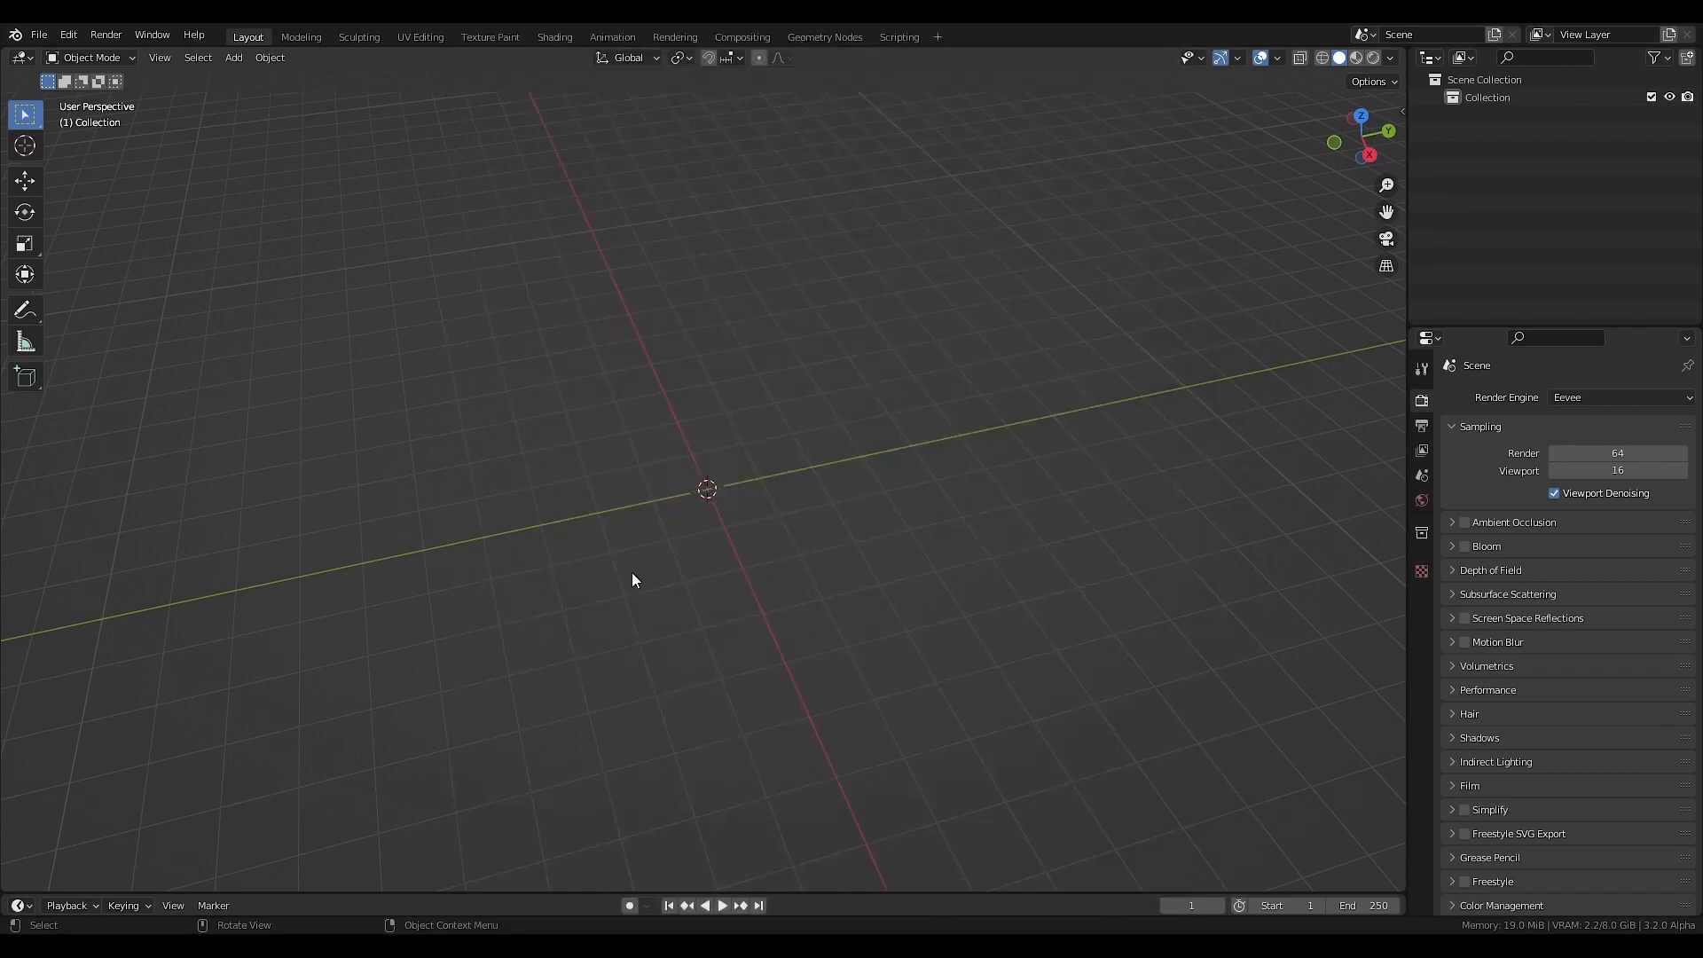
# - Load the apartment floor plan JPG from the WIPs folder as a reference image in top view
pyautogui.press('KP_7')
pyautogui.hotkey('shift', 'a')
pyautogui.moveTo(632, 573)
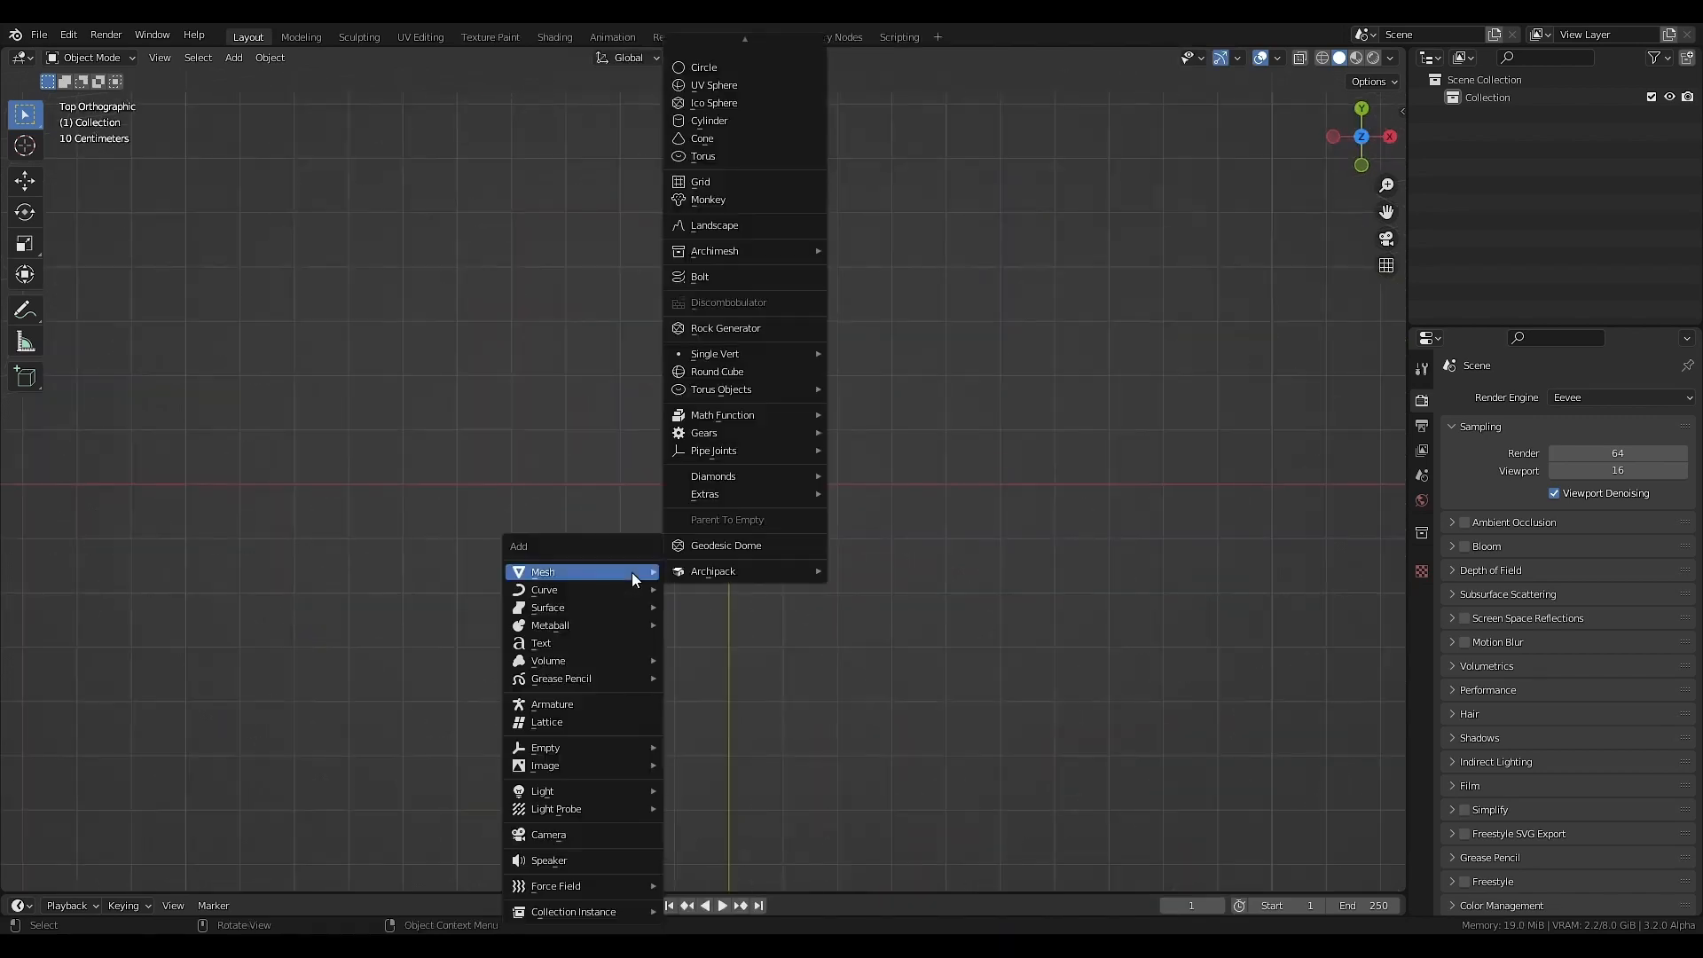
pyautogui.moveTo(586, 766)
pyautogui.click(695, 761)
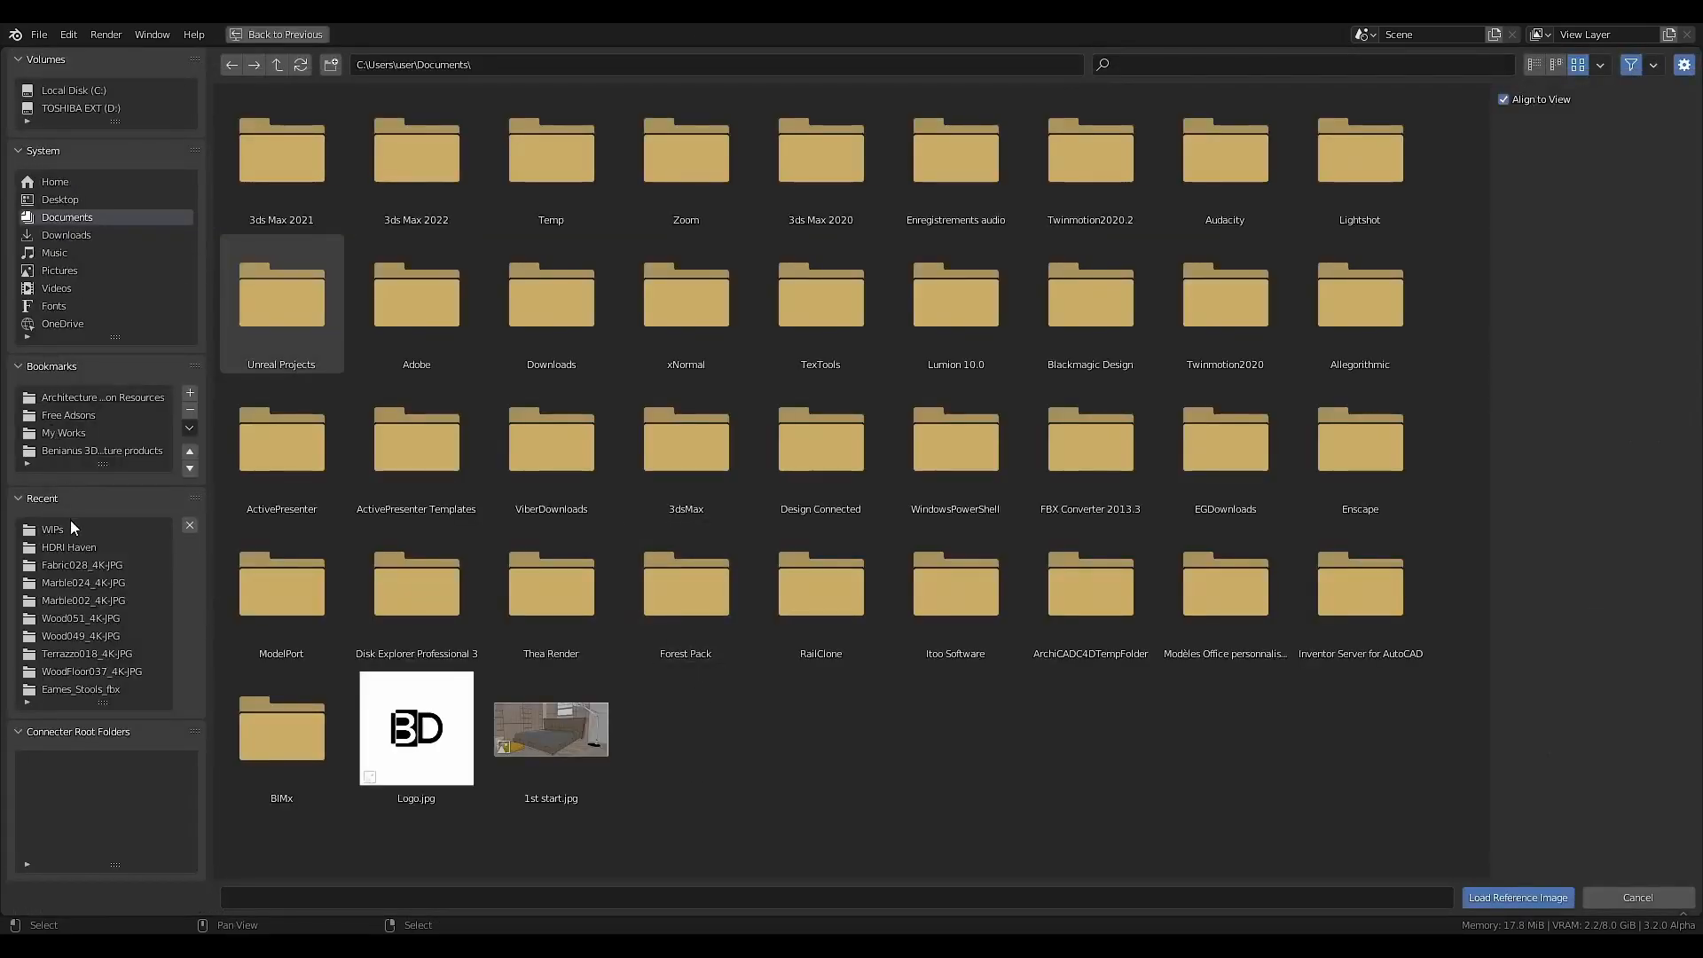
pyautogui.click(105, 528)
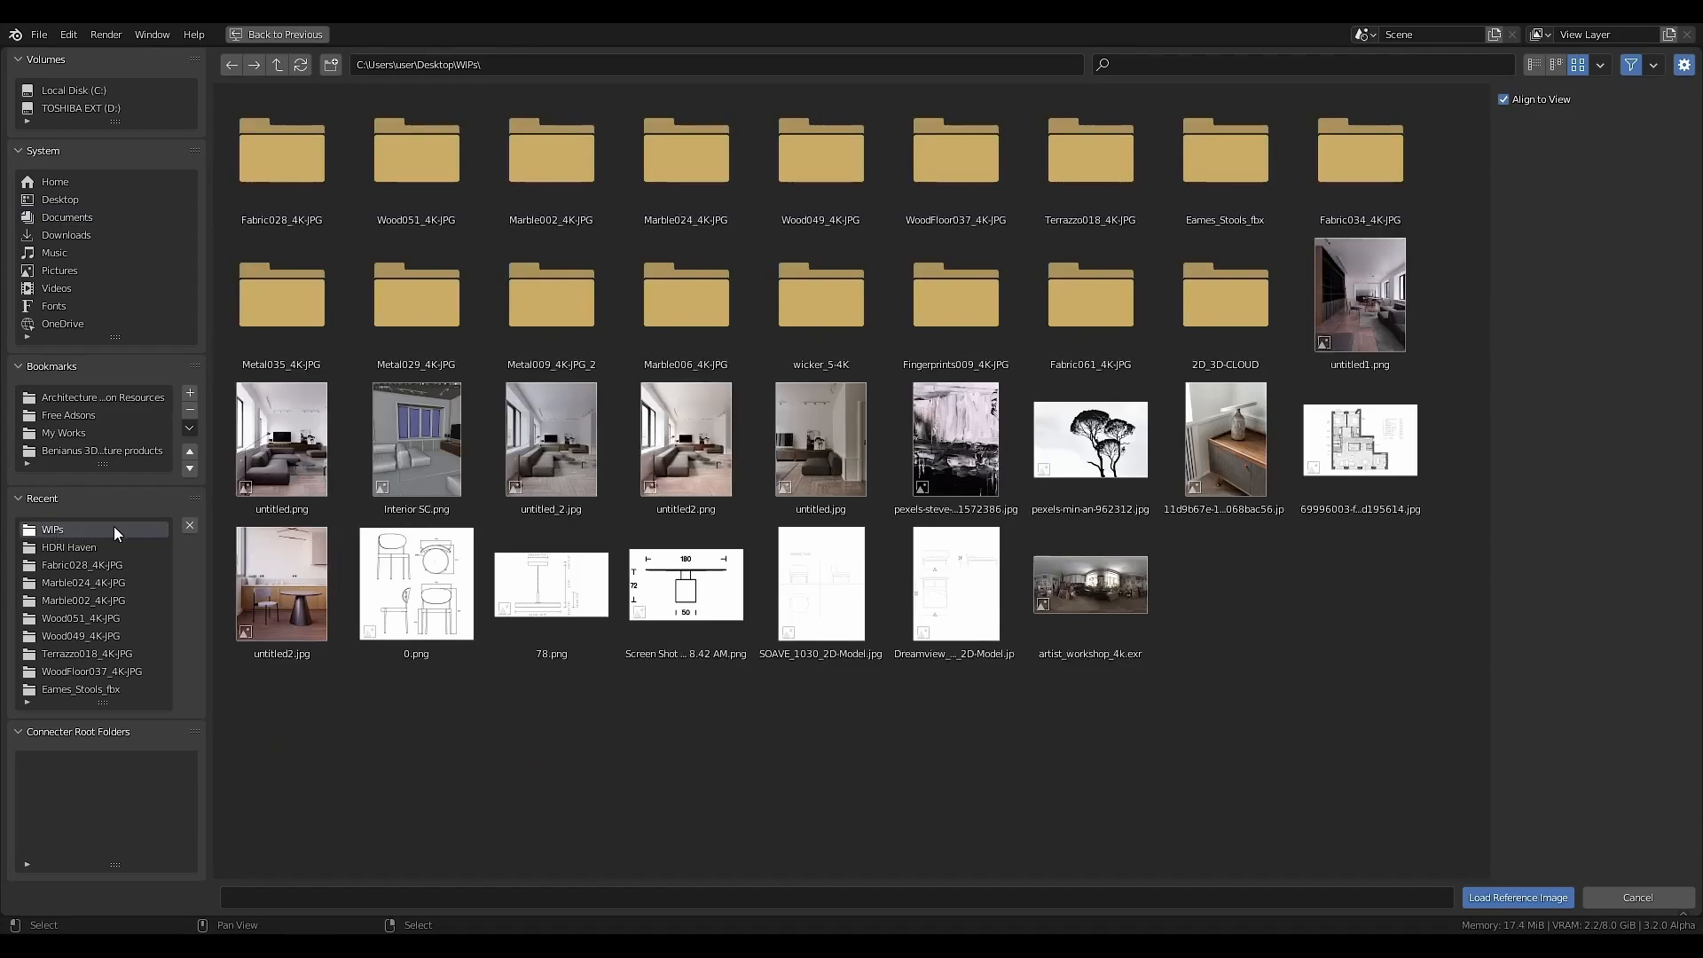
pyautogui.click(1360, 441)
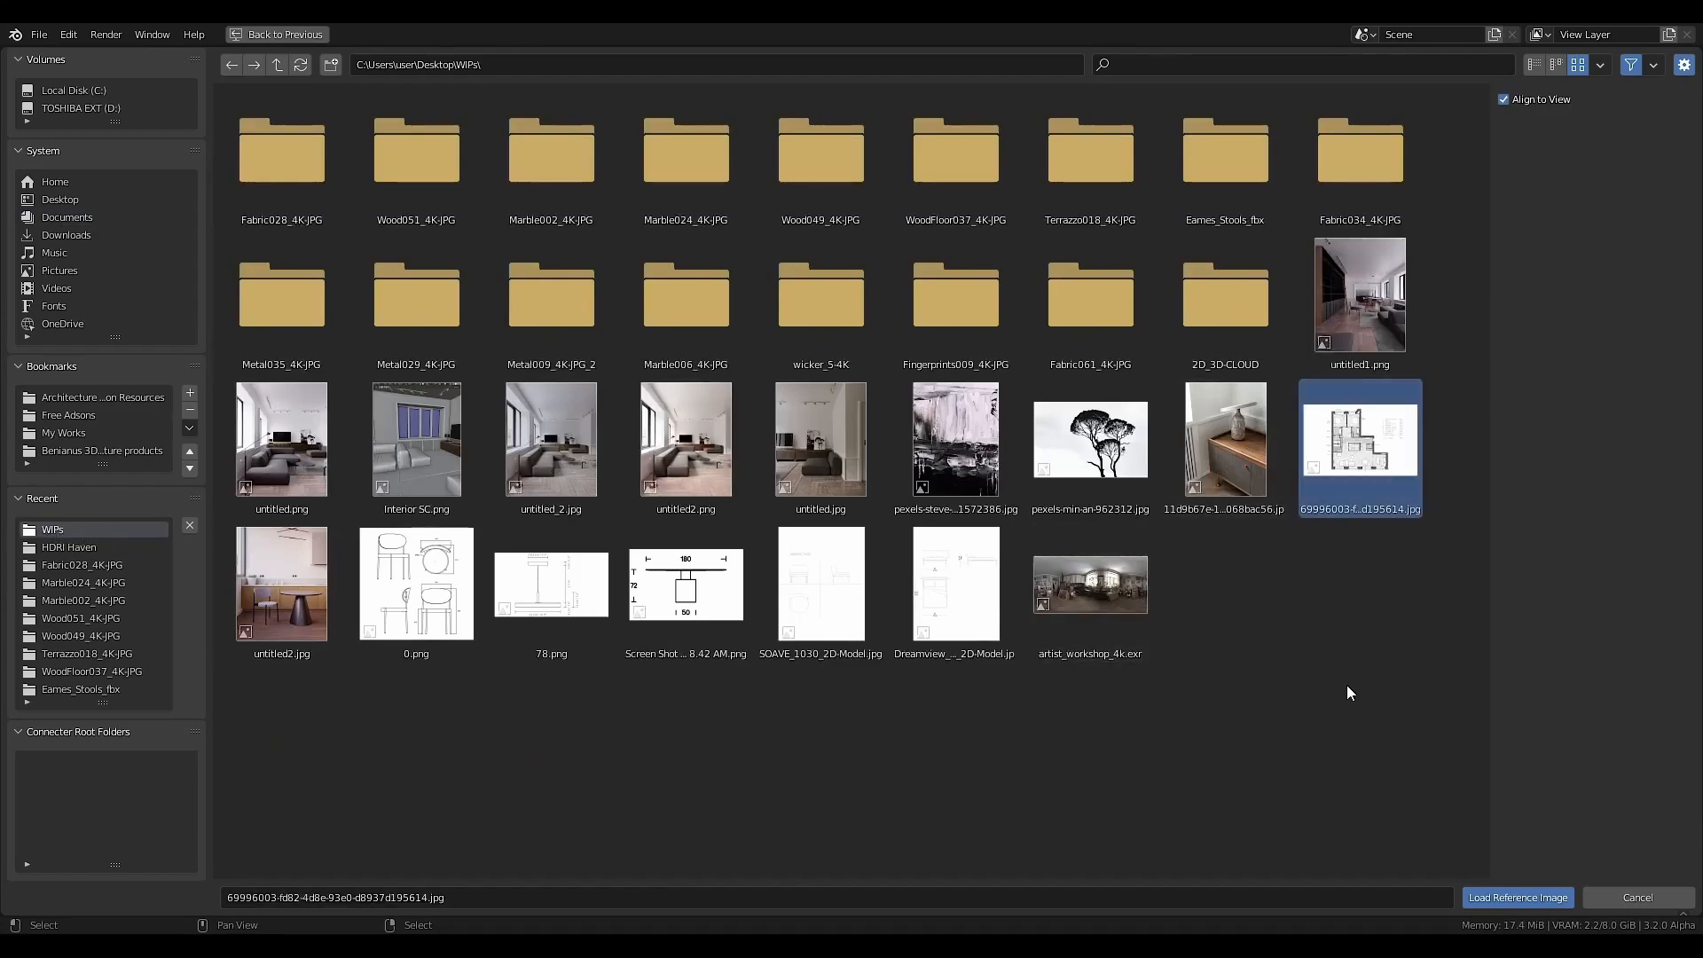
pyautogui.click(1492, 896)
# - Add a cube mesh to the scene on top of the floor plan
pyautogui.scroll(10, 700, 486)
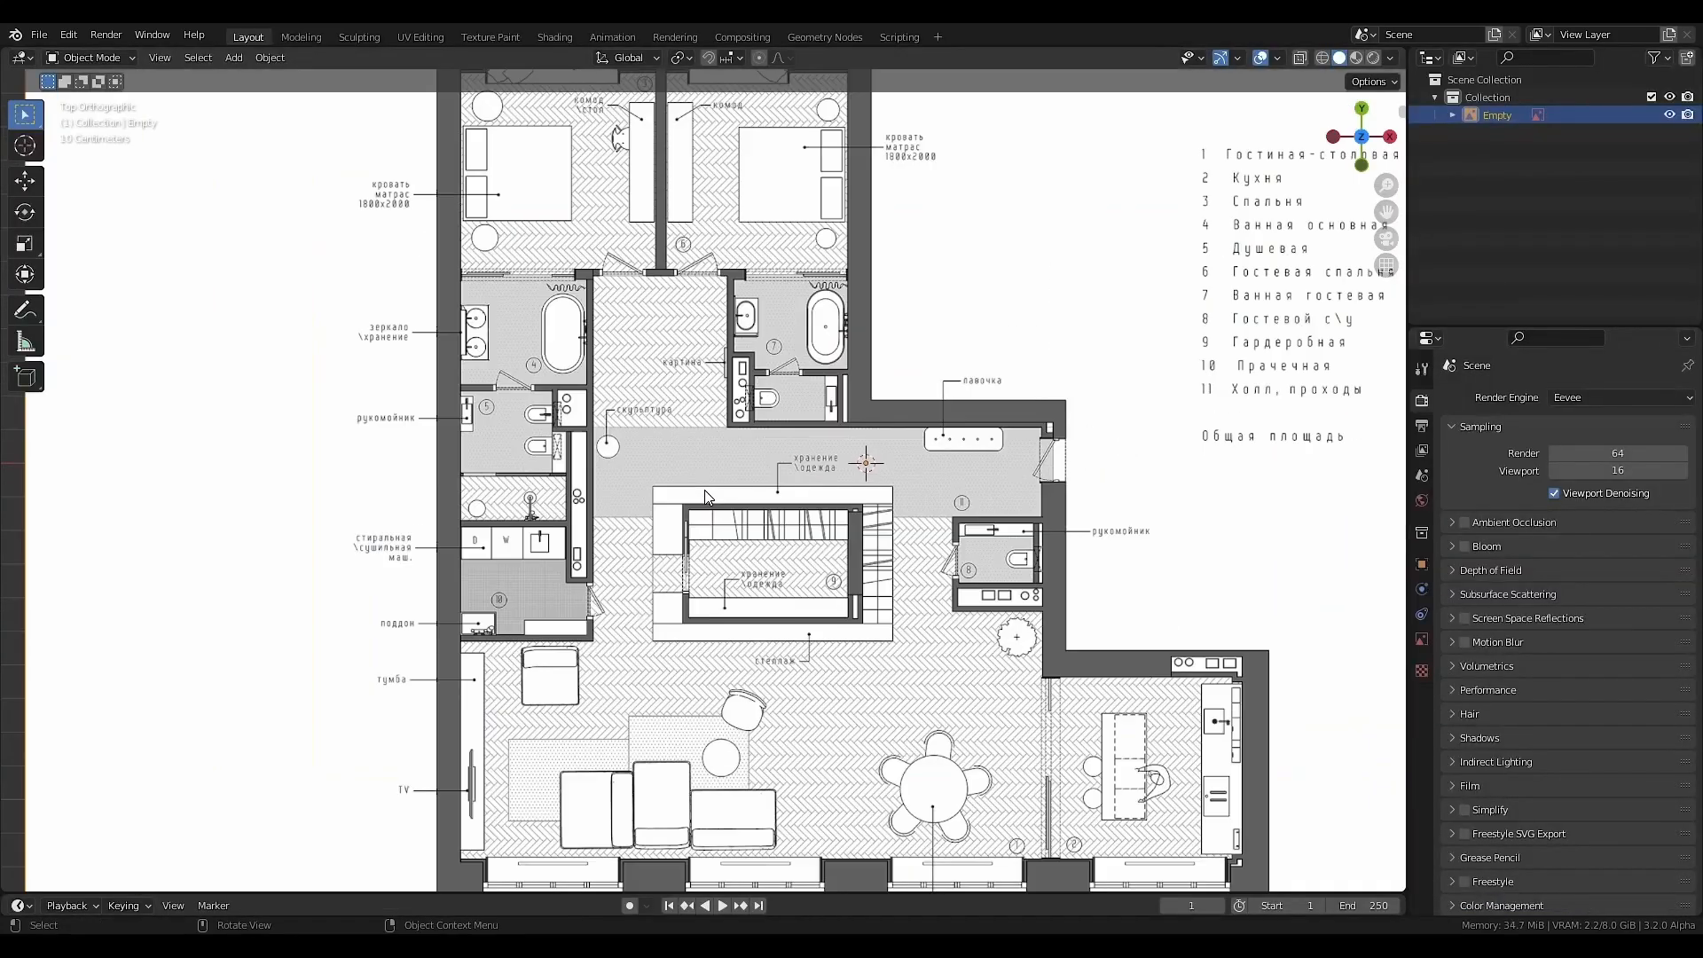
pyautogui.scroll(3, 704, 515)
pyautogui.hotkey('shift', 'a')
pyautogui.moveTo(704, 663)
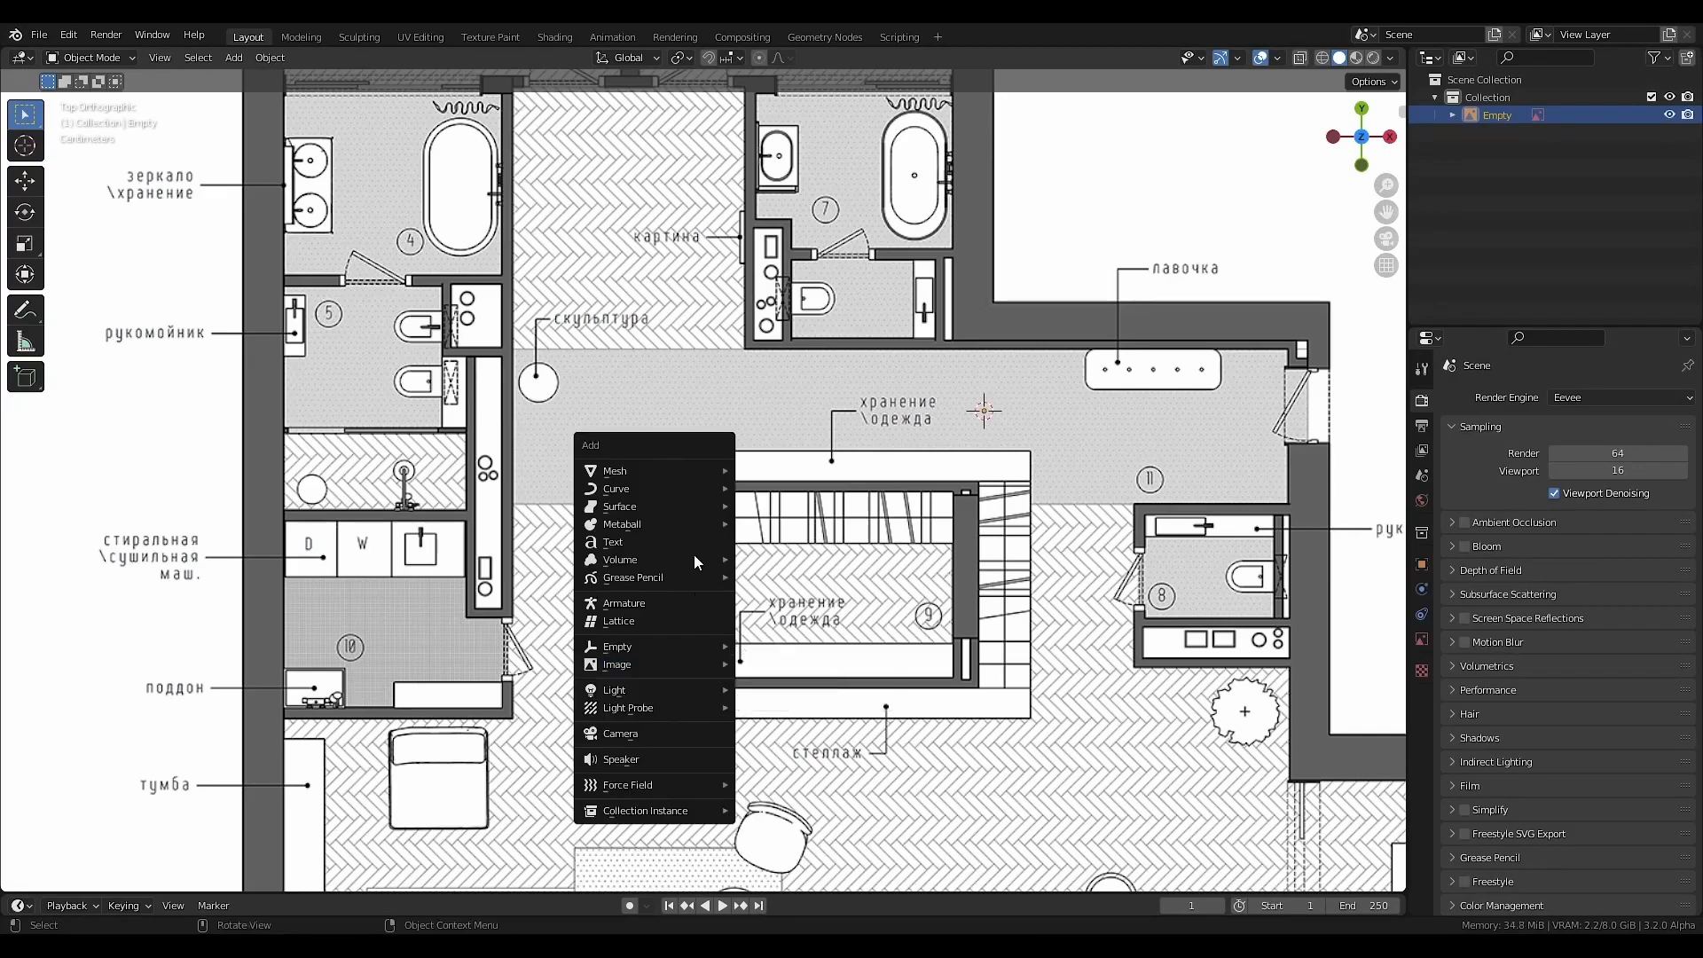
pyautogui.moveTo(672, 474)
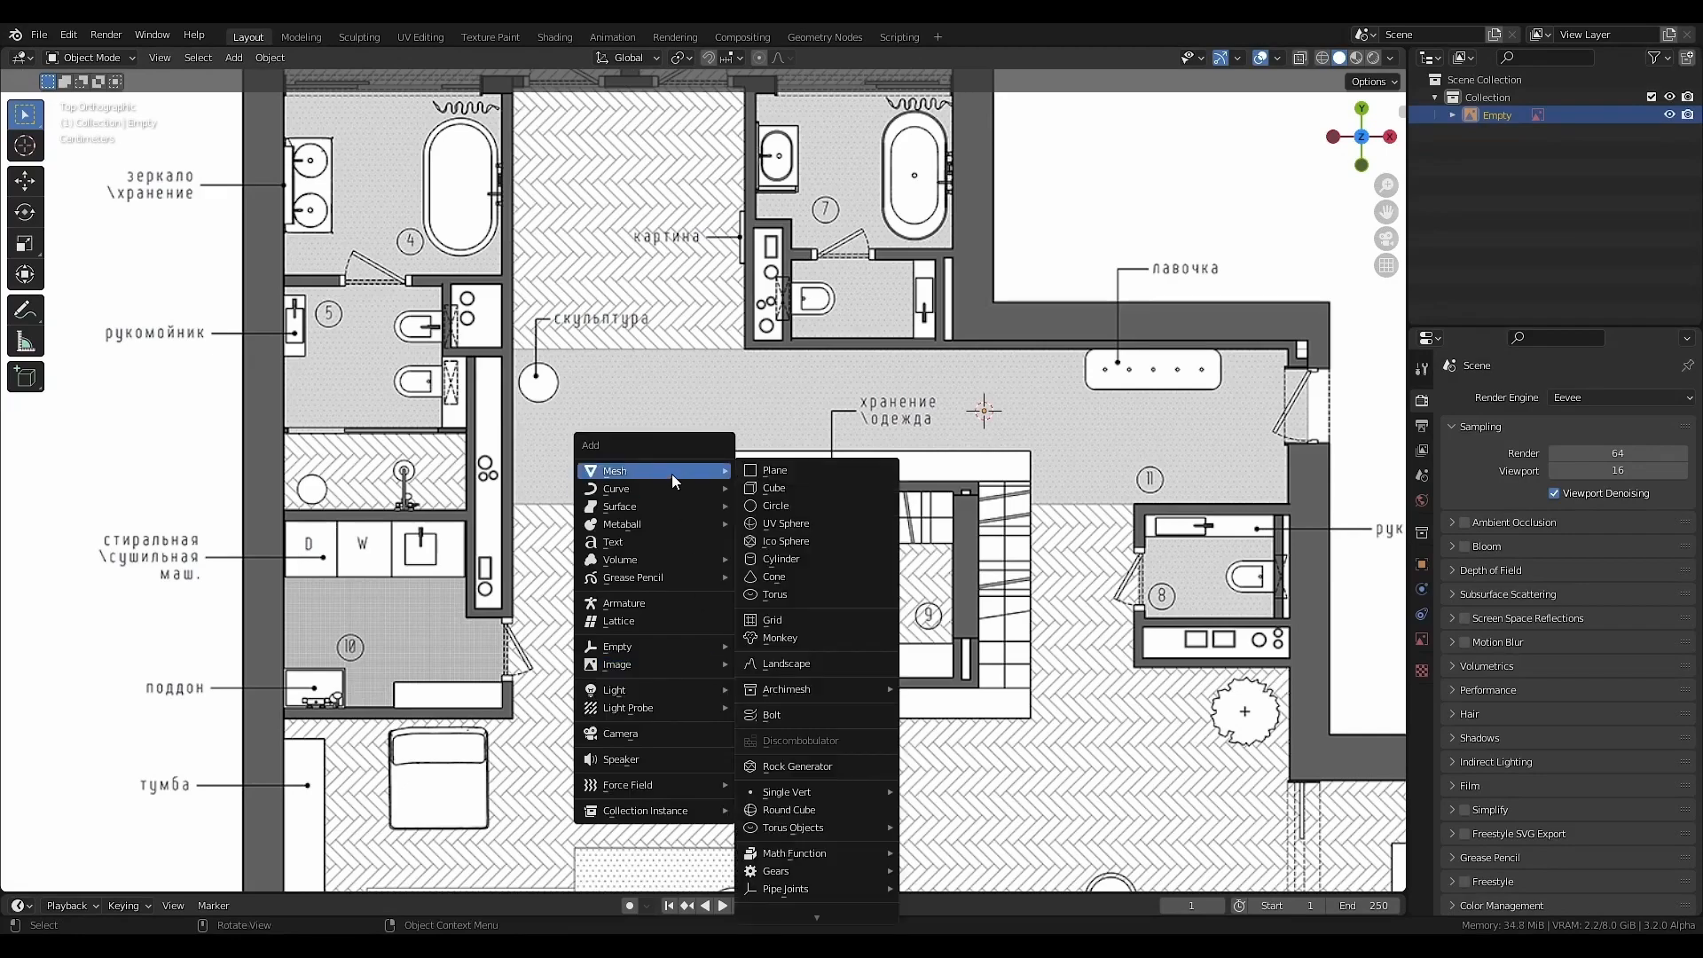
pyautogui.click(774, 487)
# - Set the cube's X and Y dimensions to 10 cm
pyautogui.scroll(-3, 907, 616)
pyautogui.press('n')
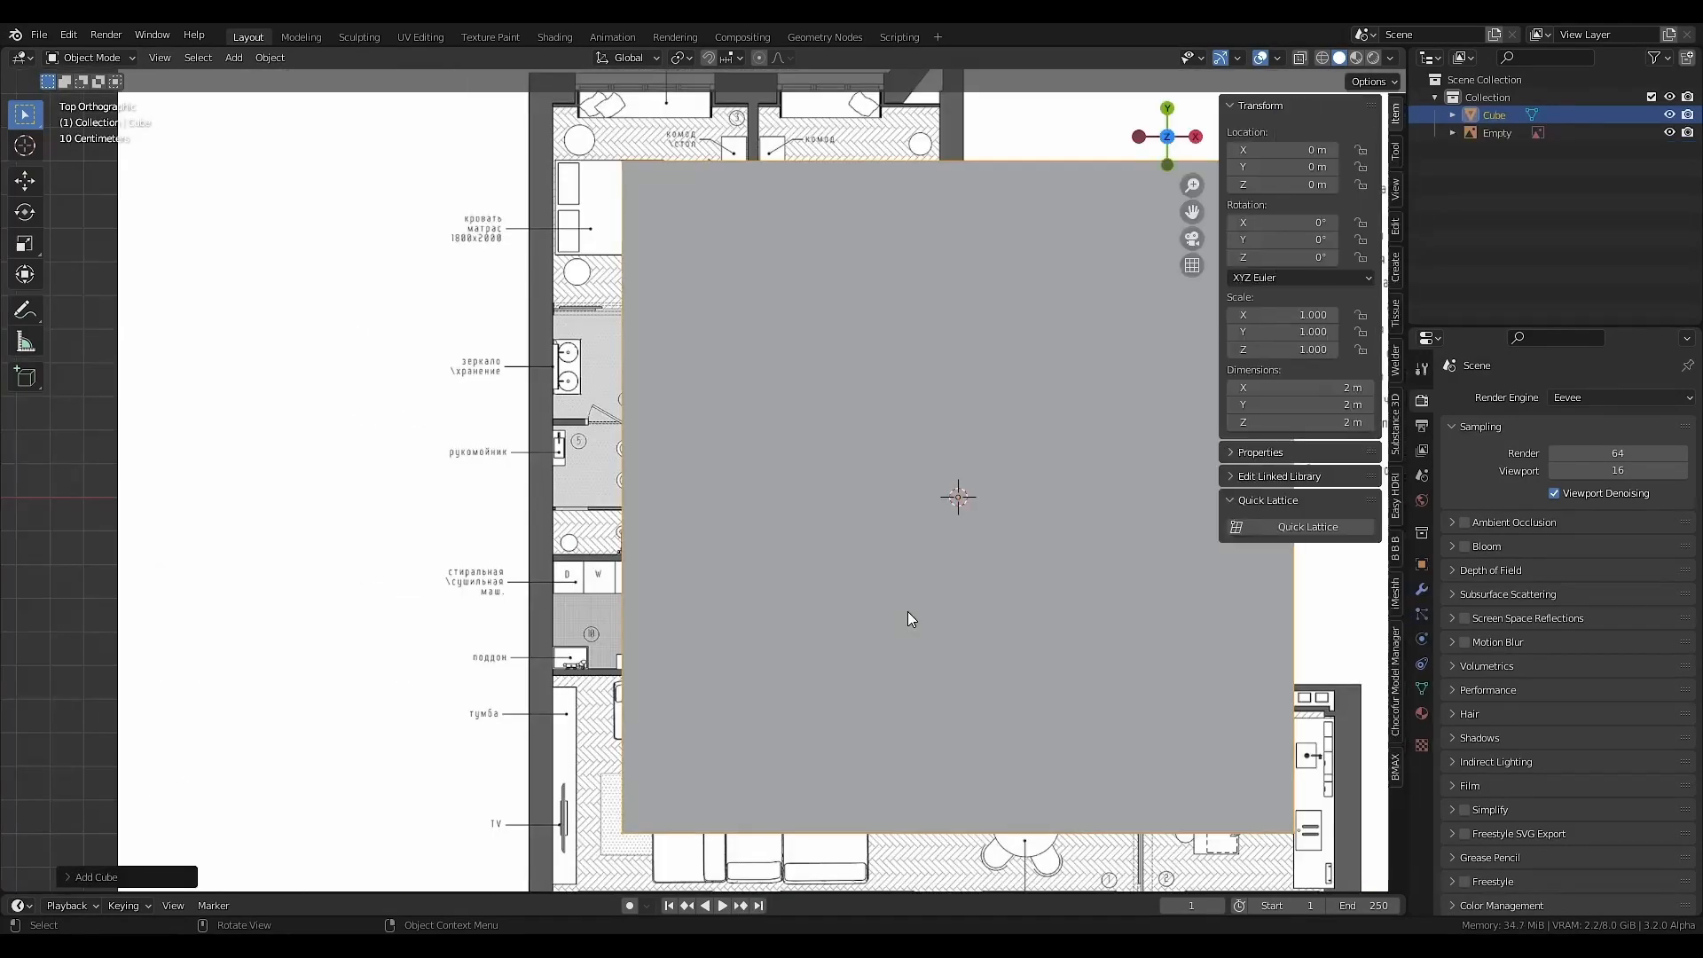
pyautogui.moveTo(1298, 387)
pyautogui.mouseDown()
pyautogui.moveTo(1296, 405)
pyautogui.moveTo(1295, 389)
pyautogui.mouseUp()
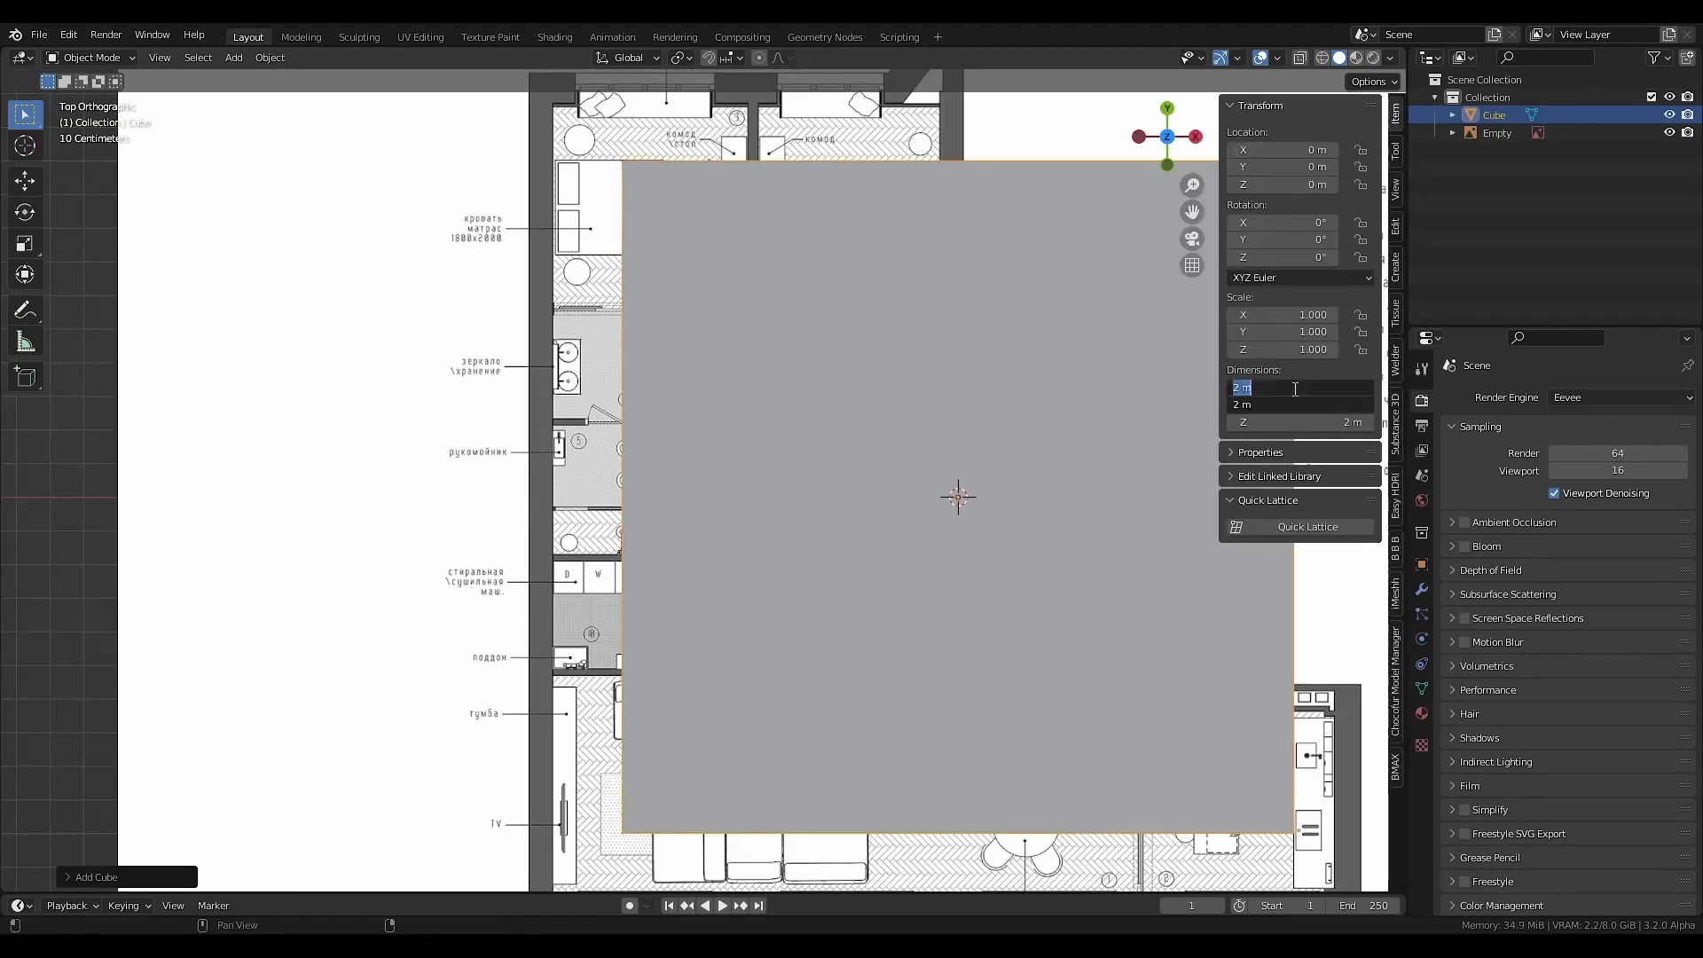
pyautogui.write('1')
pyautogui.write('0cm')
pyautogui.press('Return')
# - Move the column to the lower-left wall corner of room 9 on the plan and raise it about 1 m along Z
pyautogui.scroll(3, 1013, 477)
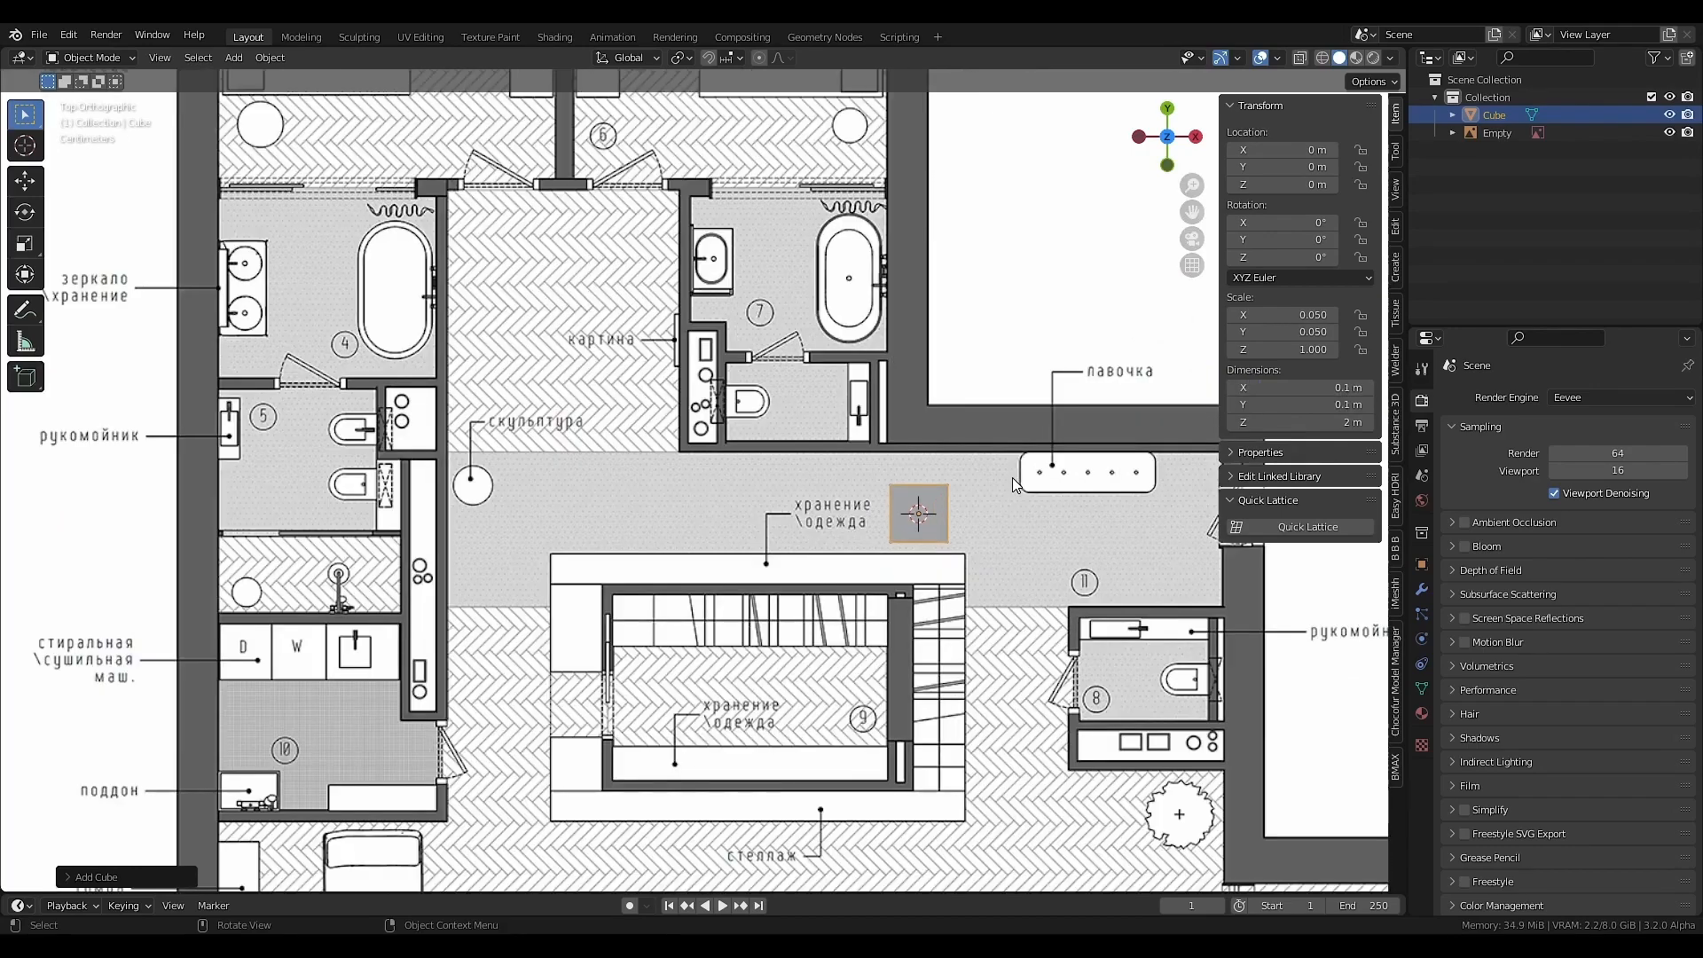
pyautogui.press('g')
pyautogui.click(714, 728)
pyautogui.moveTo(713, 728); pyautogui.dragTo(741, 554, button='middle')
pyautogui.press('g')
pyautogui.press('z')
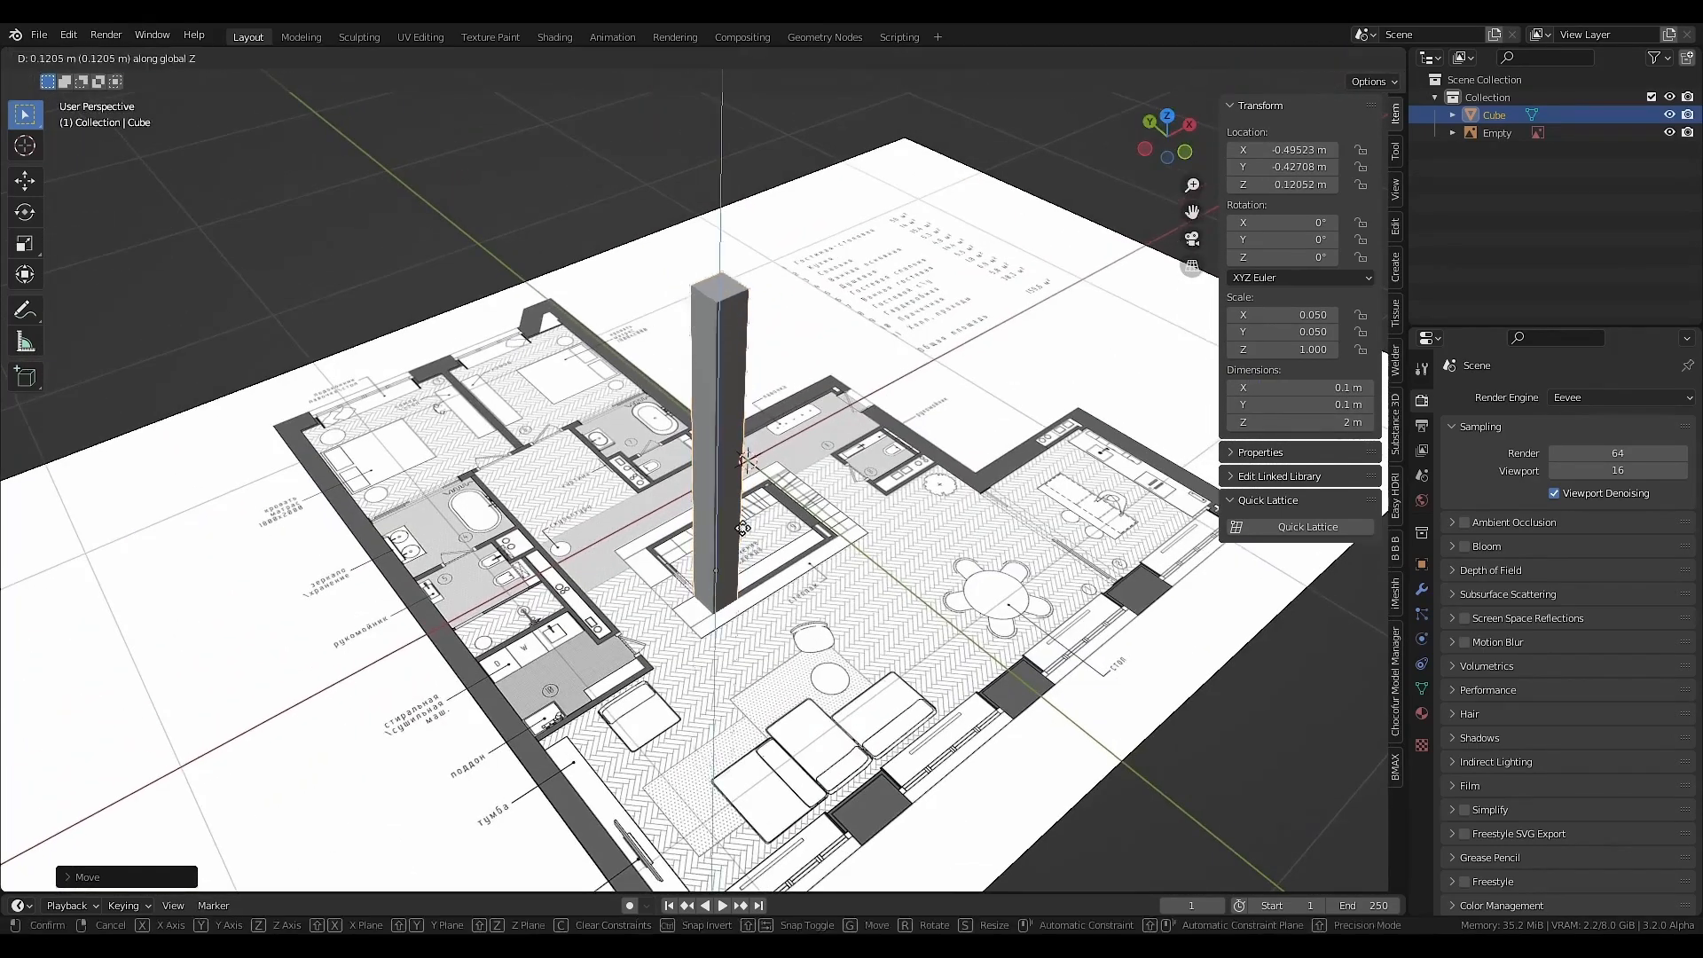
pyautogui.click(746, 292)
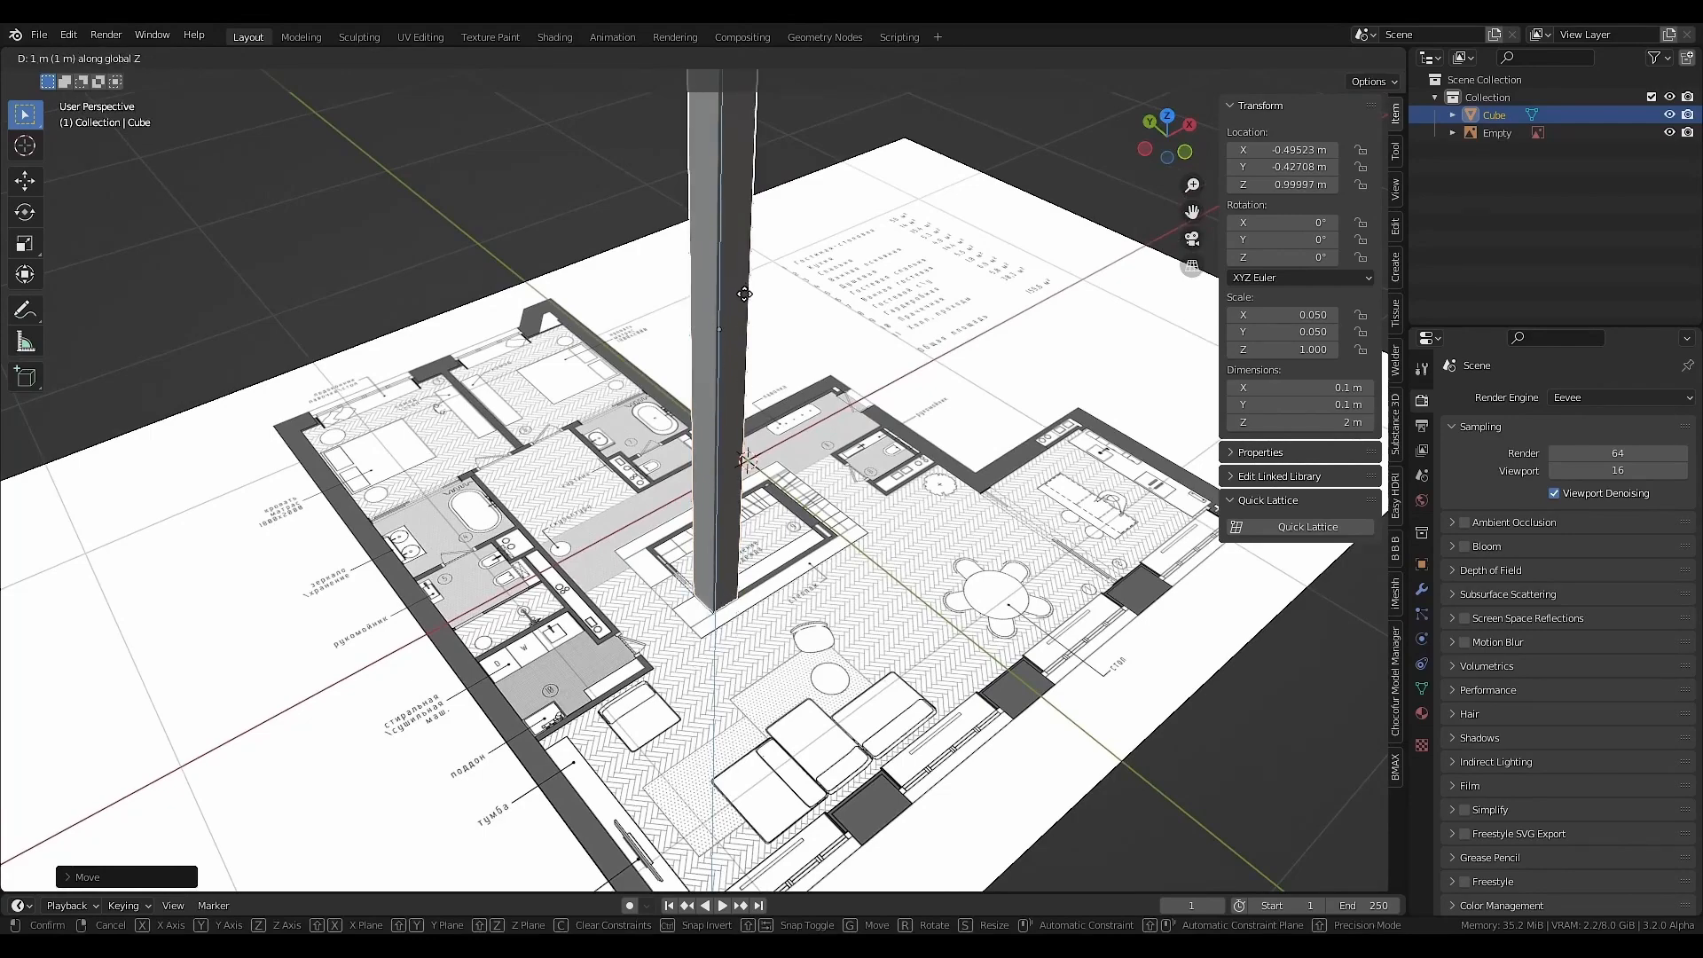
# - Set the transform pivot point to 3D Cursor and snap the cursor to the column's bottom outer corner vertex
pyautogui.scroll(2, 719, 658)
pyautogui.scroll(2, 721, 643)
pyautogui.press('Tab')
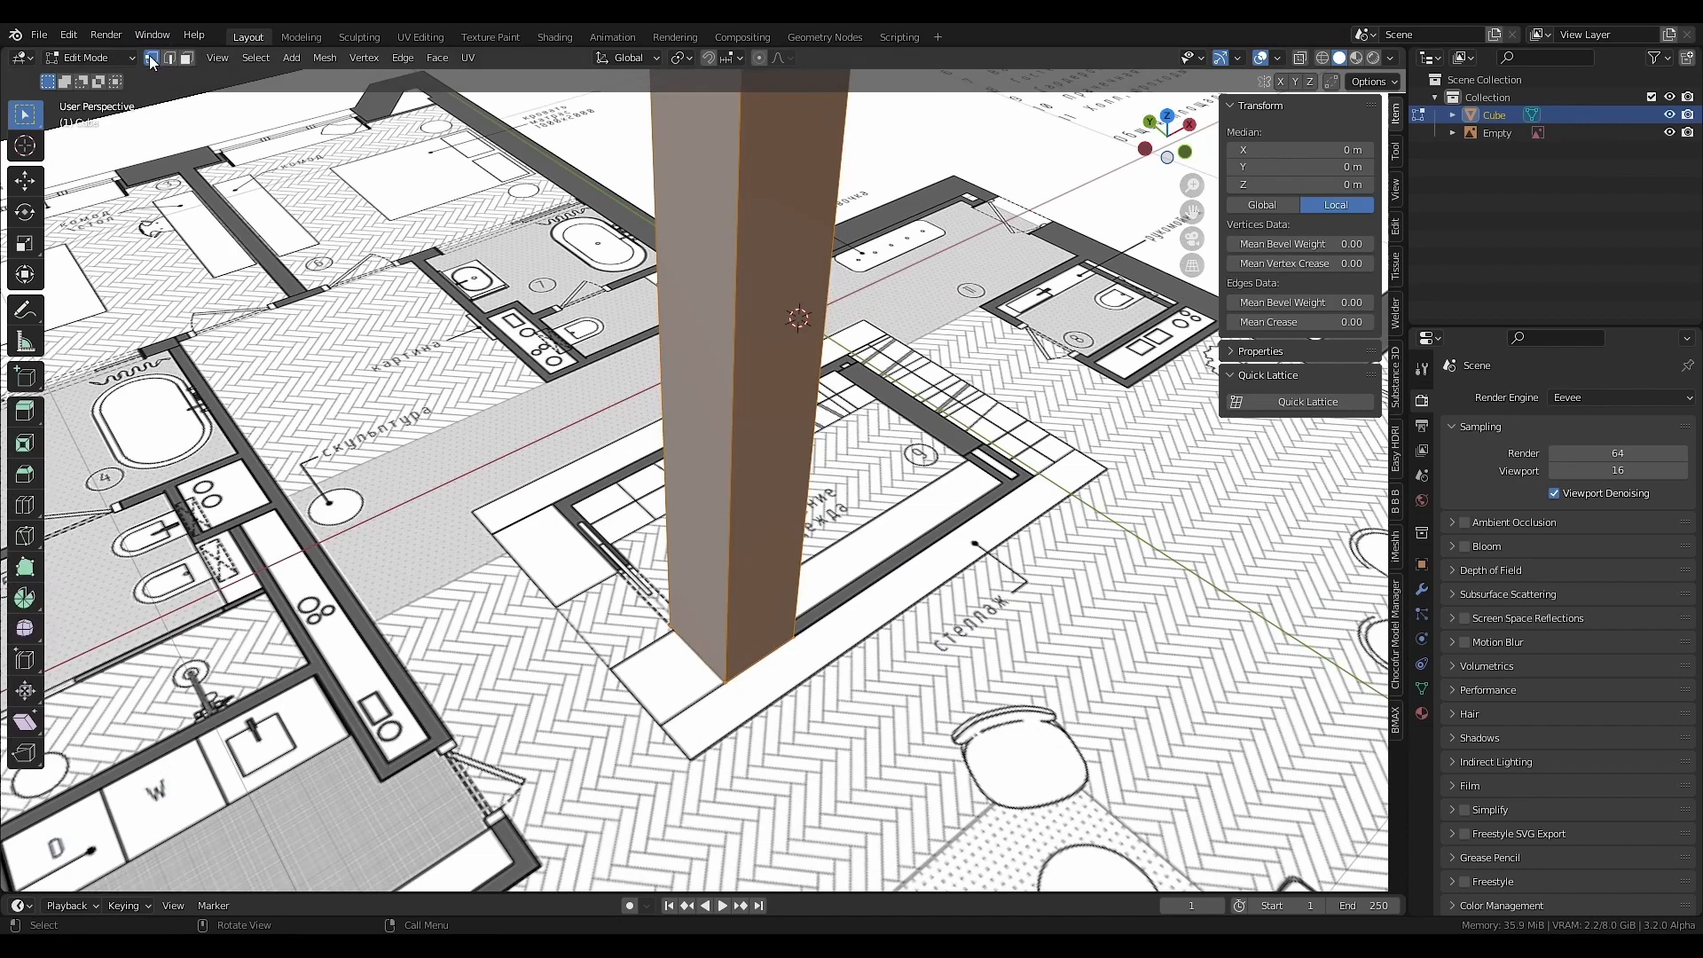
pyautogui.click(726, 682)
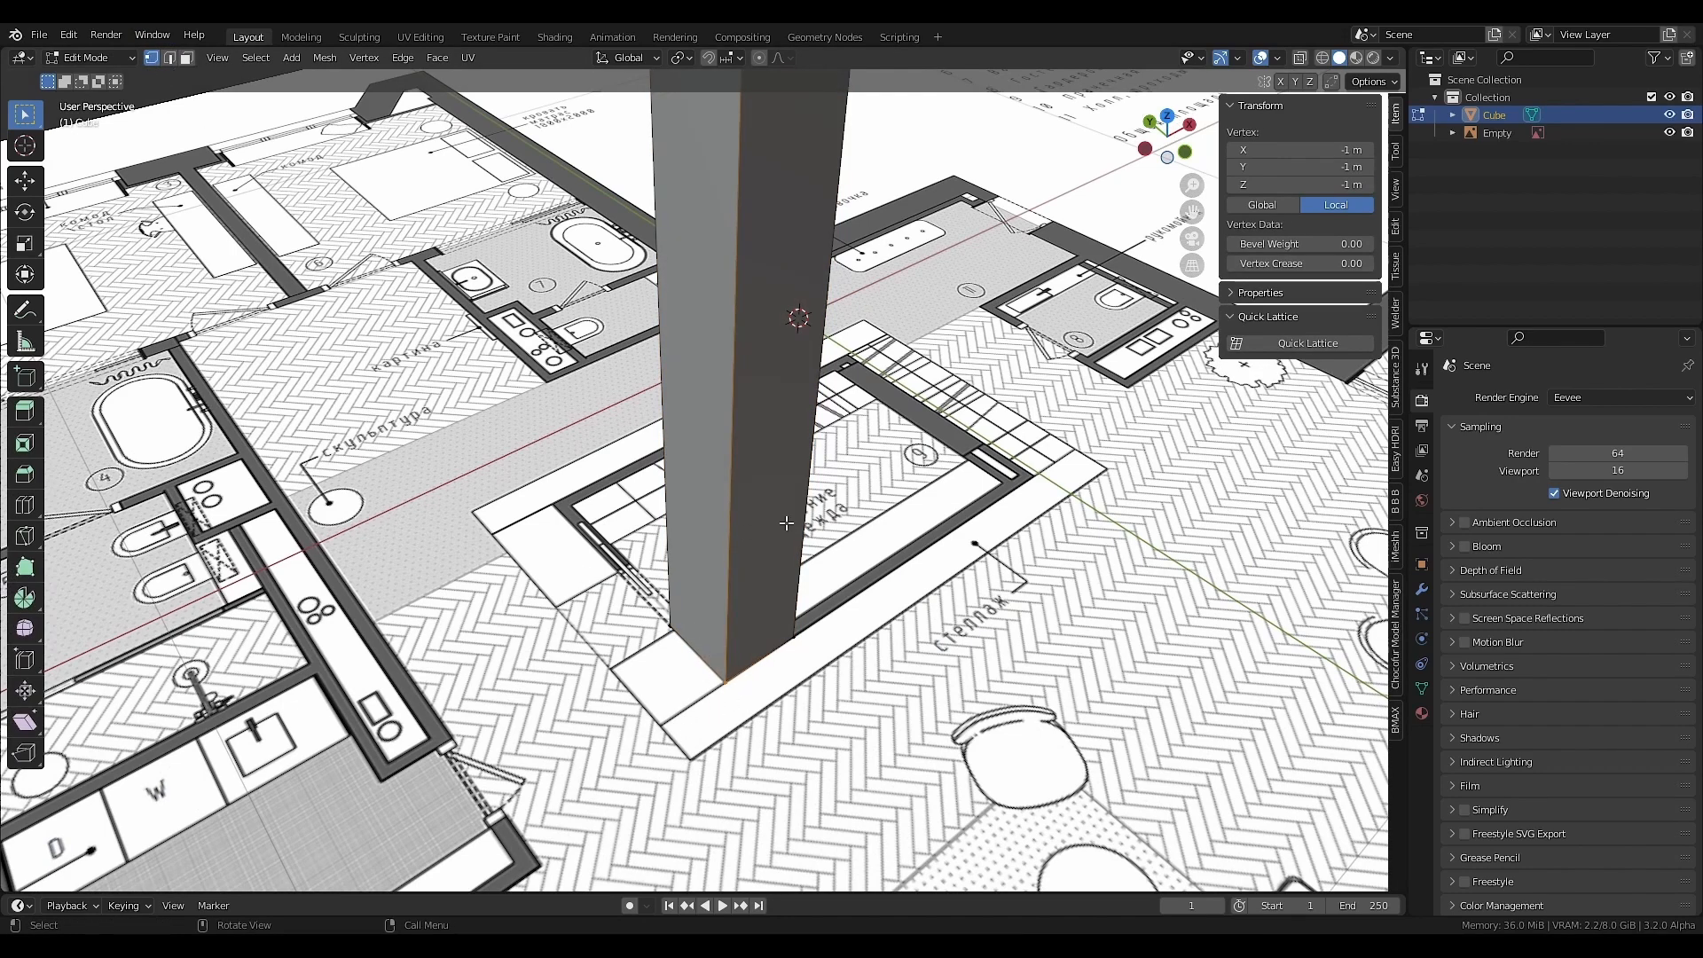
pyautogui.click(688, 60)
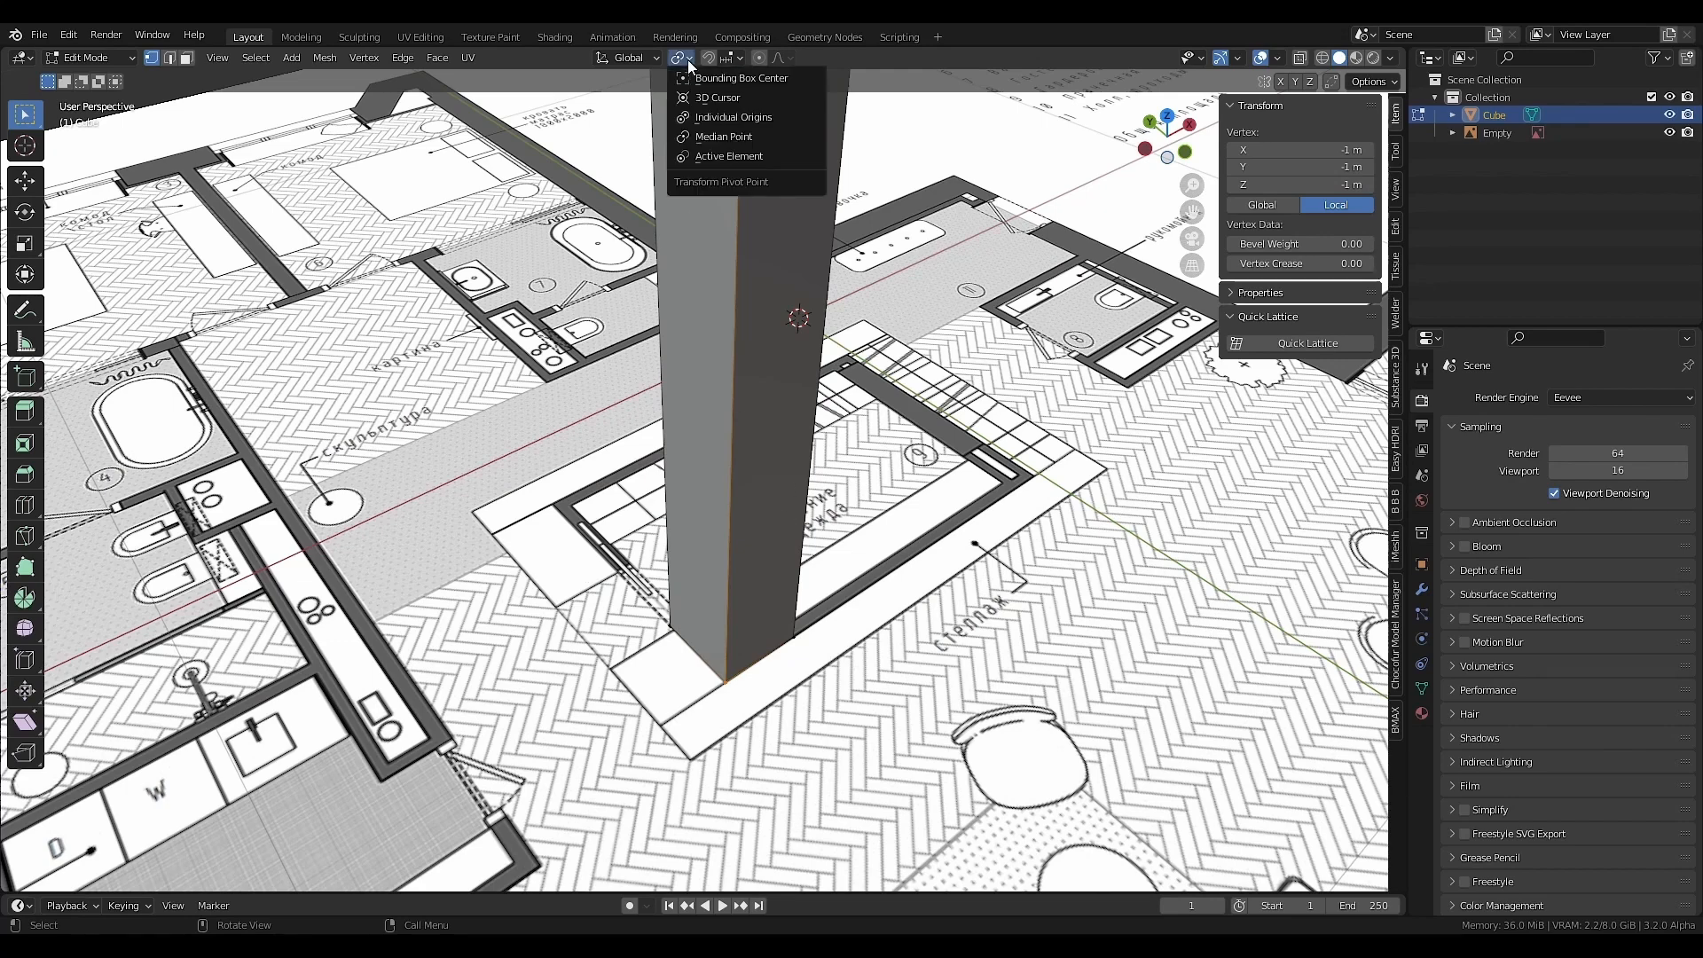
pyautogui.click(701, 99)
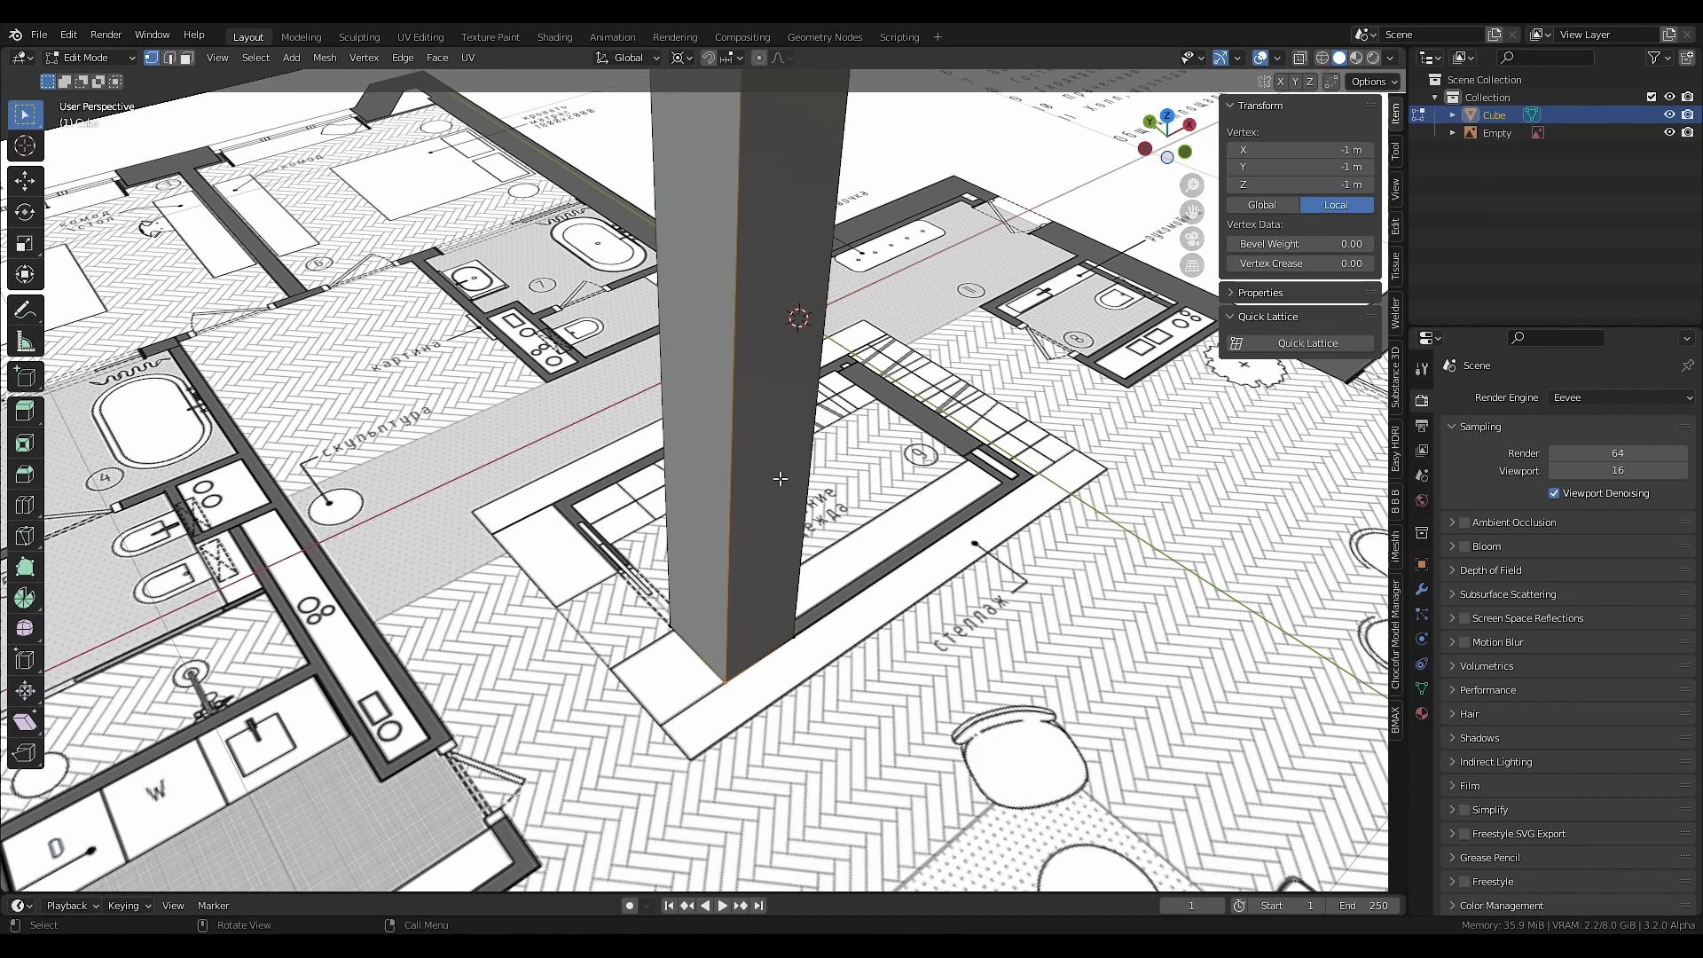
pyautogui.hotkey('shift', 's')
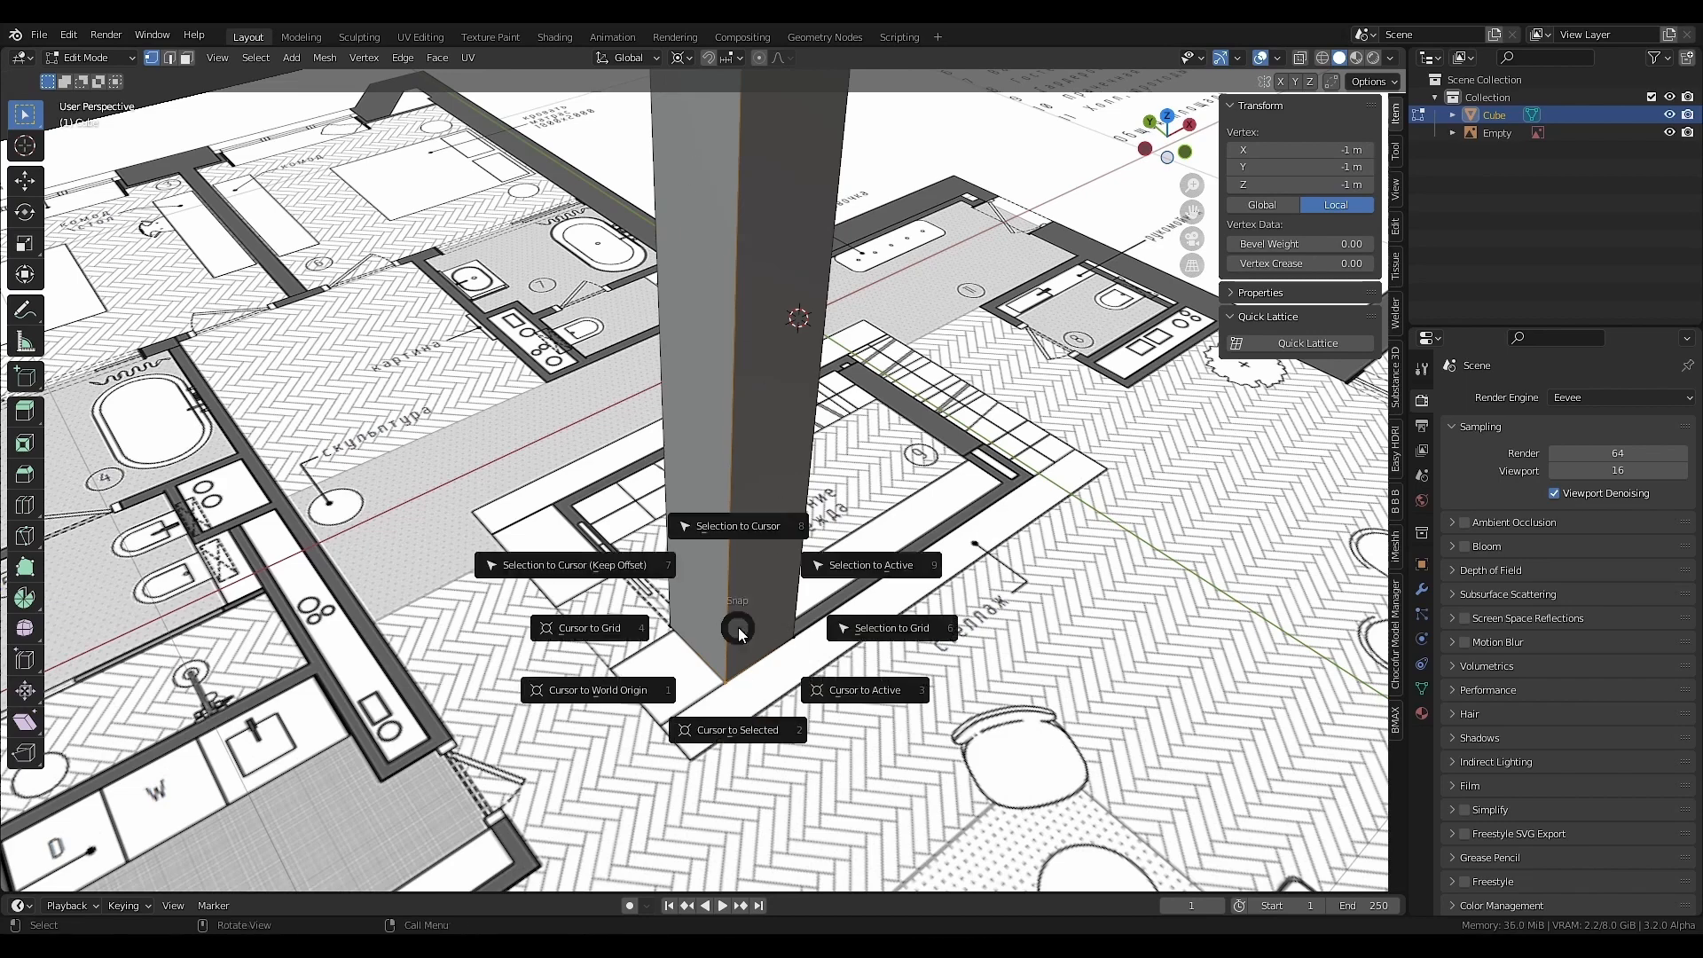
pyautogui.click(714, 733)
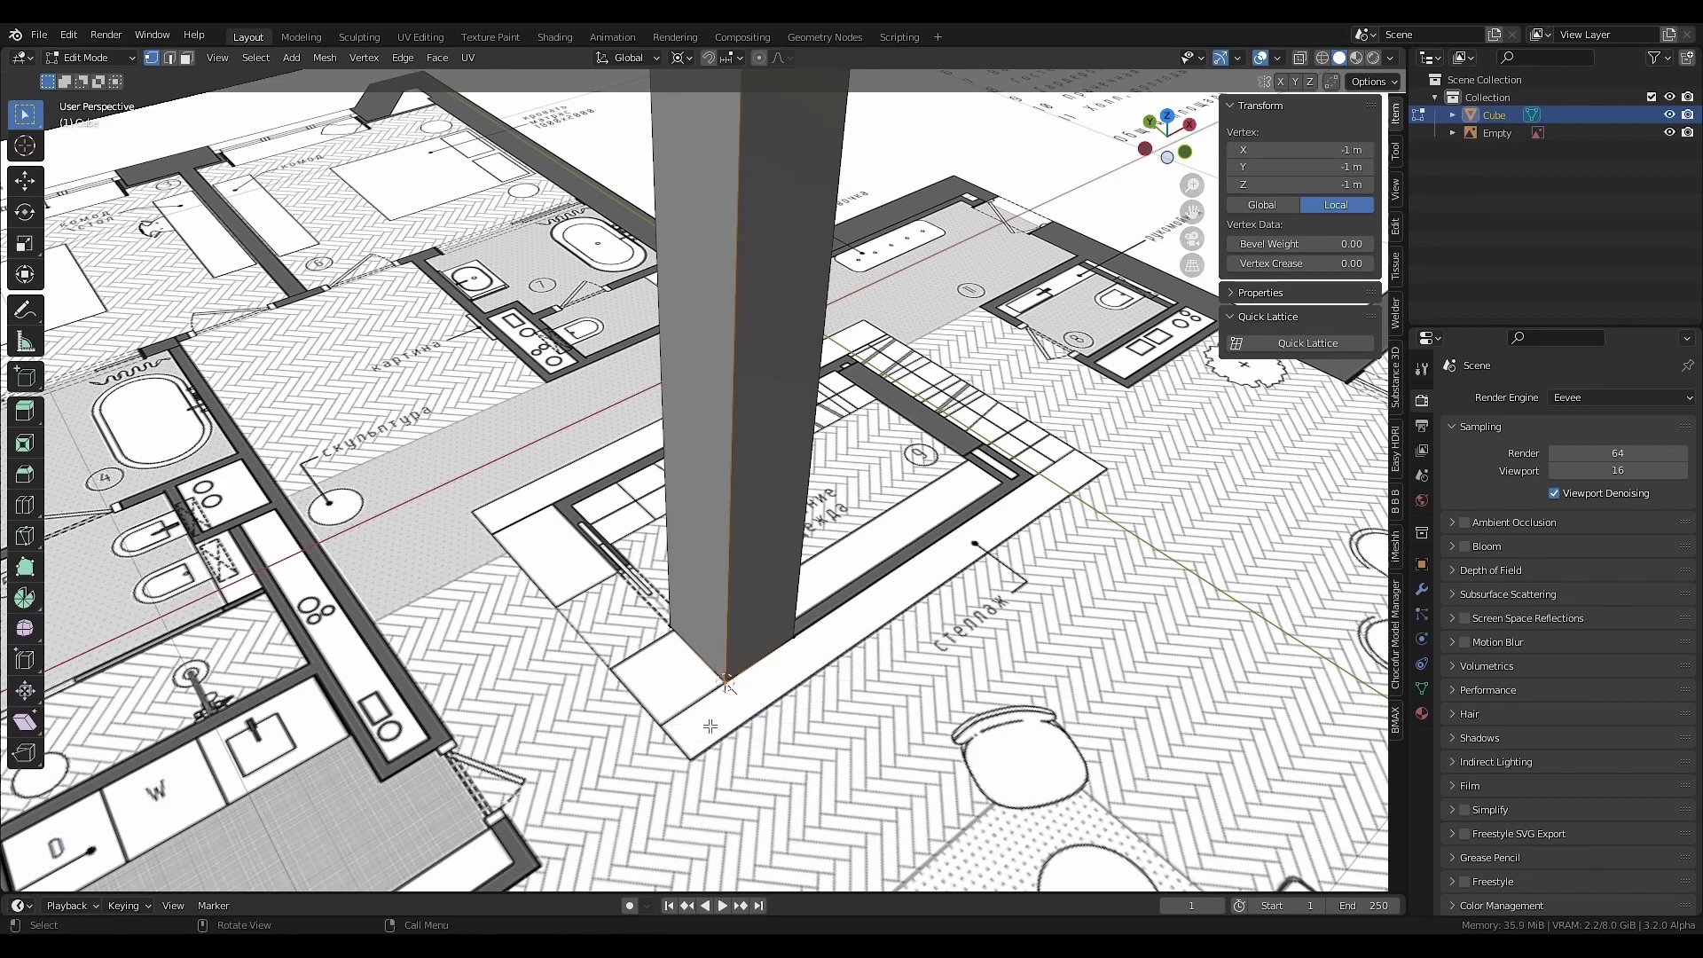
pyautogui.scroll(-6, 710, 726)
pyautogui.press('Tab')
# - Scale the floor plan image about the 3D cursor in top view to about 5.06, approximating the column's width to the wall thickness
pyautogui.scroll(-3, 783, 654)
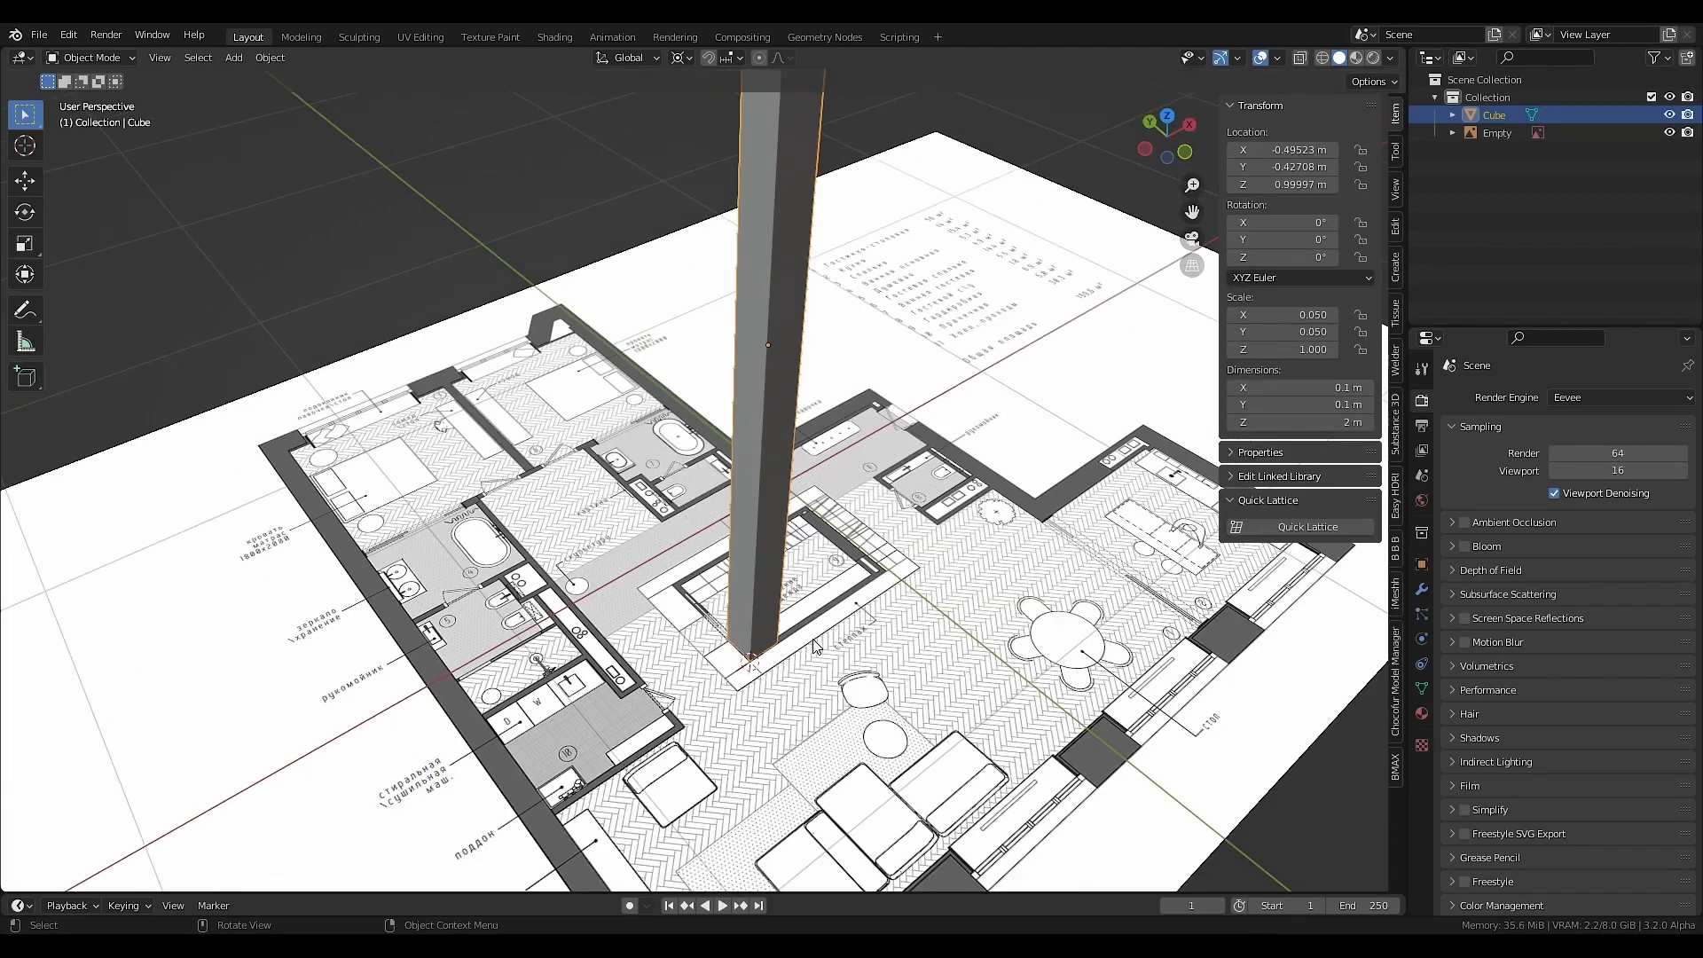
pyautogui.click(892, 644)
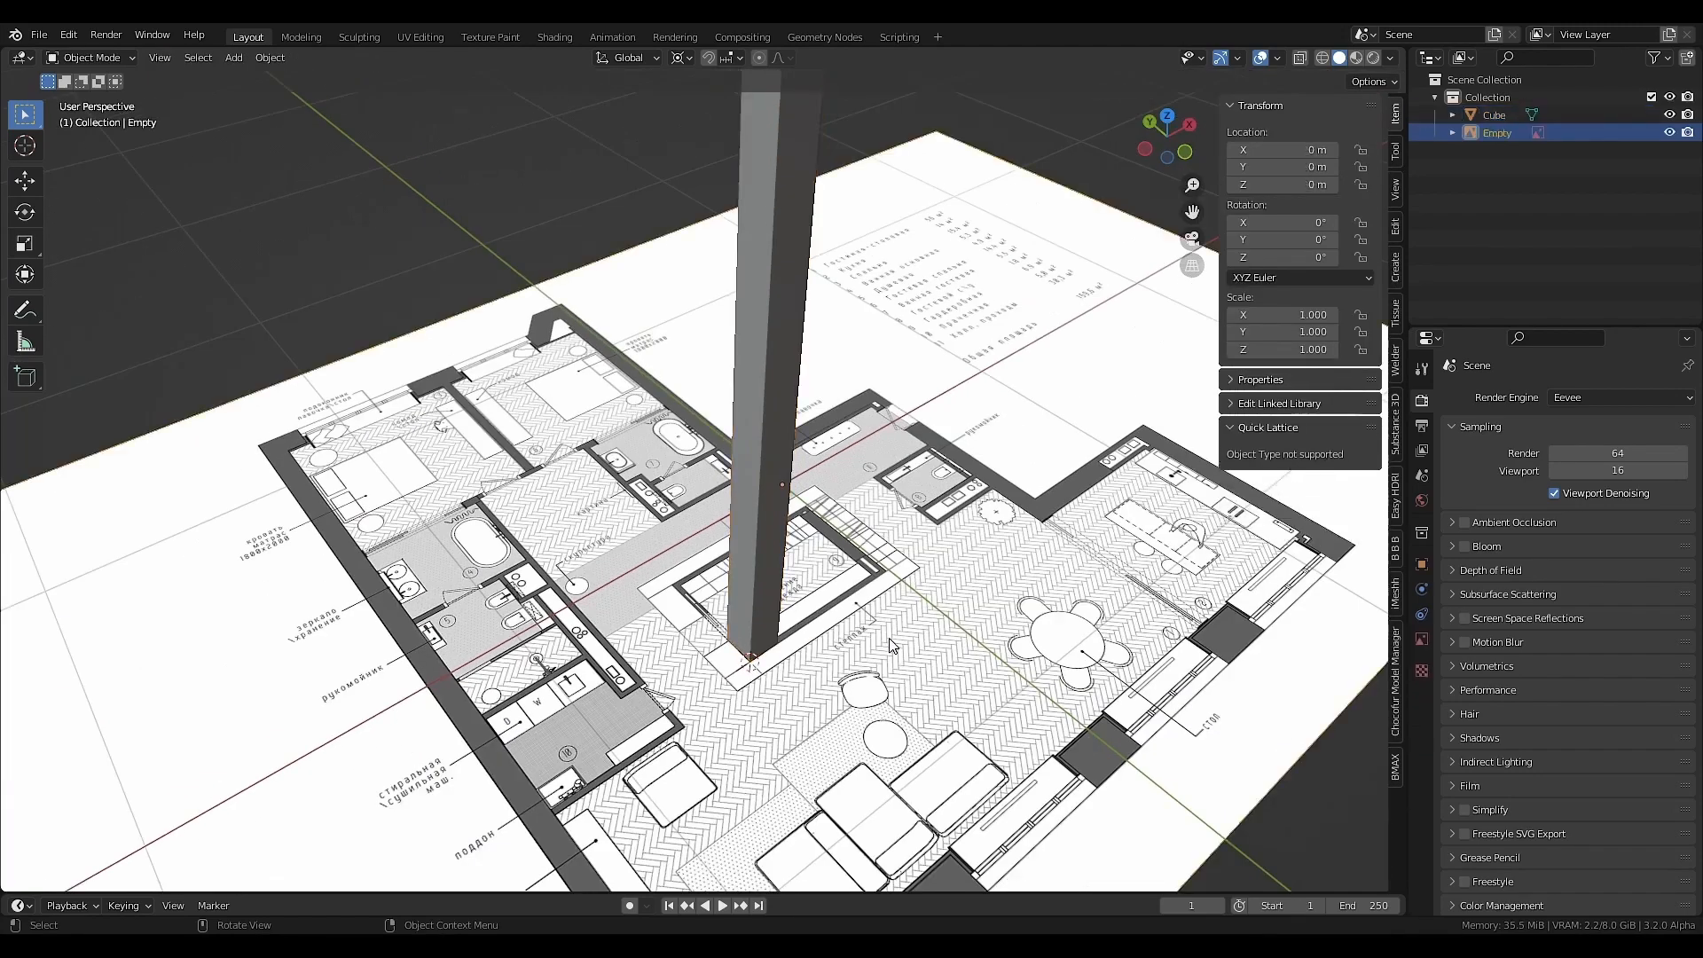
pyautogui.click(1168, 117)
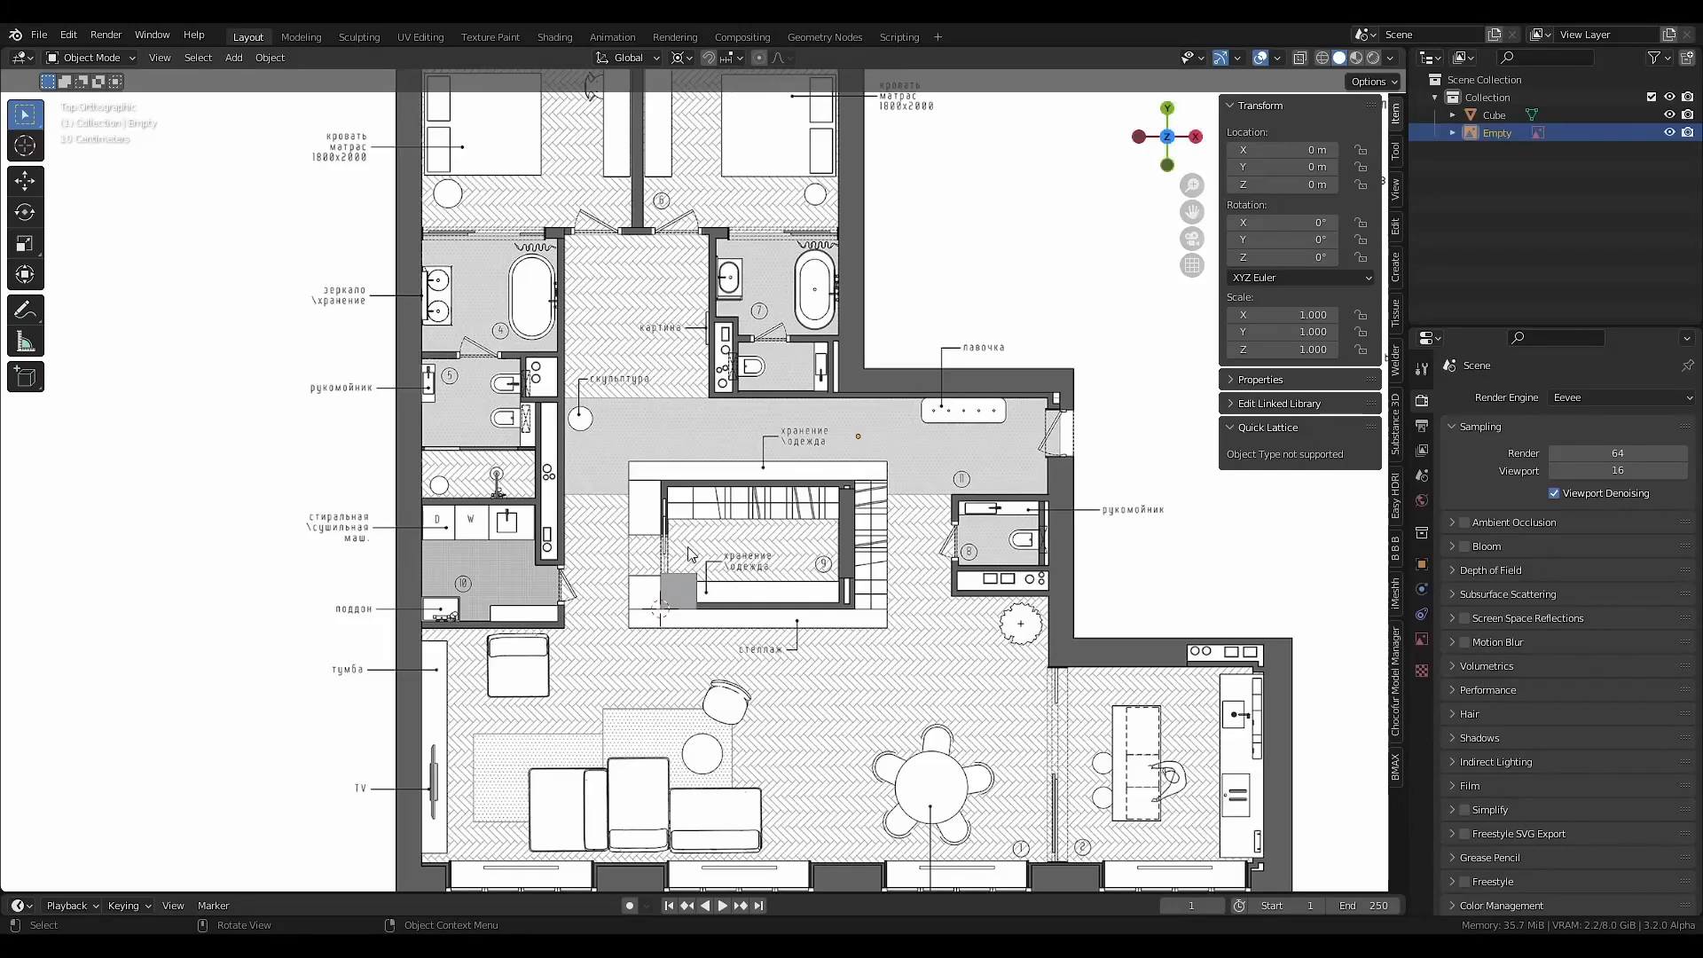
pyautogui.scroll(1, 657, 670)
pyautogui.scroll(-1, 657, 670)
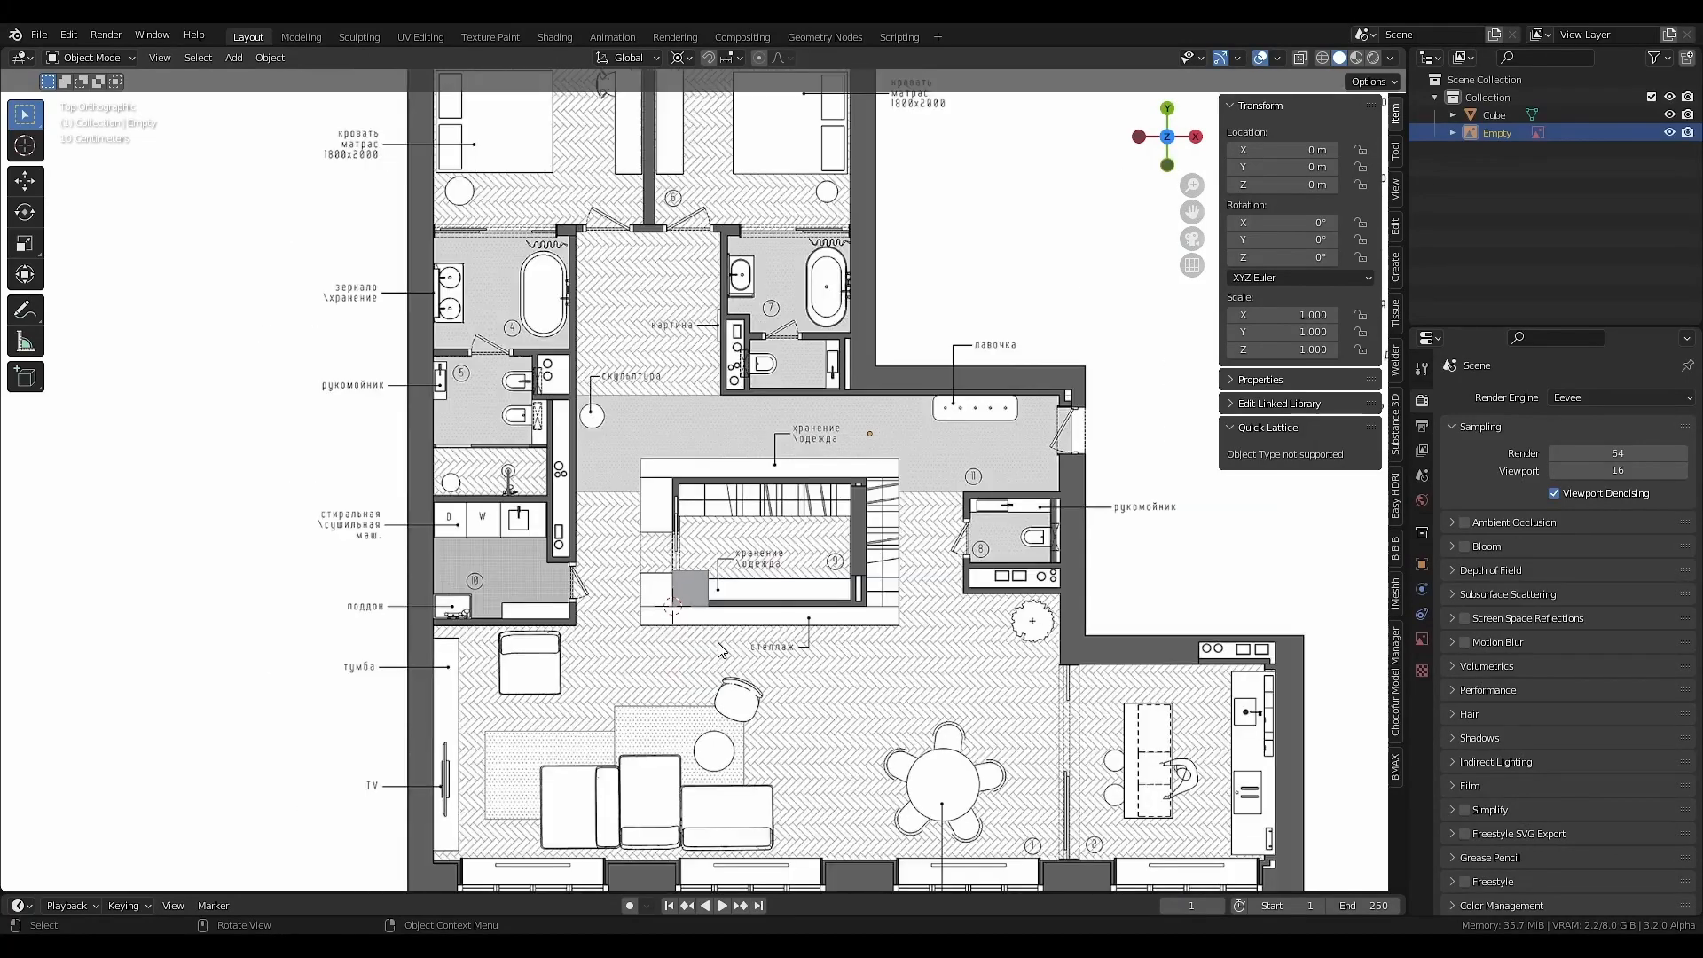
pyautogui.click(25, 243)
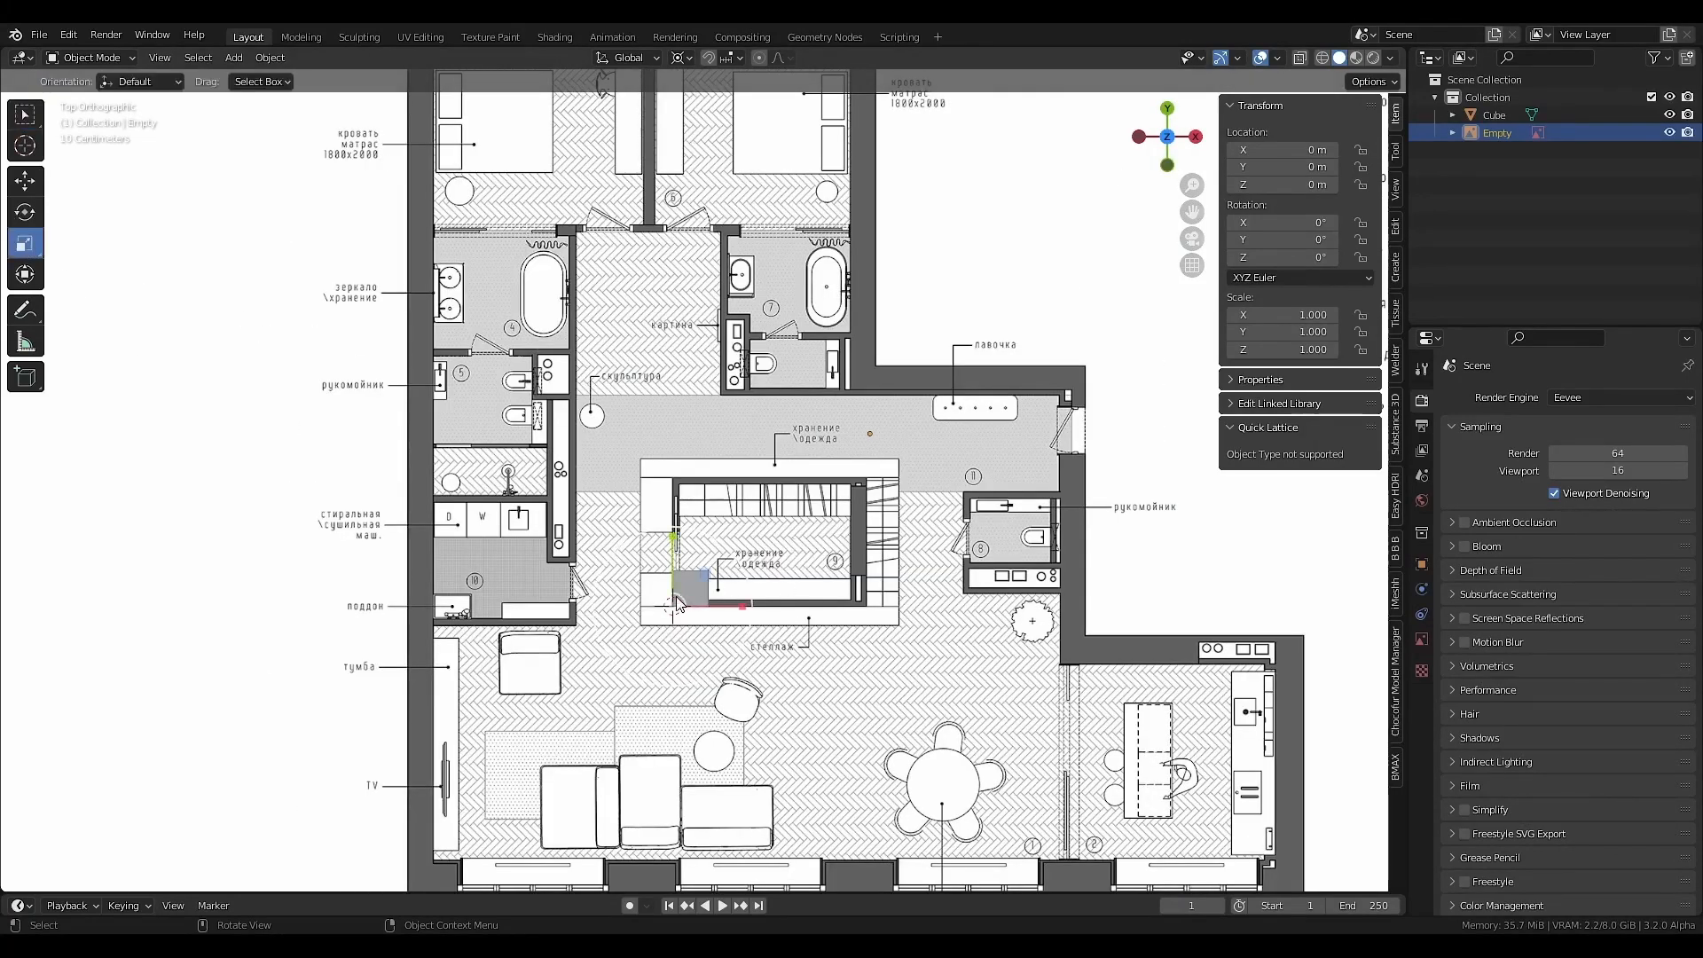
pyautogui.moveTo(744, 590); pyautogui.dragTo(1058, 603)
# - Fine-tune the floor plan's scale to about 5.28 so the wall thickness matches the 10 cm column
pyautogui.scroll(6, 710, 592)
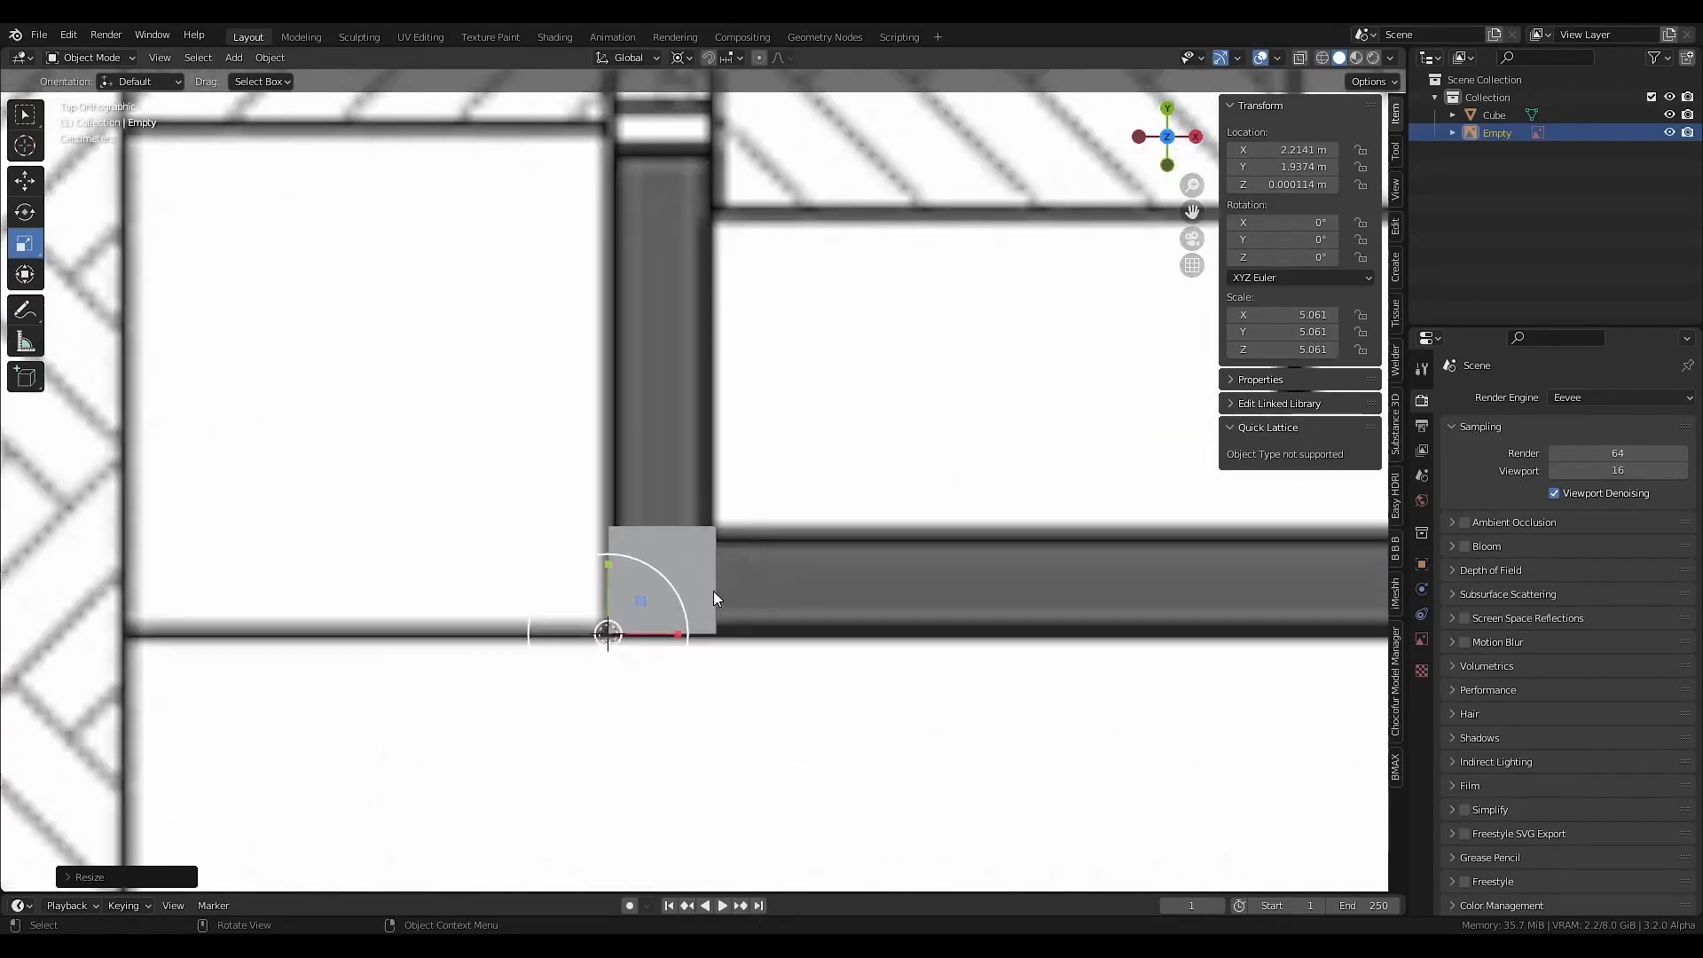
pyautogui.press('s')
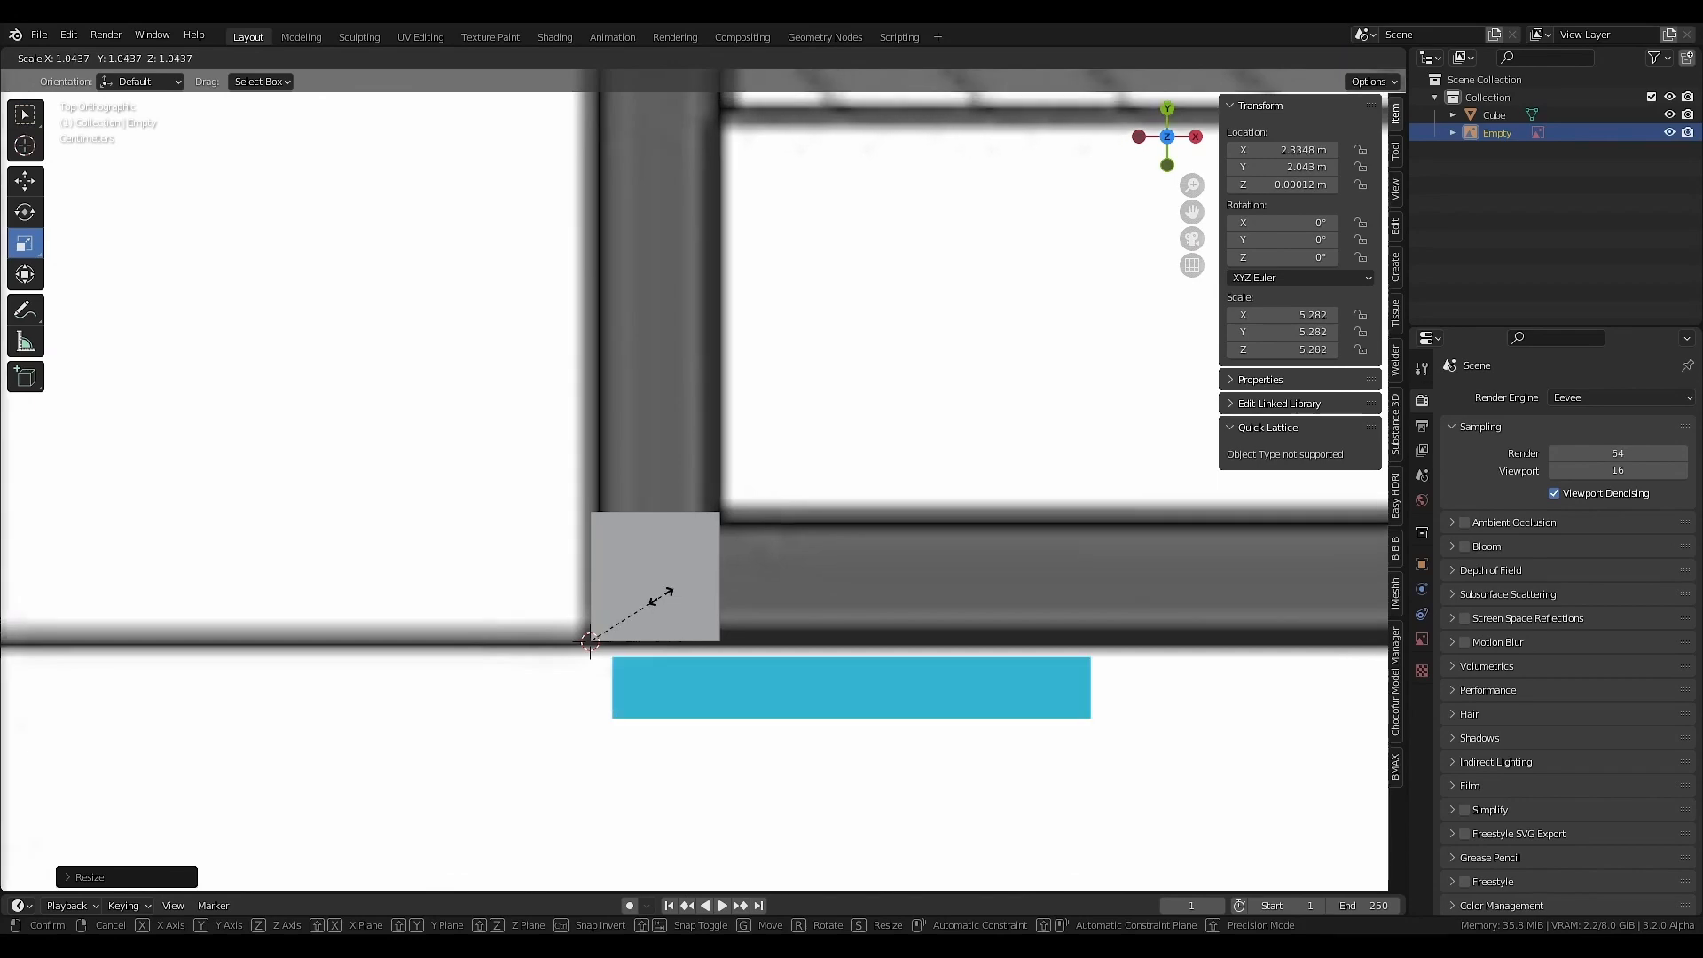
pyautogui.click(590, 640)
pyautogui.scroll(-6, 590, 640)
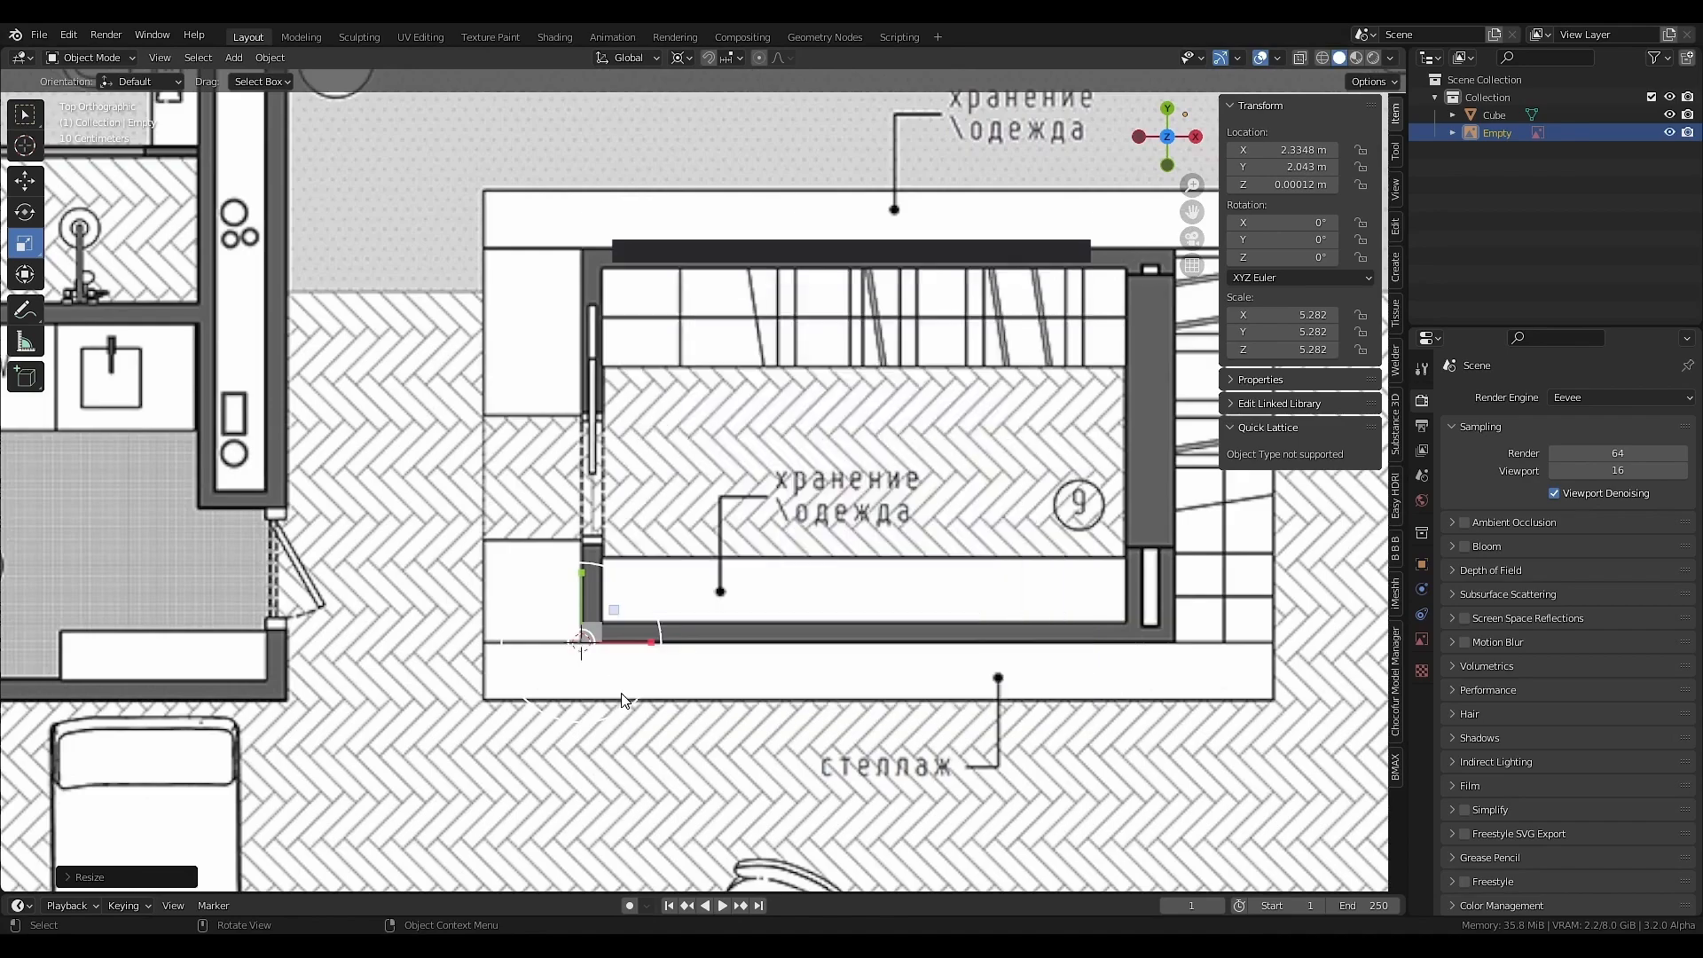
pyautogui.moveTo(590, 643); pyautogui.dragTo(584, 701, button='middle')
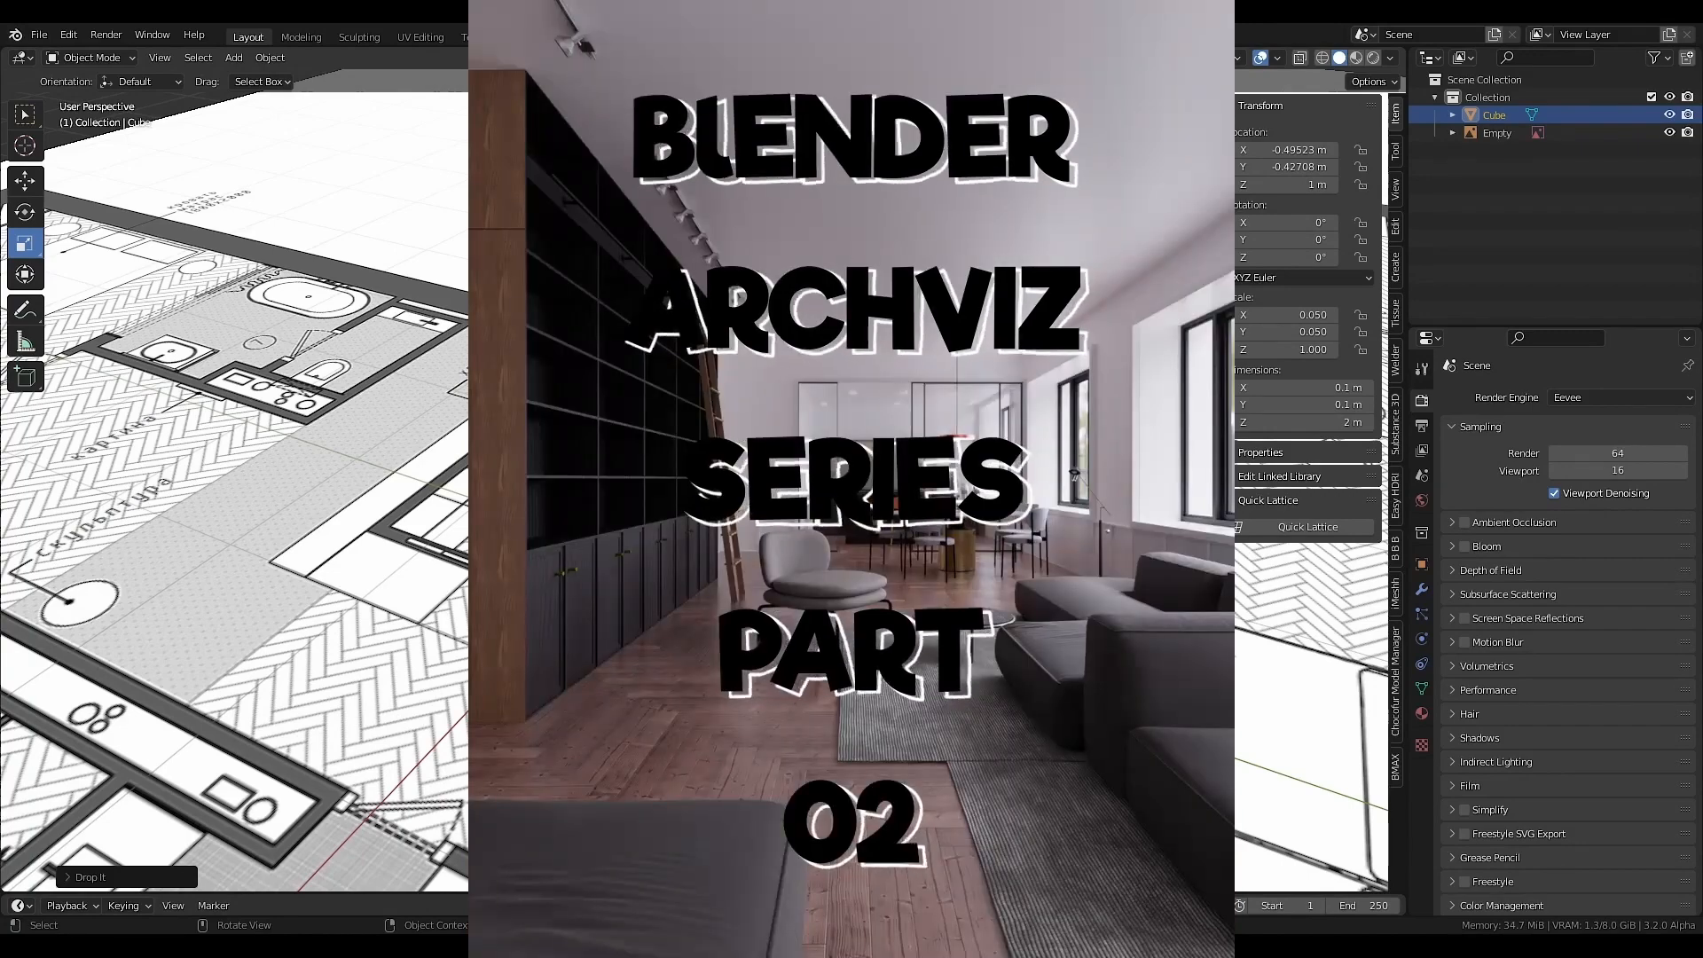
# - Try to set the column's height to 3 m and move it up along Z, then undo the changes
pyautogui.click(1333, 422)
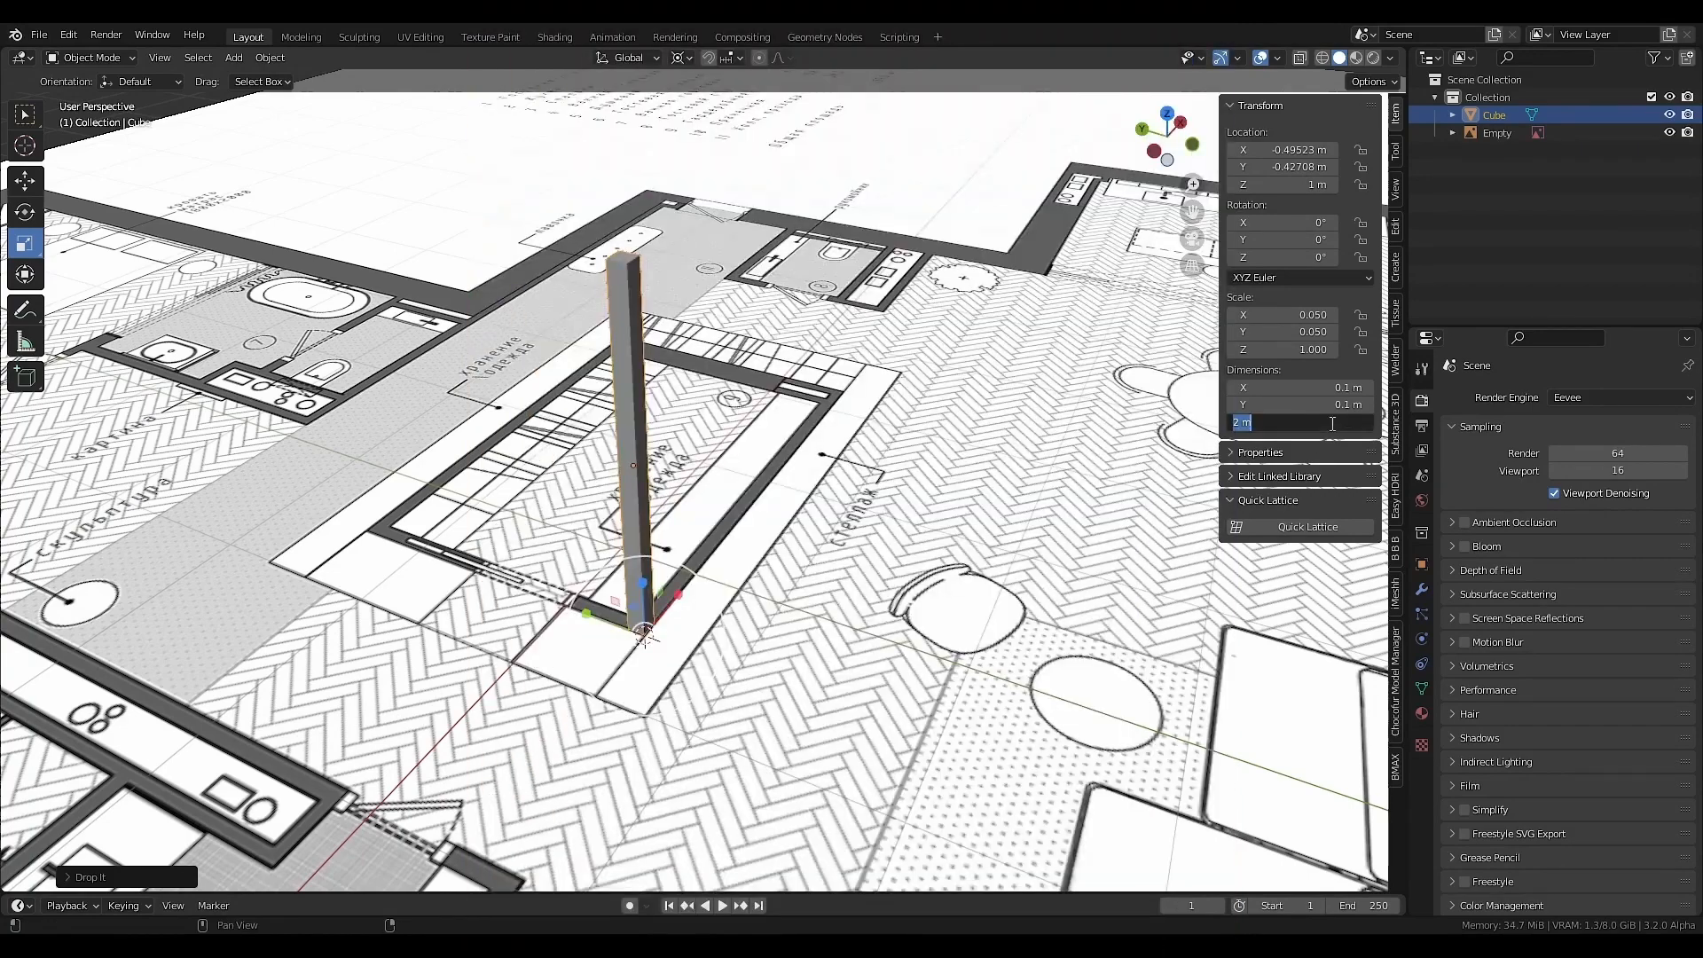
pyautogui.write('3')
pyautogui.press('Return')
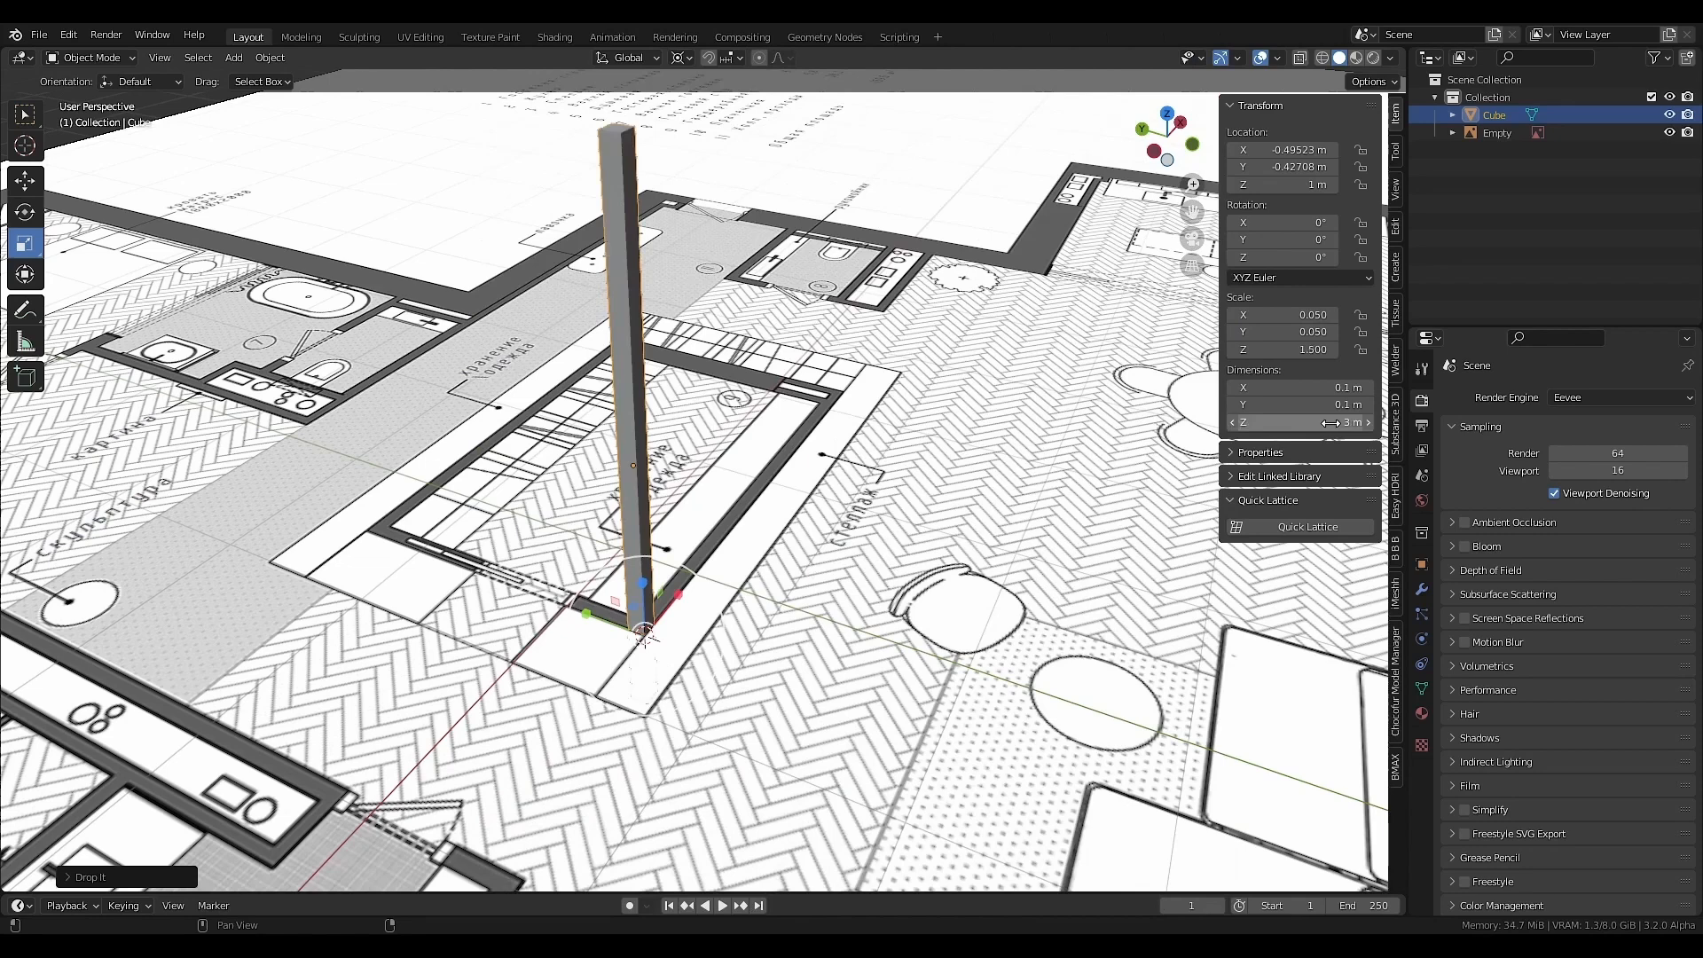
pyautogui.press('g')
pyautogui.press('z')
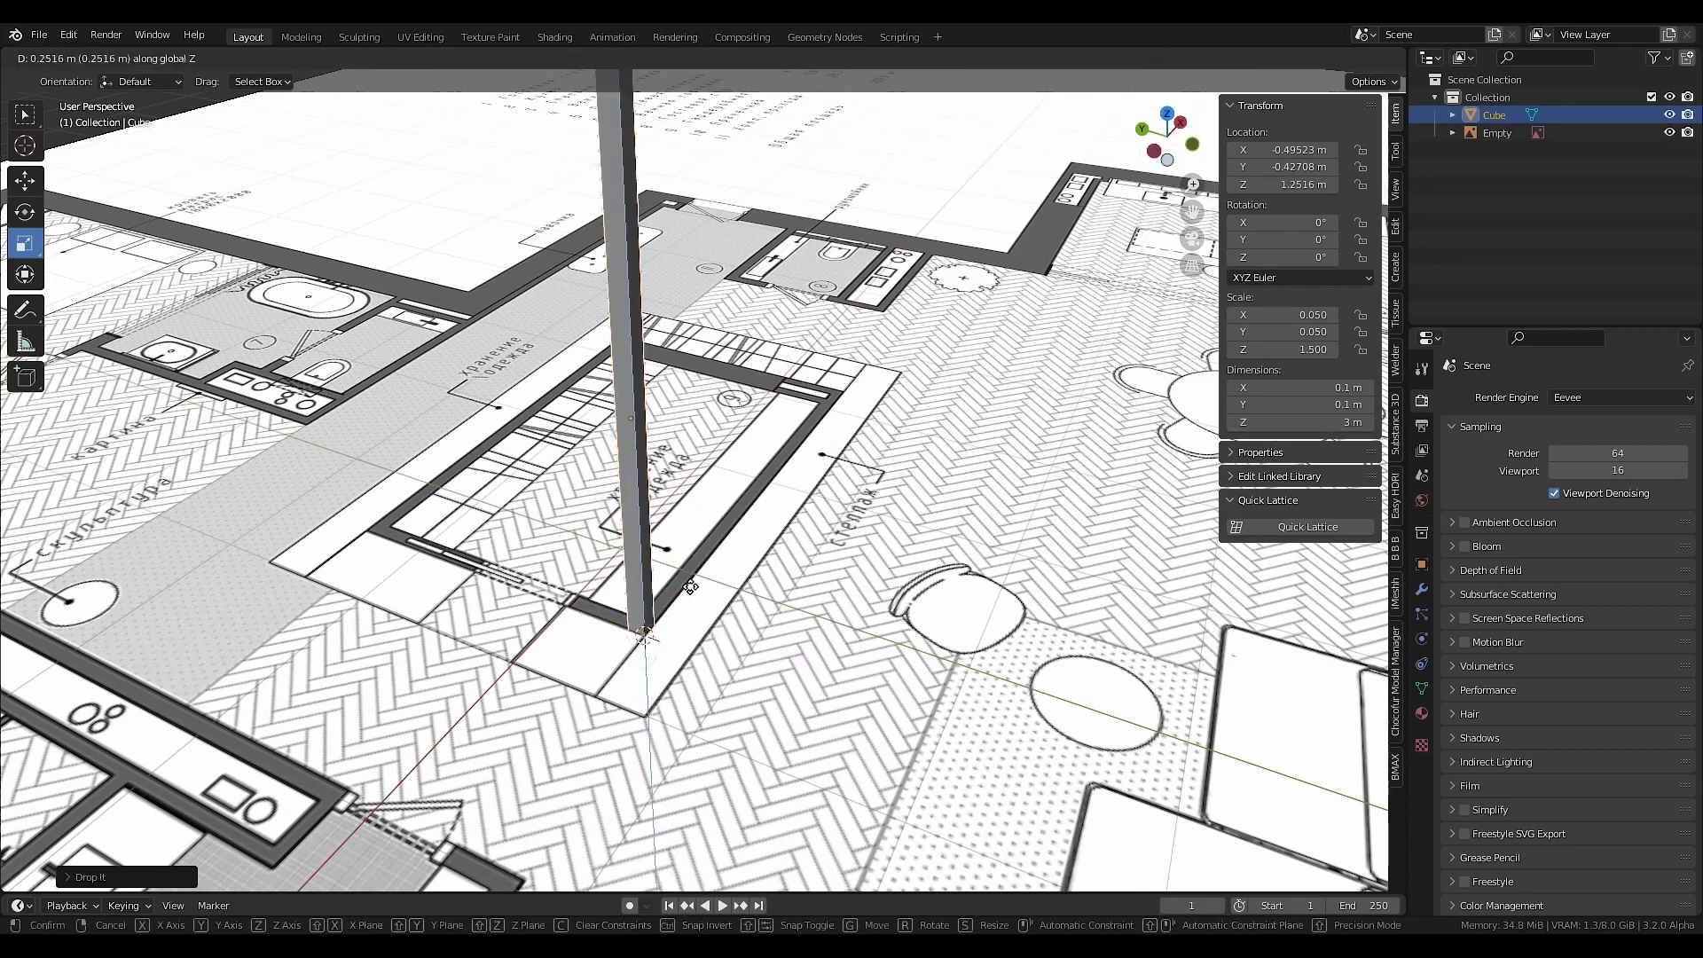
pyautogui.rightClick(691, 587)
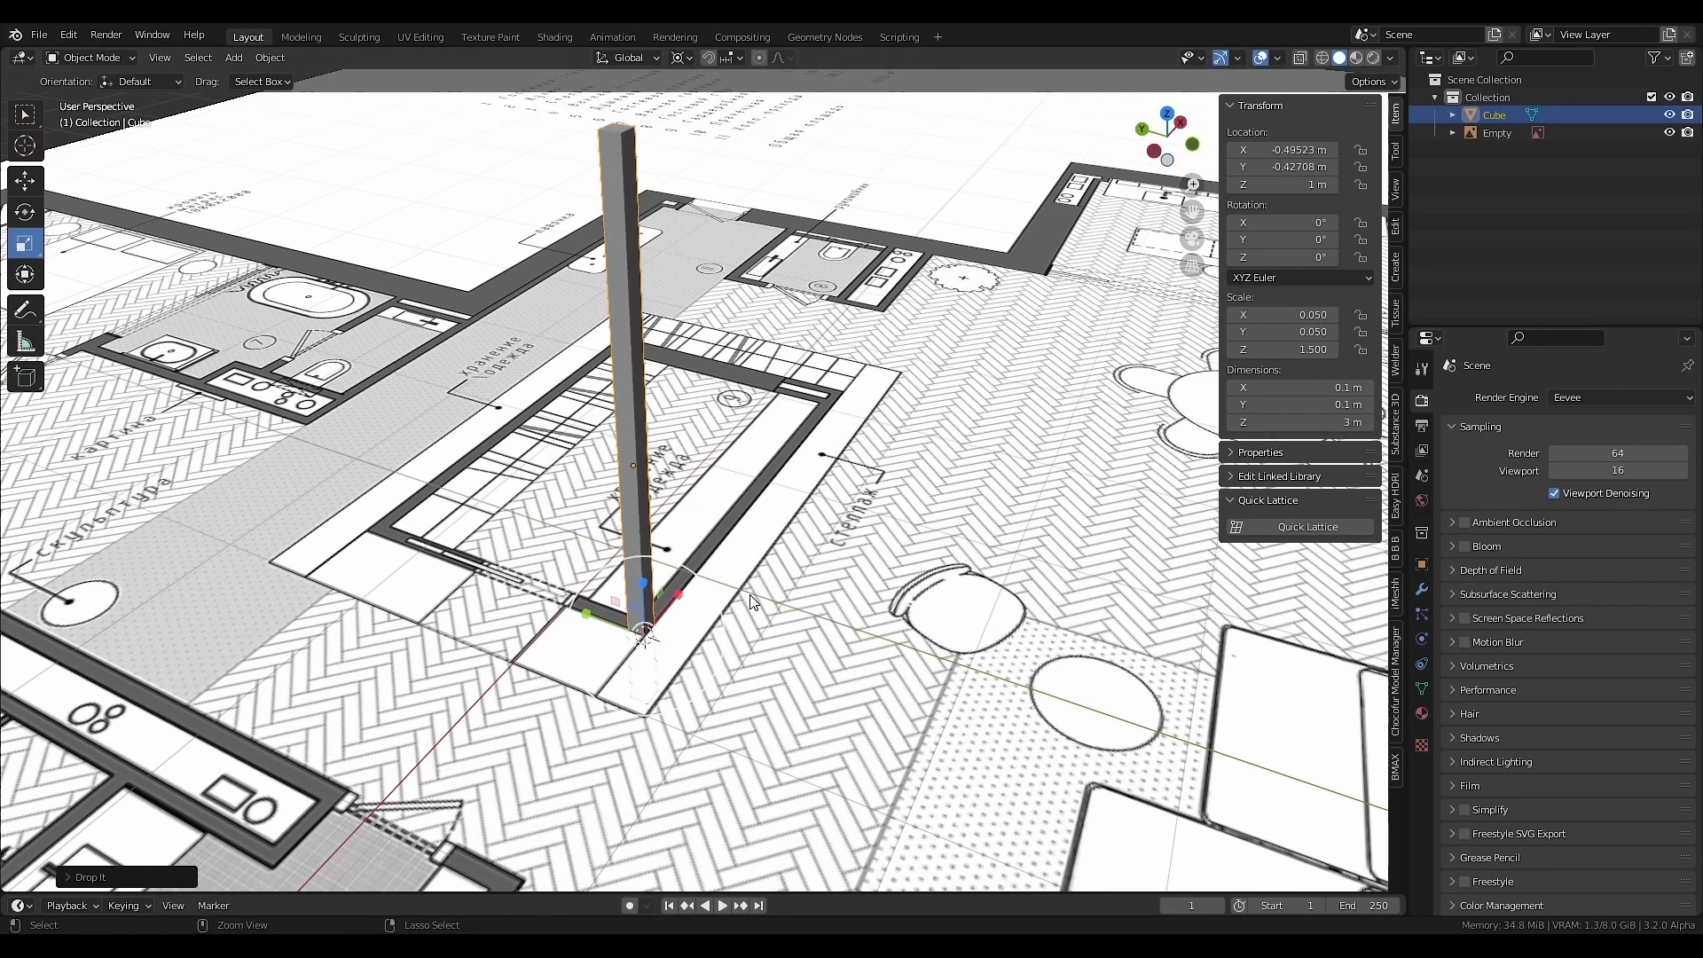
pyautogui.hotkey('ctrl', 'z')
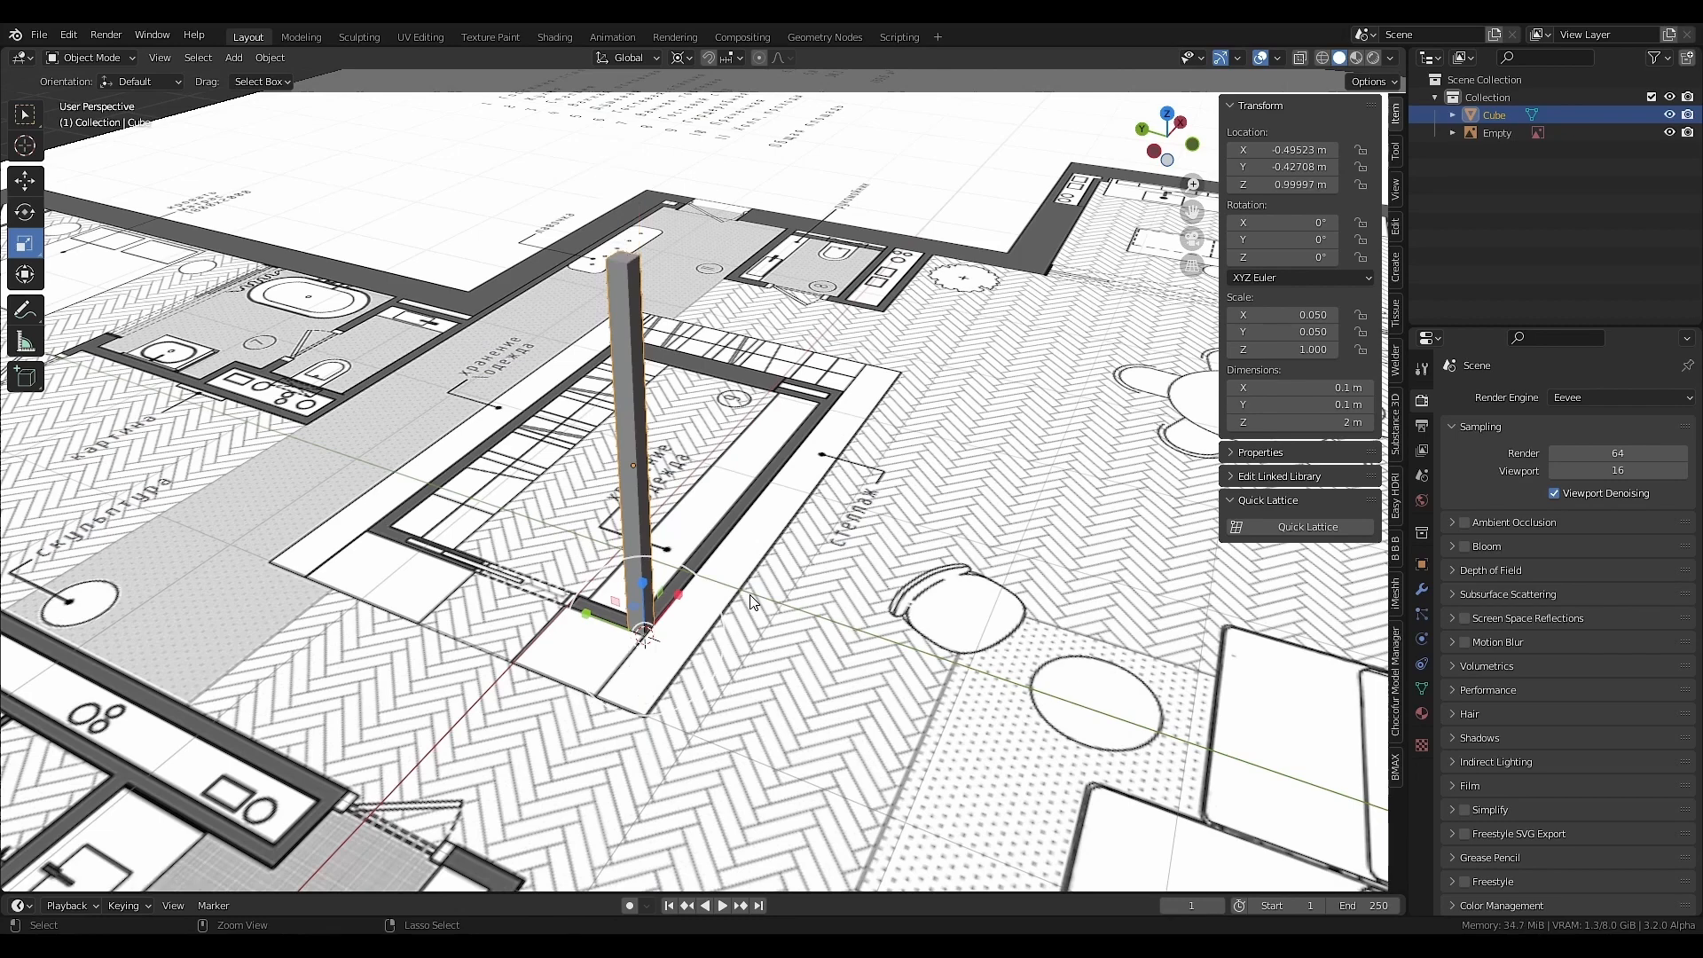
# - Drop the column onto the floor plan and apply its scale
pyautogui.press('v')
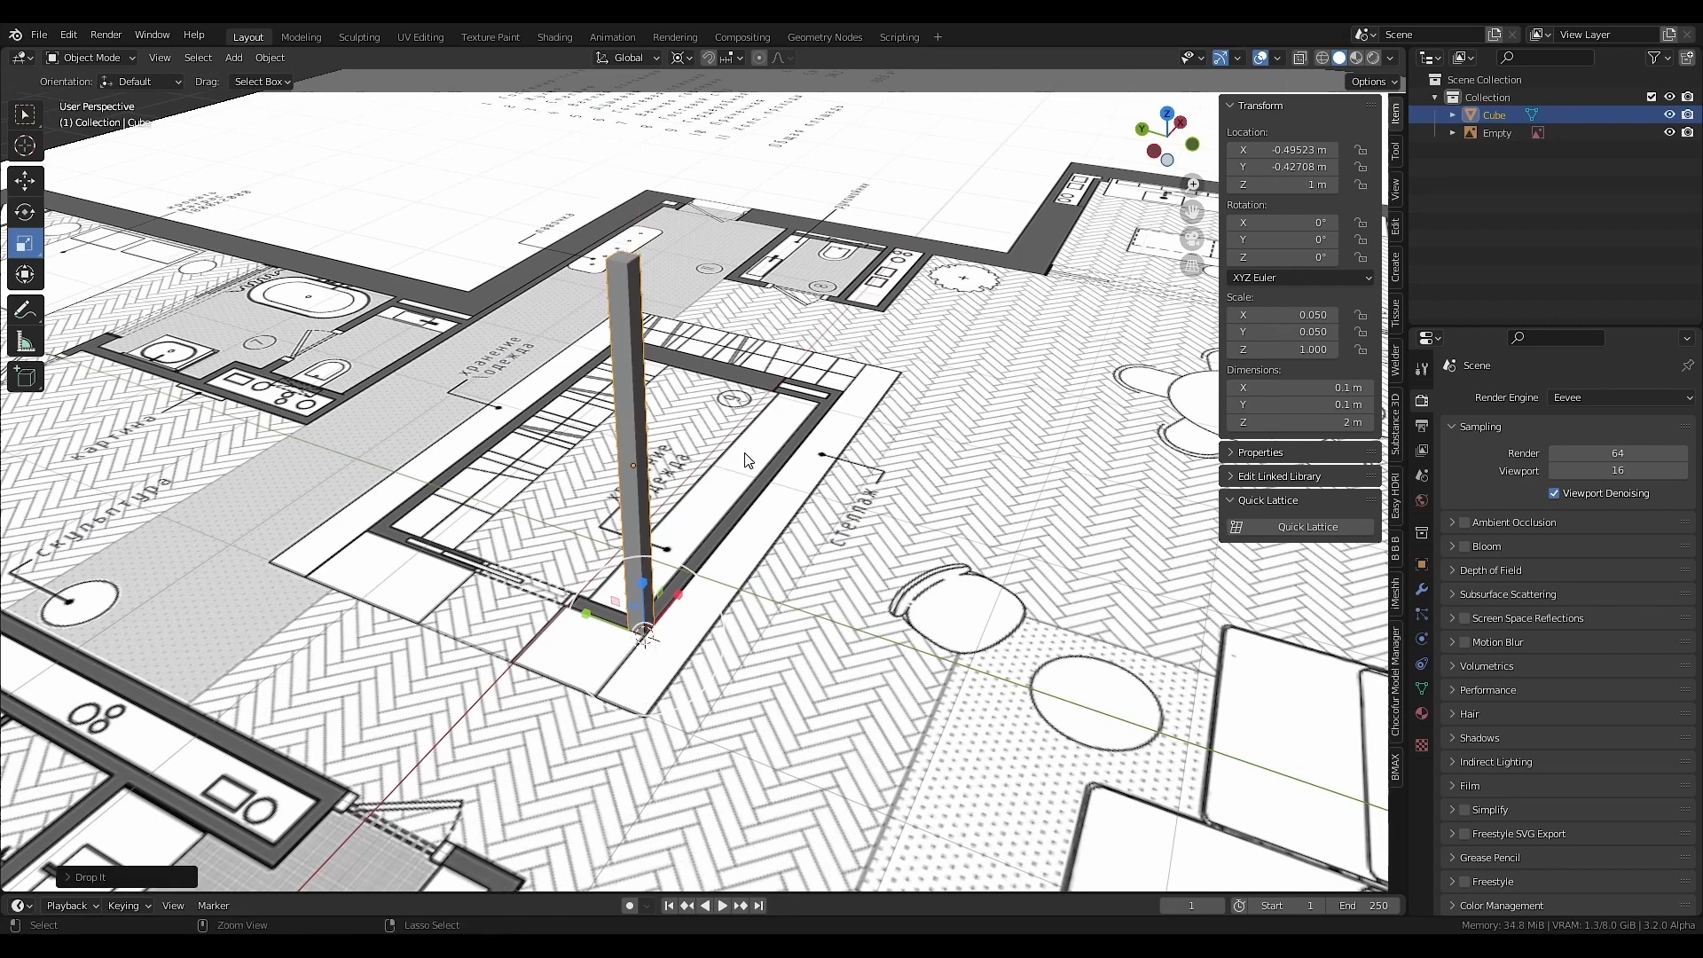
pyautogui.hotkey('ctrl', 'a')
pyautogui.click(734, 560)
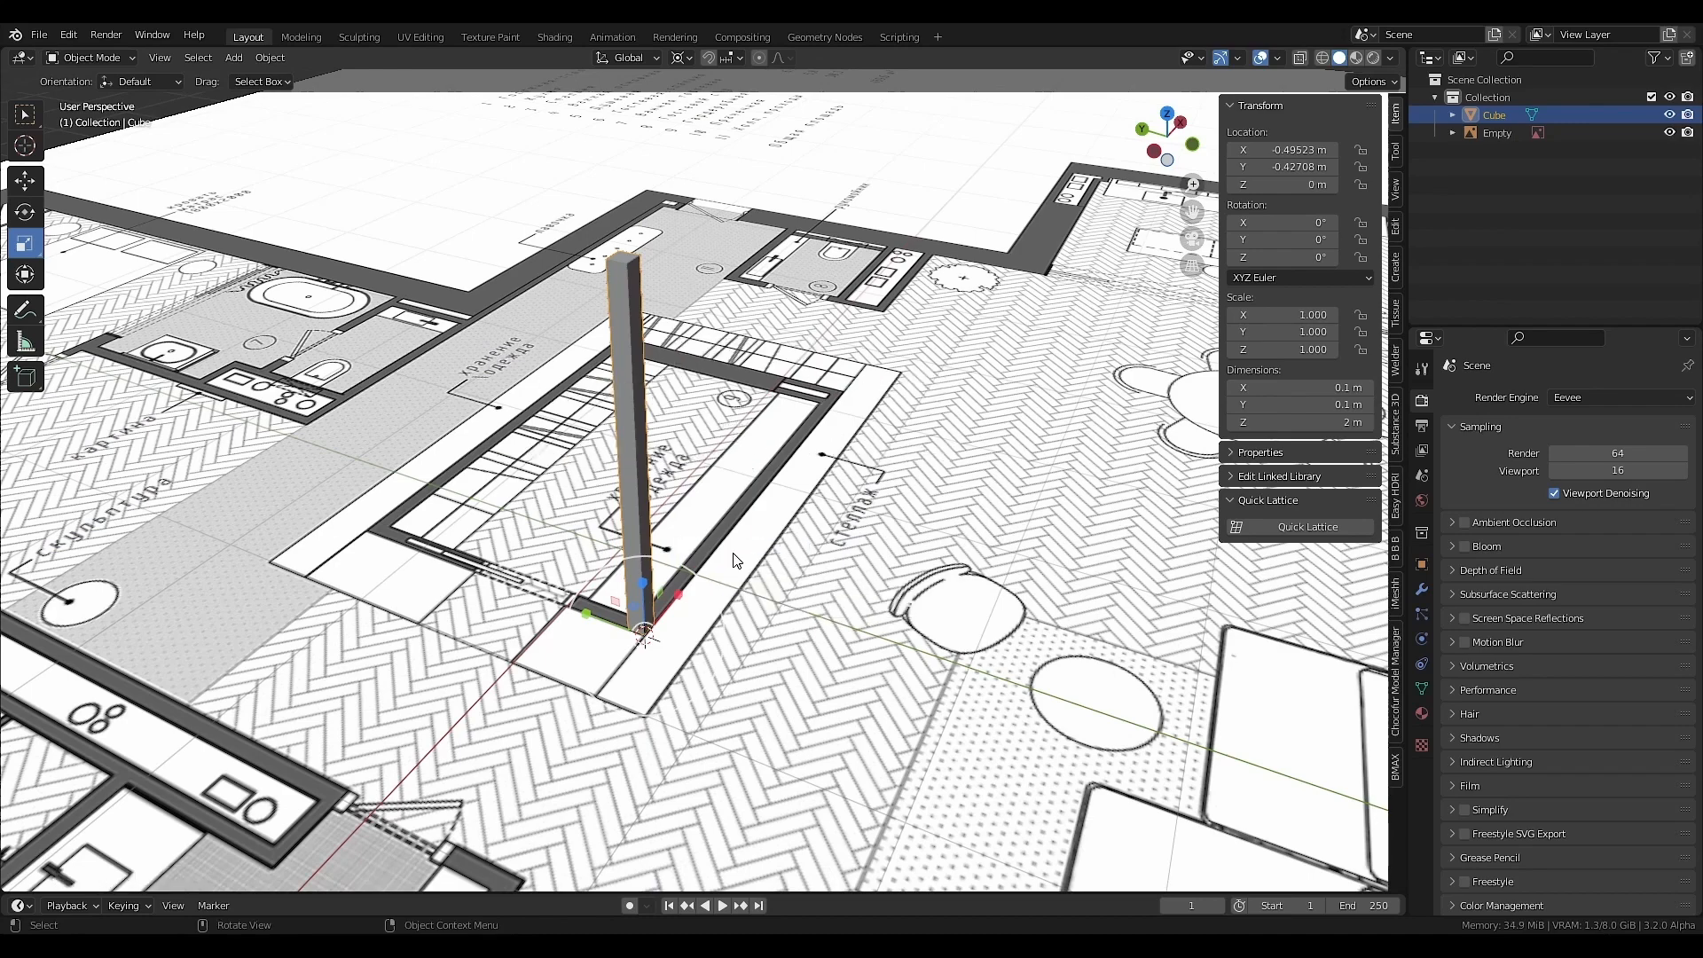
# - Set the column's Z dimension to 3 m
pyautogui.click(1291, 422)
pyautogui.write('3')
pyautogui.press('Return')
pyautogui.scroll(-5, 934, 450)
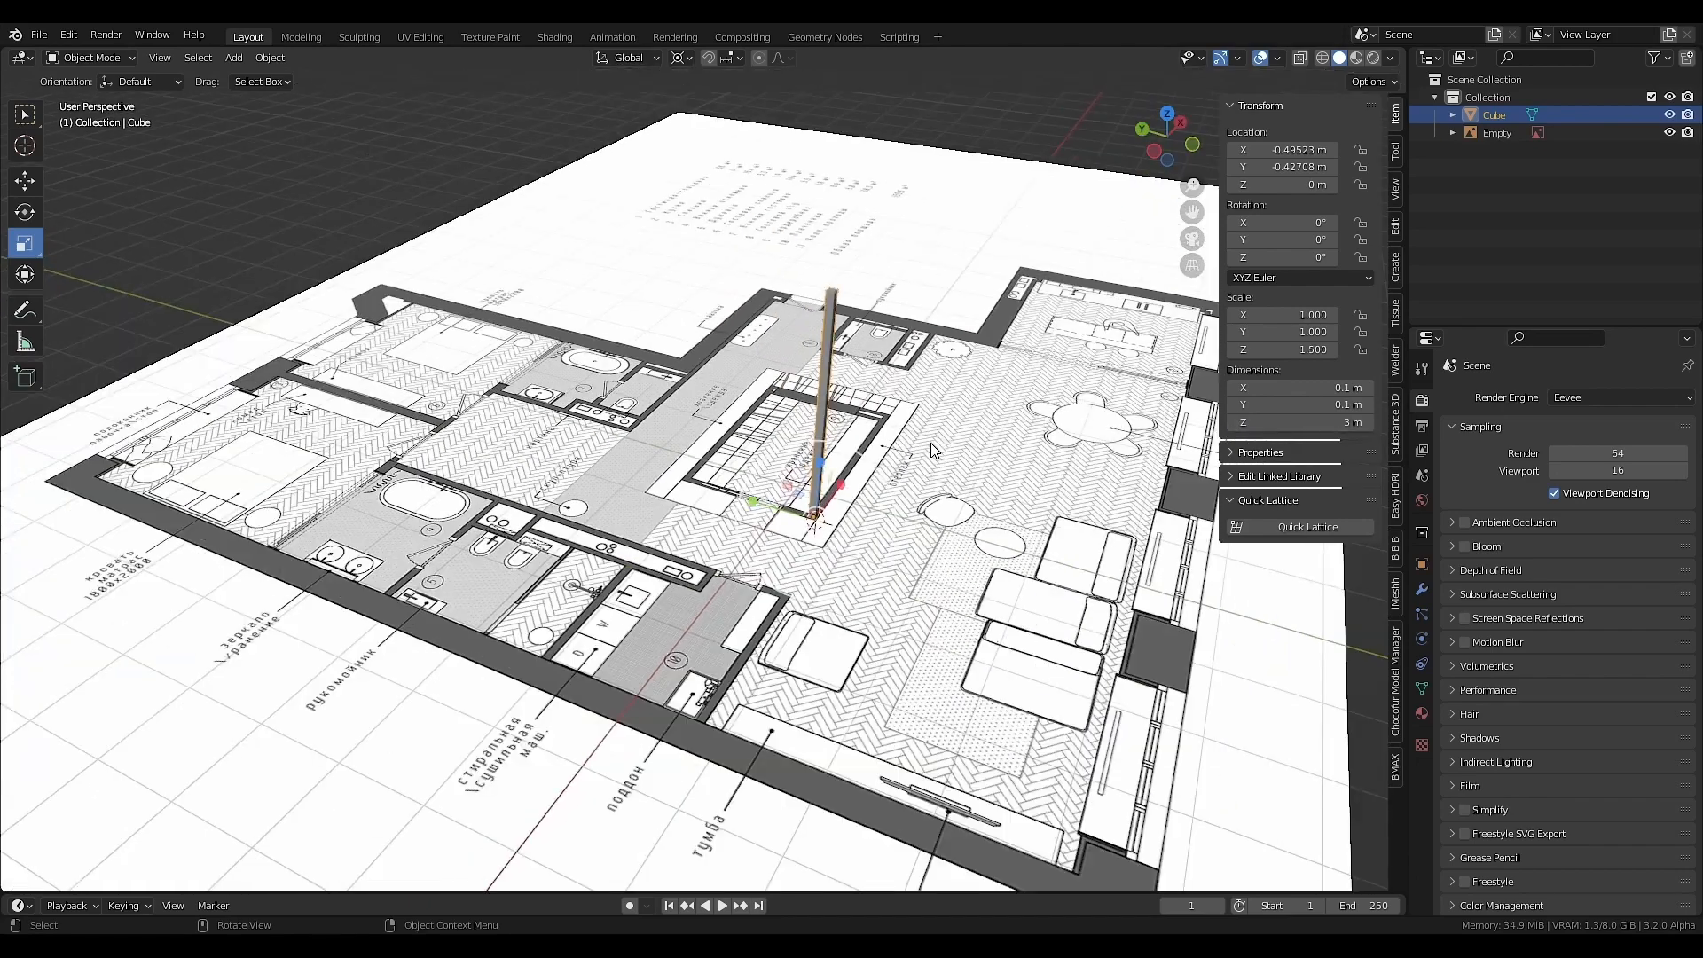
# - Stretch one side of the column about 2.7 m along X to cover the full lower wall of room 9
pyautogui.press('KP_7')
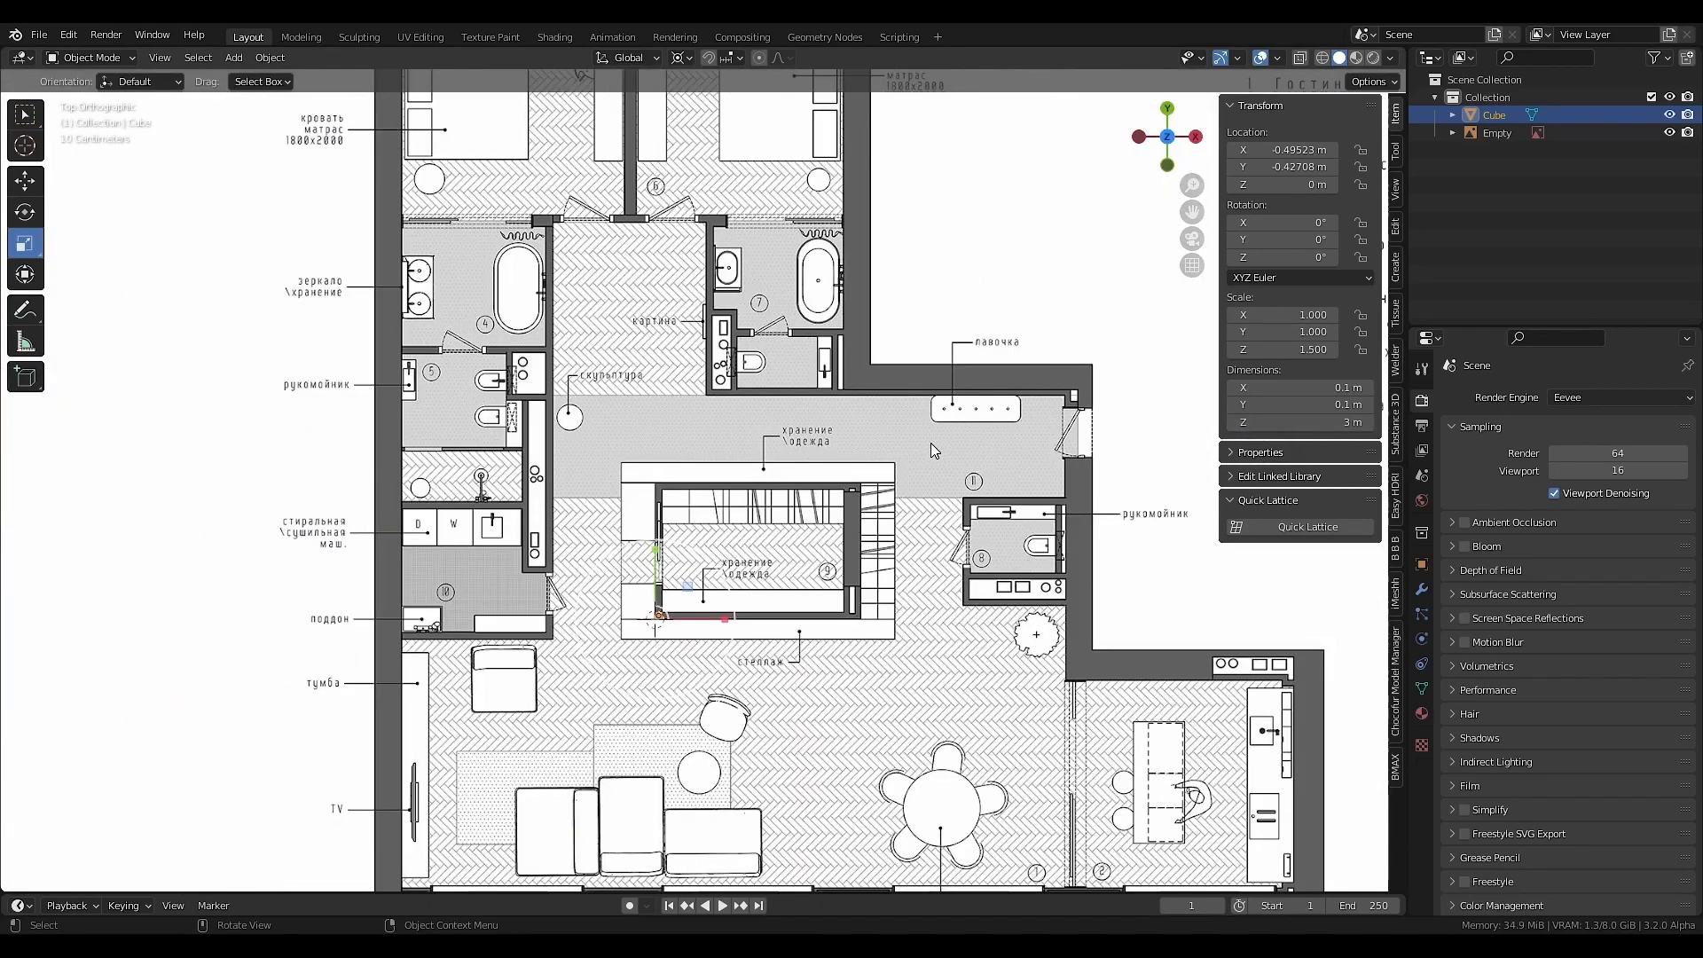
pyautogui.scroll(8, 656, 646)
pyautogui.press('Tab')
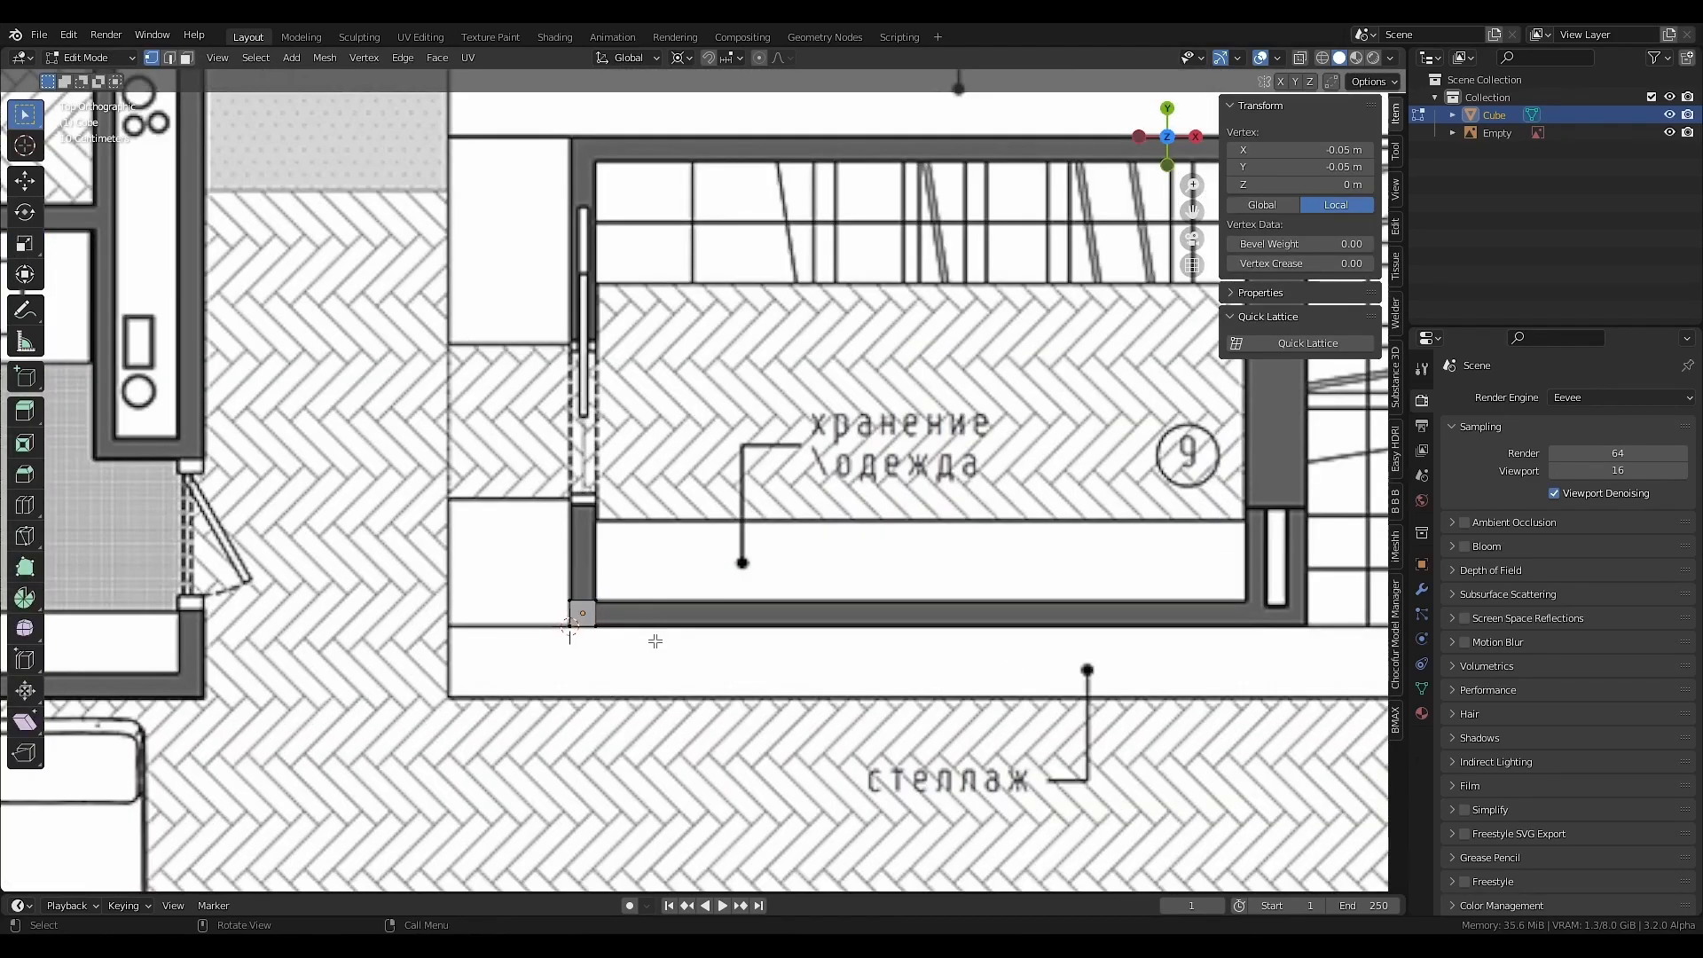
pyautogui.hotkey('shift', 'z')
pyautogui.keyDown('shift'); pyautogui.click(585, 621); pyautogui.keyUp('shift')
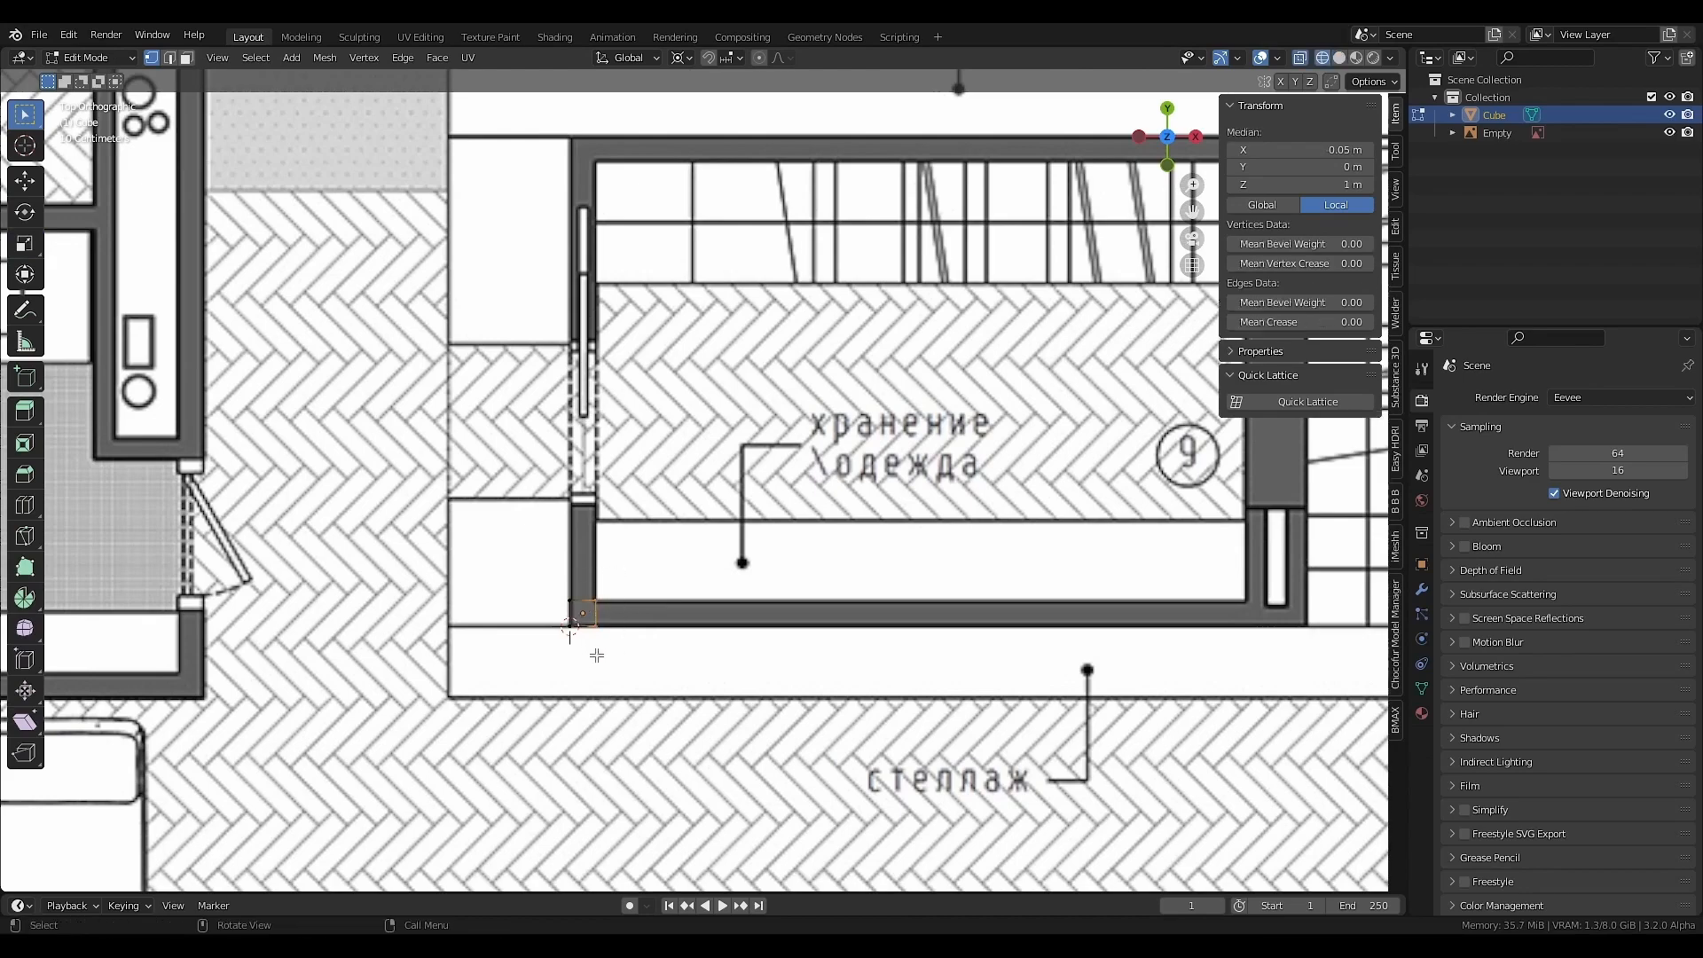
pyautogui.scroll(-1, 590, 630)
pyautogui.keyDown('shift'); pyautogui.moveTo(736, 636); pyautogui.dragTo(665, 645, button='middle'); pyautogui.keyUp('shift')
pyautogui.press('g')
pyautogui.press('x')
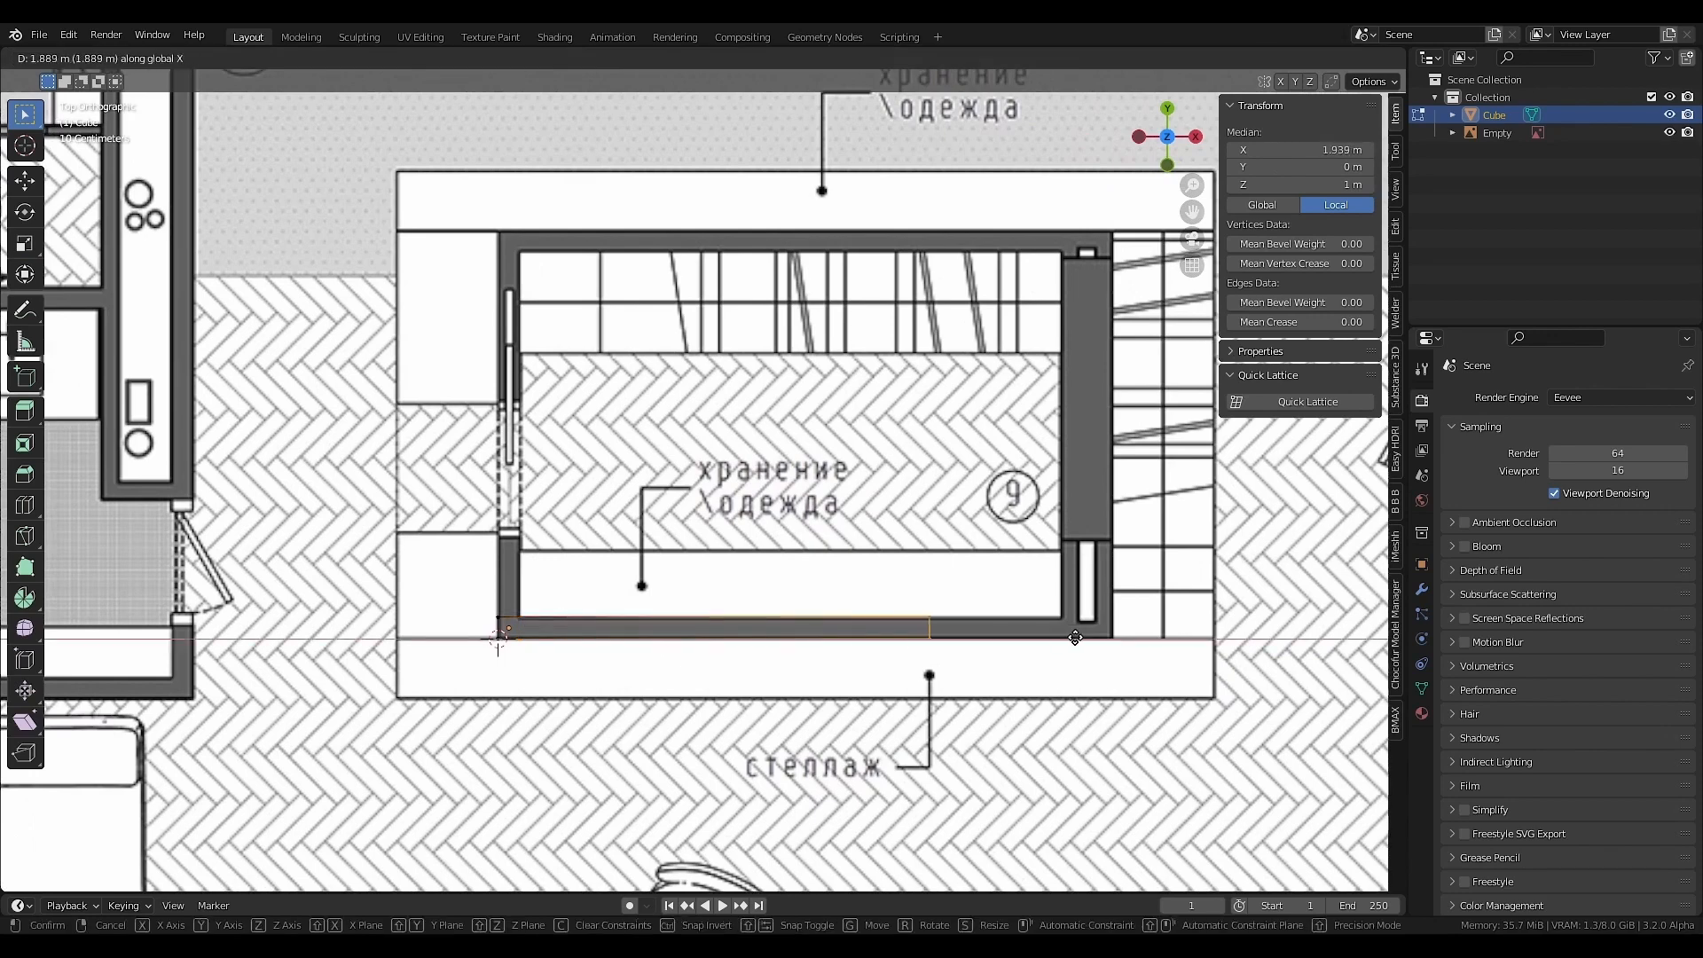
pyautogui.click(1258, 636)
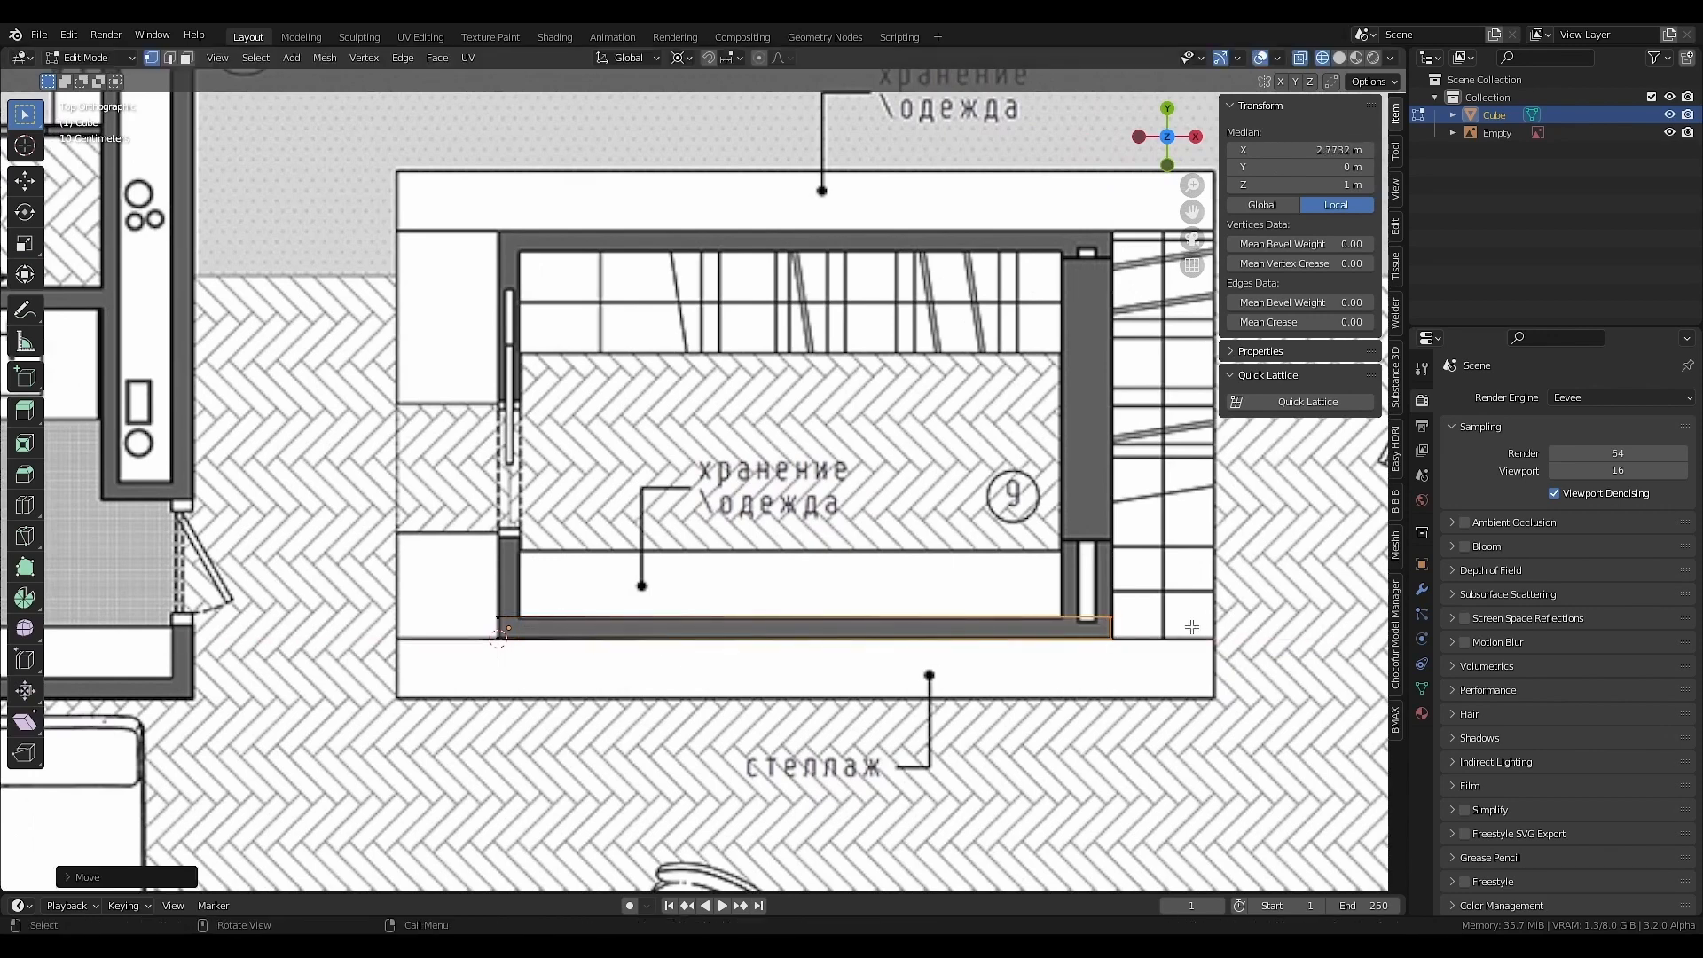
# - Add an edge loop in line with the thick wall's inner face and extrude the end section along Y to the upper wall
pyautogui.press('g')
pyautogui.press('g')
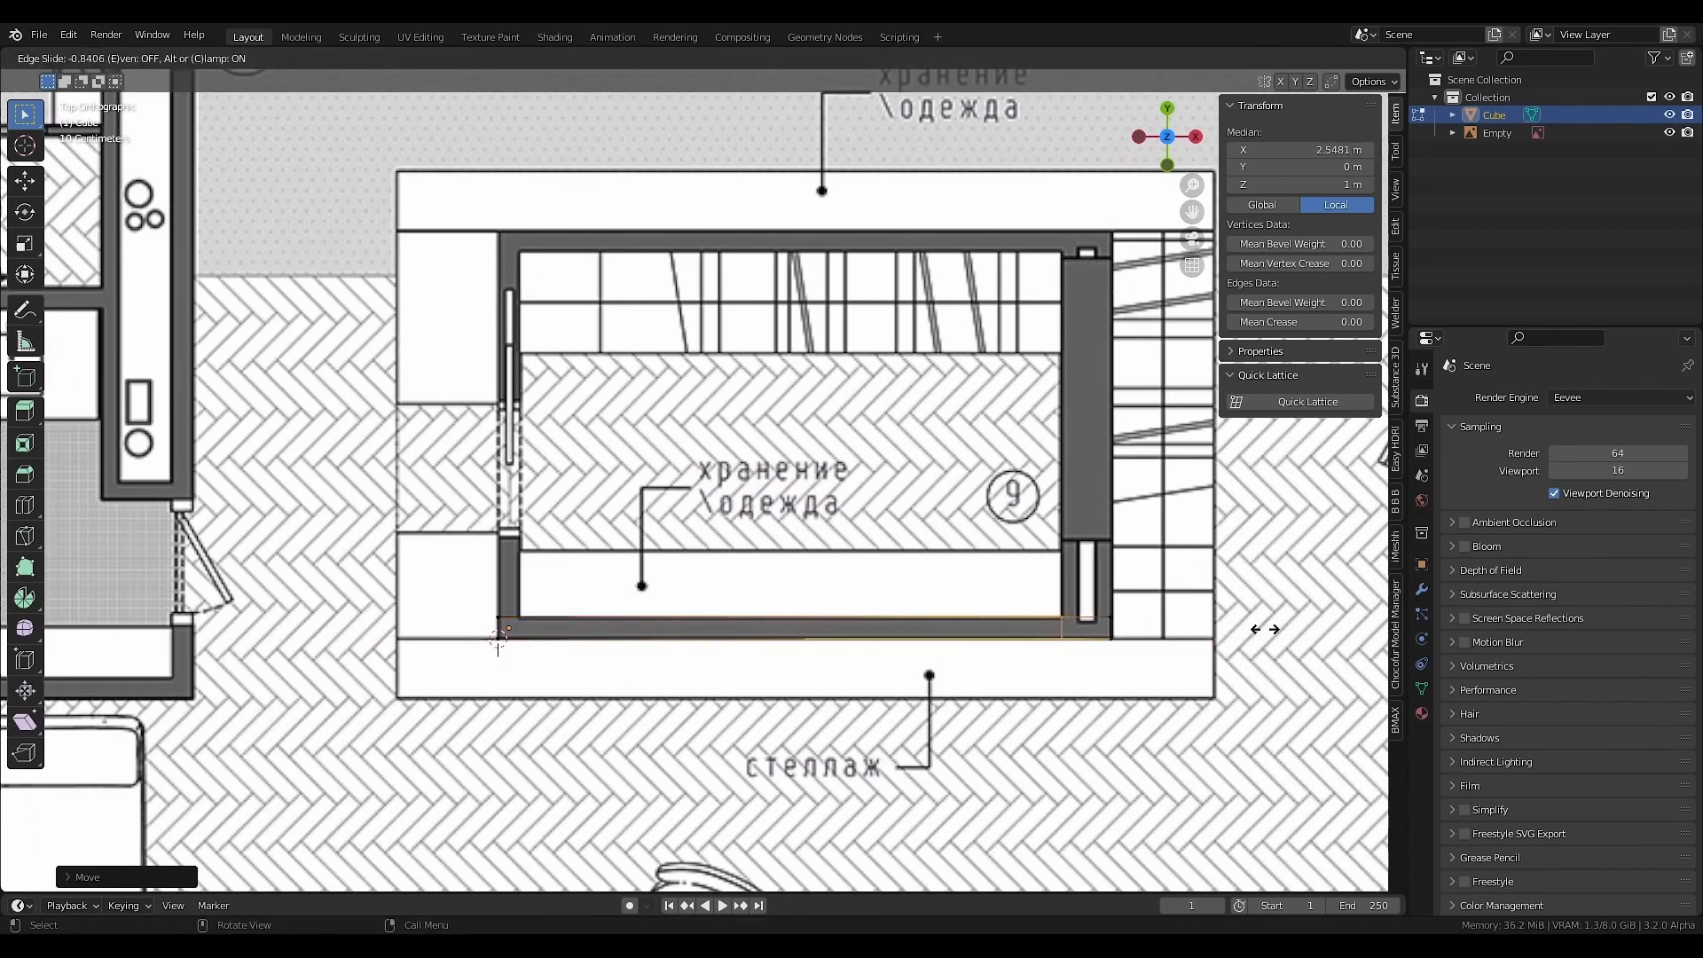
pyautogui.click(1264, 629)
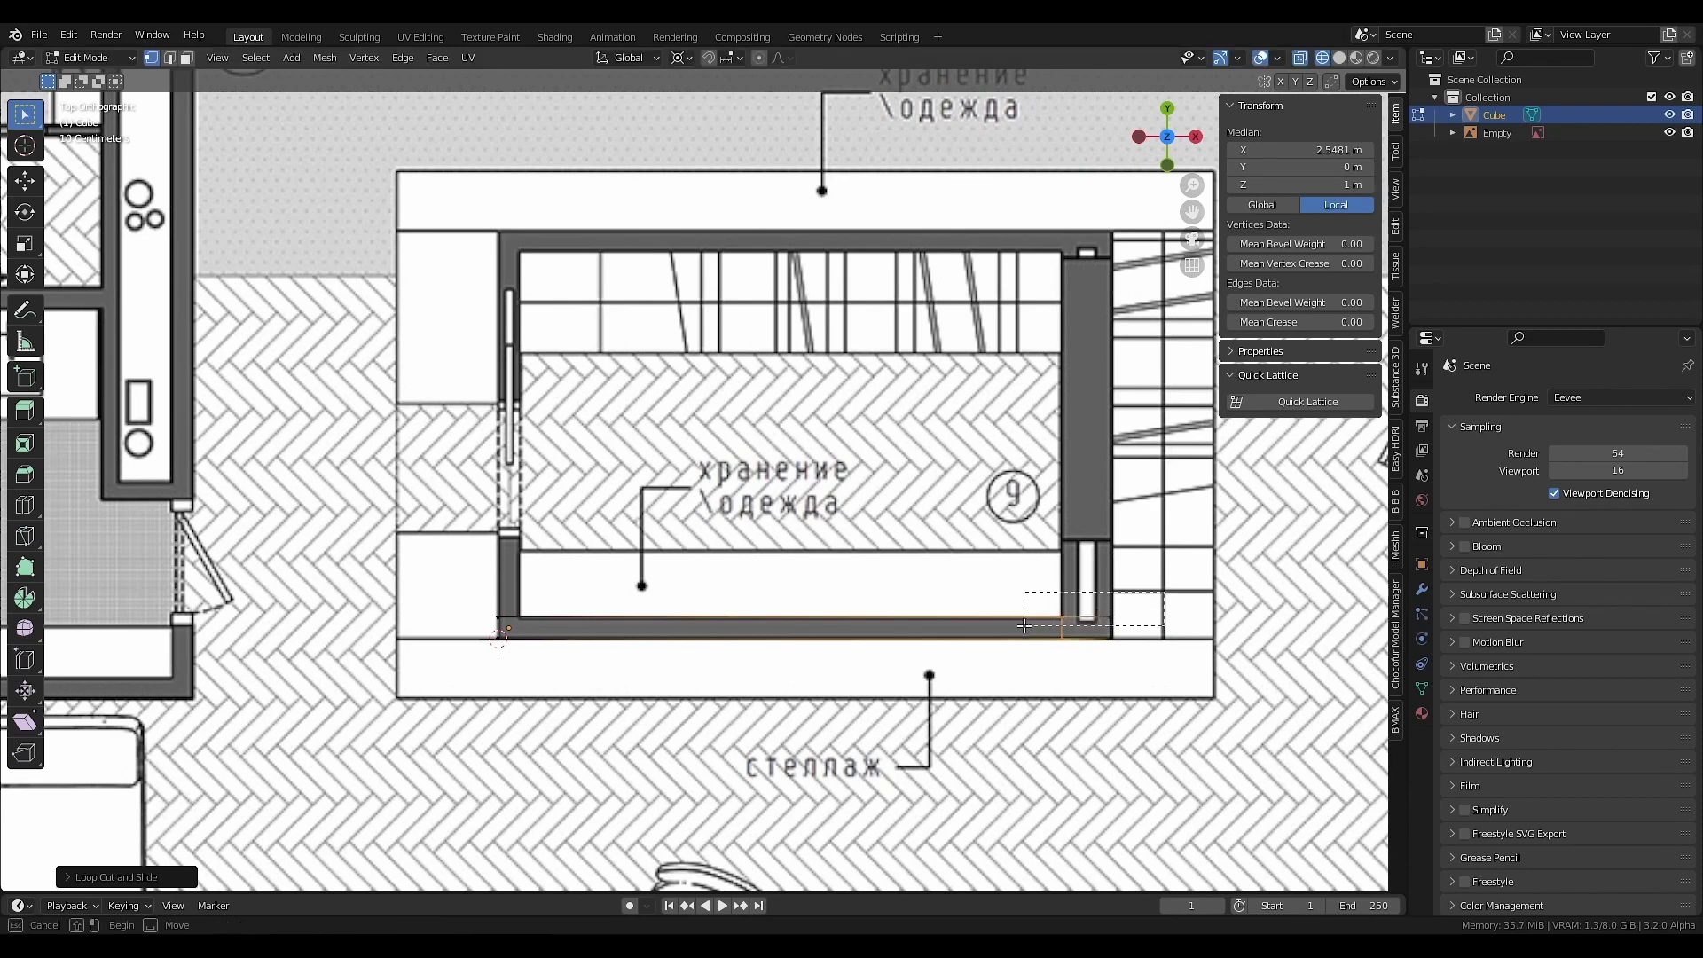
pyautogui.click(1113, 624)
pyautogui.press('e')
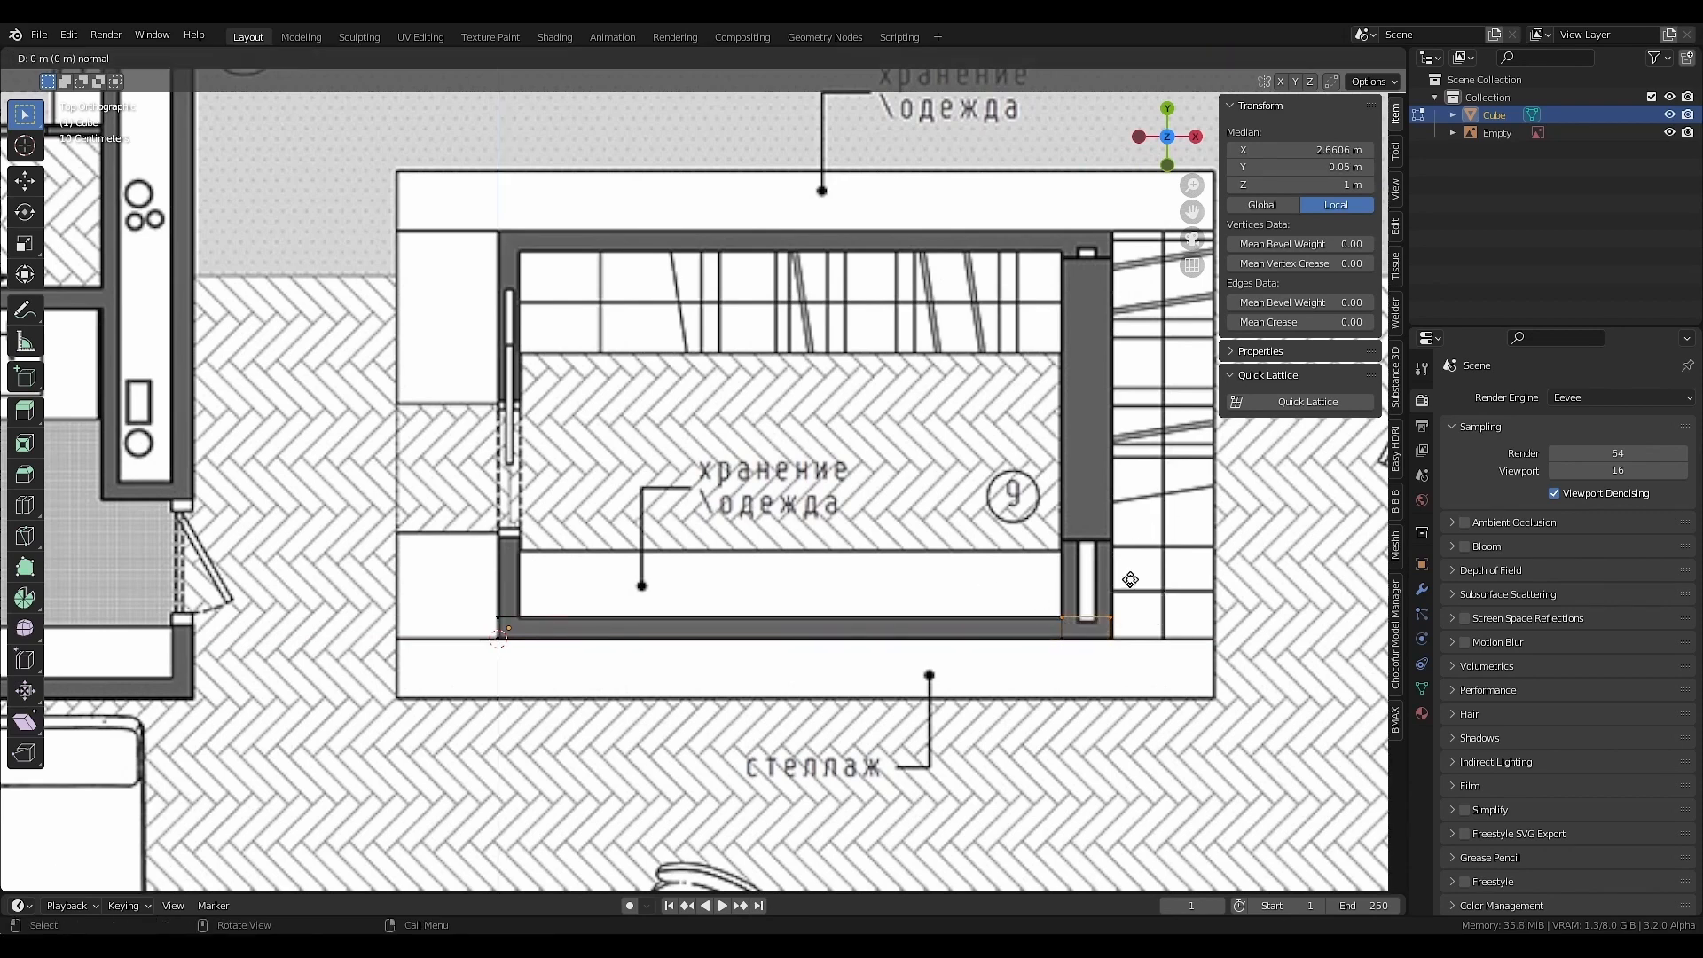
pyautogui.click(1133, 198)
# - Add an edge loop at room 9's upper wall thickness, extrude that wall along X, and extrude a corner segment of about 0.09 m
pyautogui.press('g')
pyautogui.press('g')
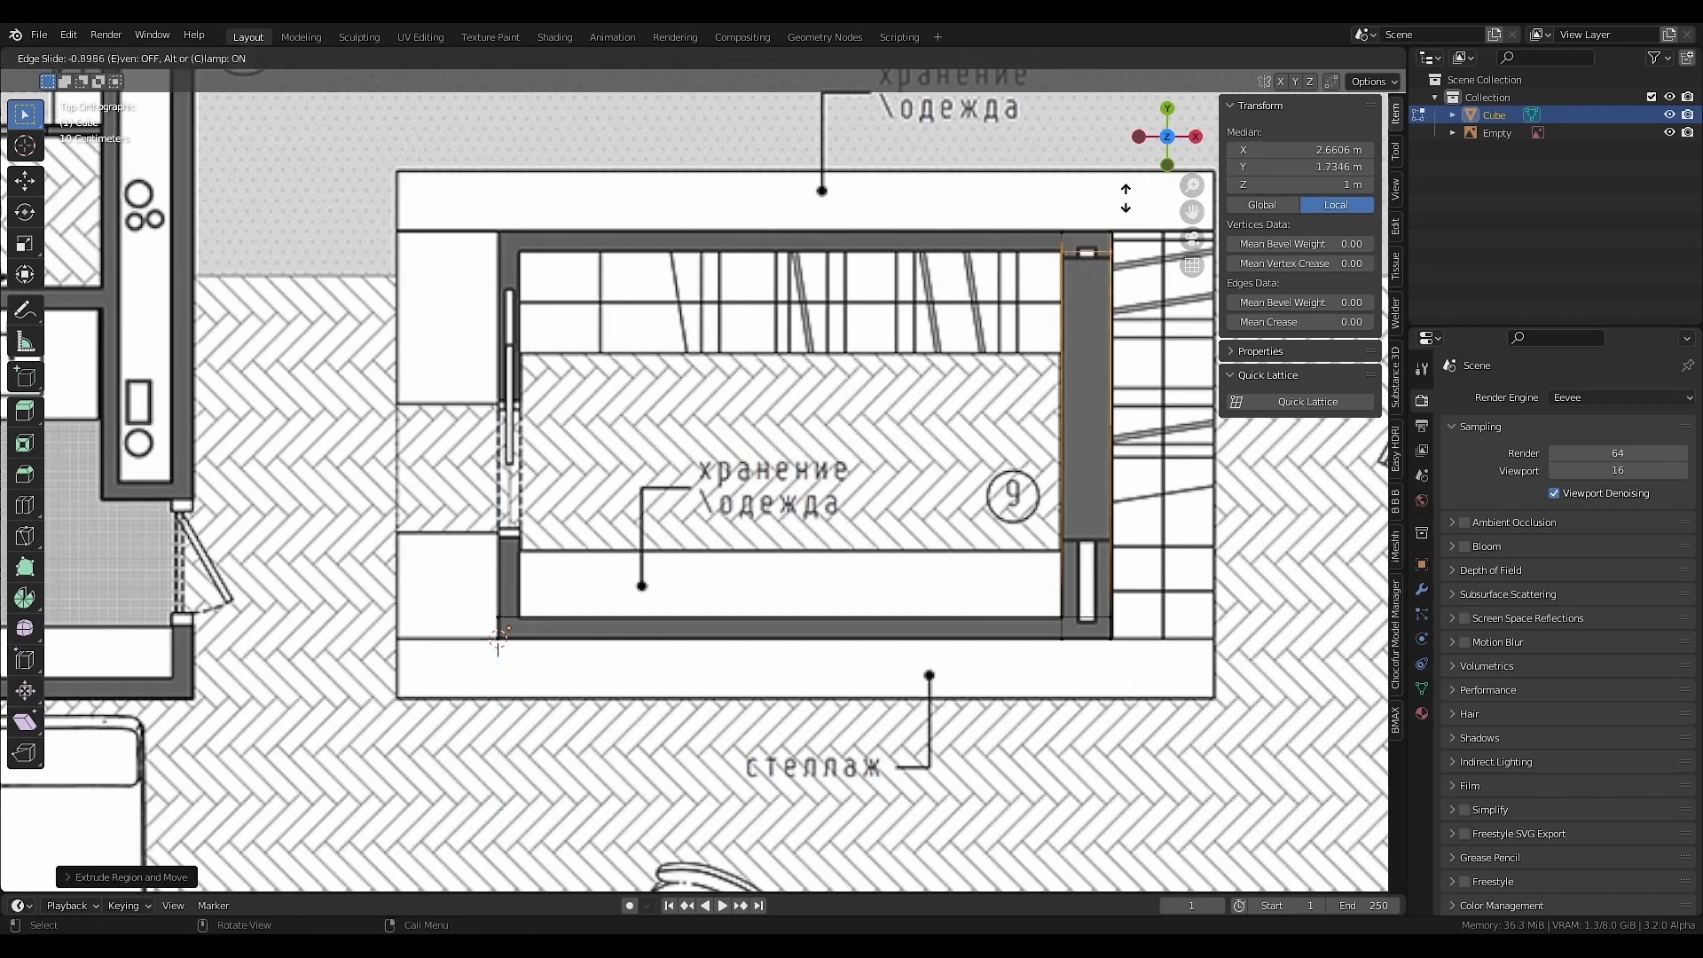
pyautogui.click(1104, 249)
pyautogui.press('e')
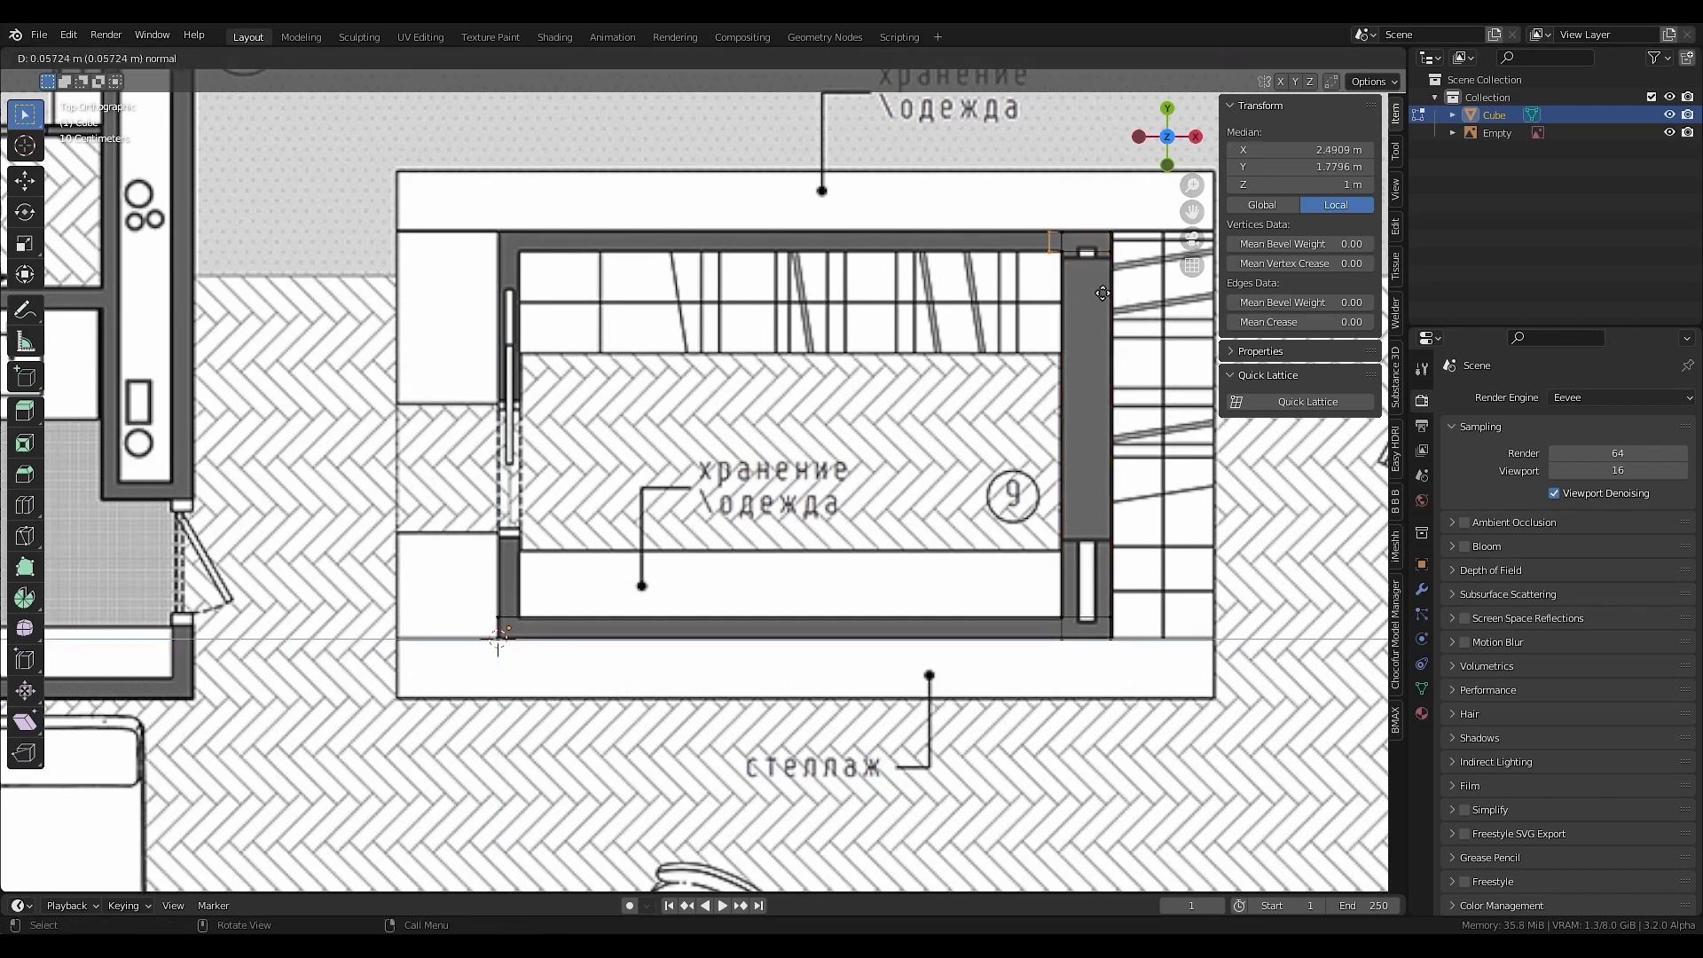
pyautogui.click(578, 278)
pyautogui.press('e')
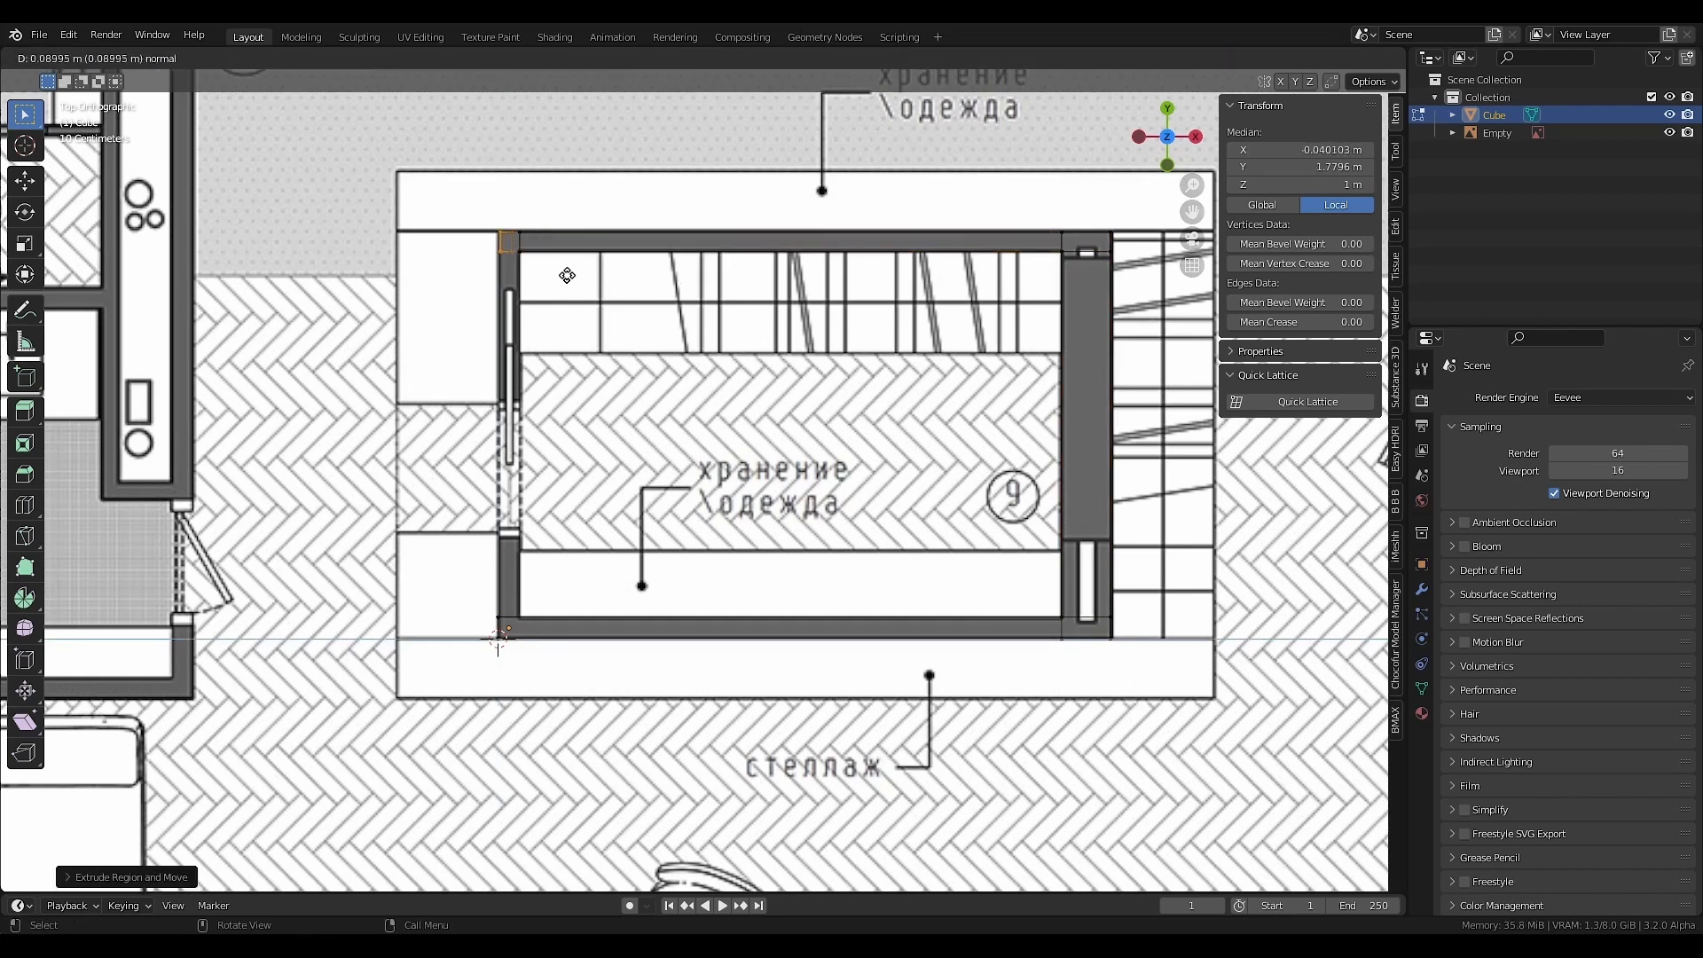
pyautogui.click(565, 276)
pyautogui.click(541, 279)
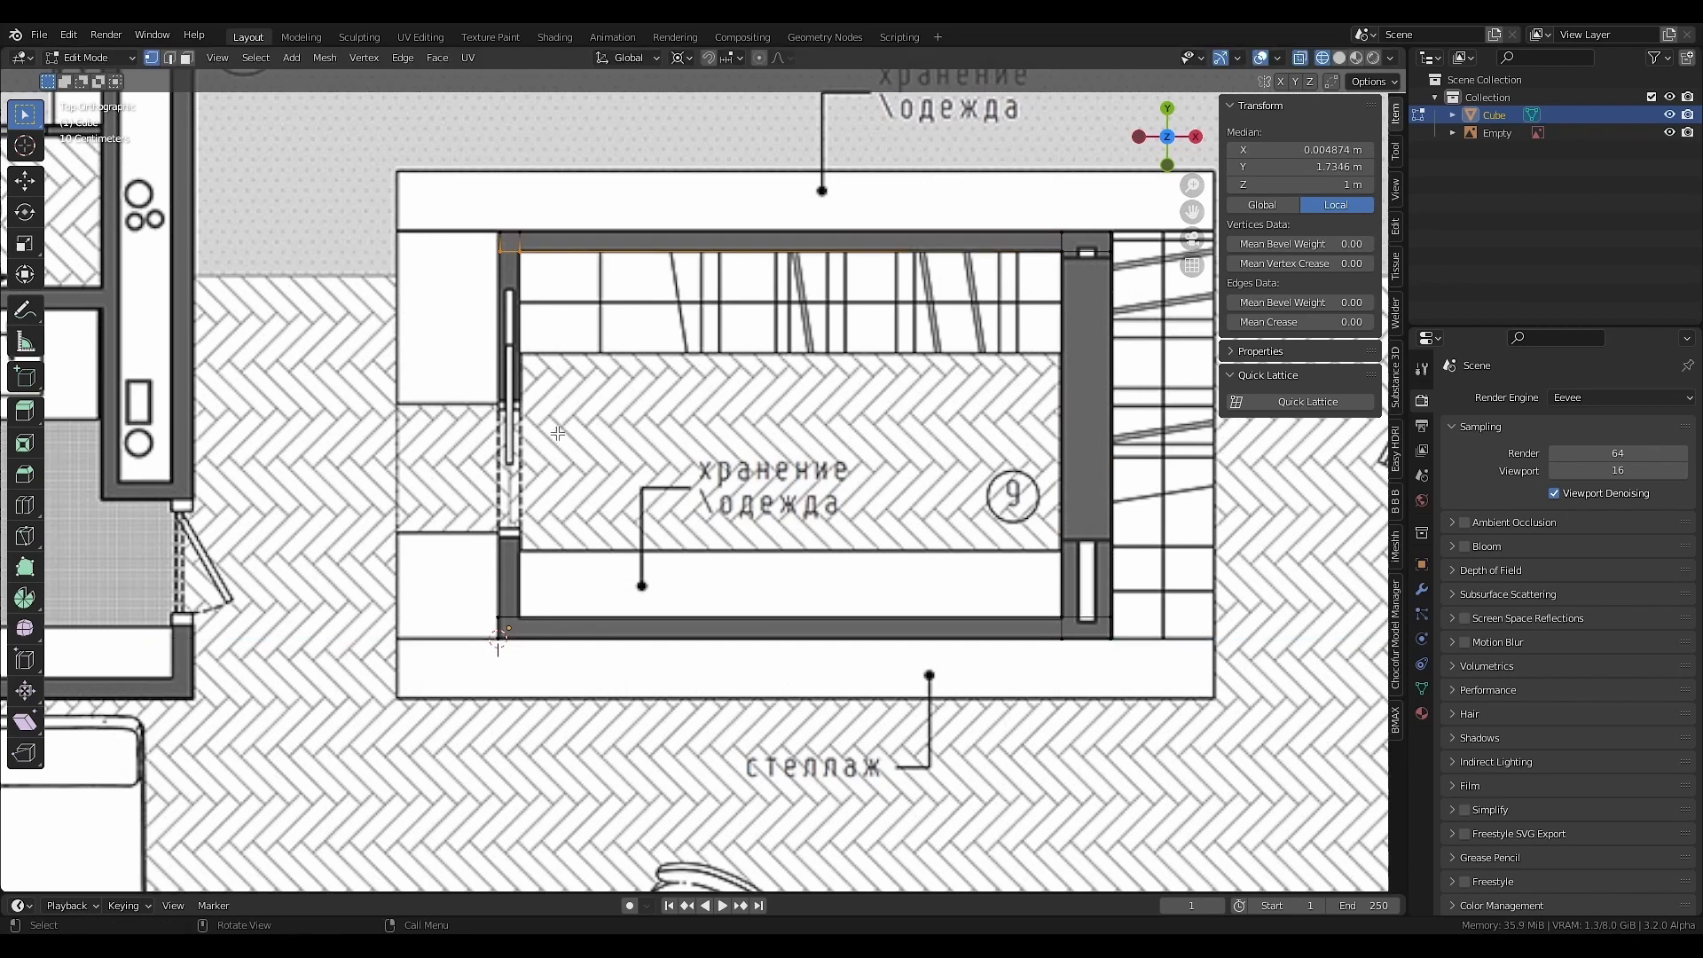
# - Add an edge loop across room 9's lower wall and move it along X to the inner face of the doorway wall
pyautogui.hotkey('ctrl', 'r')
pyautogui.click(763, 631)
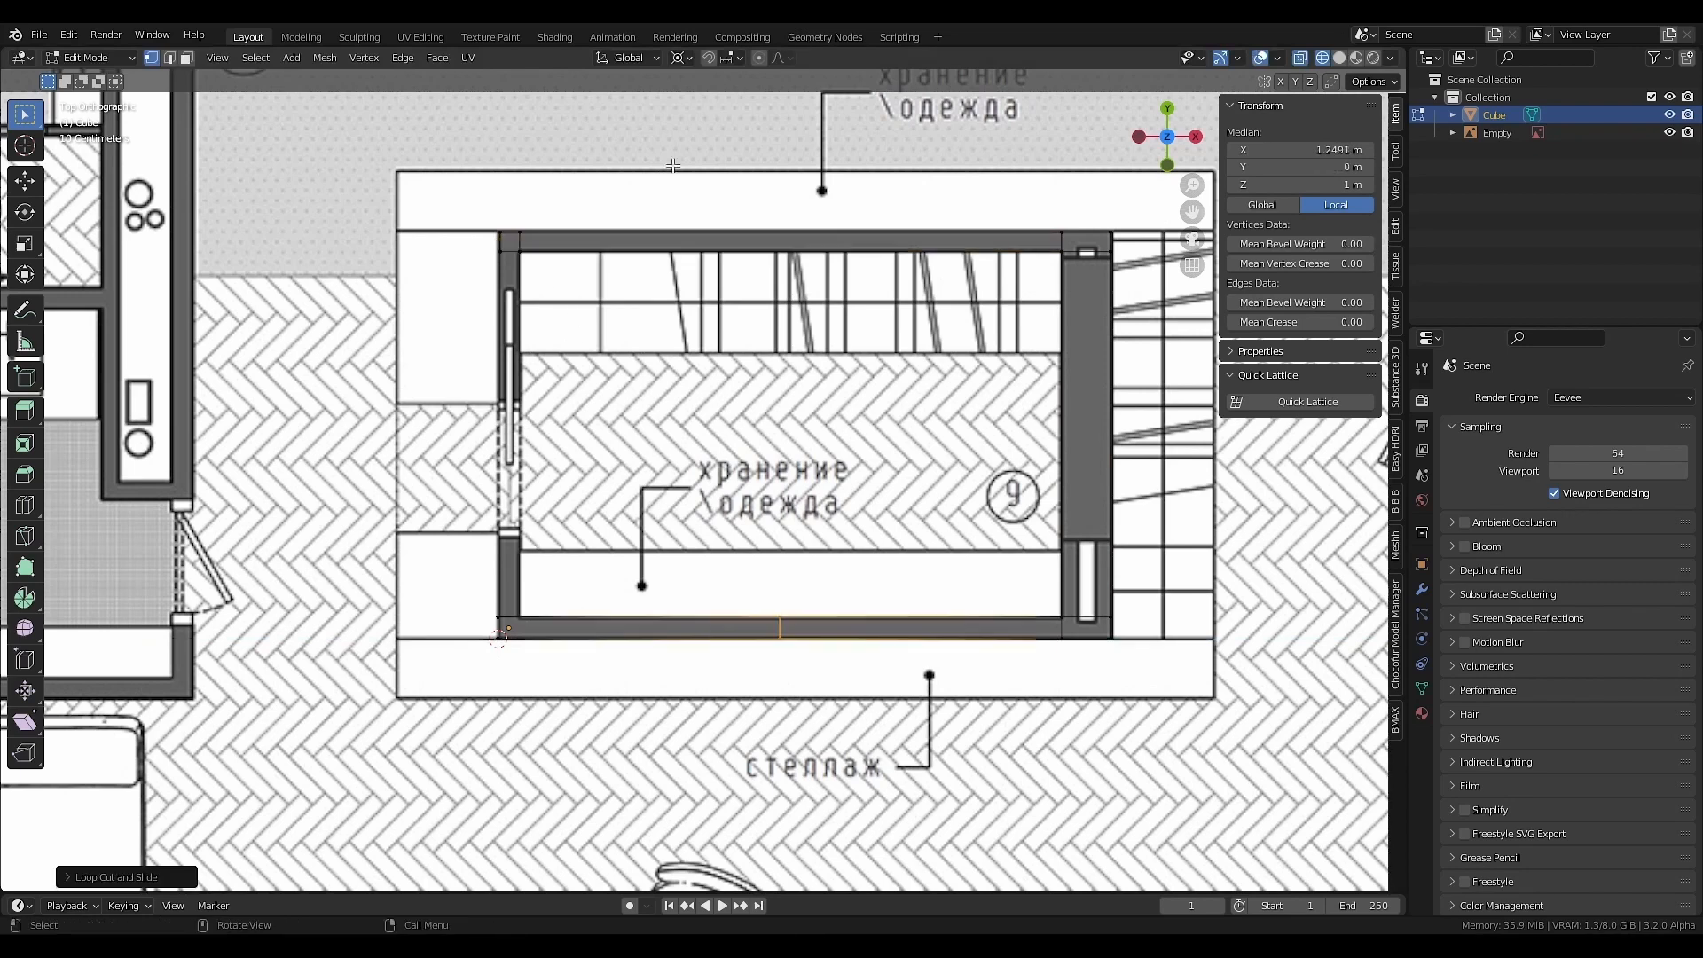
pyautogui.click(733, 57)
pyautogui.click(685, 146)
pyautogui.press('g')
pyautogui.press('x')
pyautogui.click(523, 242)
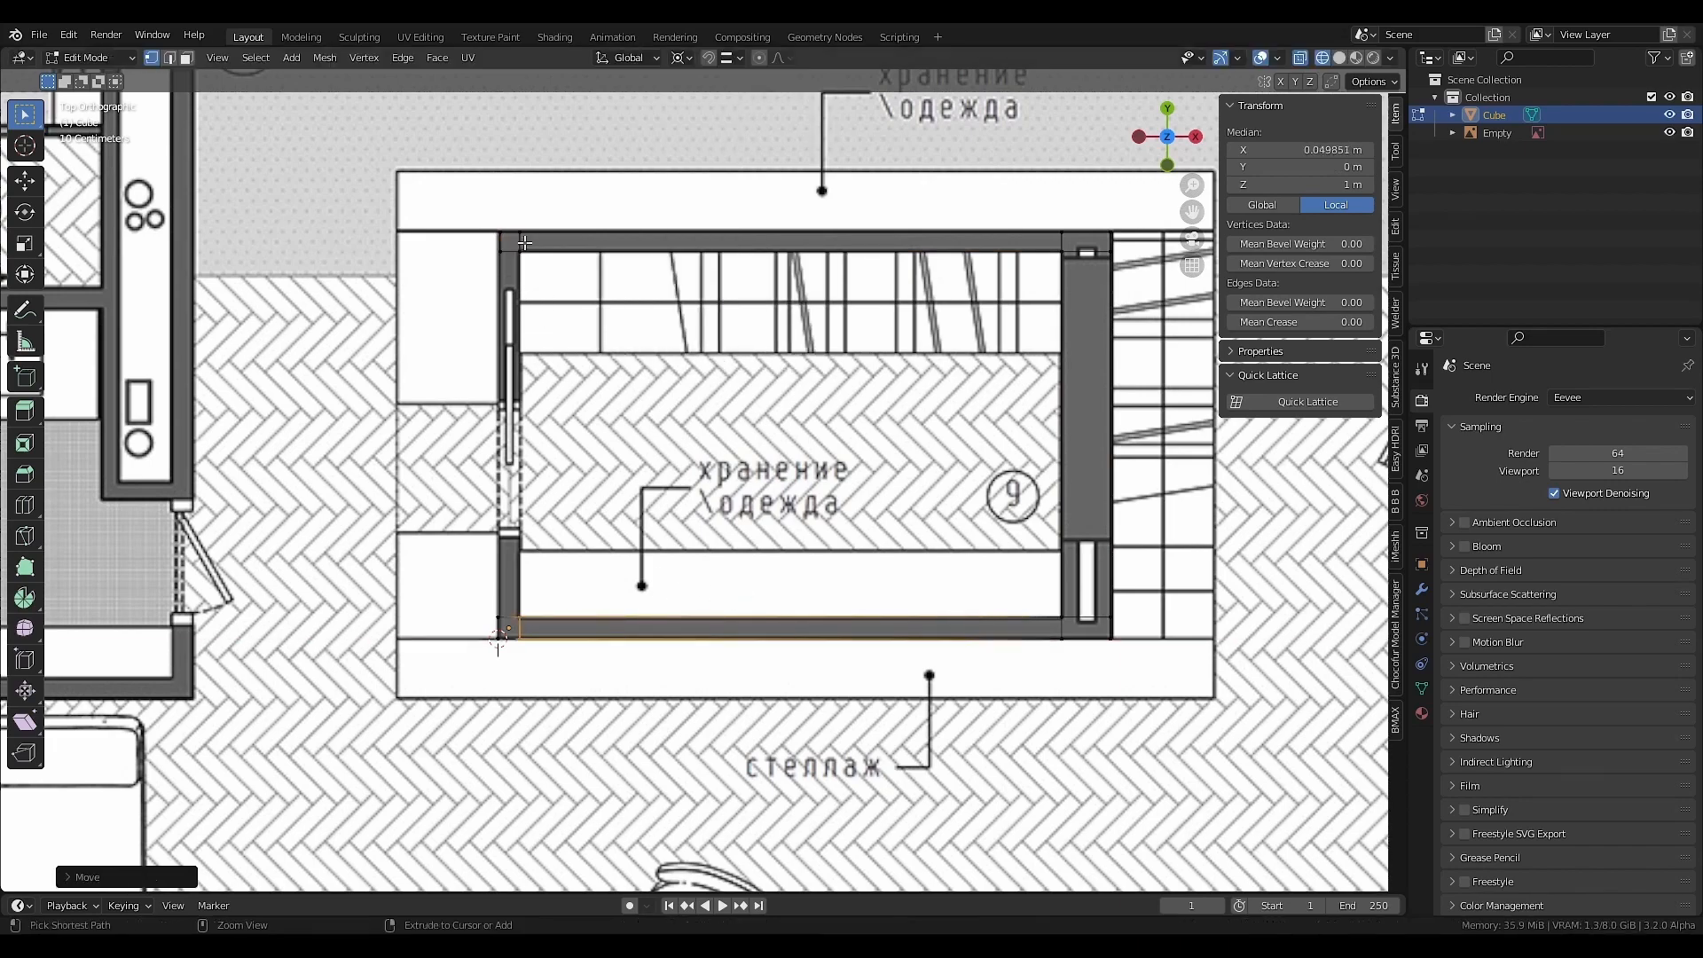
# - Bridge the two facing corner faces with LoopTools to close room 9's doorway wall, and leave mesh editing
pyautogui.keyDown('alt'); pyautogui.click(525, 249); pyautogui.keyUp('alt')
pyautogui.keyDown('alt'); pyautogui.keyDown('shift'); pyautogui.click(473, 624); pyautogui.keyUp('shift'); pyautogui.keyUp('alt')
pyautogui.rightClick(507, 250)
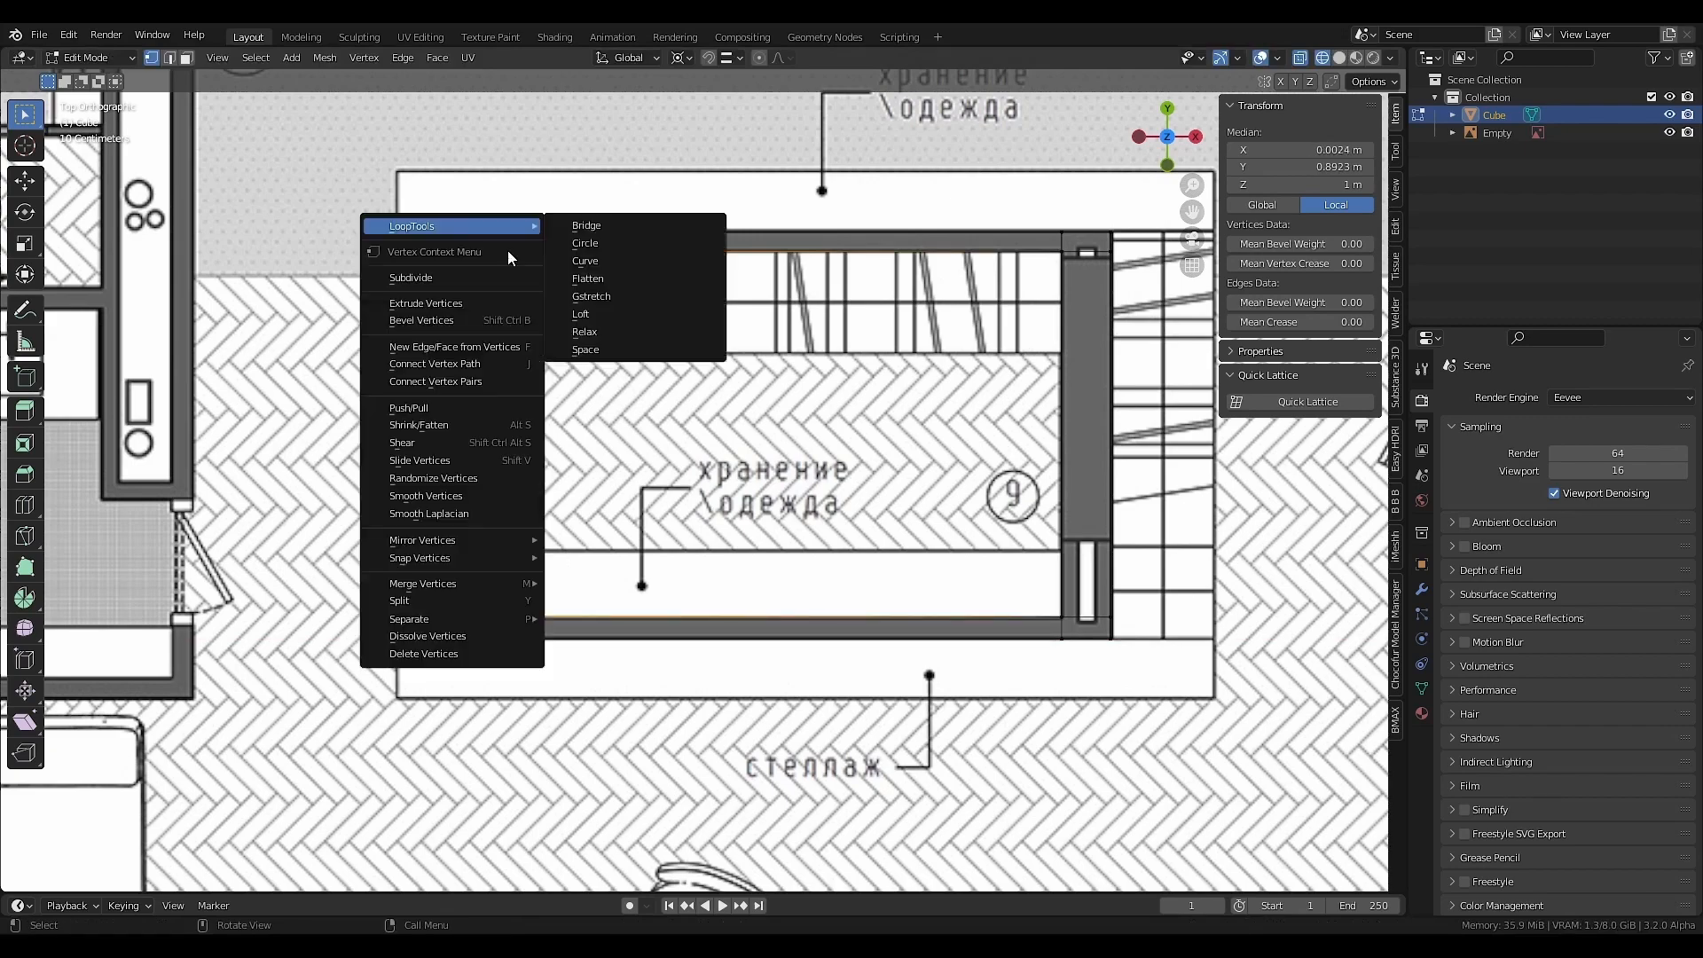
pyautogui.click(571, 226)
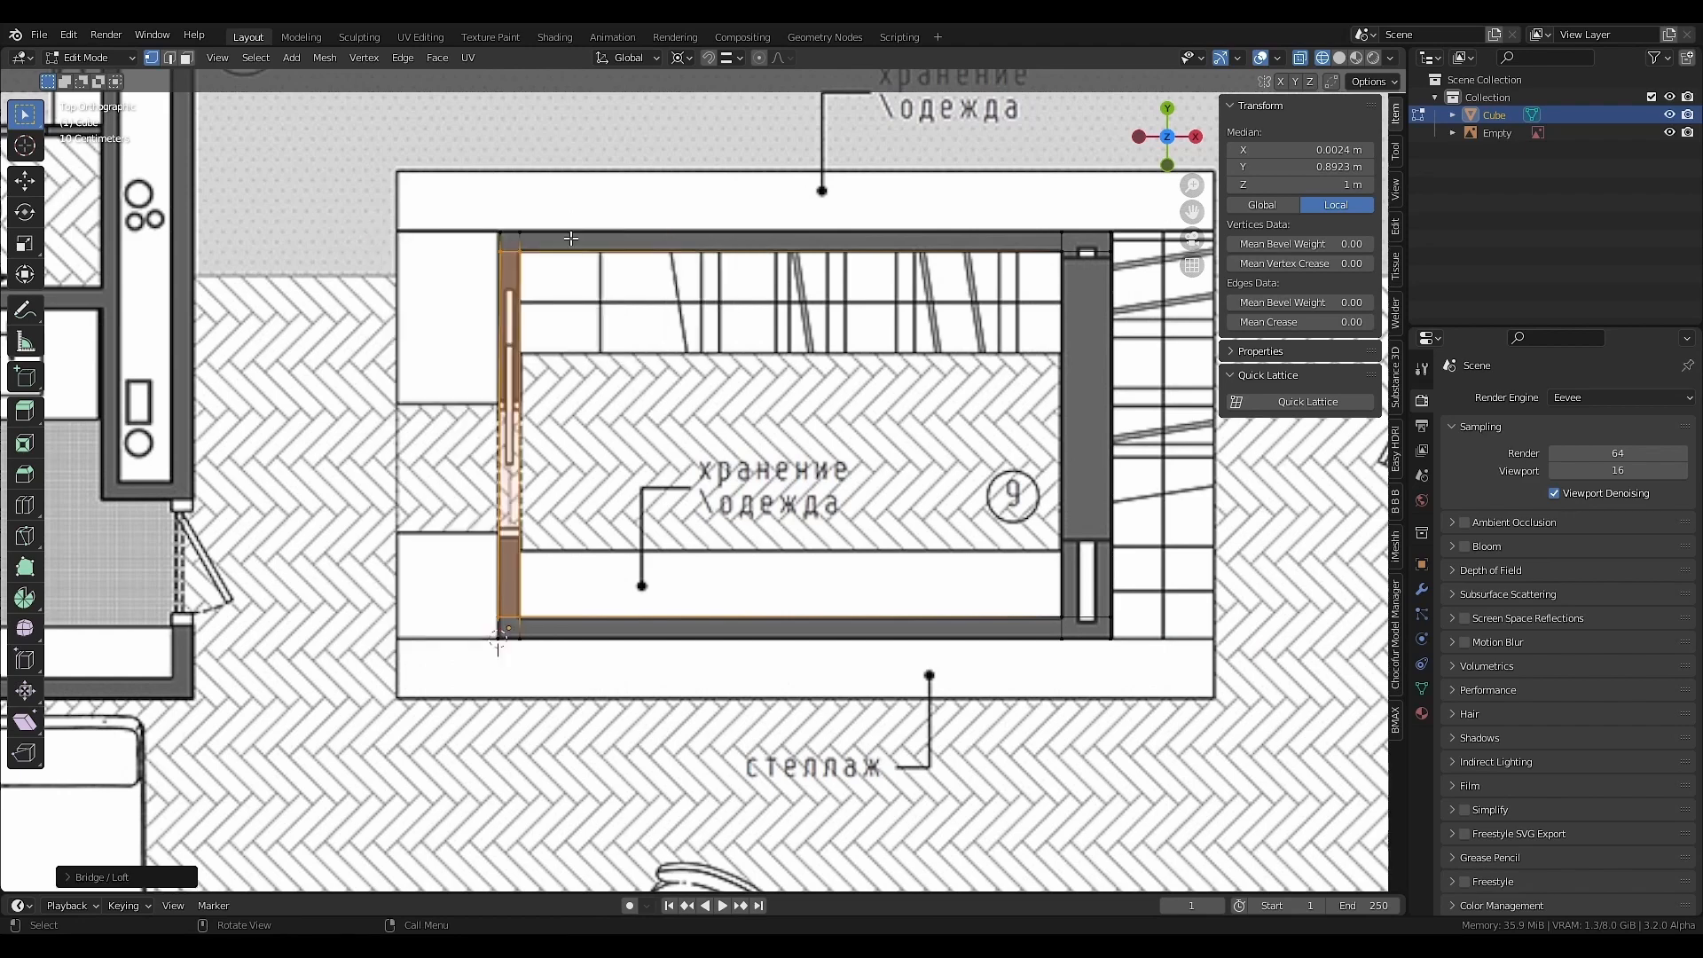
pyautogui.scroll(-3, 426, 525)
pyautogui.press('Tab')
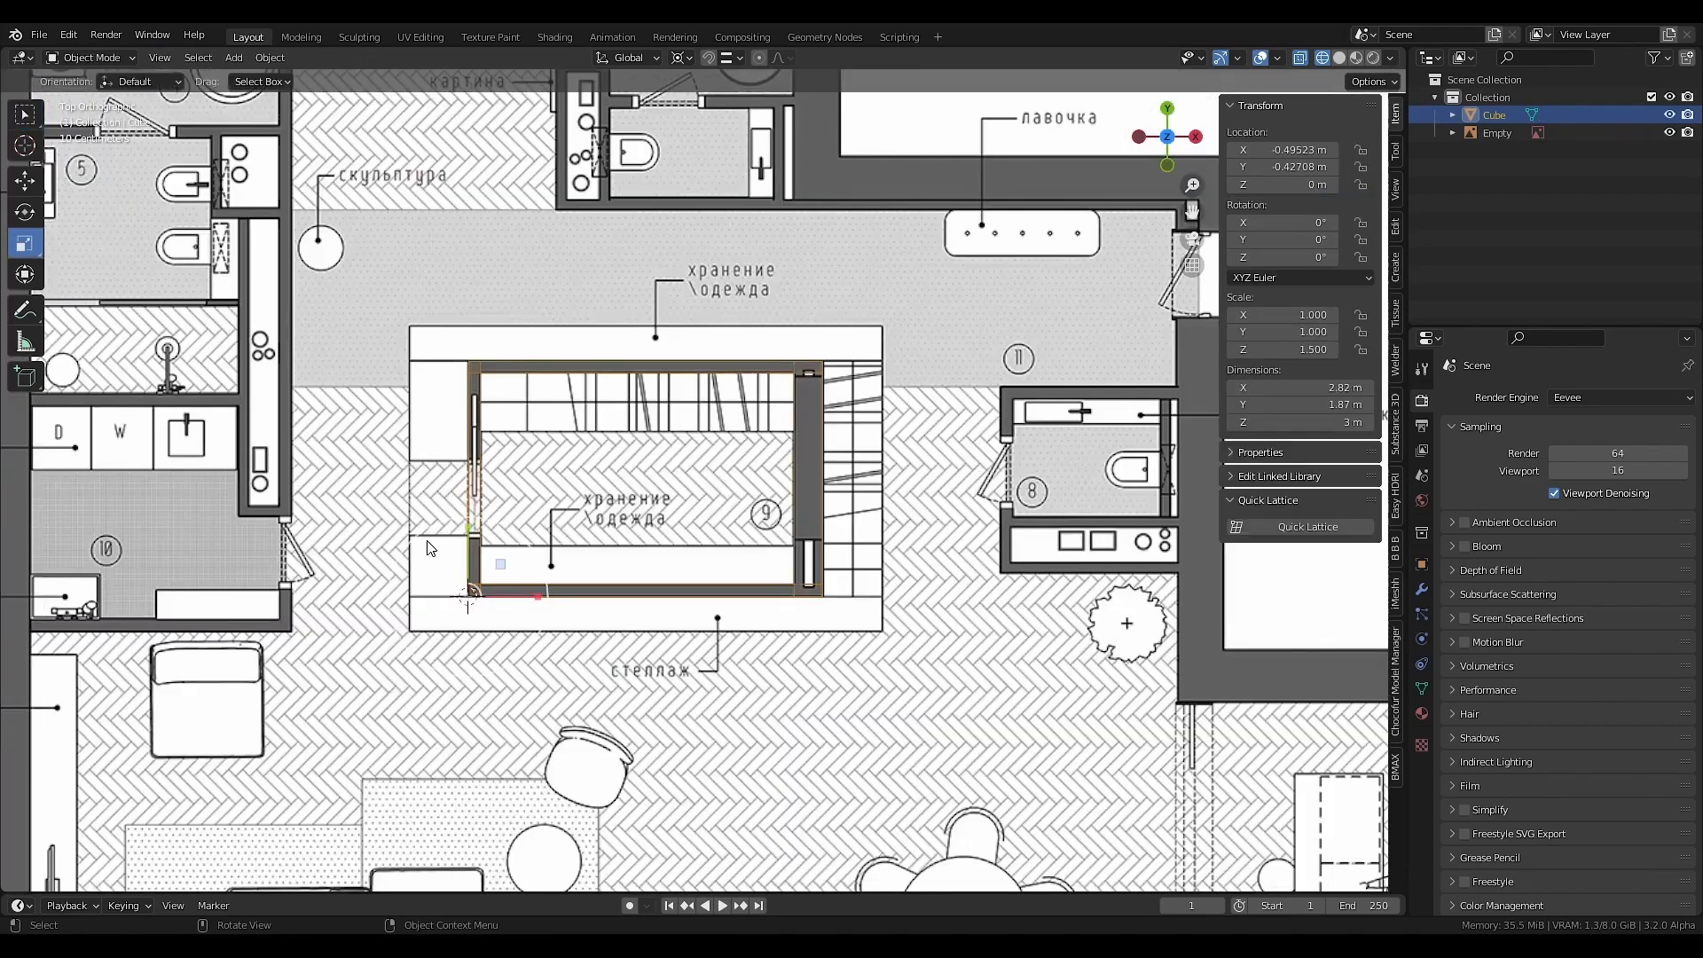
# - Add a cube sized 0.1 × 0.1 × 3 m and place it on the wall beside room 10's door
pyautogui.hotkey('shift', 'a')
pyautogui.moveTo(432, 574)
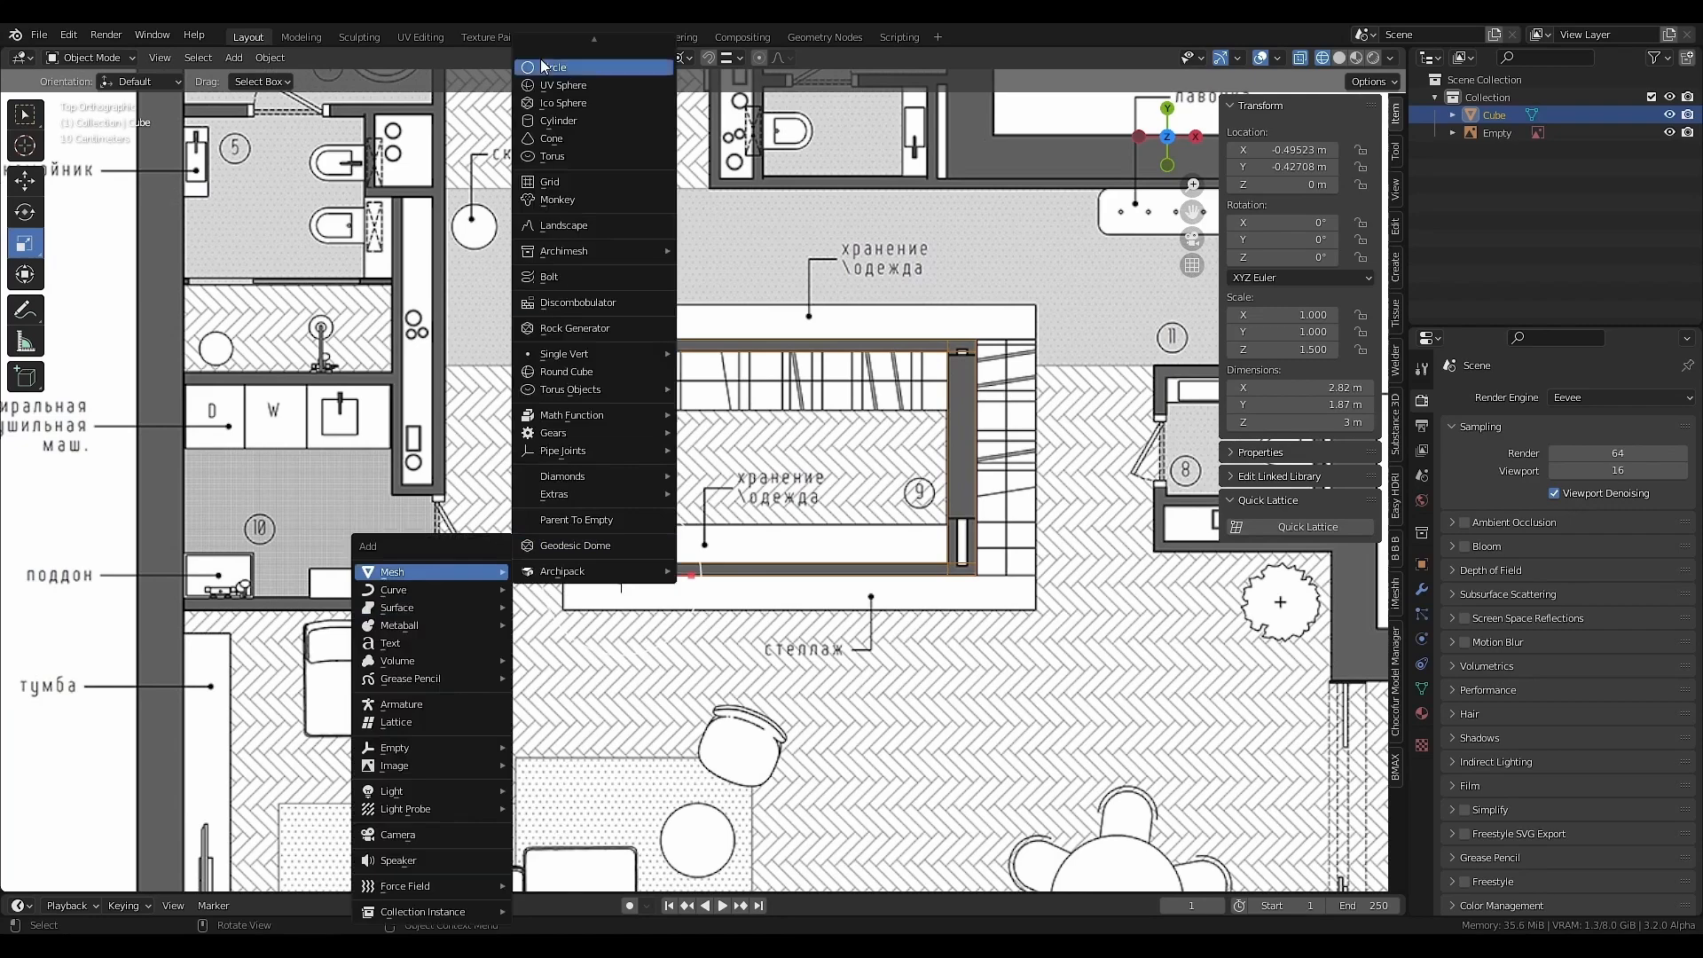
pyautogui.scroll(1, 543, 78)
pyautogui.click(564, 67)
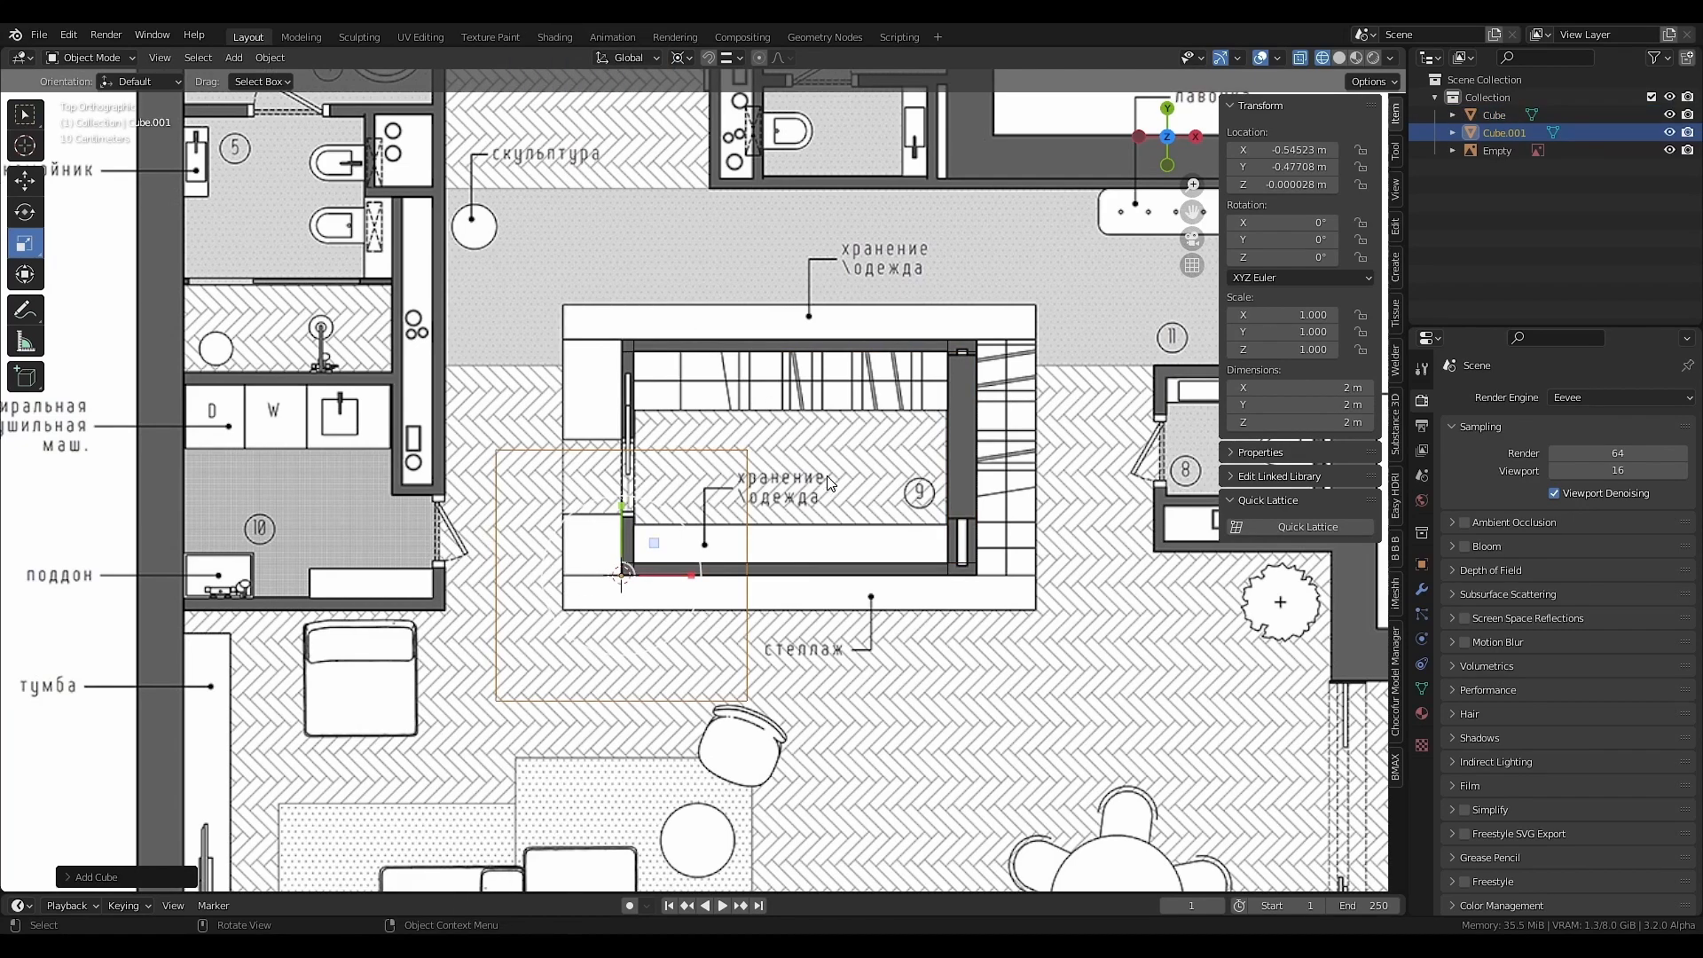
pyautogui.doubleClick(1299, 388)
pyautogui.write('0.1')
pyautogui.press('Tab')
pyautogui.write('0.1')
pyautogui.press('Return')
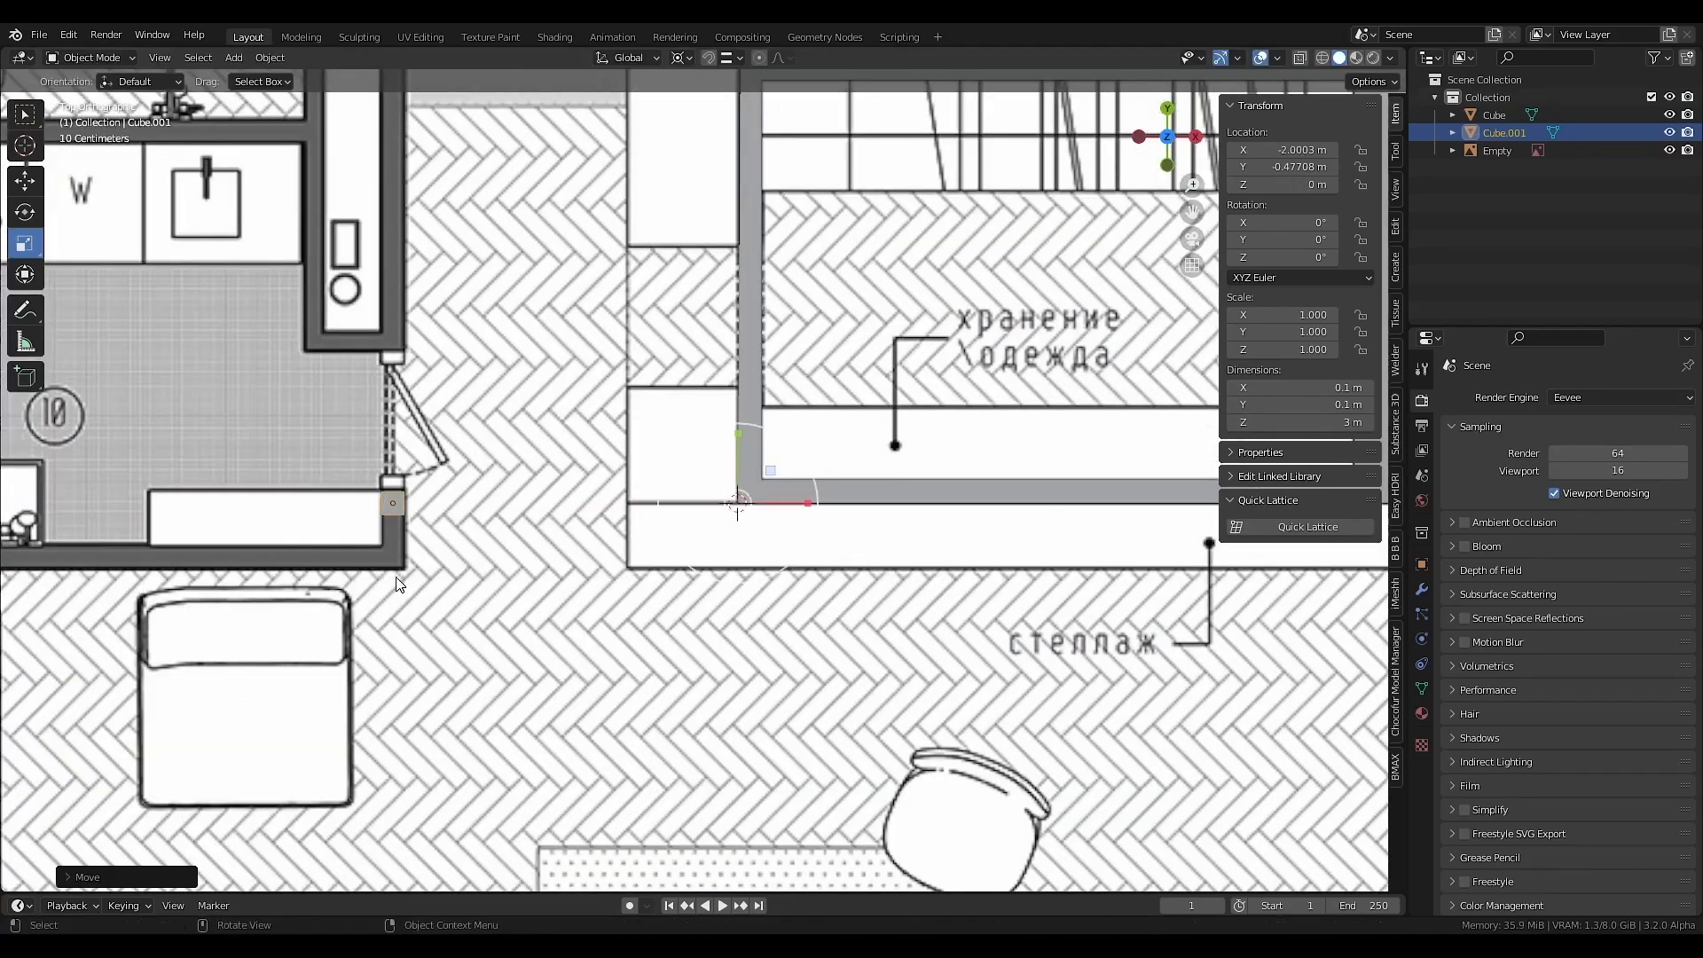
# - Extend the new column's mesh along the plan into continuous apartment walls spanning about 13.1 × 9.87 m
pyautogui.press('Tab')
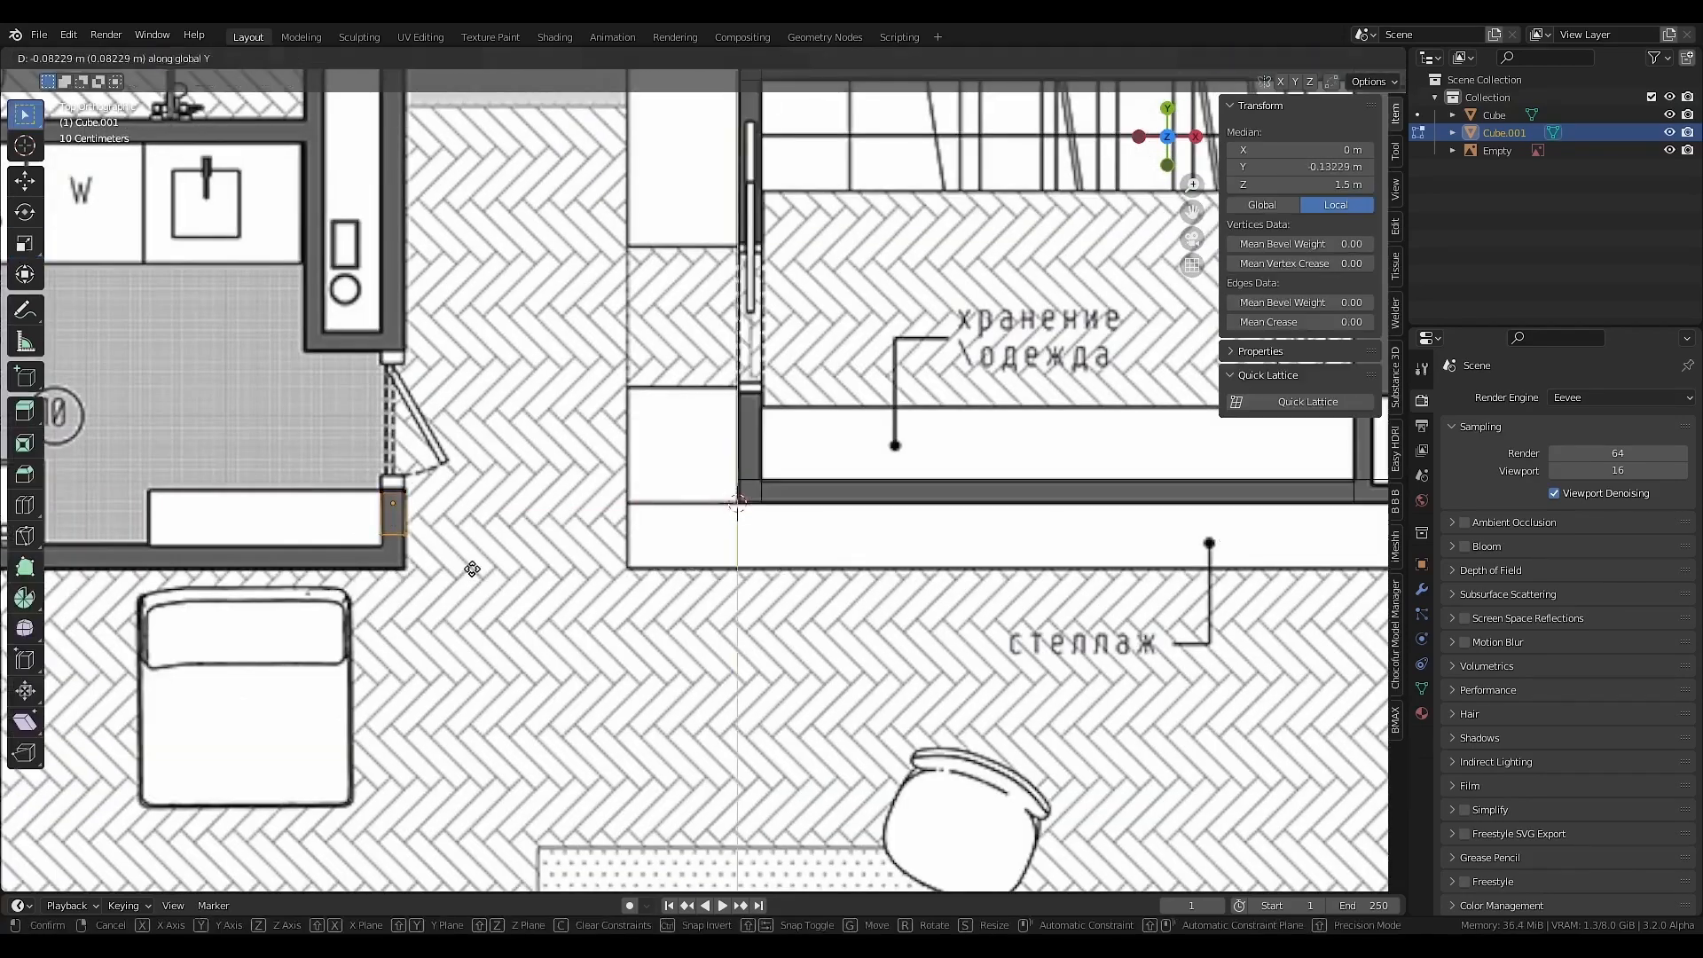
pyautogui.scroll(2, 309, 538)
pyautogui.press('g')
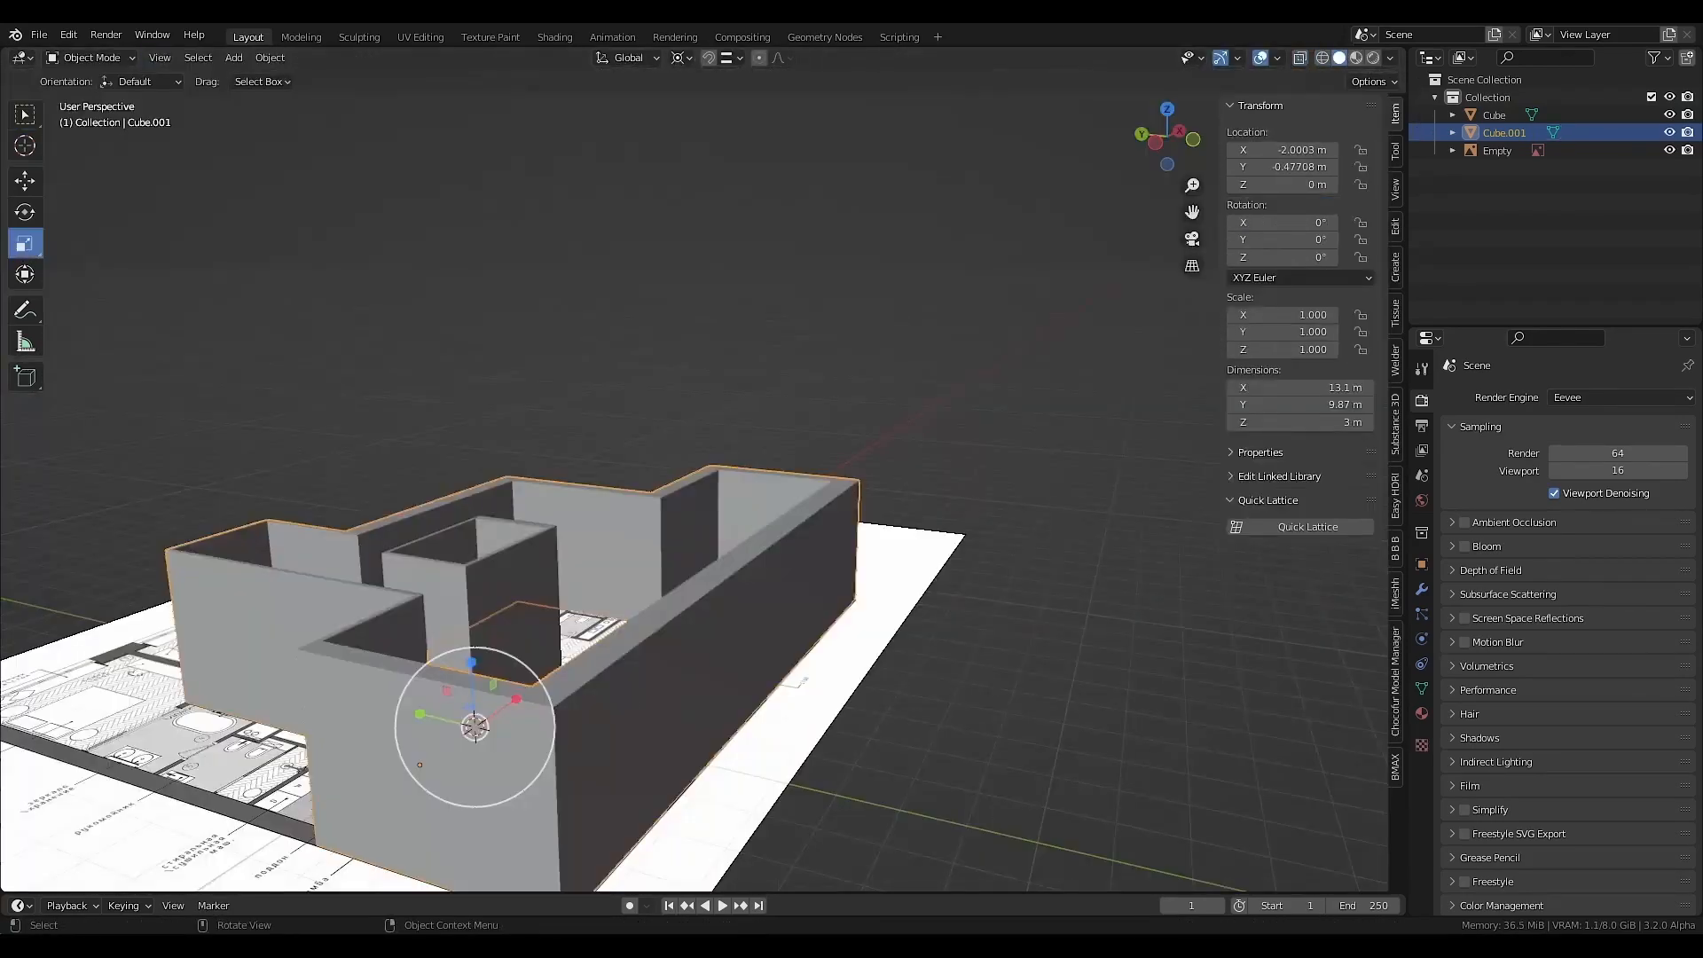
pyautogui.moveTo(621, 638); pyautogui.dragTo(701, 528, button='middle')
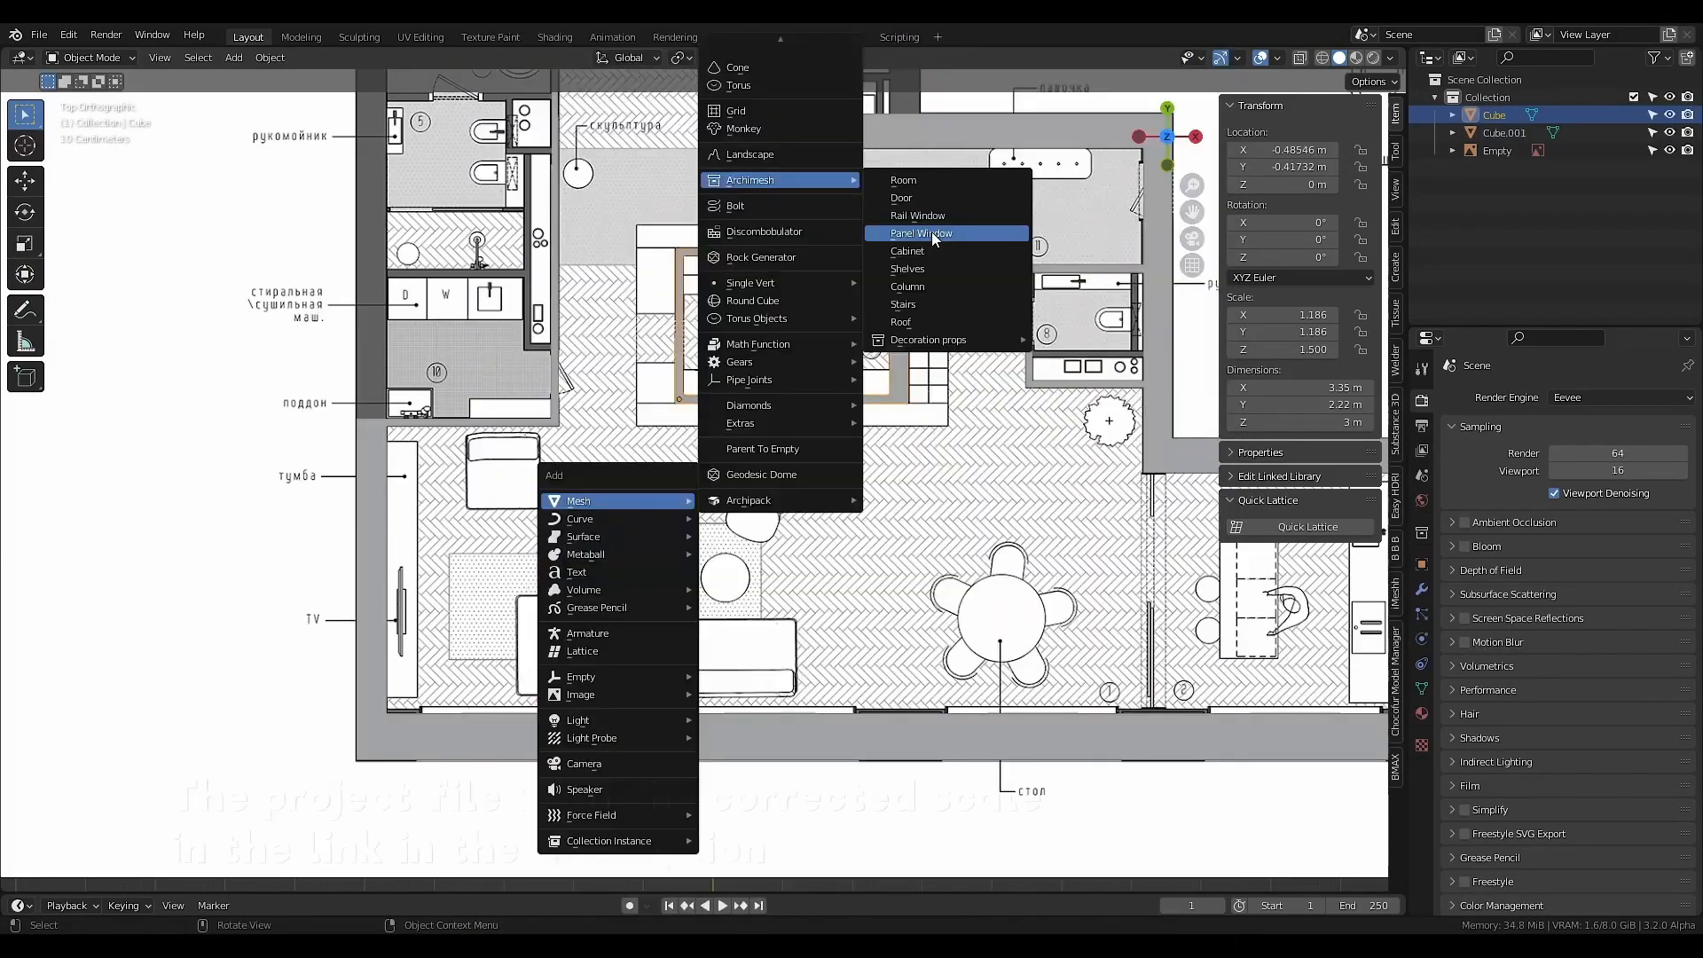
# - Add an Archimesh panel window, place it in the opening nearest the TV wall, and set its Z location to 0.6 m
pyautogui.click(933, 234)
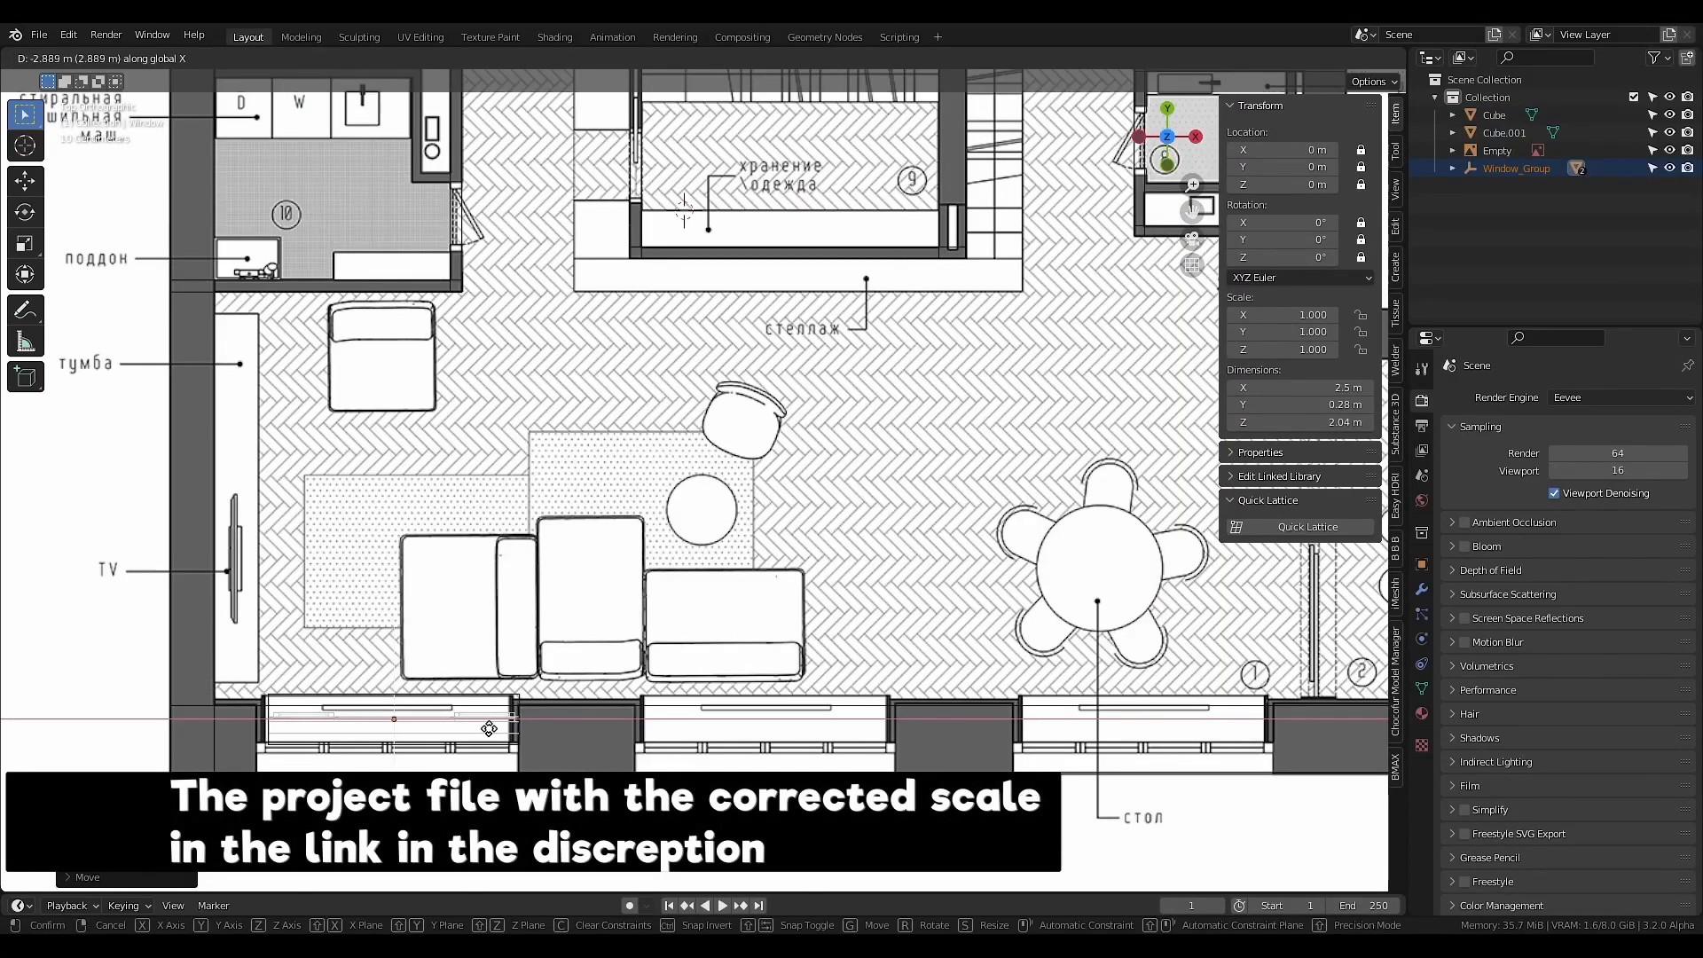
pyautogui.click(489, 728)
pyautogui.click(1293, 184)
pyautogui.write('0.6')
pyautogui.press('Return')
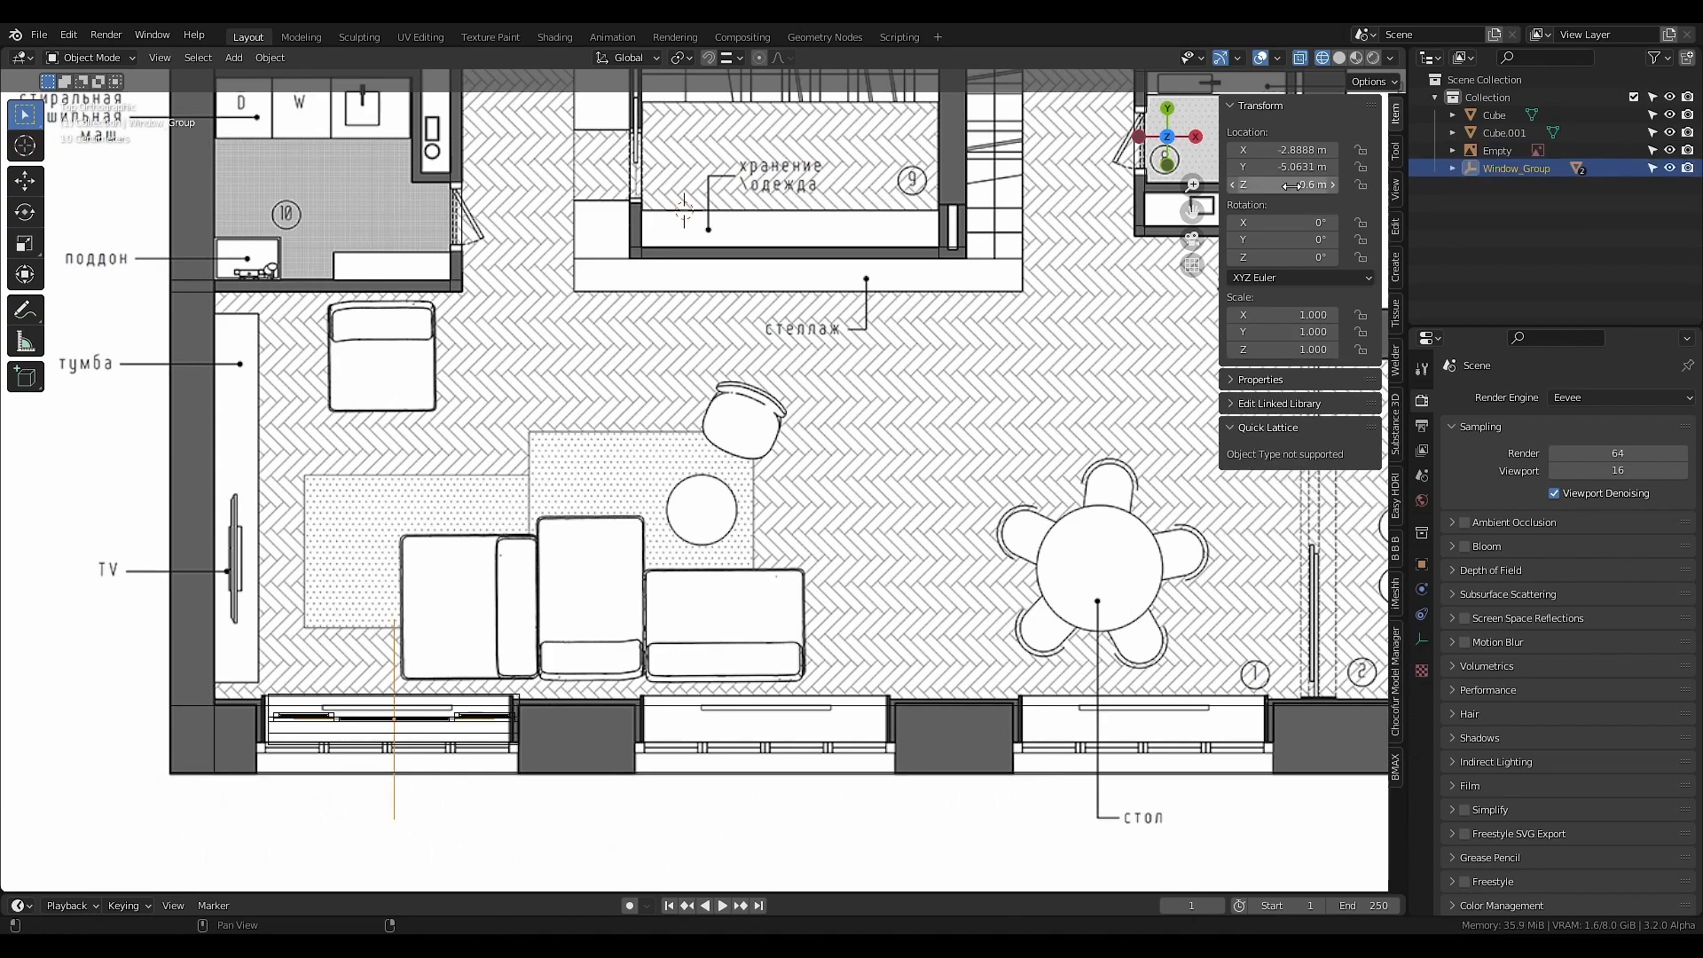
# - Set the window's middle panel width to 125 and move the window onto the frame drawn in the plan
pyautogui.click(473, 721)
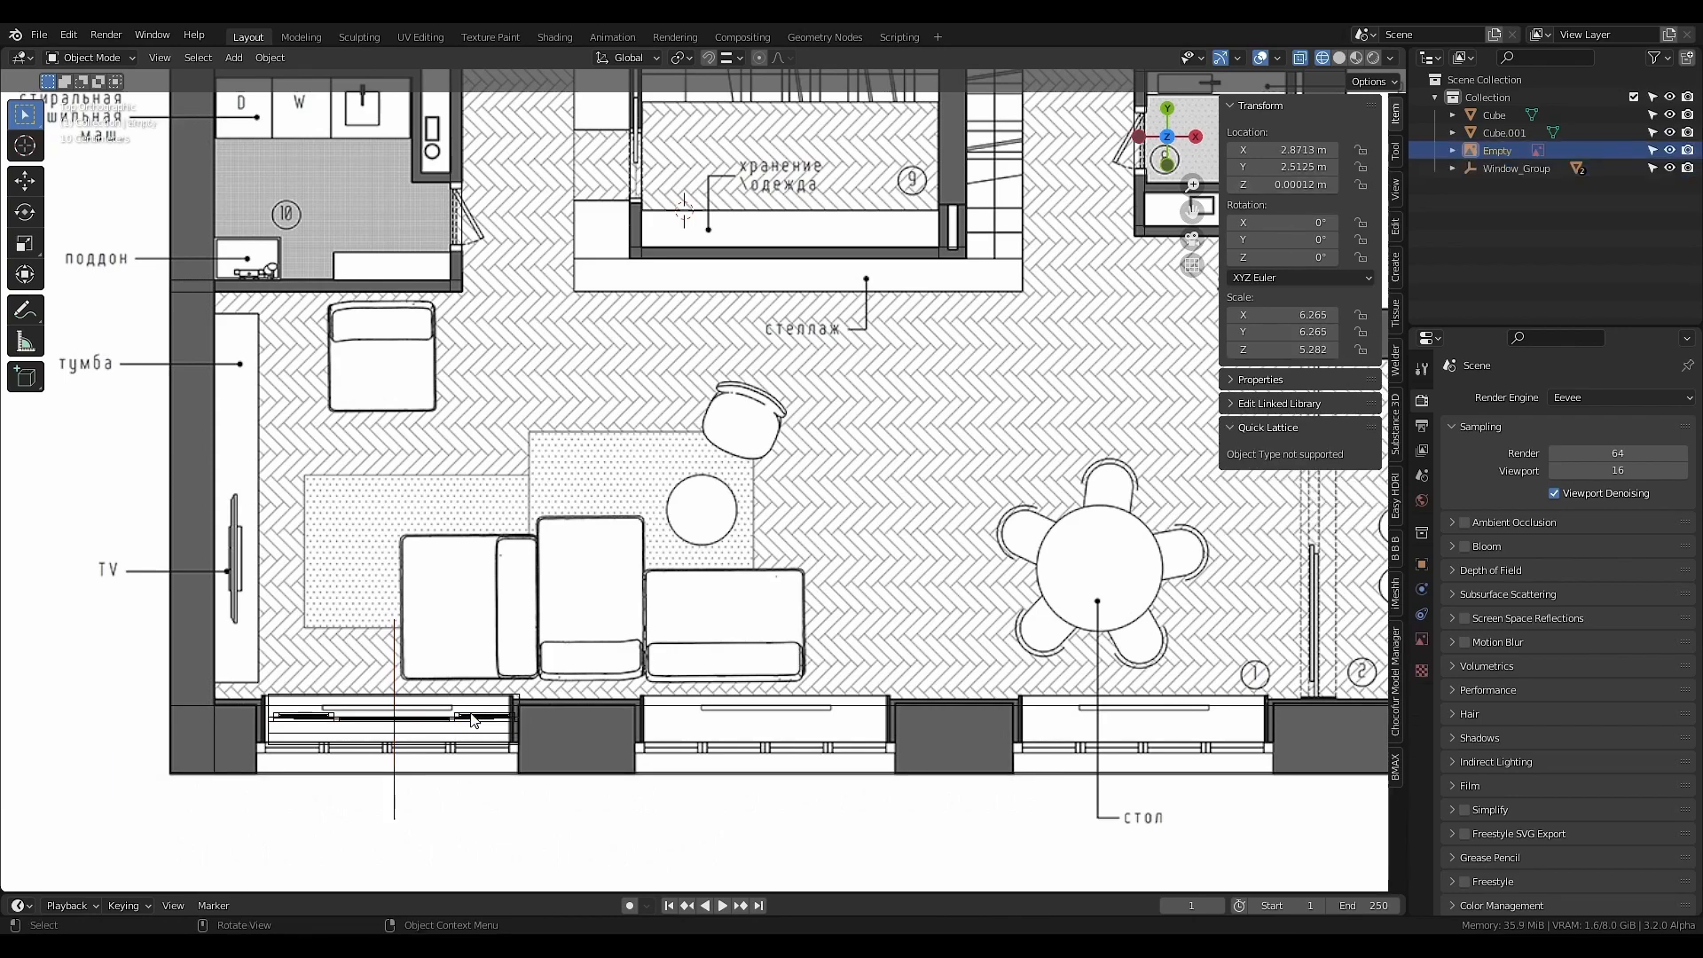
pyautogui.click(1395, 268)
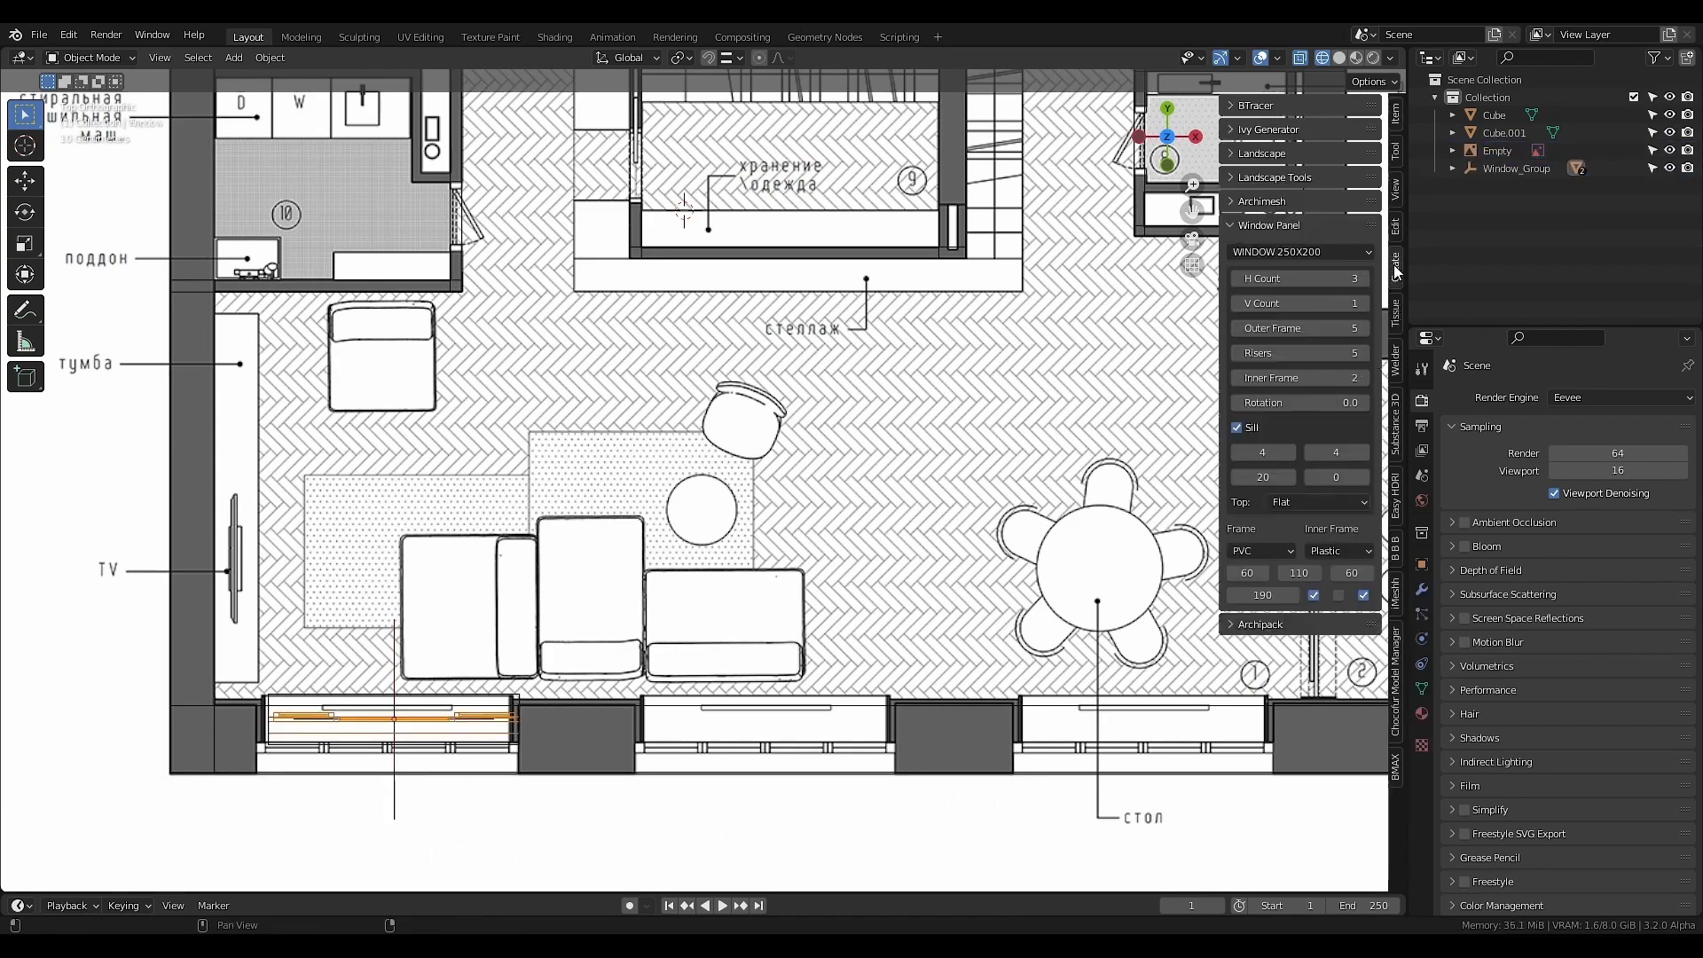
pyautogui.click(1298, 573)
pyautogui.write('150')
pyautogui.press('Return')
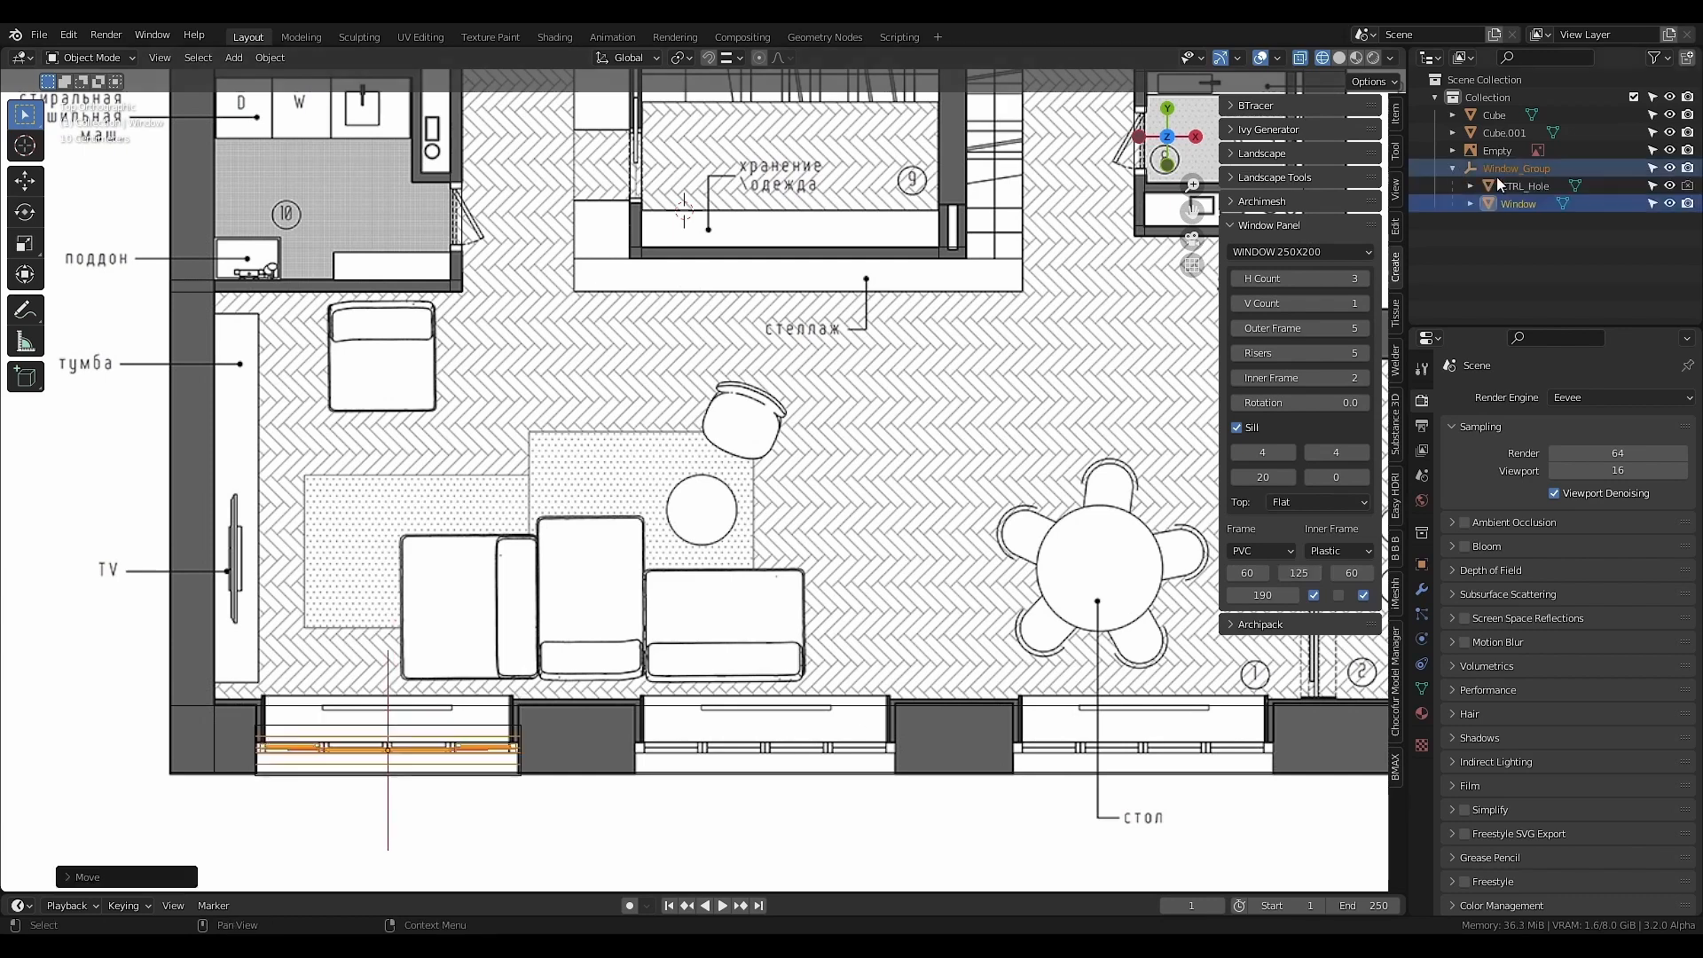
# - Scale the window's CTRL_Hole box along Y by about 2.46 so it passes through the whole wall
pyautogui.click(1509, 187)
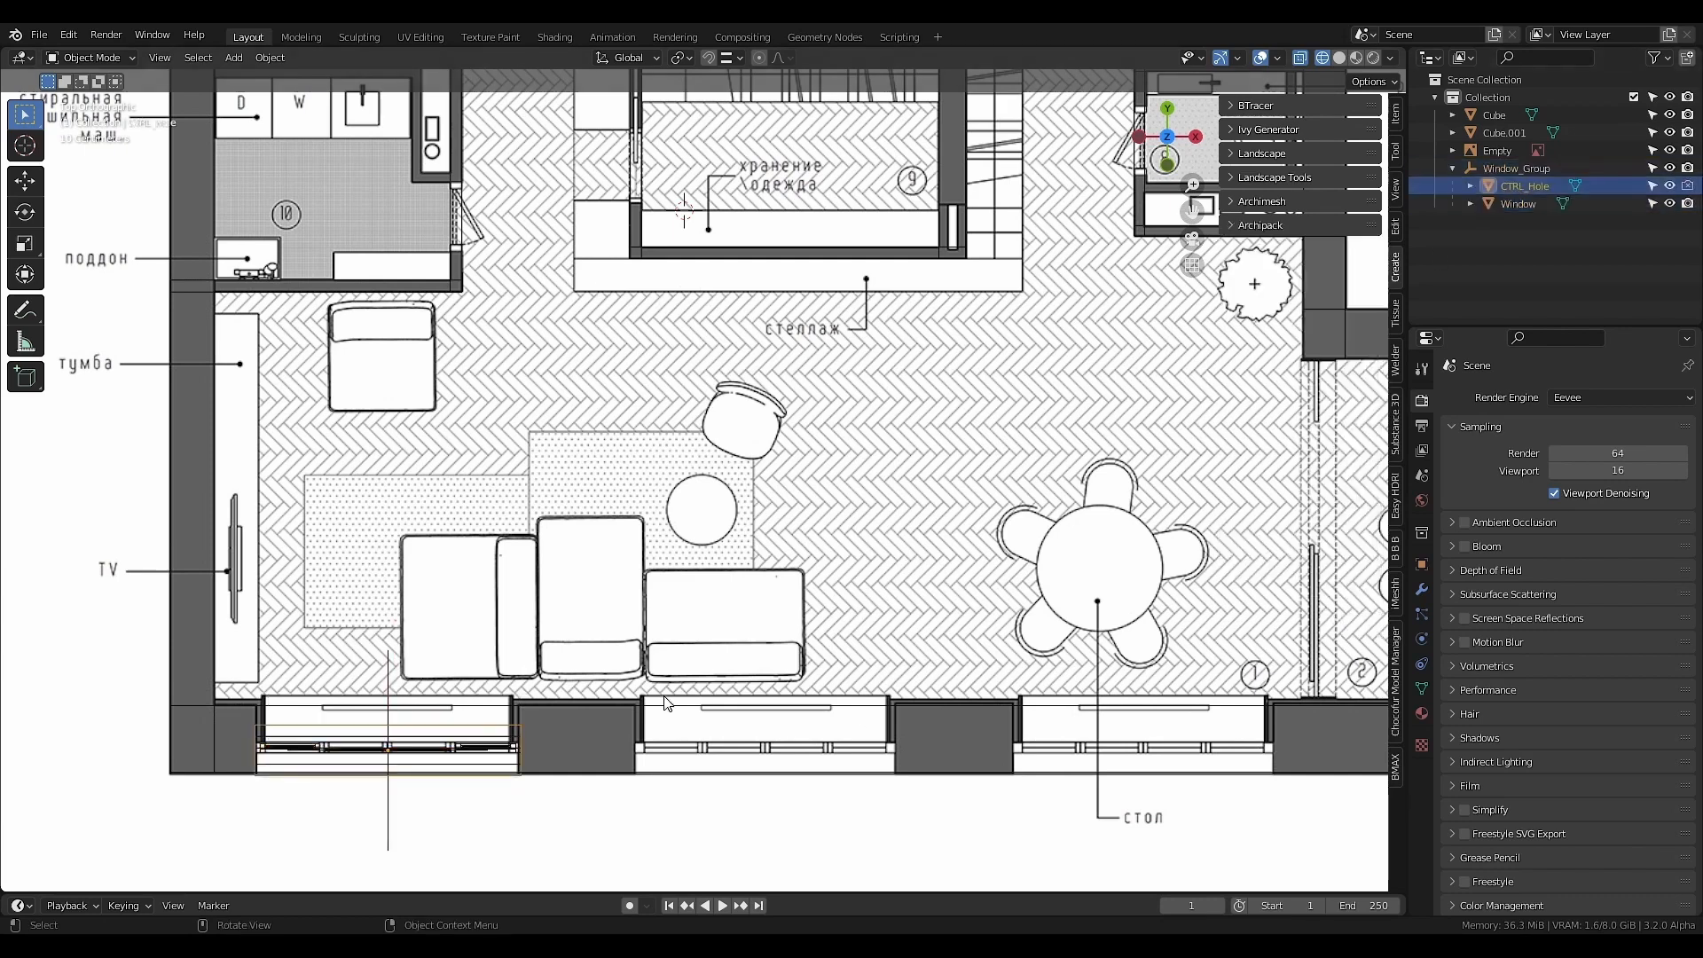
pyautogui.press('s')
pyautogui.press('y')
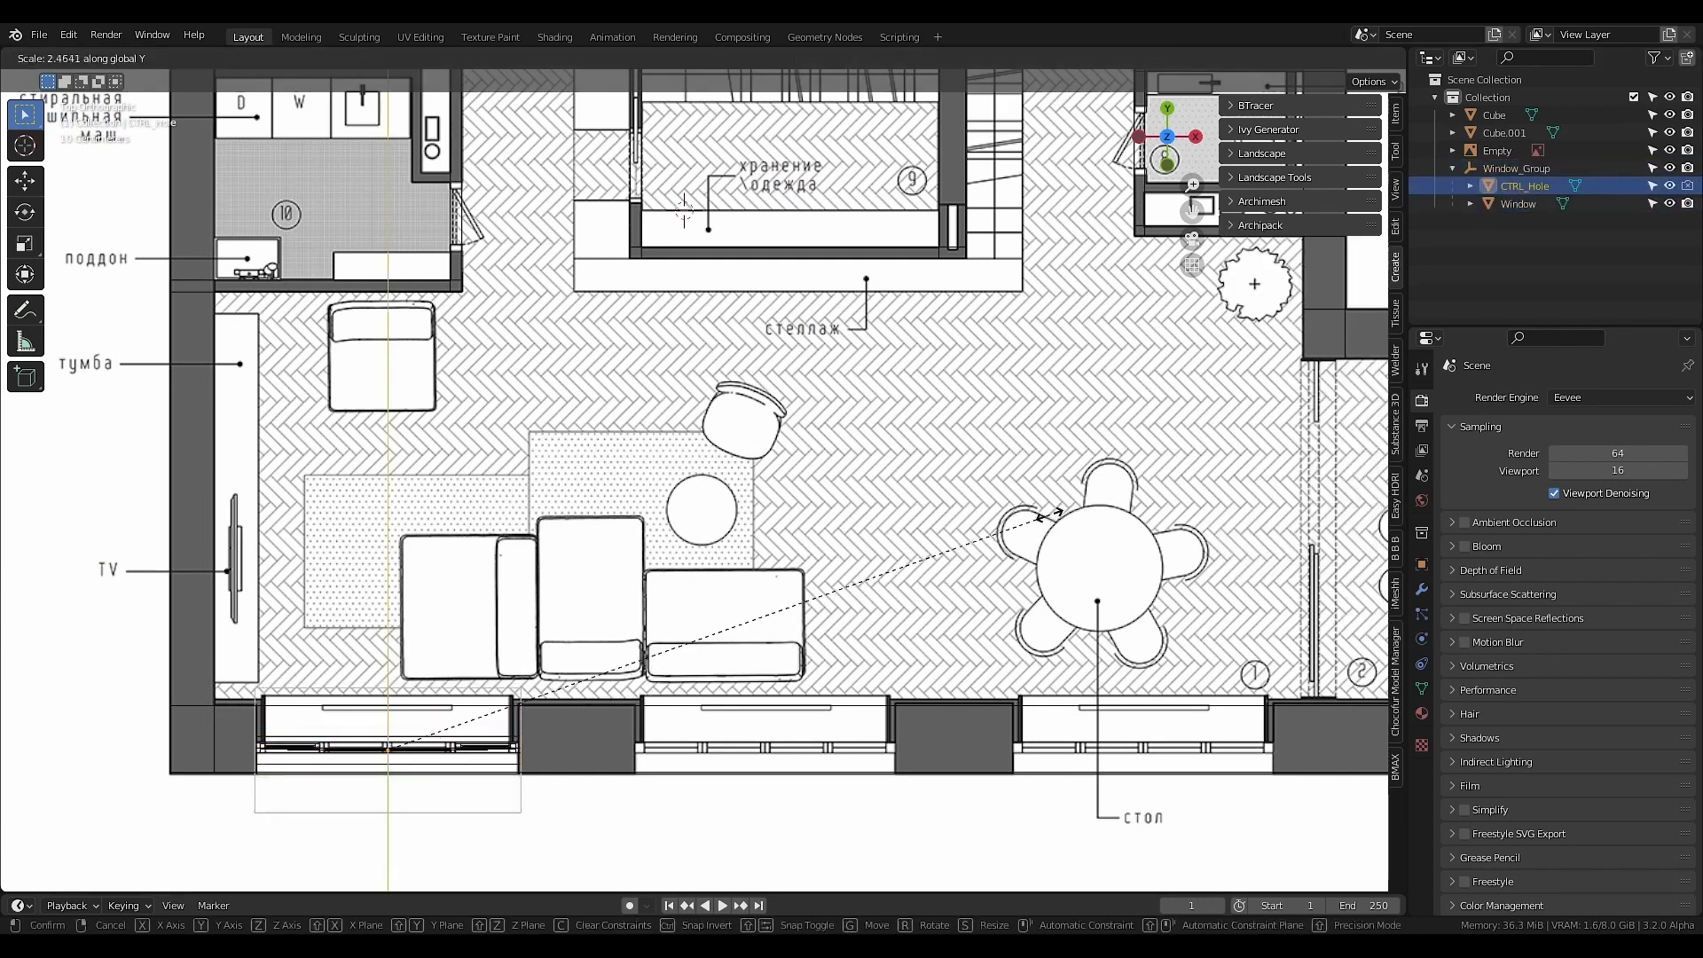
pyautogui.click(1050, 515)
# - Duplicate the whole window group hierarchy along X into the second opening and repeat the copy for the remaining two openings
pyautogui.click(1519, 168)
pyautogui.rightClick(1519, 168)
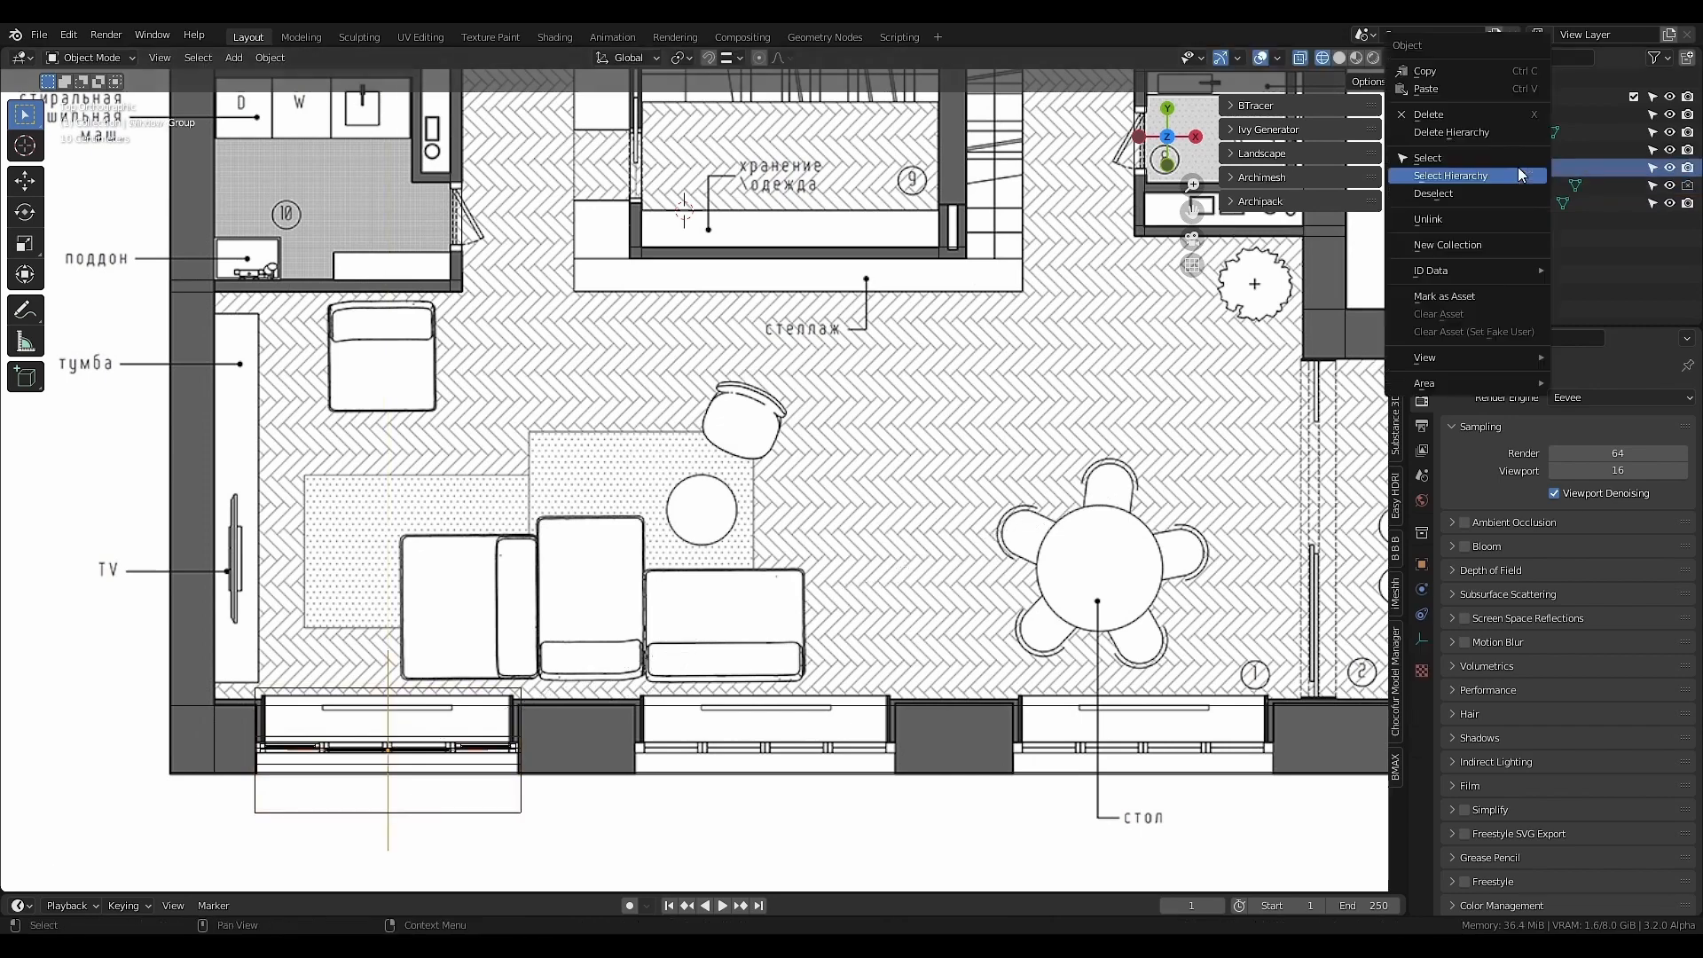
pyautogui.click(1515, 171)
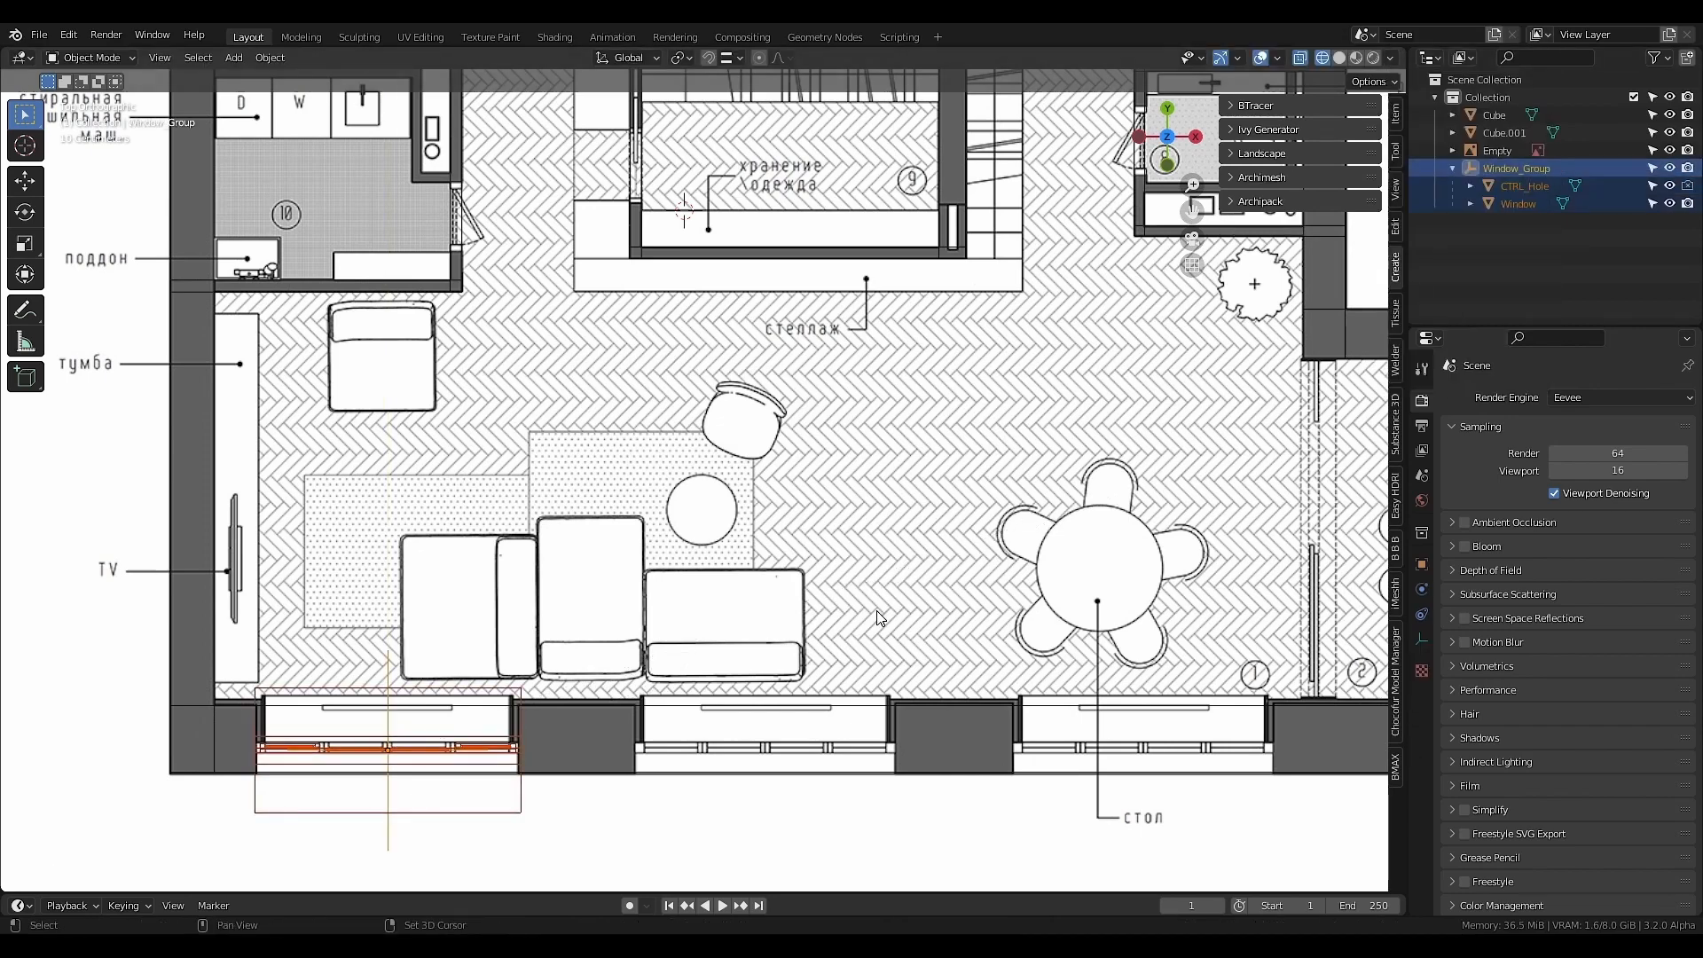
pyautogui.hotkey('shift', 'd')
pyautogui.press('x')
pyautogui.click(1227, 582)
pyautogui.scroll(-2, 872, 640)
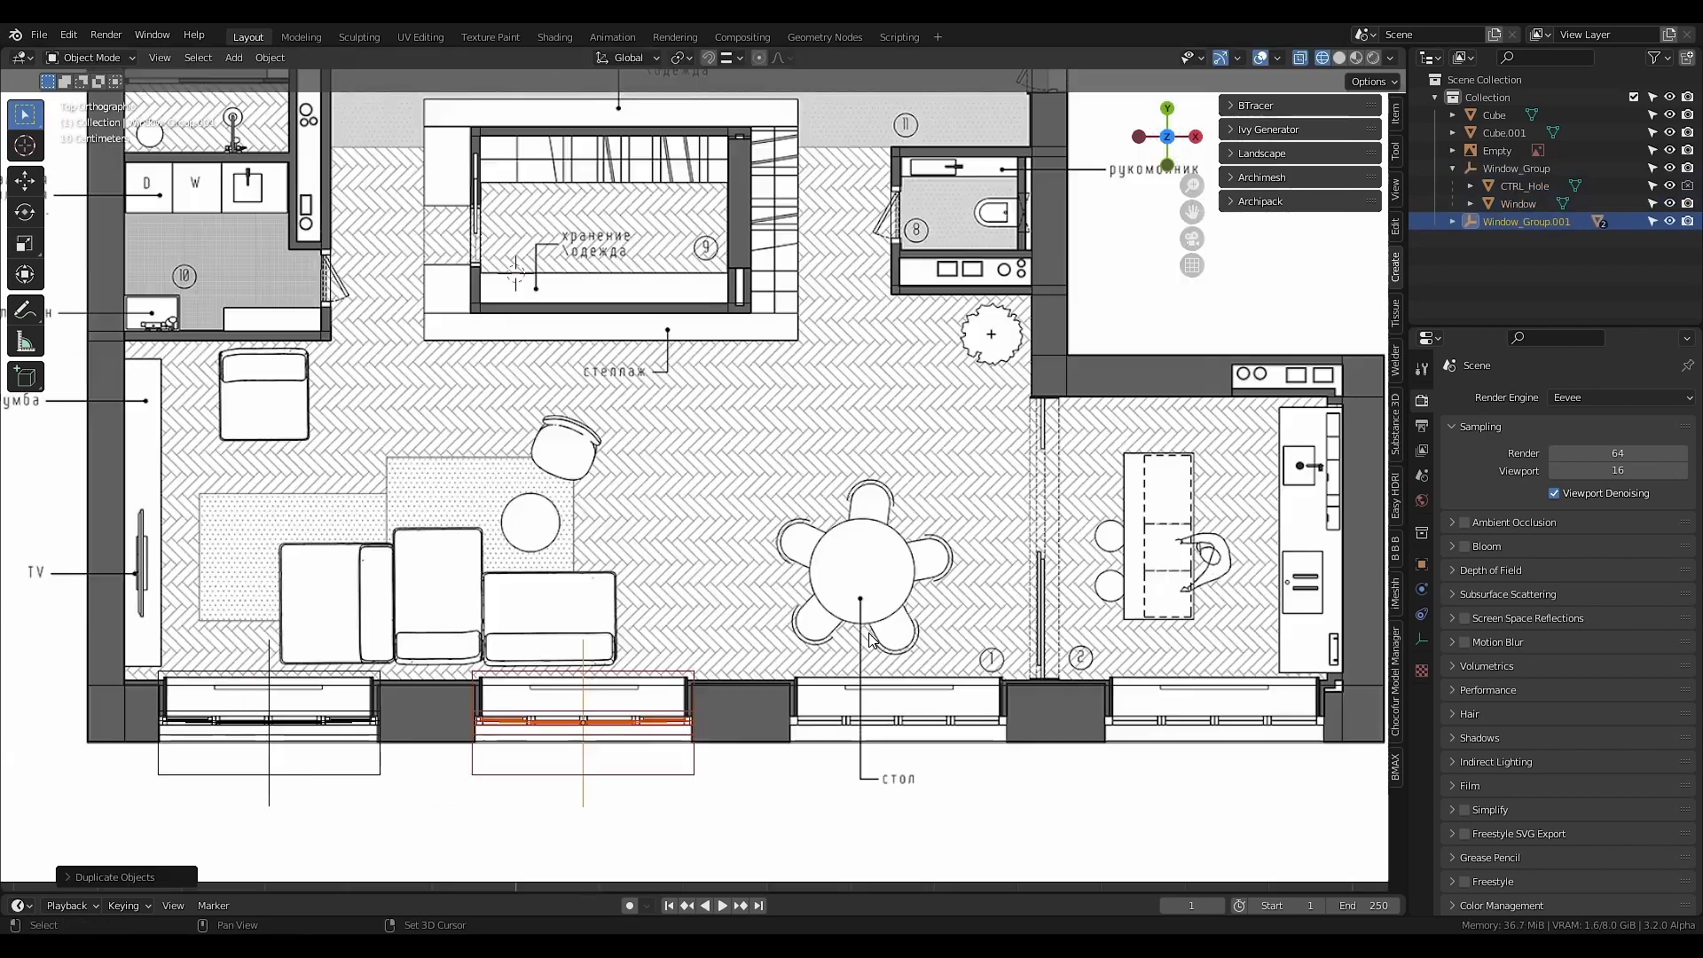
pyautogui.hotkey('shift', 'r')
pyautogui.hotkey('shift', 'r')
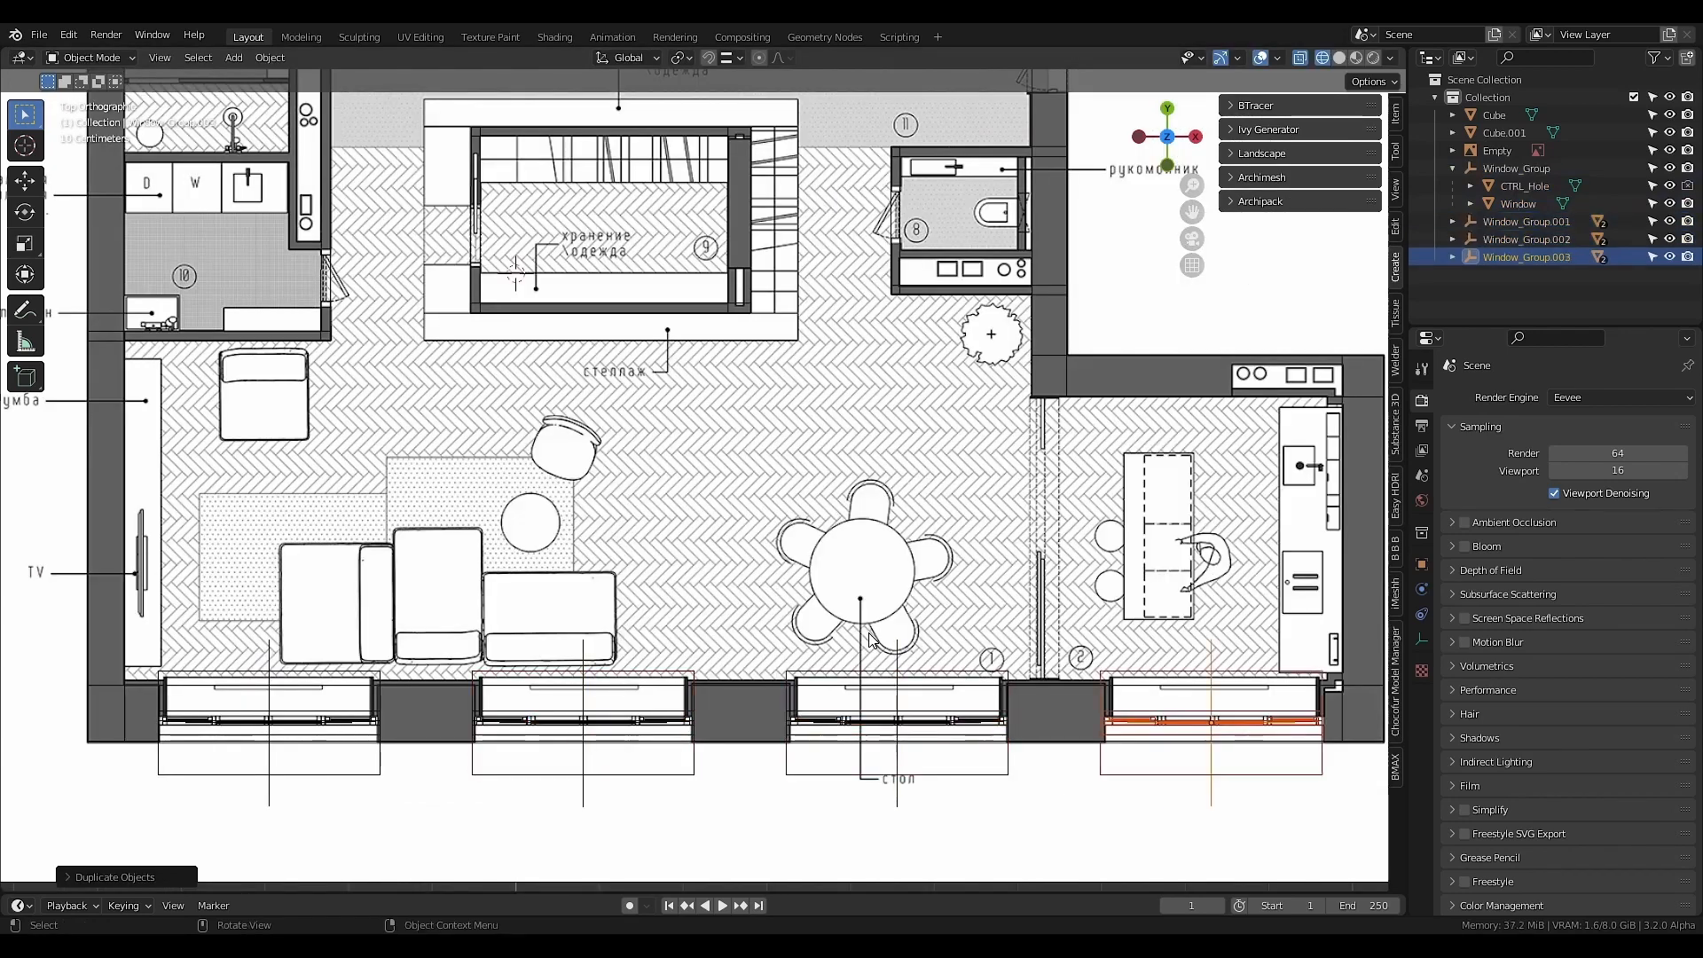
# - Select the CTRL_Hole boxes of all four windows and move them into a new collection called Boolean
pyautogui.scroll(-2, 1142, 650)
pyautogui.moveTo(1143, 651); pyautogui.dragTo(639, 640)
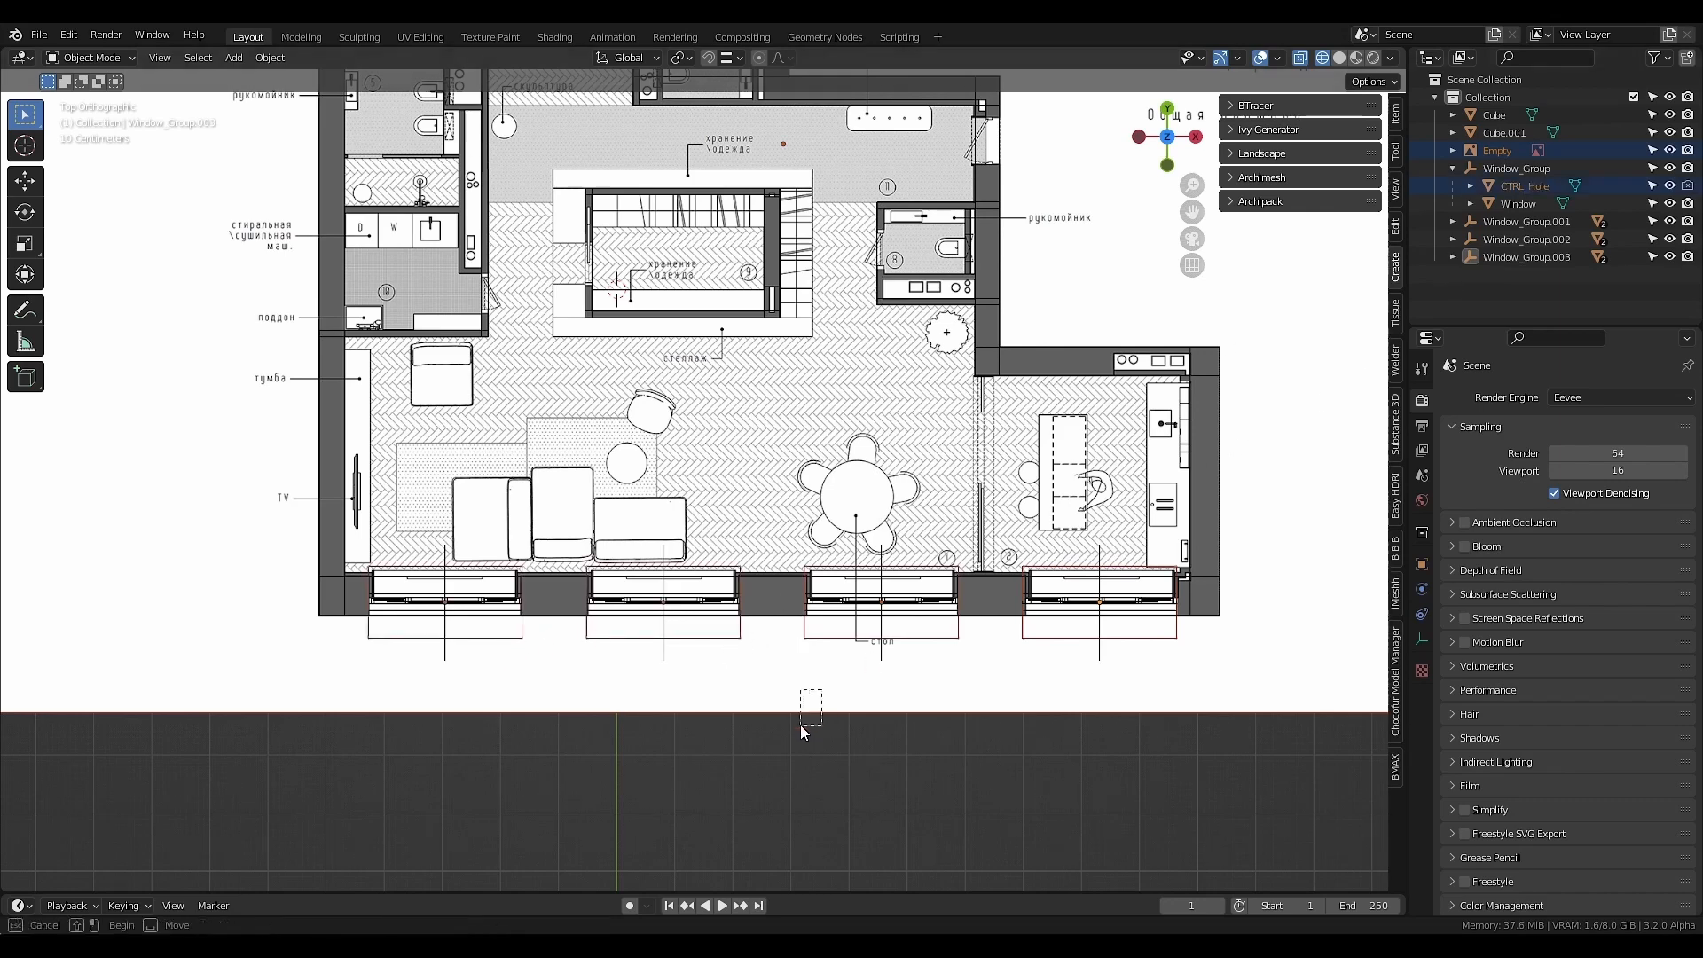
pyautogui.scroll(1, 807, 606)
pyautogui.press('m')
pyautogui.click(805, 602)
pyautogui.write('Boolean')
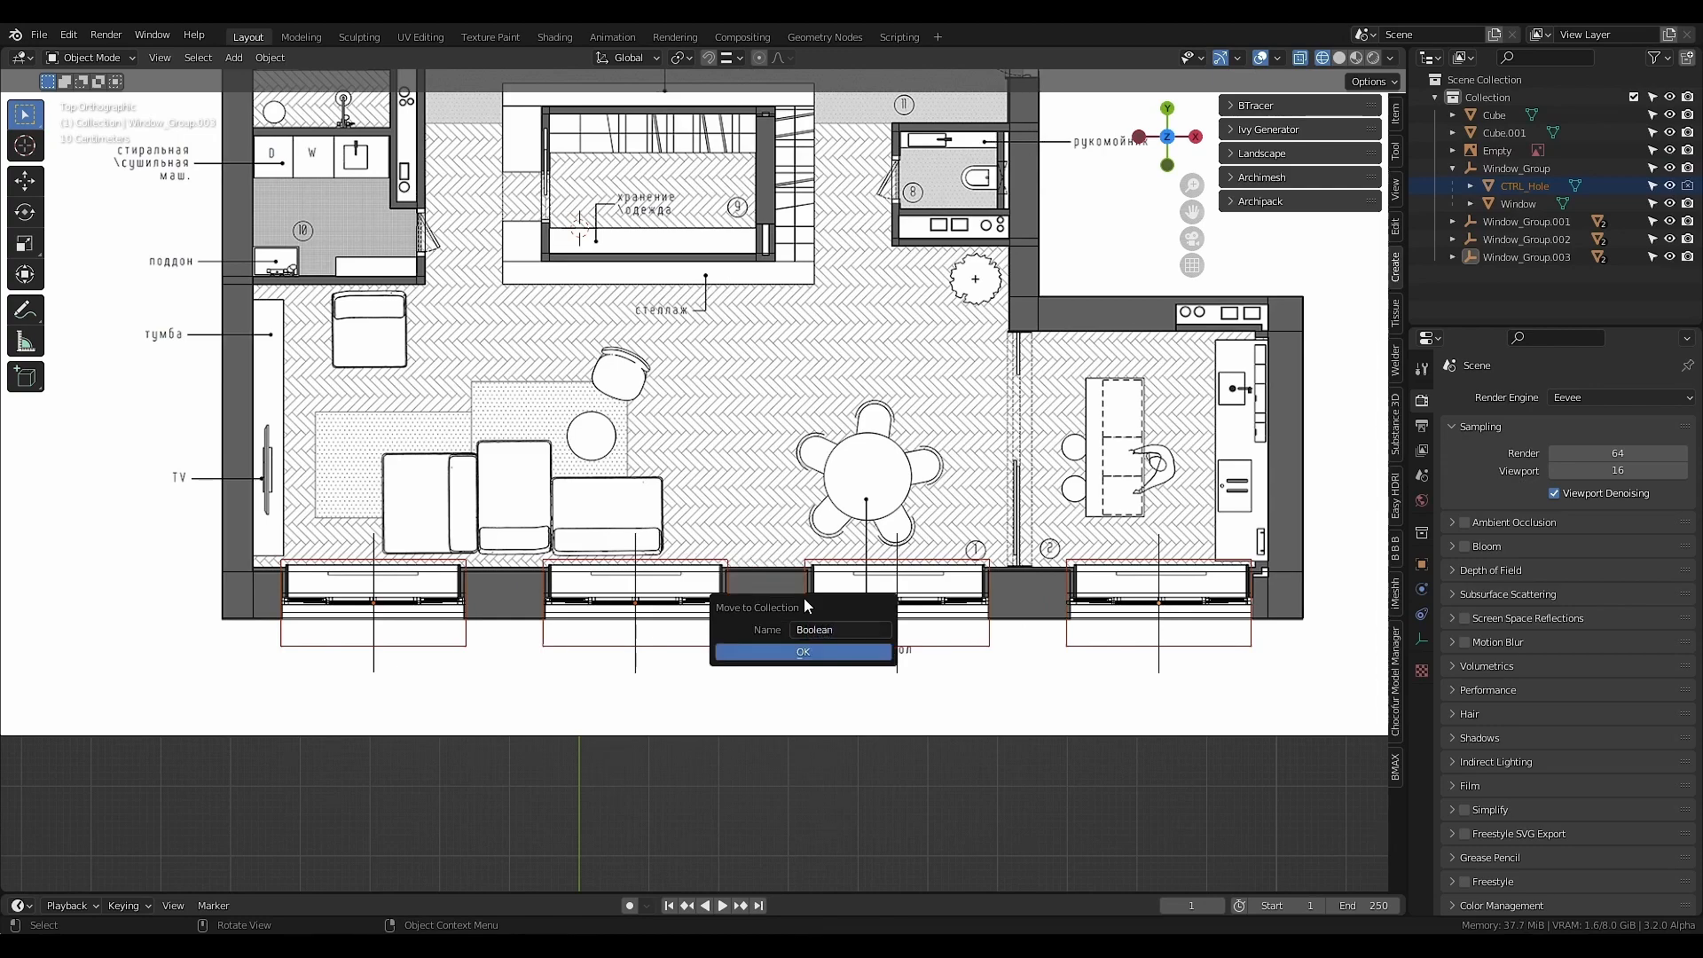
pyautogui.press('Return')
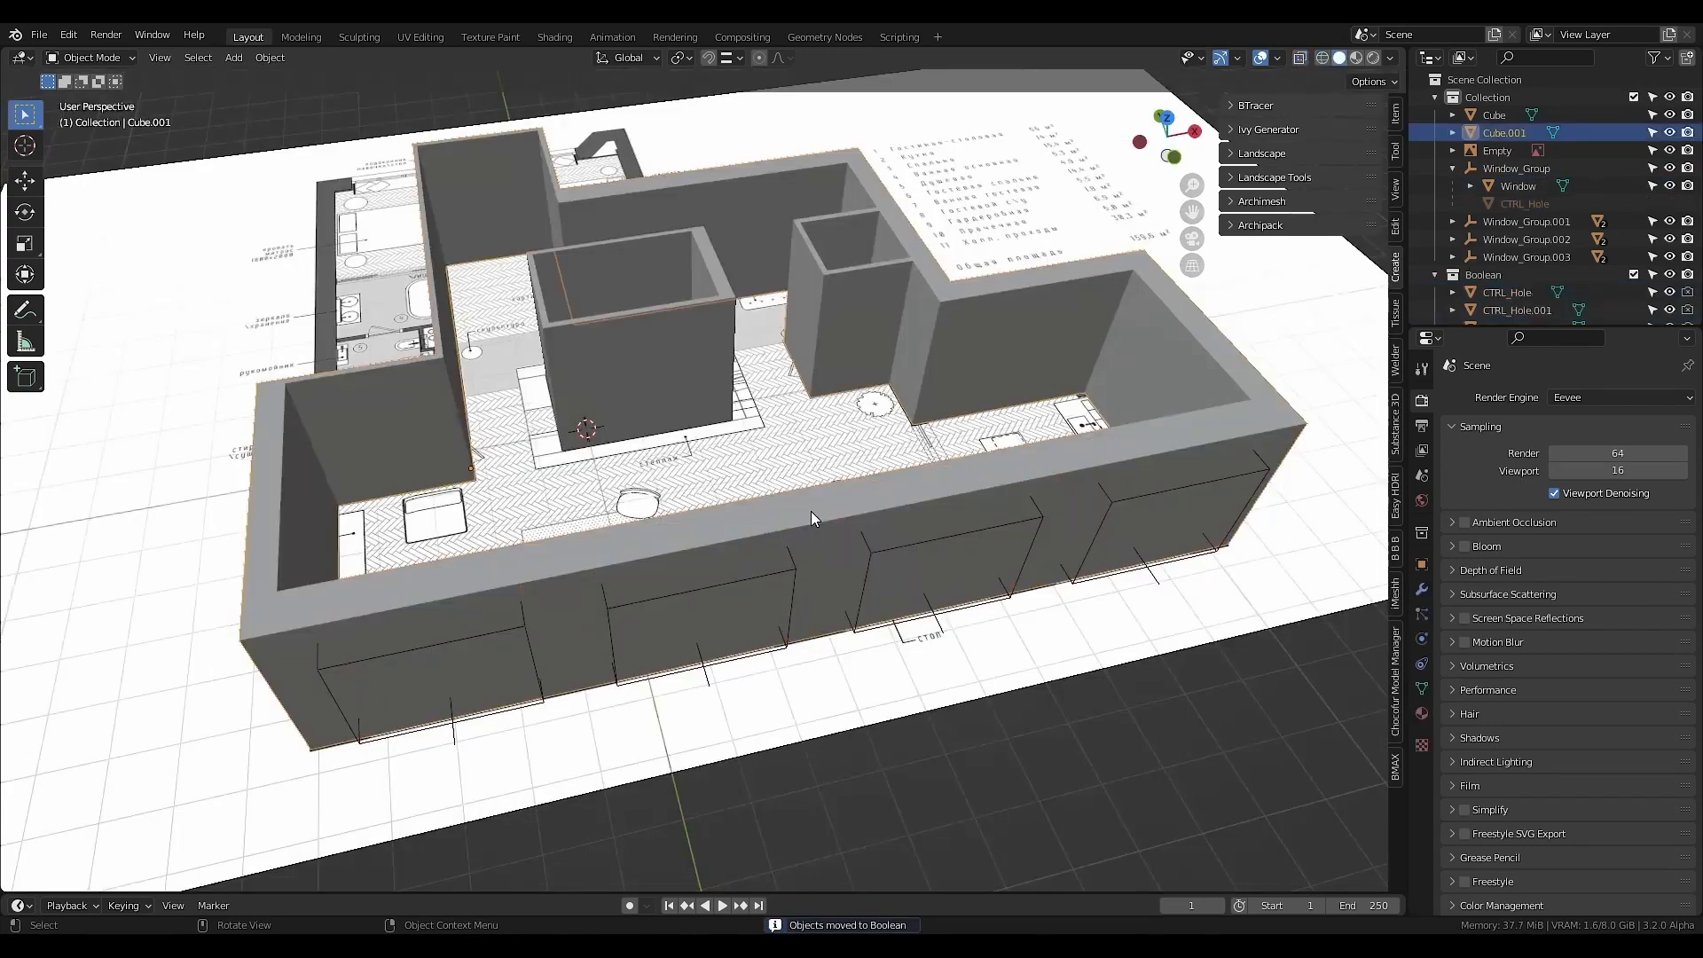
# - Add a Boolean Difference modifier to the Cube.001 walls with operand type Collection and the Boolean collection as its cutter
pyautogui.click(1422, 589)
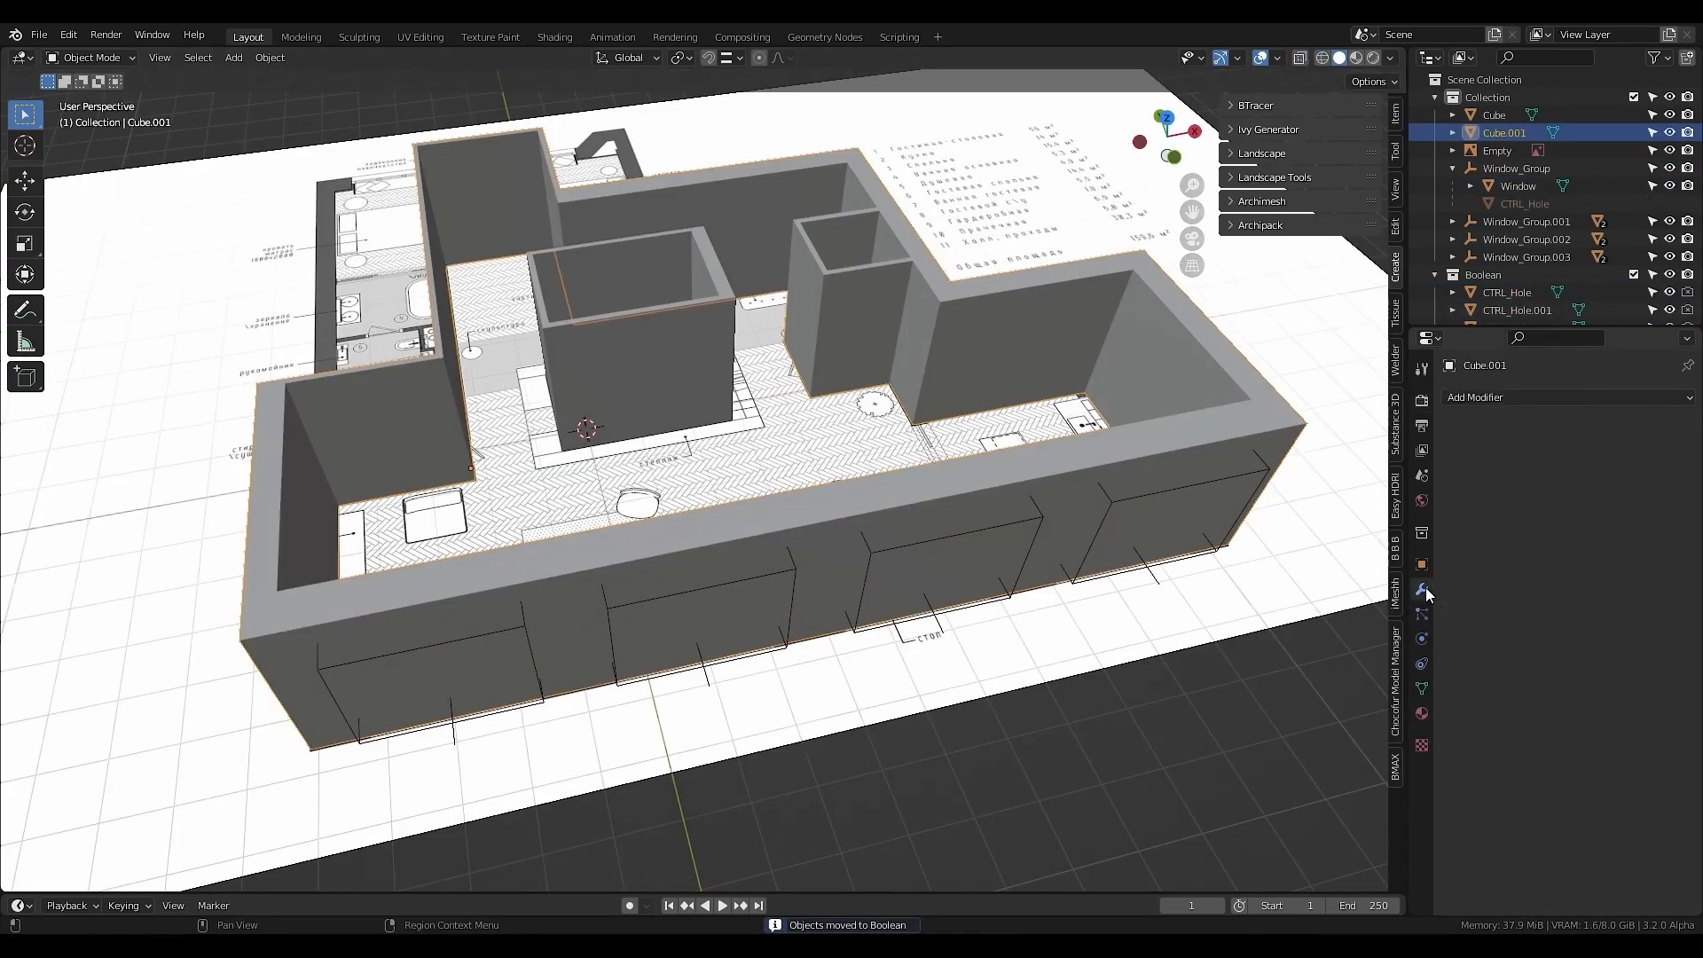
pyautogui.click(1473, 393)
pyautogui.click(1343, 488)
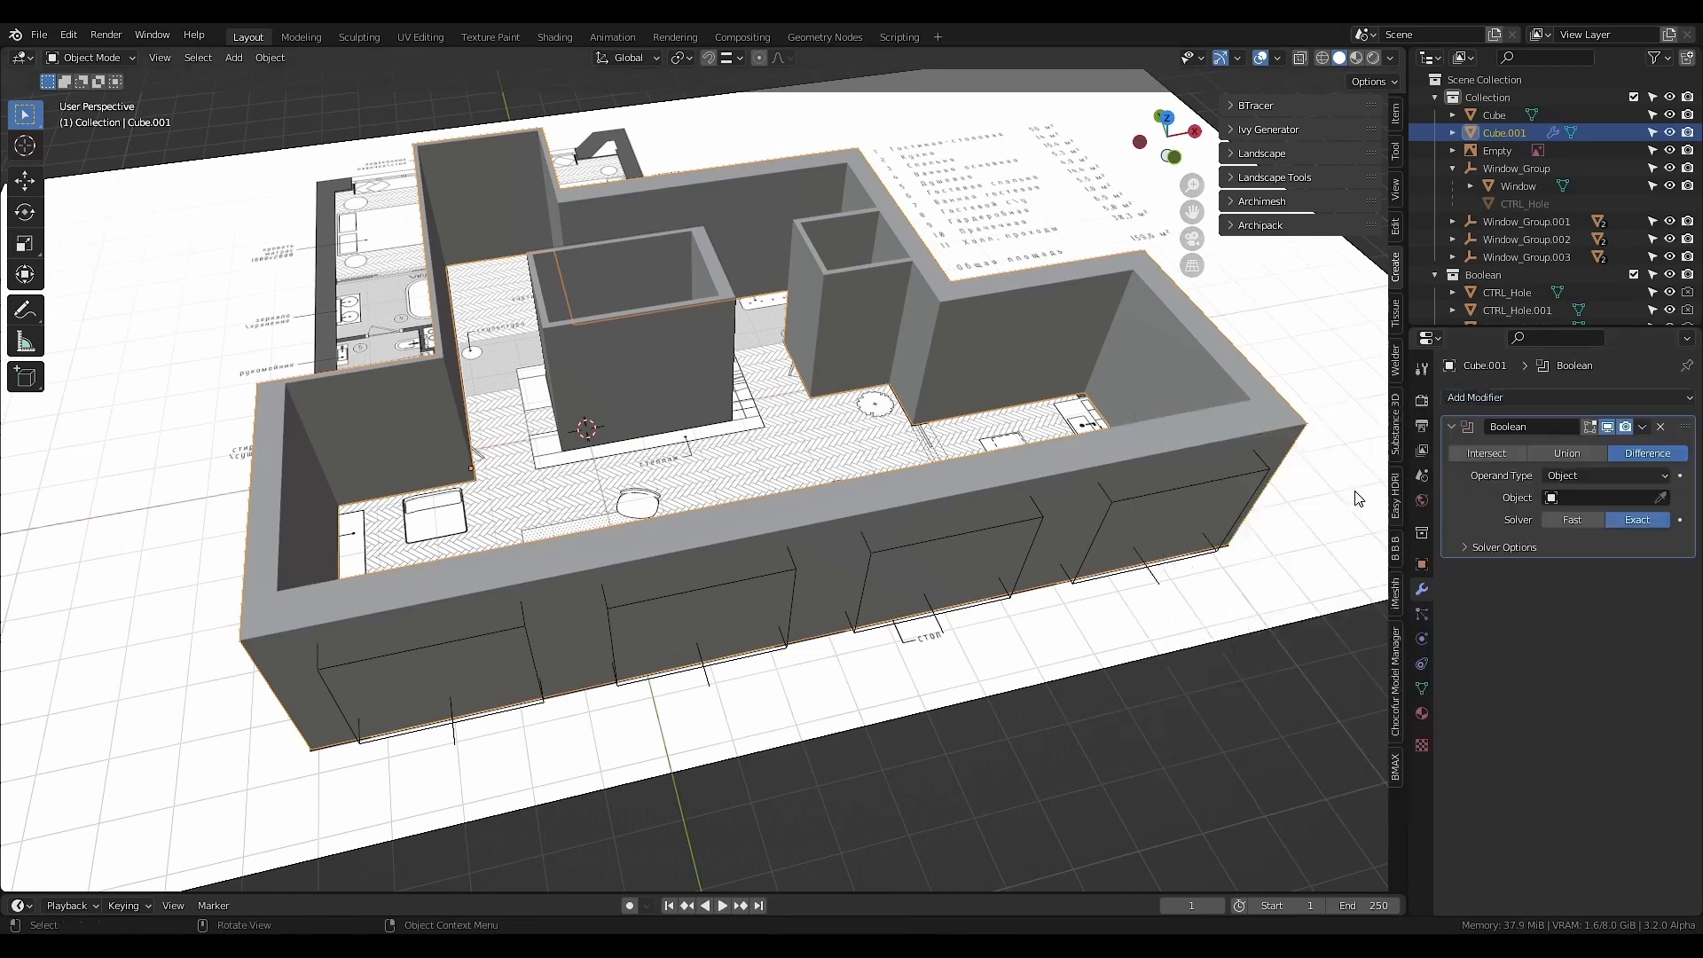
pyautogui.click(1619, 476)
pyautogui.click(1575, 515)
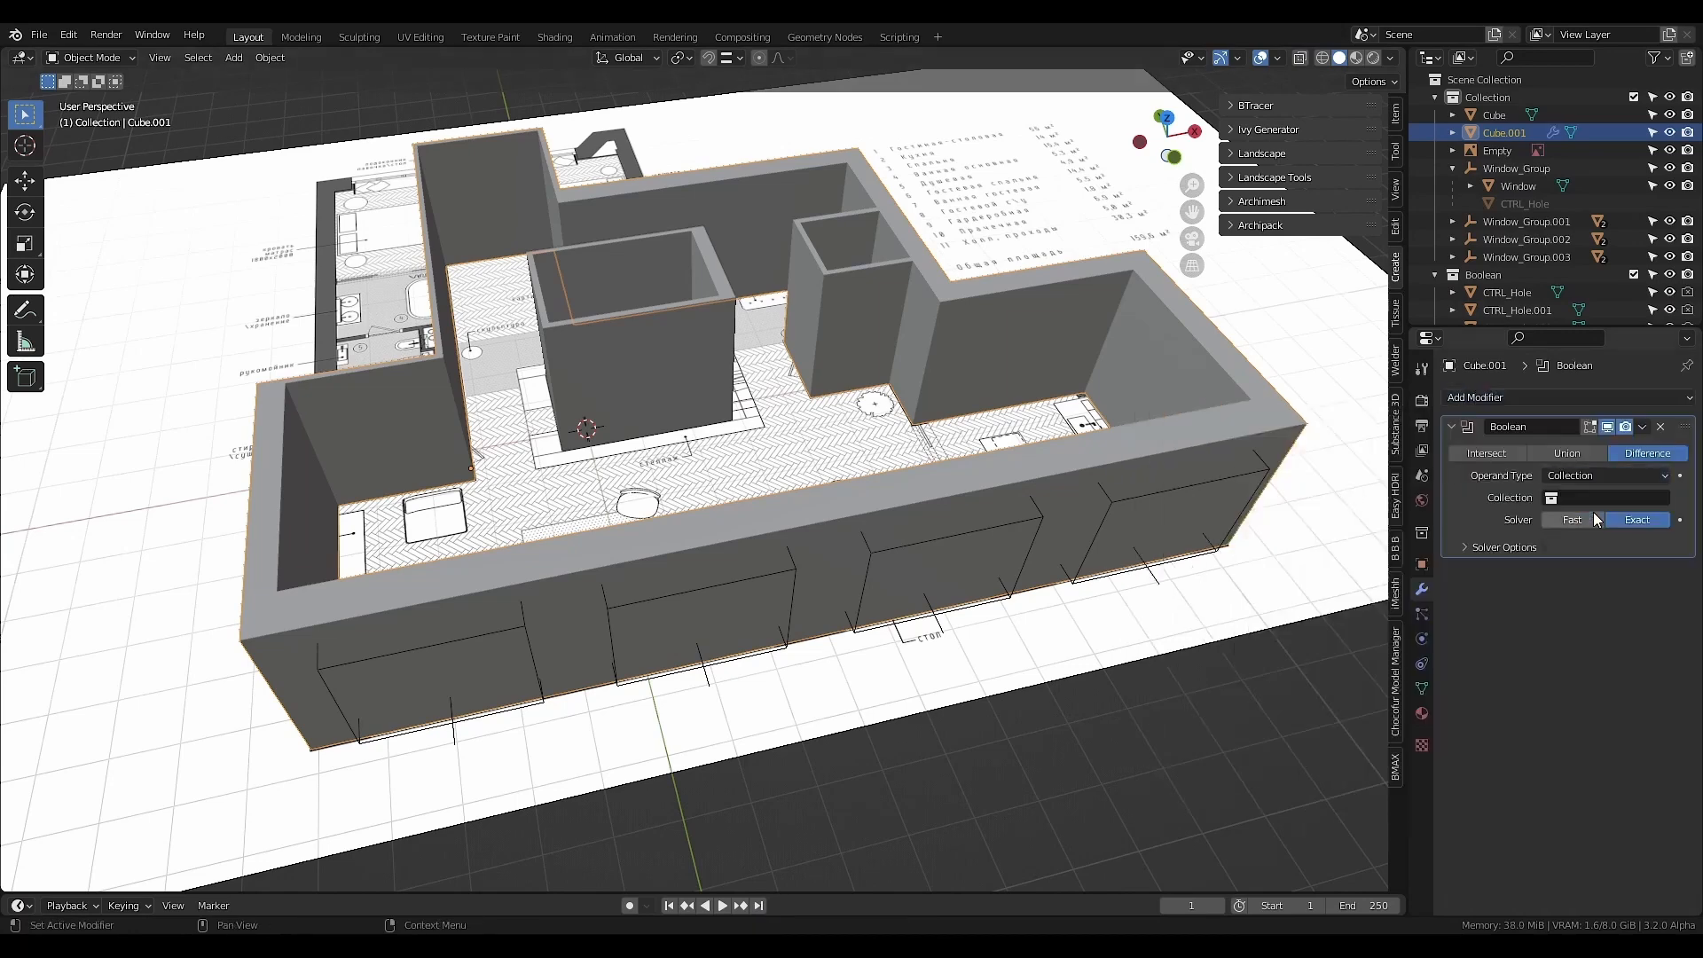
pyautogui.click(1632, 498)
pyautogui.click(1548, 526)
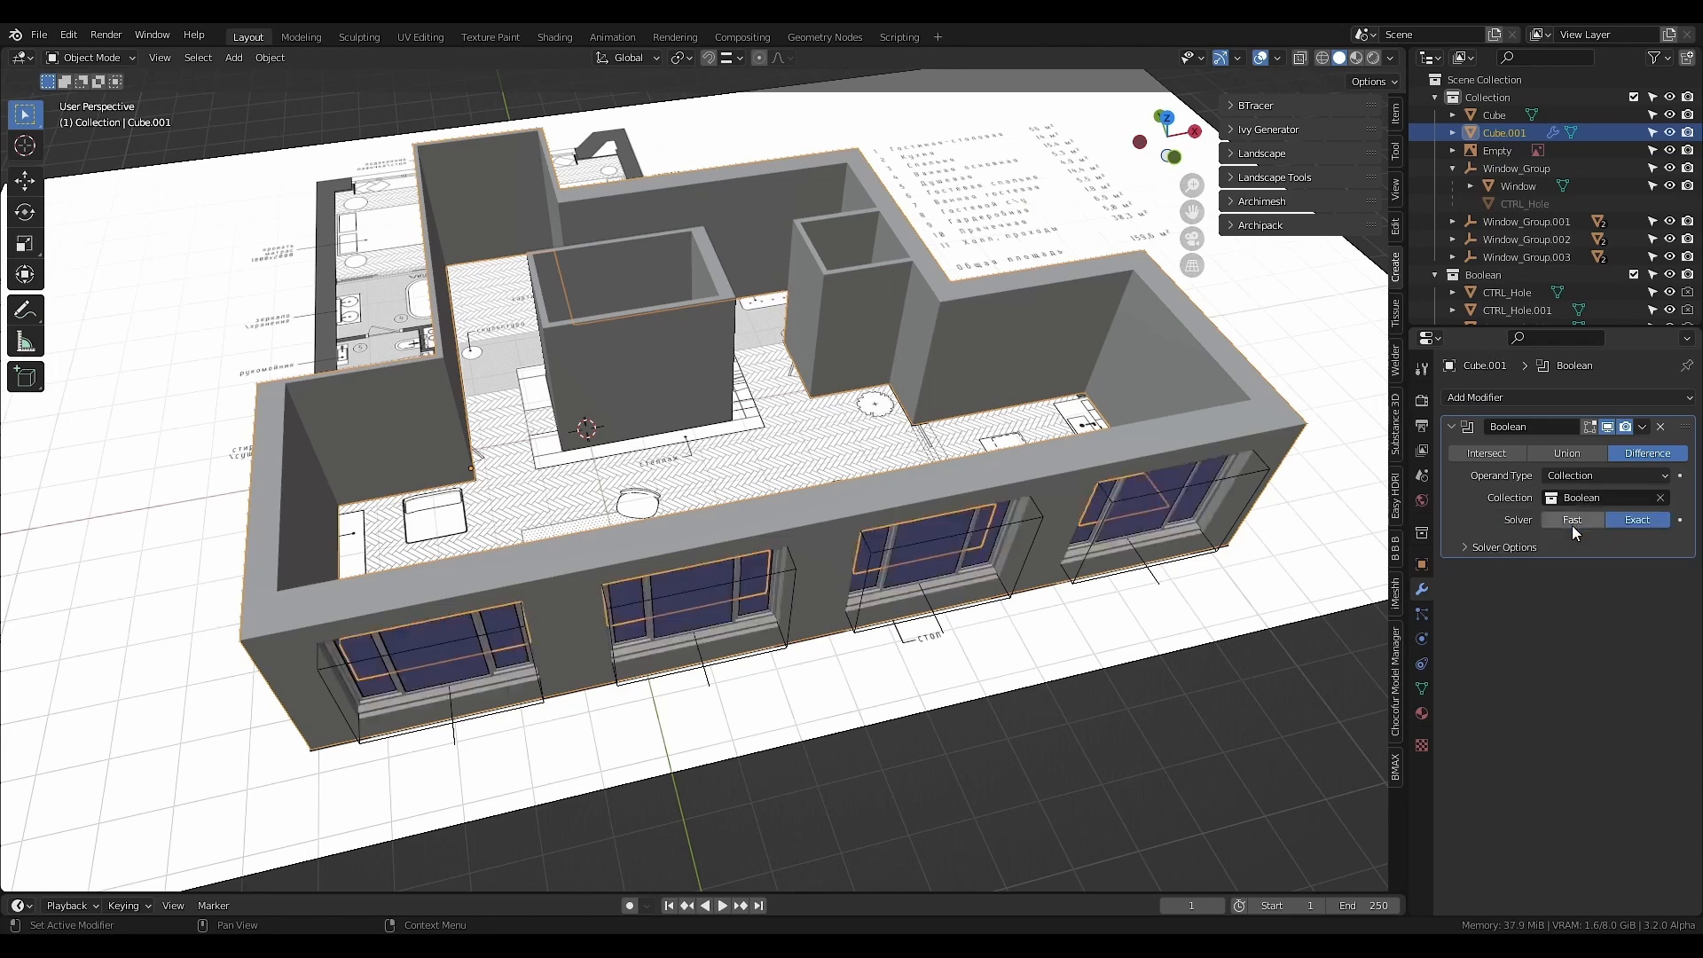
# - Add an Archimesh door in top view and set its rotation to 90
pyautogui.press('KP_7')
pyautogui.hotkey('shift', 'a')
pyautogui.moveTo(449, 481)
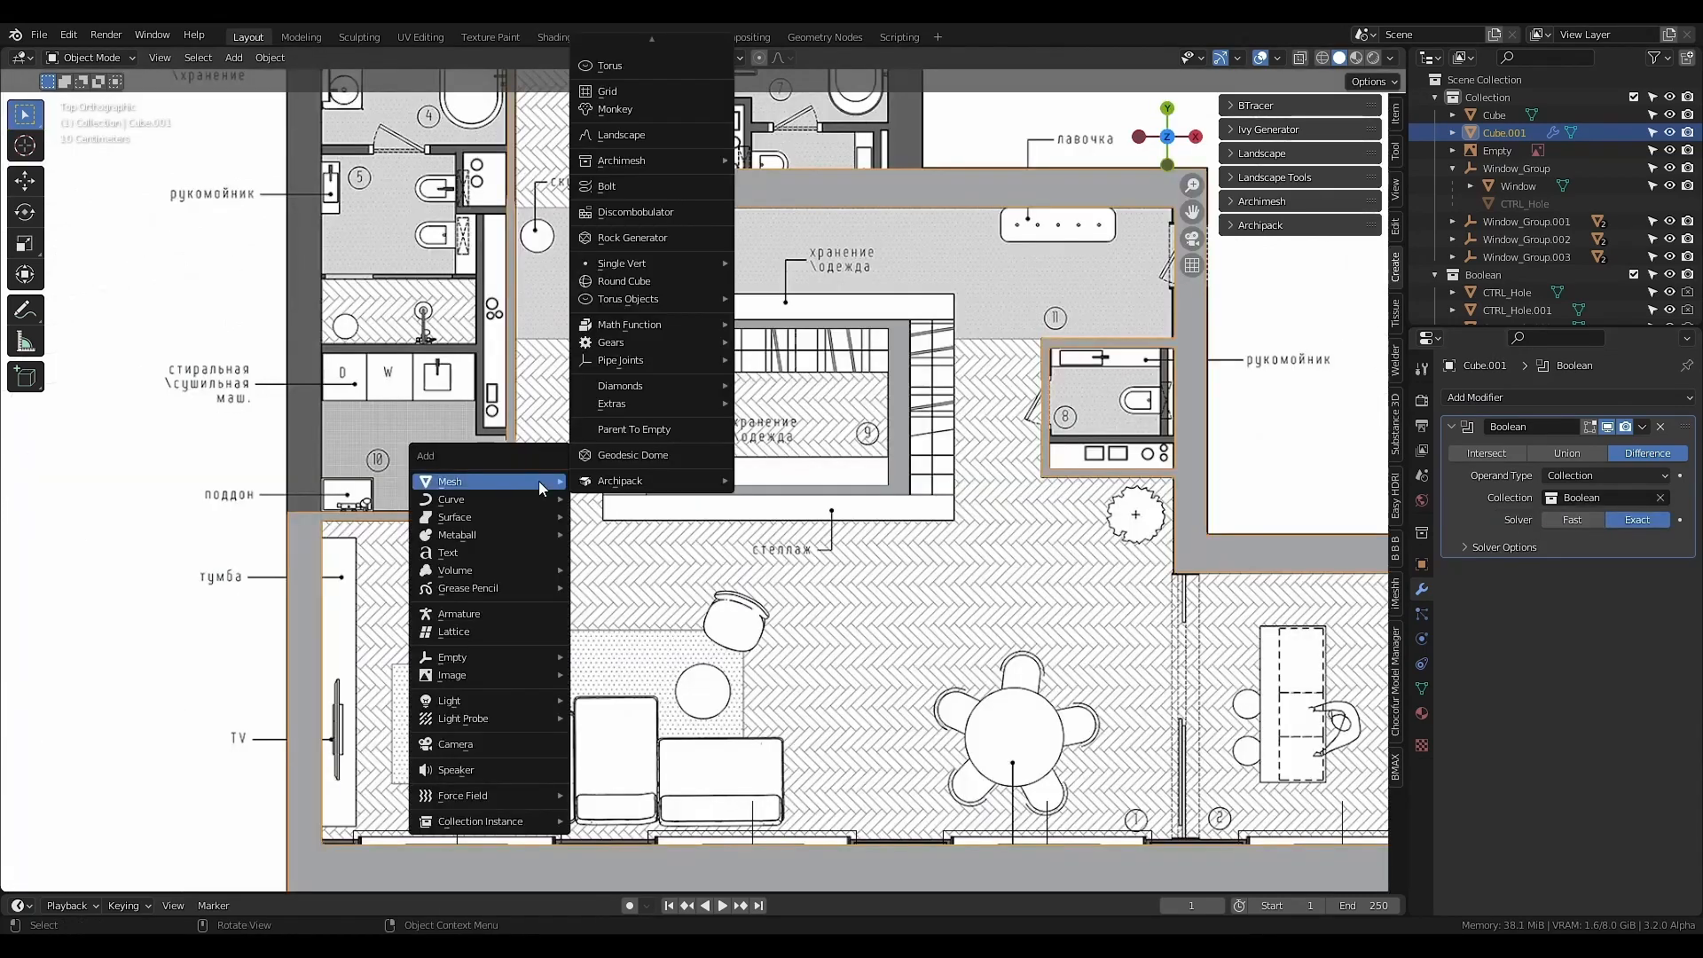
pyautogui.moveTo(643, 160)
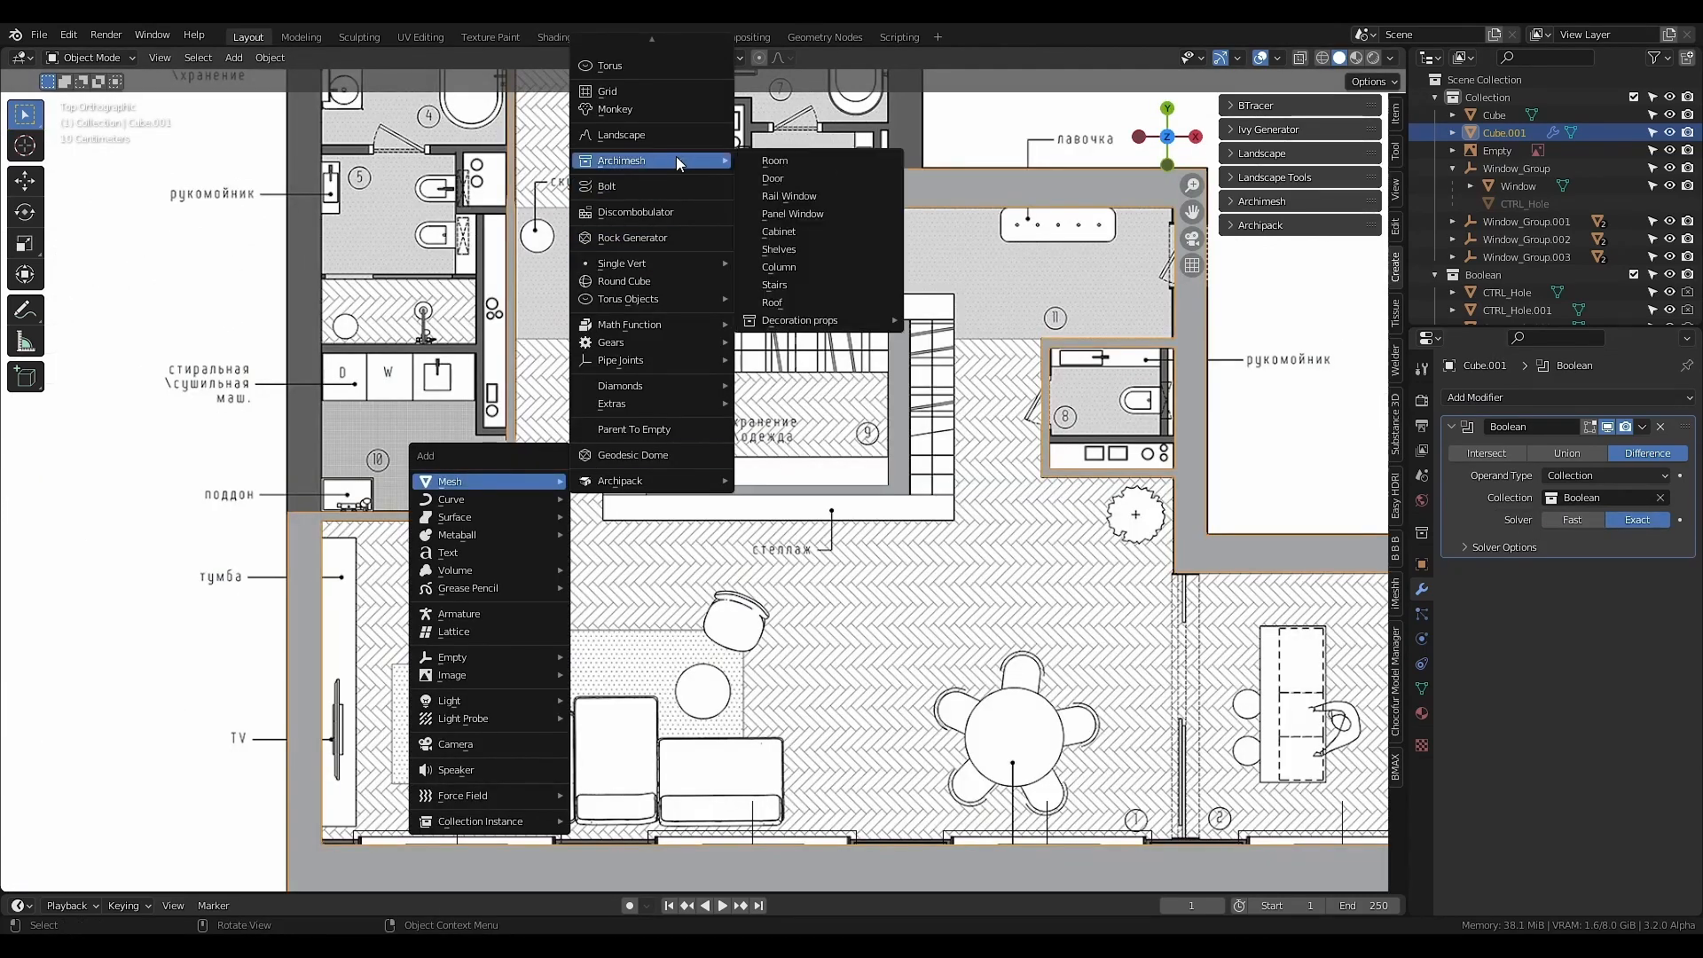
pyautogui.click(785, 176)
pyautogui.scroll(5, 626, 451)
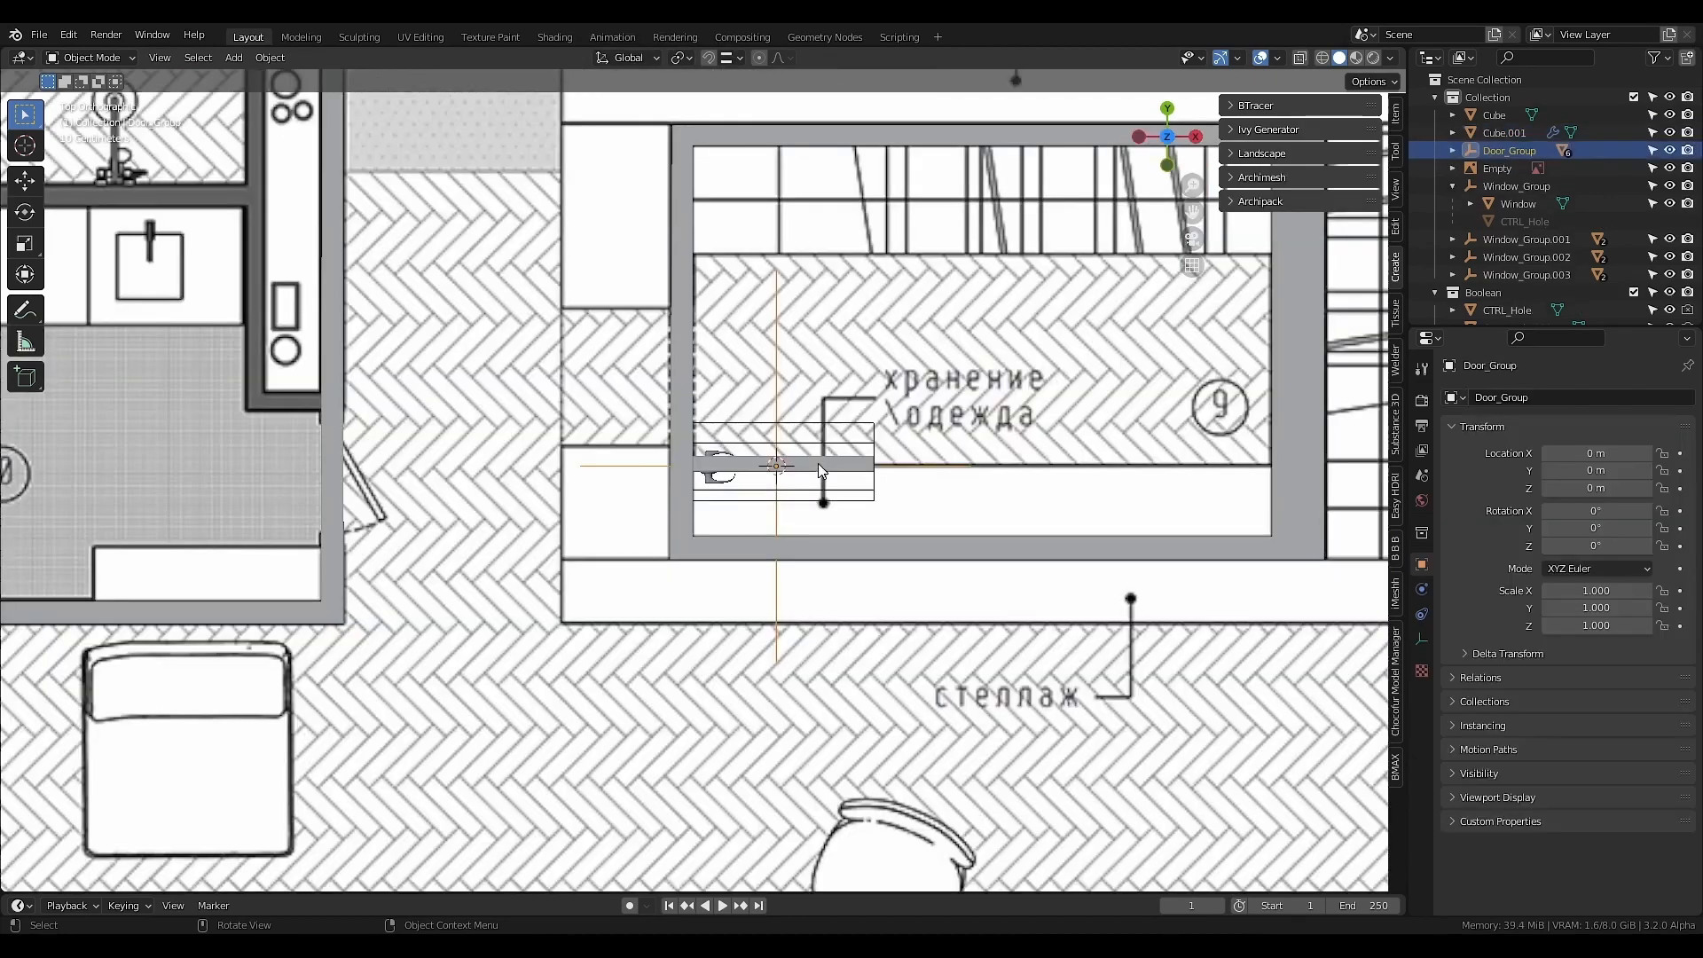
pyautogui.click(818, 470)
pyautogui.doubleClick(1307, 282)
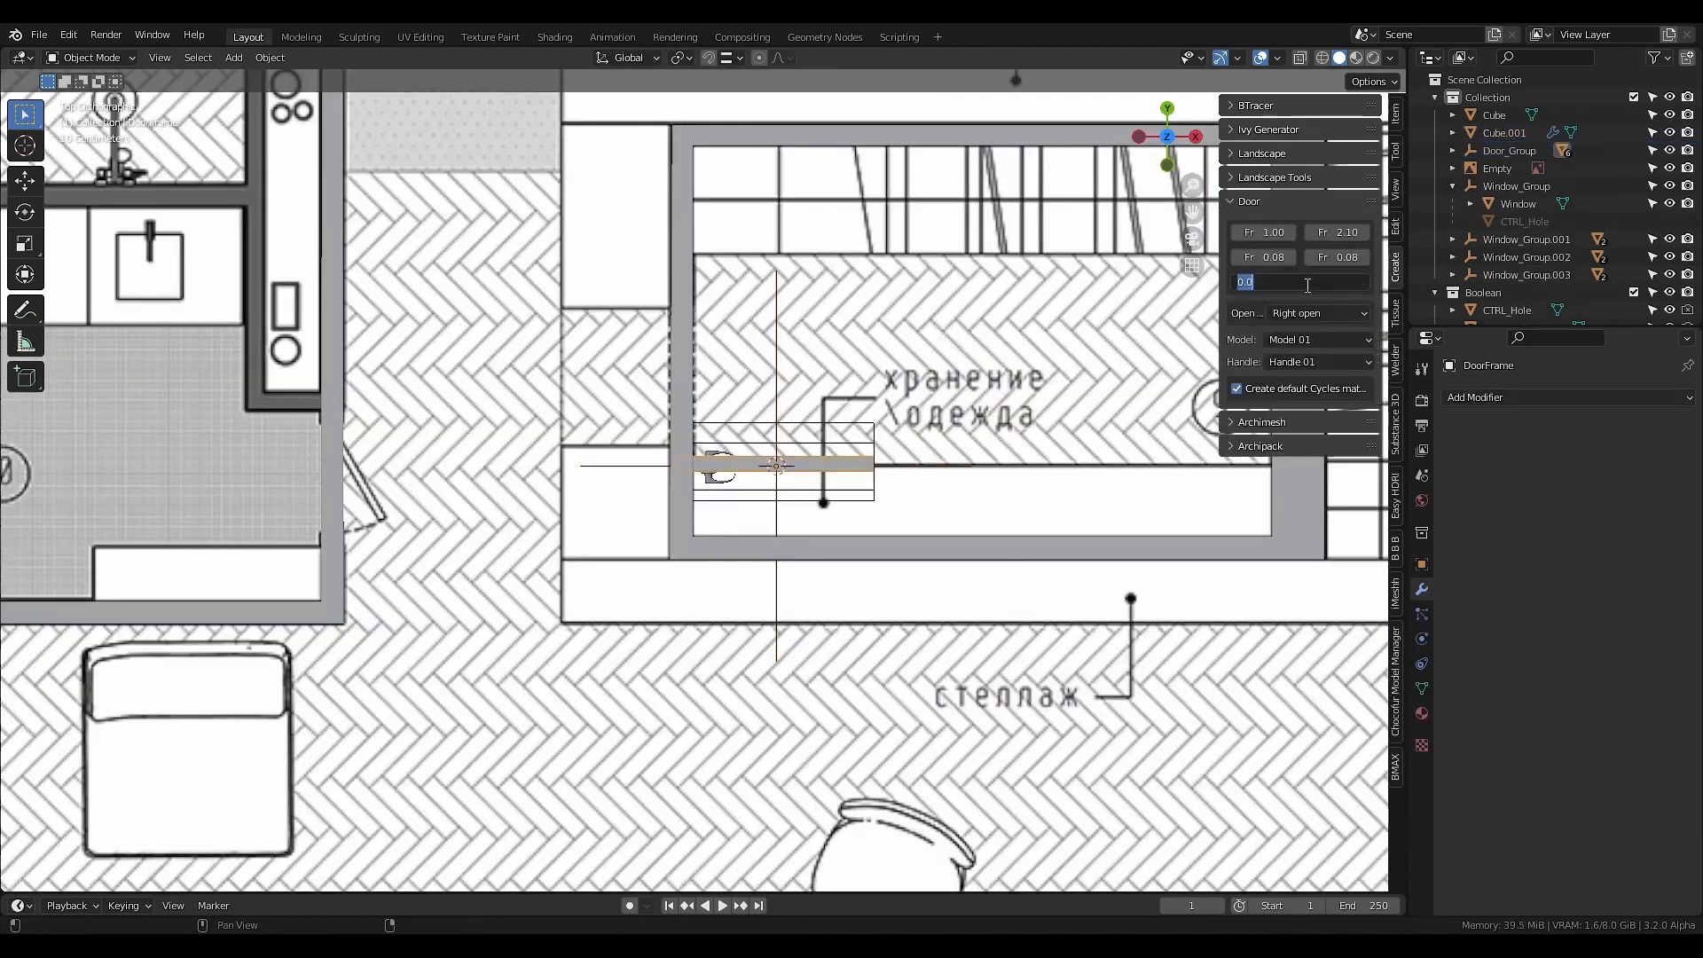
pyautogui.write('90')
pyautogui.press('Return')
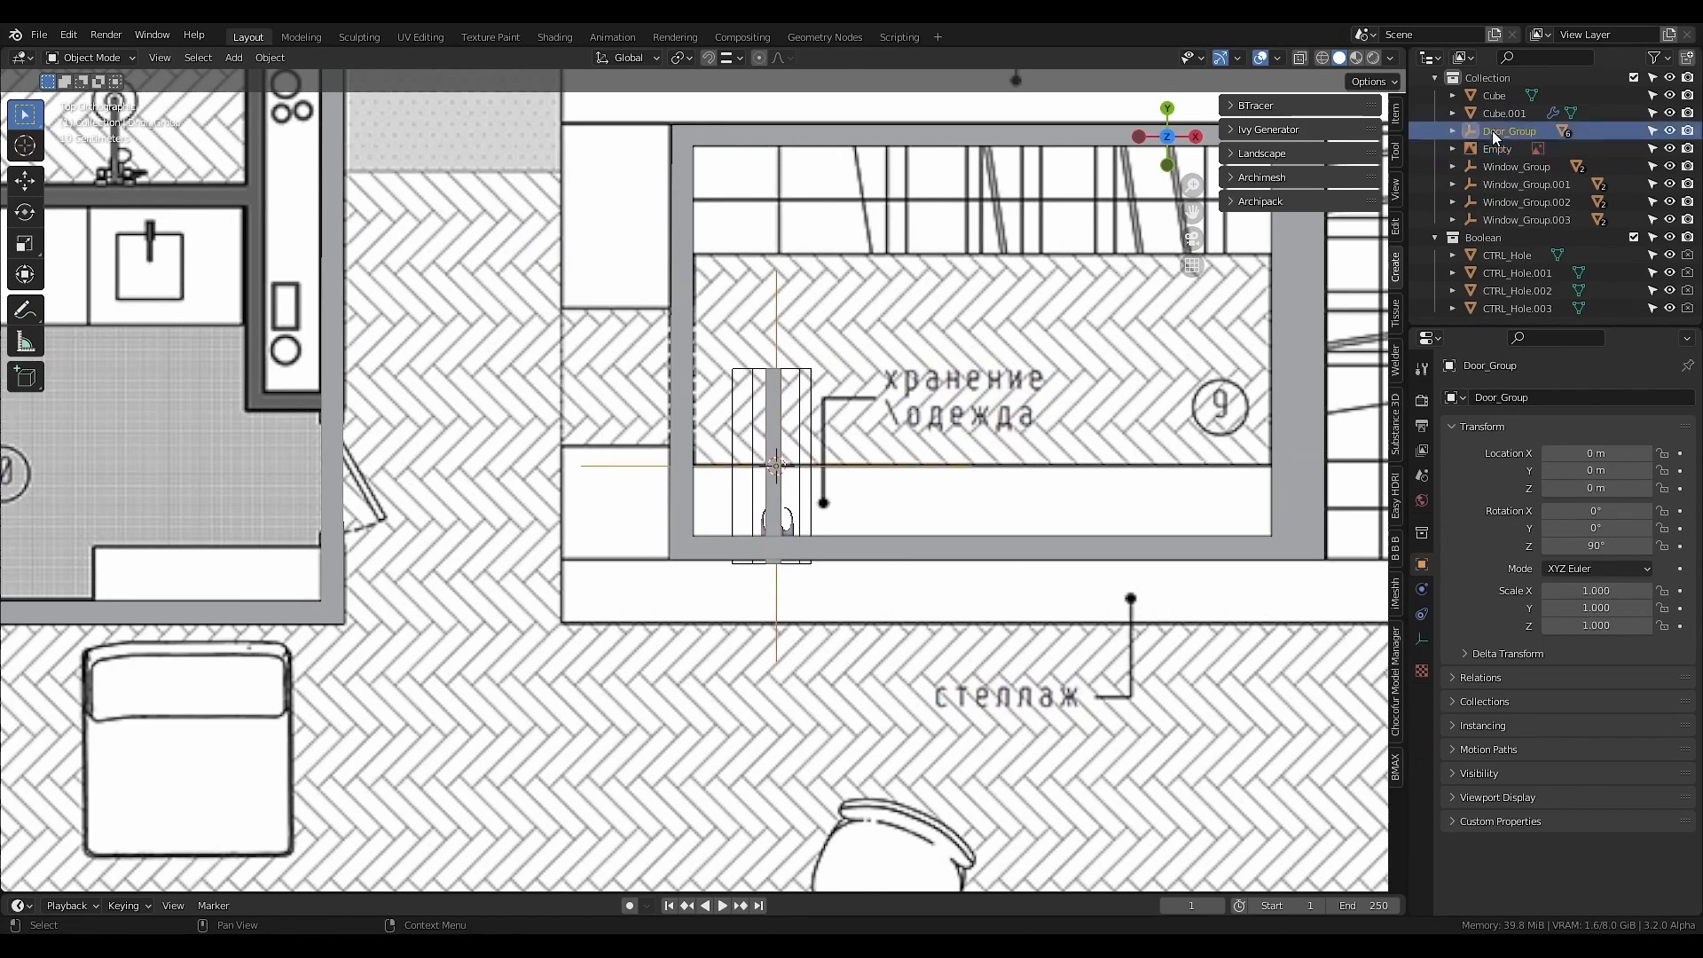
# - Move the door group about 2.26 m in the negative X direction into the doorway of room 10
pyautogui.press('g')
pyautogui.press('x')
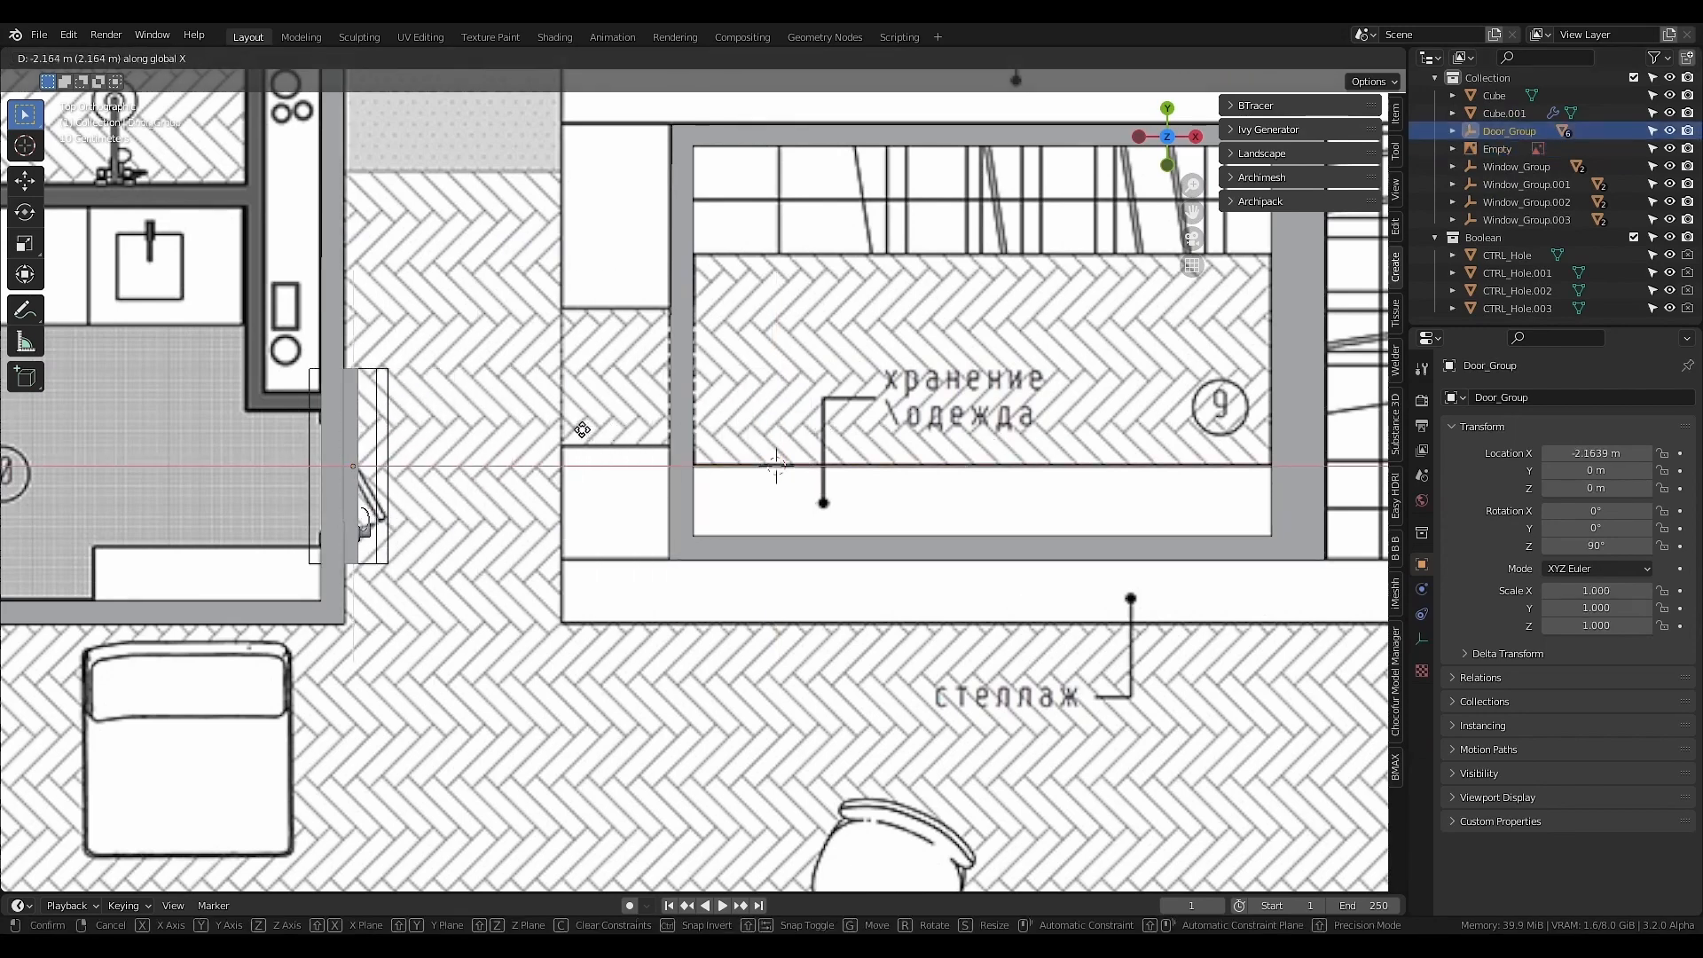
pyautogui.click(574, 437)
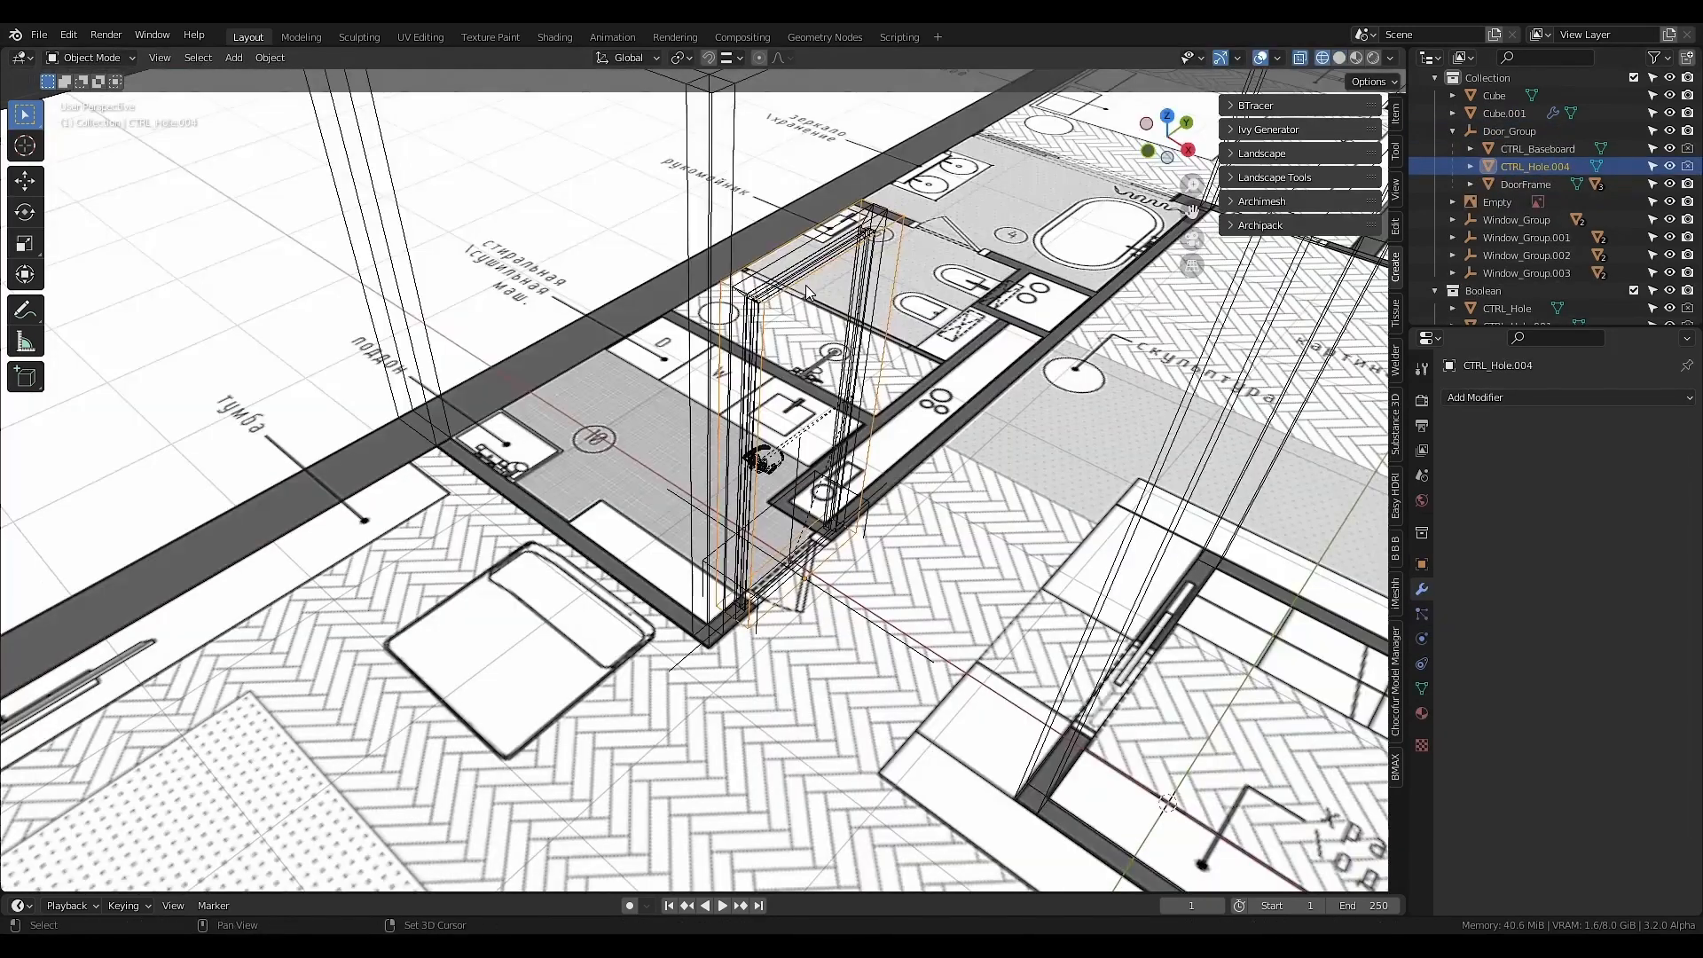
# - Select the door frame in room 10's doorway and set its frame height to 2.5
pyautogui.click(801, 273)
pyautogui.click(801, 273)
pyautogui.click(1341, 233)
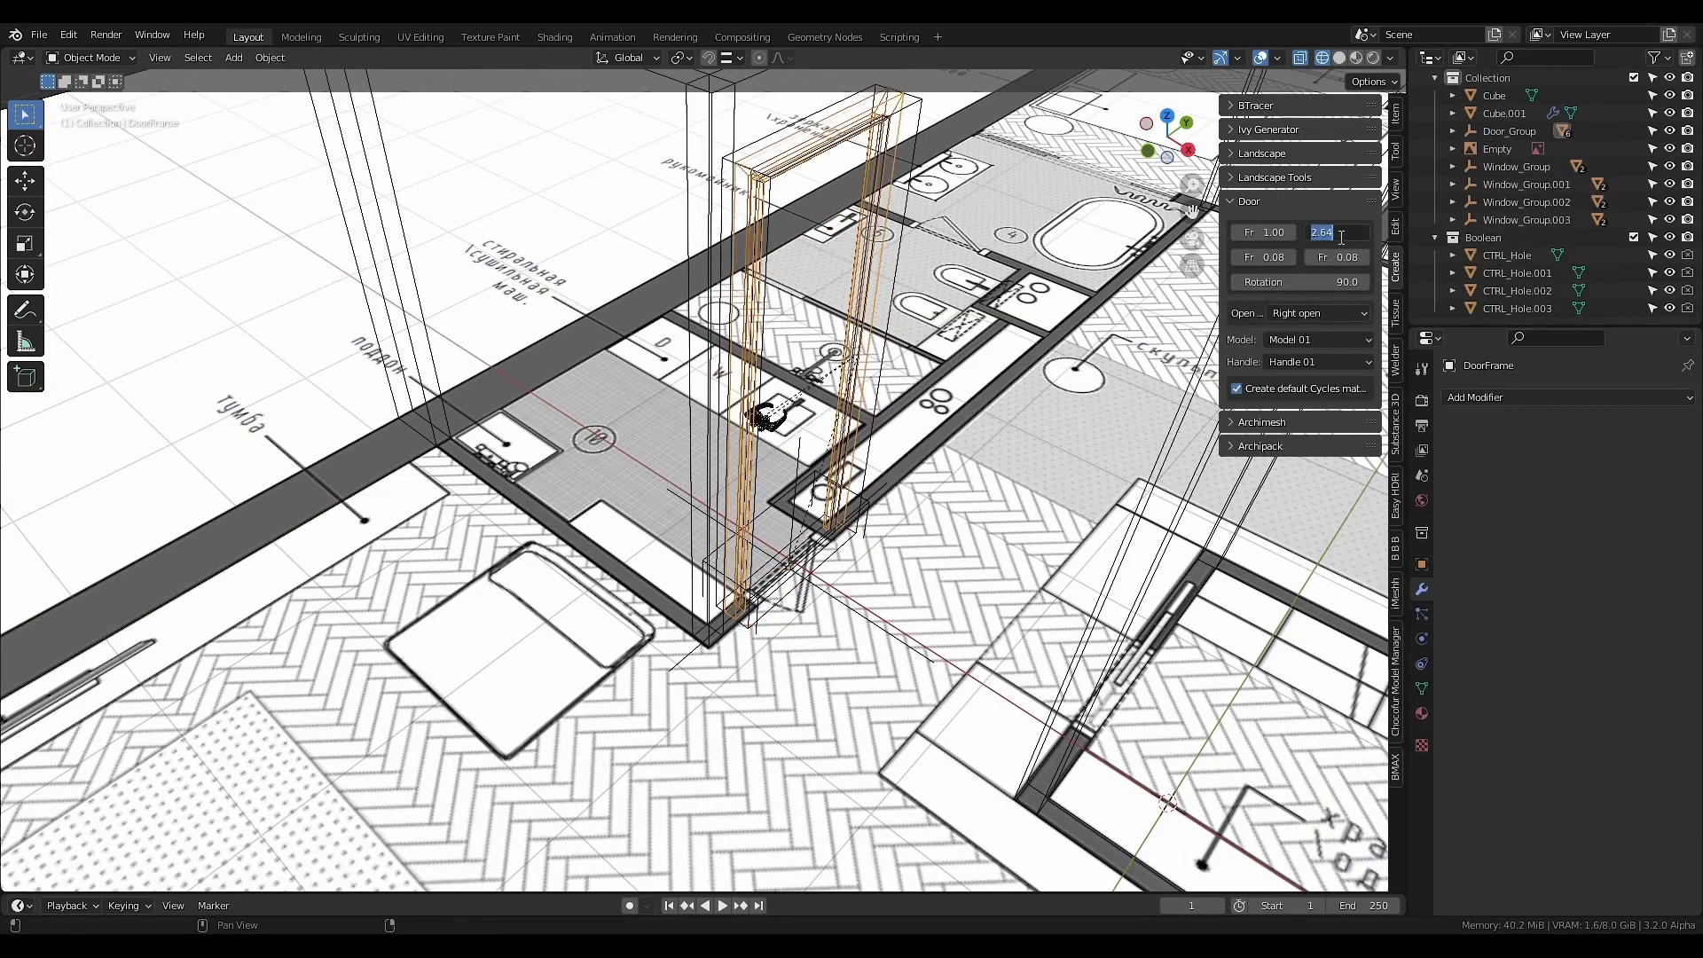
pyautogui.write('2.5')
pyautogui.press('Return')
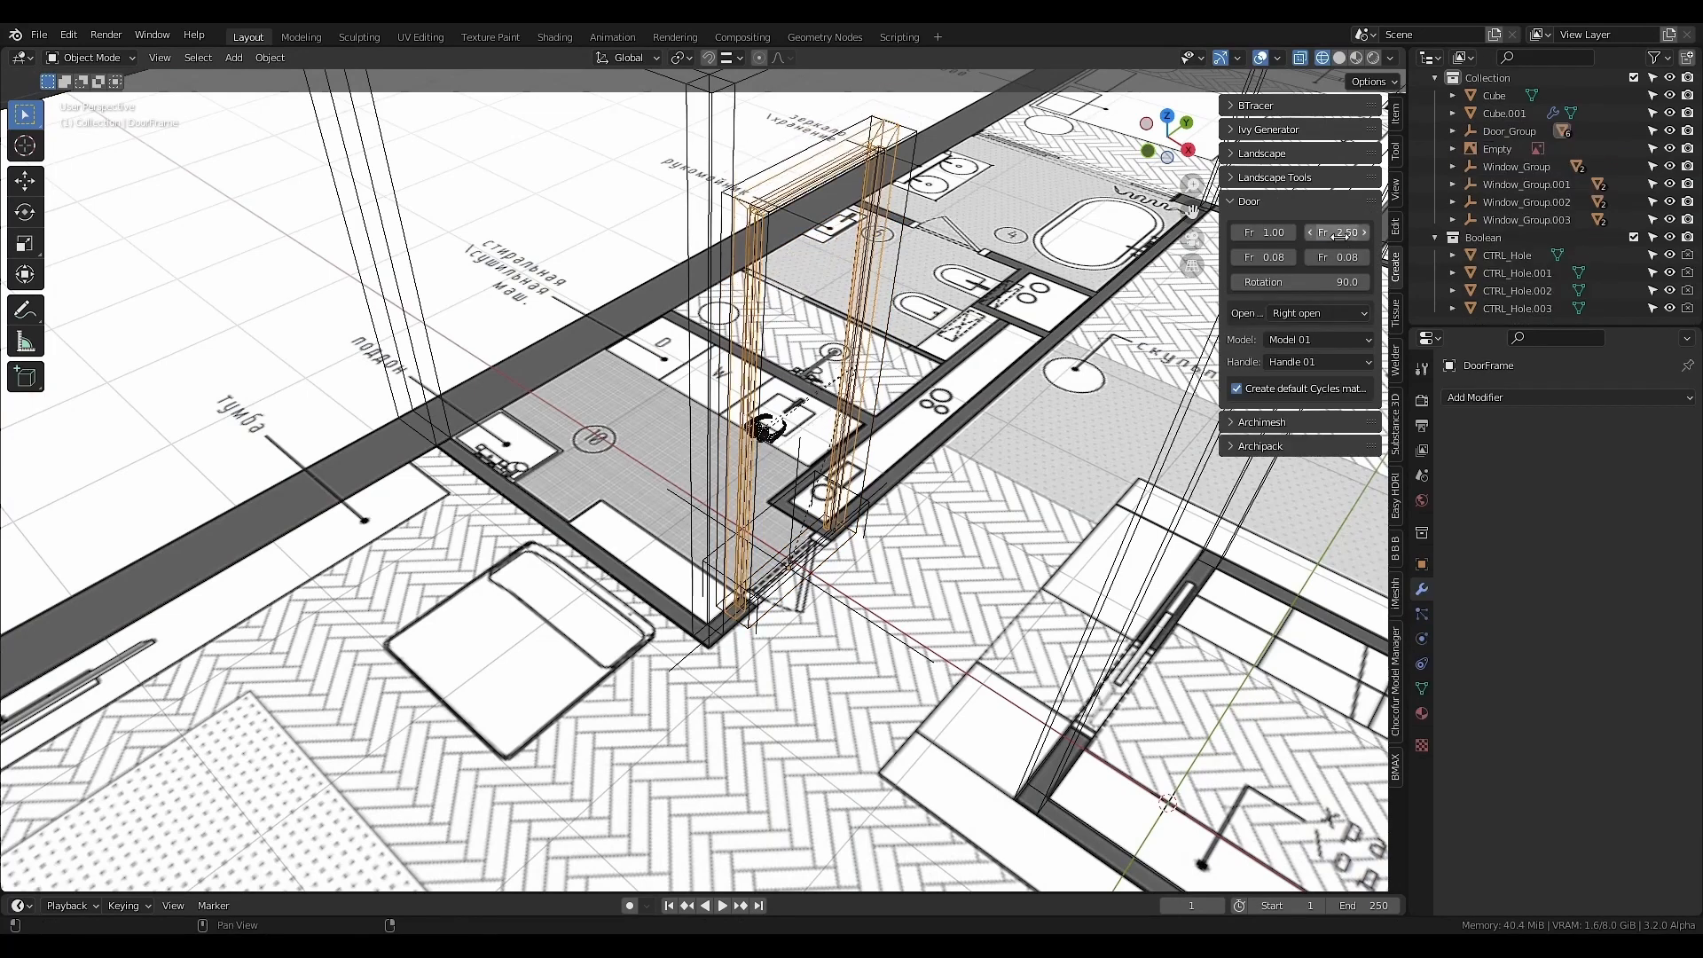
# - Switch back to solid display and move the door's CTRL_Hole box into the Boolean collection
pyautogui.hotkey('shift', 'z')
pyautogui.click(912, 194)
pyautogui.press('m')
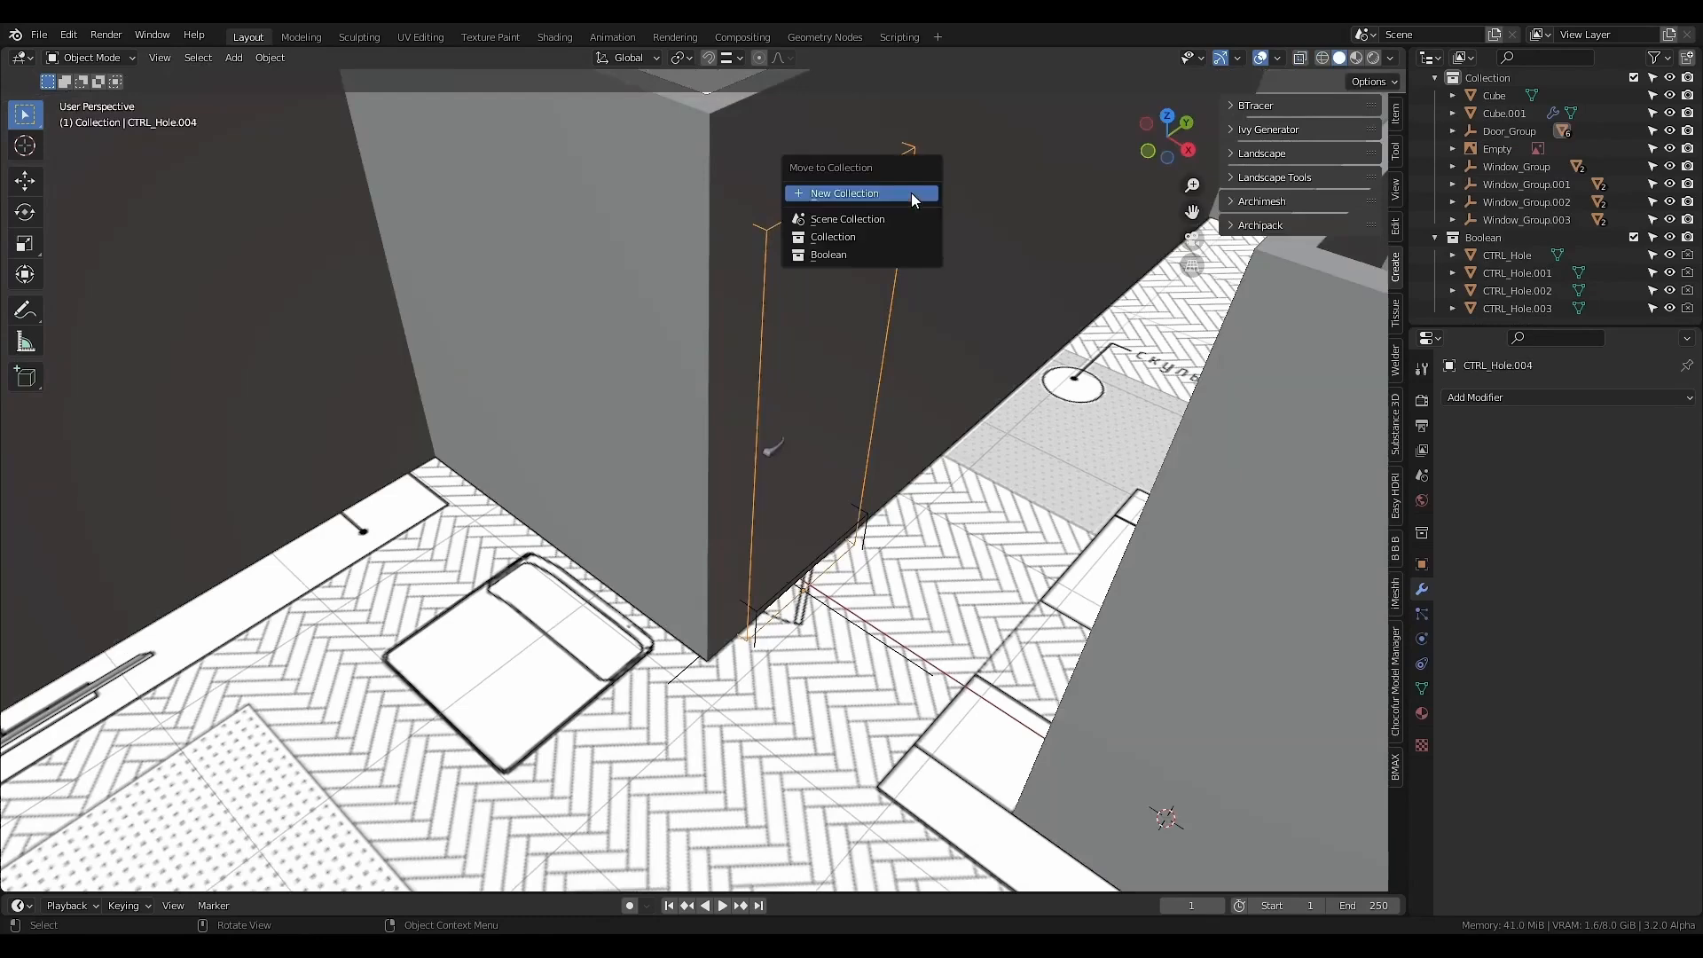
pyautogui.click(866, 254)
# - Reduce the door frame's thickness to about 0.05 and lower the neighbouring frame size value as well
pyautogui.moveTo(866, 254); pyautogui.dragTo(821, 144, button='middle')
pyautogui.click(821, 143)
pyautogui.moveTo(1268, 256); pyautogui.dragTo(1208, 256)
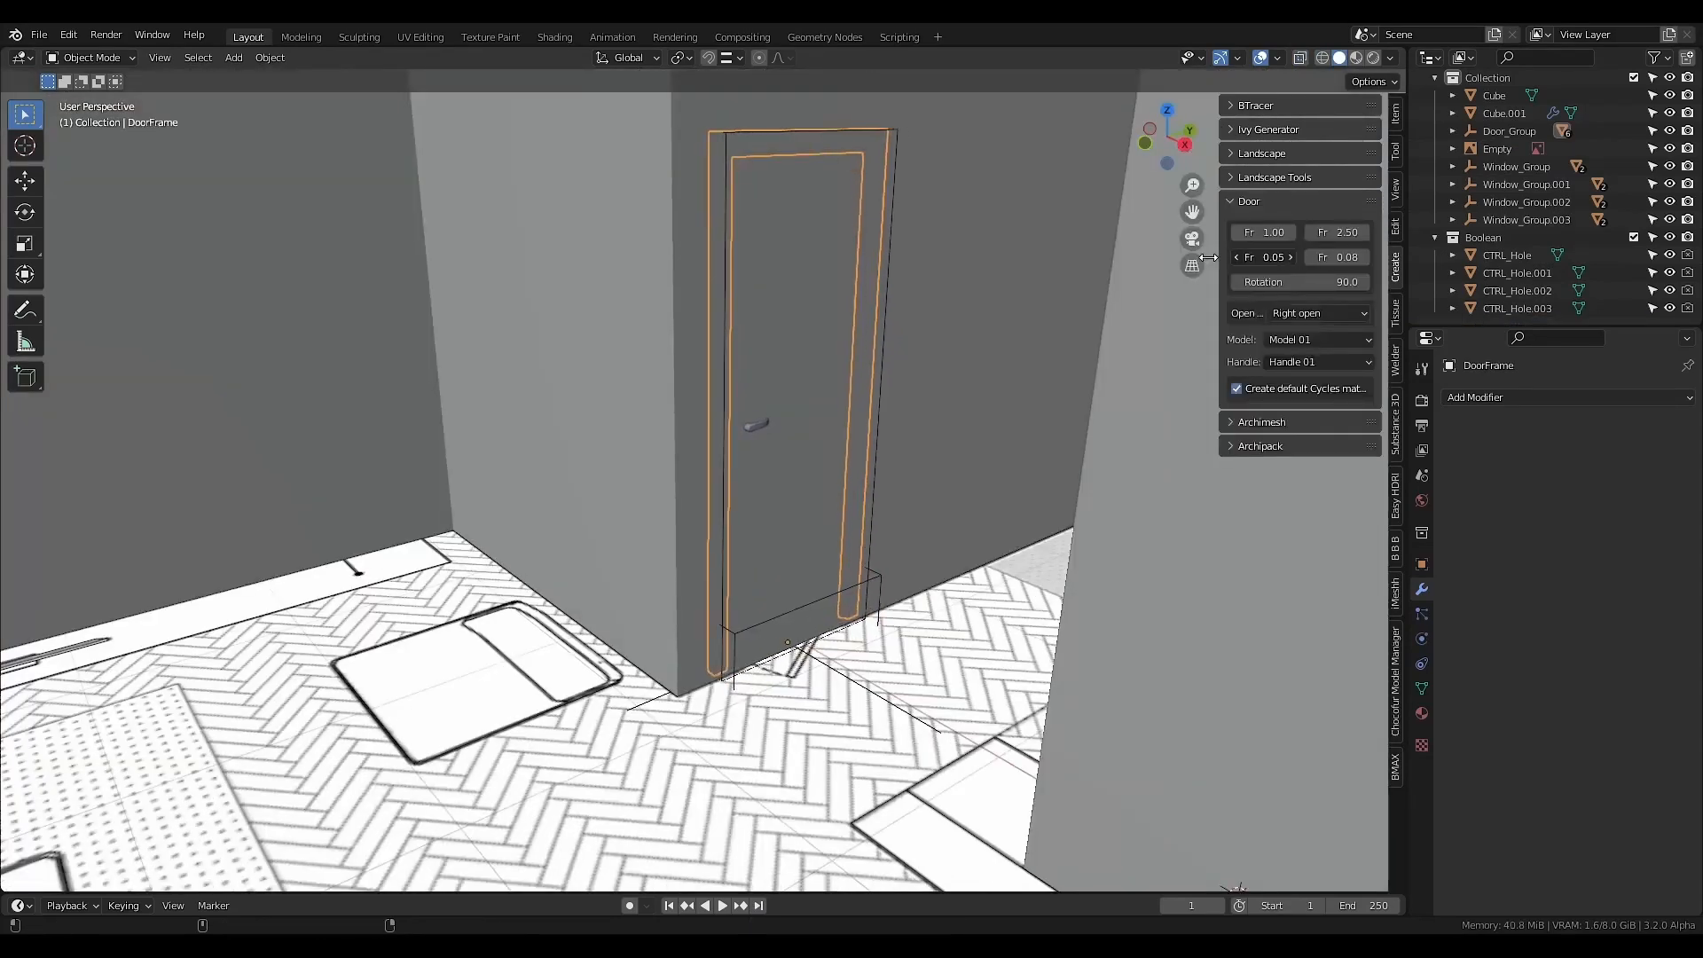
pyautogui.moveTo(1311, 256); pyautogui.dragTo(1286, 257)
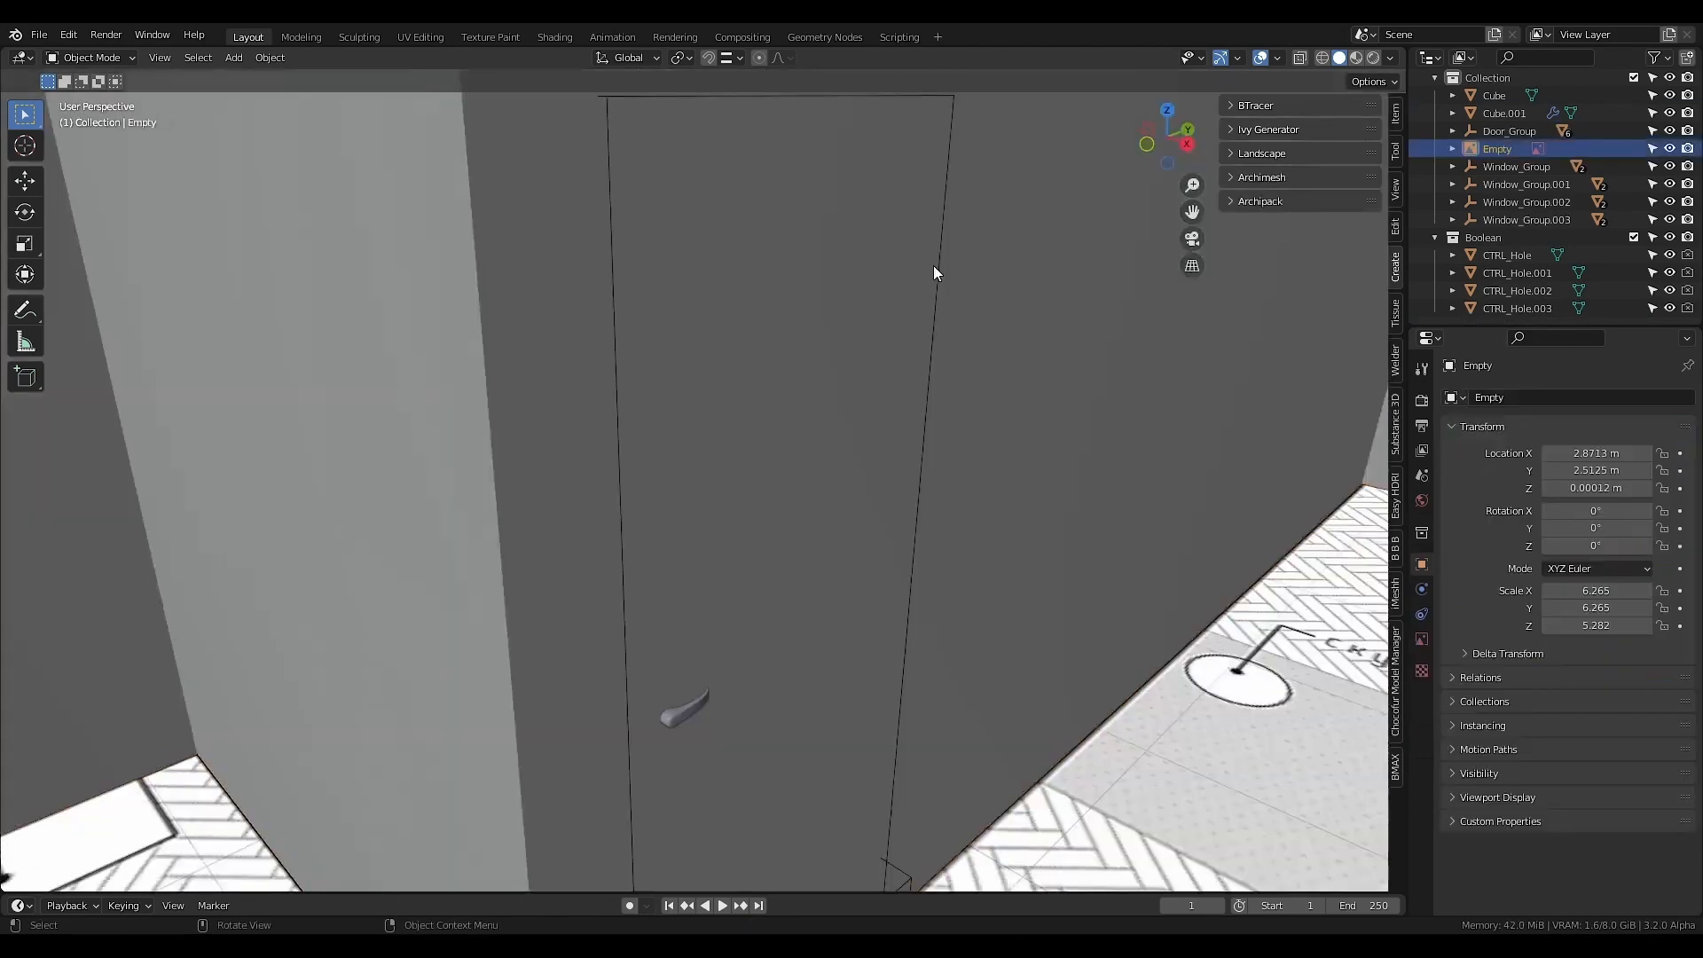
# - Select the resized door's CTRL_Hole box and assign it to the Boolean collection
pyautogui.click(939, 268)
pyautogui.press('m')
pyautogui.click(940, 267)
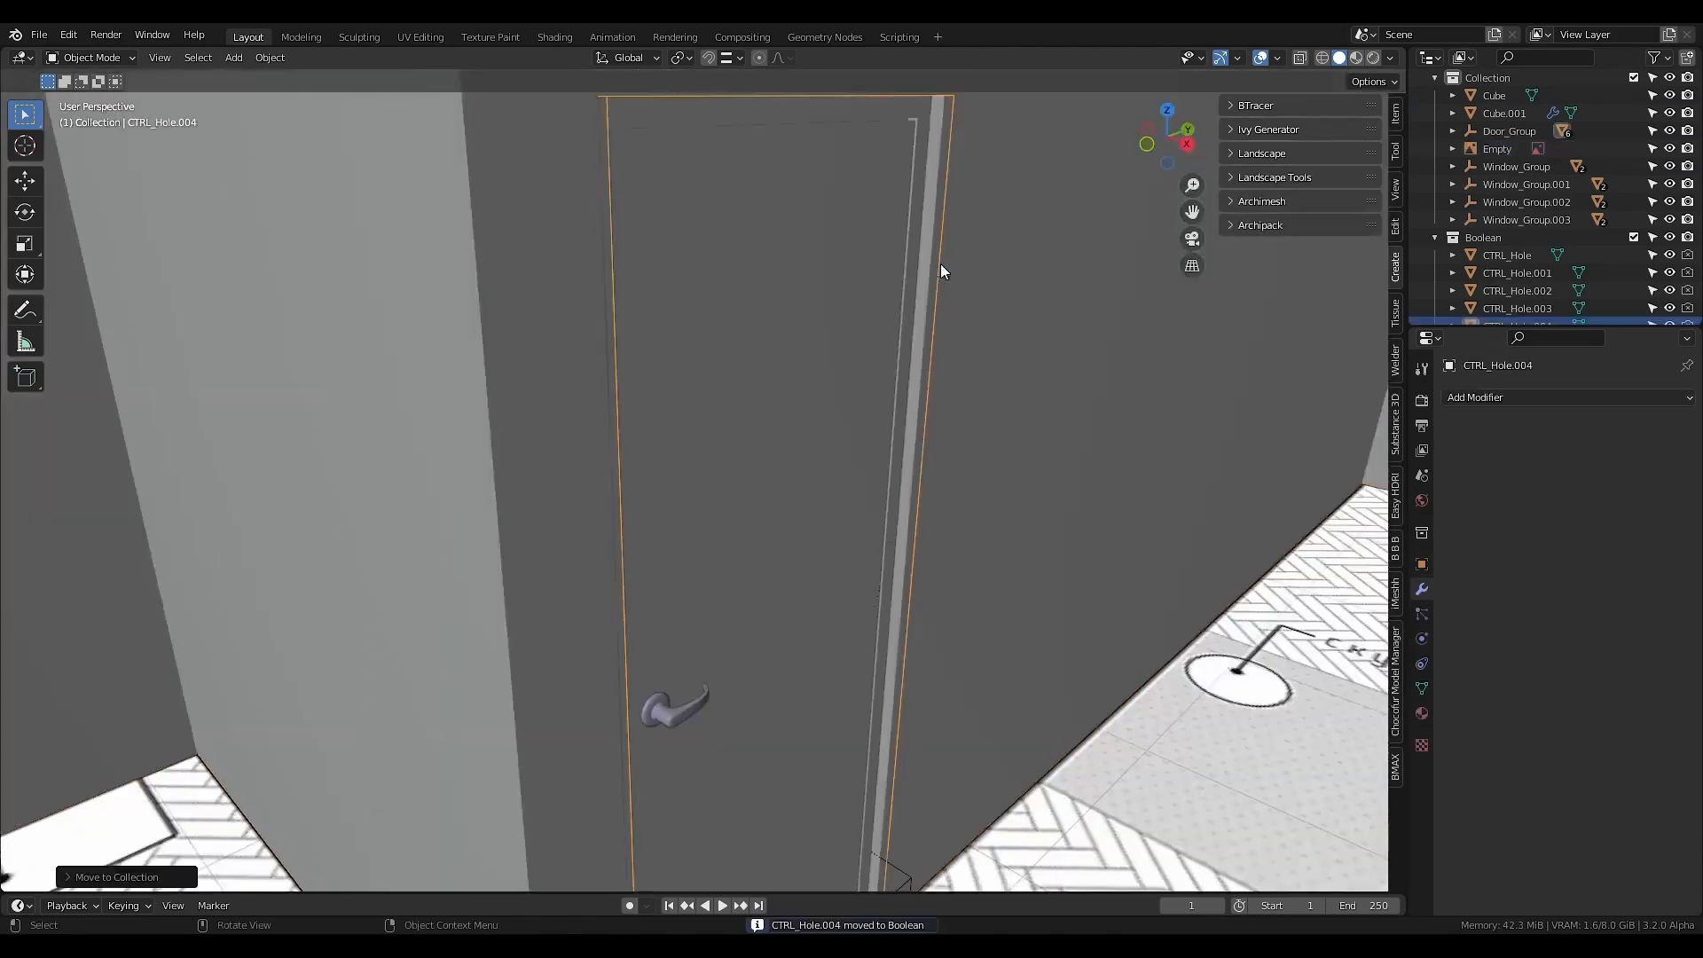
# - Select the door group's whole hierarchy for duplication into the other doorways
pyautogui.click(1506, 130)
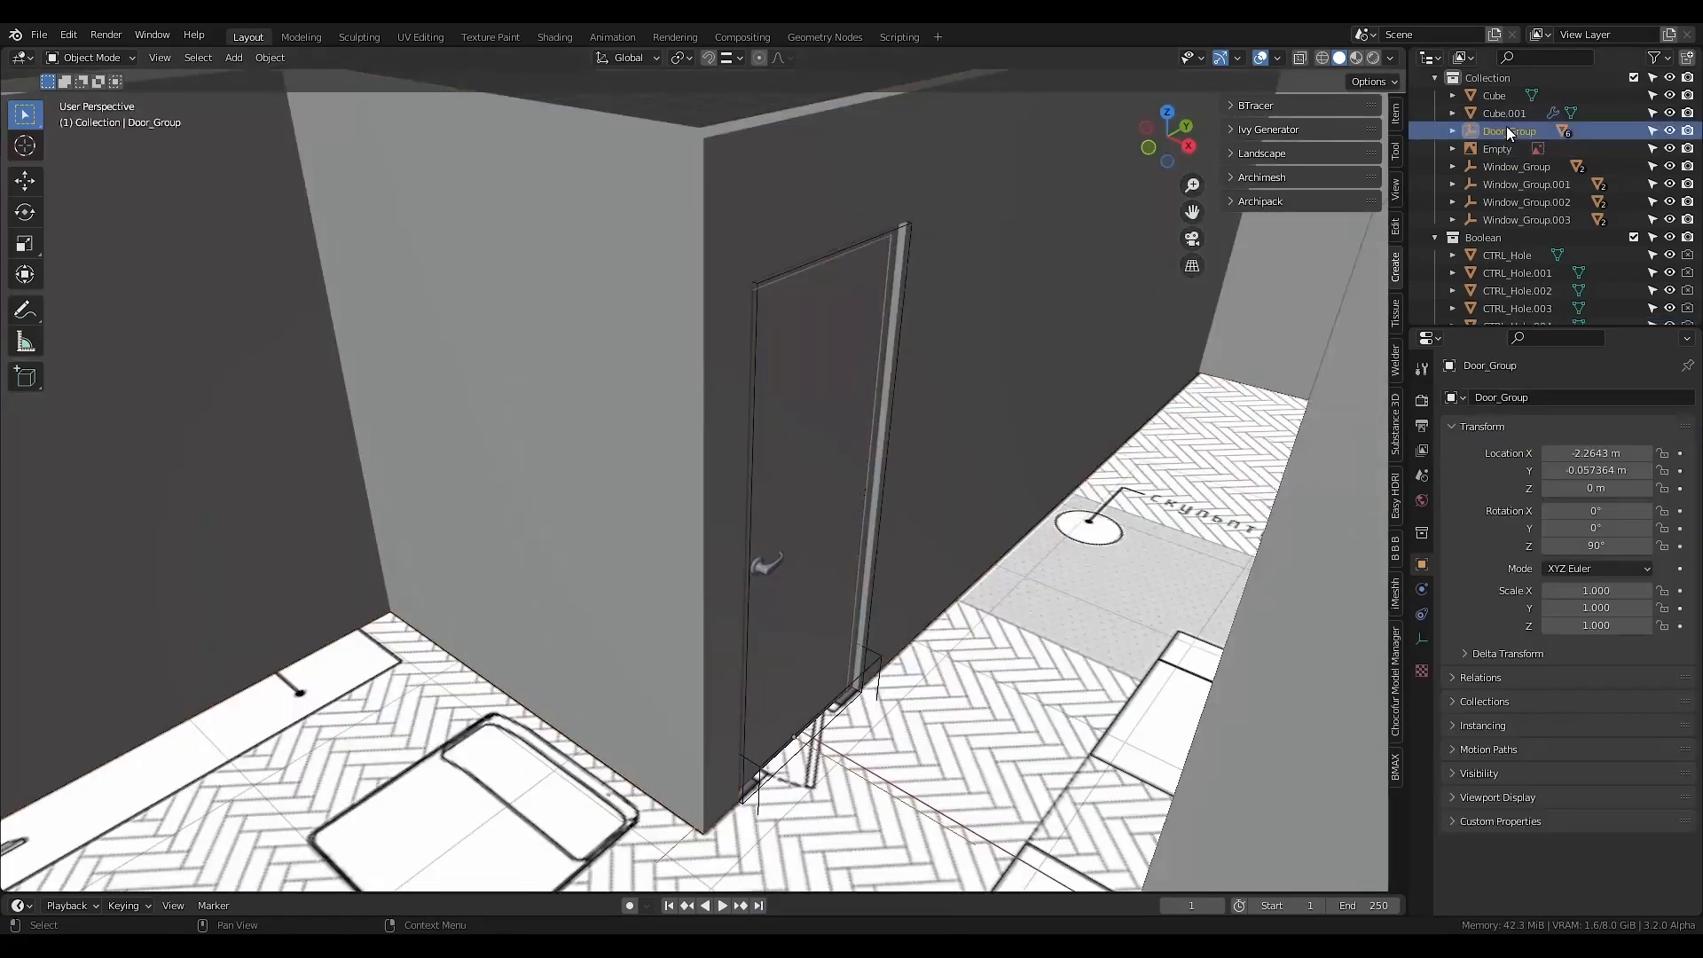
pyautogui.rightClick(1506, 126)
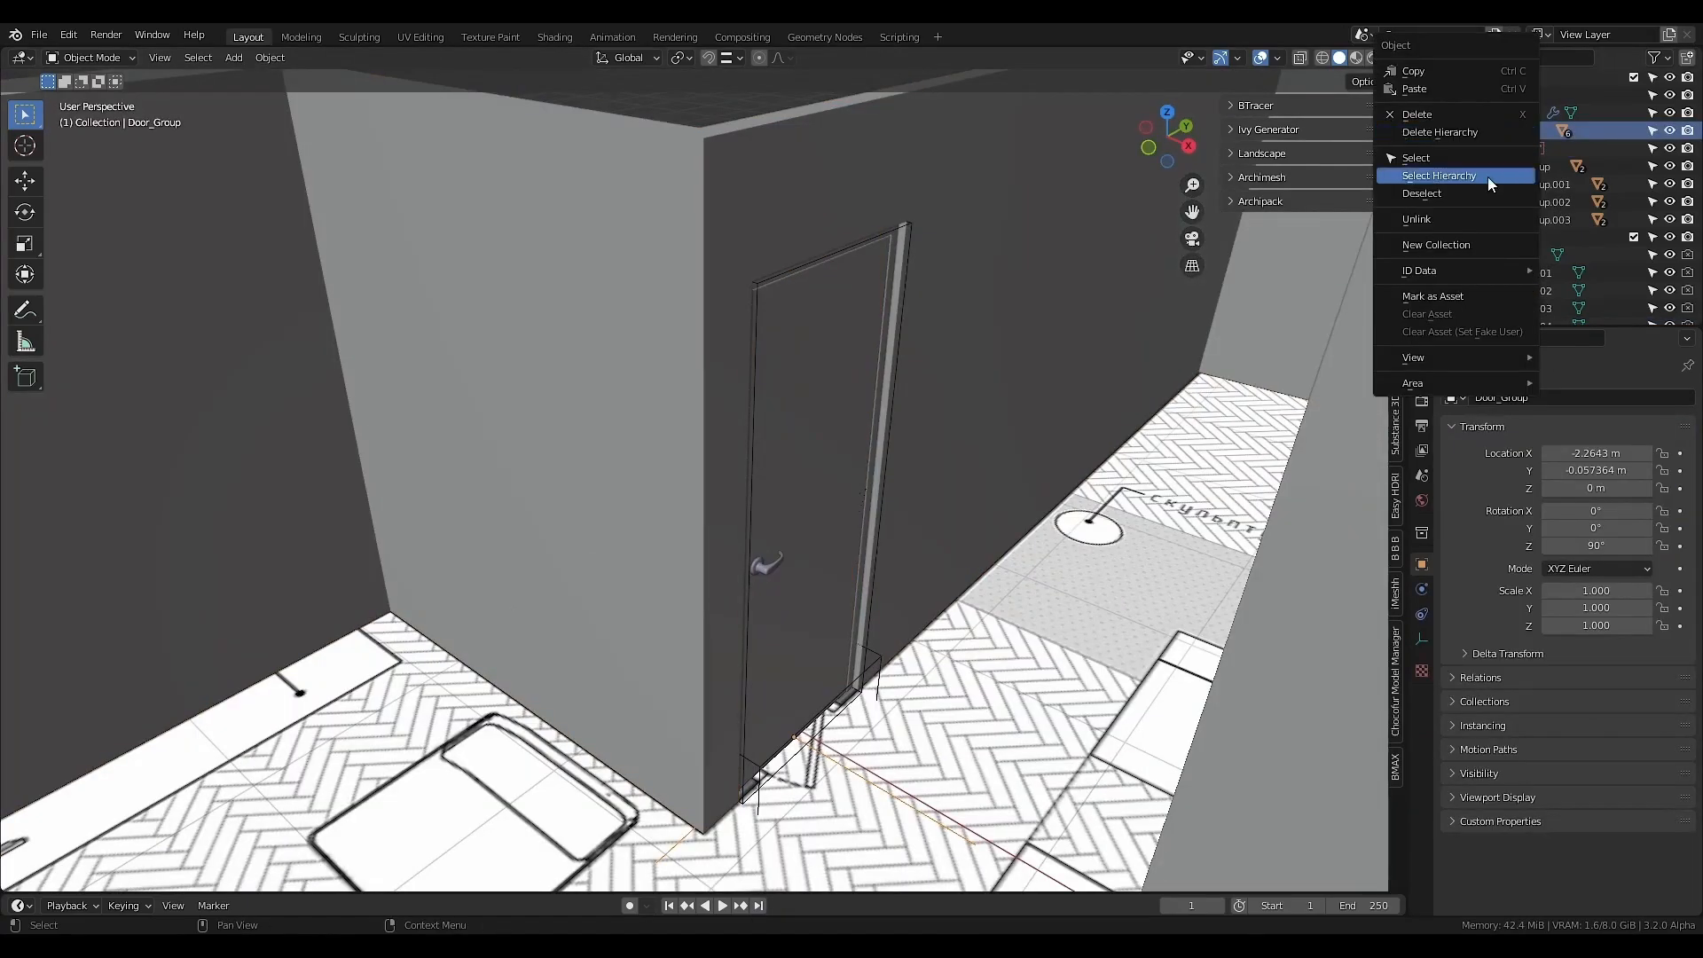
pyautogui.click(1473, 177)
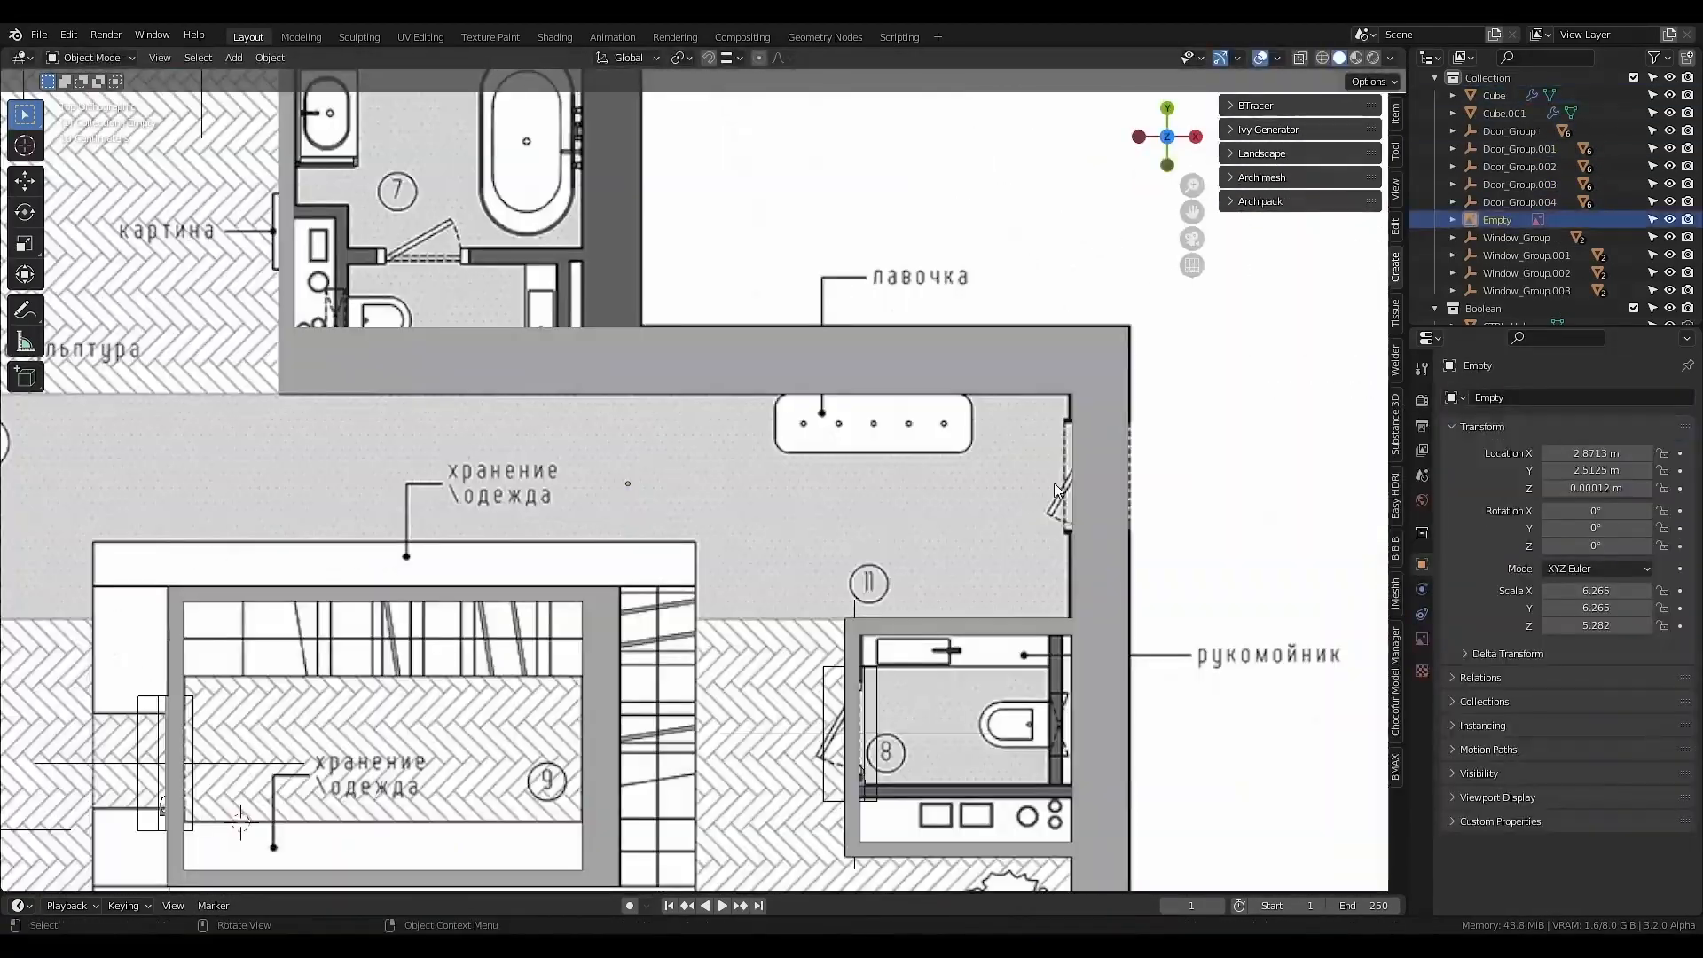
# - Add an Archimesh panel window, set its H Count to 1, and place it at the entrance opening near the bench
pyautogui.hotkey('shift', 'a')
pyautogui.moveTo(914, 495)
pyautogui.moveTo(1109, 175)
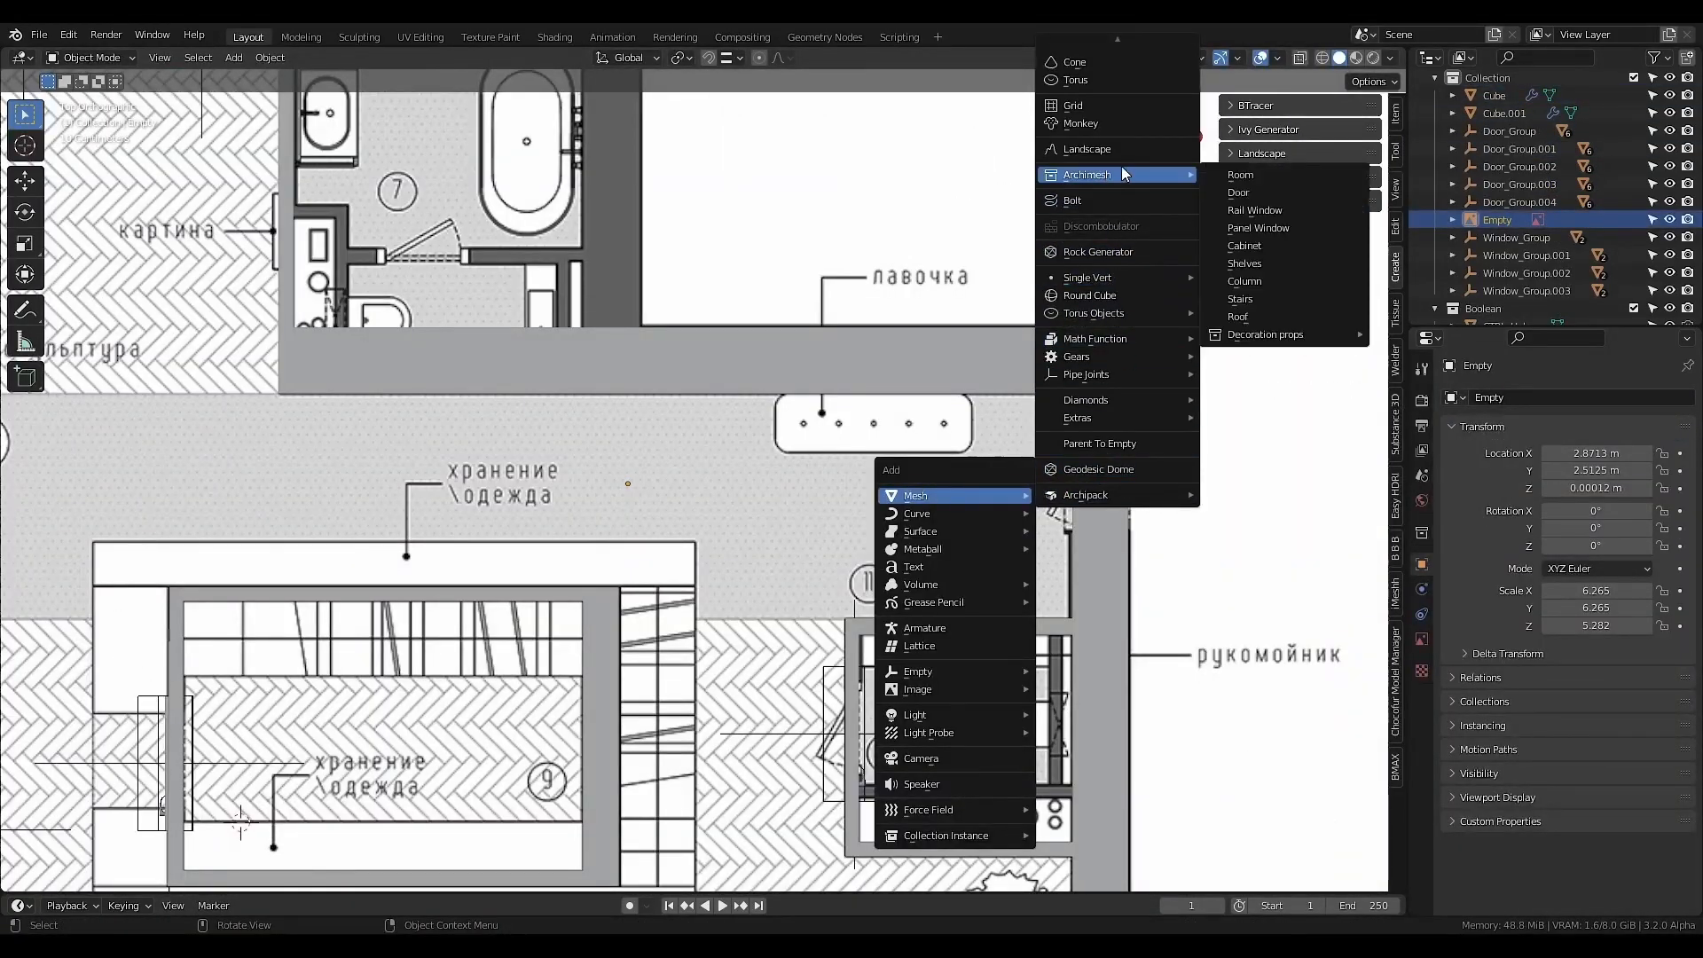
pyautogui.click(1247, 229)
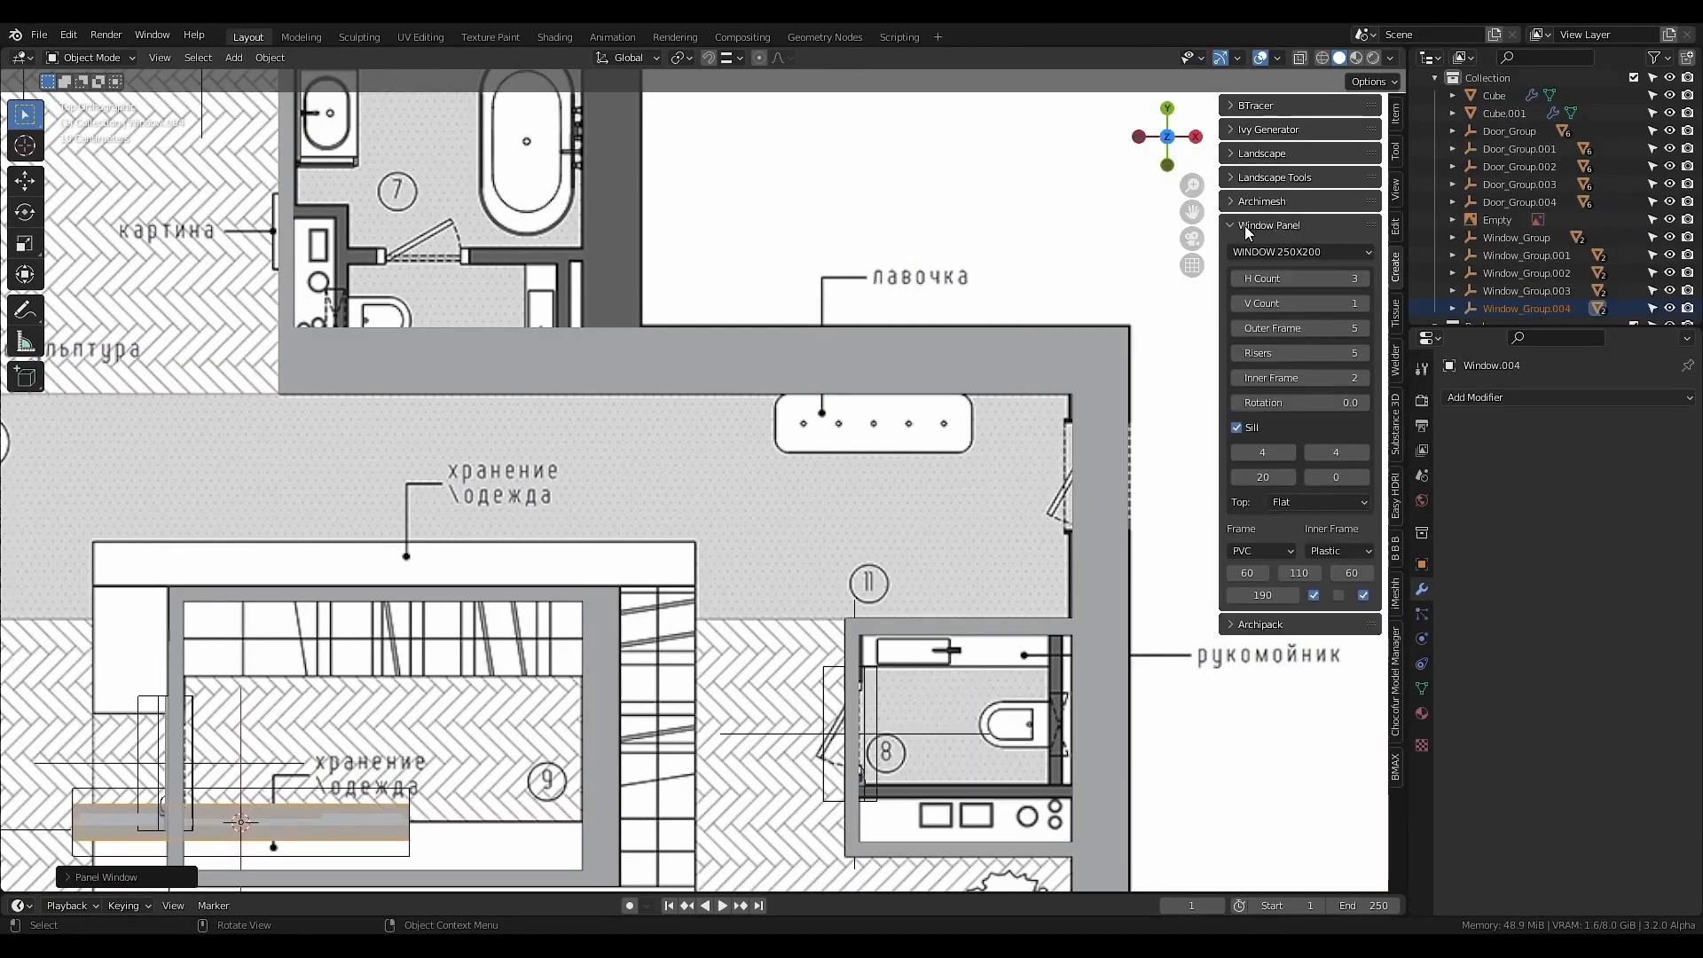
pyautogui.scroll(-3, 1127, 656)
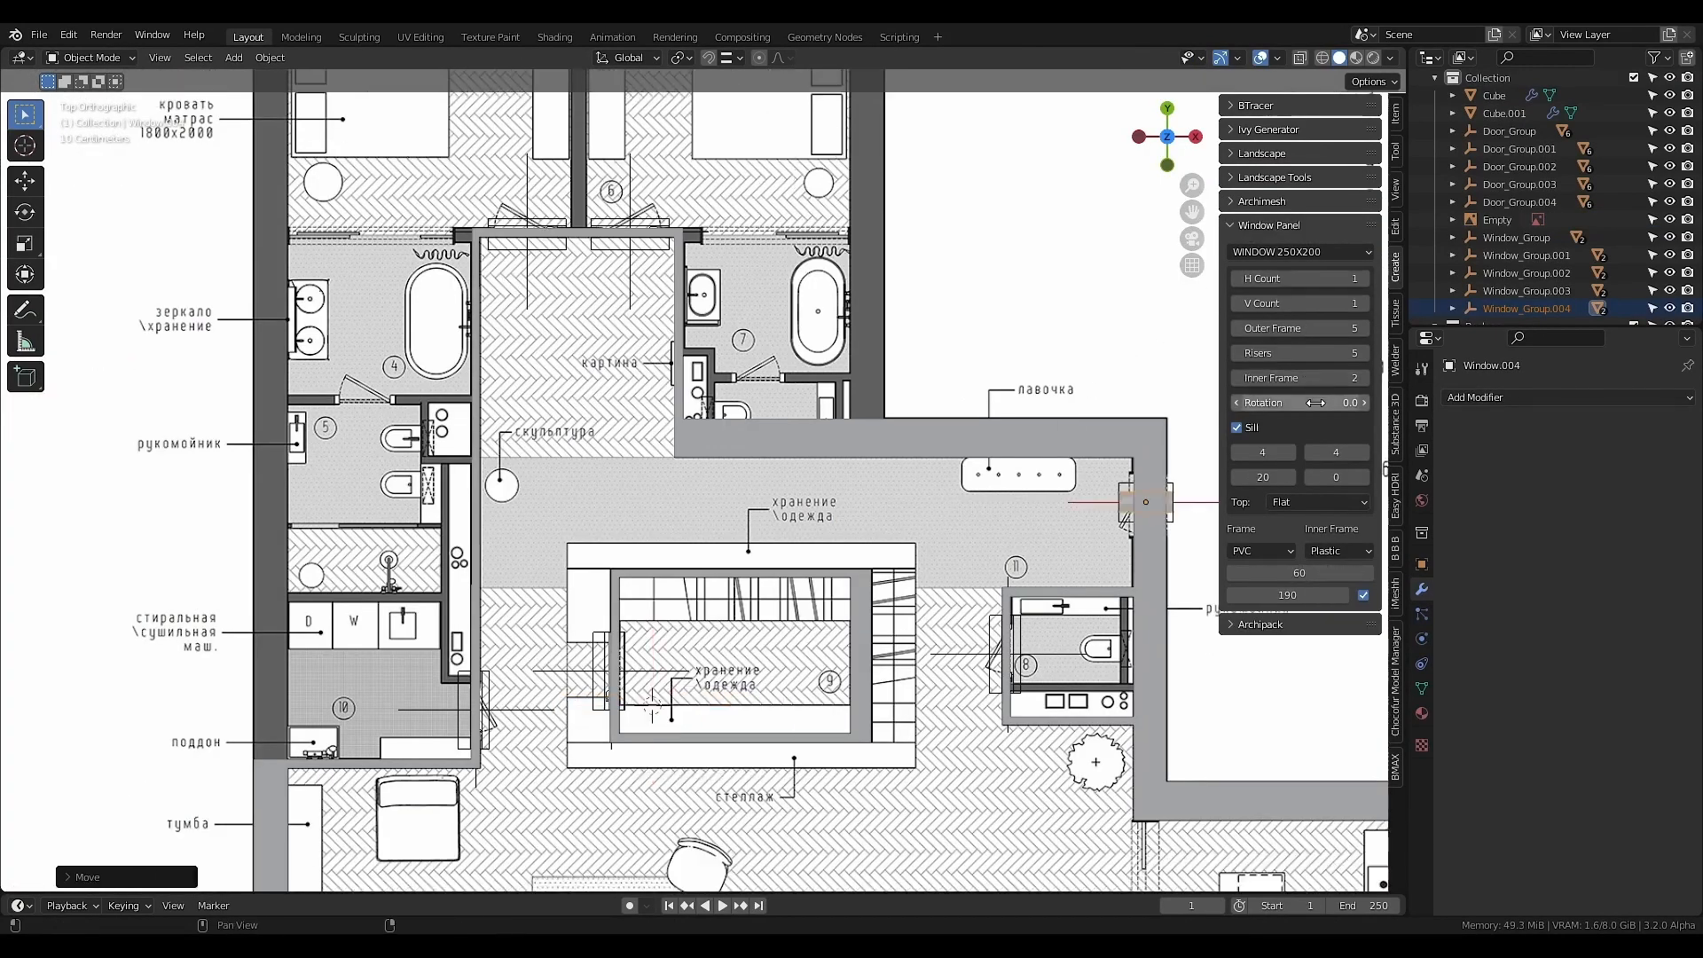
# - Set the entrance window's rotation to 90 and shift its group along Y and X toward the hallway side of the wall
pyautogui.click(1318, 405)
pyautogui.write('90')
pyautogui.press('Return')
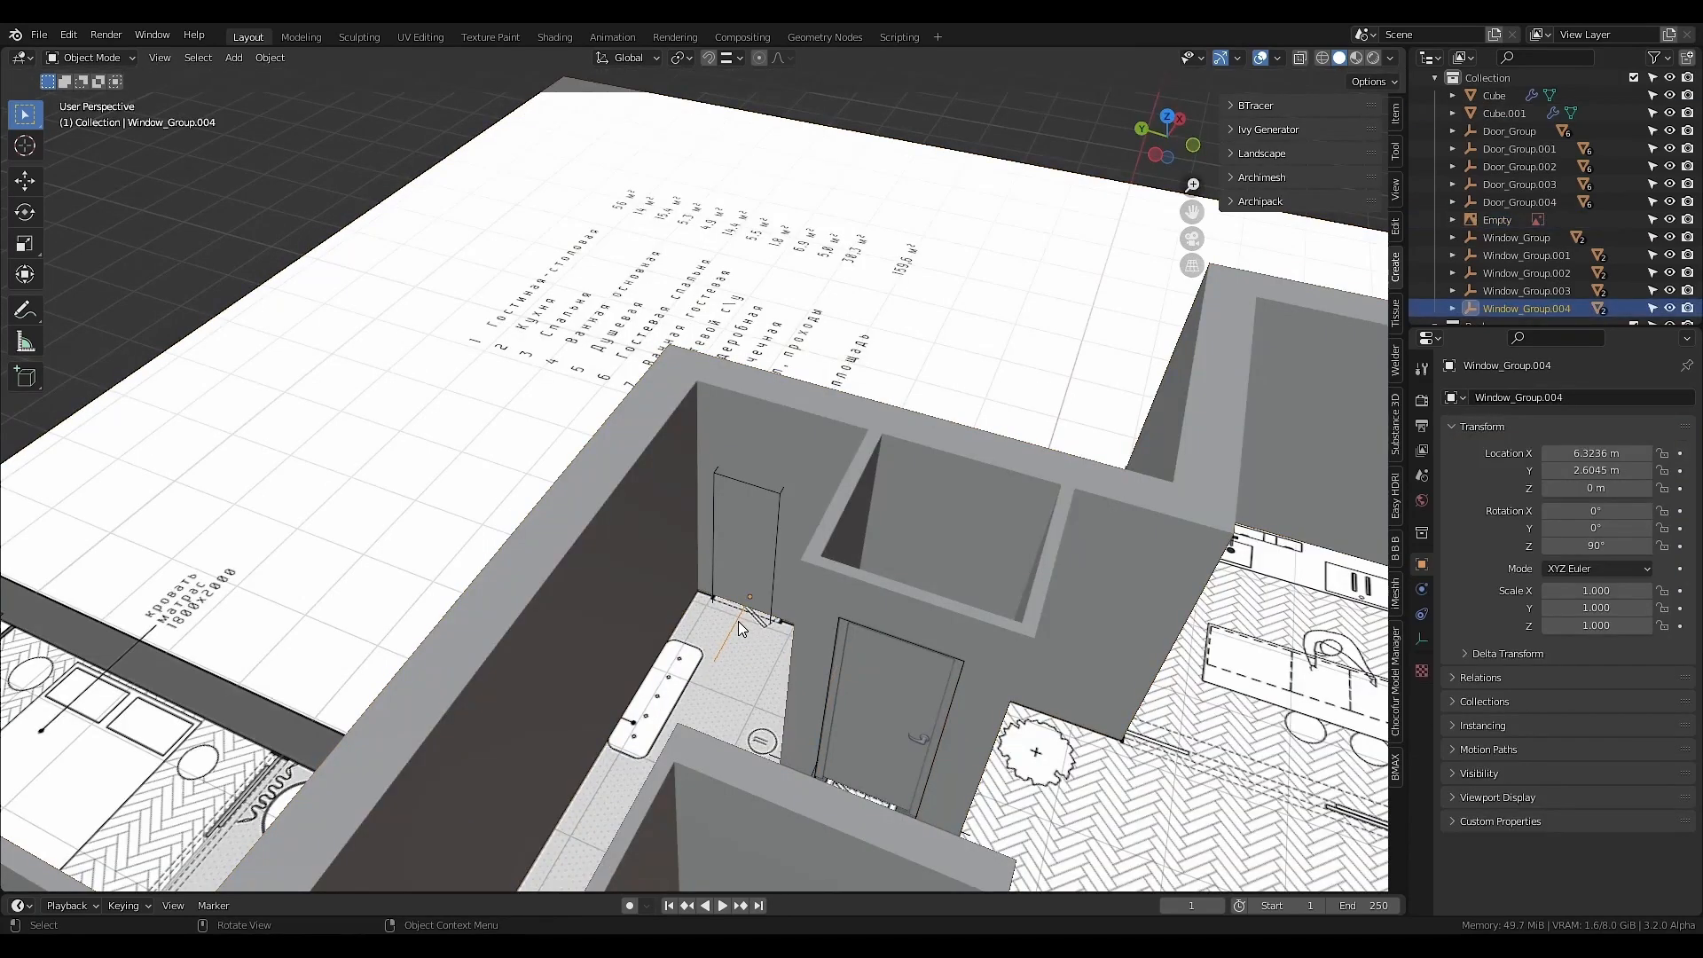
pyautogui.press('g')
pyautogui.press('x')
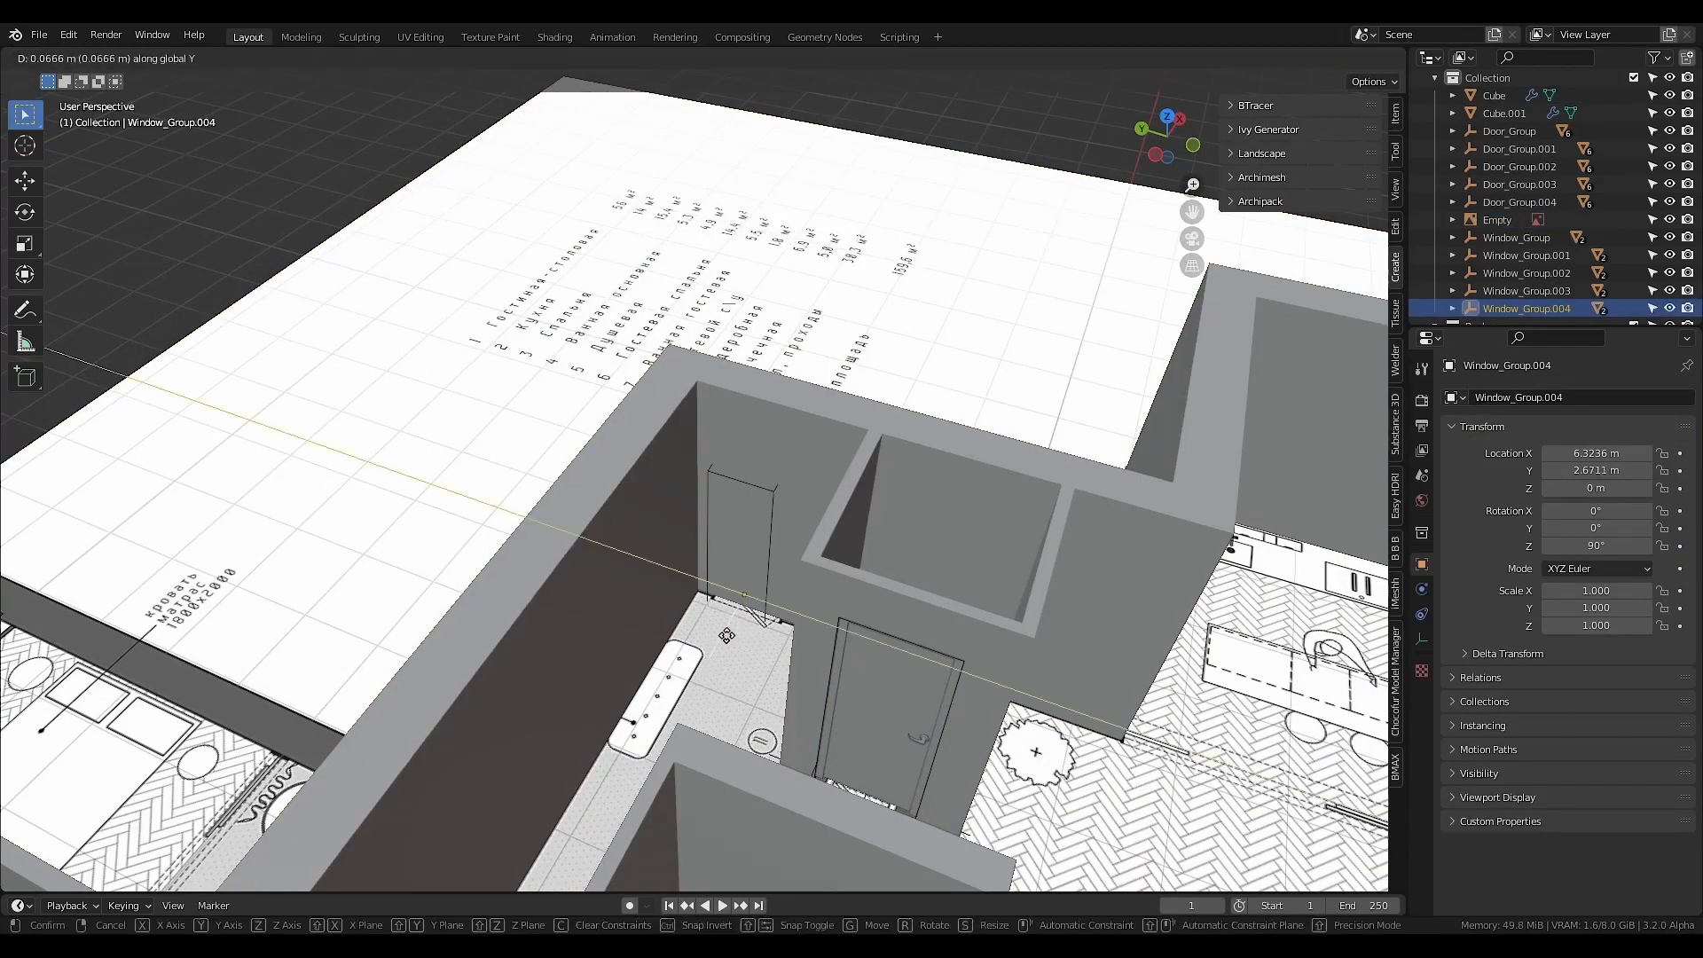
pyautogui.click(719, 660)
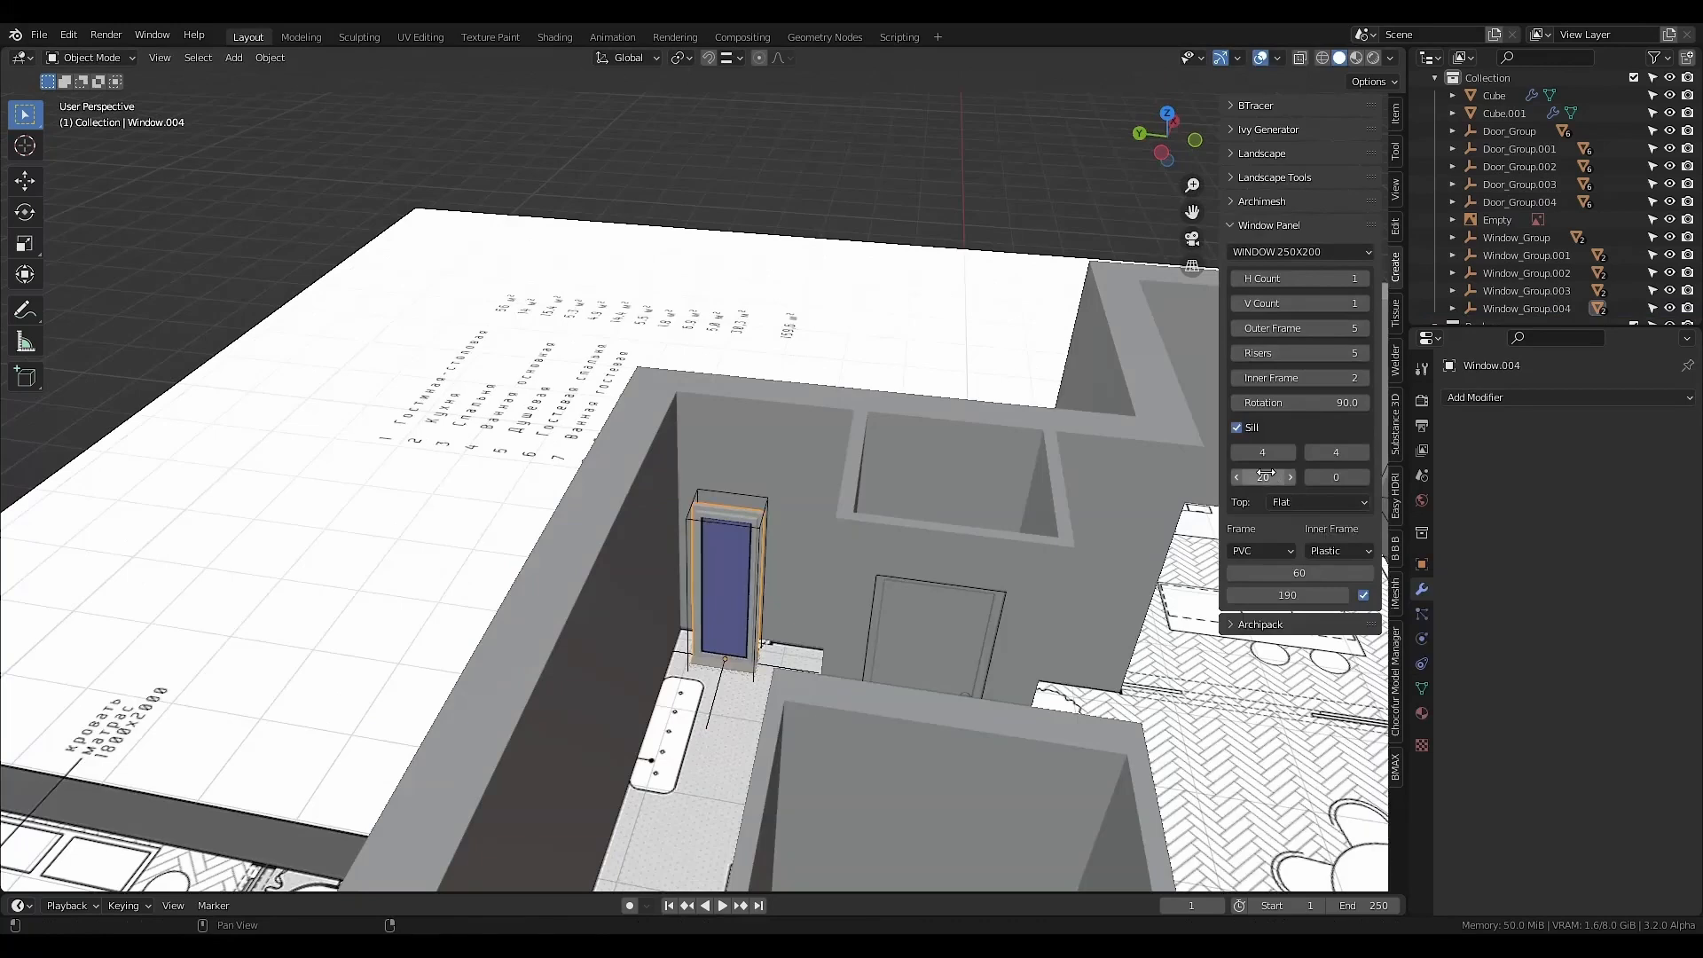
# - Turn off the entrance window's sill, set its top to Arch, and set its height to 250
pyautogui.click(1238, 429)
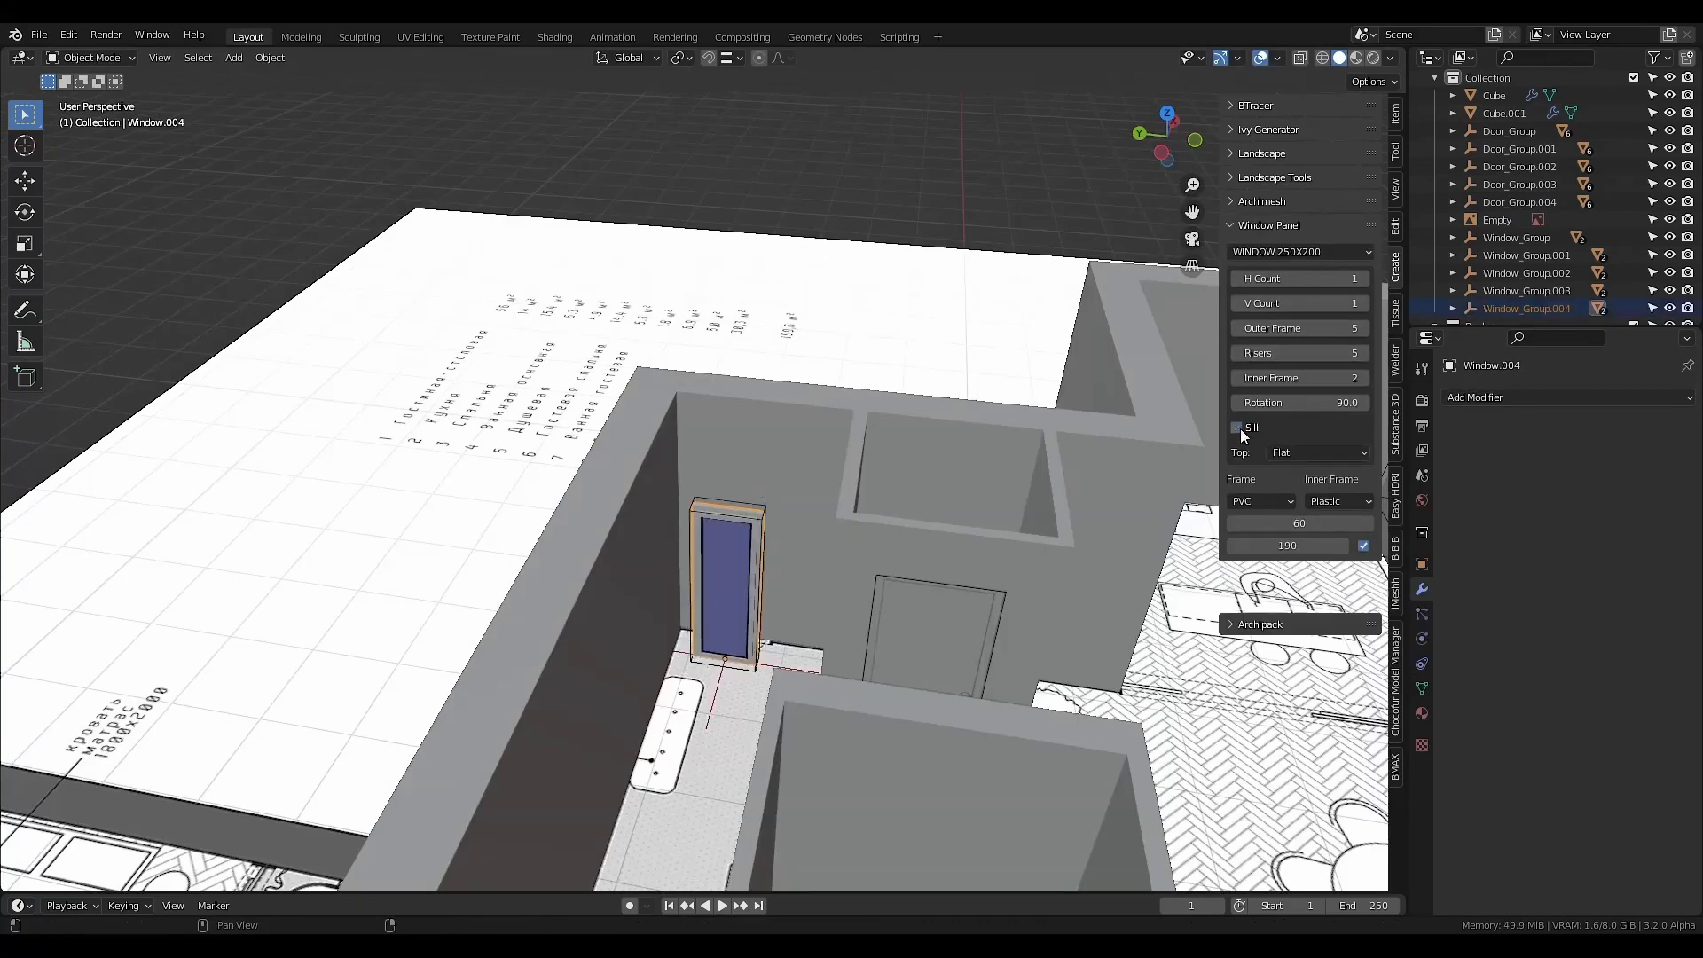
pyautogui.click(1286, 451)
pyautogui.click(1291, 493)
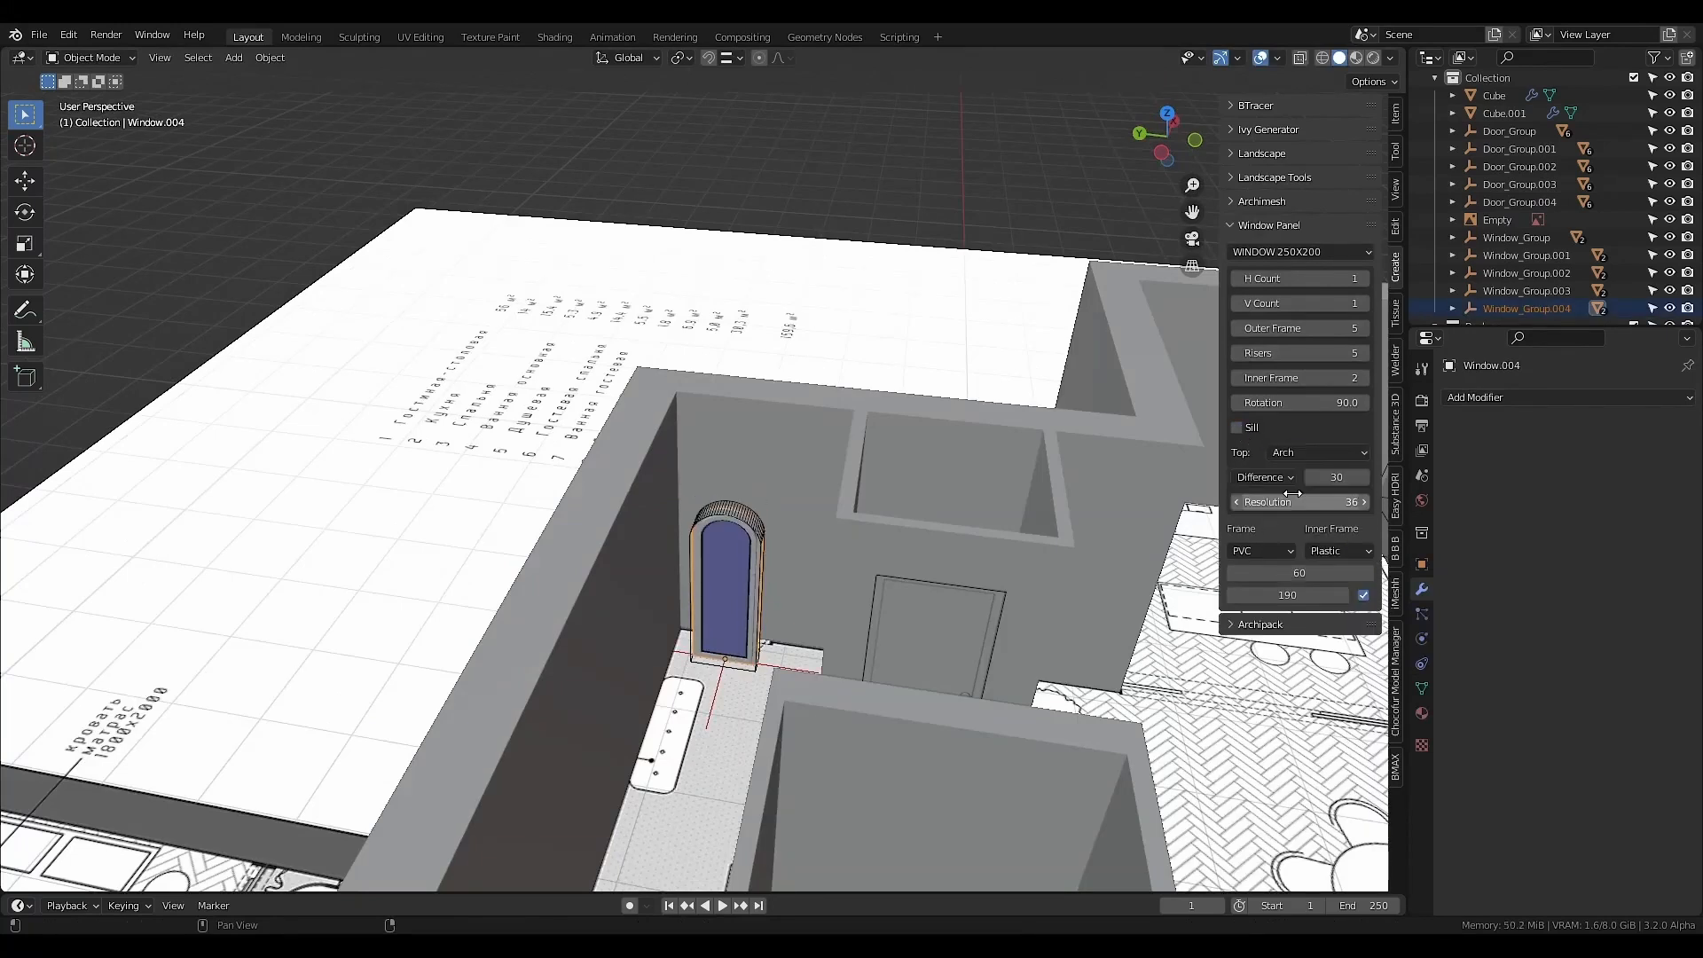
pyautogui.click(1271, 594)
pyautogui.write('250')
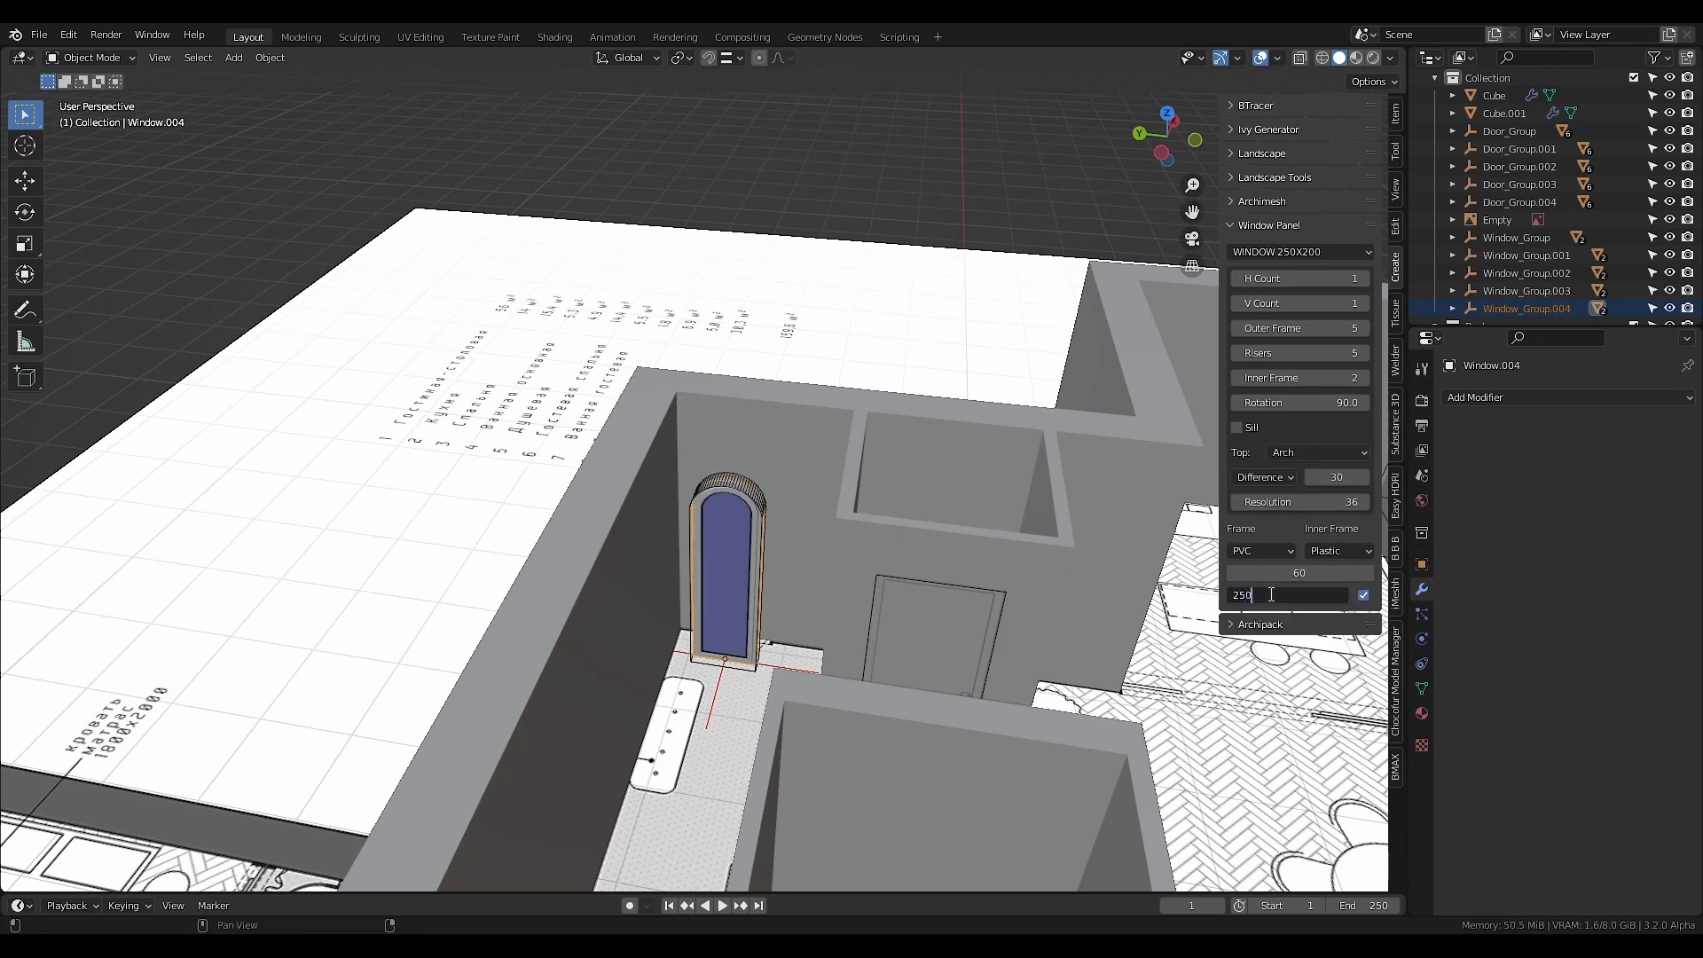
pyautogui.press('Return')
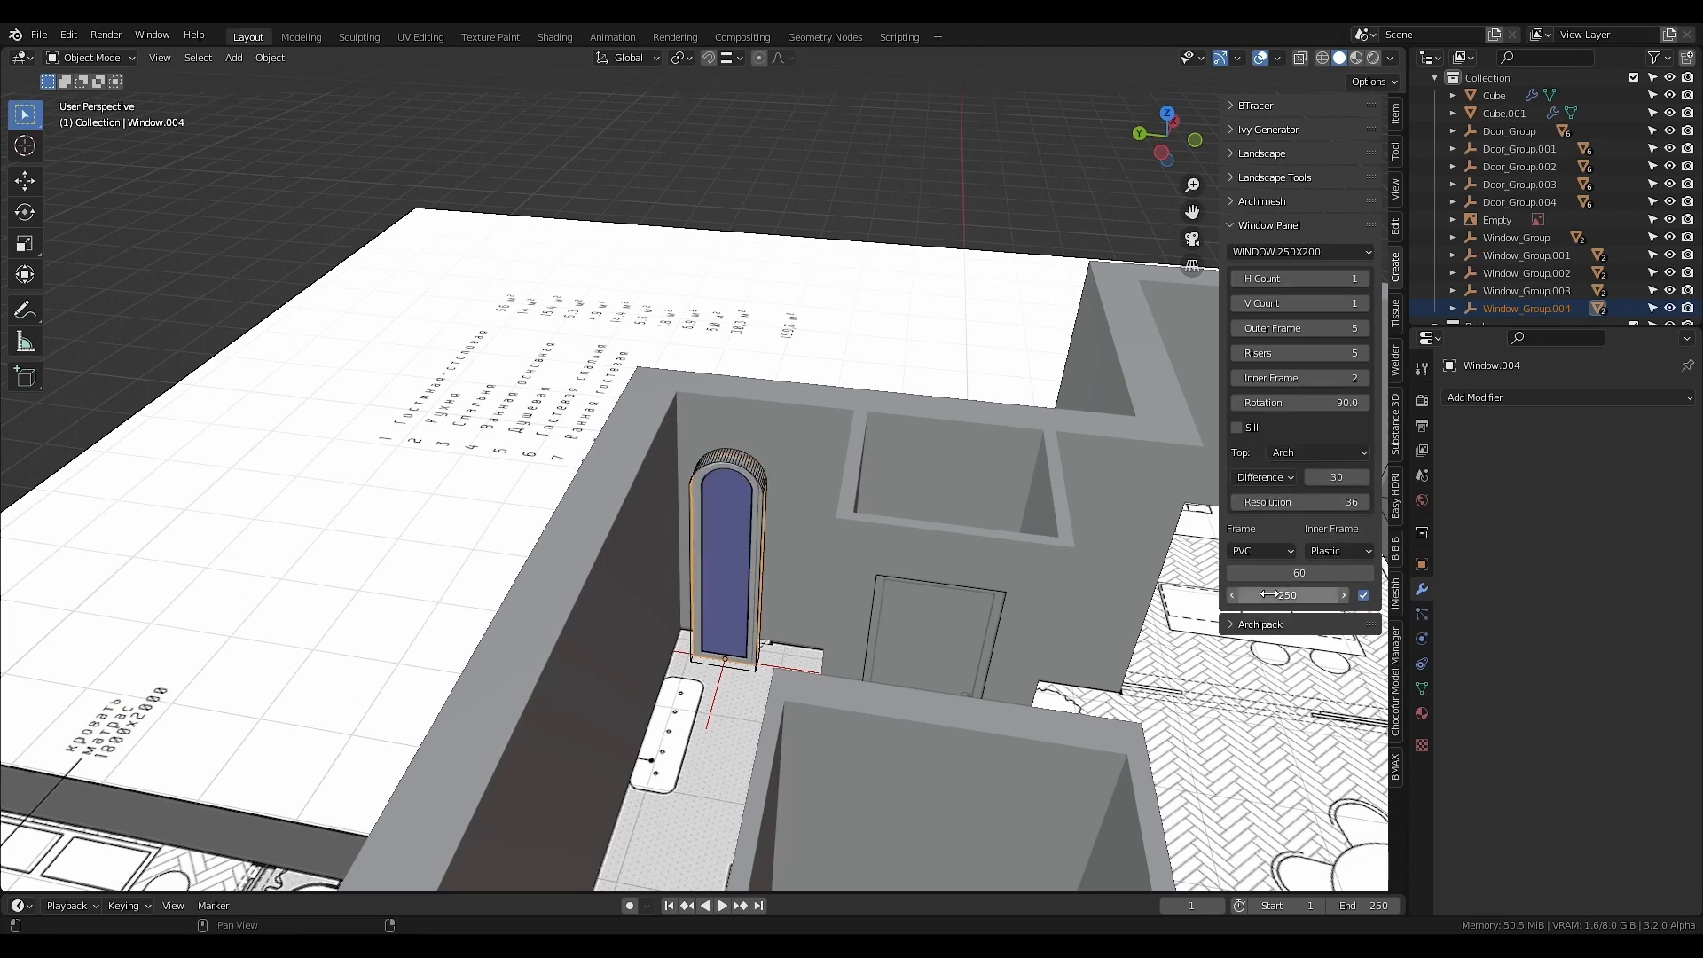
# - Scale the arched entrance window's hole box along X by about 2.4 and move it to the Boolean collection
pyautogui.click(743, 462)
pyautogui.press('s')
pyautogui.press('x')
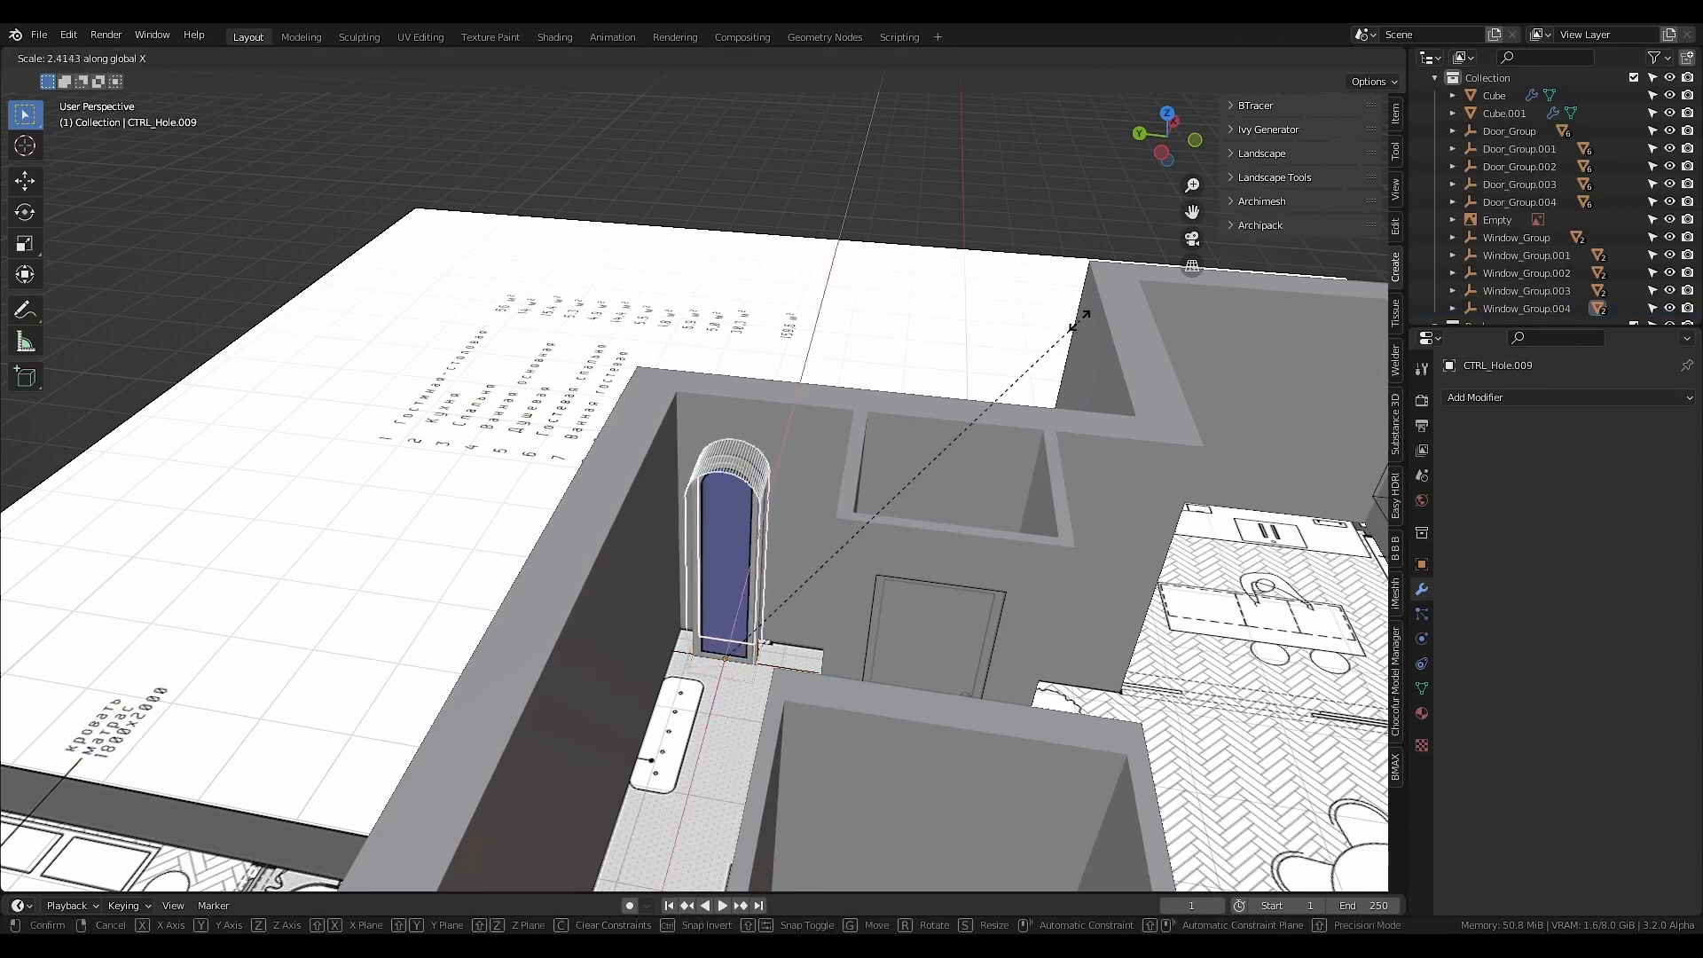
pyautogui.click(1082, 321)
pyautogui.press('m')
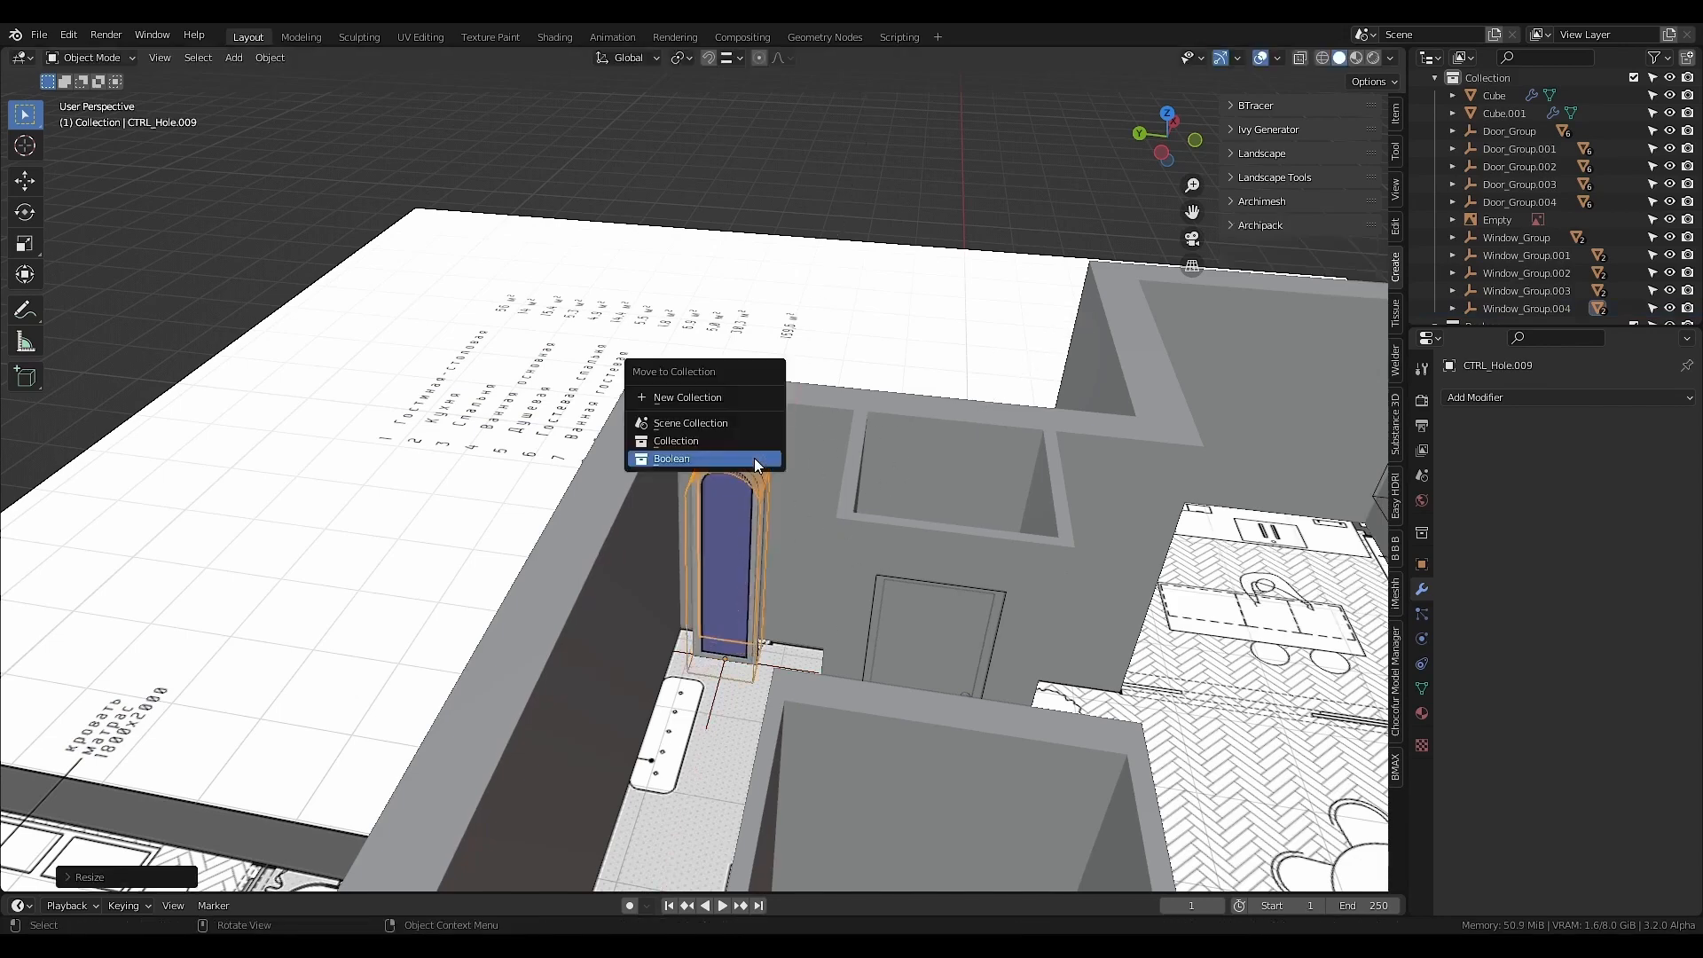
pyautogui.click(694, 458)
# - Move the arched entrance window group about 0.52 m along X into the end wall, and save the file
pyautogui.click(709, 703)
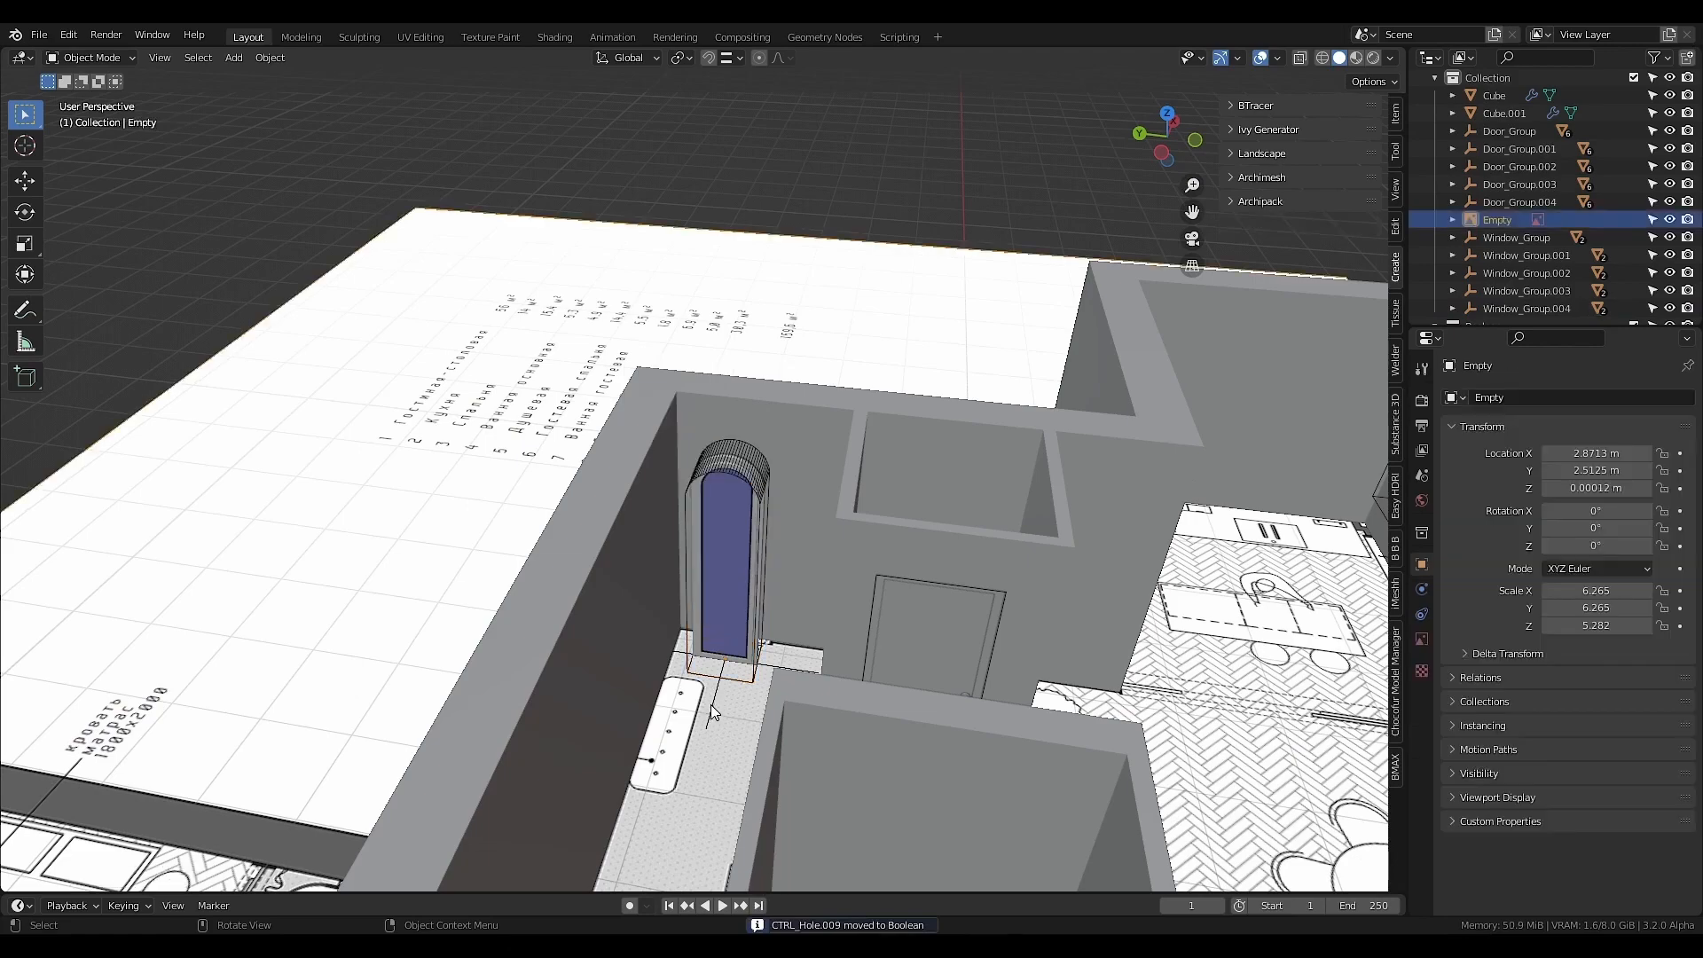
pyautogui.click(710, 705)
pyautogui.press('g')
pyautogui.press('x')
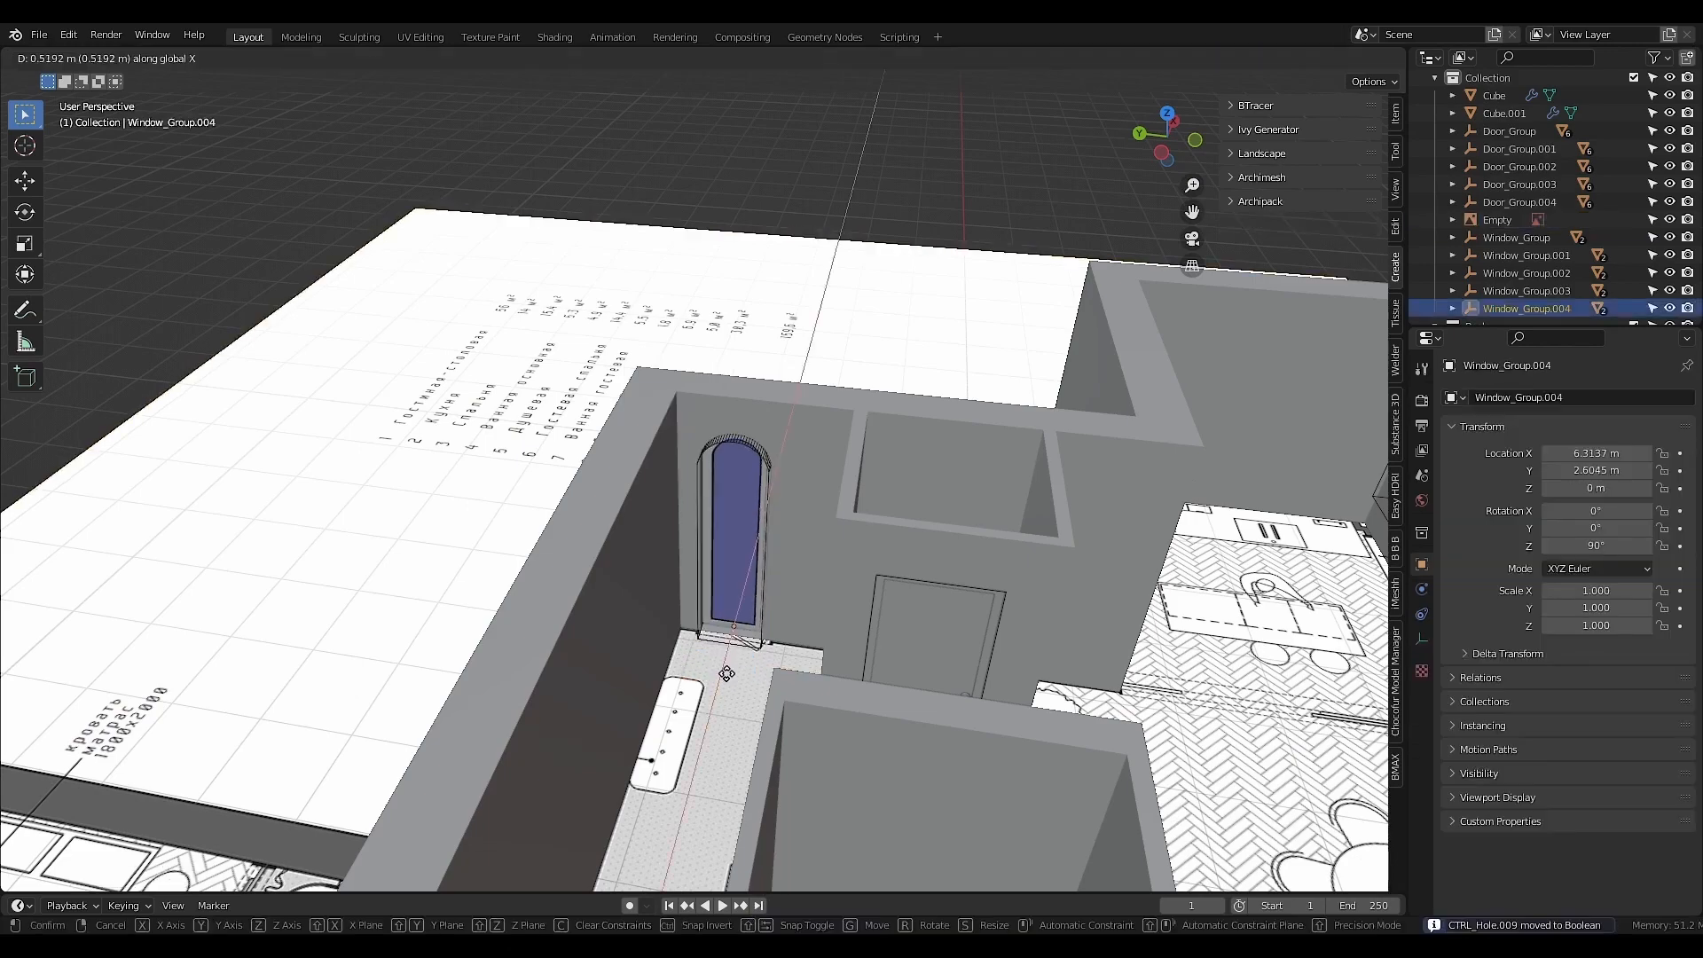
pyautogui.click(726, 674)
pyautogui.moveTo(726, 673); pyautogui.dragTo(712, 508, button='middle')
pyautogui.scroll(-6, 732, 610)
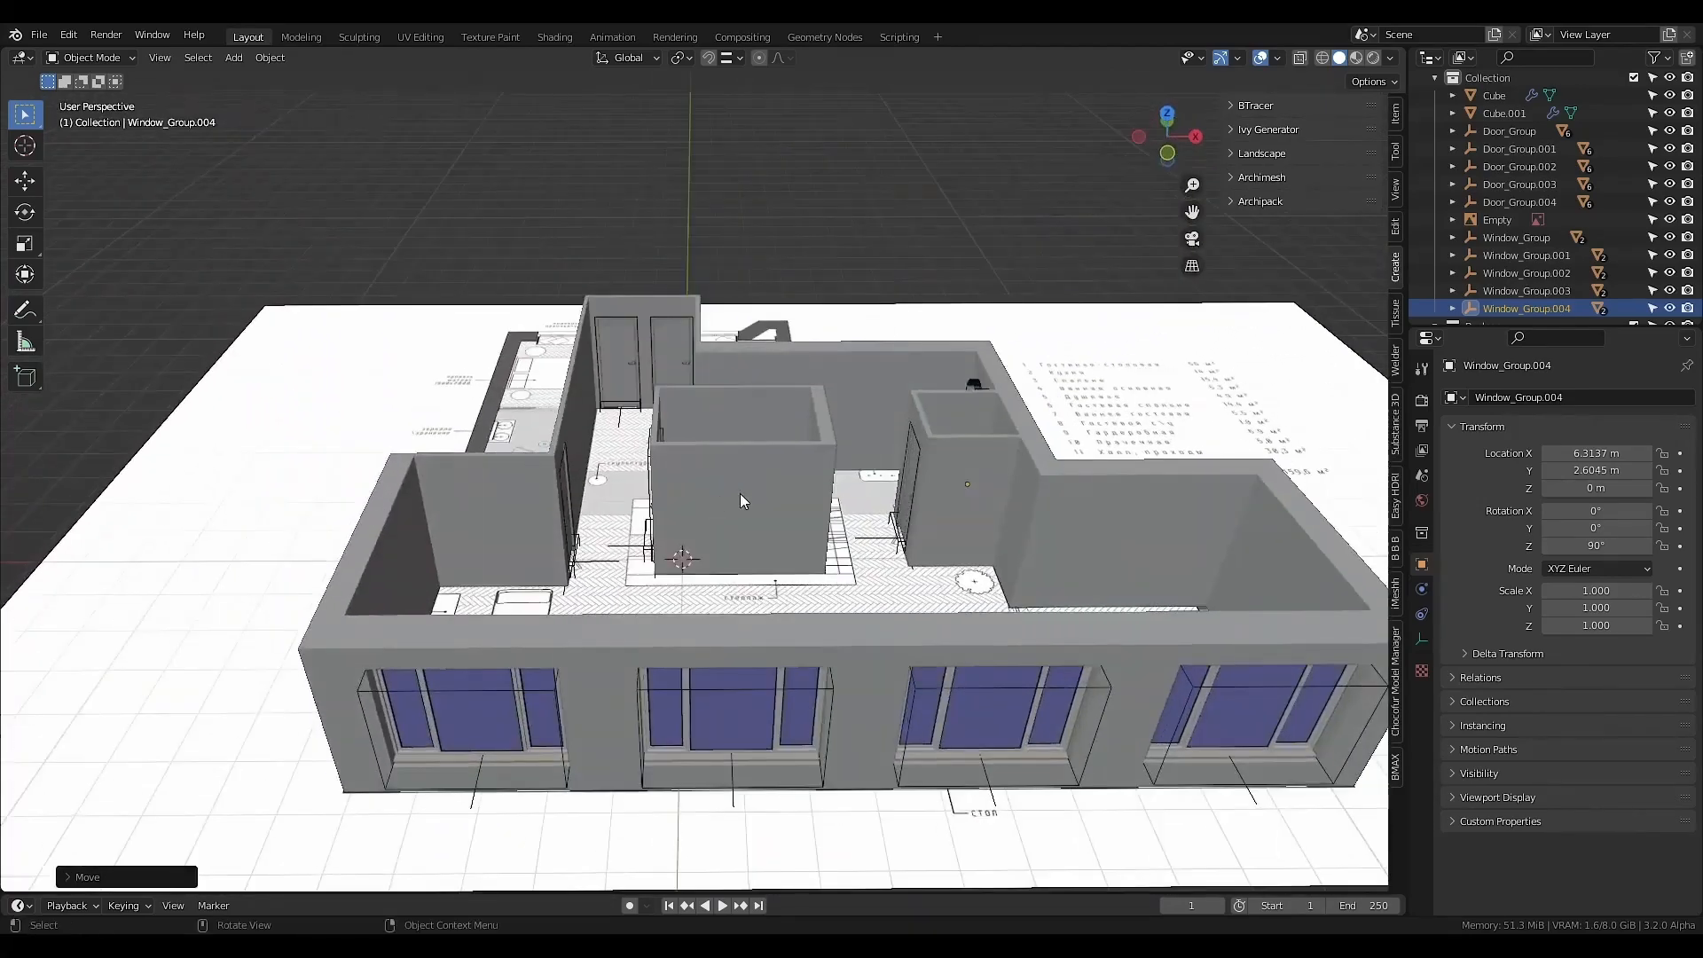
pyautogui.hotkey('ctrl', 's')
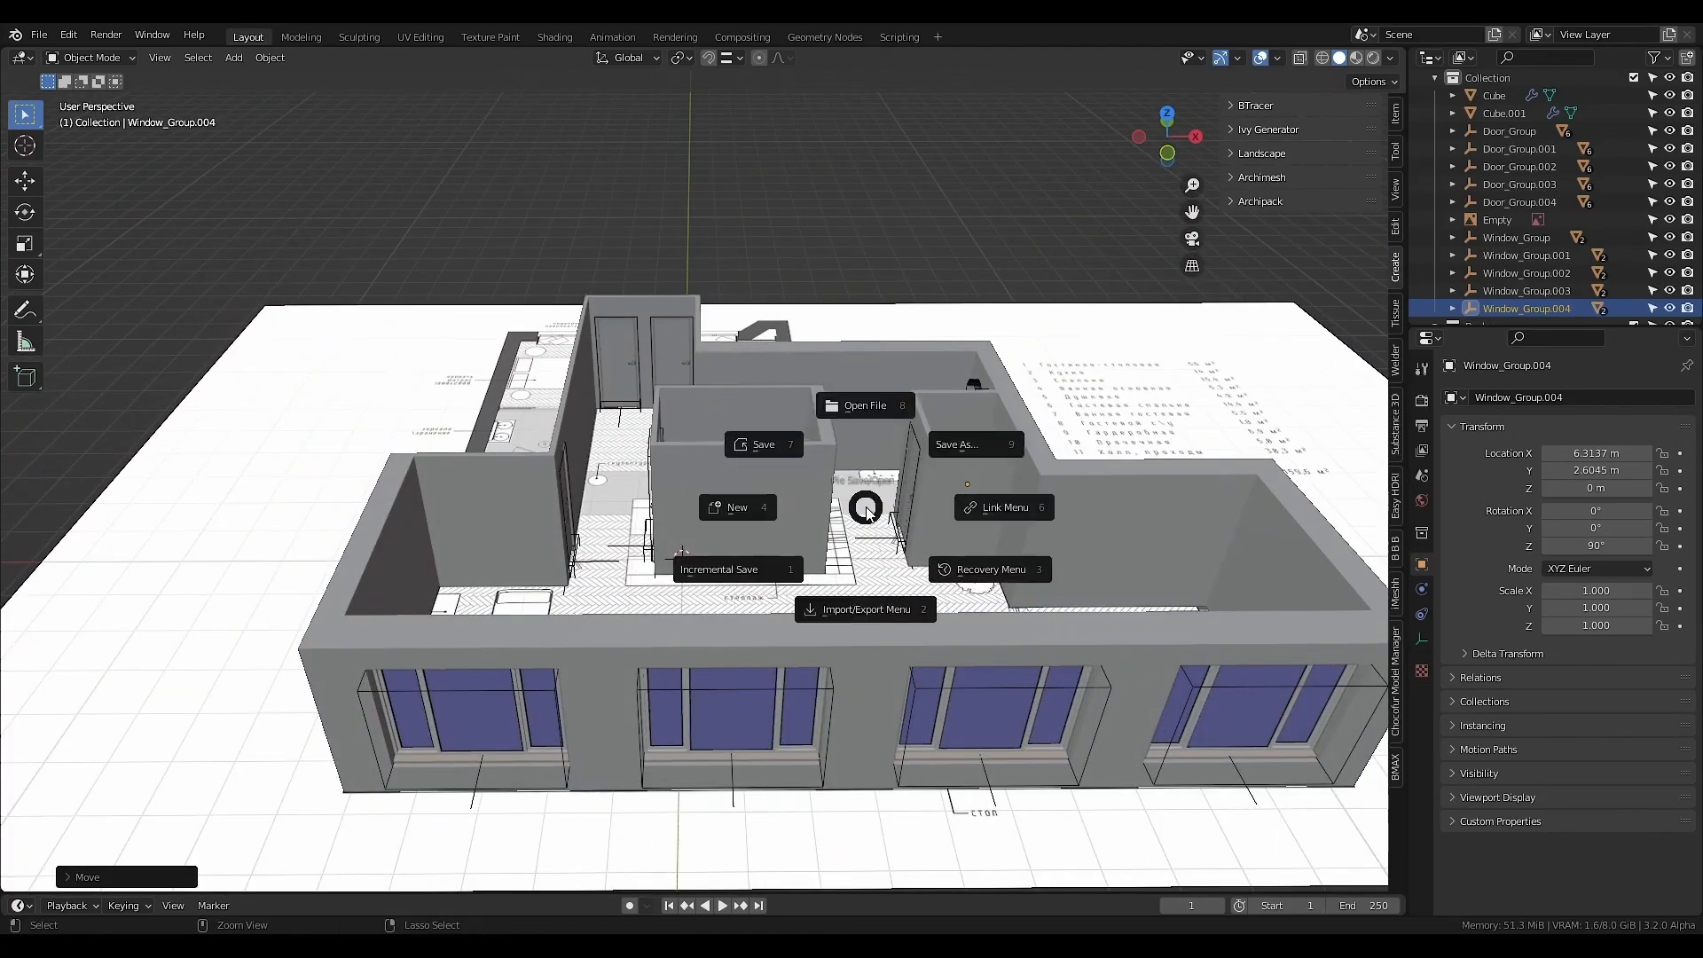
pyautogui.click(745, 447)
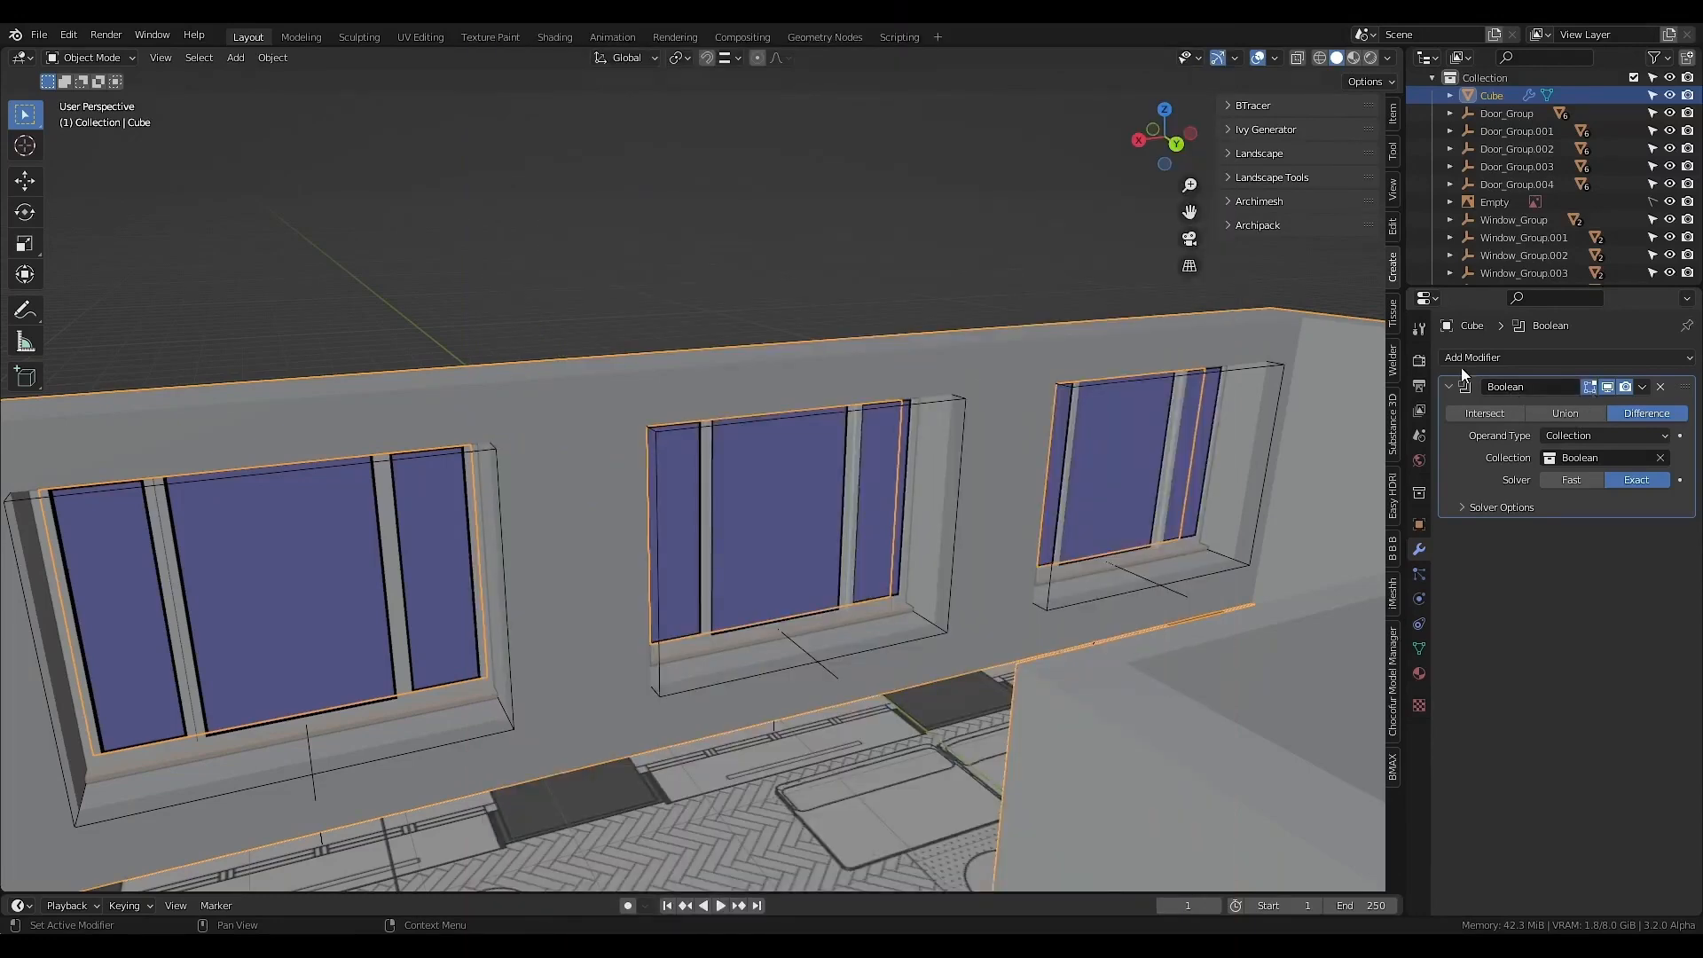
# - With snapping on, add a vertical loop cut in the window wall and a horizontal loop around the walls at 0.56 m height
pyautogui.click(708, 59)
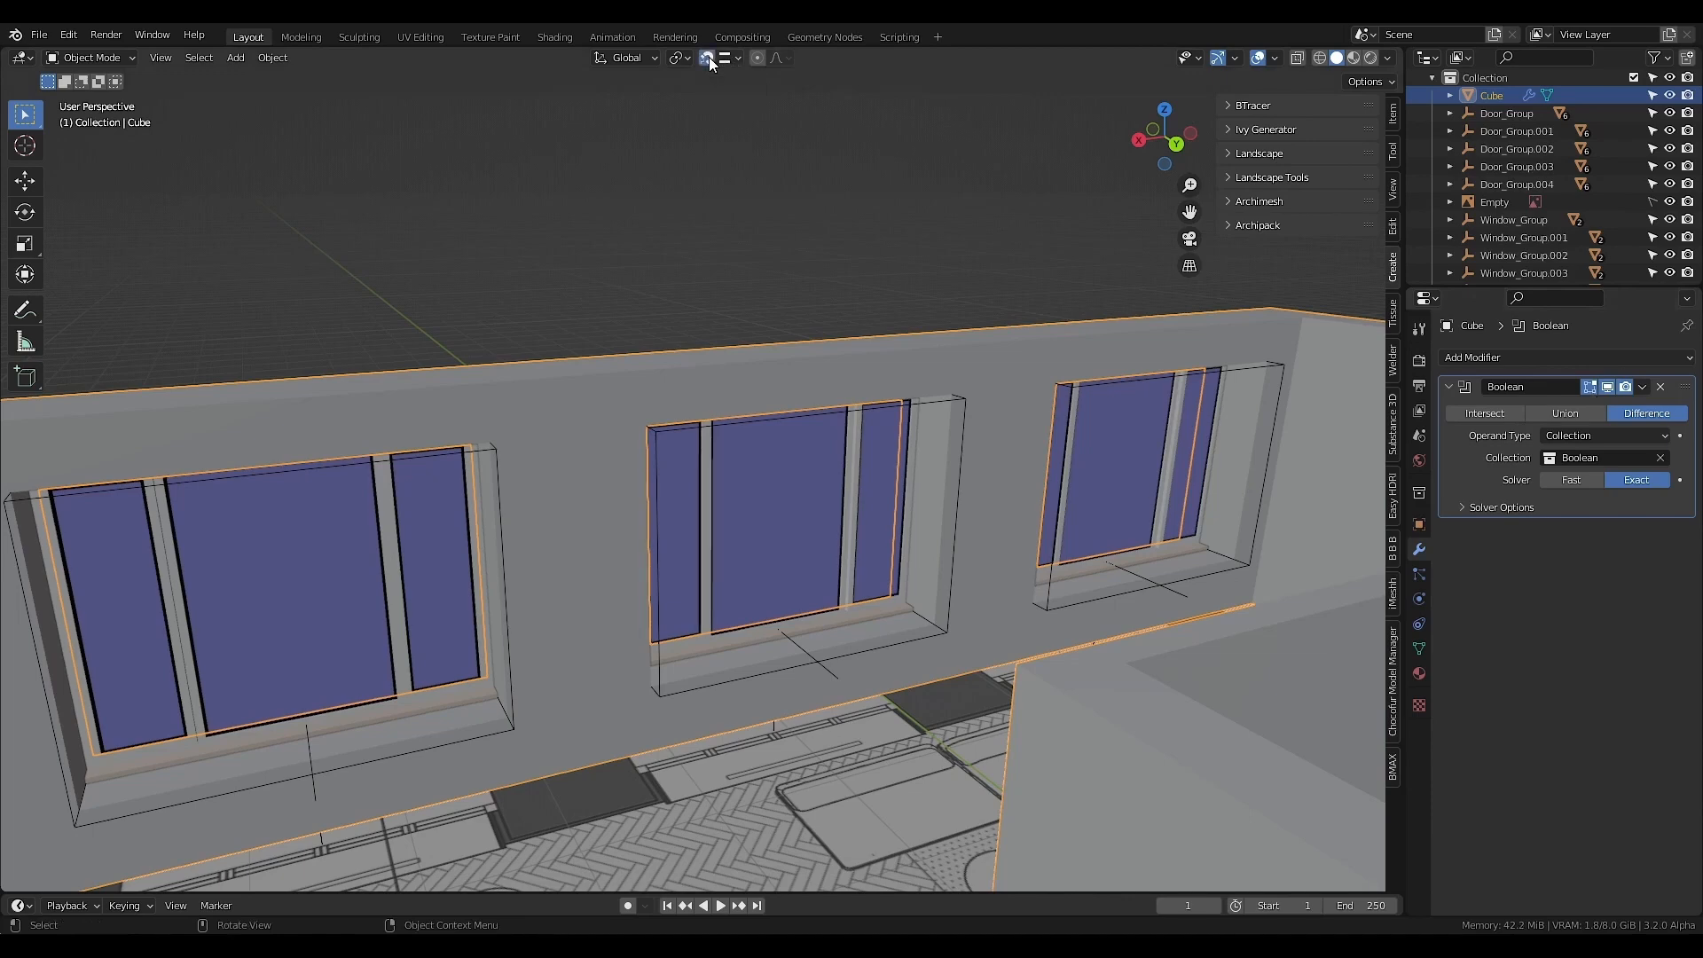
pyautogui.click(732, 58)
pyautogui.click(115, 61)
pyautogui.click(116, 103)
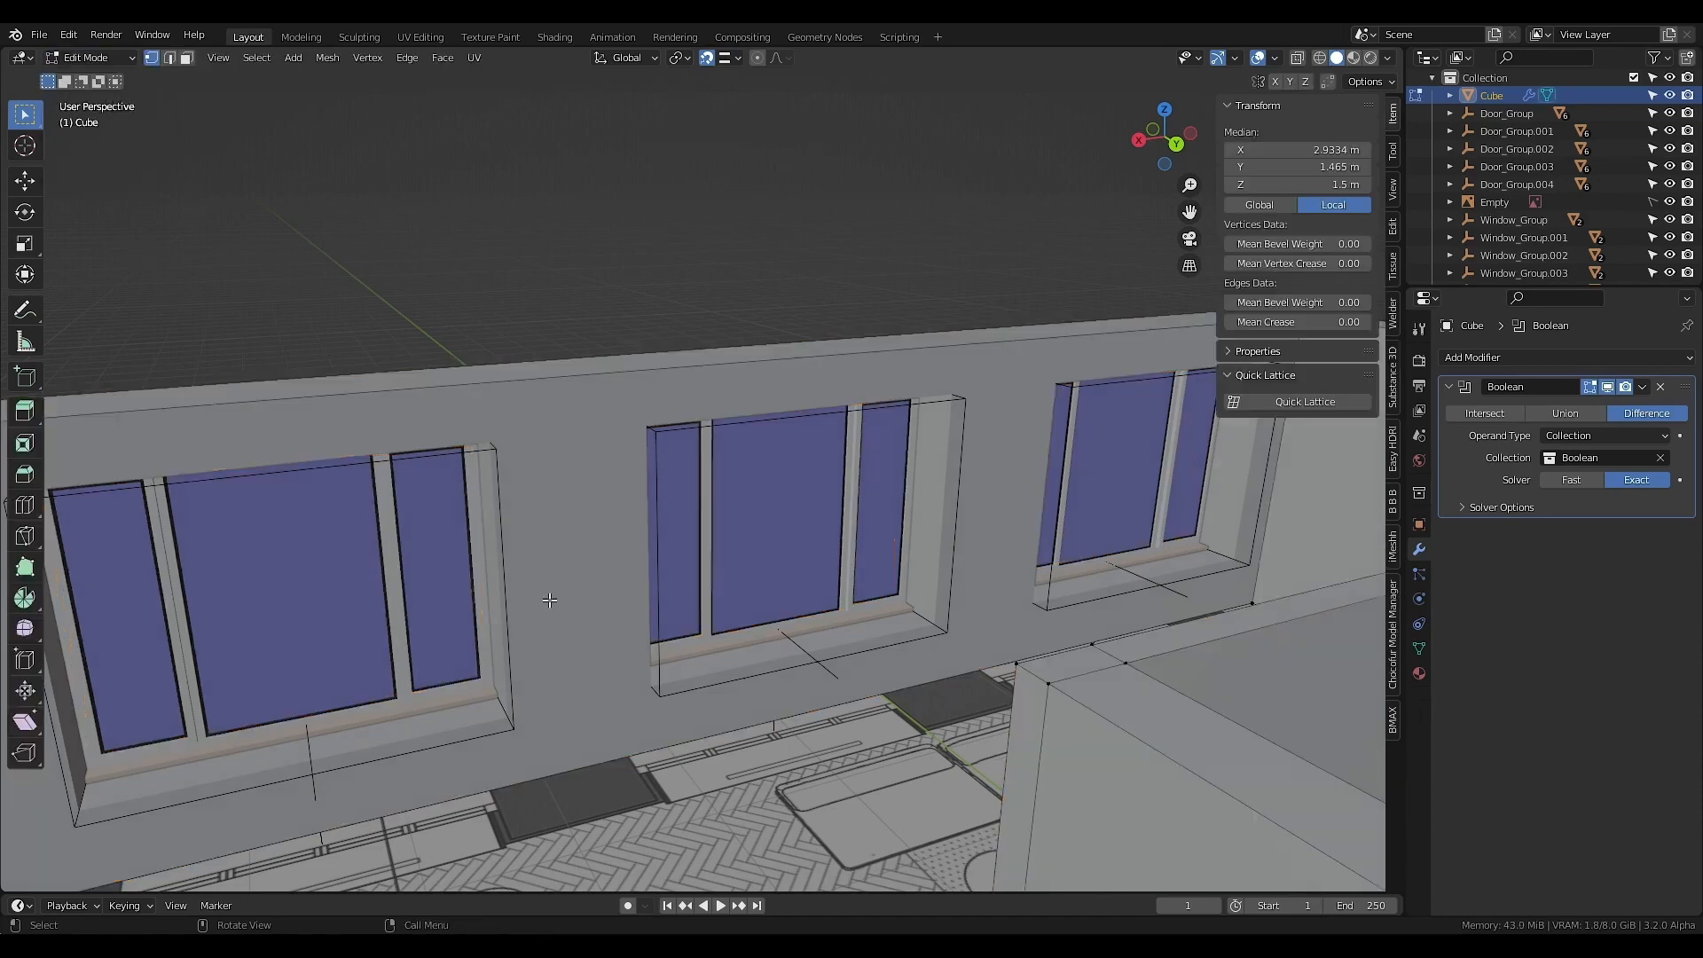
pyautogui.click(25, 505)
pyautogui.click(849, 667)
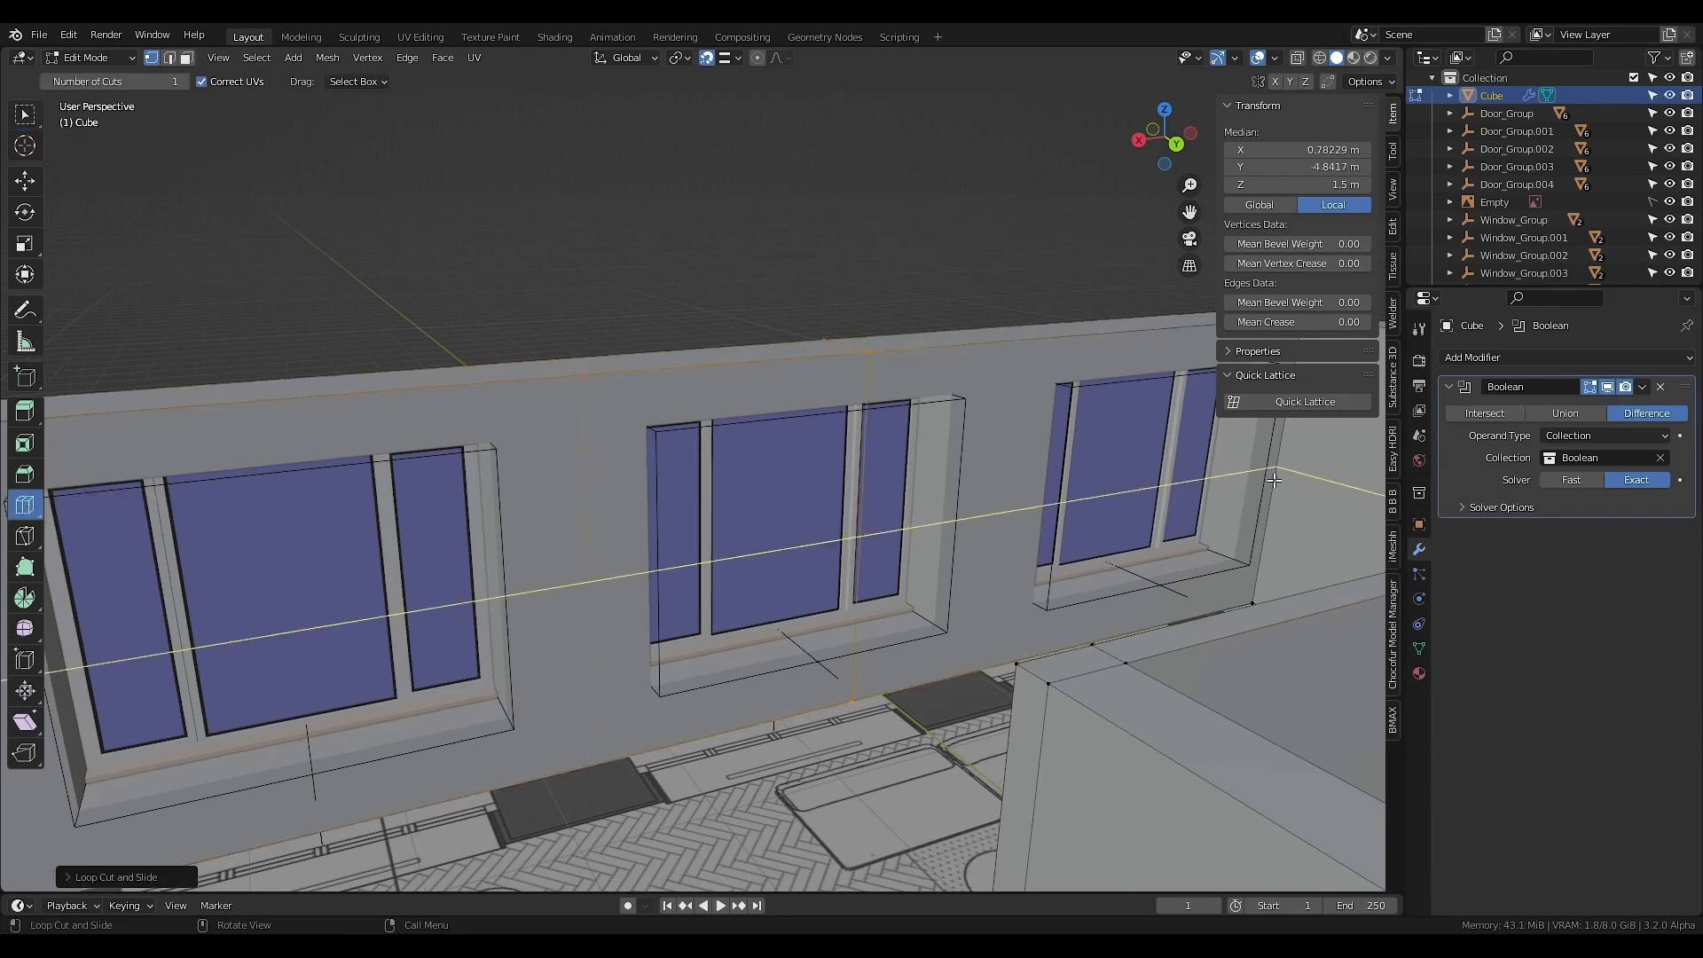
pyautogui.moveTo(1277, 477); pyautogui.dragTo(745, 648)
pyautogui.click(25, 115)
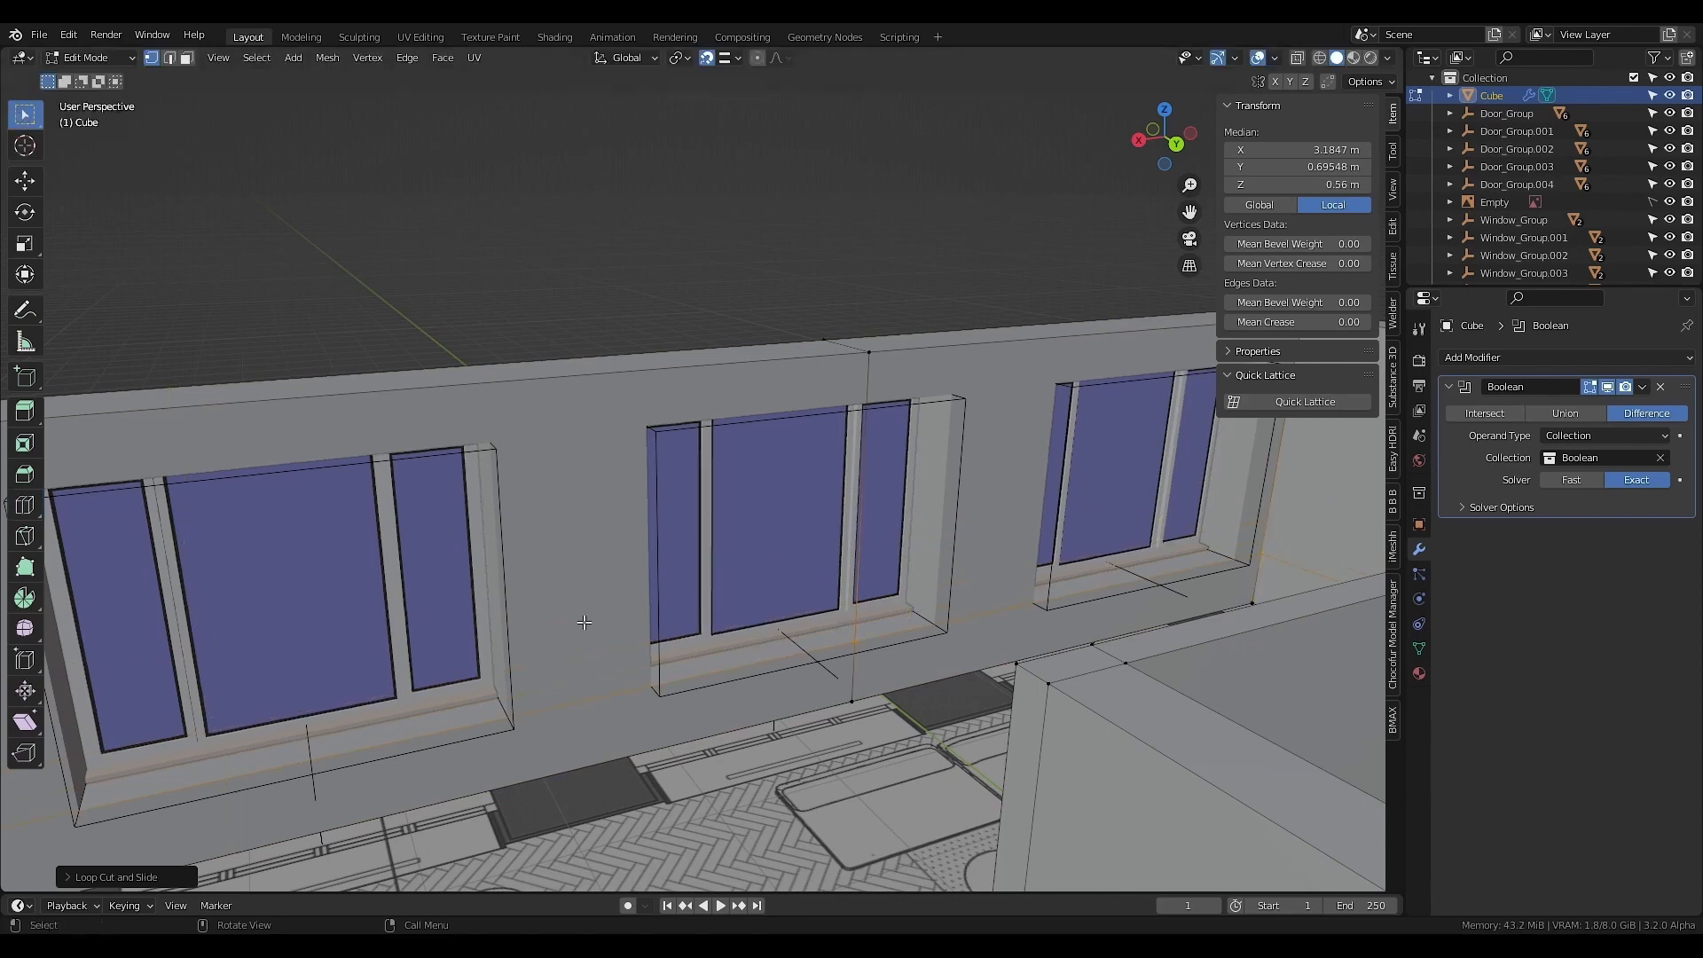
# - Duplicate the lower wall face loop in place and separate the selection into its own object
pyautogui.click(187, 58)
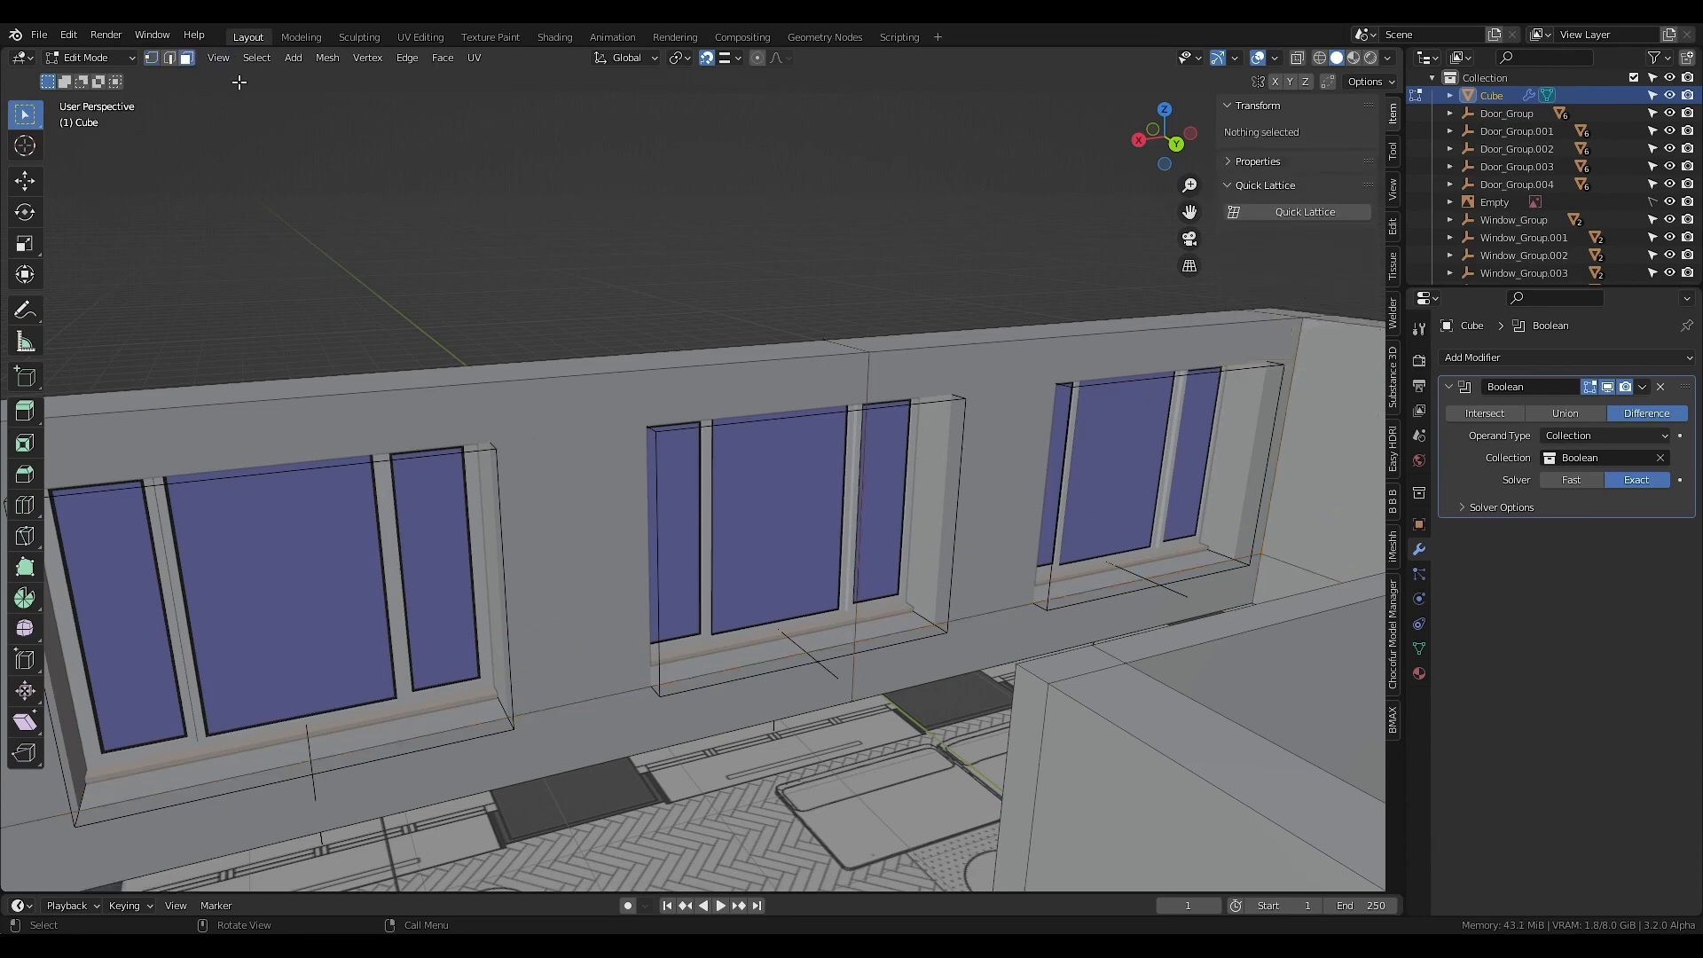
pyautogui.click(1240, 581)
pyautogui.click(328, 58)
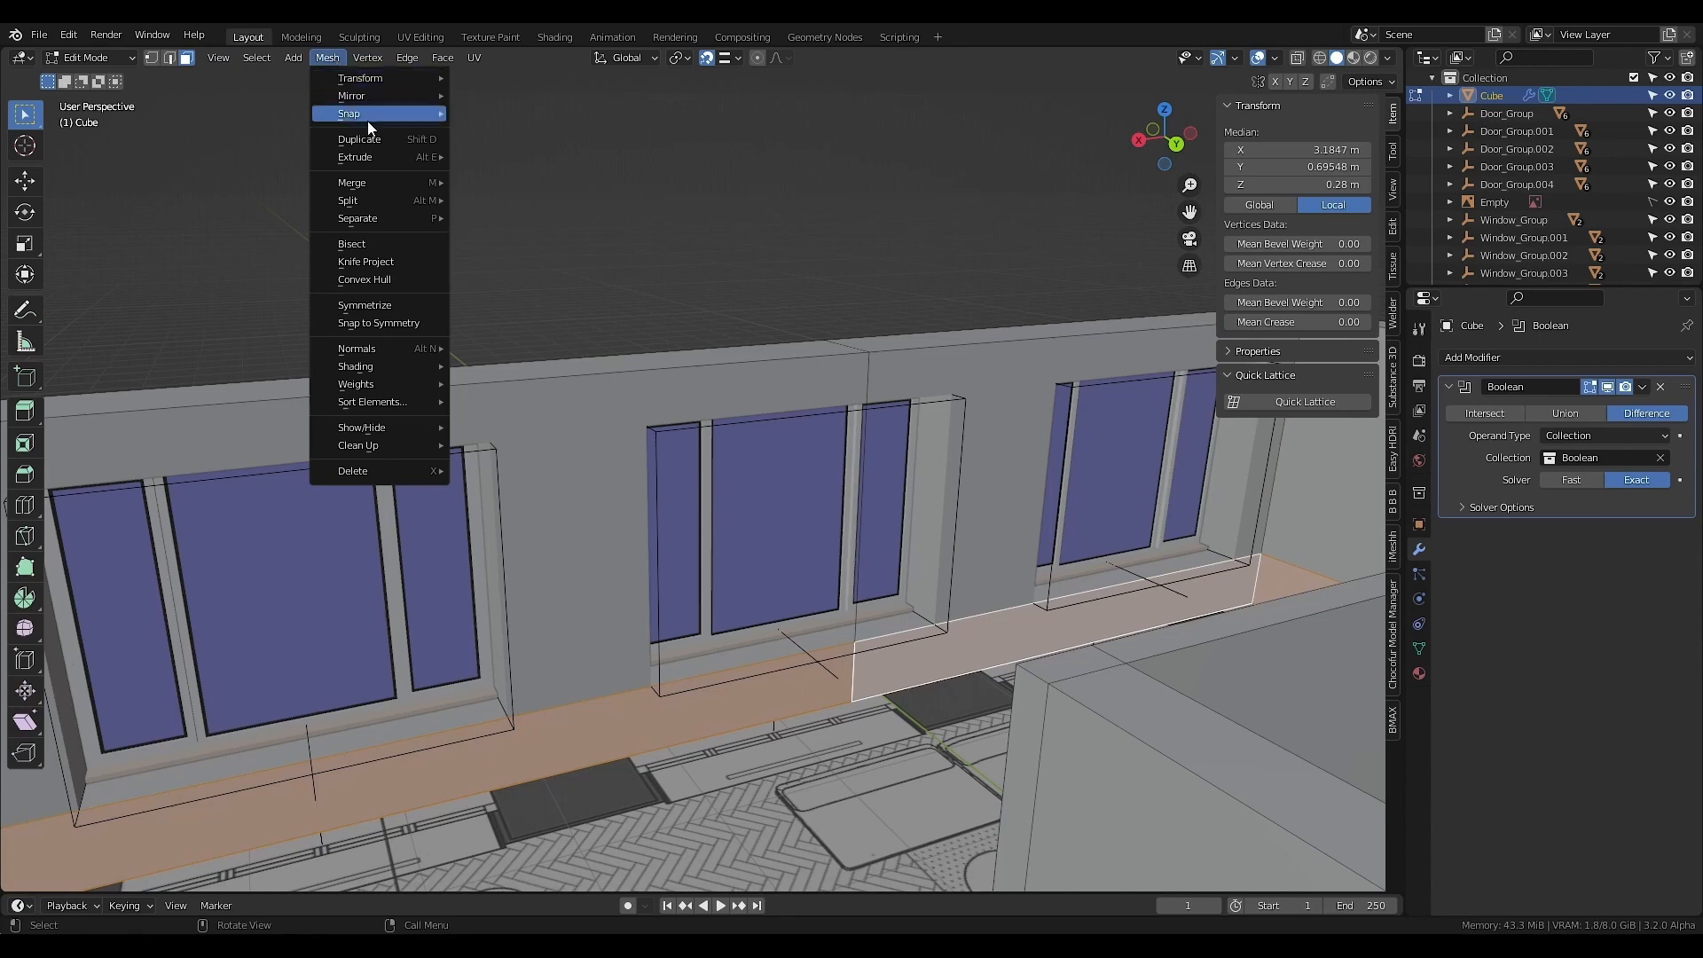
pyautogui.click(384, 142)
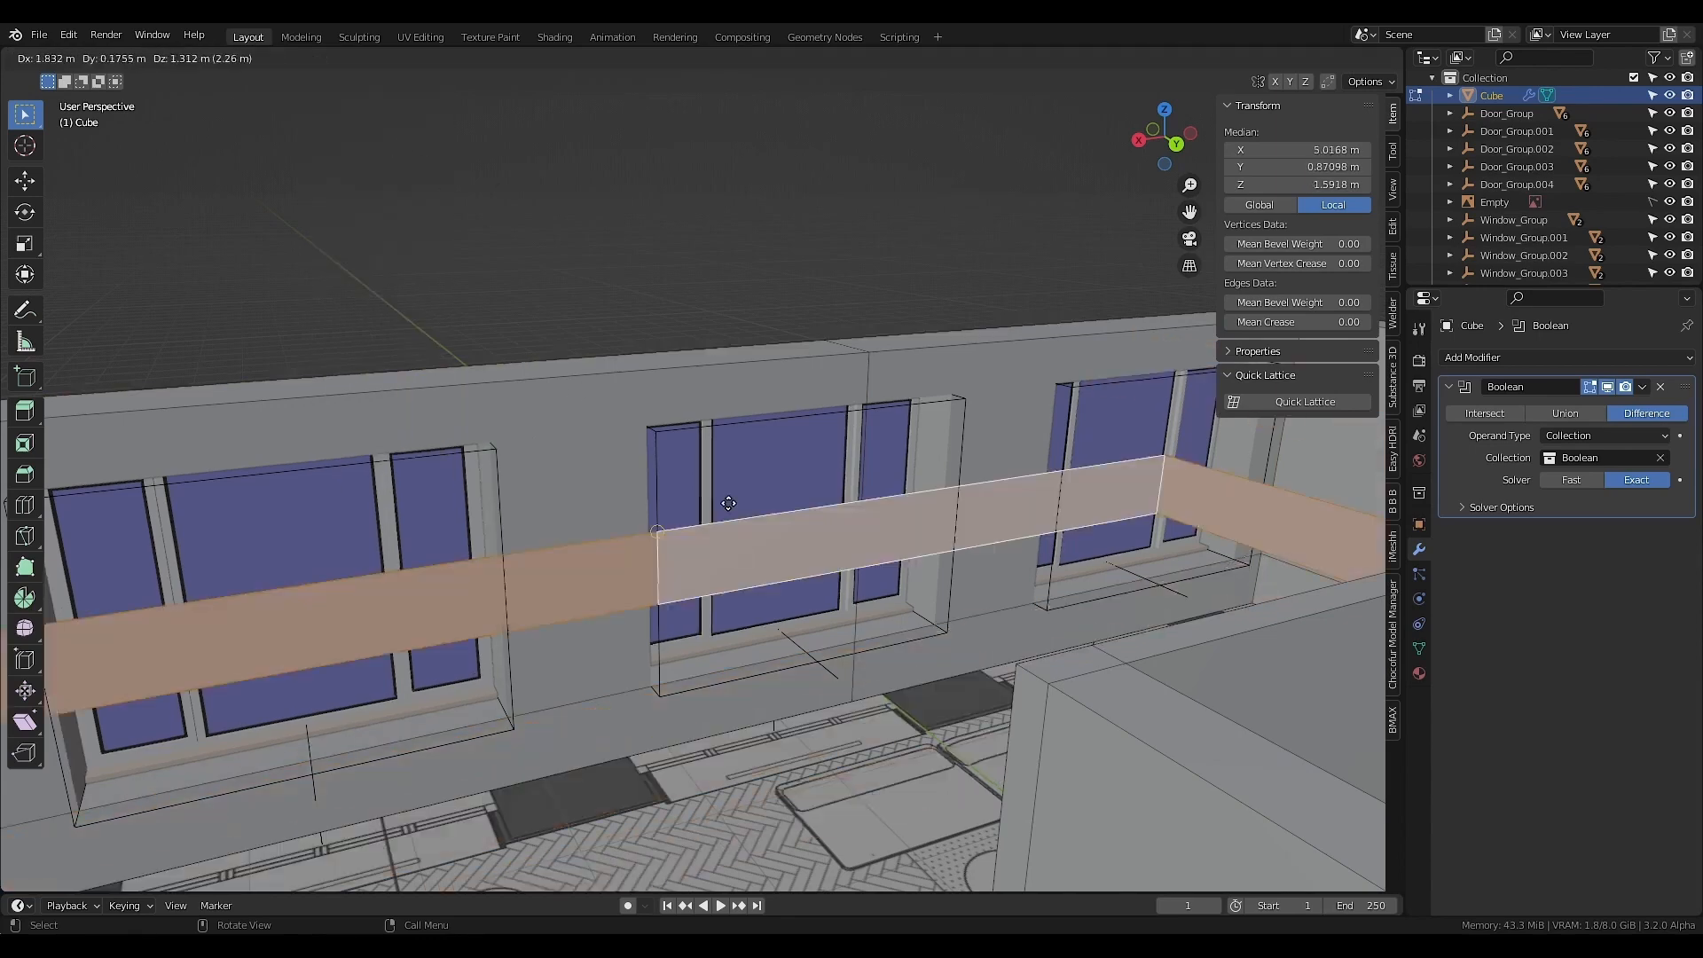
pyautogui.press('Escape')
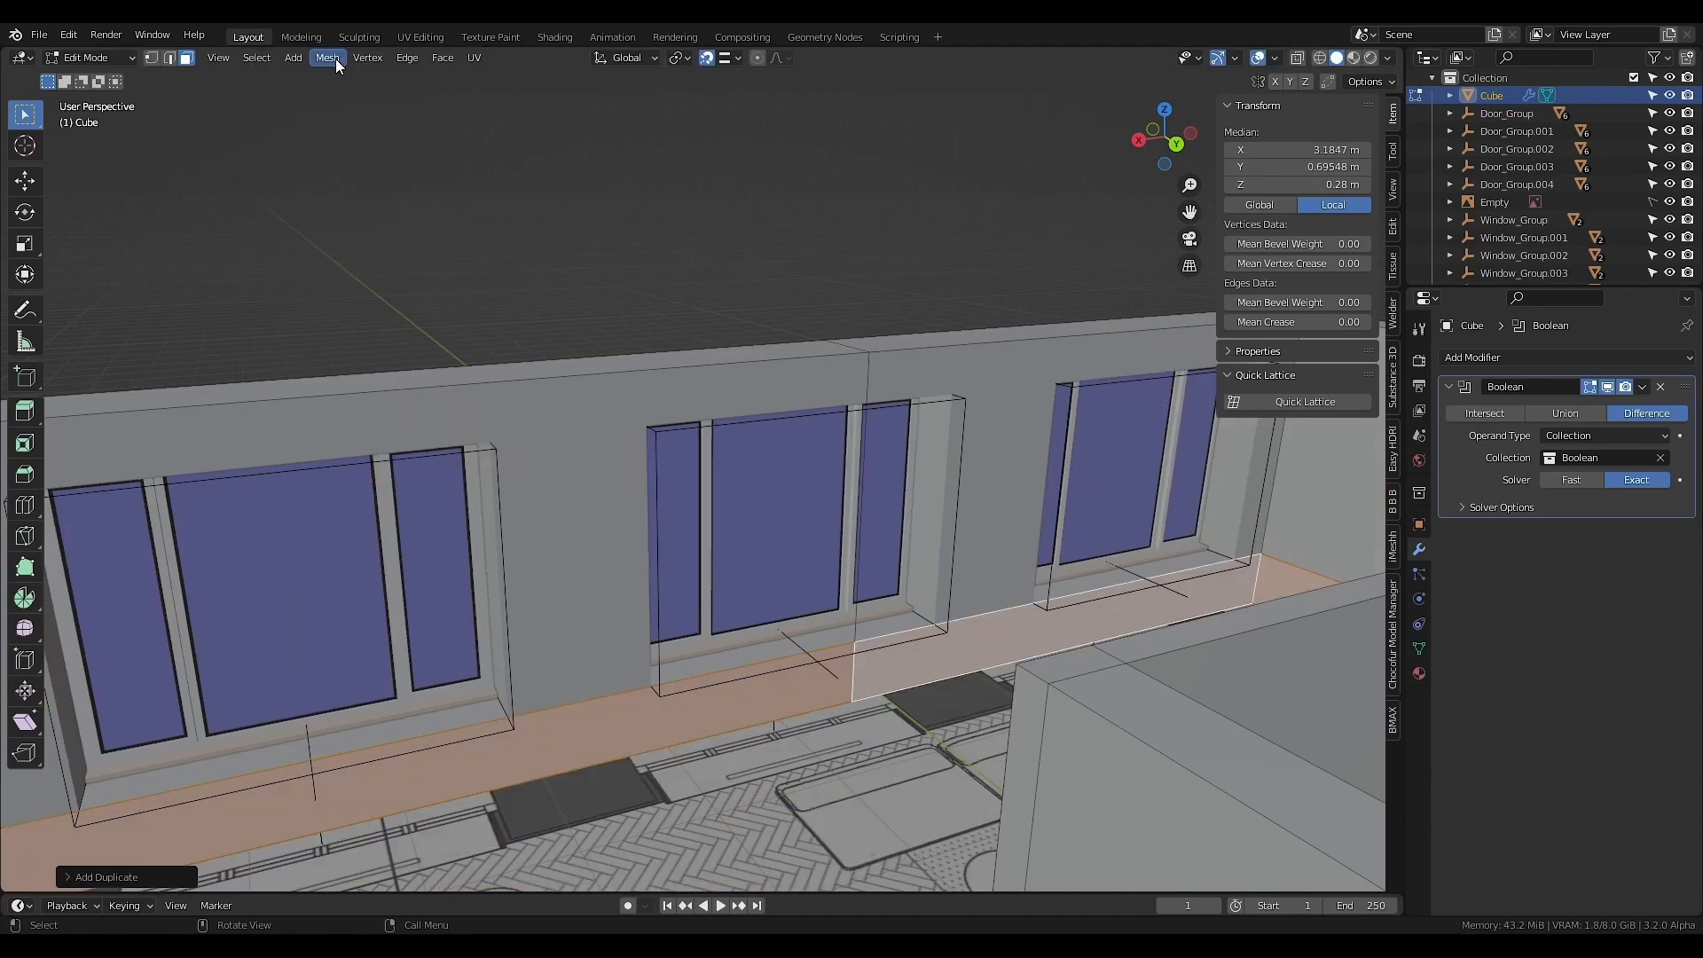
pyautogui.click(336, 59)
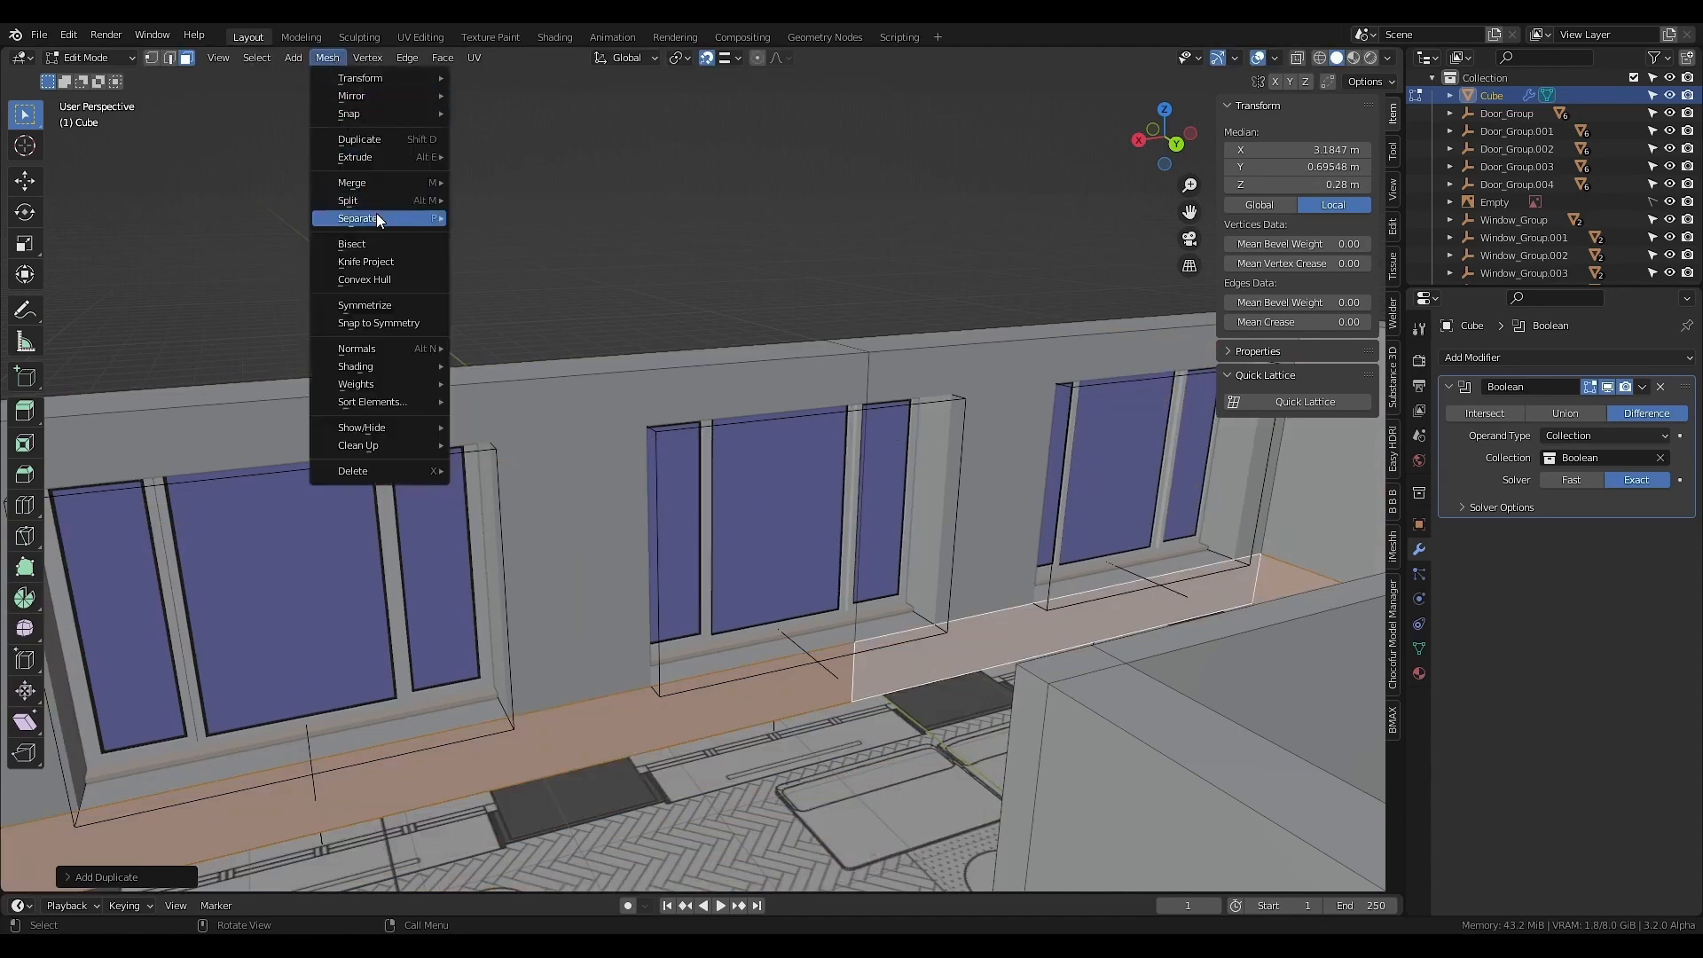
pyautogui.moveTo(379, 217)
pyautogui.click(502, 220)
# - In Object Mode, apply the separated wall strip's transforms and hide all other objects
pyautogui.press('Tab')
pyautogui.click(624, 712)
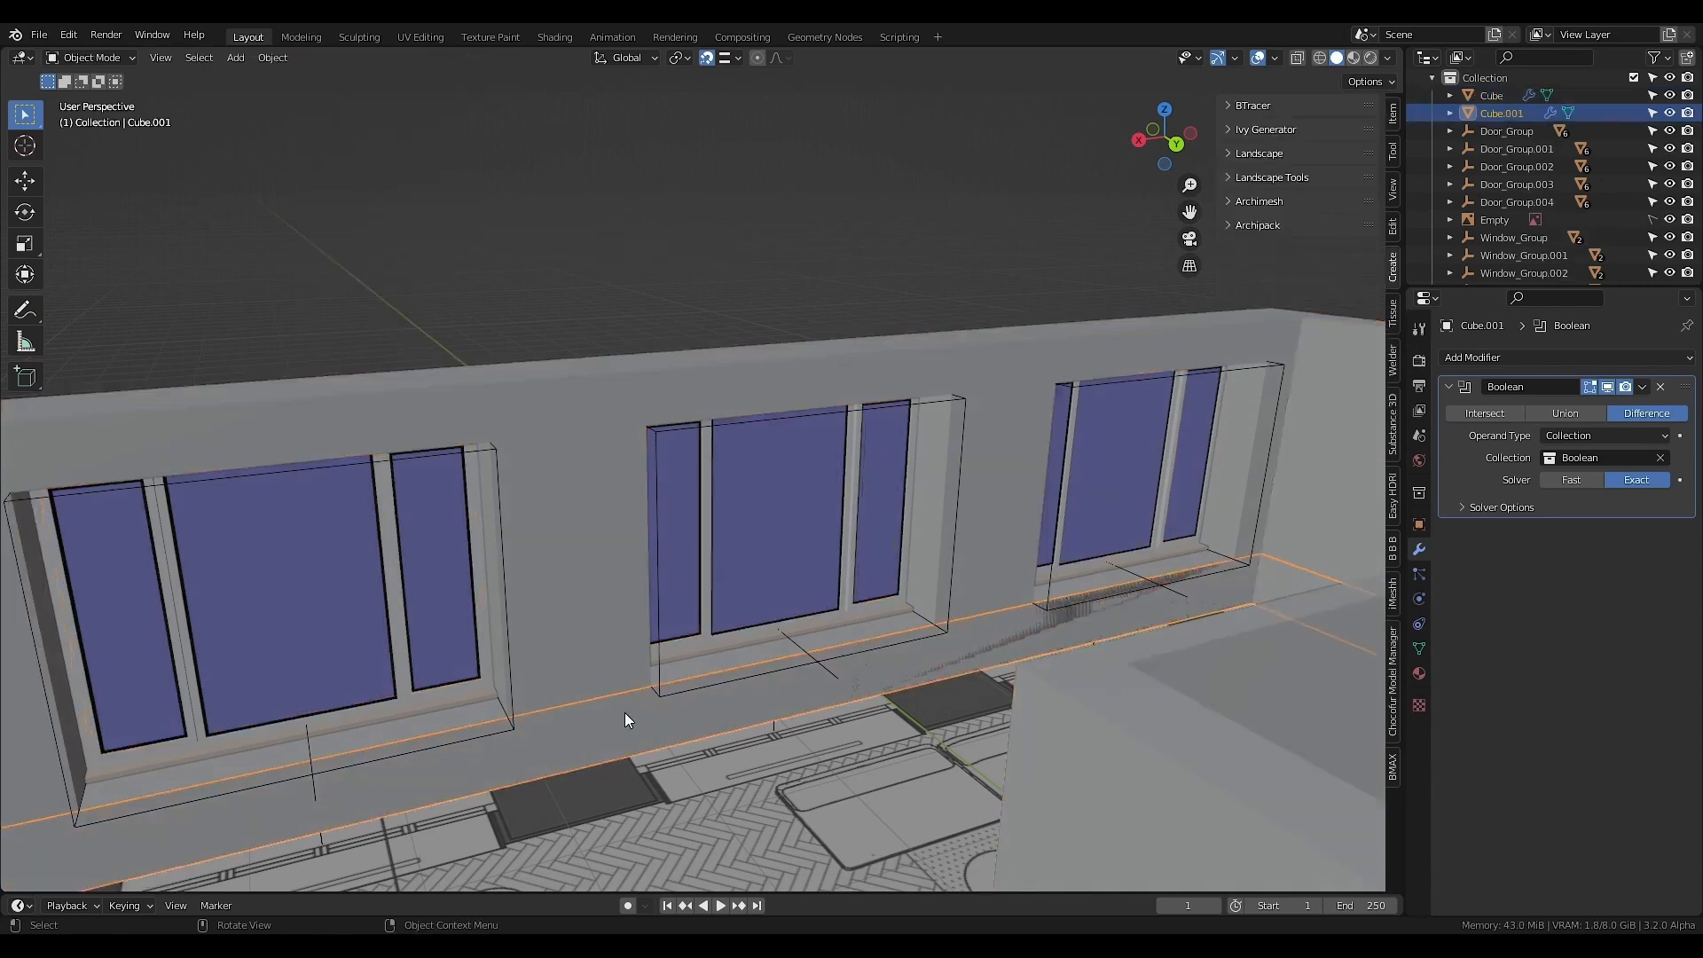
pyautogui.hotkey('ctrl', 'a')
pyautogui.click(842, 647)
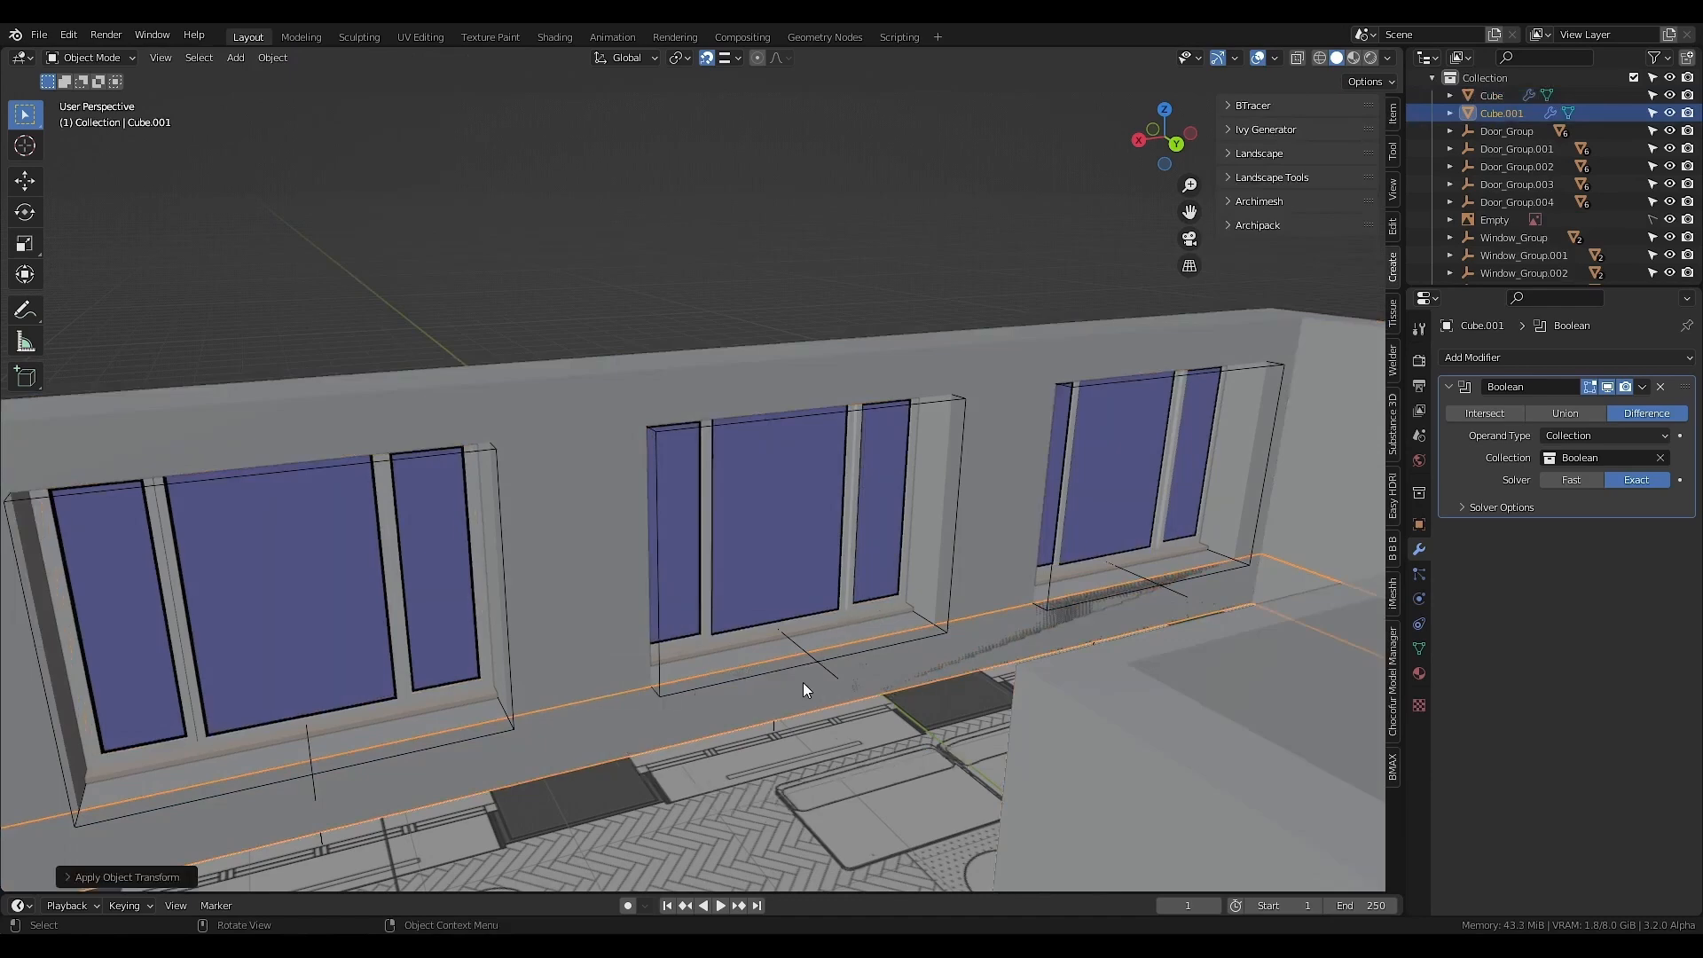
pyautogui.click(272, 57)
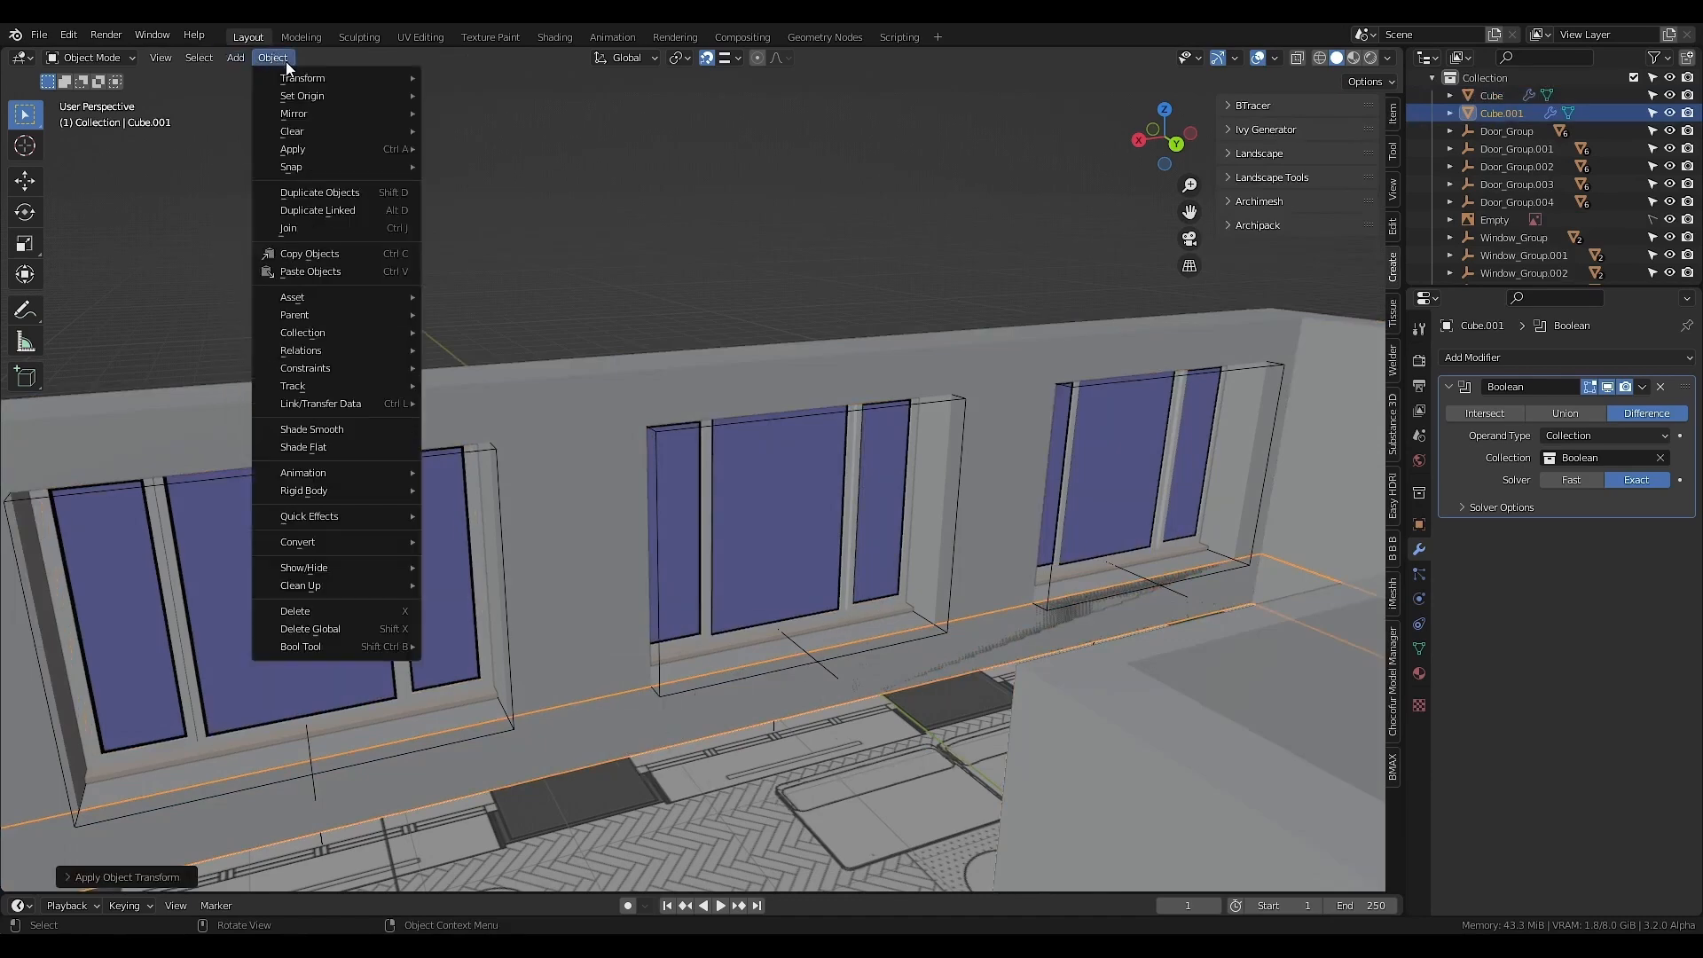
pyautogui.moveTo(378, 576)
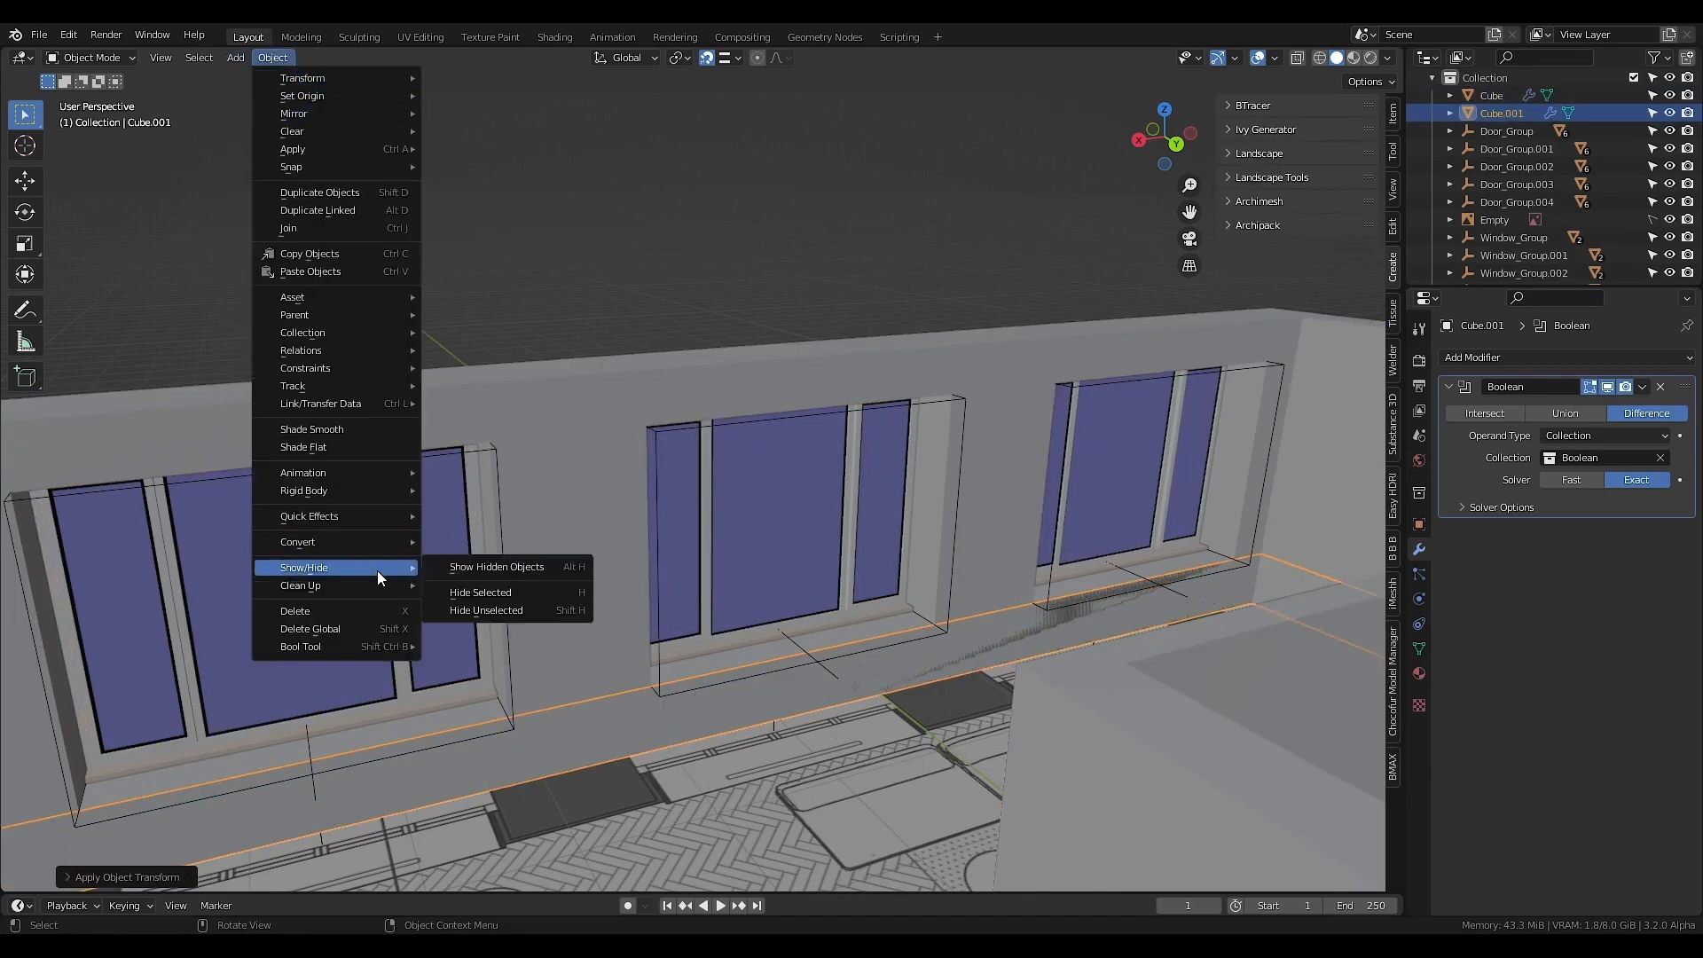
pyautogui.click(513, 610)
# - Select the strip's entire mesh and clean it up with Limited Dissolve
pyautogui.press('Tab')
pyautogui.click(258, 56)
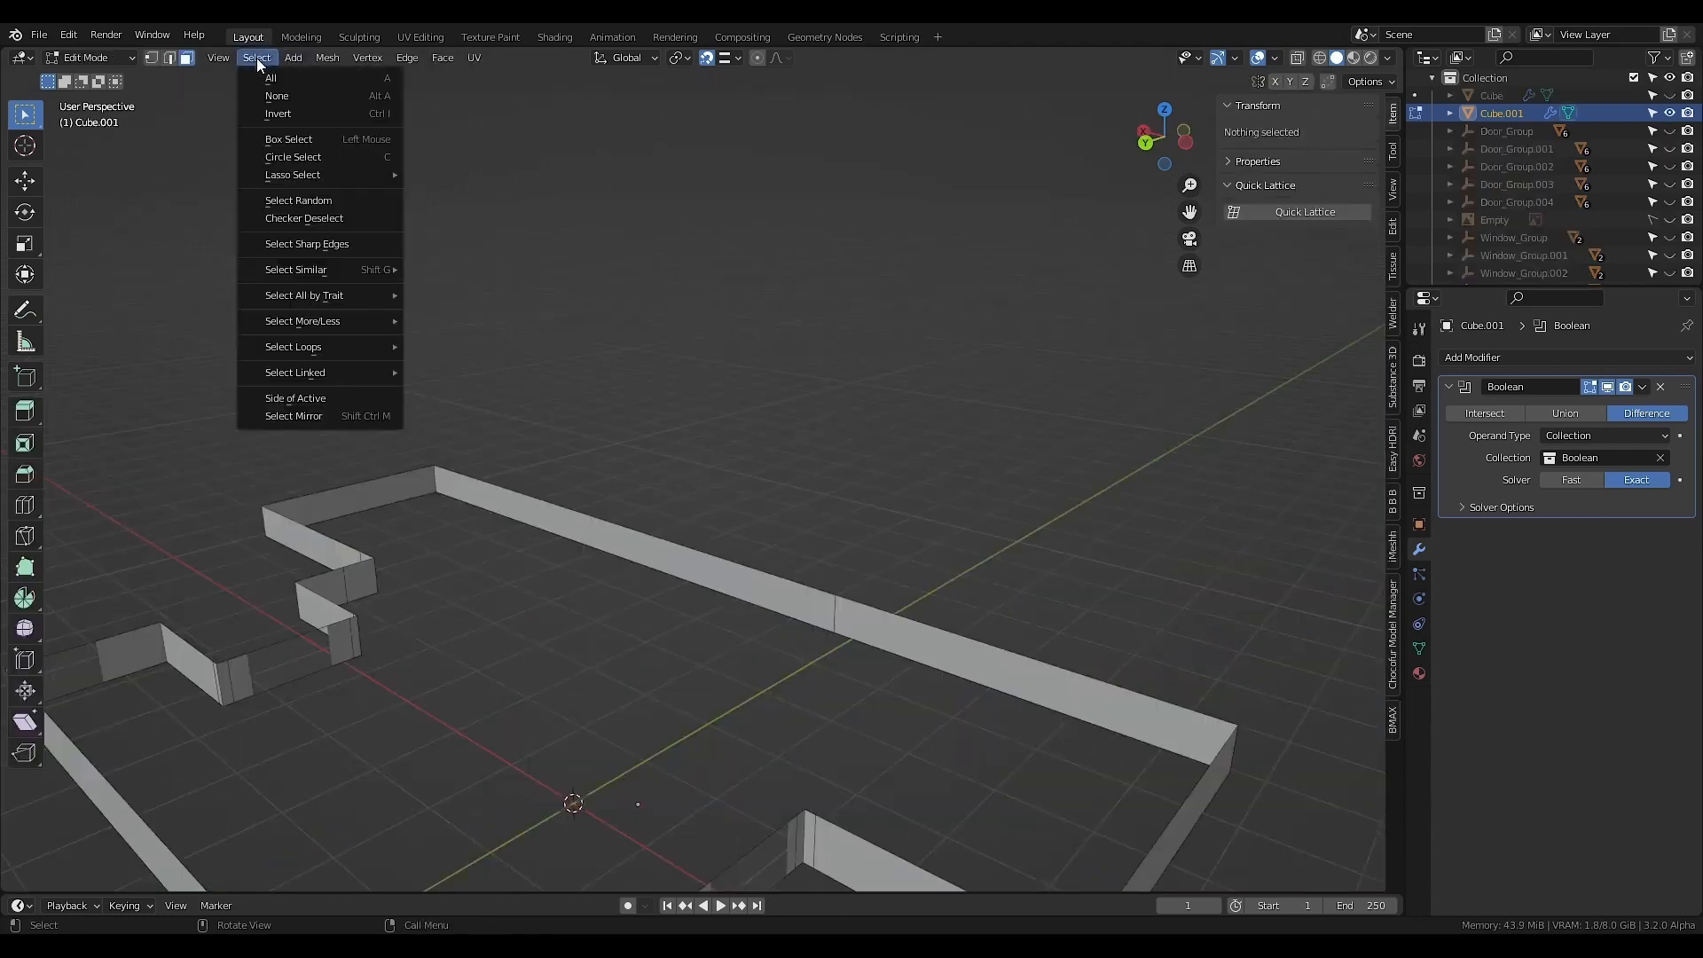
pyautogui.click(303, 78)
pyautogui.click(327, 57)
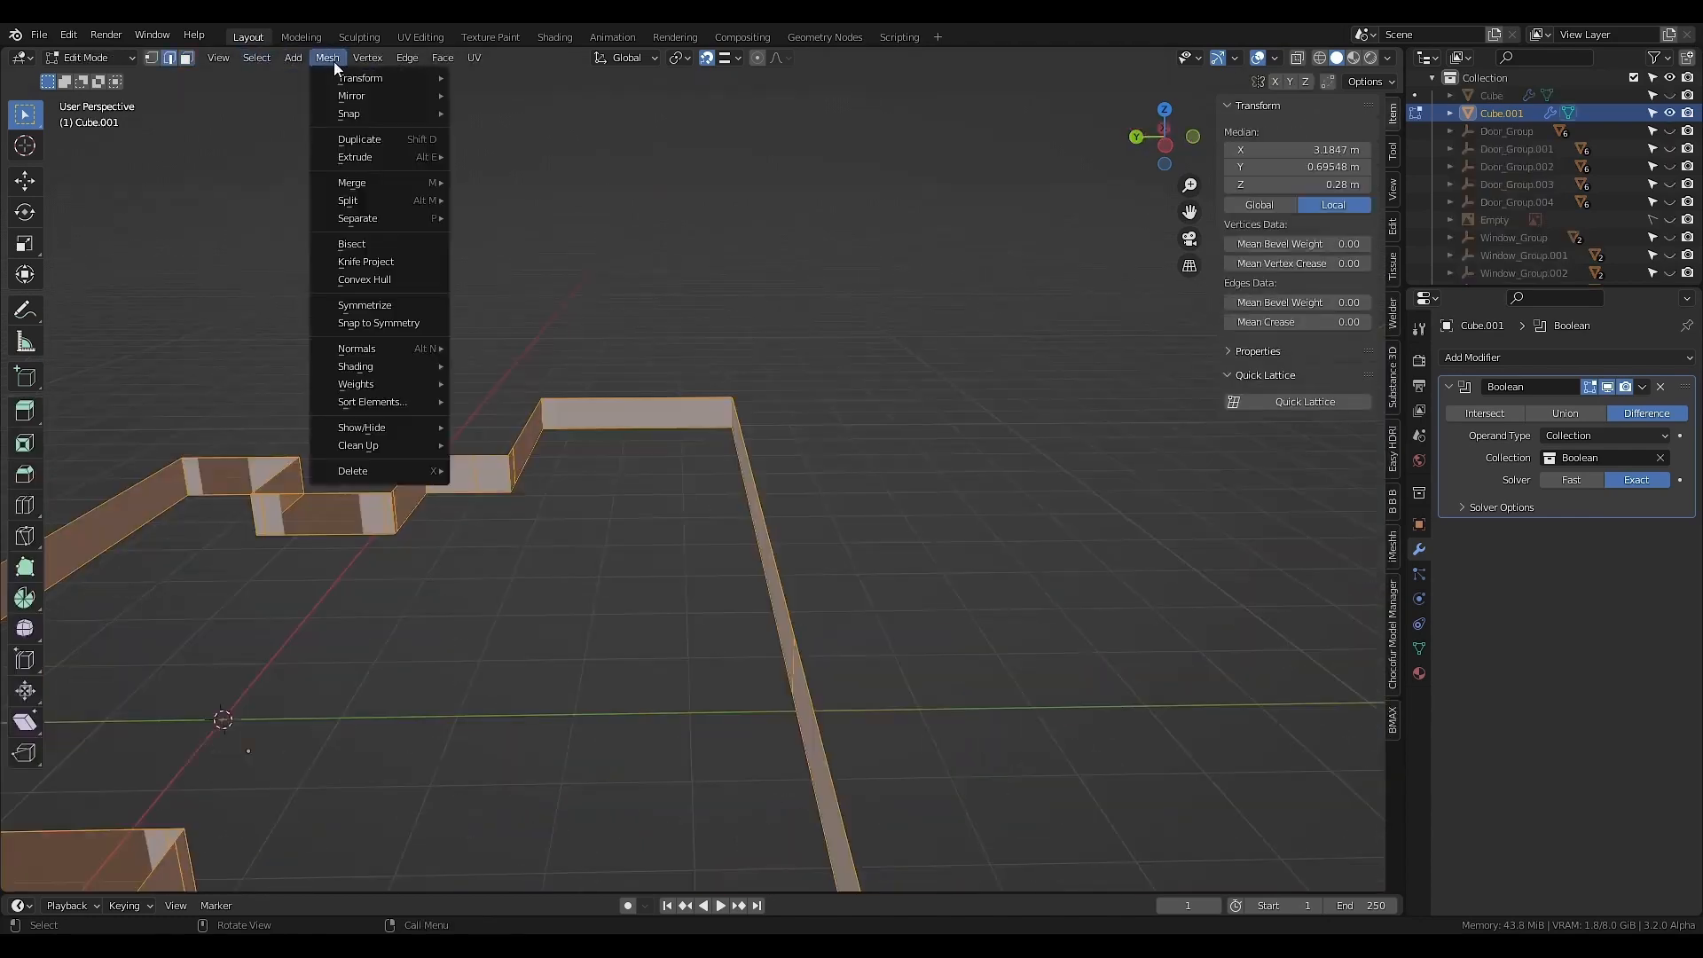
pyautogui.moveTo(371, 452)
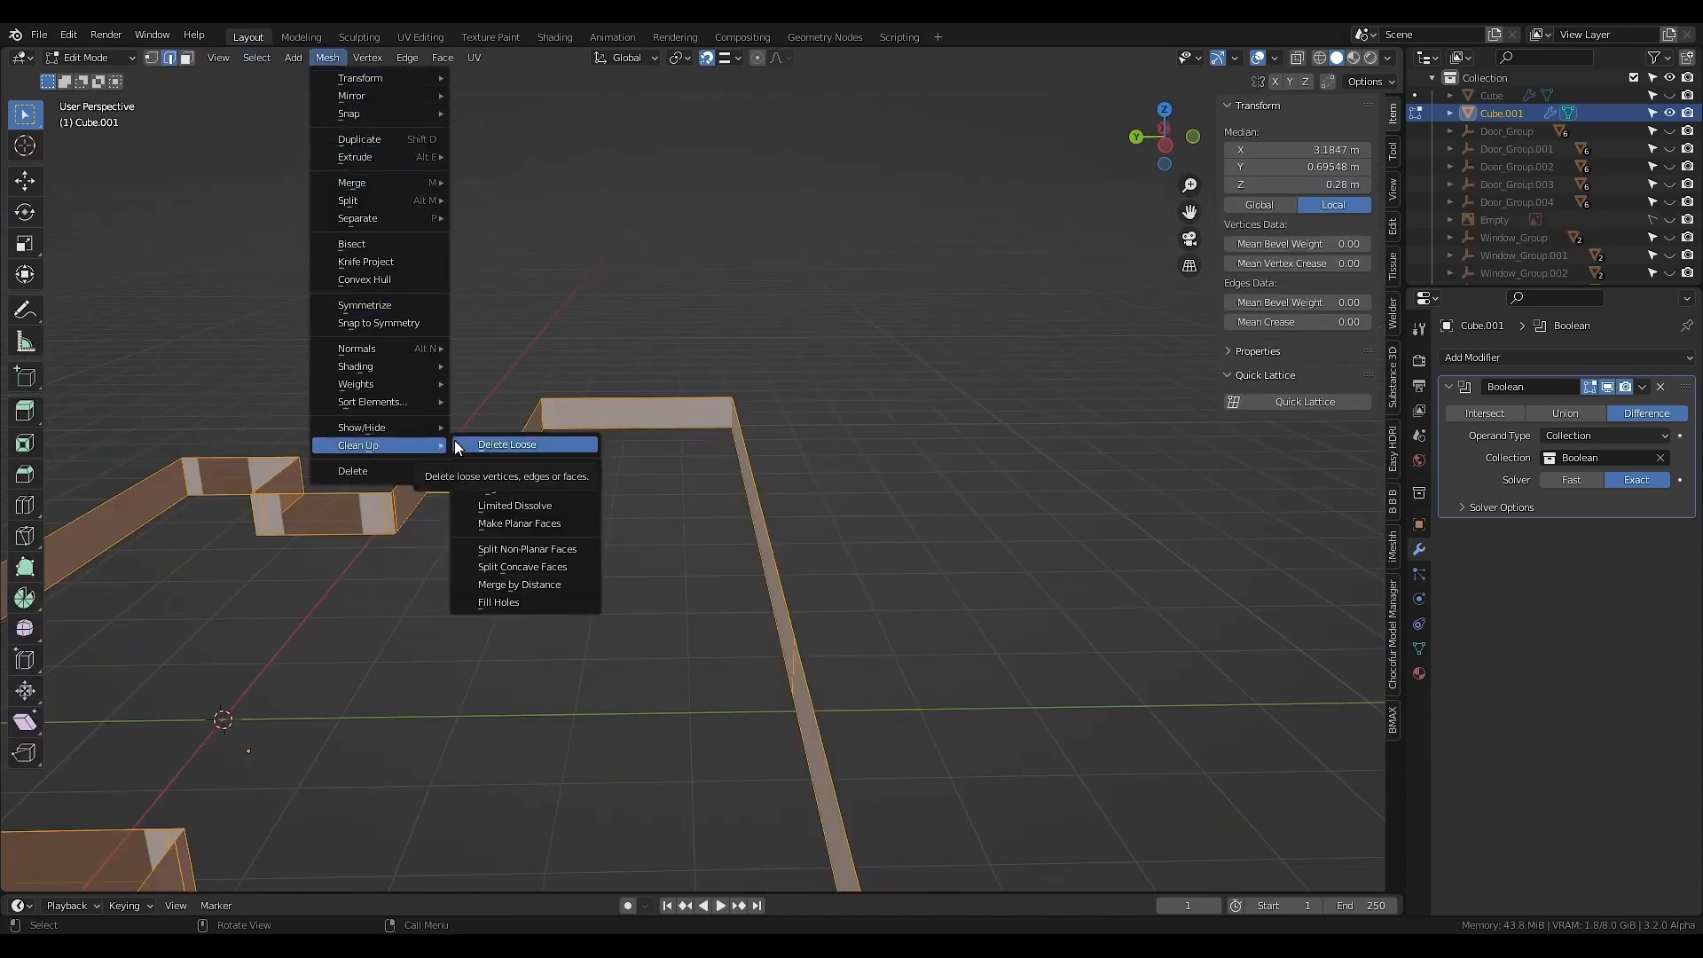
pyautogui.click(527, 510)
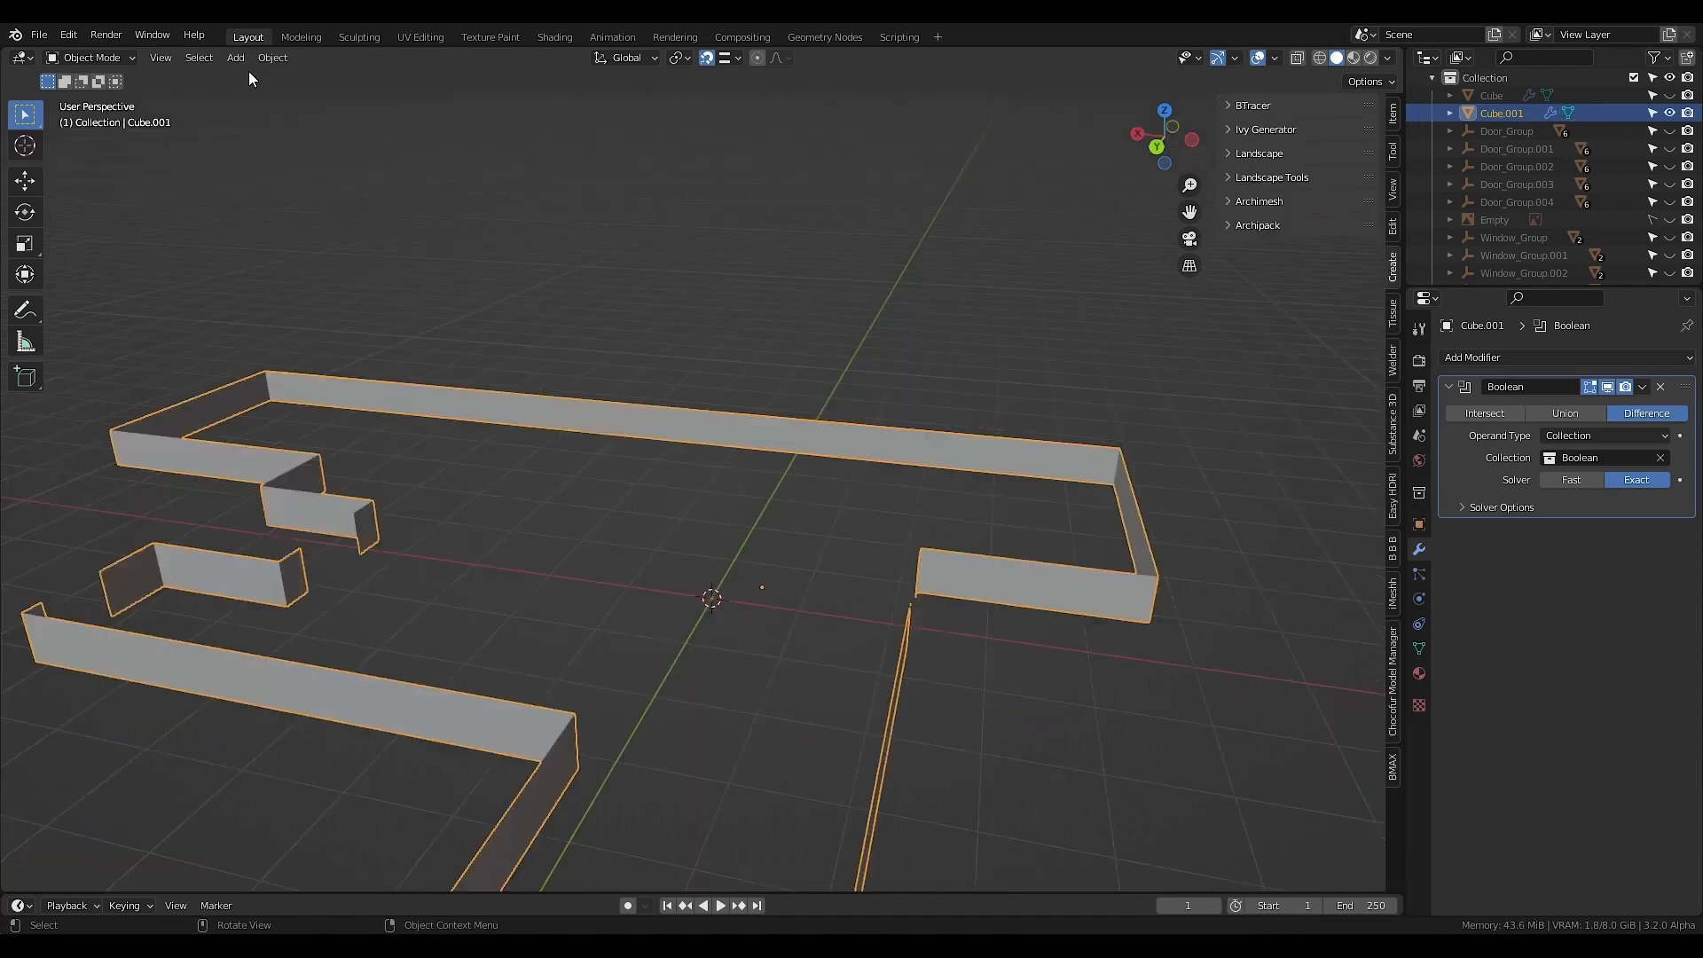
# - Unhide all the hidden objects around the wall strip
pyautogui.click(259, 57)
pyautogui.moveTo(369, 566)
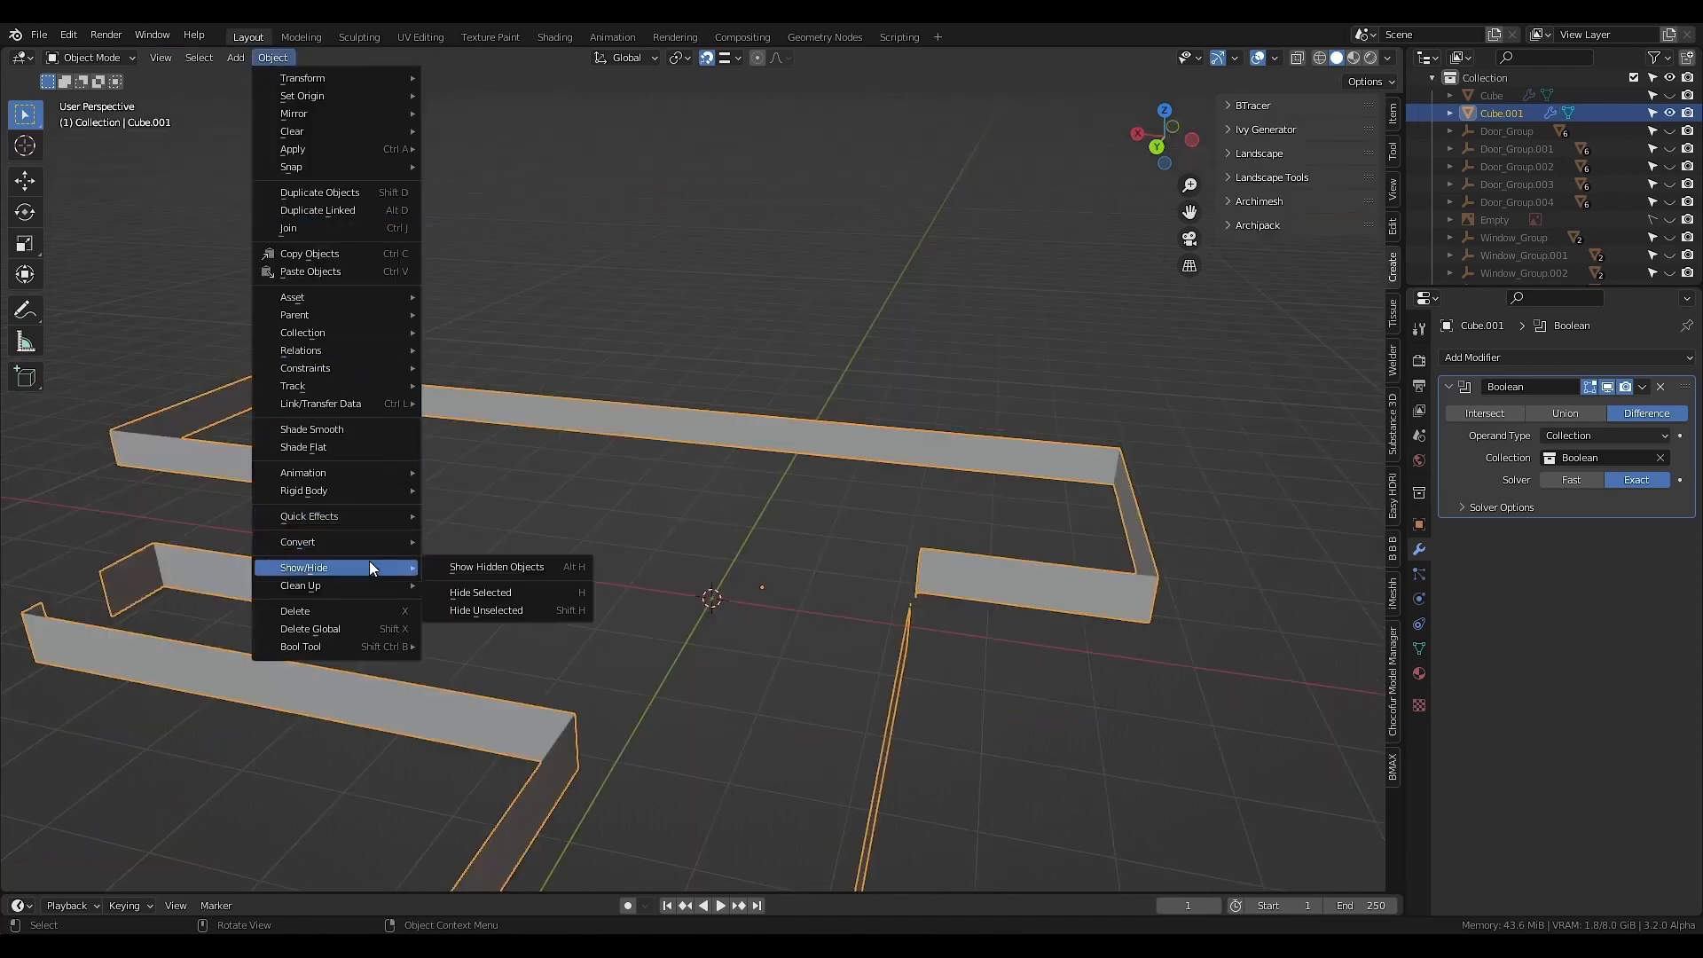
pyautogui.click(452, 566)
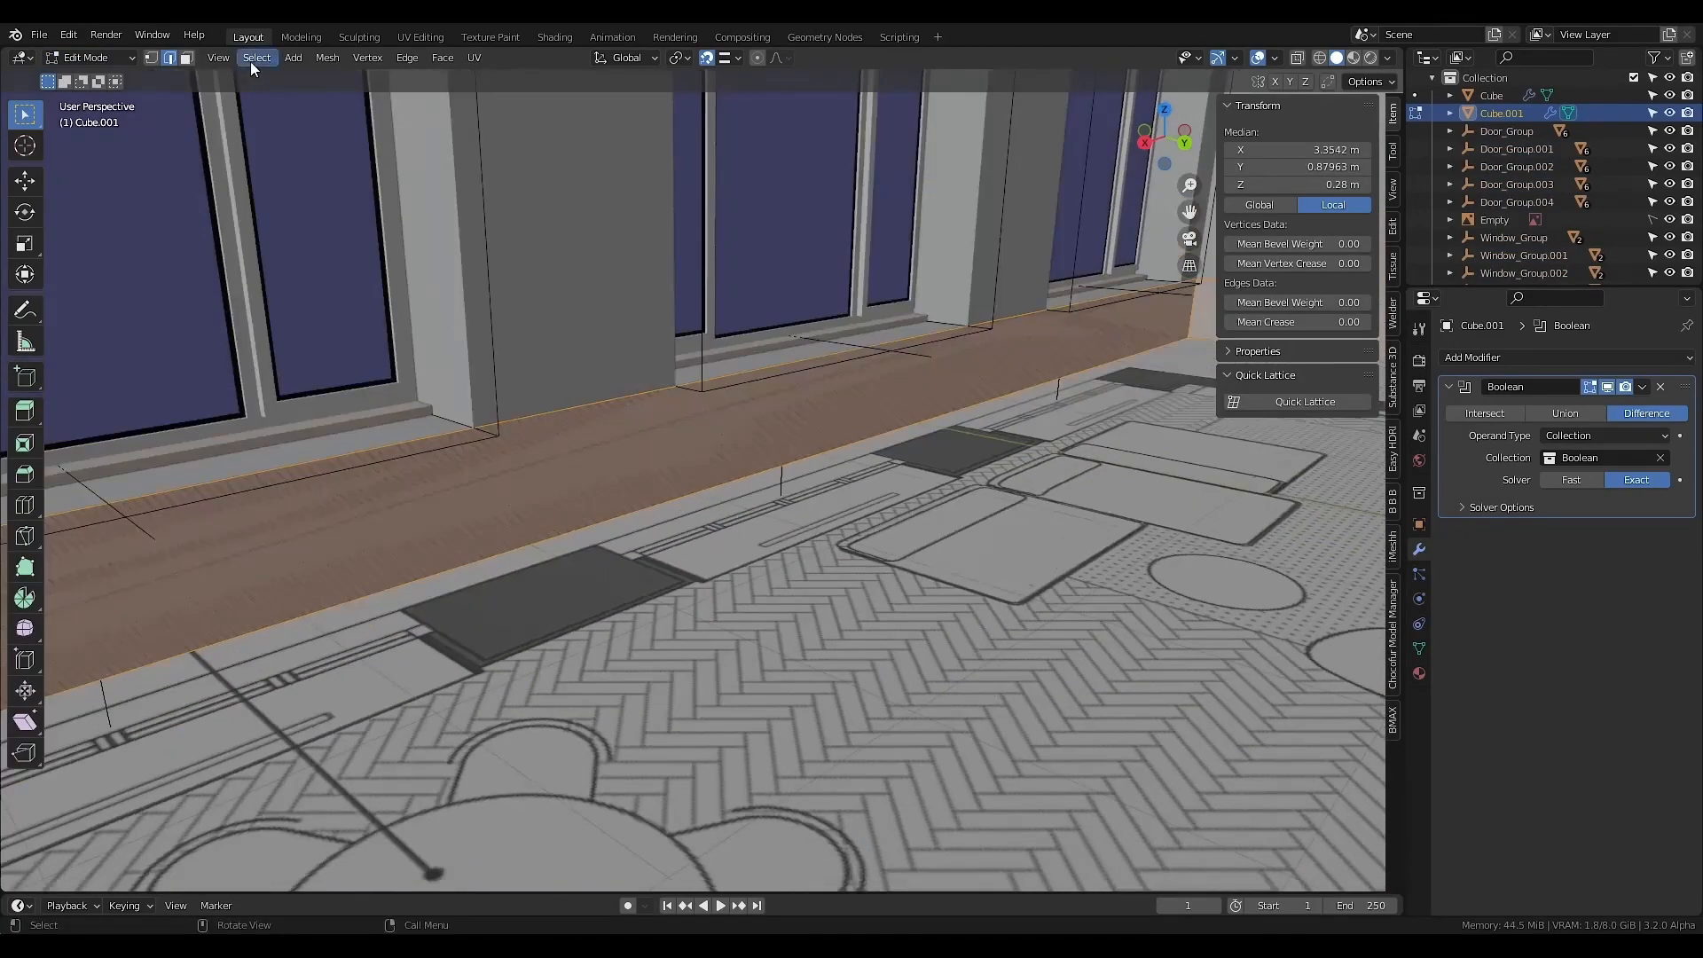
# - Extrude the wall strip's faces along their normals with an offset of 0.04 m
pyautogui.click(257, 56)
pyautogui.click(279, 95)
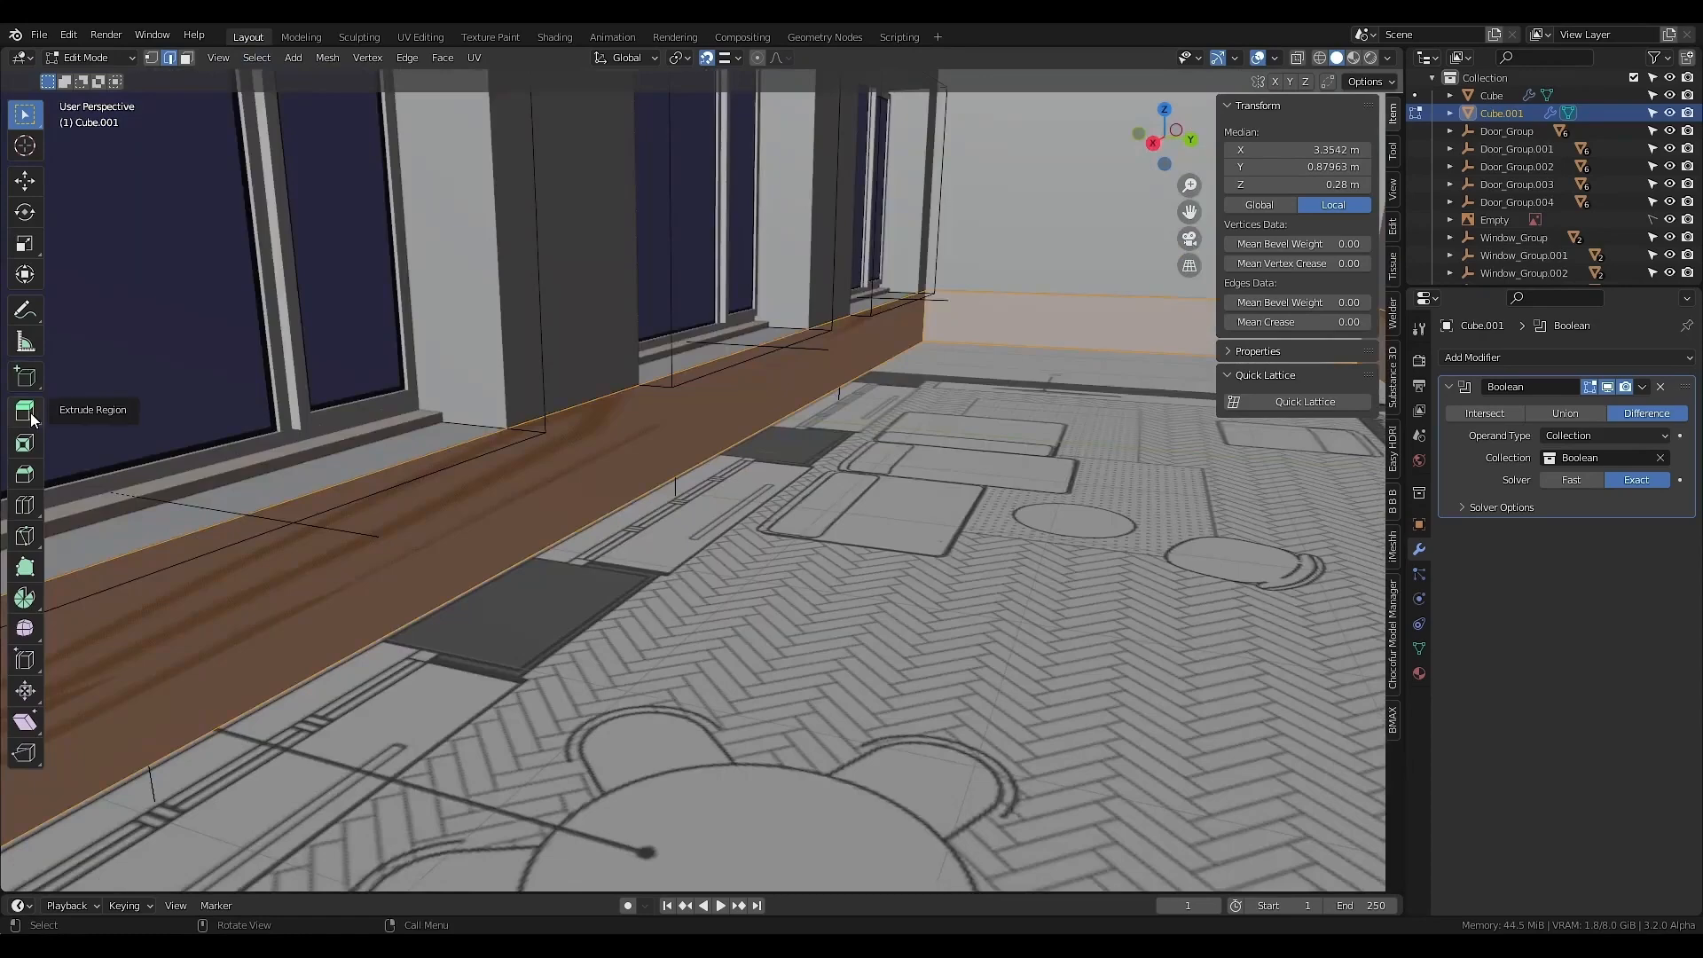
pyautogui.click(29, 414)
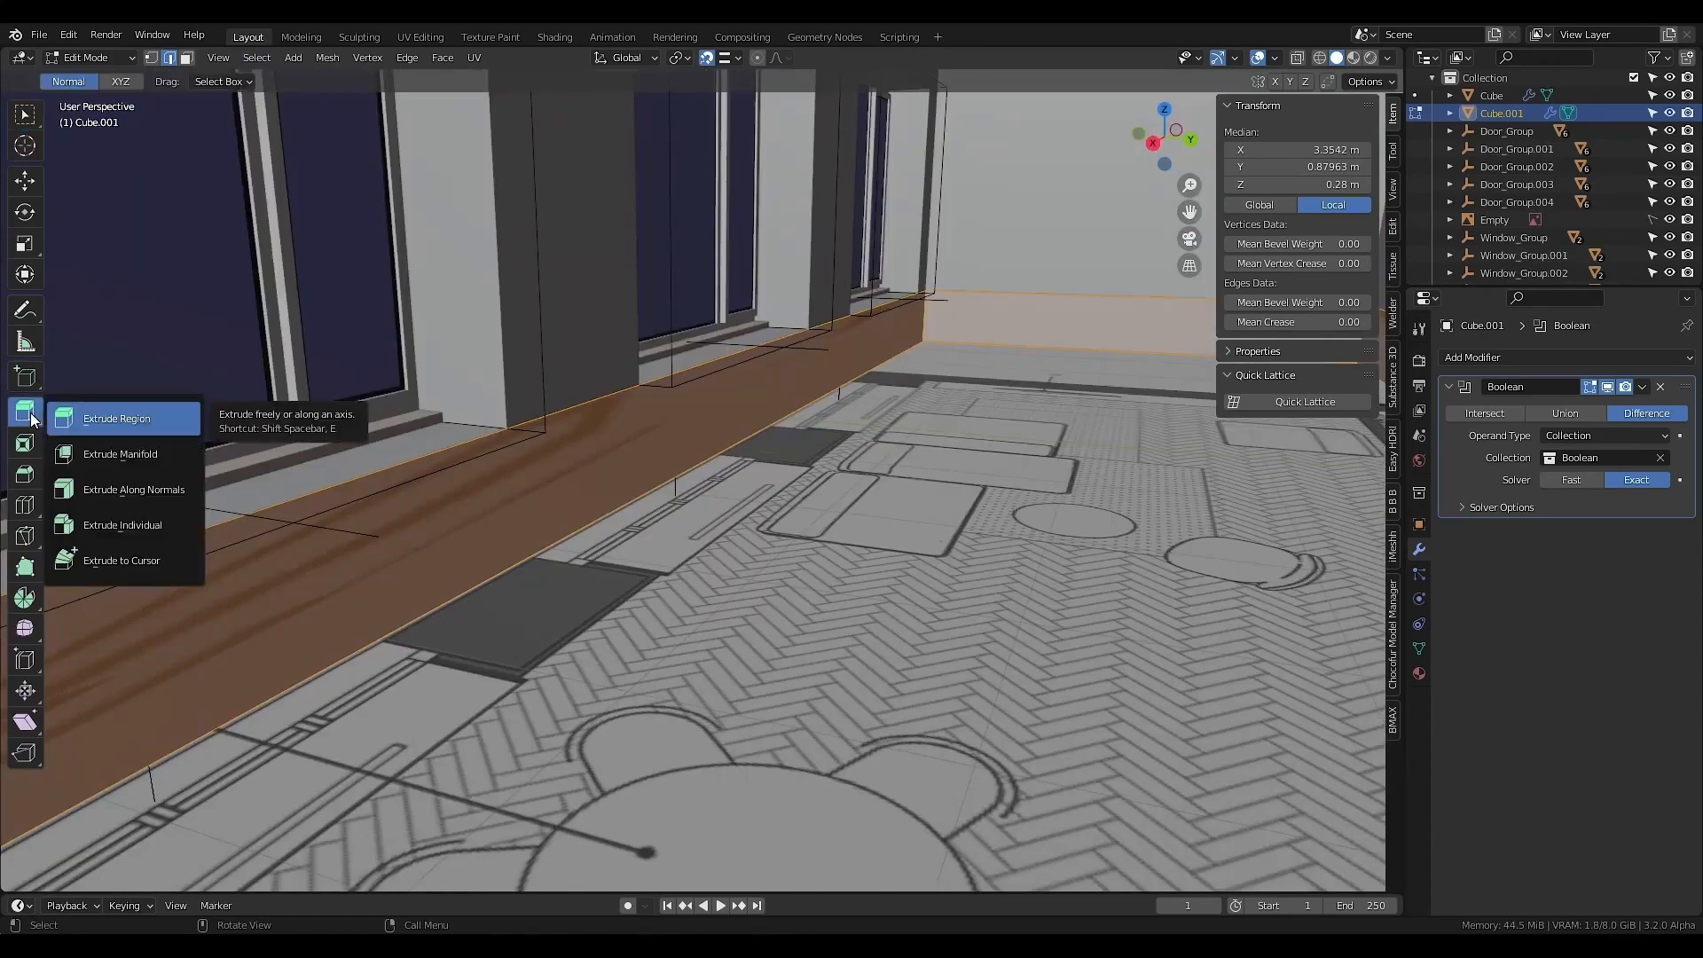
pyautogui.click(138, 490)
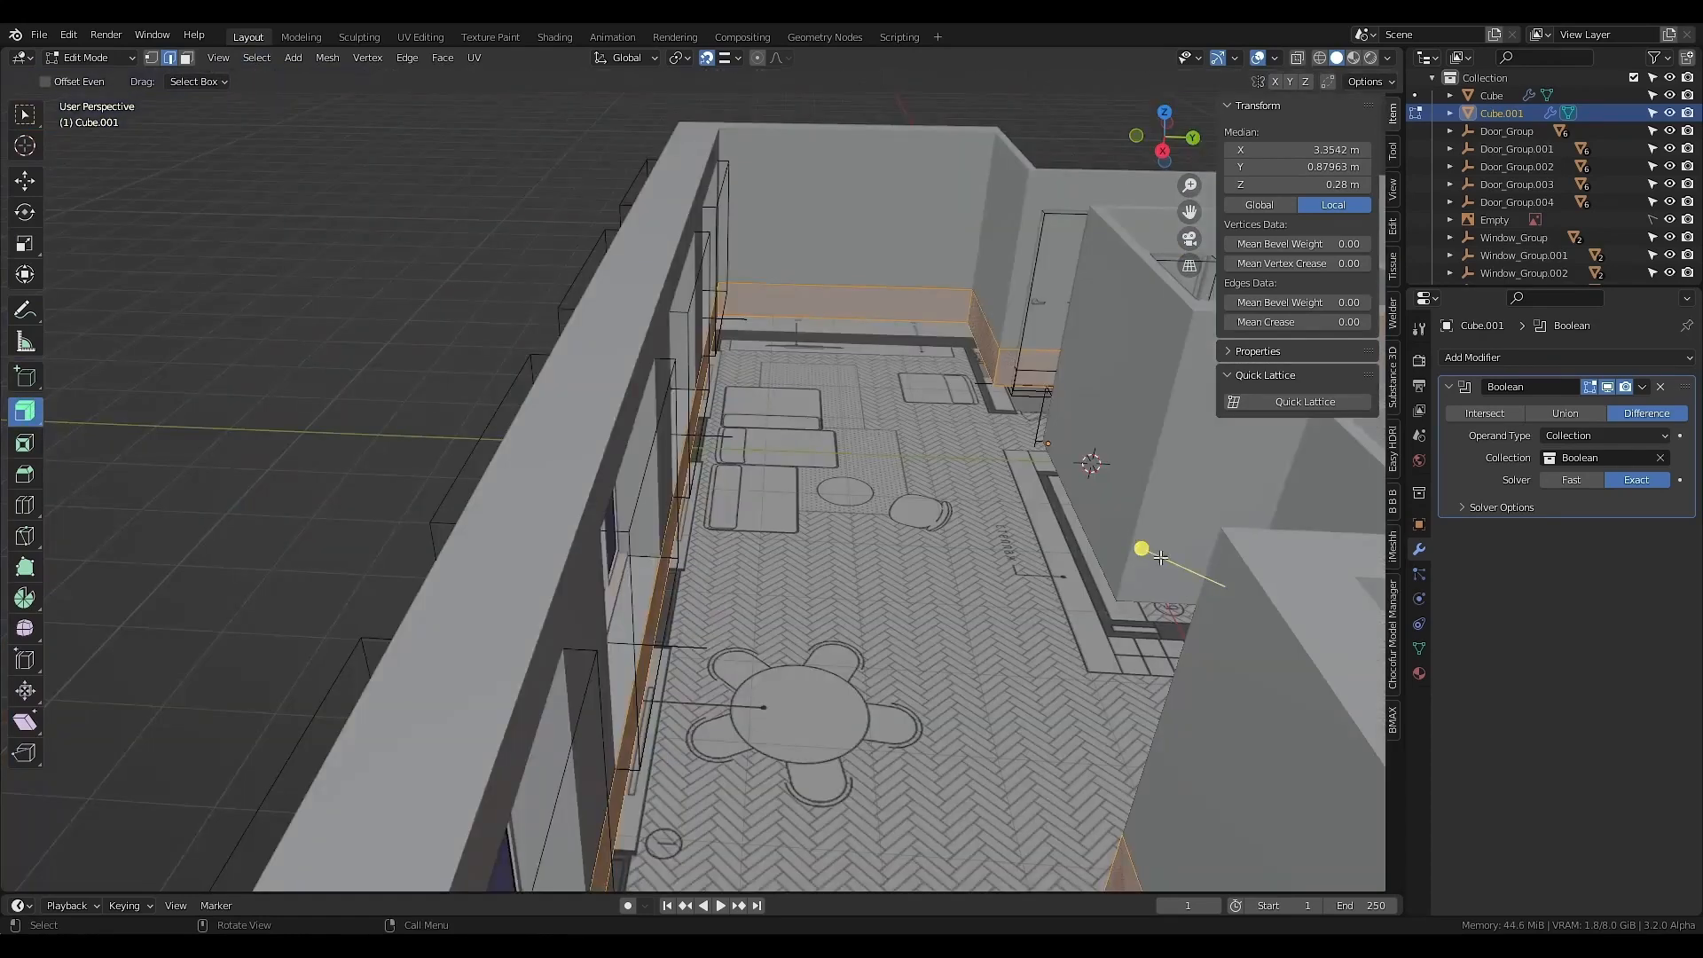
pyautogui.scroll(4, 1160, 557)
pyautogui.moveTo(1199, 572); pyautogui.dragTo(1182, 565)
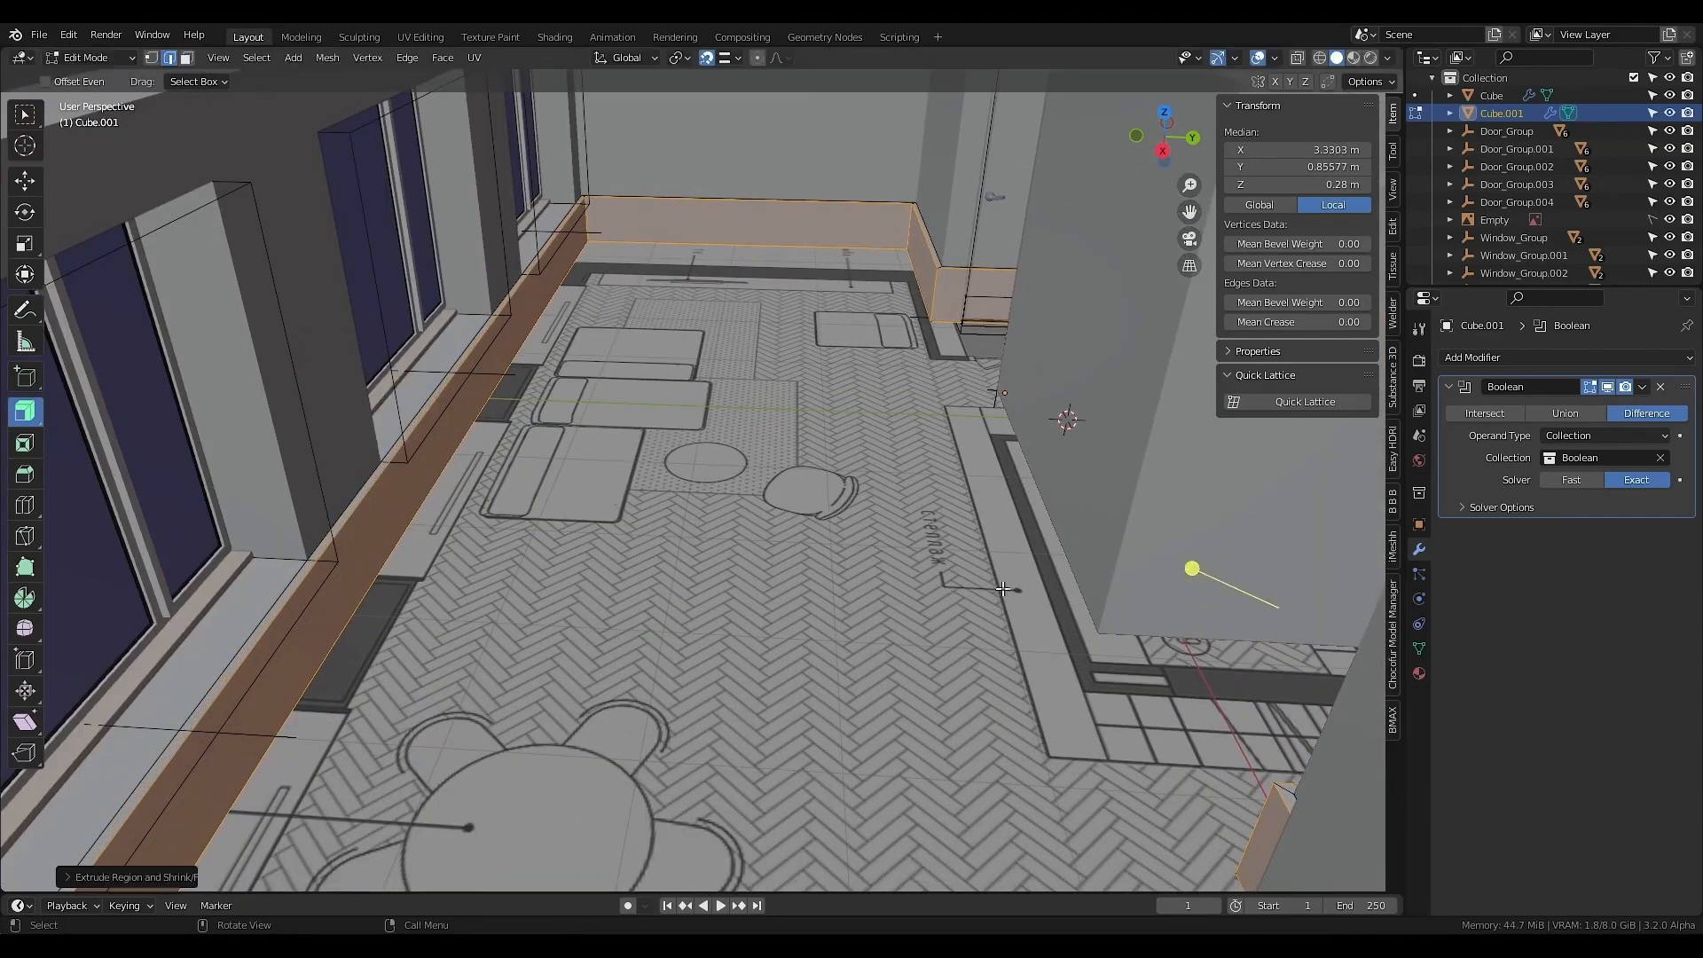
pyautogui.click(80, 875)
pyautogui.moveTo(224, 830); pyautogui.dragTo(220, 832)
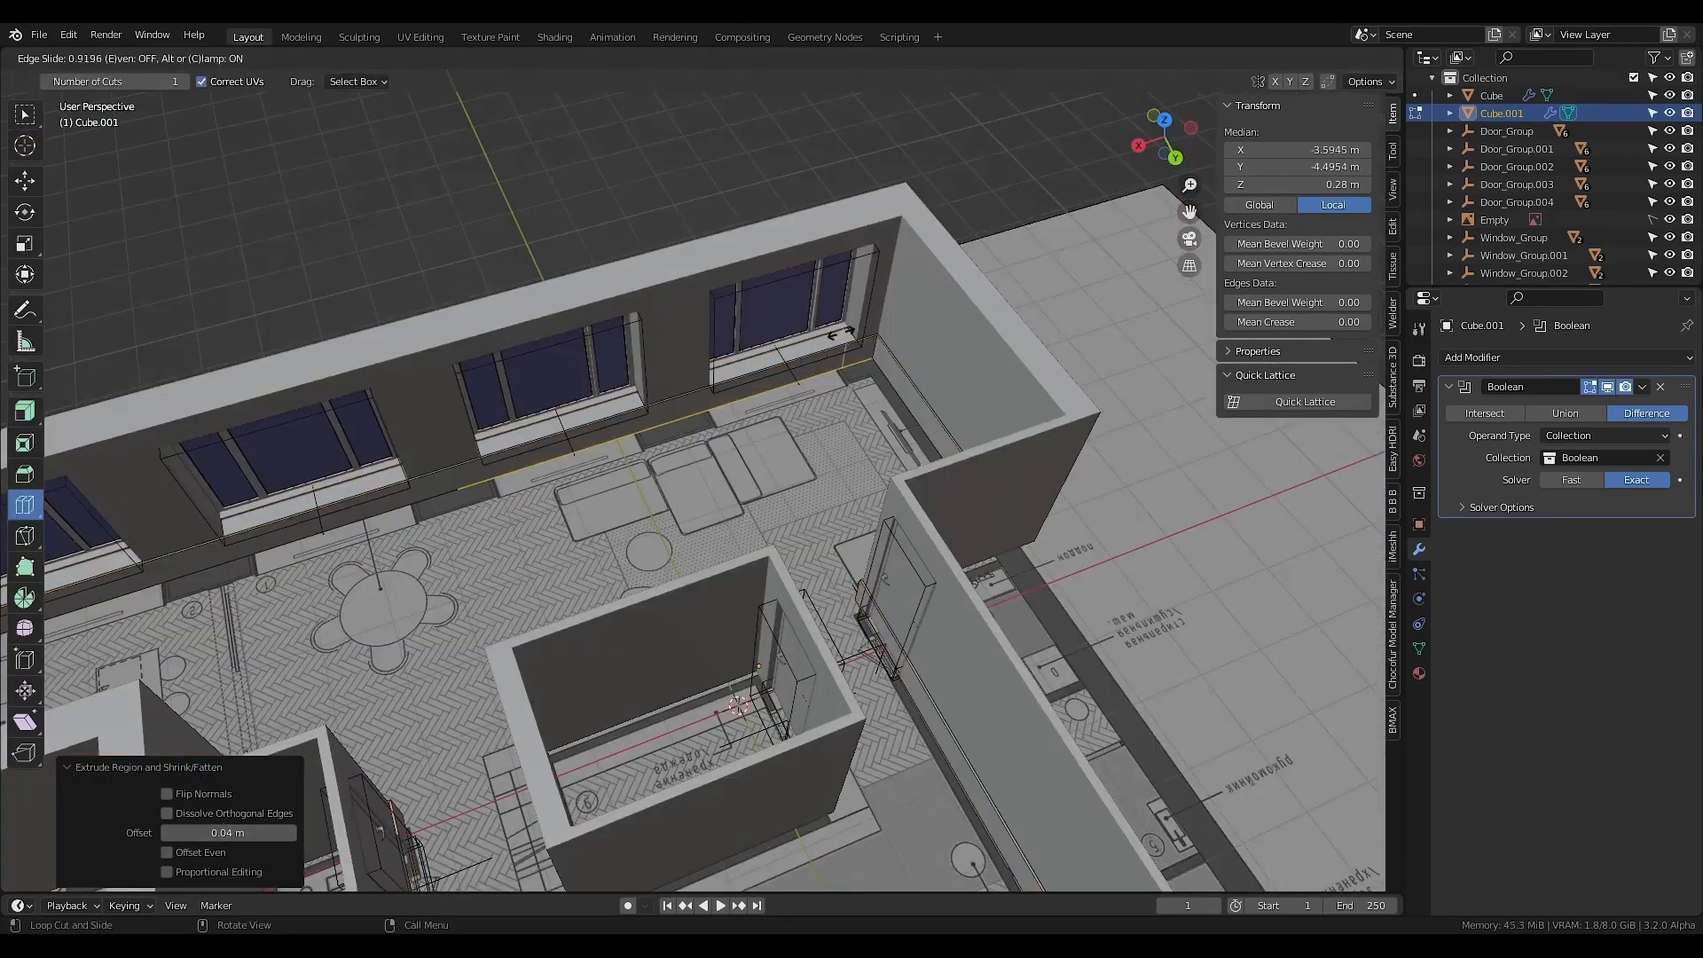
# - Add vertical loop cuts along the extruded wall strip to divide it into panels
pyautogui.moveTo(479, 486); pyautogui.dragTo(462, 475)
pyautogui.click(461, 475)
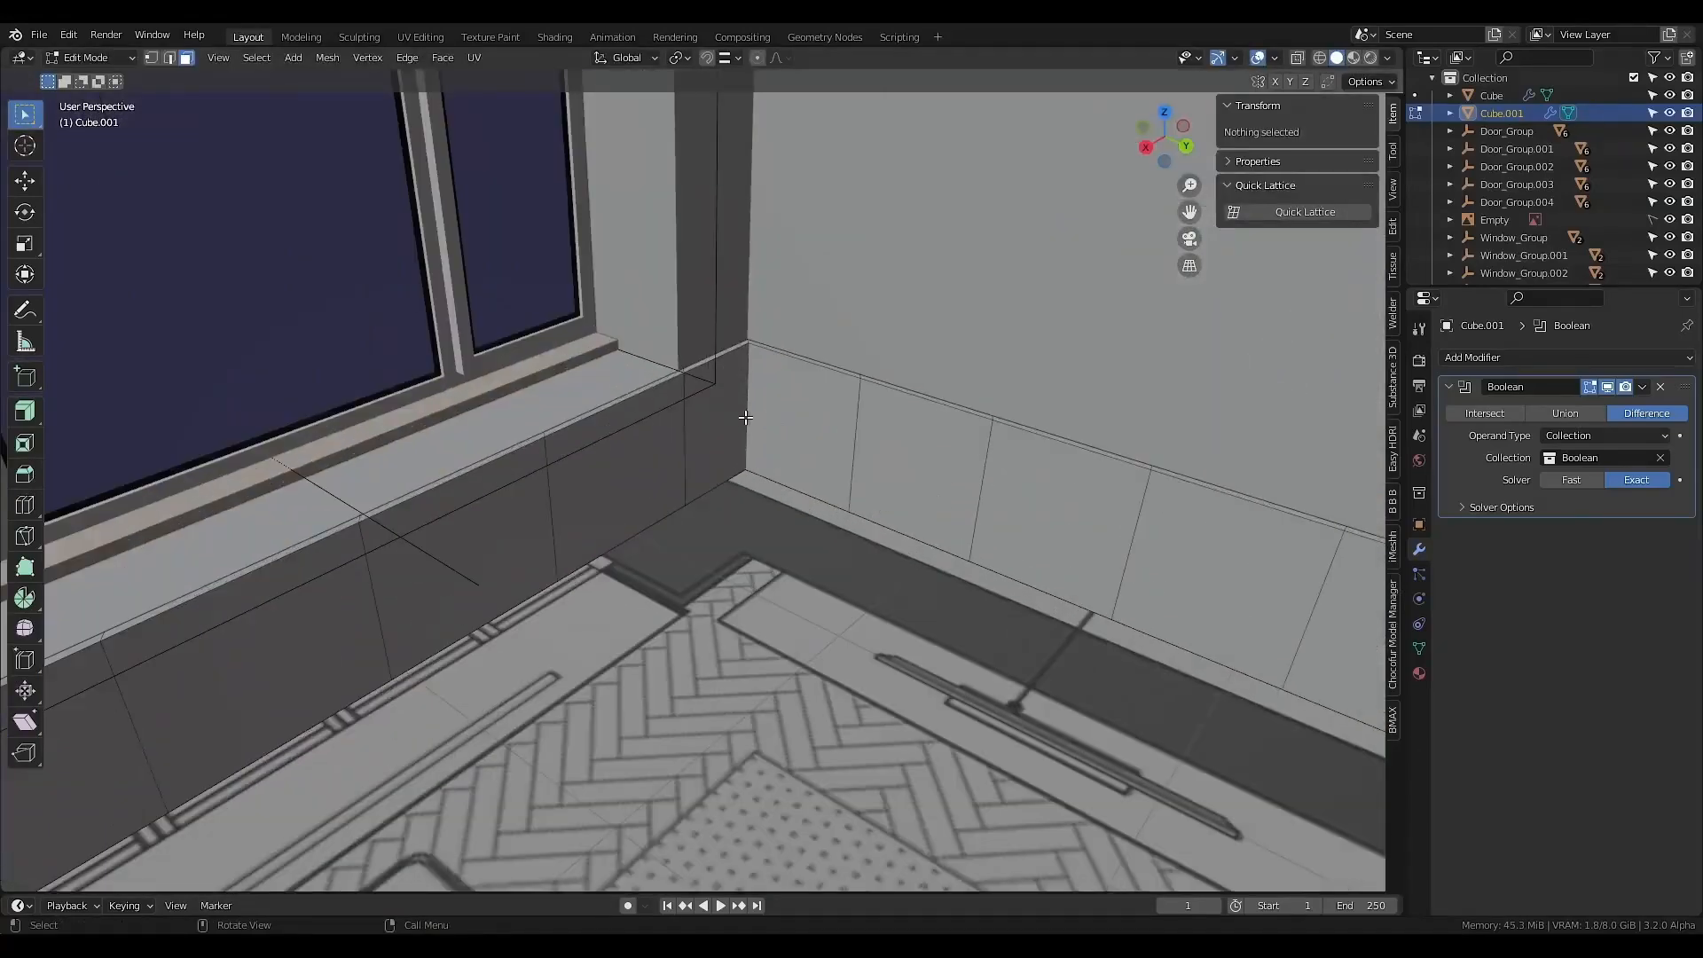
# - Inset the lower wall panel faces individually with a thickness of 0.015 m and extrude the inset faces along their normals
pyautogui.keyDown('alt'); pyautogui.click(745, 417); pyautogui.keyUp('alt')
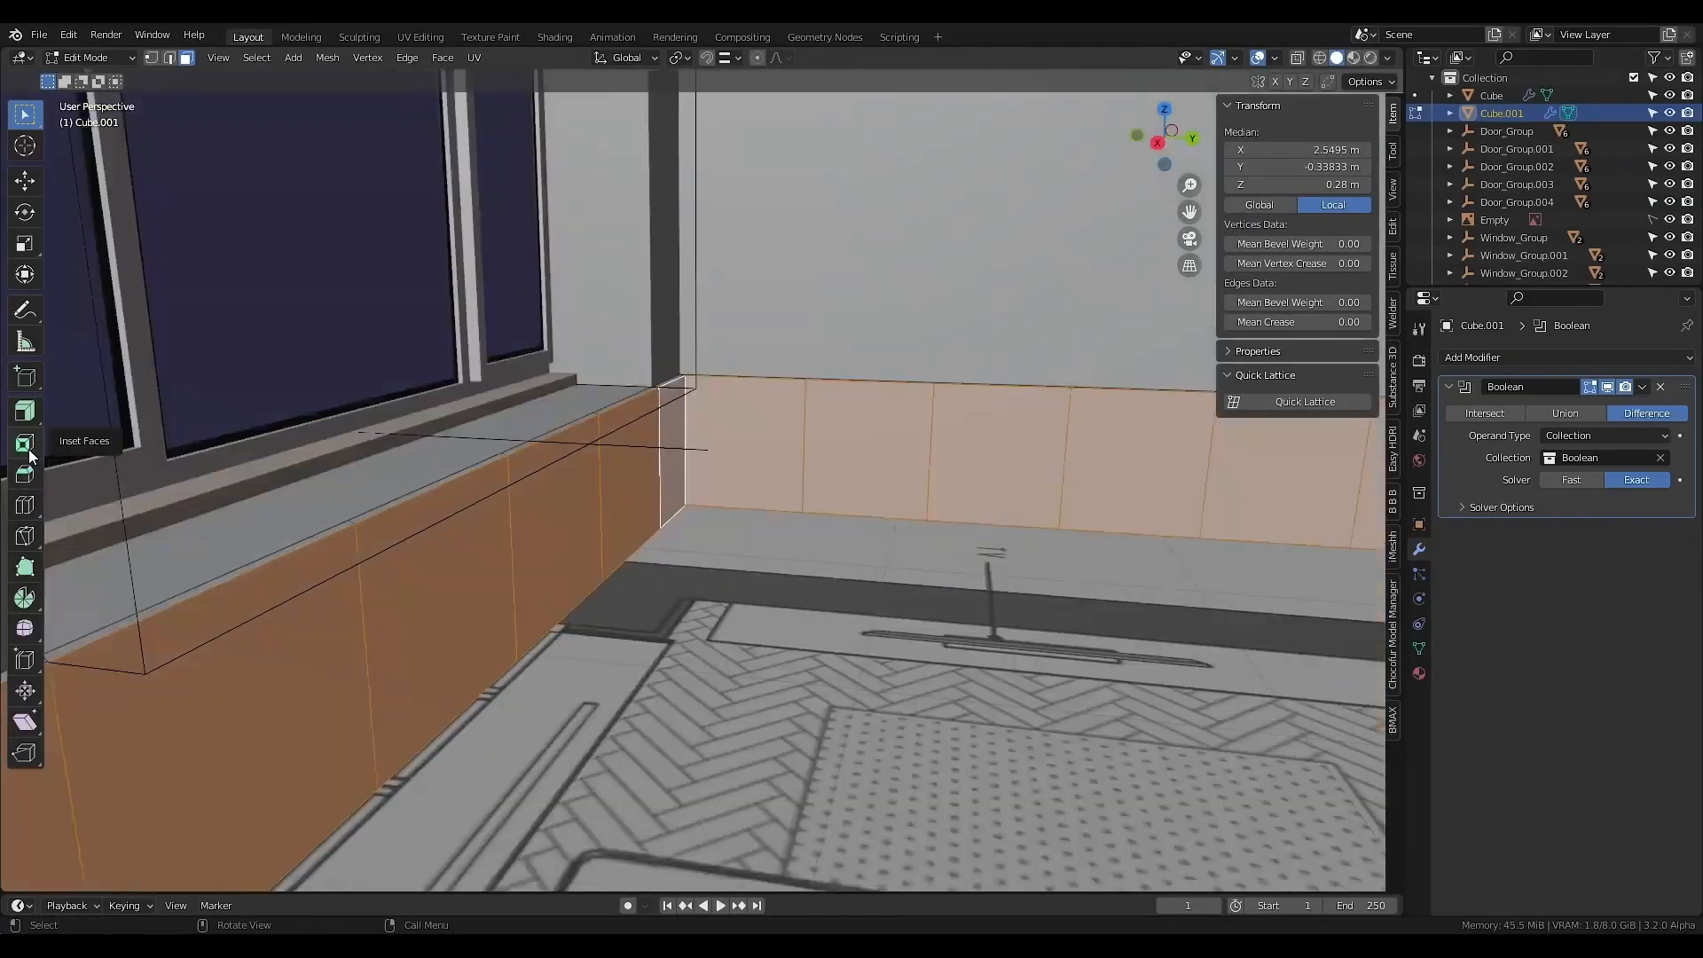
pyautogui.click(23, 442)
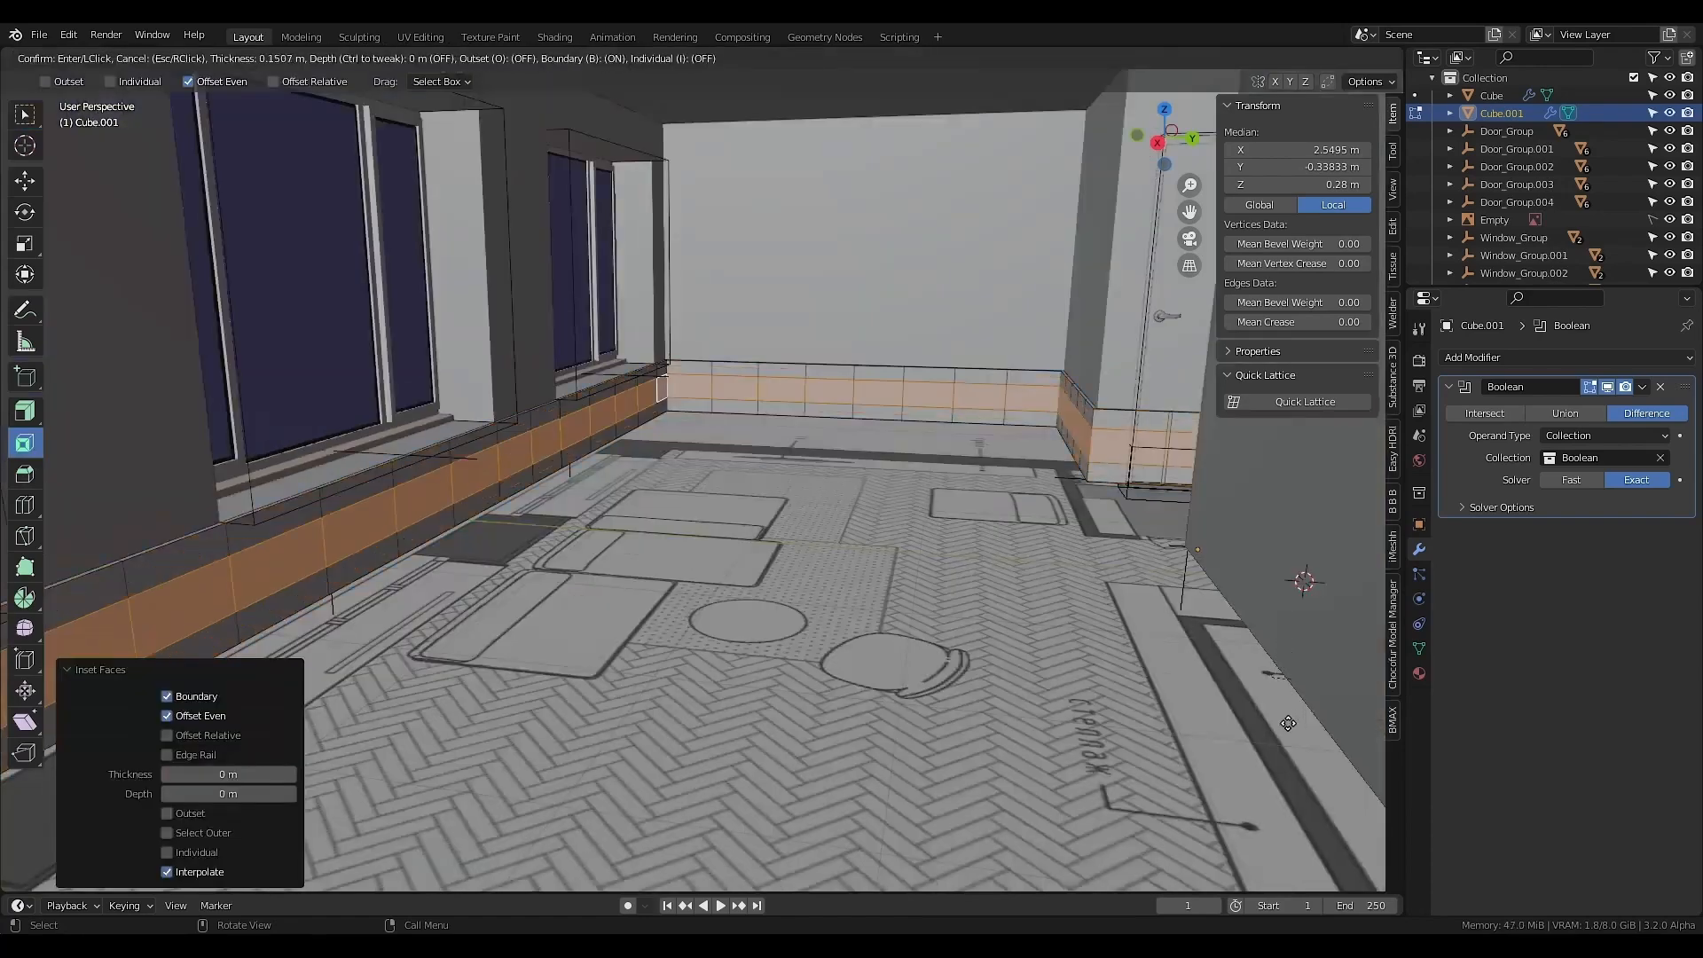
pyautogui.press('i')
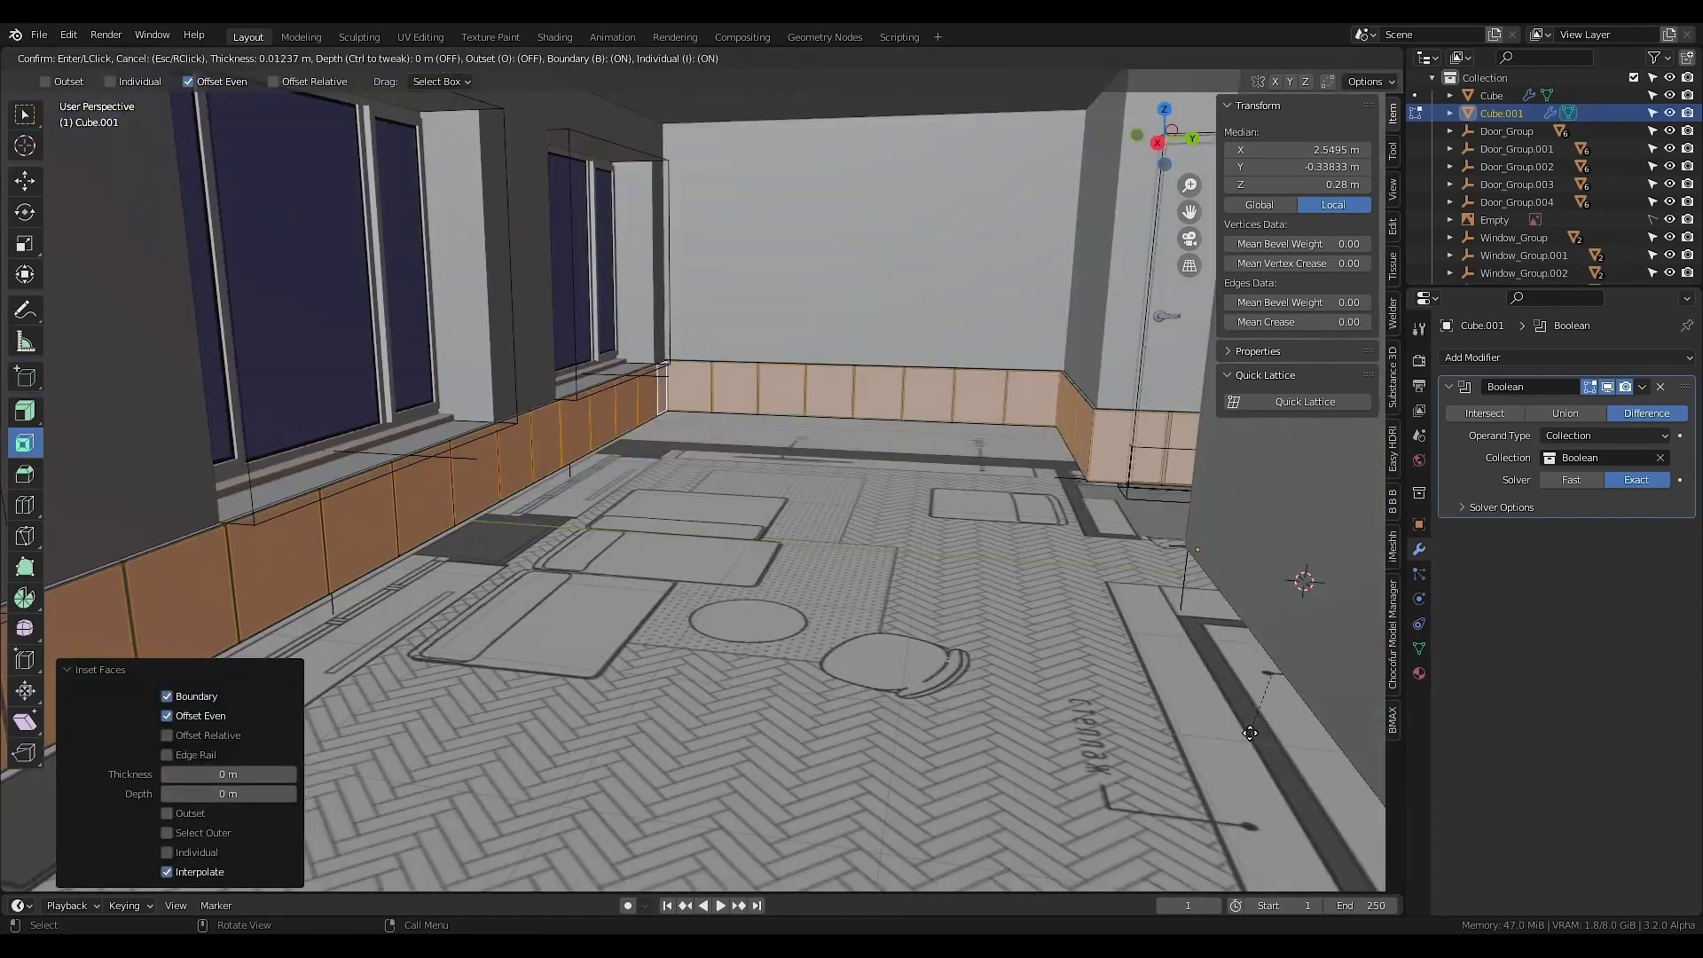
pyautogui.click(1250, 733)
pyautogui.click(214, 775)
pyautogui.write('0.015')
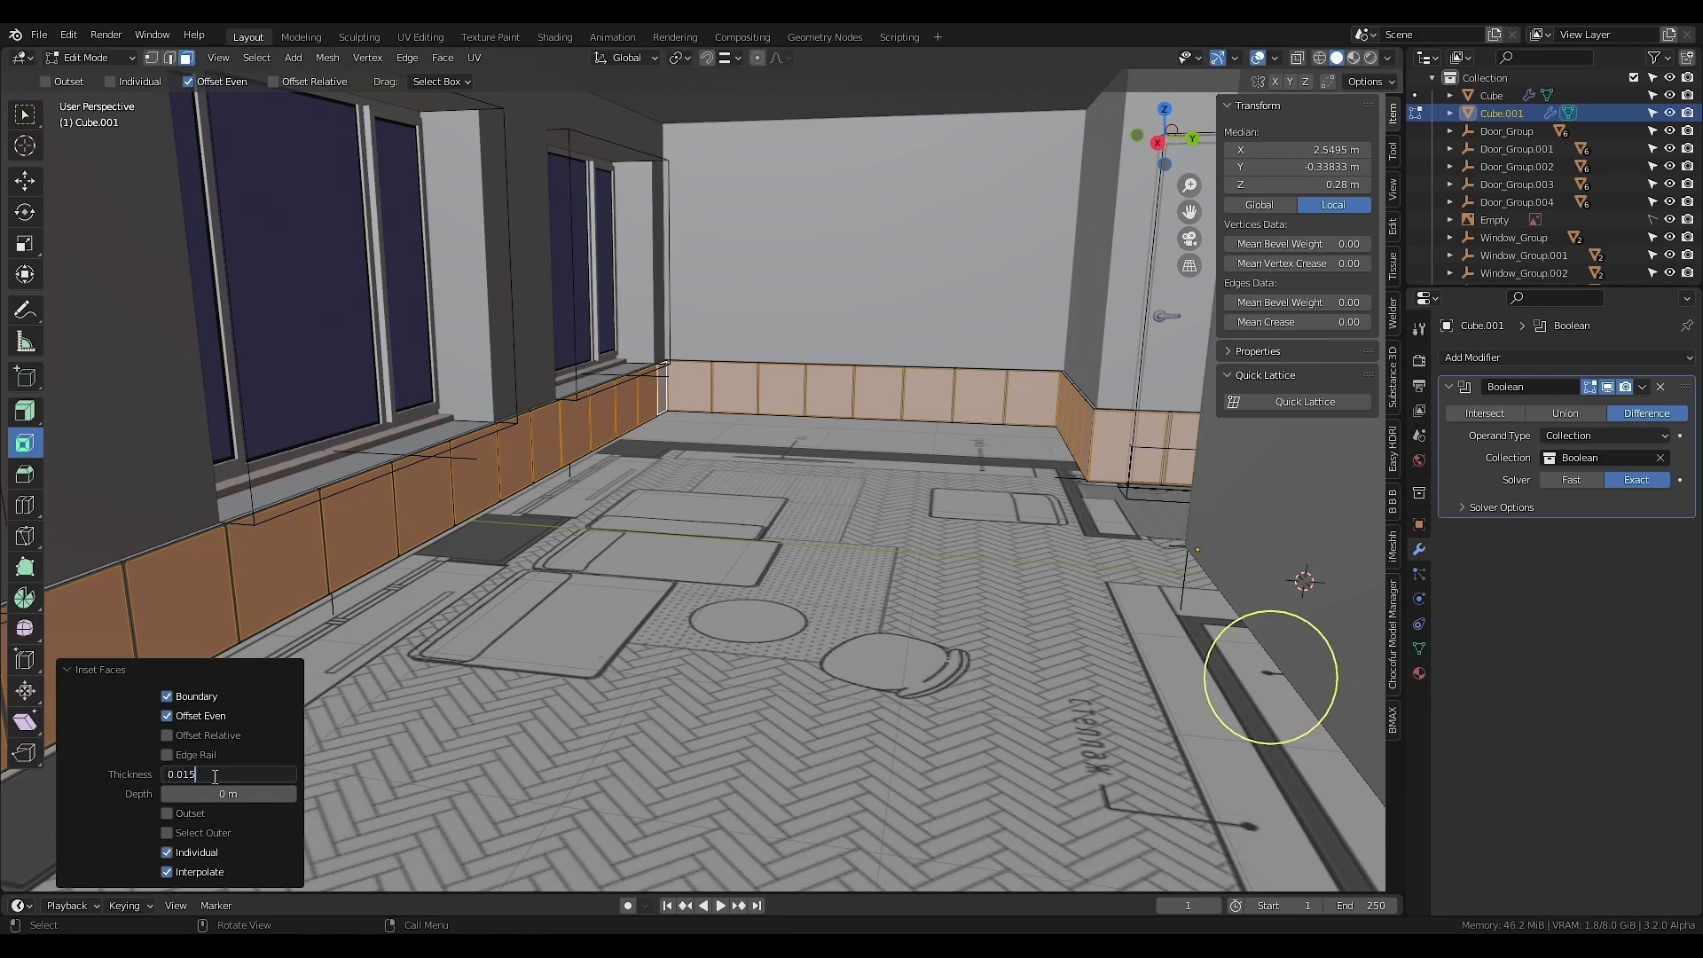
pyautogui.press('Return')
pyautogui.moveTo(25, 411); pyautogui.dragTo(103, 483)
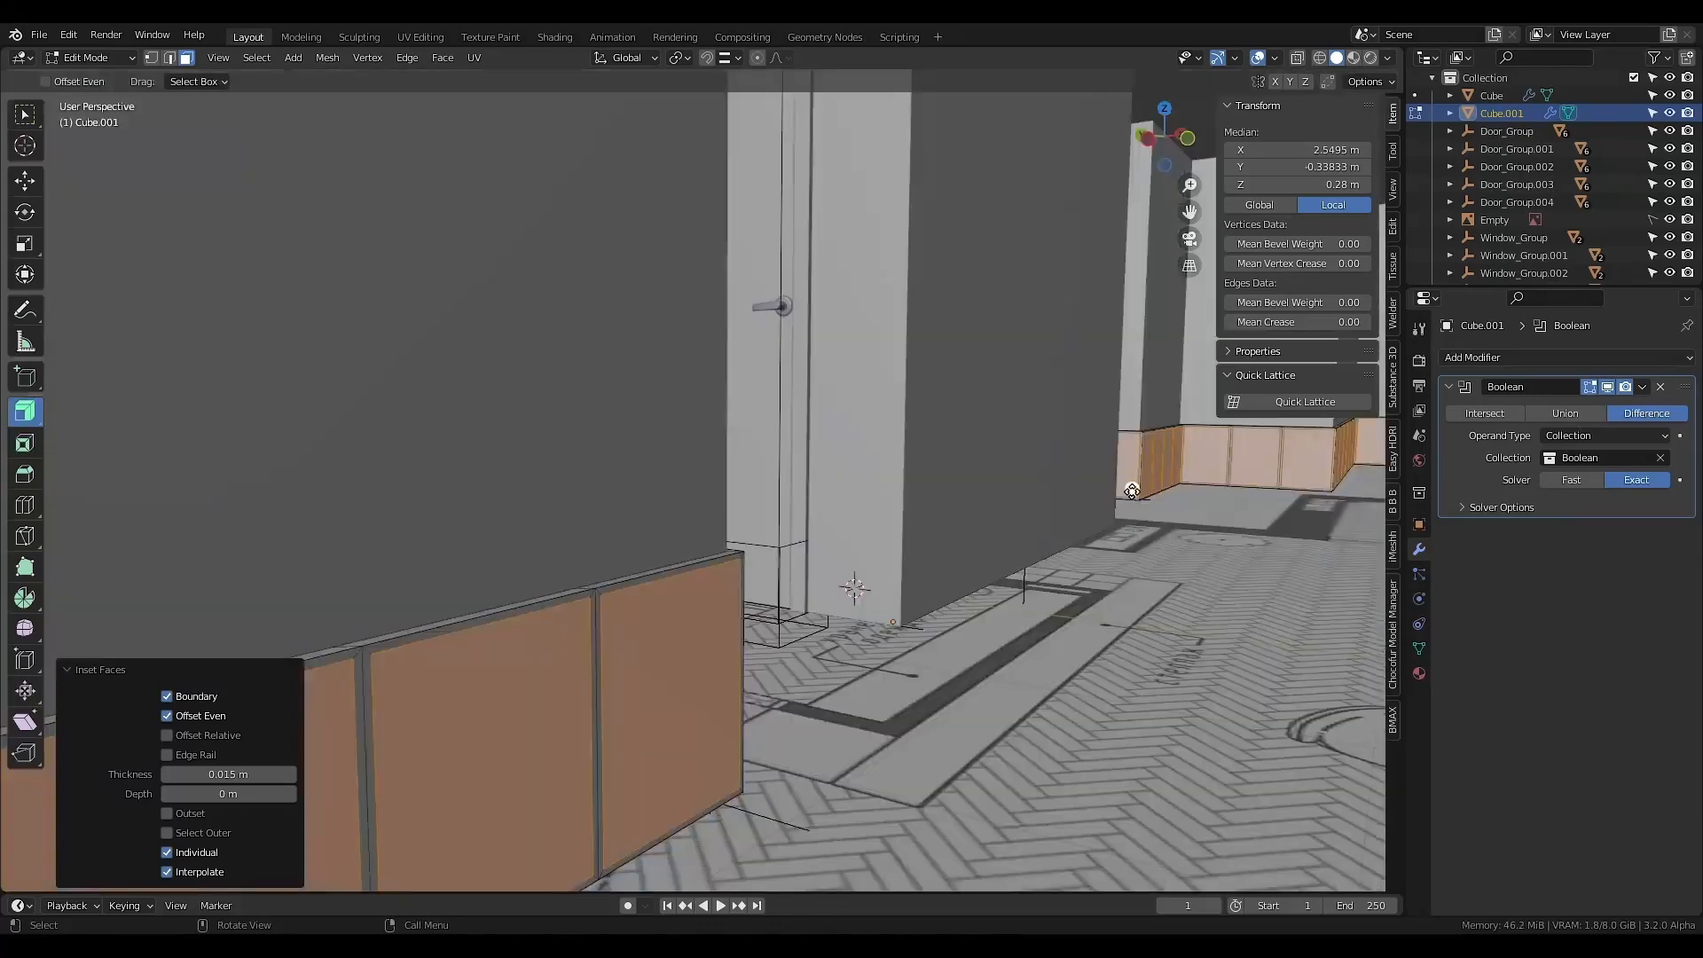
pyautogui.moveTo(1132, 490); pyautogui.dragTo(1160, 373)
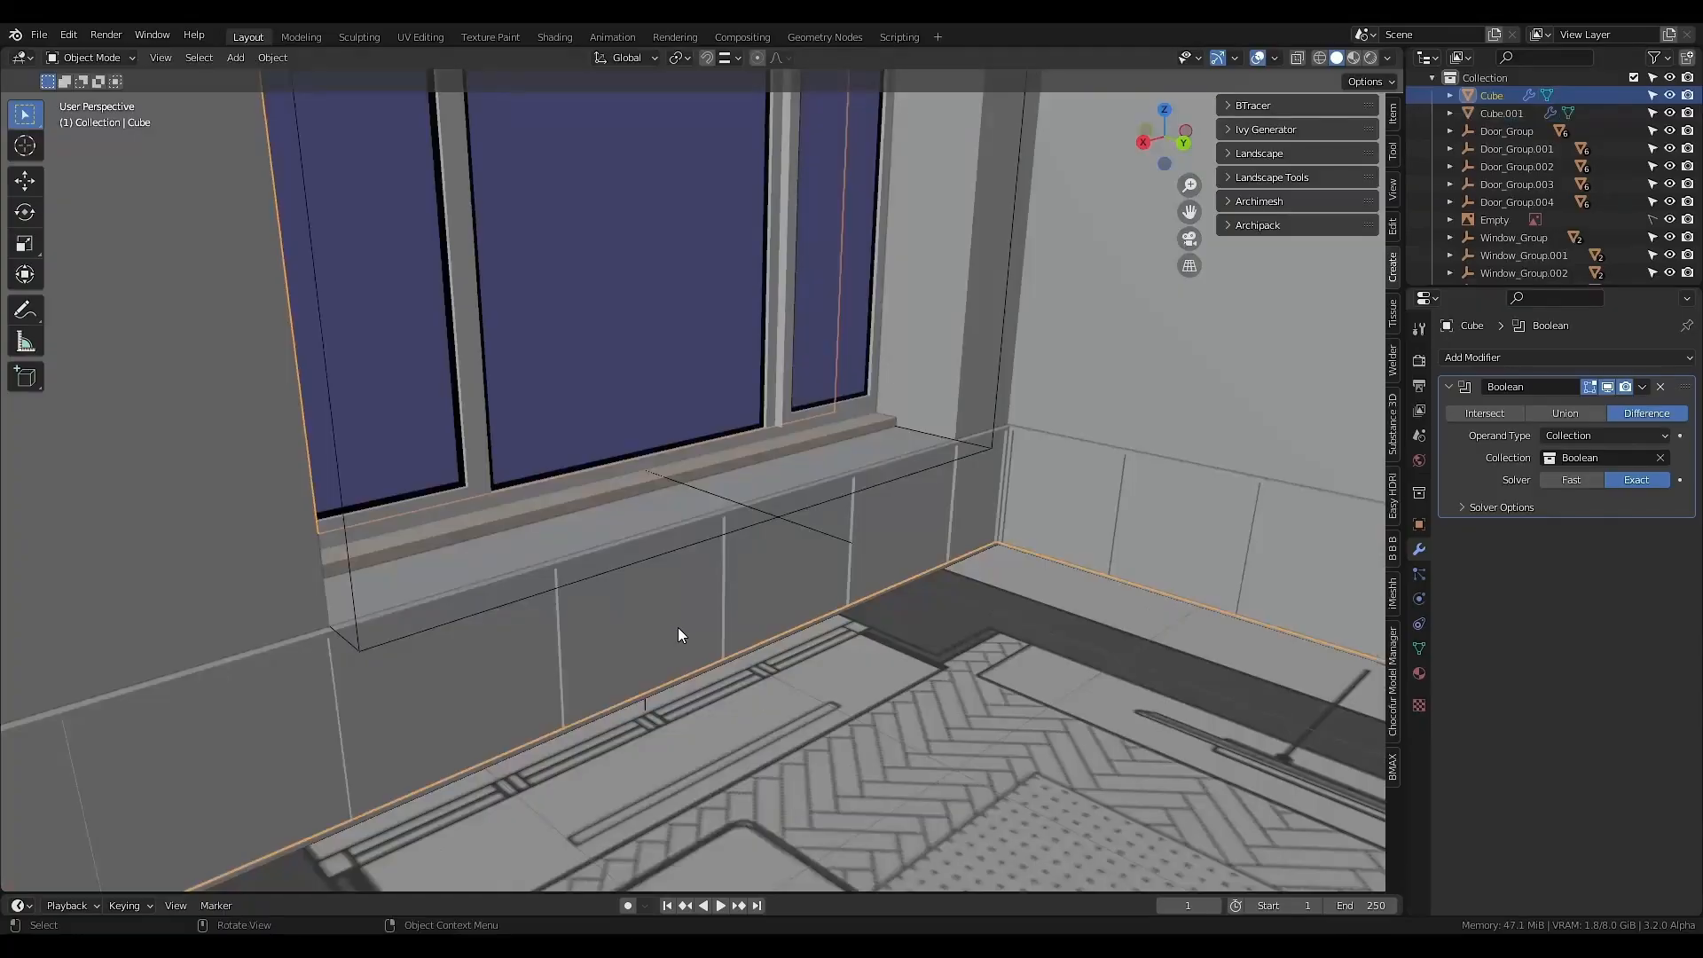
# - Select the wall panel strip's entire mesh and merge its duplicate vertices by distance
pyautogui.click(679, 628)
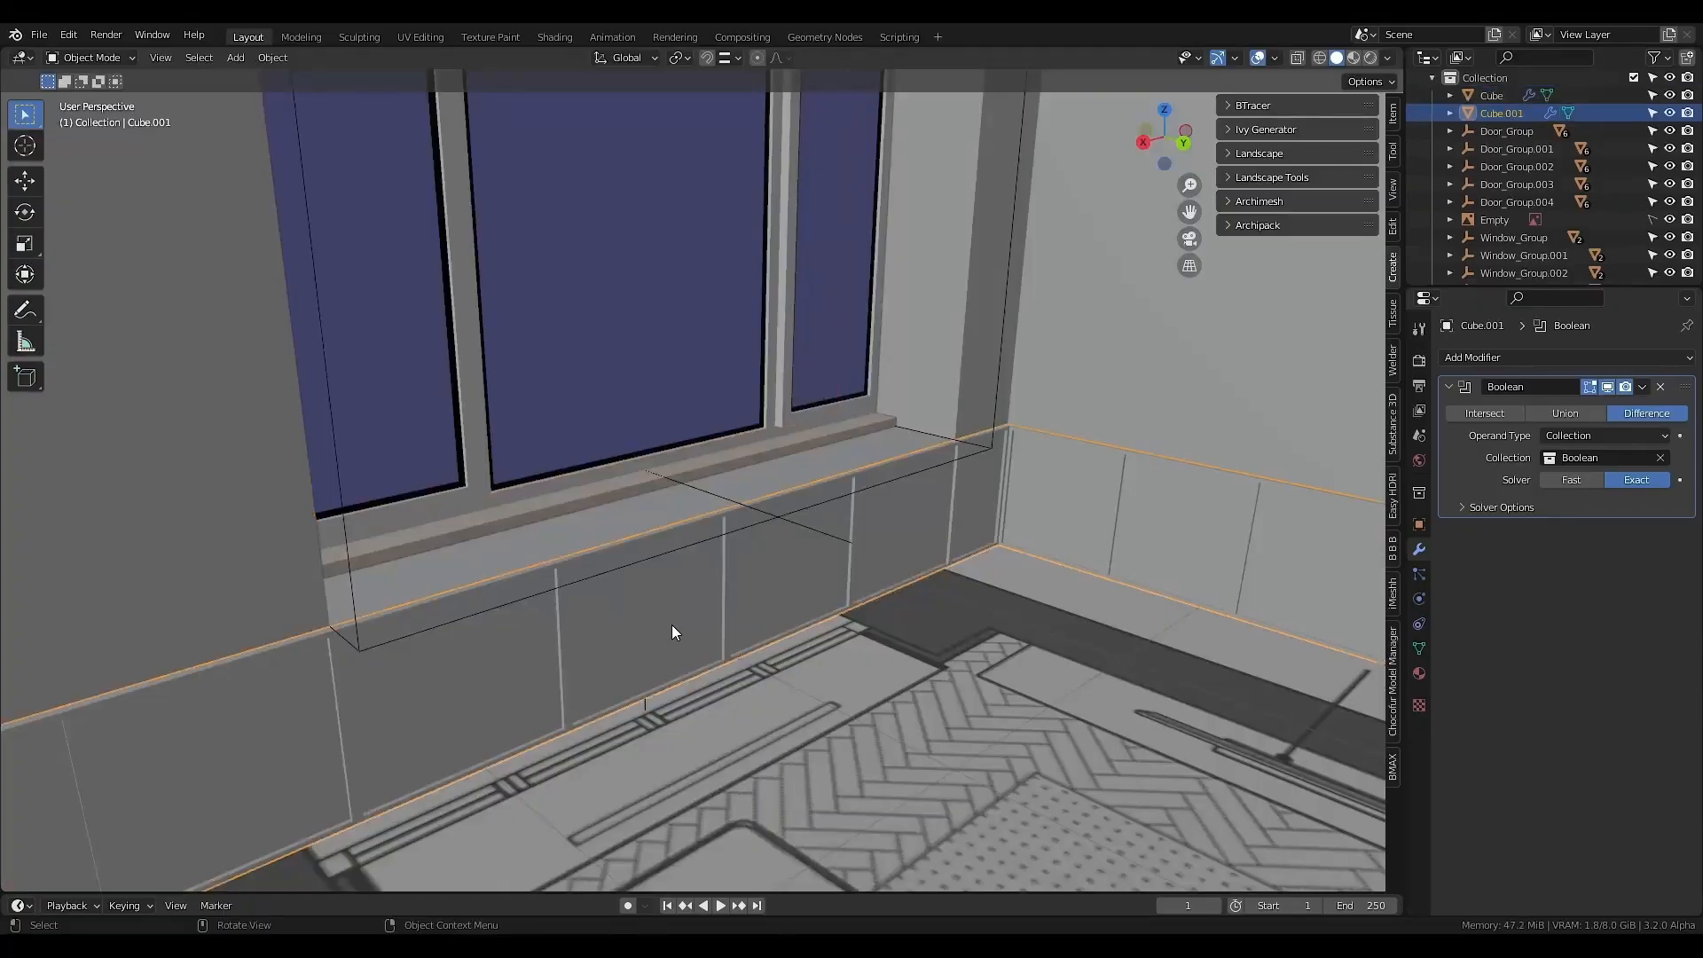
pyautogui.press('Tab')
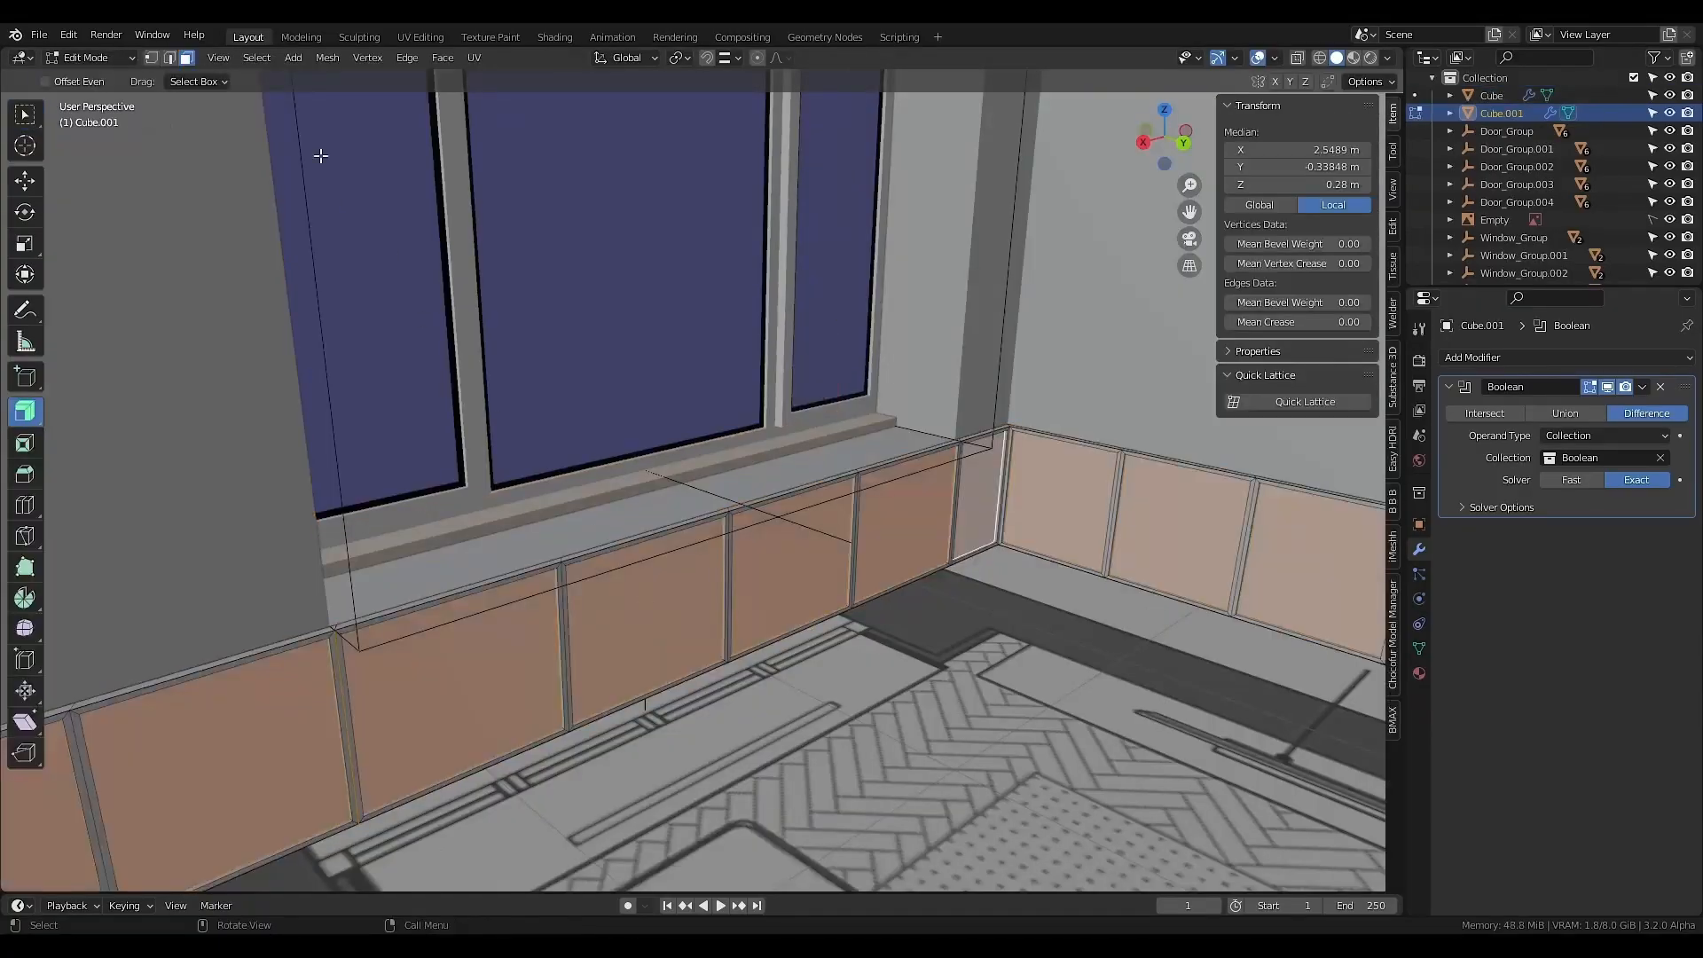
pyautogui.click(256, 57)
pyautogui.click(281, 81)
pyautogui.click(326, 58)
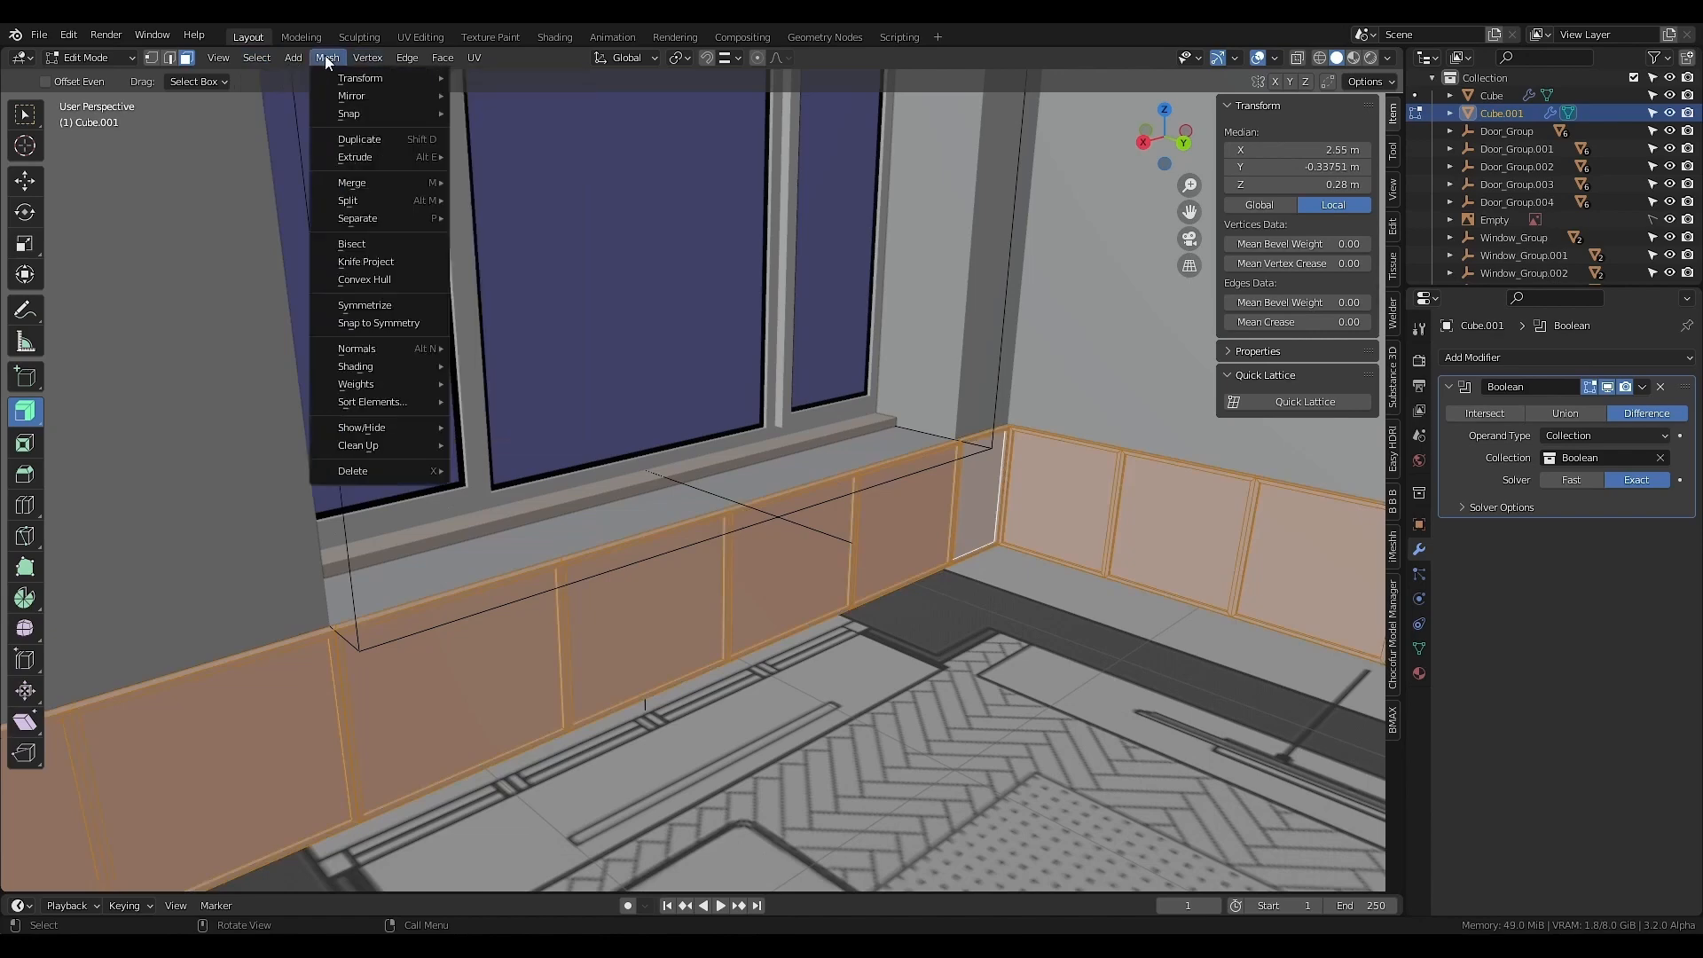
pyautogui.moveTo(359, 184)
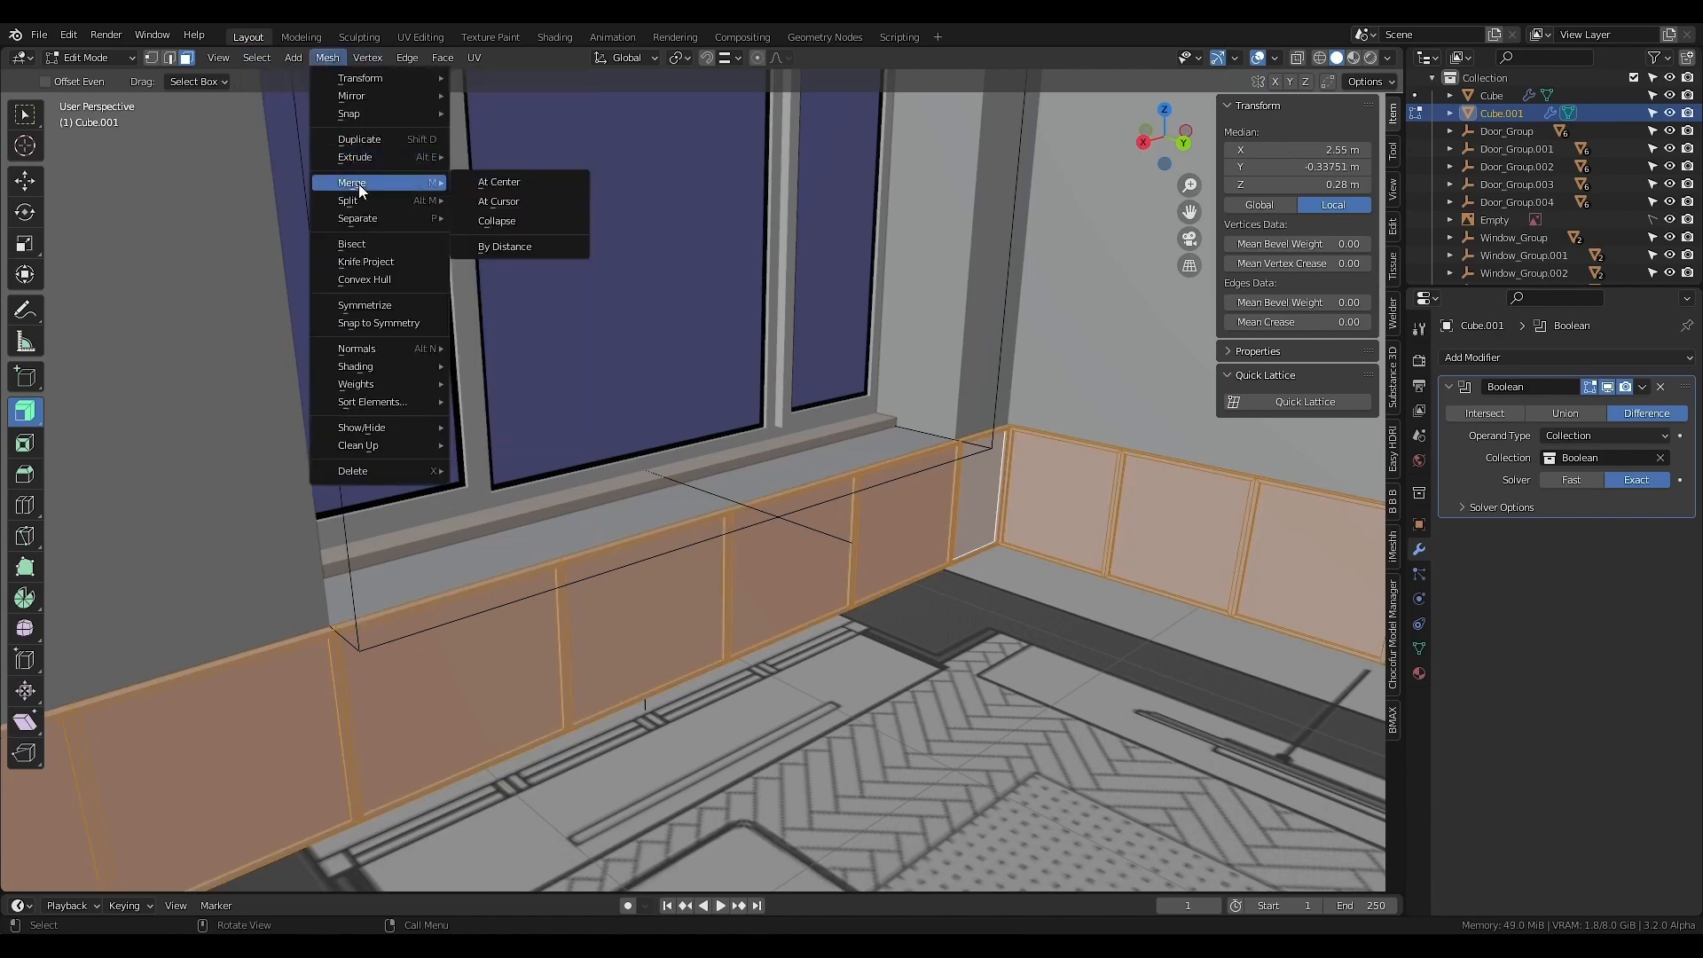
pyautogui.click(501, 248)
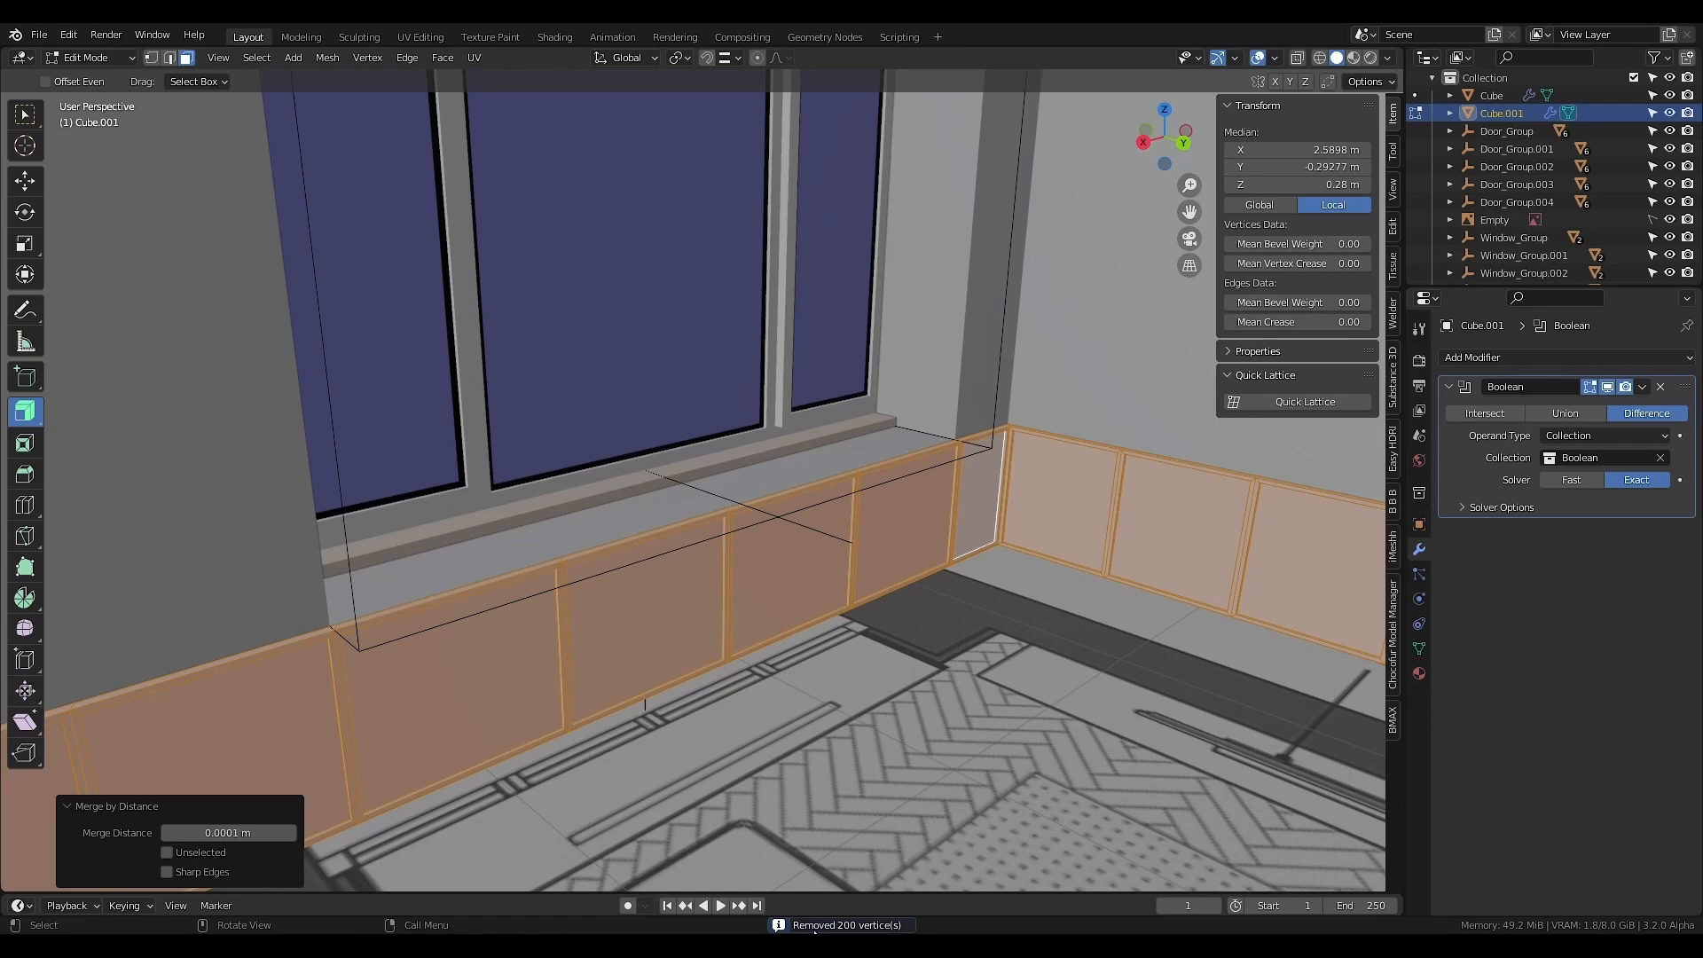
pyautogui.press('Tab')
# - Add a Bevel modifier to the wall panels and place it above the Boolean modifier
pyautogui.click(1477, 358)
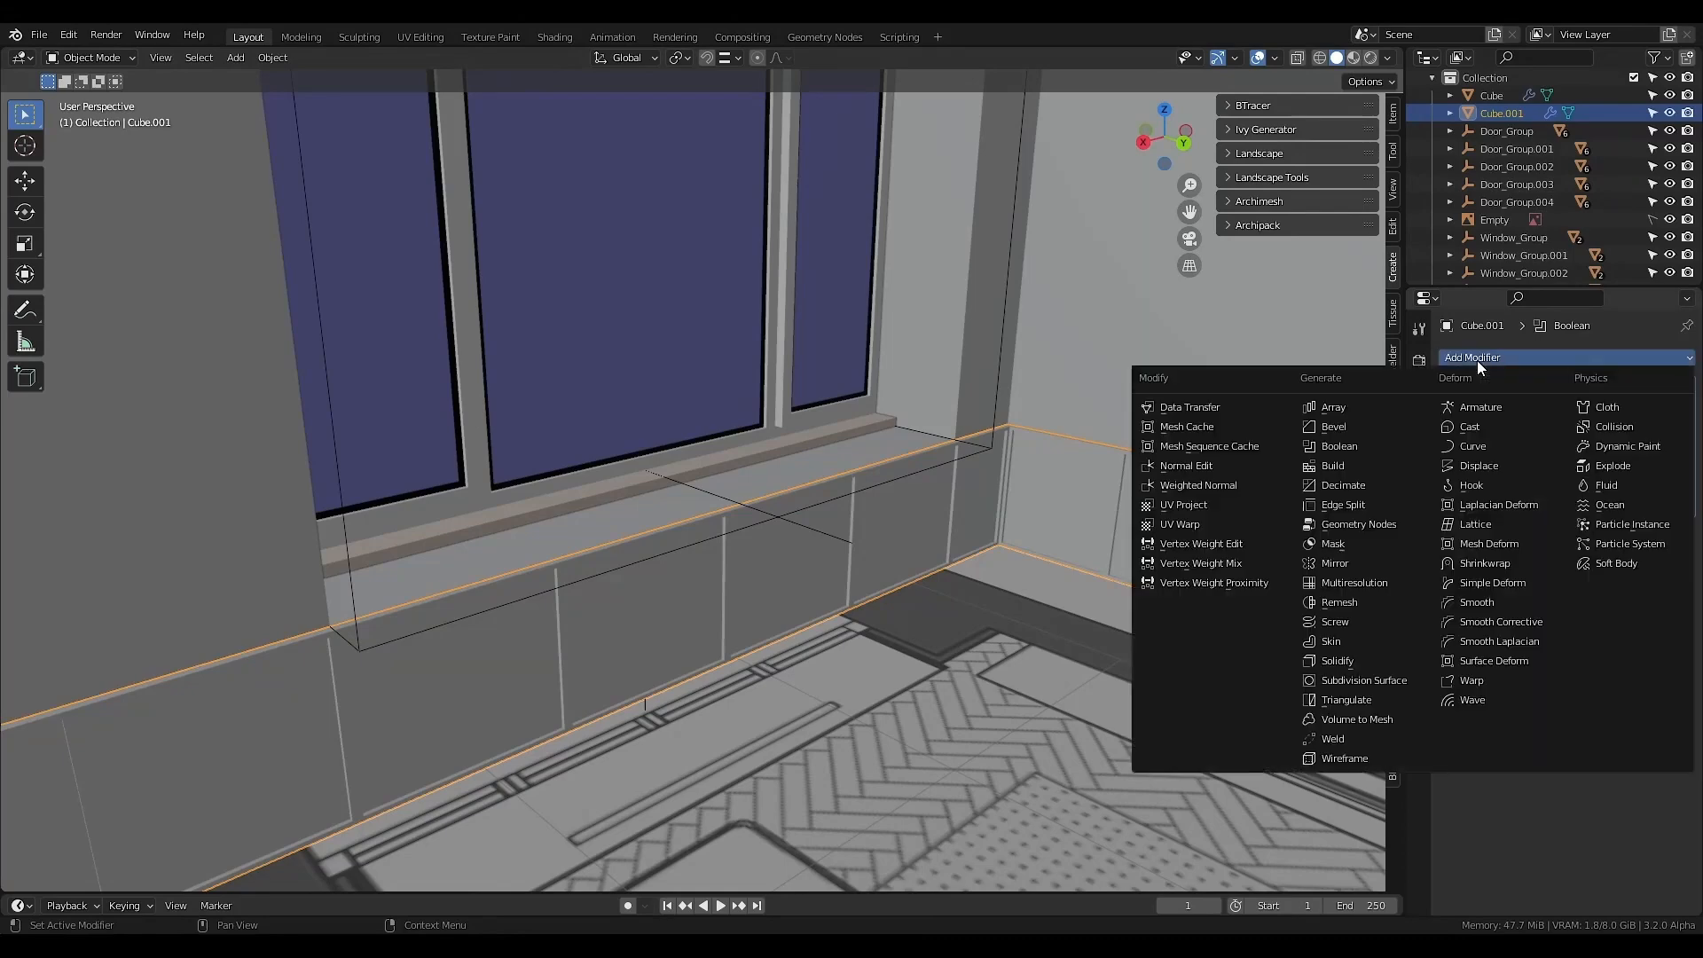
pyautogui.click(1339, 424)
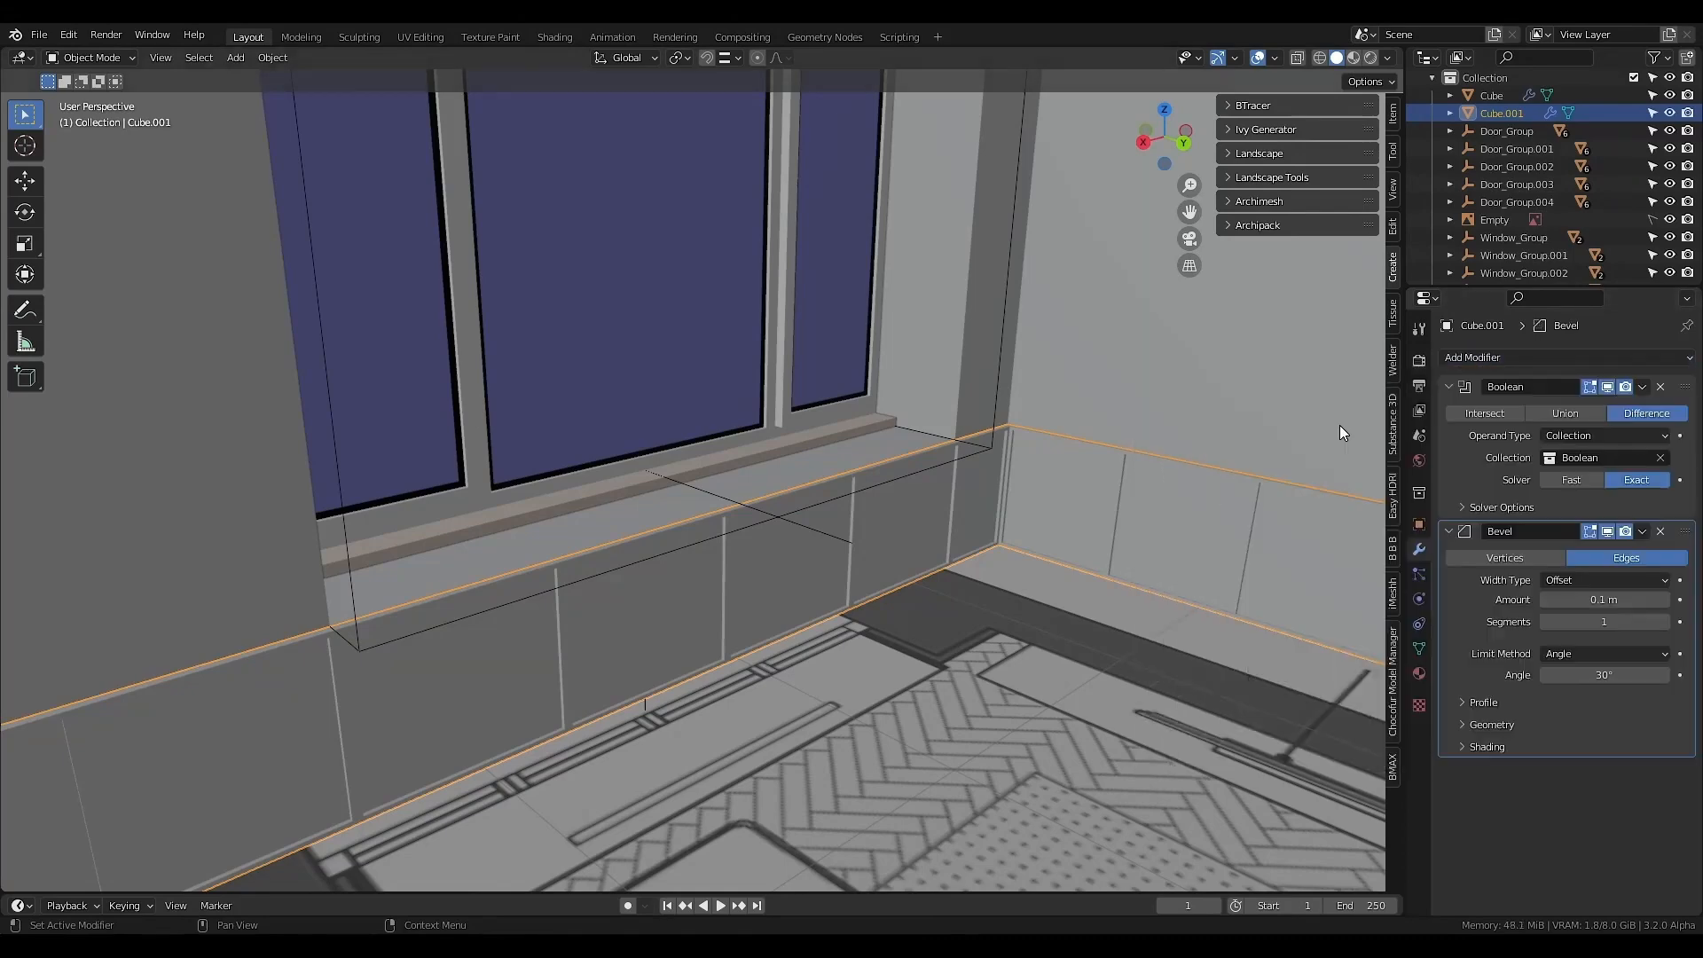
pyautogui.scroll(2, 768, 672)
pyautogui.moveTo(1686, 532); pyautogui.dragTo(1678, 385)
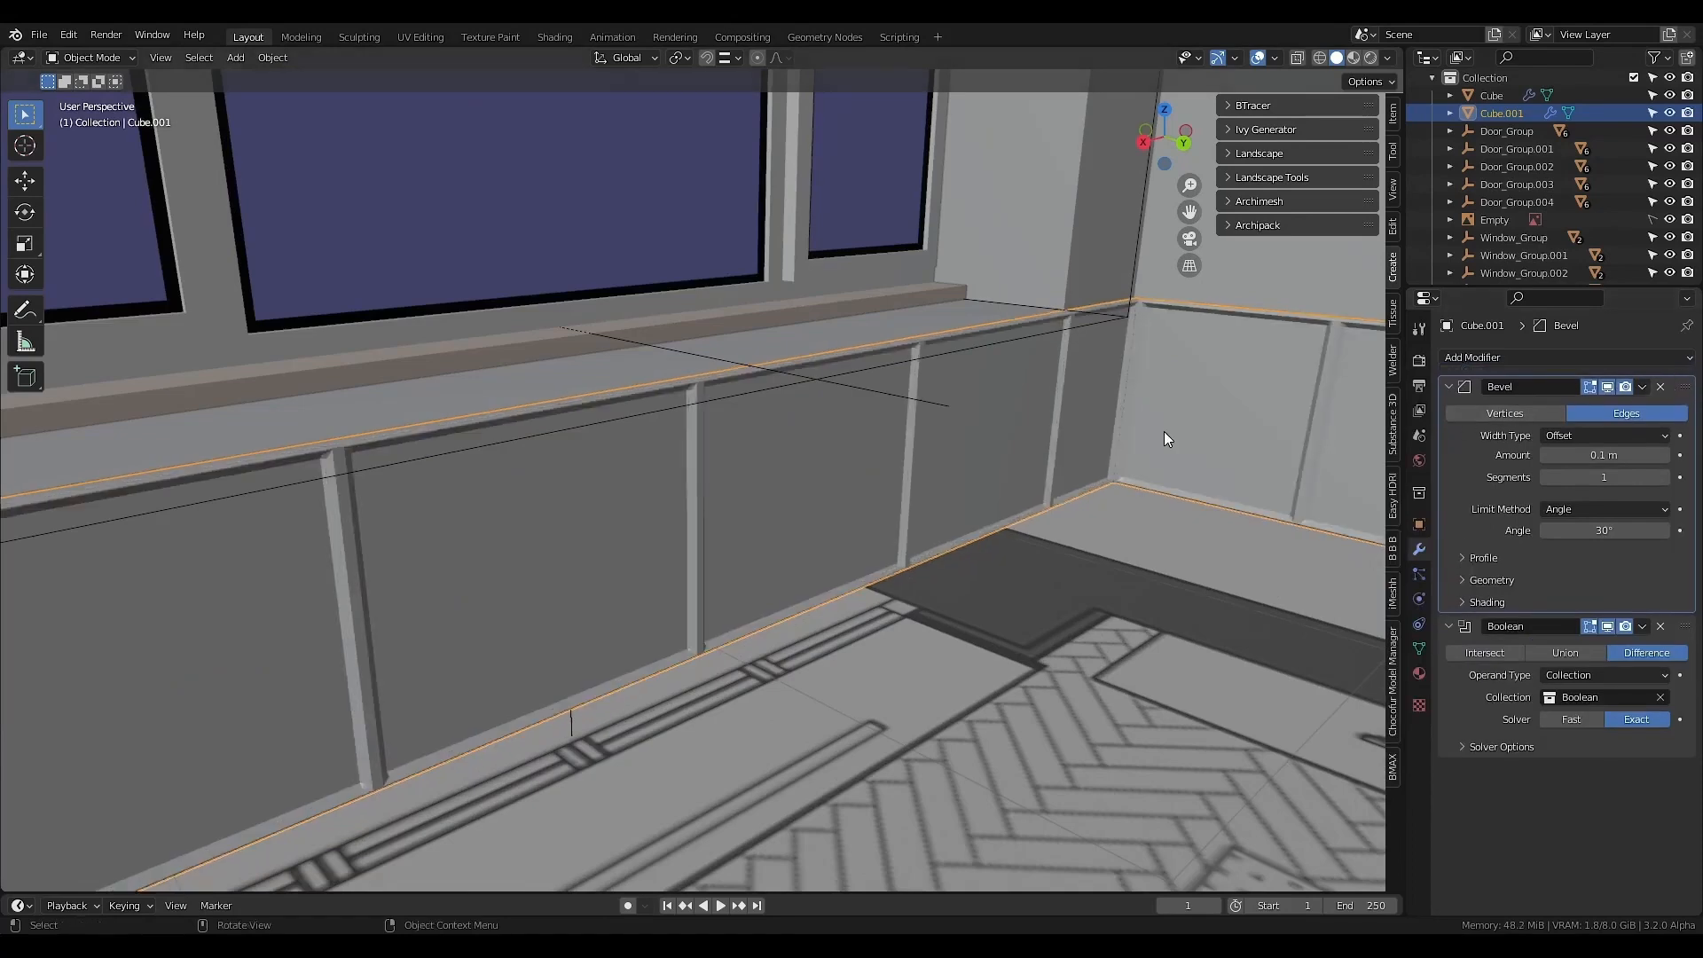
# - Set the wall panels' bevel amount to 0.002 m with 4 segments
pyautogui.click(1613, 456)
pyautogui.write('0.002')
pyautogui.press('Tab')
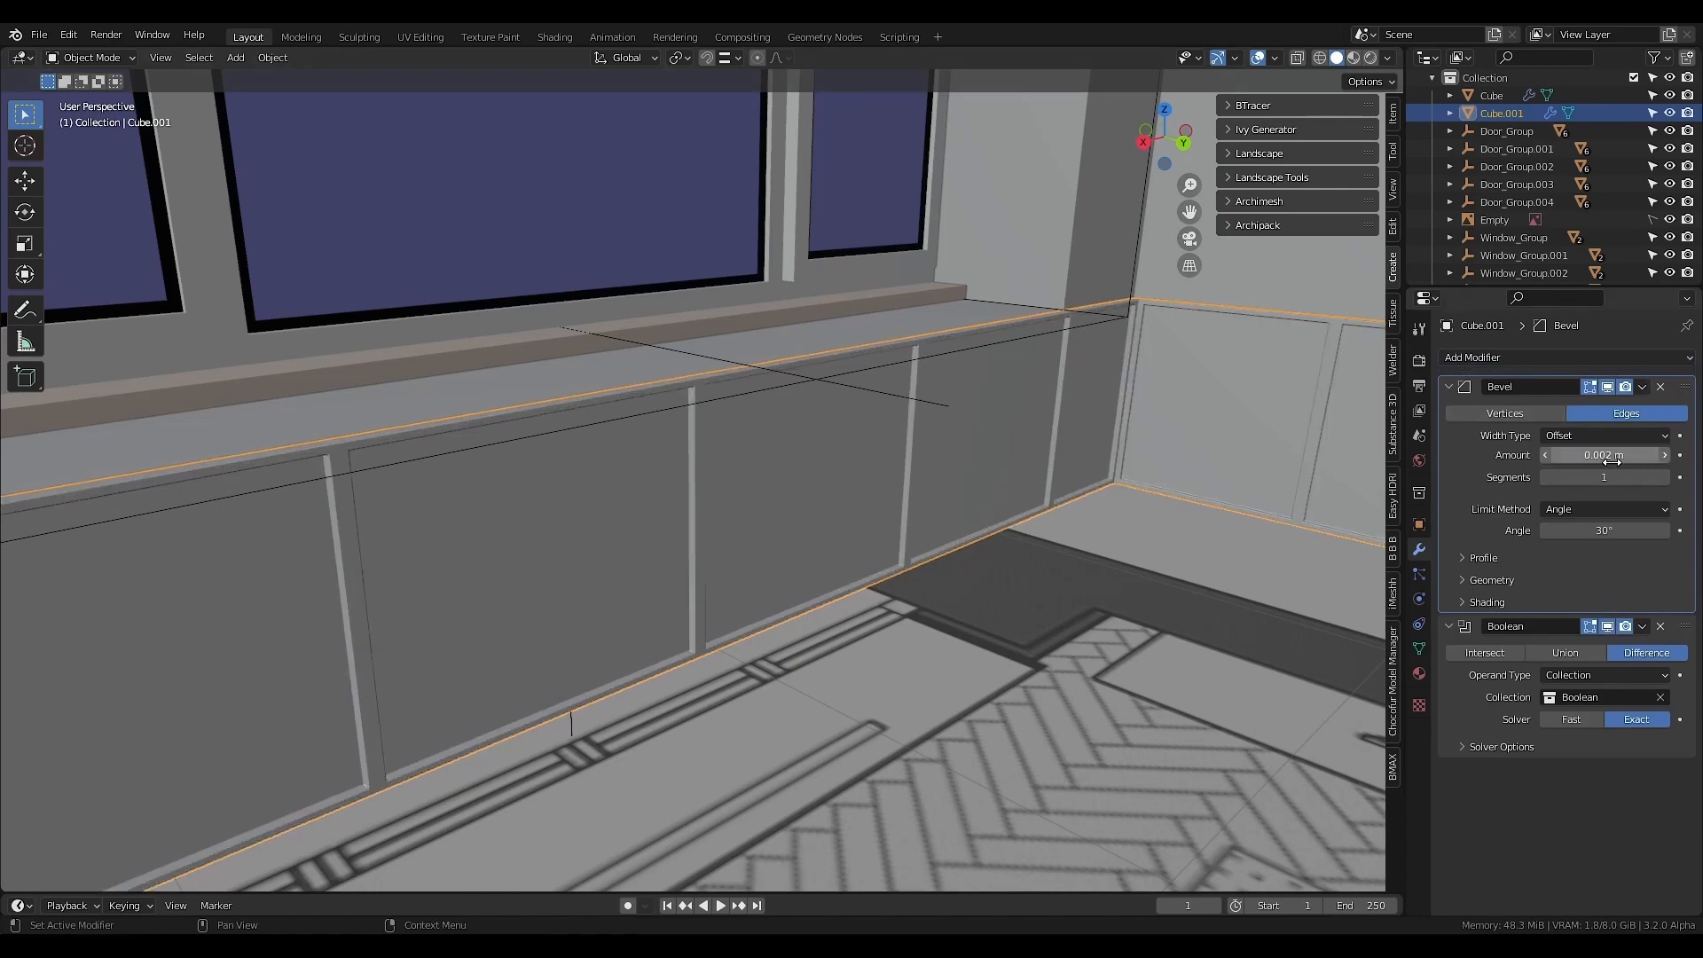
pyautogui.write('4')
pyautogui.press('Return')
# - Set the panel bevel's outer miter to Arc and enable Harden Normals
pyautogui.click(1489, 579)
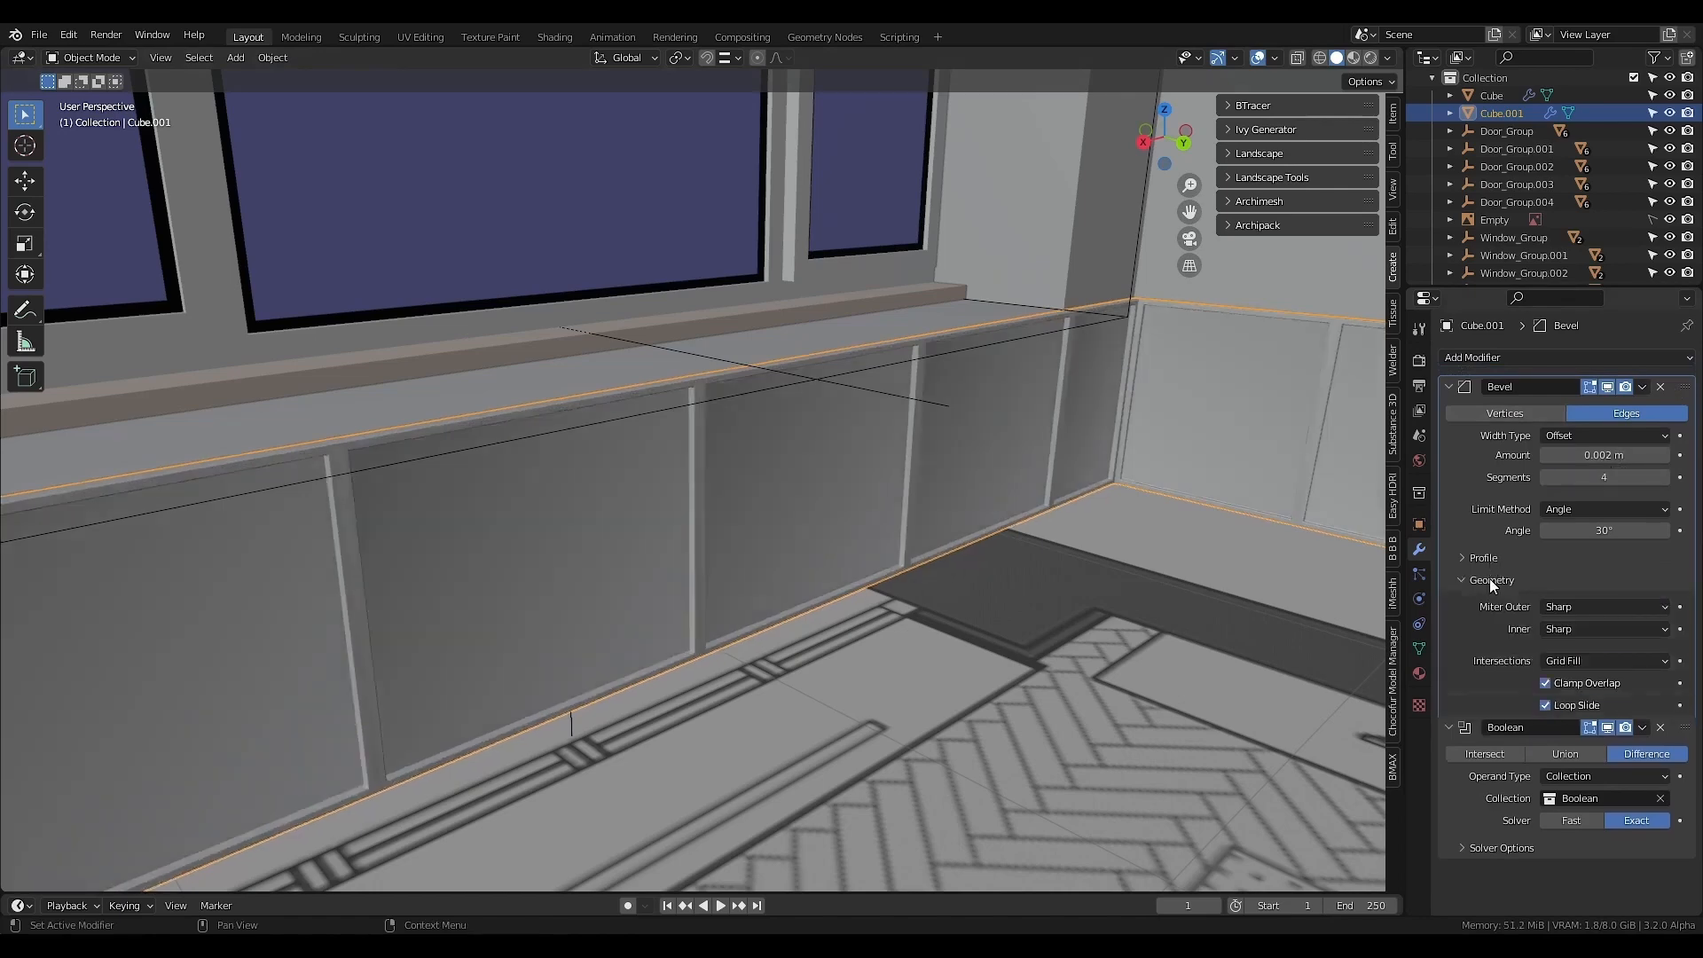
pyautogui.click(1589, 610)
pyautogui.click(1573, 658)
pyautogui.click(1490, 733)
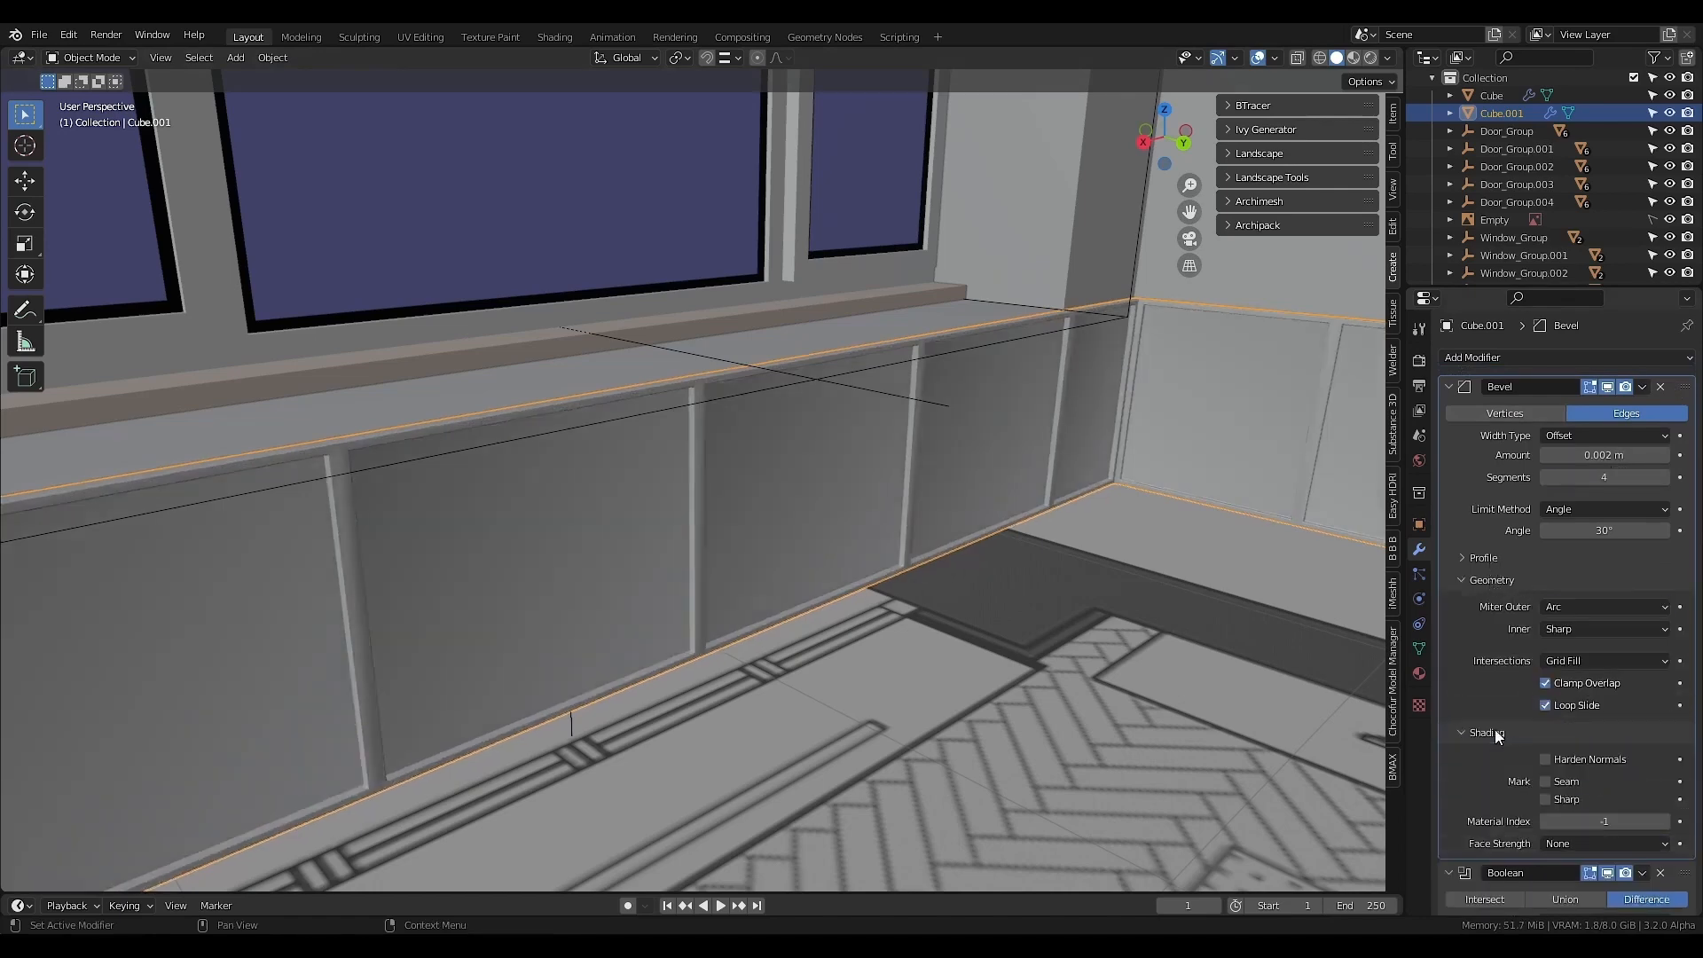
pyautogui.click(1545, 760)
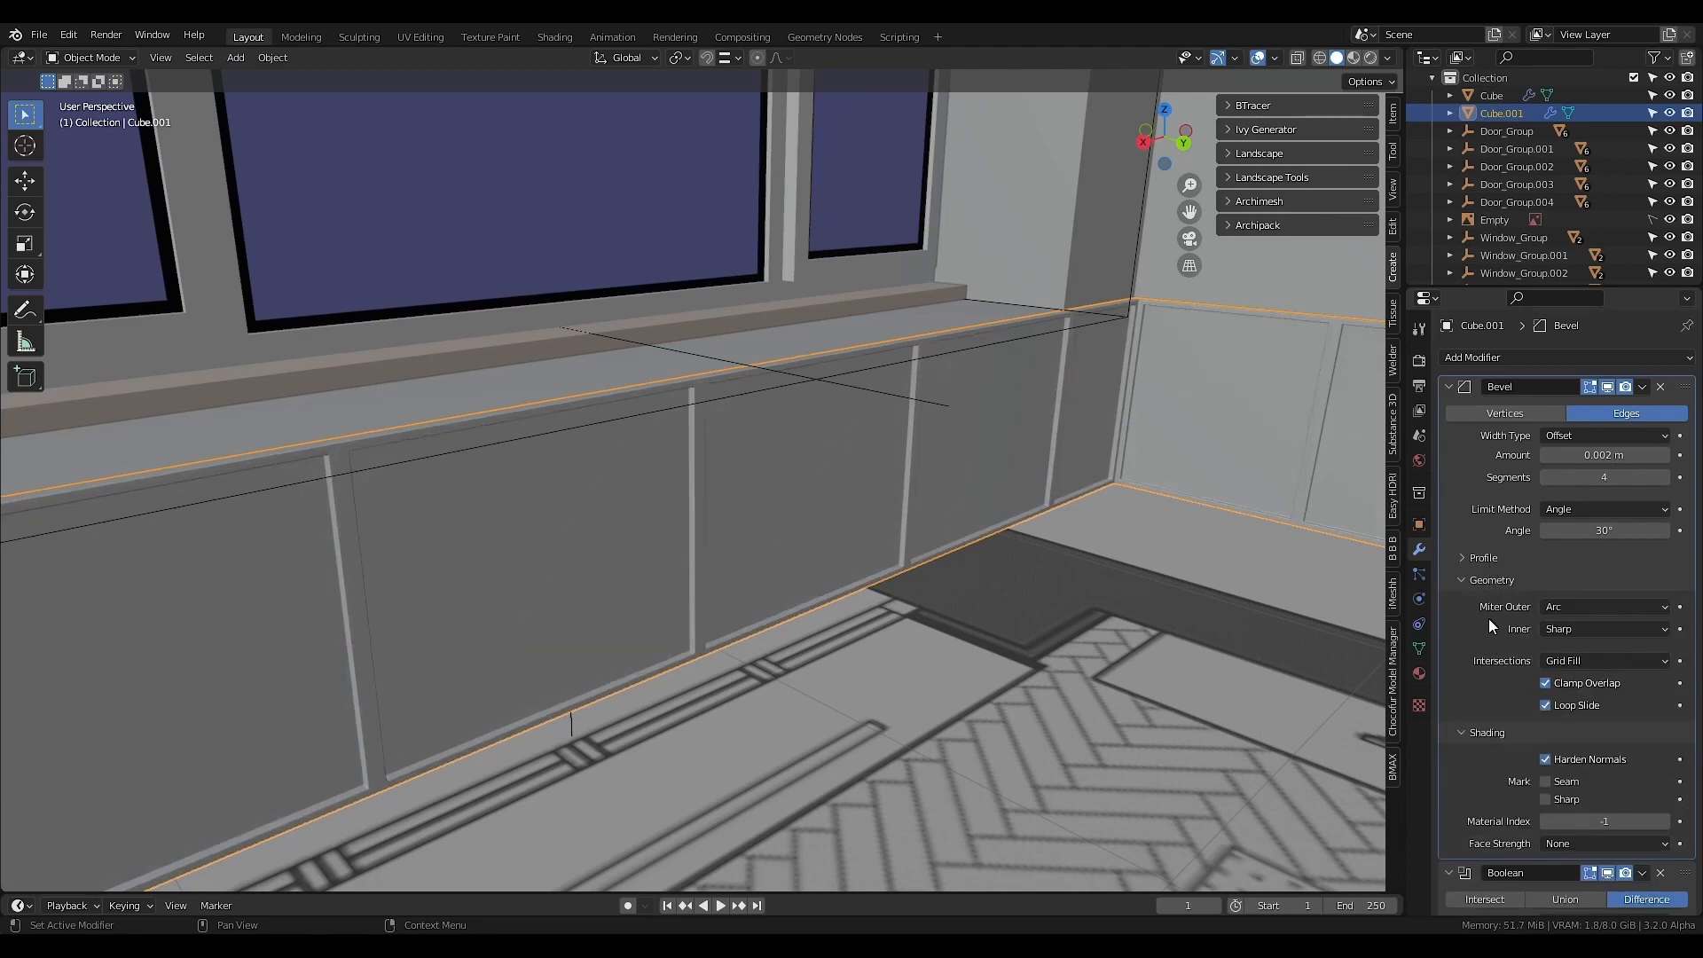
# - Check the wall panels' Auto Smooth setting and examine their bevelled edges up close
pyautogui.click(1419, 649)
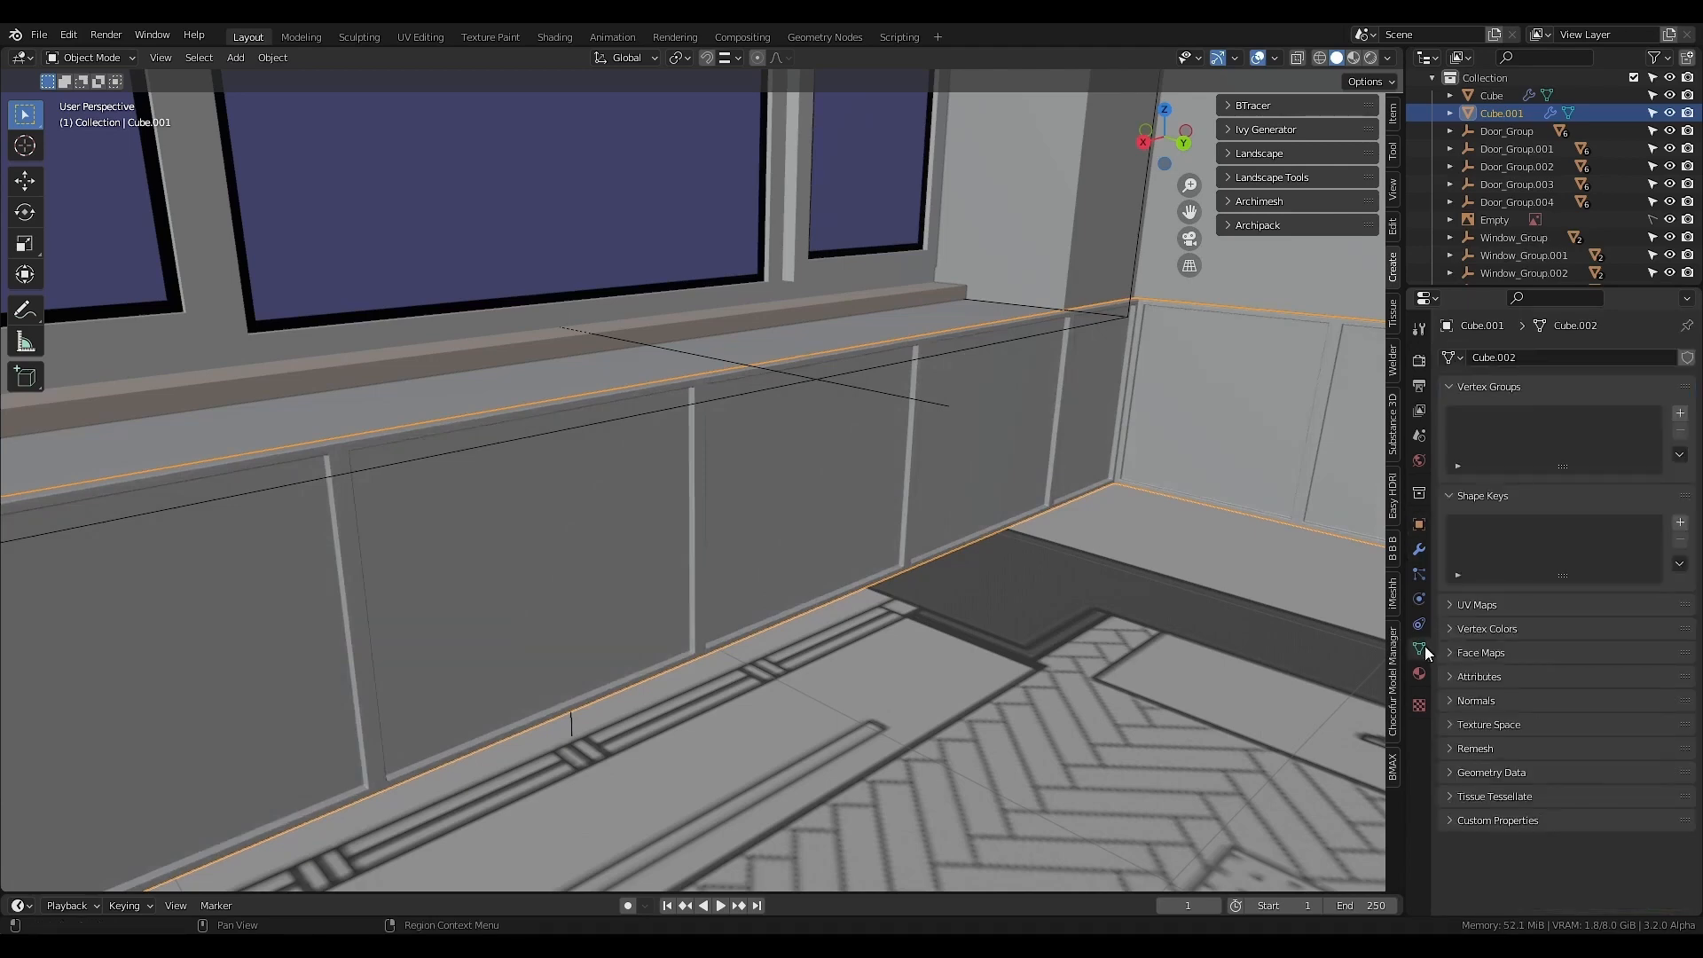
pyautogui.click(1476, 701)
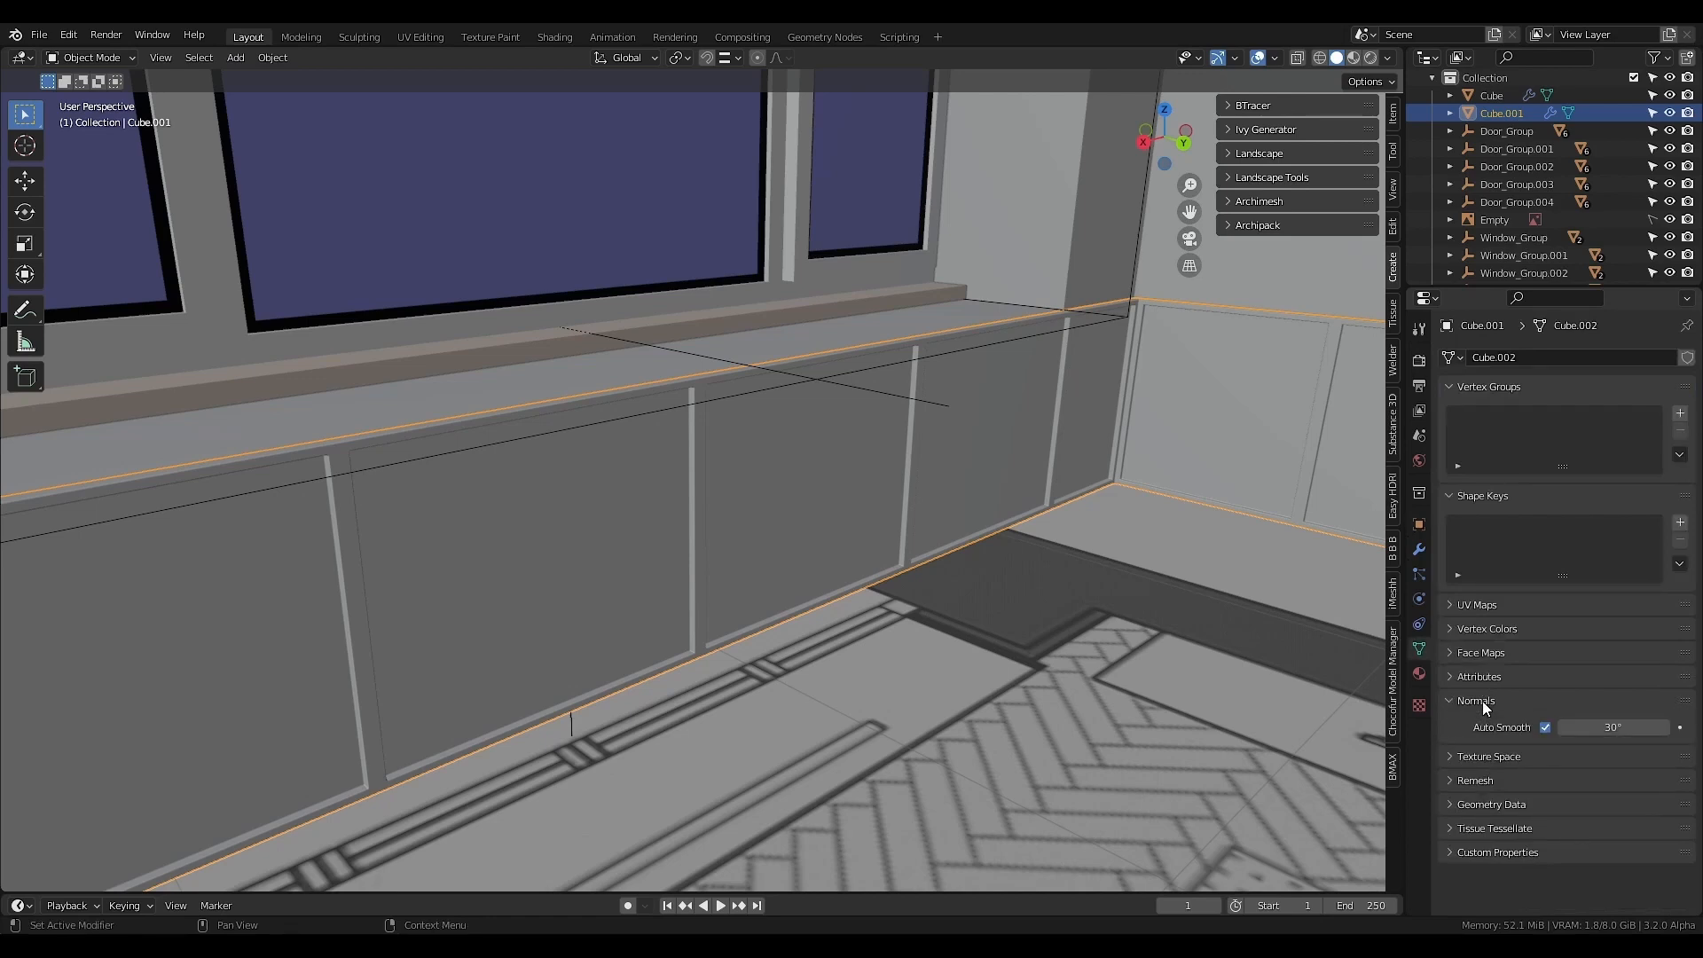
pyautogui.rightClick(557, 457)
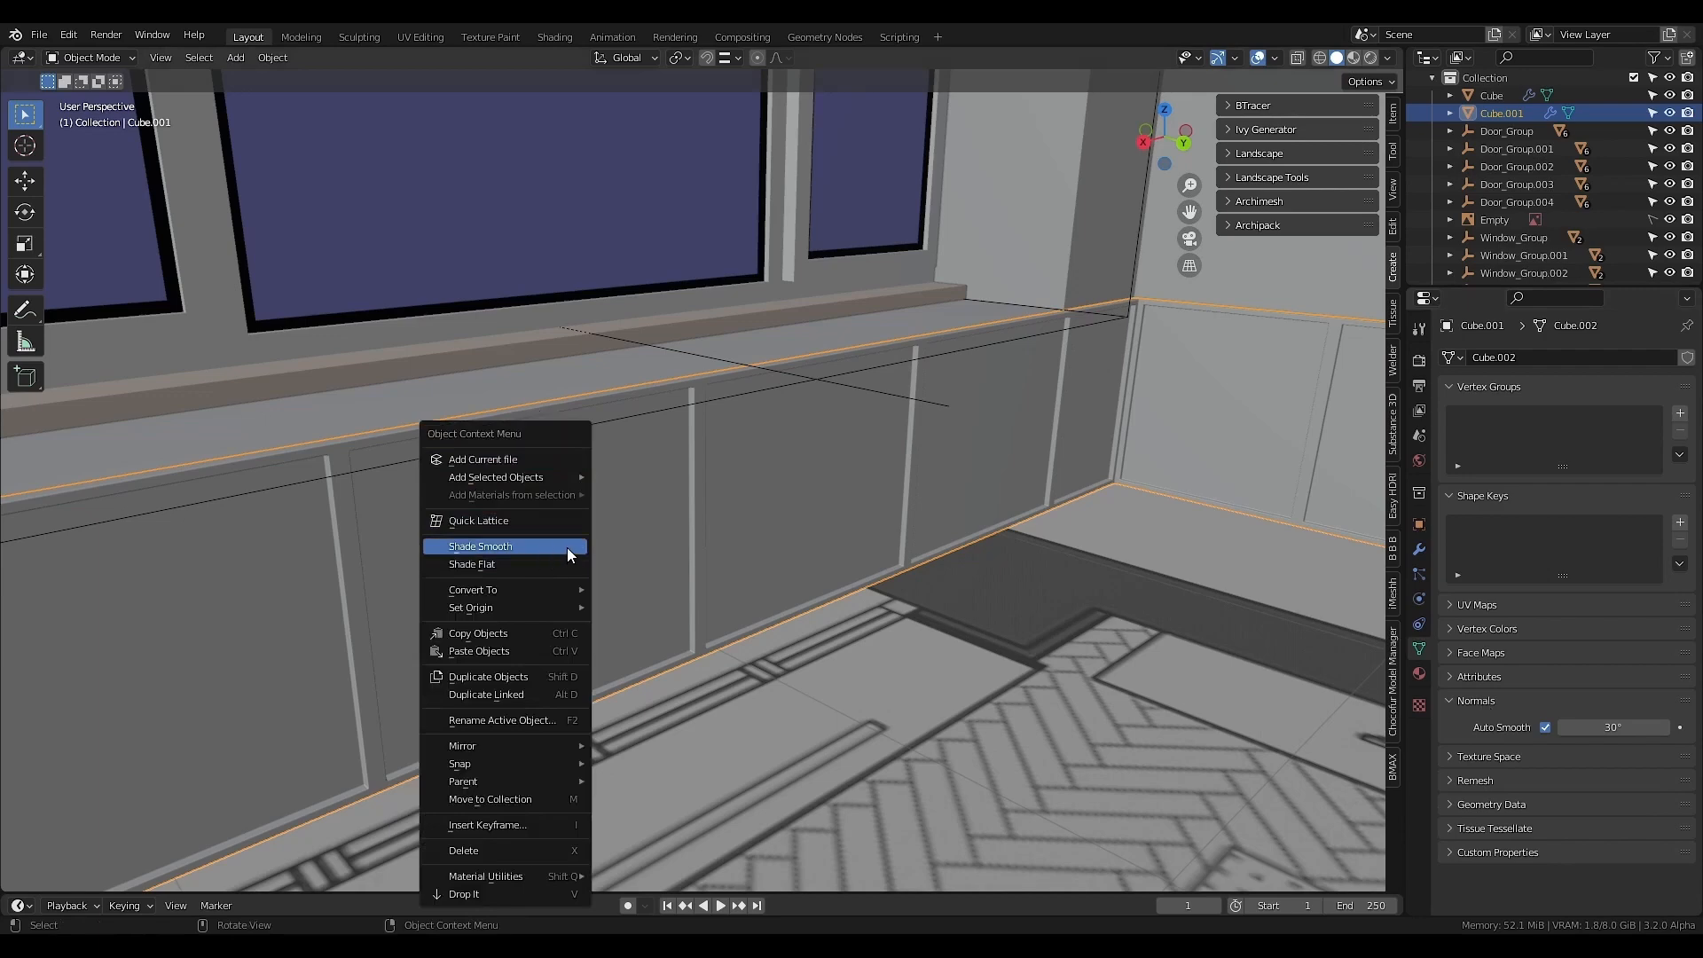
pyautogui.click(640, 563)
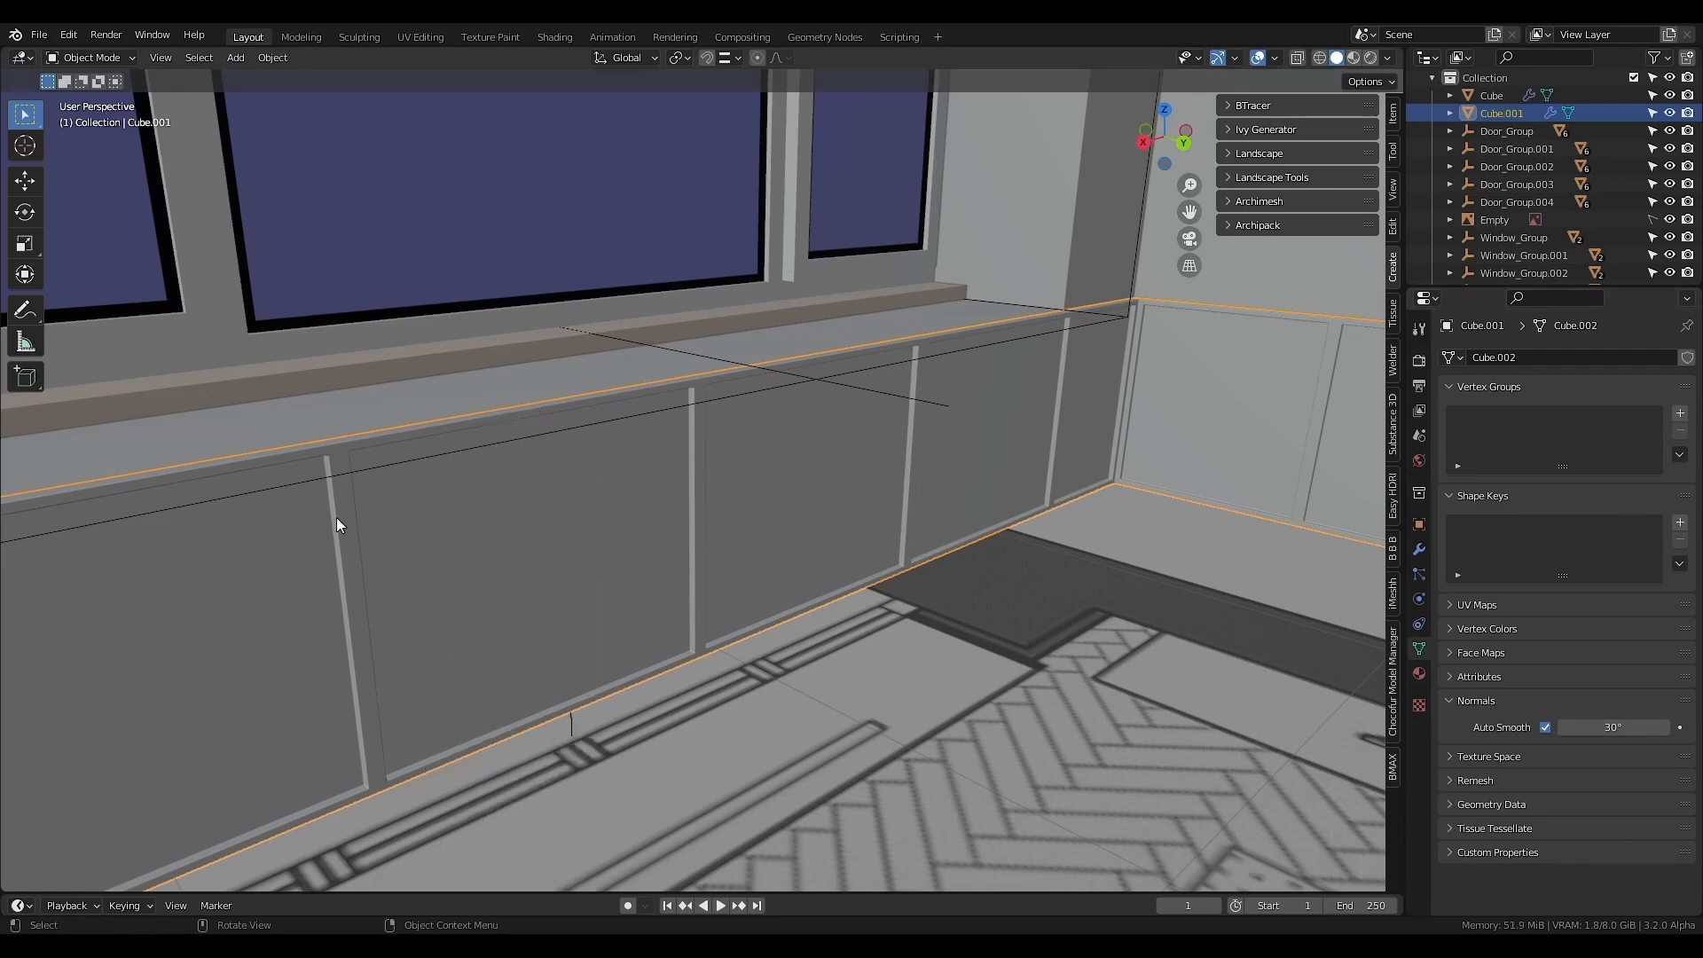
pyautogui.scroll(5, 389, 525)
pyautogui.moveTo(322, 502)
pyautogui.mouseDown(button='middle')
pyautogui.moveTo(346, 495)
pyautogui.moveTo(335, 515)
pyautogui.mouseUp(button='middle')
pyautogui.moveTo(1354, 543)
pyautogui.mouseDown(button='middle')
pyautogui.moveTo(1197, 524)
pyautogui.moveTo(1375, 543)
pyautogui.mouseUp(button='middle')
# - Collapse the Bevel and Boolean settings in the wall panels' modifier stack
pyautogui.click(1418, 552)
pyautogui.click(1450, 387)
pyautogui.click(1449, 411)
# - In the door frame's mesh, select the front face above the door and all faces with a similar normal
pyautogui.moveTo(887, 497); pyautogui.dragTo(829, 554, button='middle')
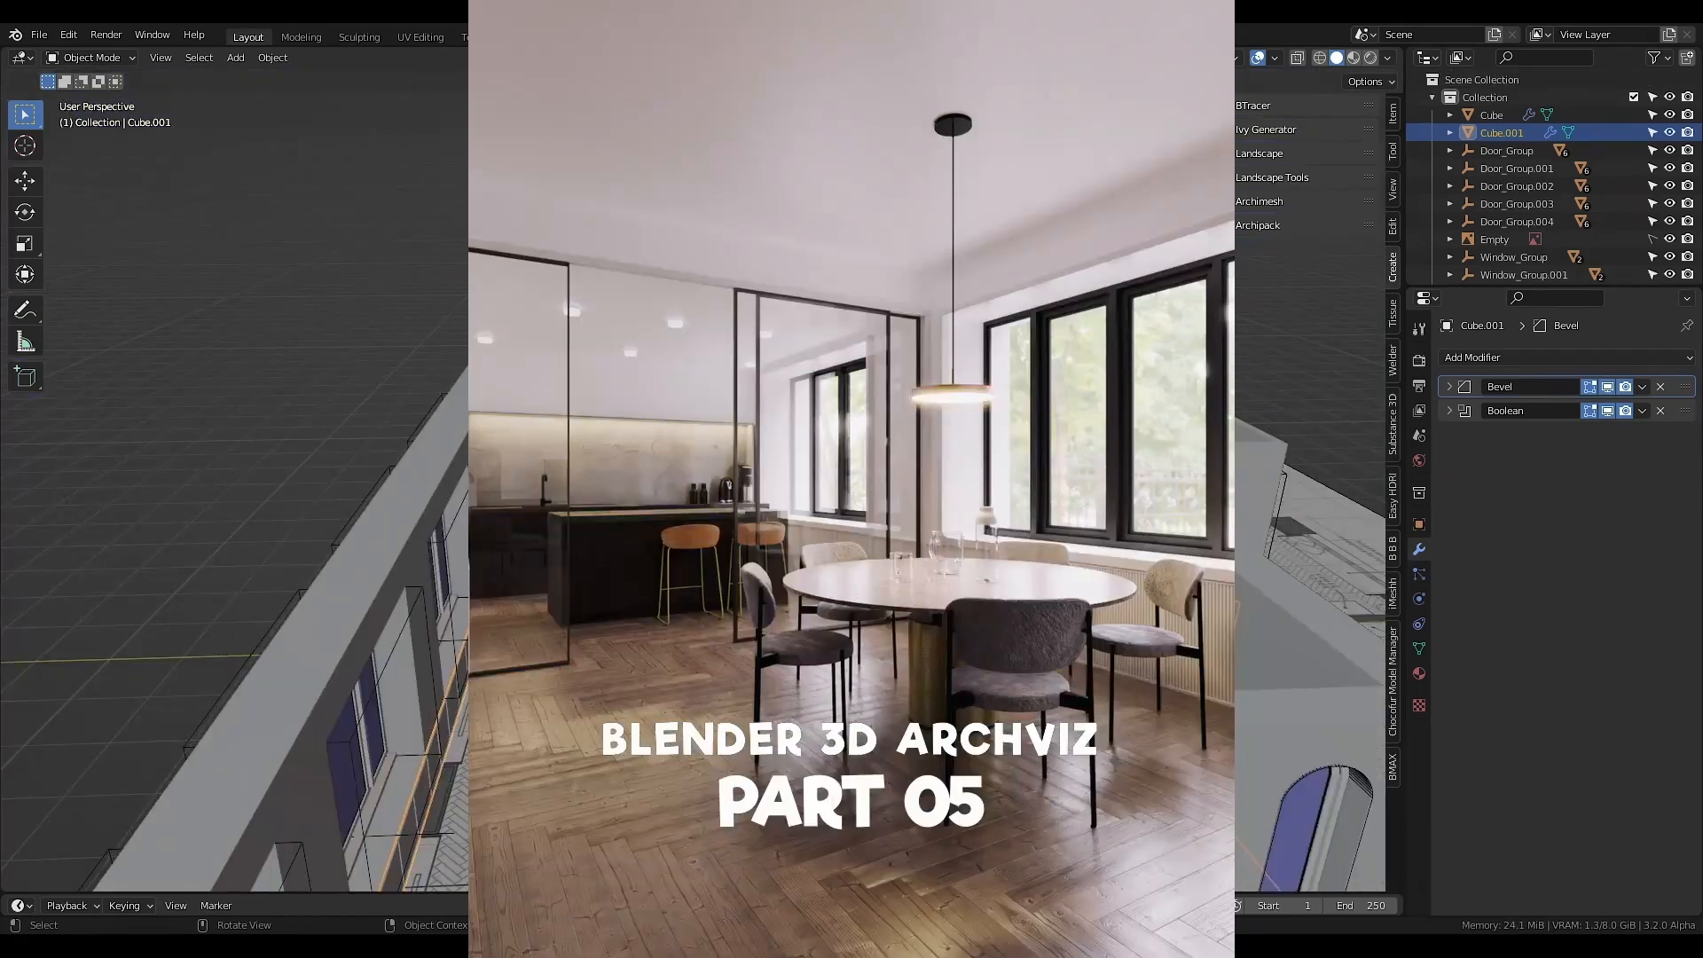
pyautogui.moveTo(851, 479); pyautogui.dragTo(958, 496, button='middle')
pyautogui.moveTo(647, 517); pyautogui.dragTo(649, 517, button='middle')
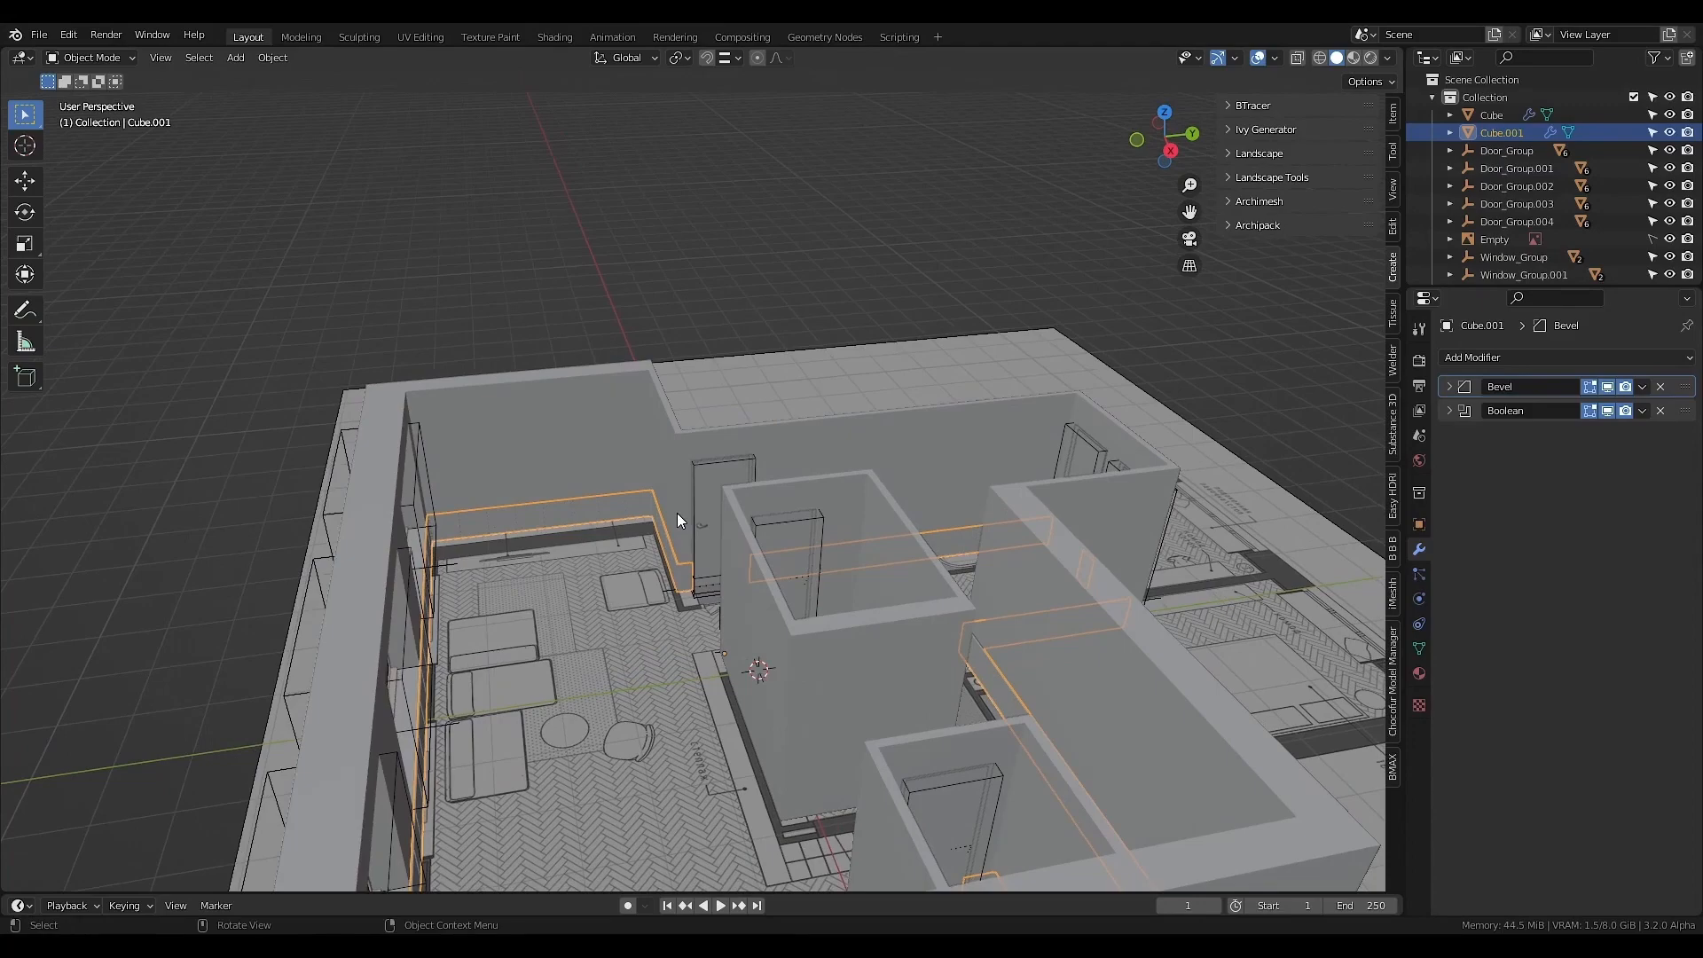
pyautogui.moveTo(678, 512); pyautogui.dragTo(710, 536, button='middle')
pyautogui.scroll(-3, 669, 545)
pyautogui.scroll(5, 593, 584)
pyautogui.moveTo(594, 584); pyautogui.dragTo(552, 598, button='middle')
pyautogui.click(562, 595)
pyautogui.scroll(3, 626, 547)
pyautogui.moveTo(626, 547); pyautogui.dragTo(415, 299, button='middle')
pyautogui.click(443, 282)
pyautogui.press('Tab')
pyautogui.click(425, 283)
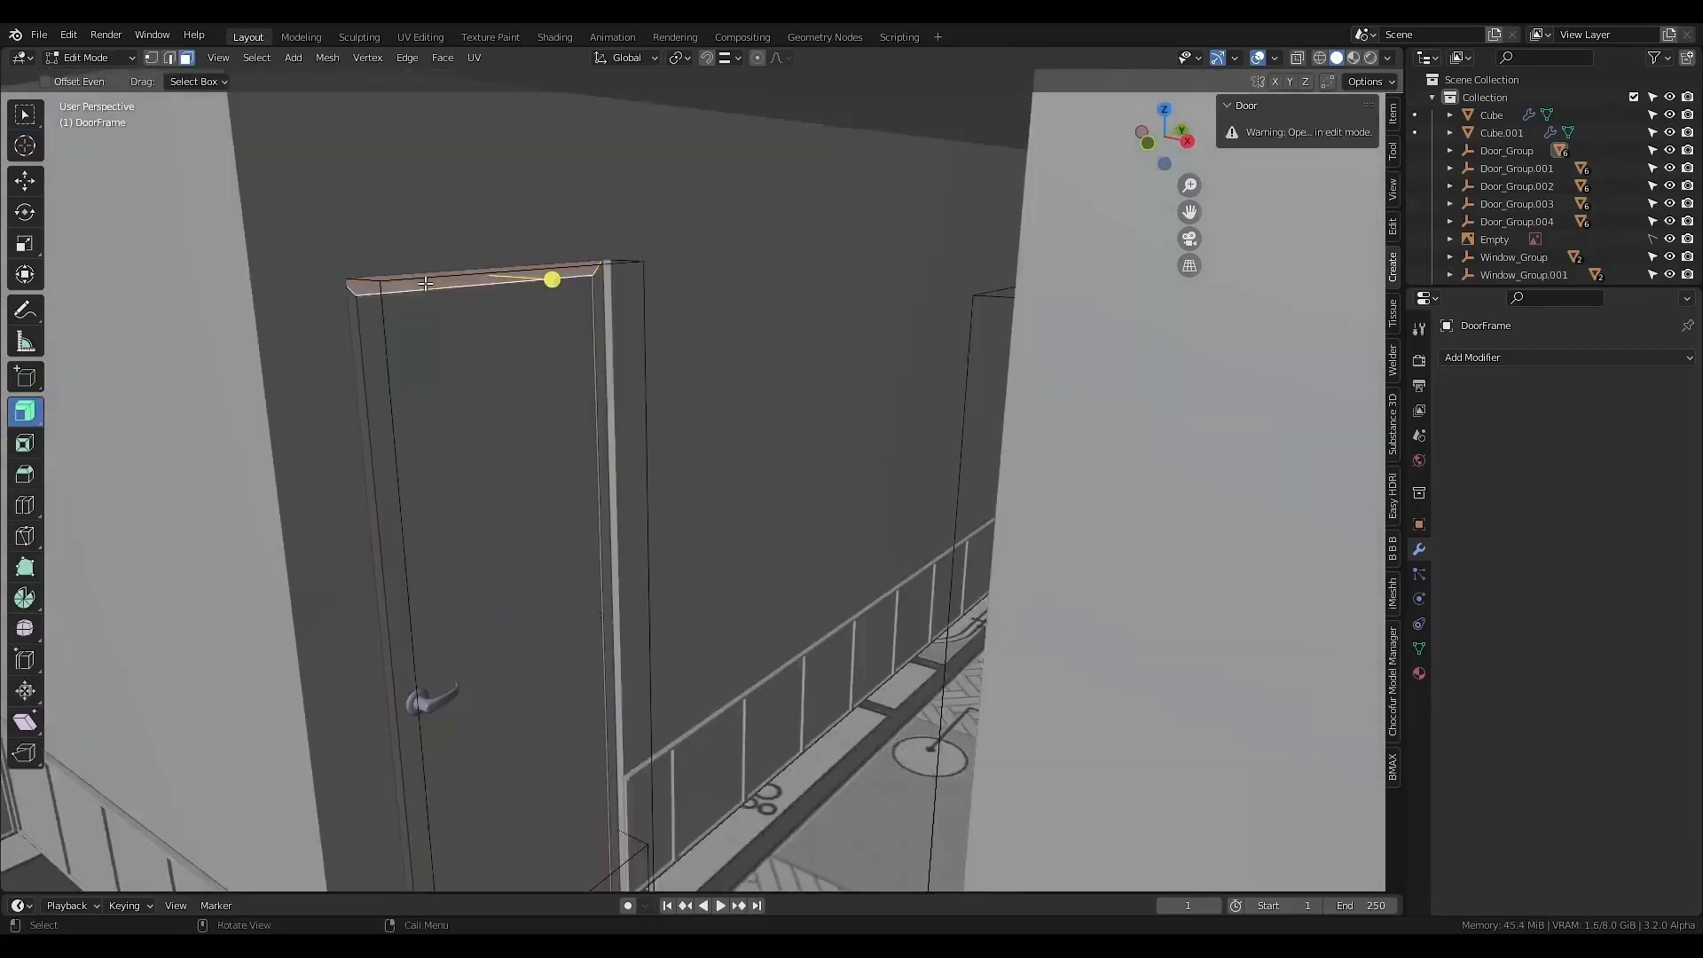
pyautogui.hotkey('shift', 'g')
pyautogui.click(394, 354)
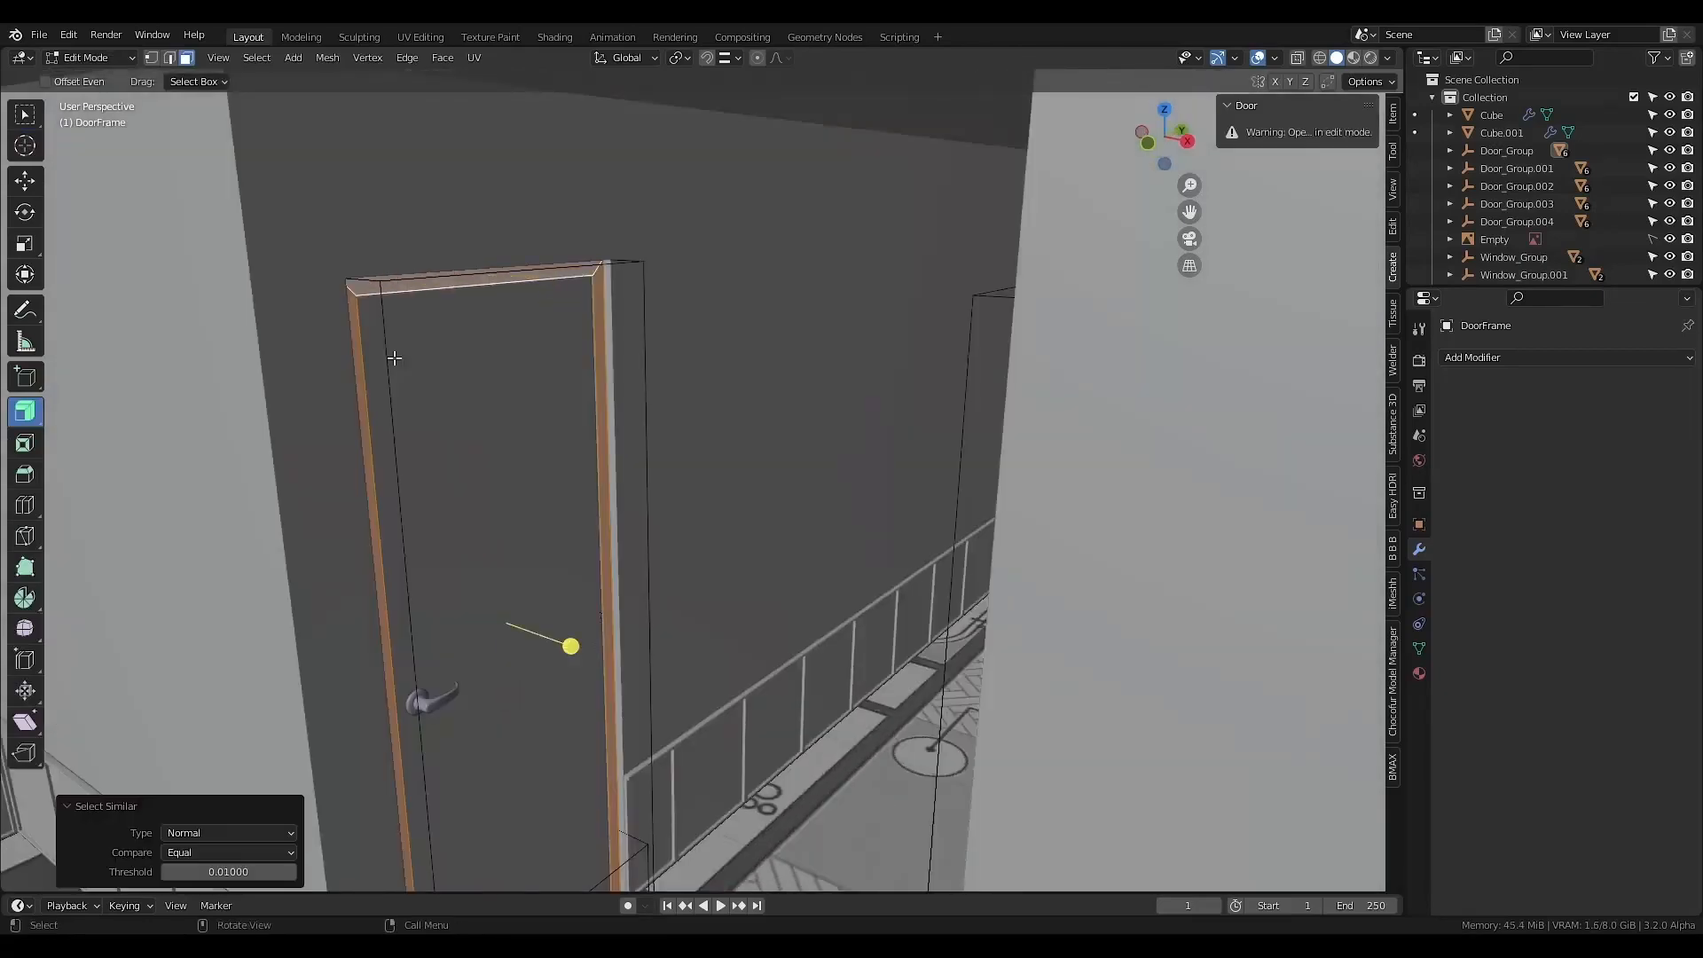
# - Extrude the selected door frame faces about 0.09 m along the X axis
pyautogui.press('e')
pyautogui.press('x')
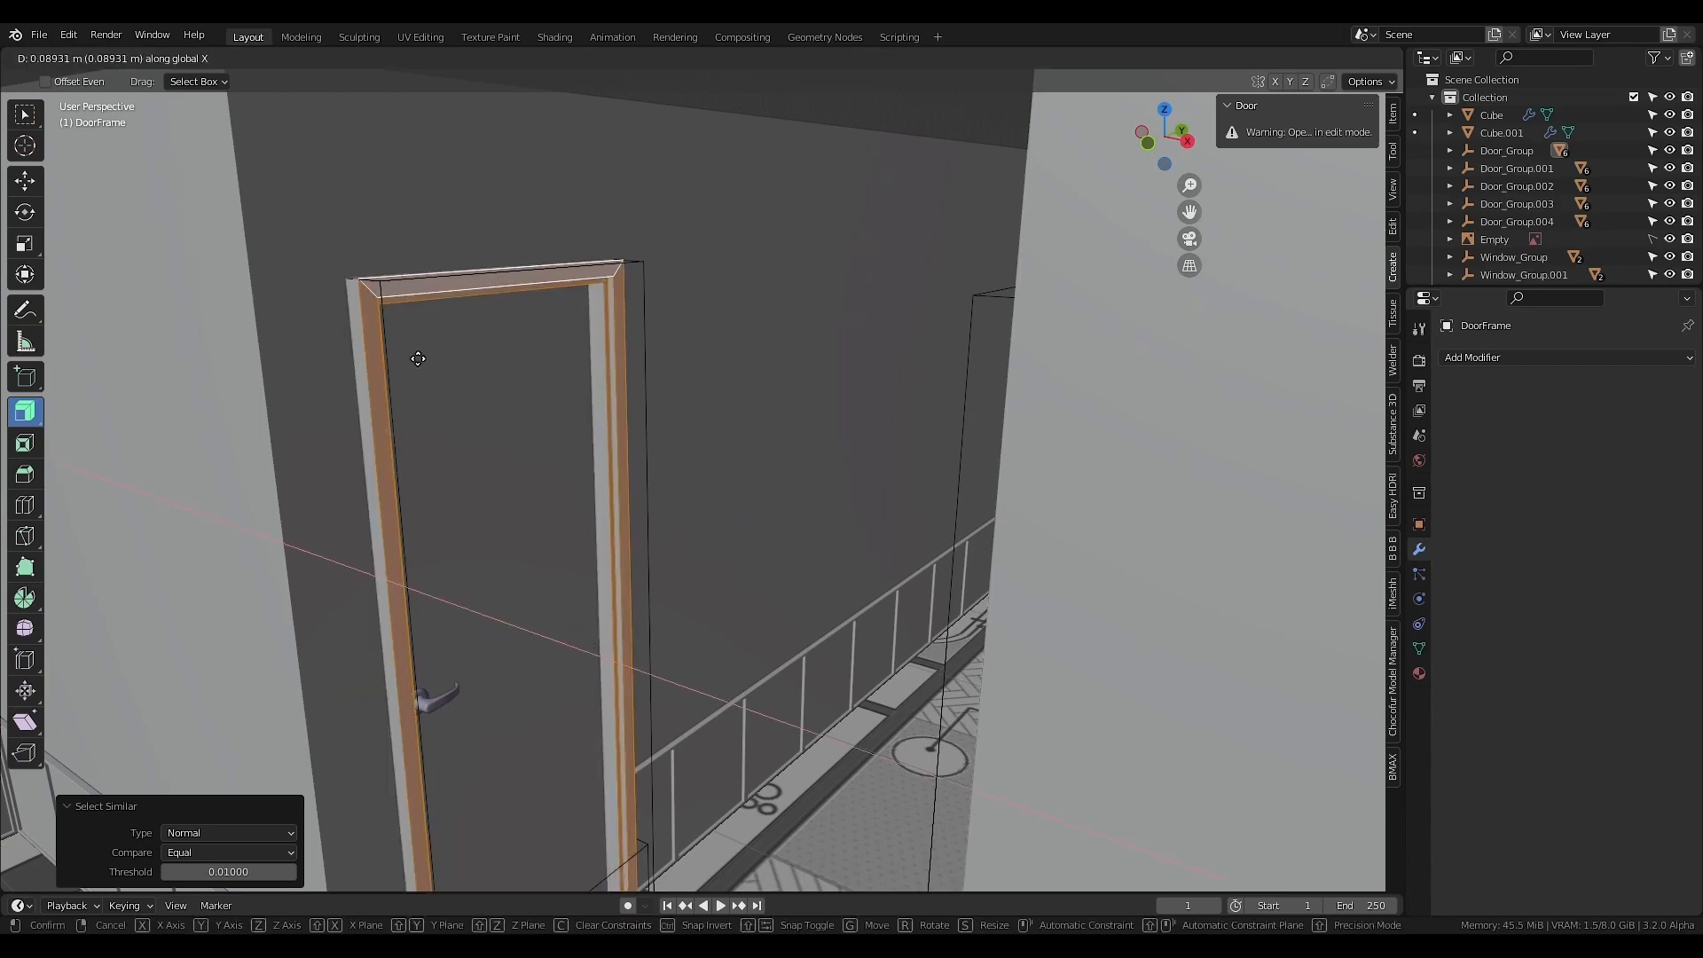
pyautogui.click(418, 359)
pyautogui.press('Tab')
# - Add a Bevel modifier to the door frame and set its width type to Absolute
pyautogui.moveTo(418, 358); pyautogui.dragTo(1379, 449, button='middle')
pyautogui.click(1473, 358)
pyautogui.click(1334, 429)
pyautogui.moveTo(428, 247); pyautogui.dragTo(461, 386, button='middle')
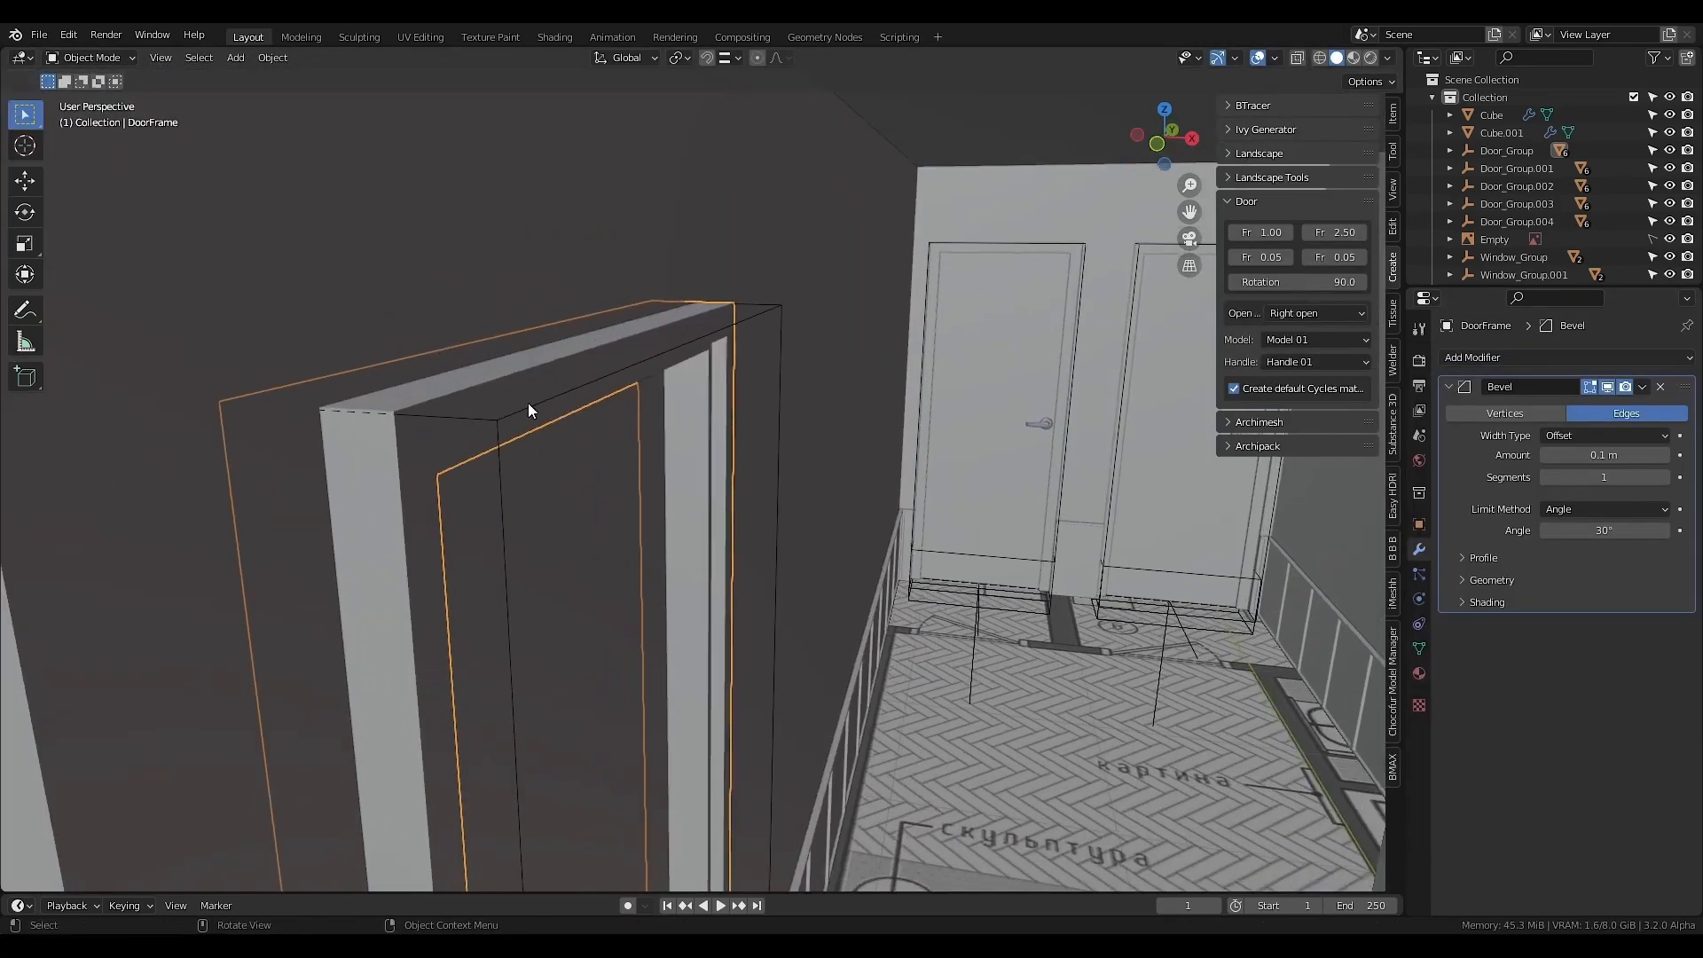
pyautogui.click(1572, 437)
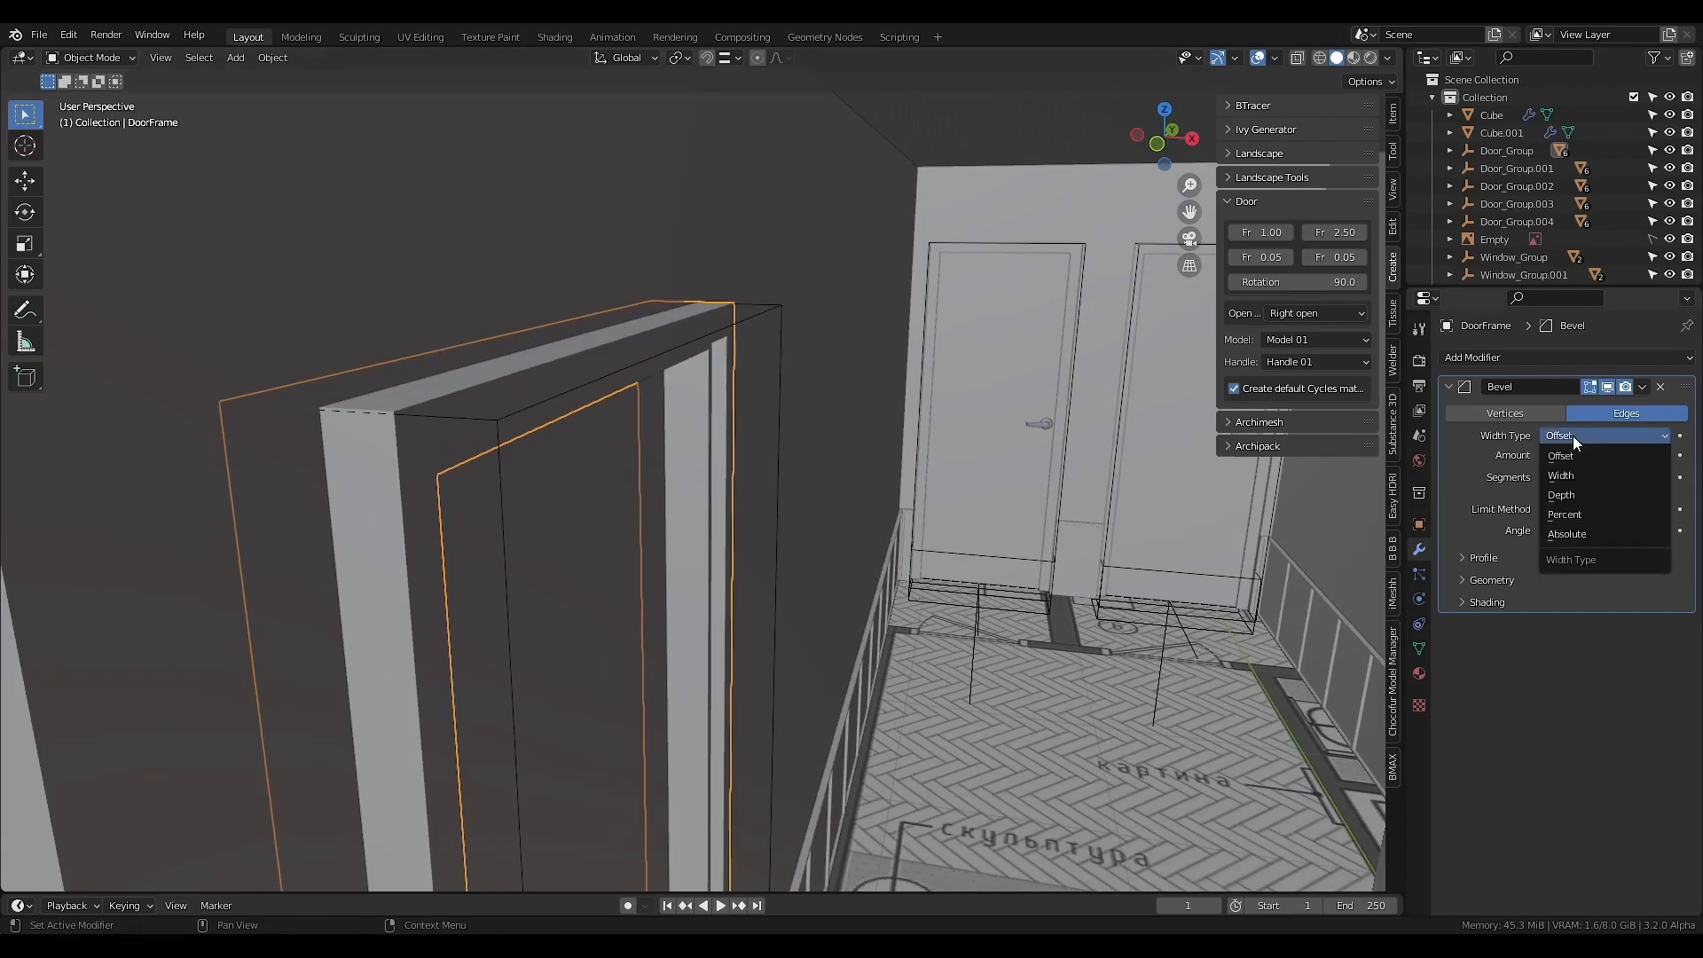
pyautogui.click(1567, 534)
# - Set the door frame's bevel to 3 segments and an amount of 0.002 m
pyautogui.click(1621, 478)
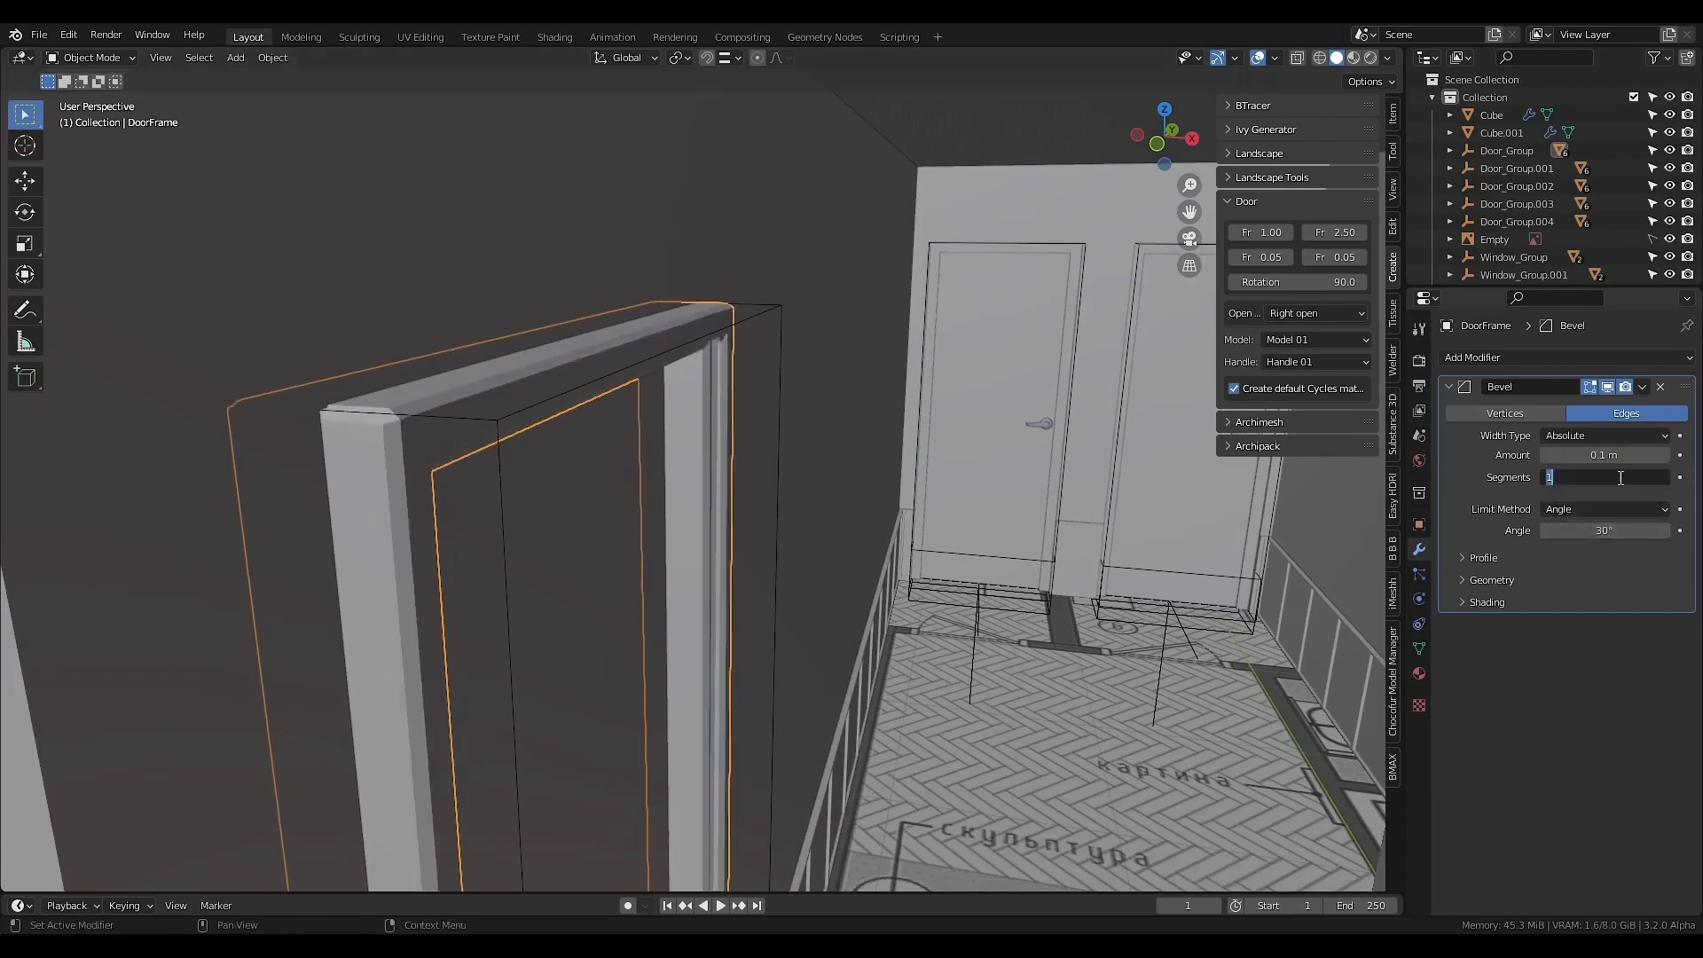
pyautogui.press('Return')
pyautogui.click(1582, 453)
pyautogui.write('0.002')
pyautogui.press('Return')
# - Shade the door frame smooth with Auto Smooth and enable Harden Normals on its bevel
pyautogui.moveTo(532, 461); pyautogui.dragTo(617, 497, button='middle')
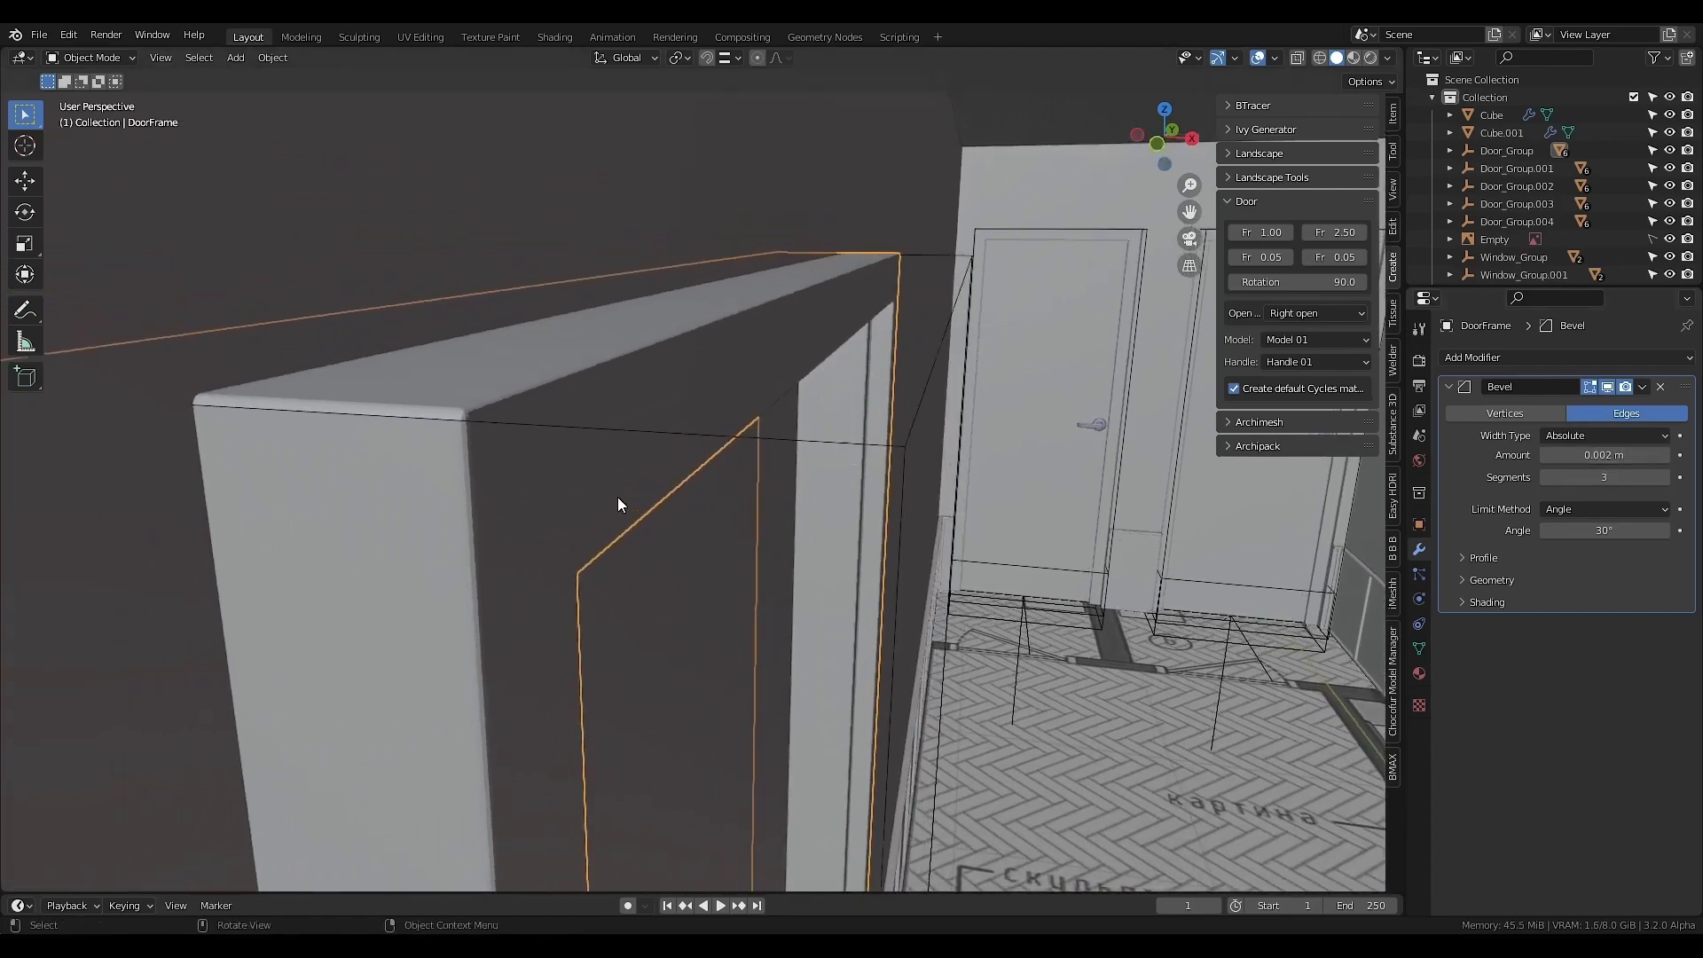
pyautogui.rightClick(433, 487)
pyautogui.click(405, 561)
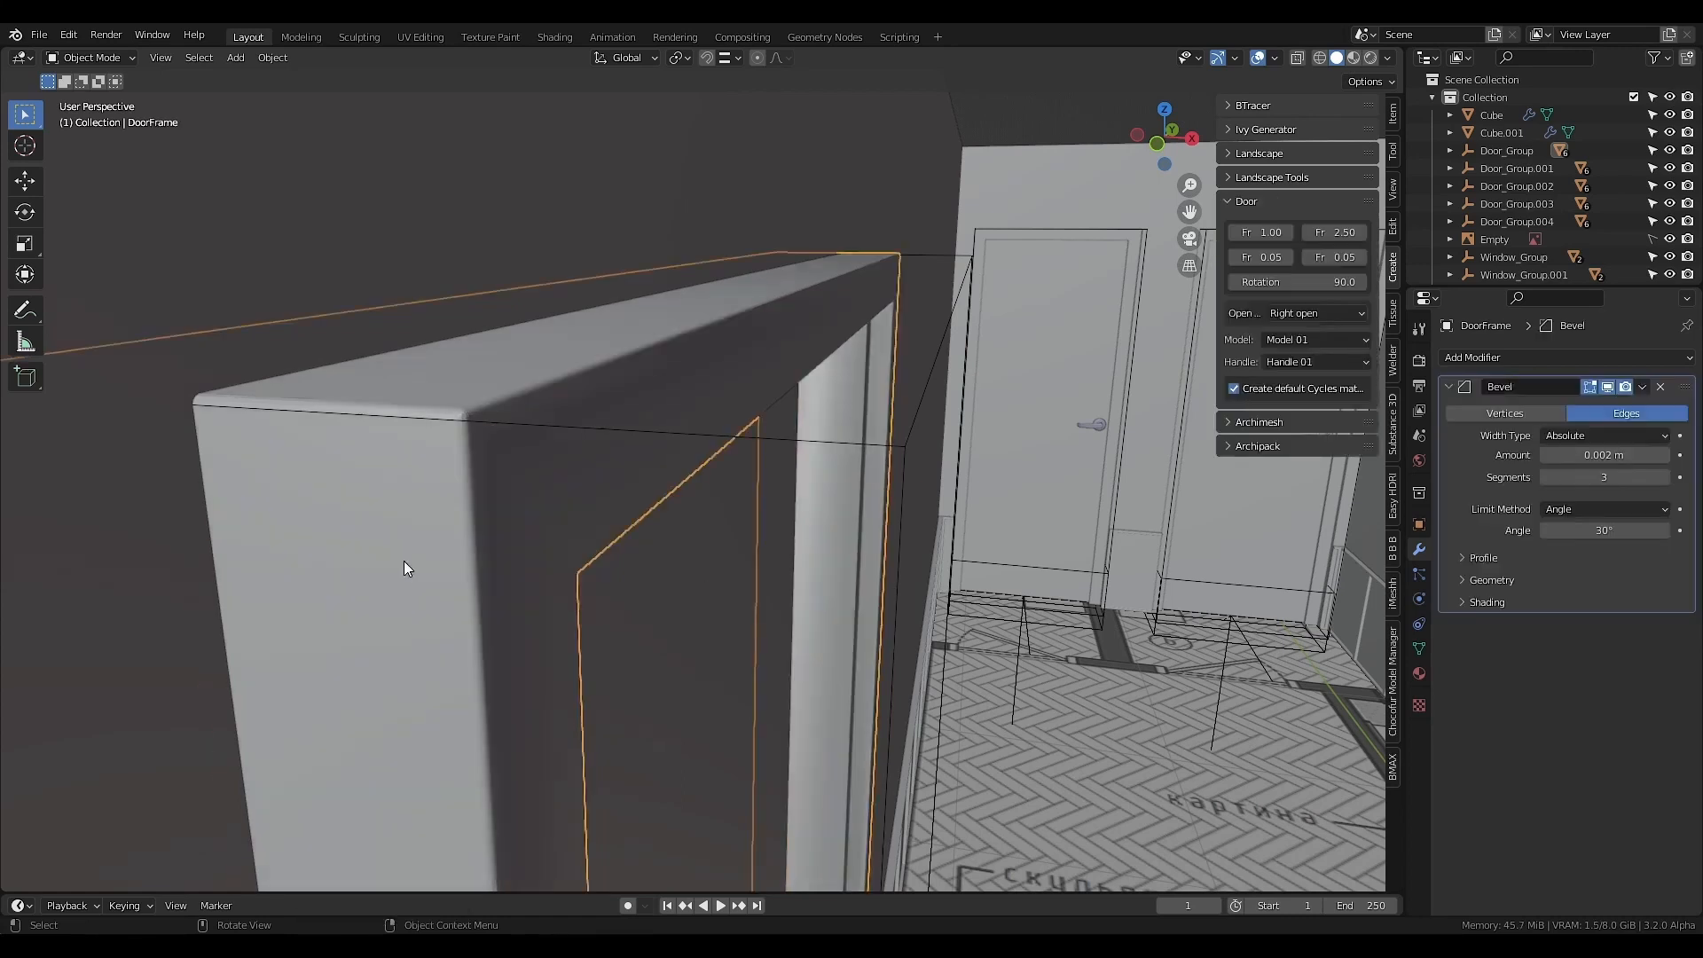
pyautogui.press('F9')
pyautogui.click(381, 585)
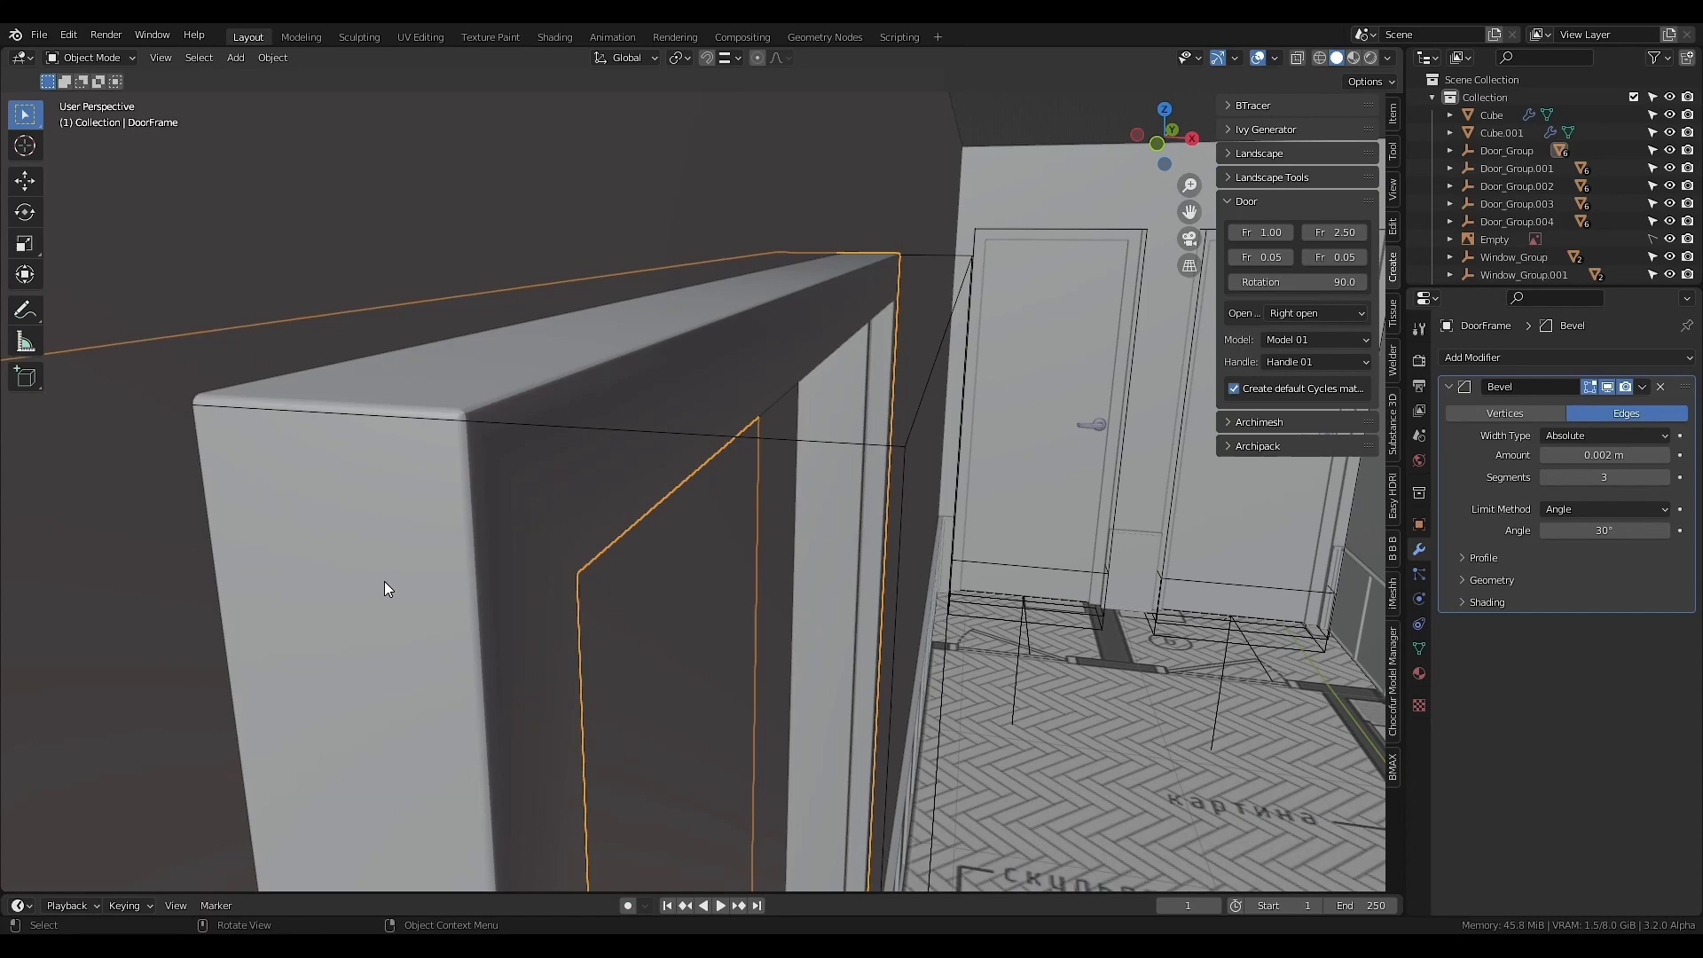
pyautogui.click(1483, 601)
pyautogui.click(1543, 628)
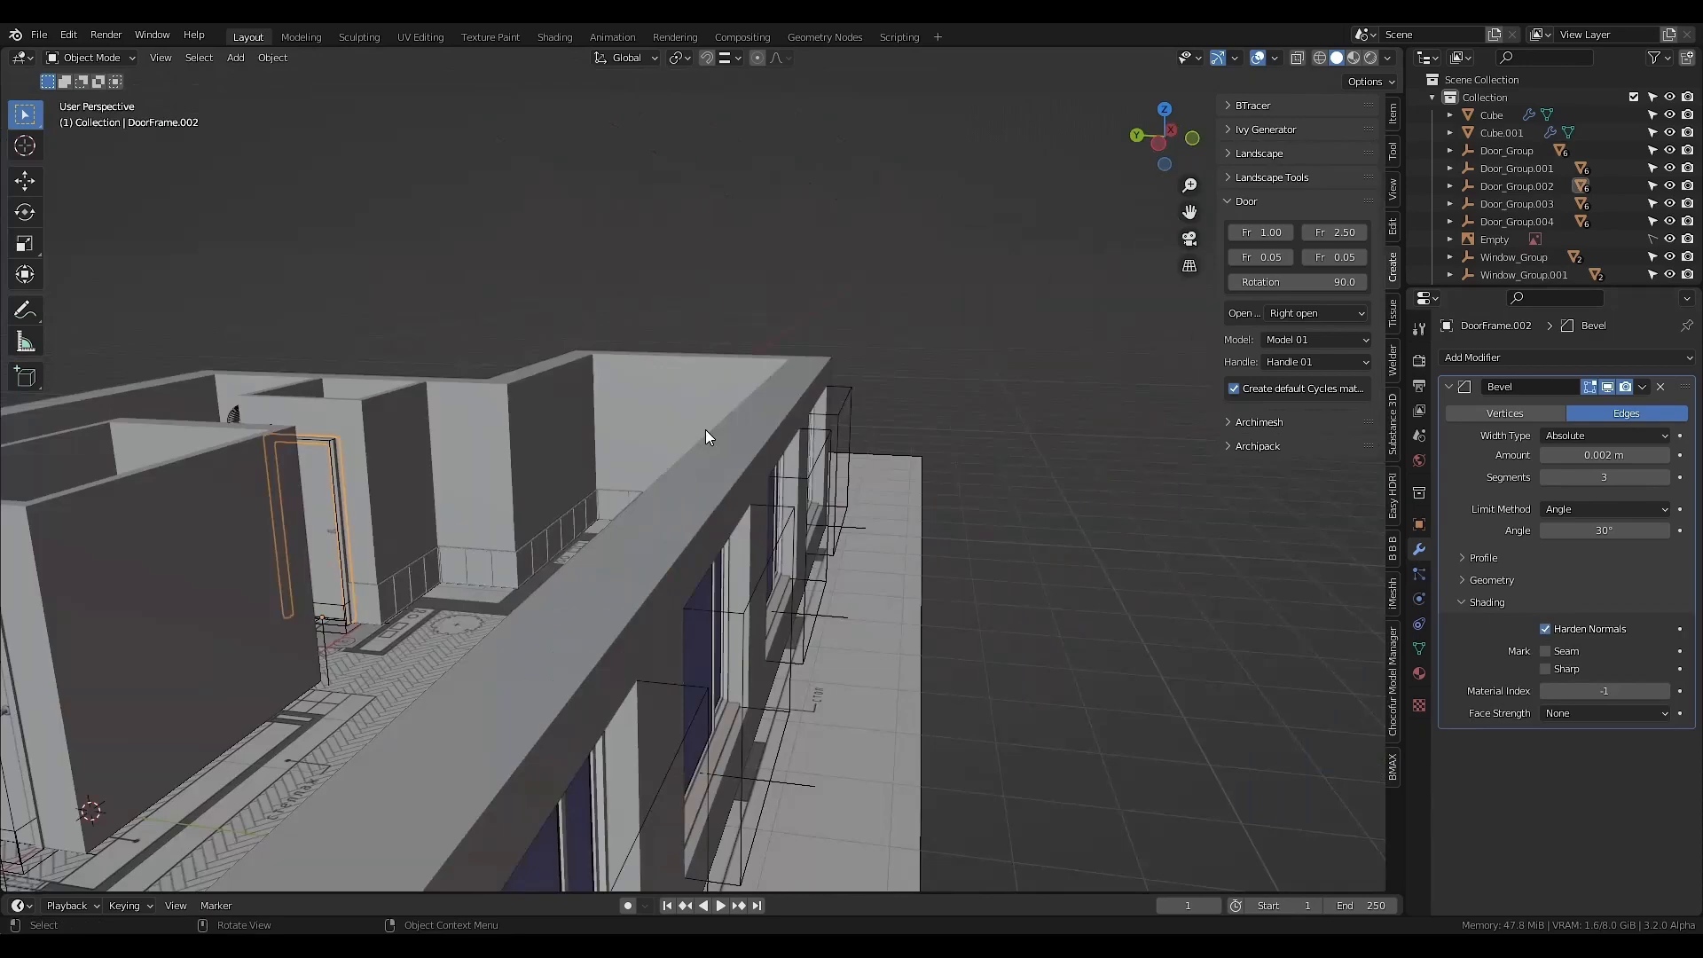
pyautogui.scroll(10, 705, 430)
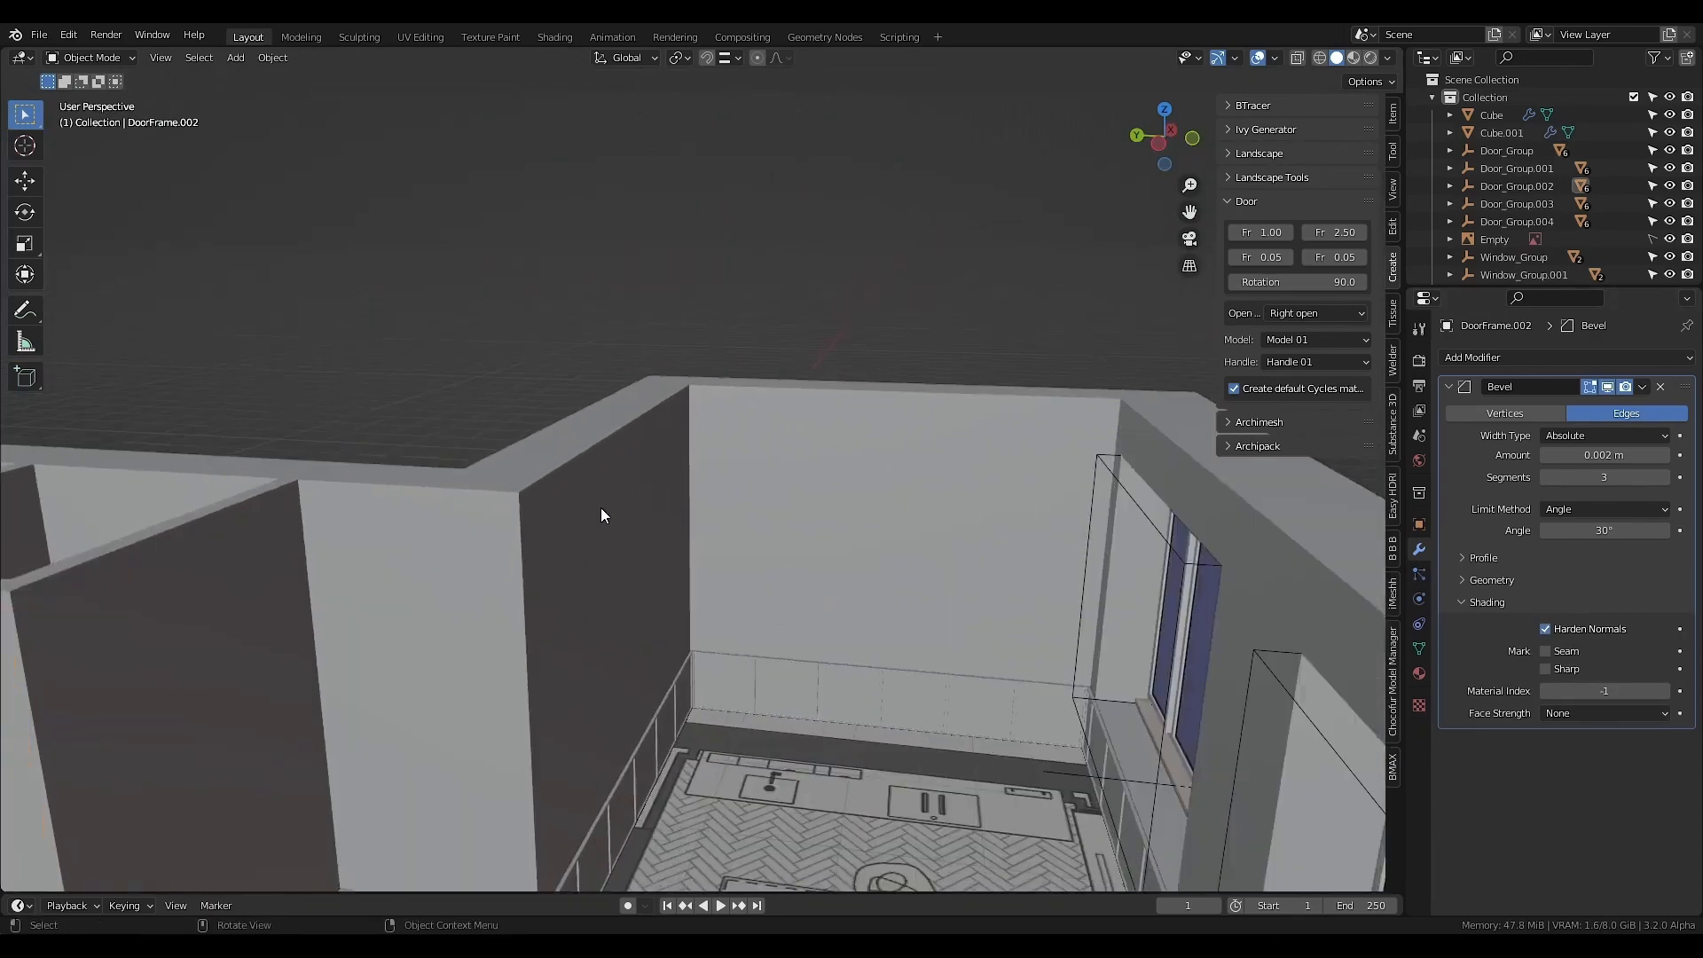
# - Switch editing to the wall mesh and add a horizontal loop cut near the wall tops plus a vertical one on the window wall
pyautogui.scroll(3, 599, 492)
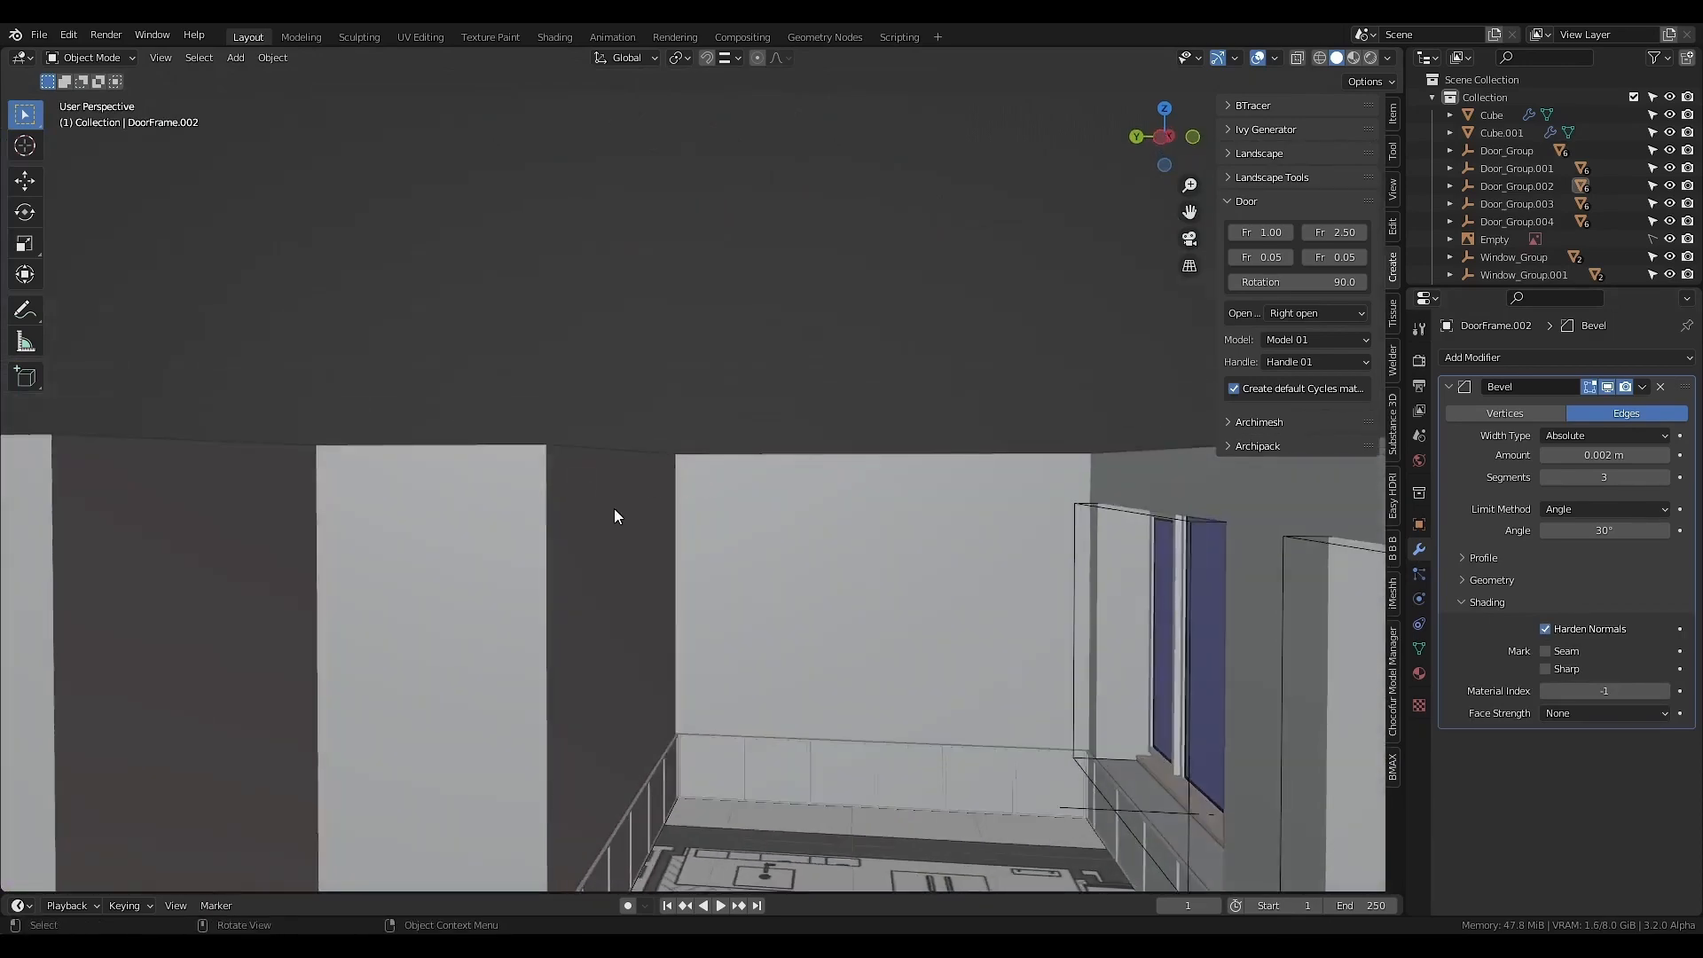
pyautogui.scroll(-1, 573, 493)
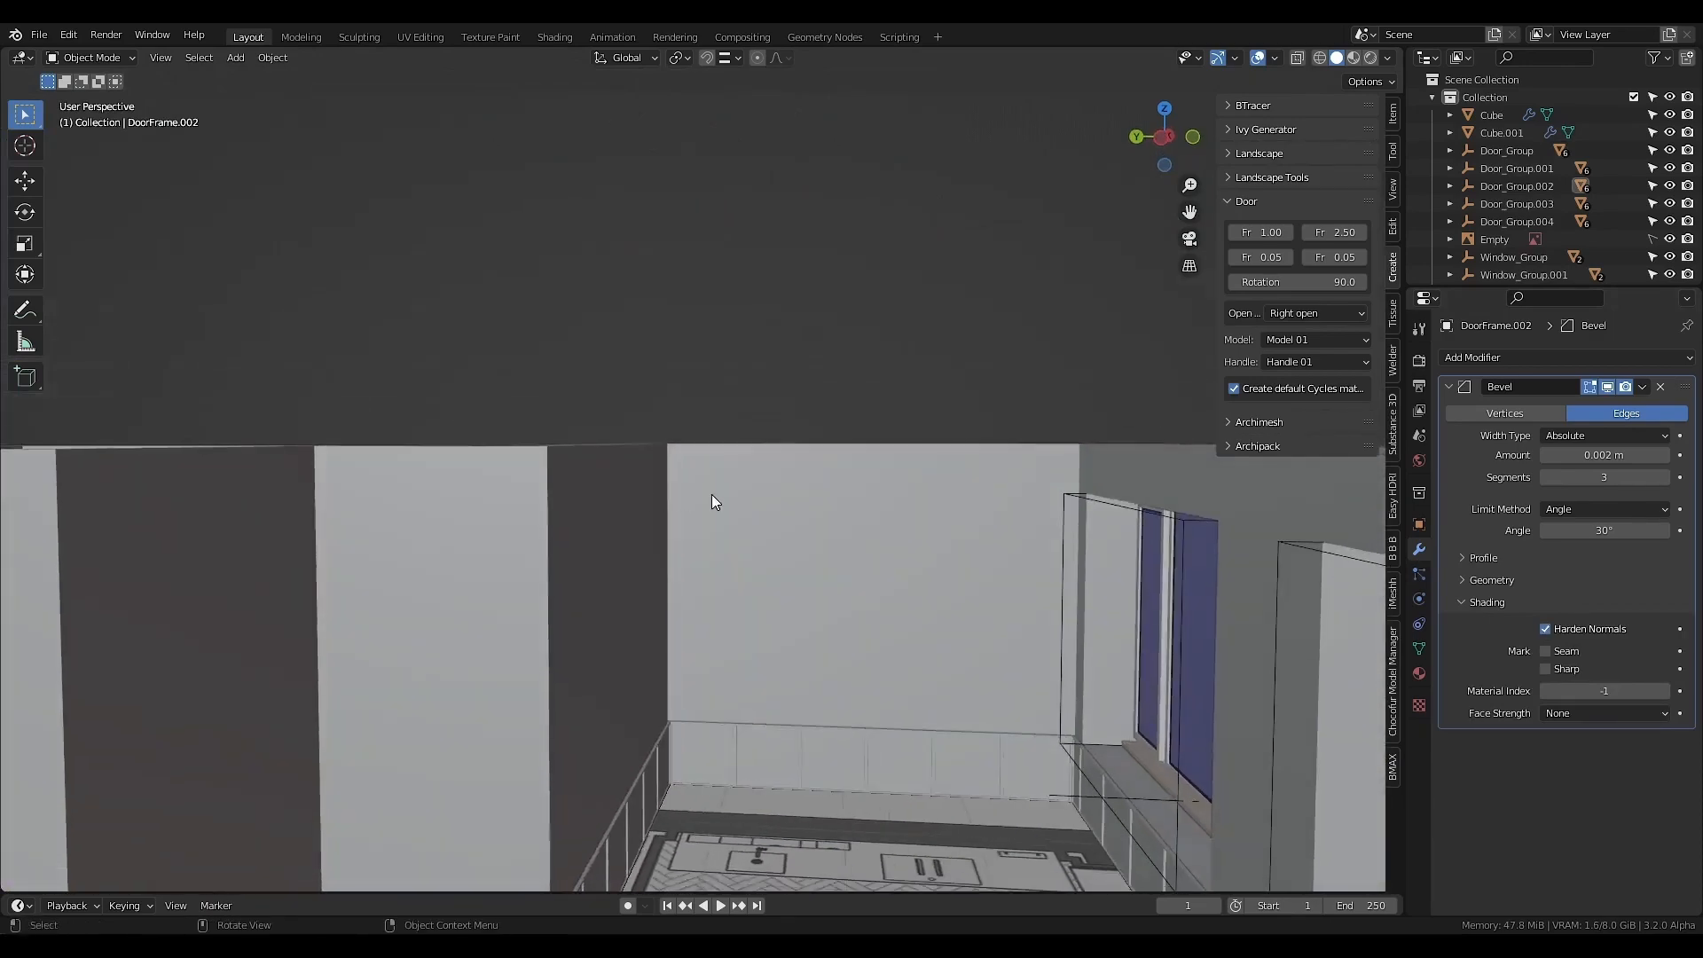
pyautogui.scroll(-3, 700, 497)
pyautogui.press('Tab')
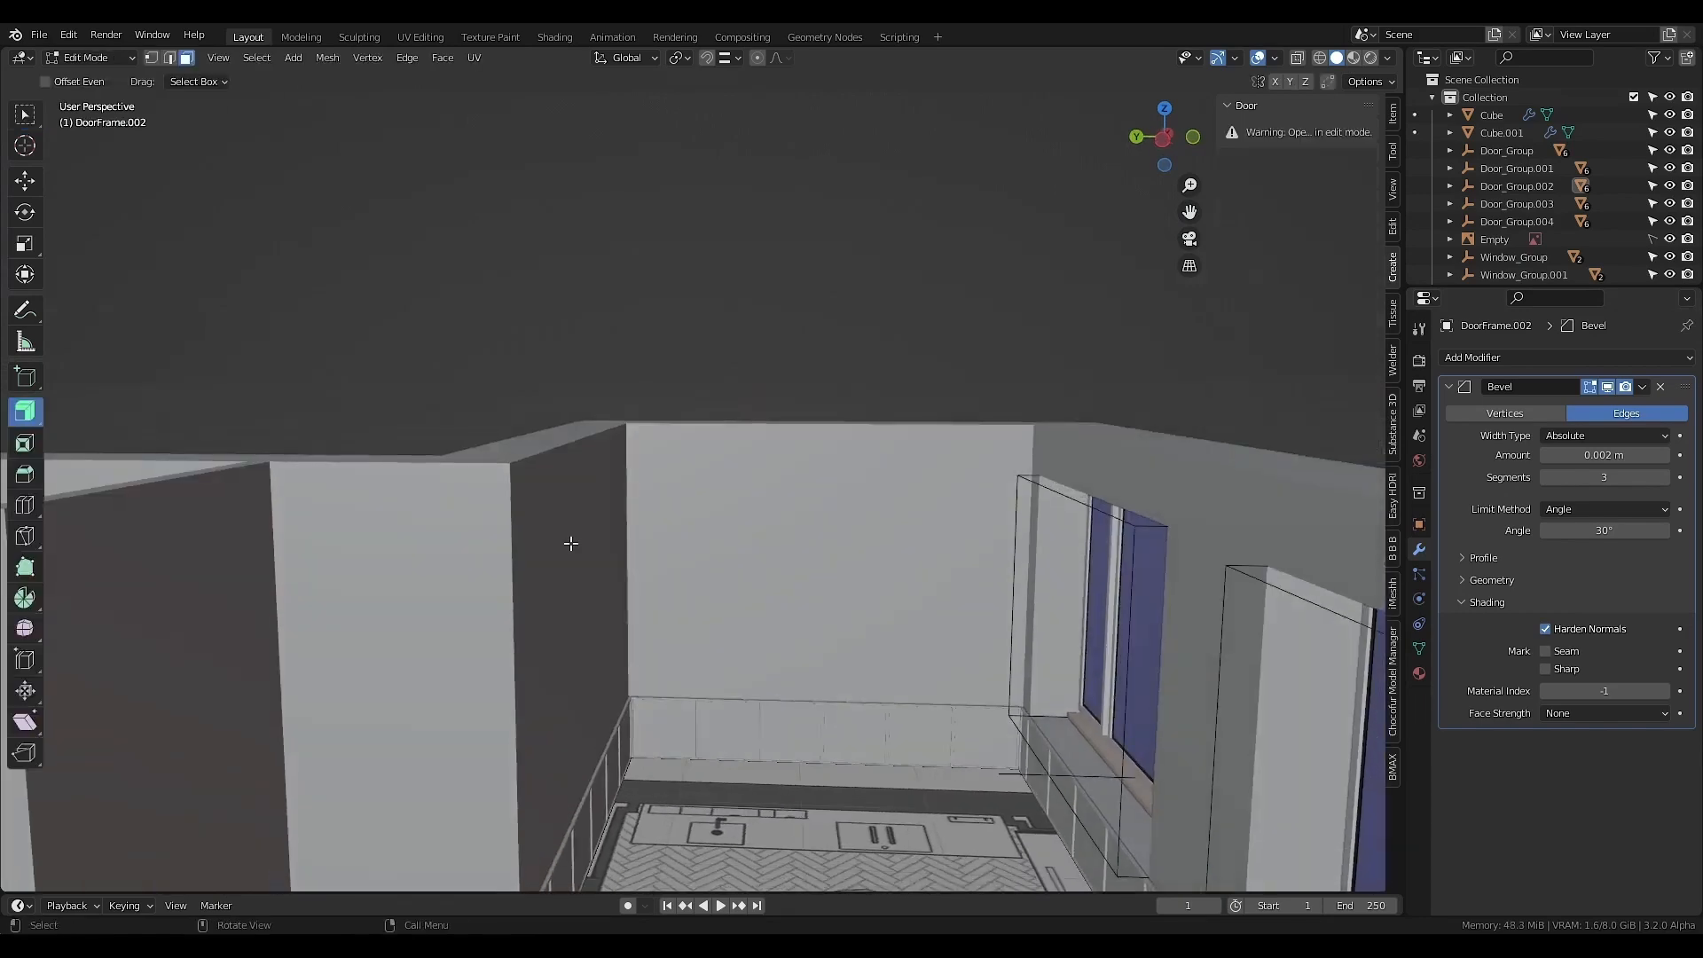
pyautogui.hotkey('alt', 'q')
pyautogui.scroll(1, 529, 514)
pyautogui.hotkey('ctrl', 'r')
pyautogui.click(620, 550)
pyautogui.moveTo(586, 539); pyautogui.dragTo(1162, 382)
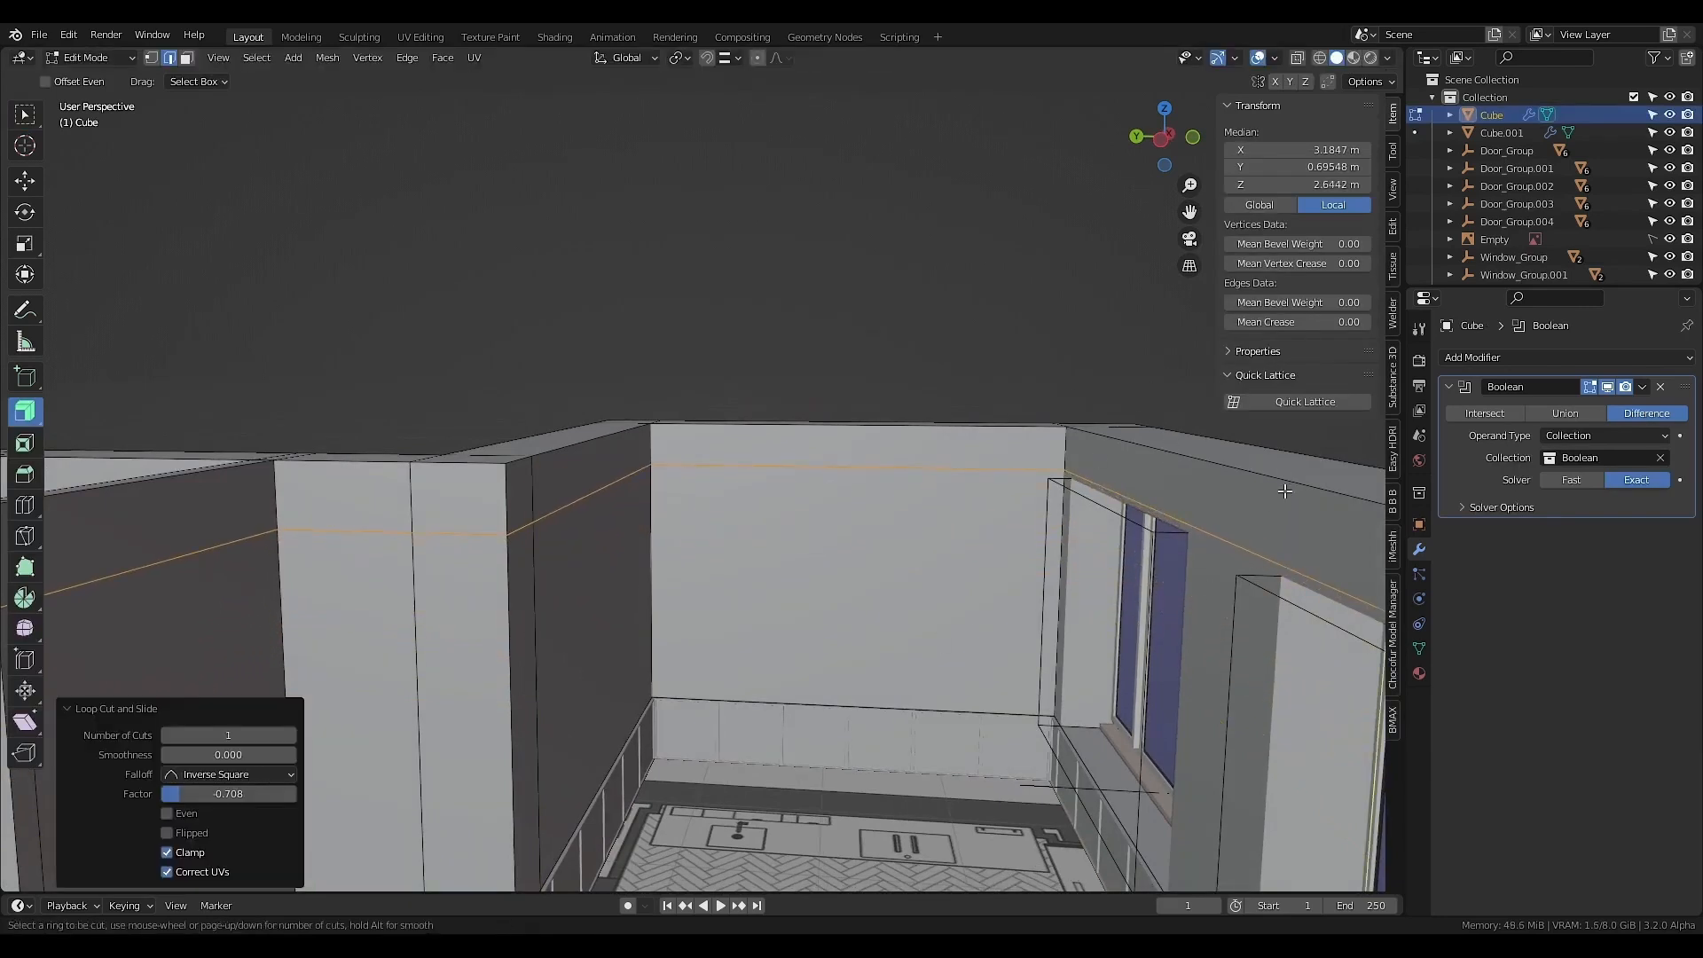
pyautogui.moveTo(1285, 483); pyautogui.dragTo(514, 573)
pyautogui.hotkey('alt', 'a')
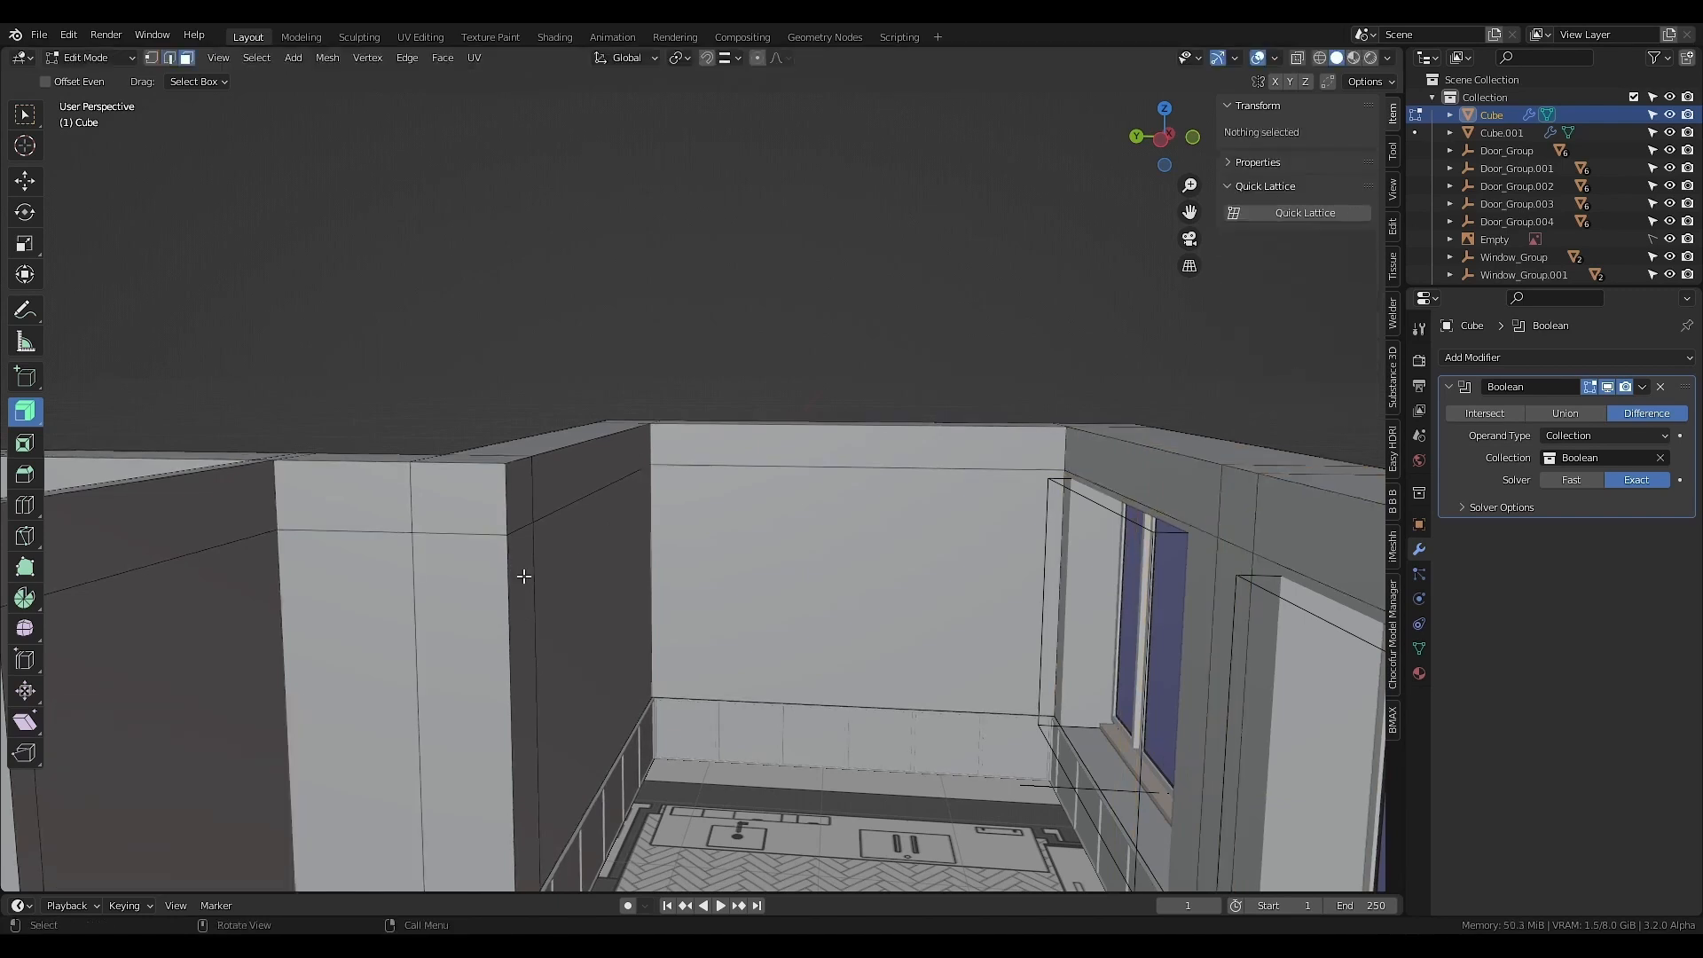
# - Bridge the facing upper wall faces across the room with LoopTools
pyautogui.click(1229, 492)
pyautogui.keyDown('shift'); pyautogui.click(1173, 474); pyautogui.keyUp('shift')
pyautogui.keyDown('shift'); pyautogui.click(600, 465); pyautogui.keyUp('shift')
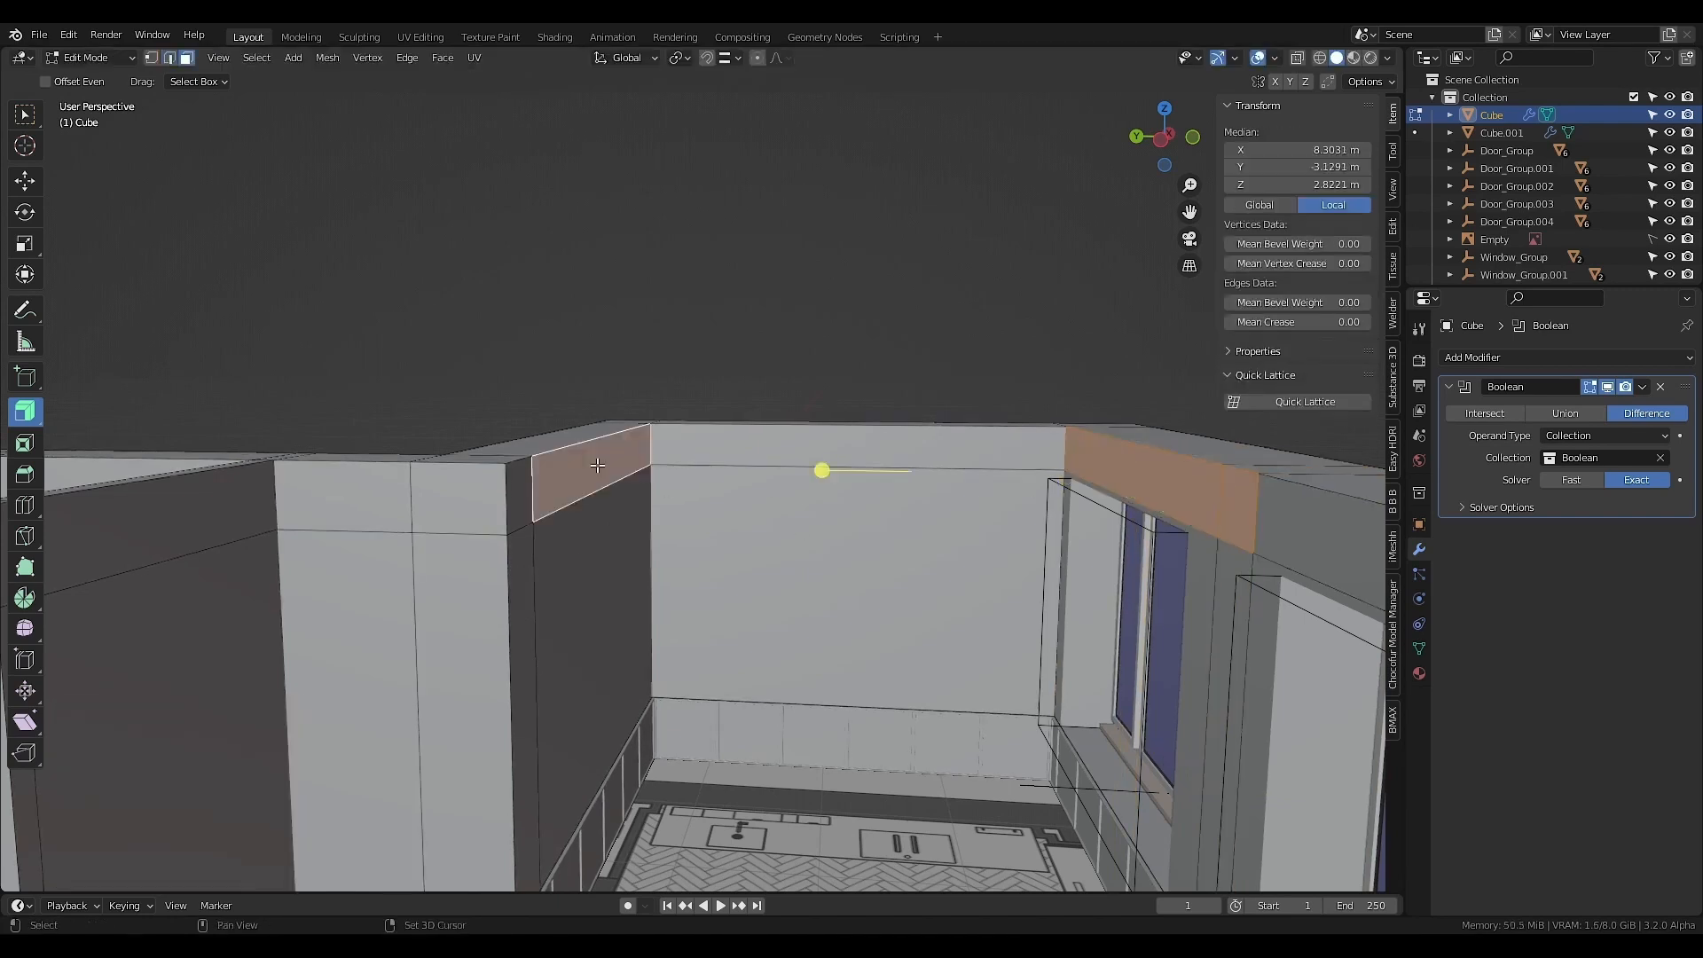
pyautogui.rightClick(504, 469)
pyautogui.moveTo(504, 468)
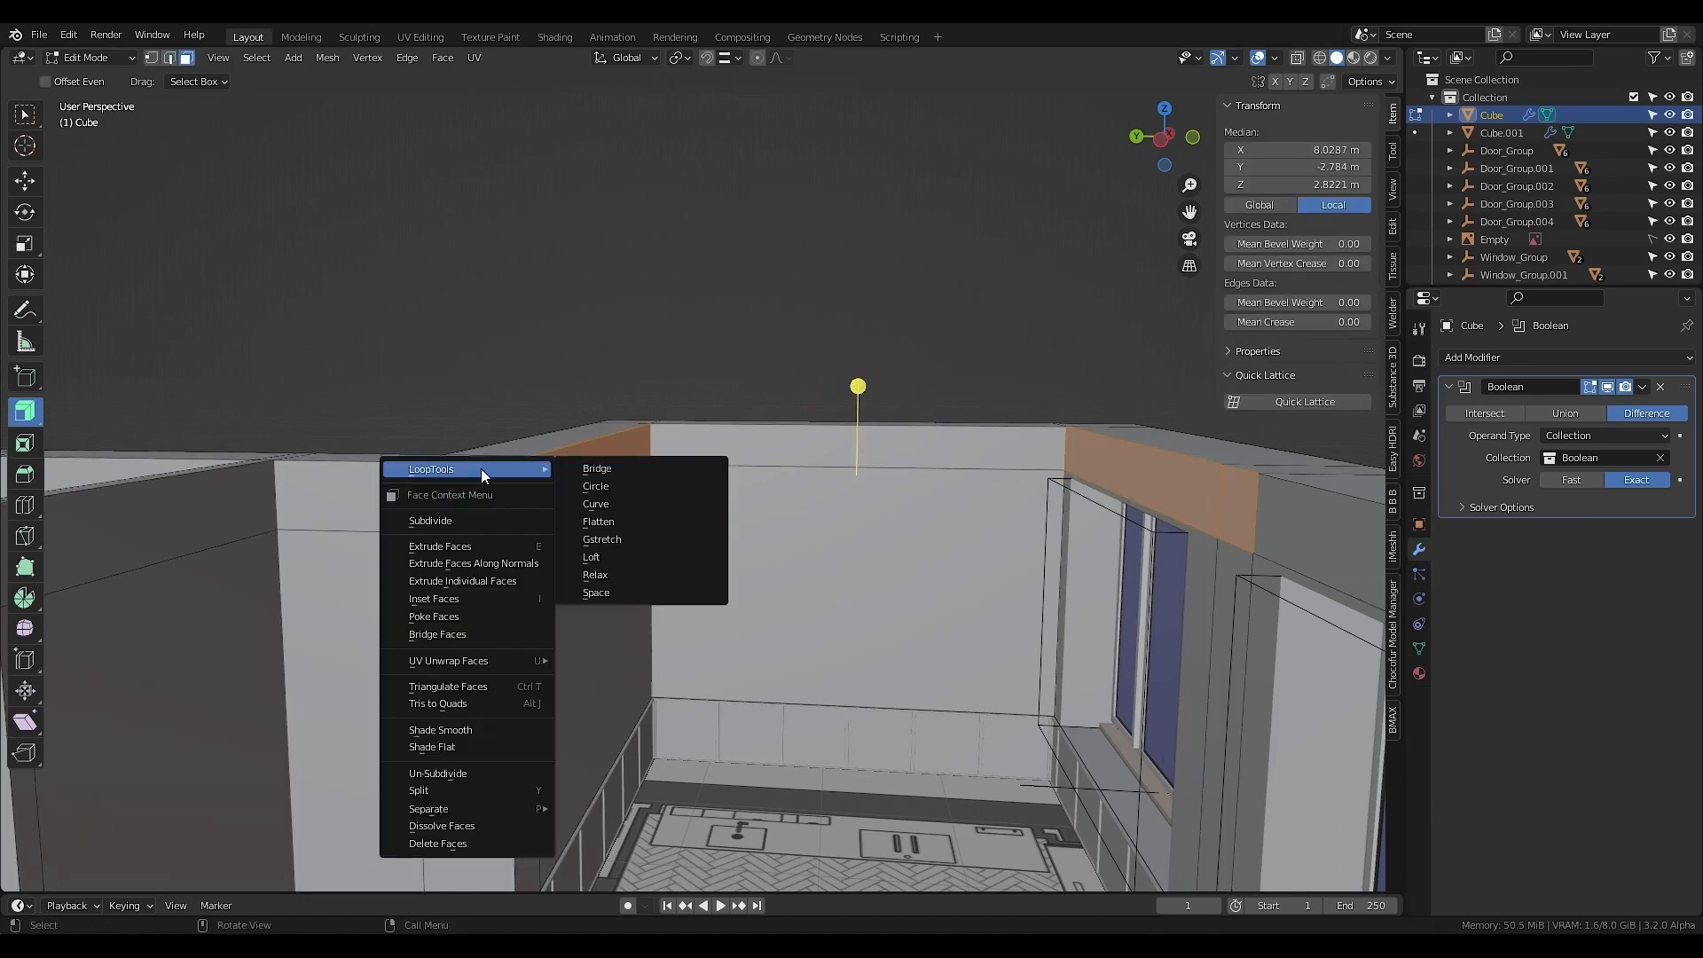
pyautogui.click(603, 466)
pyautogui.press('Tab')
# - Duplicate the upper inner edges of the corridor's long wall in place and separate them into their own object
pyautogui.moveTo(603, 467); pyautogui.dragTo(499, 446, button='middle')
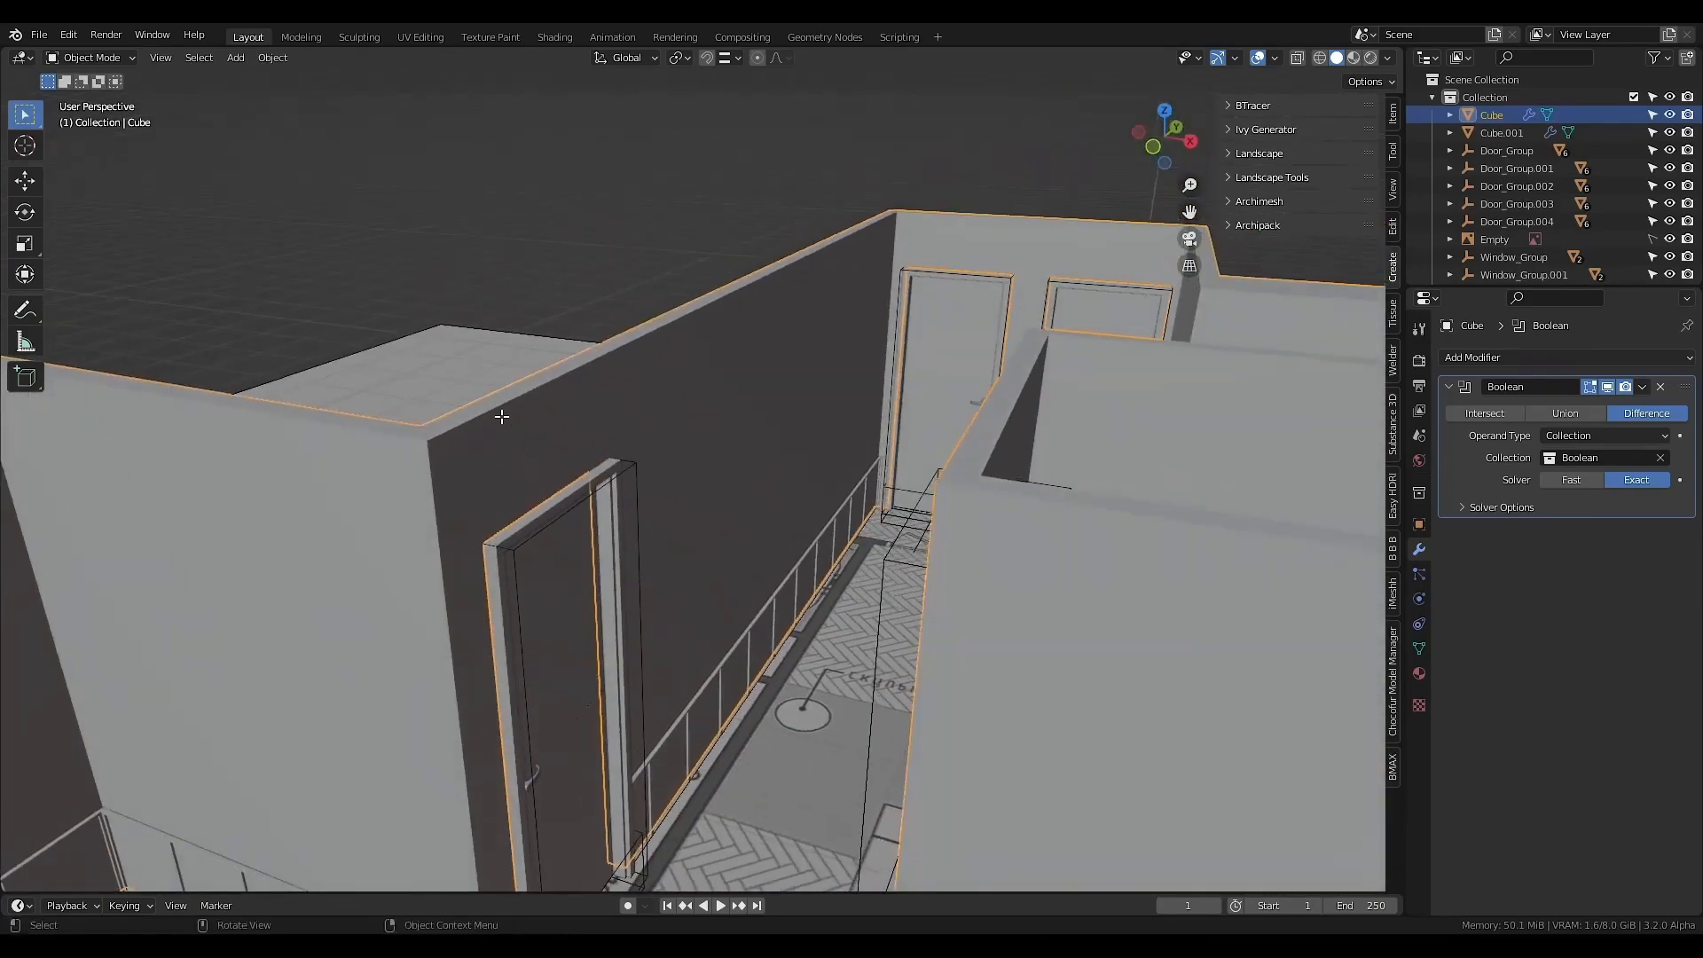
pyautogui.press('Tab')
pyautogui.click(486, 411)
pyautogui.press('2')
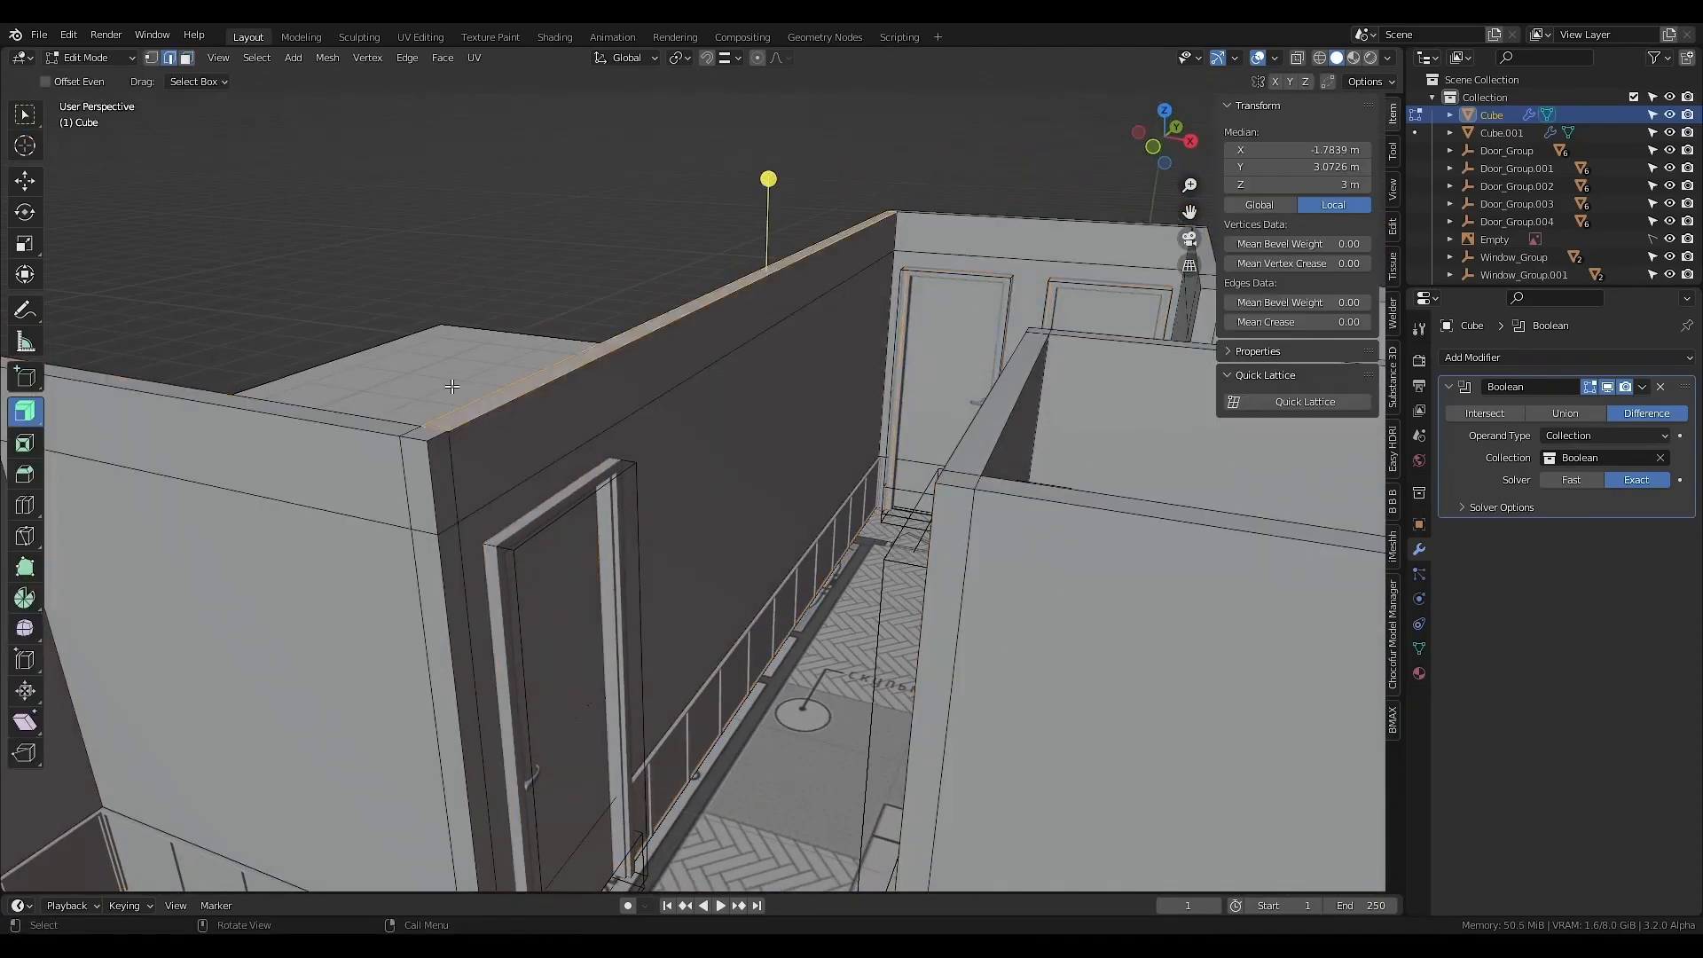
pyautogui.click(472, 421)
pyautogui.keyDown('shift'); pyautogui.click(434, 442); pyautogui.keyUp('shift')
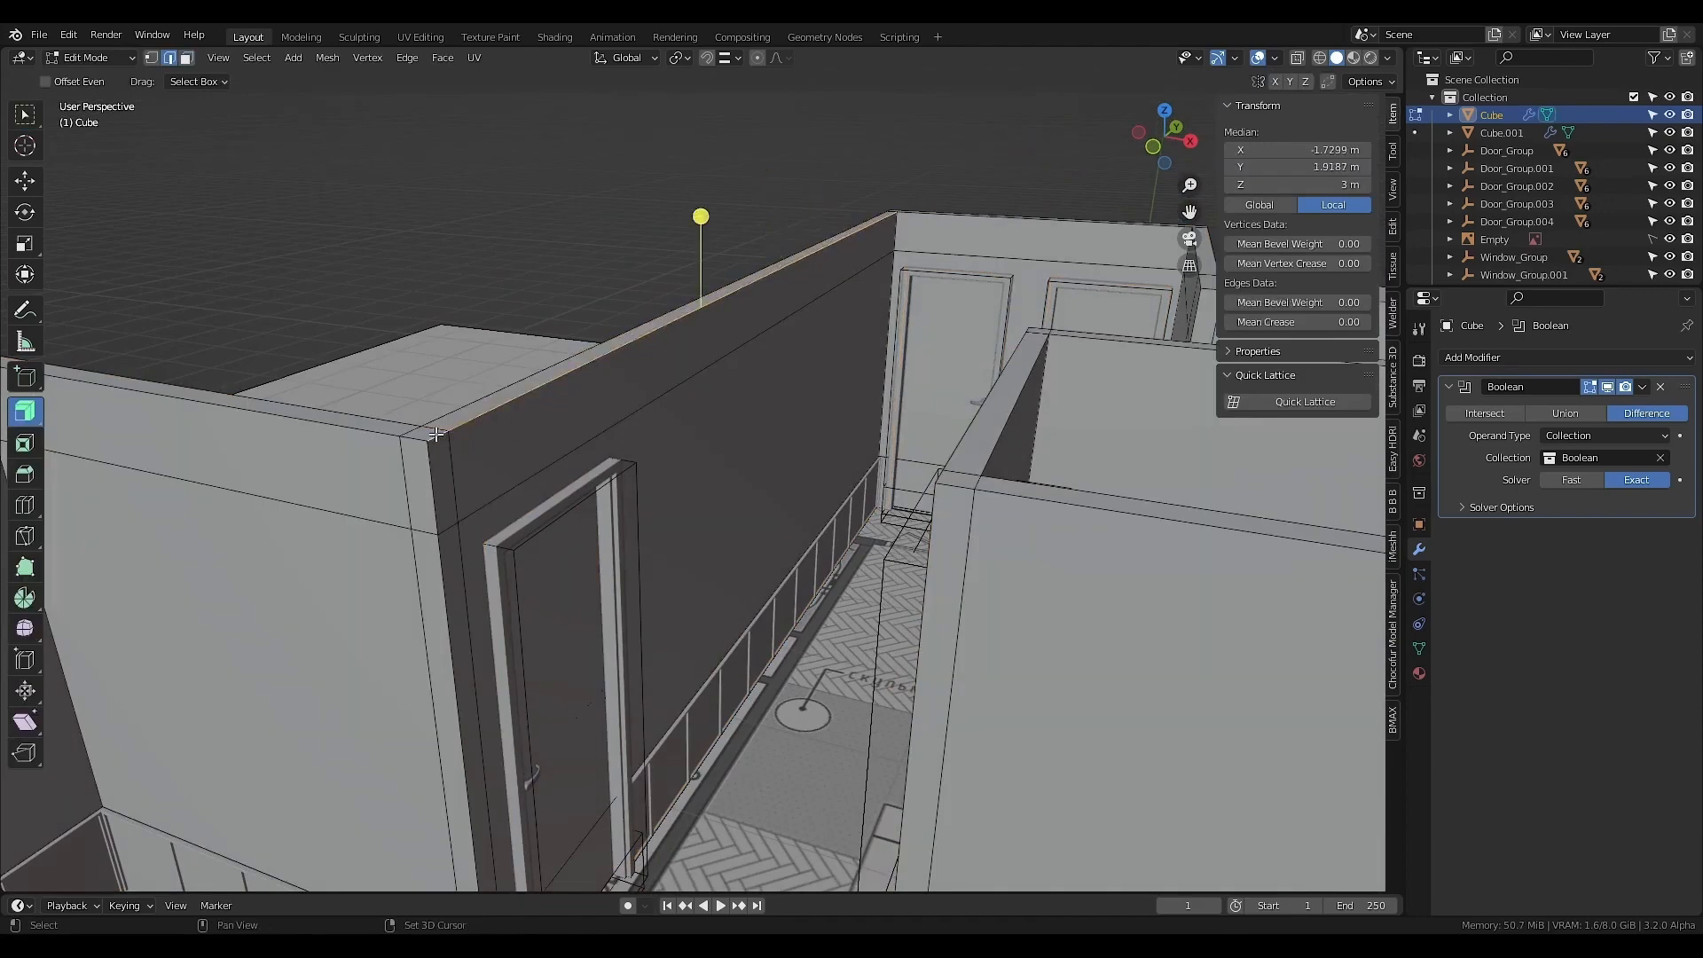
pyautogui.scroll(1, 435, 441)
pyautogui.moveTo(434, 441); pyautogui.dragTo(441, 437, button='middle')
pyautogui.hotkey('shift', 'd')
pyautogui.rightClick(494, 363)
pyautogui.press('p')
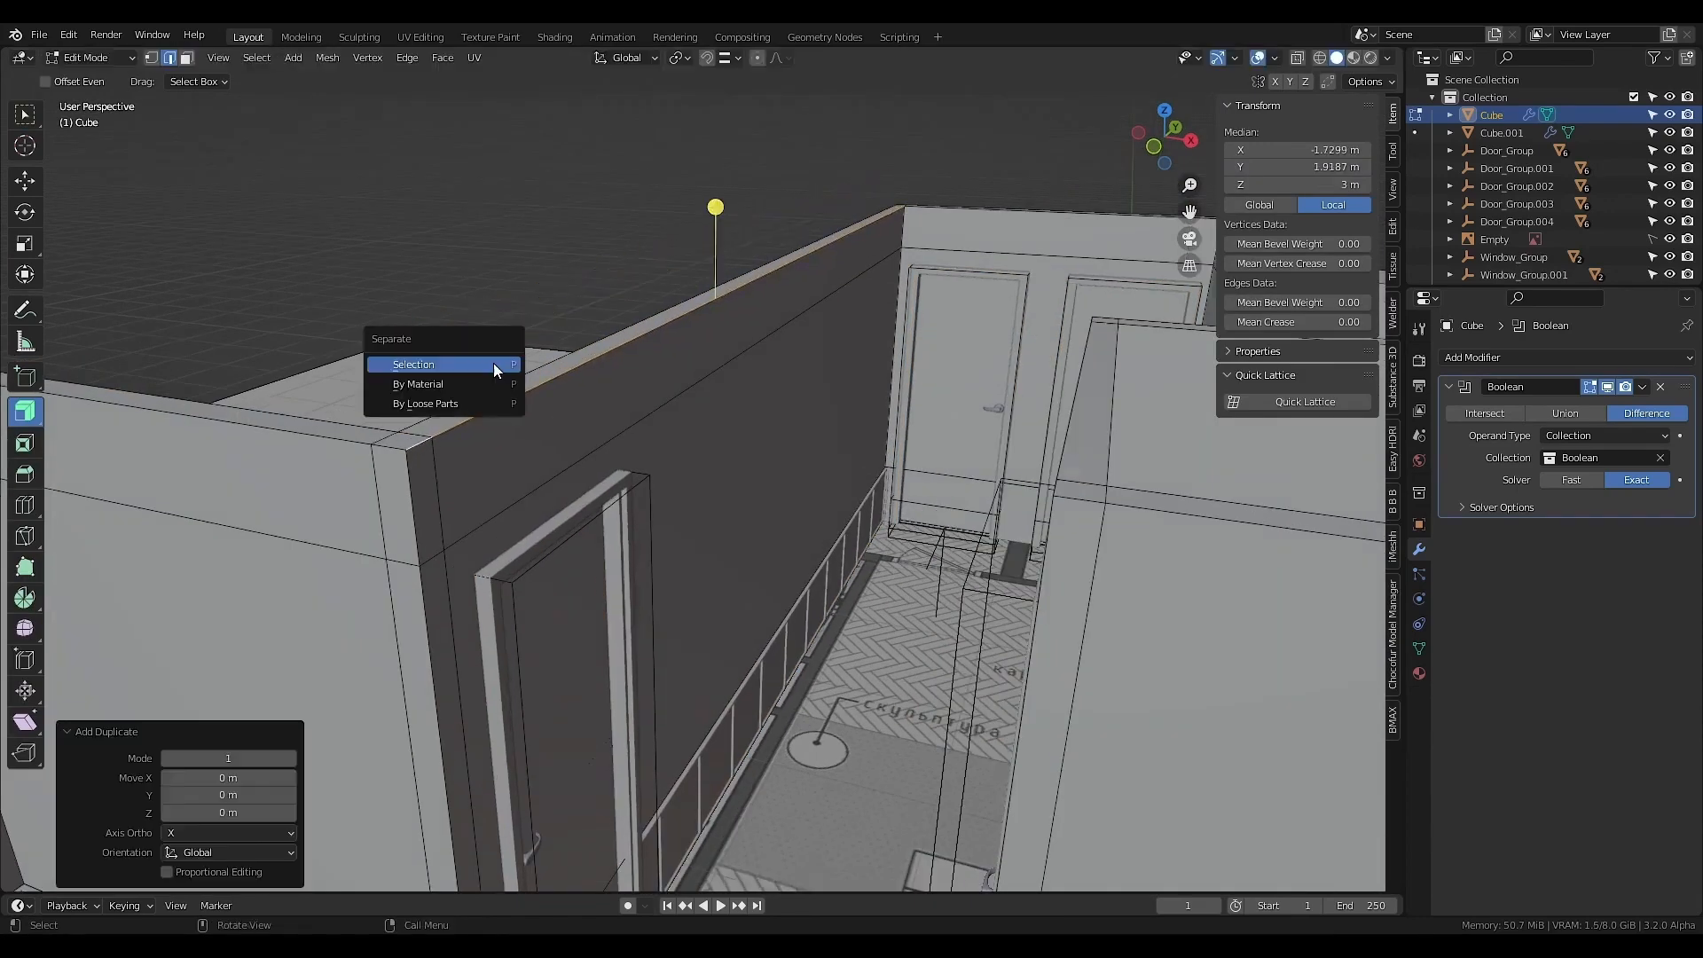
pyautogui.click(494, 364)
pyautogui.press('Tab')
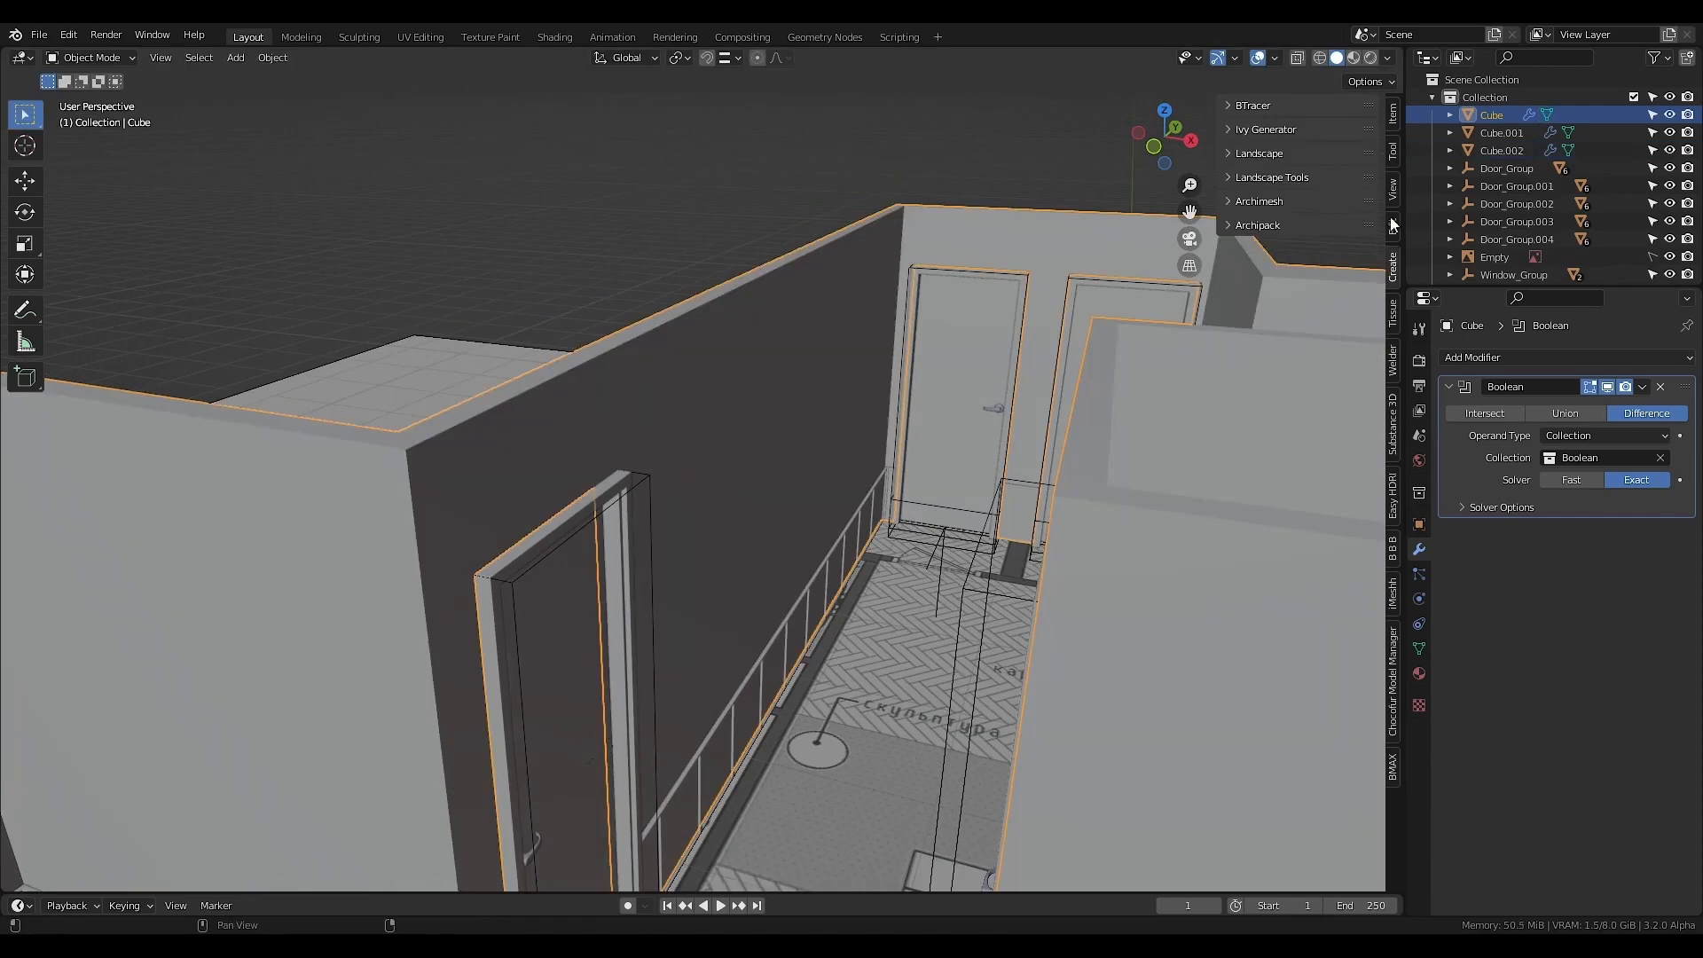
# - Extrude the separated edge strip about 0.1 m downward along Z
pyautogui.click(1498, 153)
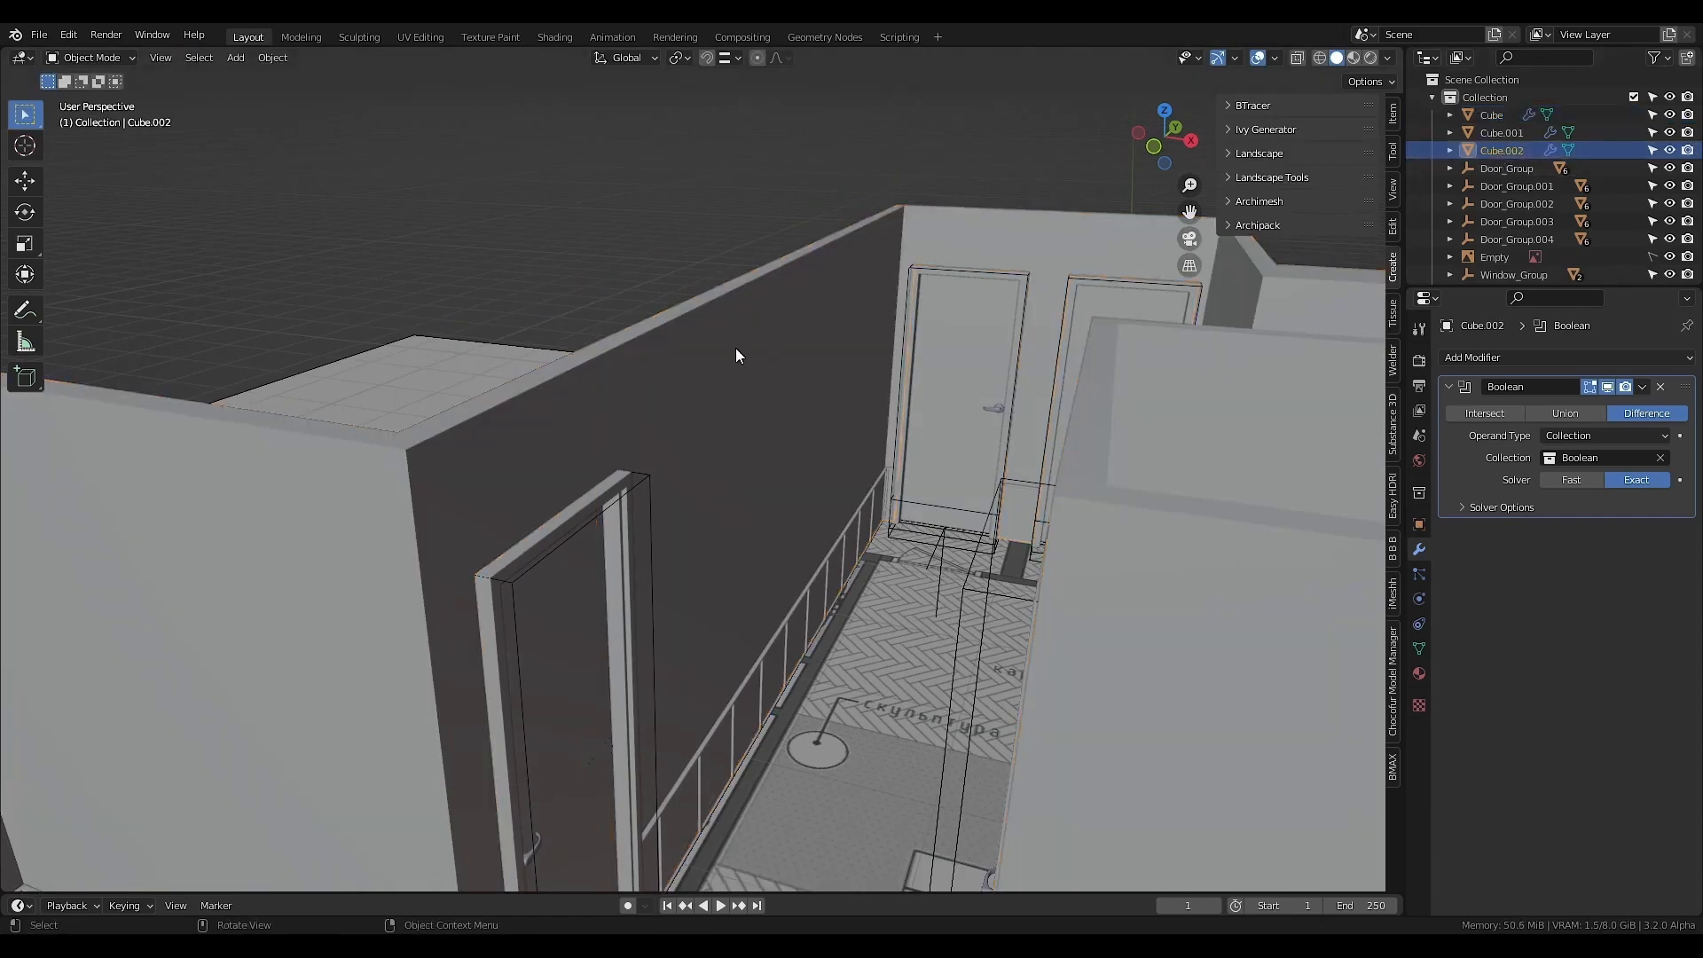
pyautogui.press('Tab')
pyautogui.click(538, 413)
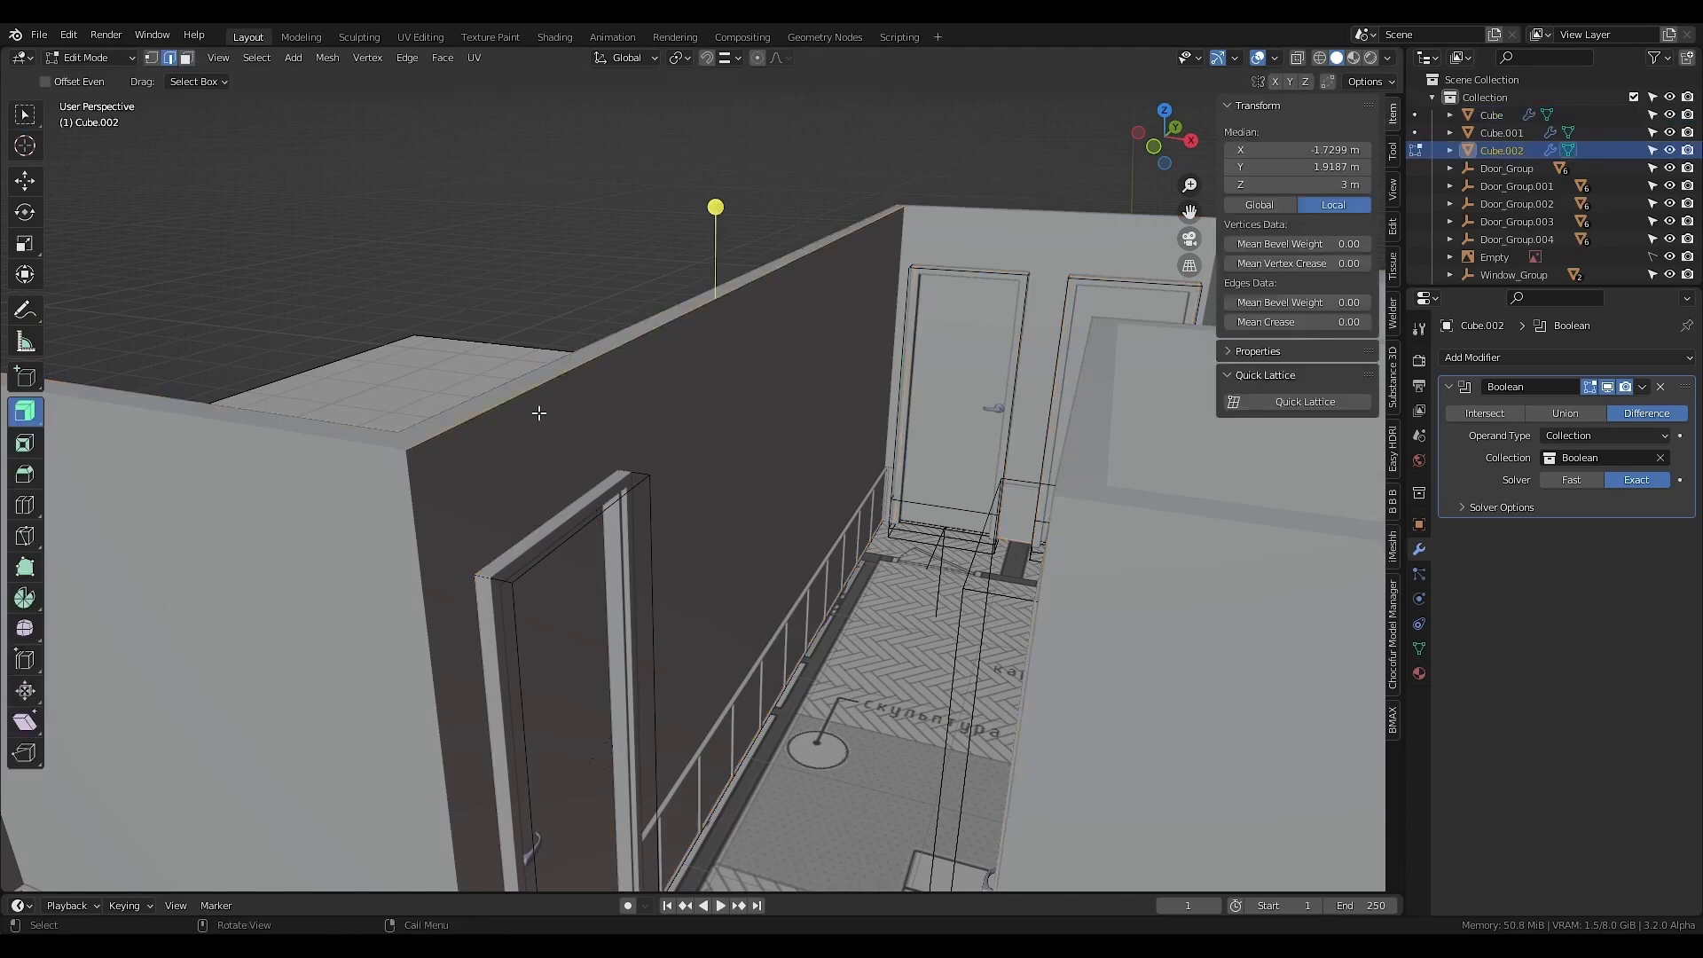
pyautogui.press('e')
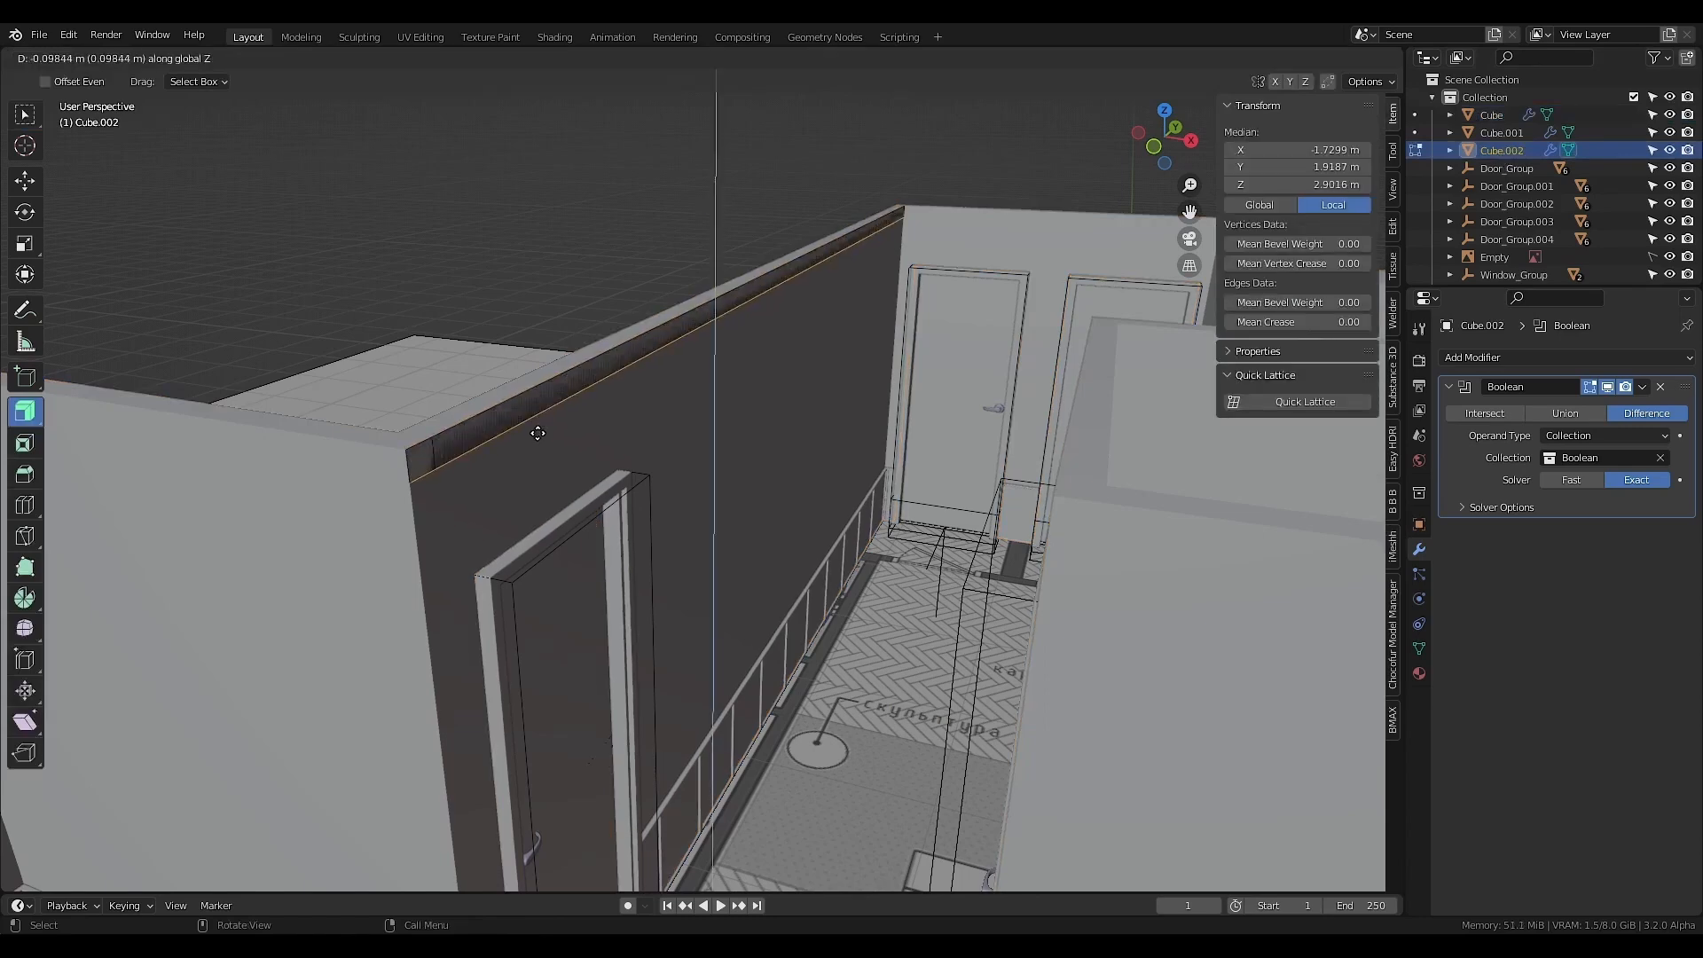
pyautogui.click(537, 433)
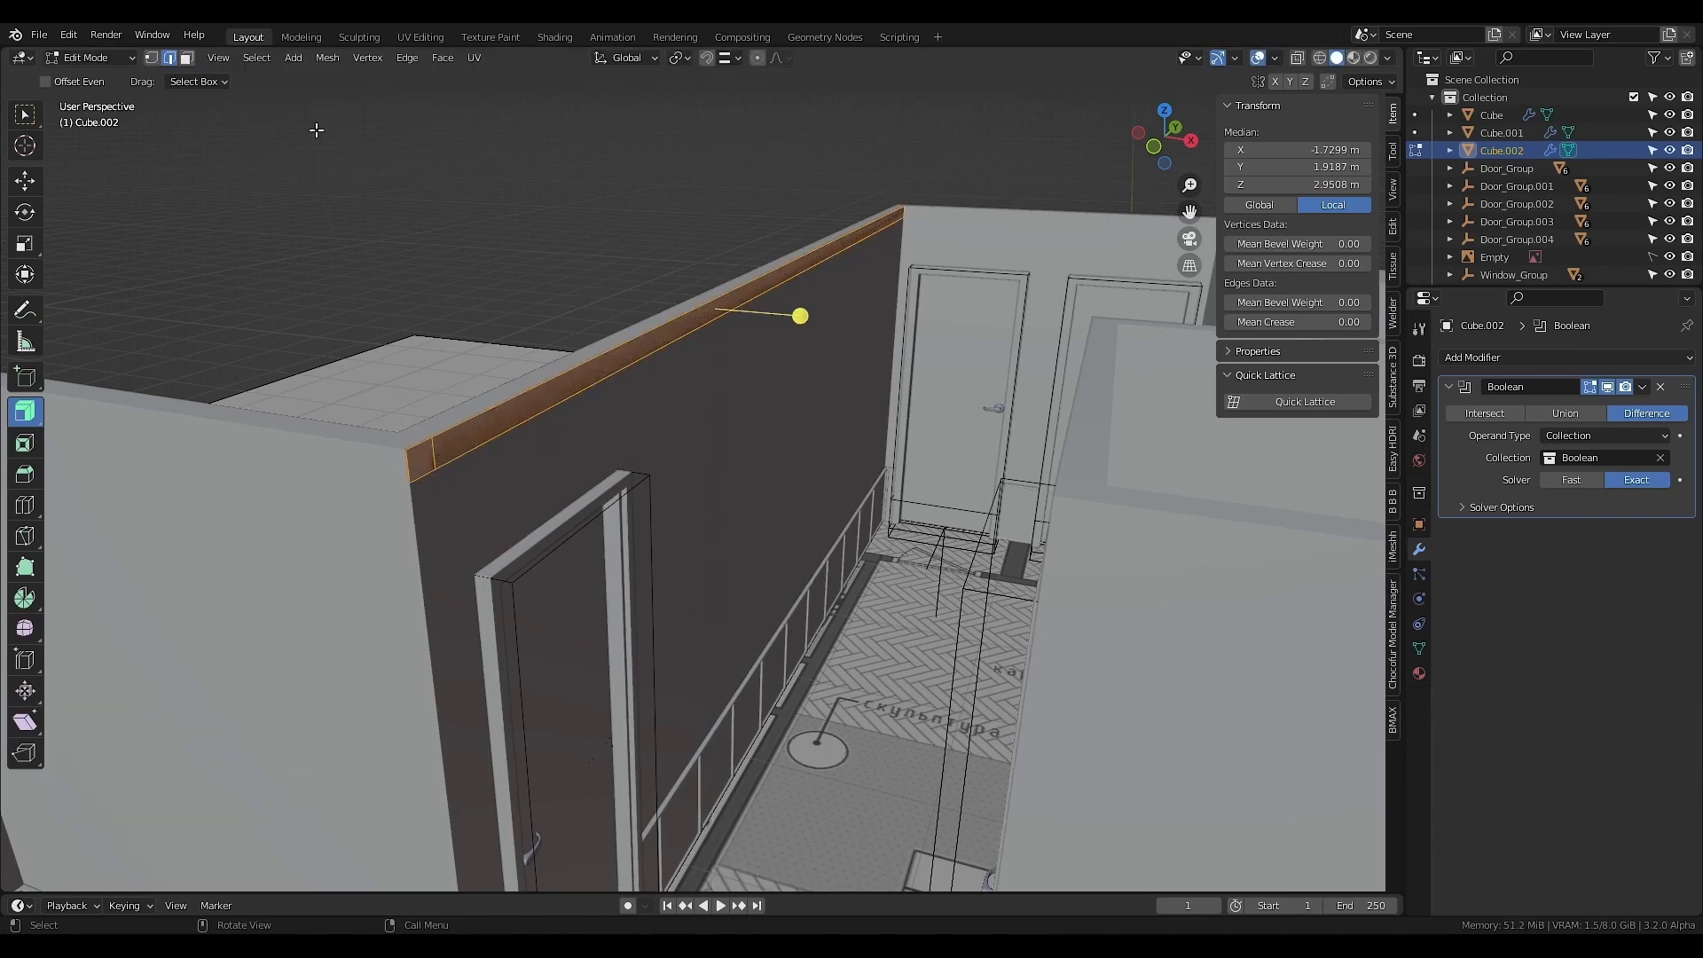
# - Merge the strip's flat faces with Limited Dissolve and extrude the strip about 0.09 m out from the wall
pyautogui.click(341, 61)
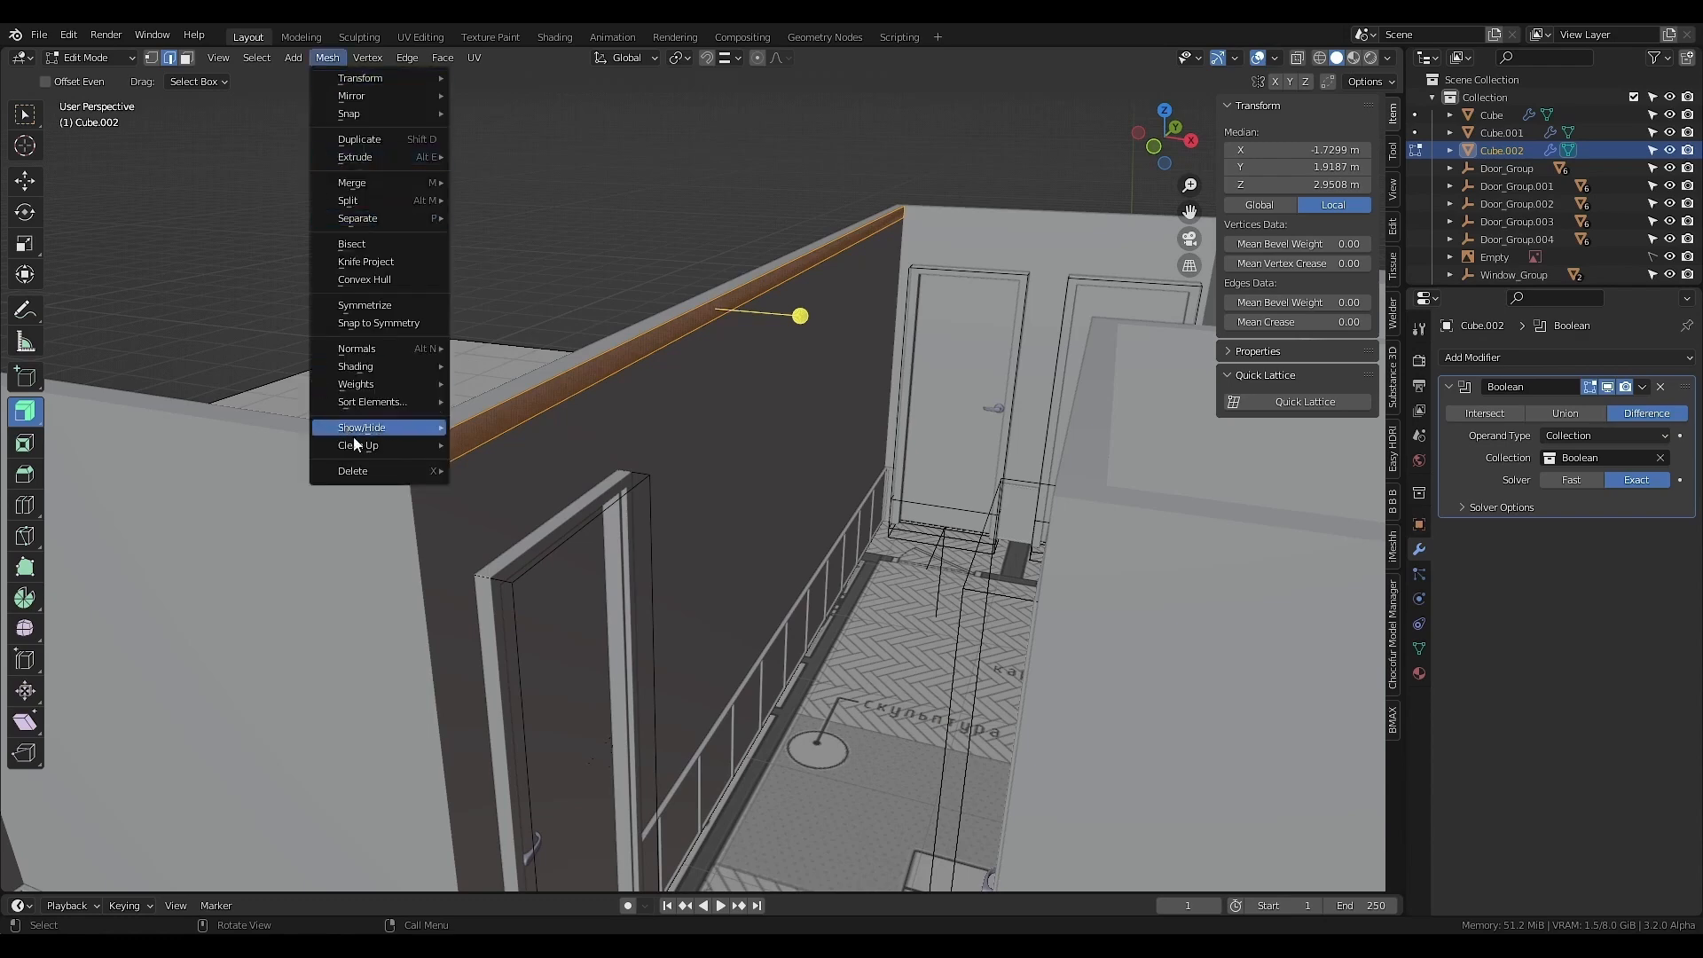
pyautogui.moveTo(359, 446)
pyautogui.click(496, 507)
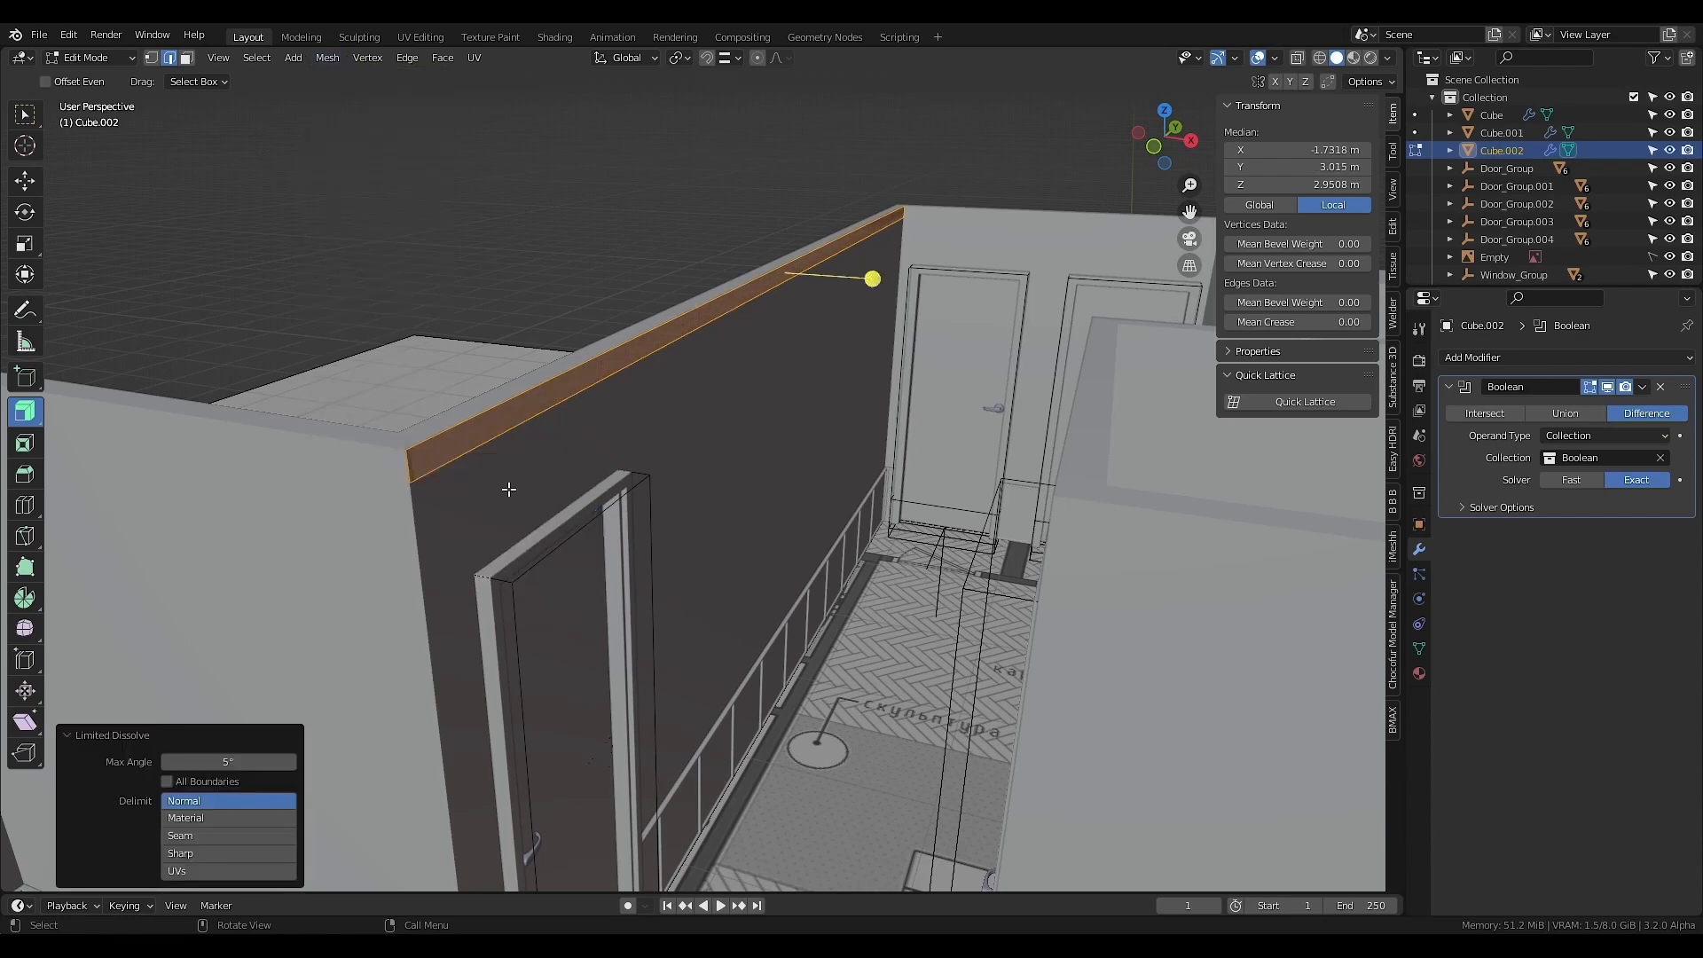
pyautogui.press('e')
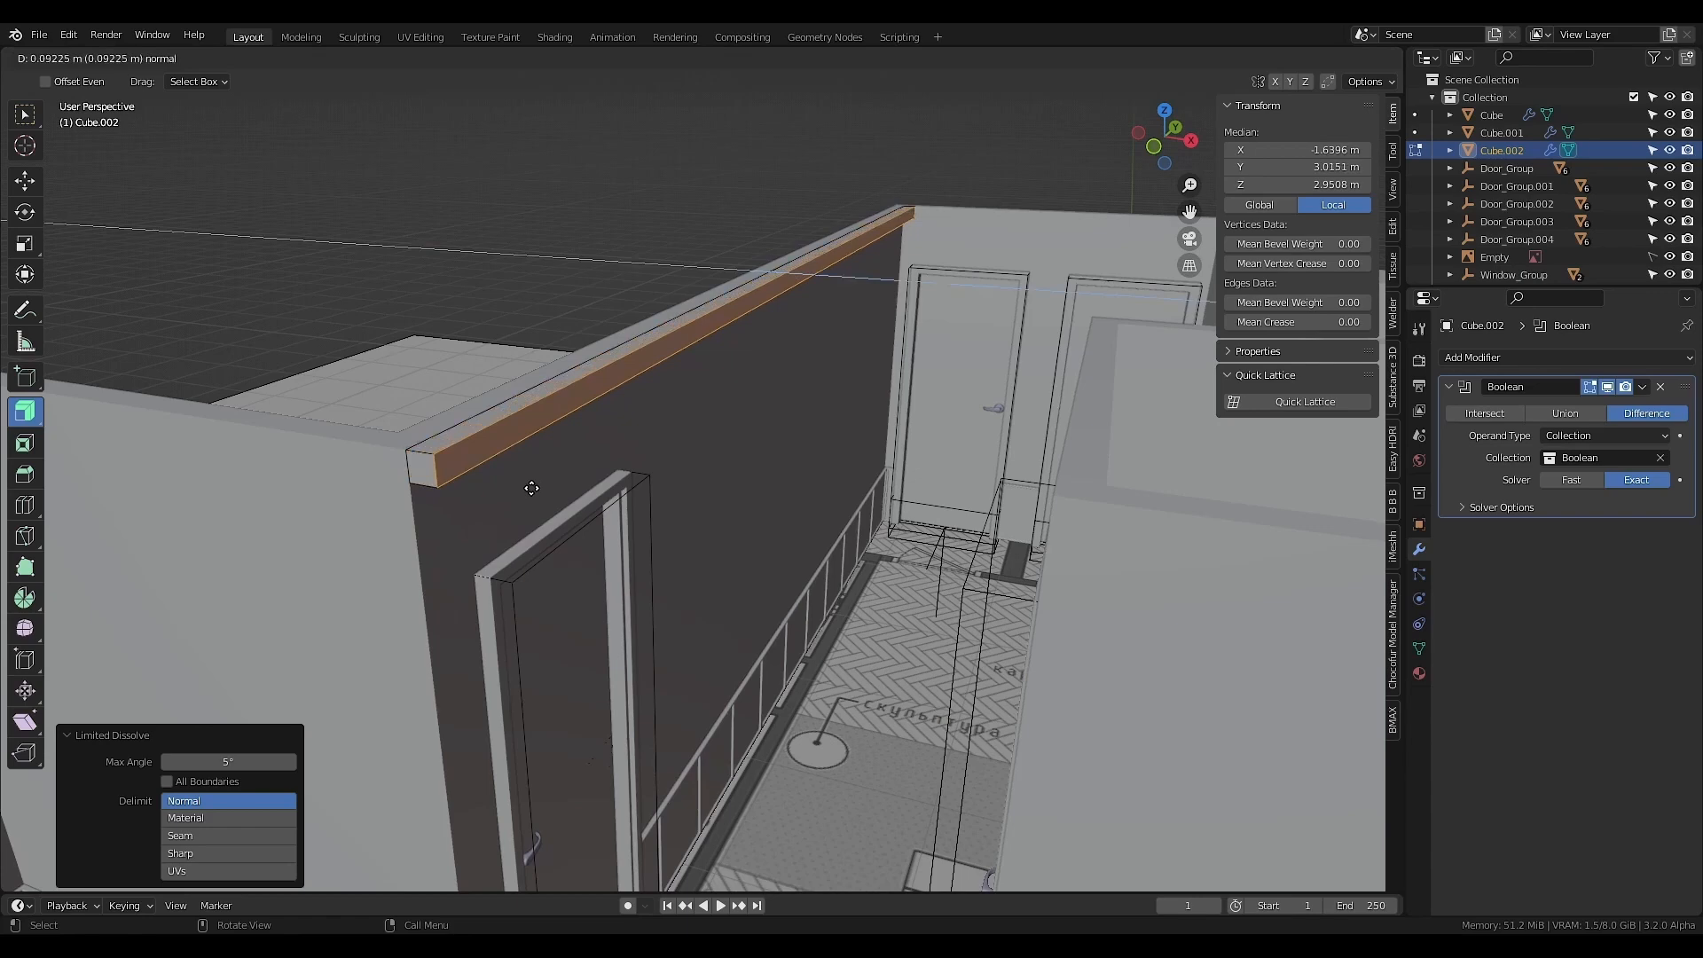
pyautogui.click(531, 488)
pyautogui.press('Tab')
# - Replace the strip's Boolean modifier with a Bevel modifier limited by Weight
pyautogui.click(1661, 388)
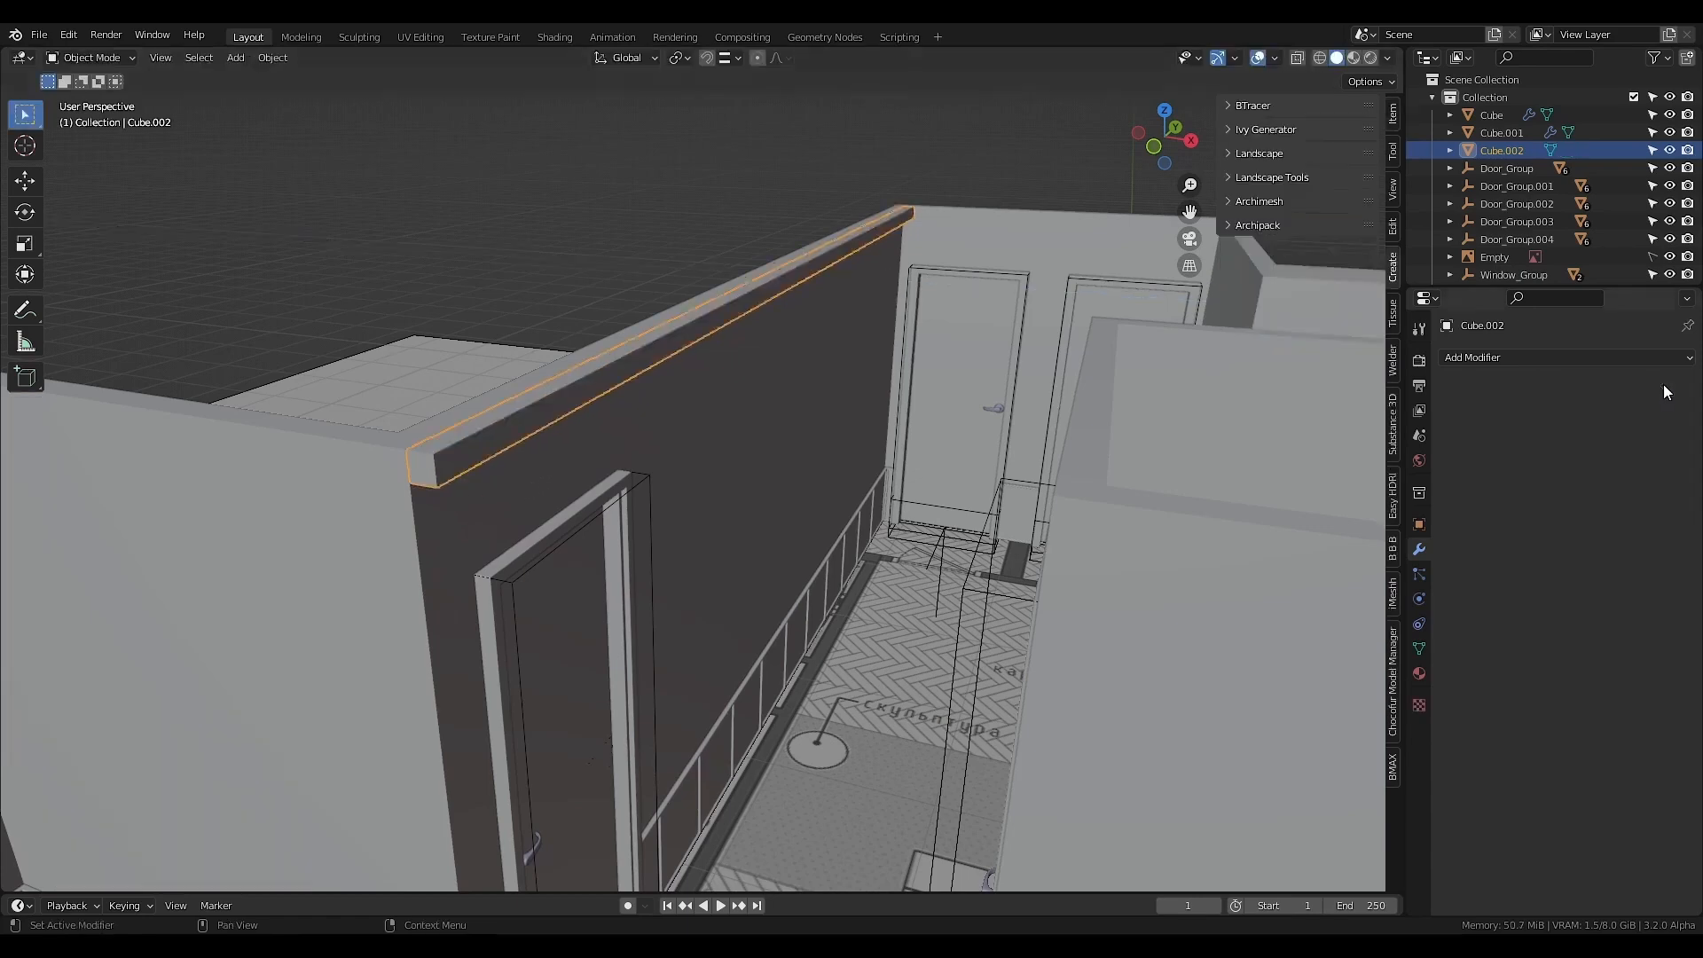
pyautogui.click(1513, 355)
pyautogui.click(1350, 426)
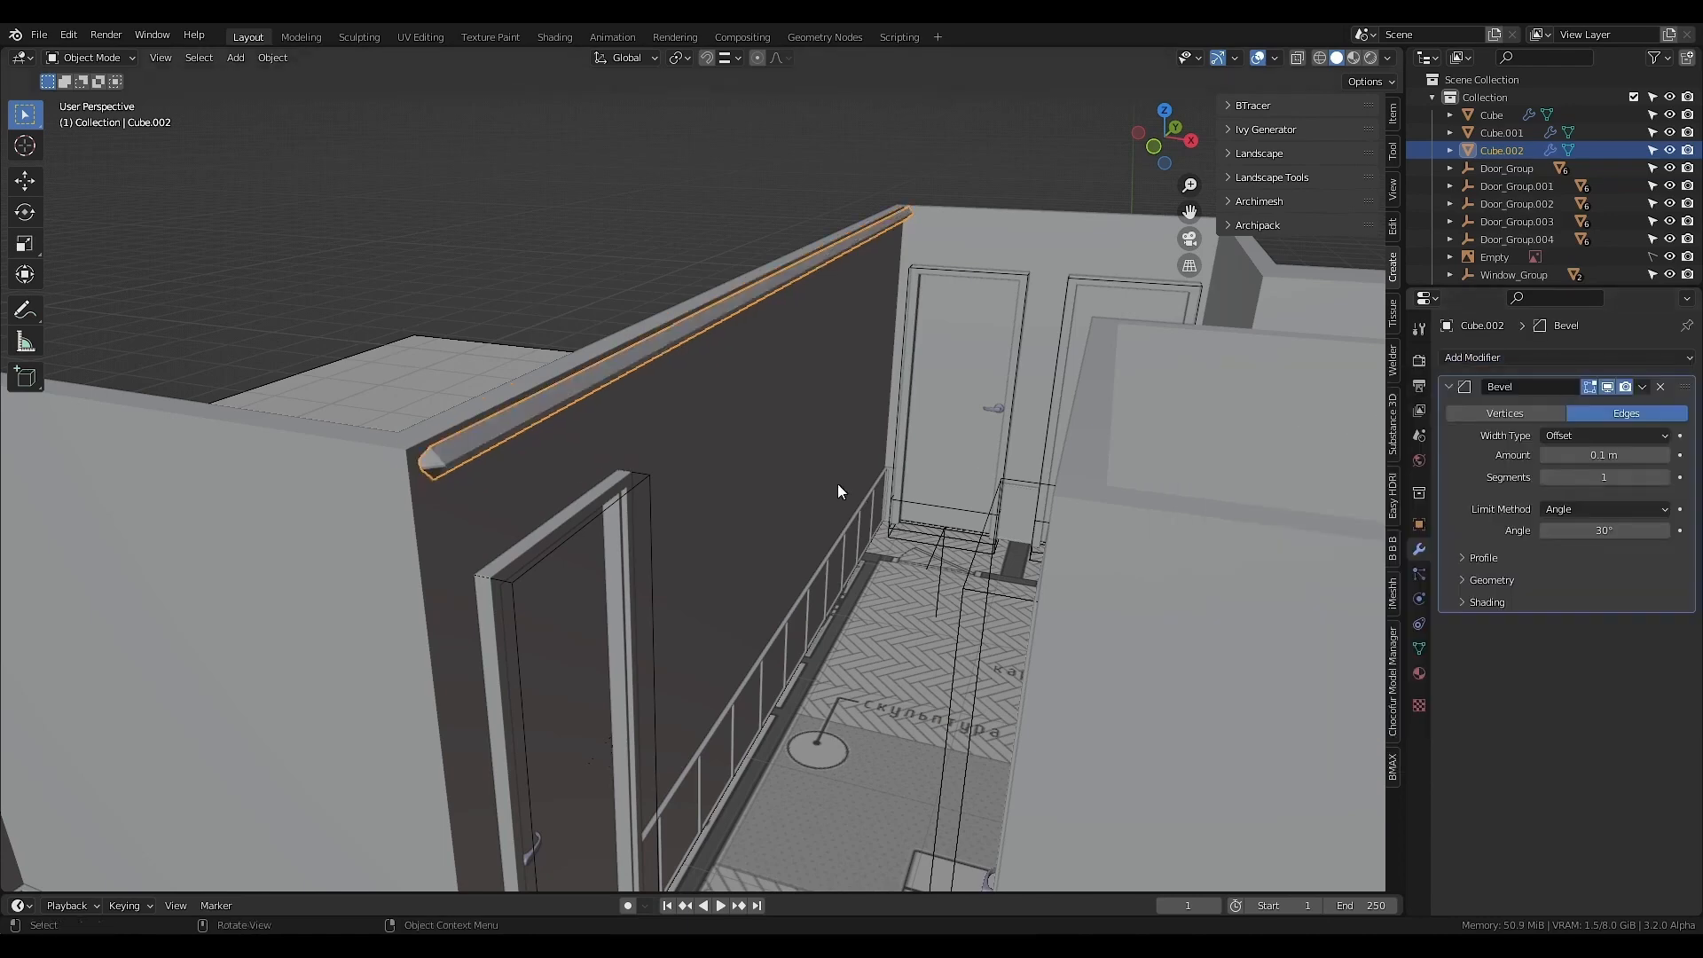
pyautogui.scroll(2, 438, 454)
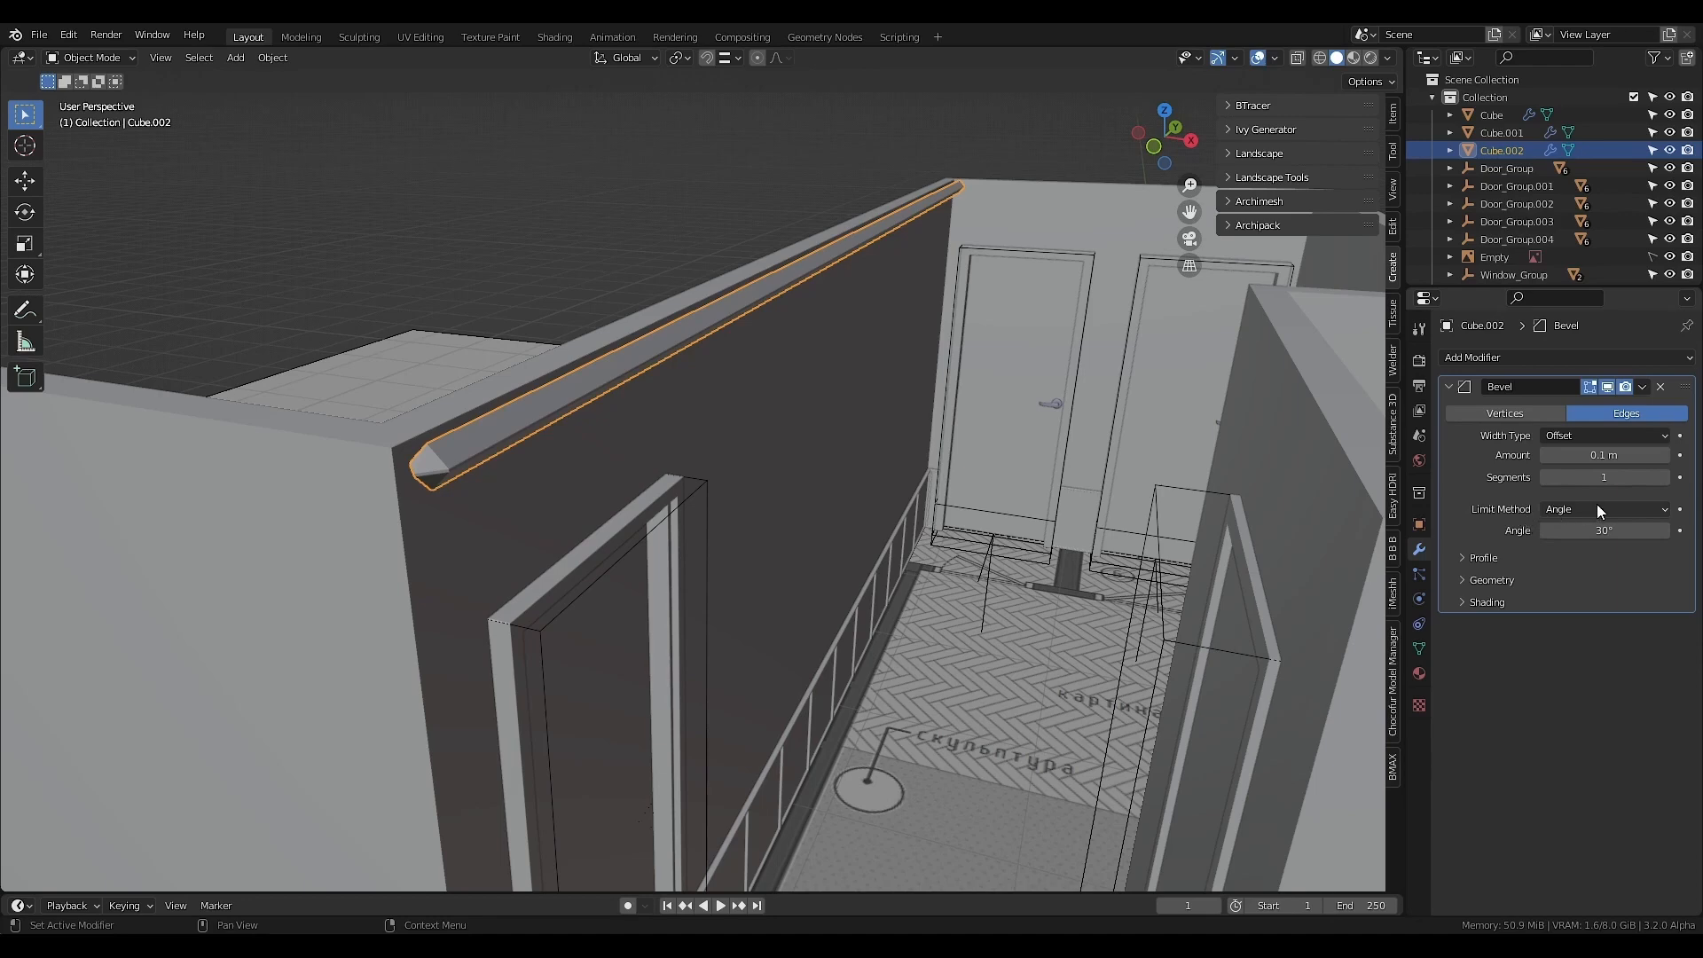
pyautogui.moveTo(497, 472)
pyautogui.mouseDown(button='middle')
pyautogui.moveTo(478, 472)
pyautogui.moveTo(511, 454)
pyautogui.mouseUp(button='middle')
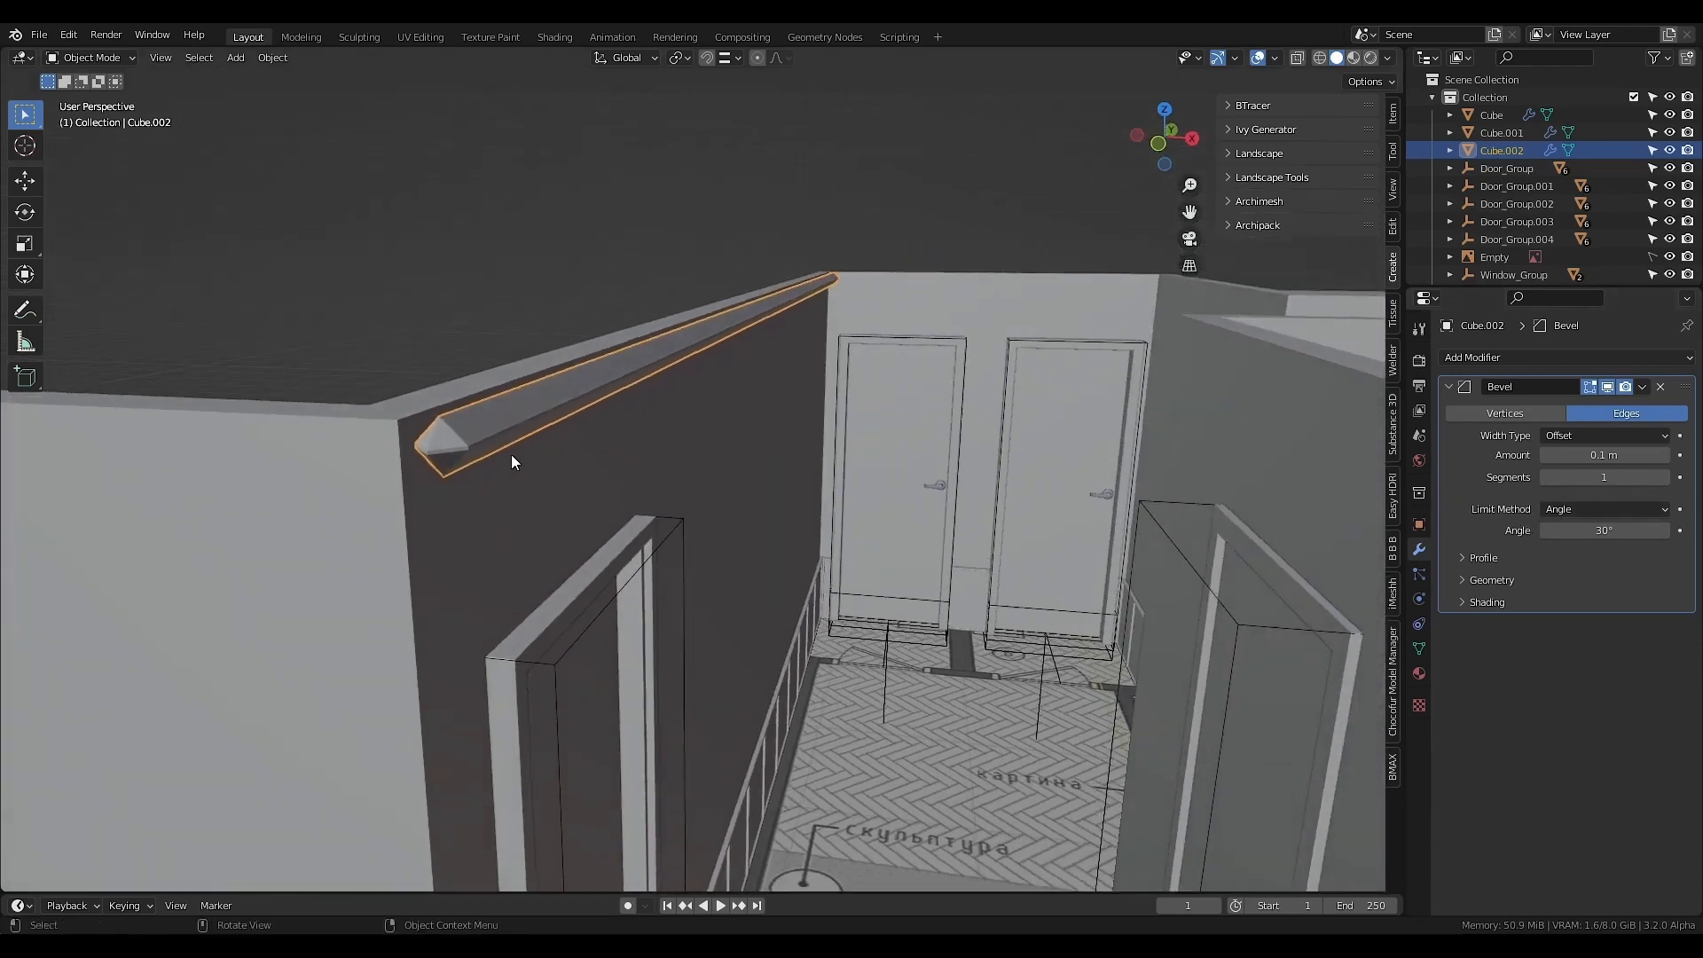
pyautogui.click(1584, 513)
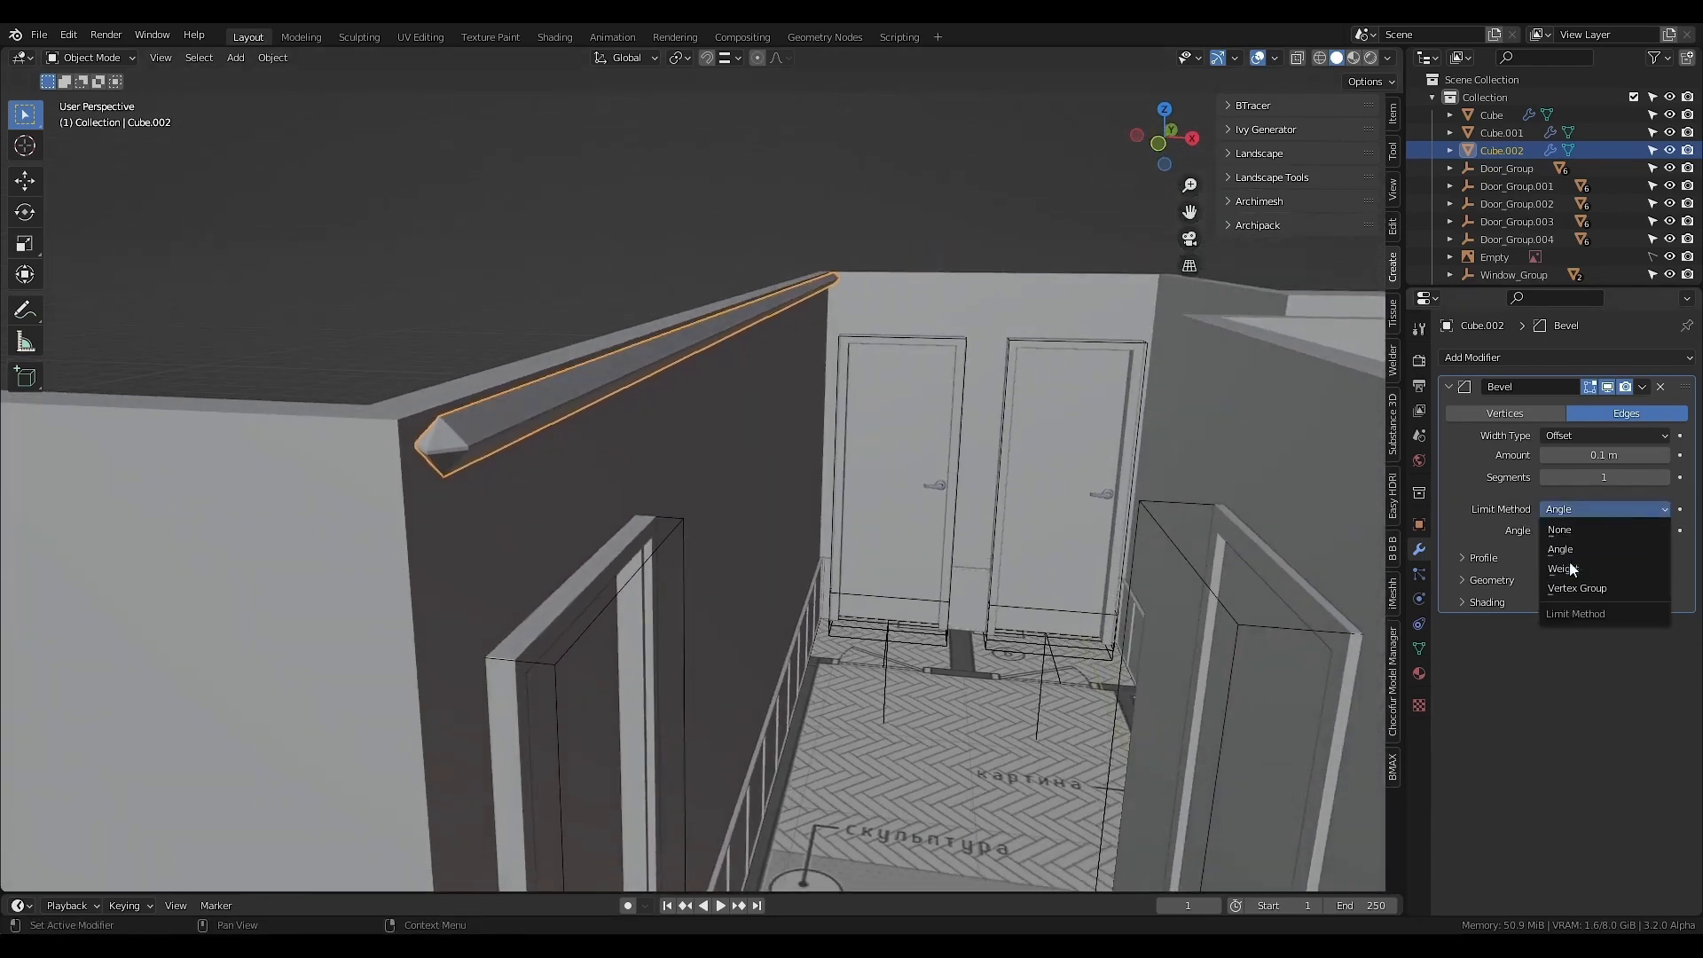
pyautogui.click(1569, 560)
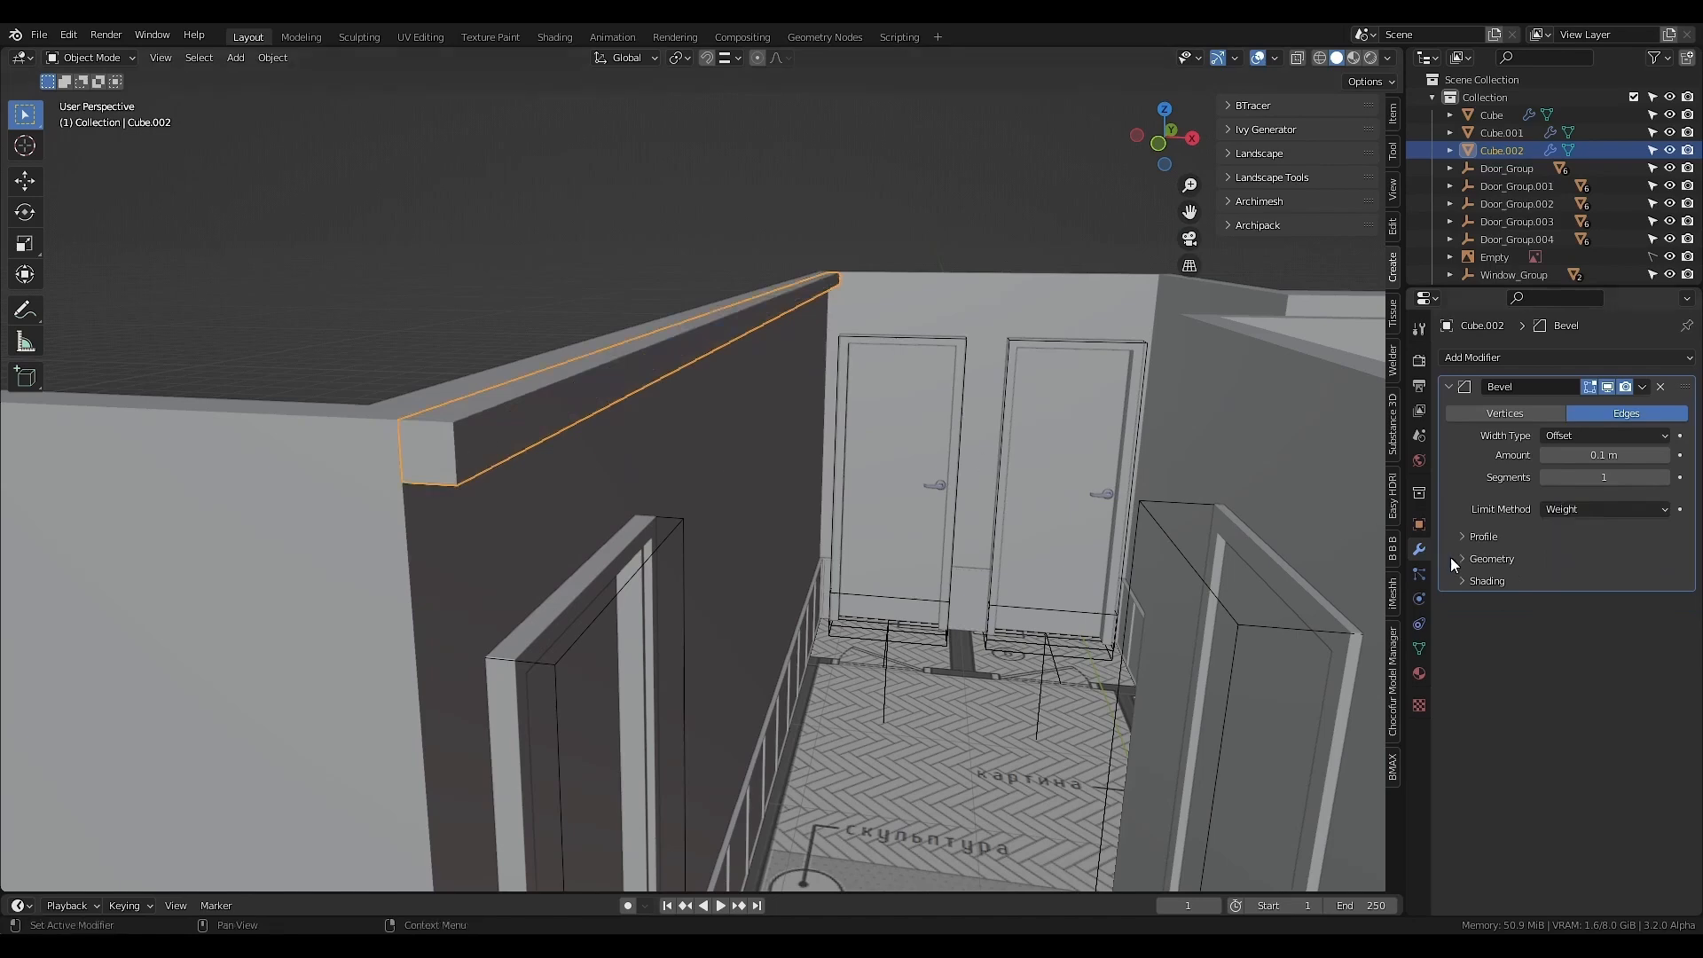
# - Enable Harden Normals on the strip's bevel and shade the strip smooth with Auto Smooth
pyautogui.click(1508, 581)
pyautogui.click(1545, 607)
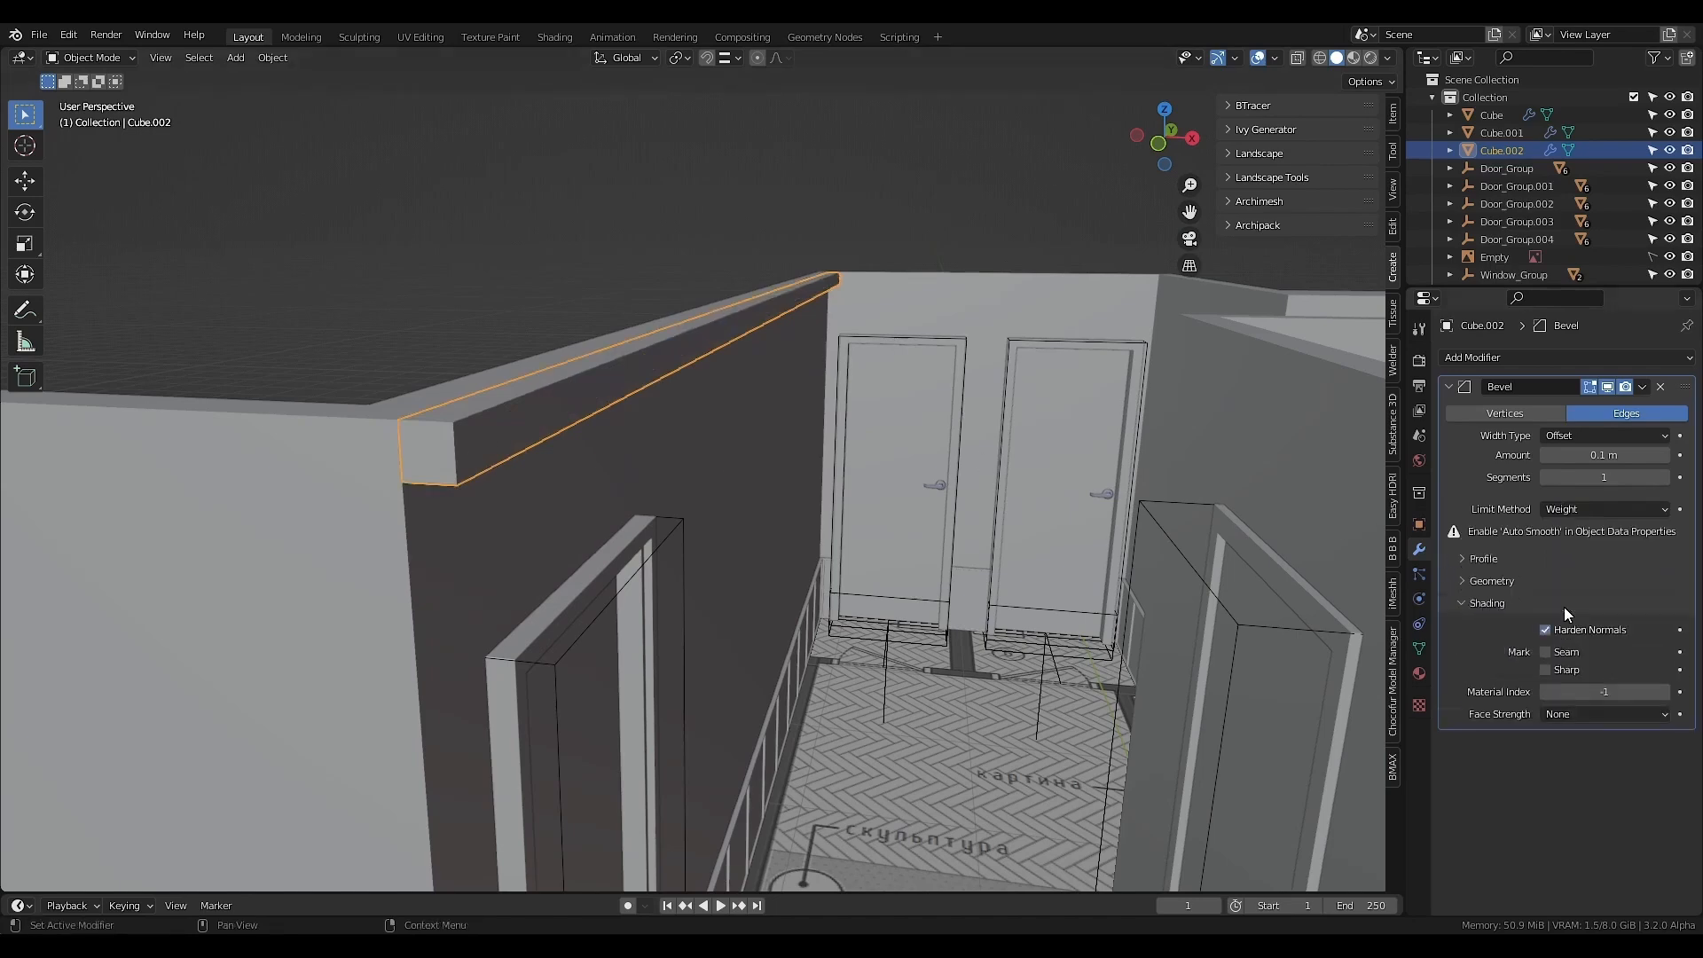
pyautogui.press('q')
pyautogui.click(426, 386)
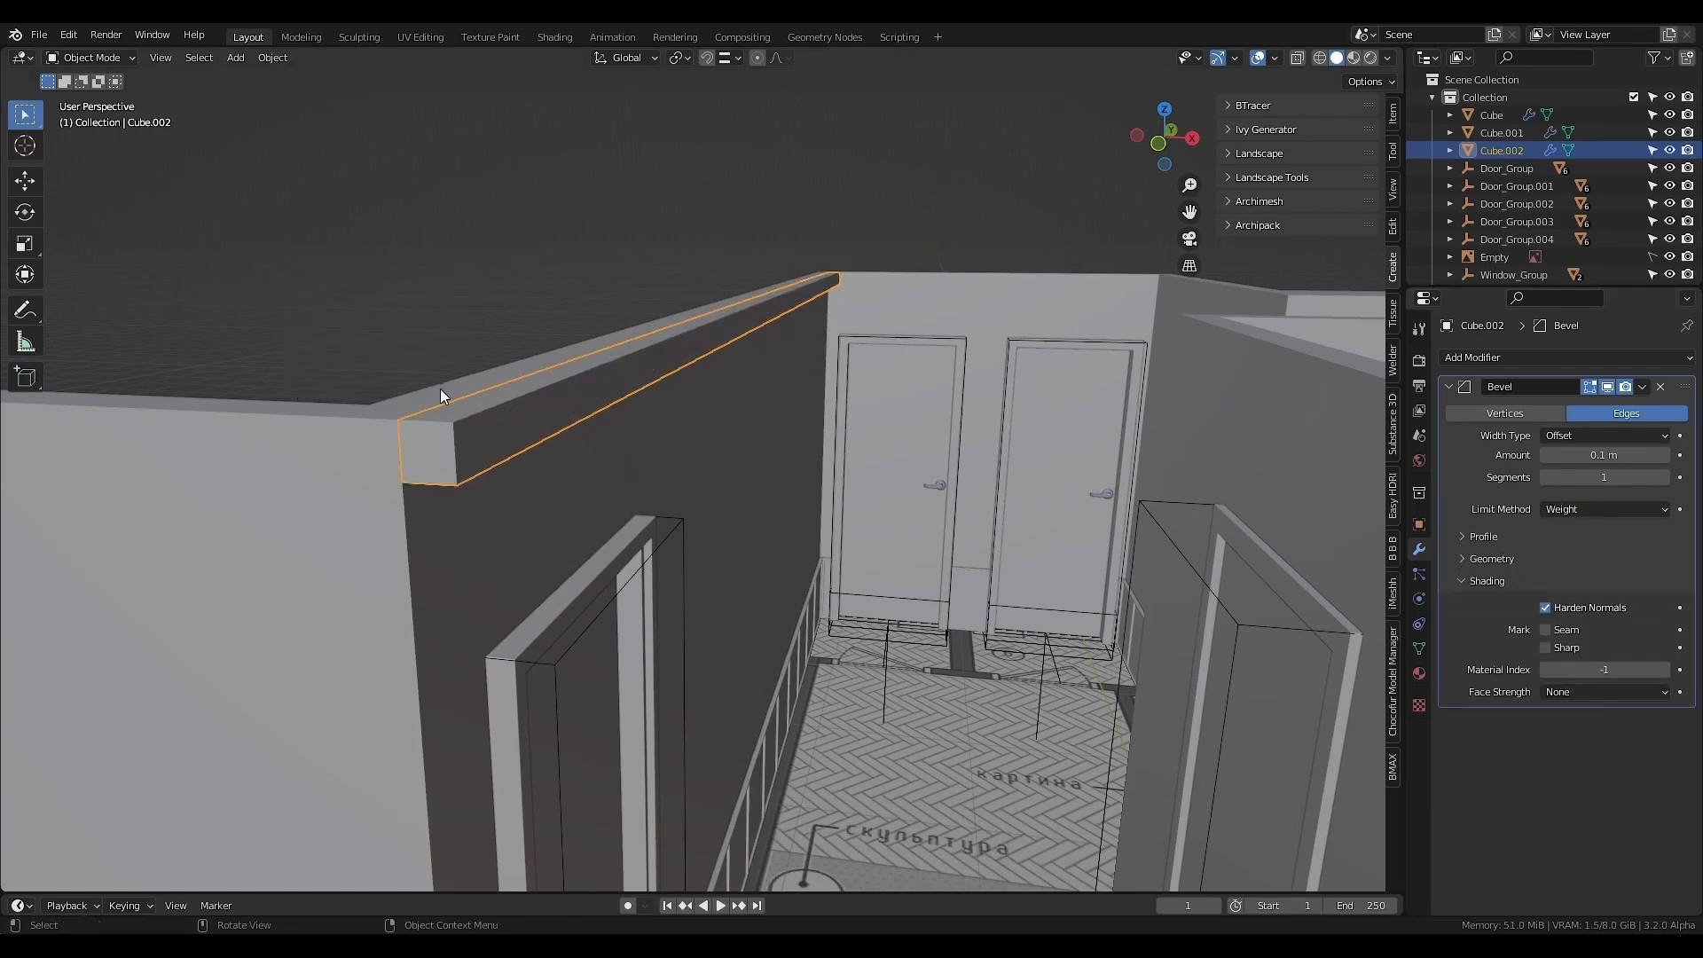
# - Give the strip's lower outer edge a bevel weight of 1.00 and set the bevel to 12 segments
pyautogui.keyDown('shift'); pyautogui.moveTo(389, 430); pyautogui.dragTo(443, 419, button='middle'); pyautogui.keyUp('shift')
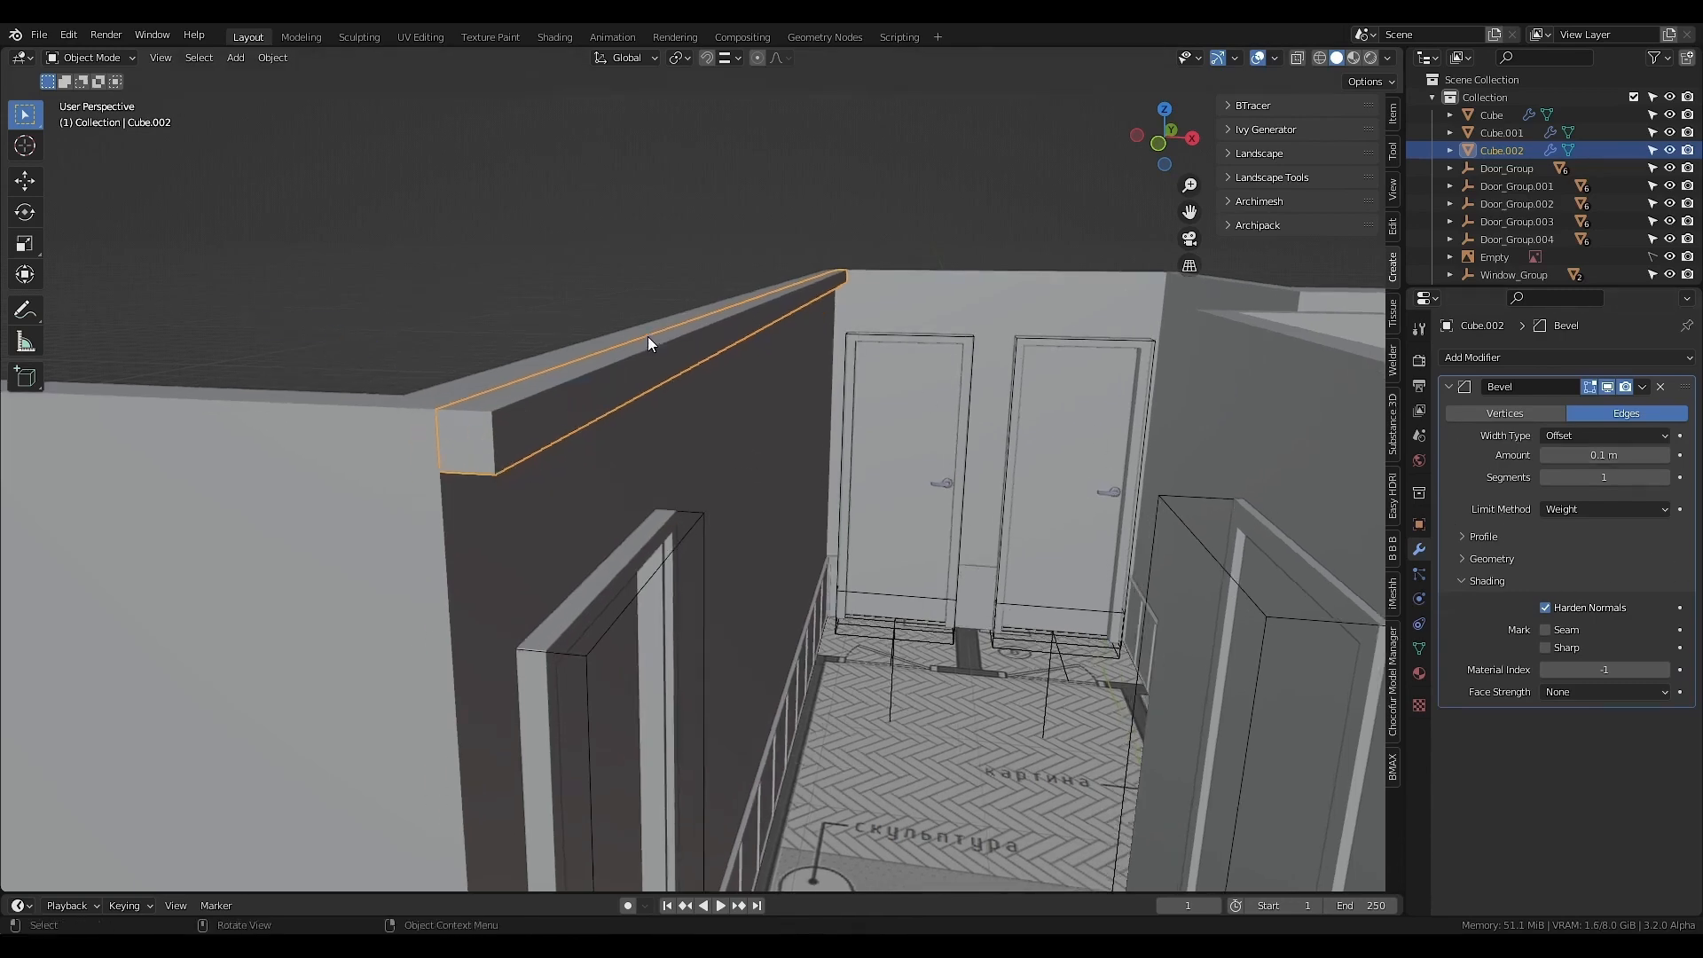
pyautogui.press('Tab')
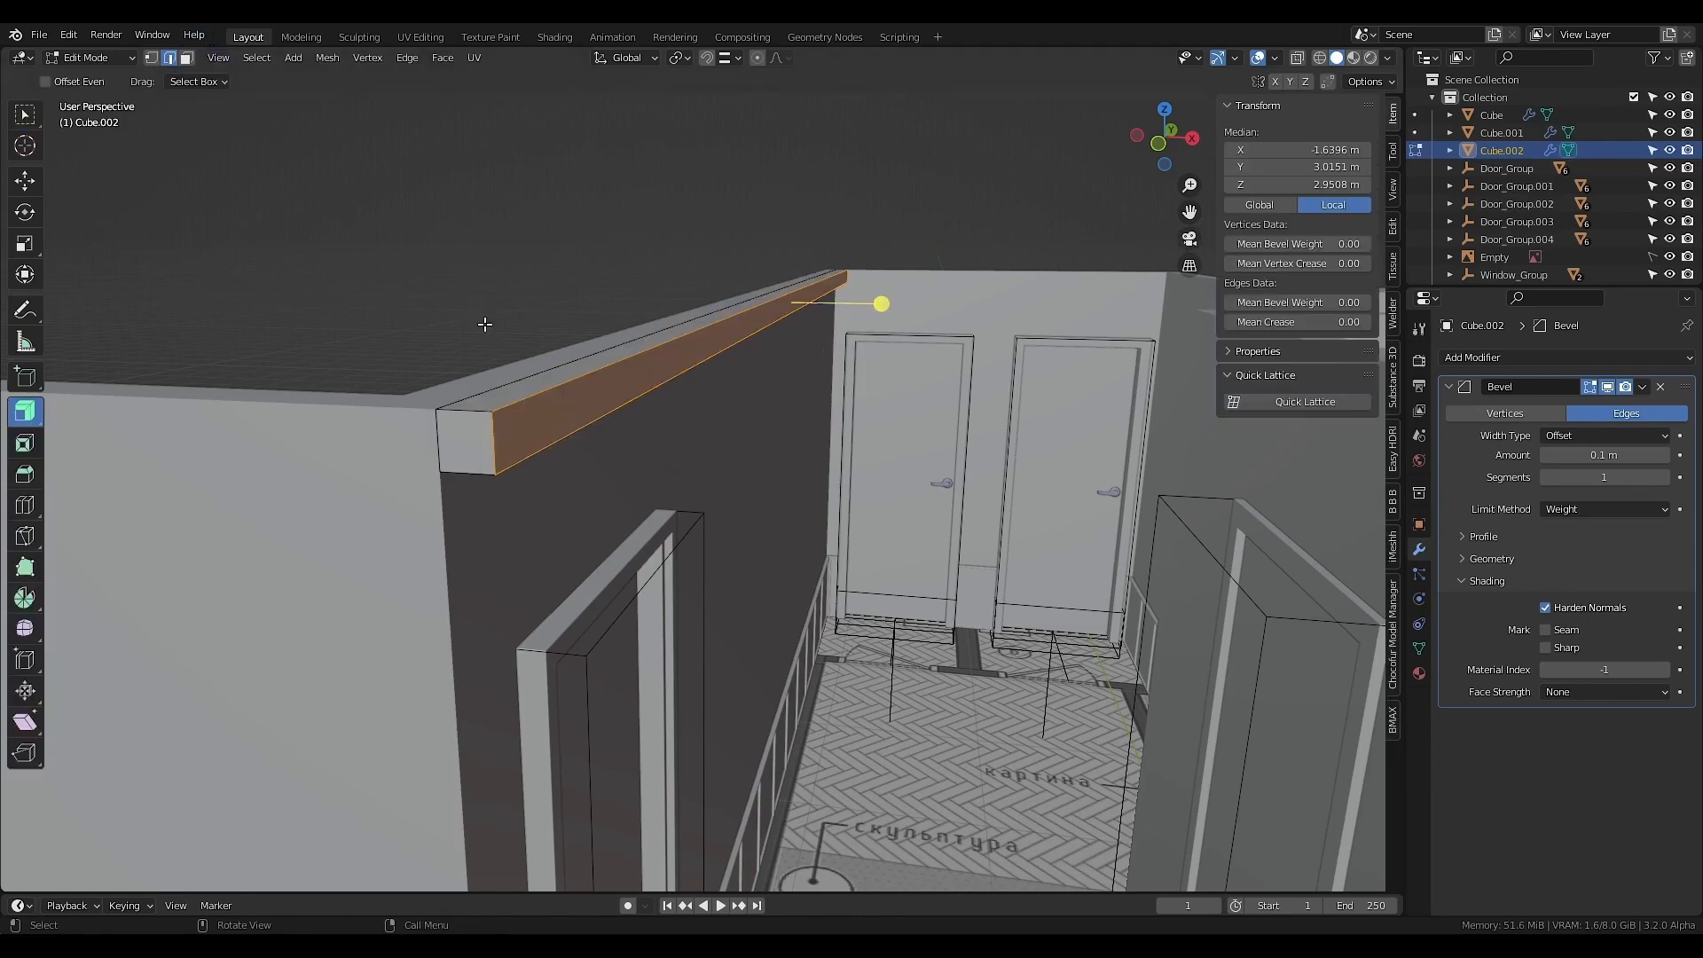
pyautogui.click(535, 452)
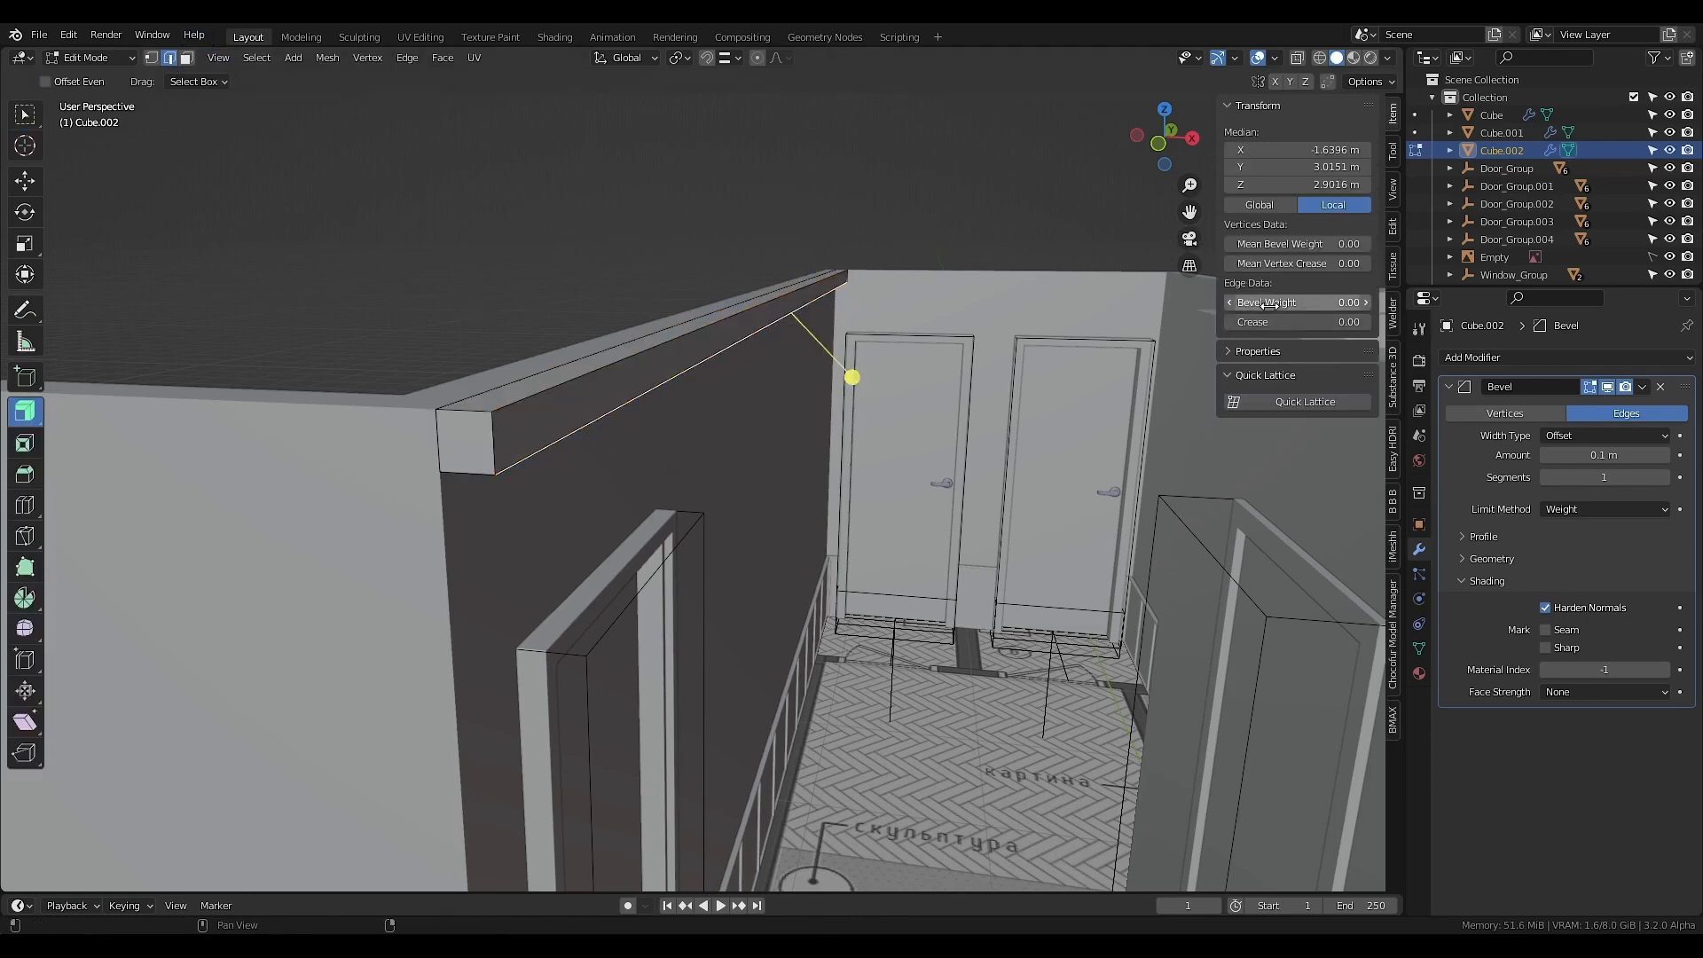
pyautogui.moveTo(1267, 304); pyautogui.dragTo(1321, 305)
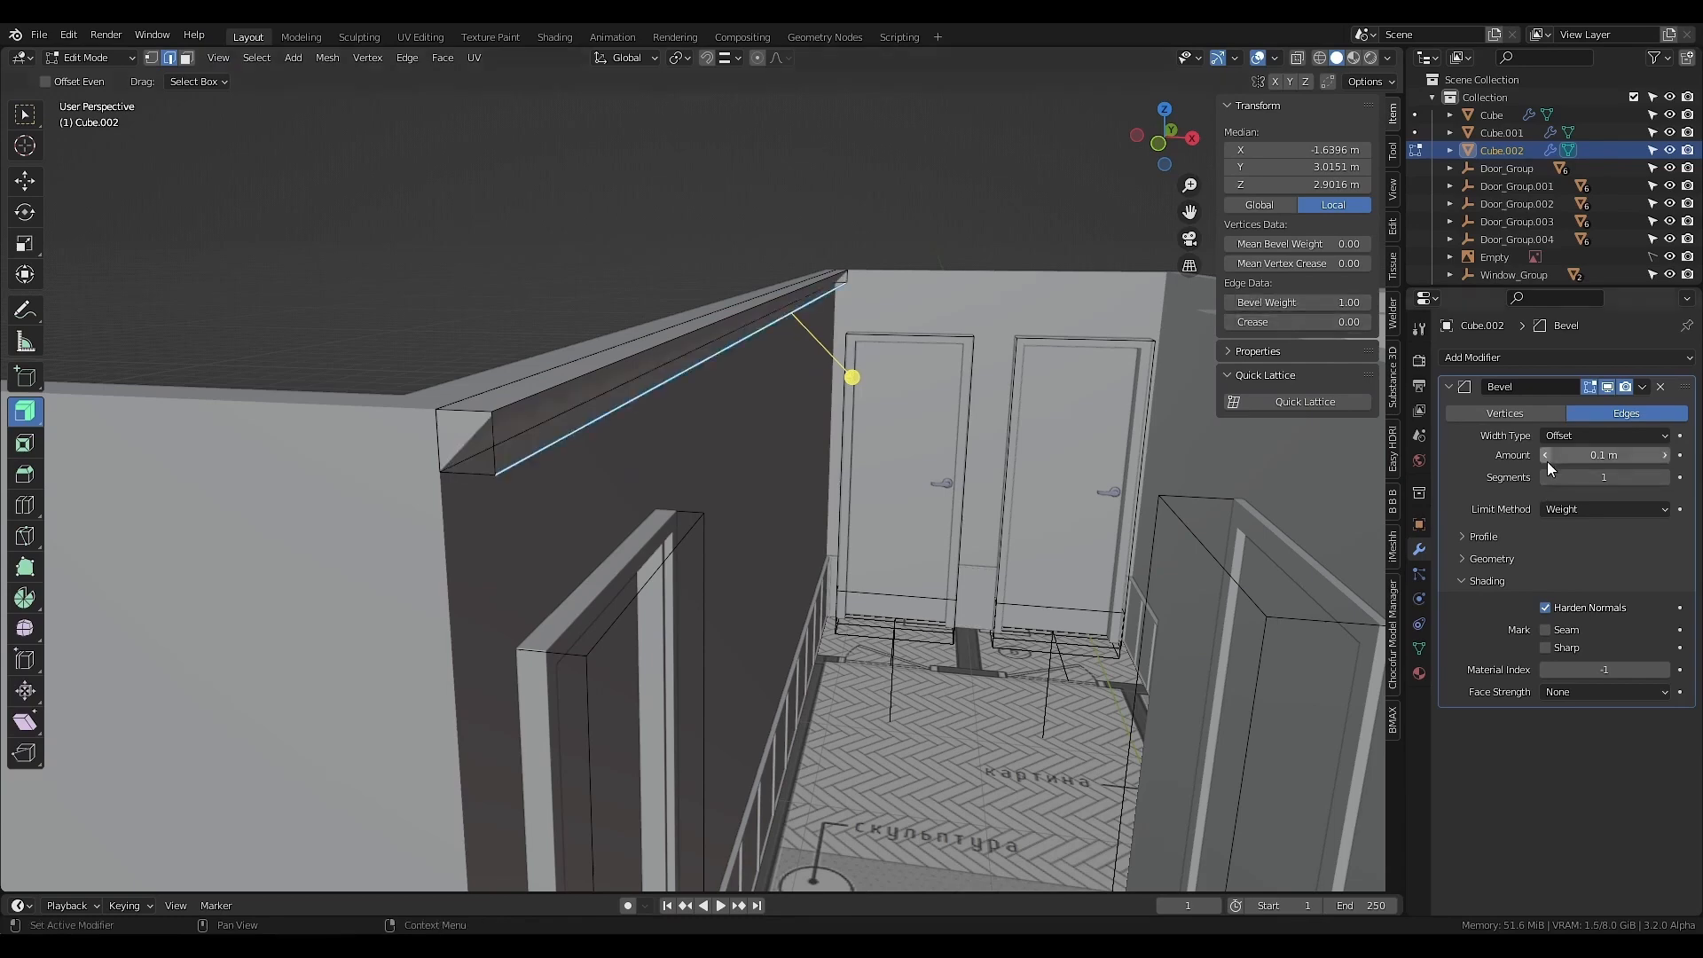
pyautogui.click(1584, 477)
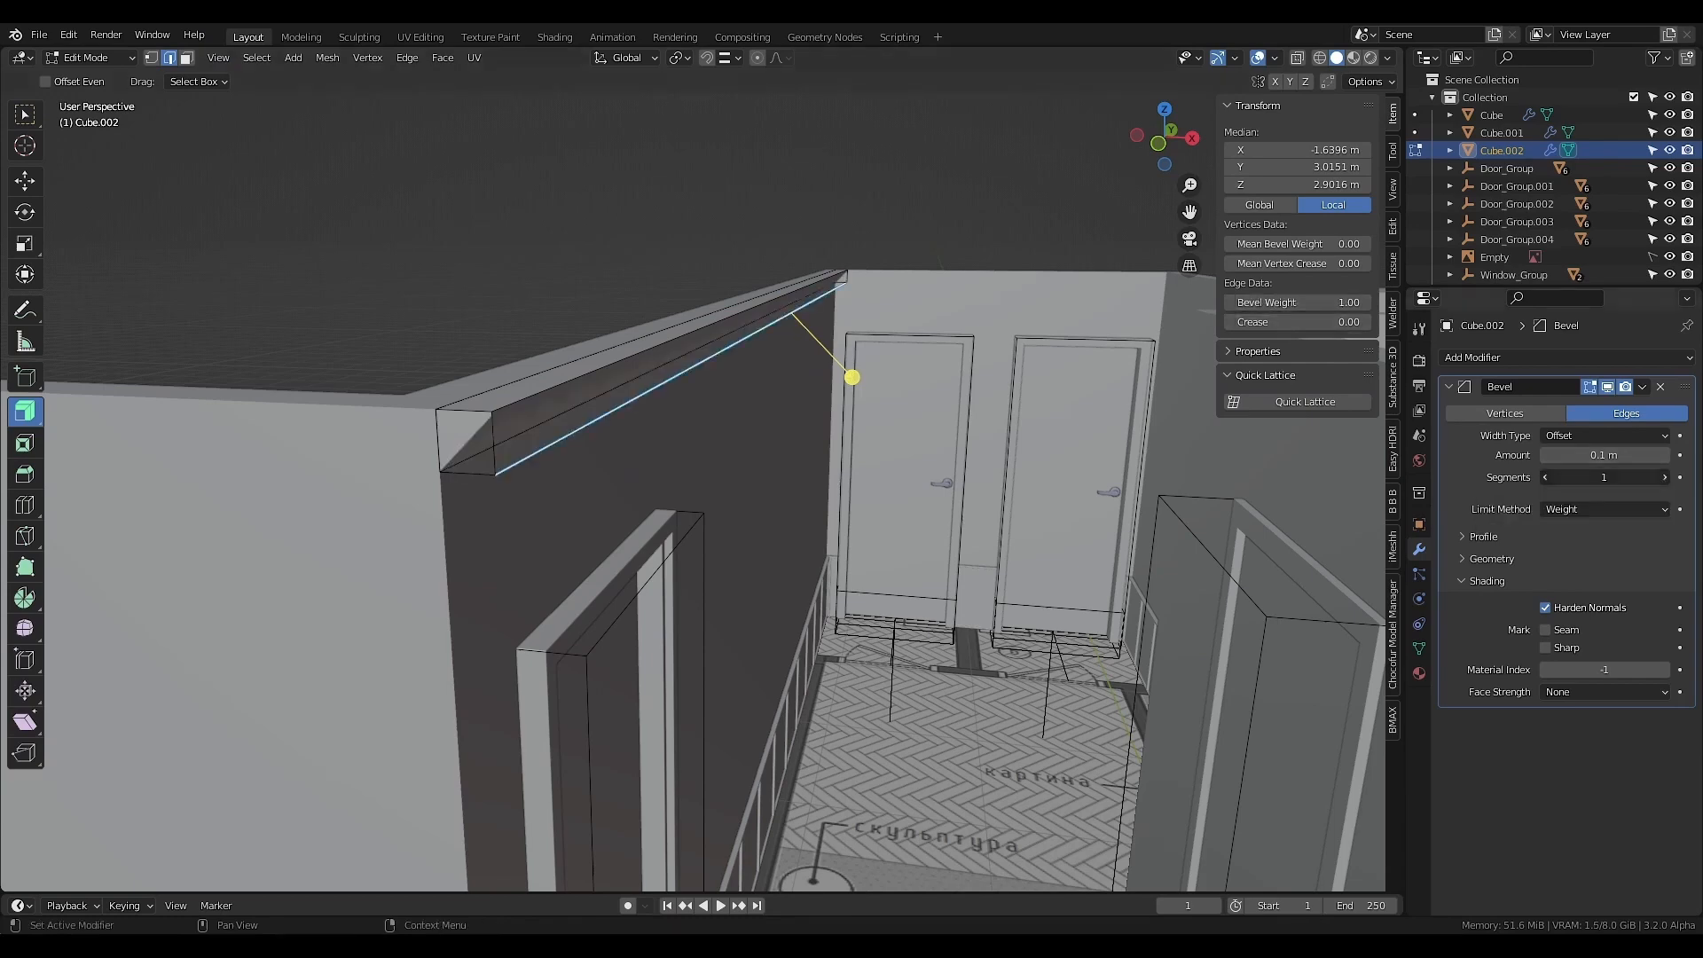
pyautogui.write('12')
pyautogui.press('Return')
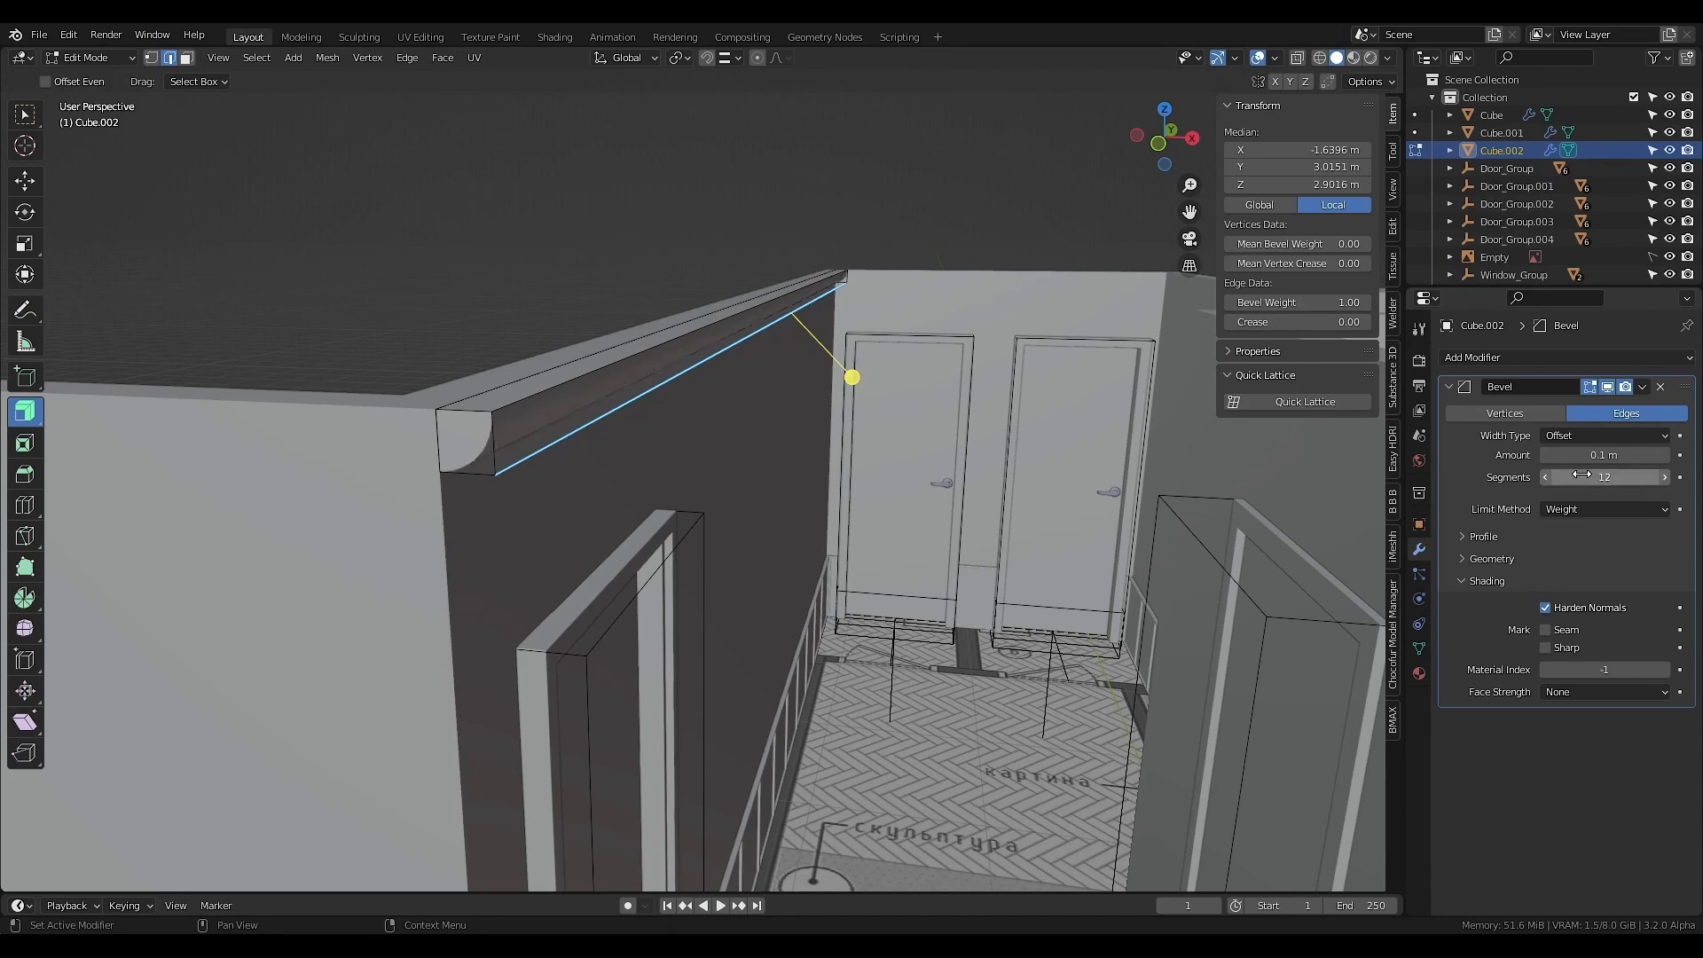
# - Give the strip's bevel a custom profile curve with its middle point at X 0.25, Y 0.25
pyautogui.click(1497, 558)
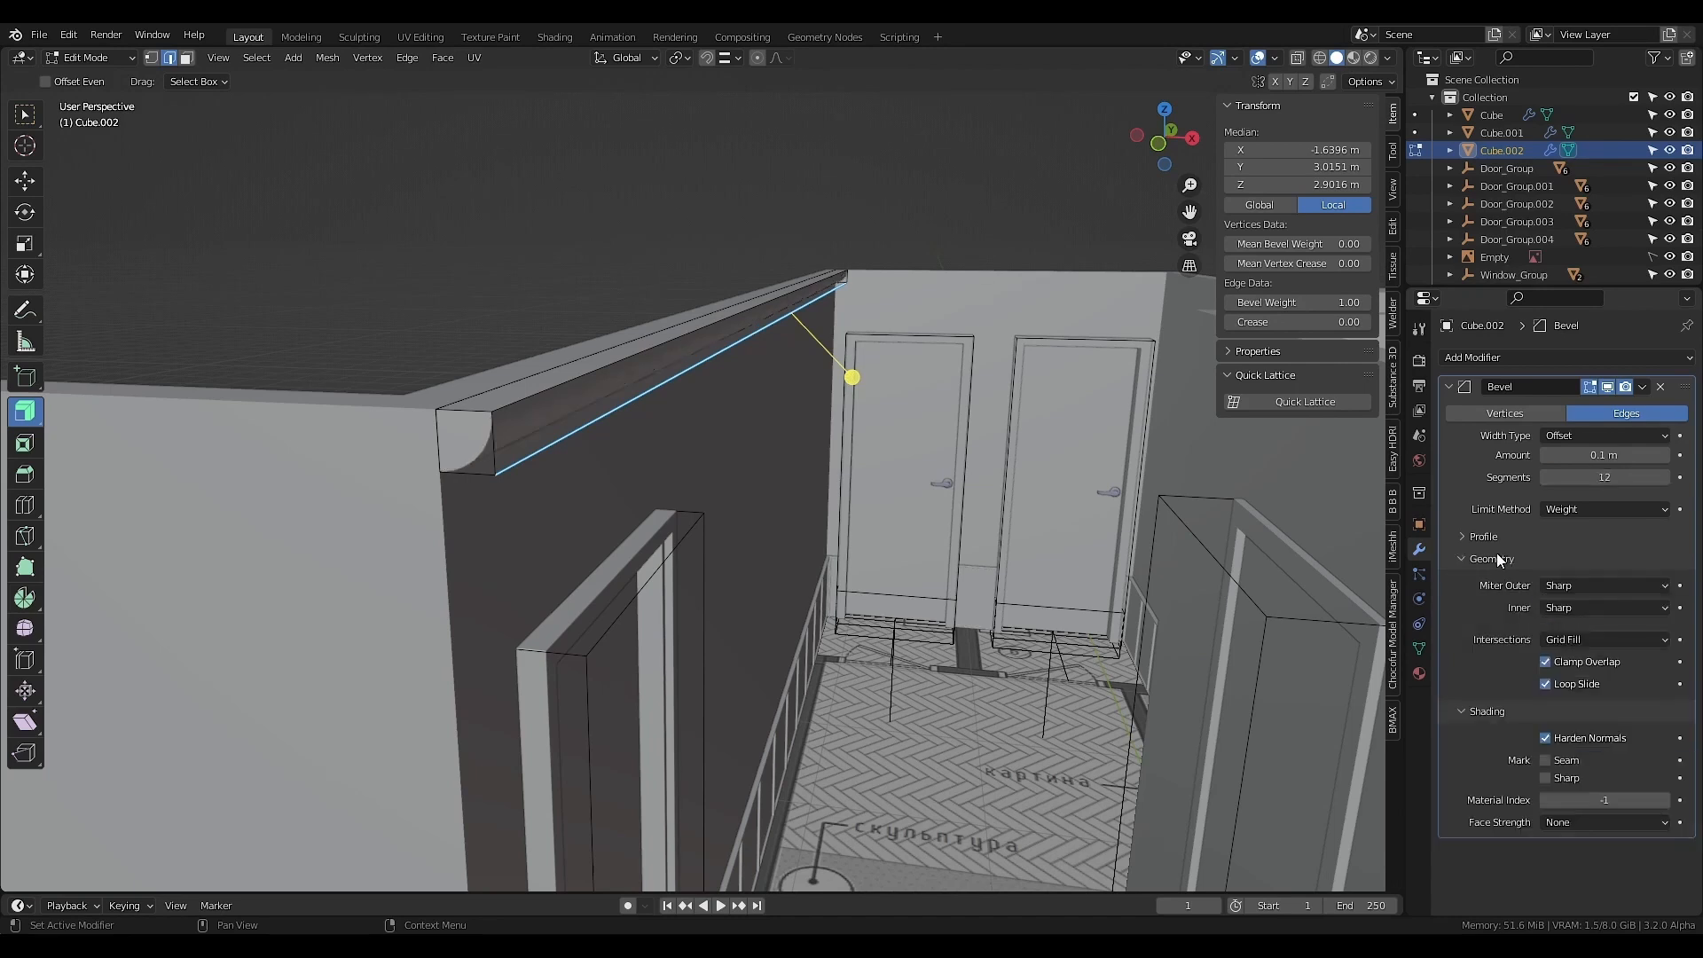
pyautogui.click(1483, 559)
pyautogui.click(1485, 538)
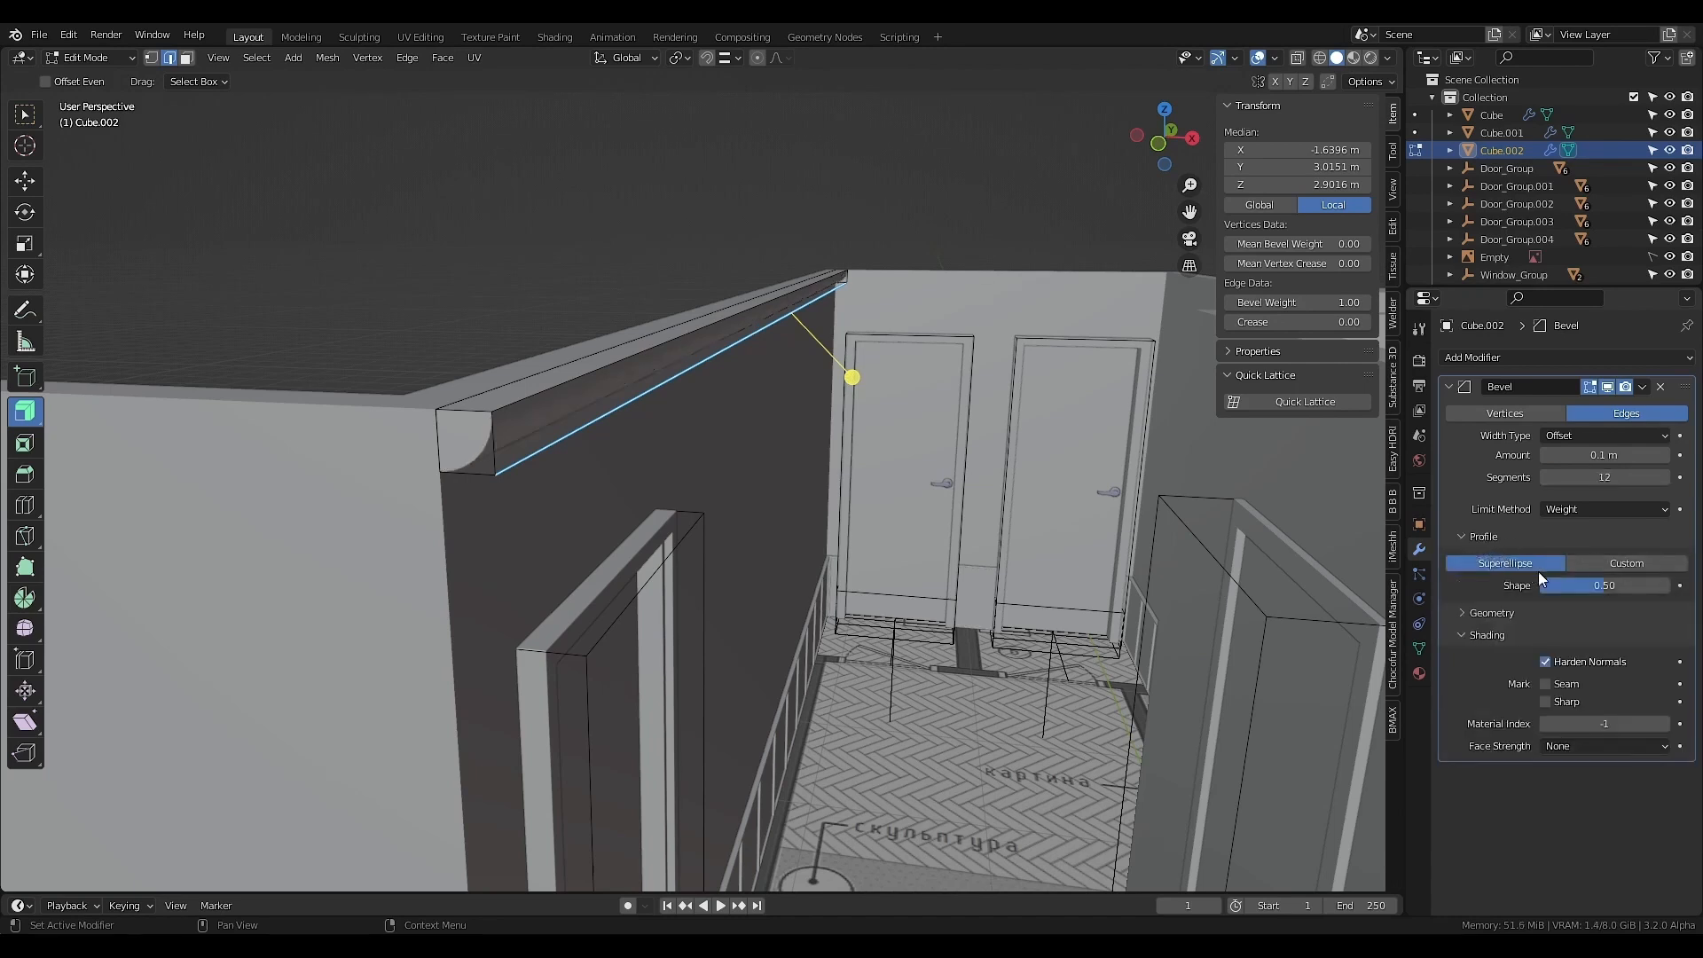
pyautogui.click(1611, 562)
pyautogui.moveTo(1567, 760); pyautogui.dragTo(1506, 820)
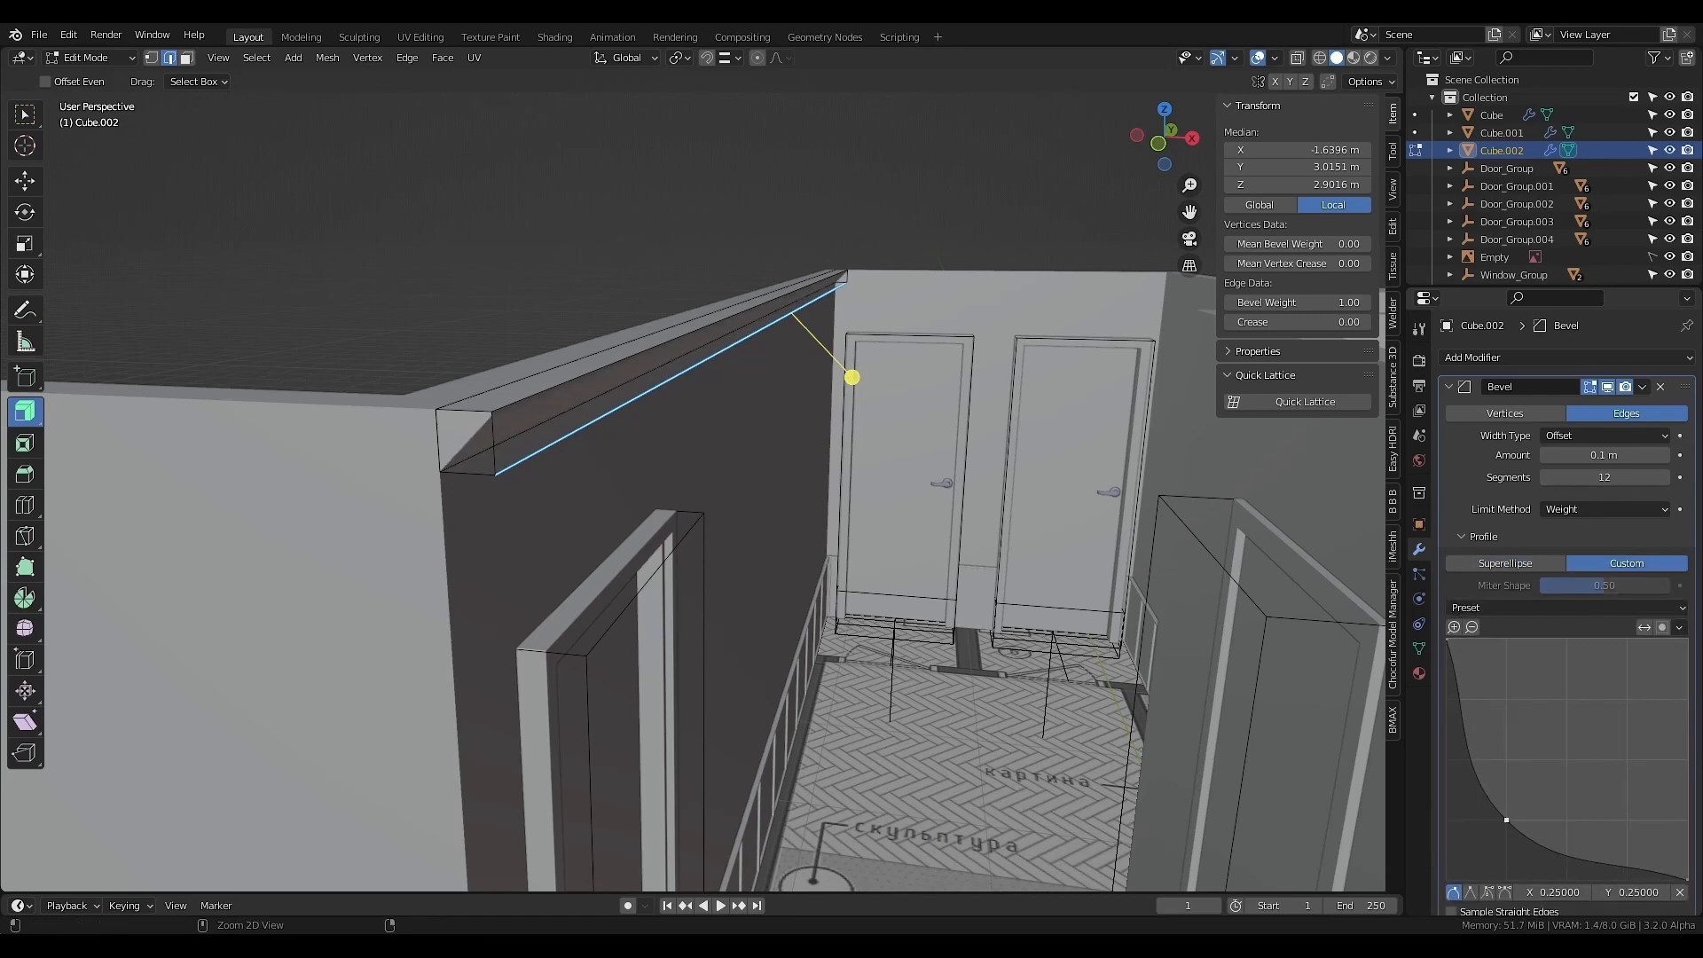
# - Finish mesh editing of the cornice strip and set its origin to the geometry's median center
pyautogui.moveTo(852, 377); pyautogui.dragTo(909, 354, button='middle')
pyautogui.press('Tab')
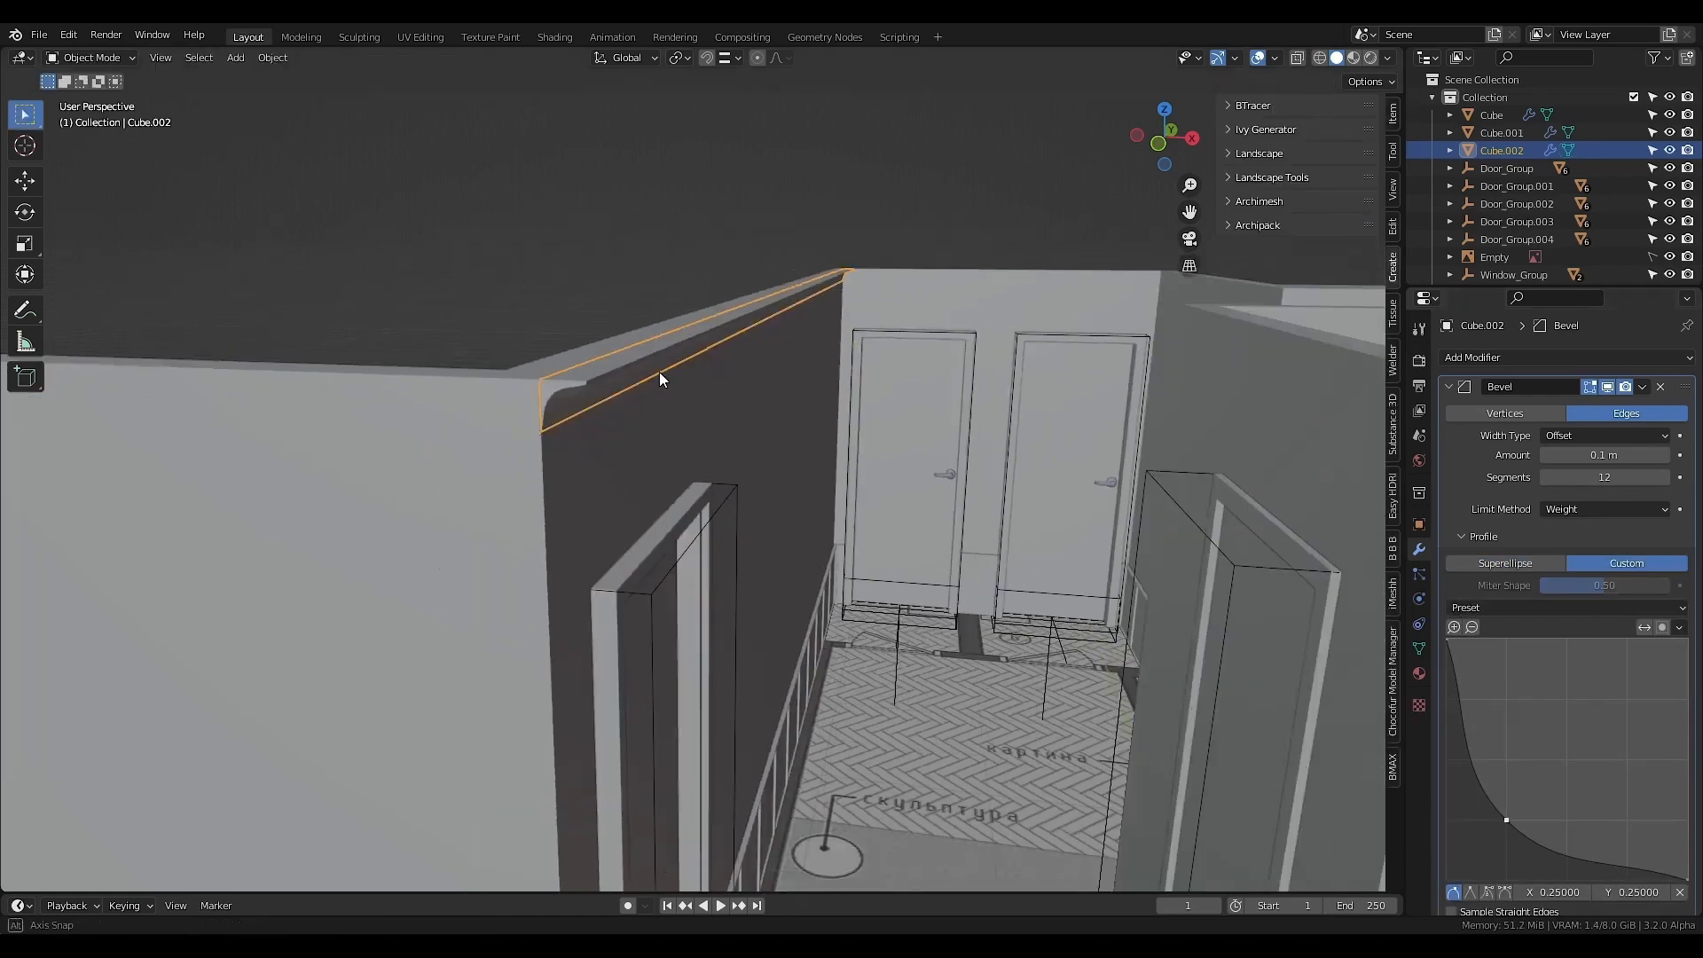
pyautogui.moveTo(659, 379); pyautogui.dragTo(659, 383, button='middle')
pyautogui.hotkey('ctrl', 'alt', 'shift', 'c')
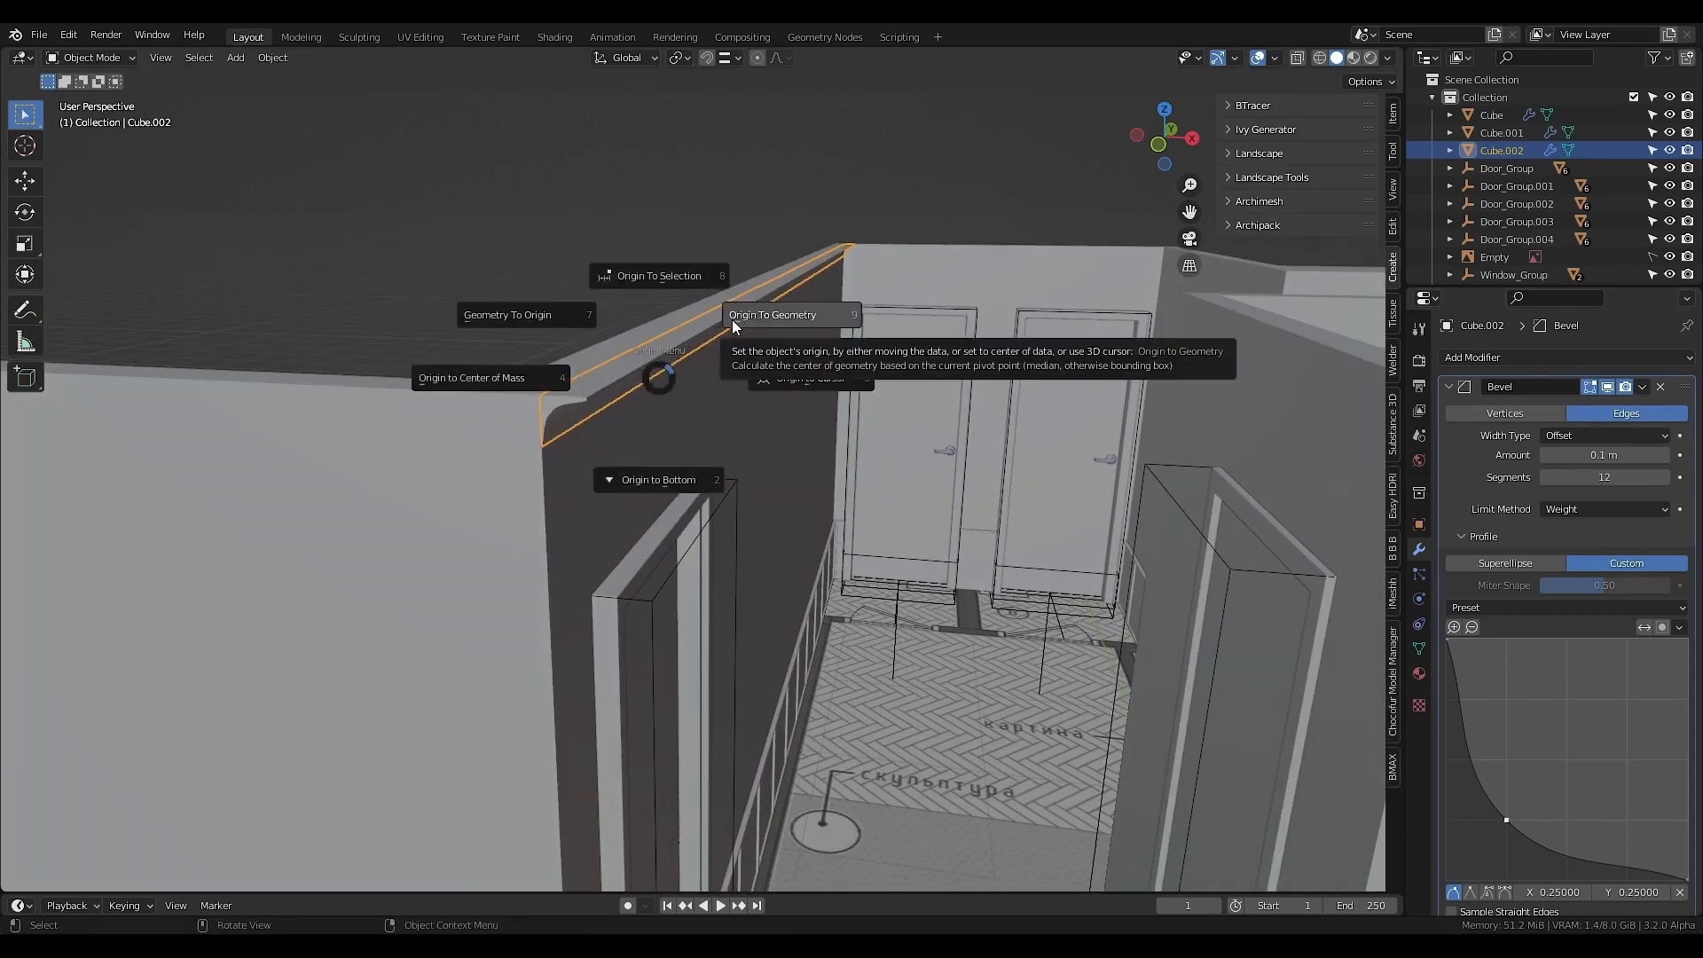
pyautogui.click(774, 311)
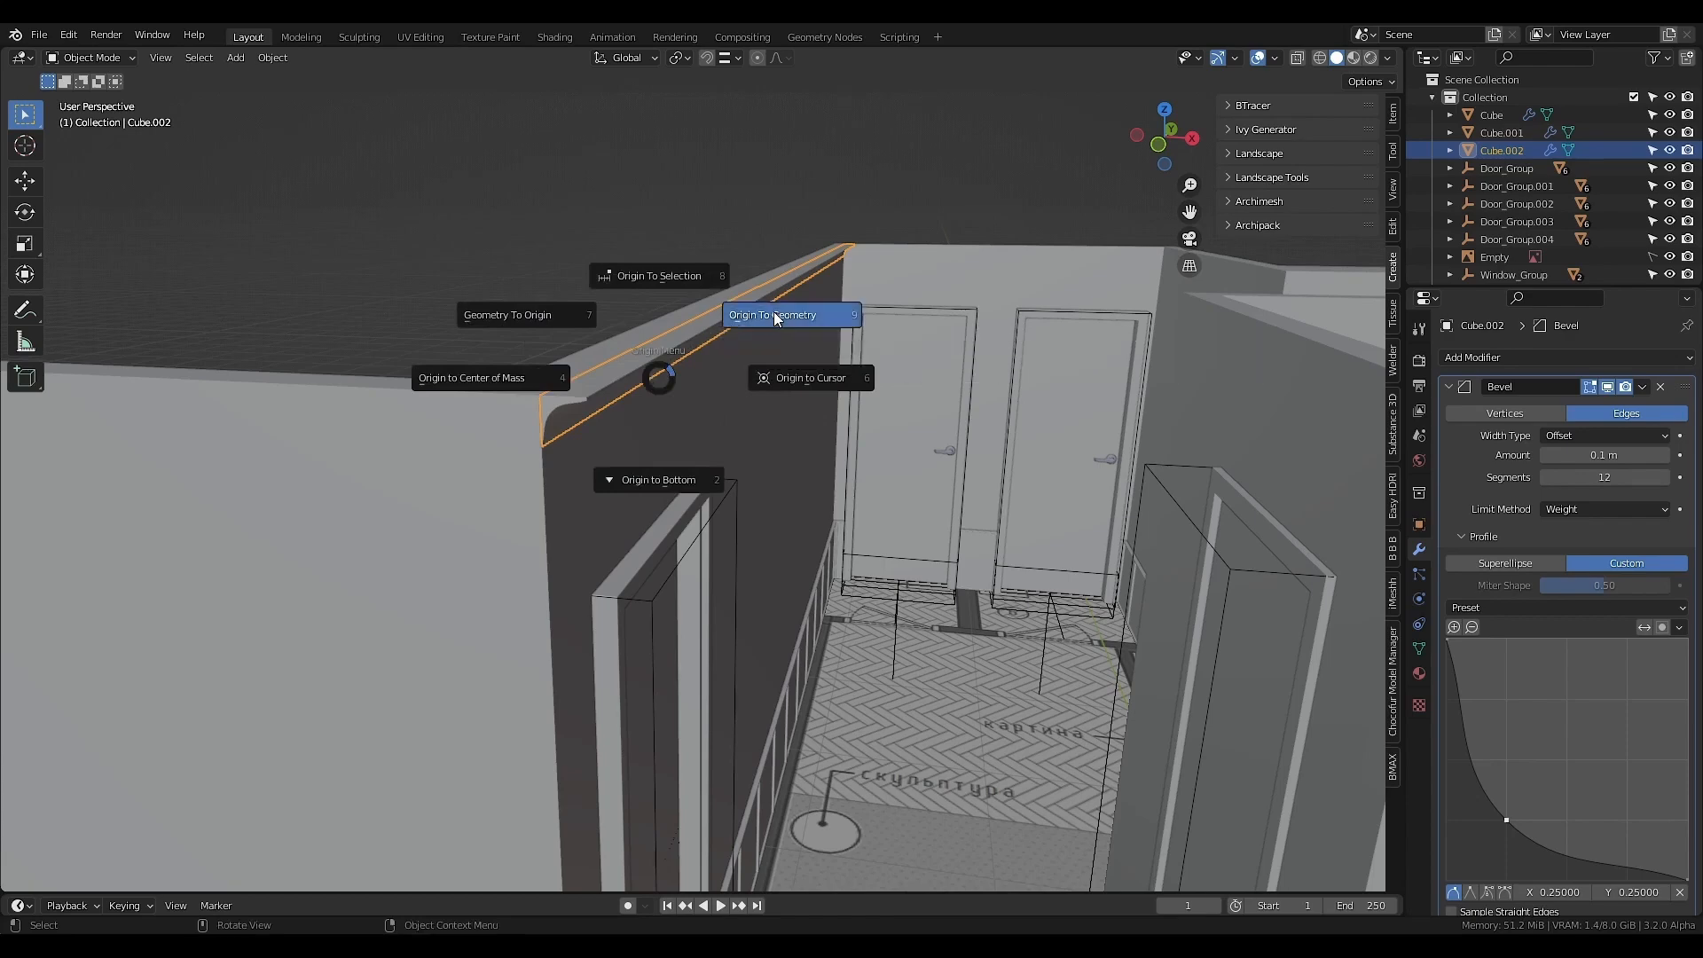
pyautogui.moveTo(646, 381); pyautogui.dragTo(449, 344, button='middle')
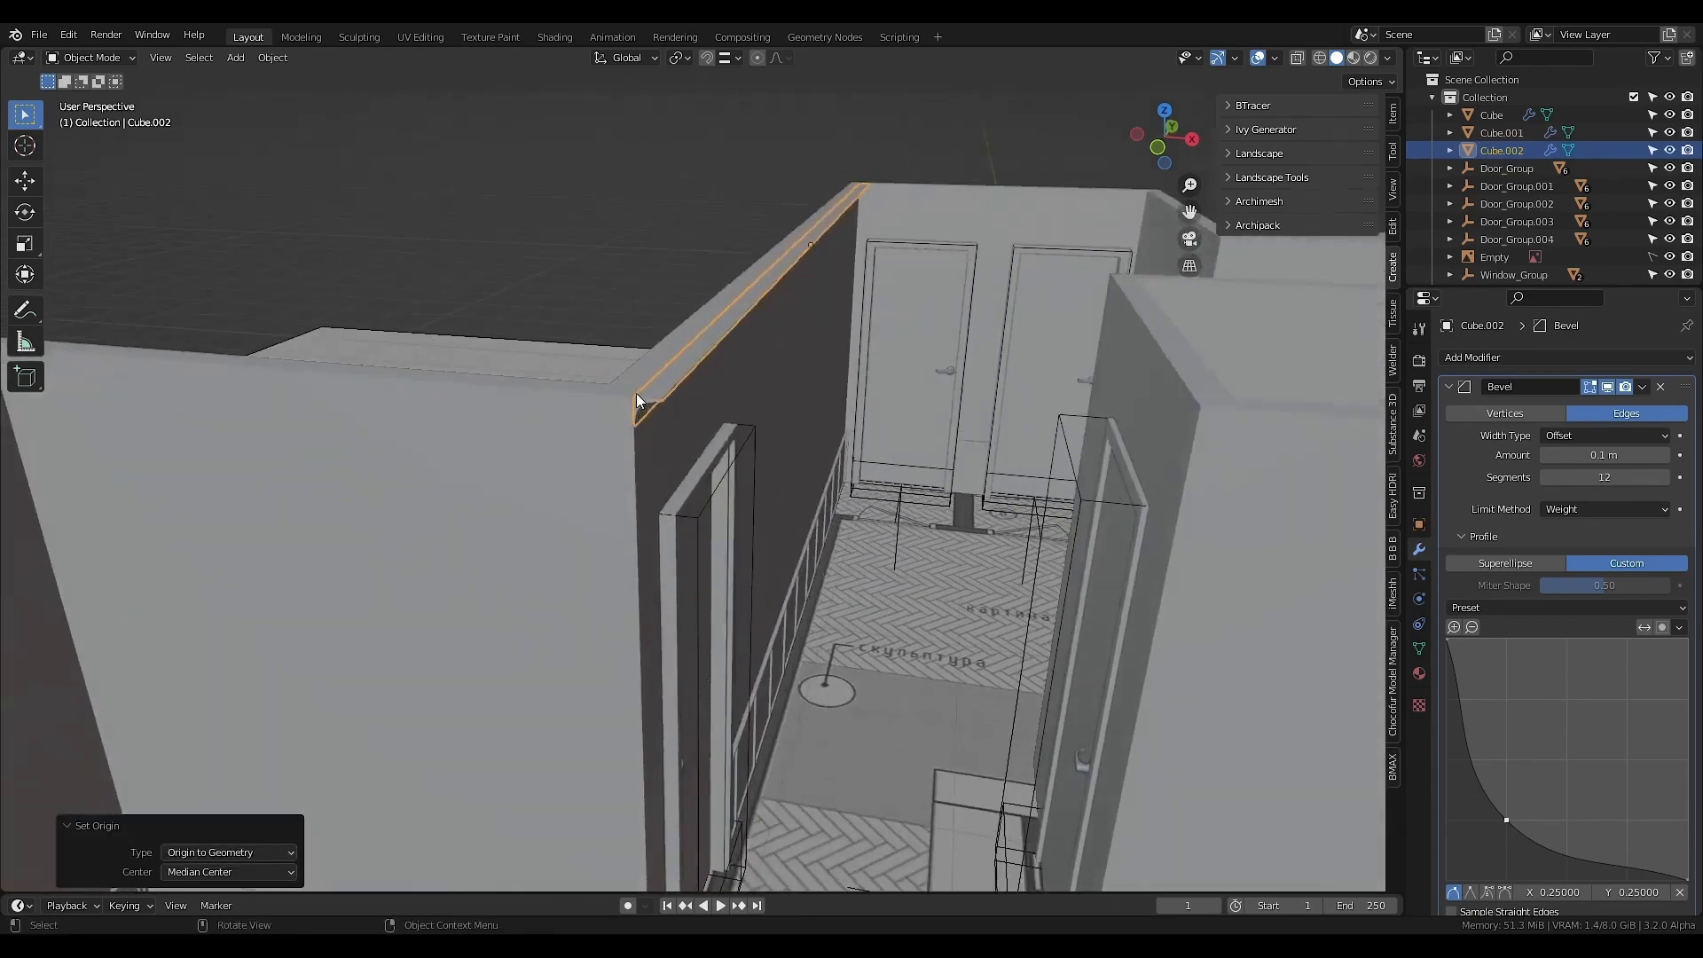
# - Duplicate the cornice strip, rotate the copy 90° about Z and move it about -3.45 m along Y to the adjoining wall
pyautogui.hotkey('shift', 'd')
pyautogui.rightClick(655, 372)
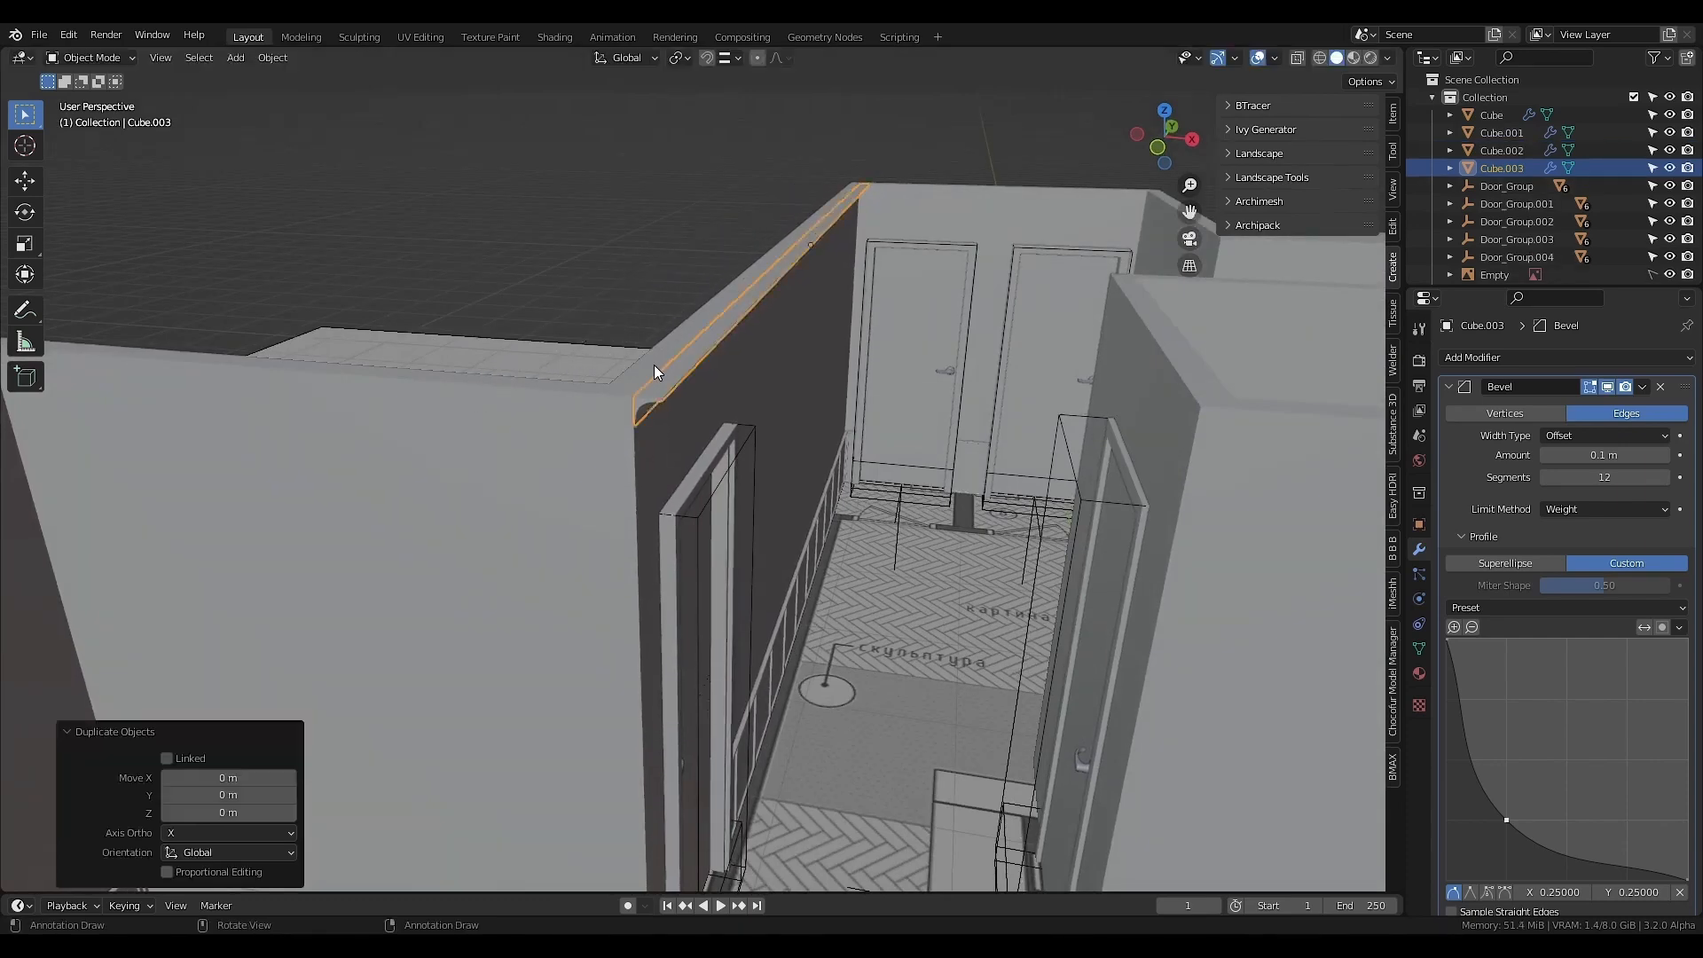
pyautogui.press('KP_7')
pyautogui.scroll(-3, 653, 365)
pyautogui.write('rz')
pyautogui.write('90')
pyautogui.press('Return')
pyautogui.press('g')
pyautogui.press('y')
pyautogui.click(672, 369)
# - Rotate the cornice copy 180° about Z, shift it along X and nudge it about -0.006 m along Y onto the short wall
pyautogui.moveTo(673, 369); pyautogui.dragTo(704, 474, button='middle')
pyautogui.write('rz180')
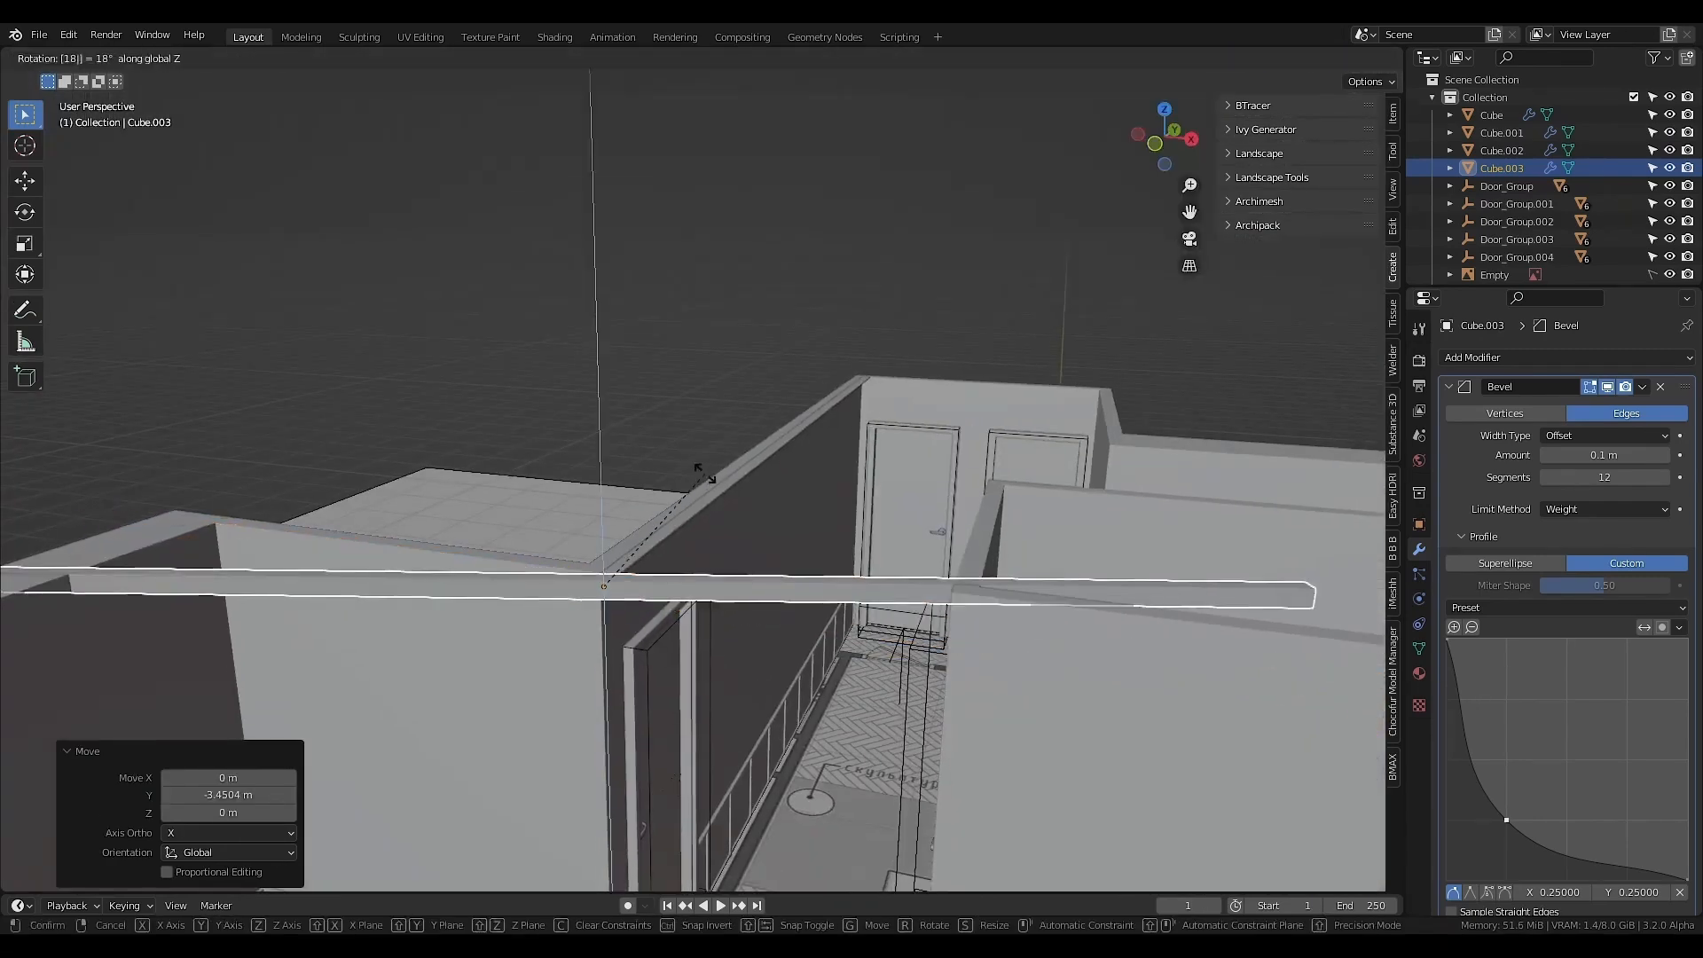
pyautogui.press('Return')
pyautogui.press('KP_7')
pyautogui.press('g')
pyautogui.press('x')
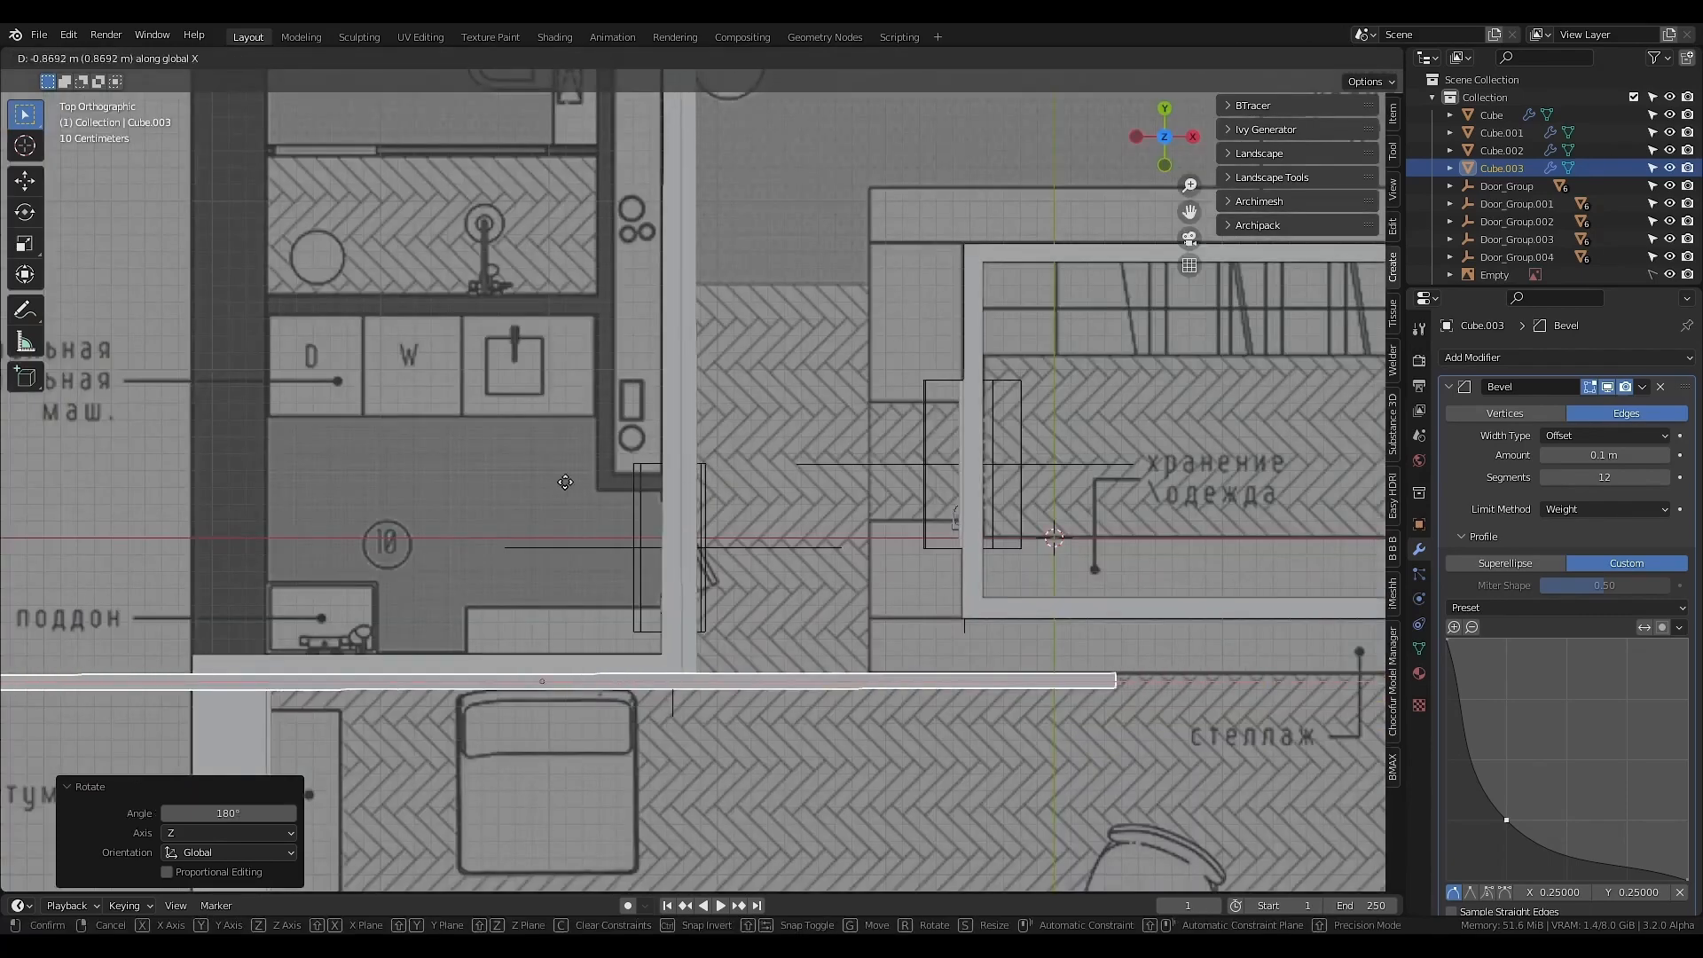
pyautogui.click(532, 470)
pyautogui.moveTo(532, 470); pyautogui.dragTo(571, 557, button='middle')
pyautogui.press('g')
pyautogui.press('x')
pyautogui.click(561, 612)
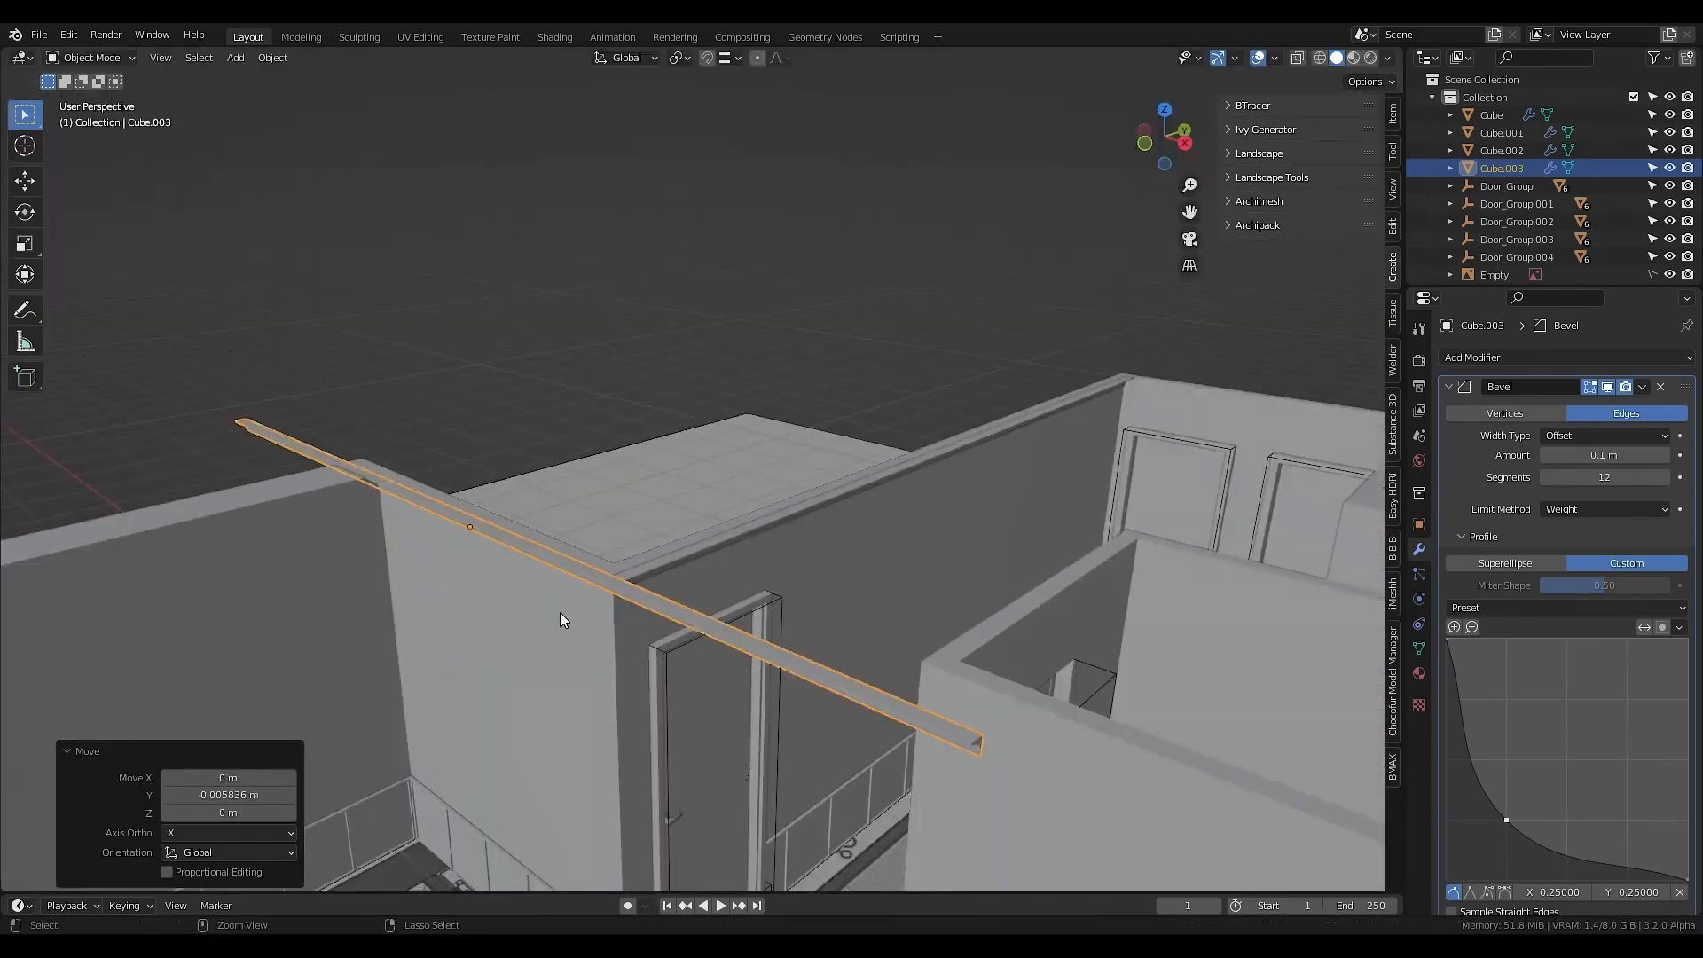
# - Scale the cornice copy along X to about 0.368 so it spans the short wall up to the corner
pyautogui.press('s')
pyautogui.press('x')
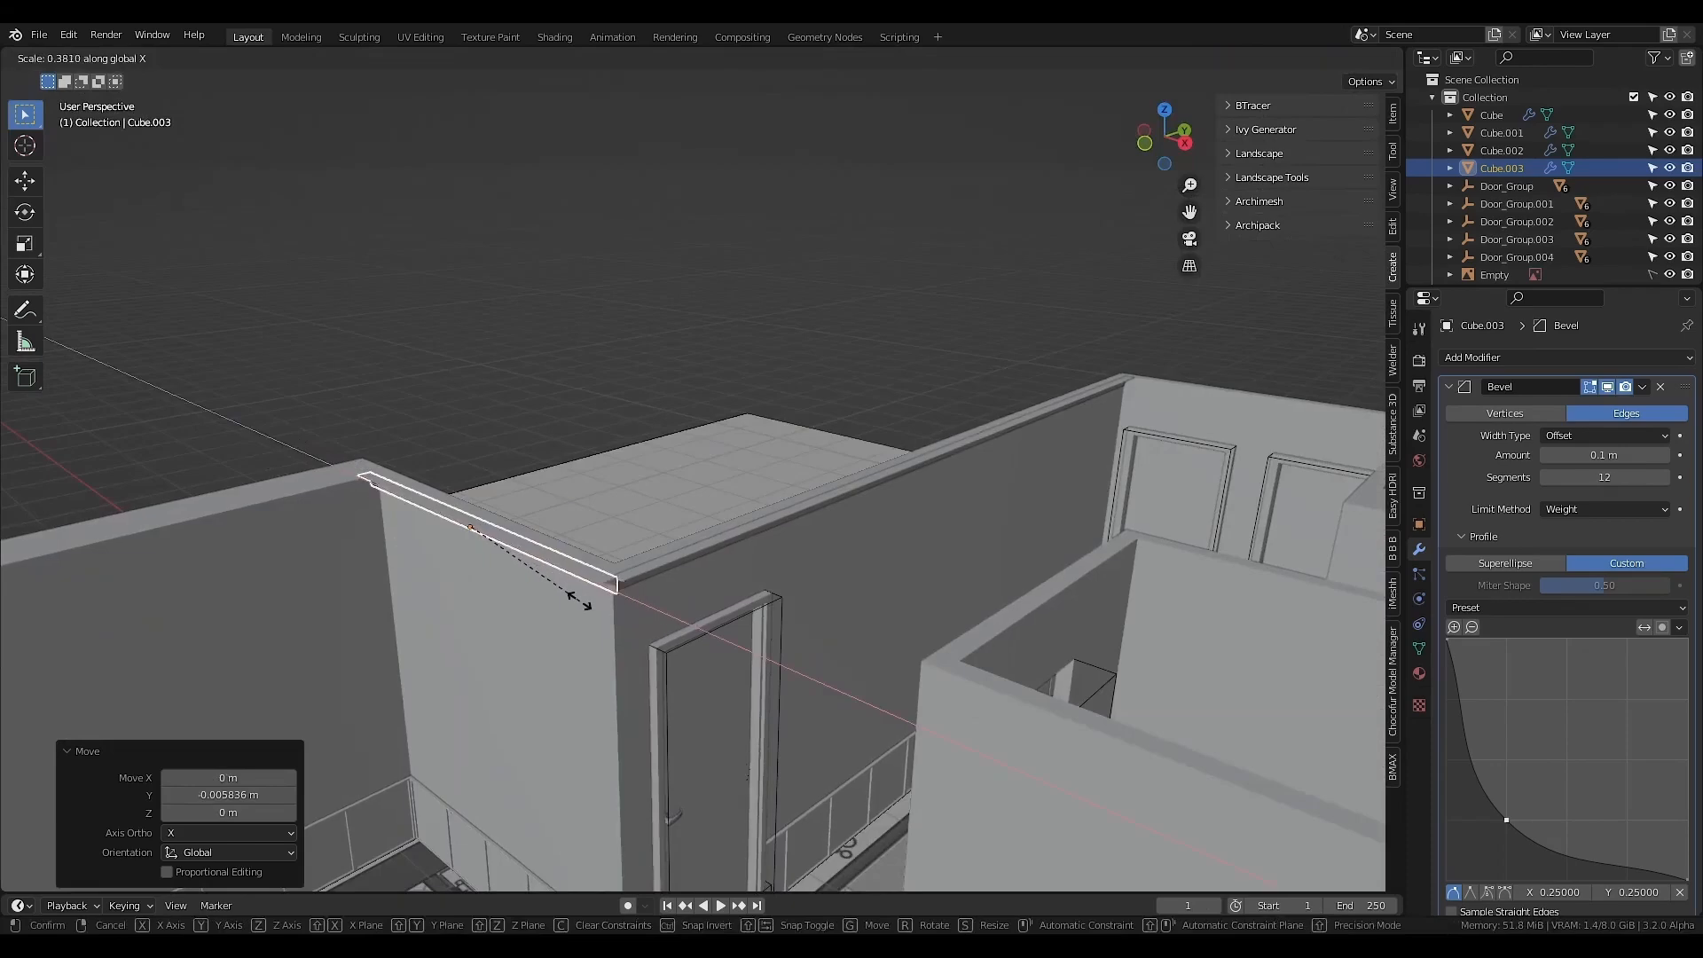
pyautogui.click(576, 603)
pyautogui.scroll(3, 576, 598)
pyautogui.moveTo(577, 598); pyautogui.dragTo(695, 588, button='middle')
pyautogui.press('s')
pyautogui.press('x')
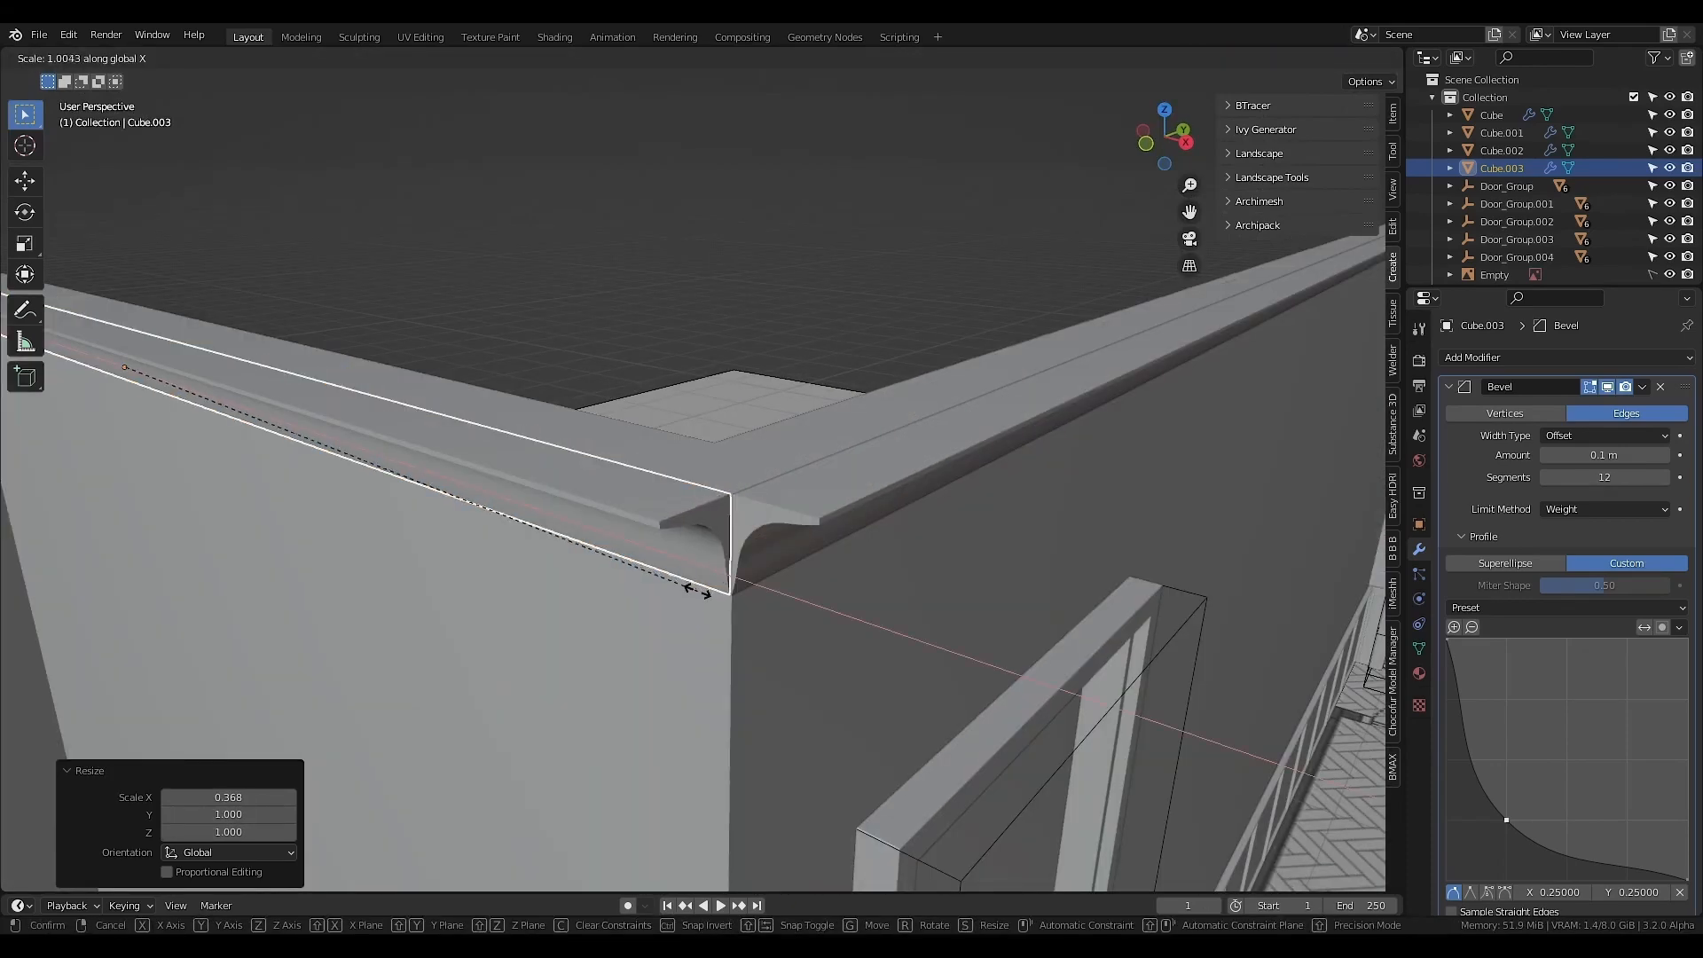
pyautogui.press('Escape')
# - Duplicate the short wall's cornice about -3.96 m along Y to the window wall
pyautogui.press('KP_7')
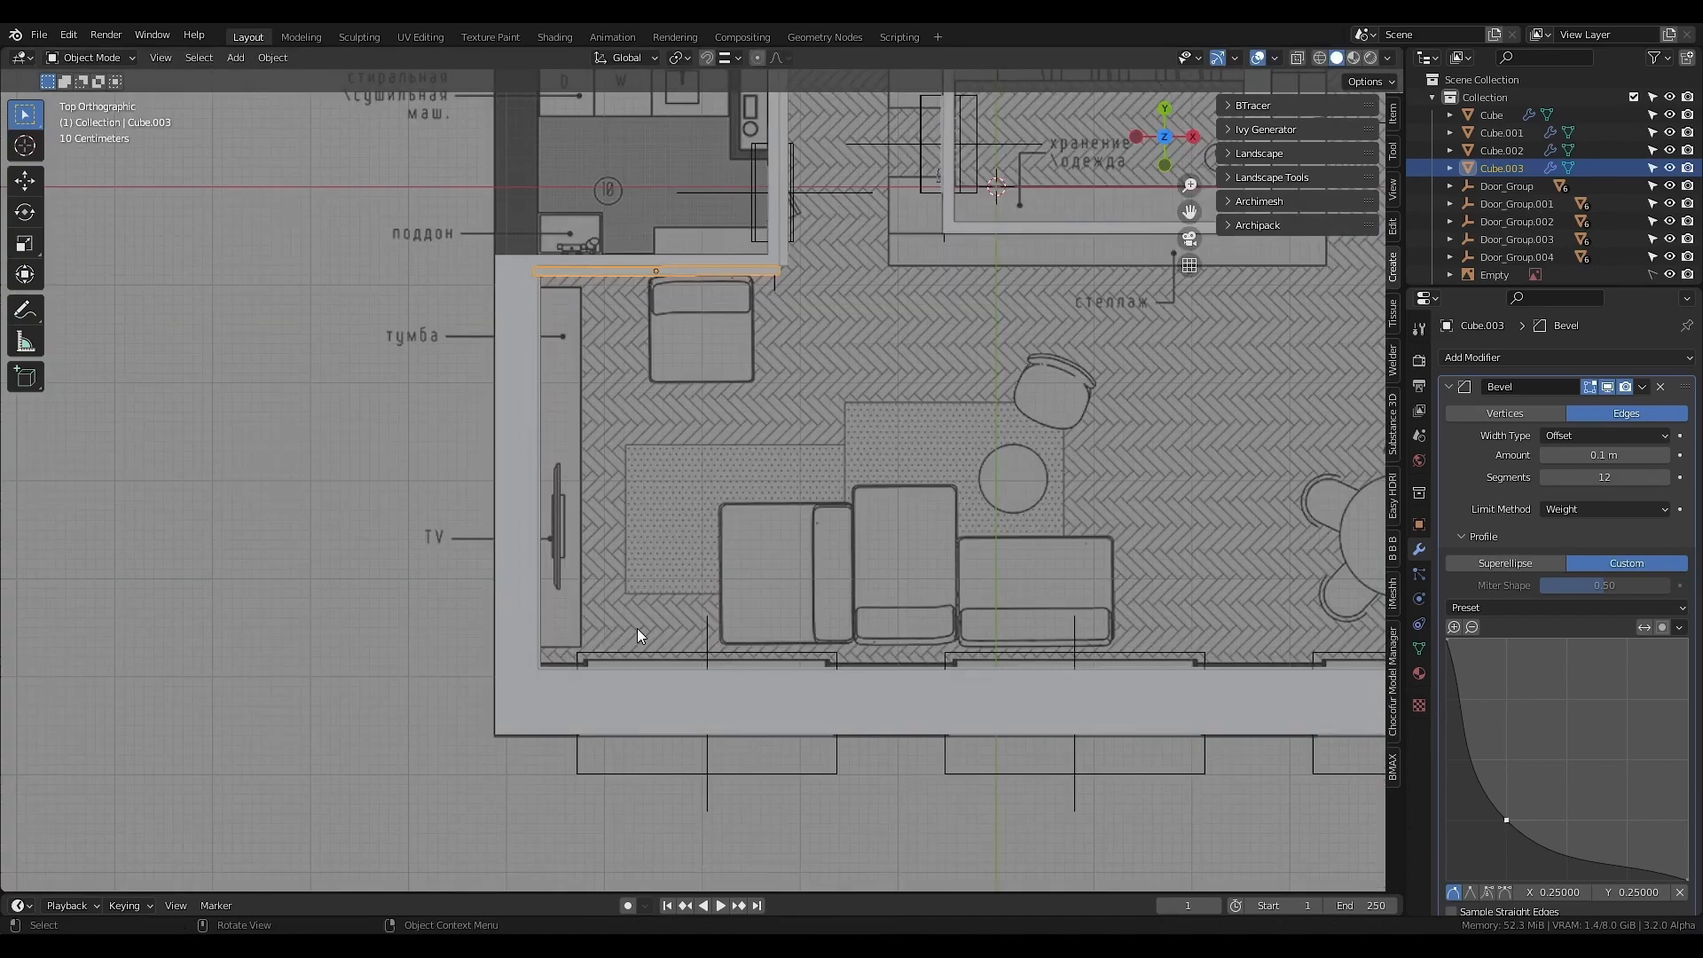
pyautogui.hotkey('shift', 'd')
pyautogui.press('y')
pyautogui.click(706, 195)
pyautogui.moveTo(706, 196); pyautogui.dragTo(475, 436, button='middle')
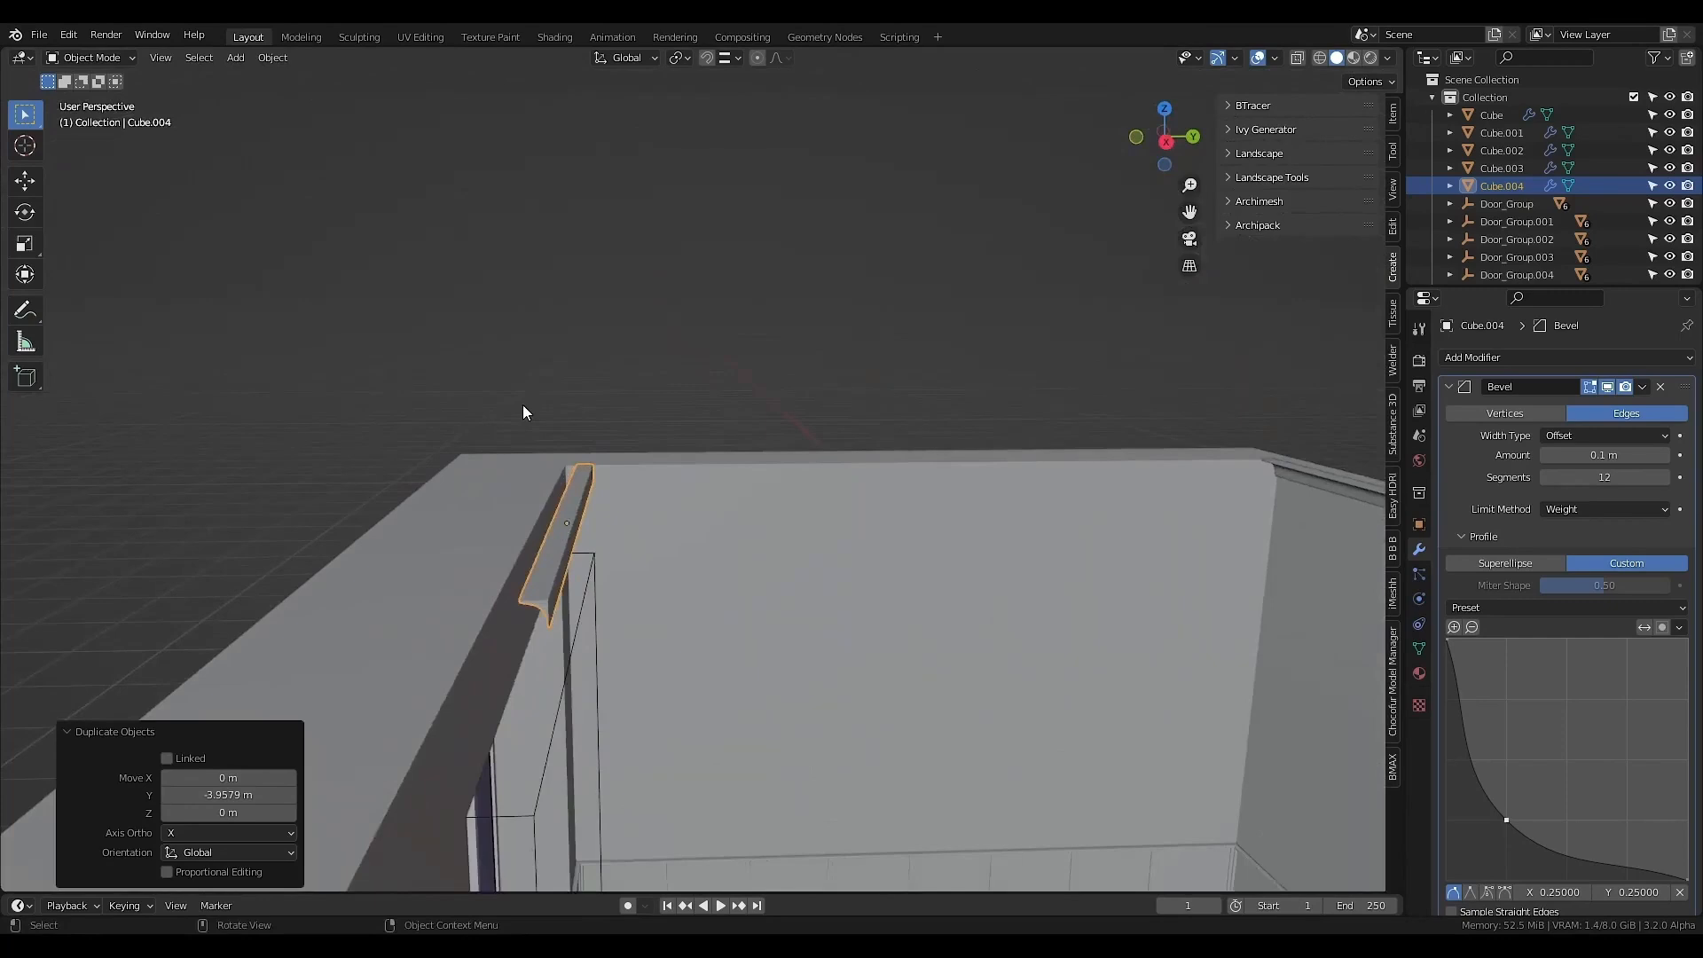
# - Mirror the new cornice along global Y and move it about -0.058 m along Y against the window wall
pyautogui.hotkey('ctrl', 'm')
pyautogui.press('y')
pyautogui.press('Return')
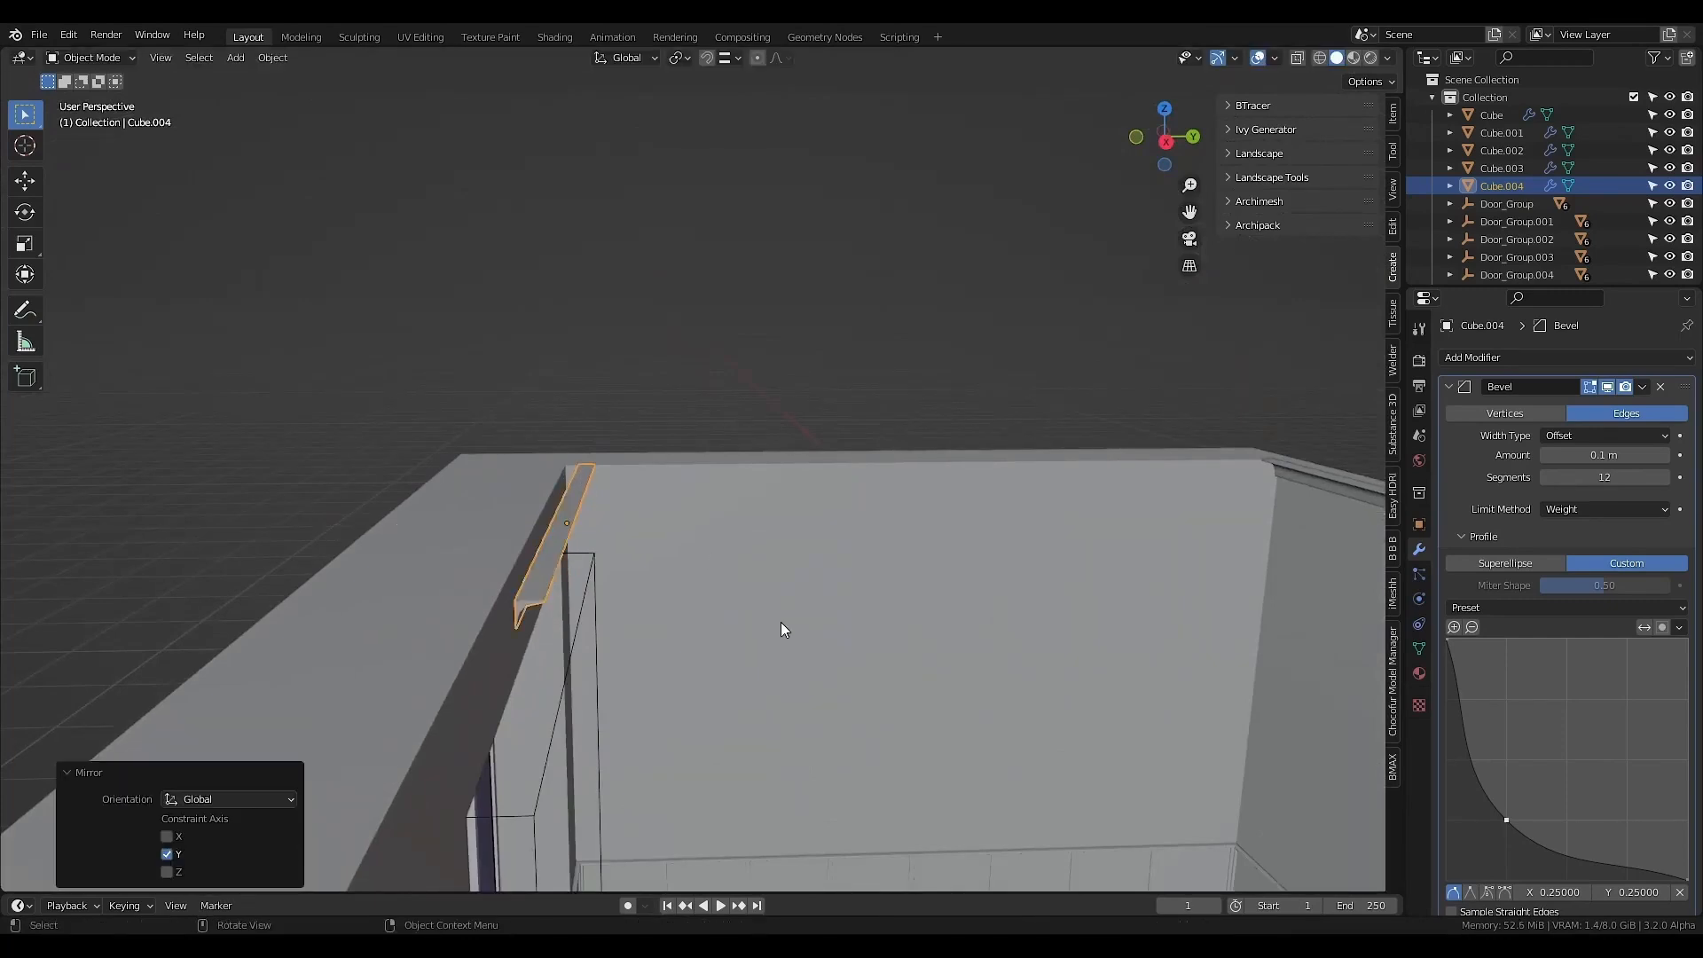
pyautogui.press('g')
pyautogui.press('y')
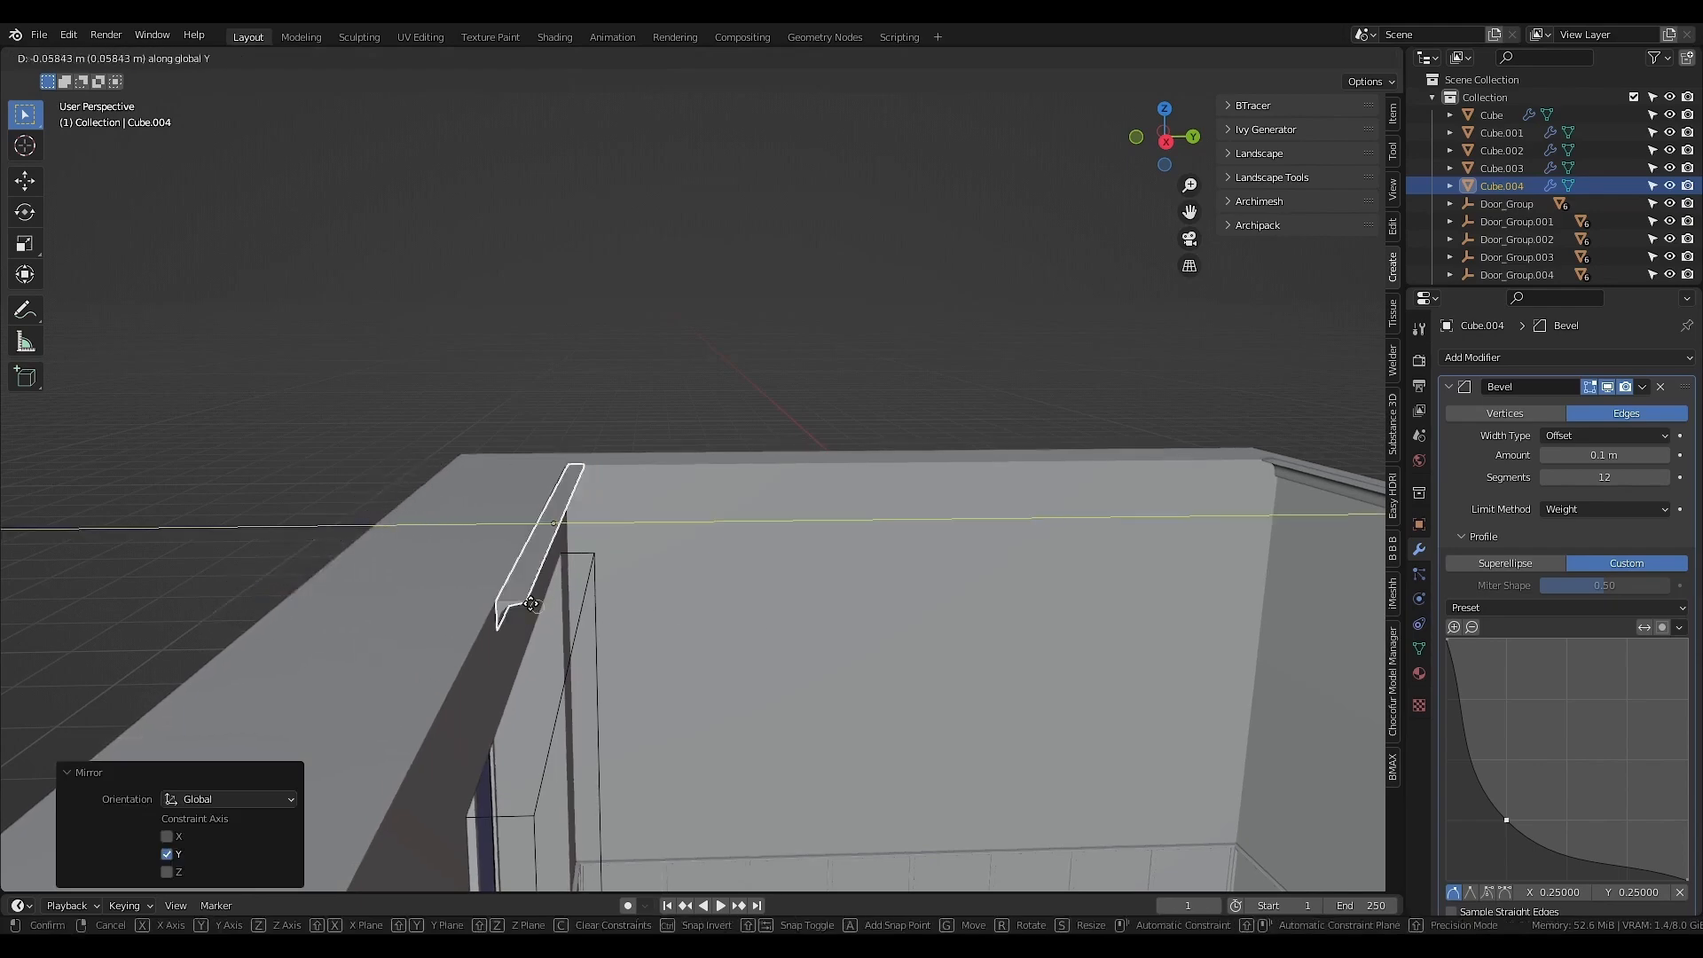
pyautogui.click(530, 603)
# - Center the mirrored cornice along the window wall and stretch it along X to the wall's full length
pyautogui.press('KP_7')
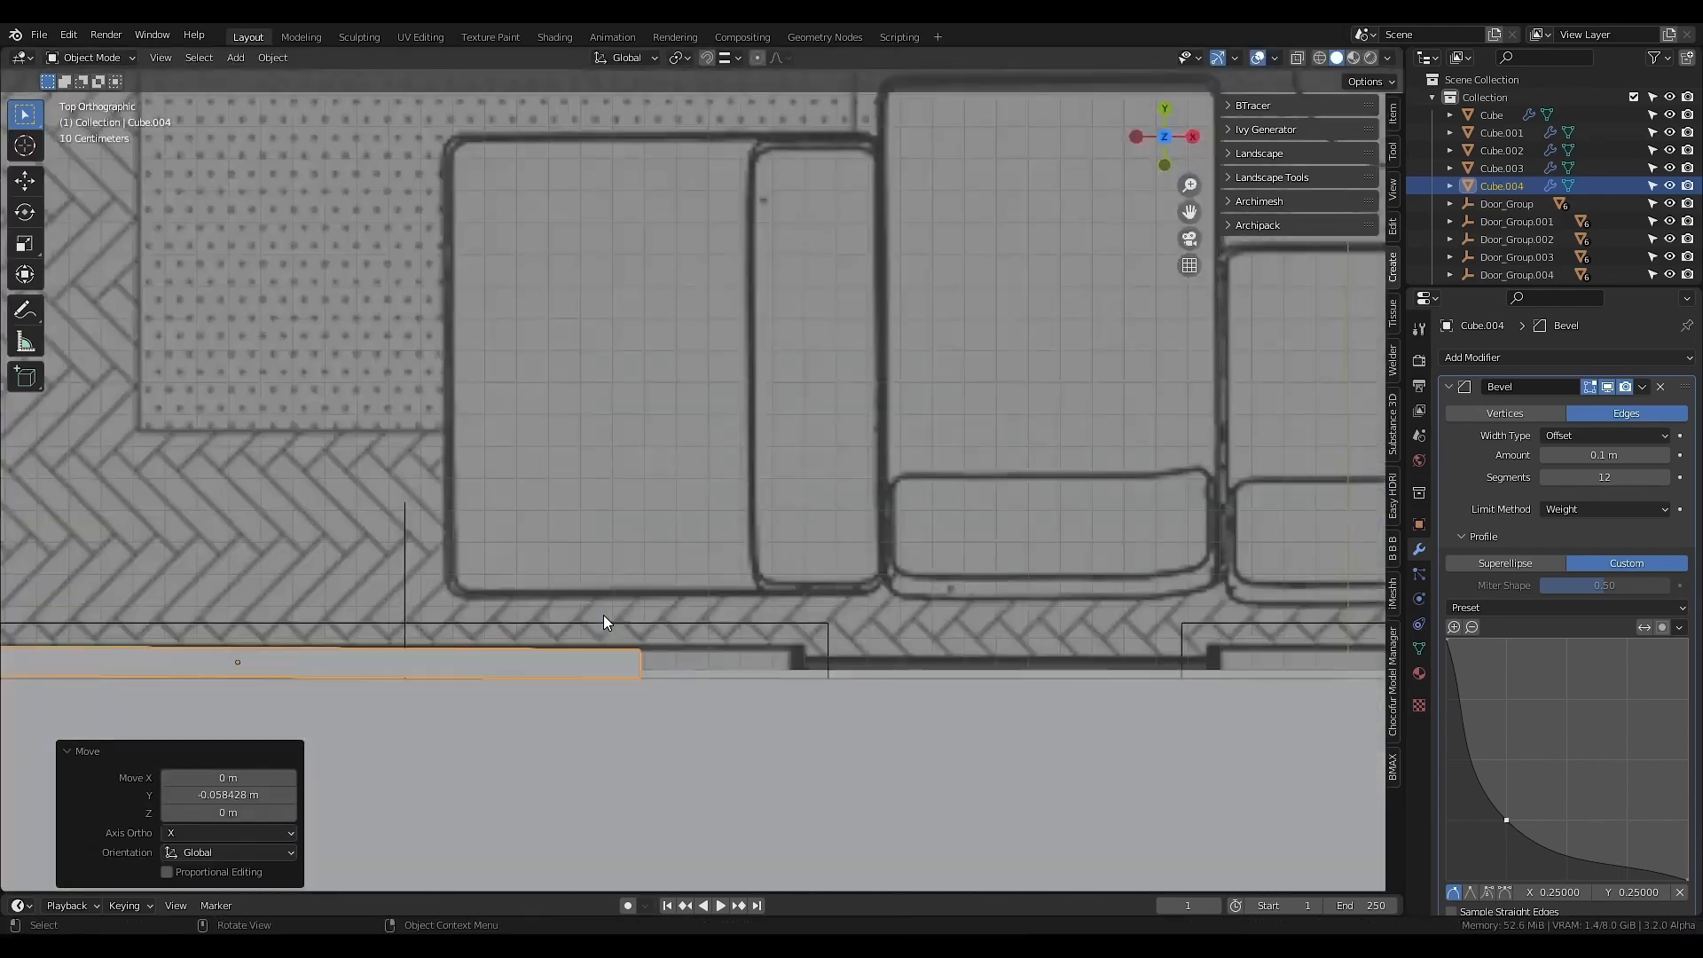
pyautogui.scroll(-5, 609, 617)
pyautogui.press('g')
pyautogui.press('x')
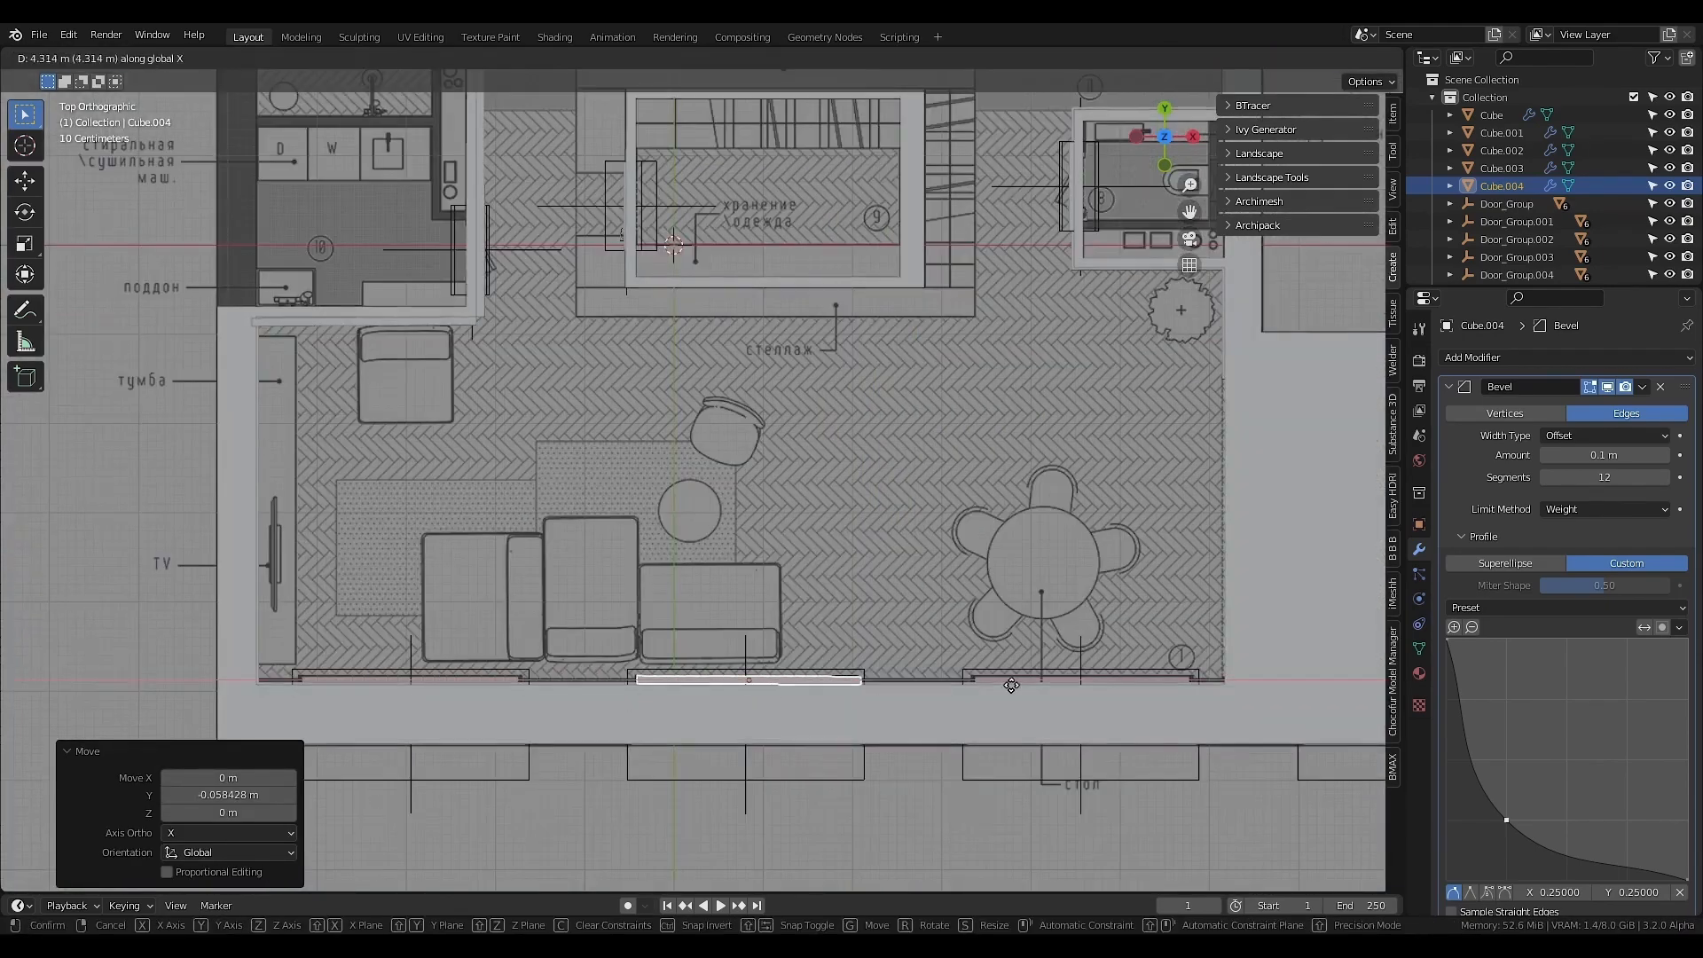
pyautogui.click(1007, 713)
pyautogui.press('s')
pyautogui.press('x')
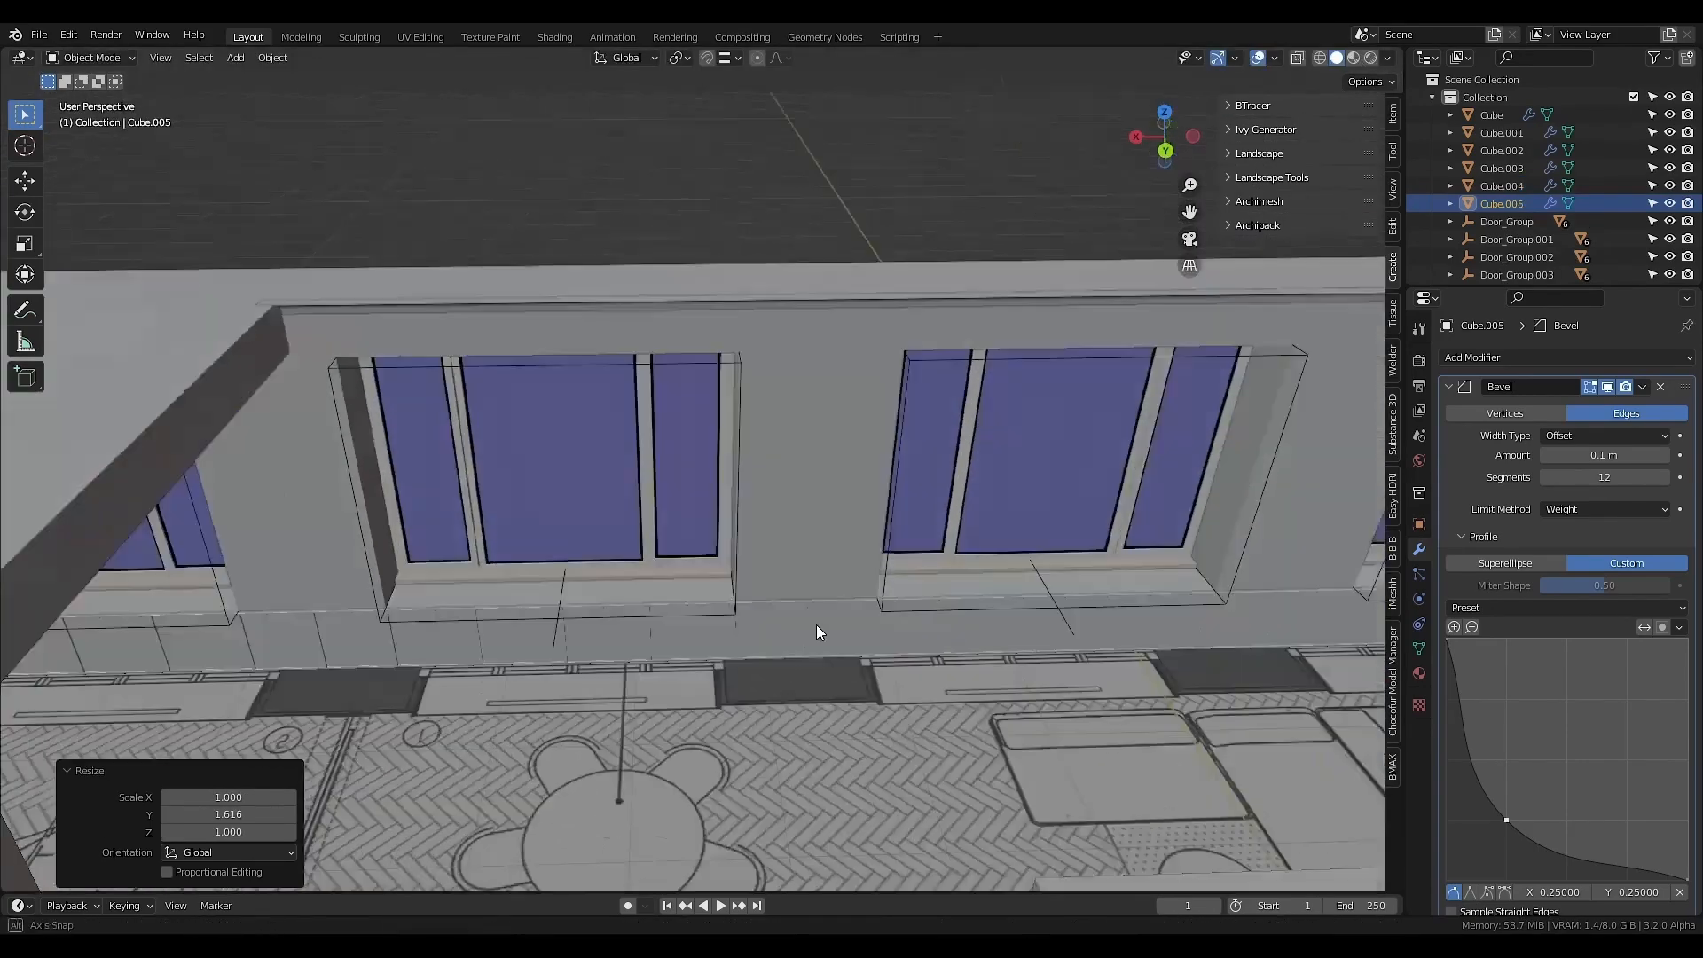
pyautogui.scroll(4, 825, 621)
pyautogui.moveTo(838, 596); pyautogui.dragTo(722, 587, button='middle')
# - Scale the lower decorative wall panels along Z so they end below the window openings
pyautogui.click(654, 586)
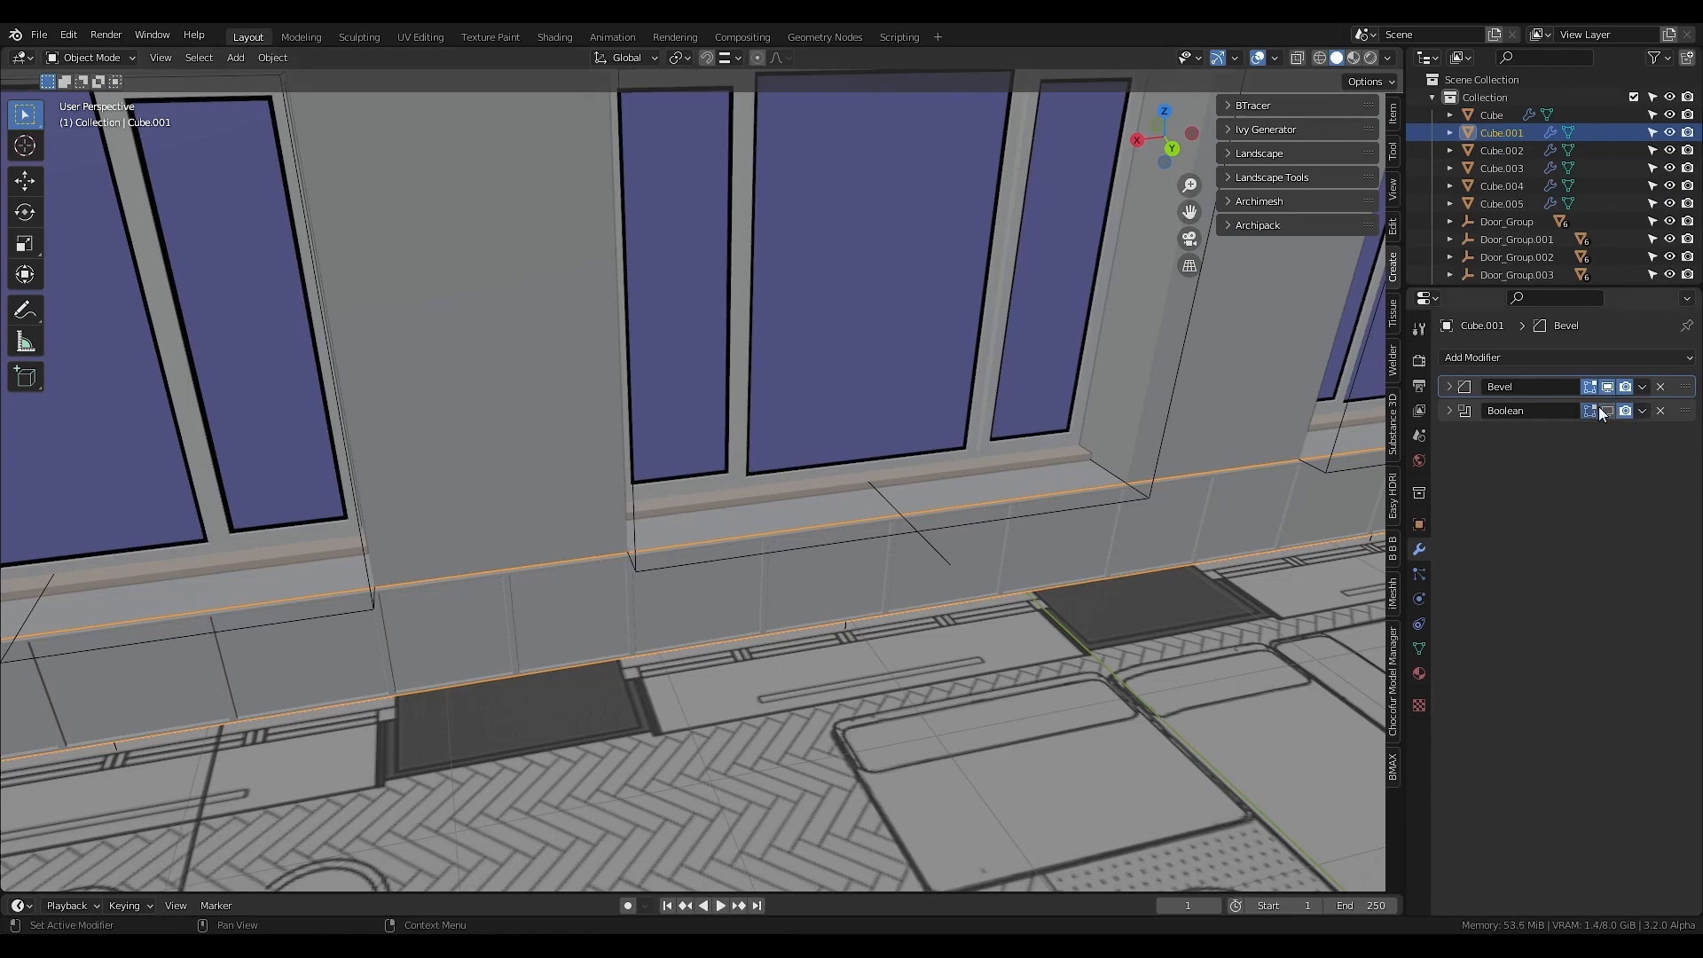
pyautogui.moveTo(653, 575); pyautogui.dragTo(612, 596, button='middle')
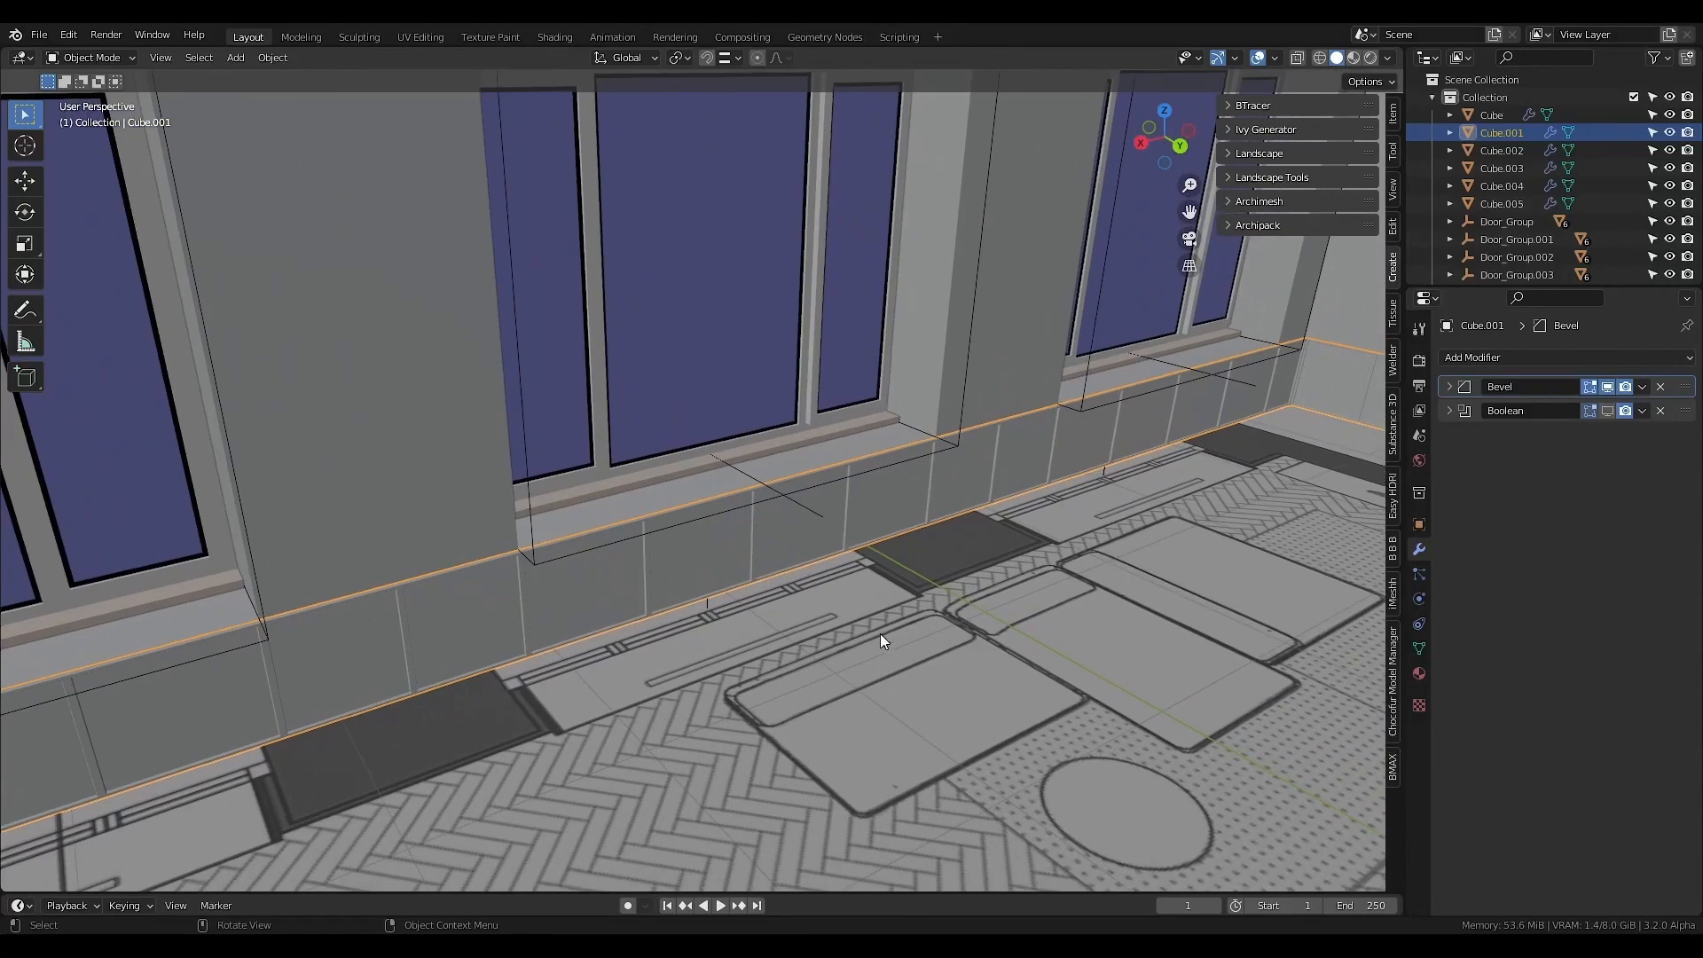
pyautogui.press('s')
pyautogui.press('z')
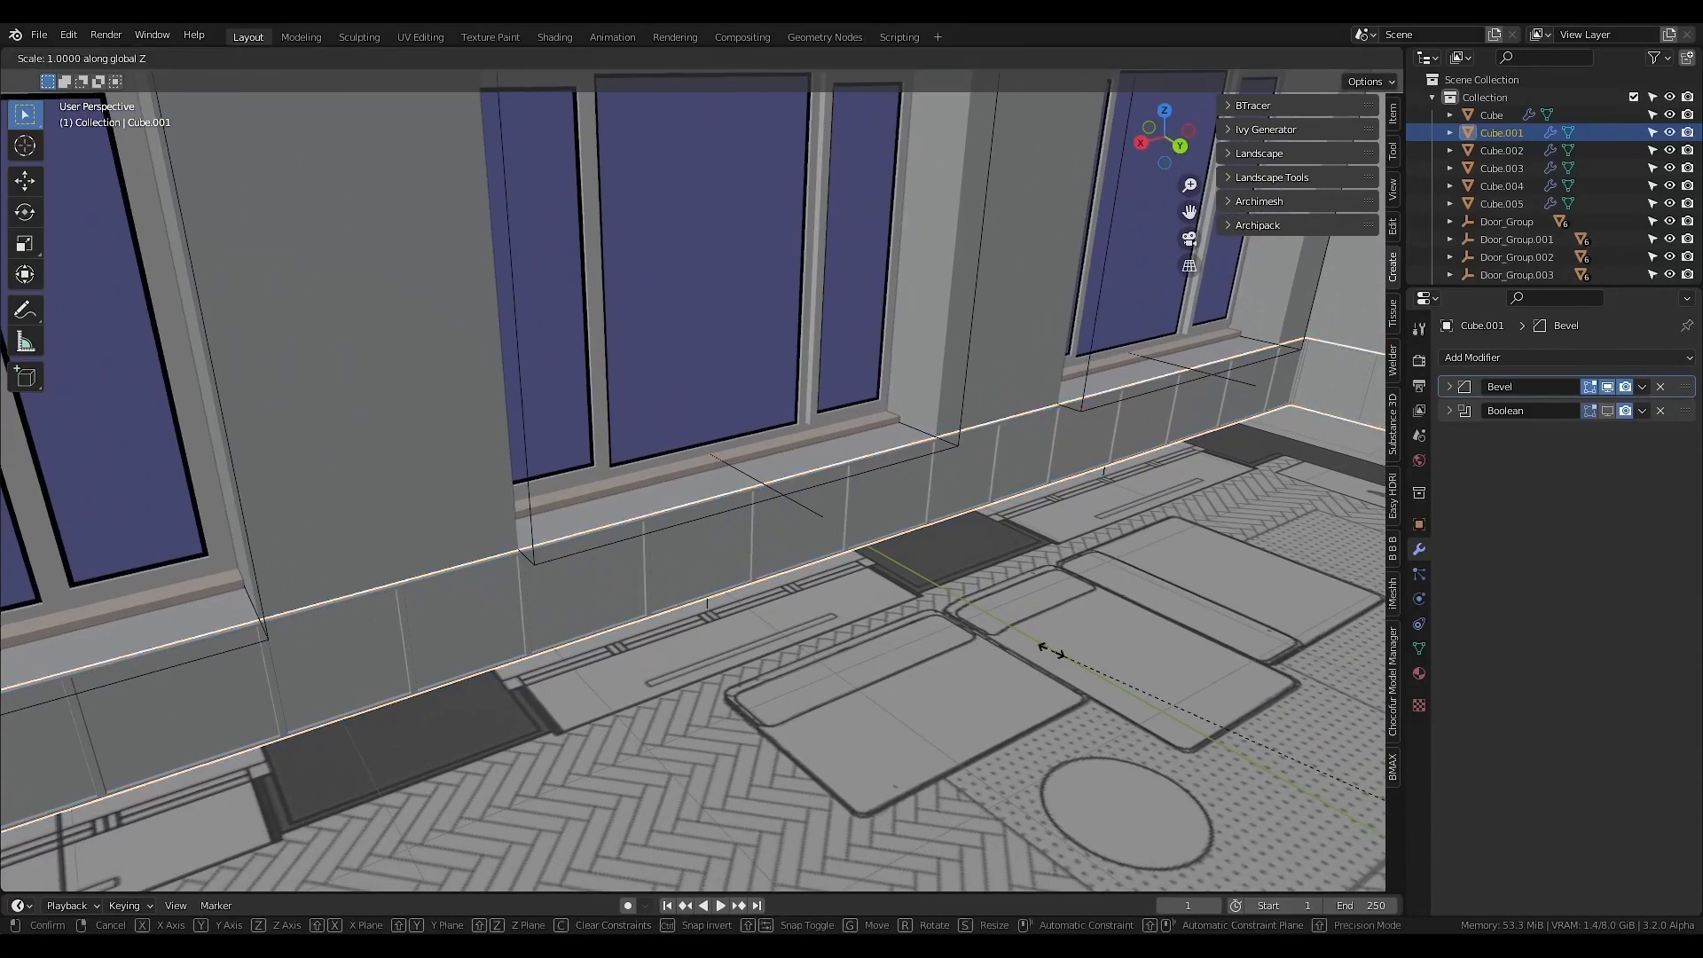
pyautogui.click(1156, 679)
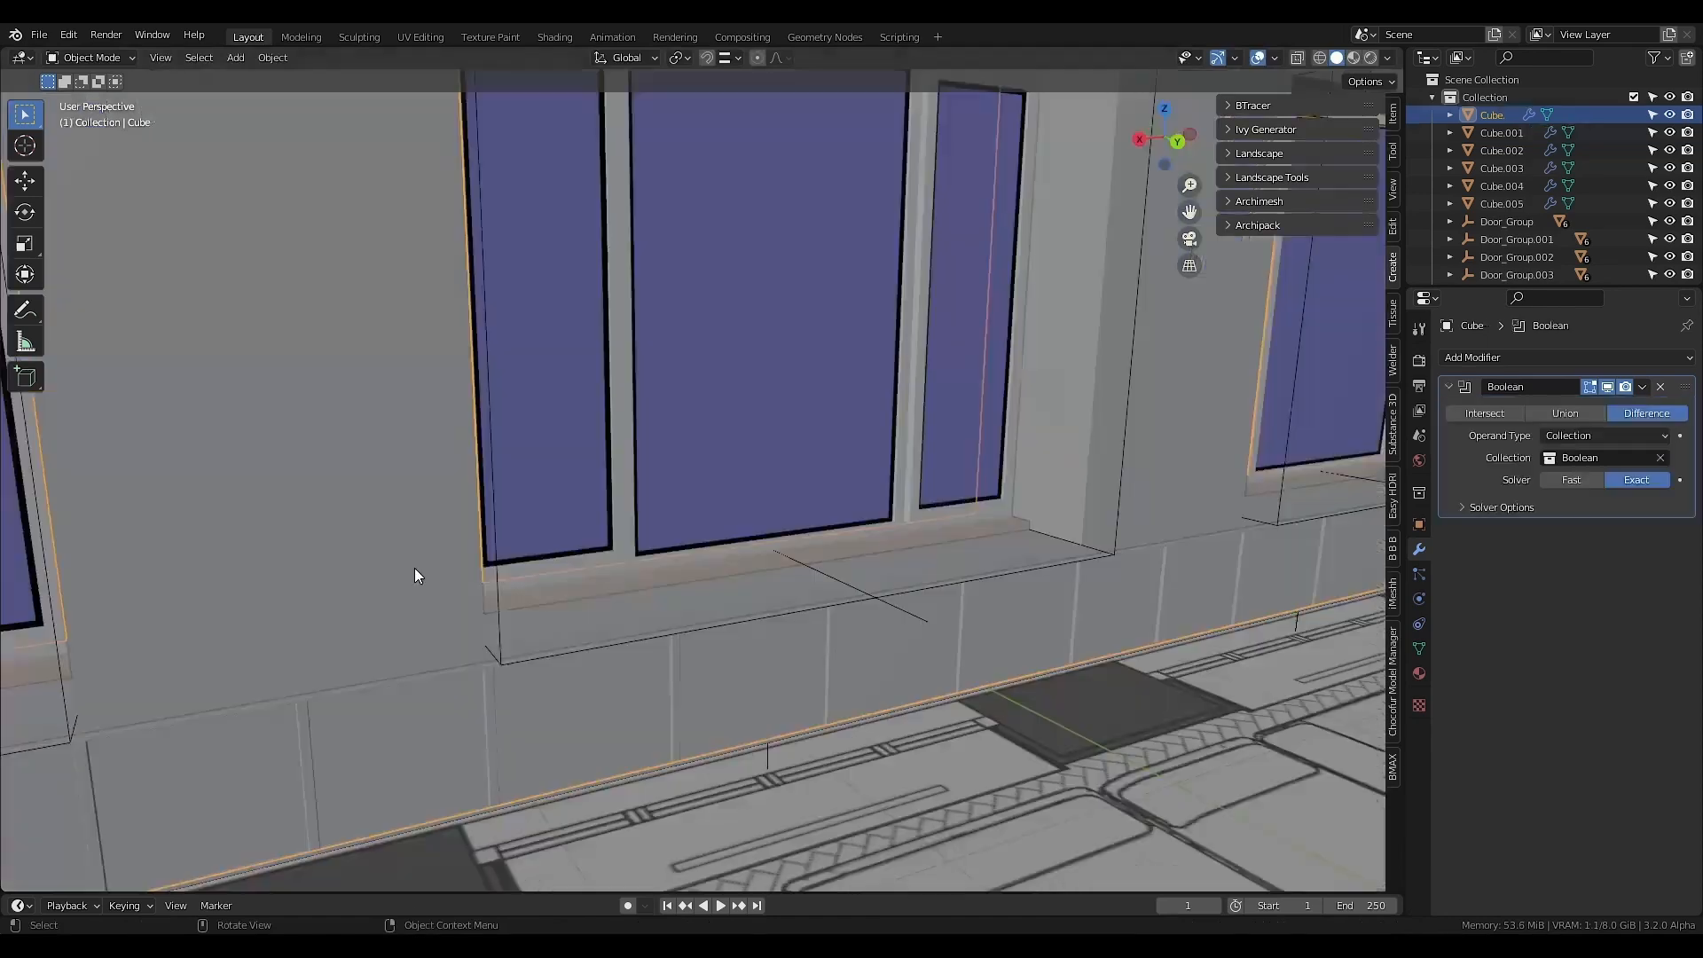
# - Apply the Boolean modifier on the walls object with the window openings
pyautogui.press('KP_Decimal')
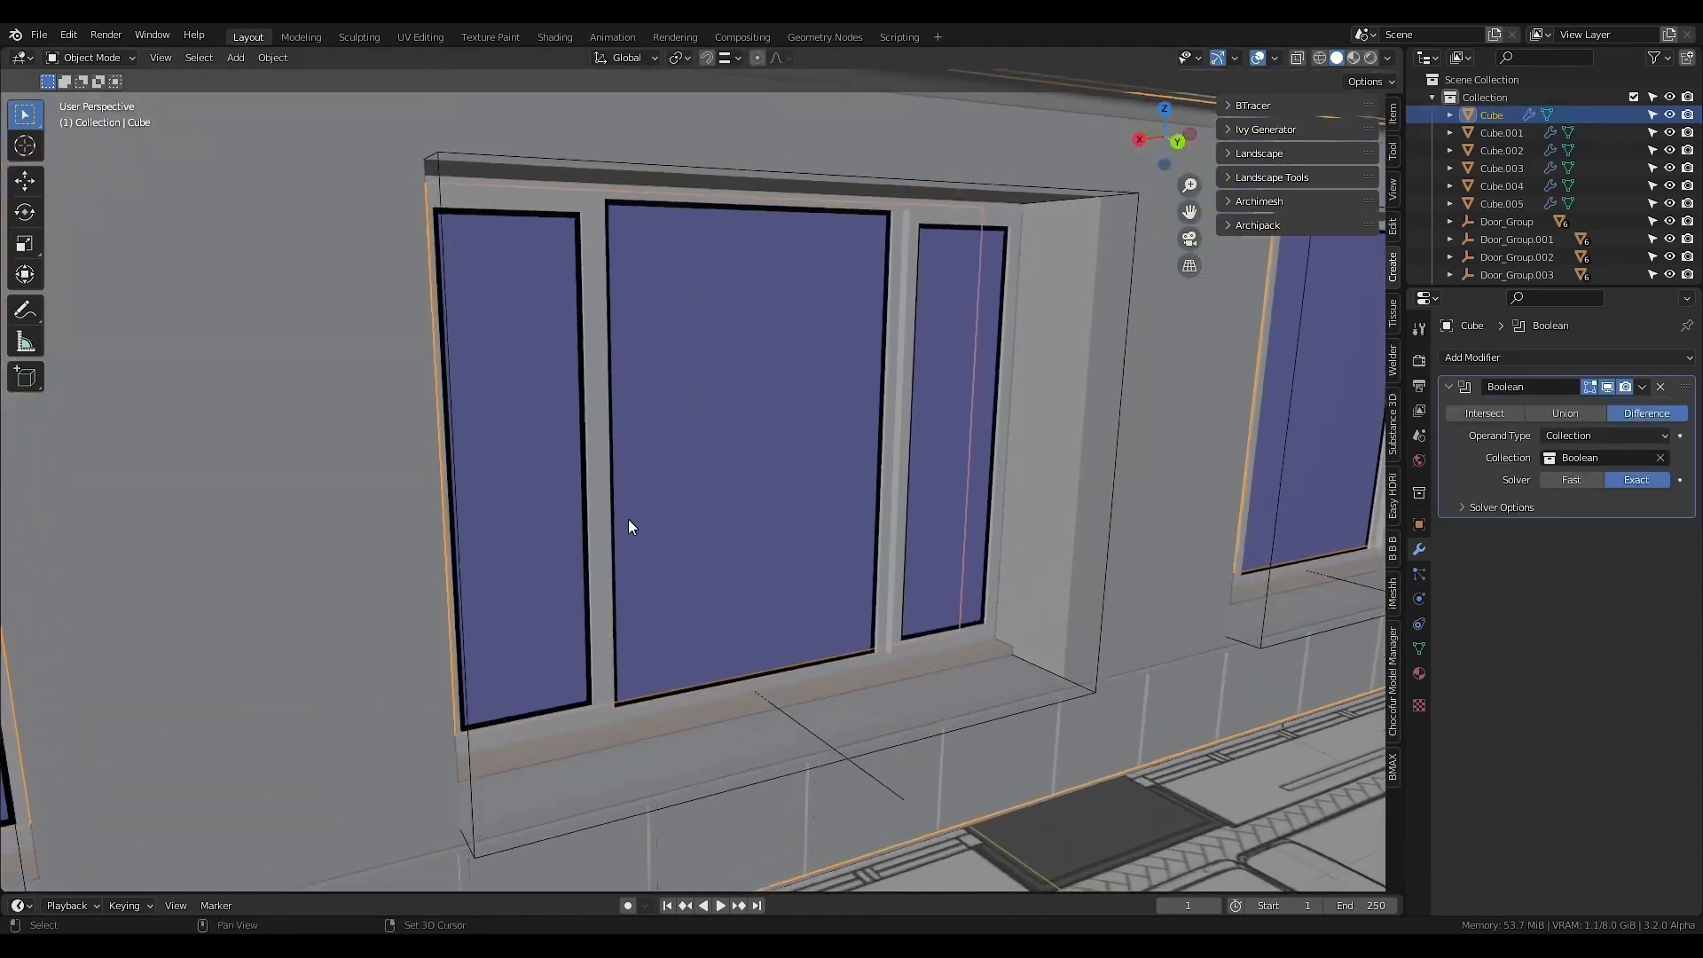
pyautogui.hotkey('ctrl', 'a')
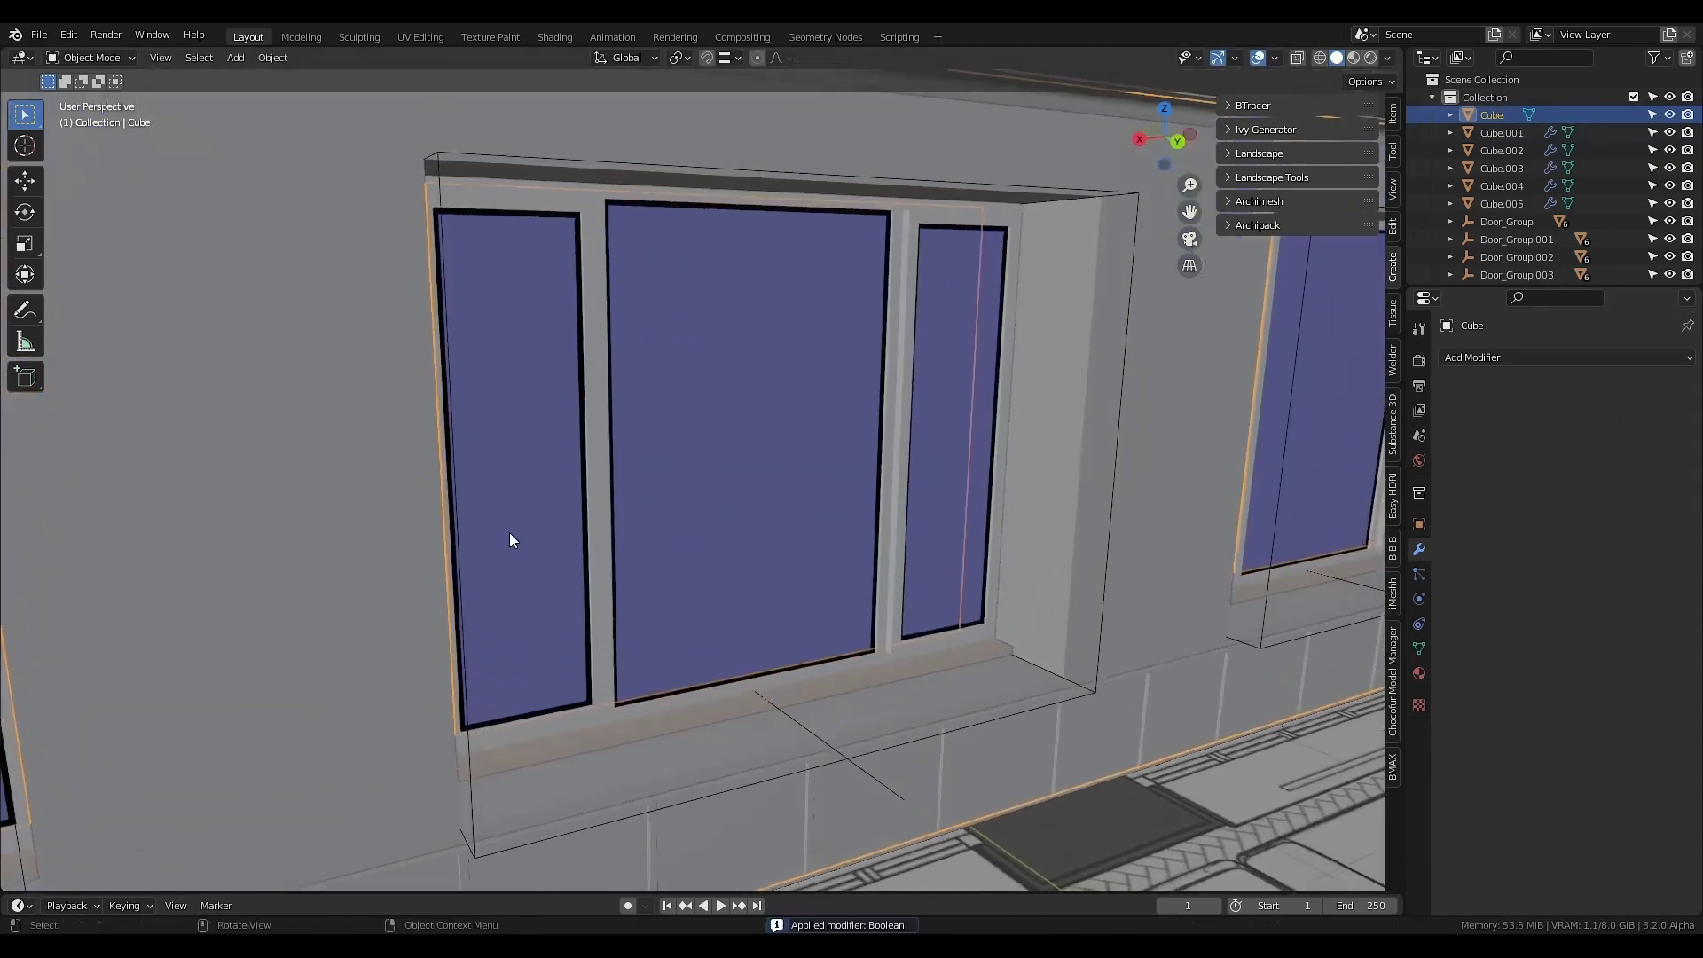
pyautogui.scroll(3, 366, 525)
# - Duplicate the room-side edges around one window opening in the wall mesh and separate them into their own object
pyautogui.press('Tab')
pyautogui.scroll(-3, 437, 435)
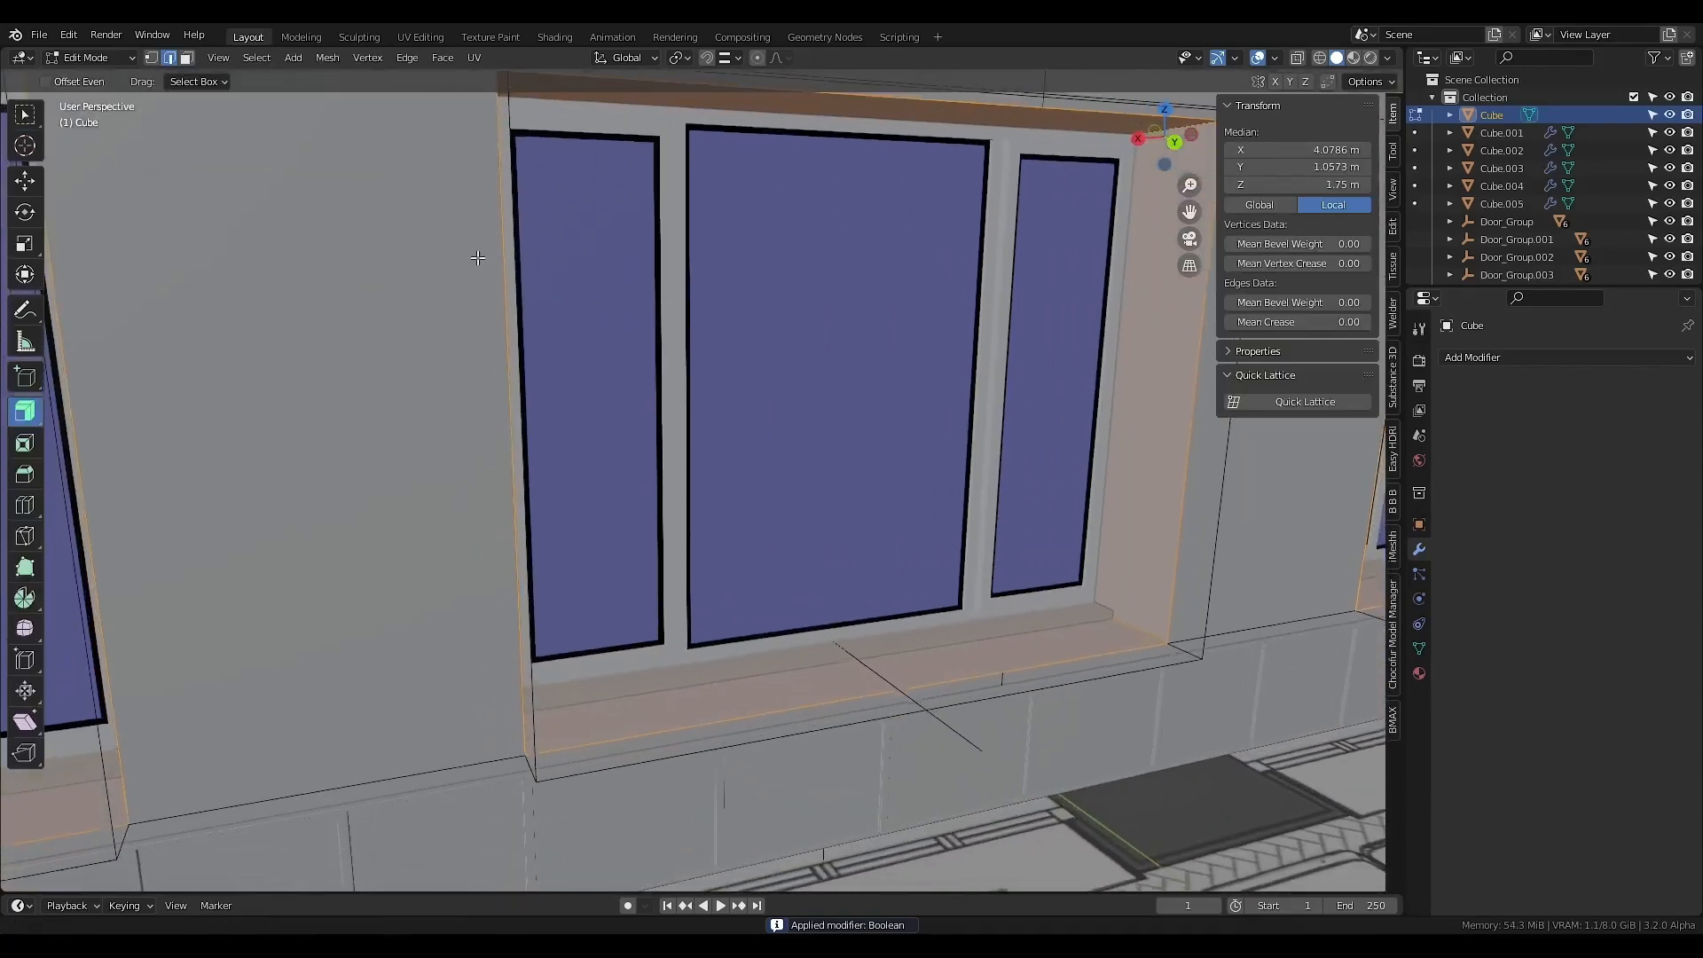
pyautogui.scroll(5, 509, 729)
pyautogui.keyDown('alt'); pyautogui.click(639, 713); pyautogui.keyUp('alt')
pyautogui.scroll(-3, 639, 713)
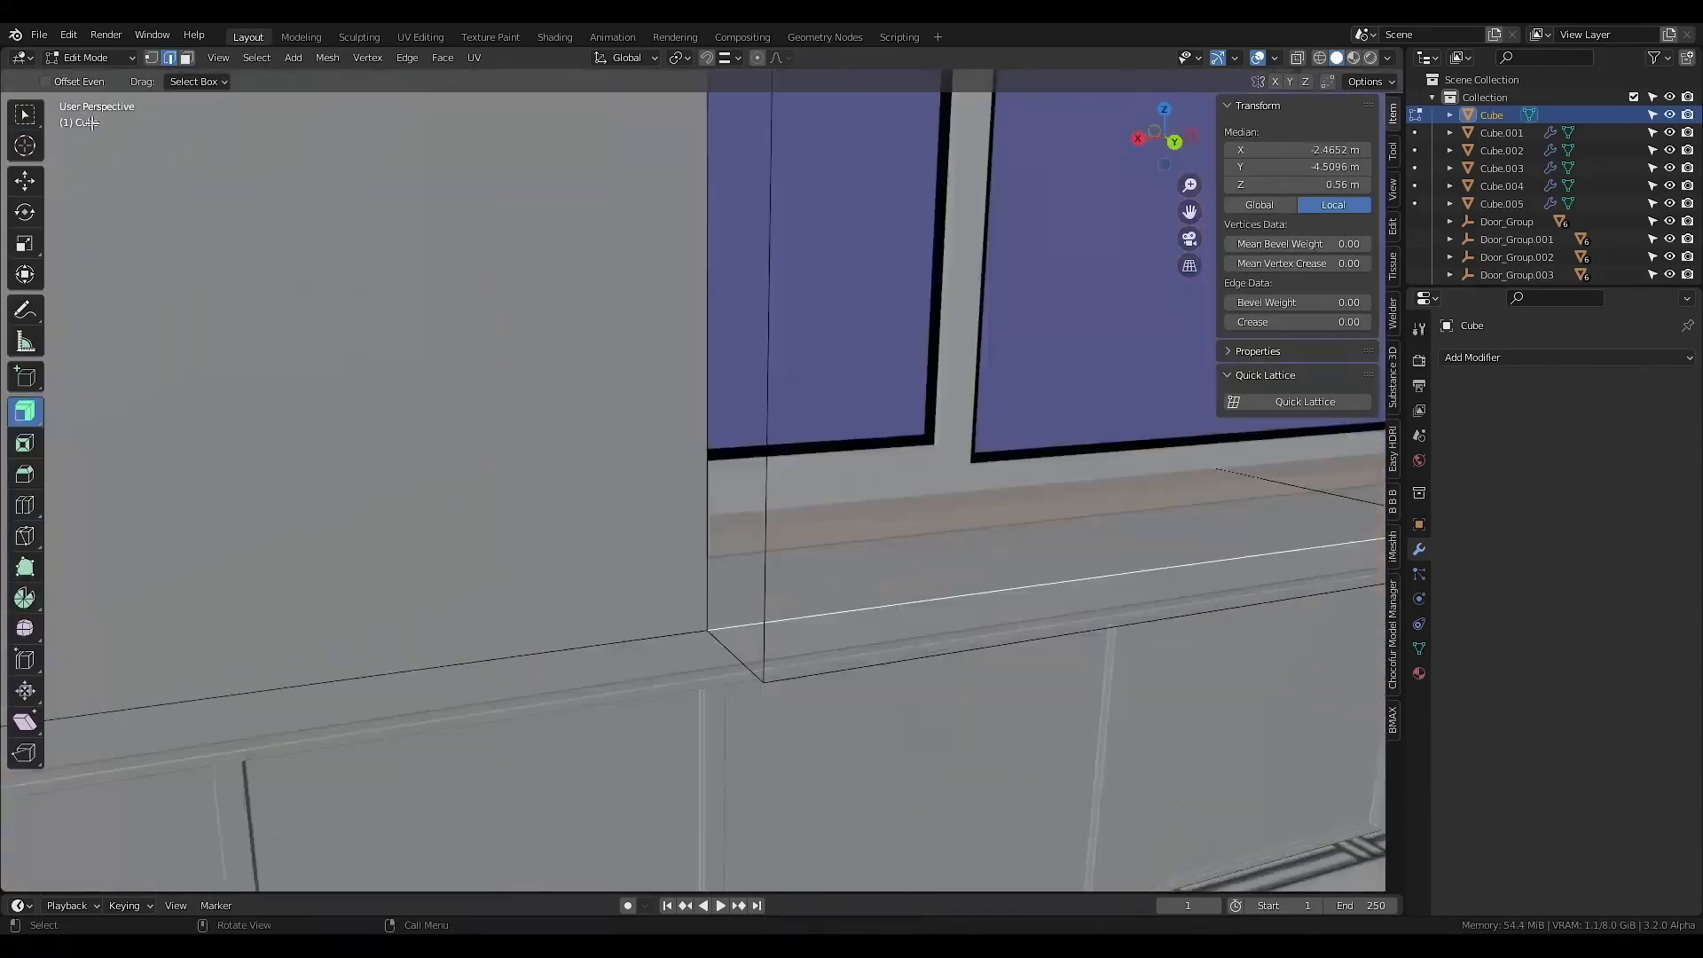
pyautogui.click(24, 114)
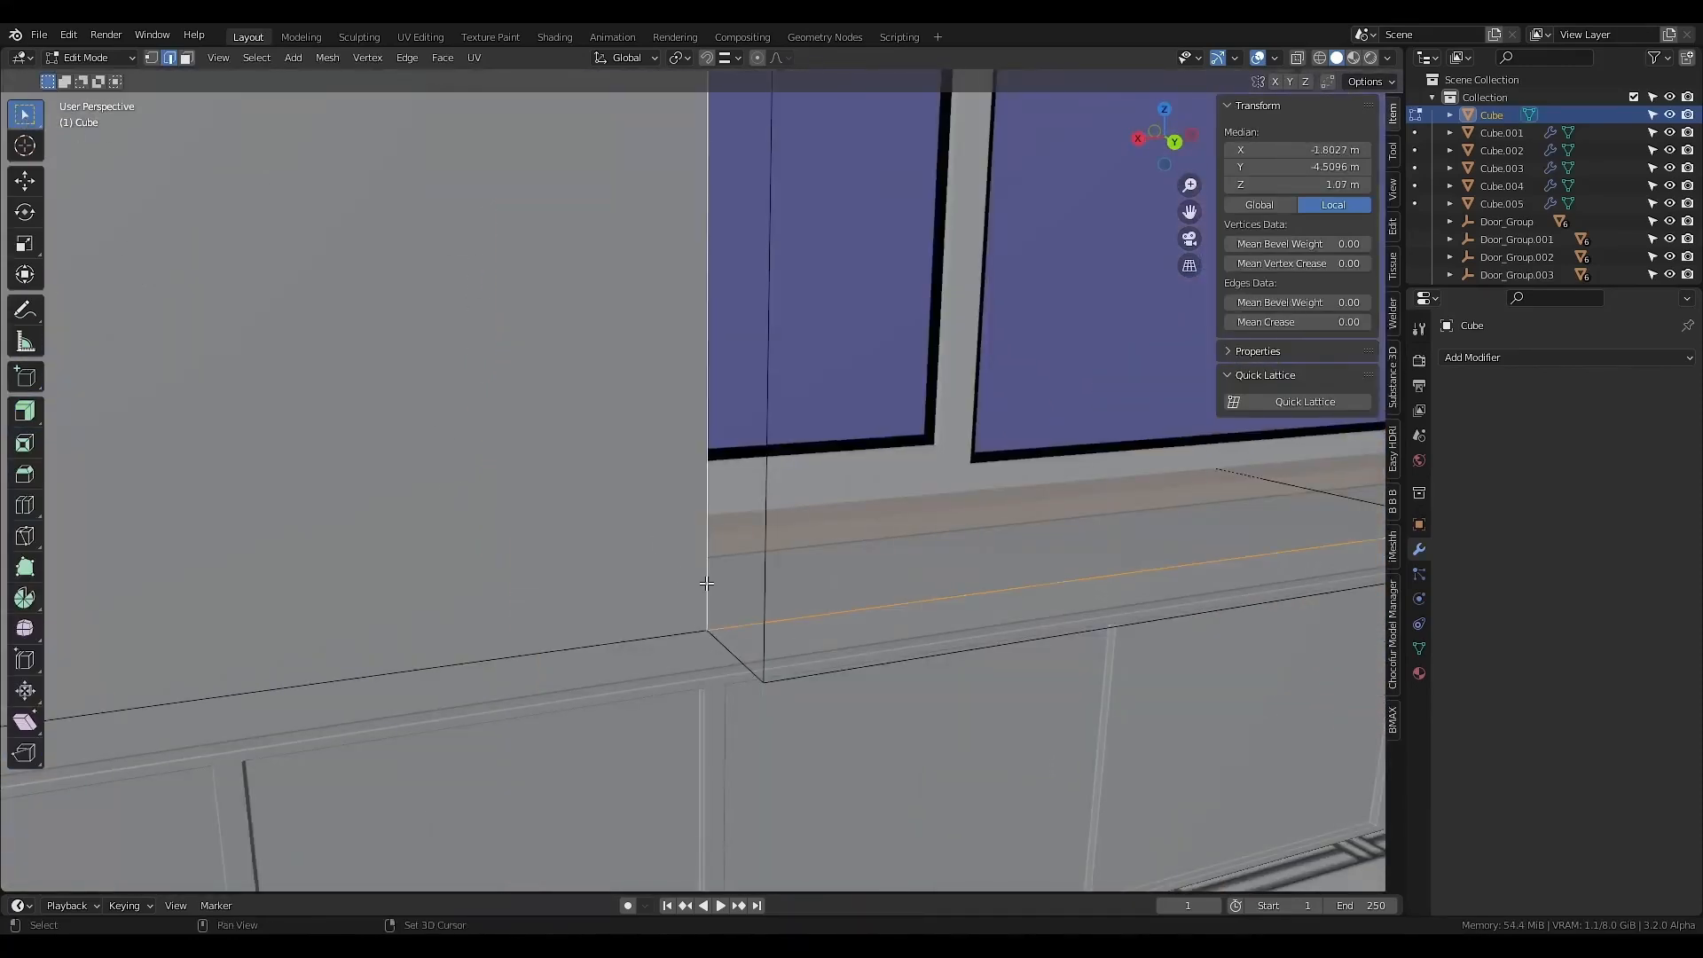
pyautogui.scroll(-5, 710, 585)
pyautogui.keyDown('alt'); pyautogui.keyDown('shift'); pyautogui.click(558, 293); pyautogui.keyUp('shift'); pyautogui.keyUp('alt')
pyautogui.press('KP_Decimal')
pyautogui.keyDown('alt'); pyautogui.click(965, 465); pyautogui.keyUp('alt')
pyautogui.keyDown('shift'); pyautogui.moveTo(686, 810); pyautogui.dragTo(772, 570, button='middle'); pyautogui.keyUp('shift')
pyautogui.hotkey('shift', 'd')
pyautogui.rightClick(831, 565)
pyautogui.press('p')
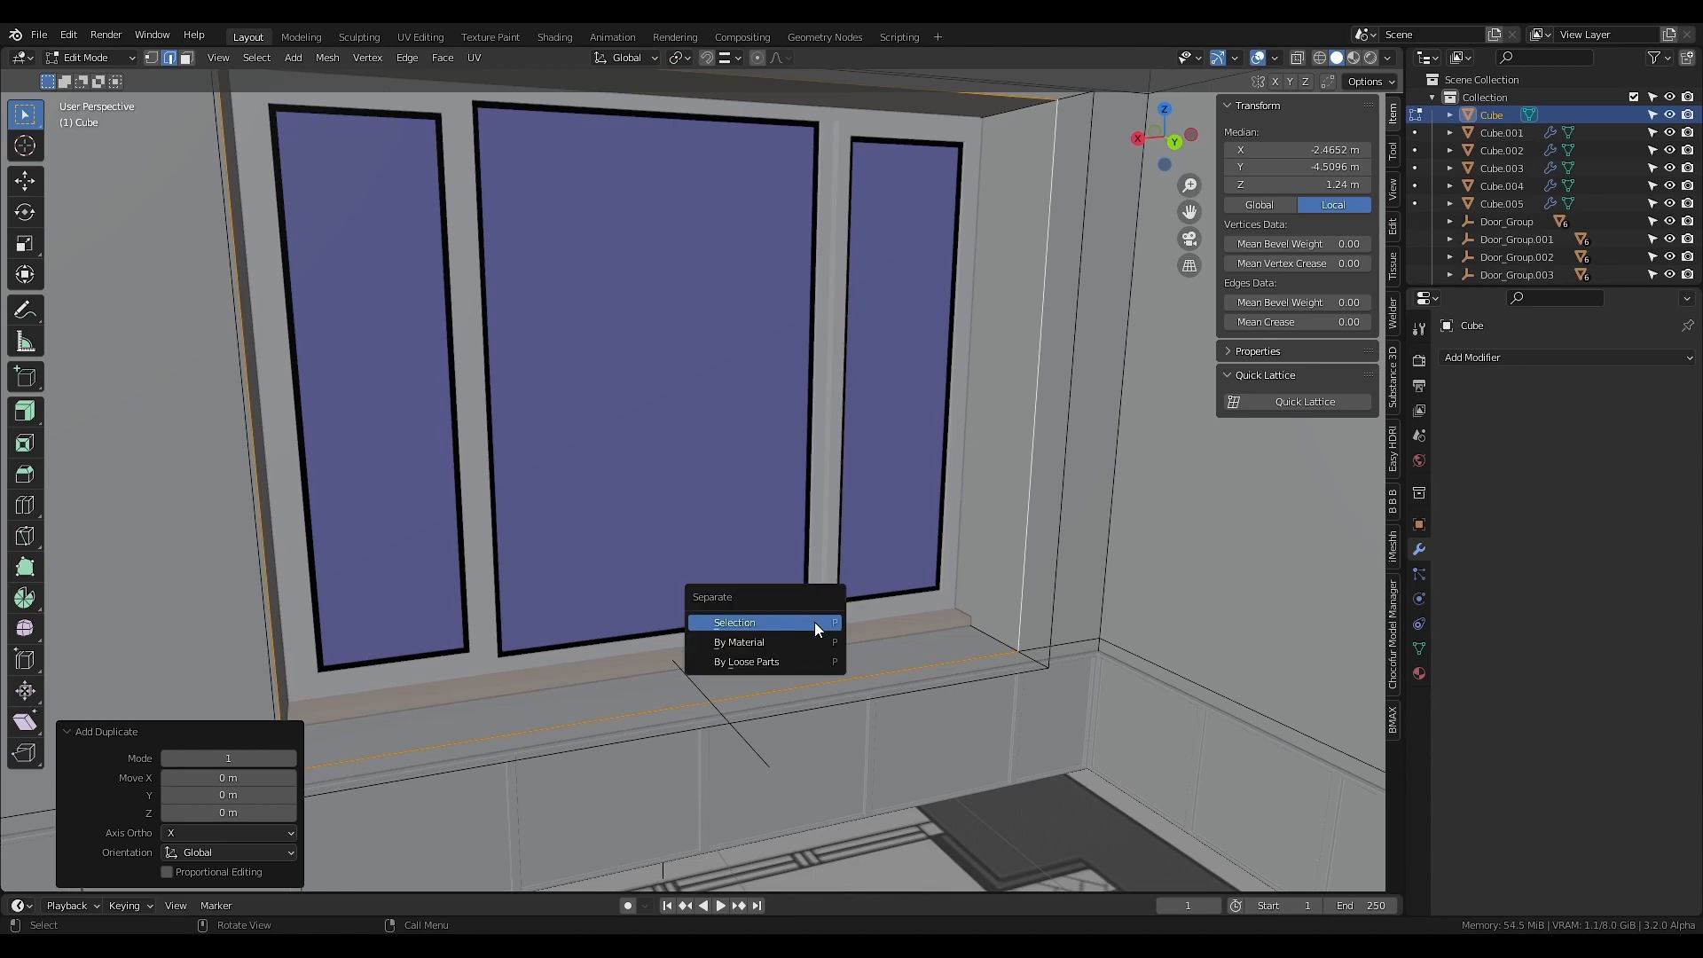
pyautogui.click(815, 621)
pyautogui.press('Tab')
# - Merge all vertices of the separated window outline by distance with a merge distance of 0.0001 m
pyautogui.click(1479, 222)
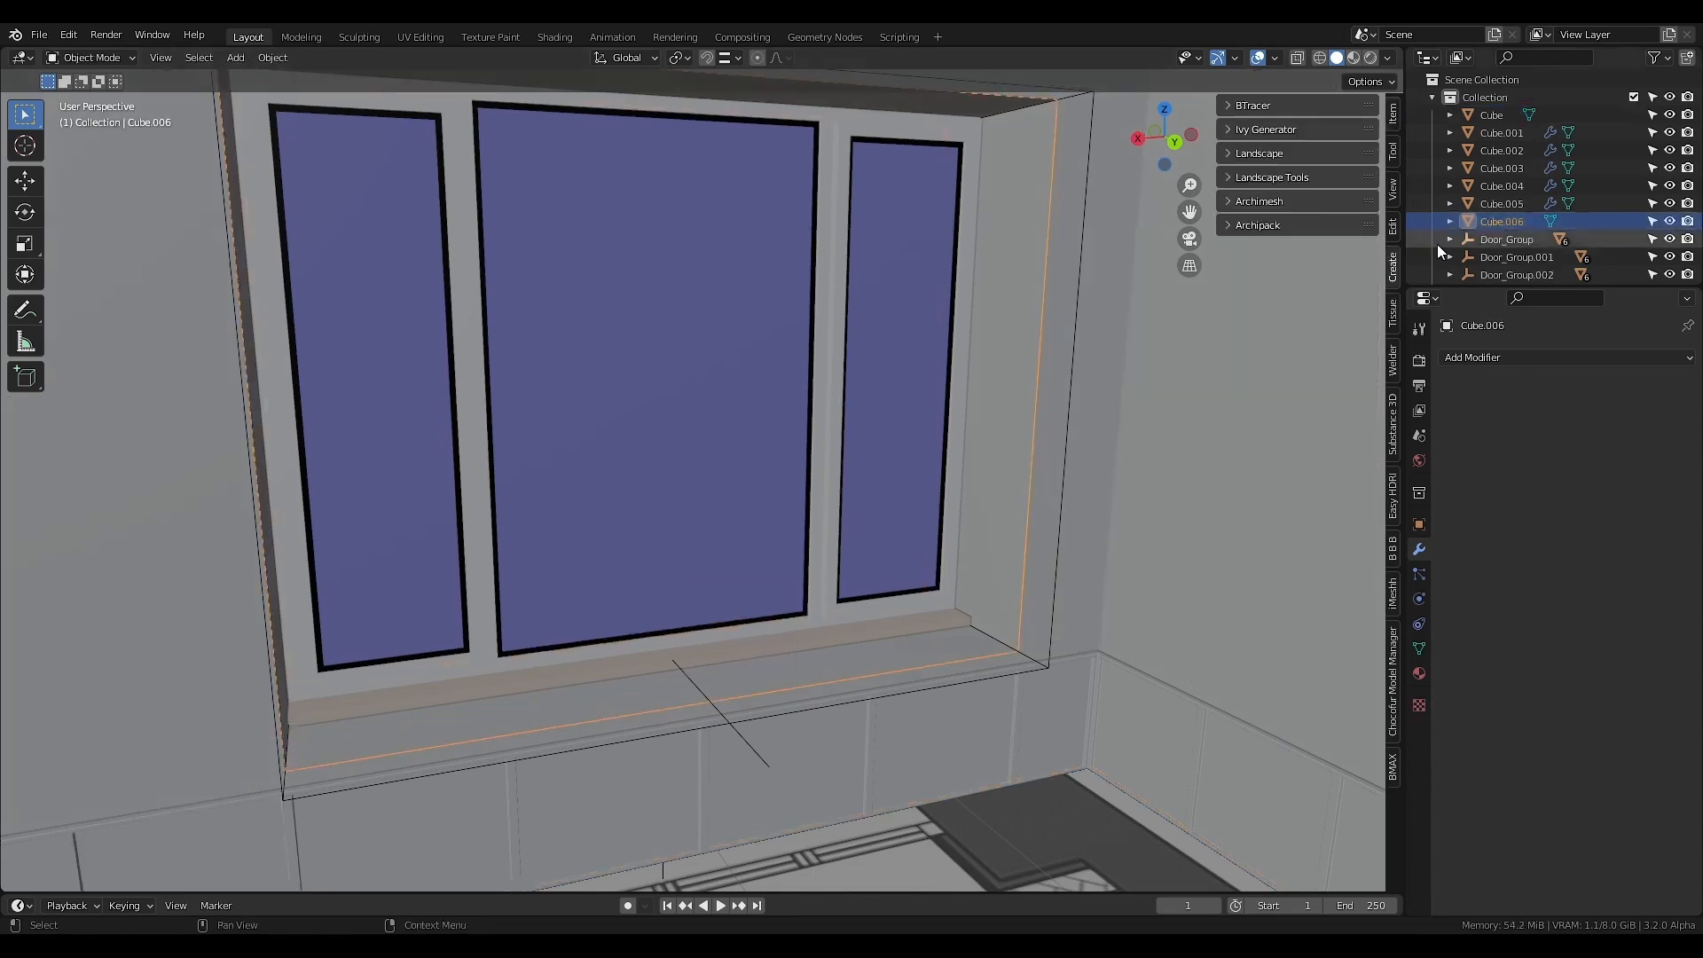
pyautogui.press('Tab')
pyautogui.press('a')
pyautogui.press('1')
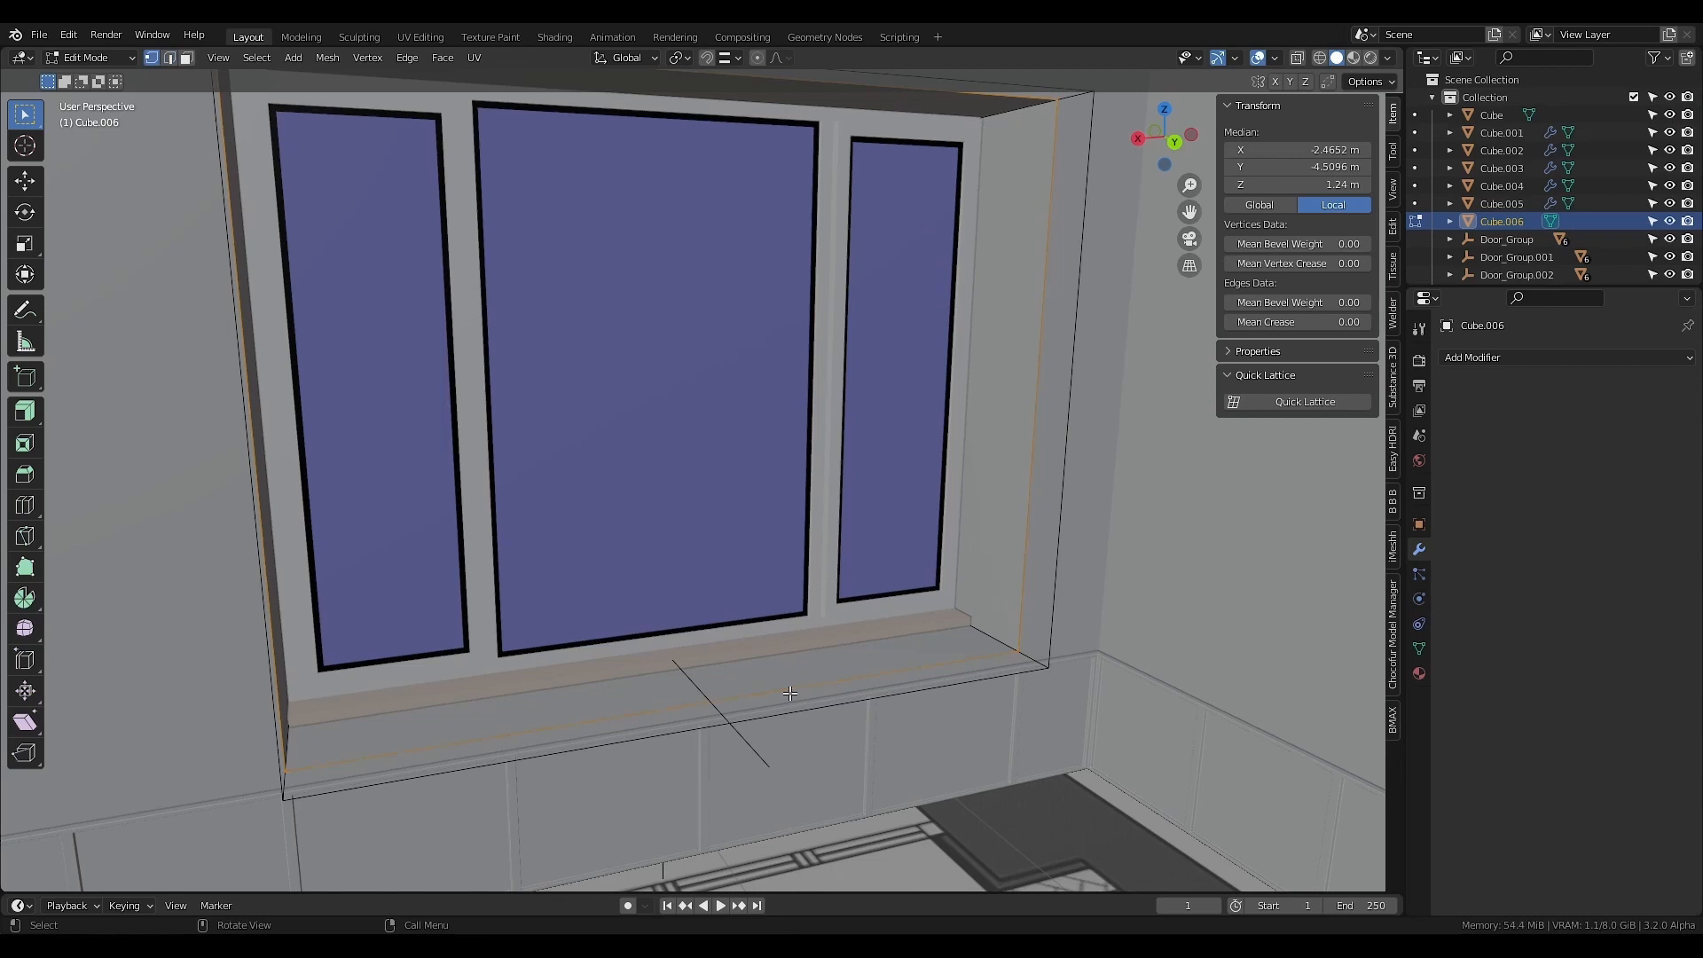
pyautogui.press('m')
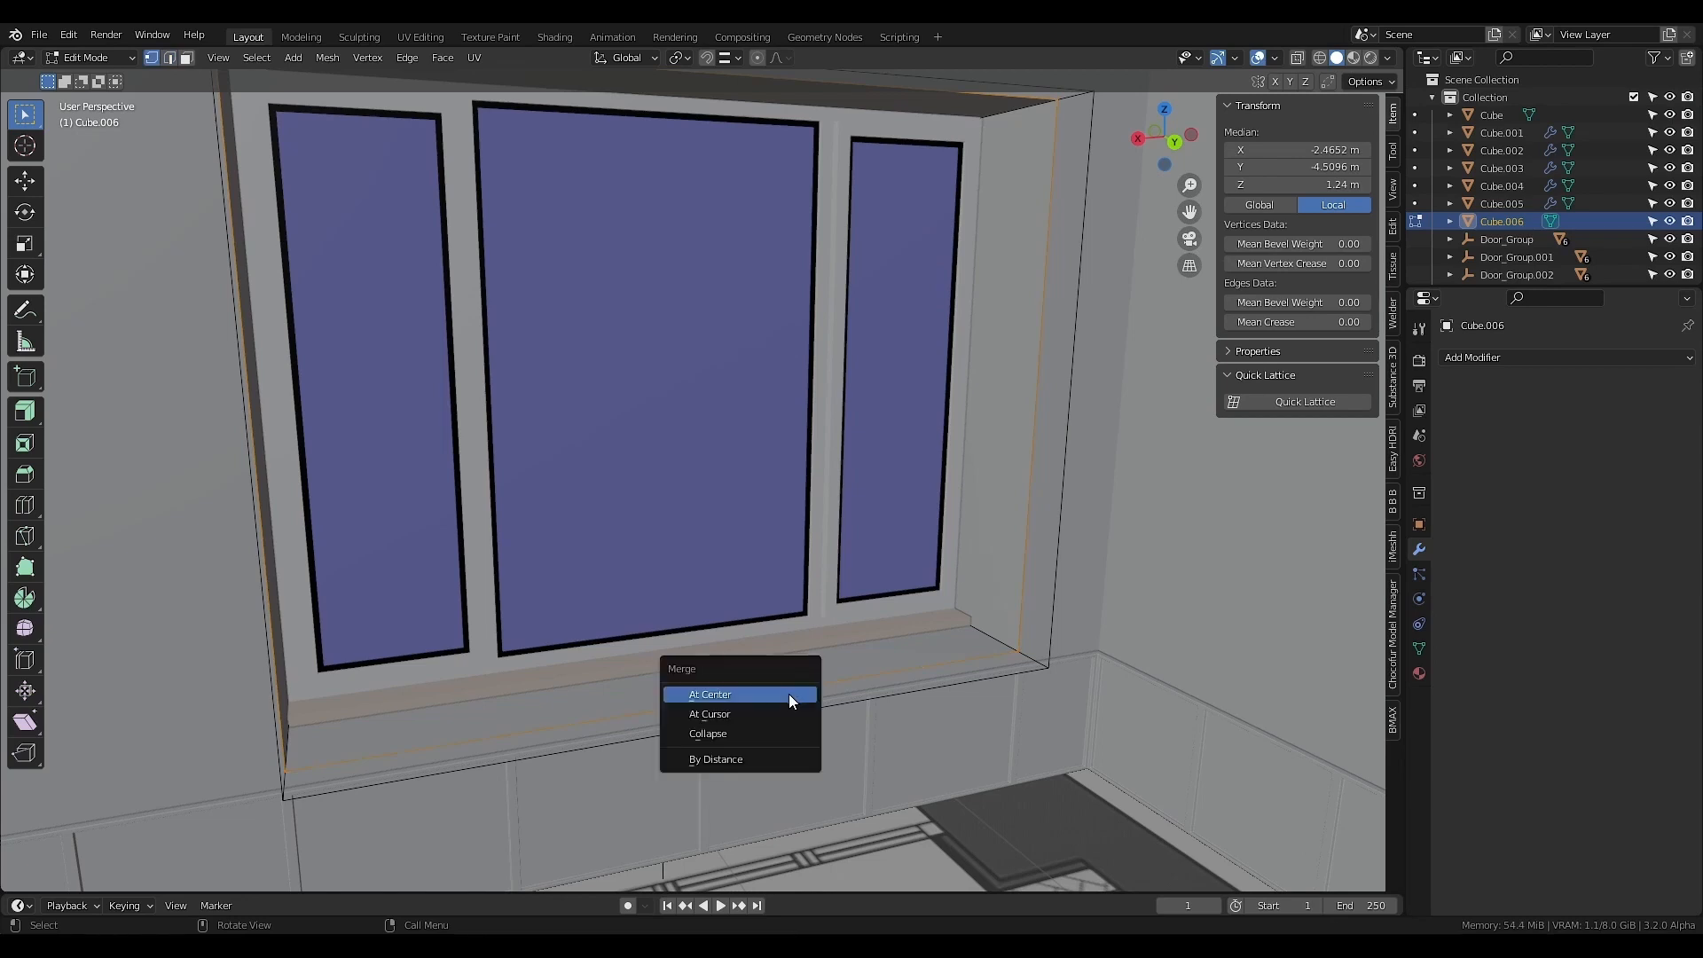
pyautogui.click(738, 761)
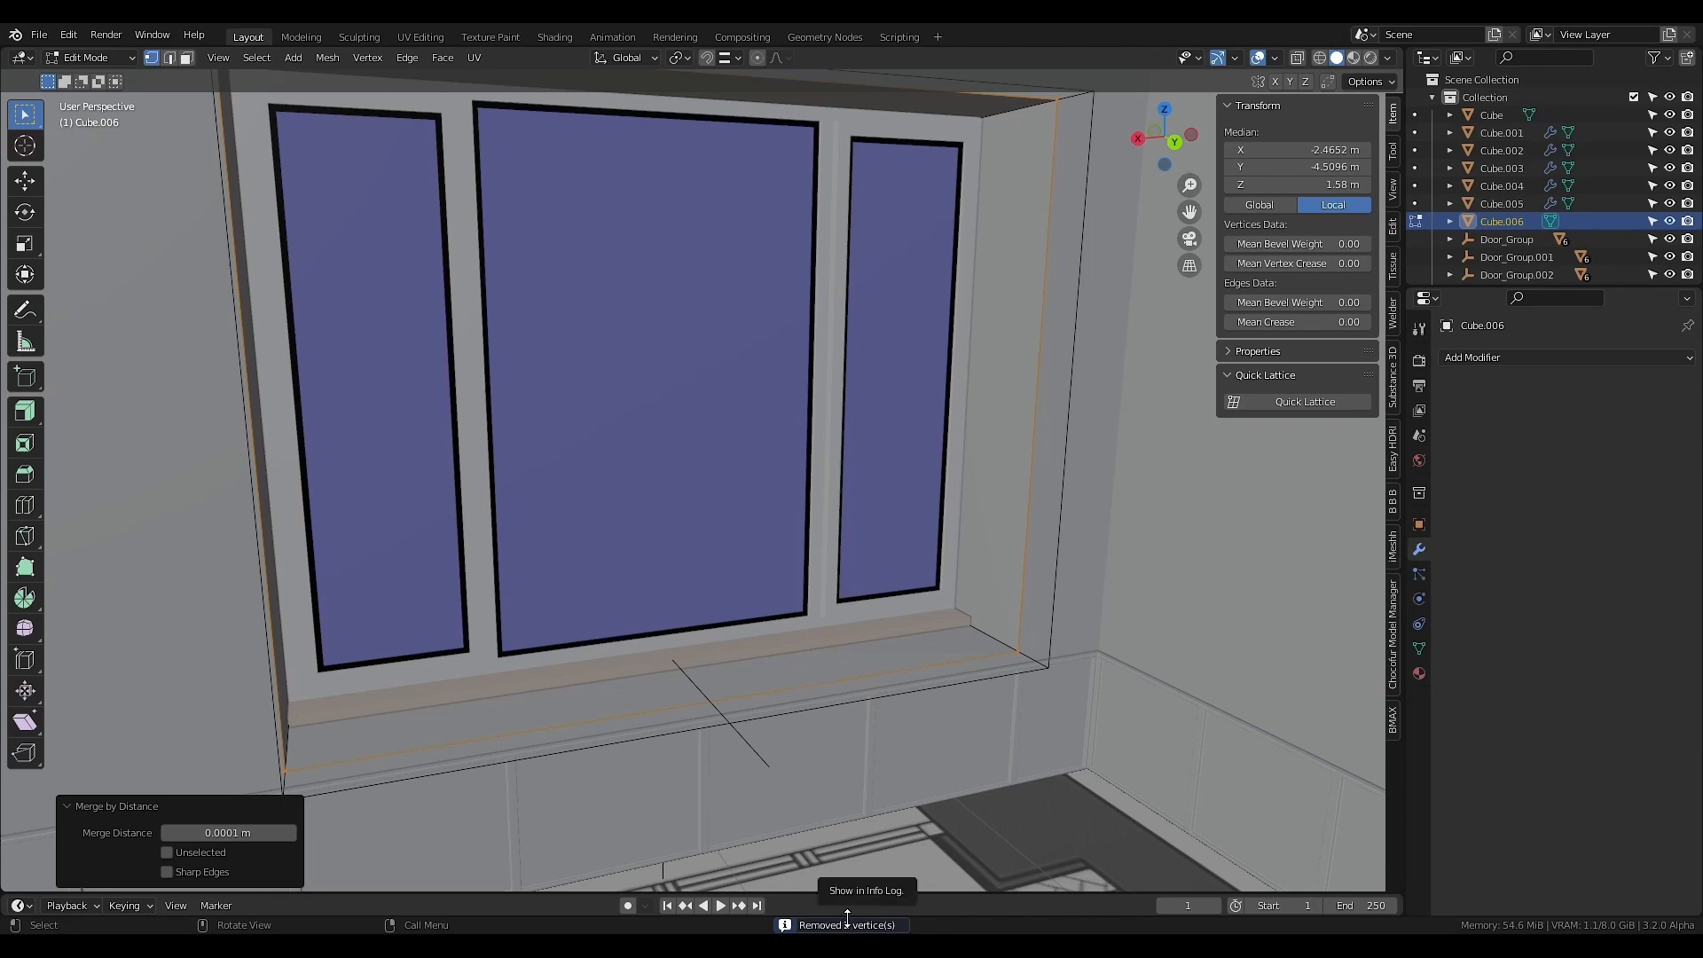
# - Apply the scale of the separated window outline object
pyautogui.press('Tab')
pyautogui.hotkey('ctrl', 'a')
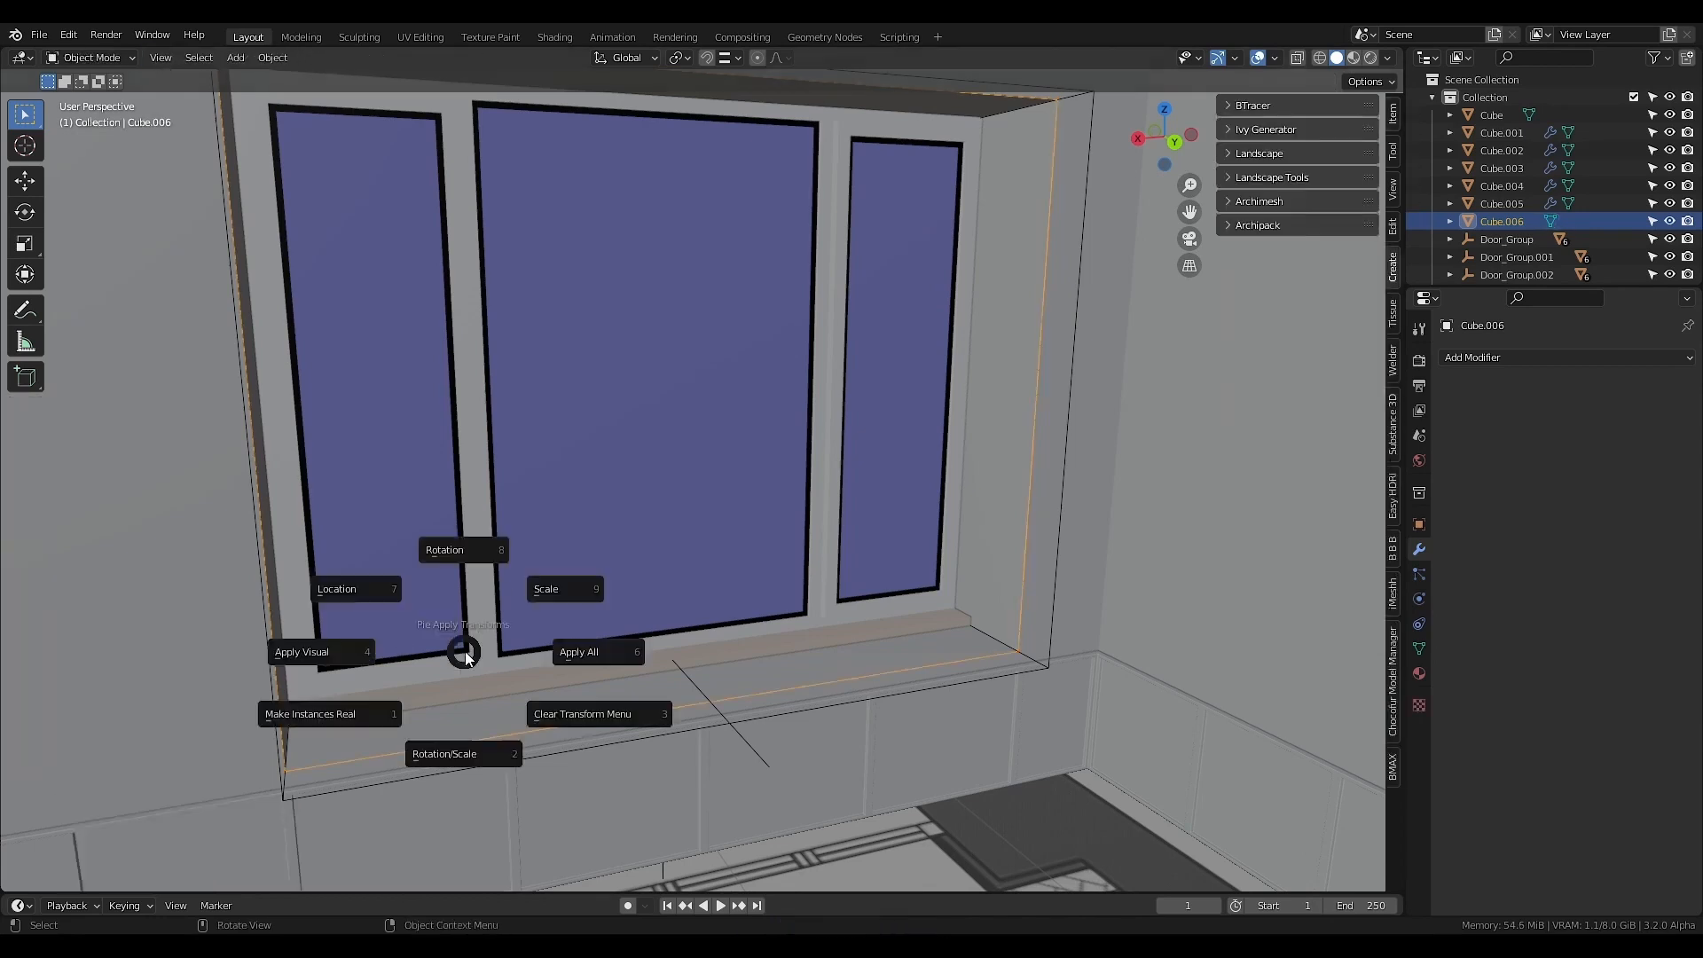
pyautogui.click(578, 594)
# - Extrude the window outline's edges in place and scale them outward by about 1.04 to form a flat surround
pyautogui.press('Tab')
pyautogui.moveTo(570, 597); pyautogui.dragTo(563, 730, button='middle')
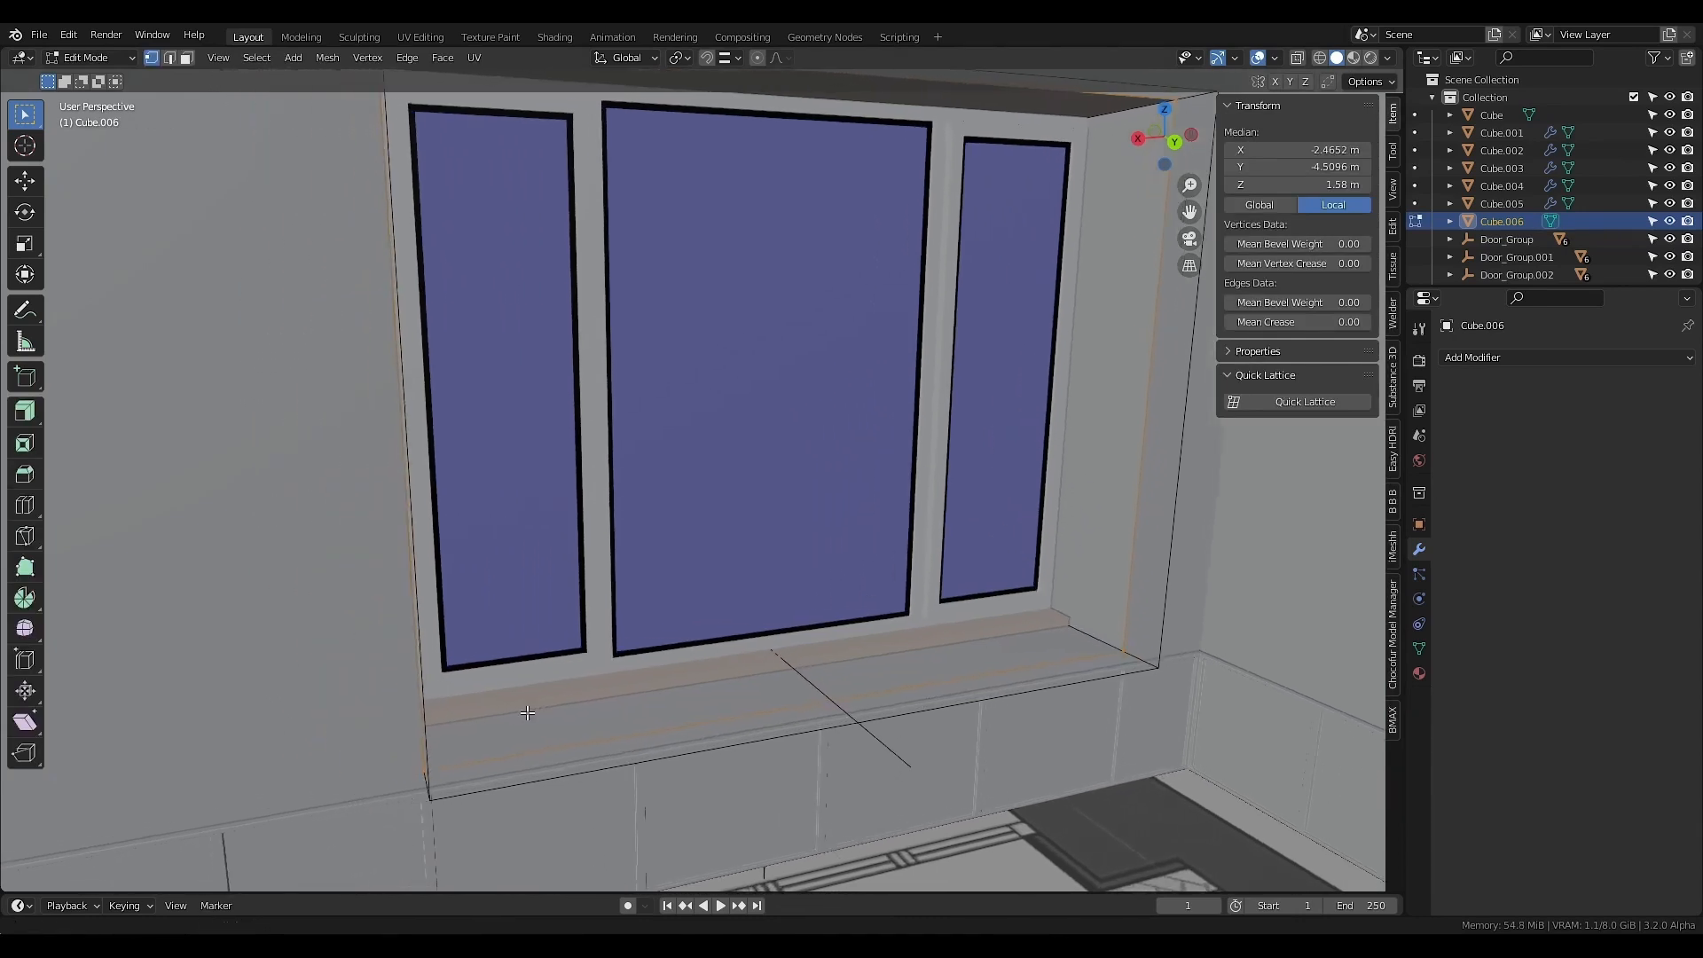
pyautogui.press('e')
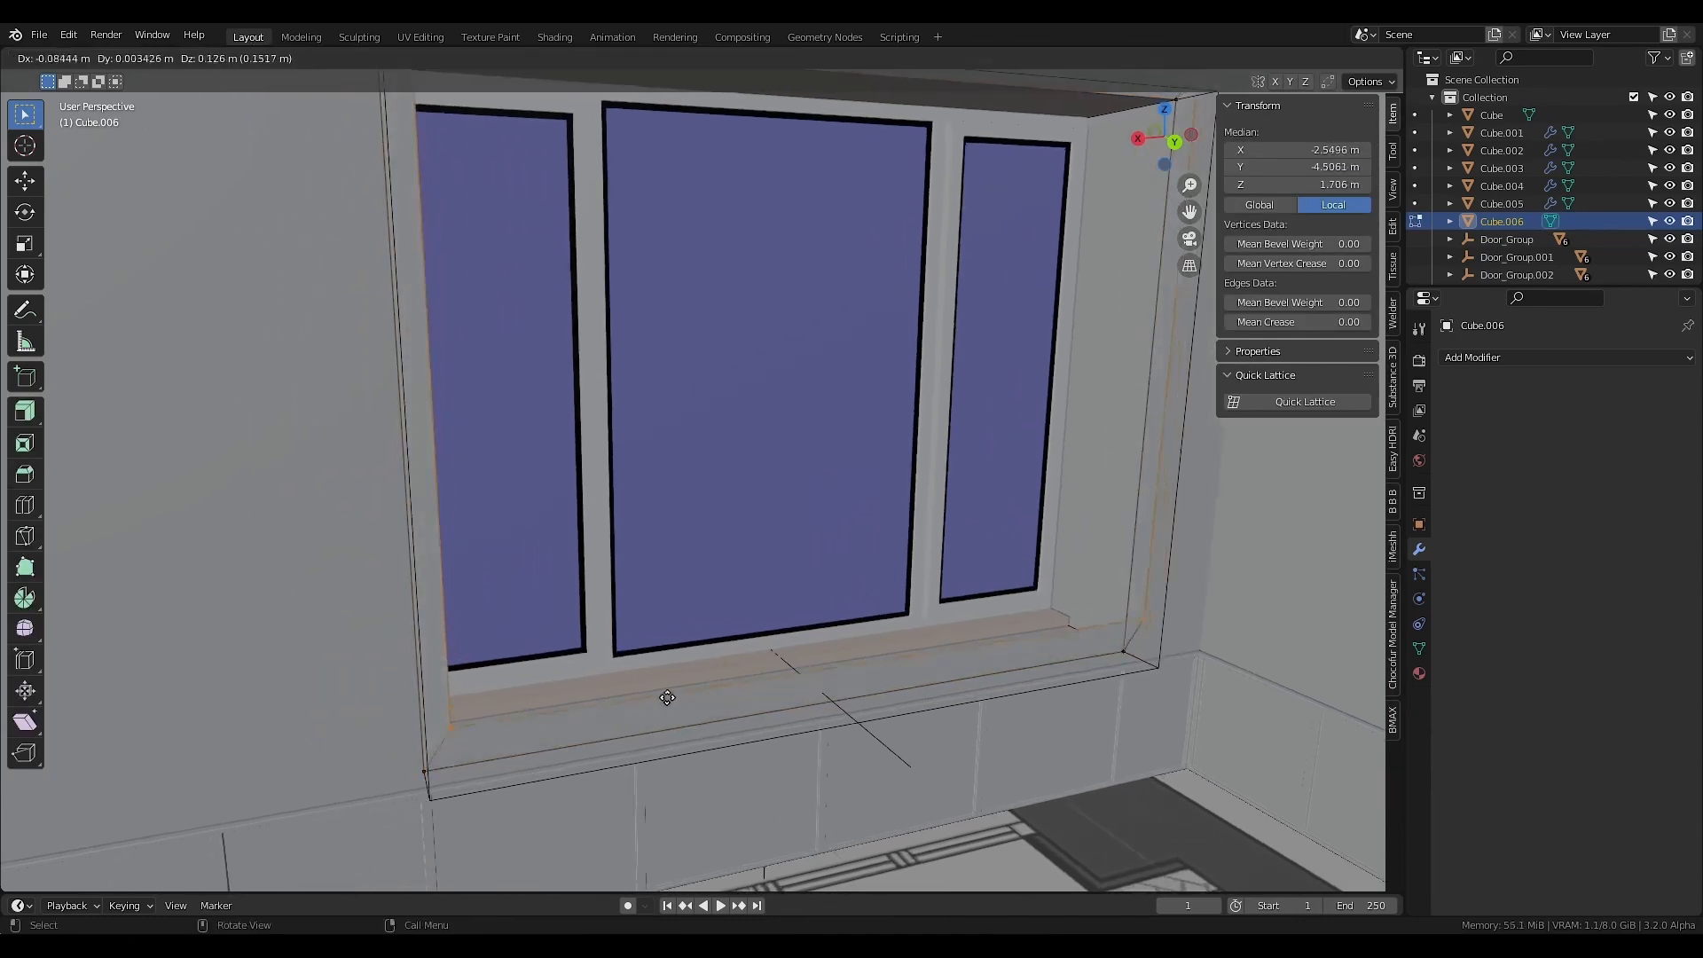
pyautogui.rightClick(646, 677)
pyautogui.press('s')
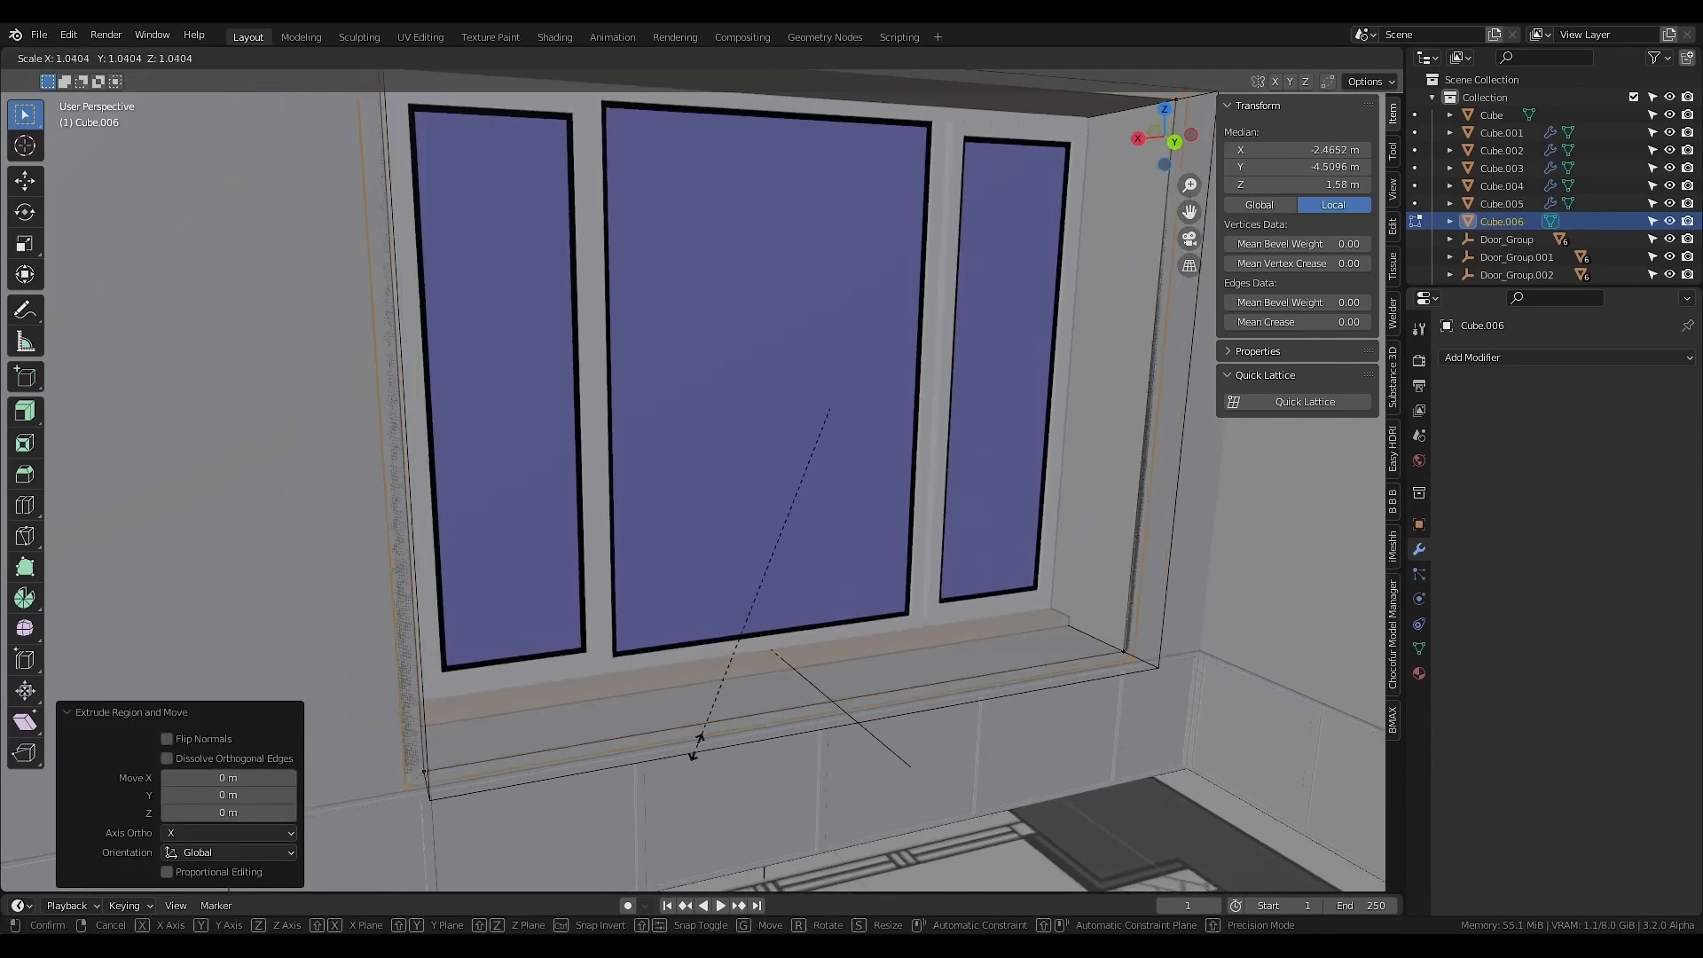
pyautogui.click(695, 750)
pyautogui.click(695, 750)
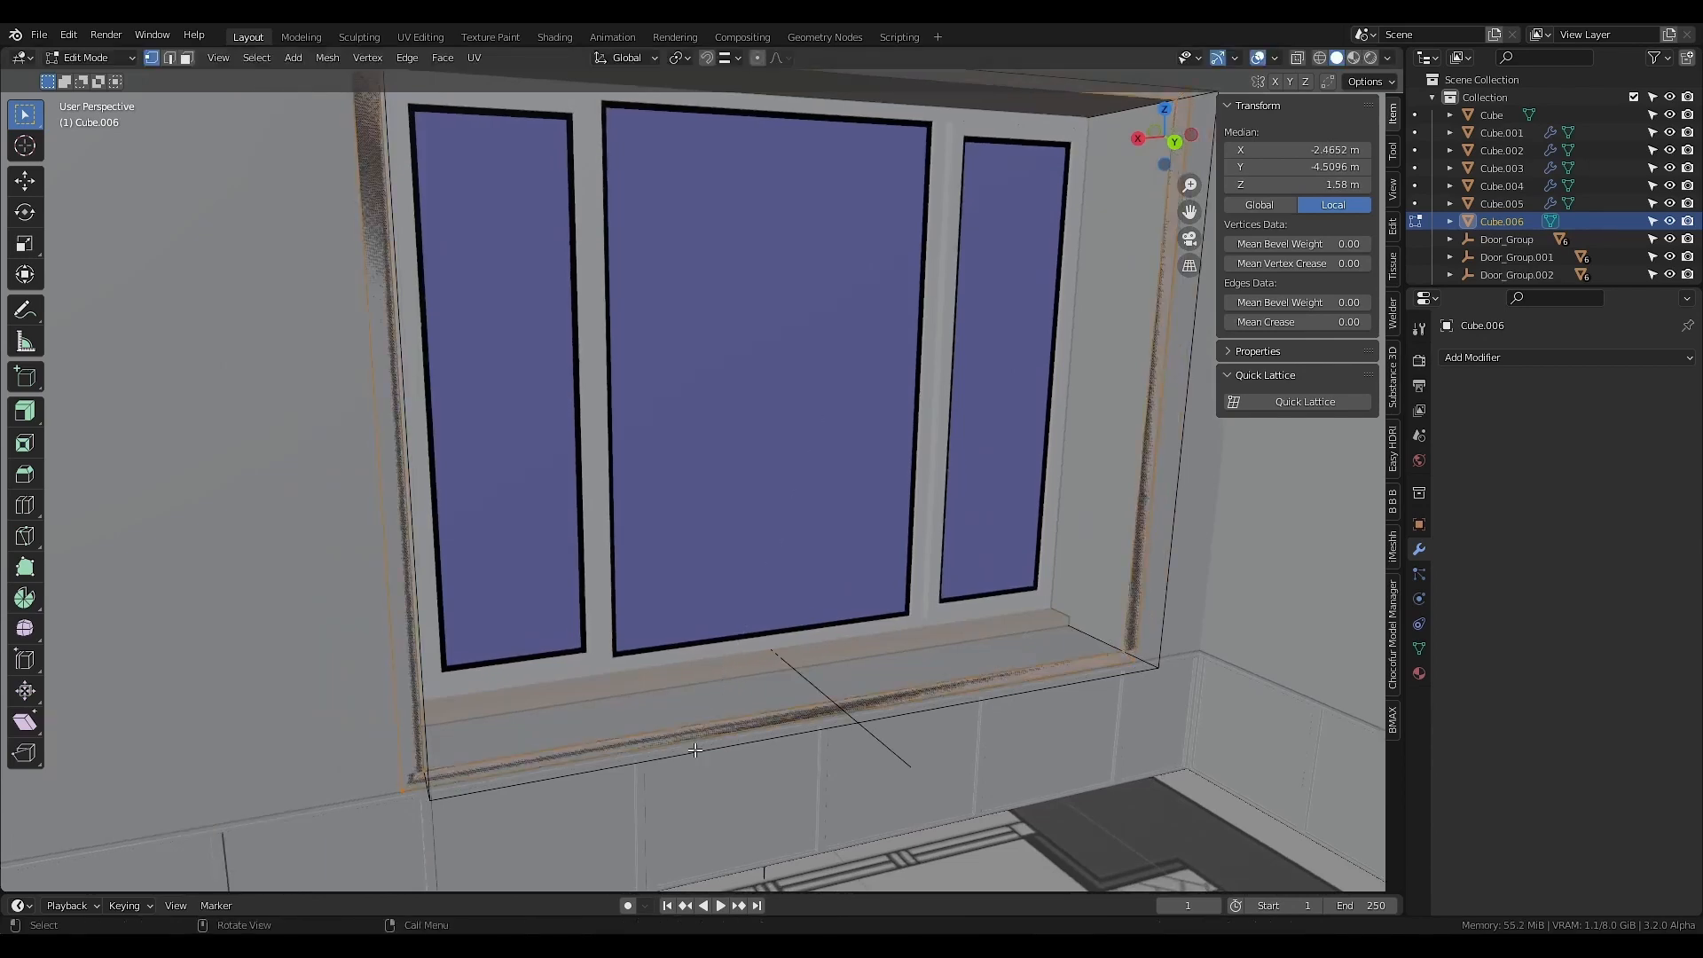
# - Extrude the flat window surround about 0.028 m along its normal to give it thickness
pyautogui.moveTo(636, 749); pyautogui.dragTo(612, 754, button='middle')
pyautogui.press('e')
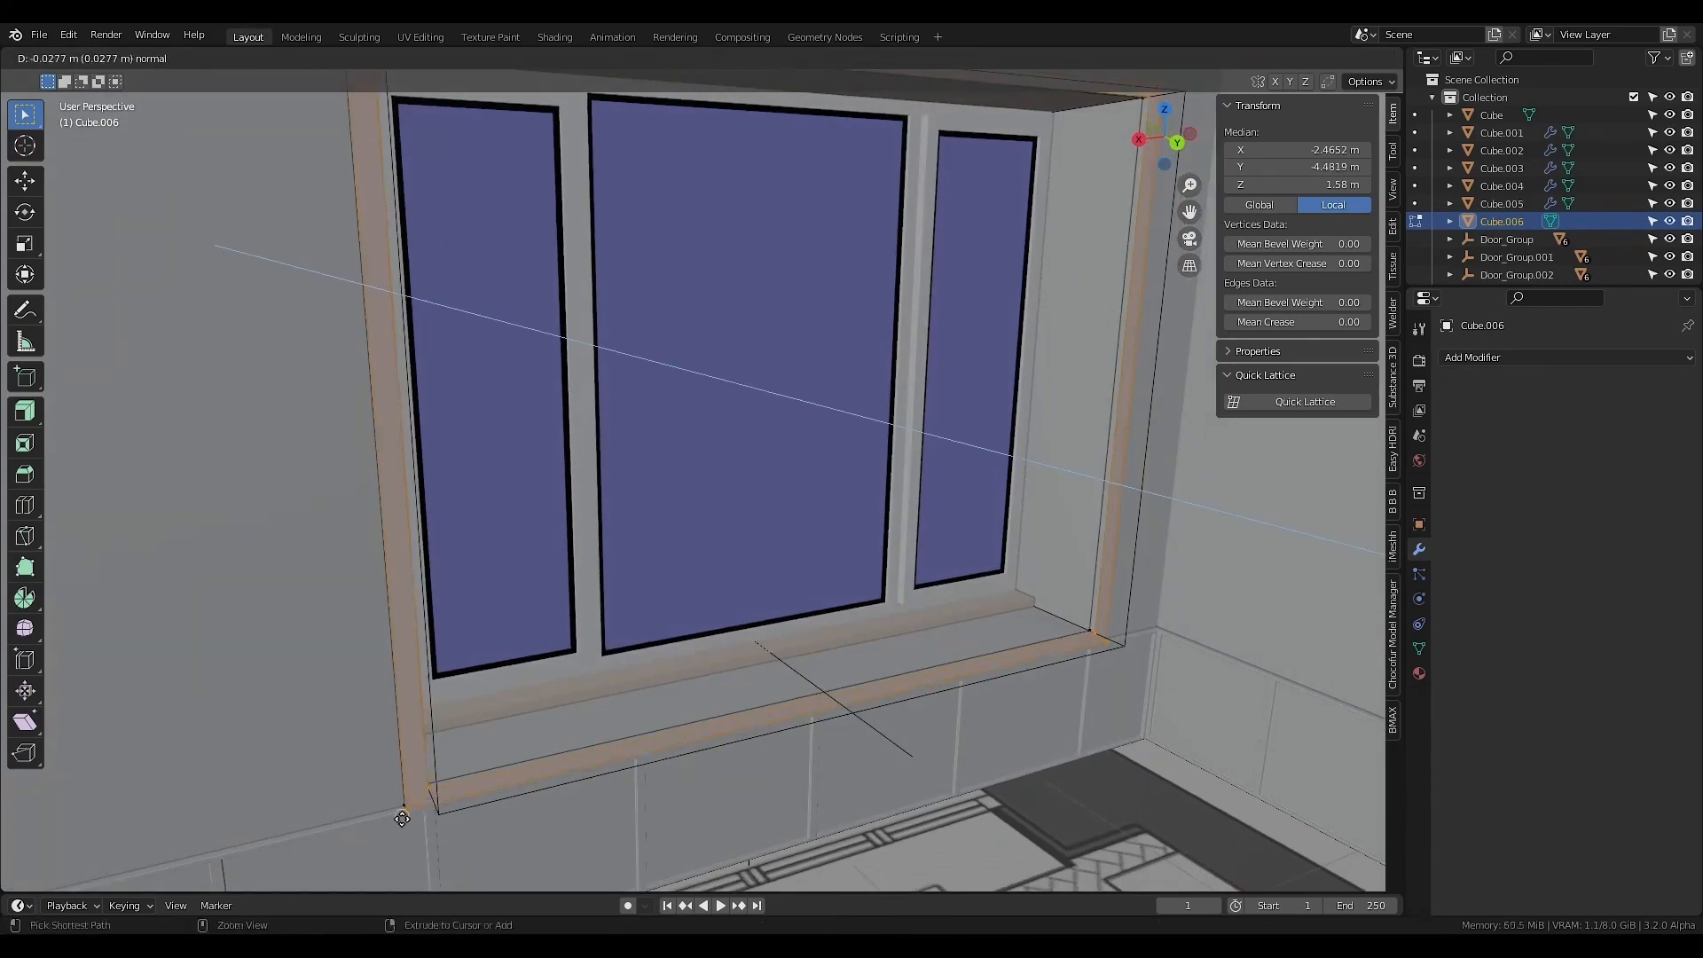
pyautogui.click(402, 818)
pyautogui.press('Tab')
# - Check the face orientation of the window surround at its lower corner with the Face Orientation overlay, then restore the normal display
pyautogui.scroll(4, 470, 768)
pyautogui.press('q')
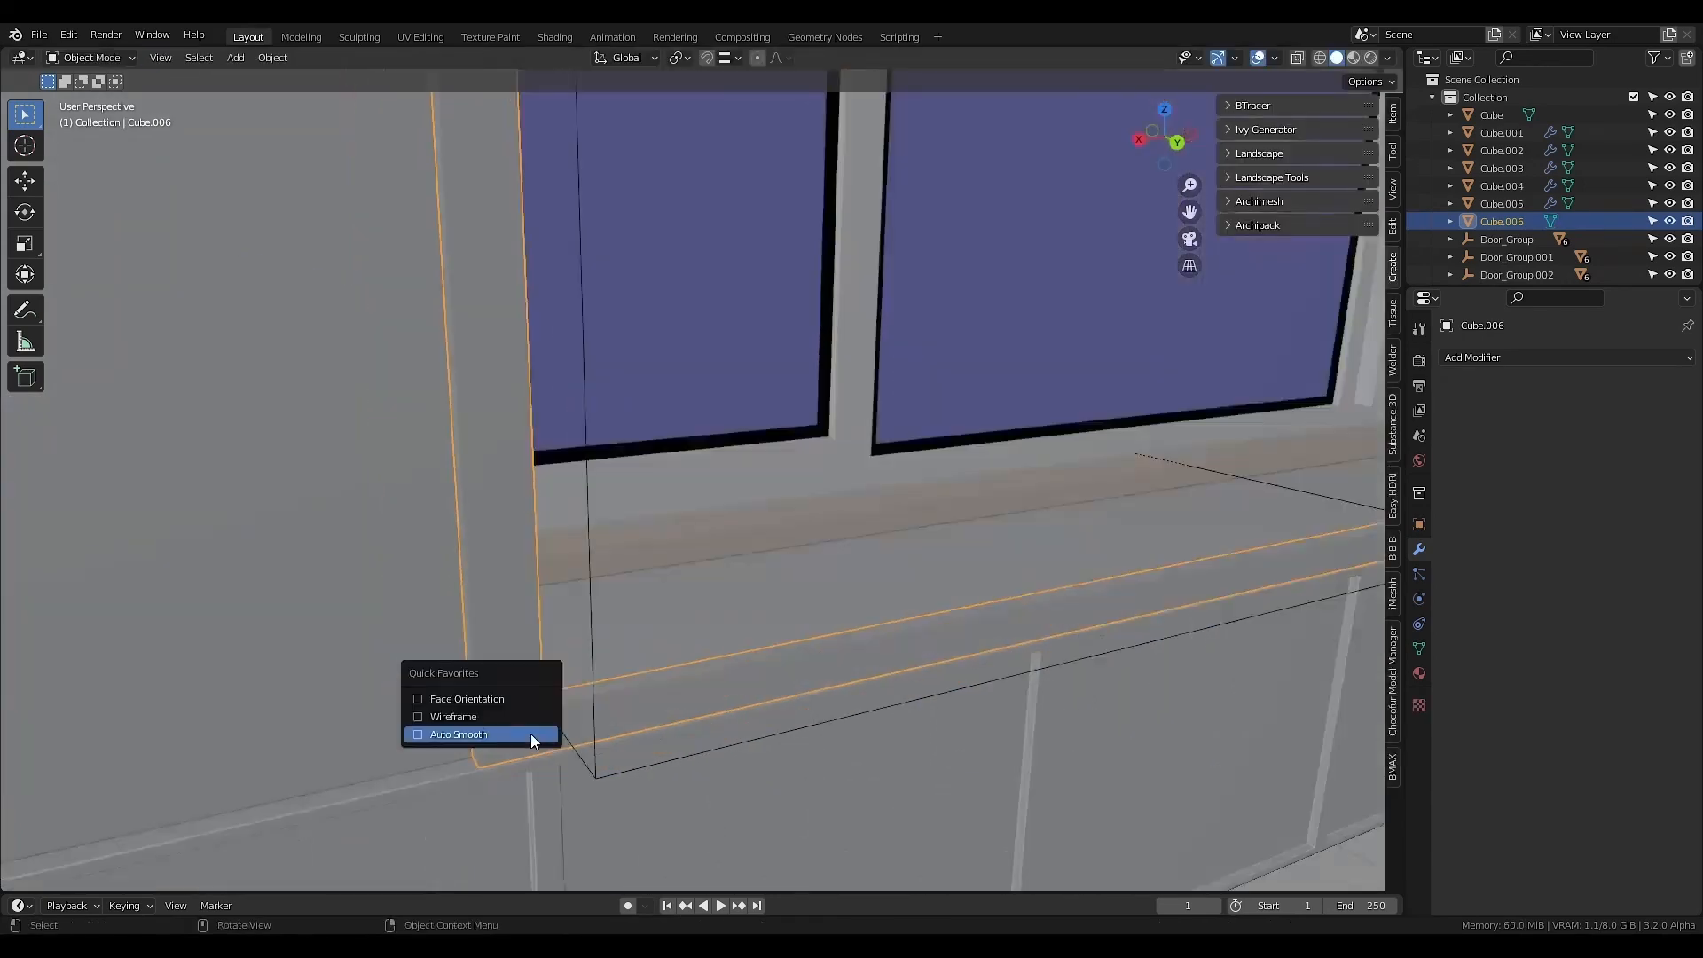
pyautogui.click(480, 697)
pyautogui.click(499, 689)
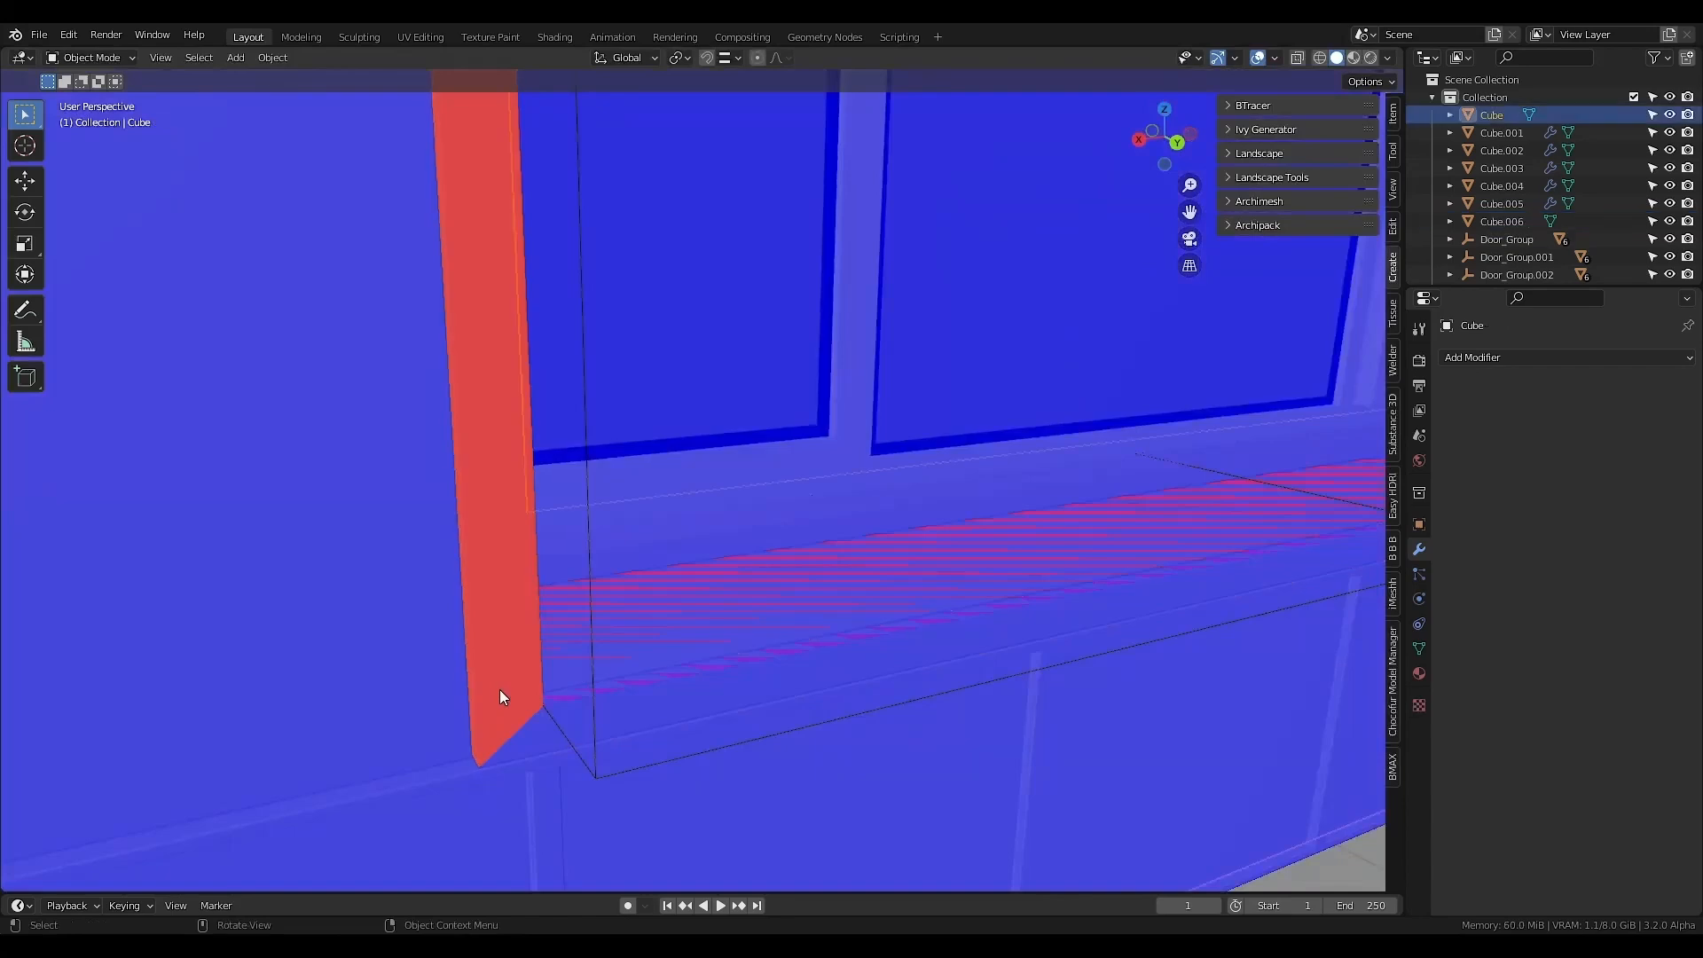
pyautogui.press('q')
pyautogui.click(535, 648)
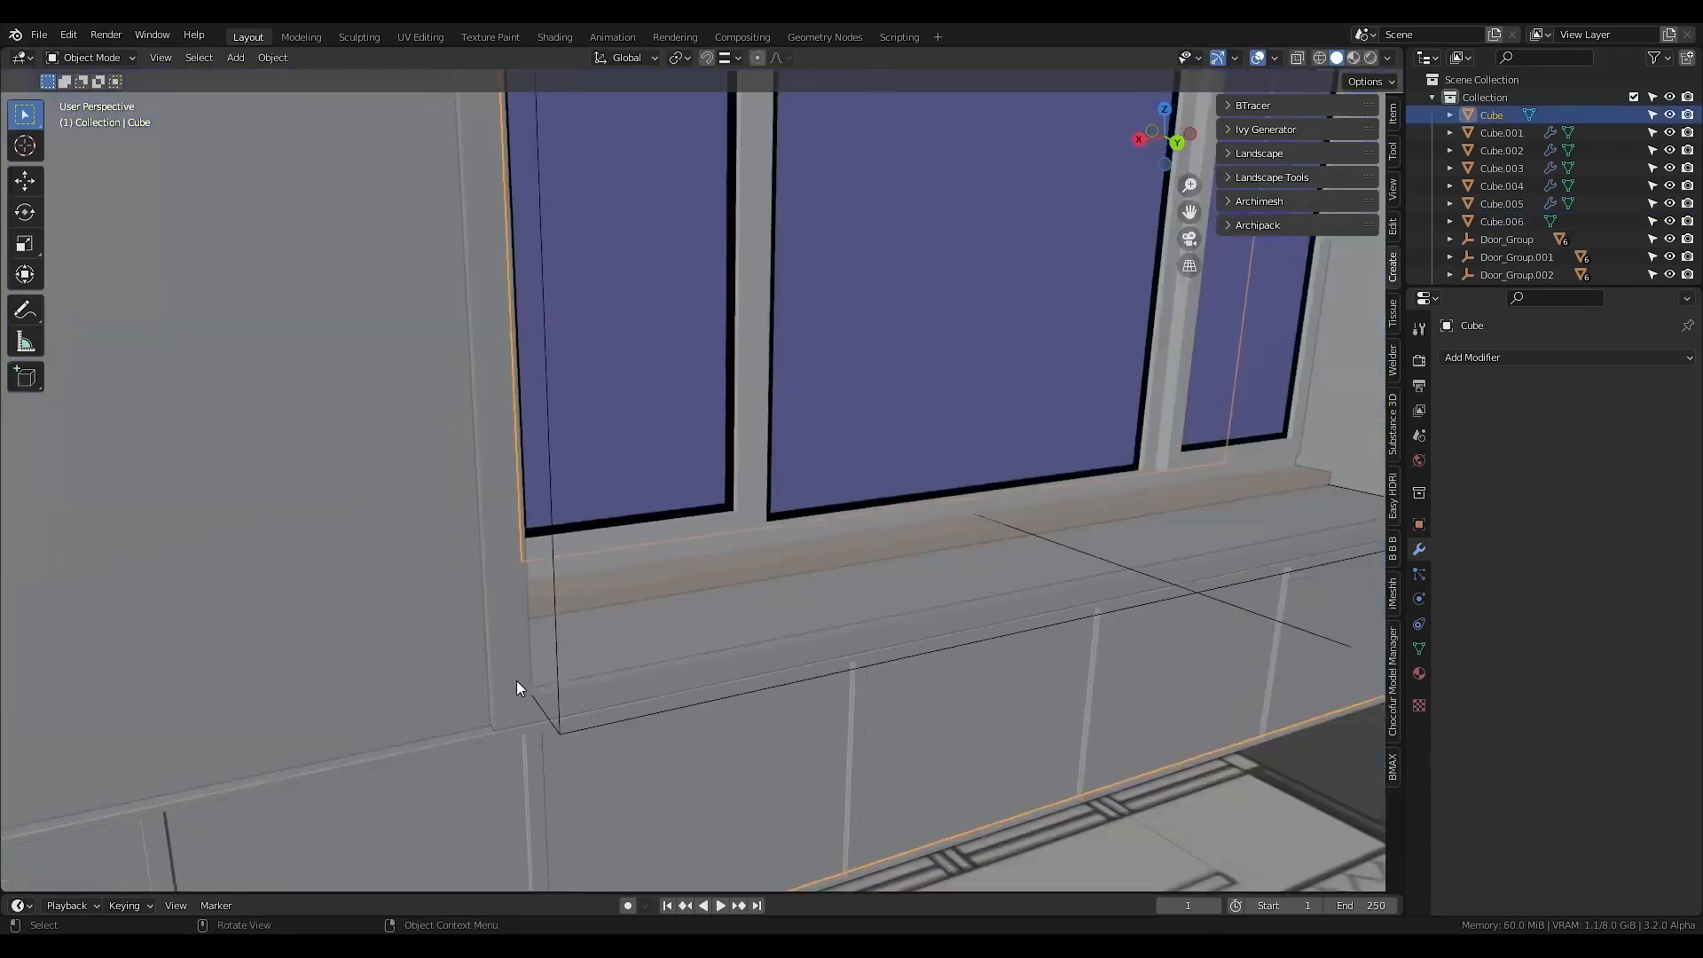
# - Select the trim around the window opening and turn on the Face Orientation overlay to check its normals
pyautogui.moveTo(502, 652); pyautogui.dragTo(518, 684, button='middle')
pyautogui.click(518, 680)
pyautogui.press('Tab')
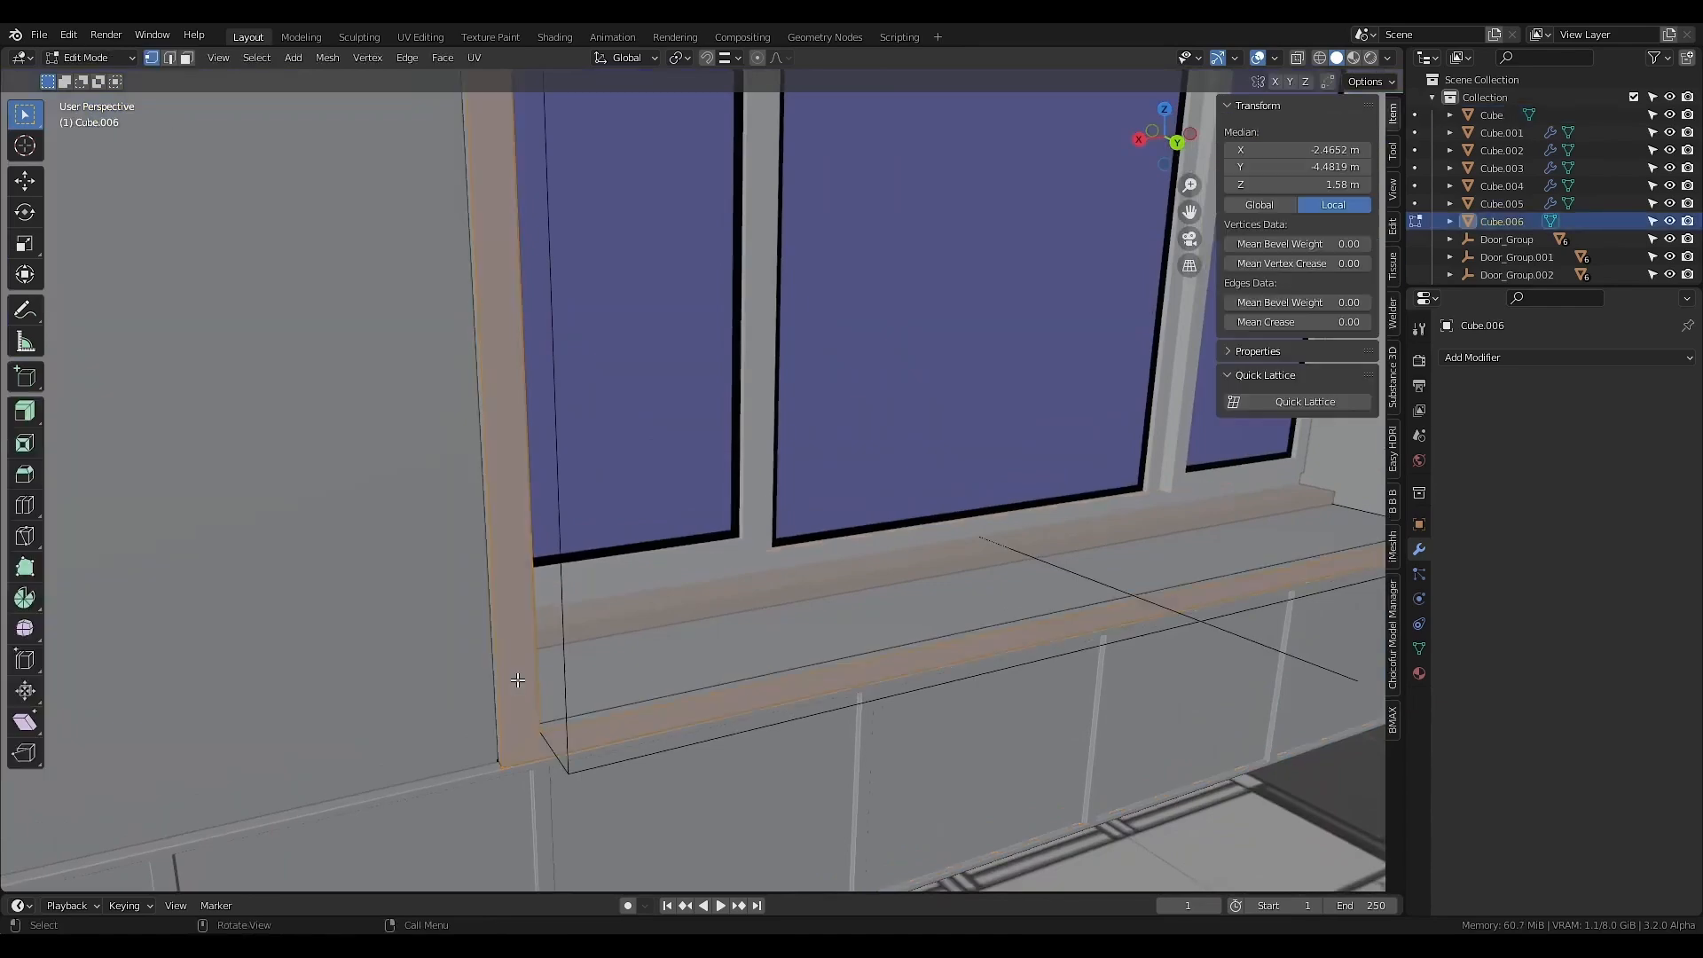
pyautogui.keyDown('shift'); pyautogui.click(518, 680); pyautogui.keyUp('shift')
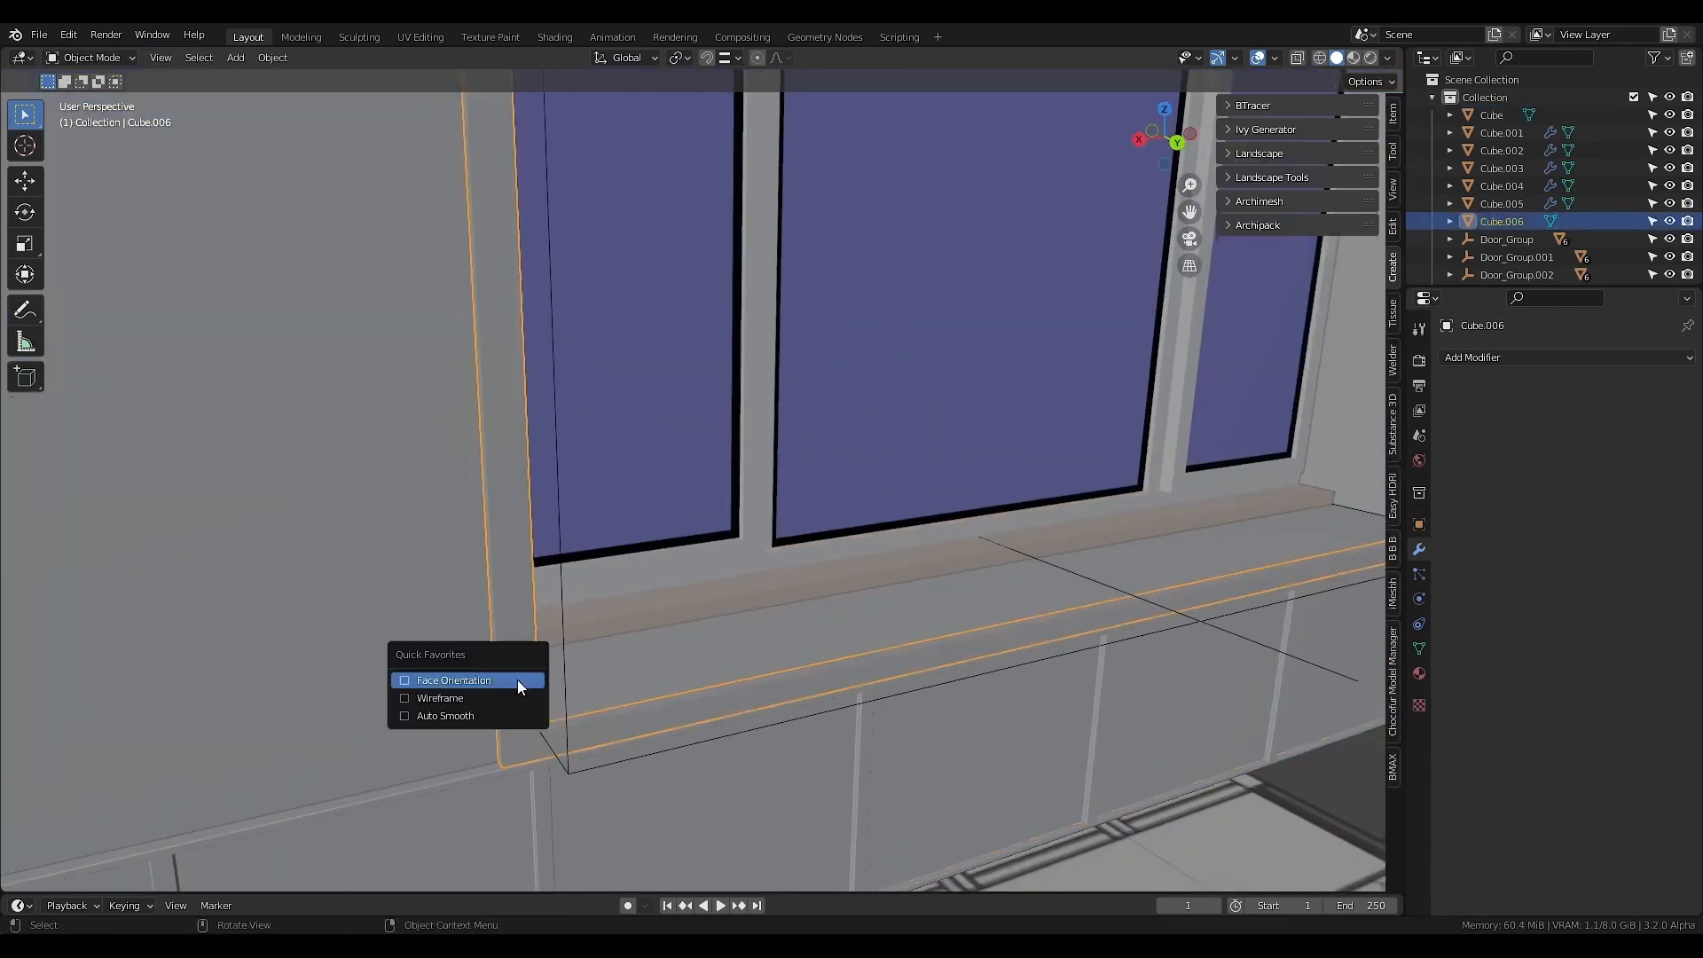
pyautogui.press('Tab')
pyautogui.press('q')
pyautogui.click(518, 687)
# - Recalculate the window trim's normals outward and turn off the Face Orientation overlay
pyautogui.press('Tab')
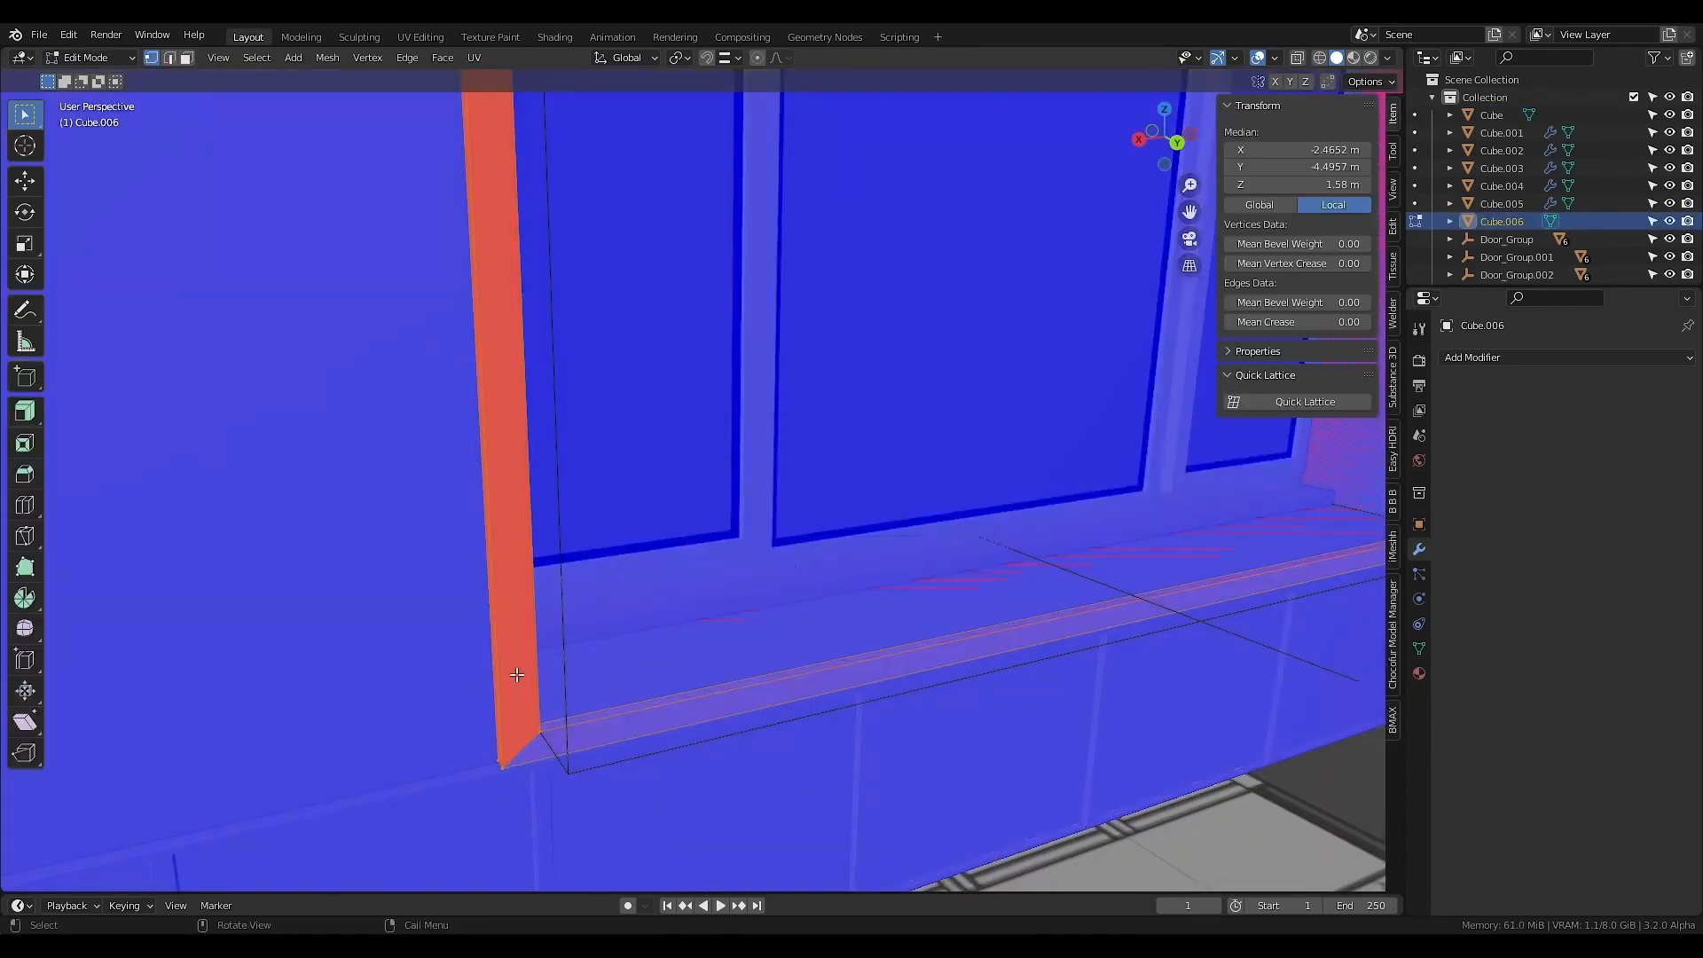
pyautogui.press('h')
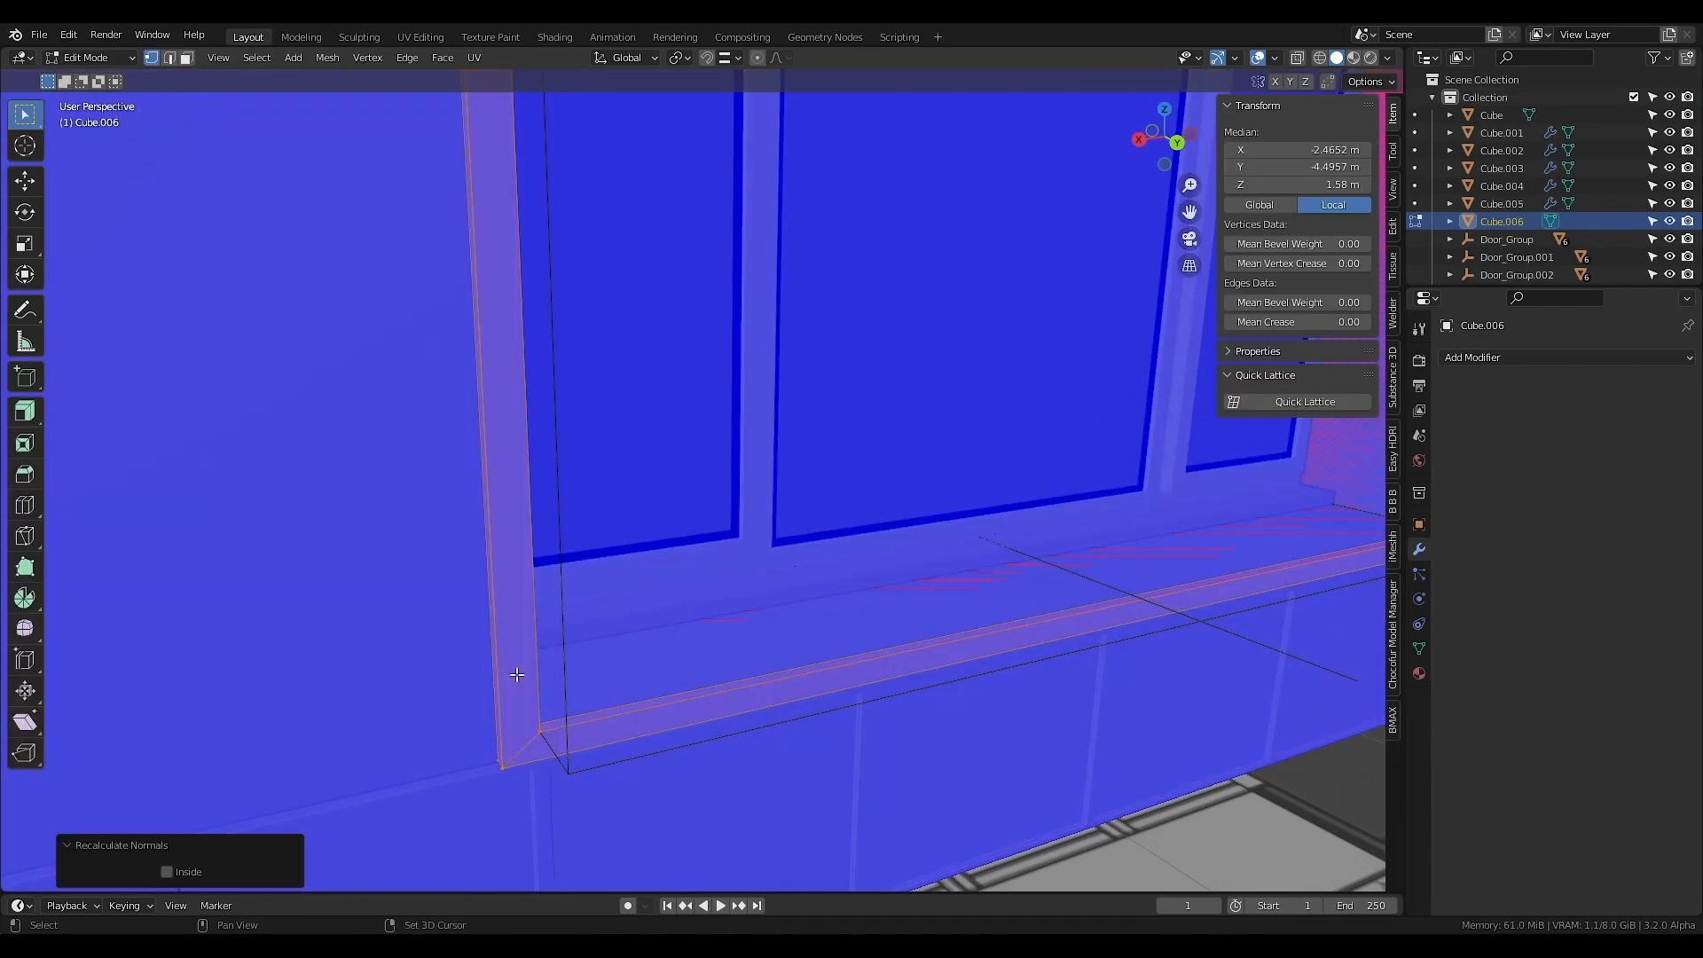
pyautogui.press('Tab')
pyautogui.press('q')
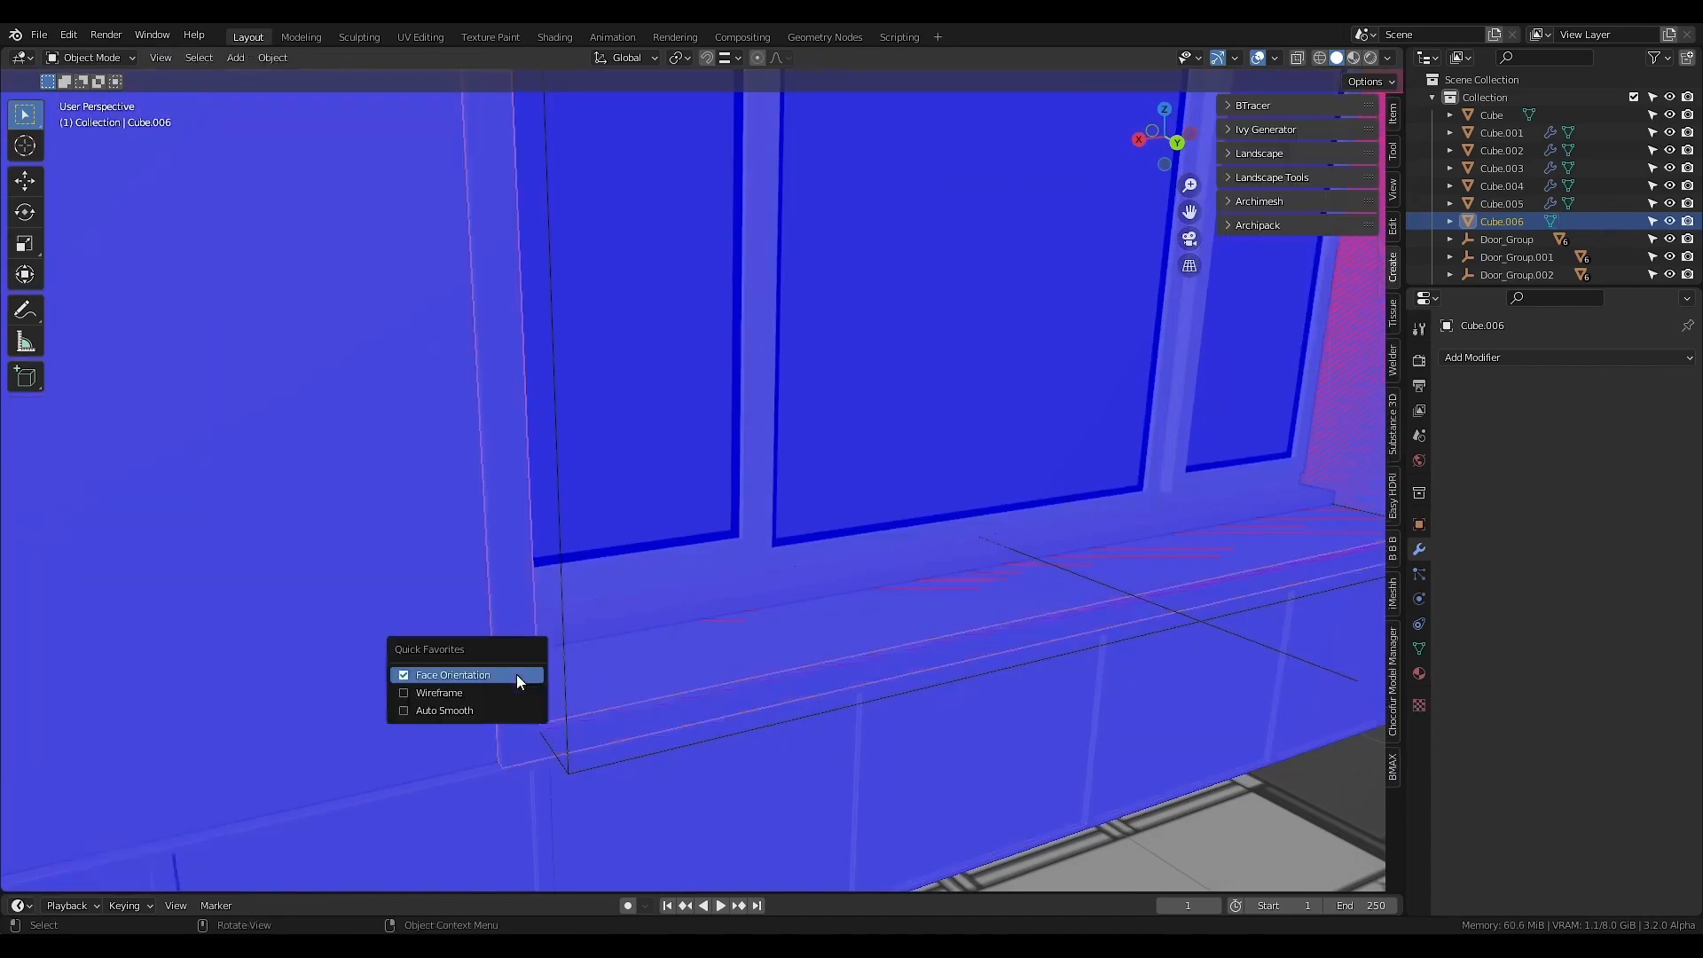
pyautogui.click(520, 677)
# - Add a Bevel modifier to the window trim with an amount of 0.002 m and 3 segments
pyautogui.click(1457, 355)
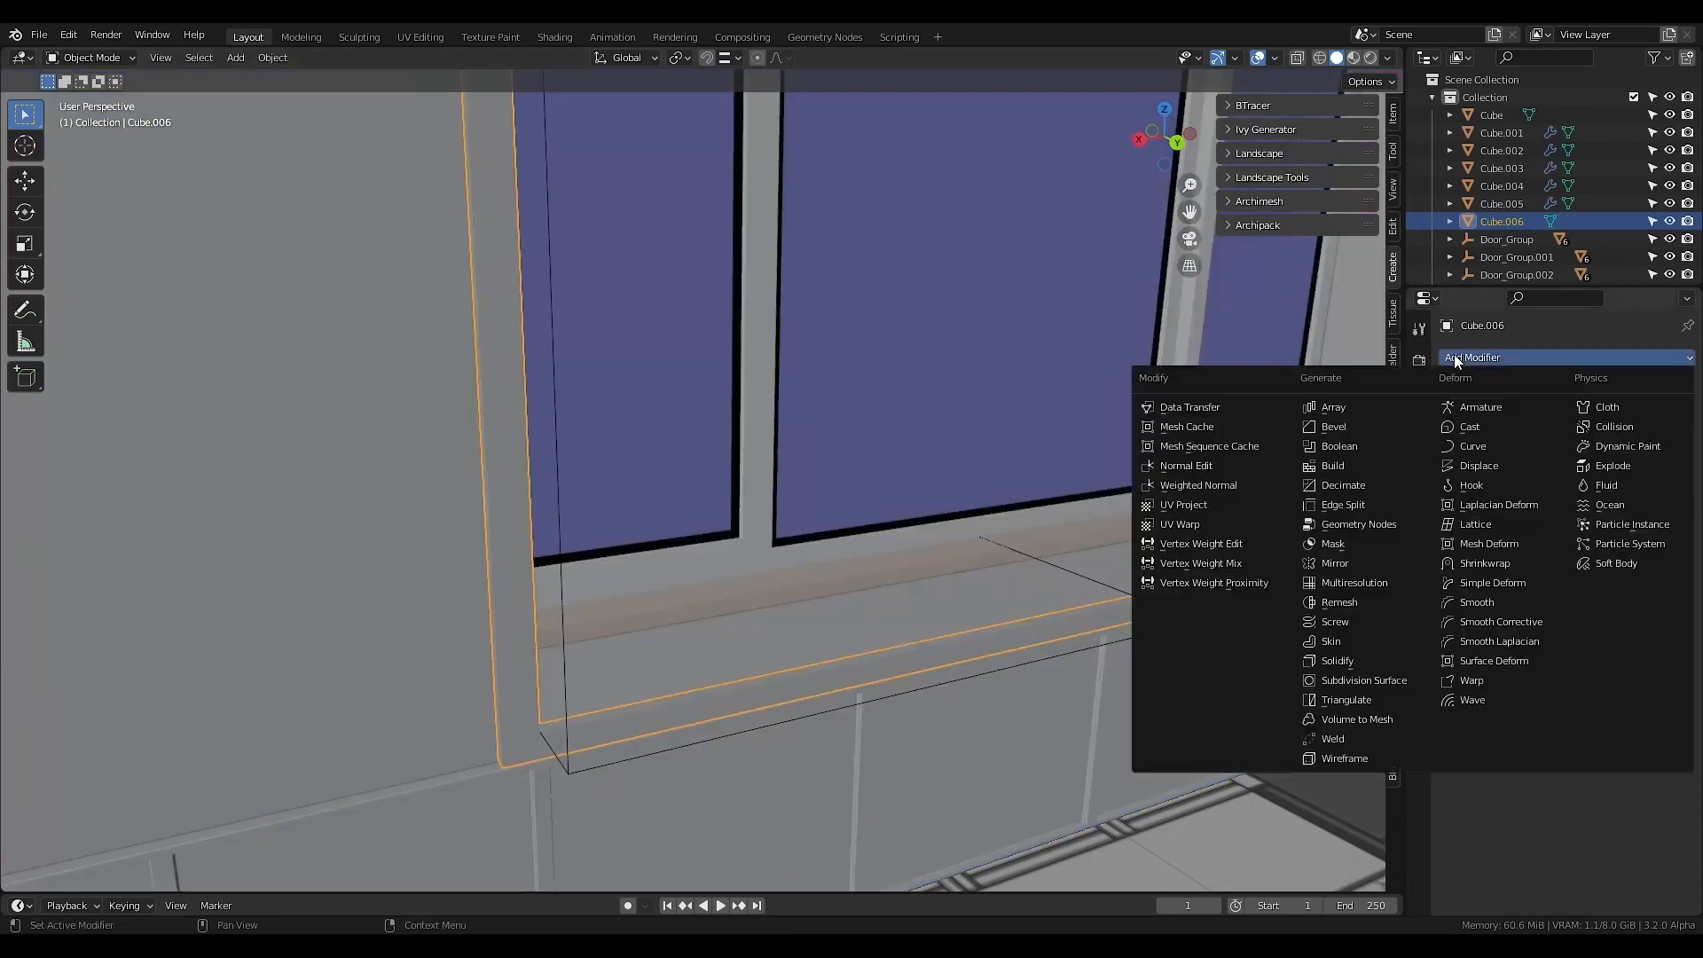
pyautogui.click(1359, 421)
pyautogui.click(1605, 455)
pyautogui.write('0.0')
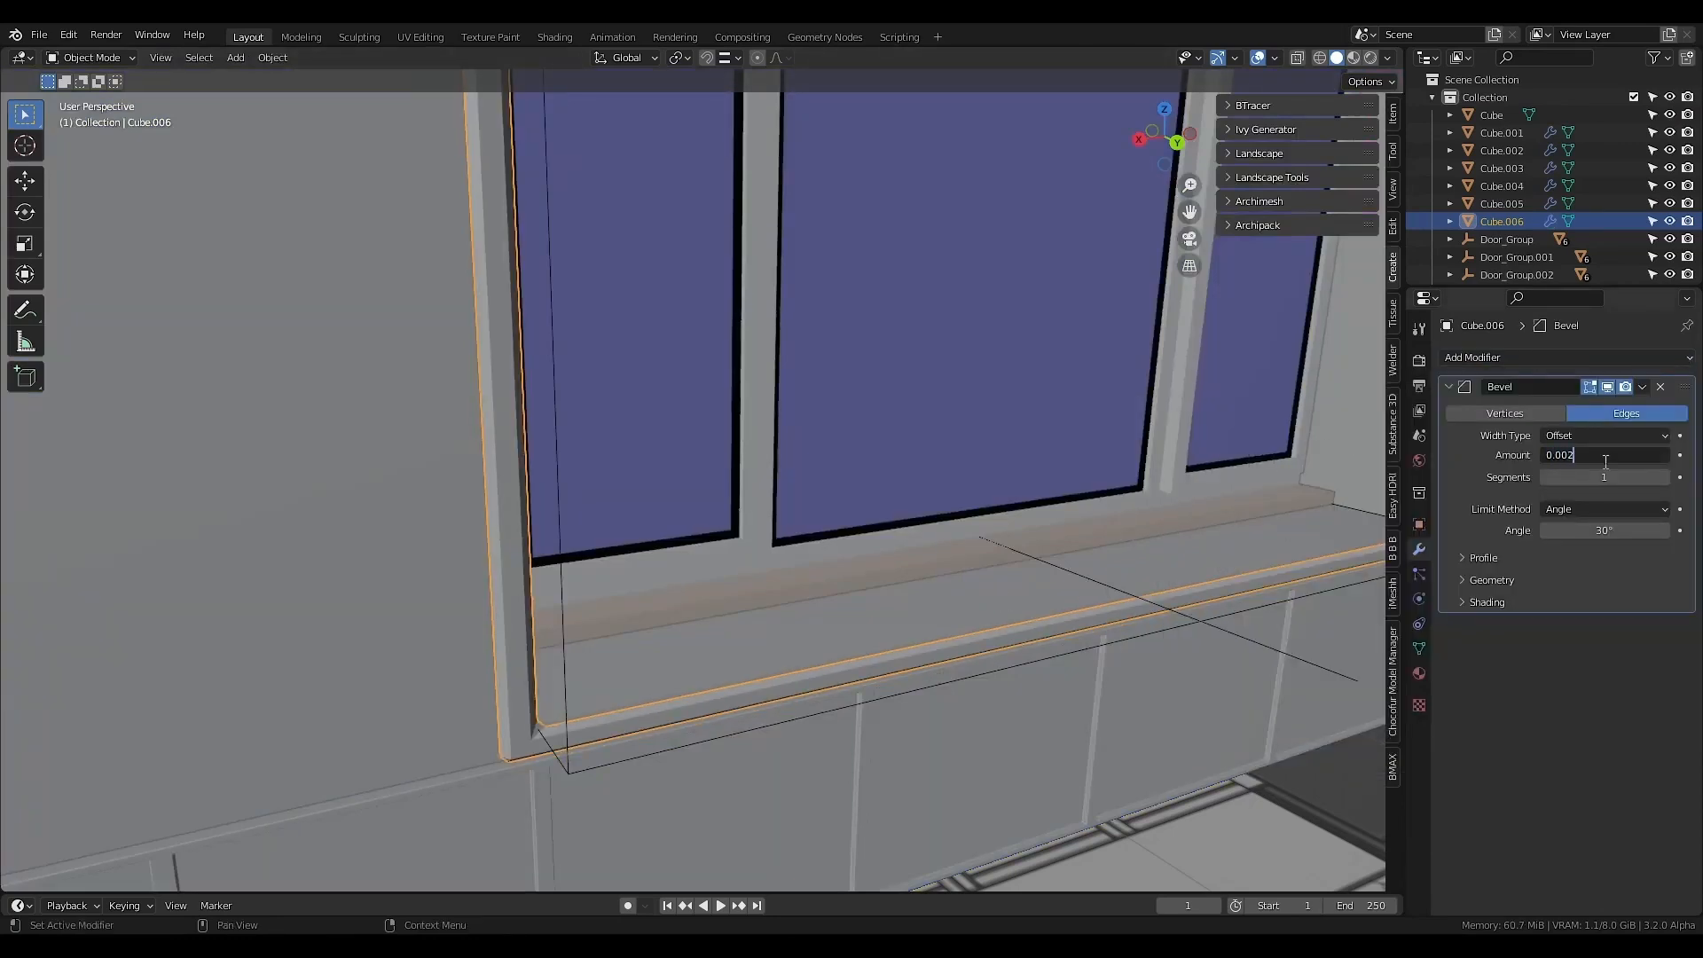
pyautogui.write('02')
pyautogui.press('Return')
pyautogui.write('3')
pyautogui.press('Return')
# - Enable Harden Normals in the trim's Bevel modifier and turn on Auto Smooth for the object
pyautogui.click(1508, 602)
pyautogui.click(1546, 629)
pyautogui.press('q')
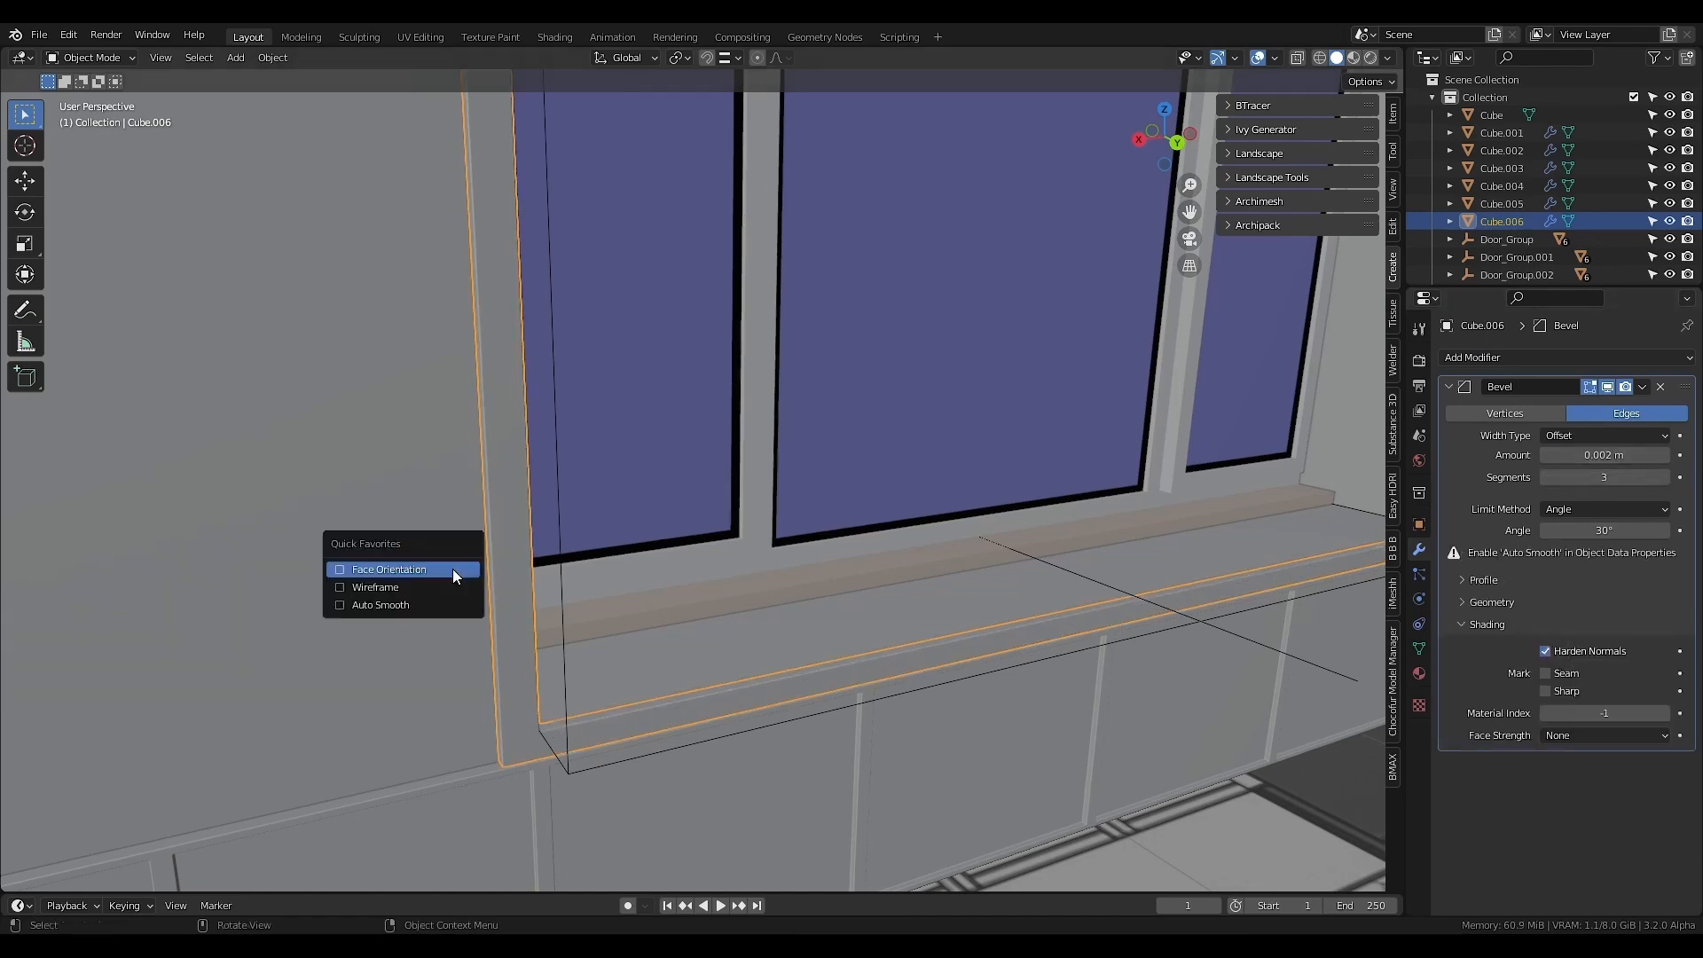
pyautogui.click(413, 603)
pyautogui.press('z')
pyautogui.click(332, 541)
# - Set the window trim's origin to its geometry
pyautogui.moveTo(532, 493)
pyautogui.mouseDown(button='middle')
pyautogui.moveTo(589, 599)
pyautogui.moveTo(578, 546)
pyautogui.mouseUp(button='middle')
pyautogui.scroll(-3, 578, 546)
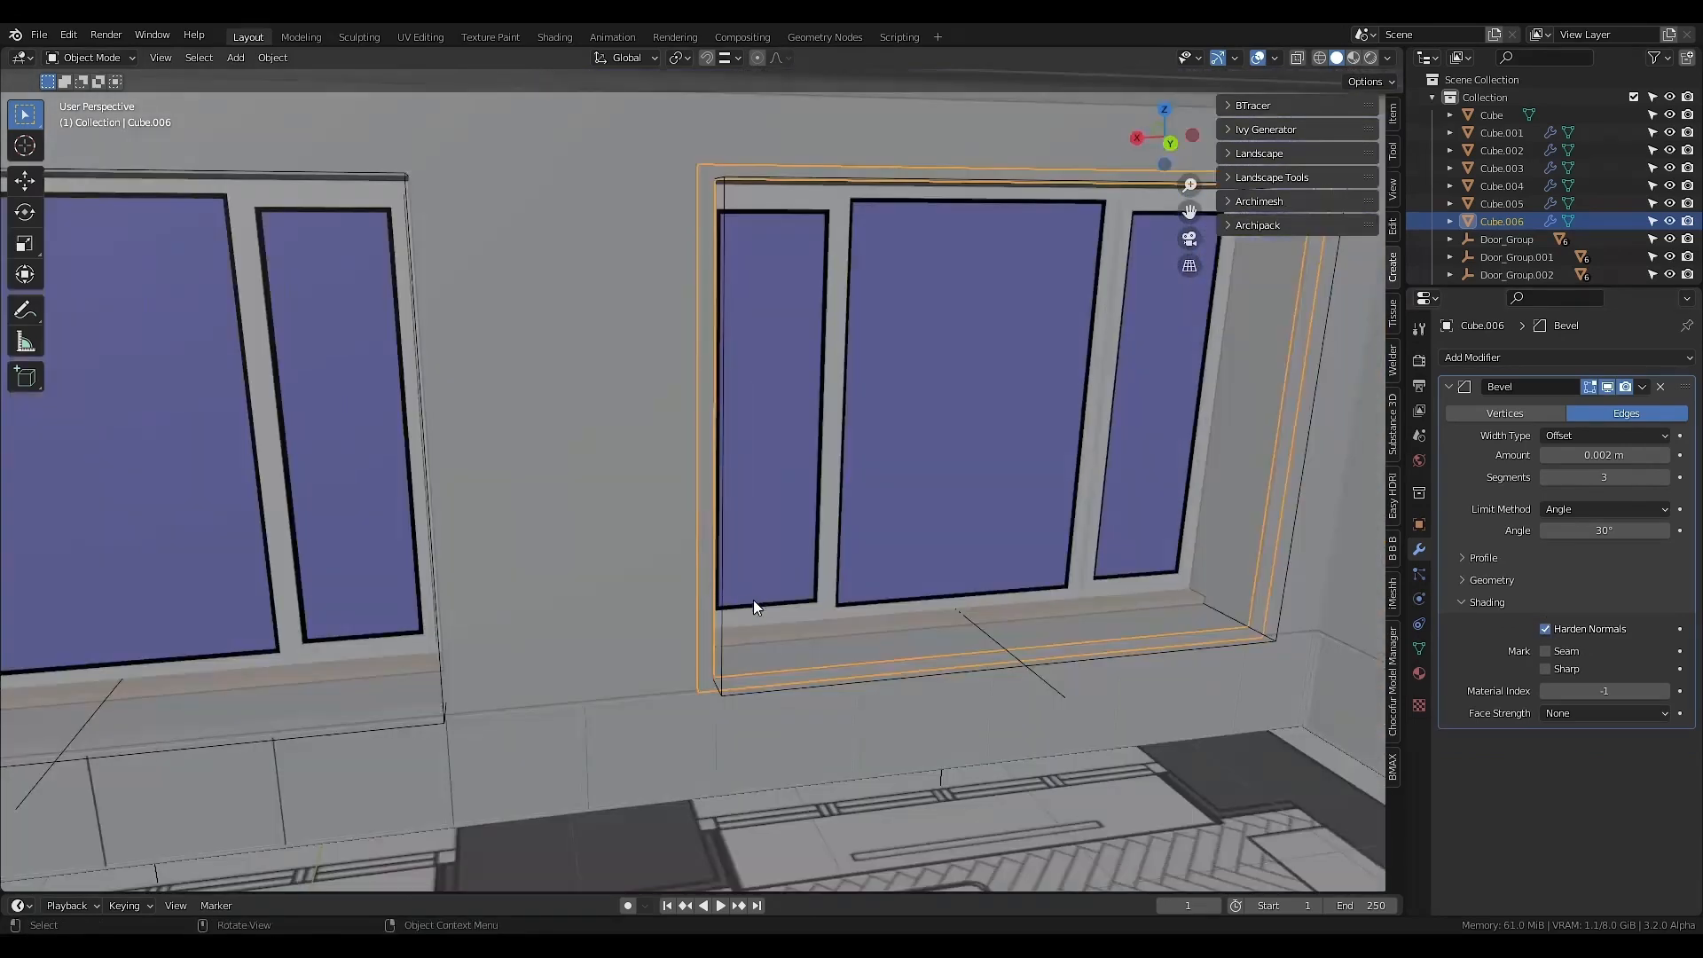
pyautogui.hotkey('ctrl', 'alt', 'x')
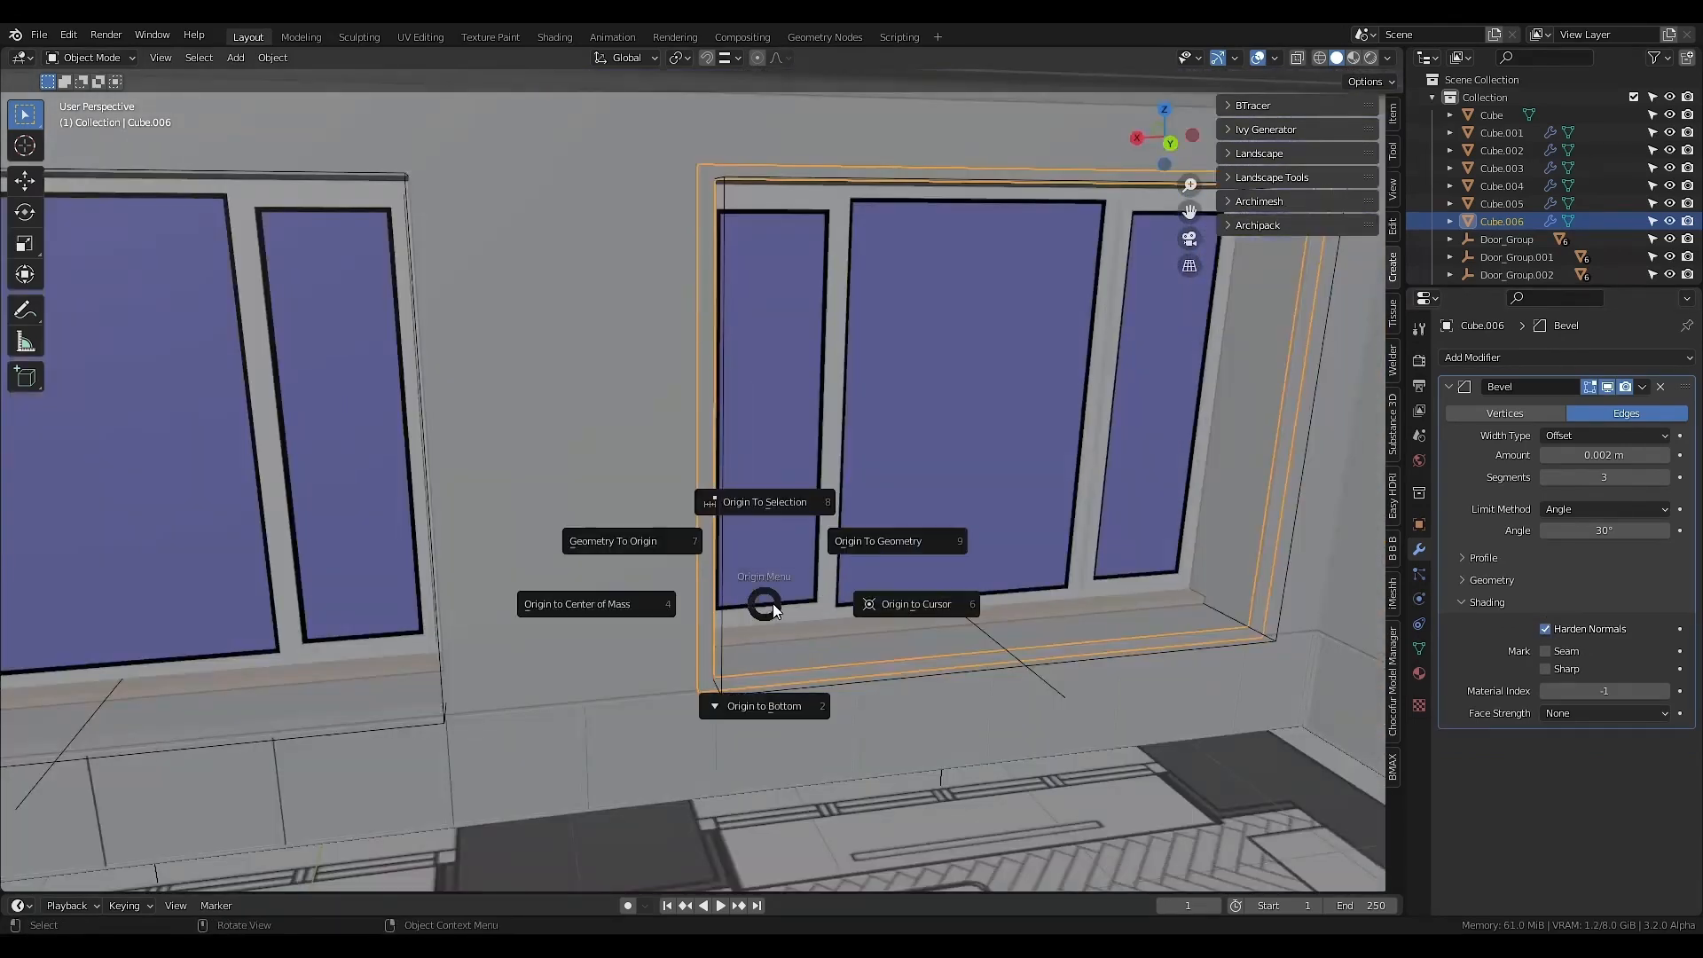
pyautogui.click(877, 539)
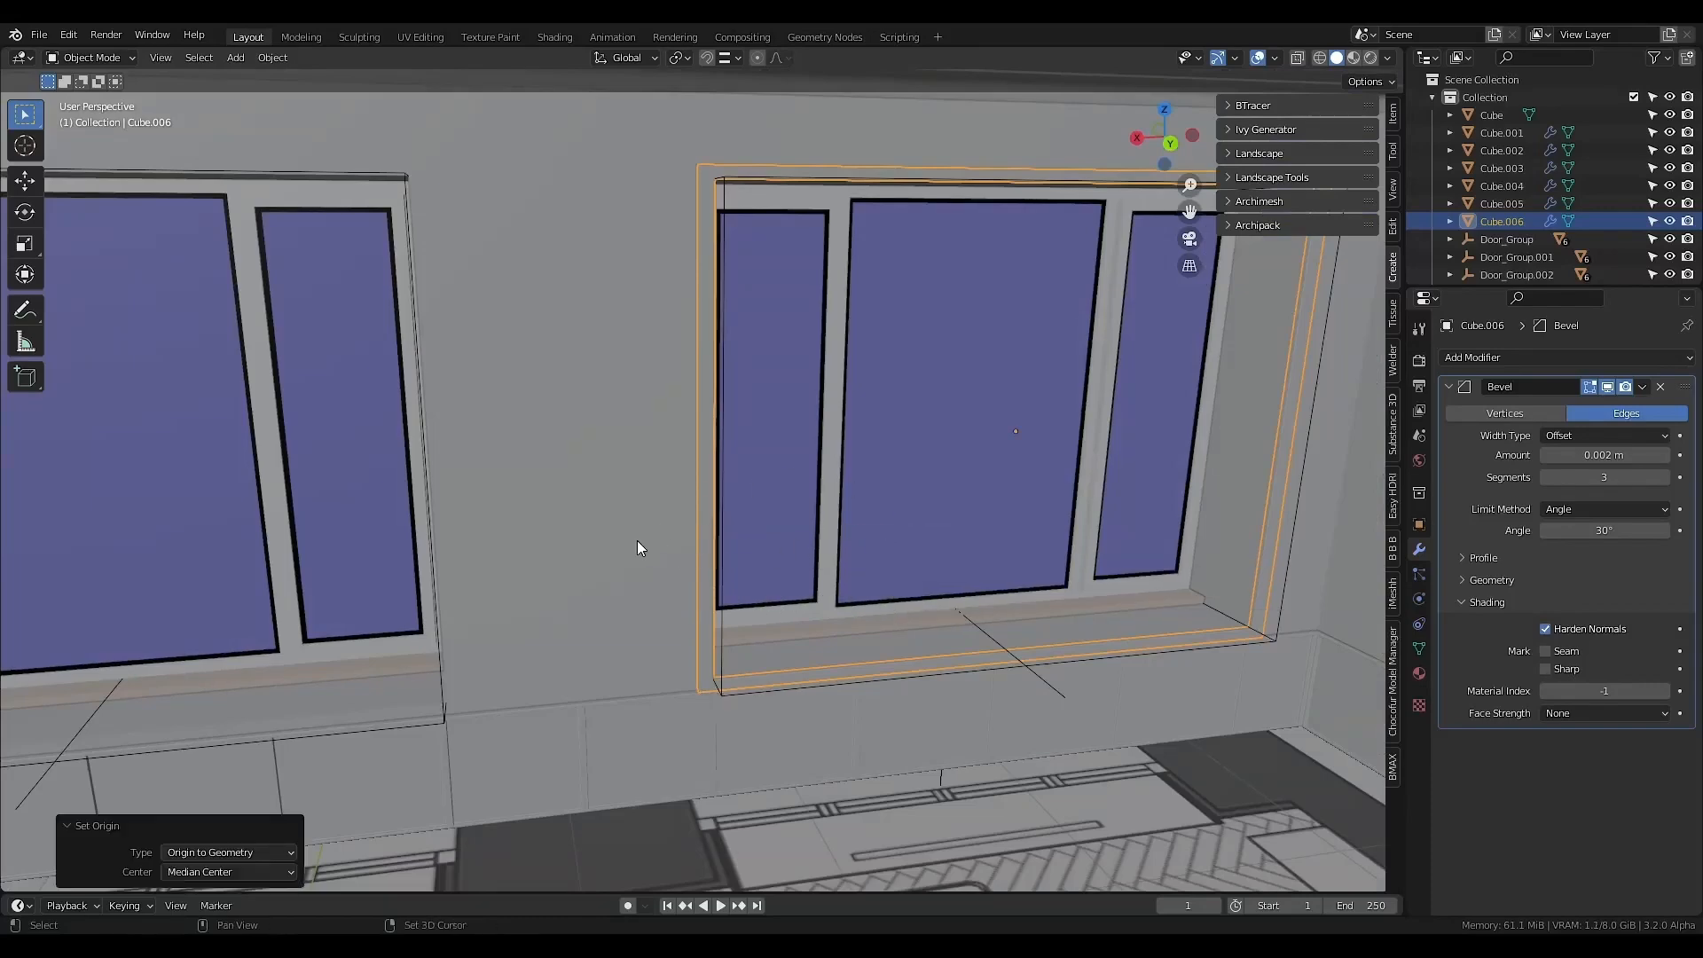
# - Duplicate the window trim 3.749 m along the X axis onto the neighbouring window opening
pyautogui.moveTo(645, 543); pyautogui.dragTo(742, 518, button='middle')
pyautogui.scroll(-2, 742, 518)
pyautogui.hotkey('shift', 'd')
pyautogui.press('x')
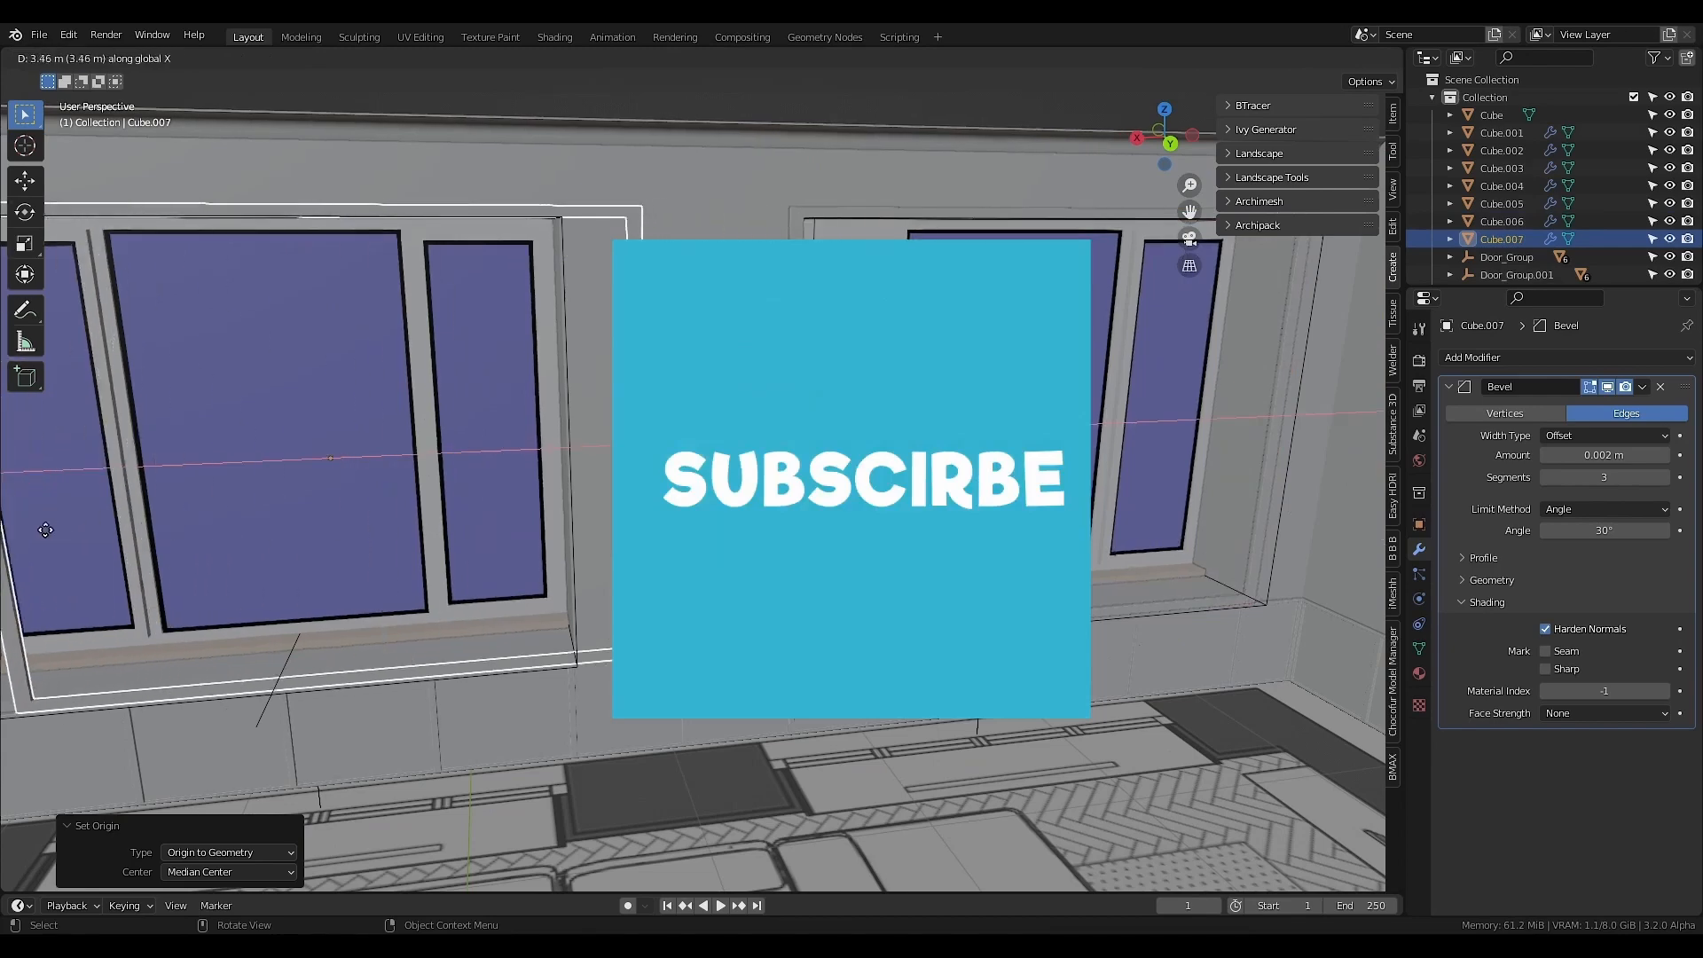
pyautogui.click(12, 530)
# - Repeat the trim duplication twice more along the row so the remaining window openings get copies
pyautogui.scroll(-5, 852, 497)
pyautogui.moveTo(923, 497); pyautogui.dragTo(851, 504, button='middle')
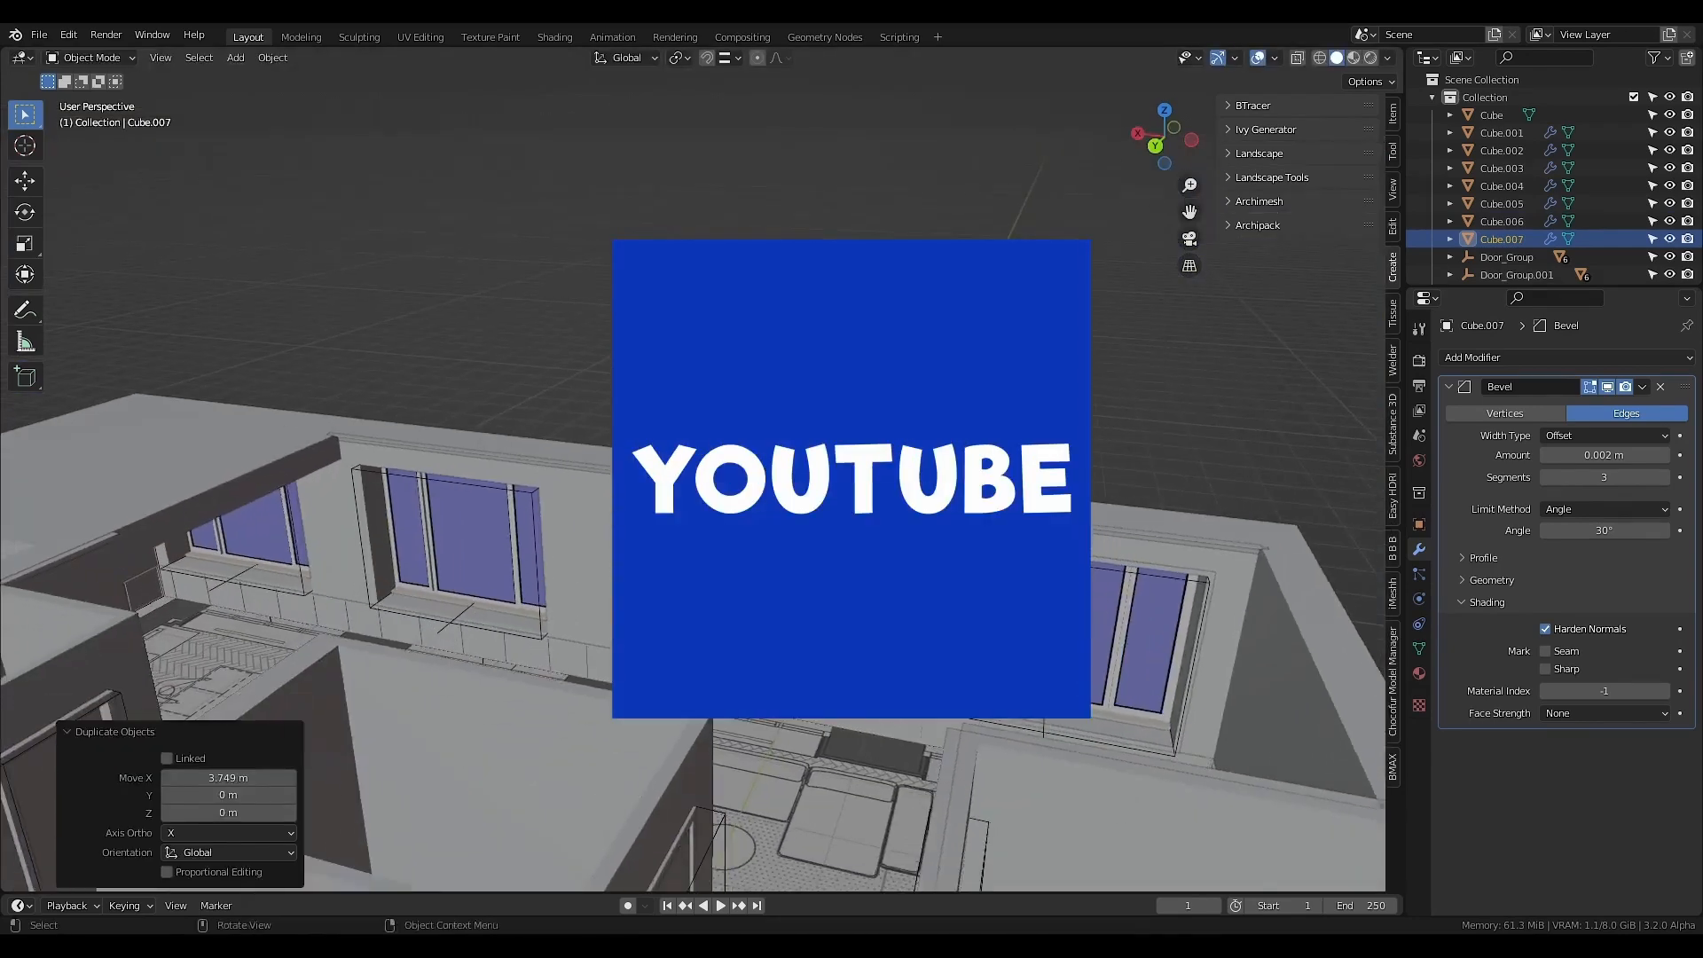
pyautogui.hotkey('shift', 'r')
pyautogui.hotkey('shift', 'r')
pyautogui.moveTo(780, 586); pyautogui.dragTo(852, 576, button='middle')
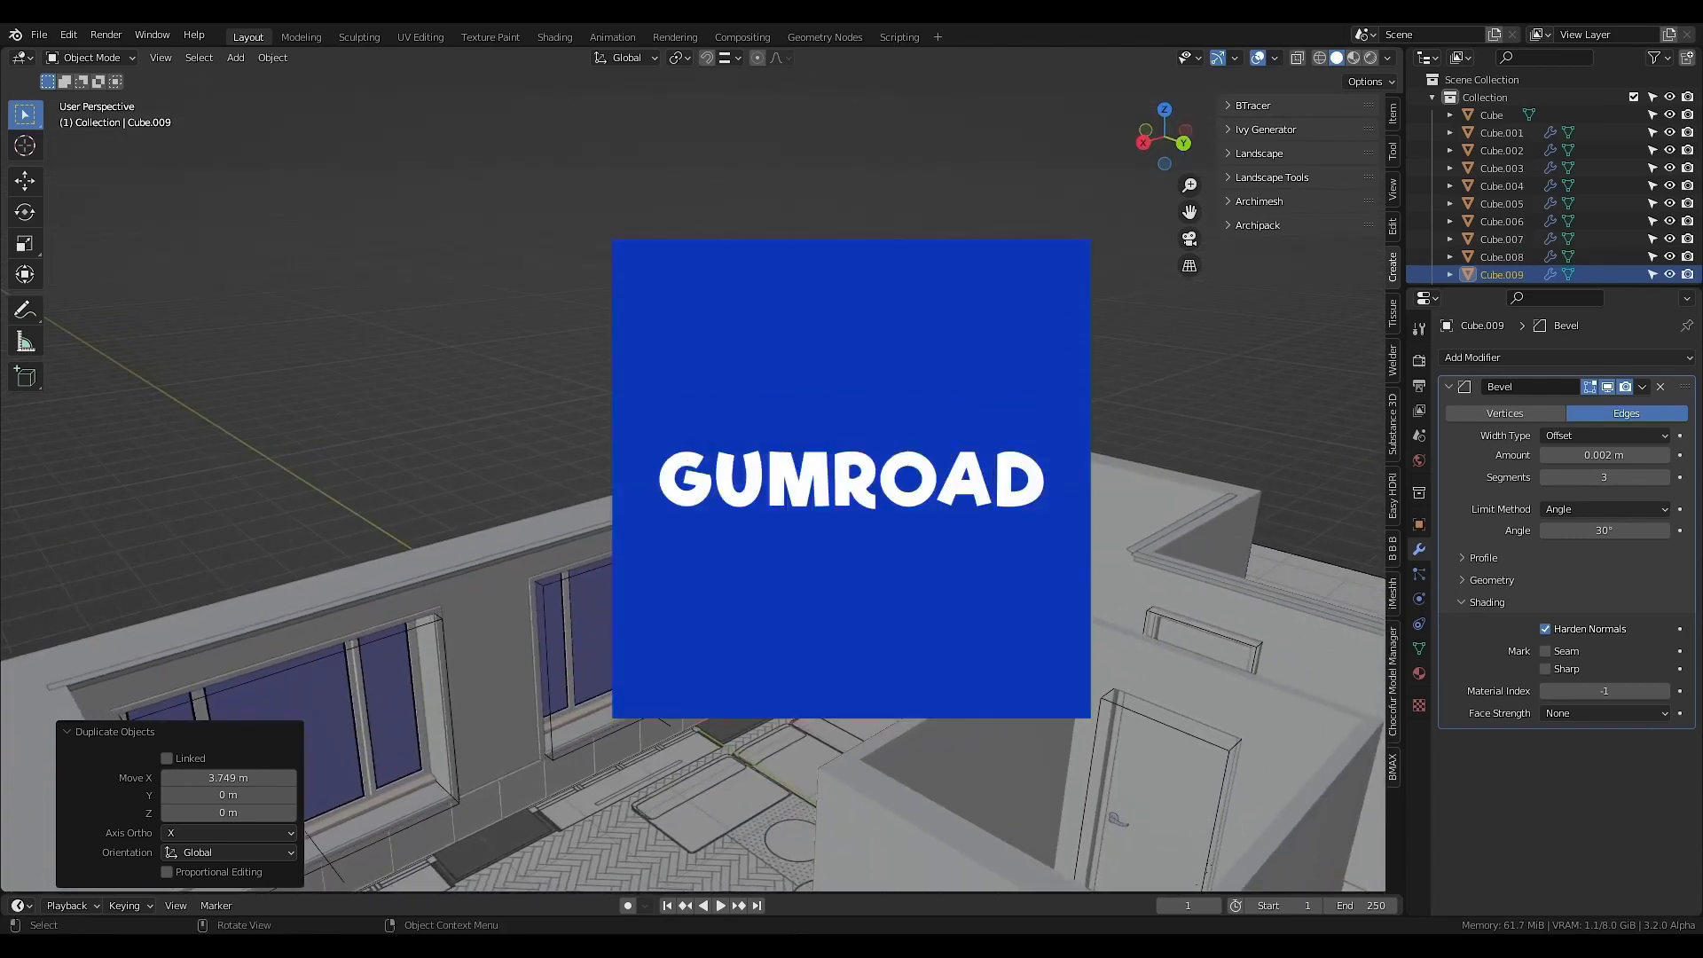
# - Examine the apartment model's walls, windows and doors from several angles
pyautogui.scroll(2, 976, 593)
pyautogui.scroll(1, 975, 592)
pyautogui.moveTo(976, 592); pyautogui.dragTo(923, 581, button='middle')
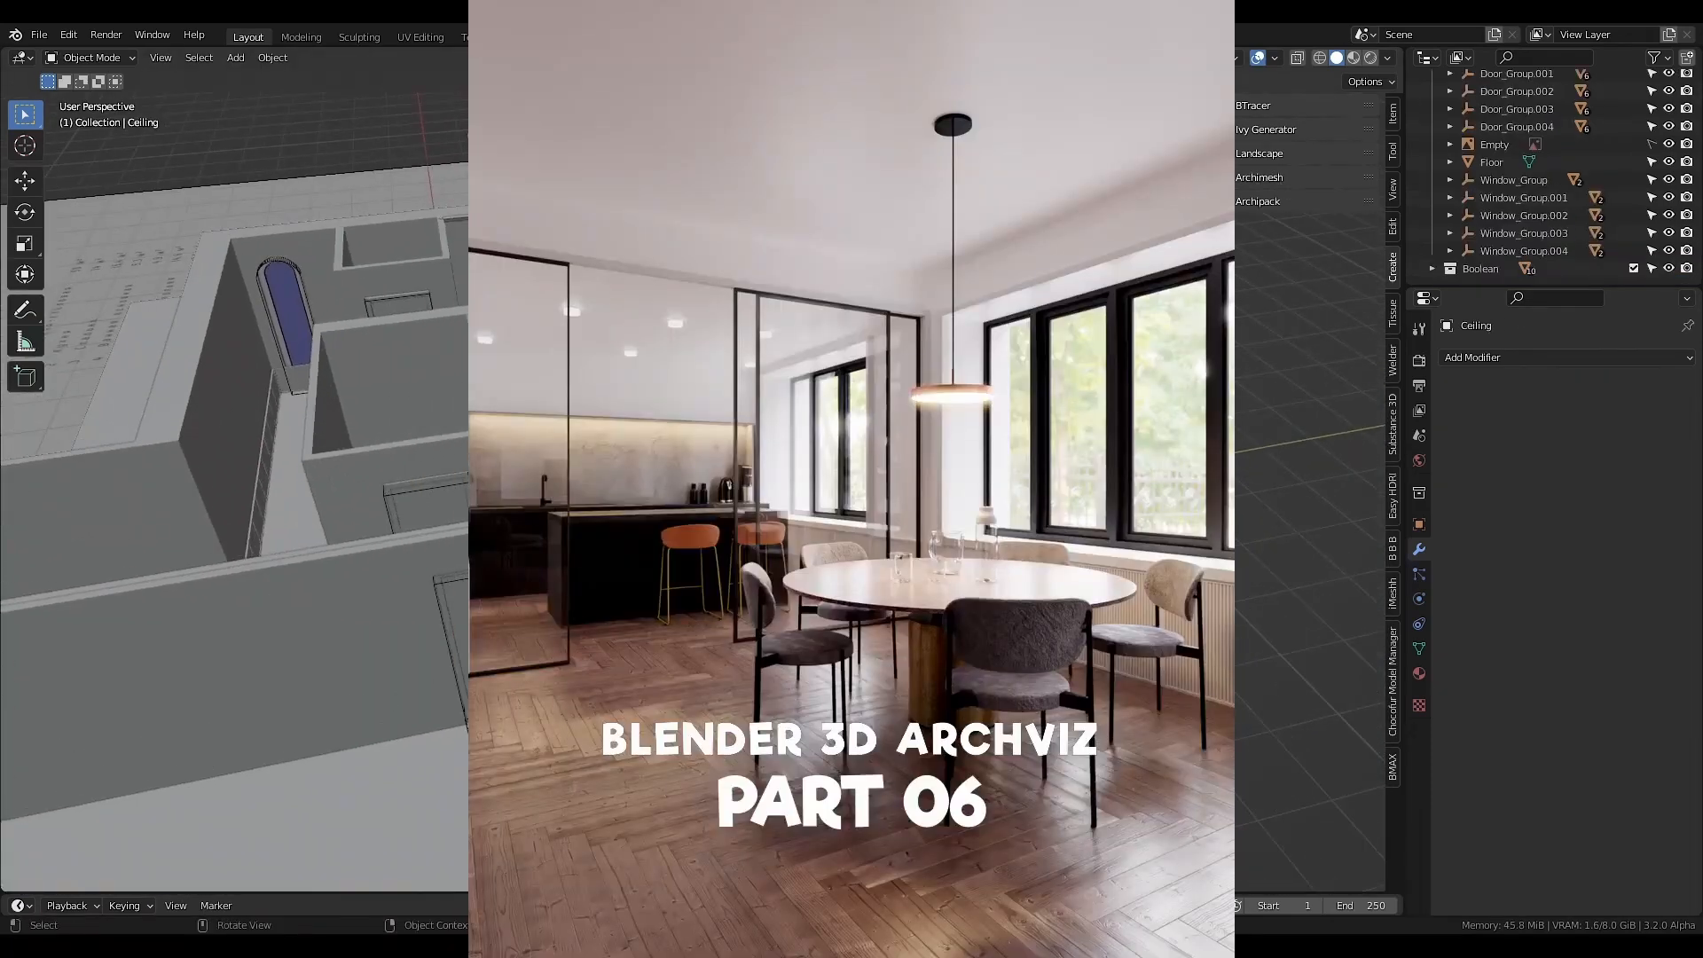
pyautogui.keyDown('shift'); pyautogui.moveTo(851, 532); pyautogui.dragTo(798, 561, button='middle'); pyautogui.keyUp('shift')
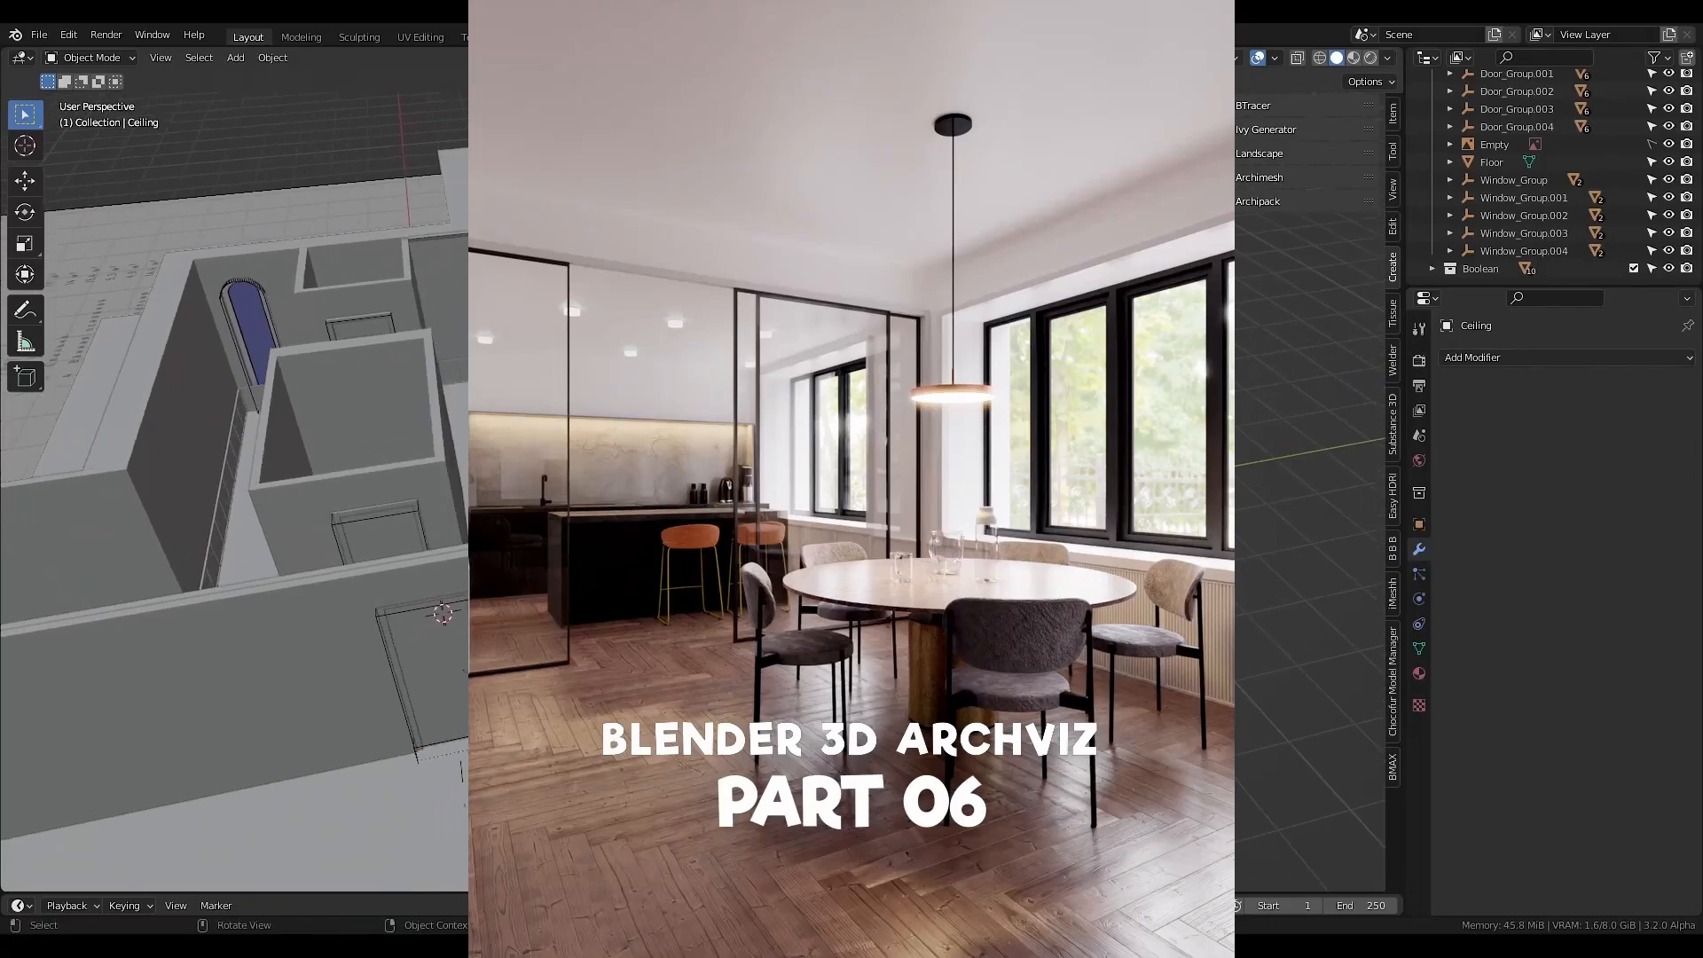
pyautogui.keyDown('shift'); pyautogui.moveTo(533, 496); pyautogui.dragTo(593, 463, button='middle'); pyautogui.keyUp('shift')
pyautogui.moveTo(677, 369); pyautogui.dragTo(697, 396, button='middle')
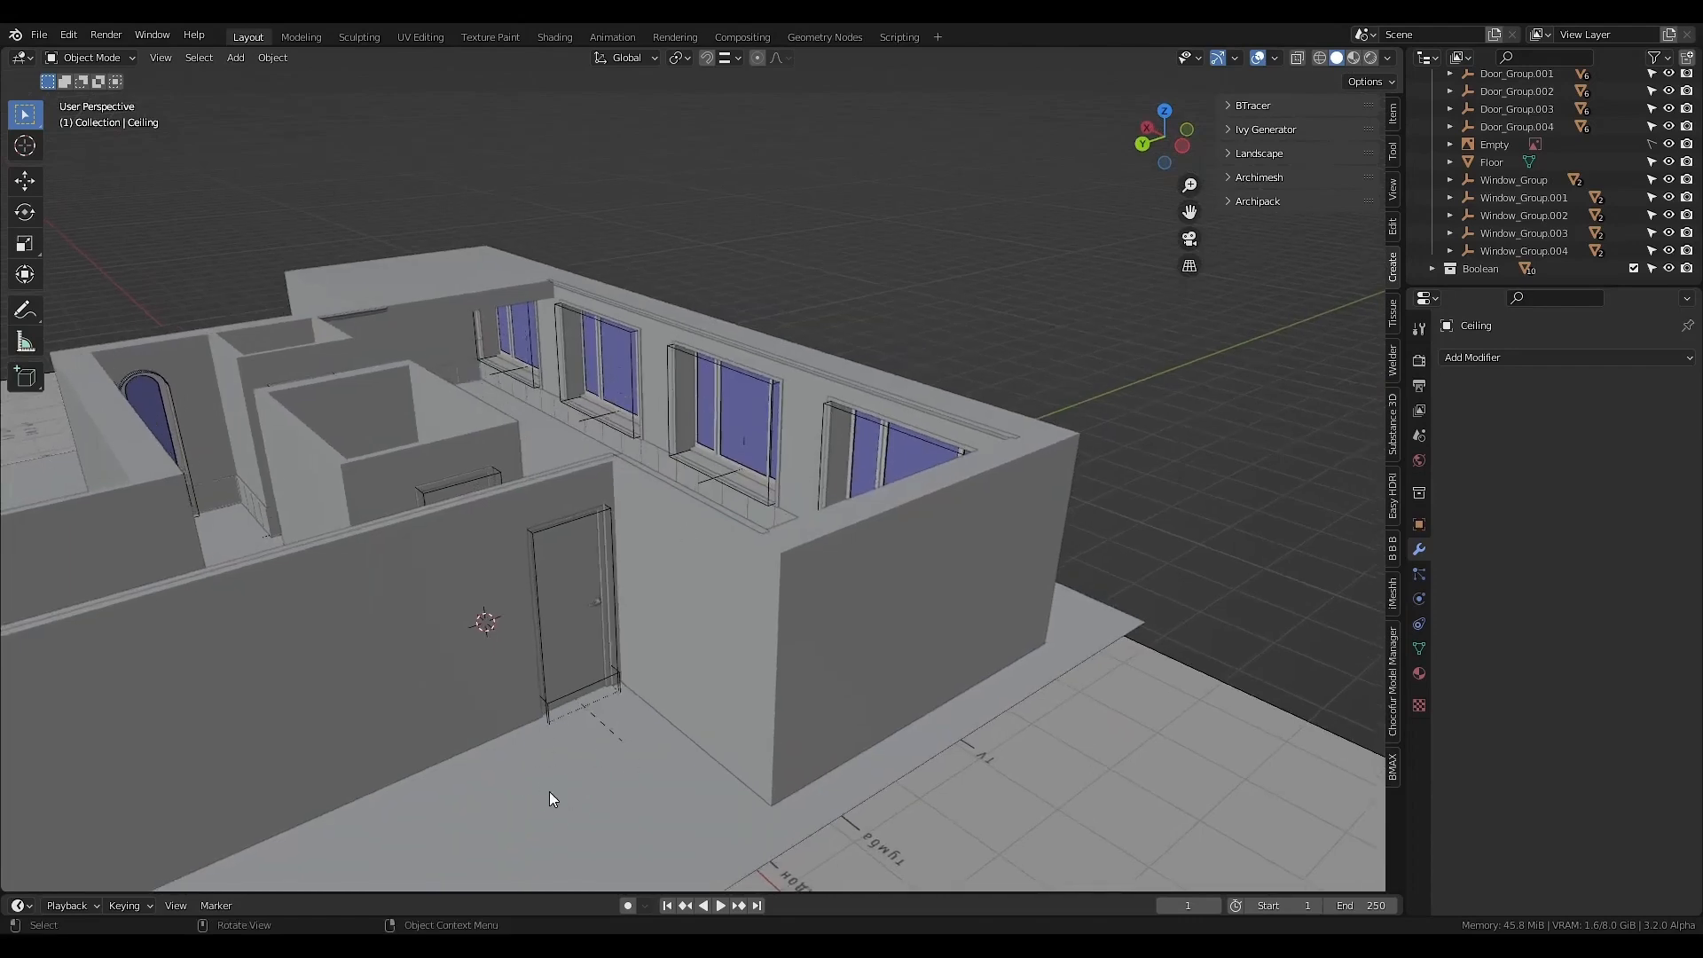
pyautogui.moveTo(589, 665); pyautogui.dragTo(784, 432, button='middle')
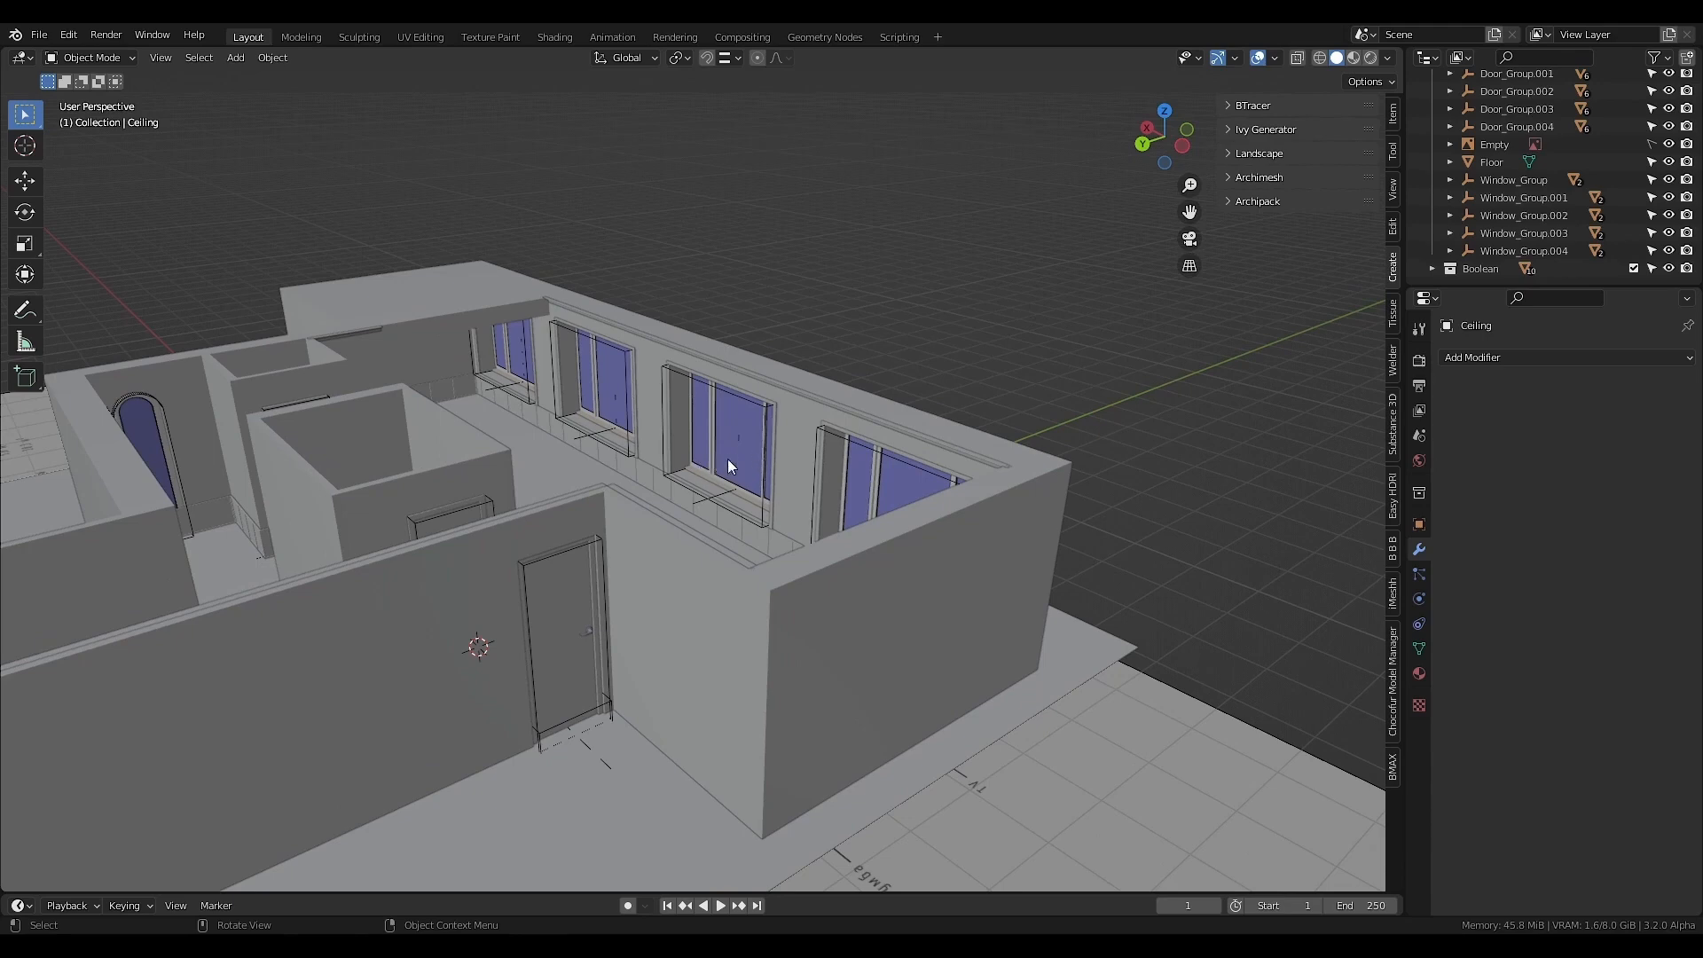
pyautogui.moveTo(715, 438); pyautogui.dragTo(647, 486, button='middle')
pyautogui.scroll(3, 647, 487)
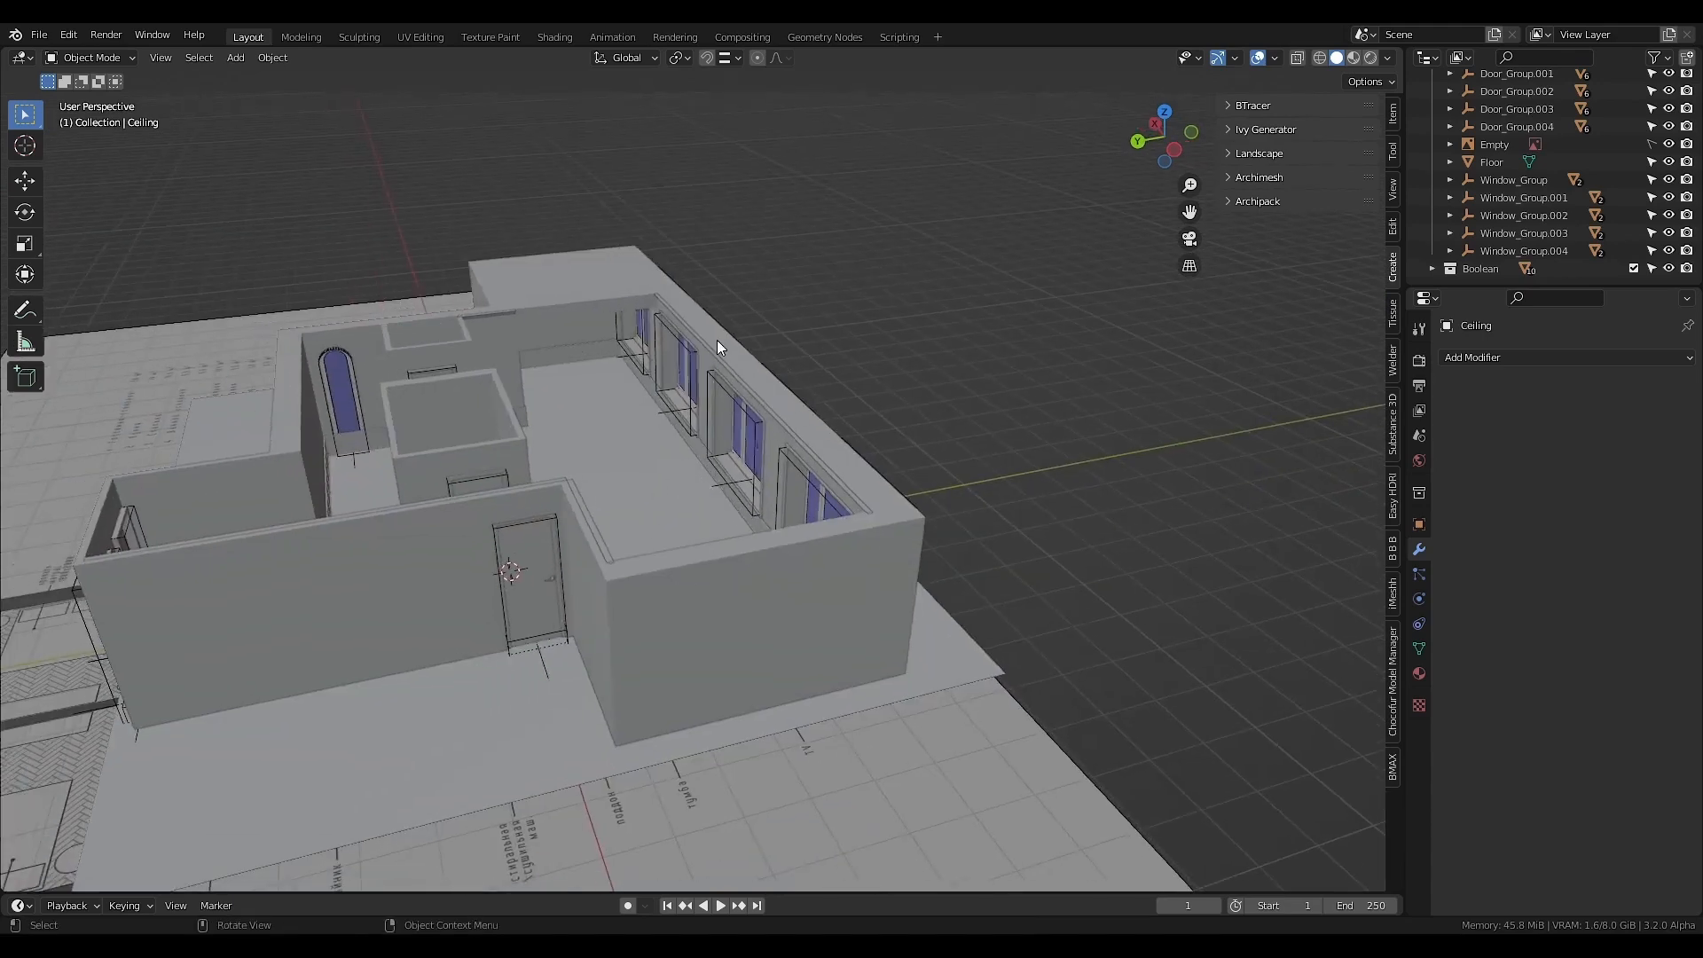
pyautogui.scroll(4, 756, 352)
# - Select the walls, switch to the Shading workspace and create a new material with a near-pure-white base color
pyautogui.click(562, 255)
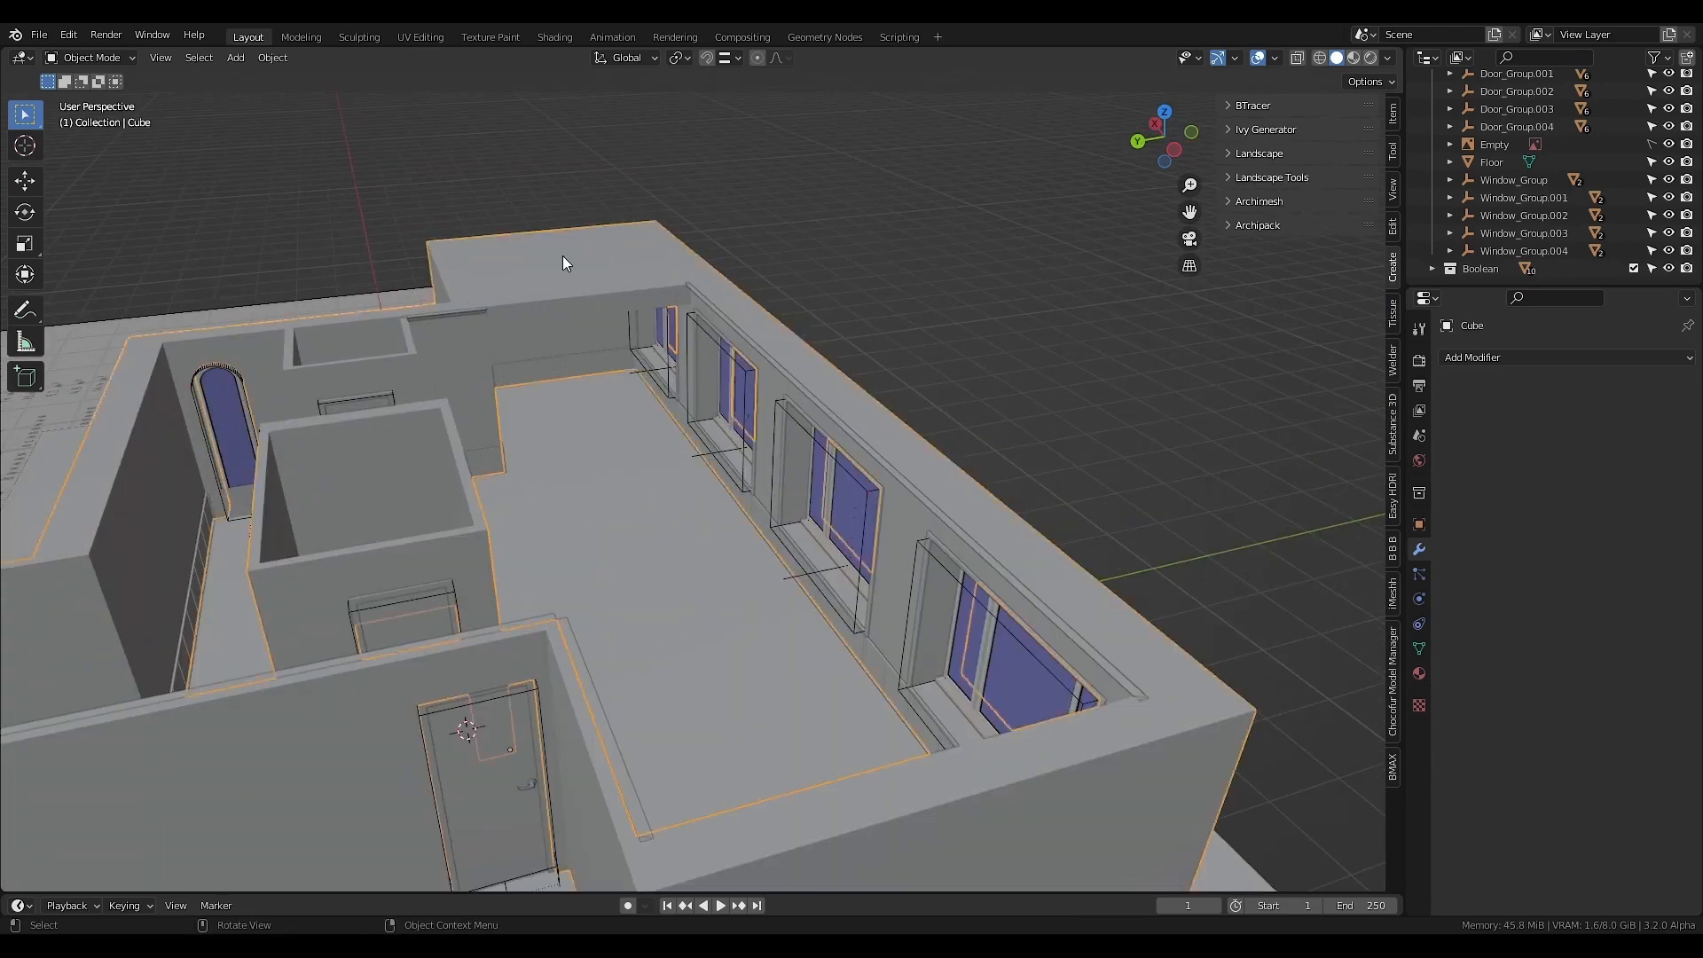
pyautogui.click(554, 36)
pyautogui.click(852, 555)
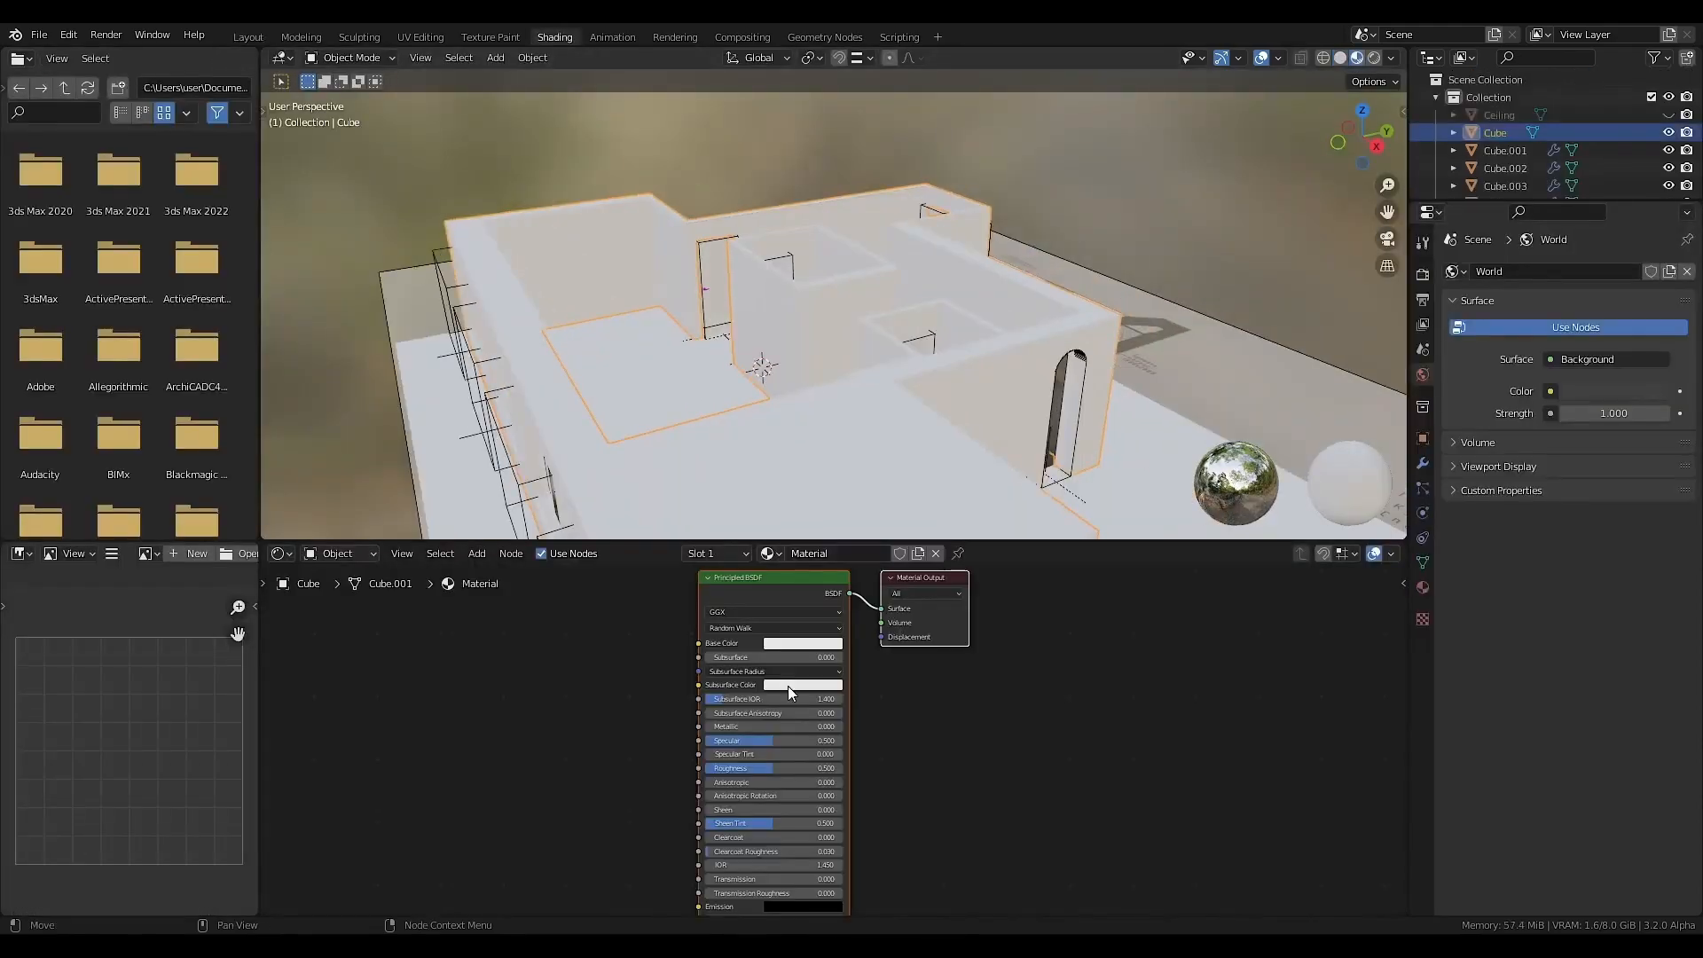
pyautogui.click(821, 643)
pyautogui.moveTo(876, 564); pyautogui.dragTo(875, 532)
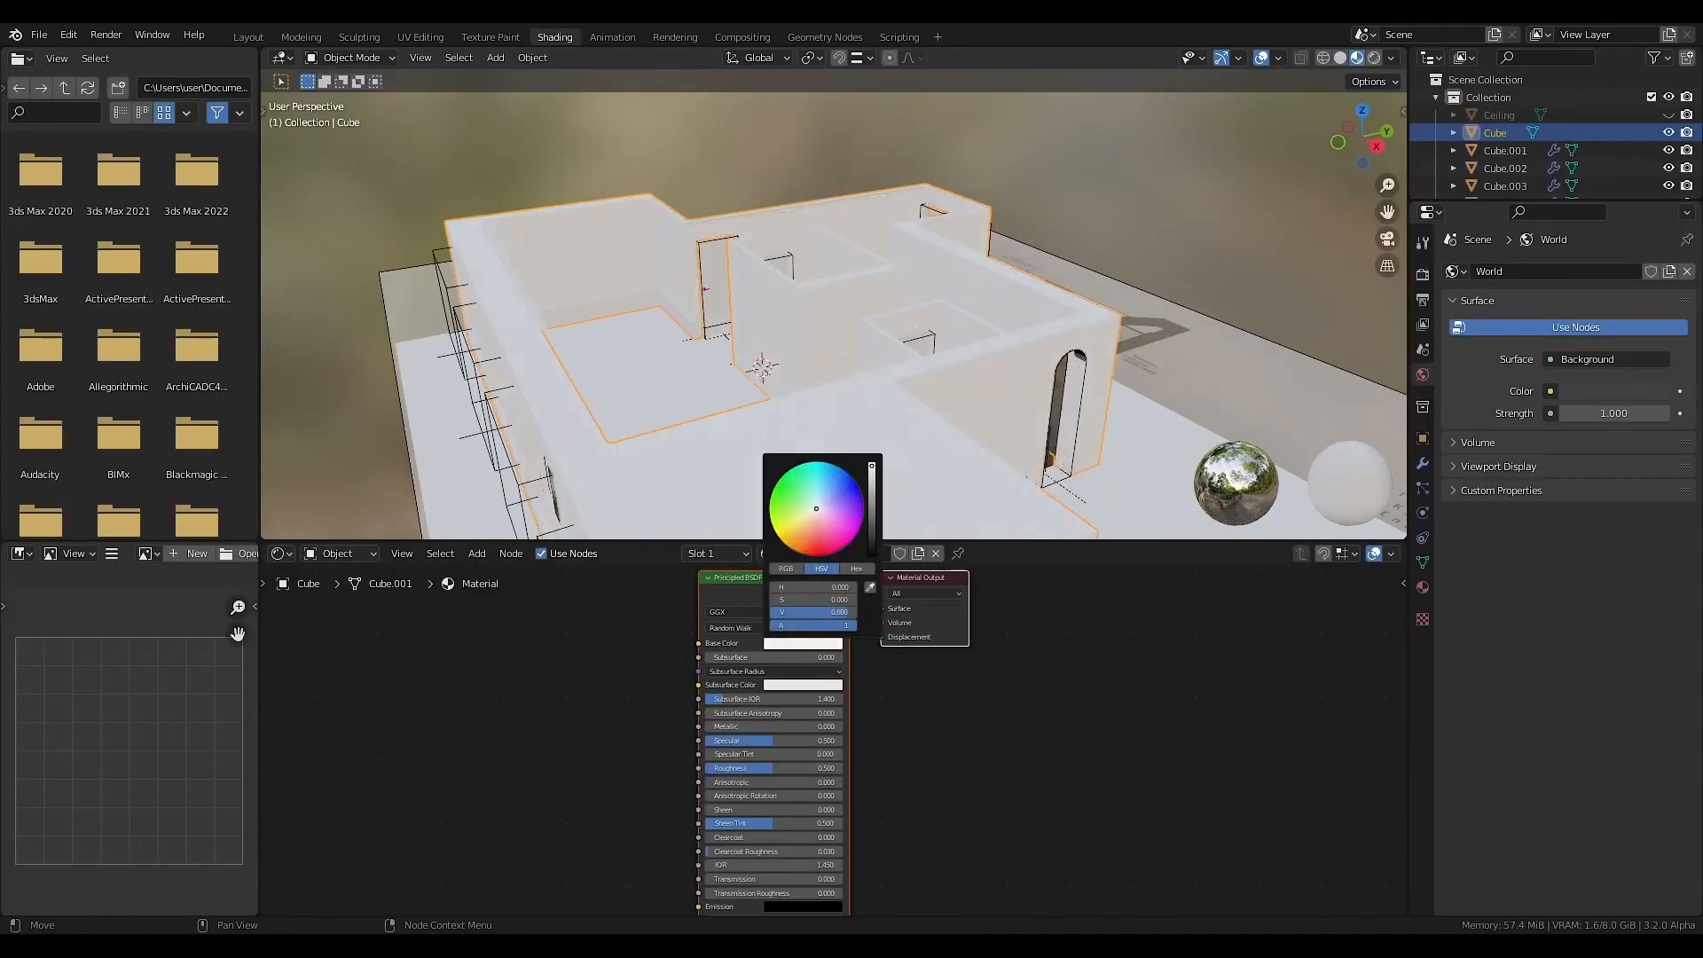
# - Set the wall material's roughness to 0.35
pyautogui.click(770, 768)
pyautogui.press('BackSpace')
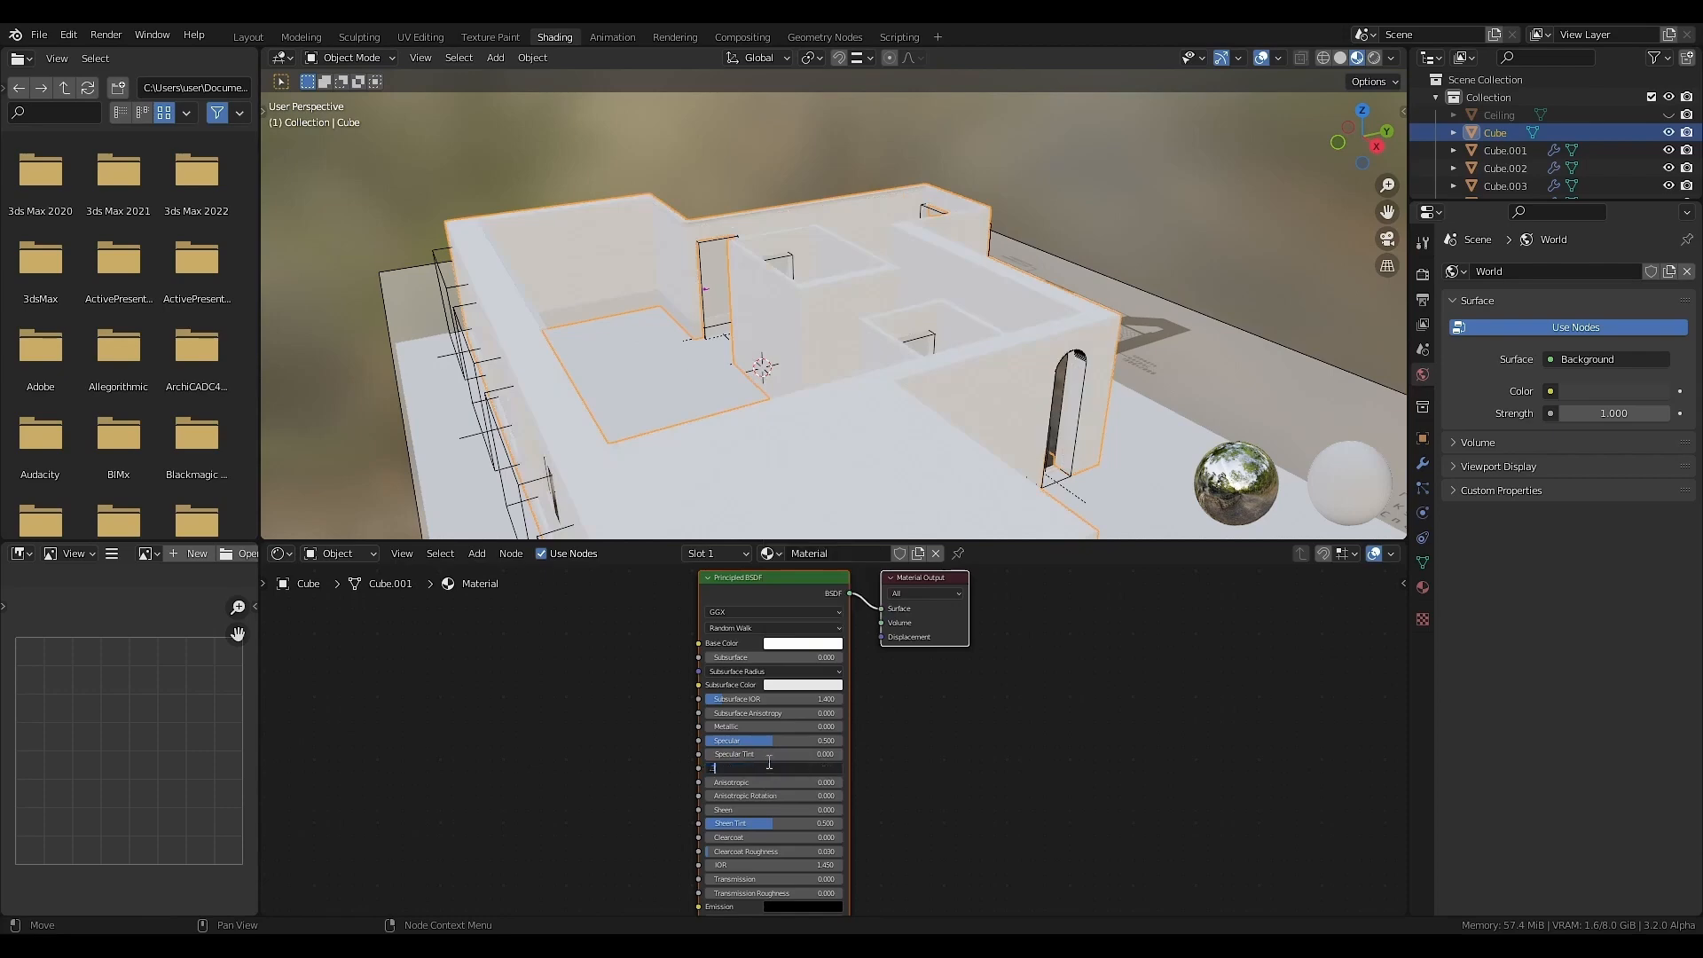
pyautogui.write('0.35')
pyautogui.press('Return')
# - Select all objects and link the walls' white material to them
pyautogui.moveTo(639, 497); pyautogui.dragTo(949, 130, button='middle')
pyautogui.press('a')
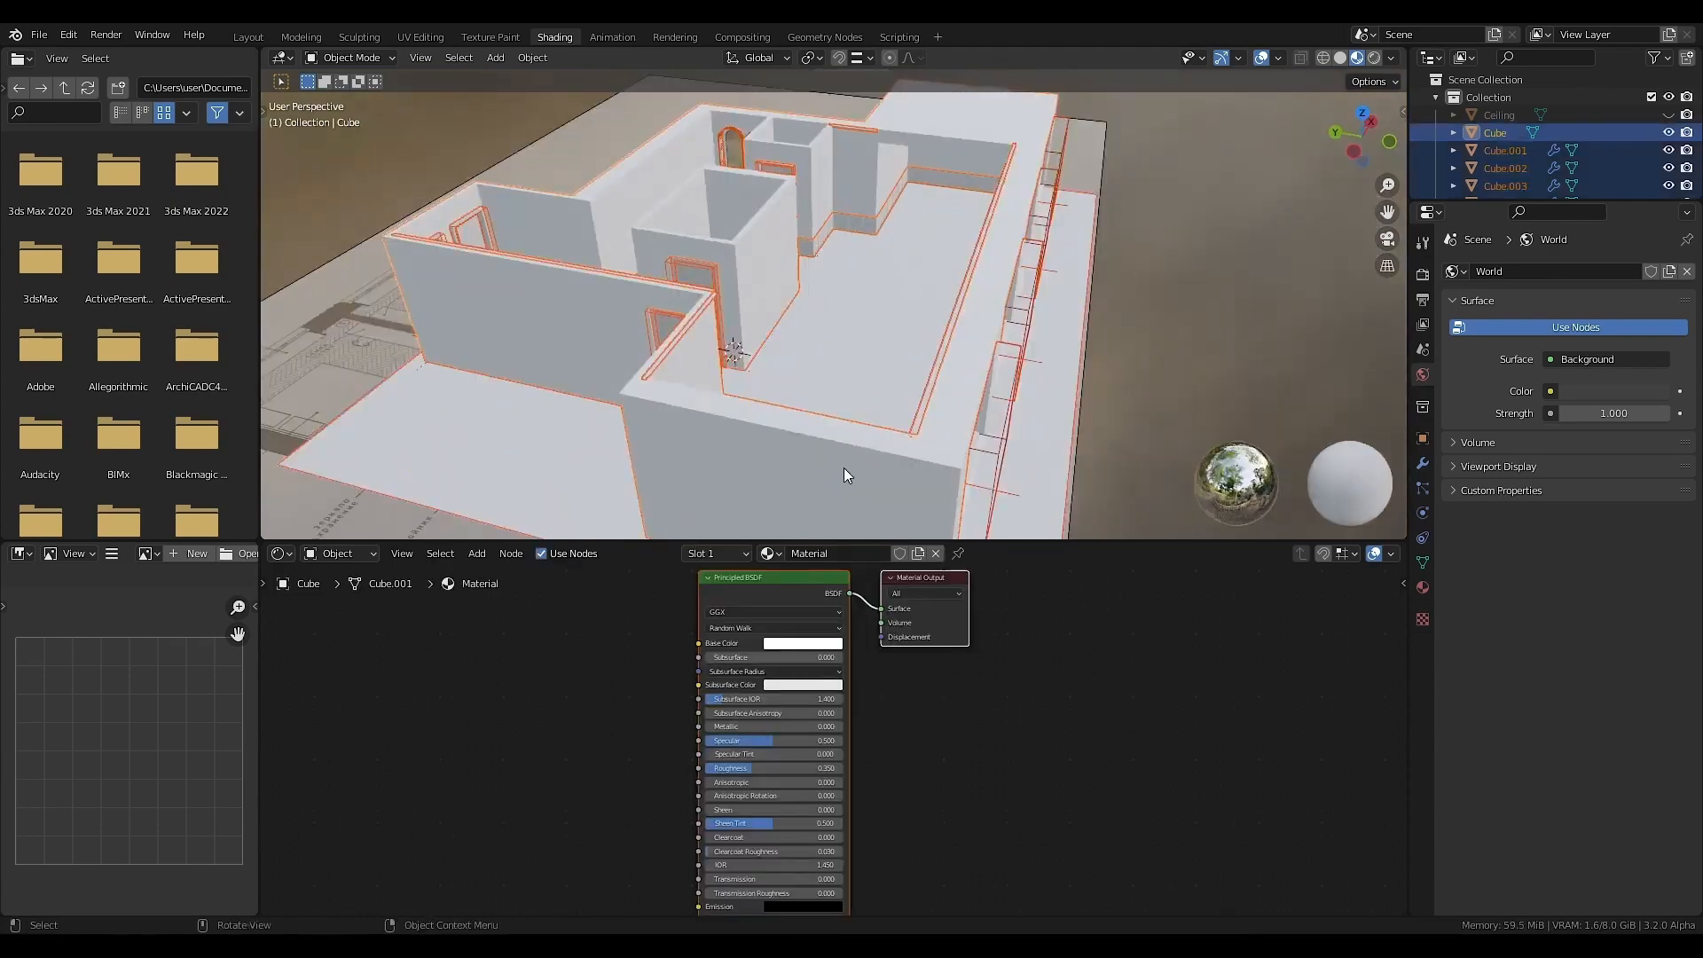
pyautogui.hotkey('ctrl', 'l')
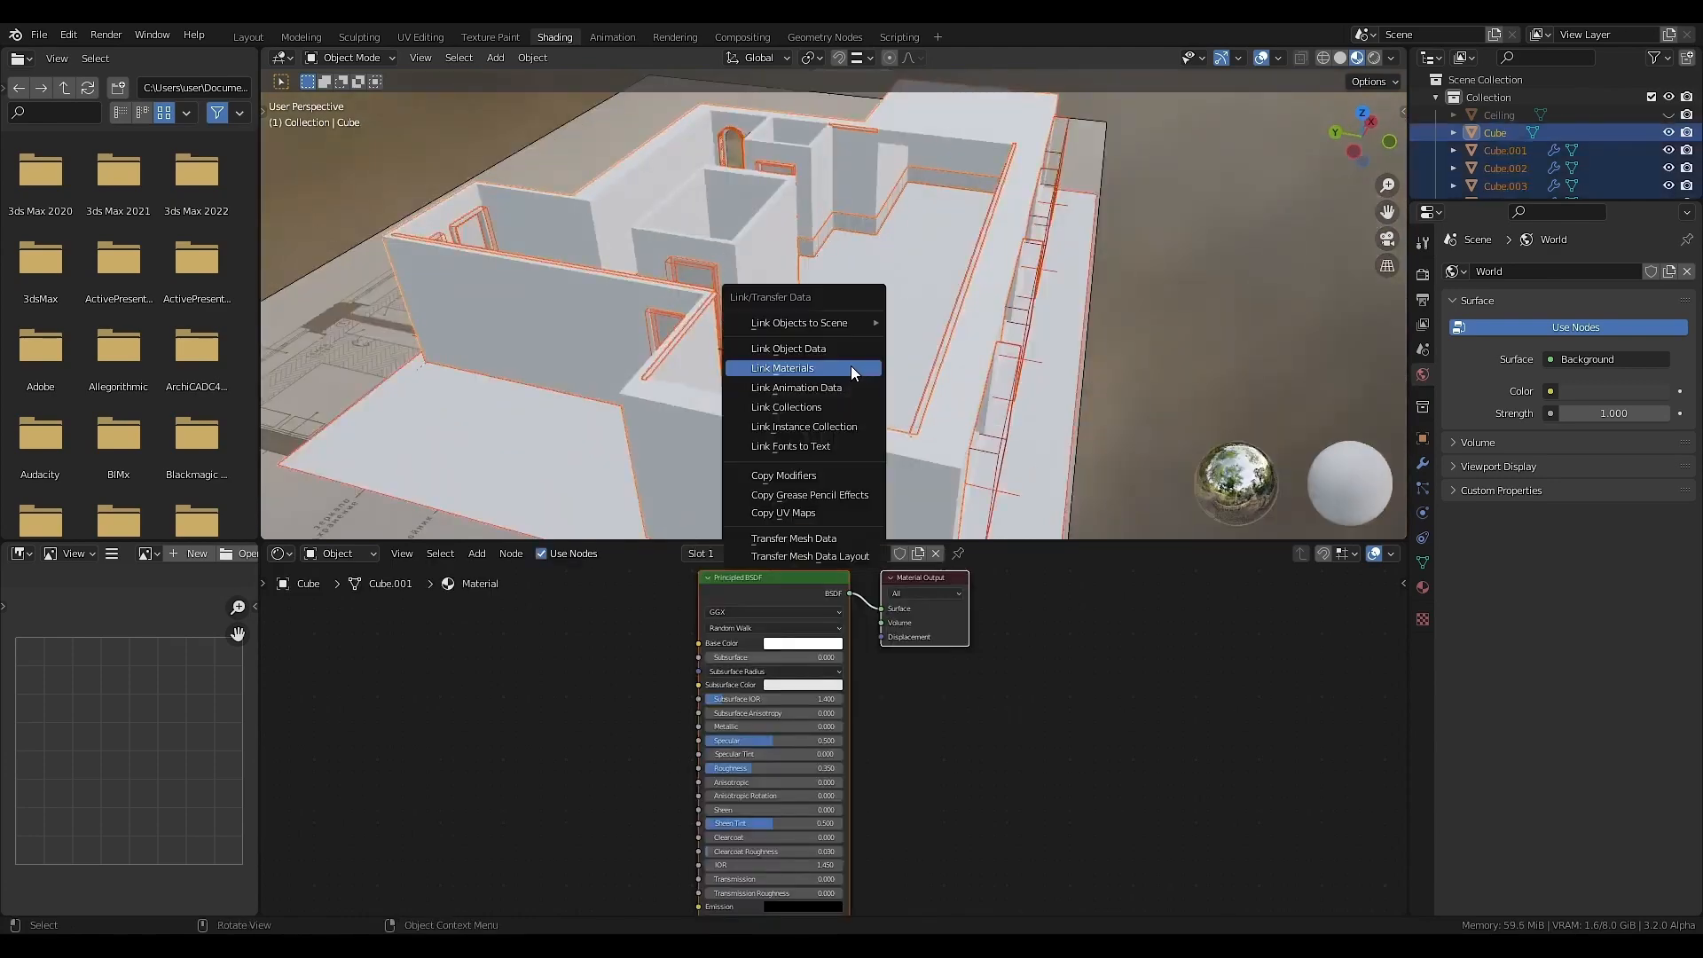
pyautogui.click(852, 367)
pyautogui.moveTo(743, 261); pyautogui.dragTo(689, 364, button='middle')
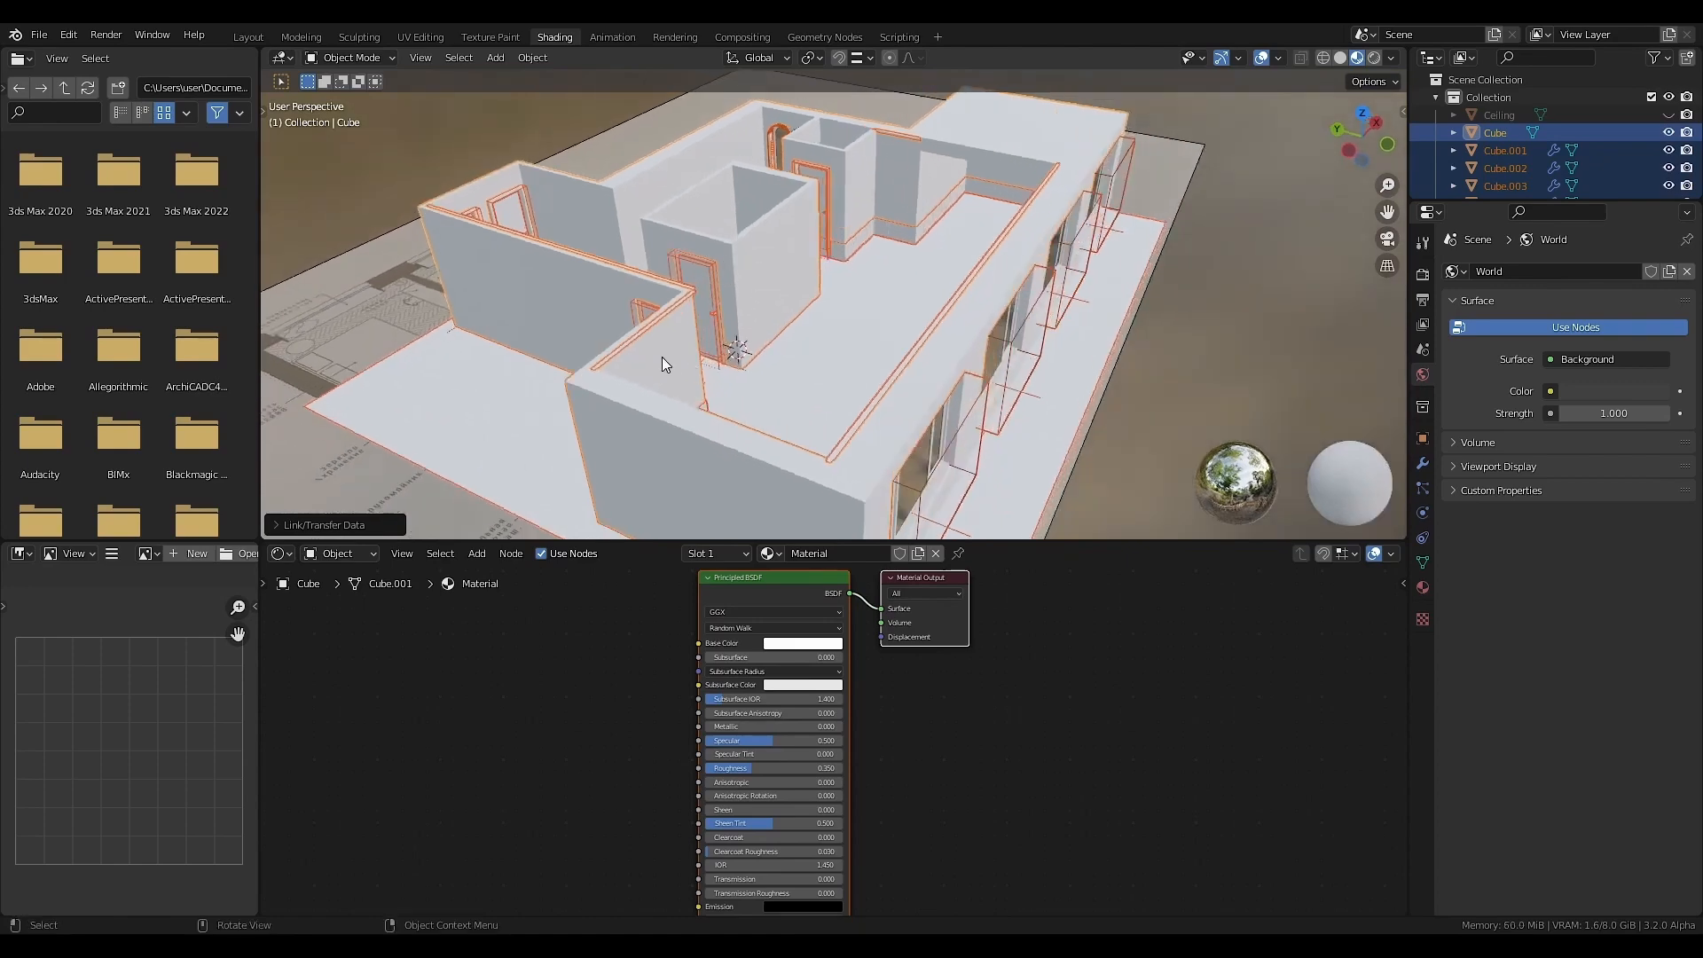
pyautogui.moveTo(727, 291); pyautogui.dragTo(748, 415, button='middle')
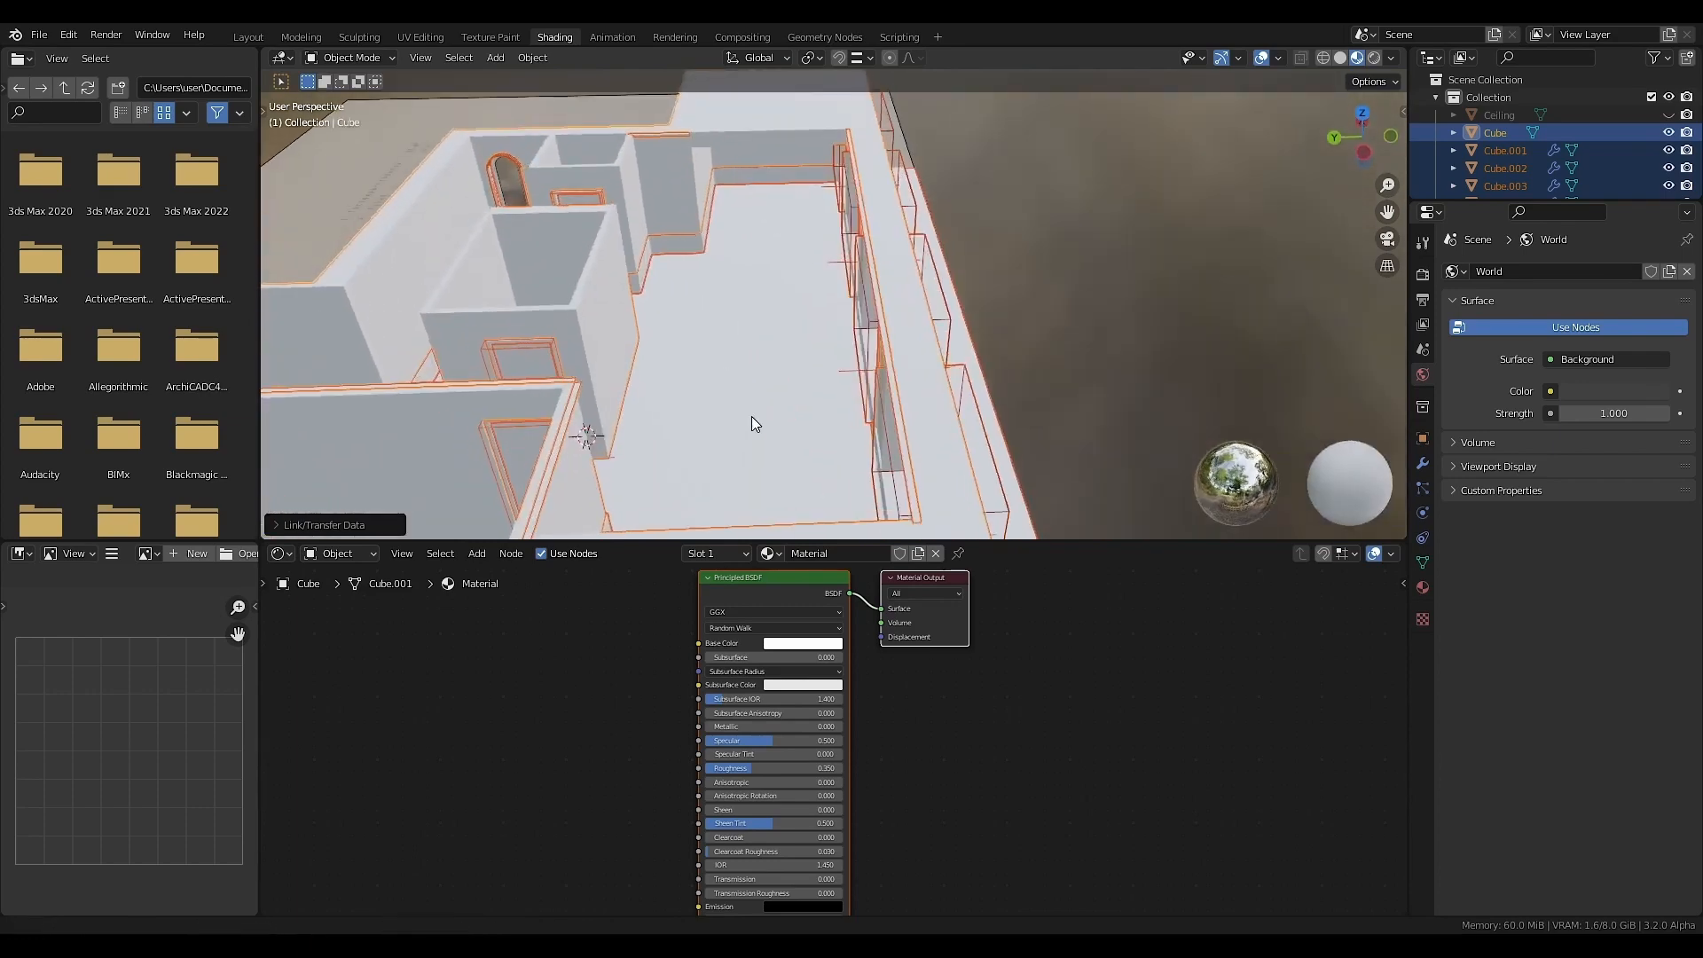
# - Select the floor, remove the shared white material from it and create a separate new material
pyautogui.scroll(2, 798, 337)
pyautogui.click(811, 307)
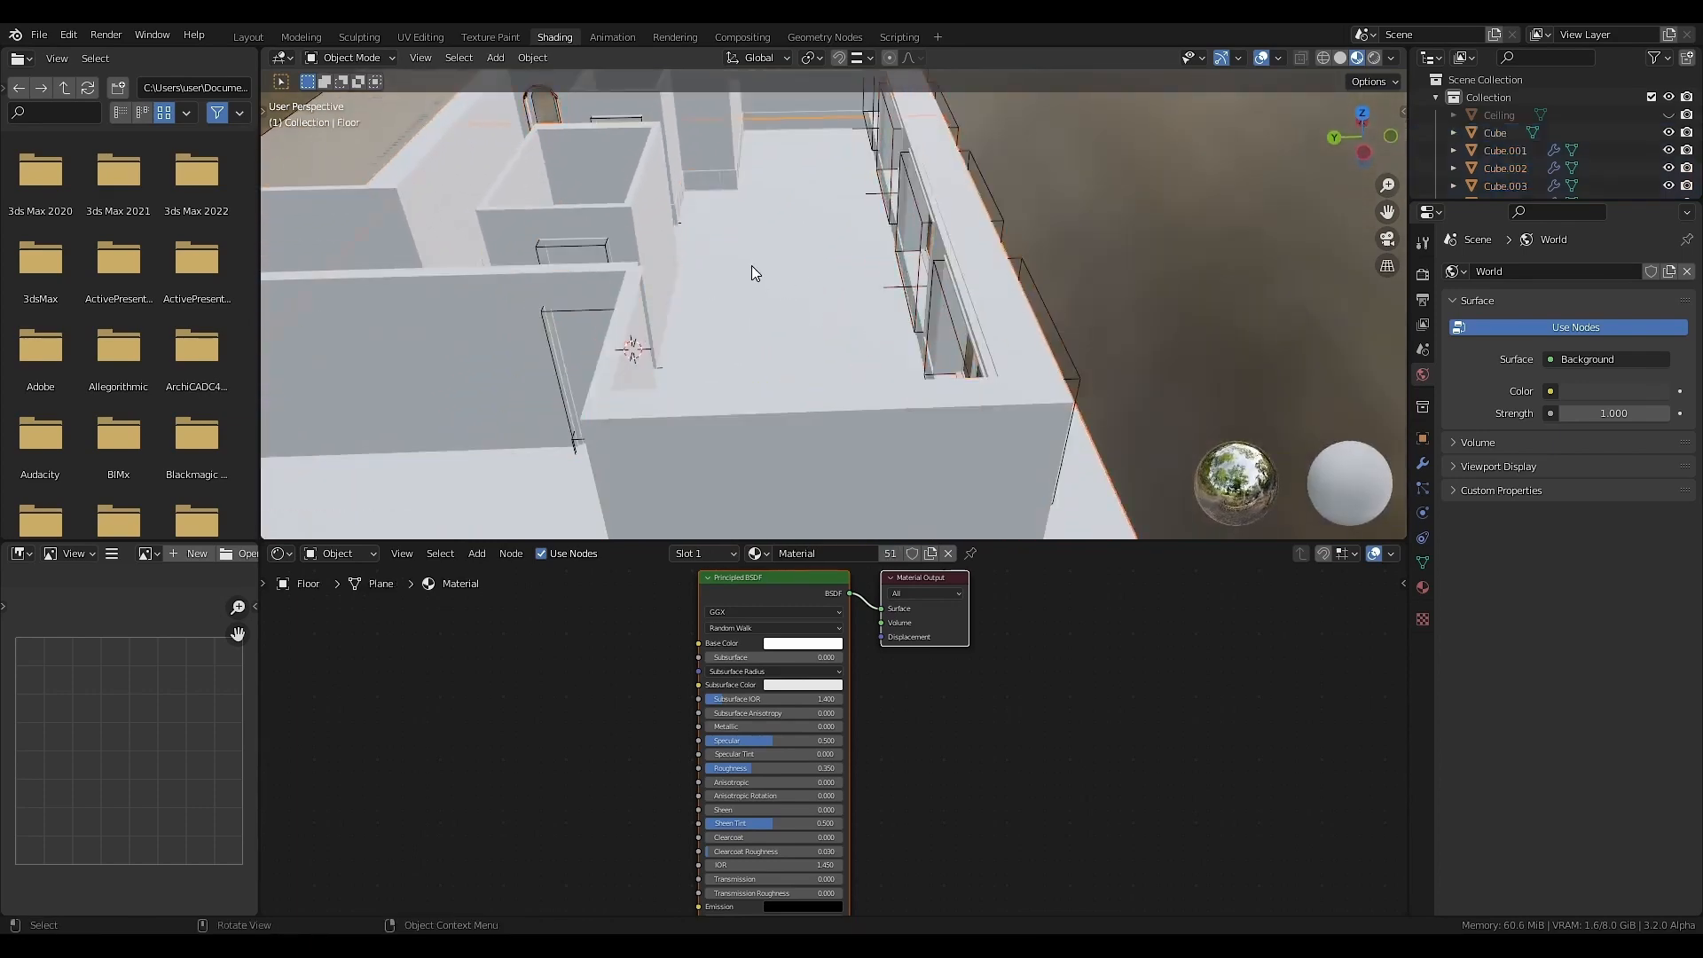
pyautogui.moveTo(749, 269); pyautogui.dragTo(754, 284, button='middle')
pyautogui.moveTo(775, 579); pyautogui.dragTo(805, 613)
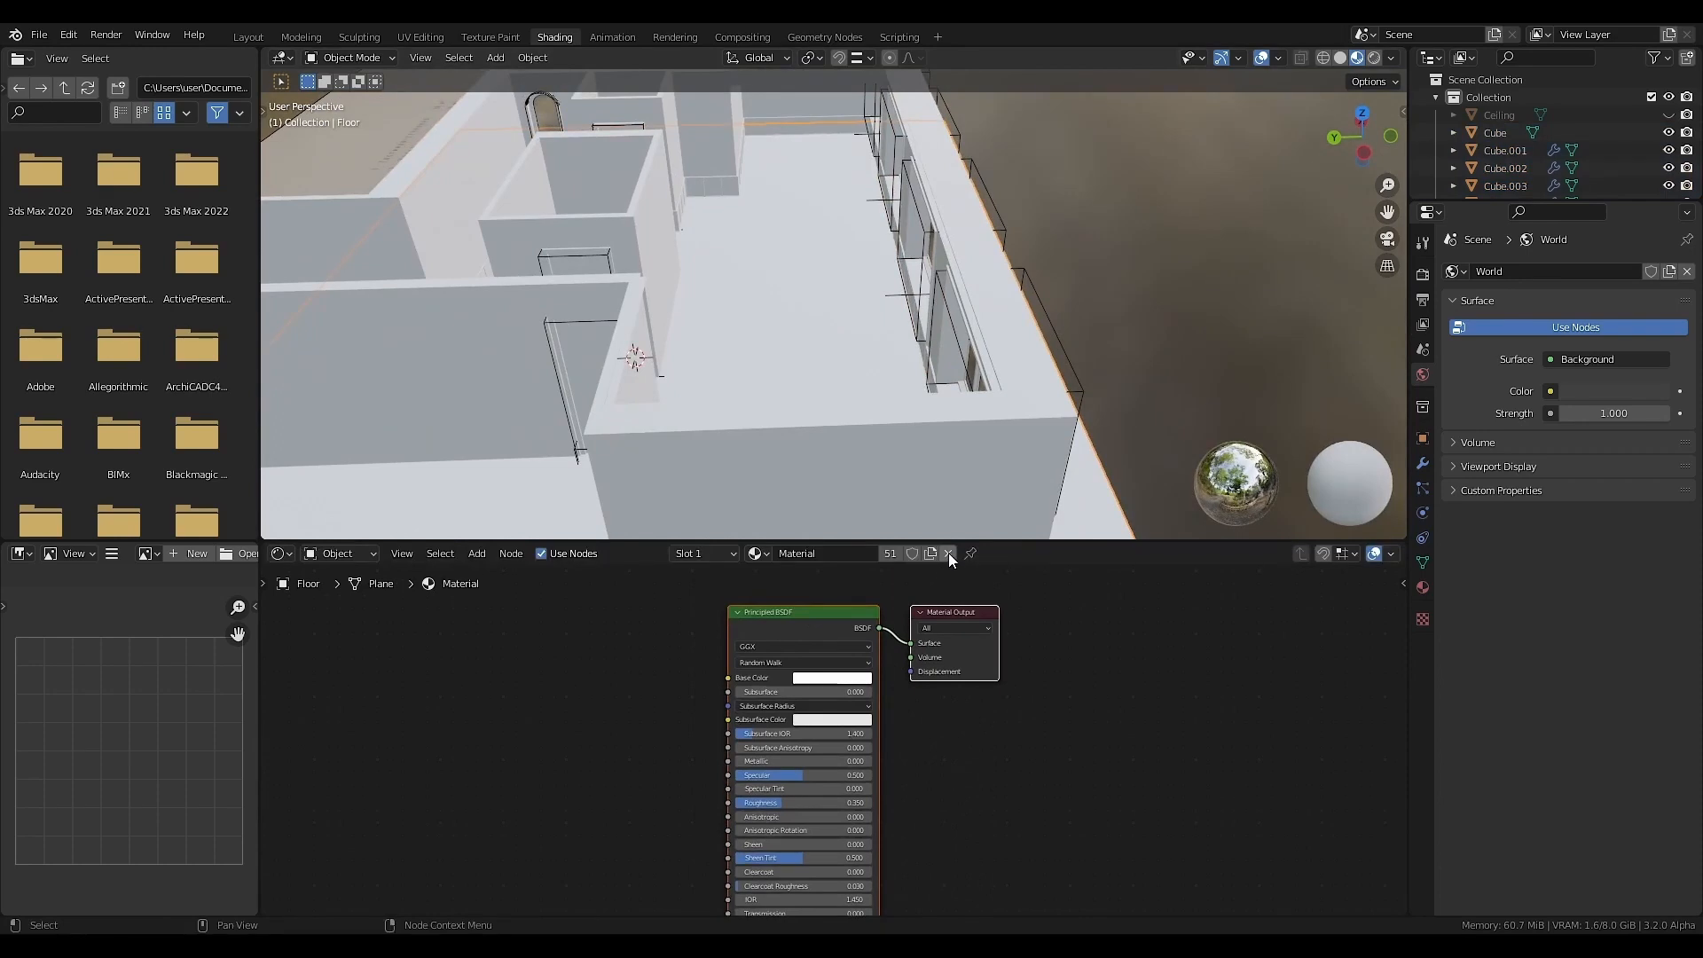
pyautogui.click(948, 553)
pyautogui.click(860, 554)
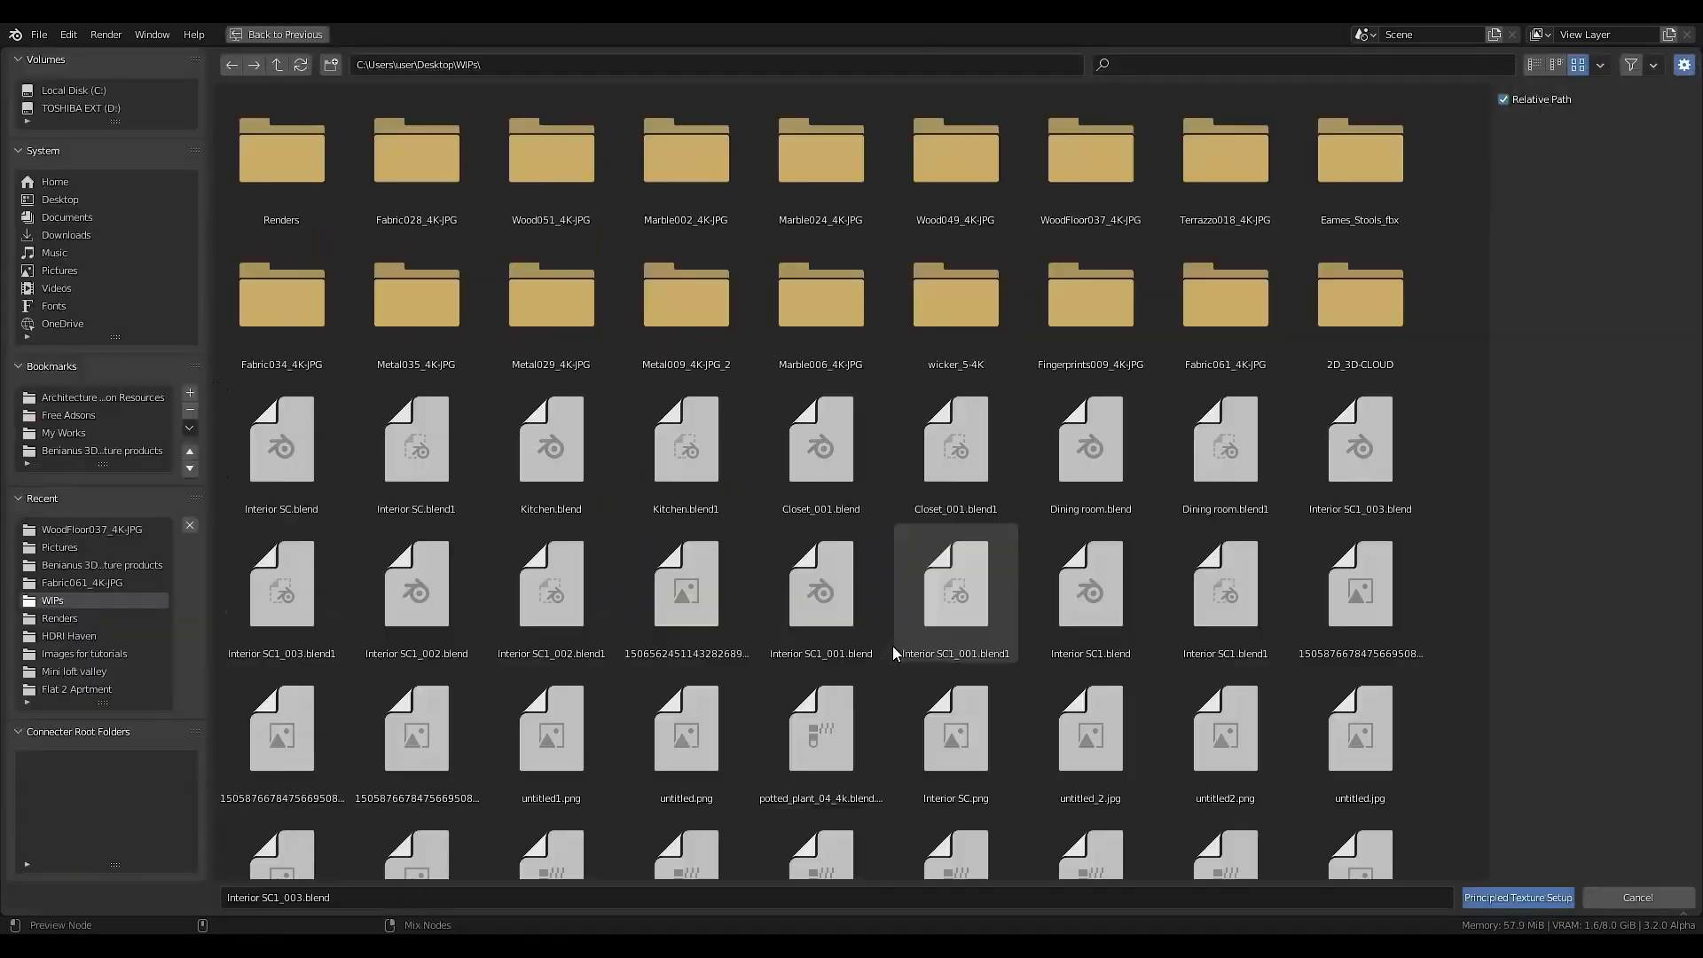
# - Load the wood floor texture maps from the WoodFloor037_4K-JPG folder into the floor material using Principled Texture Setup
pyautogui.hotkey('ctrl', 'shift', 't')
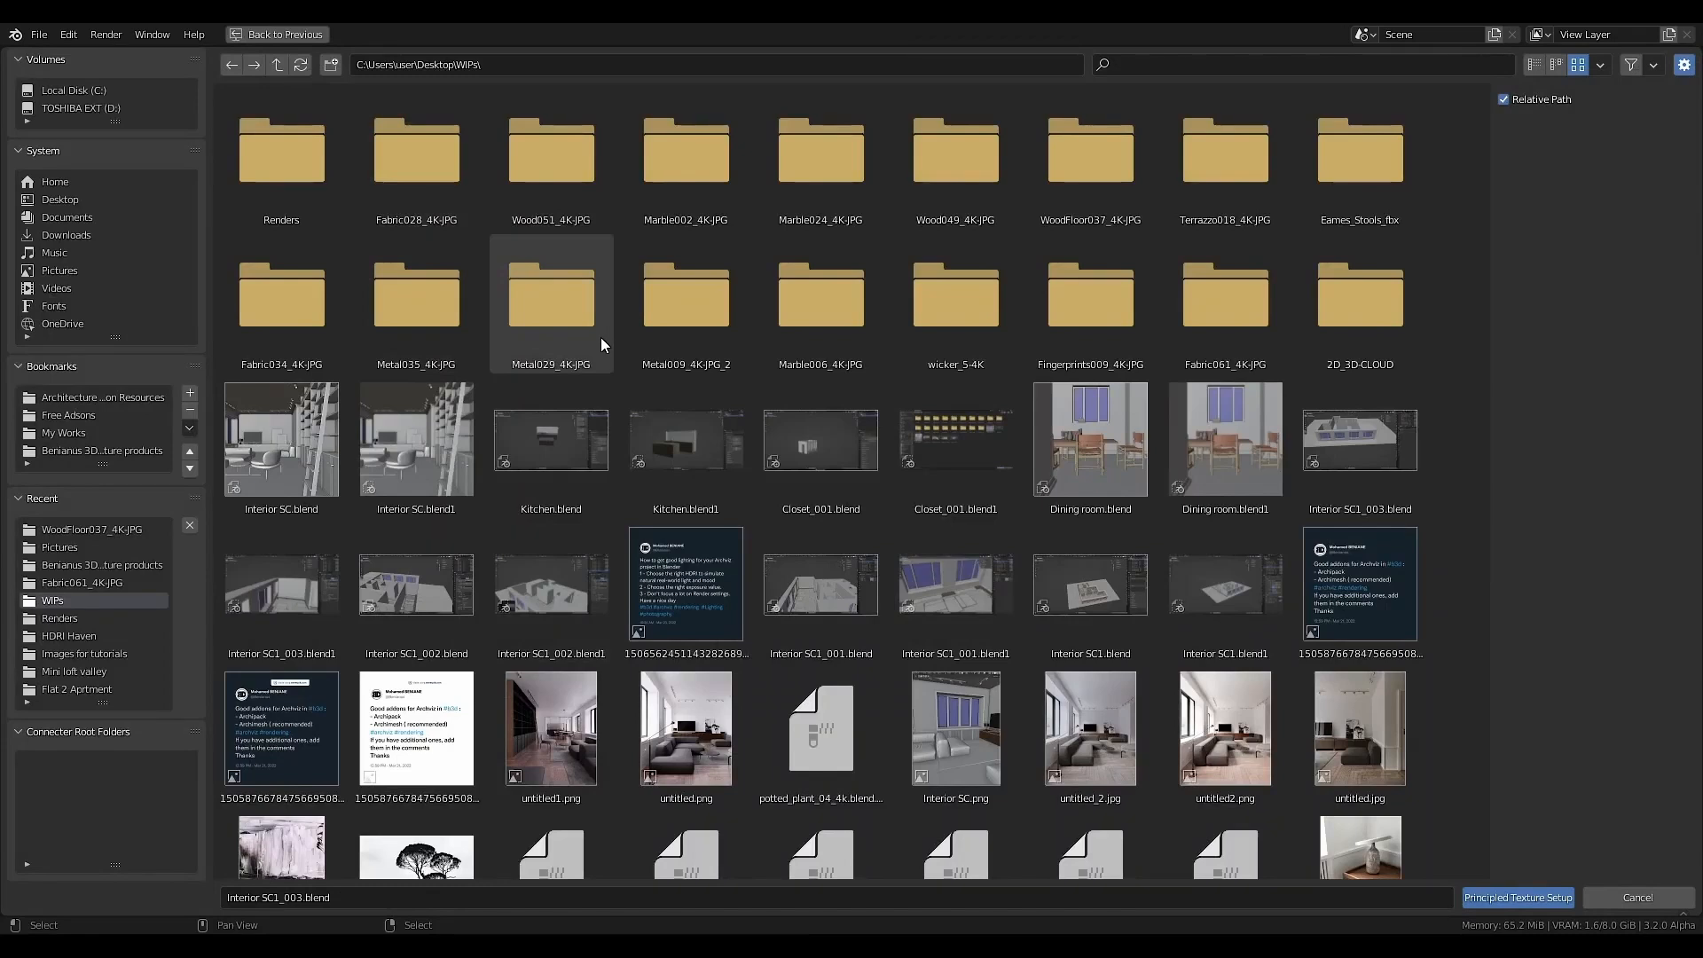
pyautogui.doubleClick(1088, 188)
pyautogui.click(576, 200)
pyautogui.keyDown('shift'); pyautogui.click(696, 201); pyautogui.keyUp('shift')
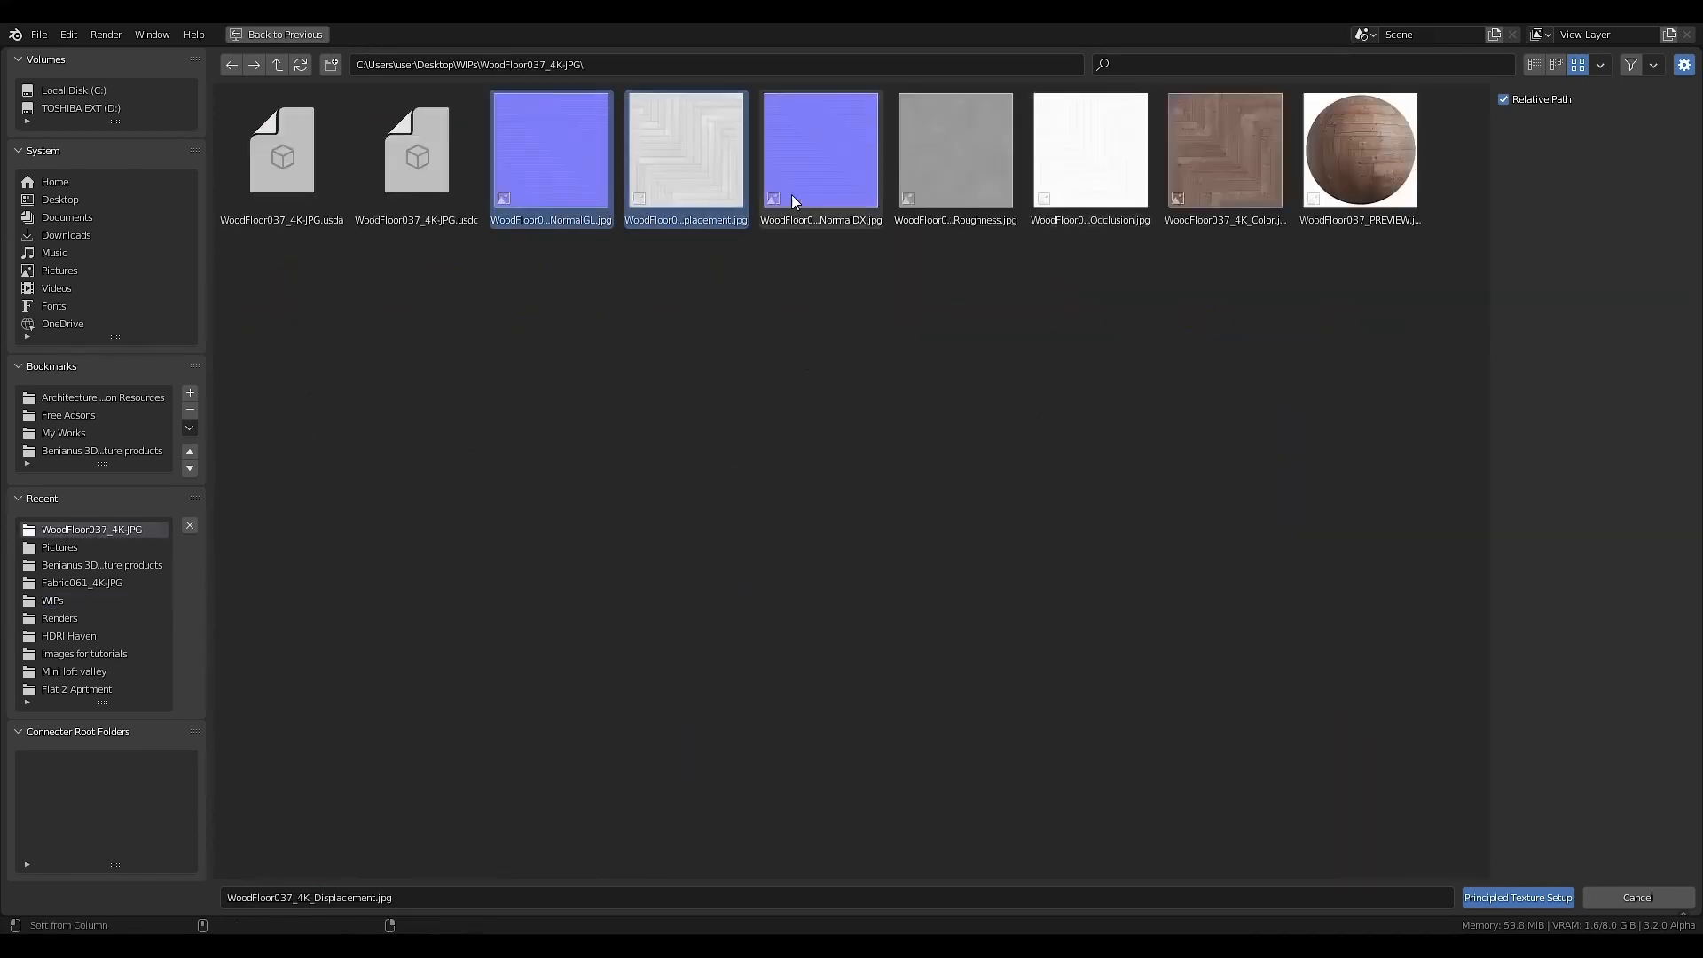
pyautogui.click(1509, 899)
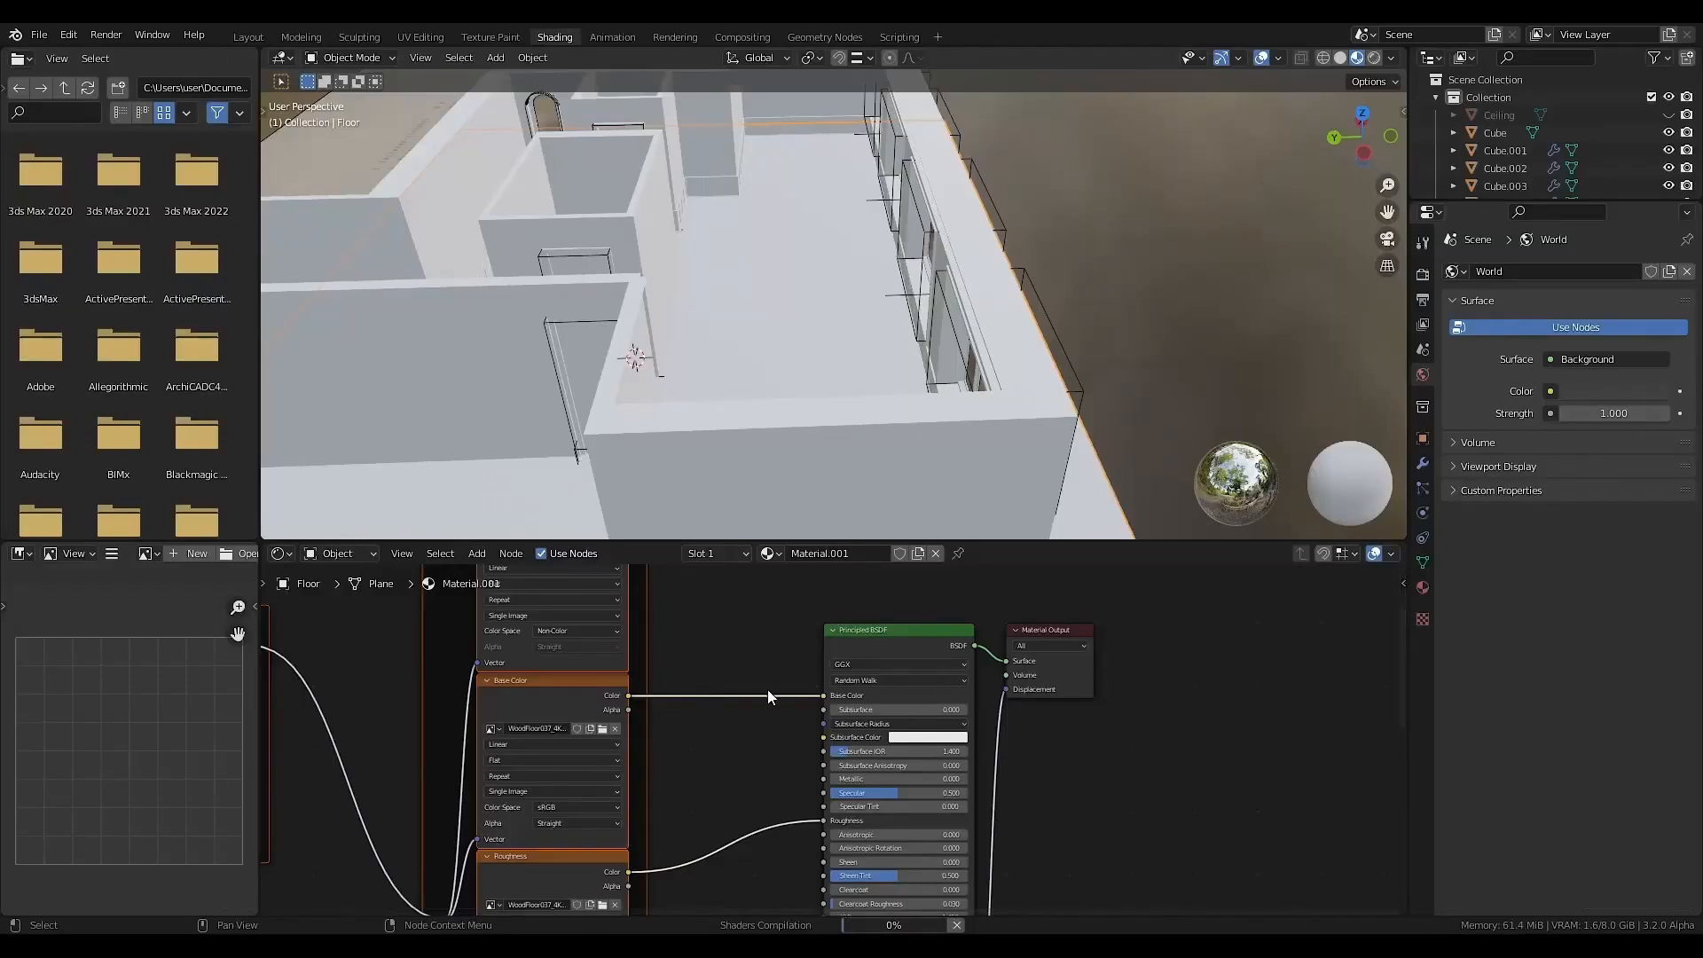
# - Insert a MixRGB node set to Multiply between the floor's Base Color texture and shader, linking Ambient Occlusion to its Color2
pyautogui.scroll(-4, 768, 692)
pyautogui.moveTo(772, 594); pyautogui.dragTo(773, 631, button='middle')
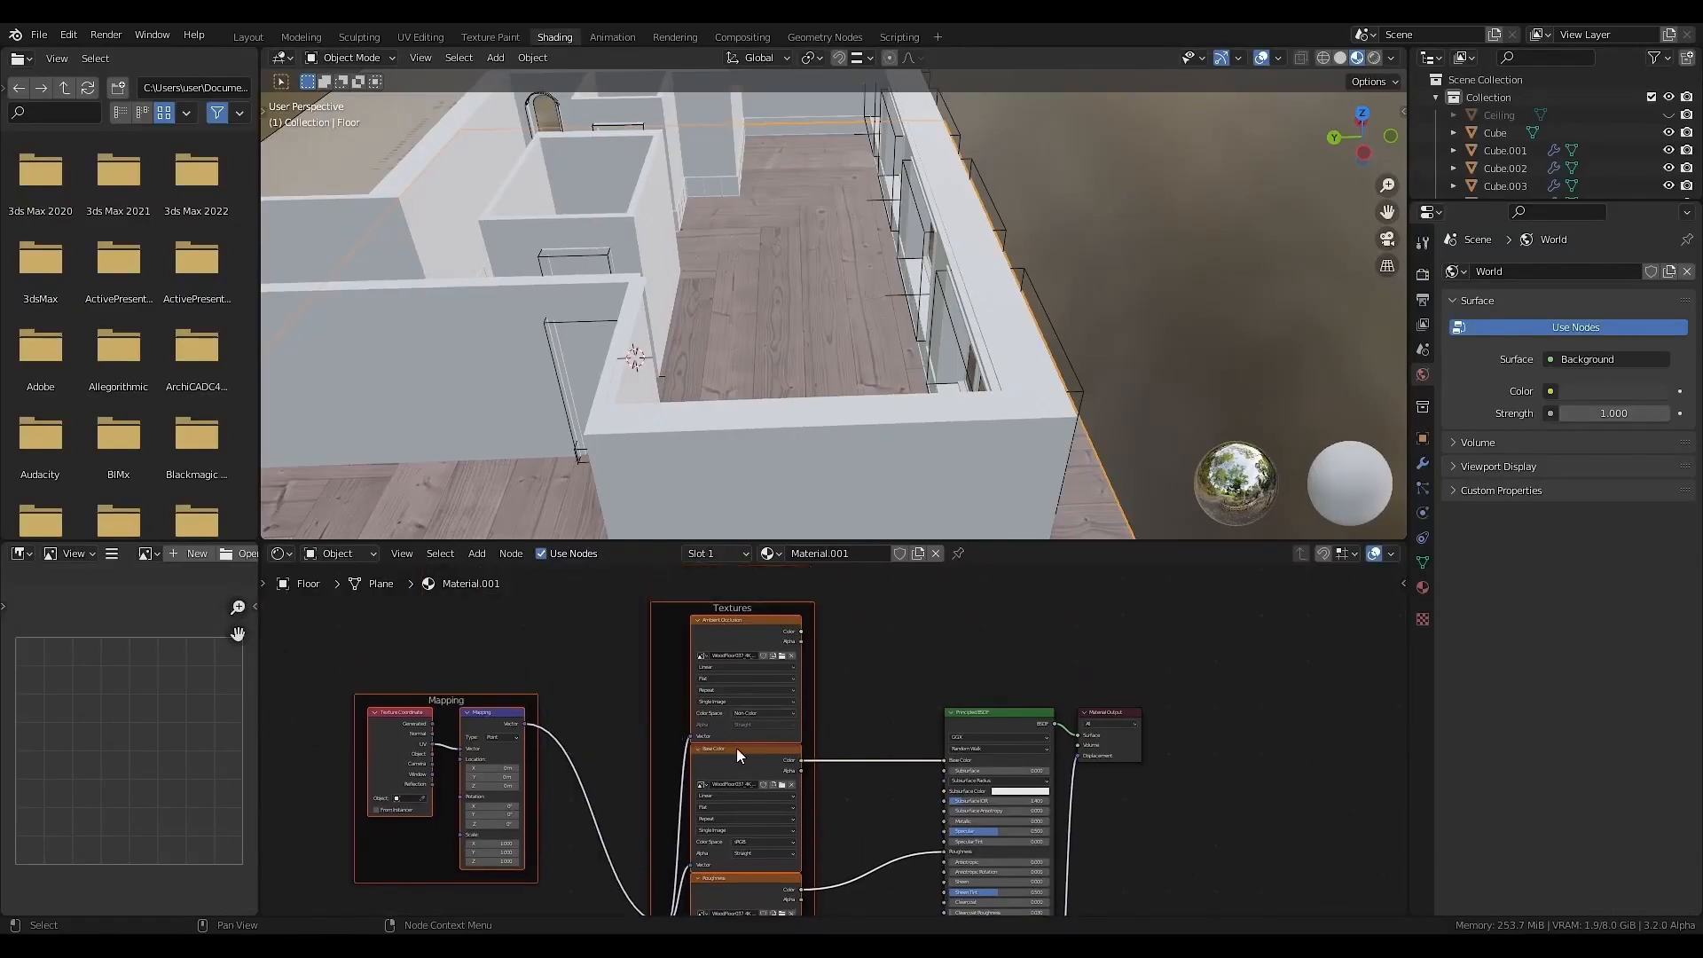
pyautogui.hotkey('shift', 'a')
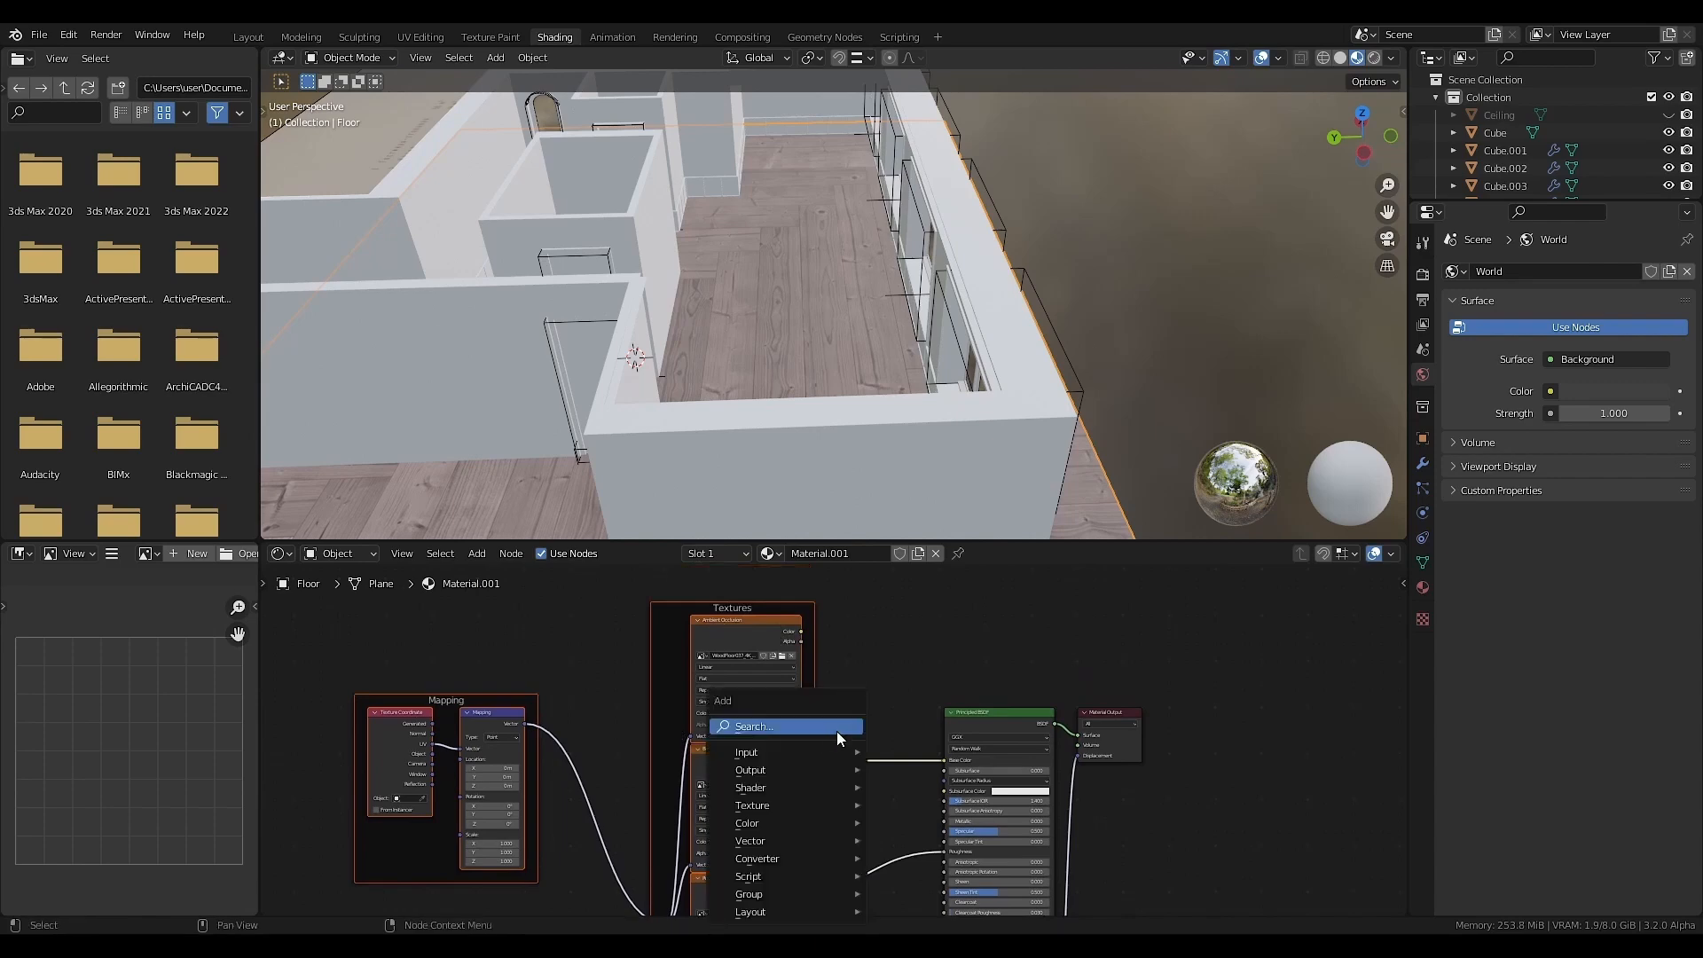
pyautogui.moveTo(770, 821)
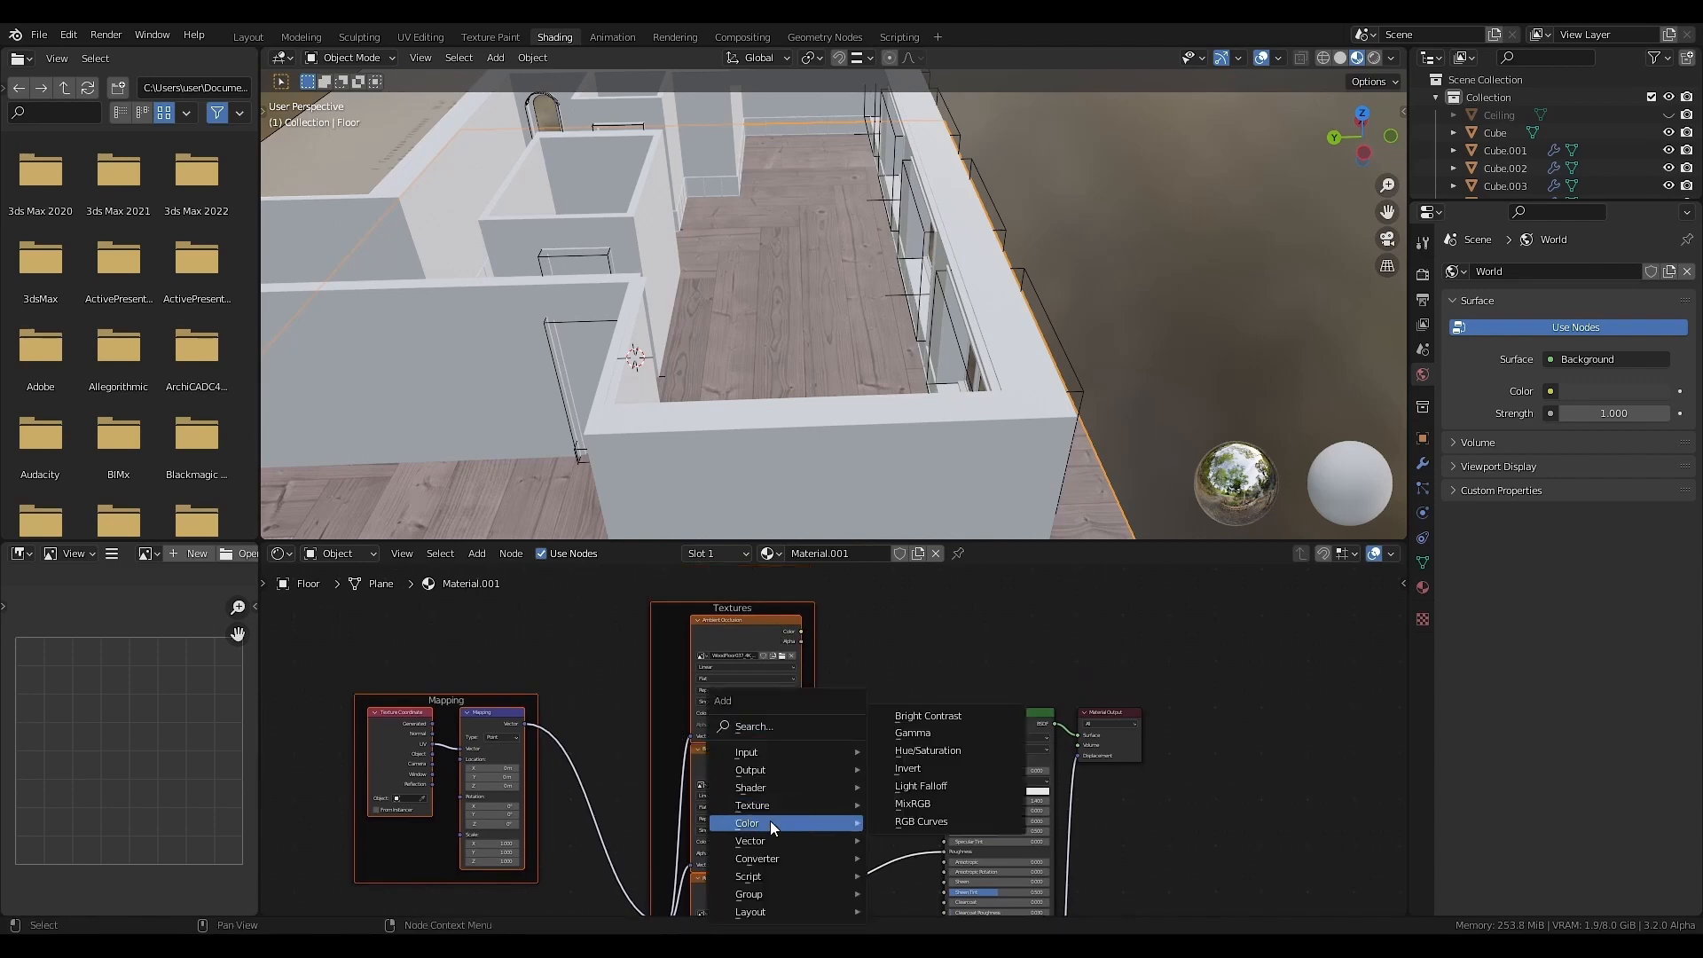
pyautogui.click(910, 803)
pyautogui.click(834, 755)
pyautogui.moveTo(800, 632); pyautogui.dragTo(843, 798)
pyautogui.scroll(1, 833, 764)
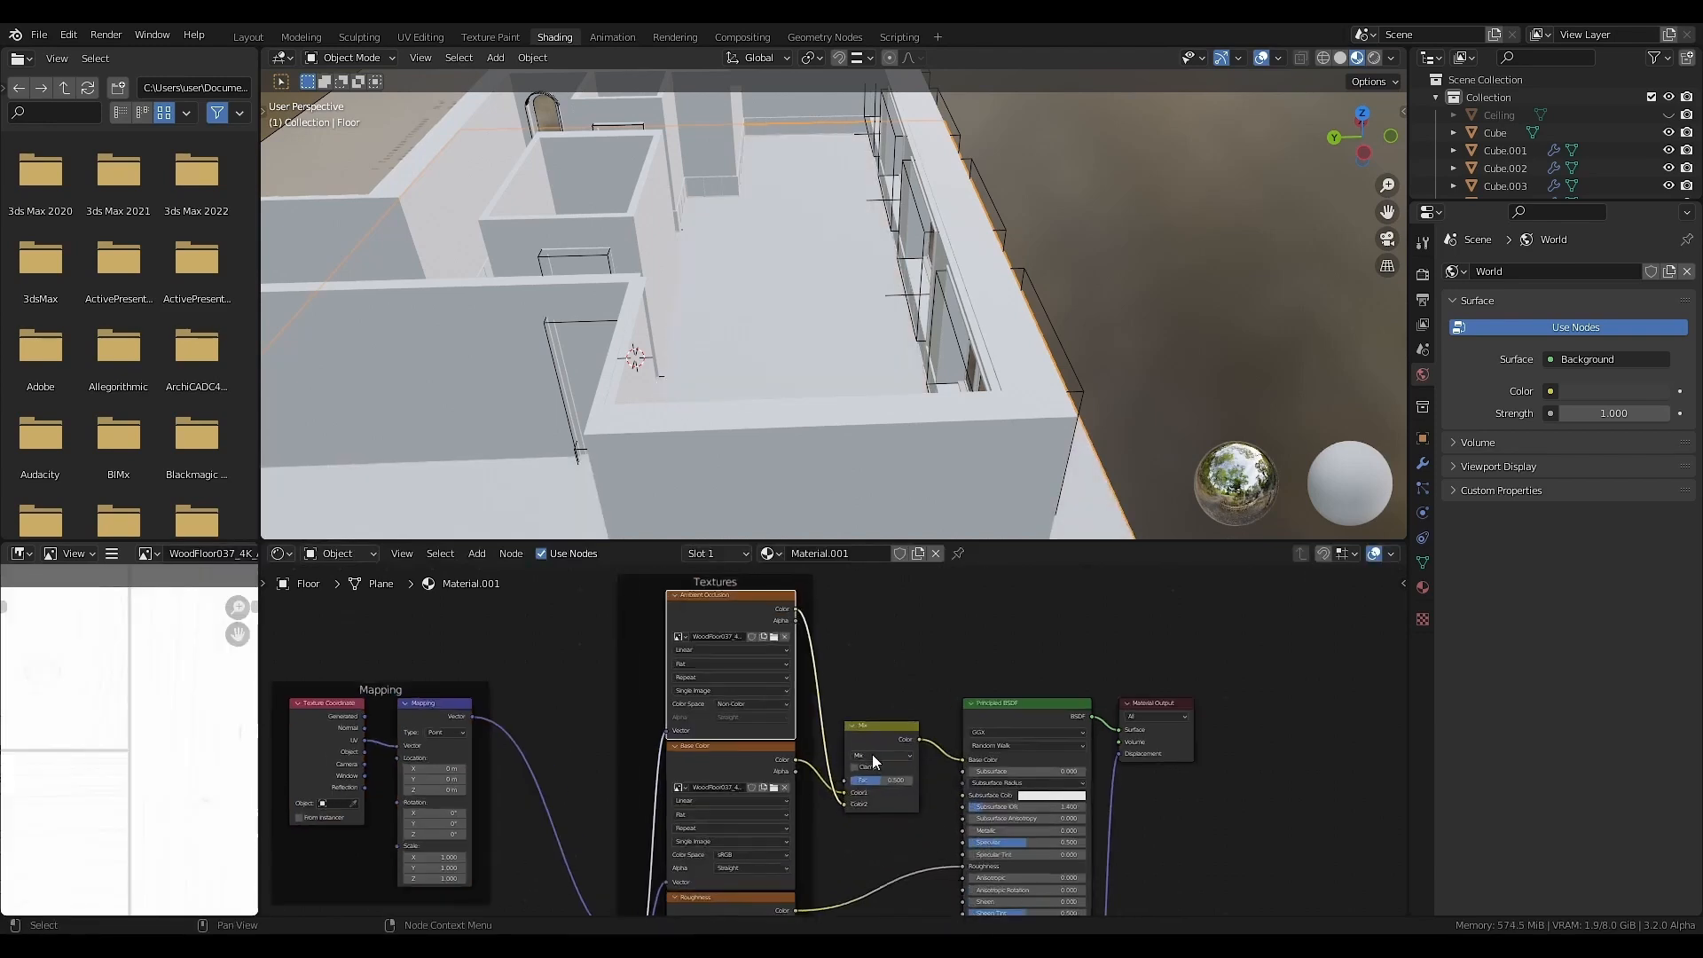
pyautogui.click(873, 754)
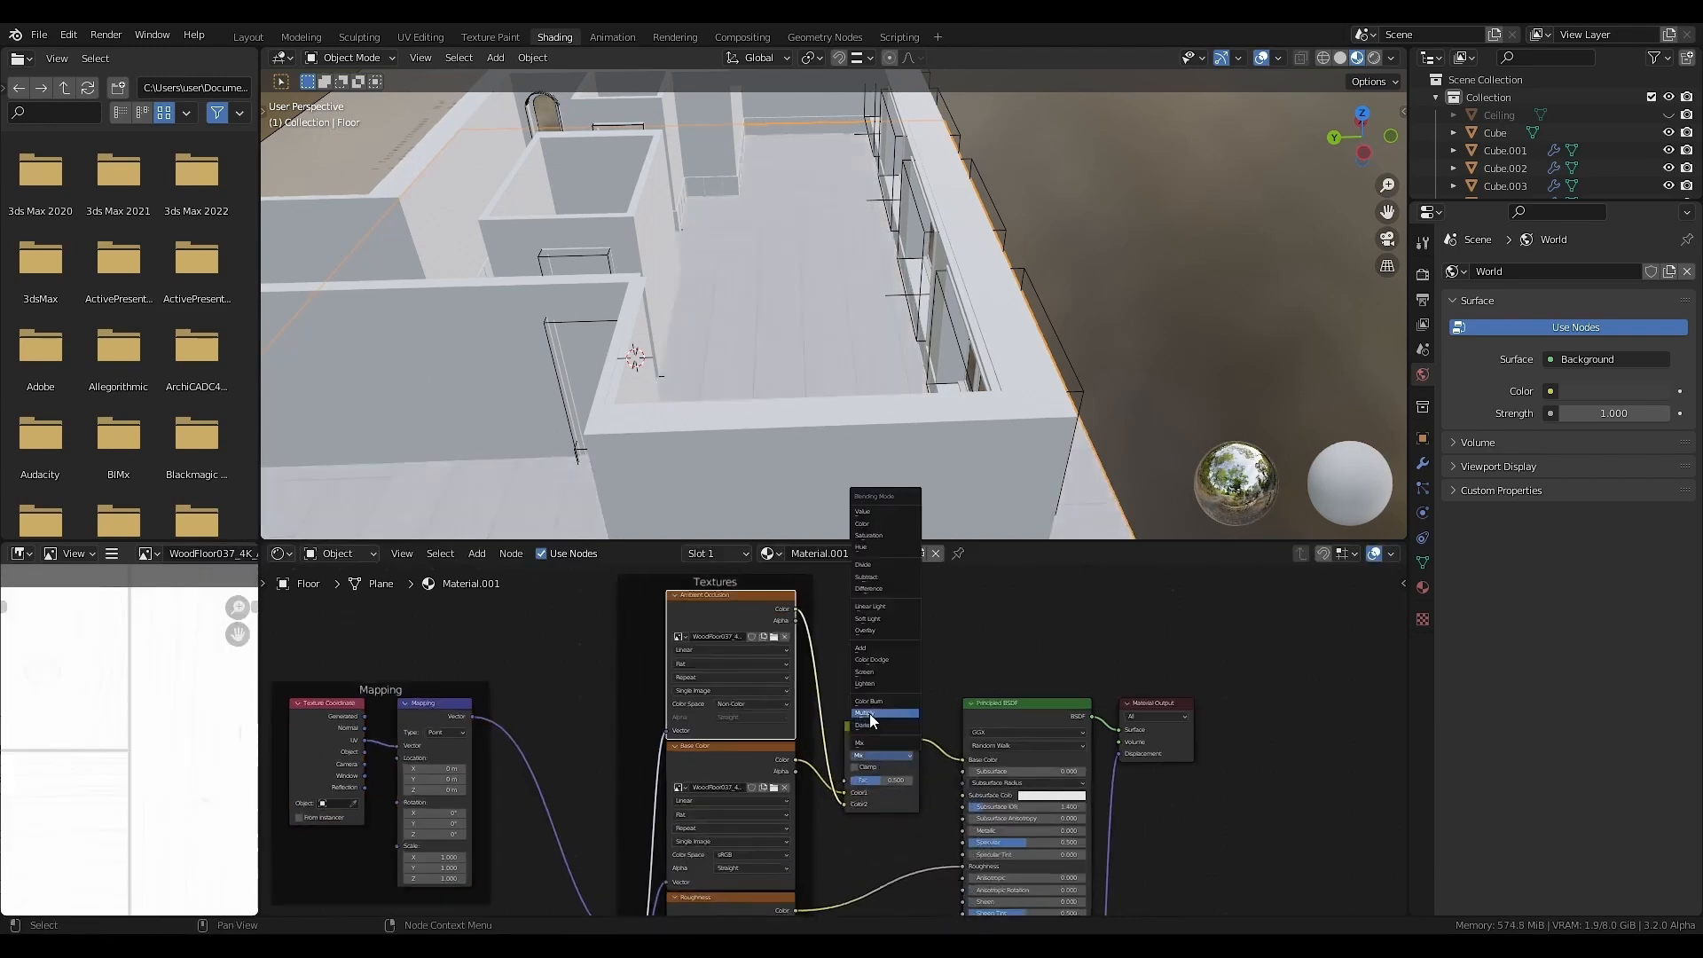
pyautogui.click(870, 713)
pyautogui.scroll(1, 869, 798)
pyautogui.moveTo(868, 817); pyautogui.dragTo(891, 777, button='middle')
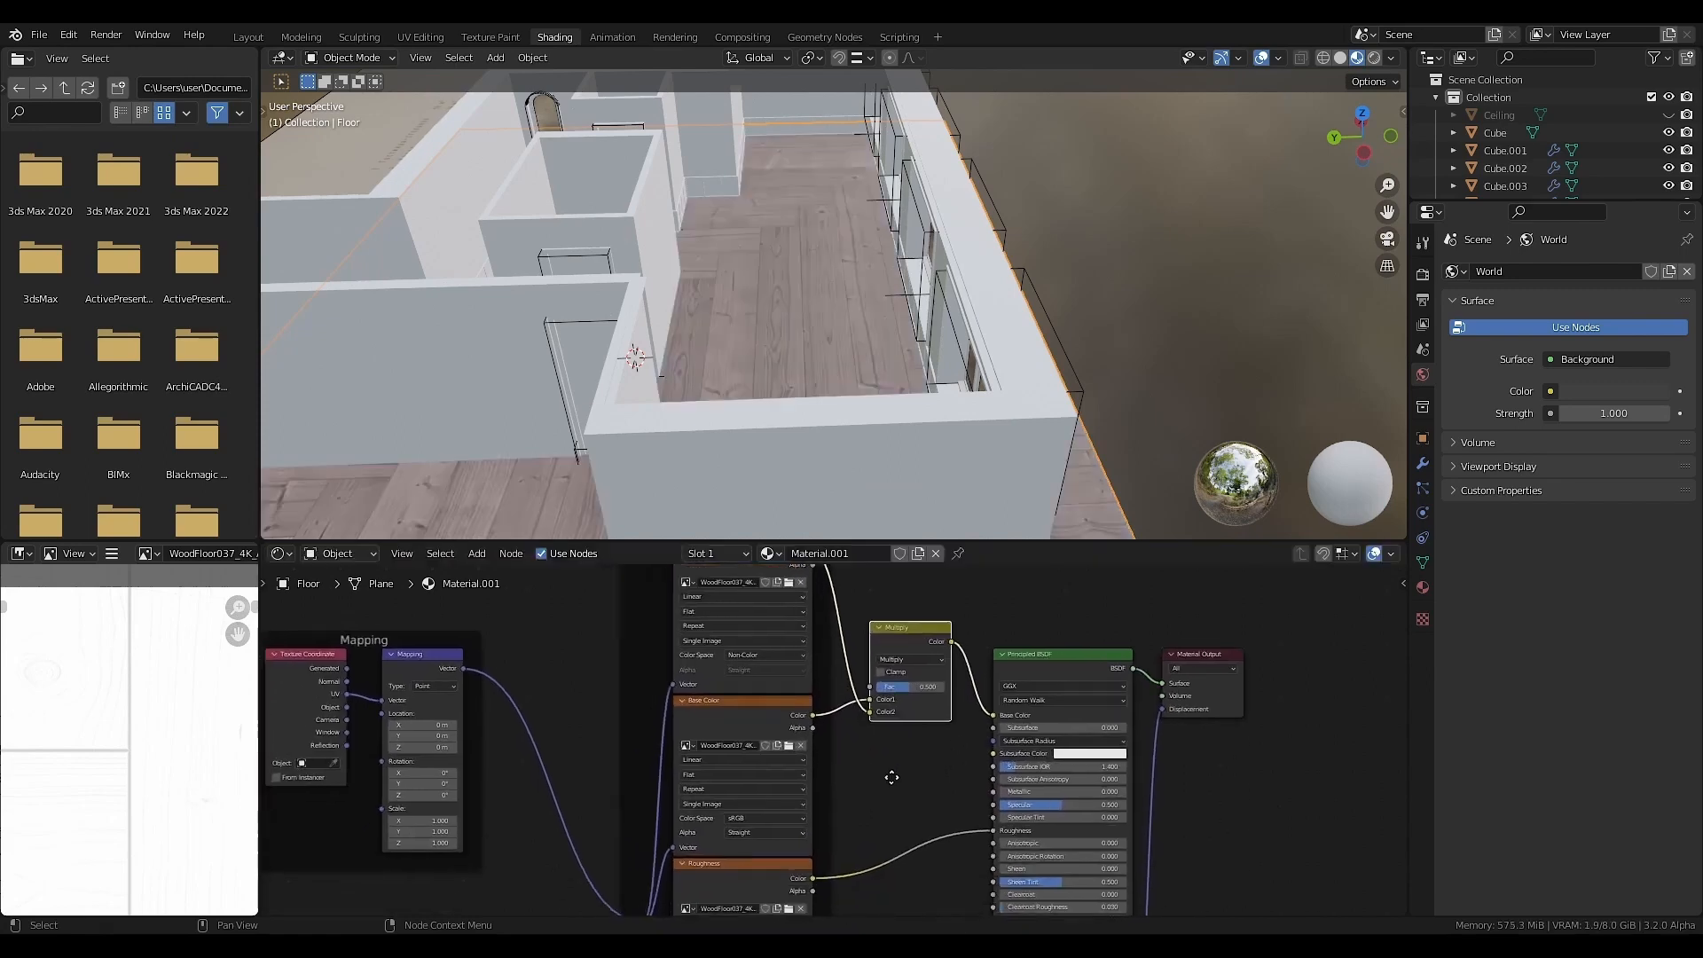
# - Add a Value node and connect it to the Scale of the floor material's Mapping node
pyautogui.scroll(-4, 763, 464)
pyautogui.moveTo(696, 417); pyautogui.dragTo(874, 327, button='middle')
pyautogui.scroll(4, 873, 330)
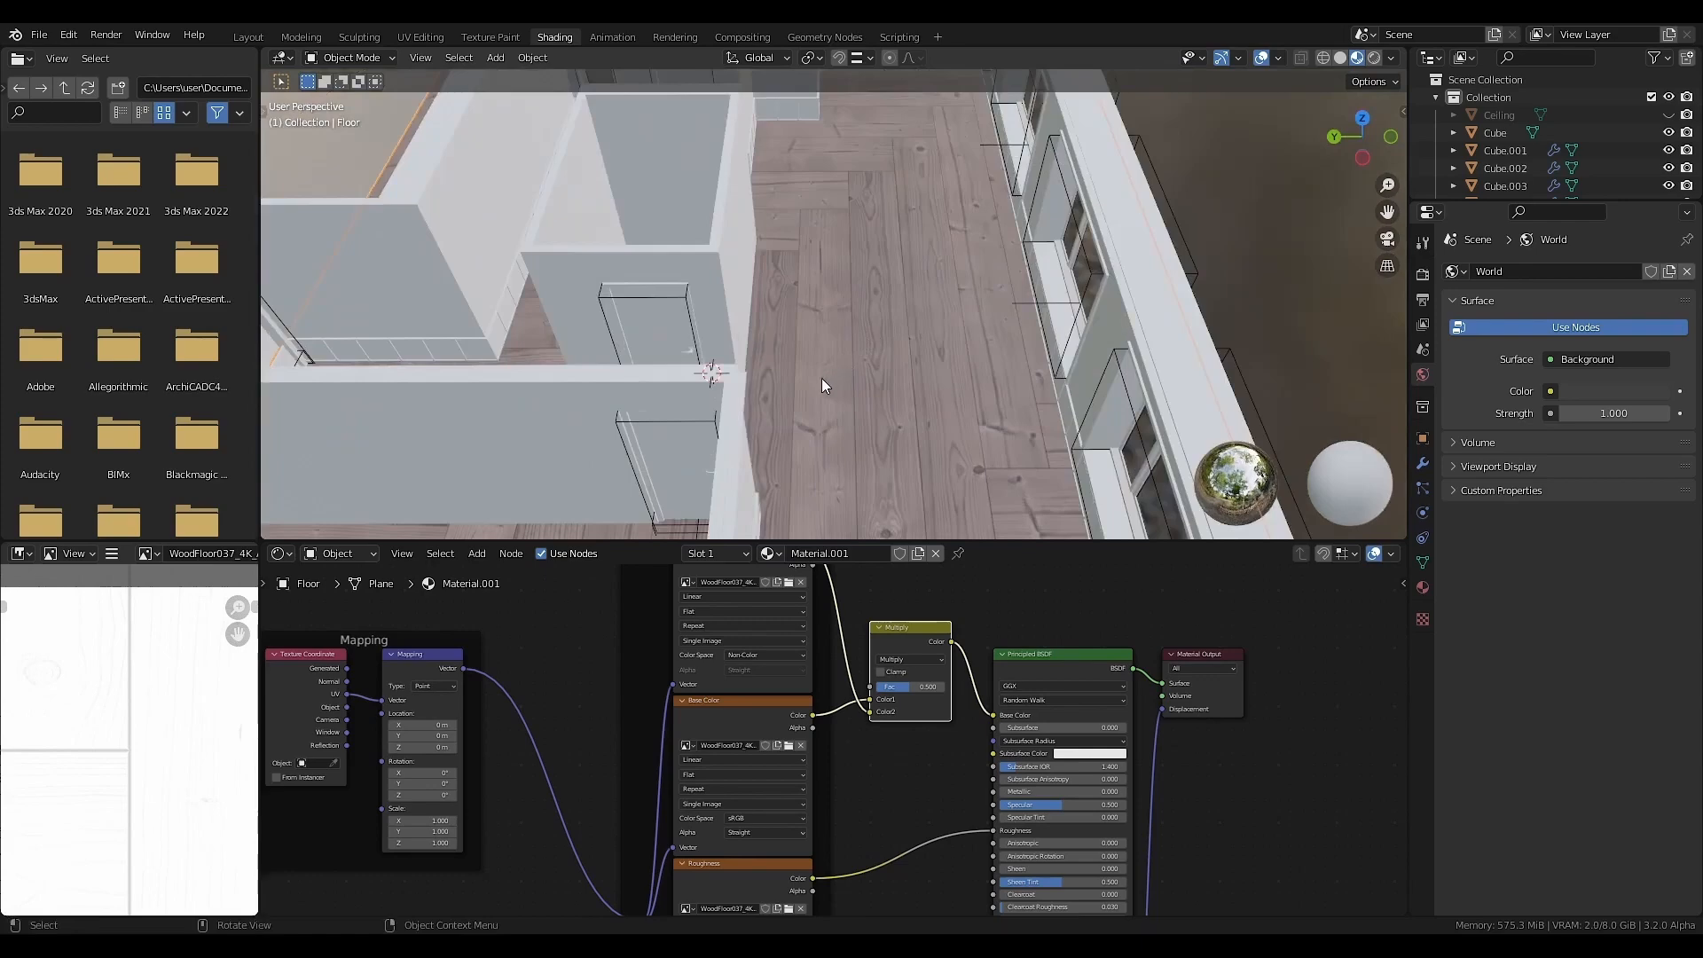
pyautogui.scroll(-3, 806, 424)
pyautogui.moveTo(876, 400)
pyautogui.mouseDown(button='middle')
pyautogui.moveTo(922, 377)
pyautogui.moveTo(896, 382)
pyautogui.mouseUp(button='middle')
pyautogui.moveTo(421, 829); pyautogui.dragTo(675, 784, button='middle')
pyautogui.scroll(2, 674, 784)
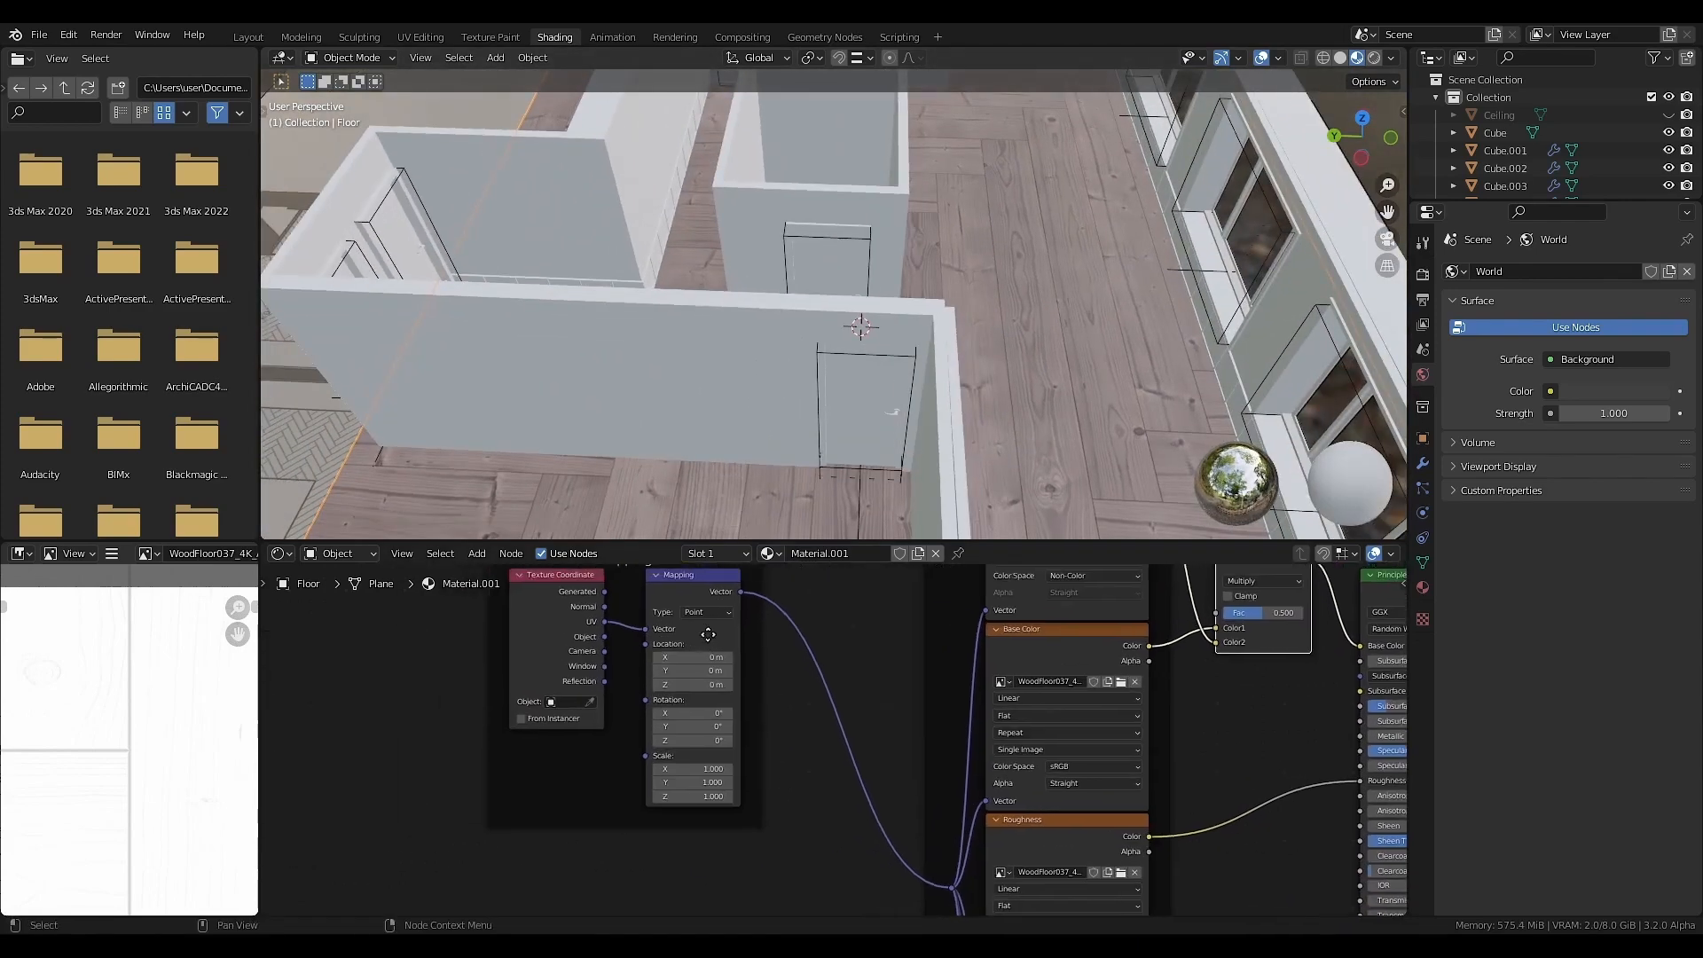
pyautogui.moveTo(661, 757); pyautogui.dragTo(612, 775)
pyautogui.write('va')
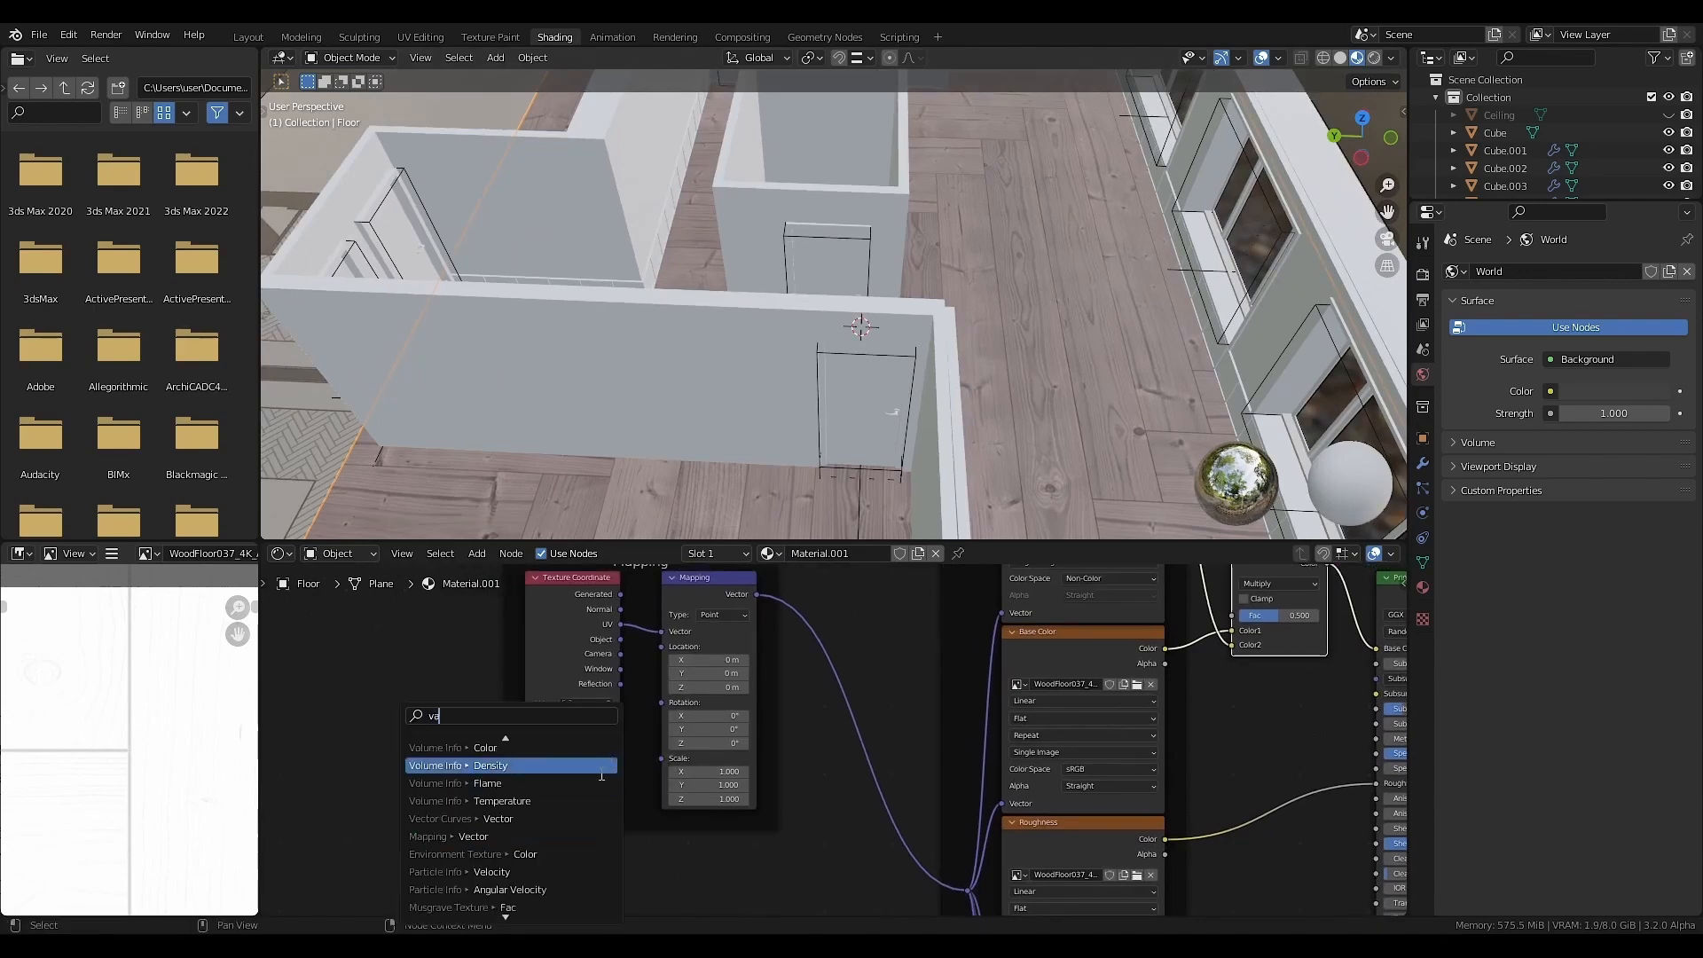
pyautogui.write('lu')
pyautogui.press('Return')
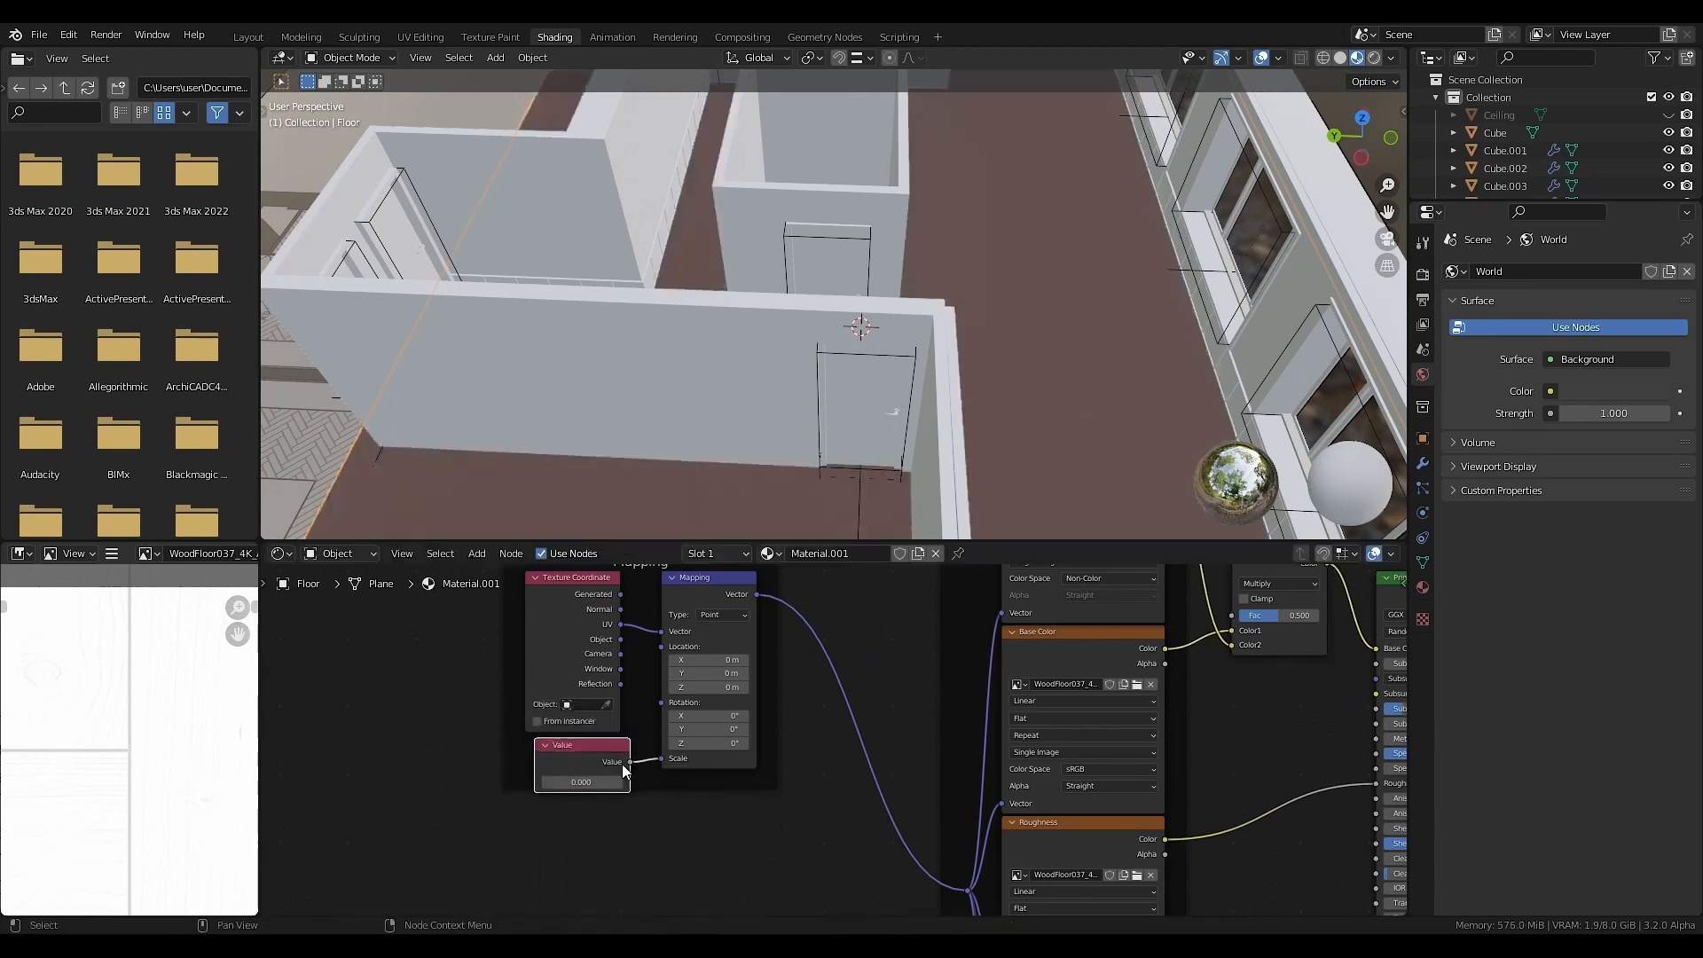
# - Try a value of 5 for the floor texture scale and inspect the wood pattern up close
pyautogui.click(582, 780)
pyautogui.write('5')
pyautogui.press('Return')
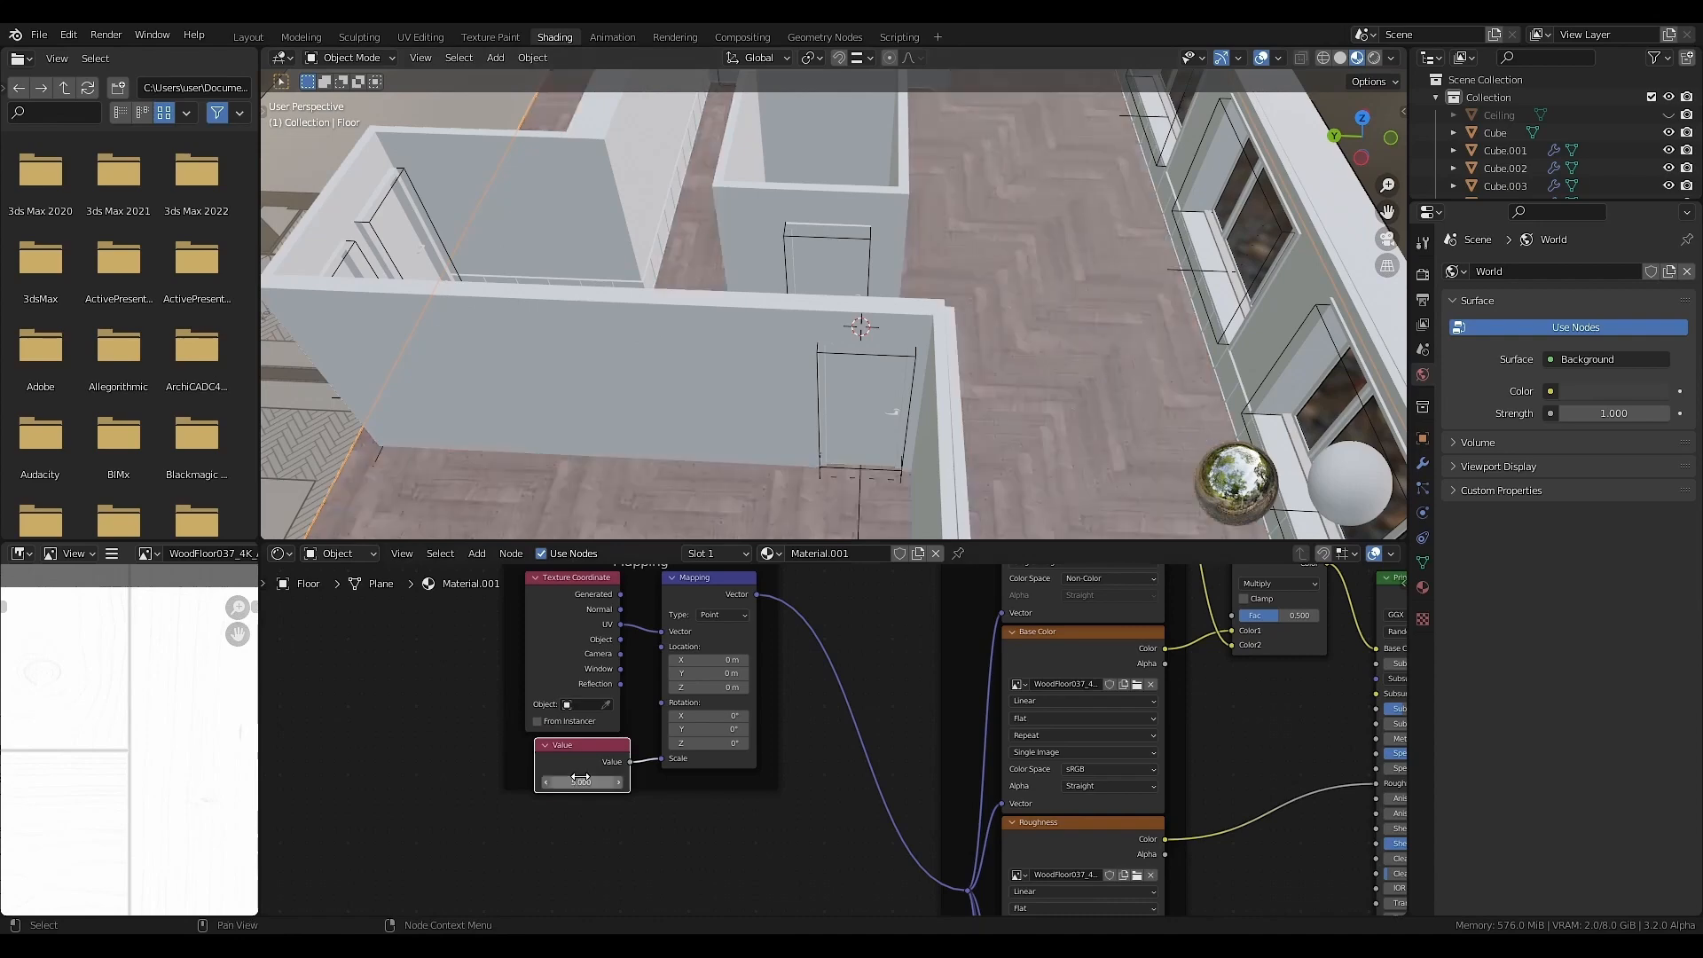
pyautogui.scroll(5, 861, 497)
pyautogui.scroll(-5, 873, 376)
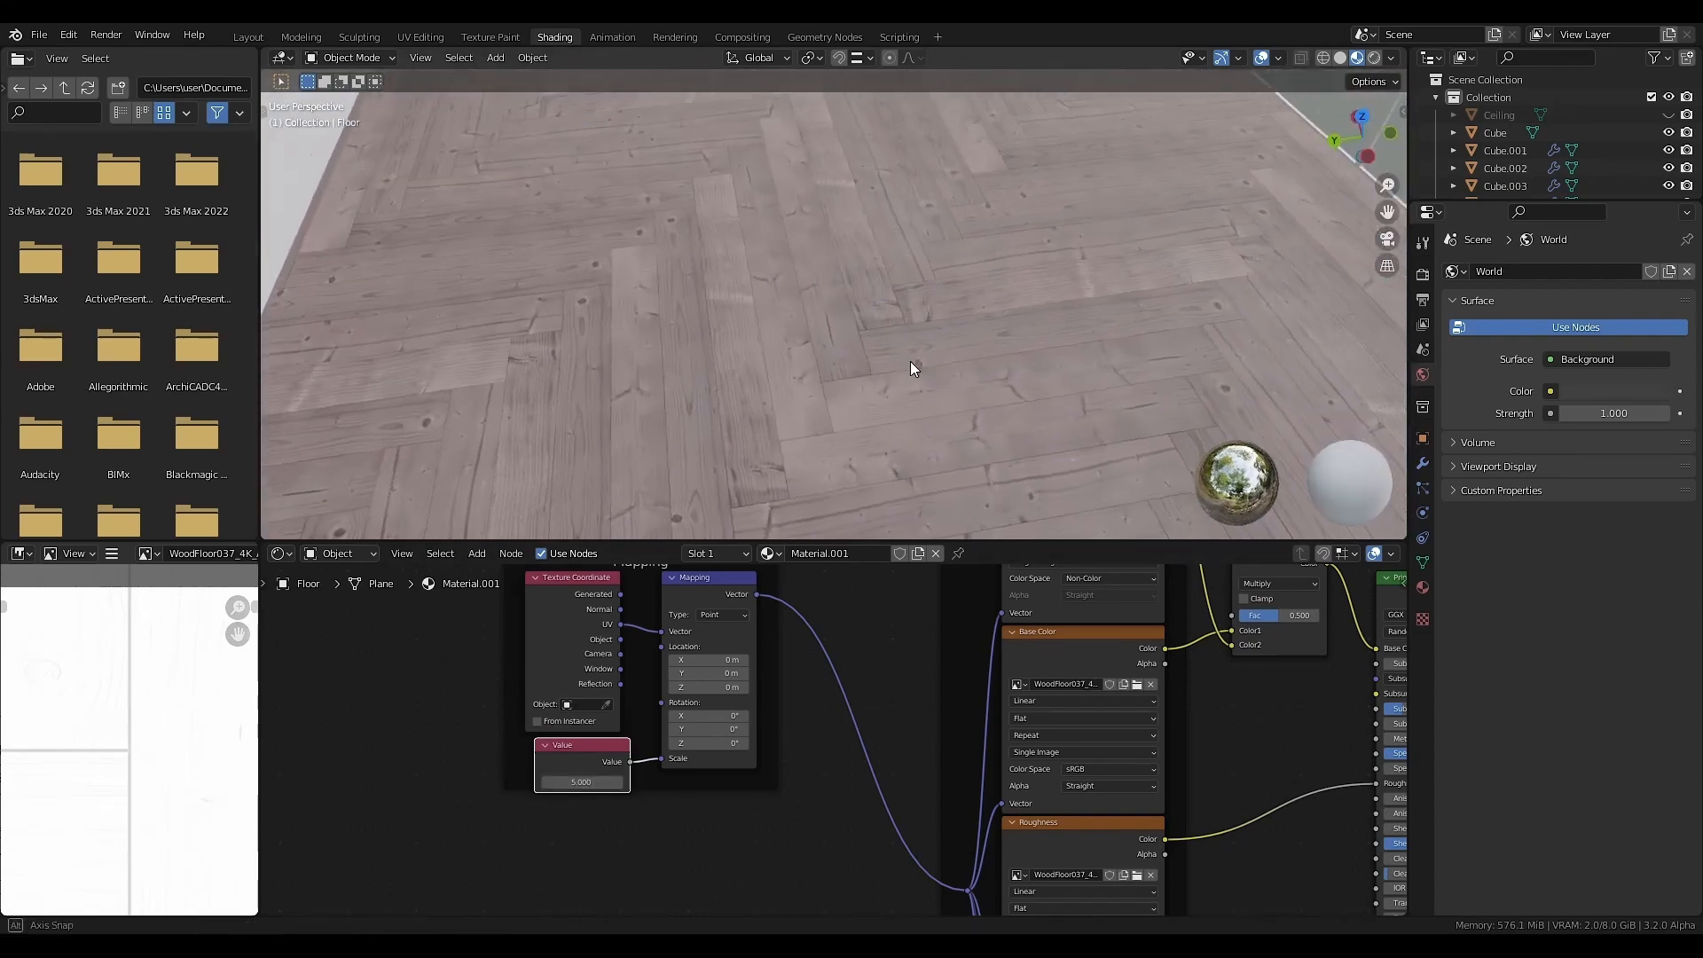
# - Set the Value node that controls the floor texture scale to 8
pyautogui.click(590, 781)
pyautogui.write('8')
pyautogui.press('Return')
# - Select the middle window and bring up the full node setup of its Glass material
pyautogui.scroll(-5, 909, 334)
pyautogui.moveTo(870, 354); pyautogui.dragTo(818, 256, button='middle')
pyautogui.scroll(4, 826, 317)
pyautogui.click(818, 255)
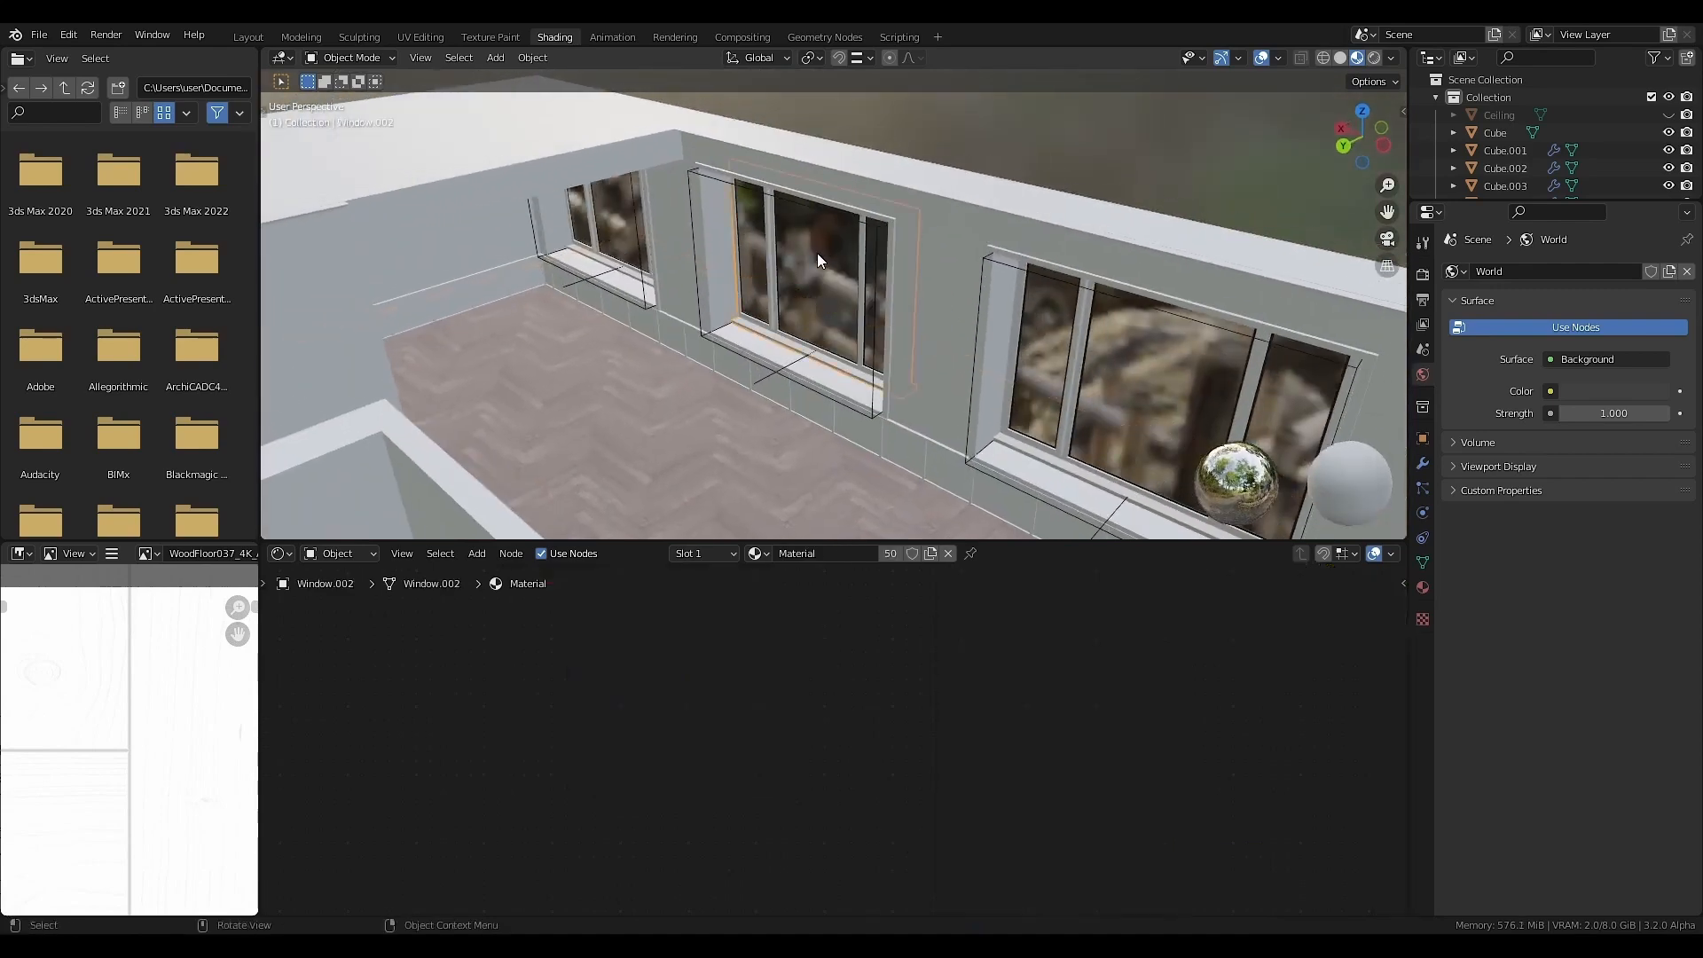
pyautogui.click(698, 553)
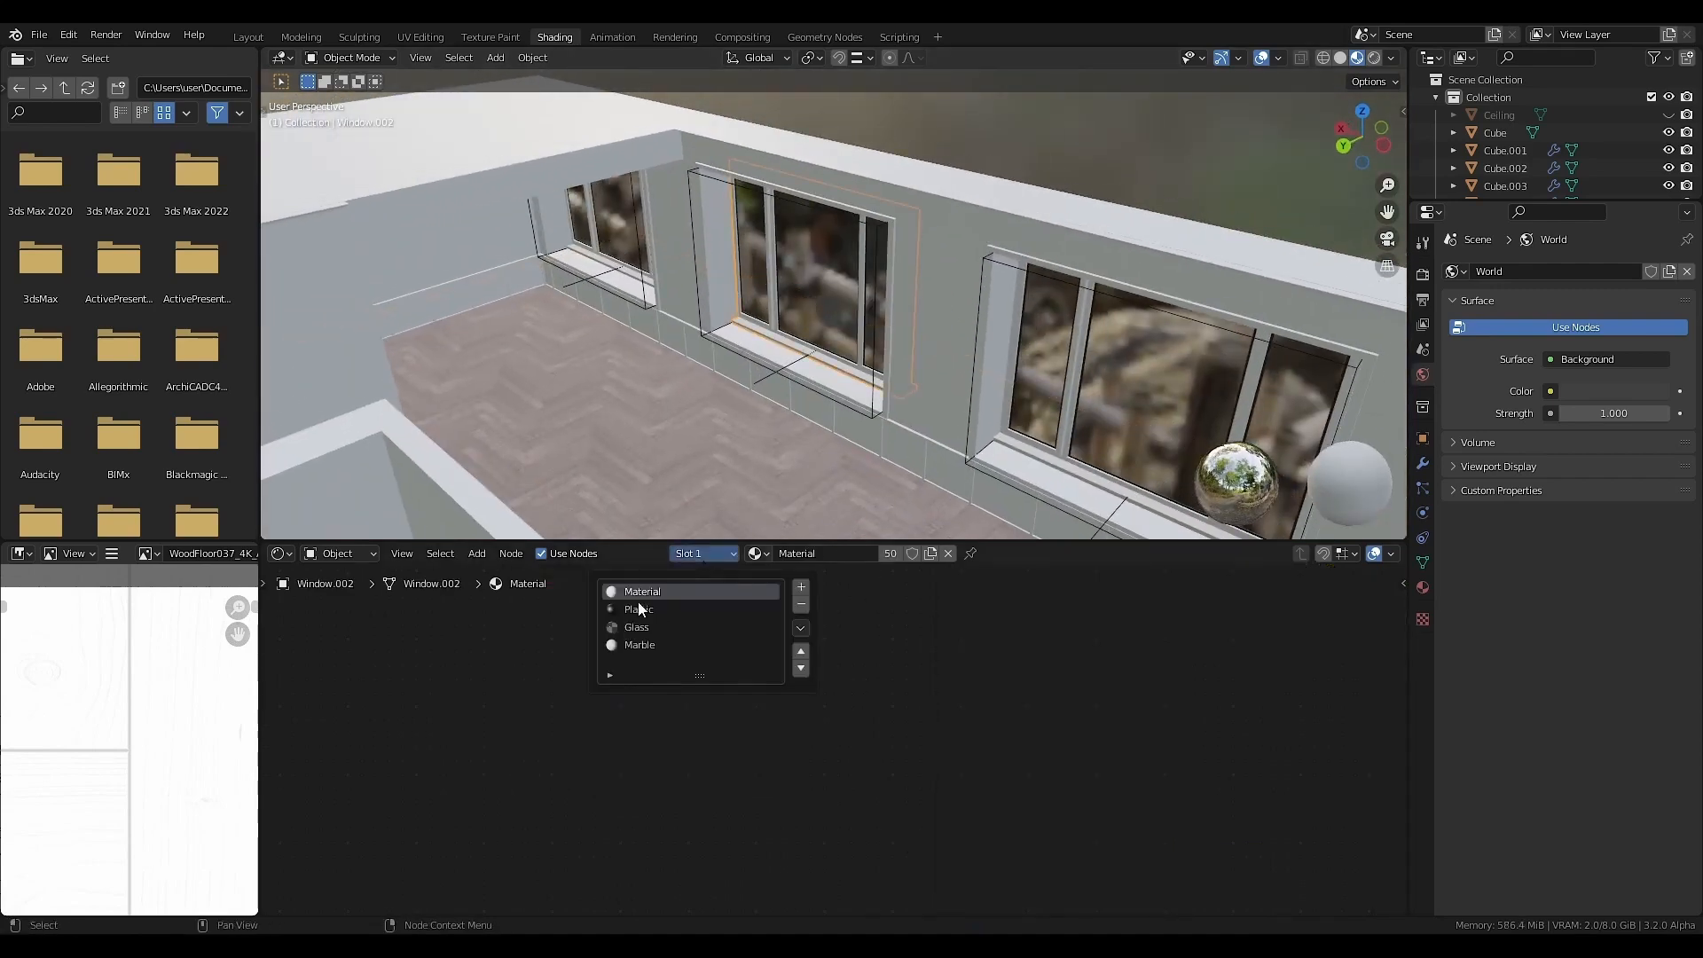
pyautogui.press('Home')
pyautogui.click(700, 553)
pyautogui.click(635, 628)
pyautogui.press('Home')
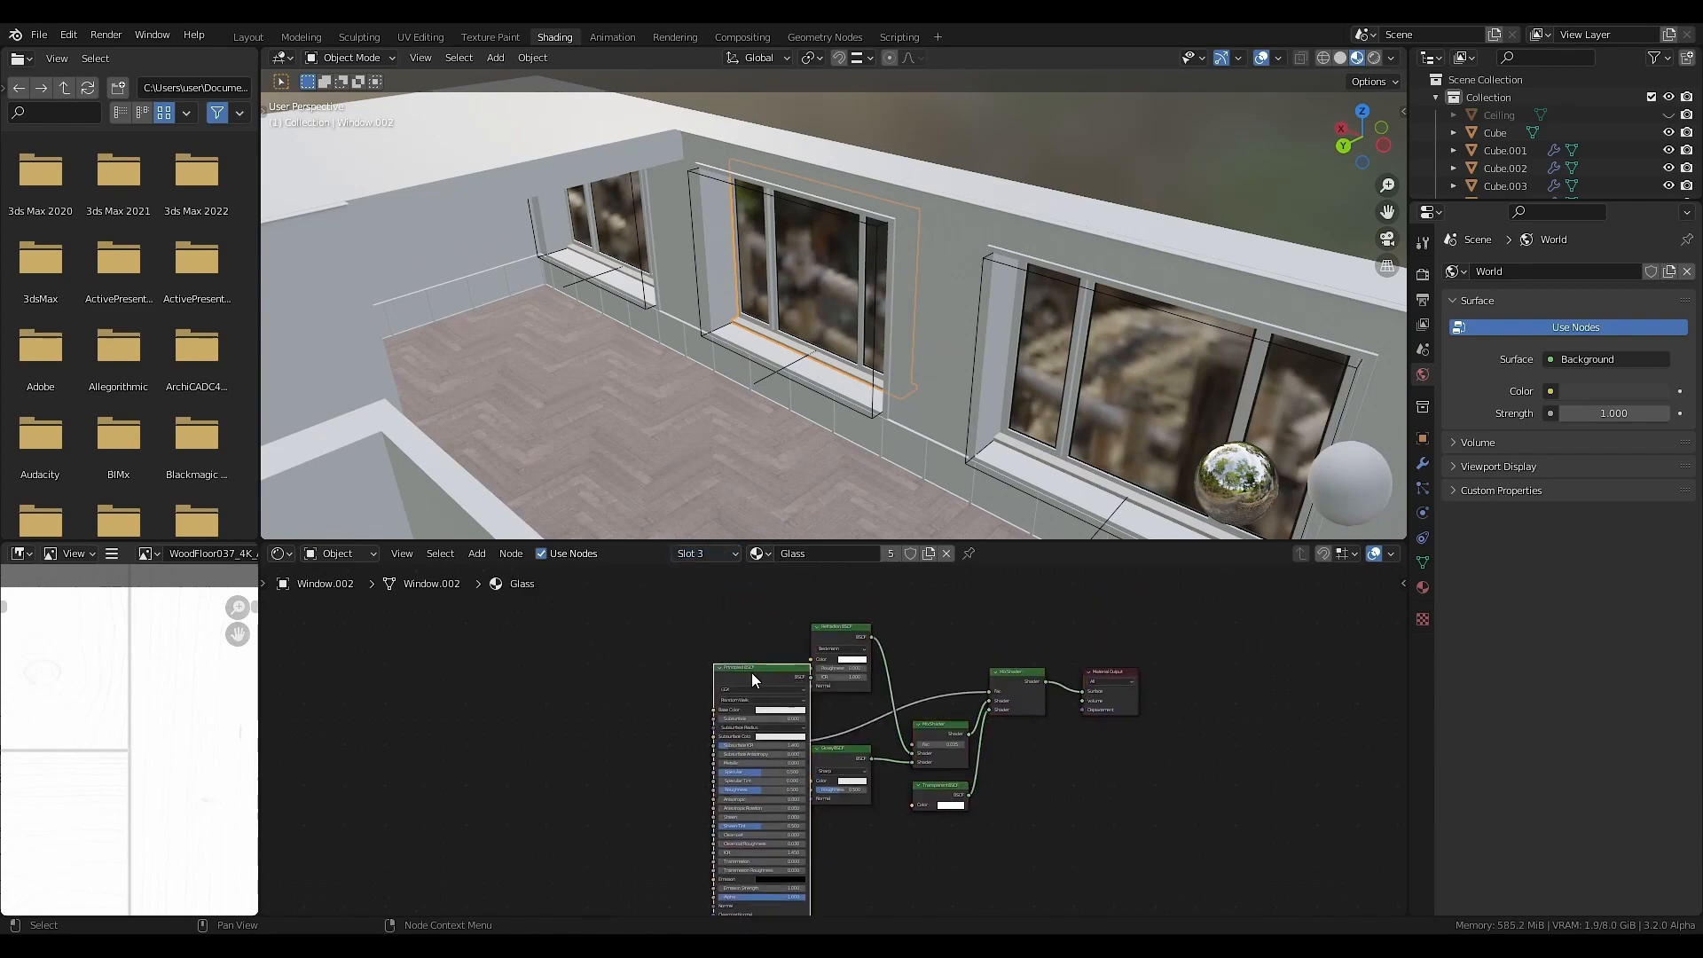
# - Delete the unused Principled BSDF from the Glass material and move the Light Path node above the other nodes
pyautogui.press('x')
pyautogui.hotkey('shift', 'a')
pyautogui.click(828, 605)
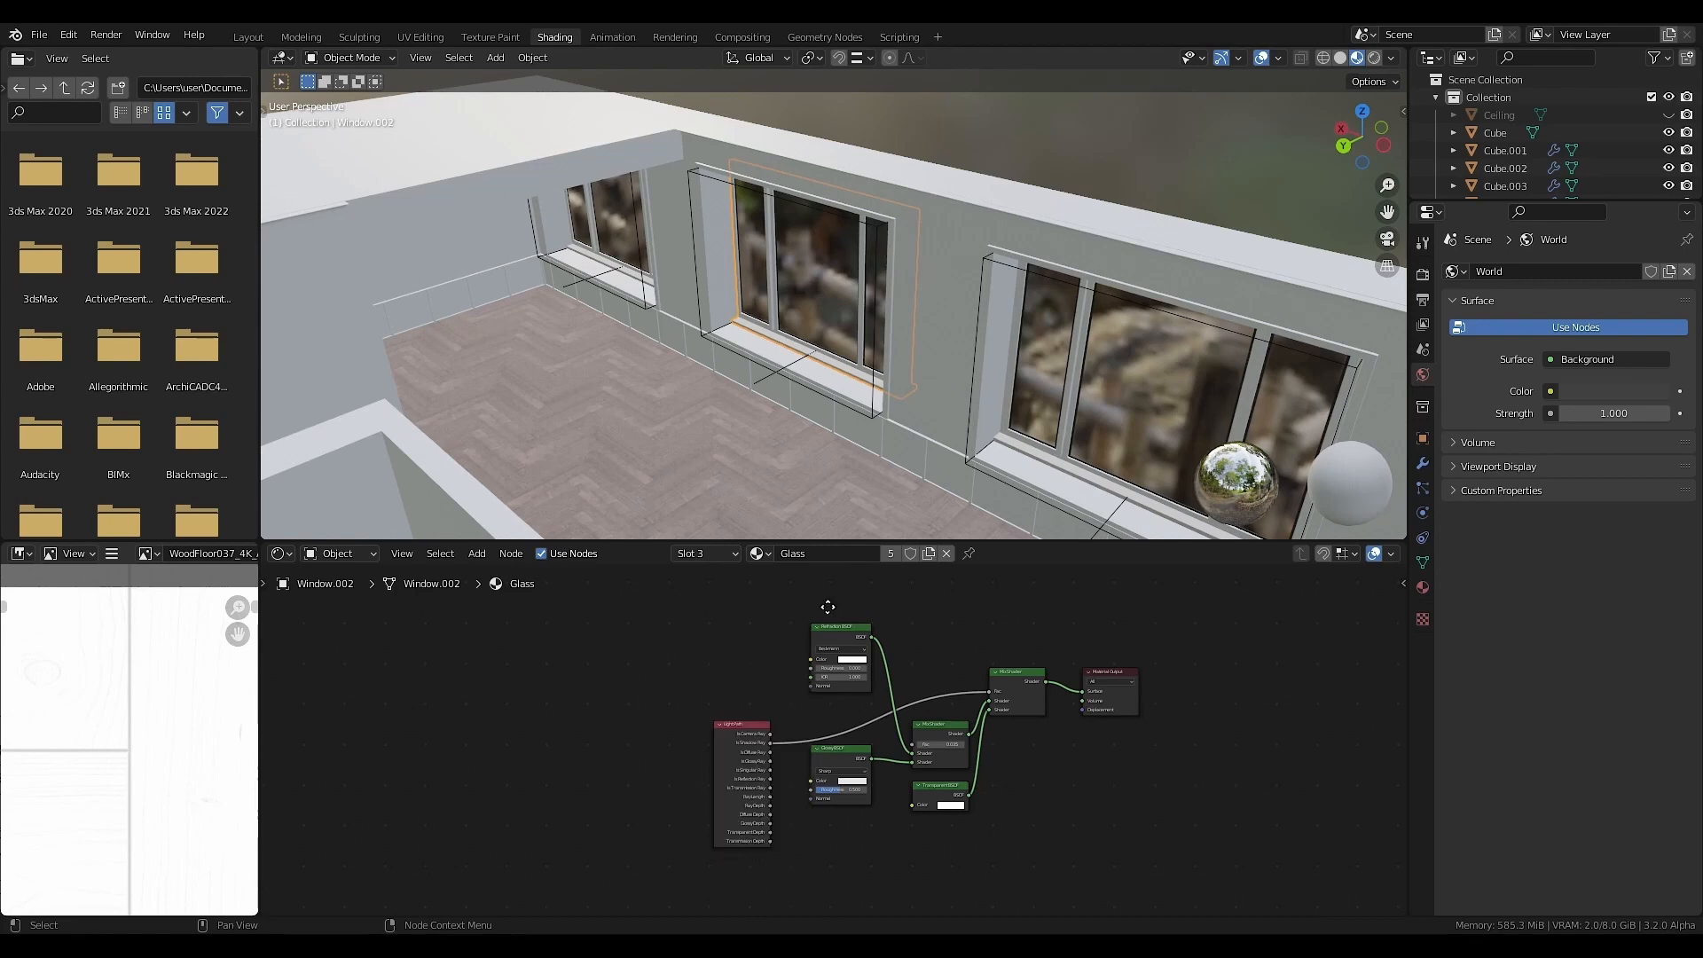
pyautogui.click(790, 567)
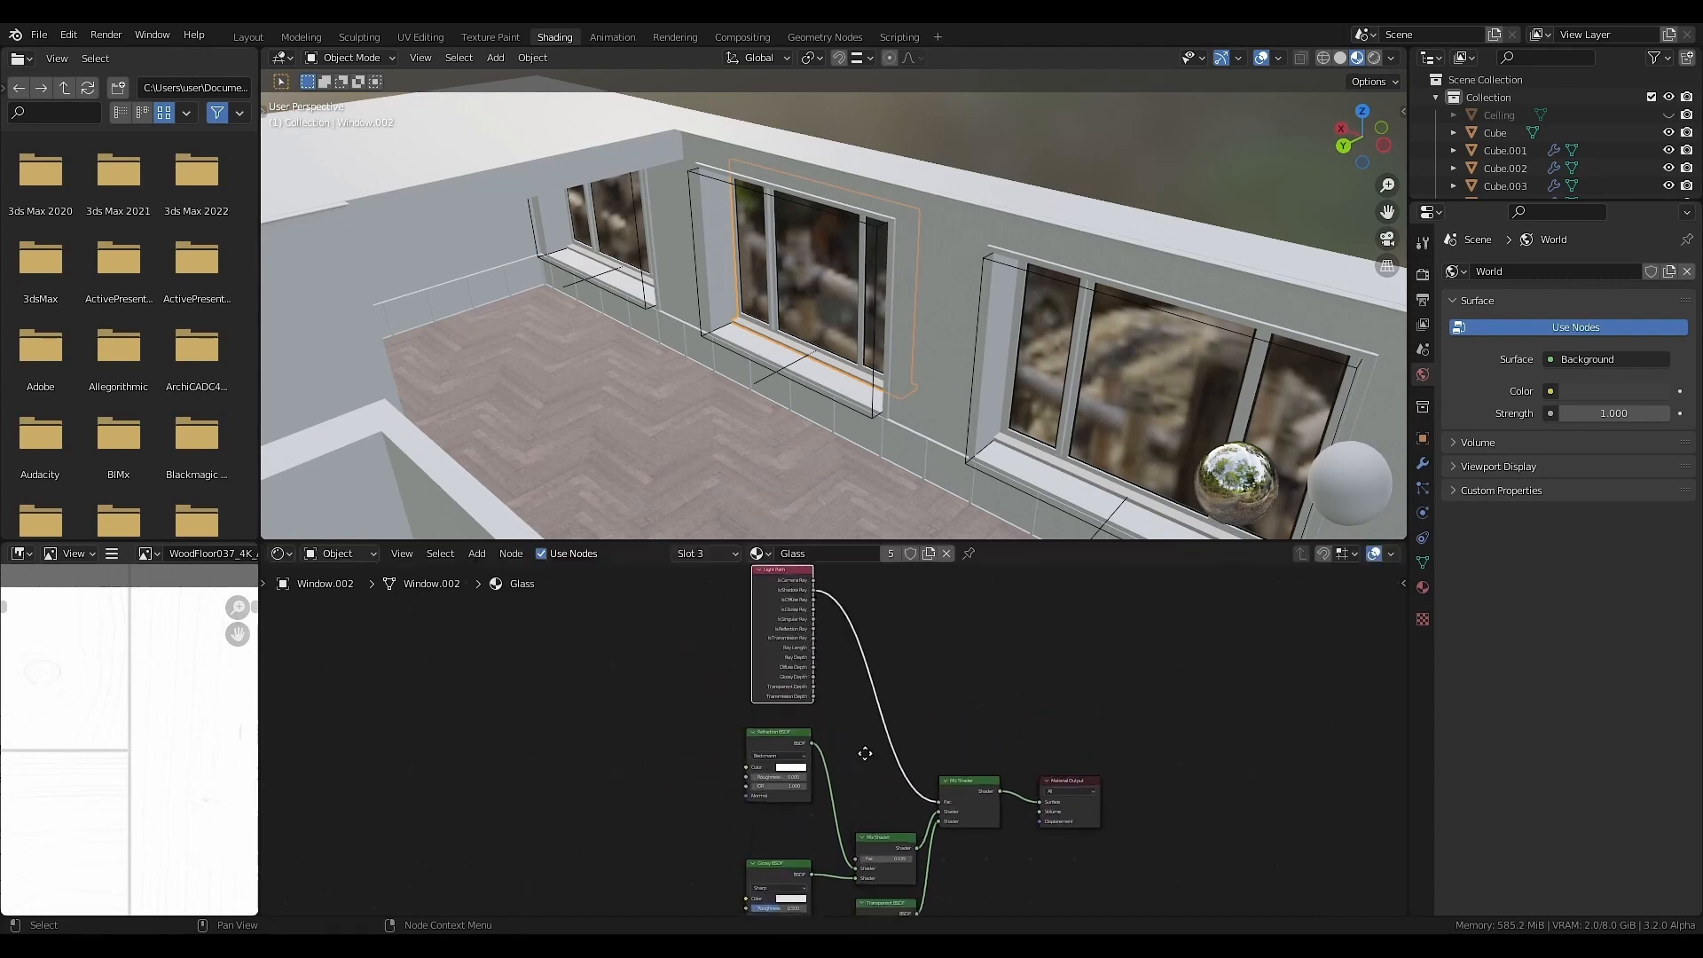
# - Delete the Refraction BSDF and arrange the Glossy BSDF and Transparent BSDF one above the other, before the Mix Shaders
pyautogui.scroll(1, 876, 759)
pyautogui.moveTo(883, 634); pyautogui.dragTo(676, 699)
pyautogui.press('x')
pyautogui.moveTo(776, 787); pyautogui.dragTo(712, 683)
pyautogui.moveTo(904, 835); pyautogui.dragTo(703, 795)
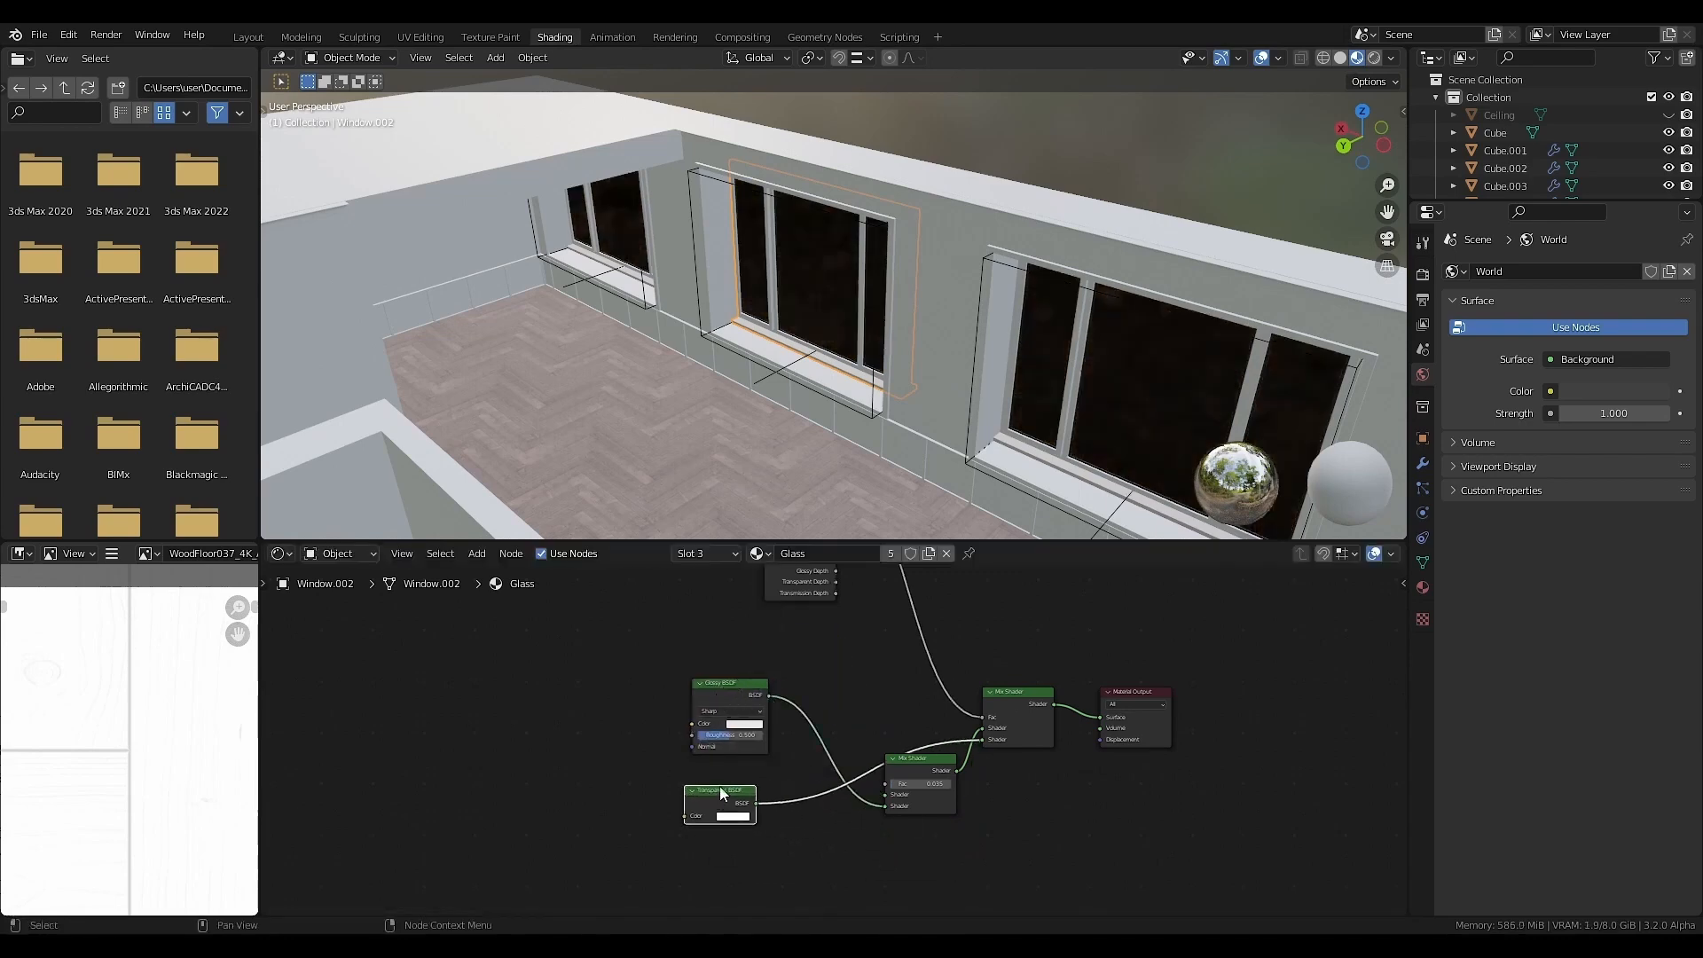
# - Maximize the node editor, connect Glossy and Transparent BSDF to the first Mix Shader's two inputs, and reposition that Mix Shader
pyautogui.hotkey('ctrl', 'space')
pyautogui.moveTo(674, 645)
pyautogui.mouseDown()
pyautogui.moveTo(719, 678)
pyautogui.moveTo(1008, 654)
pyautogui.mouseUp()
pyautogui.scroll(-1, 1009, 655)
pyautogui.keyDown('ctrl'); pyautogui.scroll(-3, 1020, 715); pyautogui.keyUp('ctrl')
pyautogui.moveTo(906, 626); pyautogui.dragTo(774, 493)
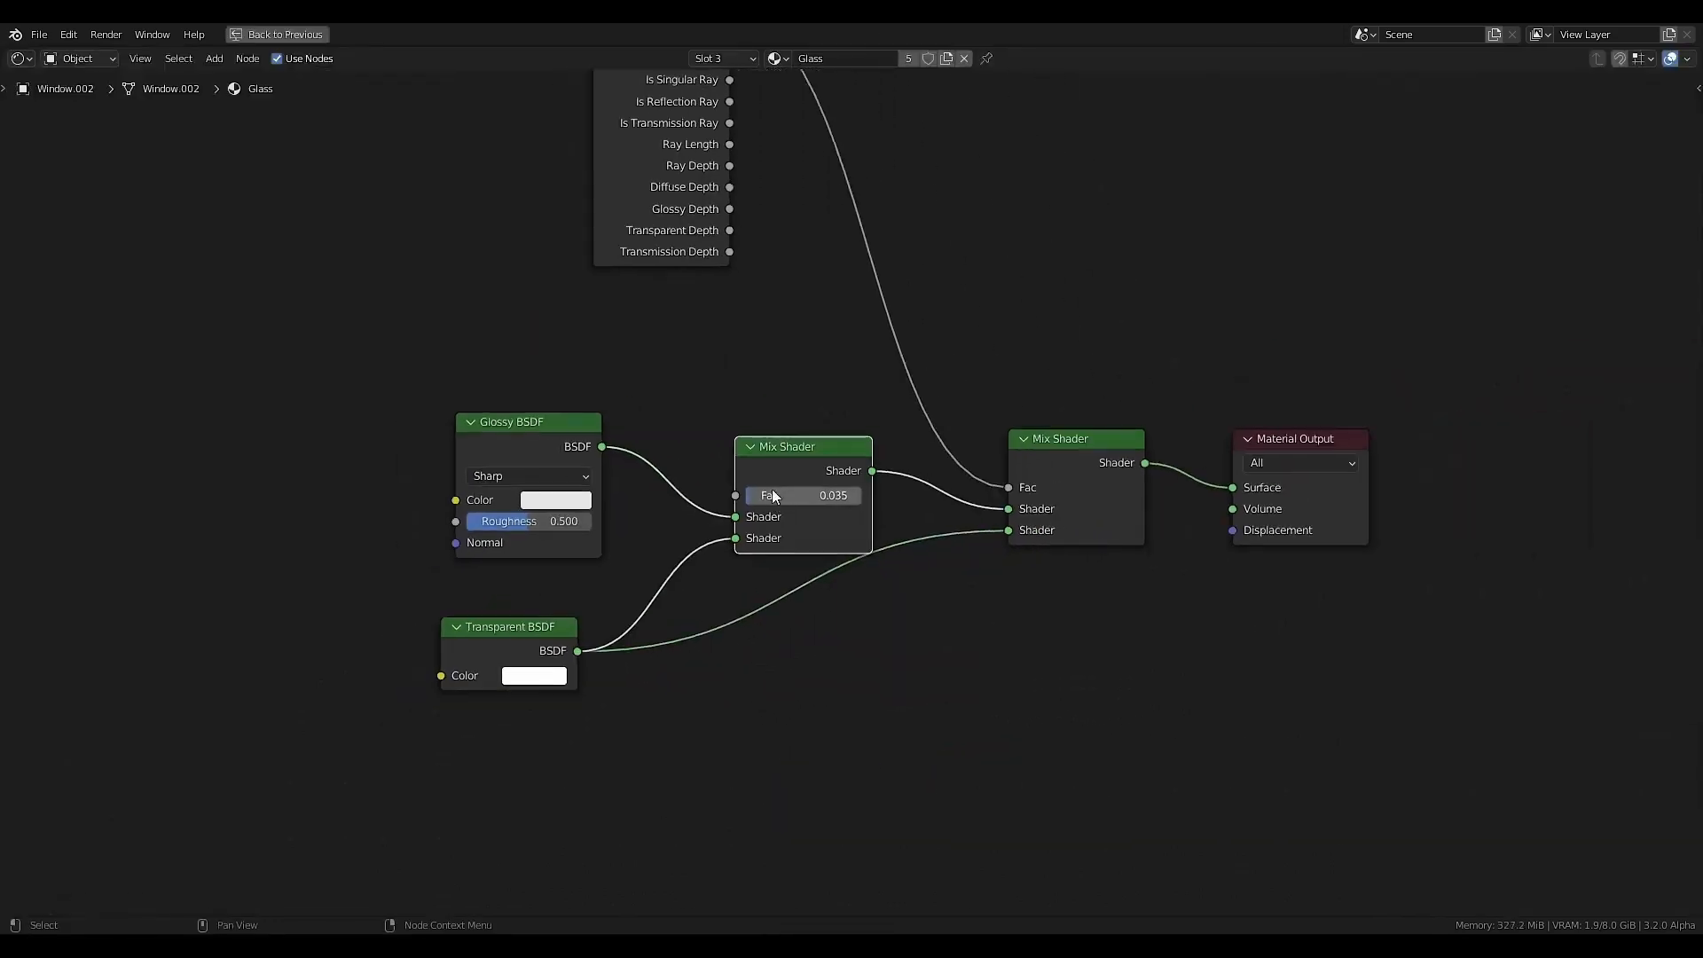
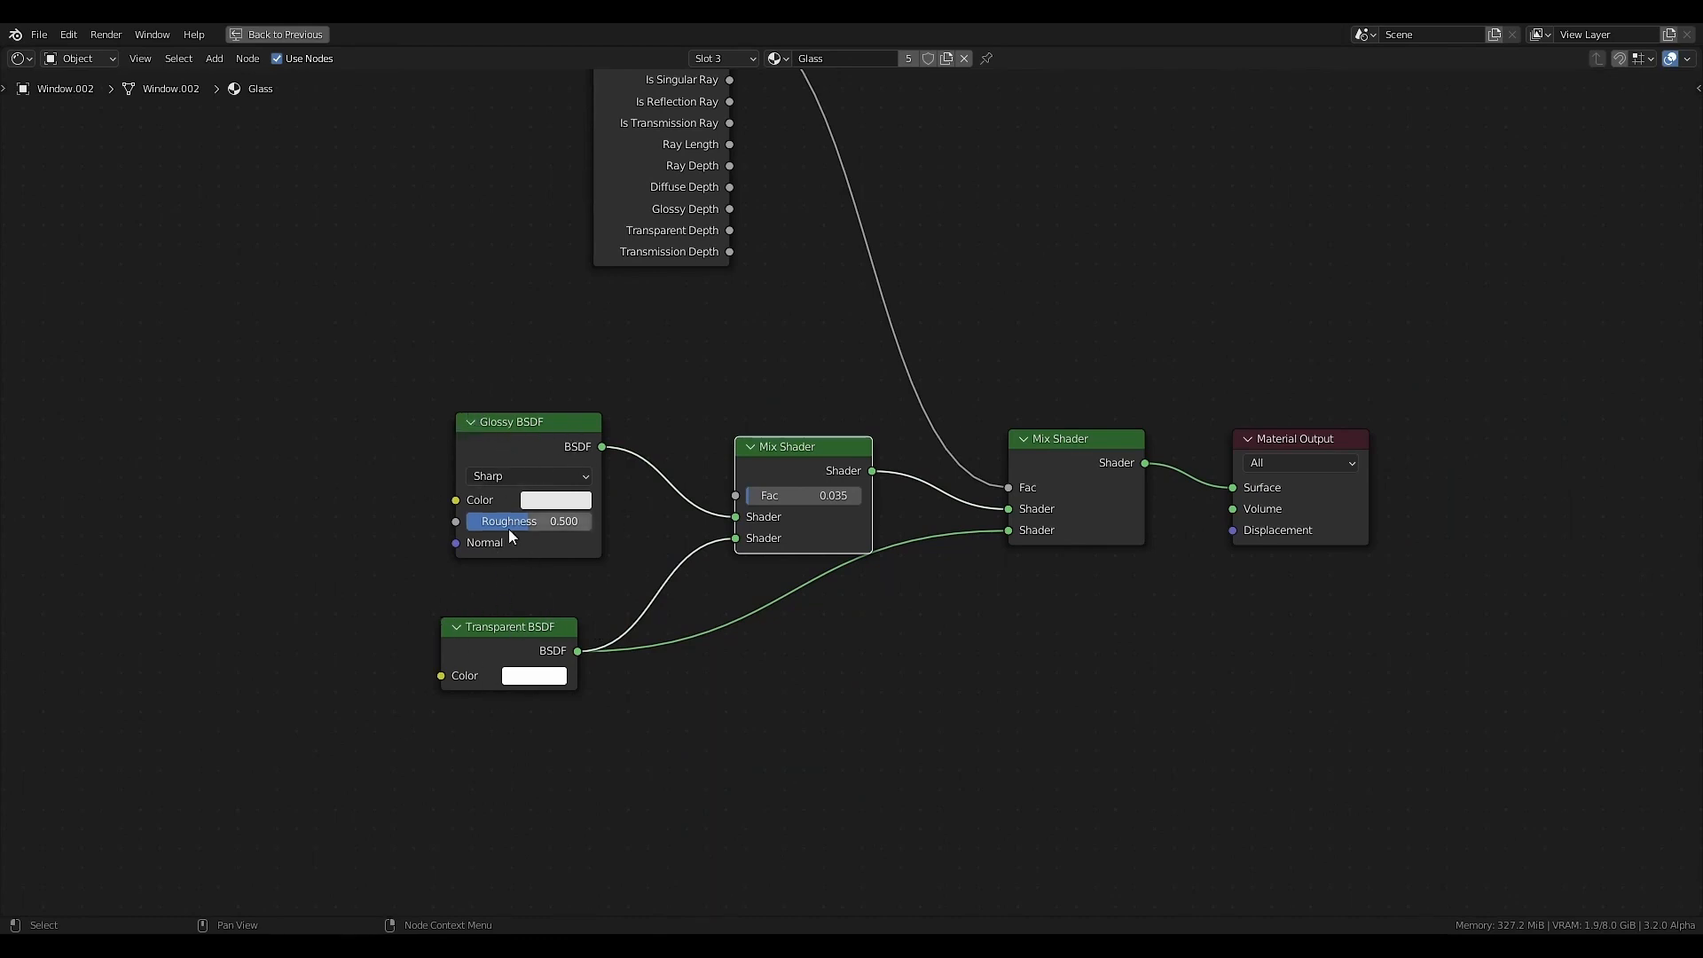
# - Add a Fresnel node with an IOR of 40 and connect it to the factor of the first Mix Shader
pyautogui.moveTo(508, 529); pyautogui.dragTo(514, 596, button='middle')
pyautogui.click(545, 507)
pyautogui.moveTo(545, 507); pyautogui.dragTo(545, 555)
pyautogui.moveTo(743, 562); pyautogui.dragTo(603, 456)
pyautogui.click(443, 496)
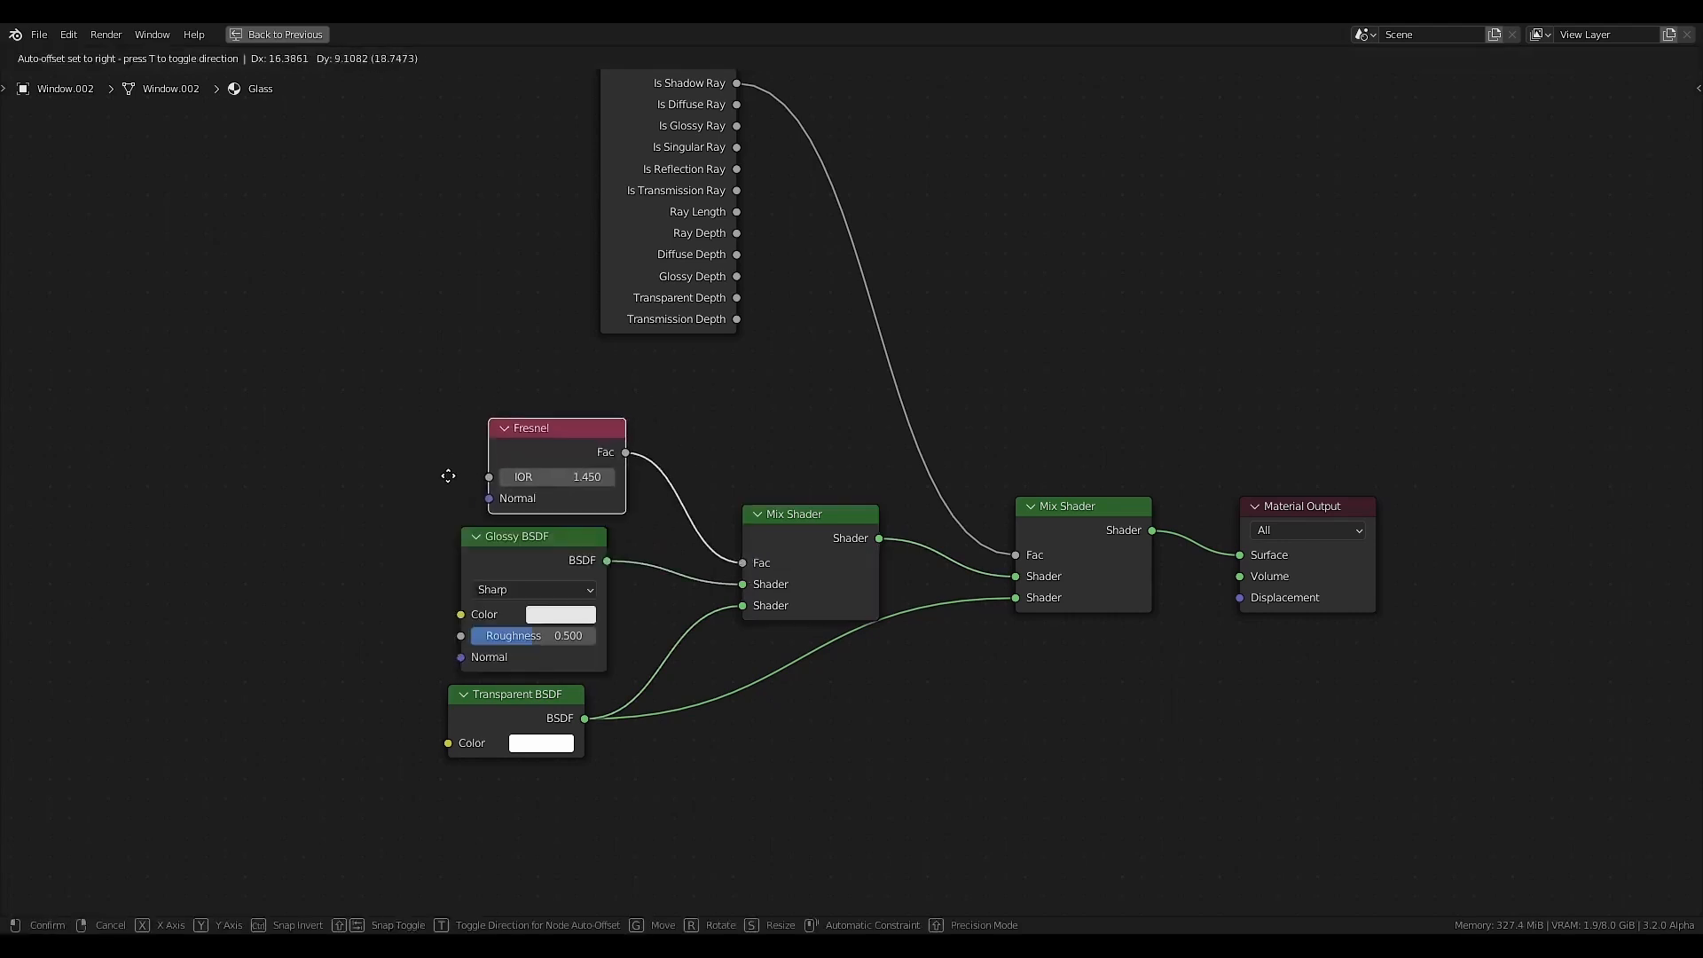
pyautogui.click(425, 482)
pyautogui.click(536, 479)
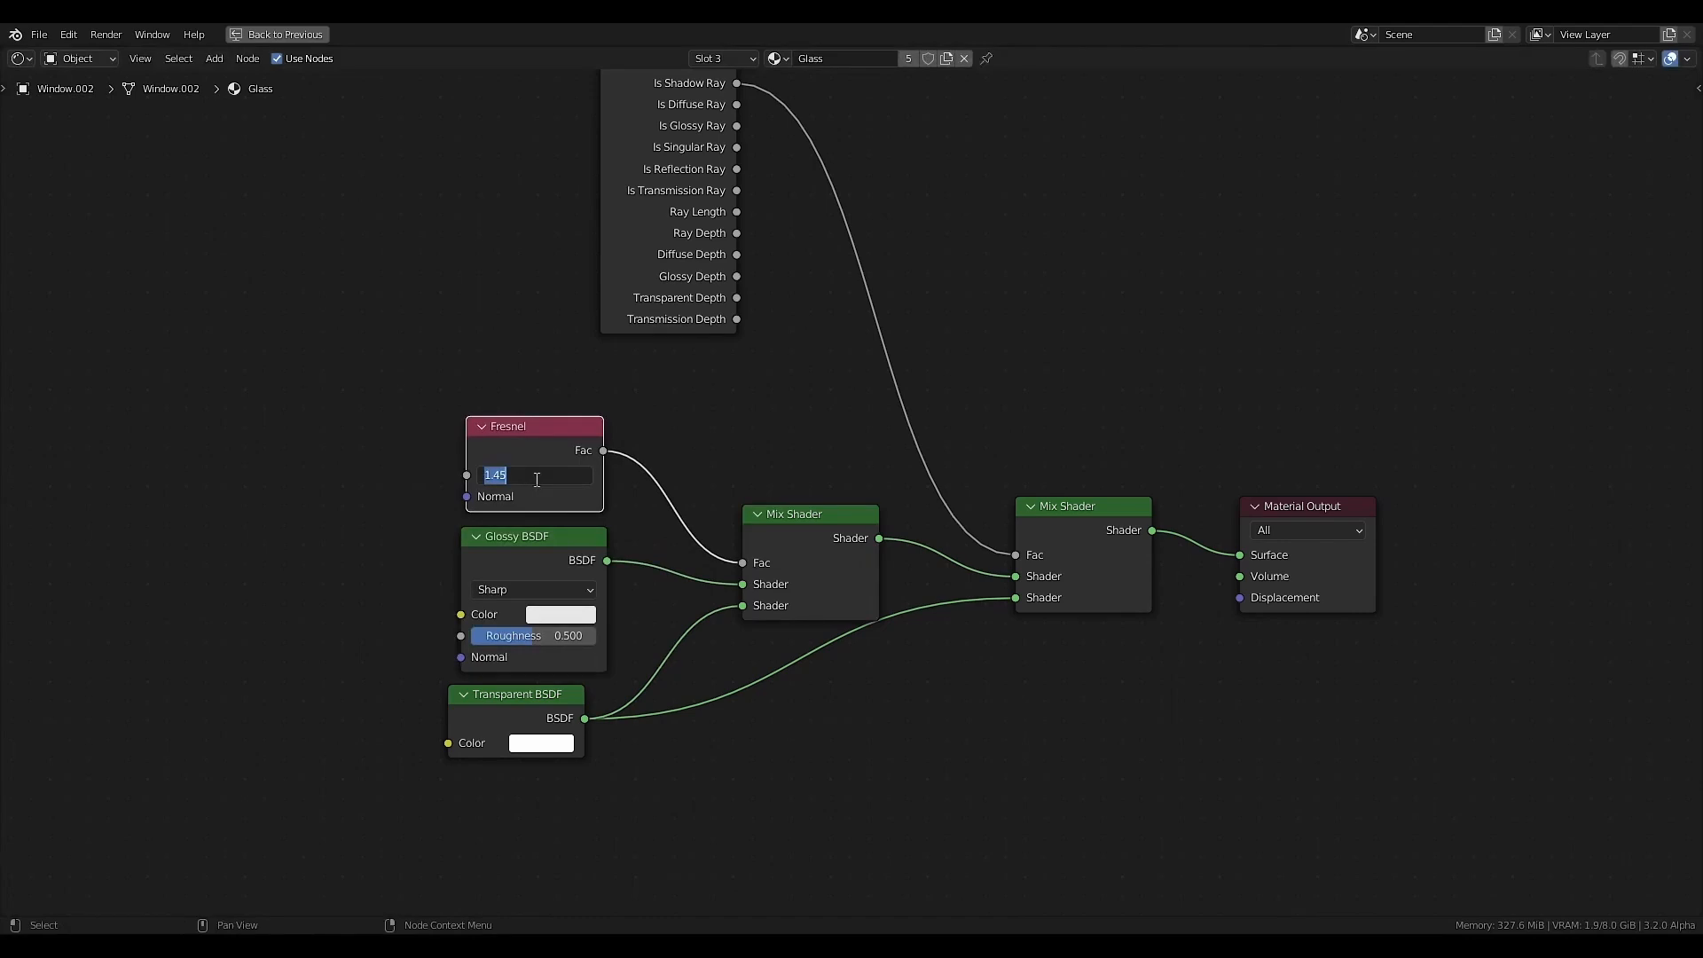
pyautogui.write('40')
pyautogui.press('Return')
# - Insert a Math Add node between Light Path and the final Mix Shader factor, summing Is Shadow Ray and Is Diffuse Ray
pyautogui.moveTo(658, 202); pyautogui.dragTo(579, 451, button='middle')
pyautogui.moveTo(590, 321); pyautogui.dragTo(454, 365)
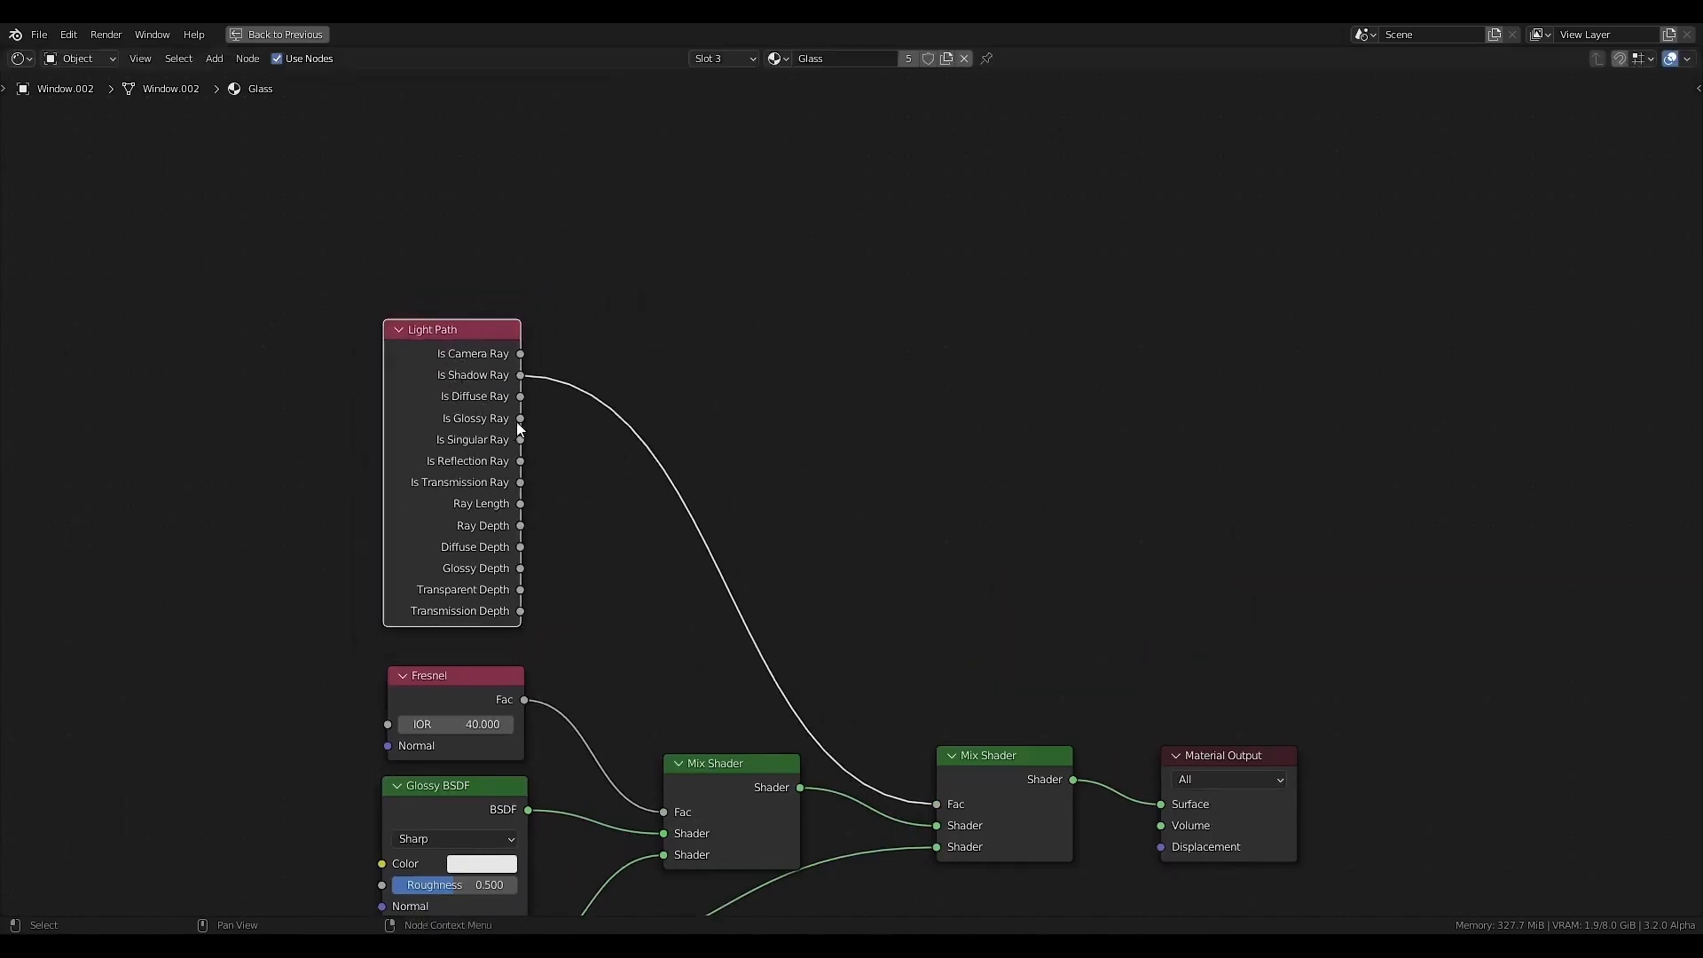
pyautogui.hotkey('shift', 'a')
pyautogui.moveTo(587, 447)
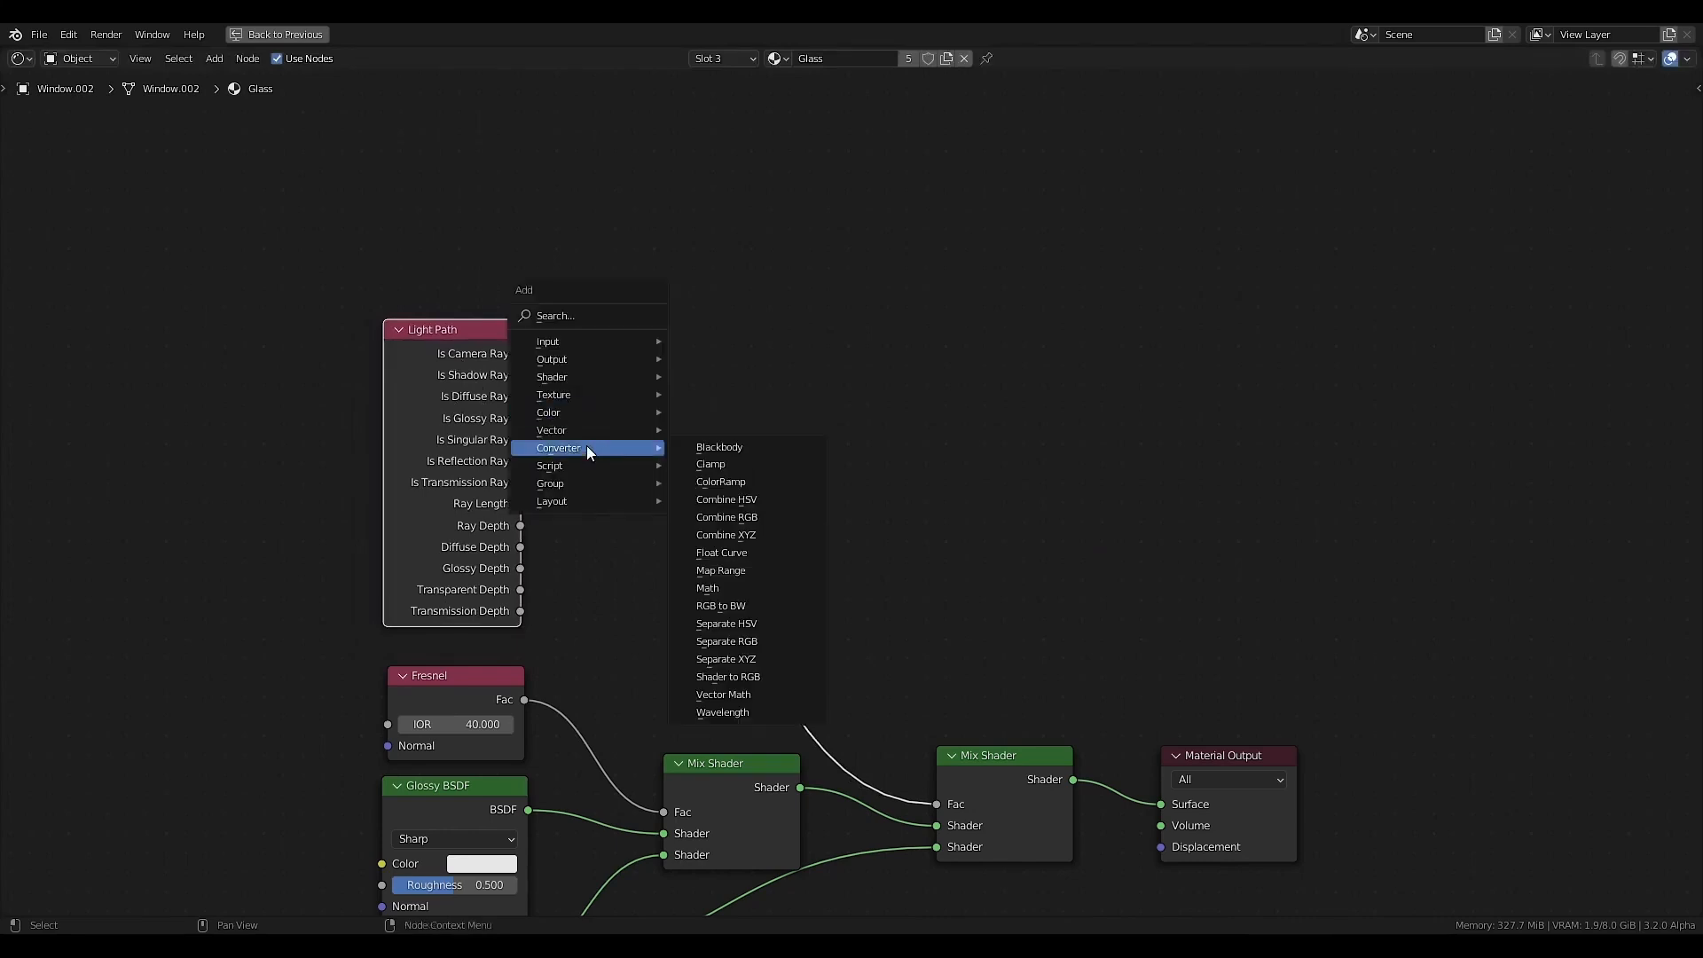
pyautogui.click(717, 581)
pyautogui.click(660, 391)
pyautogui.moveTo(520, 397); pyautogui.dragTo(601, 452)
# - Duplicate the Add node in front of the final Mix Shader factor and connect Is Glossy Ray to its second value
pyautogui.hotkey('shift', 'd')
pyautogui.click(896, 419)
pyautogui.moveTo(520, 418); pyautogui.dragTo(812, 532)
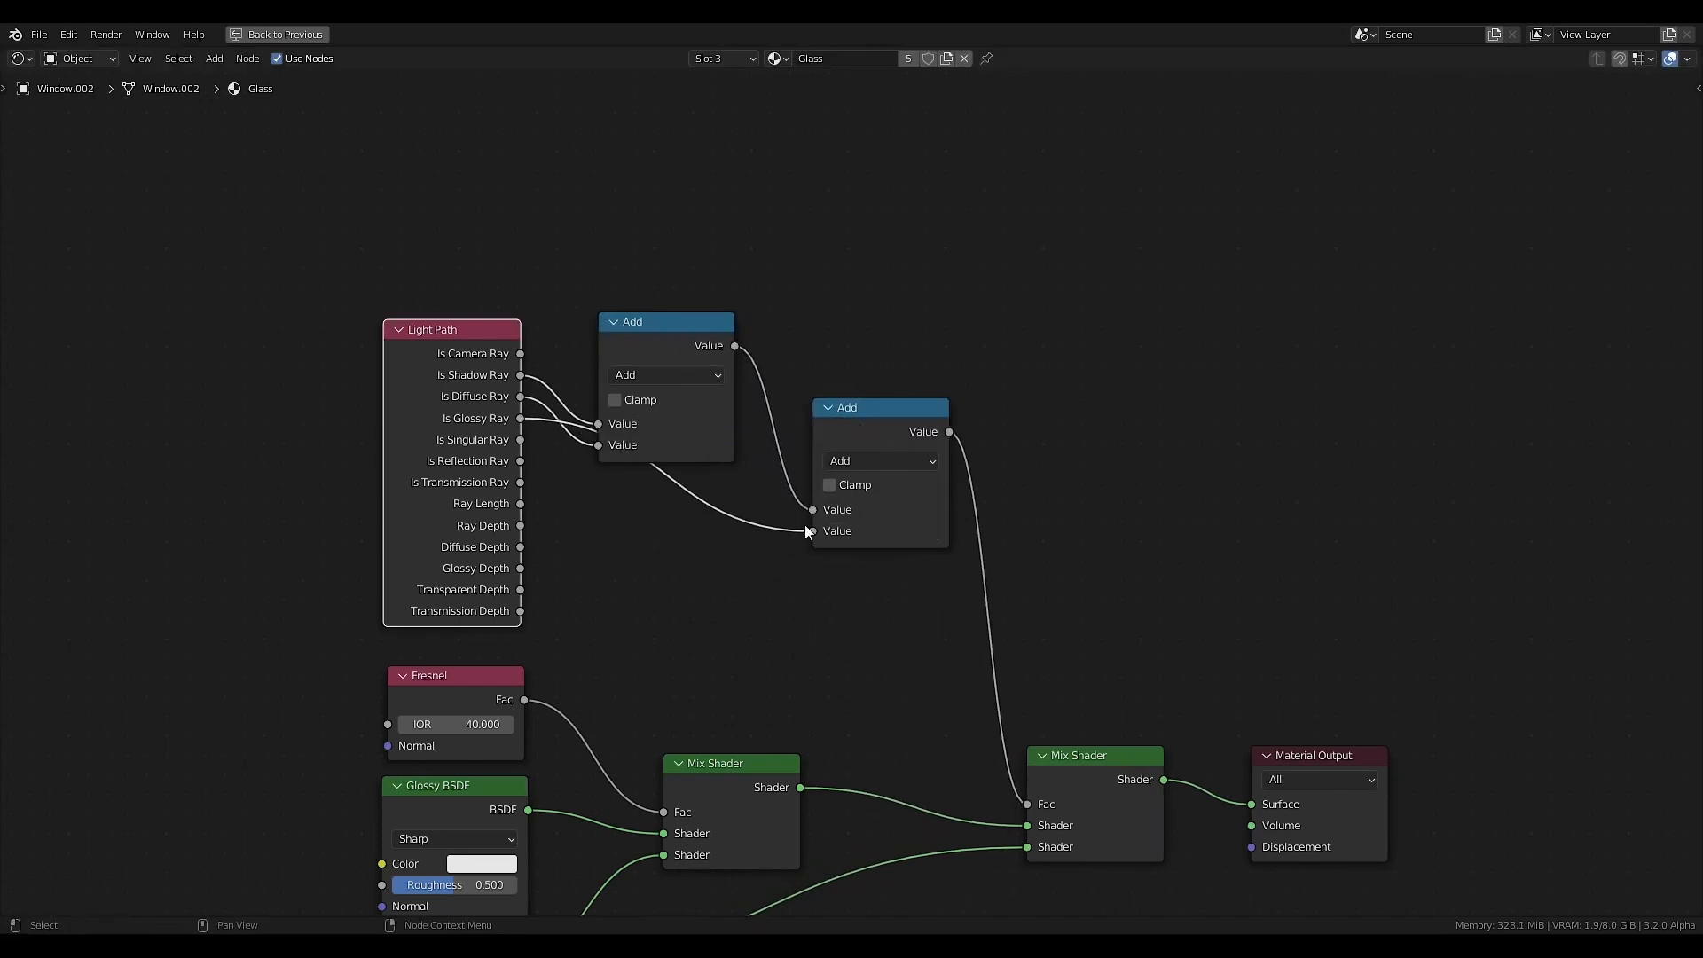
# - Set the Glossy BSDF to roughness 0 and pure white, align the Transparent BSDF beneath it, and restore the editor layout
pyautogui.press('Home')
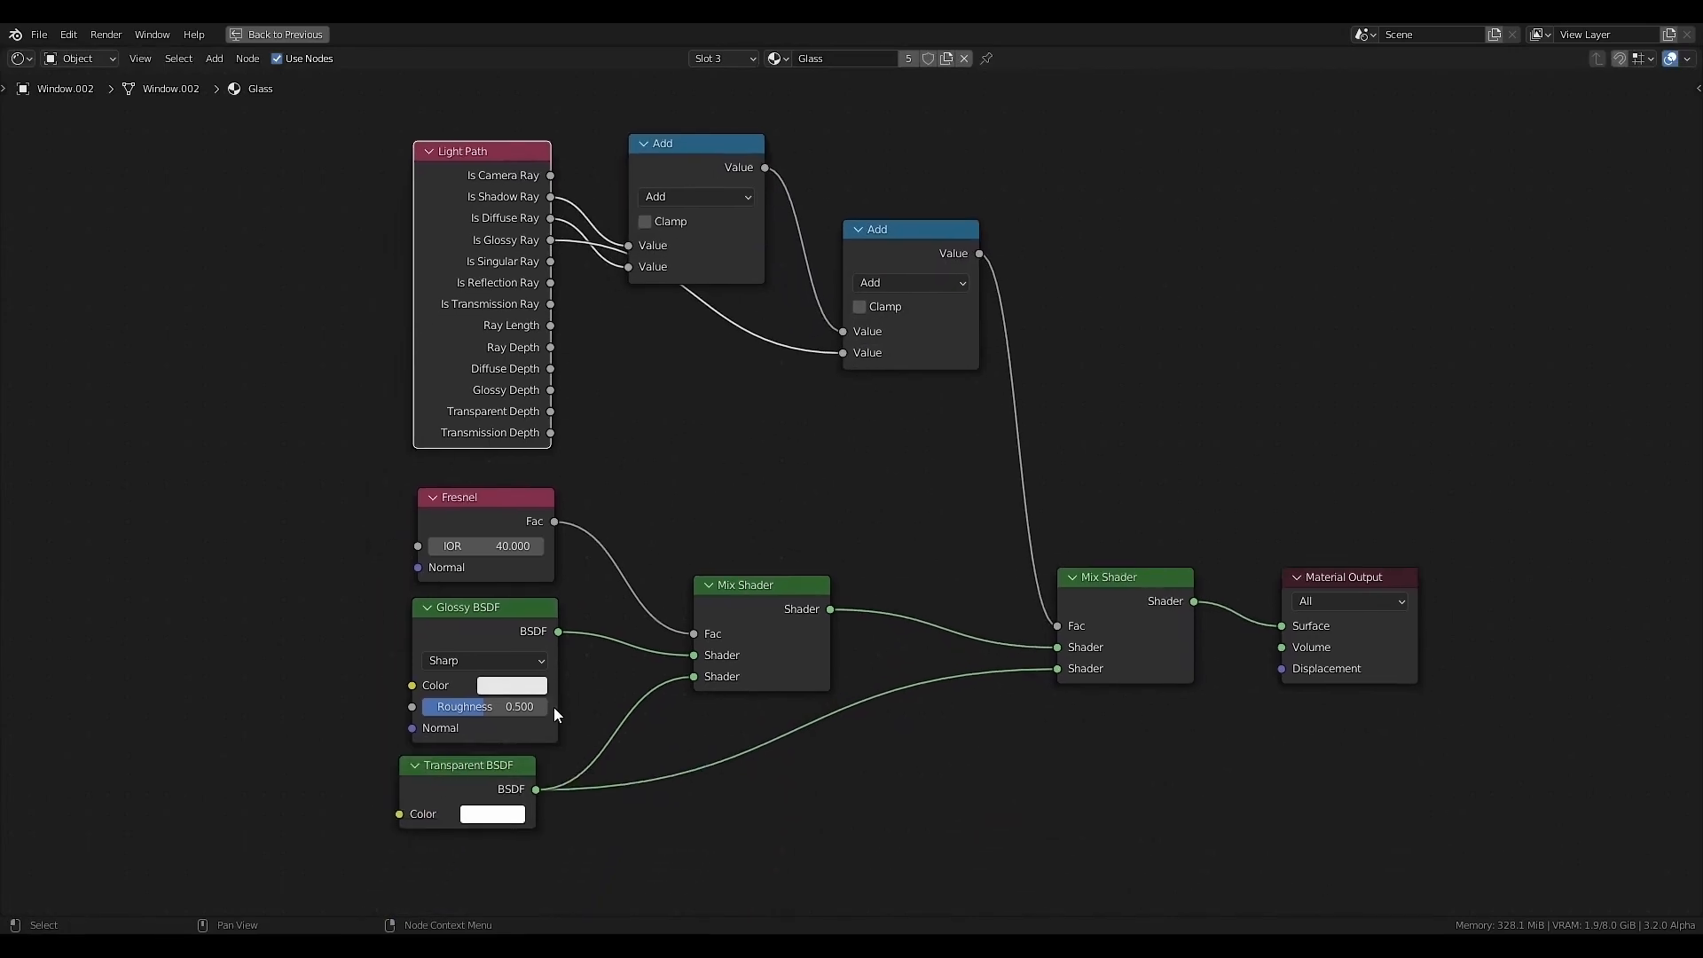
pyautogui.press('BackSpace')
pyautogui.moveTo(494, 774); pyautogui.dragTo(514, 767)
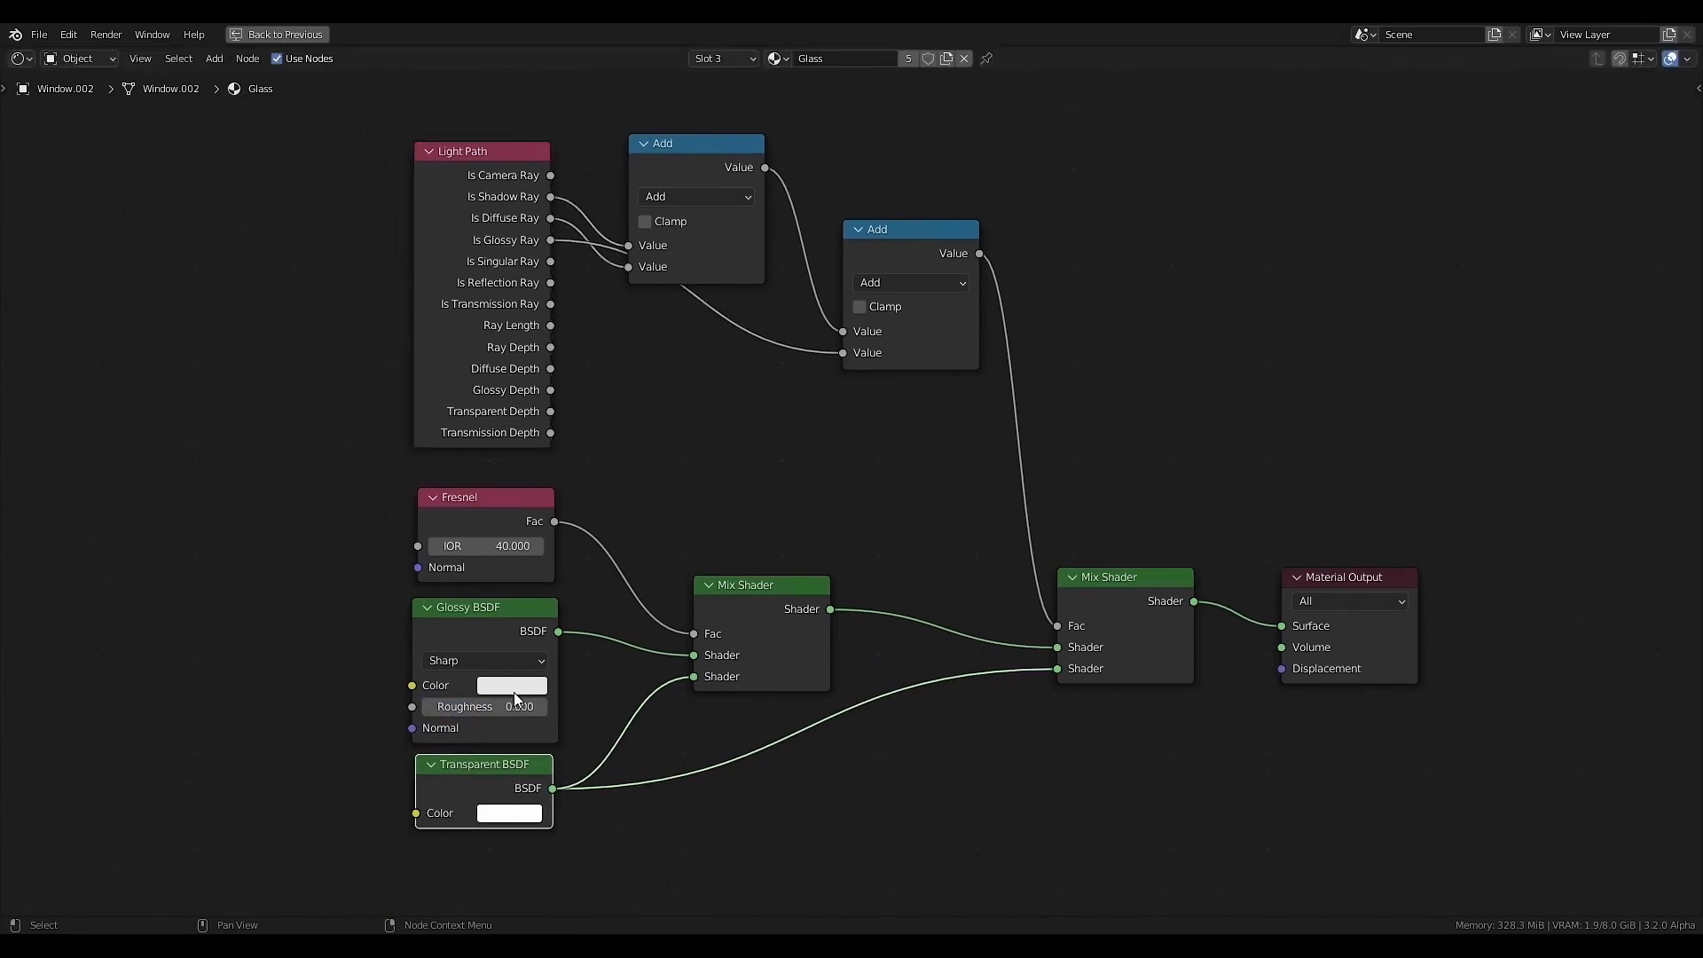
pyautogui.click(514, 687)
pyautogui.moveTo(554, 637); pyautogui.dragTo(612, 637)
pyautogui.click(509, 813)
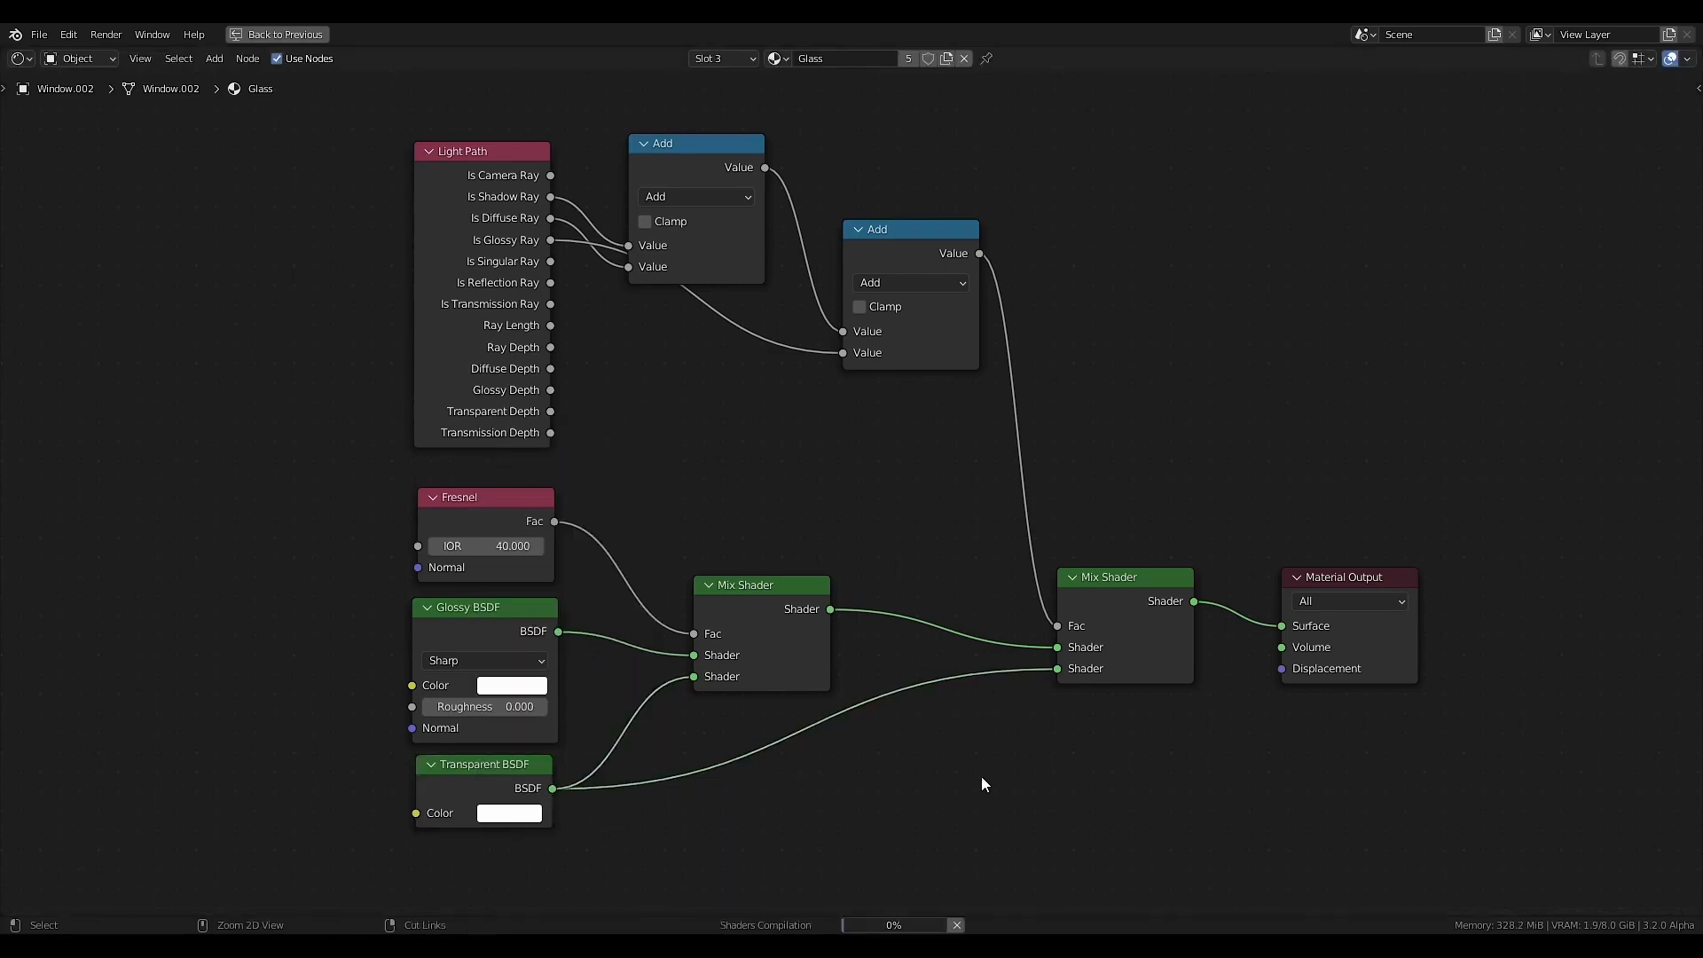
pyautogui.hotkey('ctrl', 'space')
# - Switch the render engine to Cycles and open the Glass material's properties
pyautogui.click(1423, 587)
pyautogui.click(1508, 412)
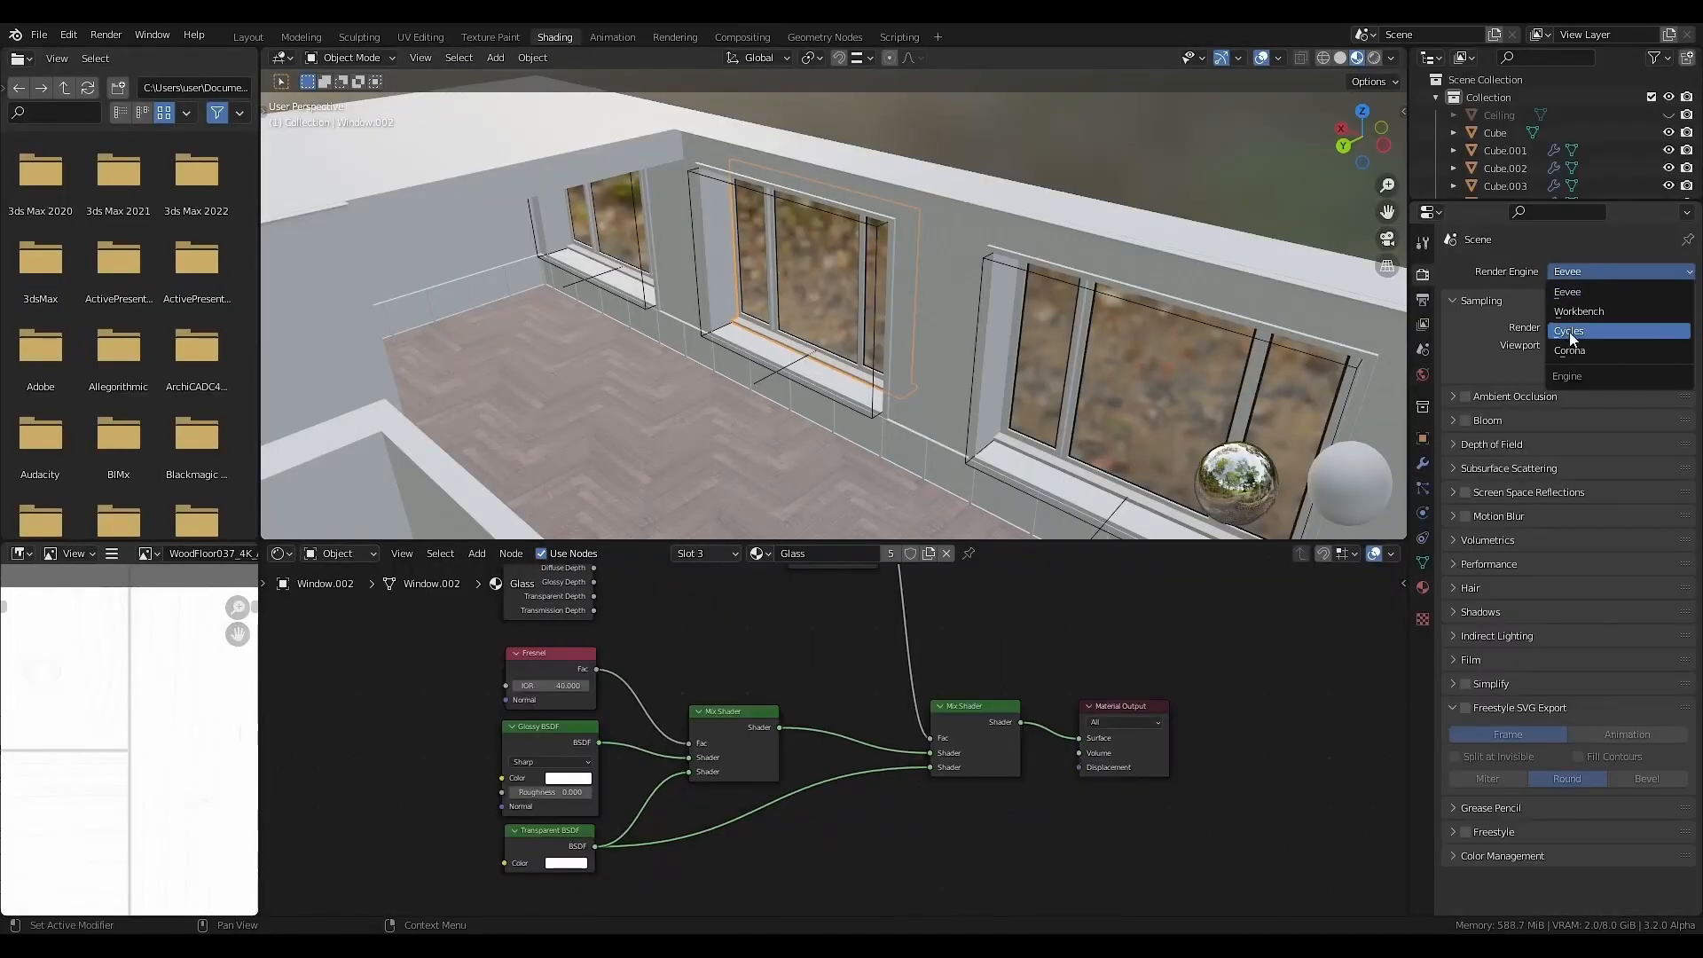
pyautogui.click(1570, 331)
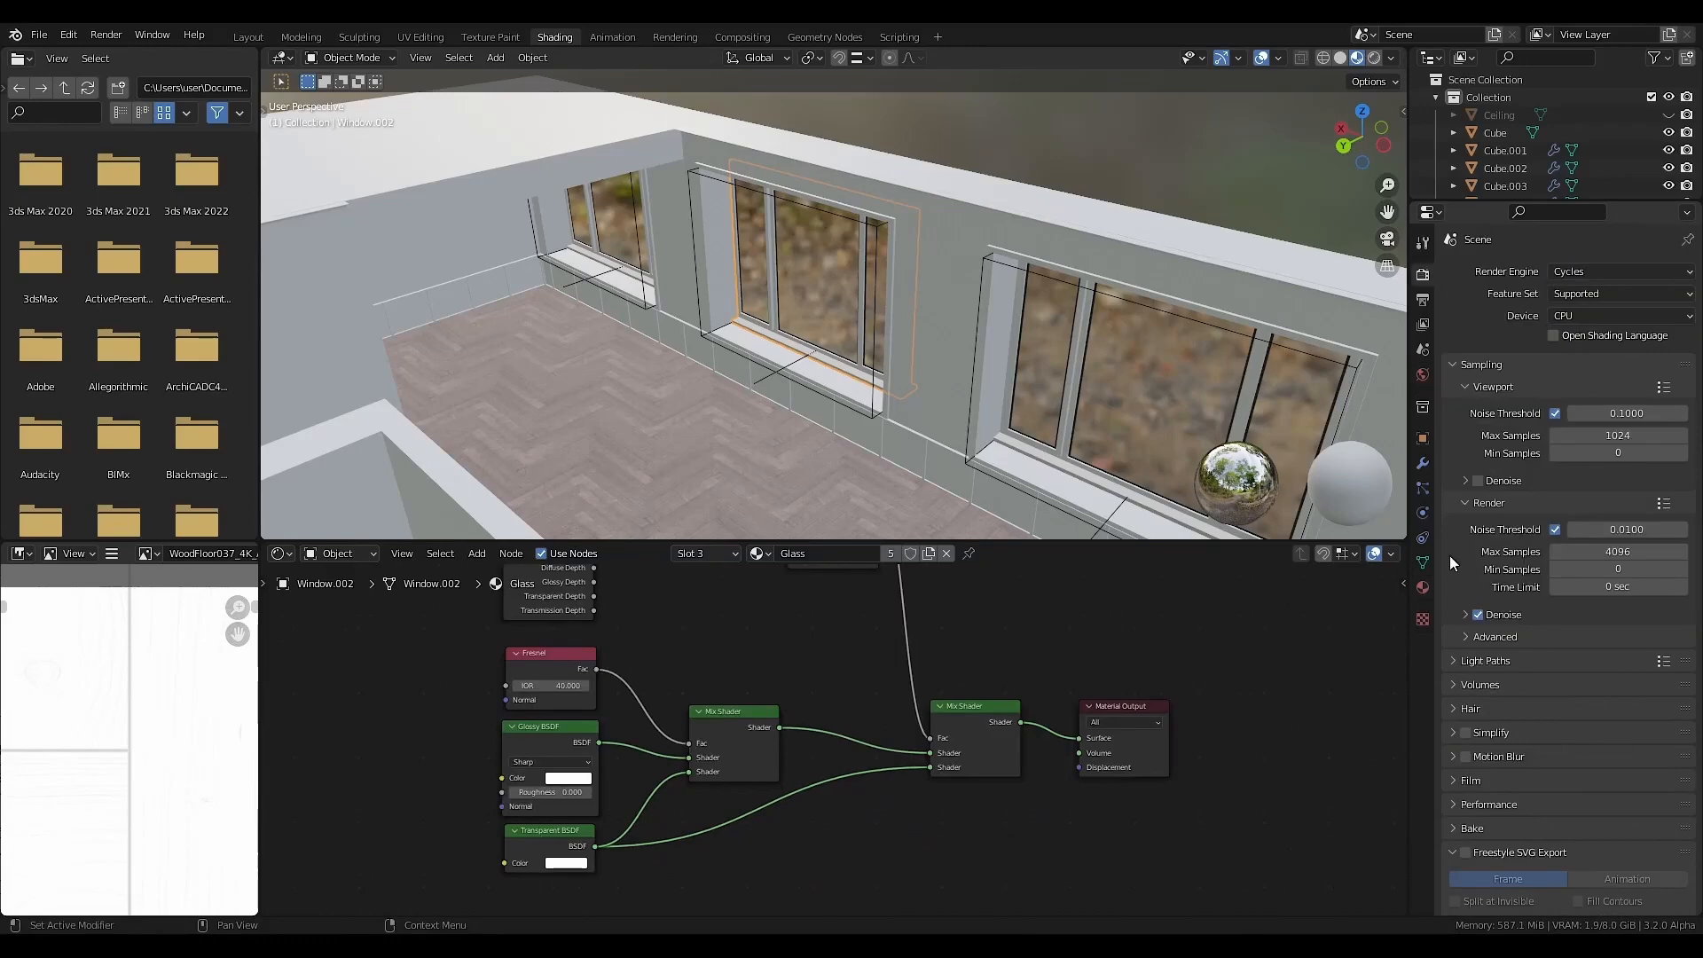
pyautogui.click(1423, 587)
pyautogui.click(1497, 406)
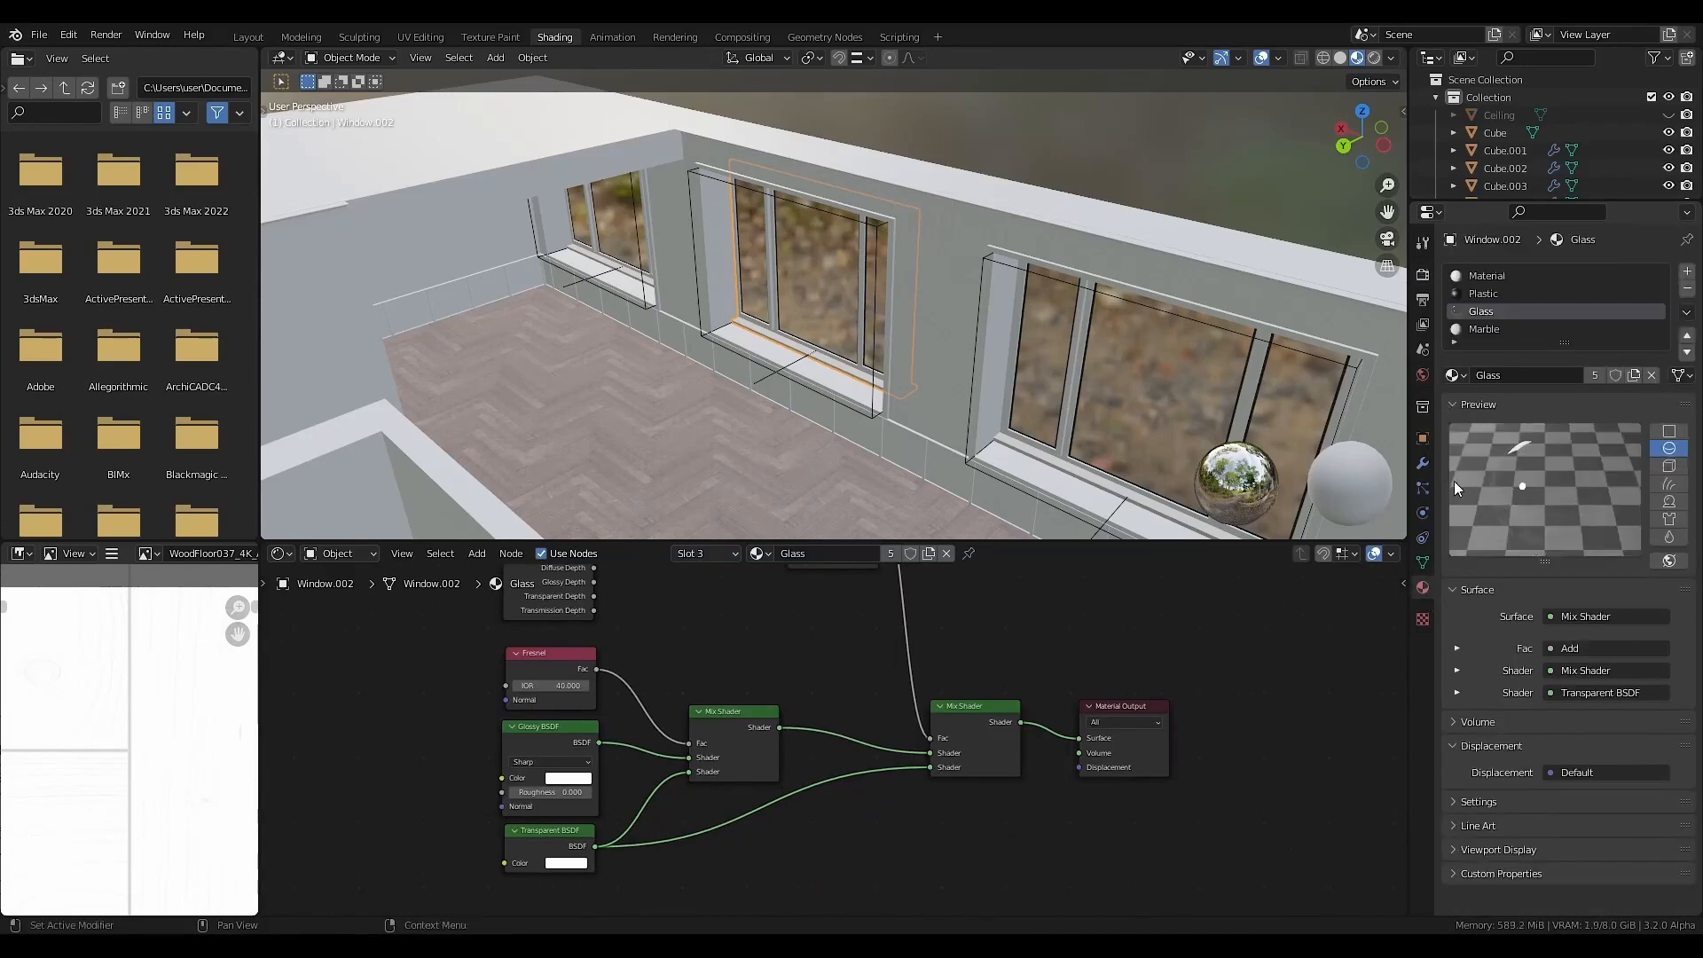
# - Return the render engine to Eevee
pyautogui.click(1423, 275)
pyautogui.click(1569, 270)
pyautogui.click(1568, 292)
# - Set the Glass material's blend mode to Alpha Blend and its shadow mode to None
pyautogui.click(1423, 587)
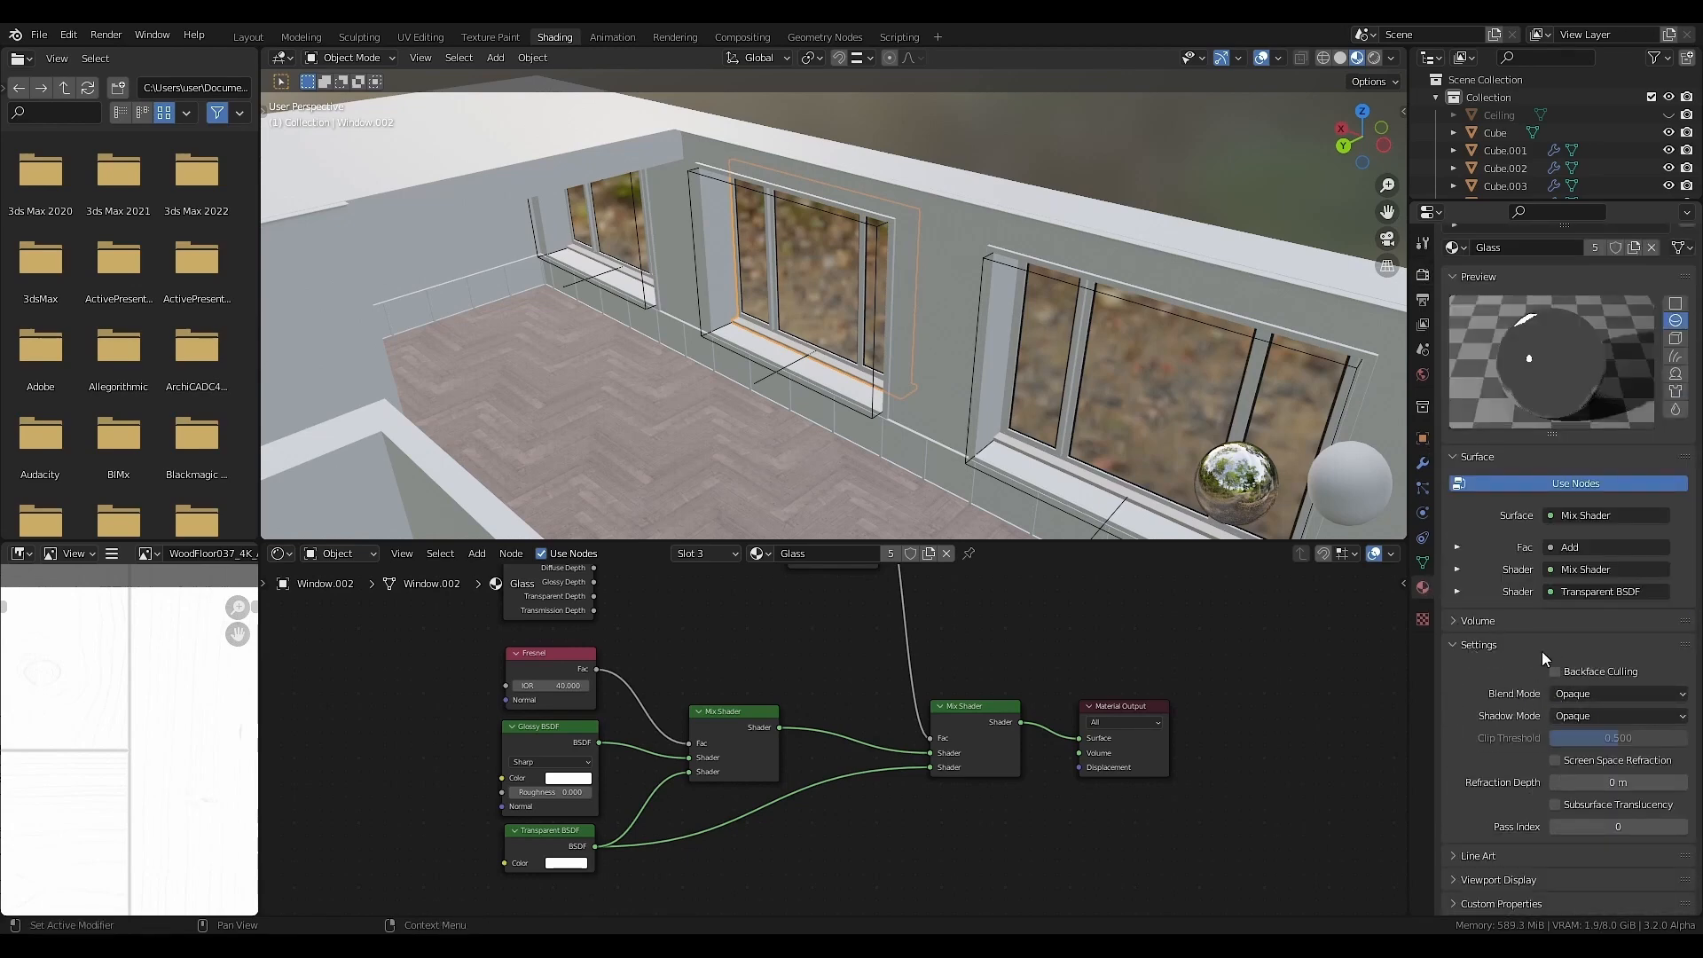
pyautogui.click(1586, 692)
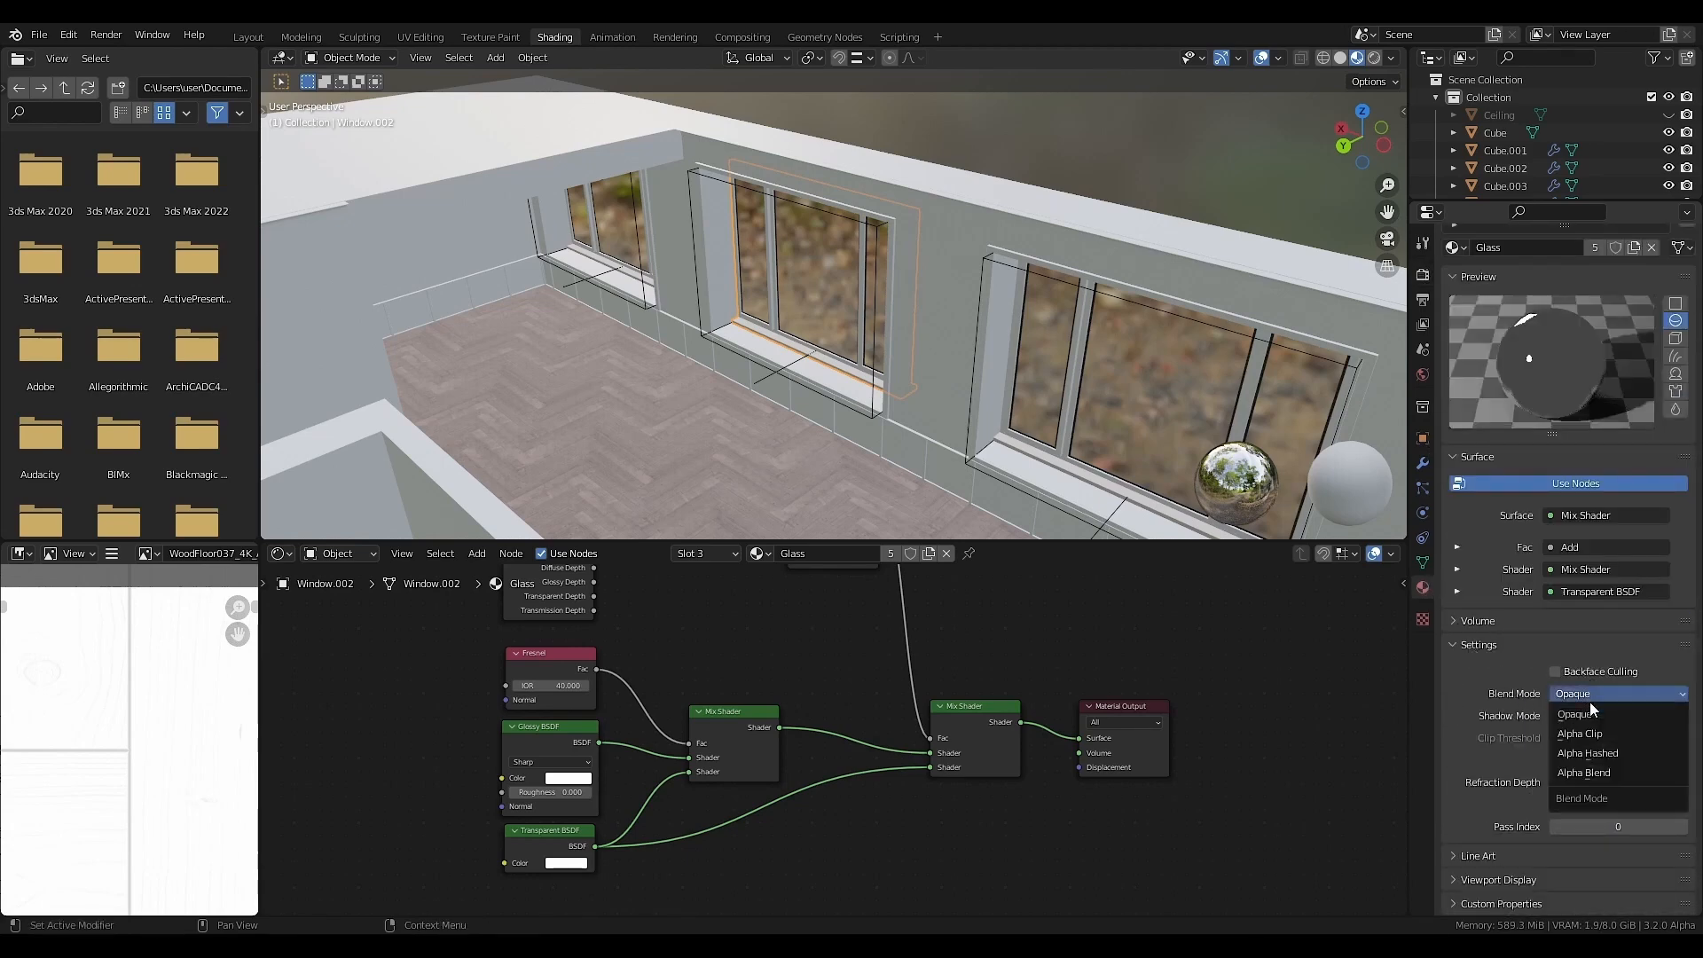
pyautogui.click(1585, 772)
pyautogui.click(1584, 716)
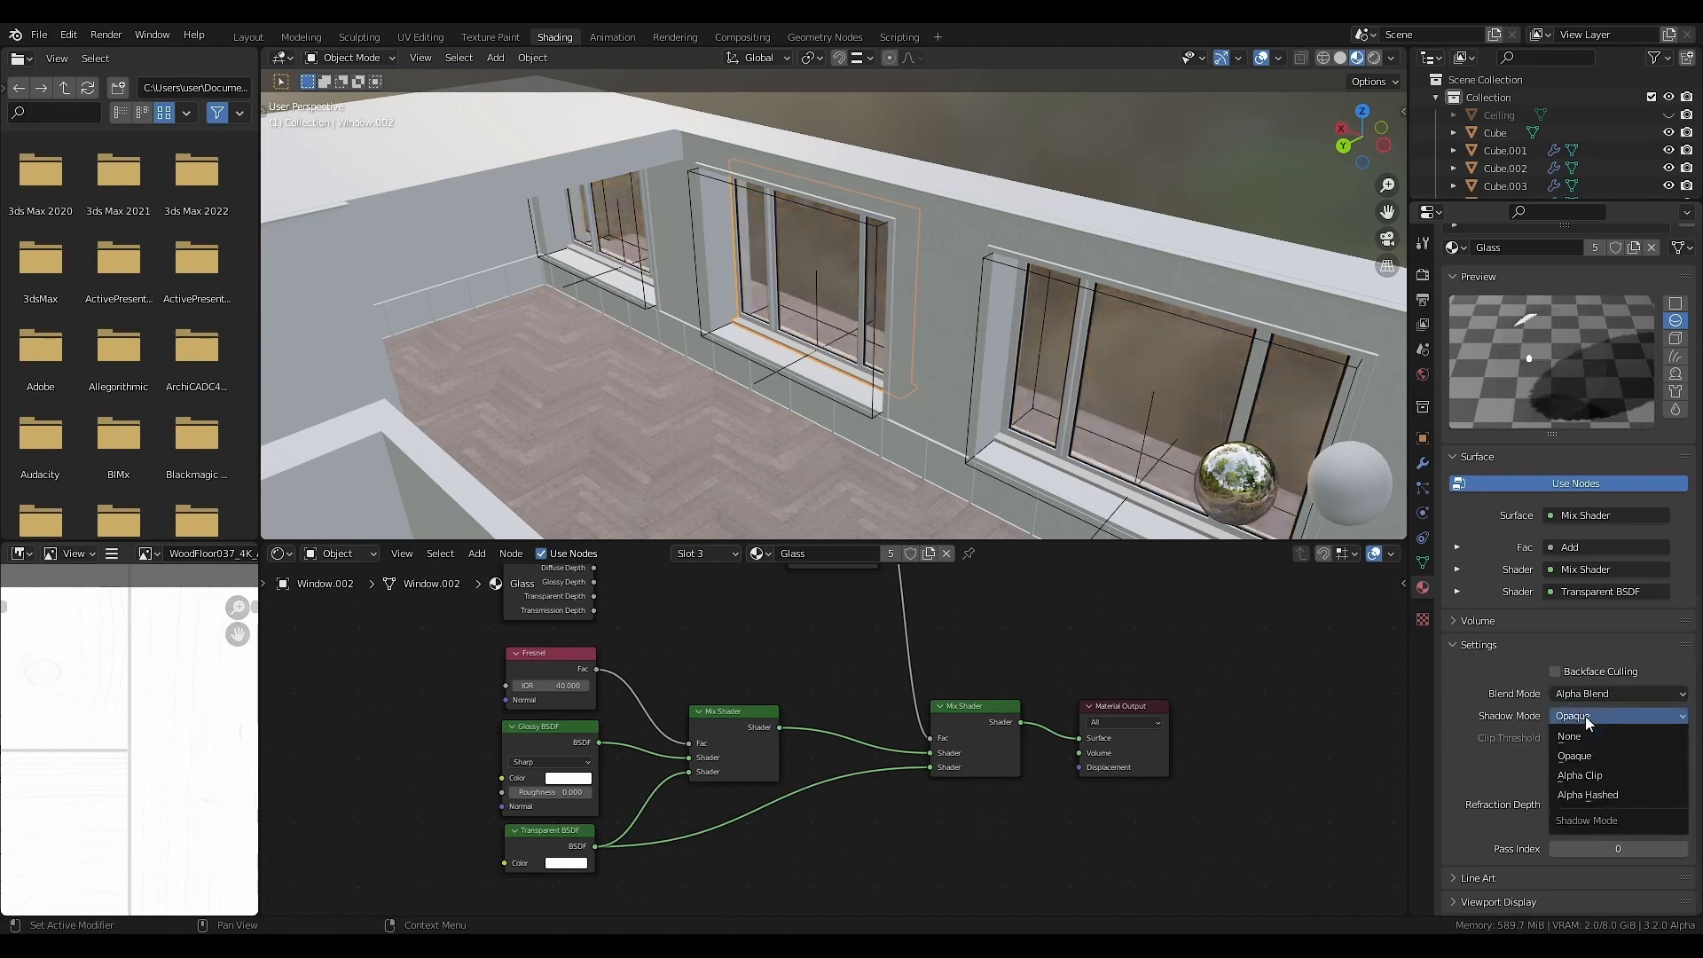
pyautogui.click(1584, 737)
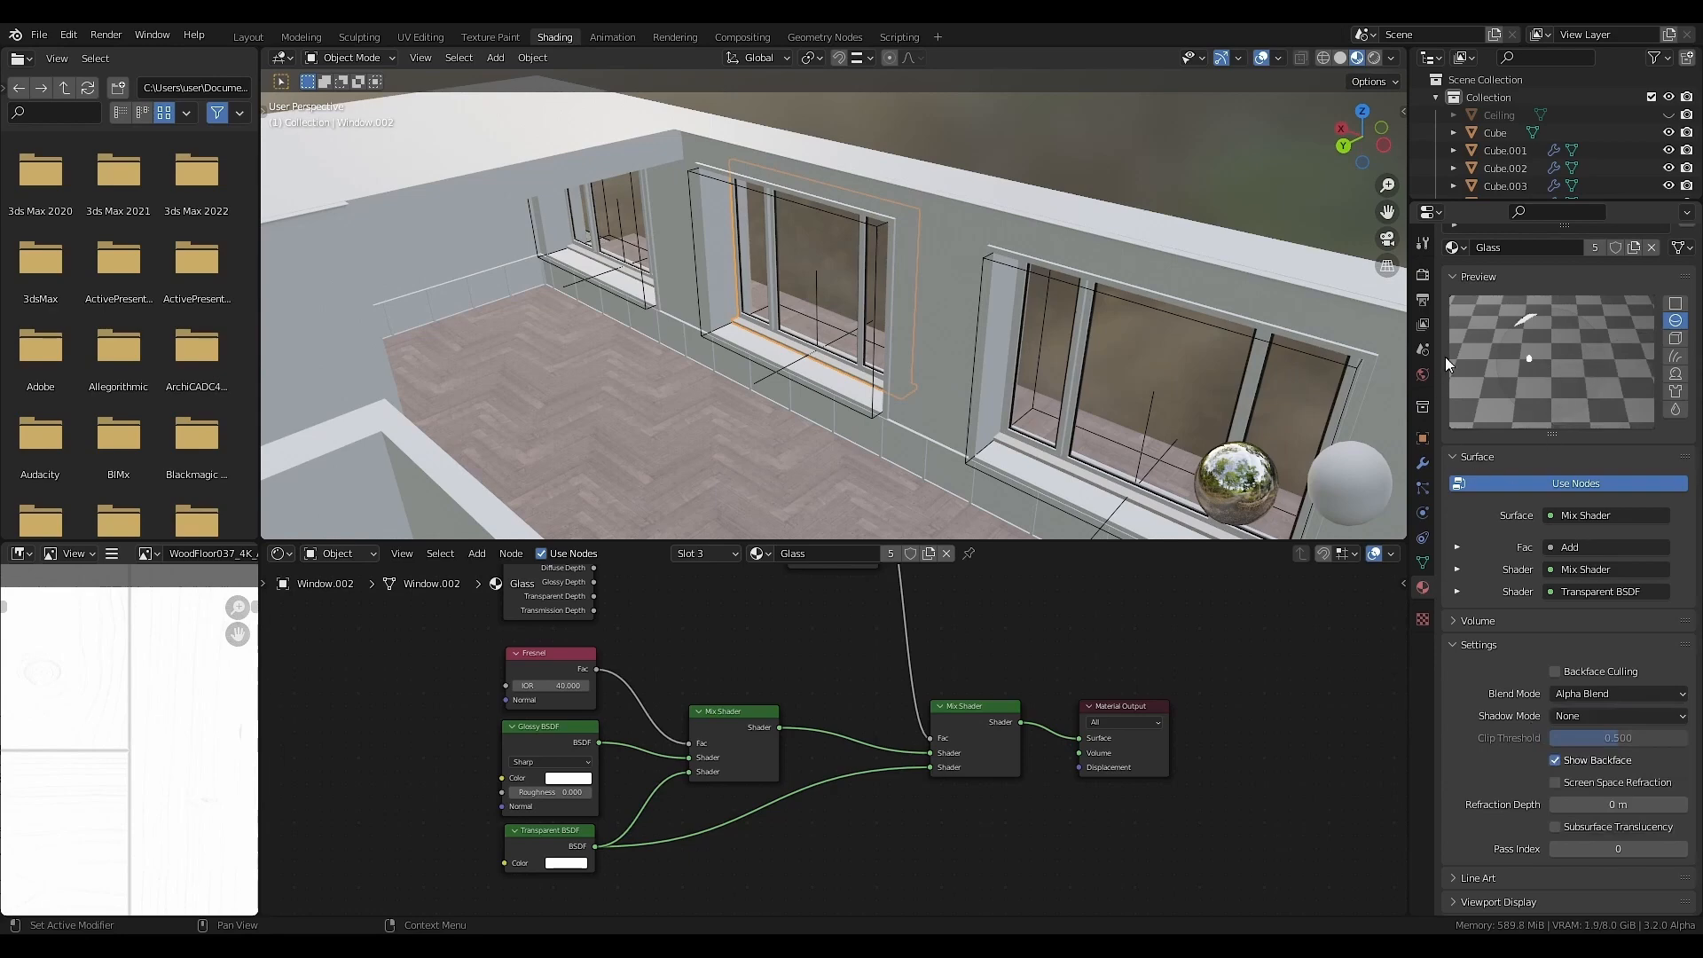
# - Switch the render engine to Cycles and set its device to GPU Compute
pyautogui.click(1423, 274)
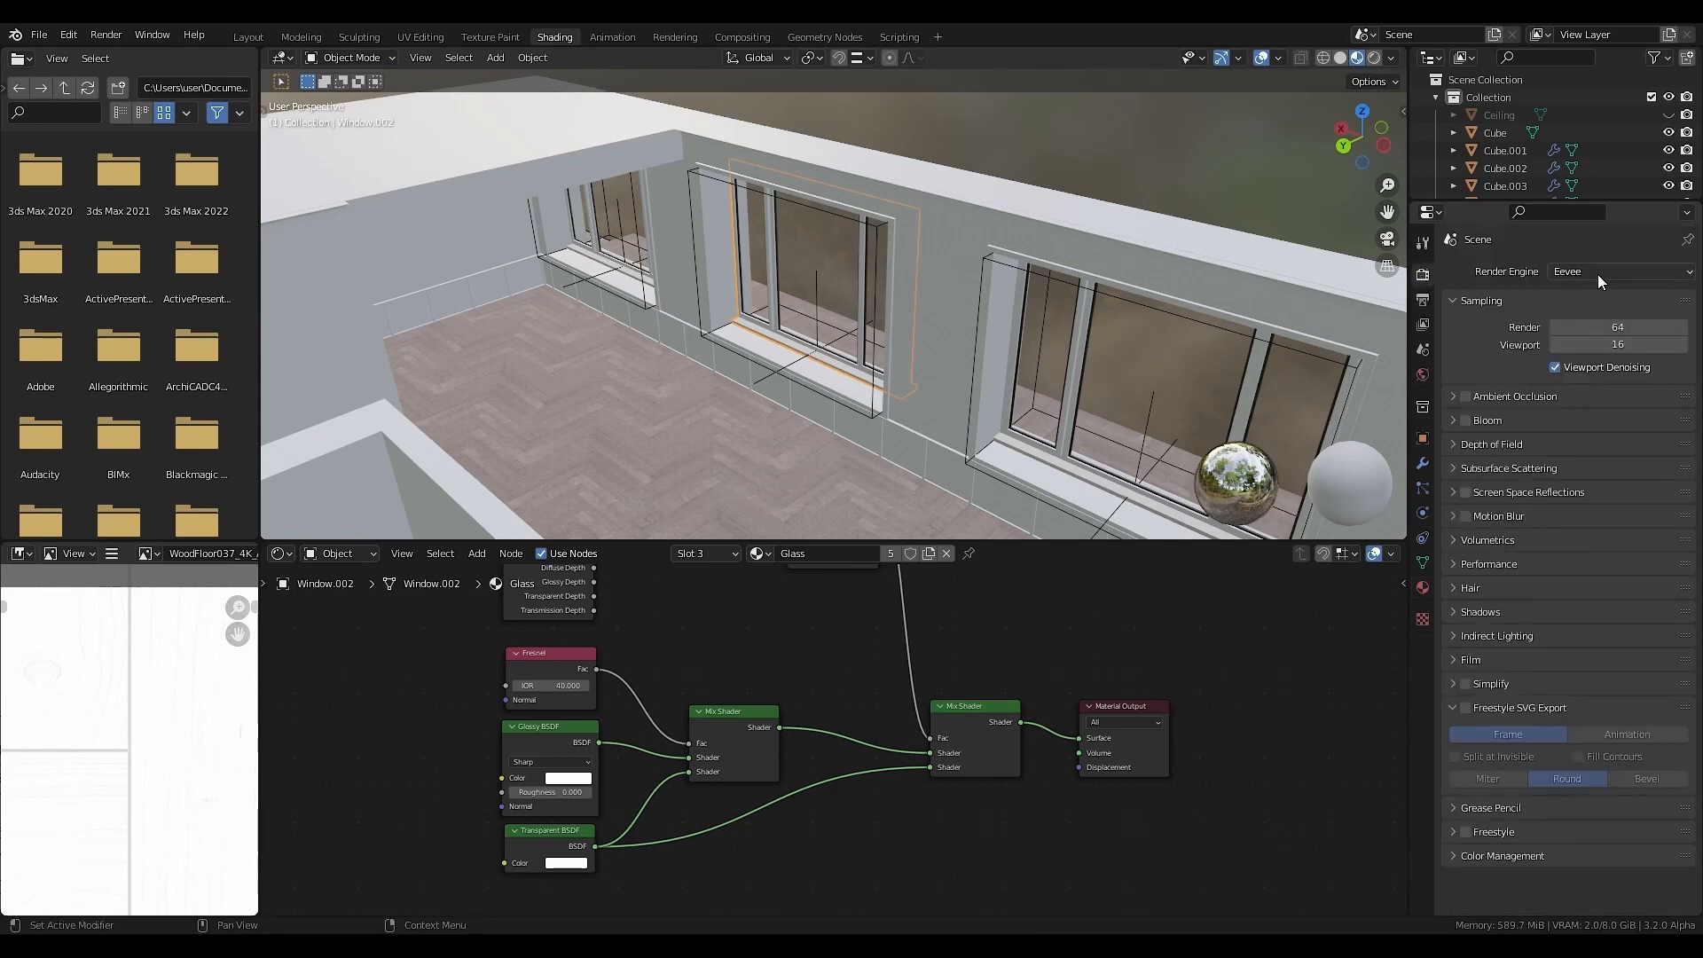
pyautogui.click(1599, 273)
pyautogui.click(1578, 331)
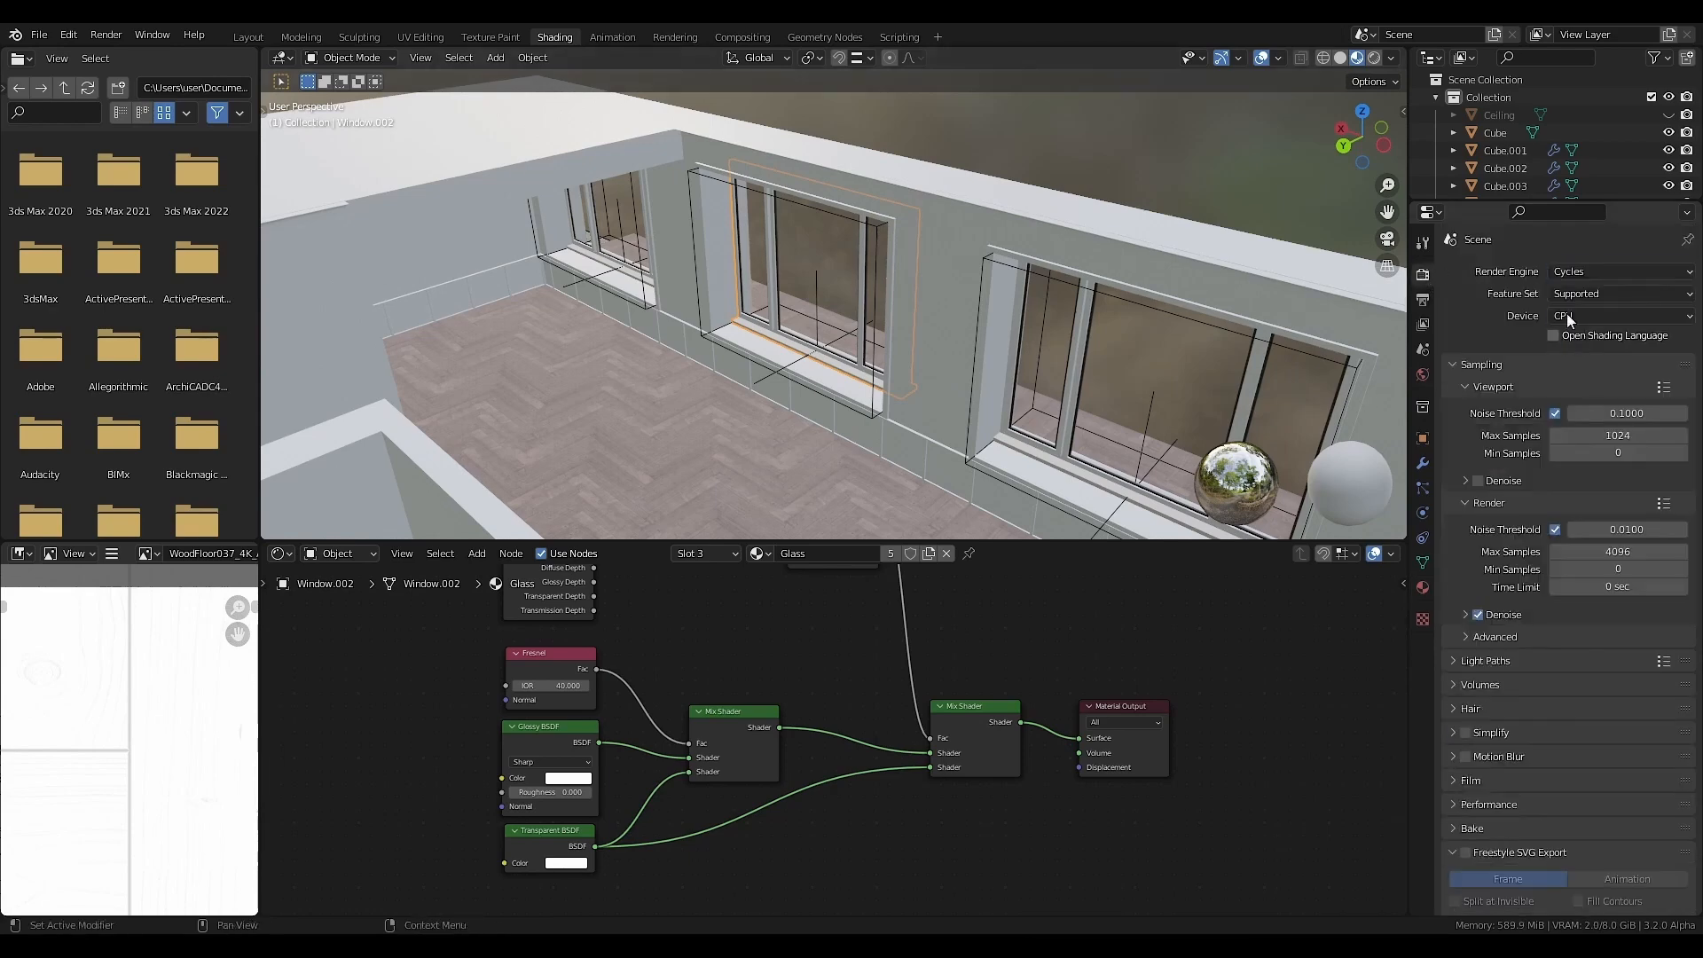
pyautogui.click(1597, 315)
pyautogui.click(1562, 335)
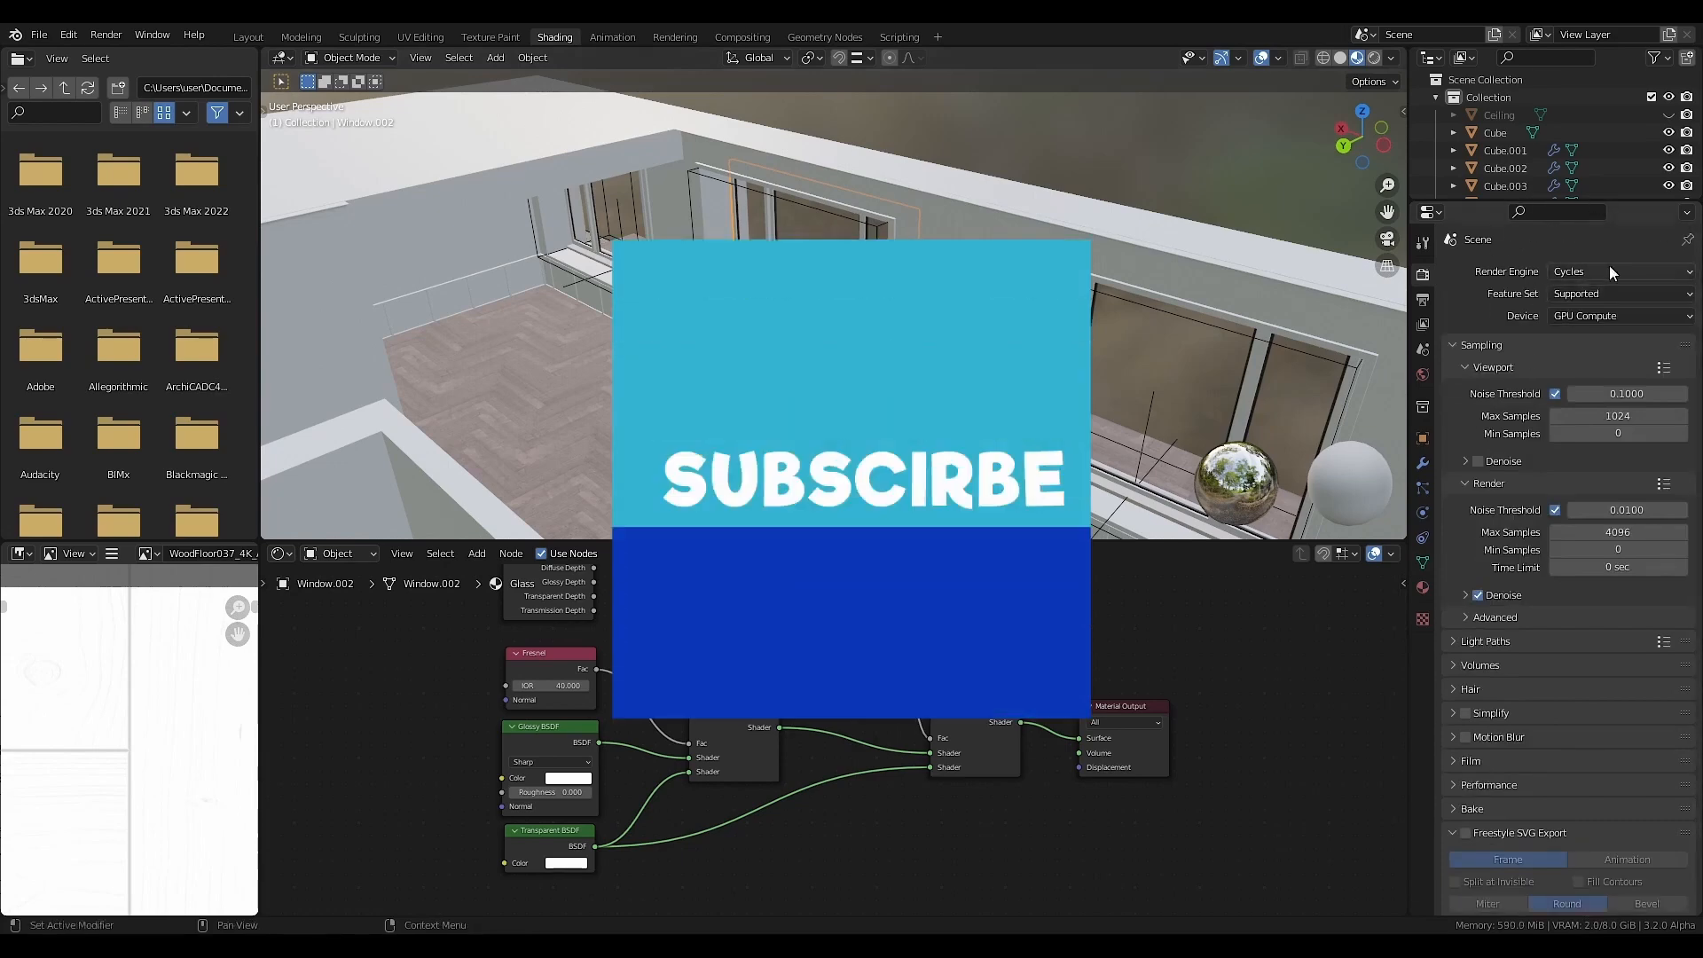
# - Examine the furnished dining area from several angles and collapse the Chocofur assets collection
pyautogui.moveTo(1211, 534); pyautogui.dragTo(745, 301, button='middle')
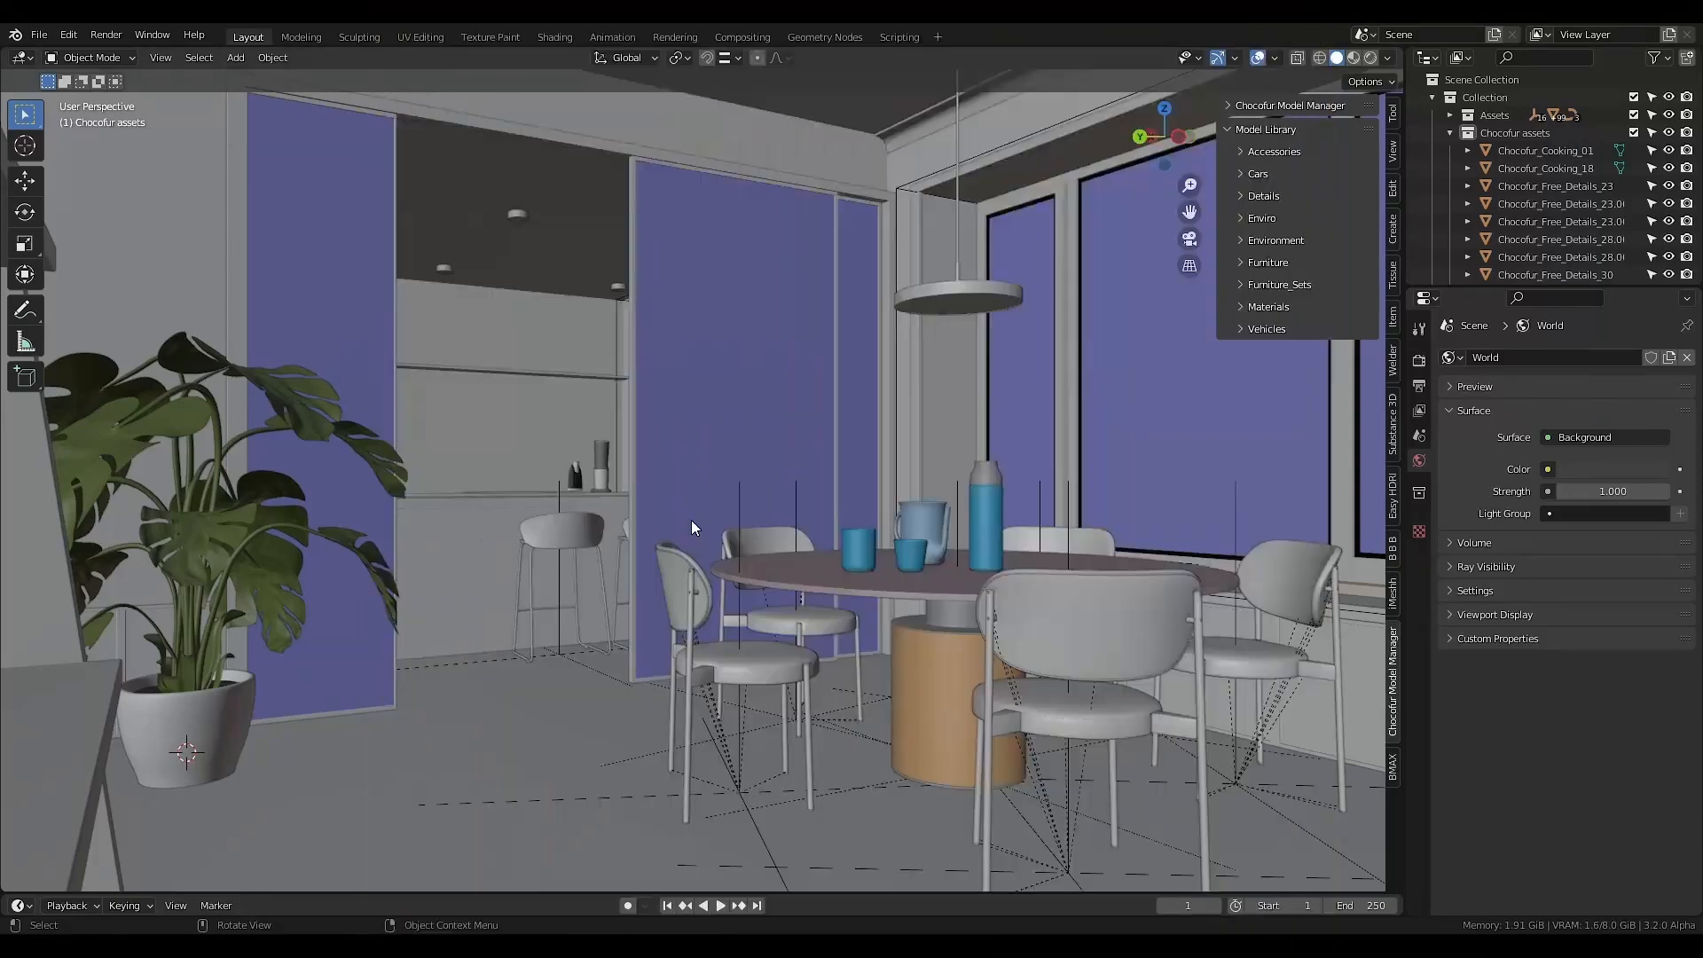
pyautogui.moveTo(690, 520); pyautogui.dragTo(615, 471, button='middle')
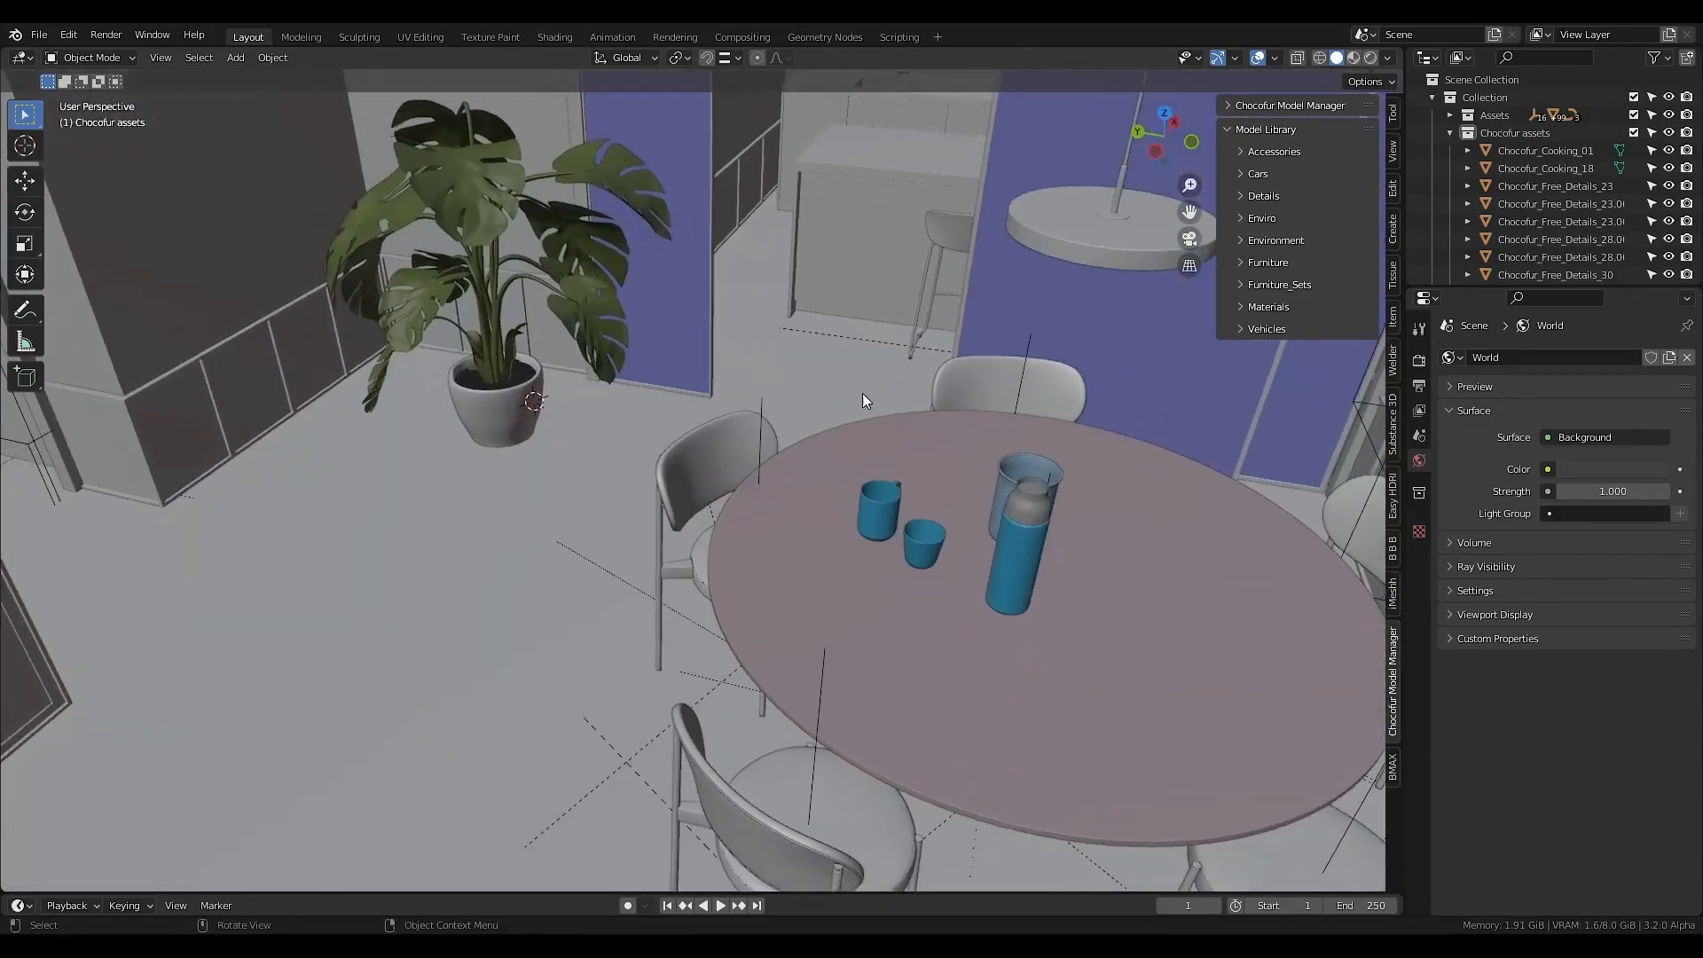
pyautogui.click(1451, 133)
pyautogui.moveTo(456, 545); pyautogui.dragTo(585, 461, button='middle')
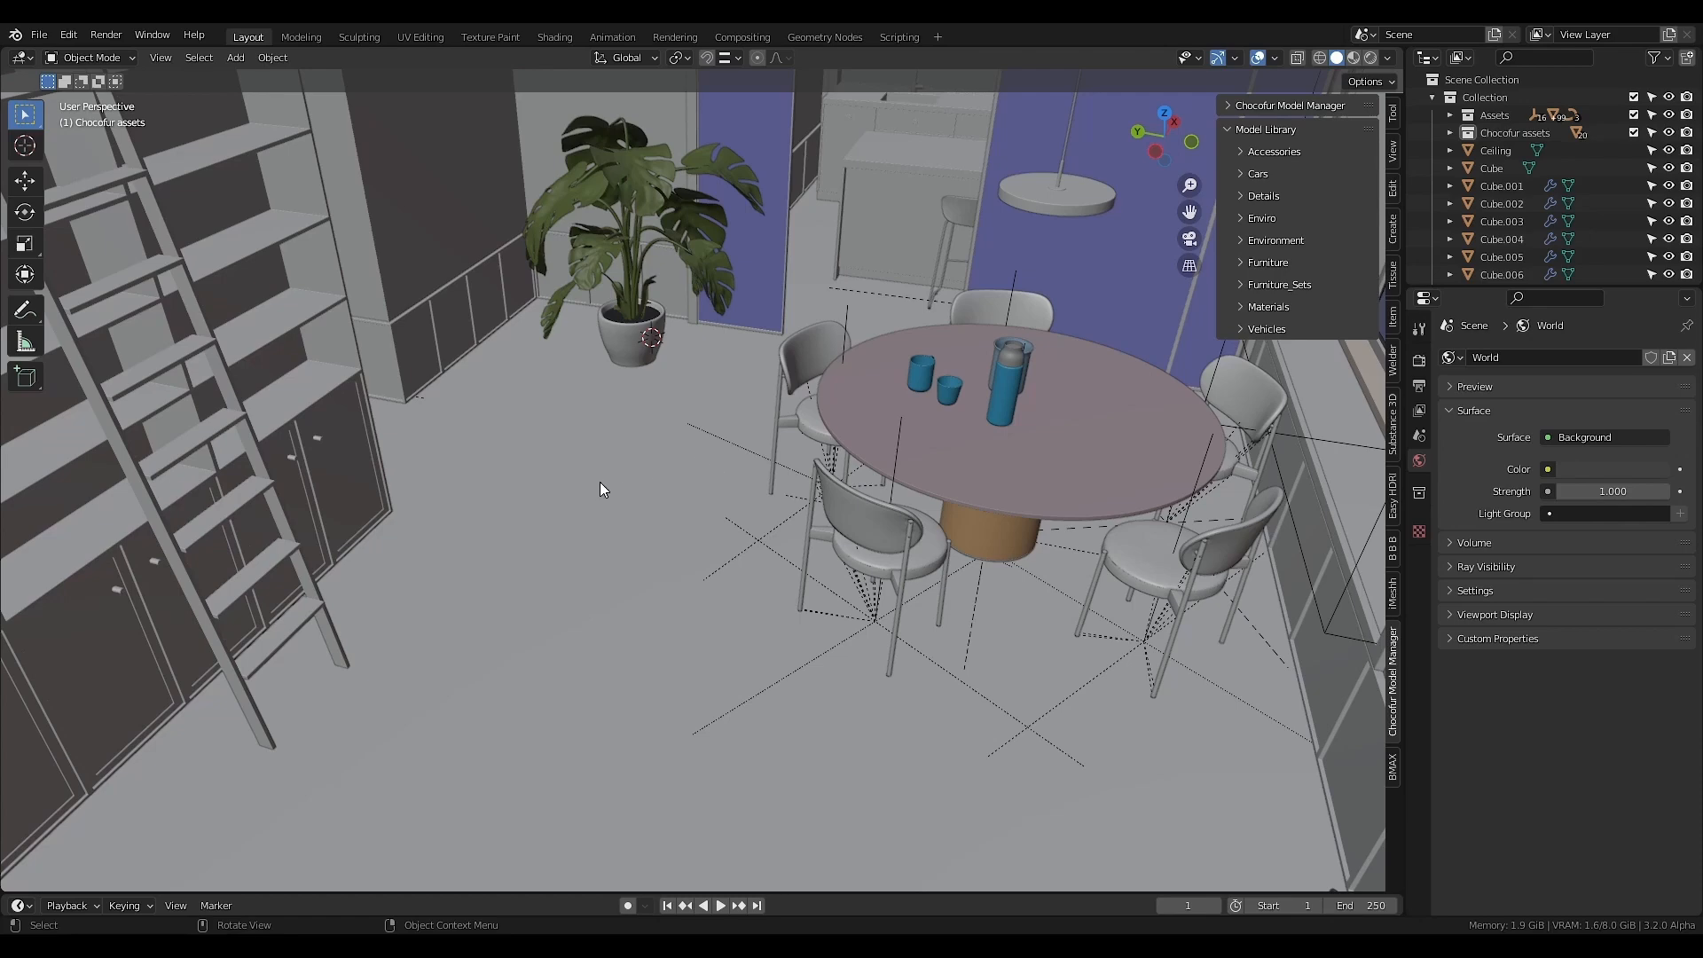
pyautogui.moveTo(577, 481); pyautogui.dragTo(839, 472, button='middle')
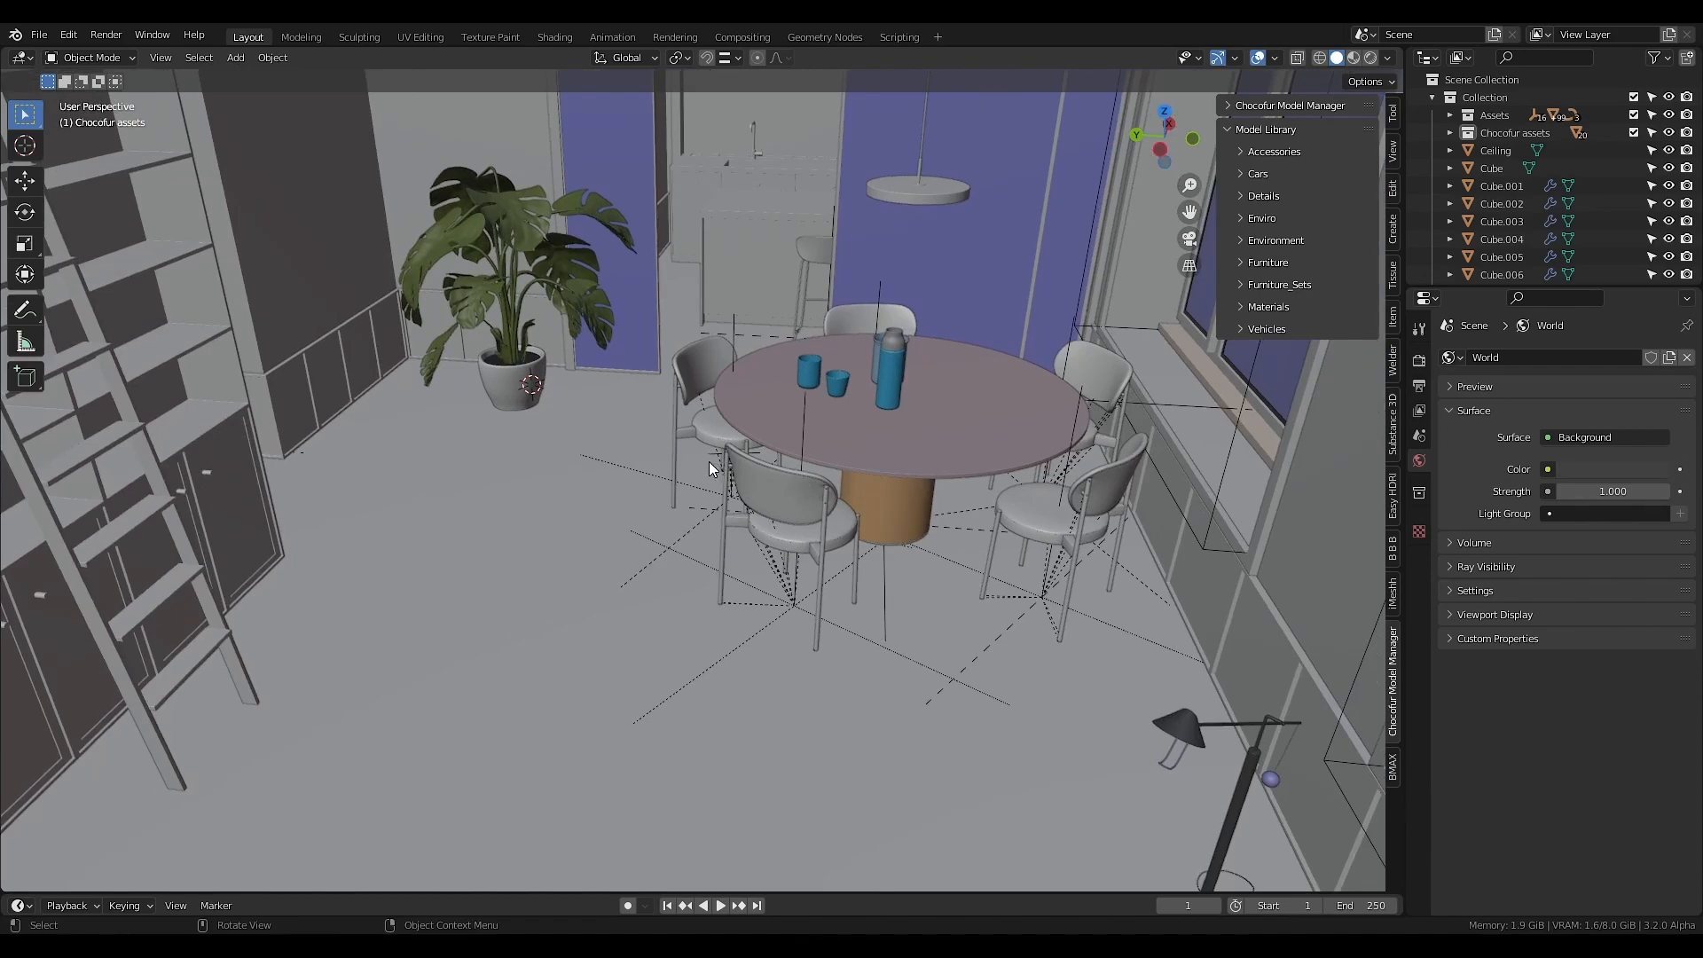
pyautogui.moveTo(686, 461); pyautogui.dragTo(692, 463, button='middle')
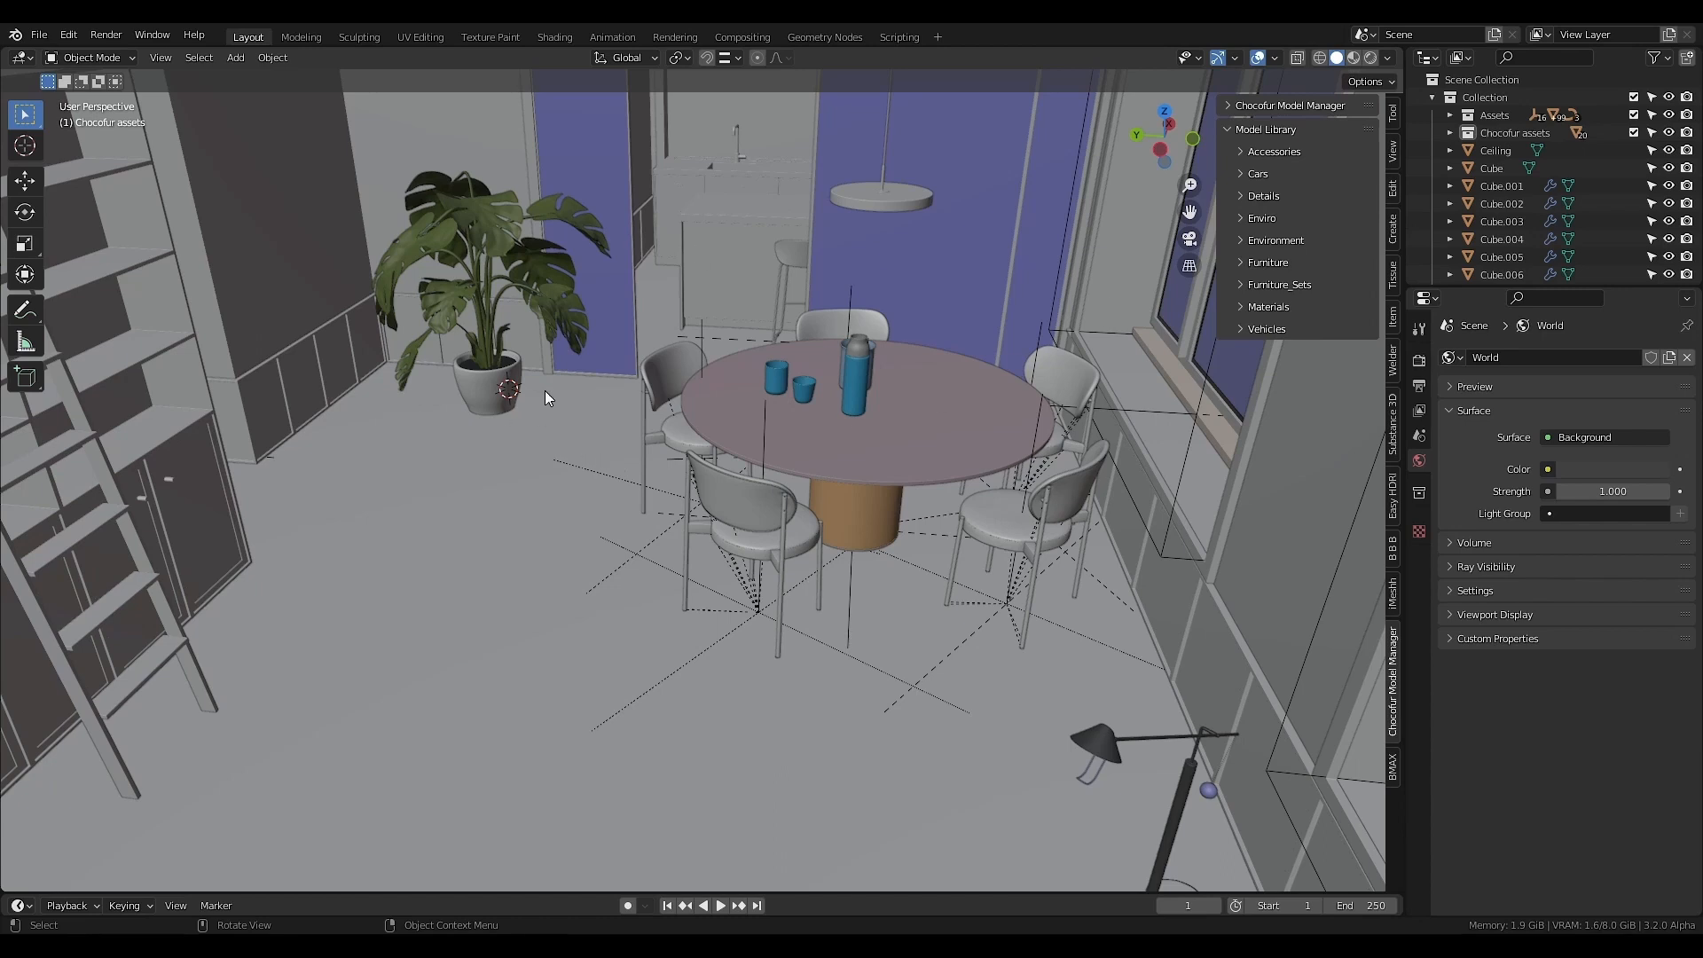
pyautogui.moveTo(542, 383); pyautogui.dragTo(708, 397, button='middle')
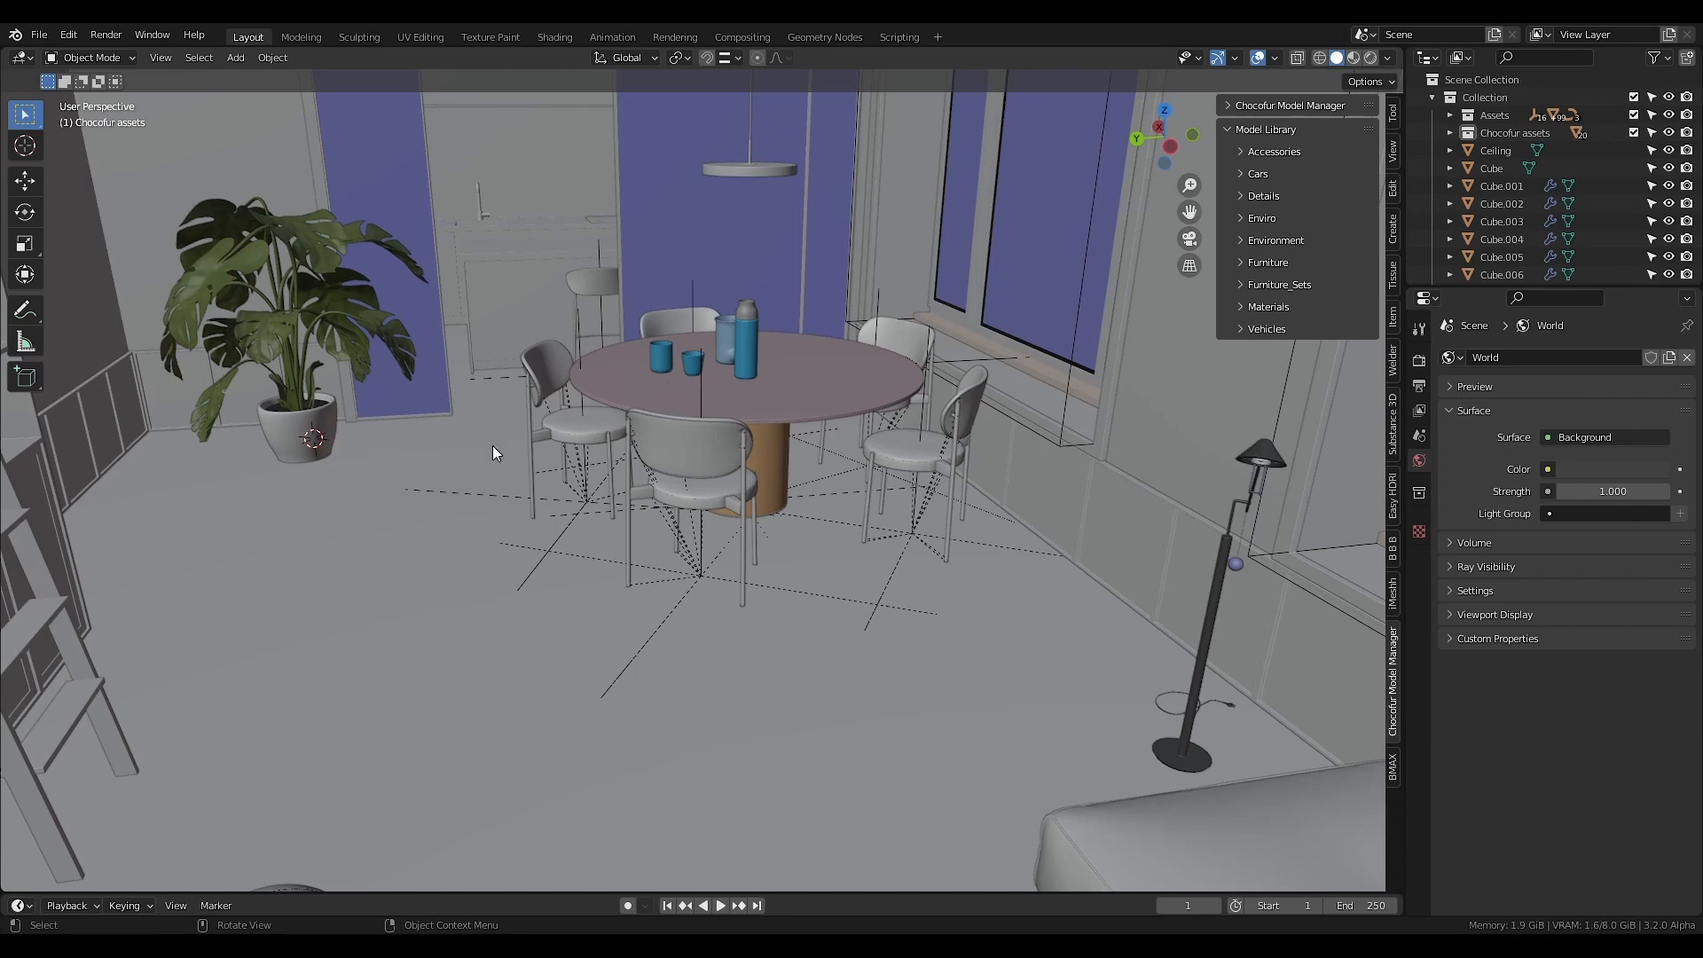
pyautogui.keyDown('shift'); pyautogui.moveTo(589, 461); pyautogui.dragTo(598, 439, button='middle'); pyautogui.keyUp('shift')
# - Show the apartment from above in wireframe and move the 3D cursor to the world origin
pyautogui.press('KP_7')
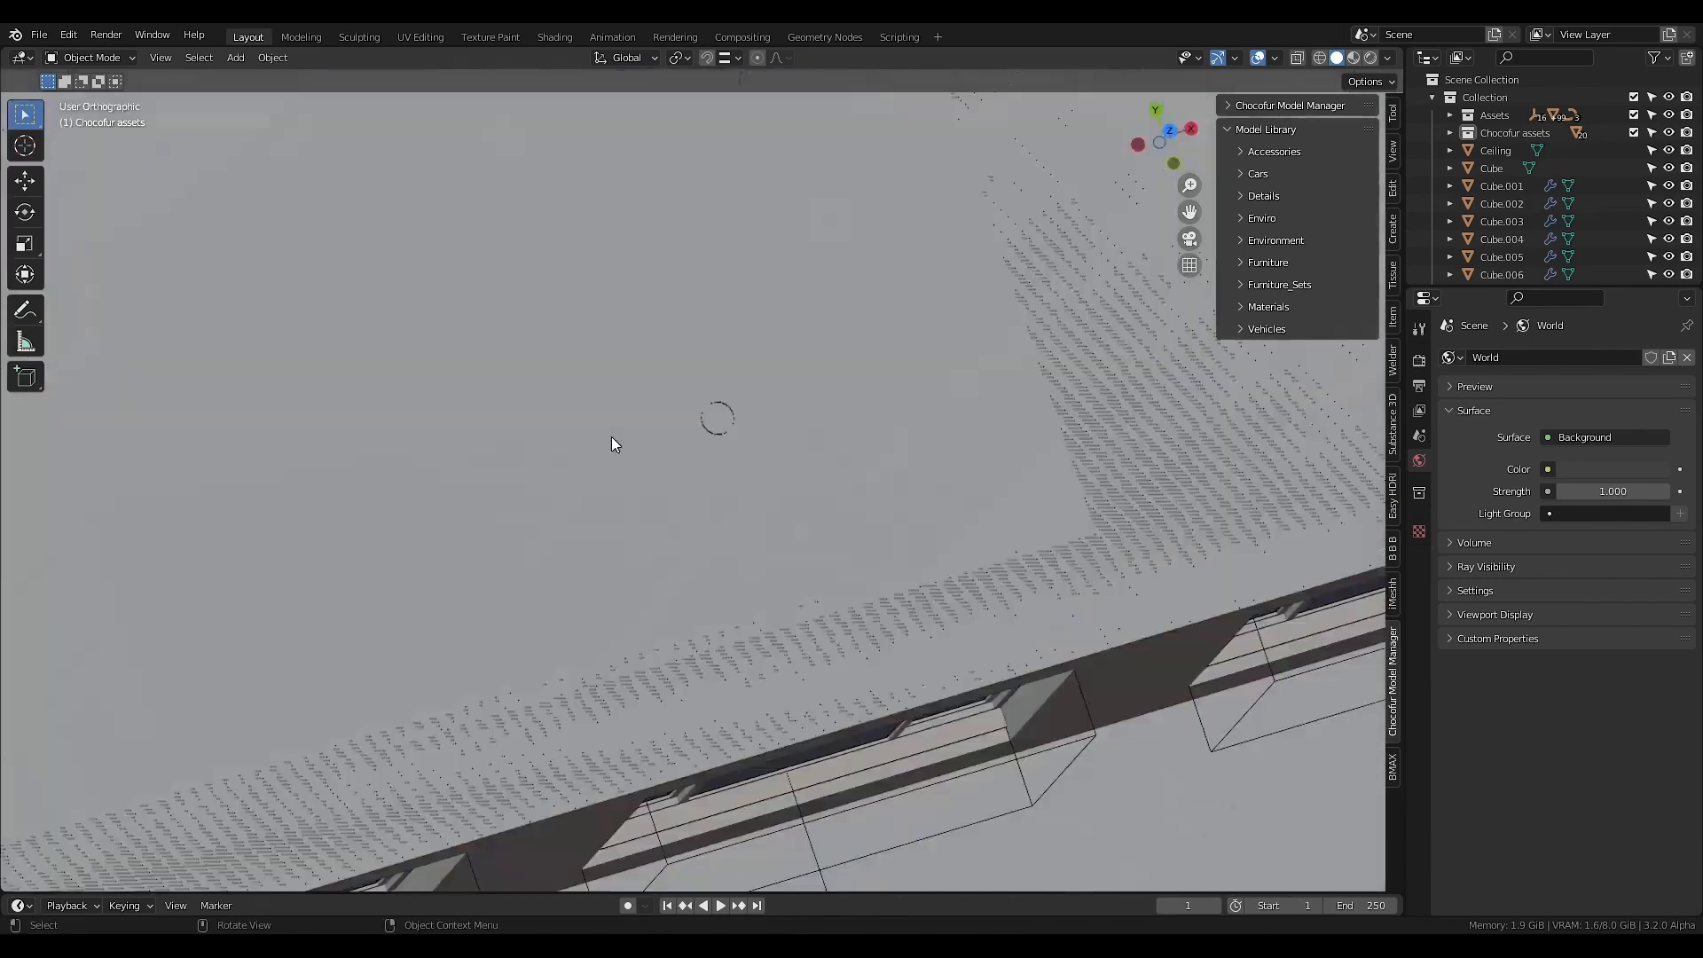
pyautogui.scroll(-4, 594, 353)
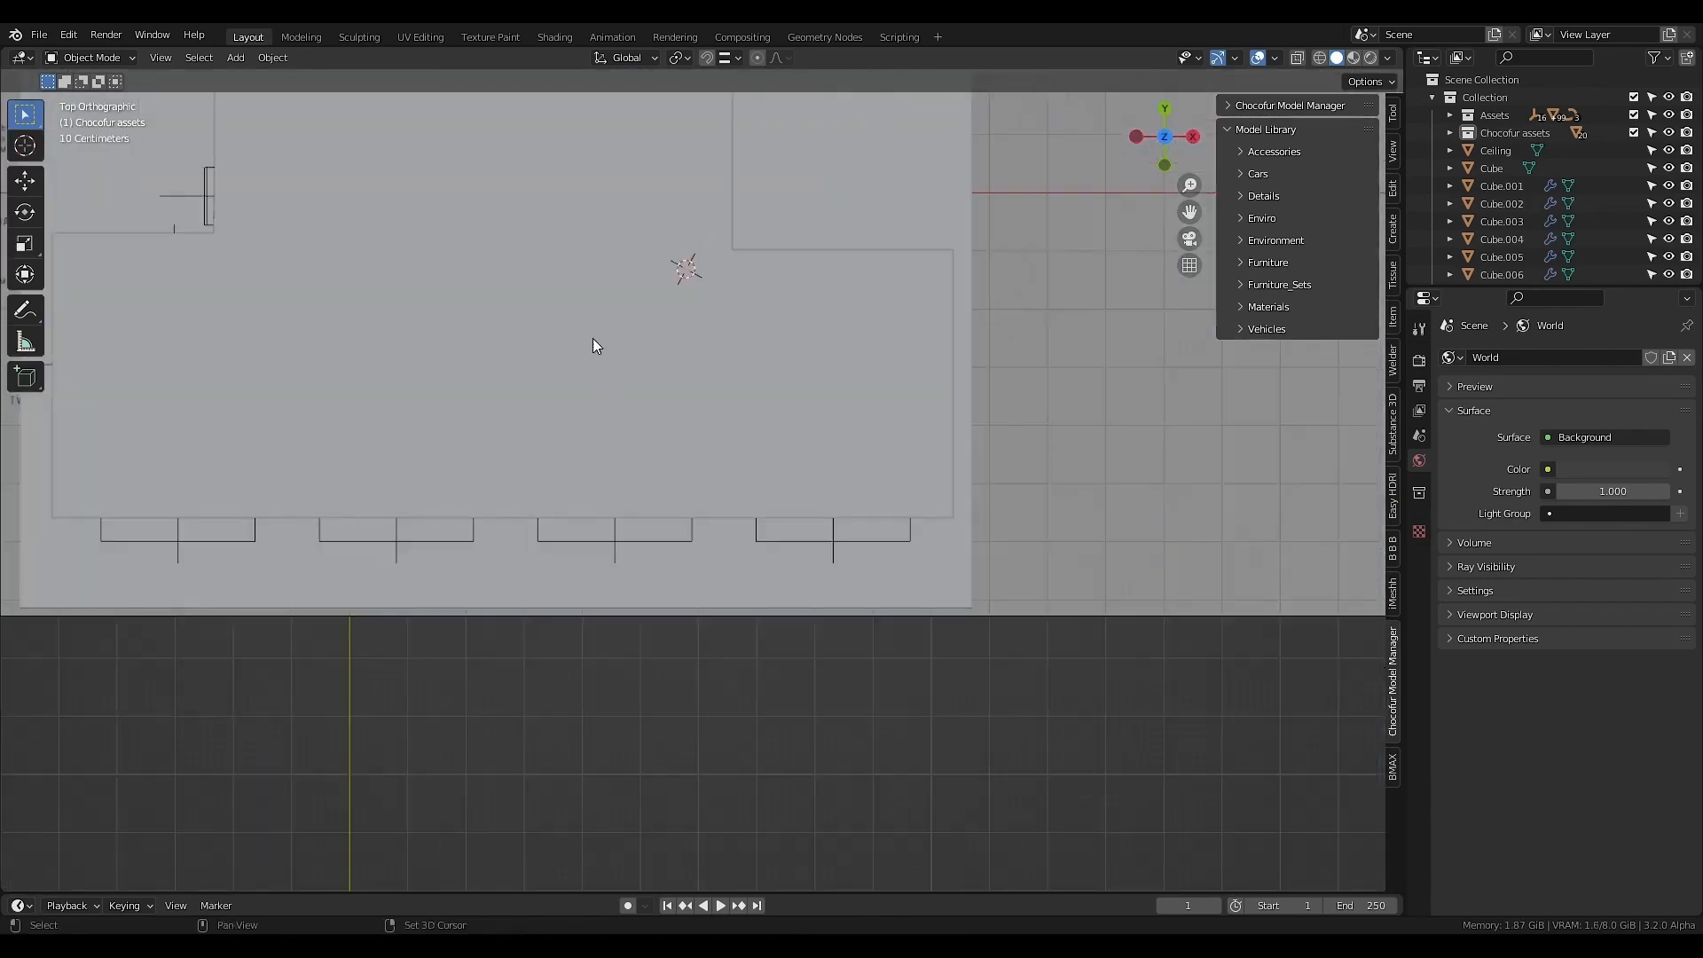
pyautogui.keyDown('shift'); pyautogui.moveTo(596, 337); pyautogui.dragTo(649, 435, button='middle'); pyautogui.keyUp('shift')
pyautogui.hotkey('shift', 's')
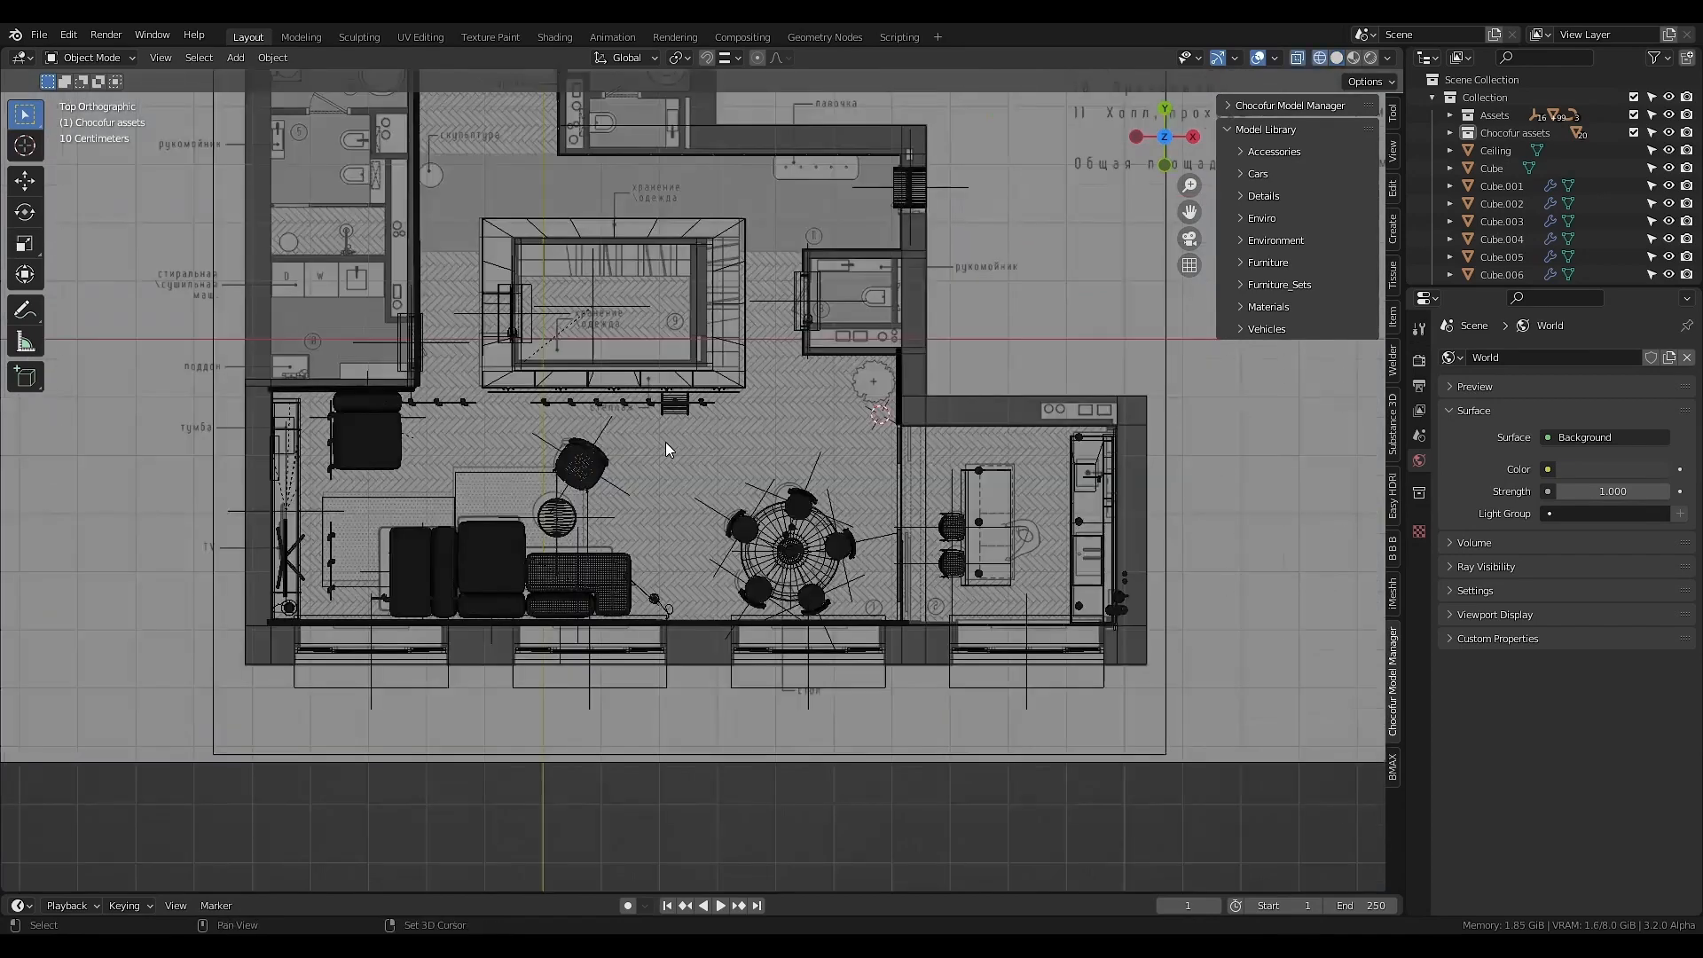
pyautogui.hotkey('shift', 's')
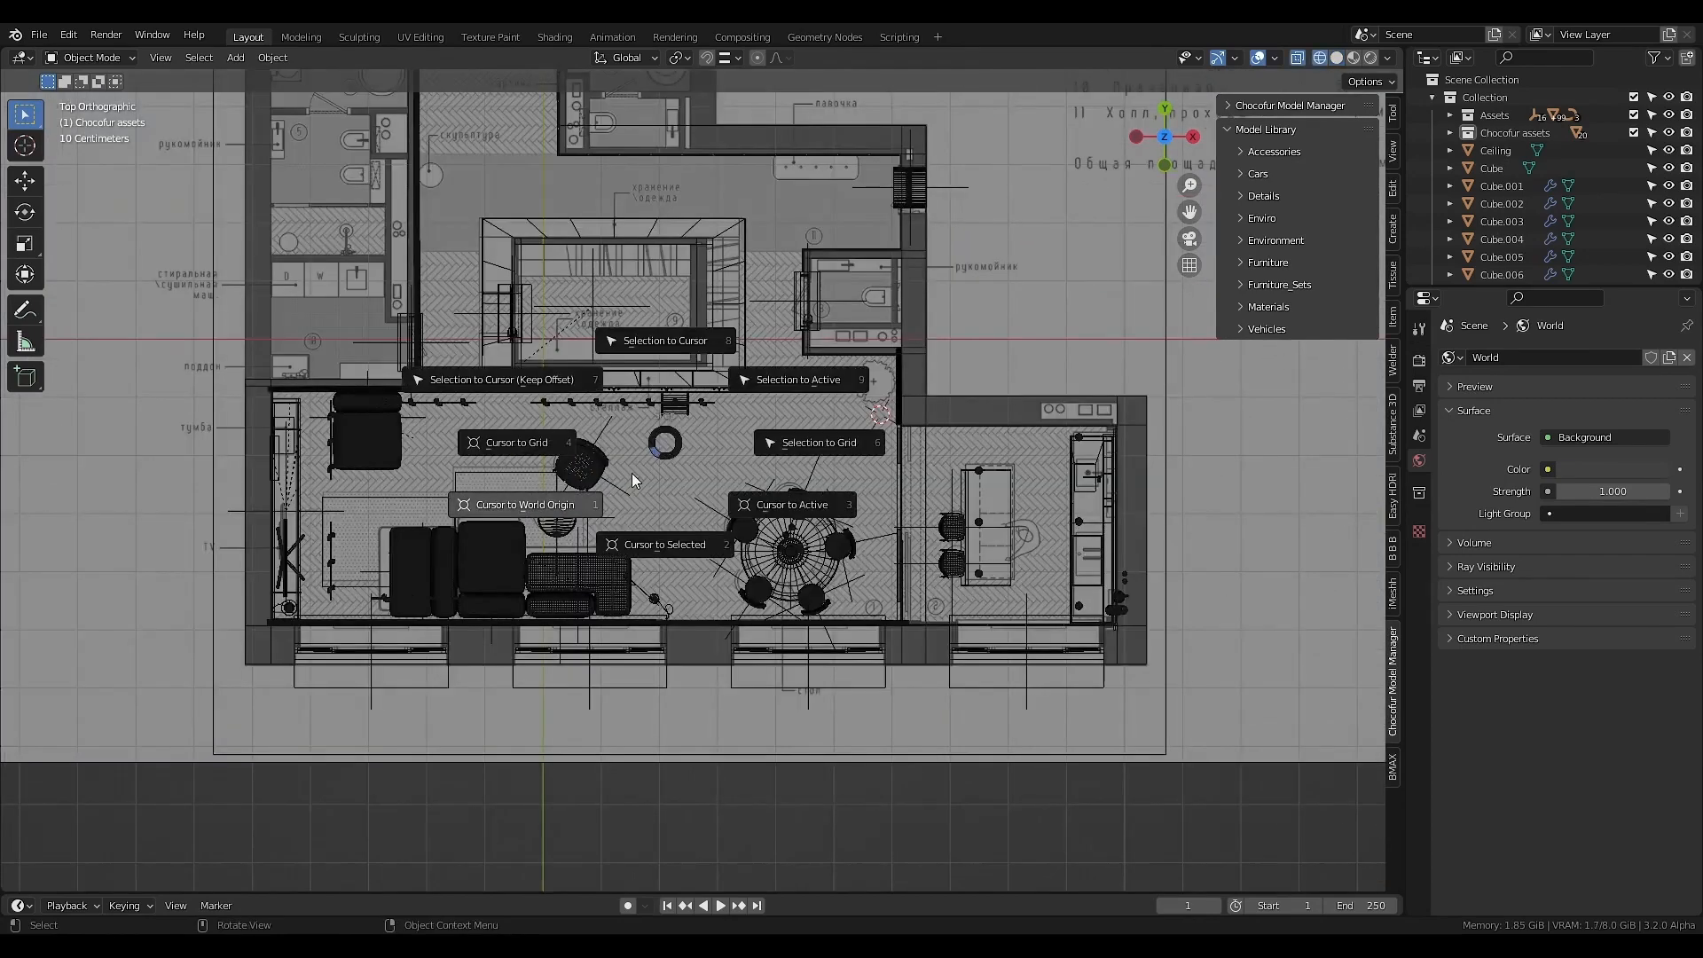
pyautogui.click(538, 511)
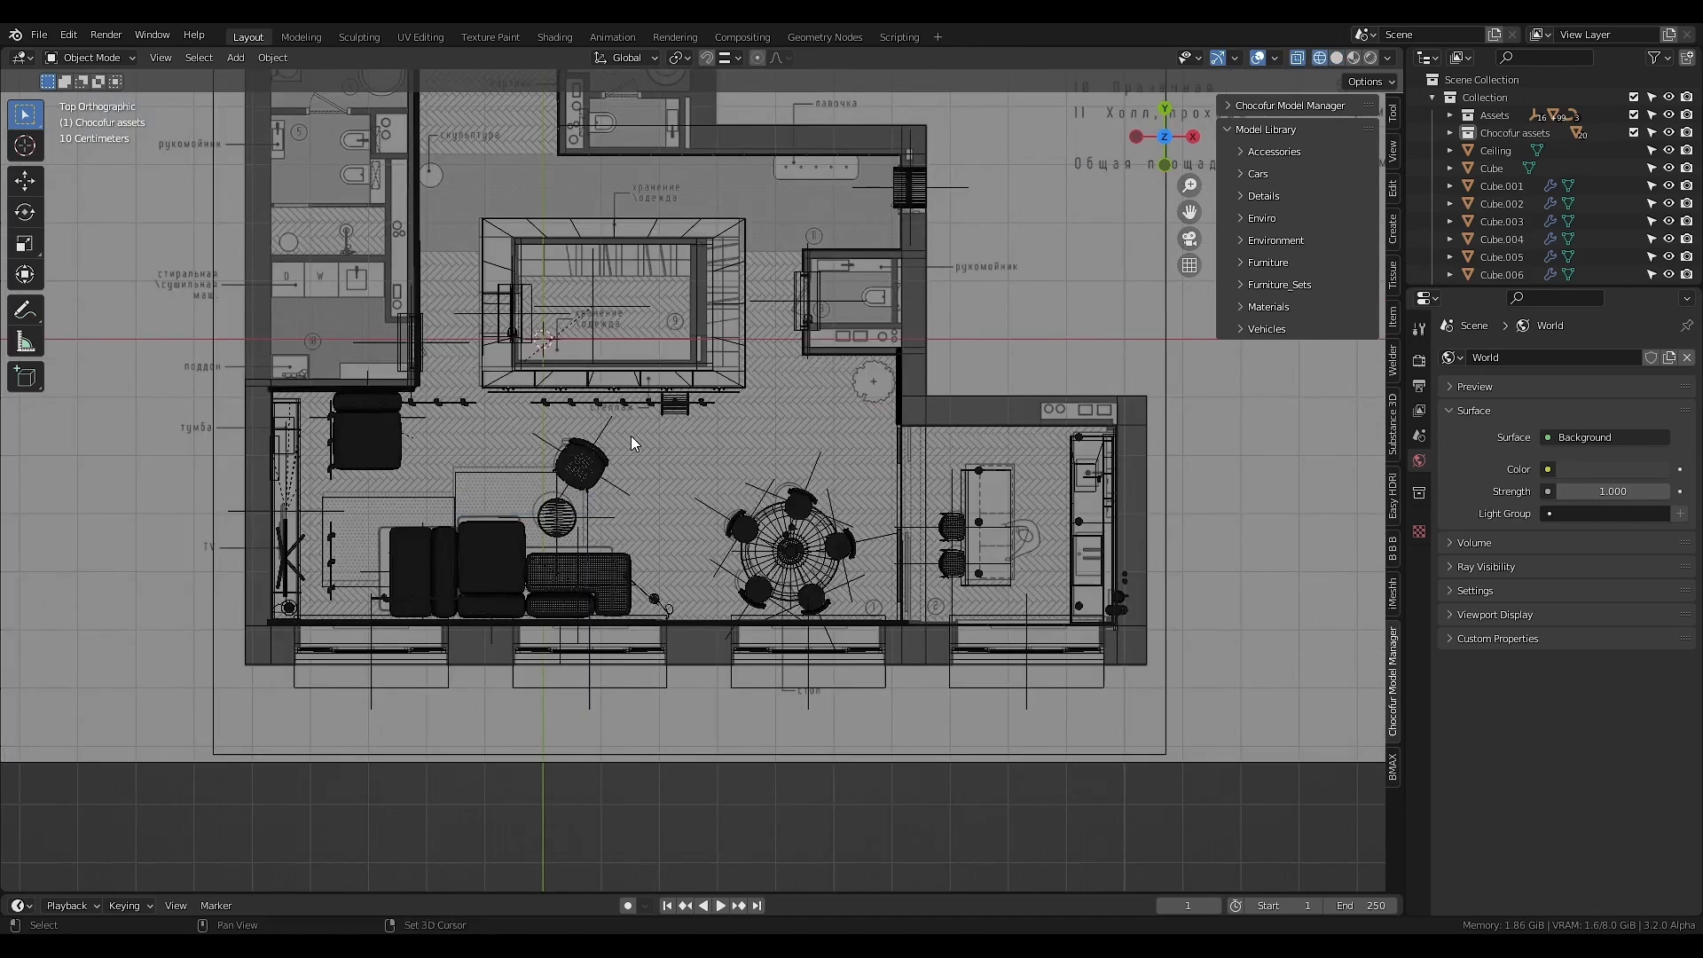
# - Add a camera and place it in the living area at about X 1.22 m, Y -1.34 m
pyautogui.hotkey('shift', 'a')
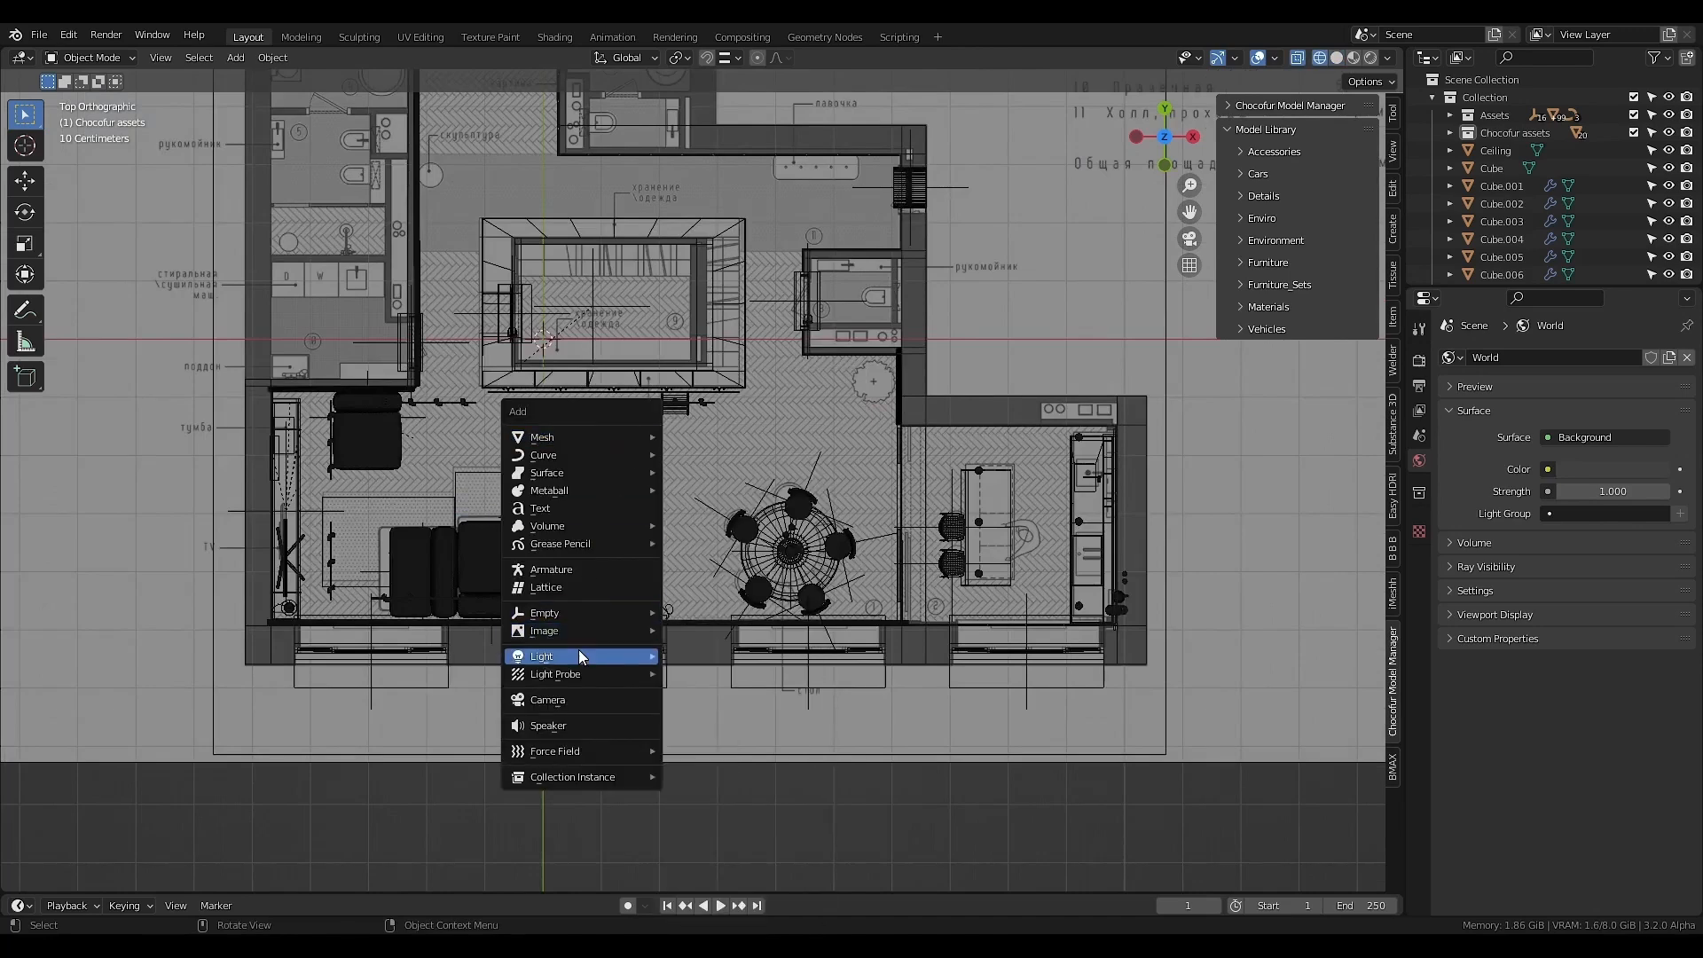
pyautogui.click(551, 702)
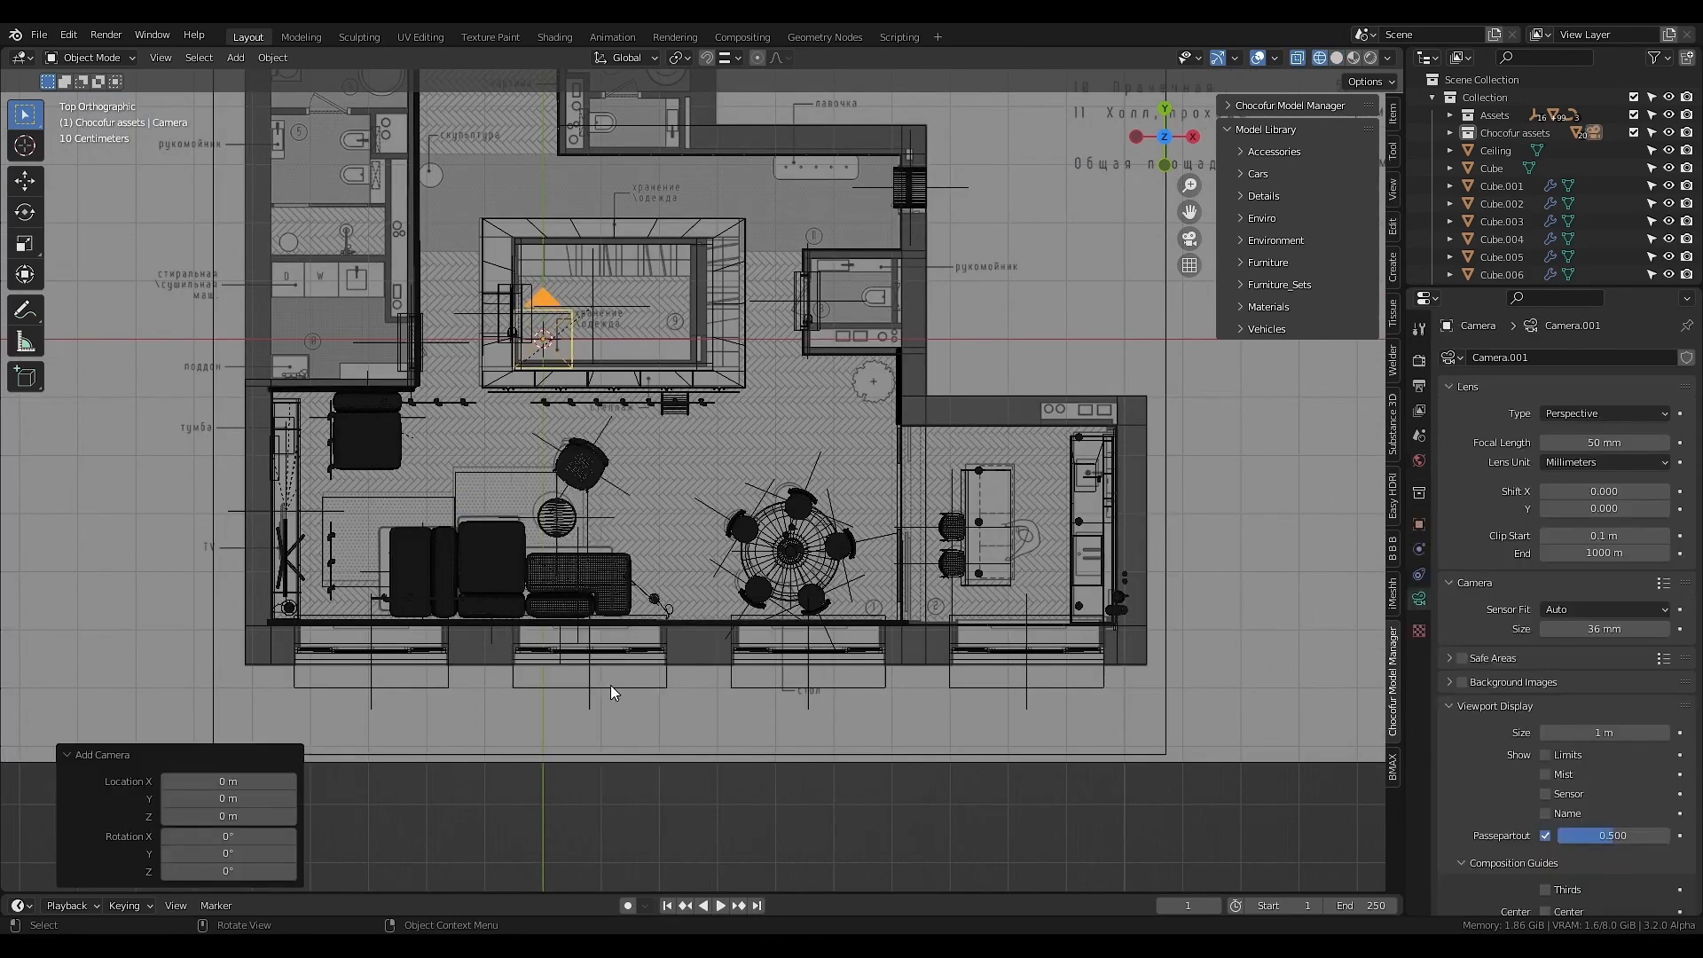
pyautogui.press('g')
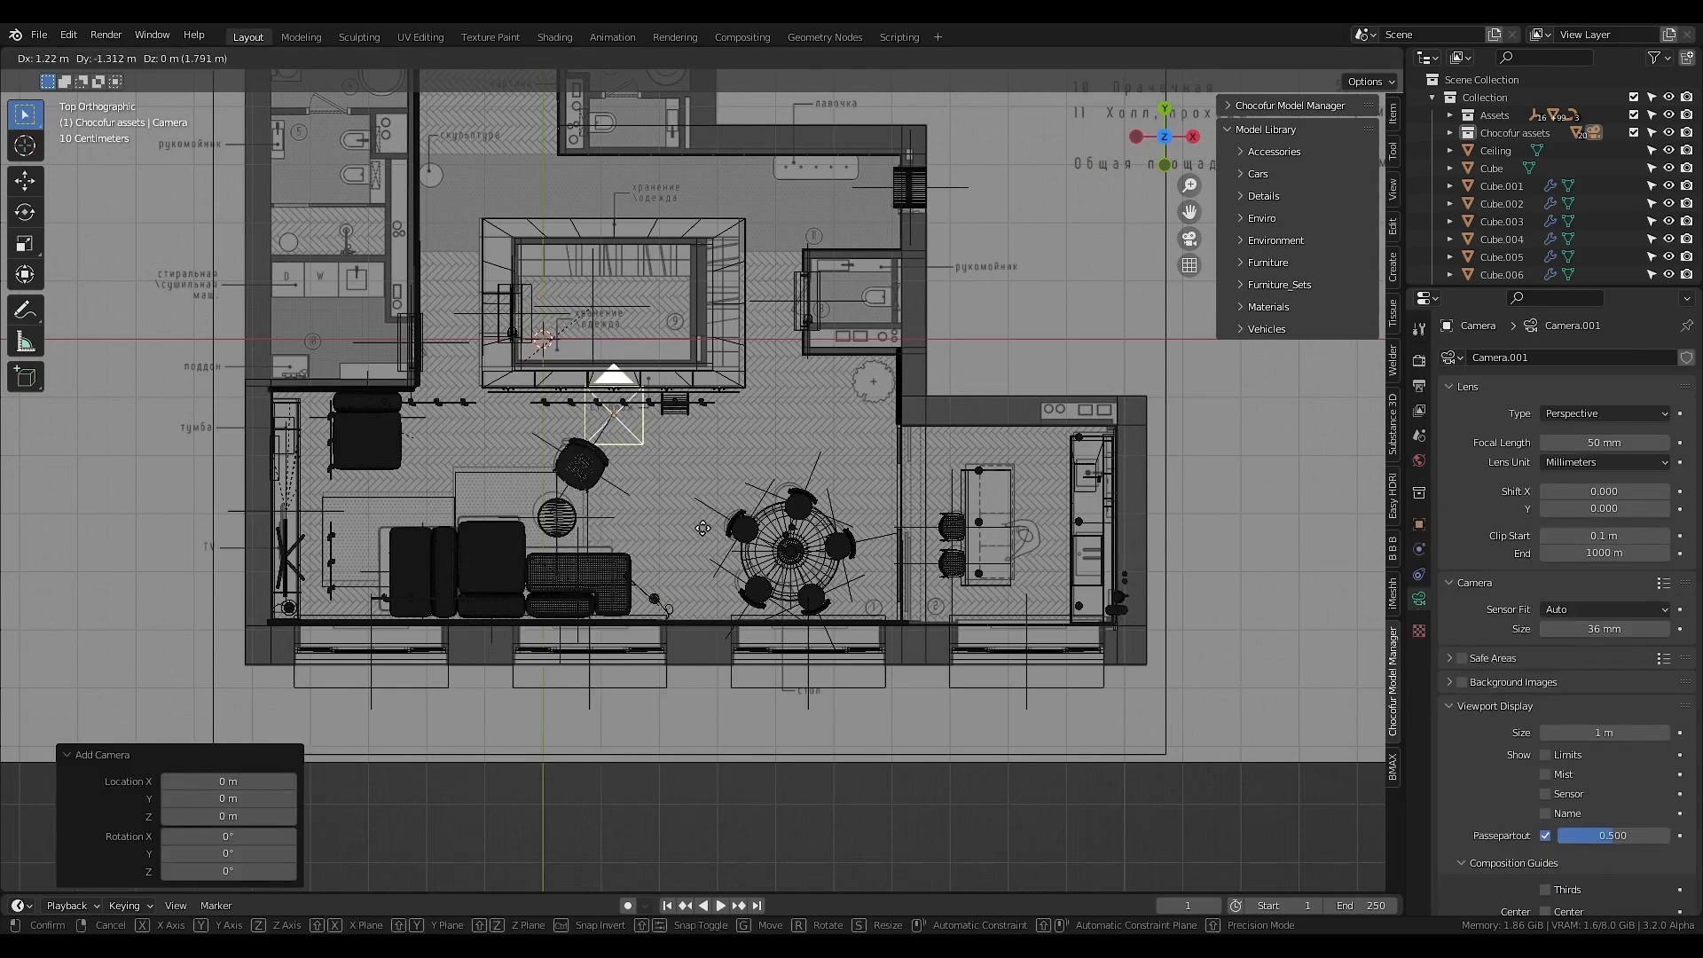
pyautogui.click(703, 530)
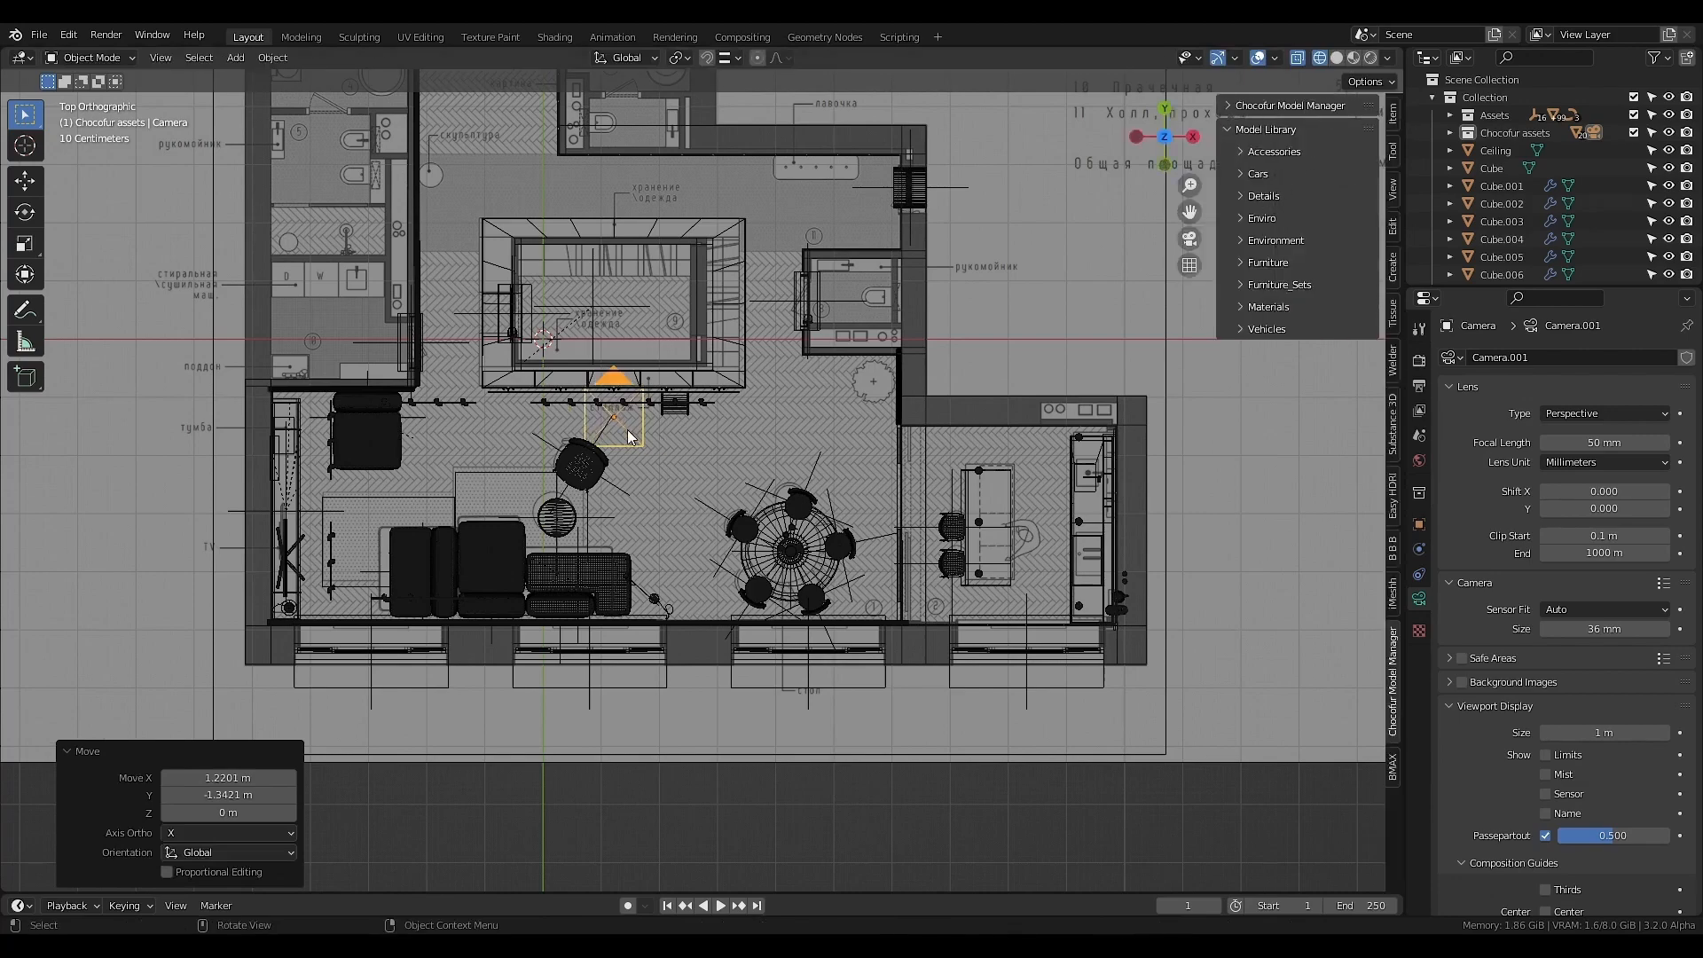
# - Set the camera's Z location to 1 m, its X rotation to 90° and its Z rotation to -115°
pyautogui.click(1396, 120)
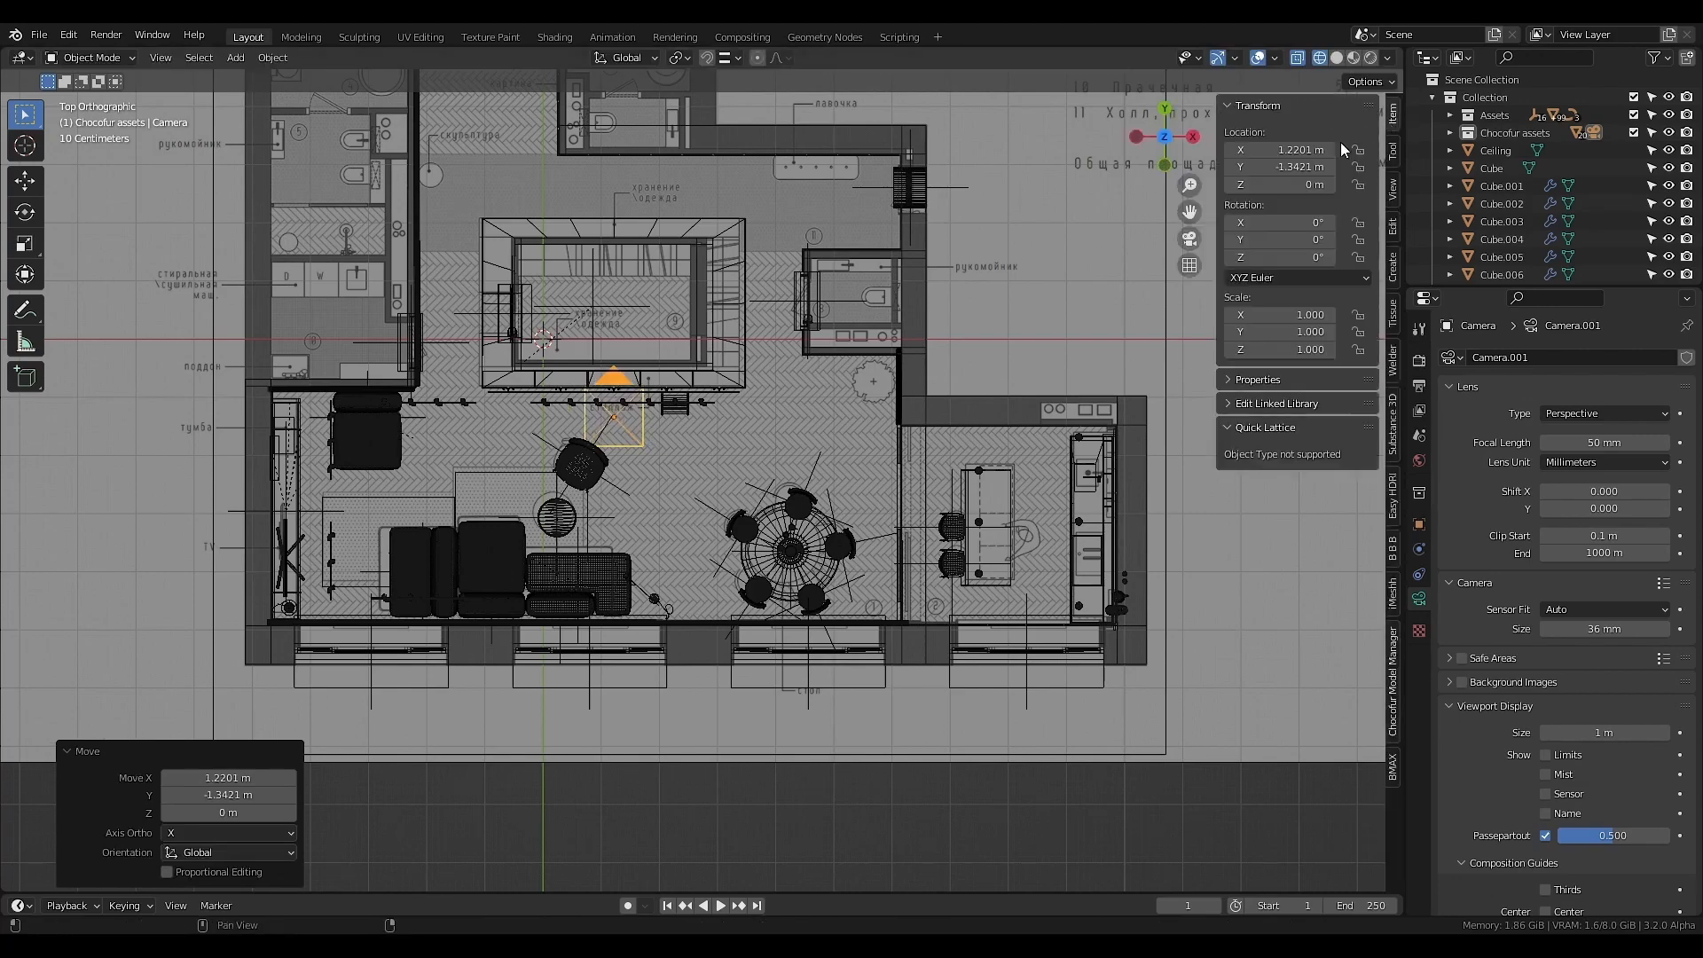
pyautogui.click(1292, 185)
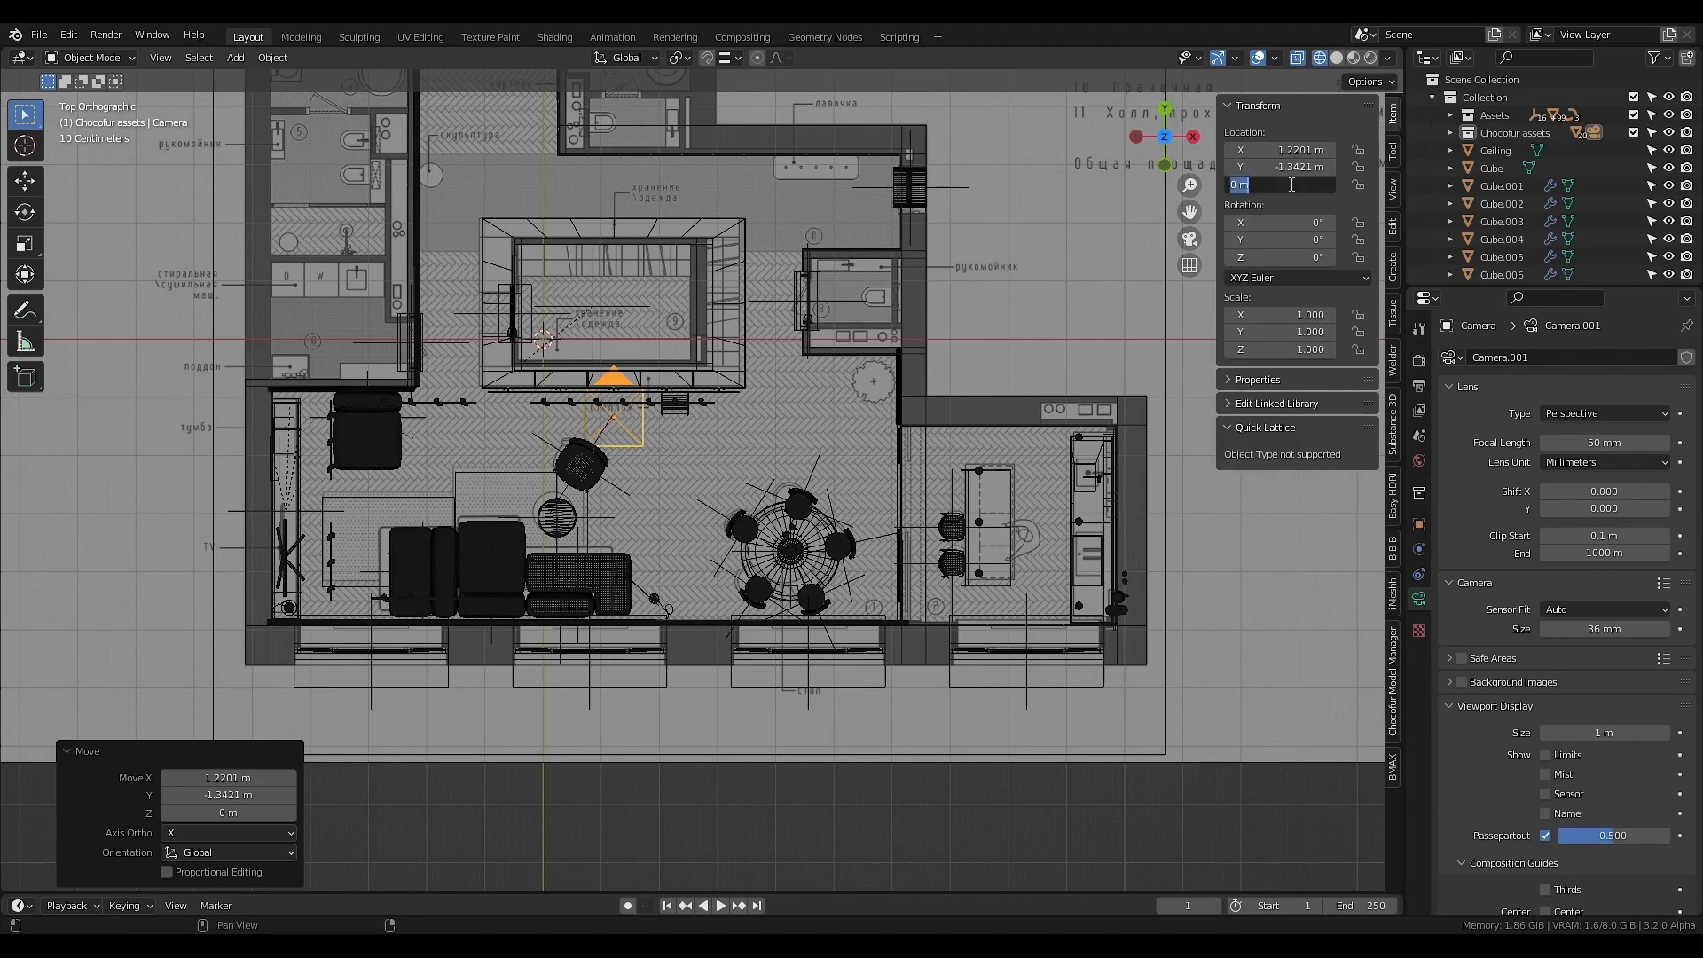
pyautogui.write('1')
pyautogui.press('Return')
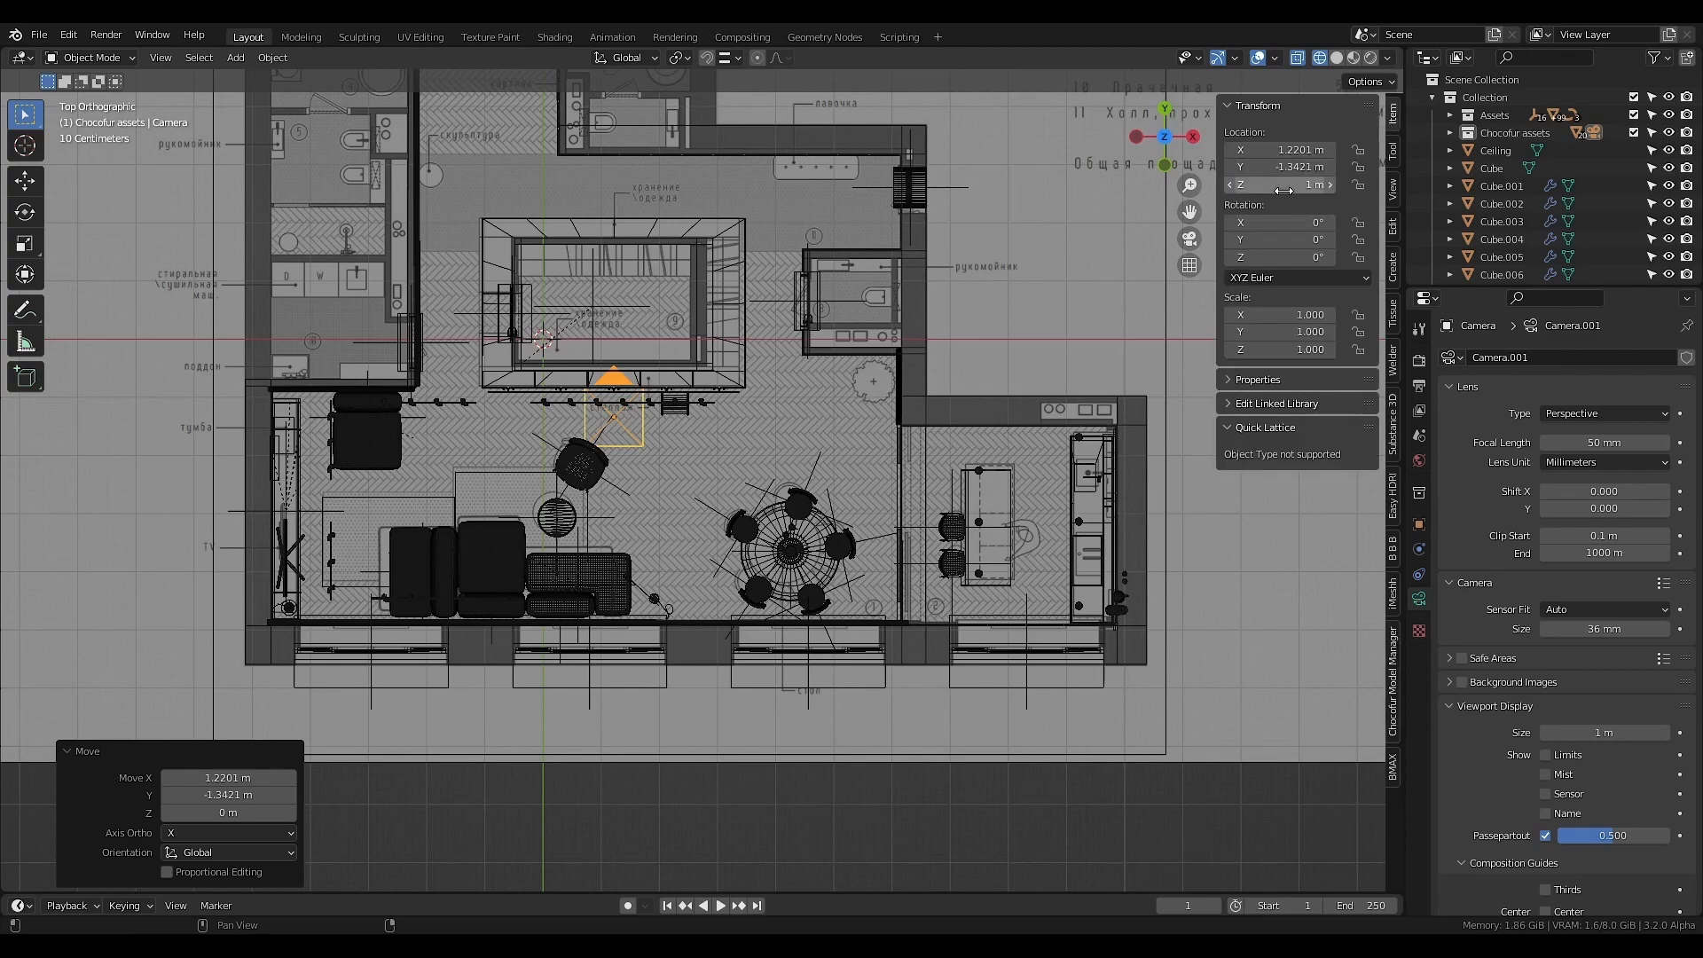
pyautogui.click(1302, 222)
pyautogui.write('90')
pyautogui.press('Return')
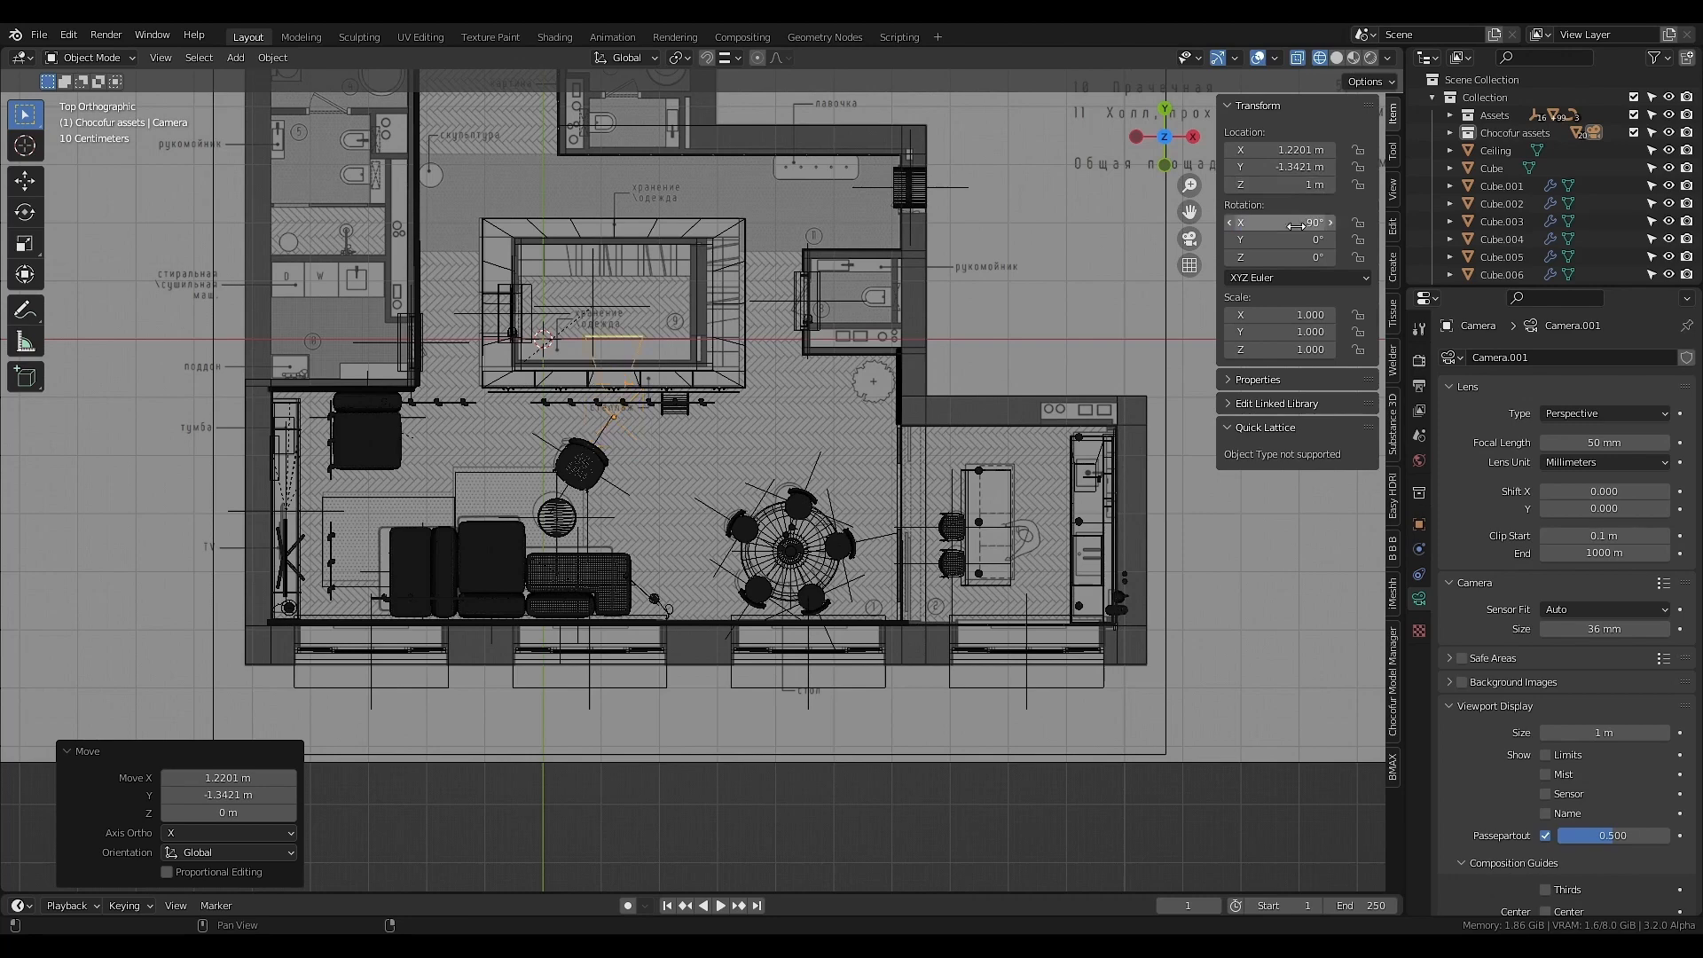
pyautogui.click(1283, 257)
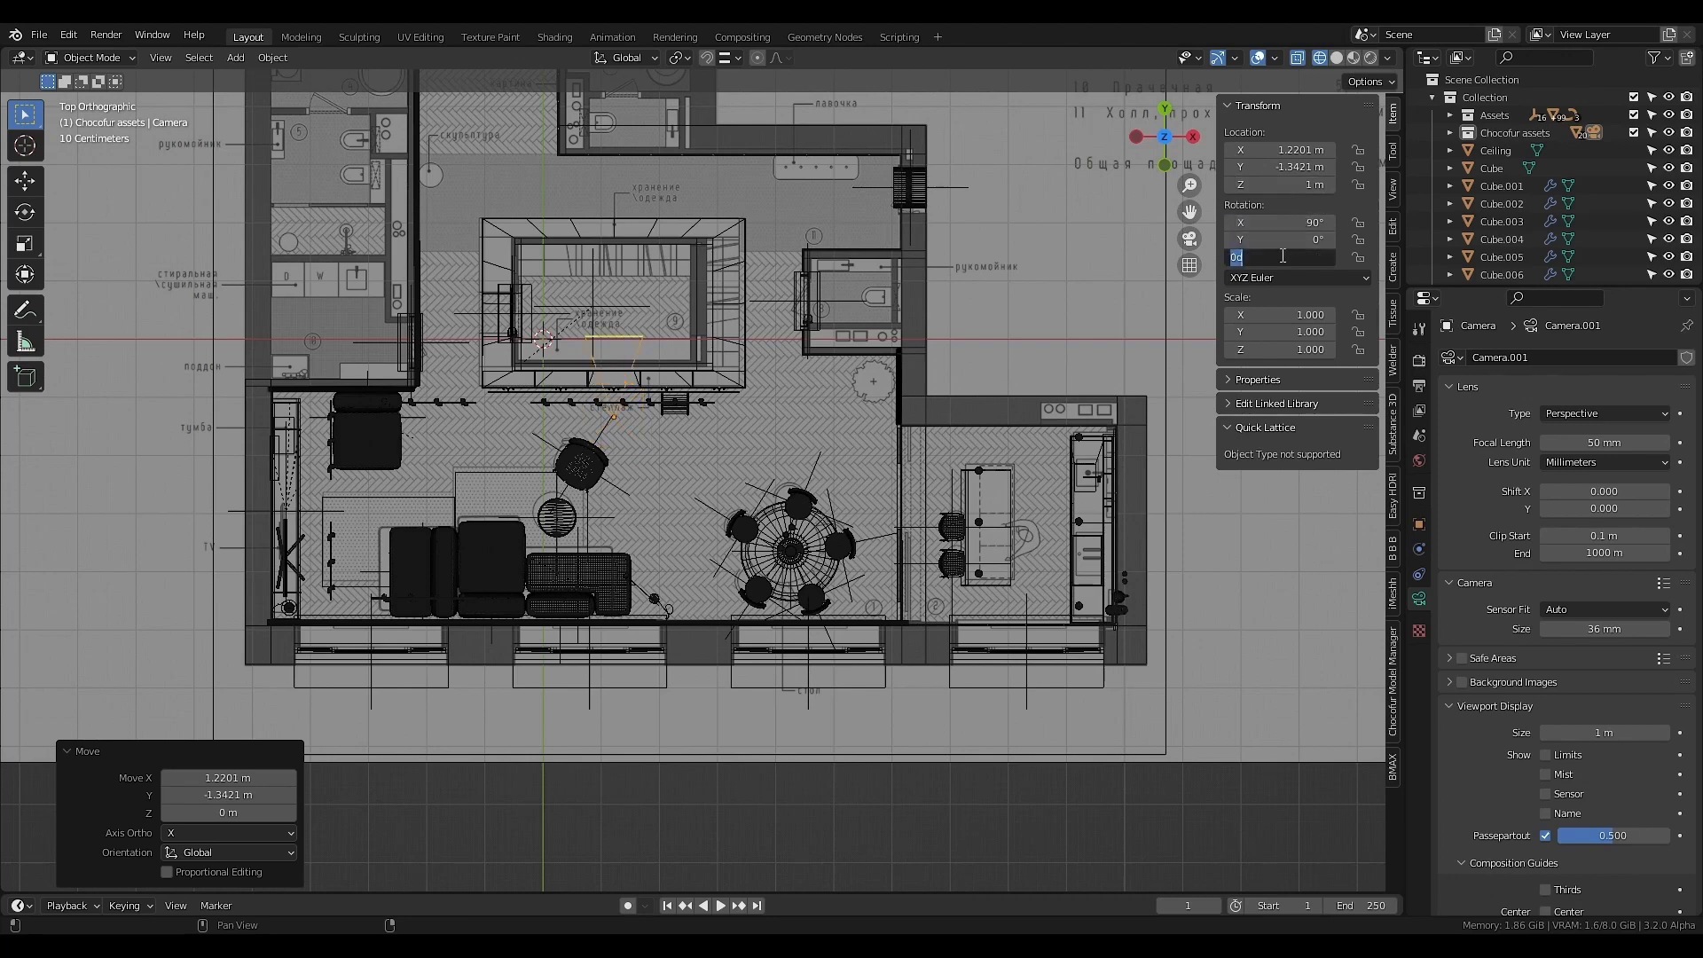
pyautogui.press('BackSpace')
pyautogui.write('-115')
pyautogui.press('Return')
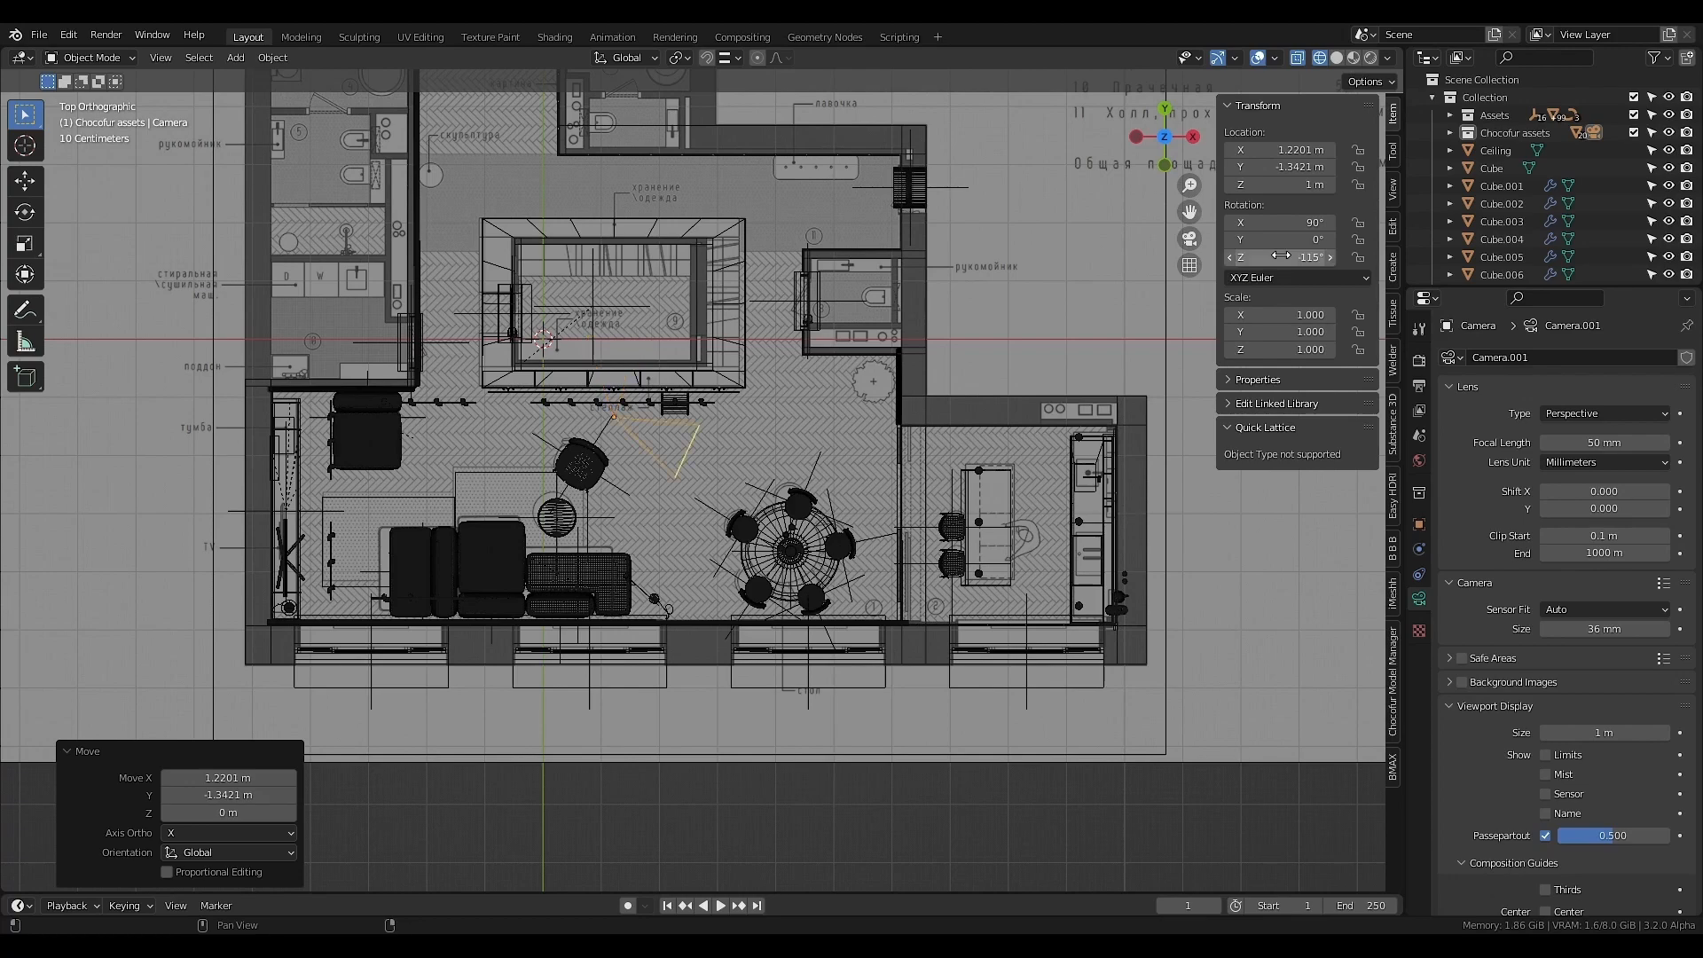
# - Look through the camera in solid shading and set its sensor size to 70 mm
pyautogui.click(1189, 238)
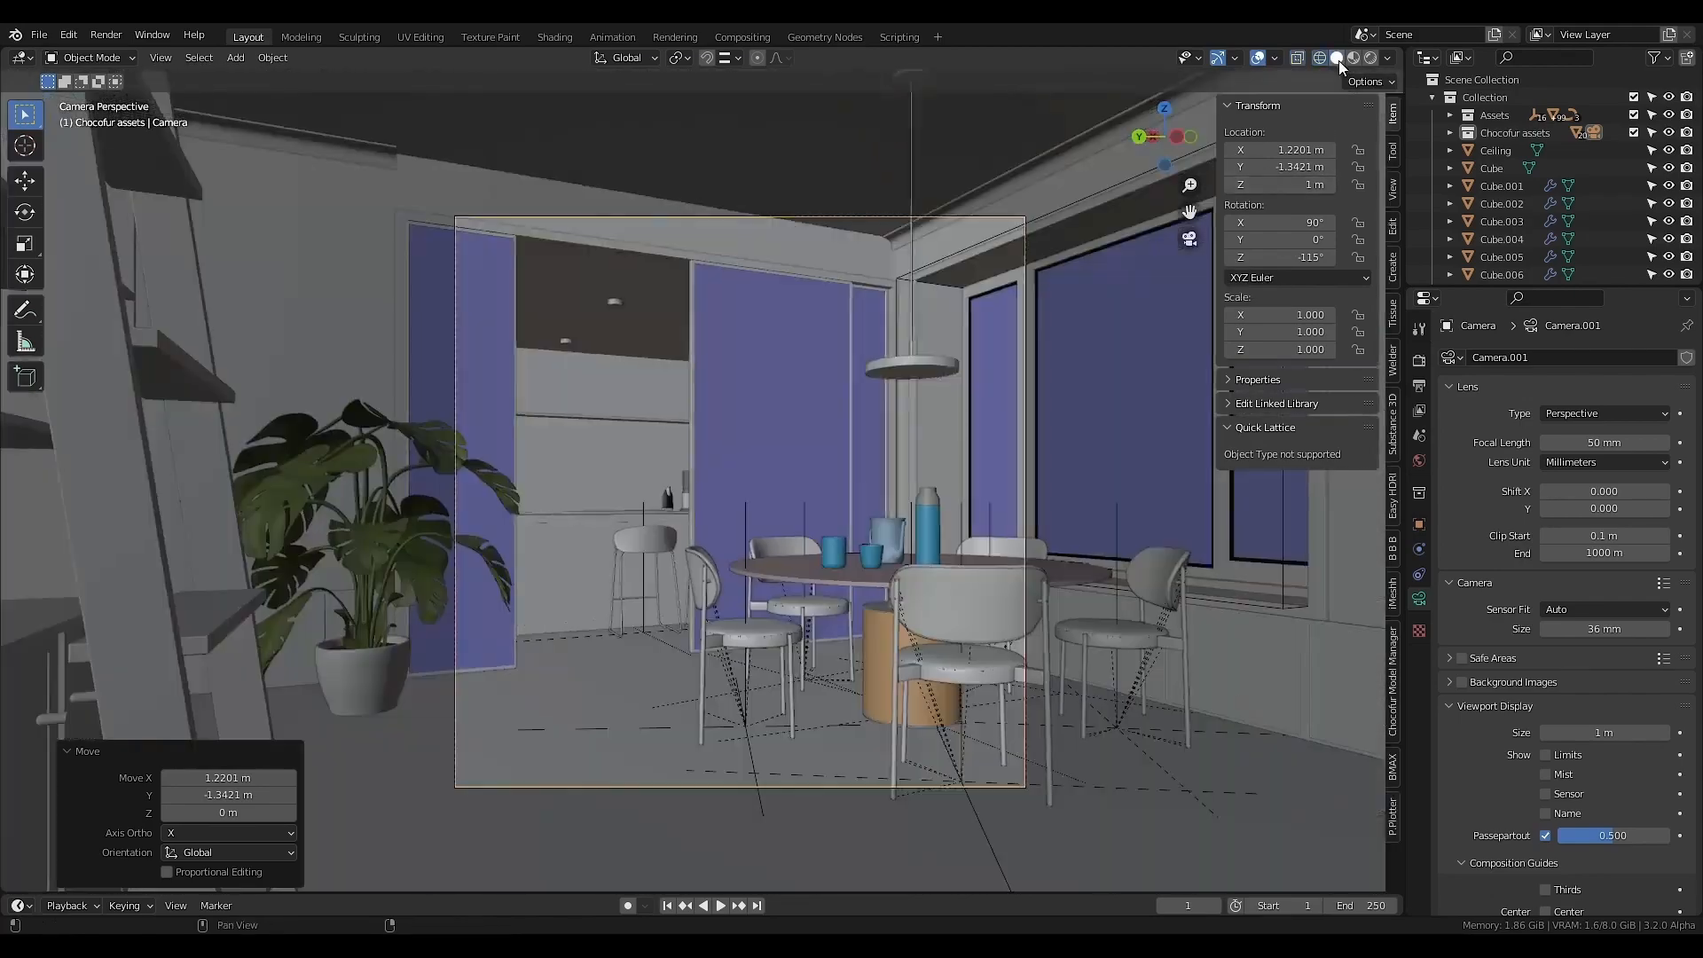
pyautogui.click(1336, 57)
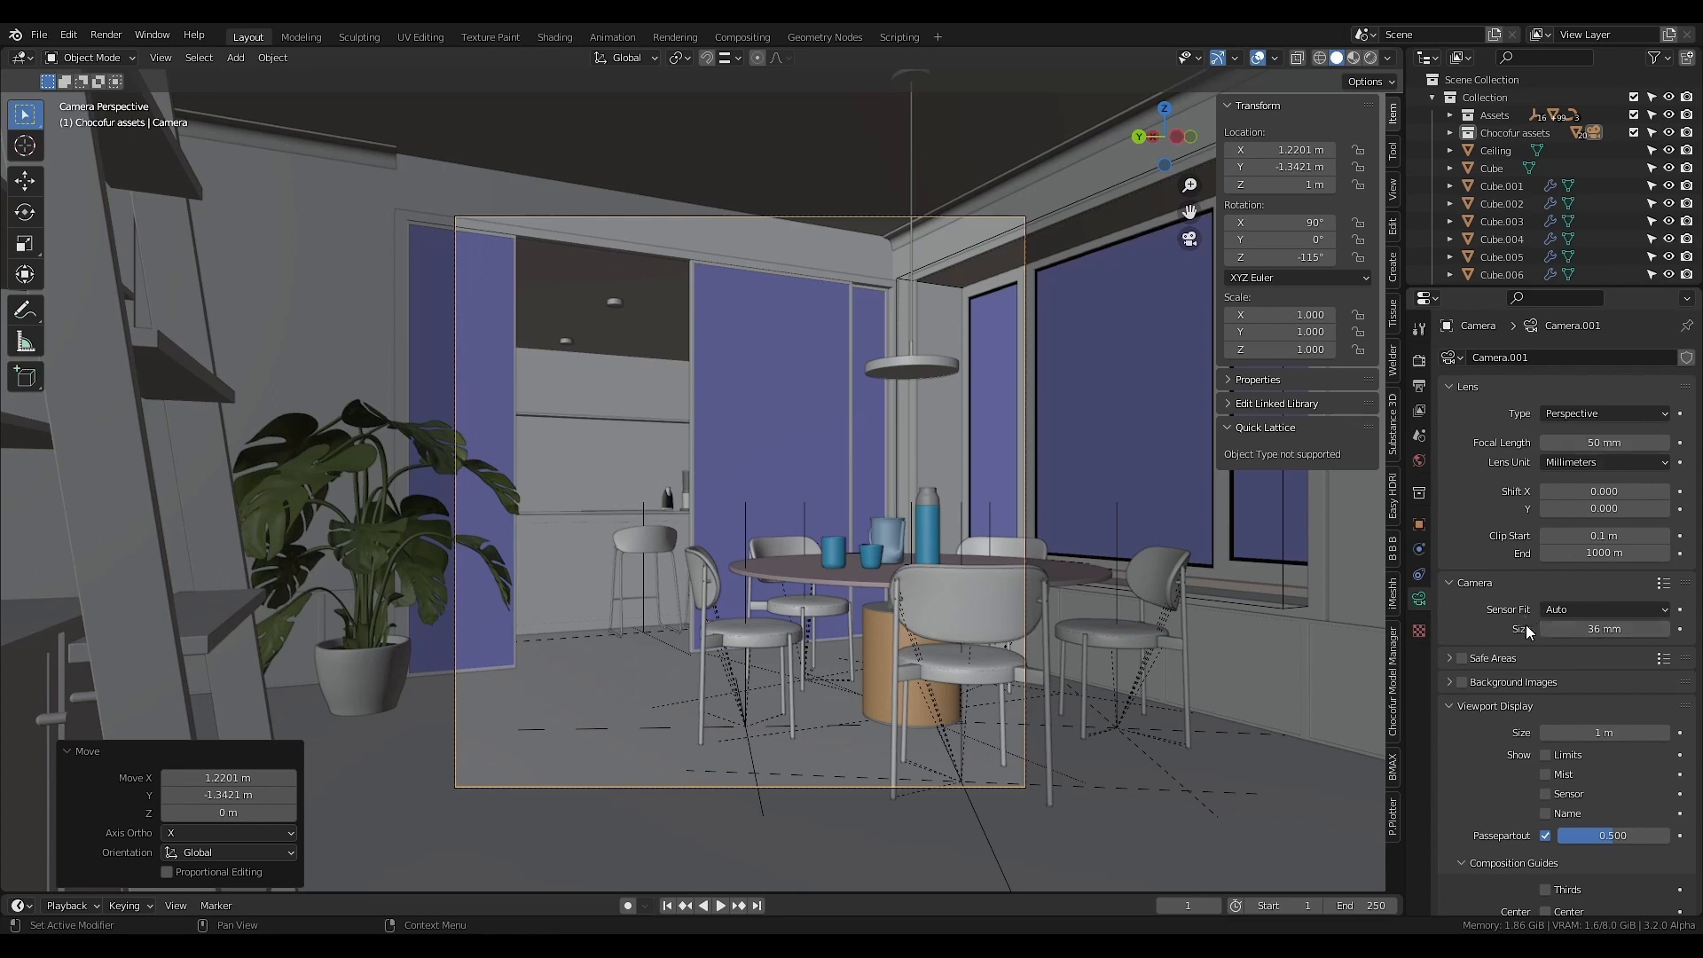
pyautogui.click(1578, 625)
pyautogui.write('70')
pyautogui.press('Return')
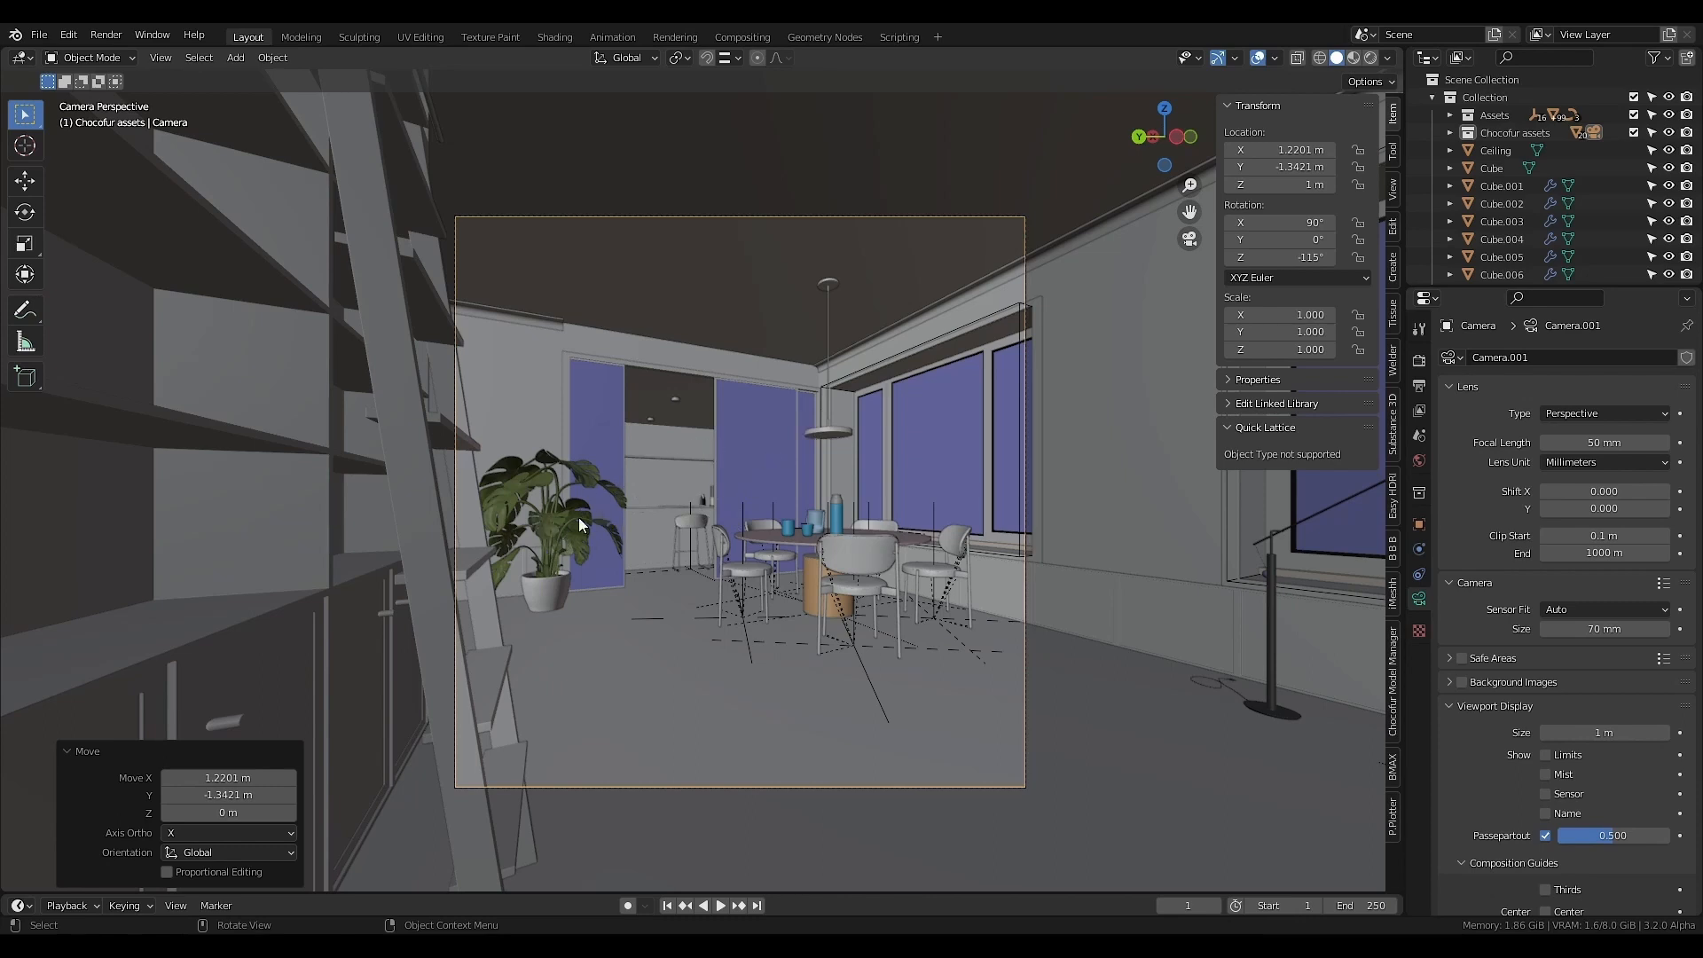
# - Enable the Thirds composition guide and adjust the camera's Z rotation to -114°
pyautogui.scroll(-3, 1487, 768)
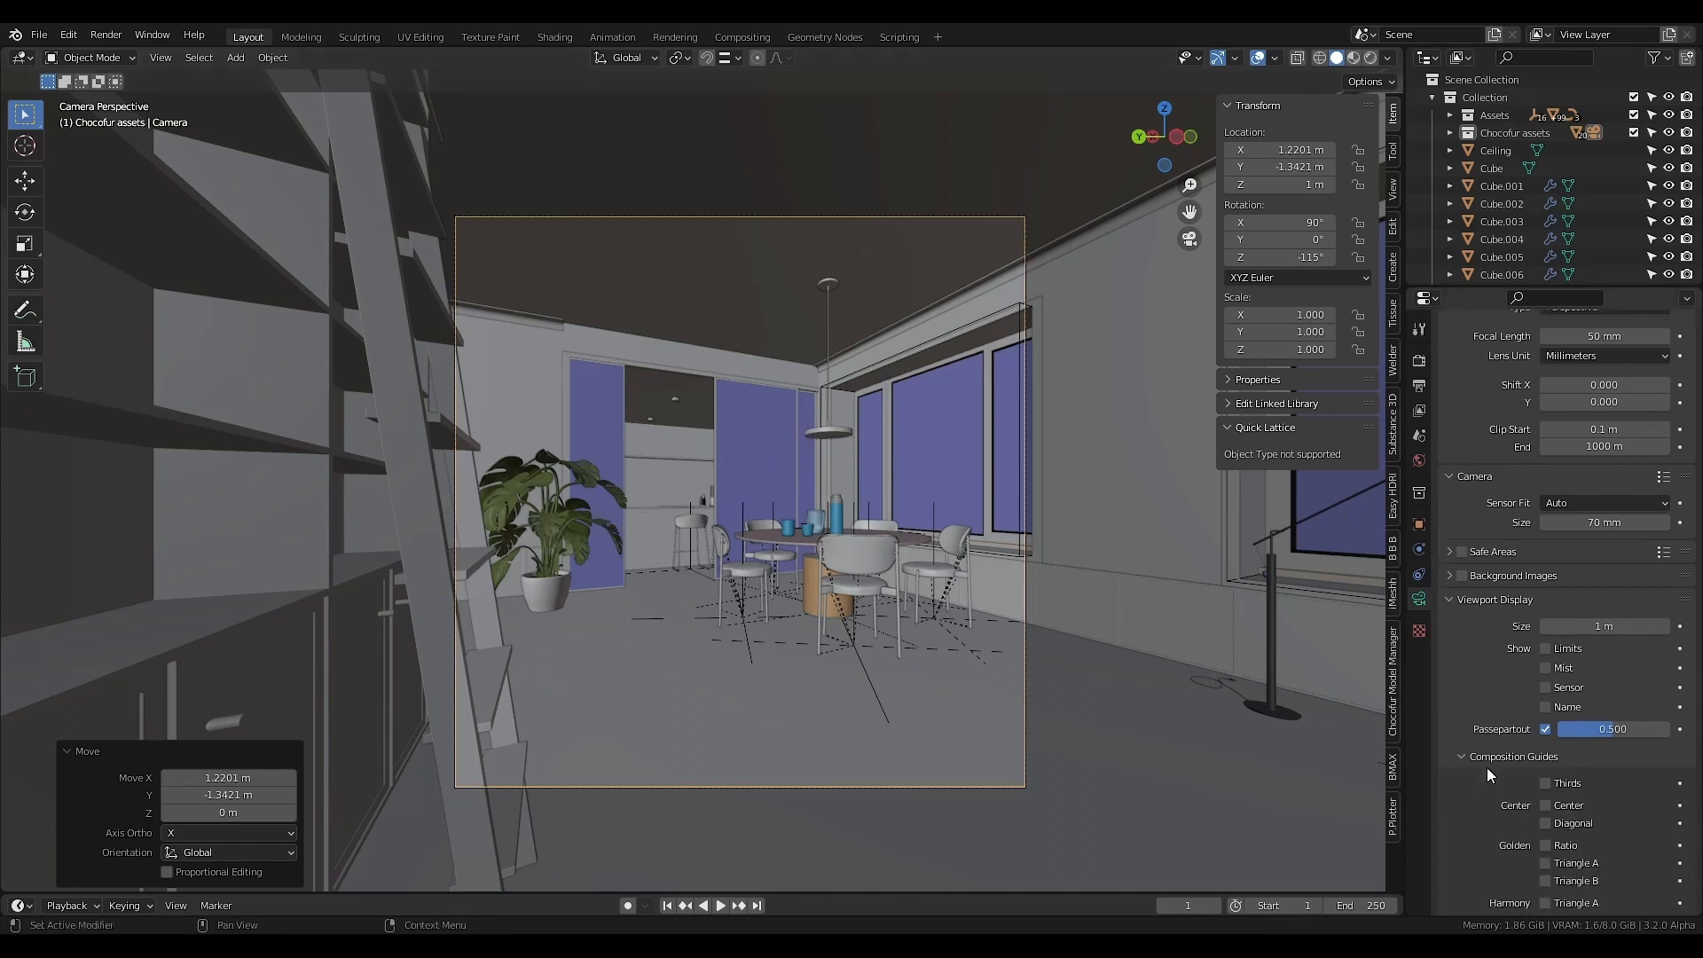
pyautogui.click(1546, 782)
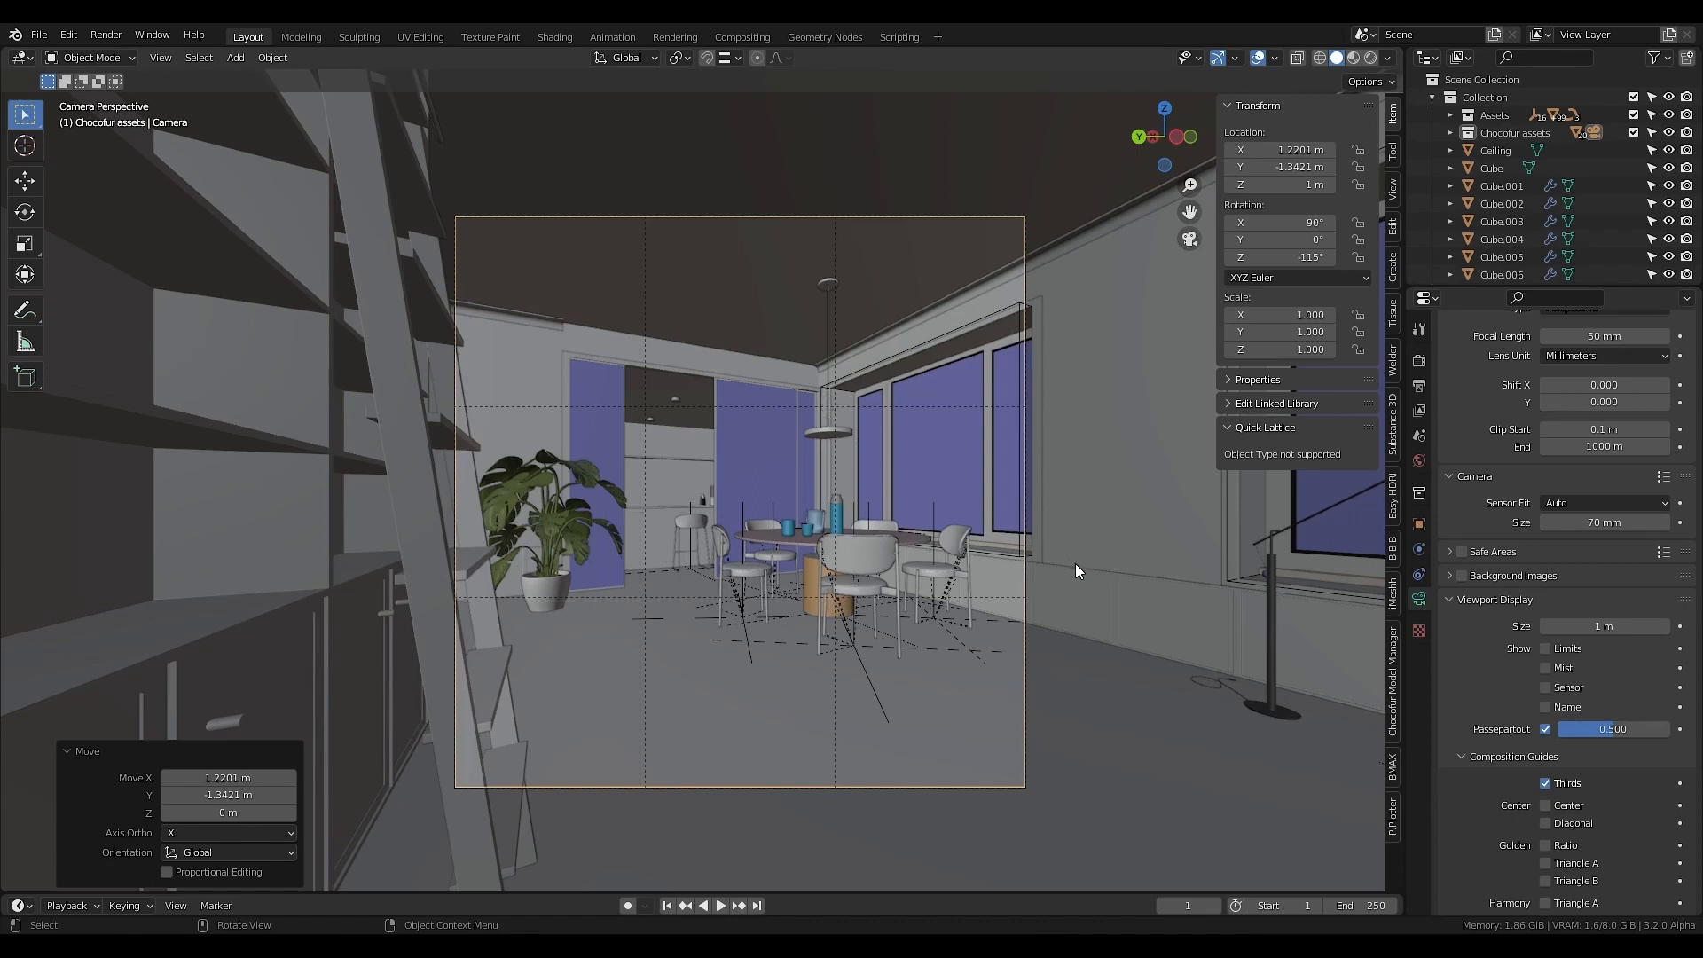
pyautogui.moveTo(1293, 257); pyautogui.dragTo(1328, 256)
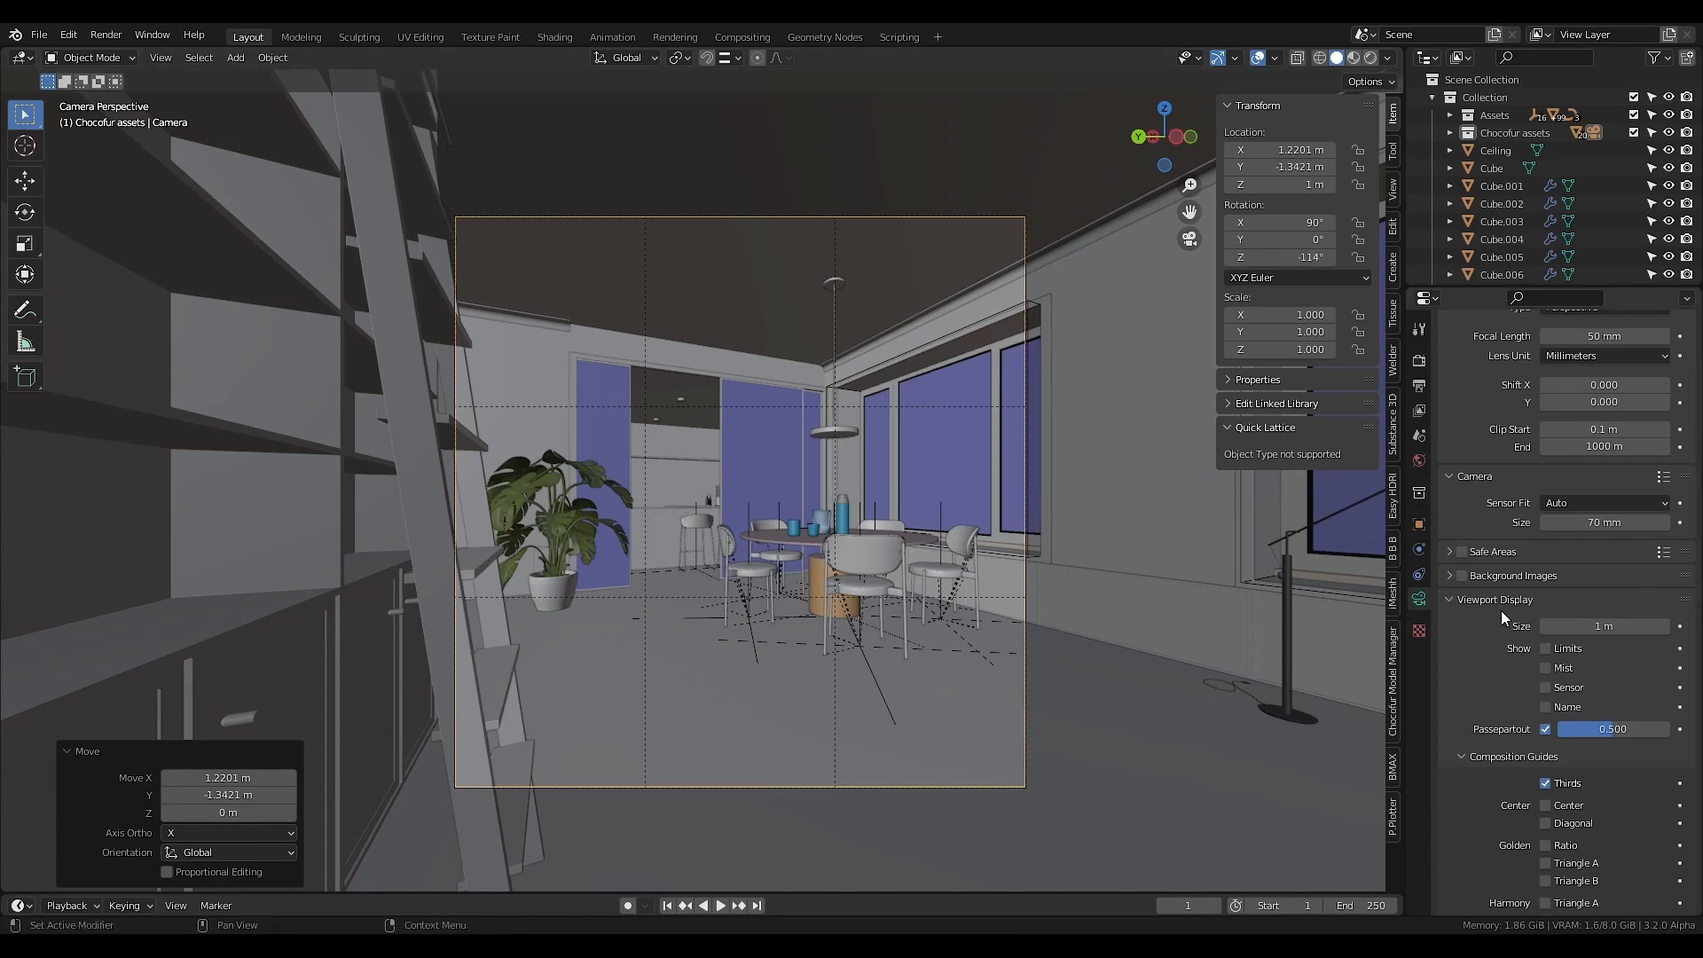
# - Enable the camera's depth of field, pick the CRESO By ACERBIS.001 dining table as focus object, and fit the camera frame to the view
pyautogui.scroll(-4, 1499, 605)
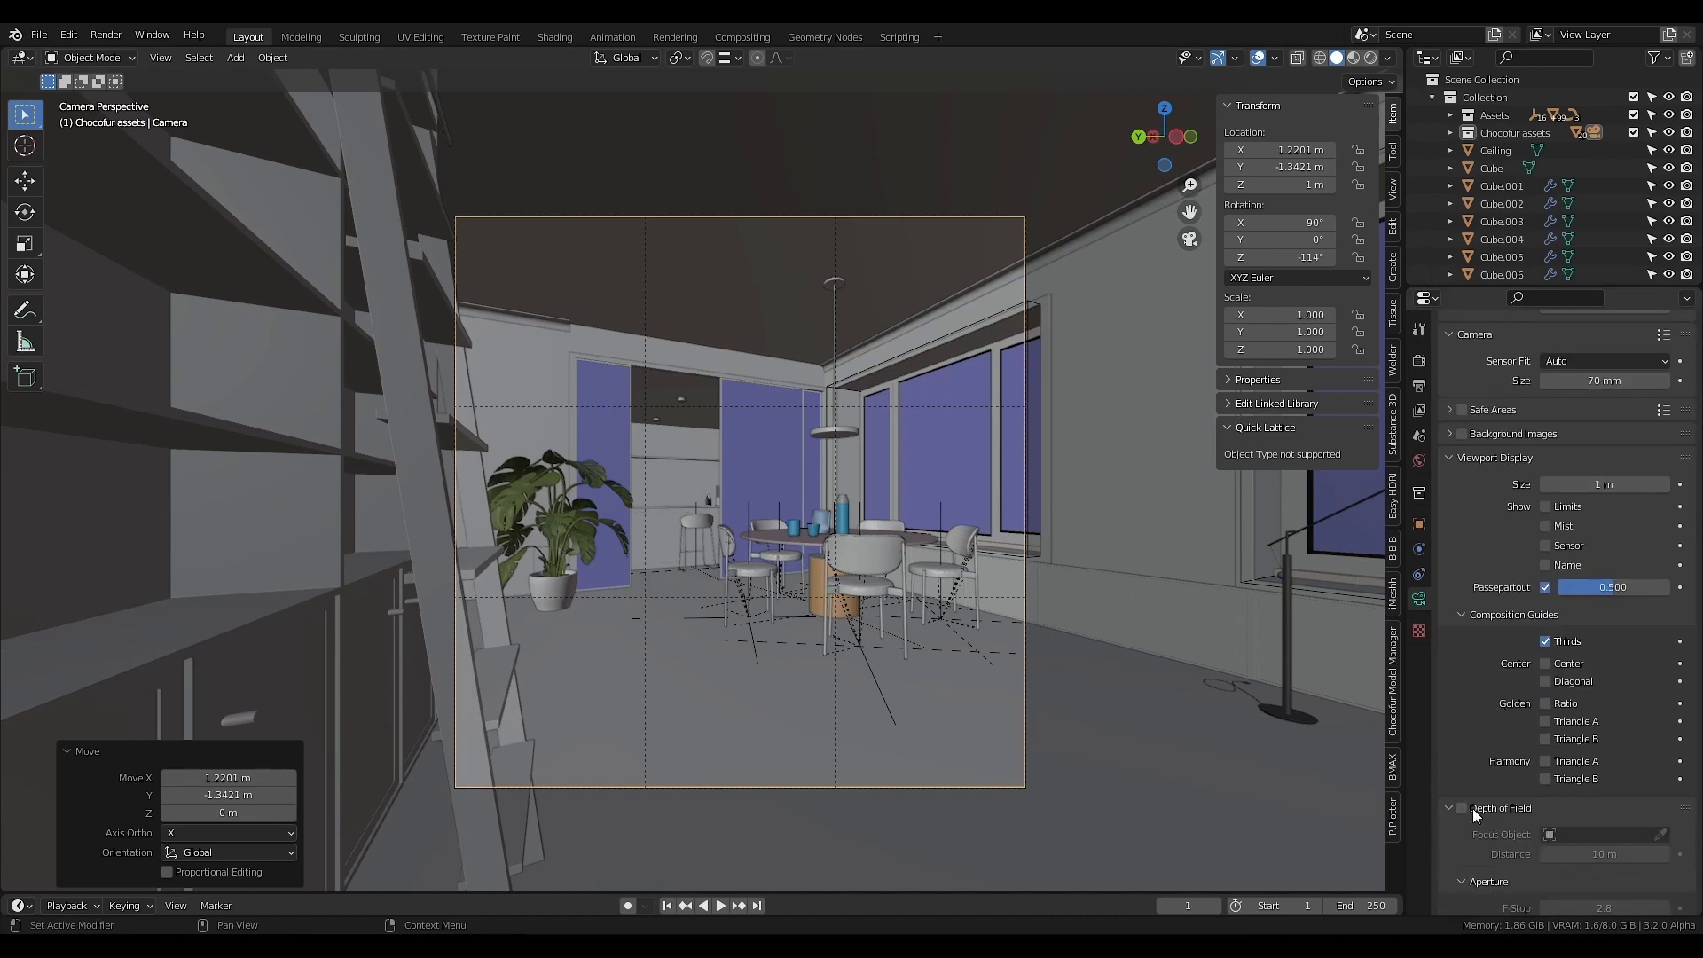
pyautogui.click(1462, 808)
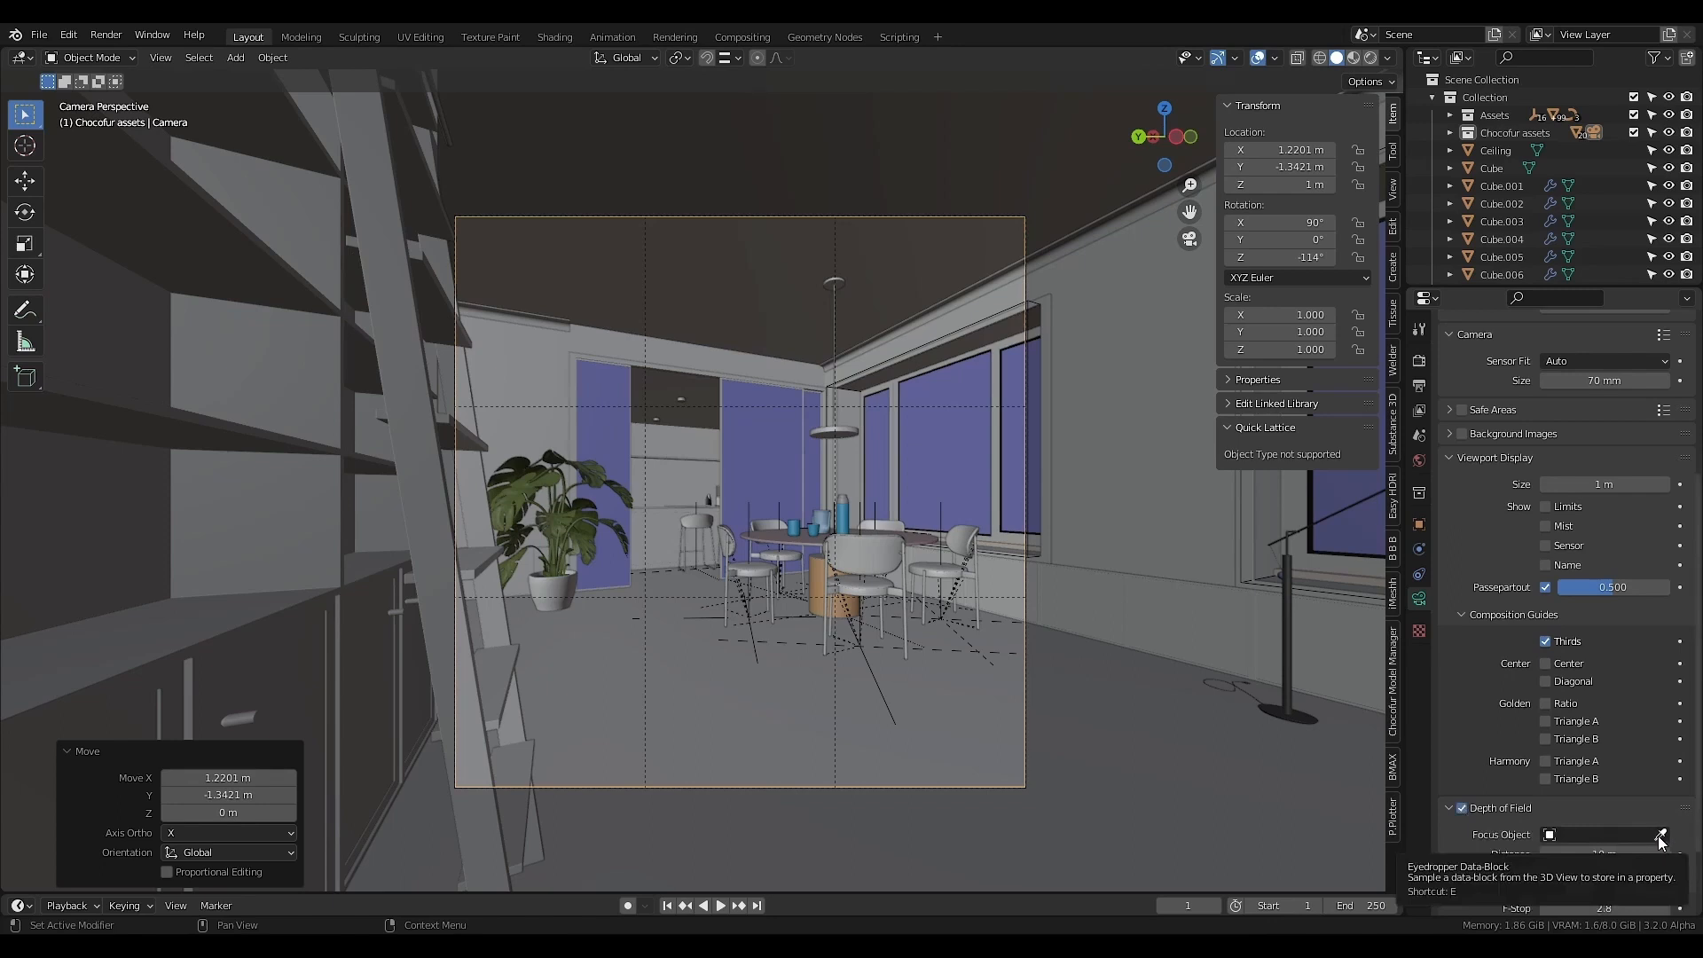
pyautogui.click(1661, 836)
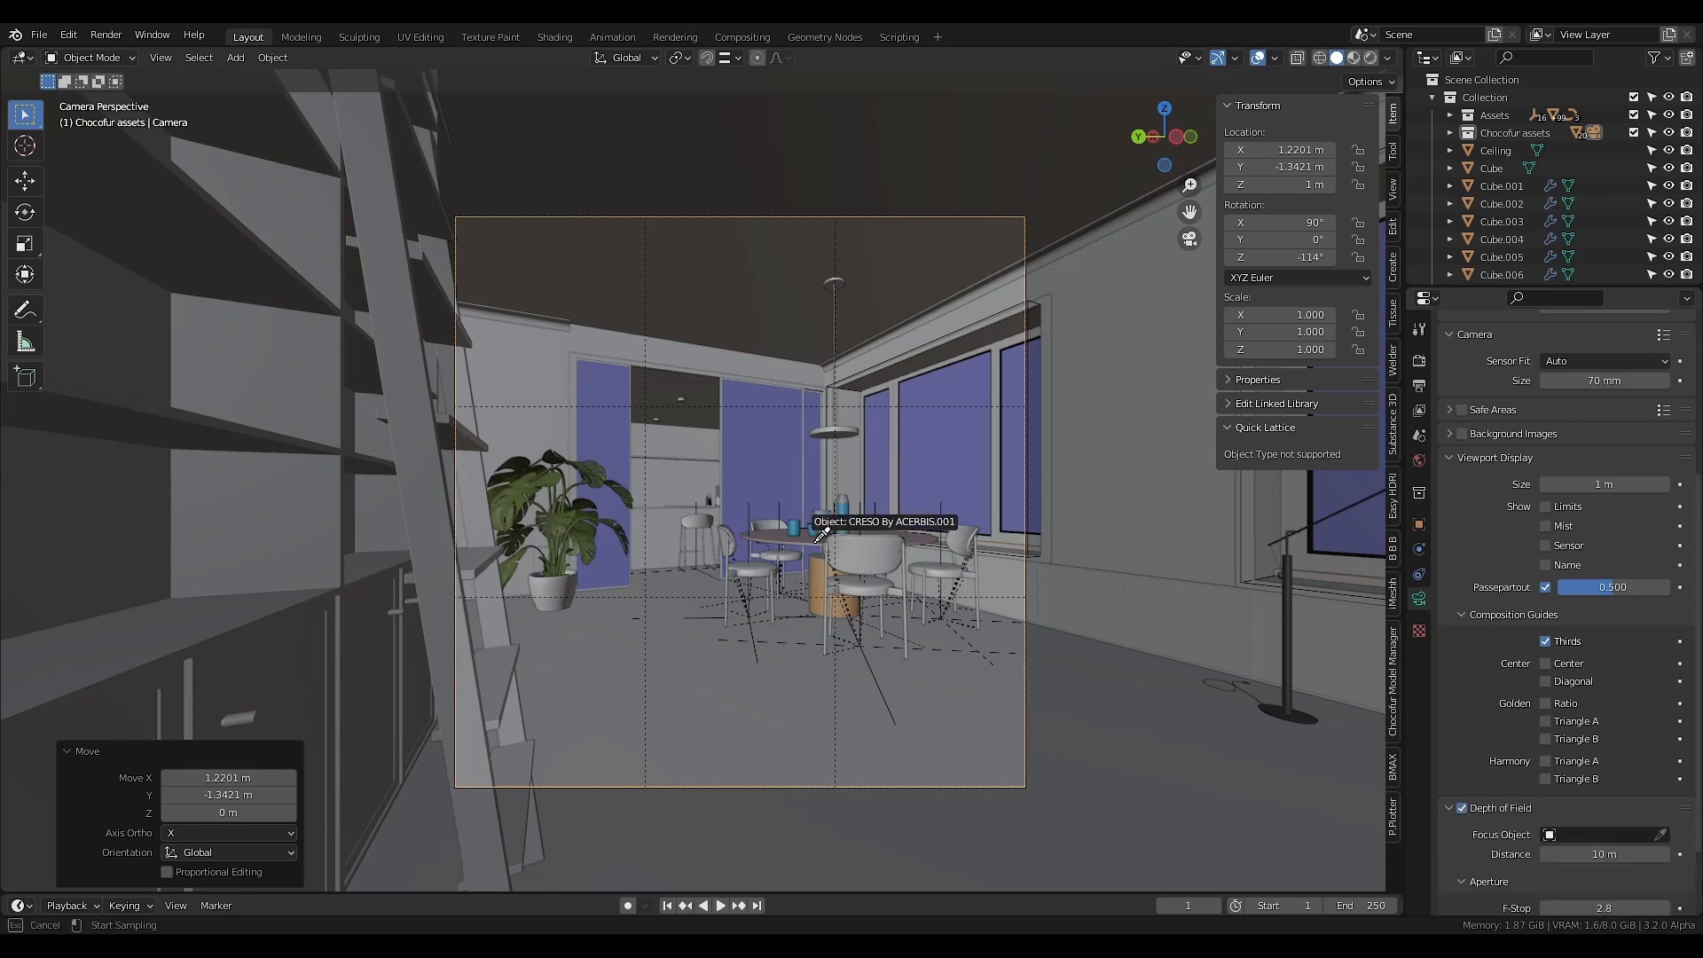
pyautogui.click(821, 532)
pyautogui.scroll(-3, 820, 532)
pyautogui.scroll(-2, 1434, 818)
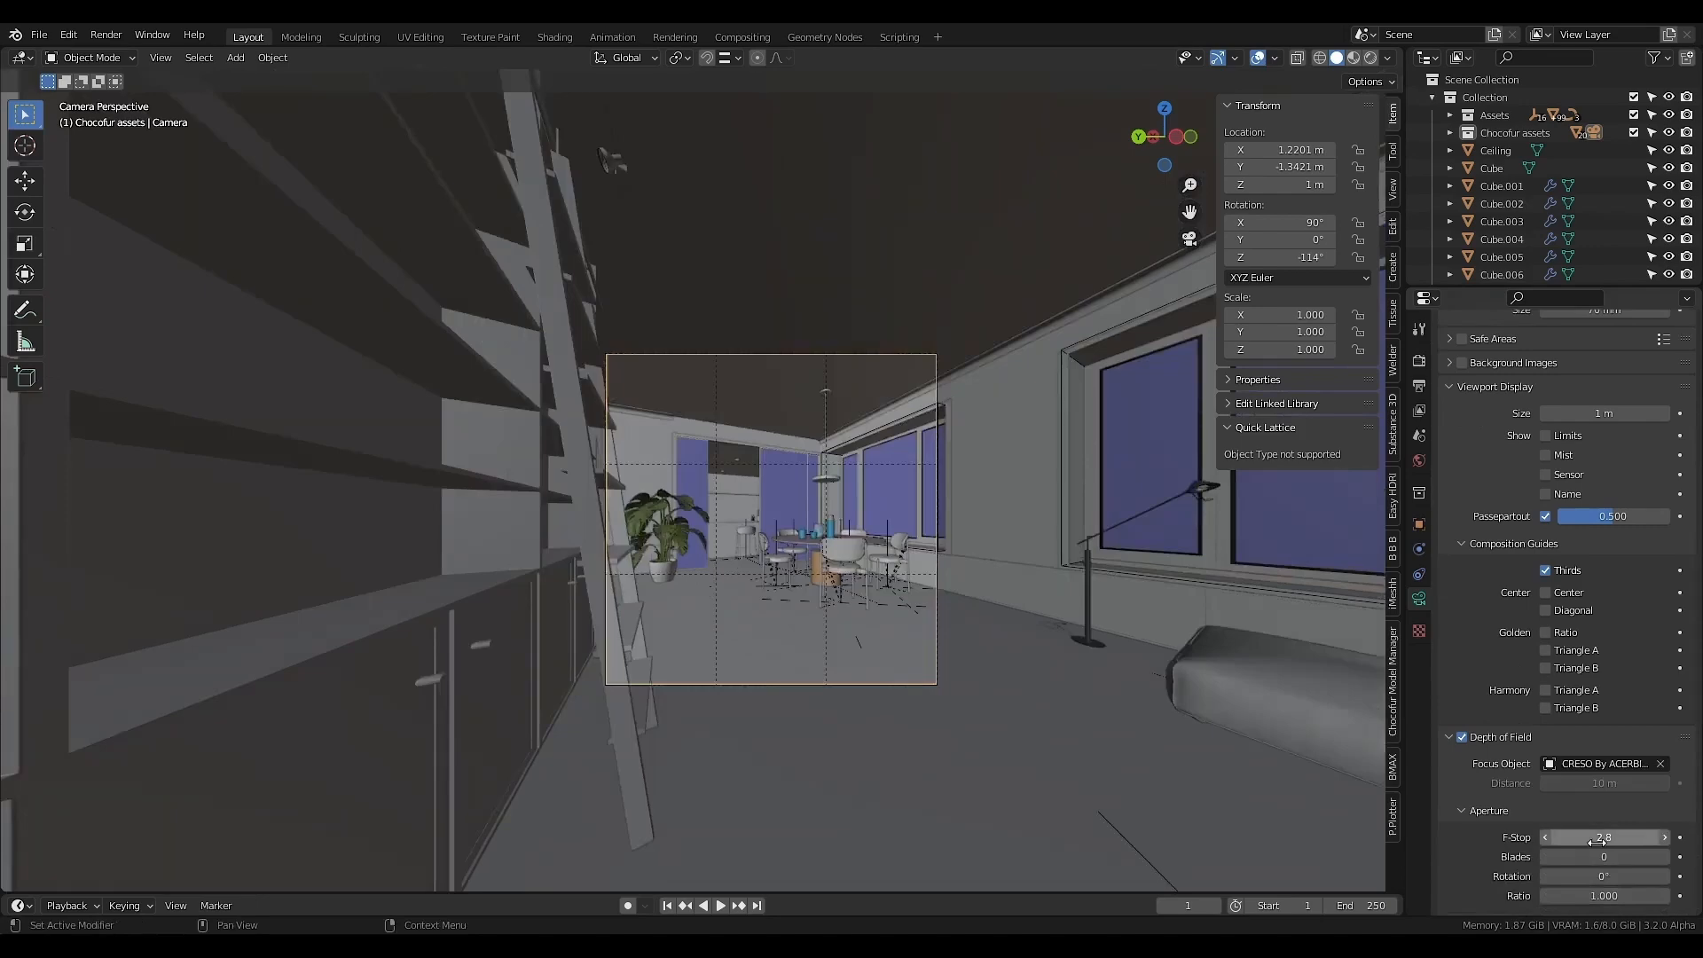
pyautogui.press('Home')
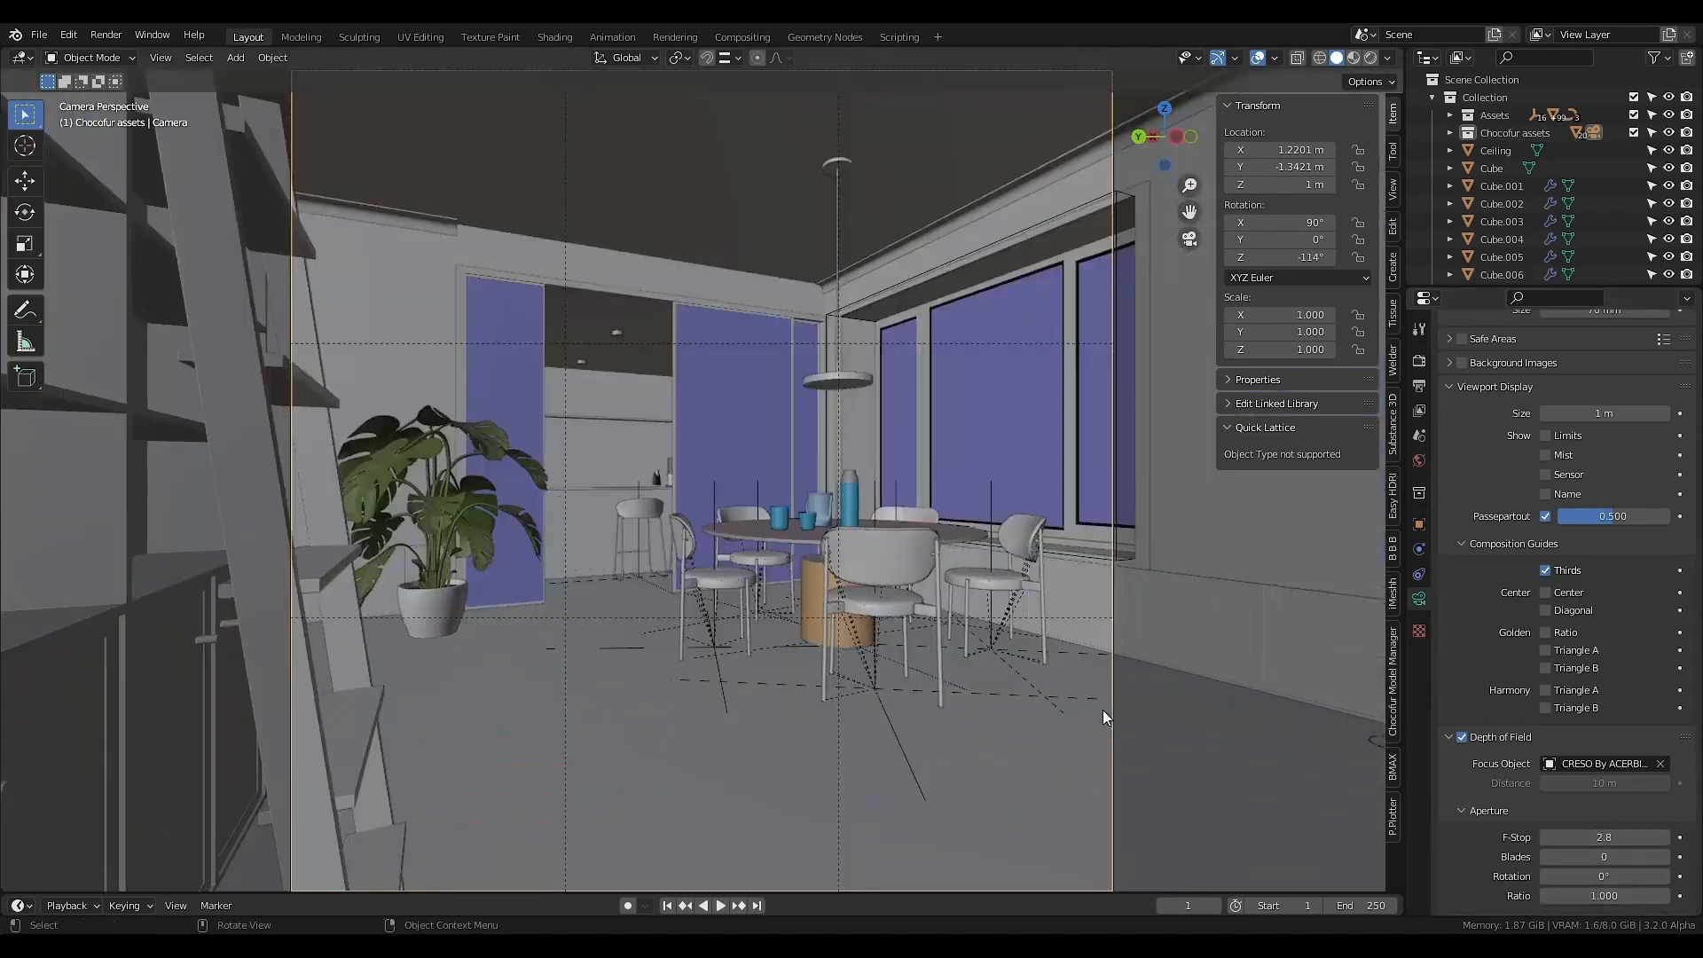
# - Enable Render Region in the output settings and preview the camera view in rendered shading
pyautogui.click(1419, 360)
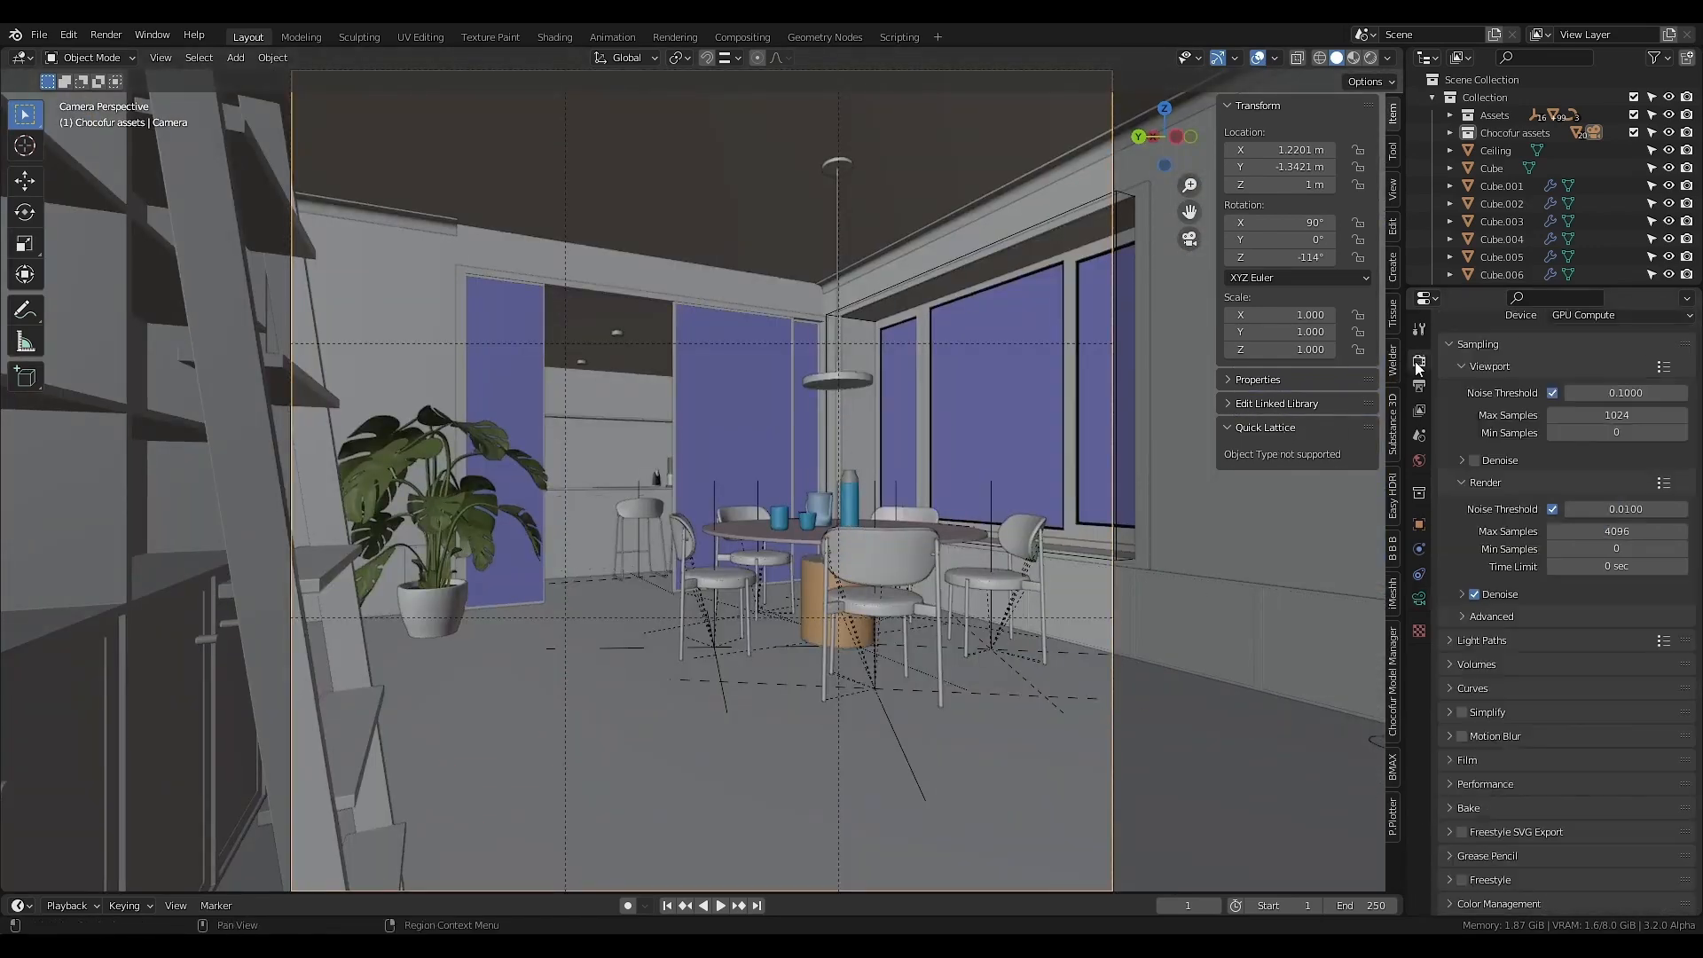
pyautogui.click(1419, 385)
pyautogui.scroll(1, 1561, 381)
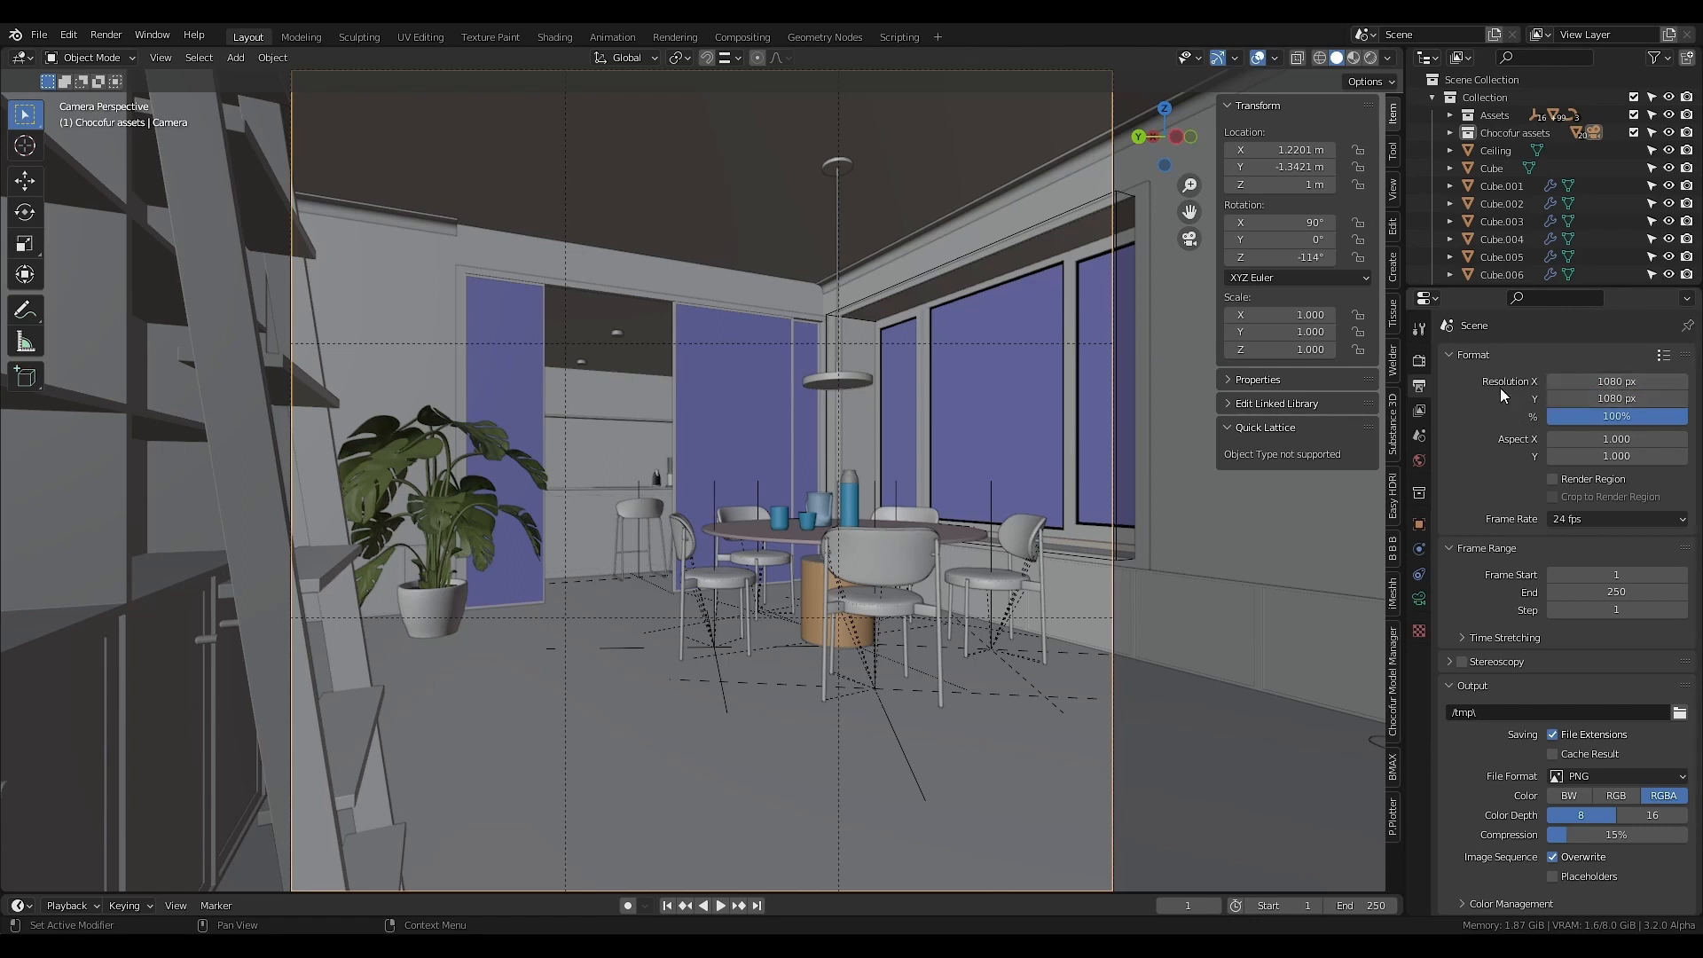
pyautogui.click(1554, 479)
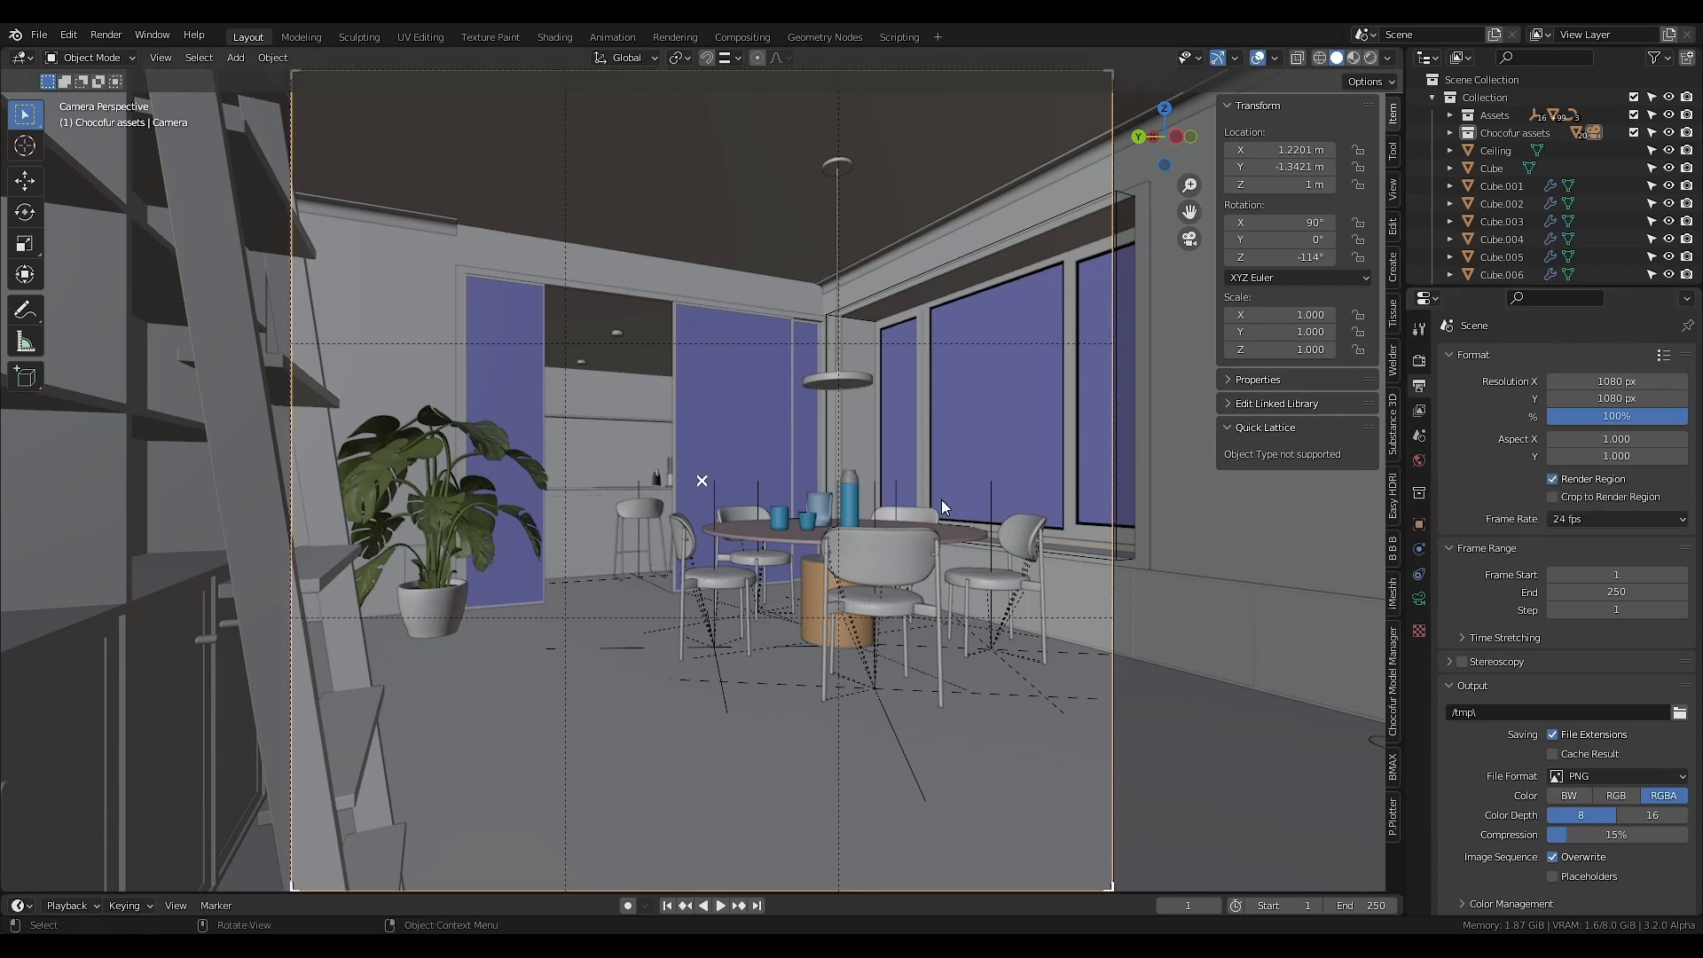
pyautogui.click(1370, 59)
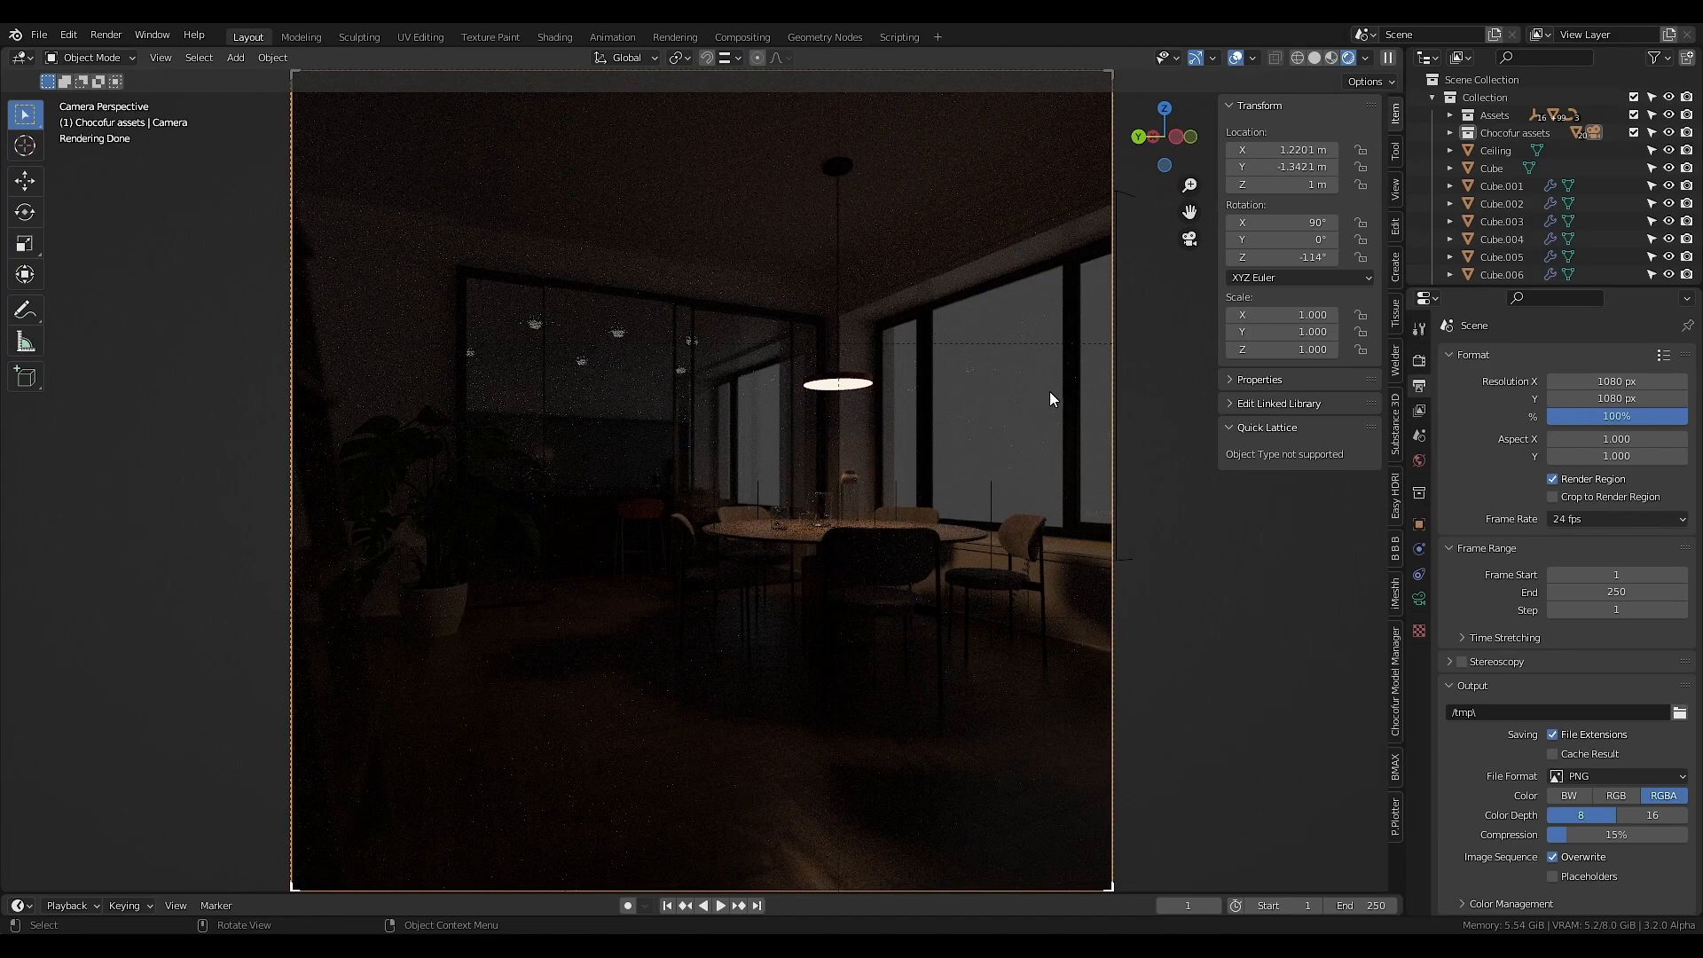
# - Split the viewport in two, fit the camera frame in the rendered half and turn the other half into a Shader Editor
pyautogui.press('n')
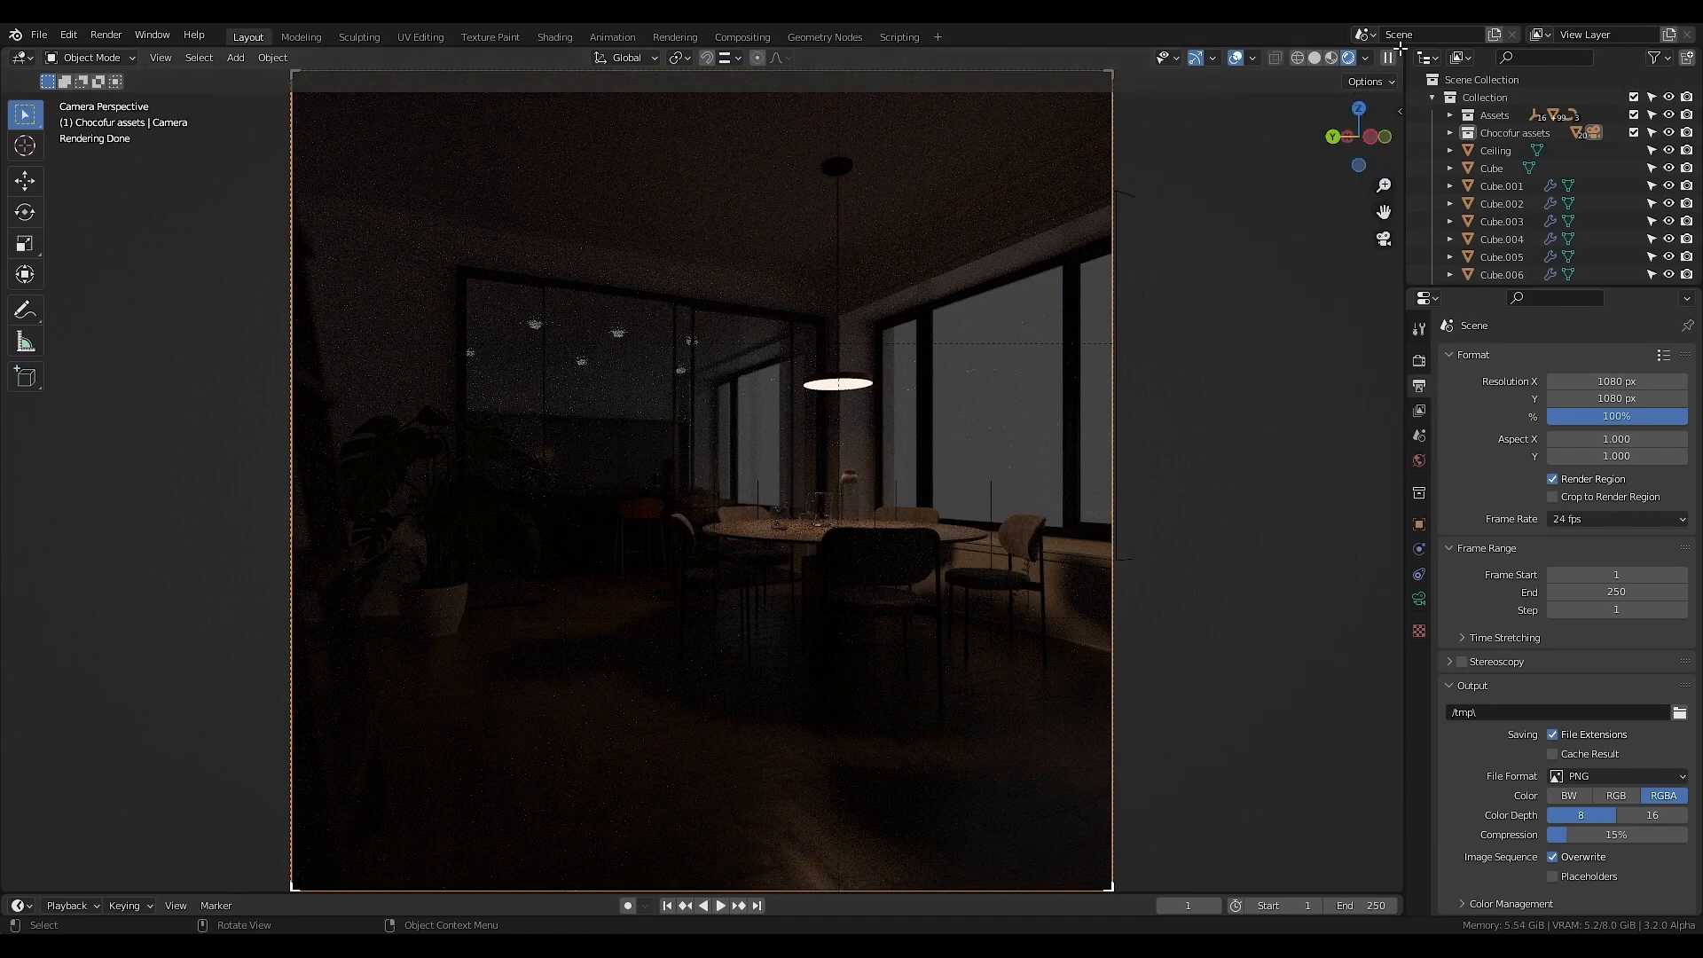
pyautogui.moveTo(1399, 49); pyautogui.dragTo(715, 128)
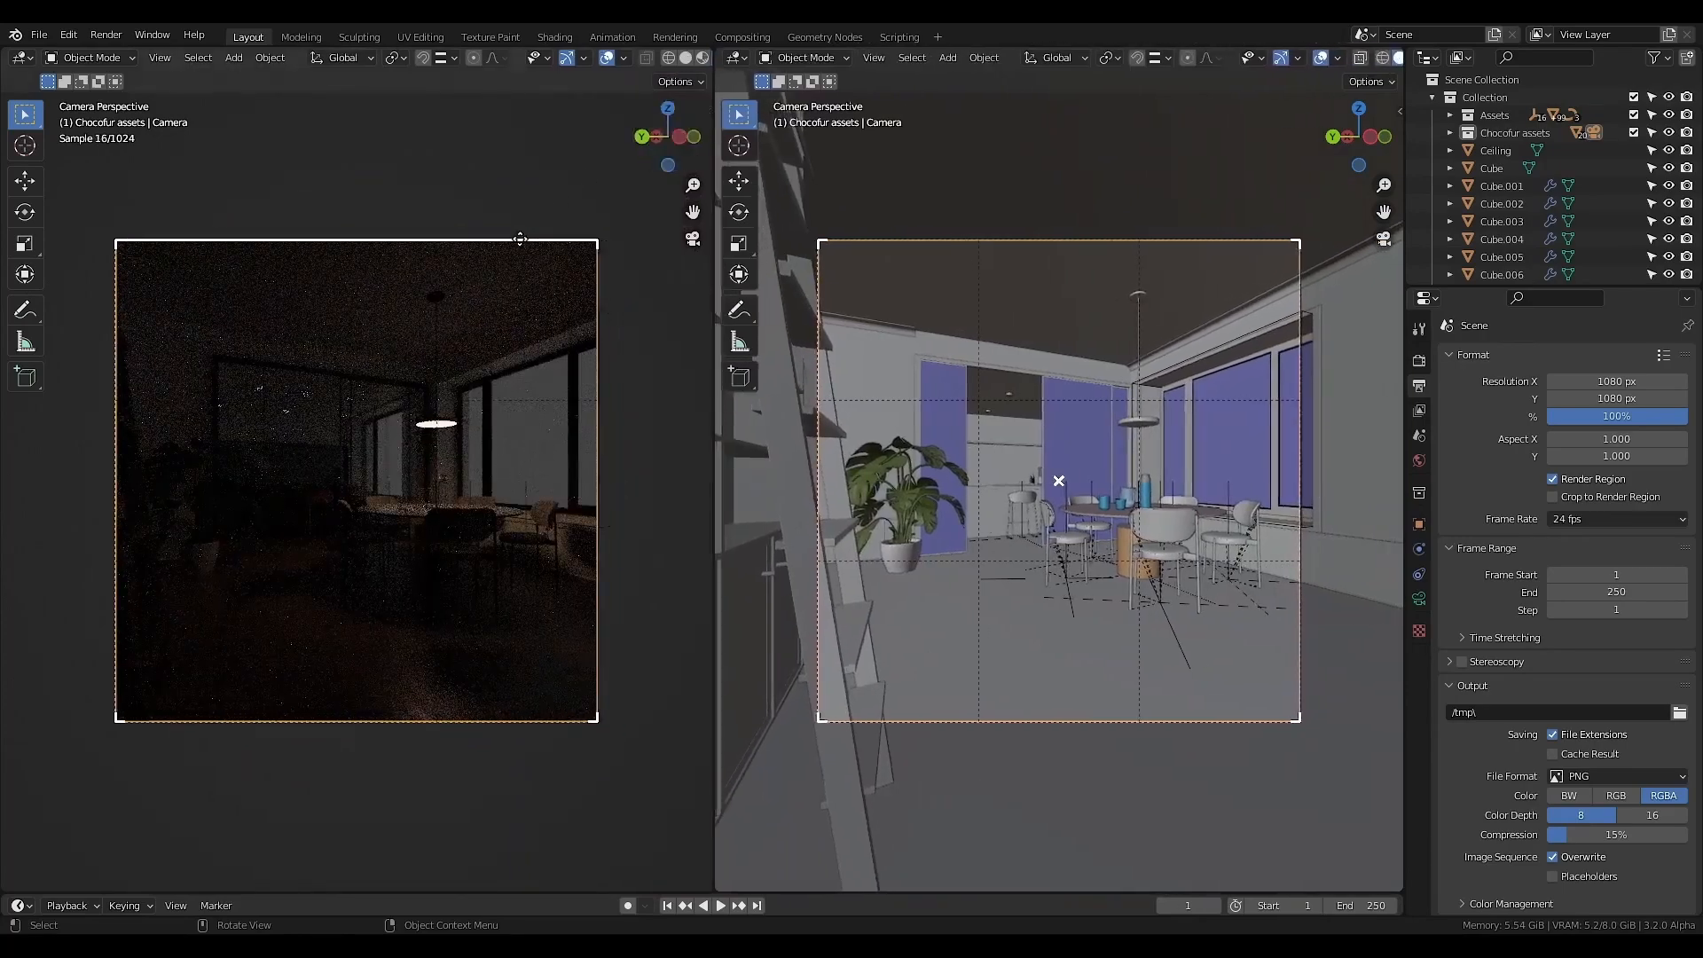
pyautogui.press('Home')
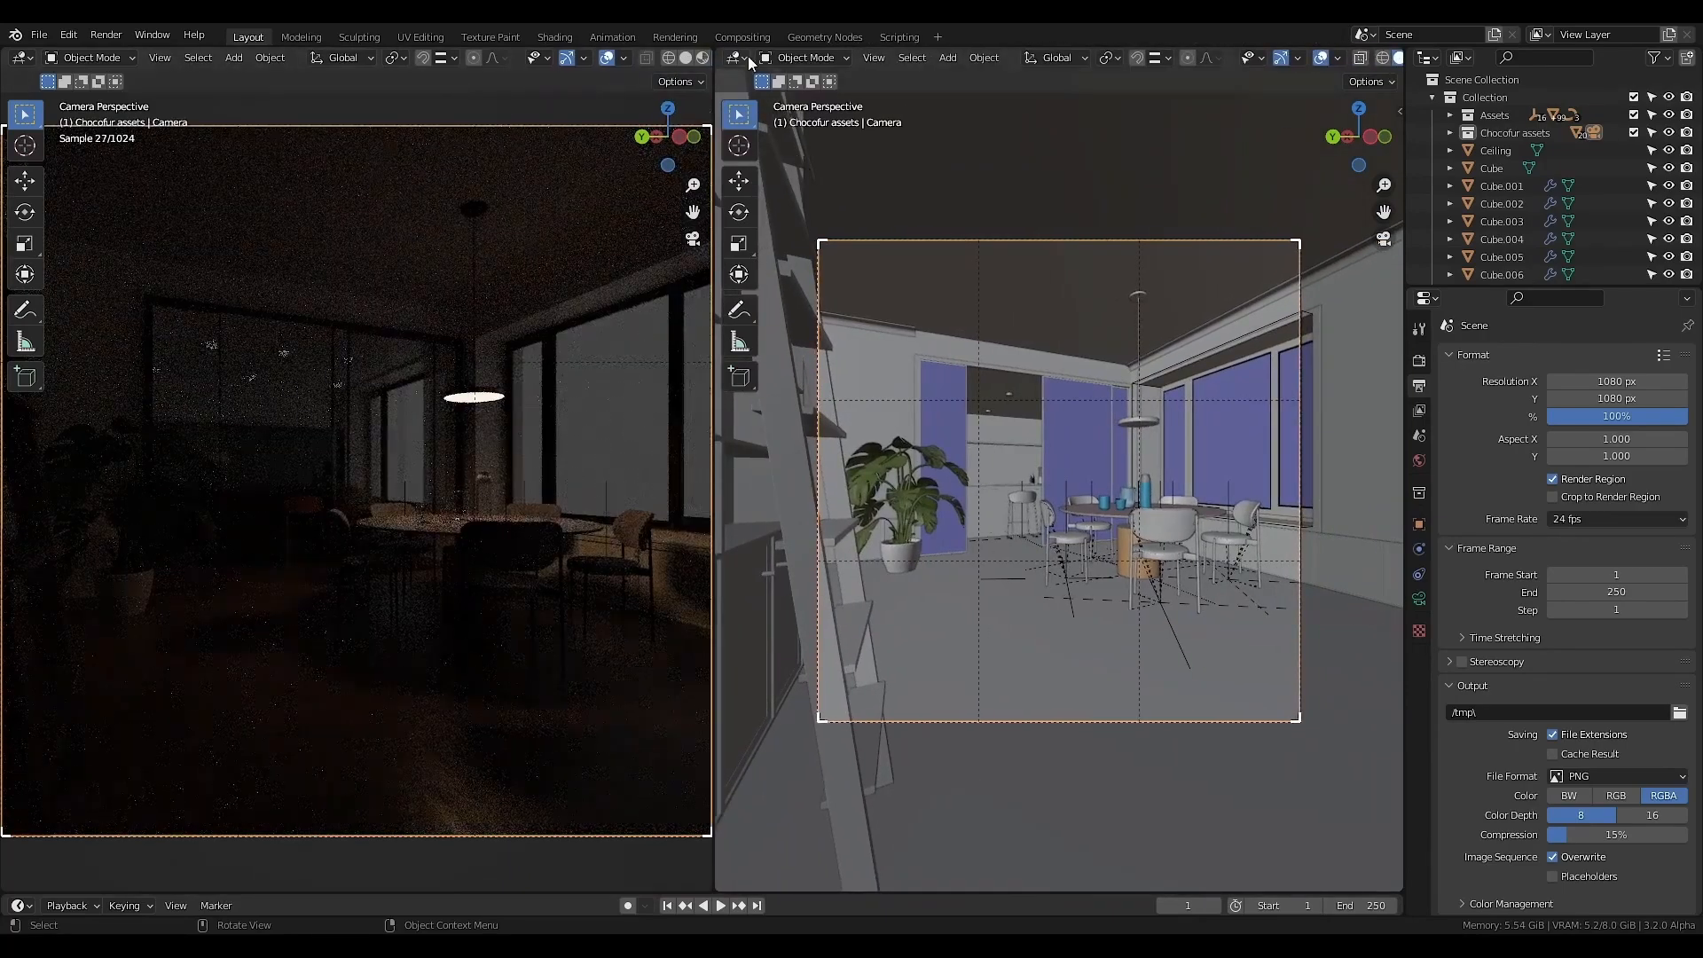
pyautogui.click(742, 56)
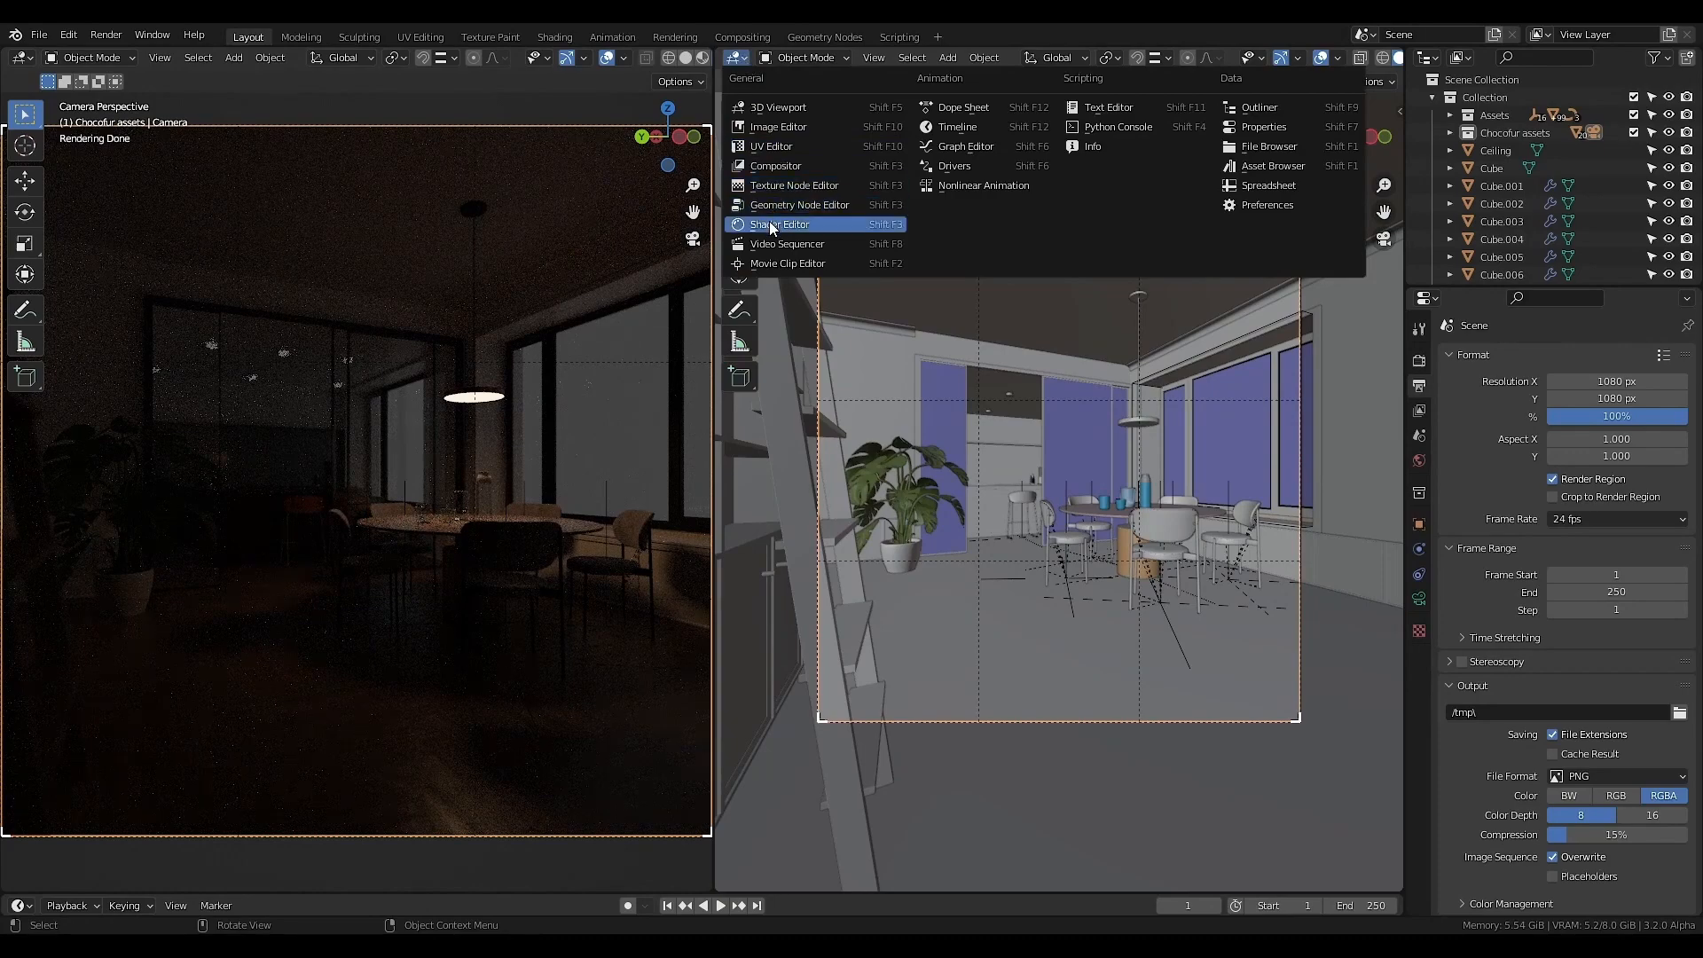
pyautogui.click(769, 225)
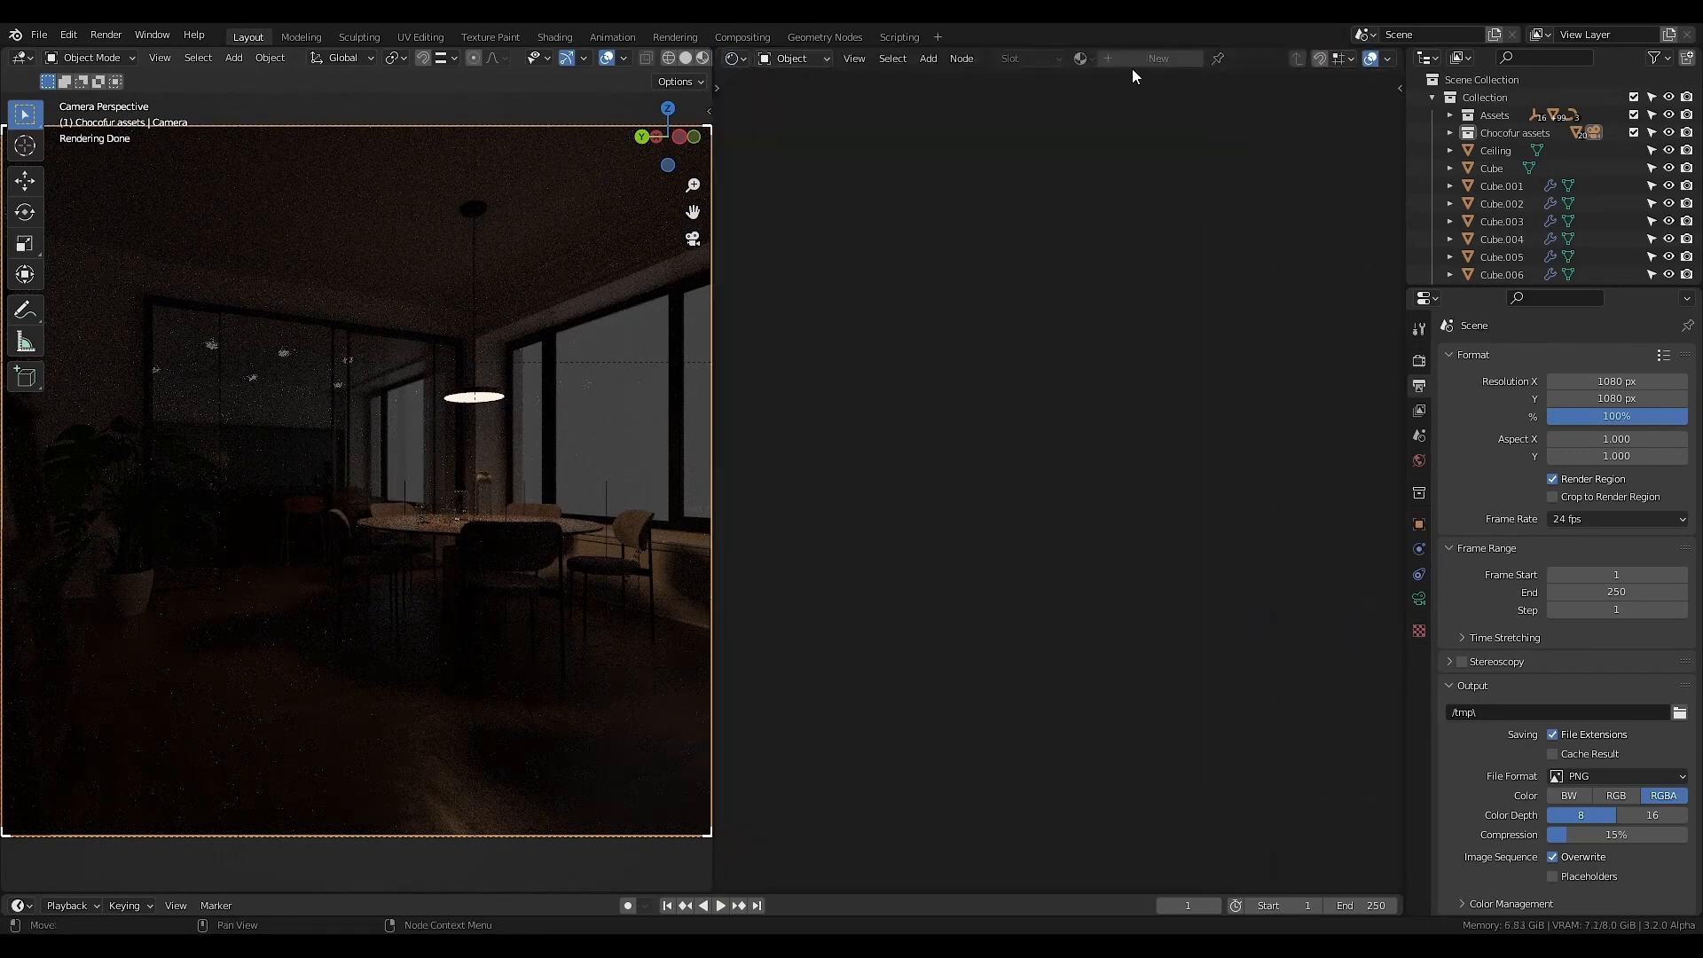
pyautogui.click(800, 61)
# - Load the HDRI Haven folder into Easy HDRI and create world nodes with the abandoned_waterworks_4k.exr image
pyautogui.press('n')
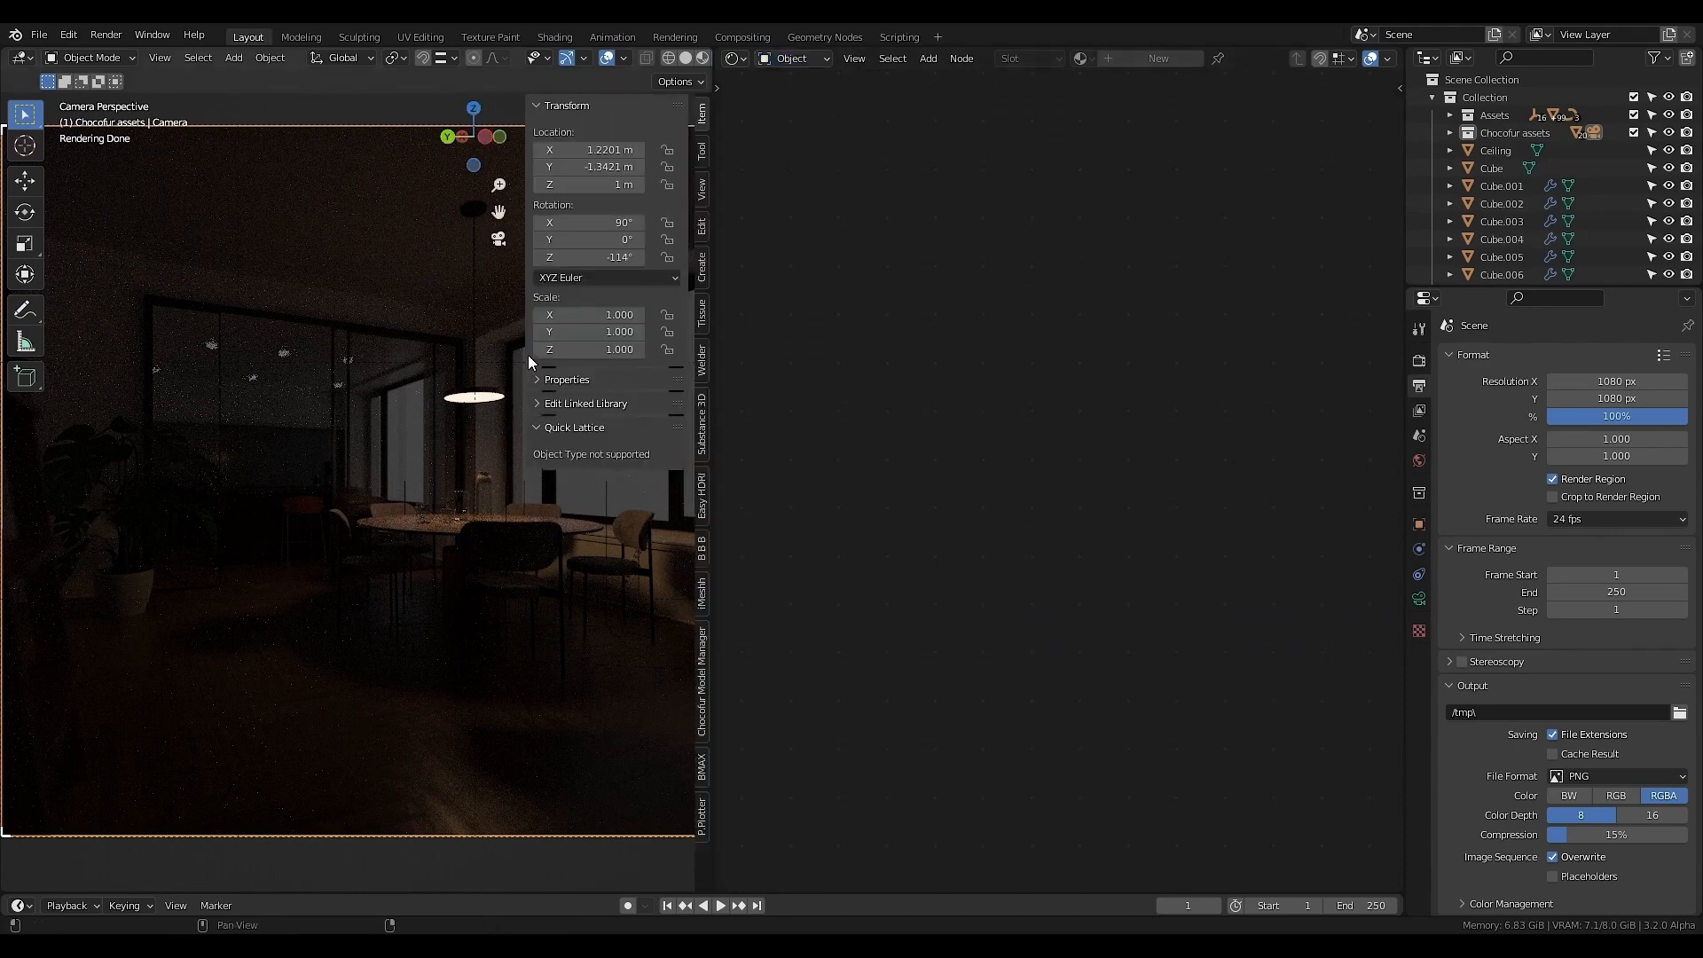
pyautogui.click(703, 503)
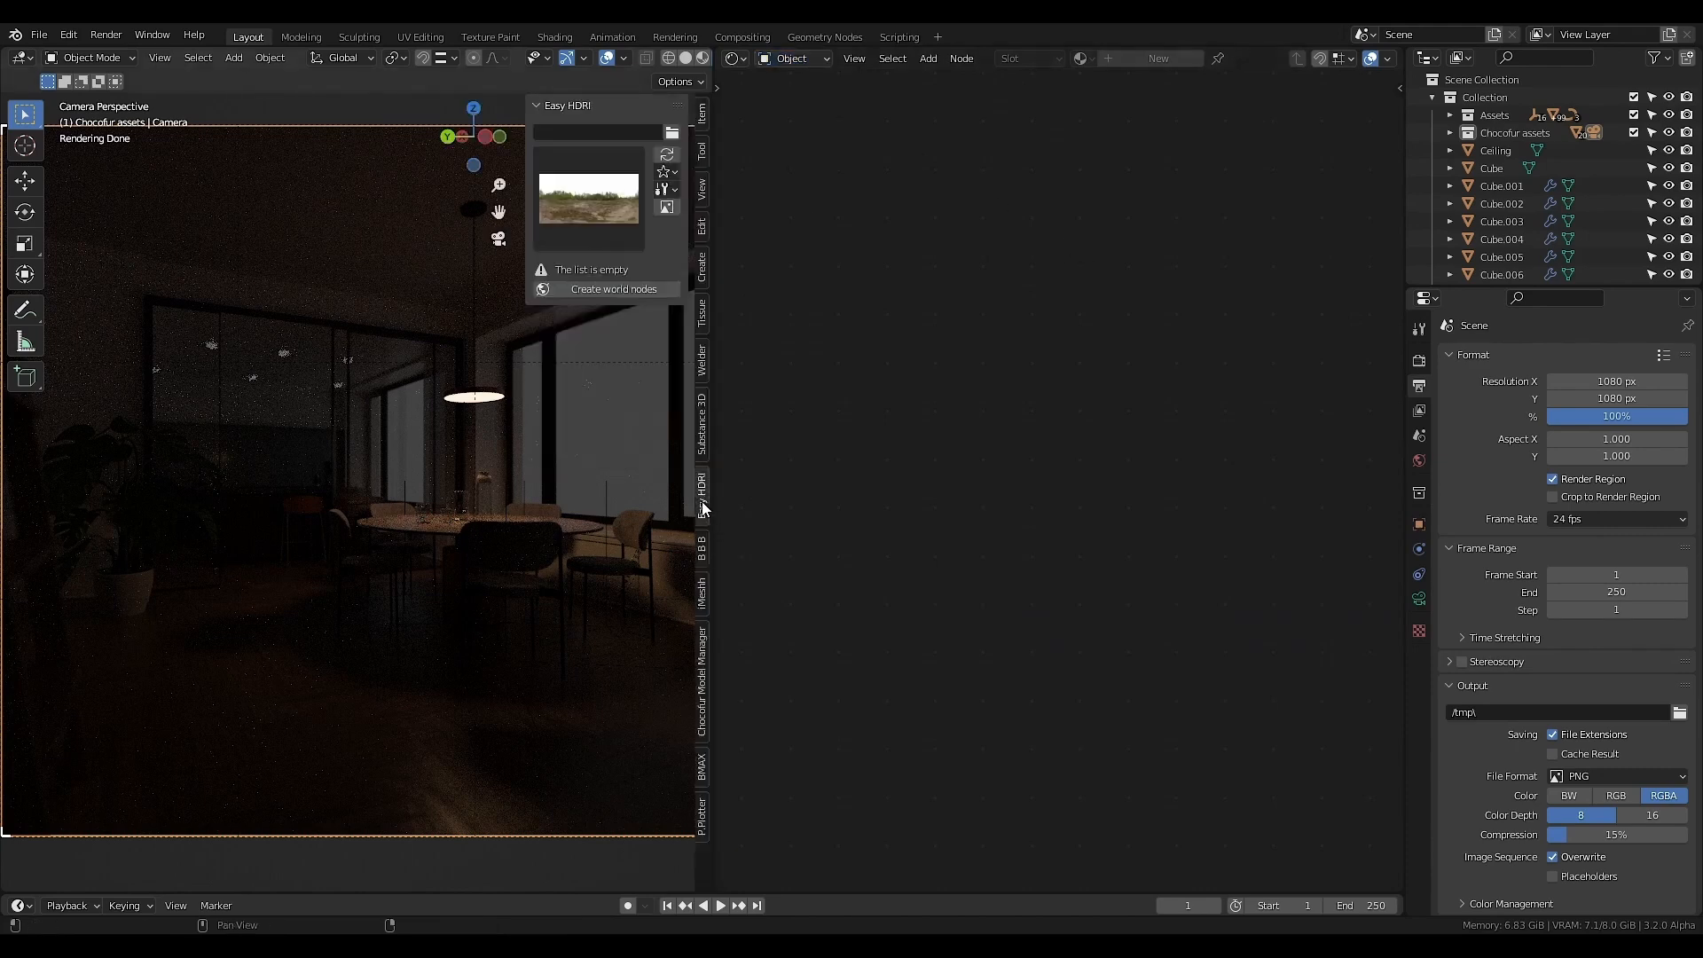
pyautogui.click(673, 135)
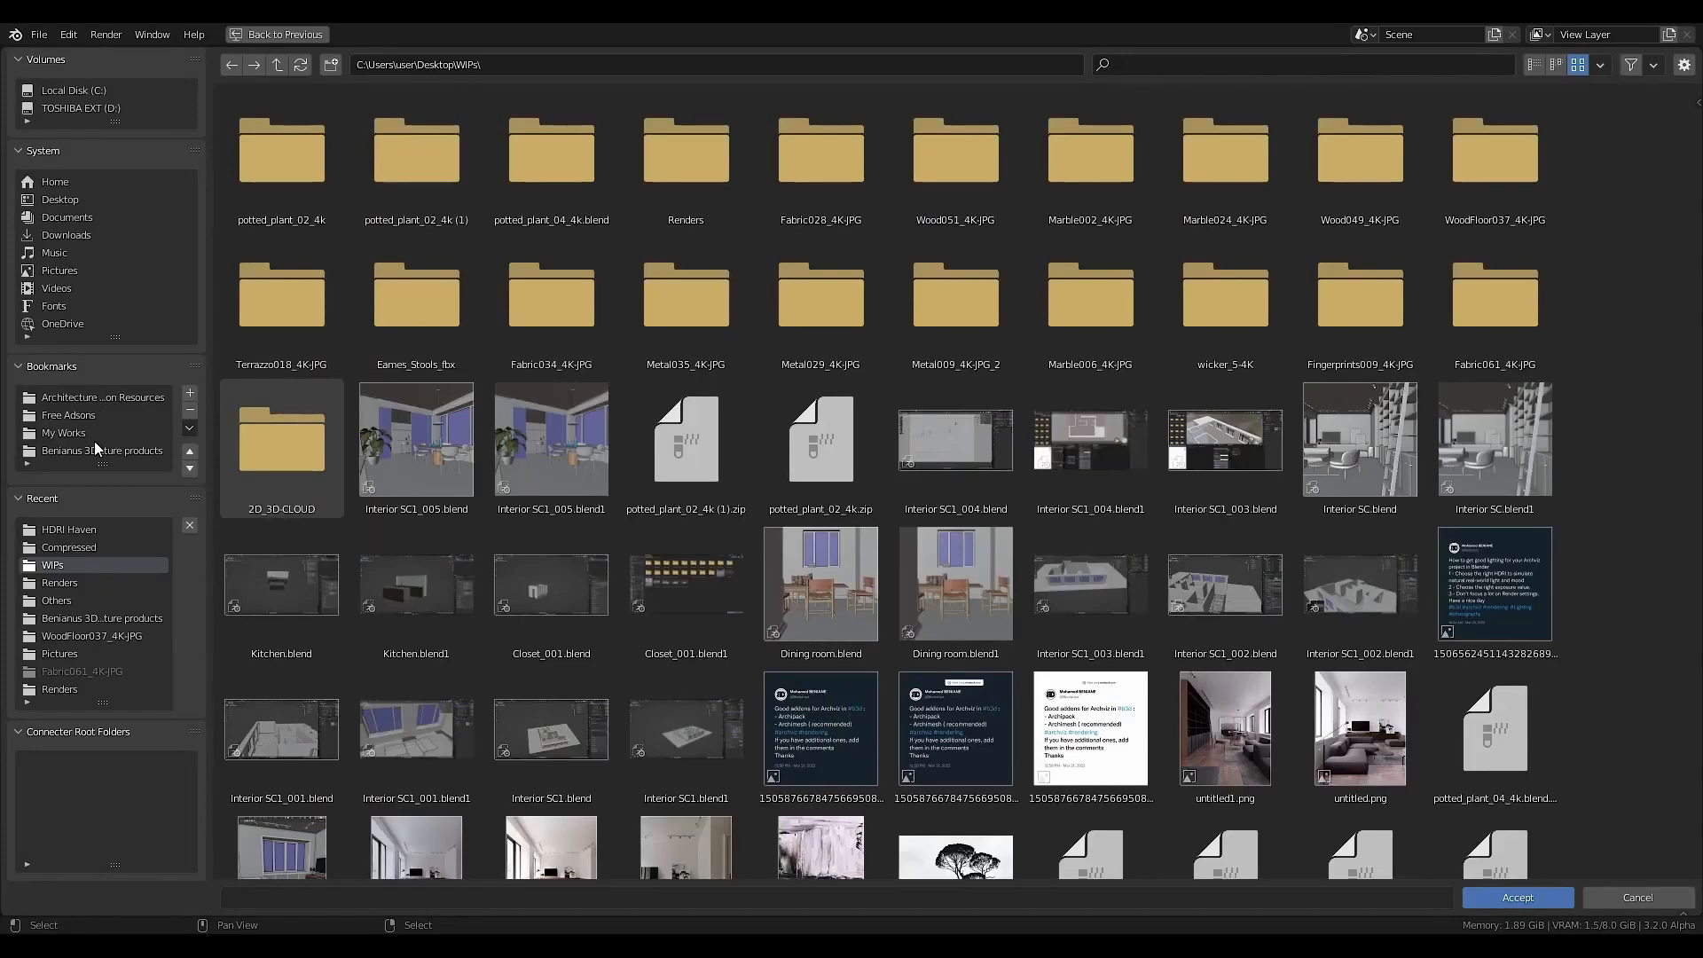
pyautogui.click(67, 529)
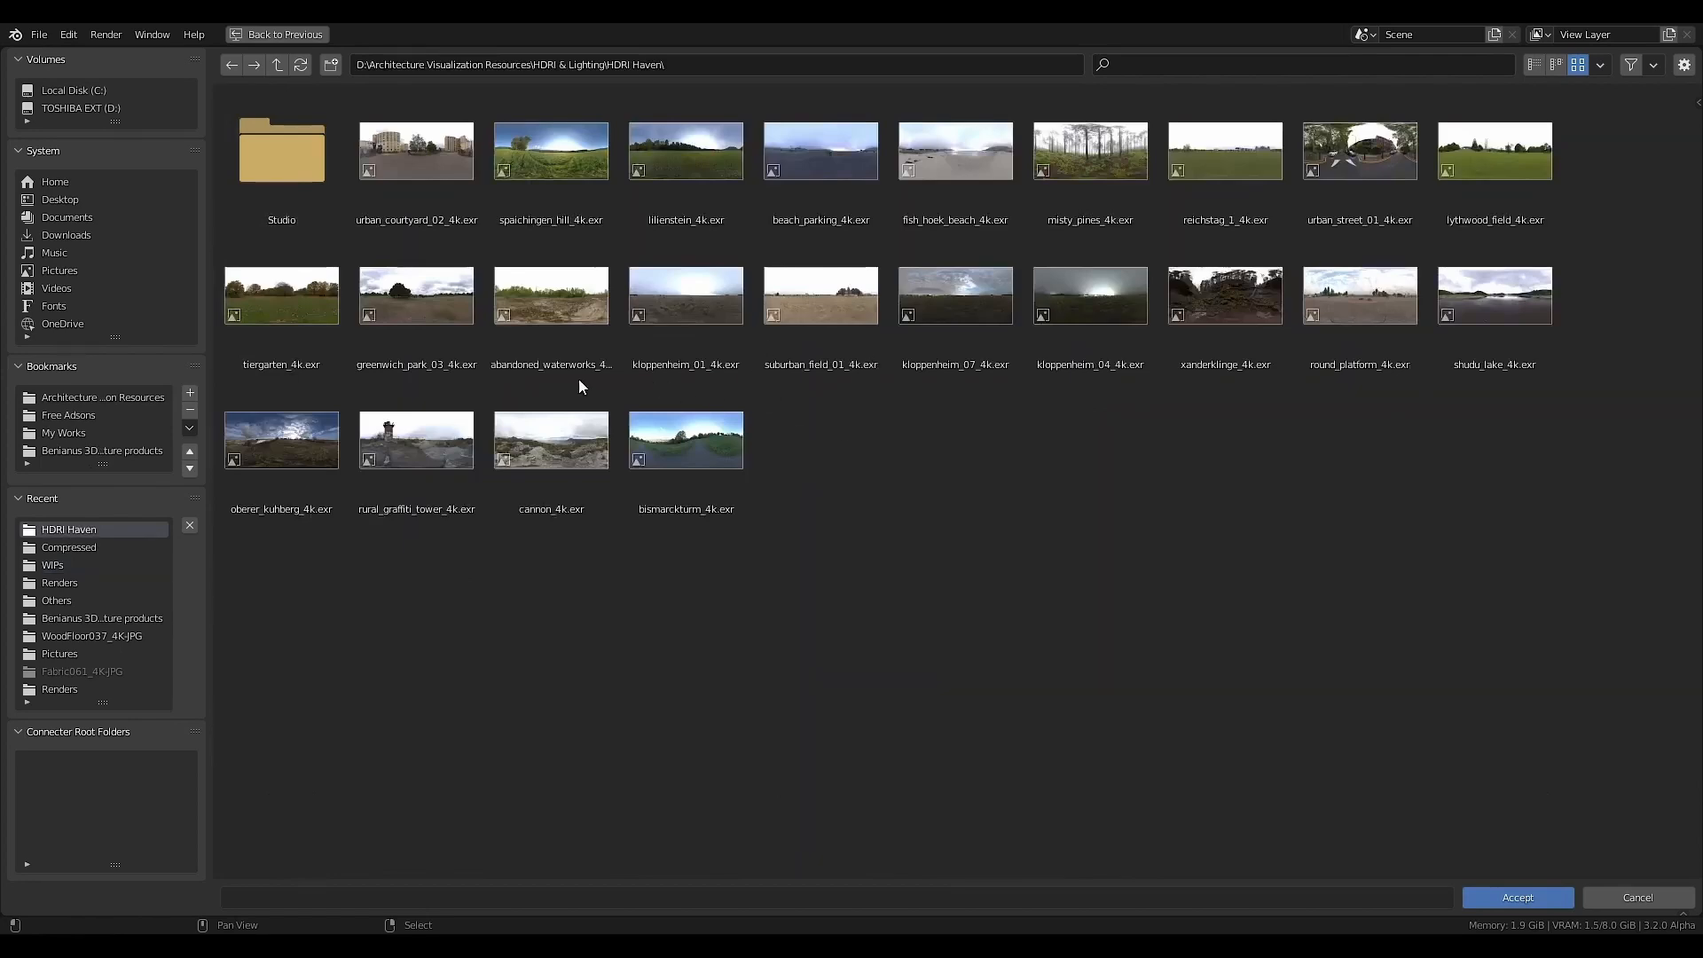
pyautogui.press('Return')
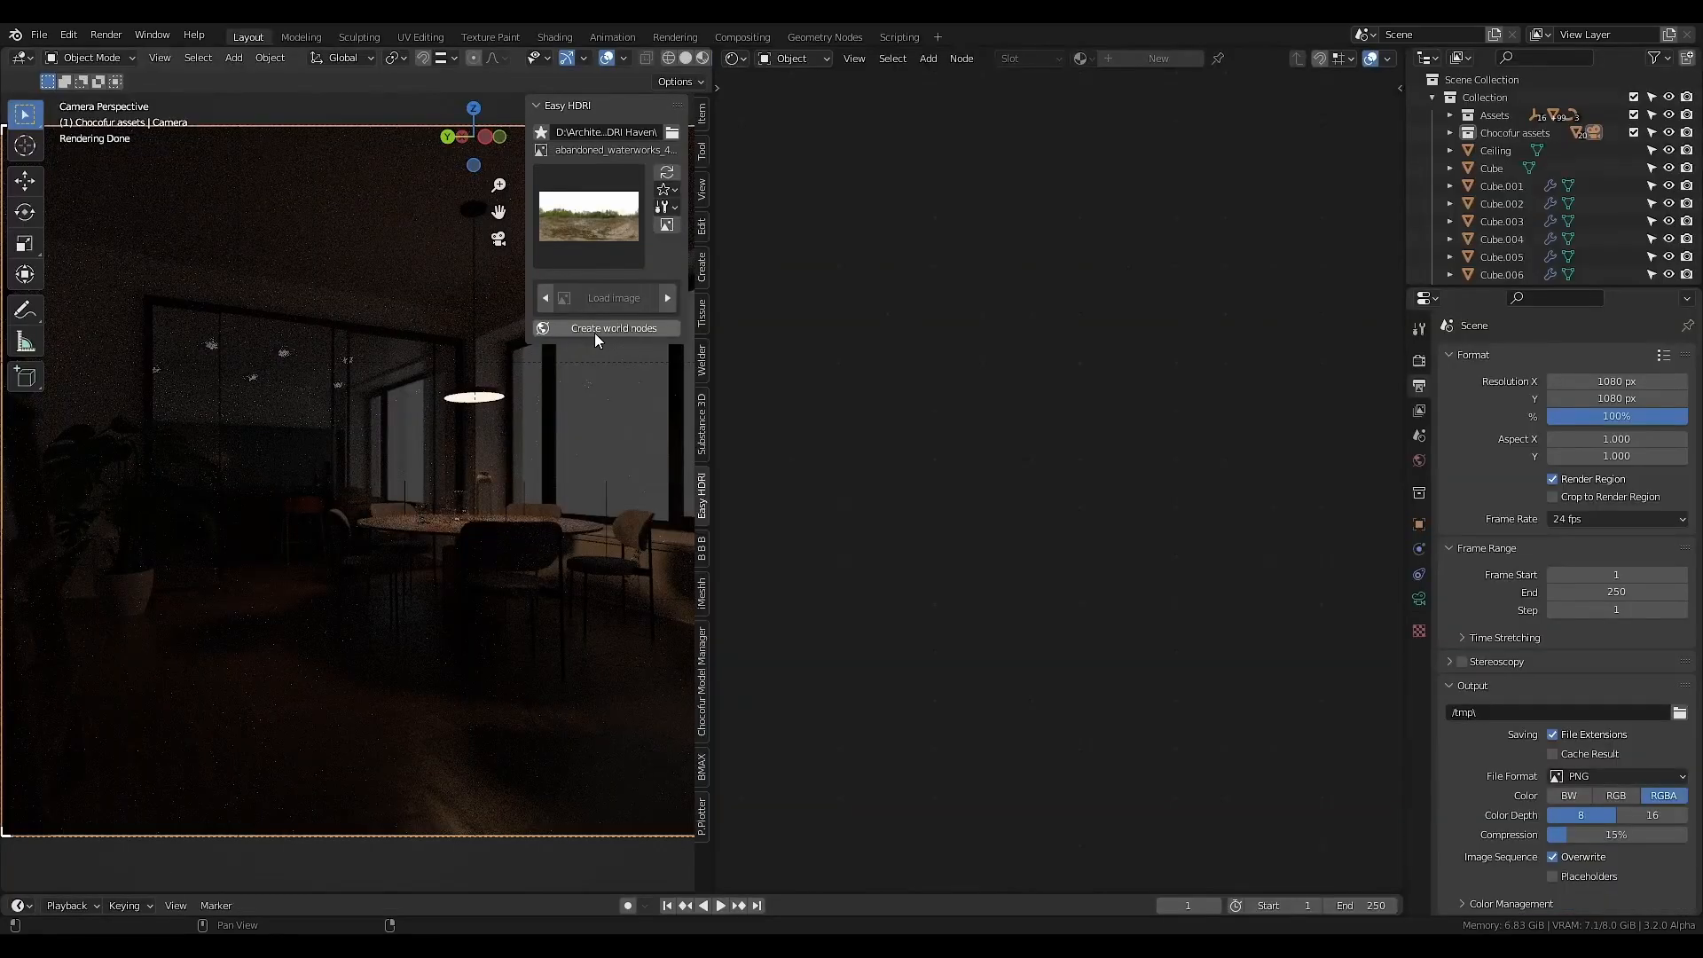
pyautogui.click(595, 332)
# - Switch the Shader Editor from object materials to the World node tree
pyautogui.click(793, 58)
pyautogui.click(800, 99)
pyautogui.press('Home')
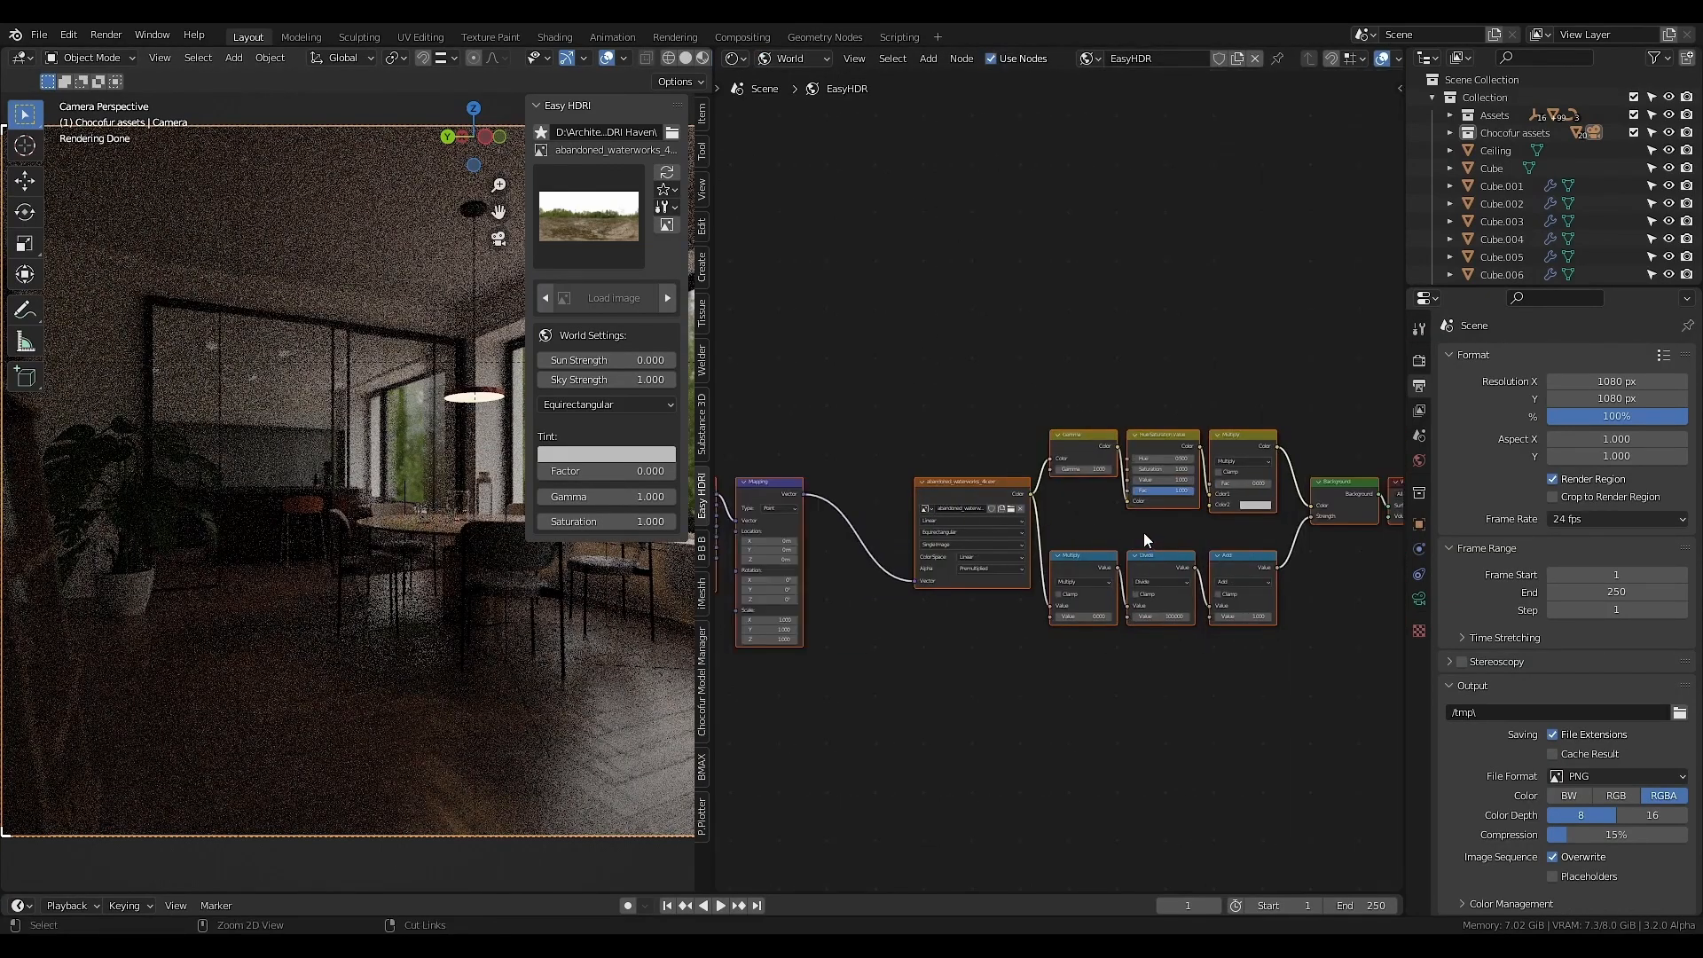
# - Delete the Multiply, Divide and Add math nodes that feed the Background strength in the world node tree
pyautogui.hotkey('ctrl', 'space')
pyautogui.scroll(4, 984, 532)
pyautogui.moveTo(992, 541); pyautogui.dragTo(954, 498, button='middle')
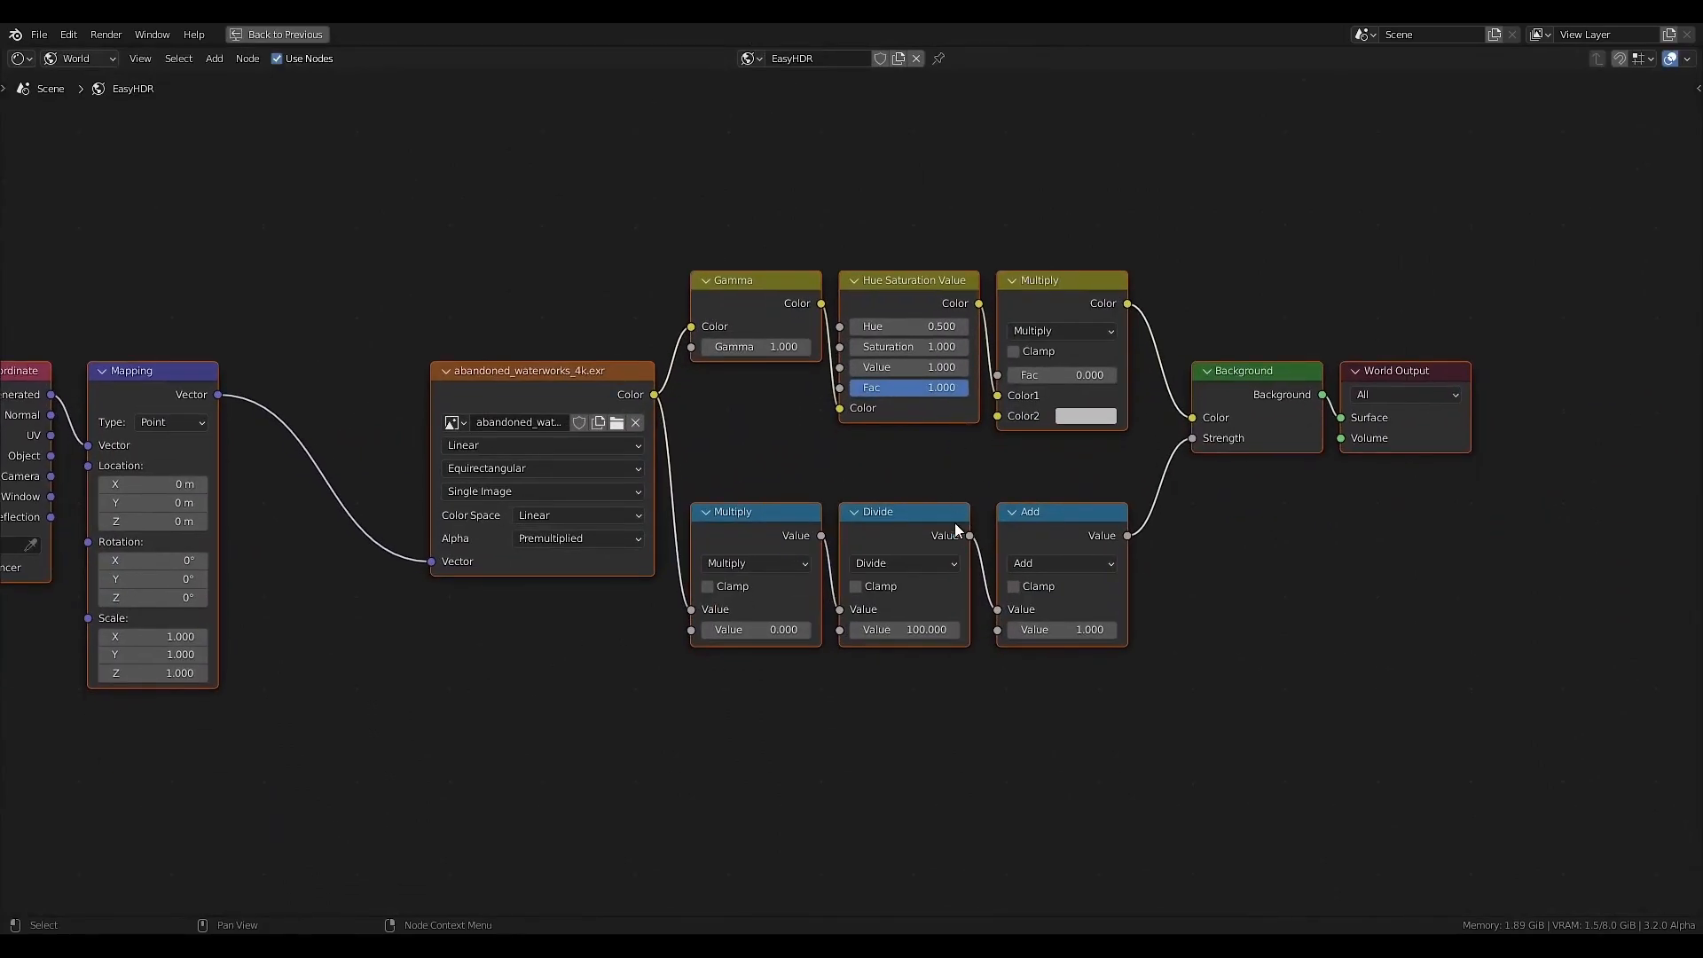
pyautogui.scroll(-1, 1038, 549)
pyautogui.moveTo(1206, 551); pyautogui.dragTo(731, 724)
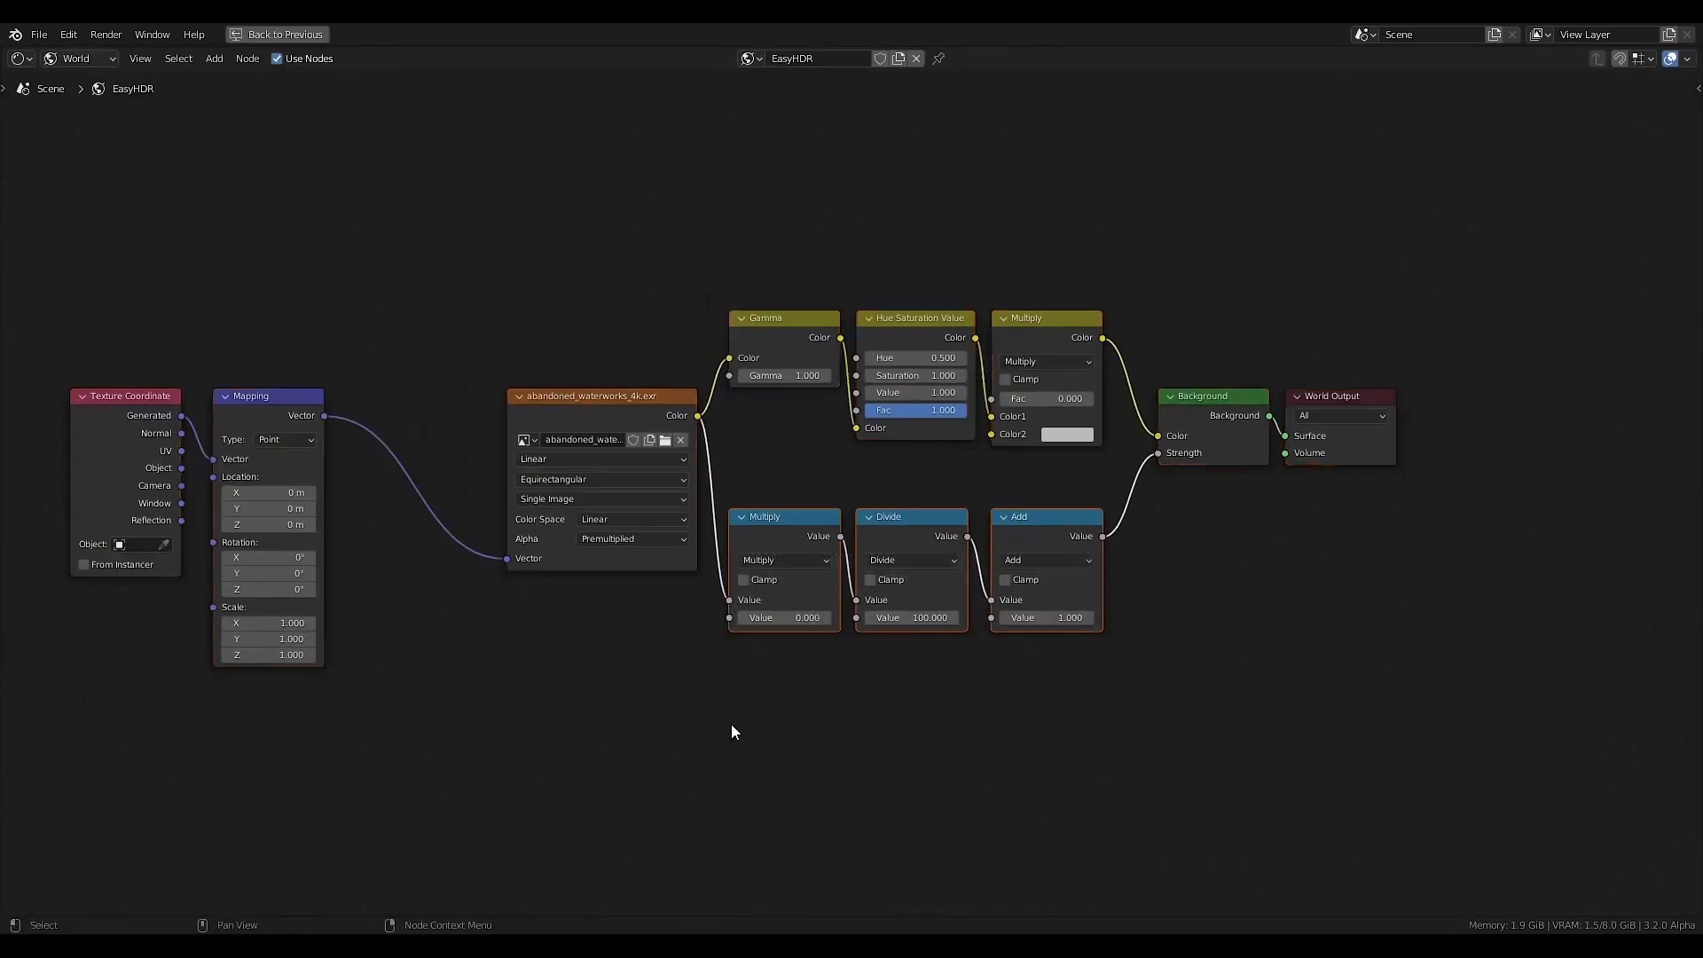
pyautogui.moveTo(1207, 573); pyautogui.dragTo(722, 729)
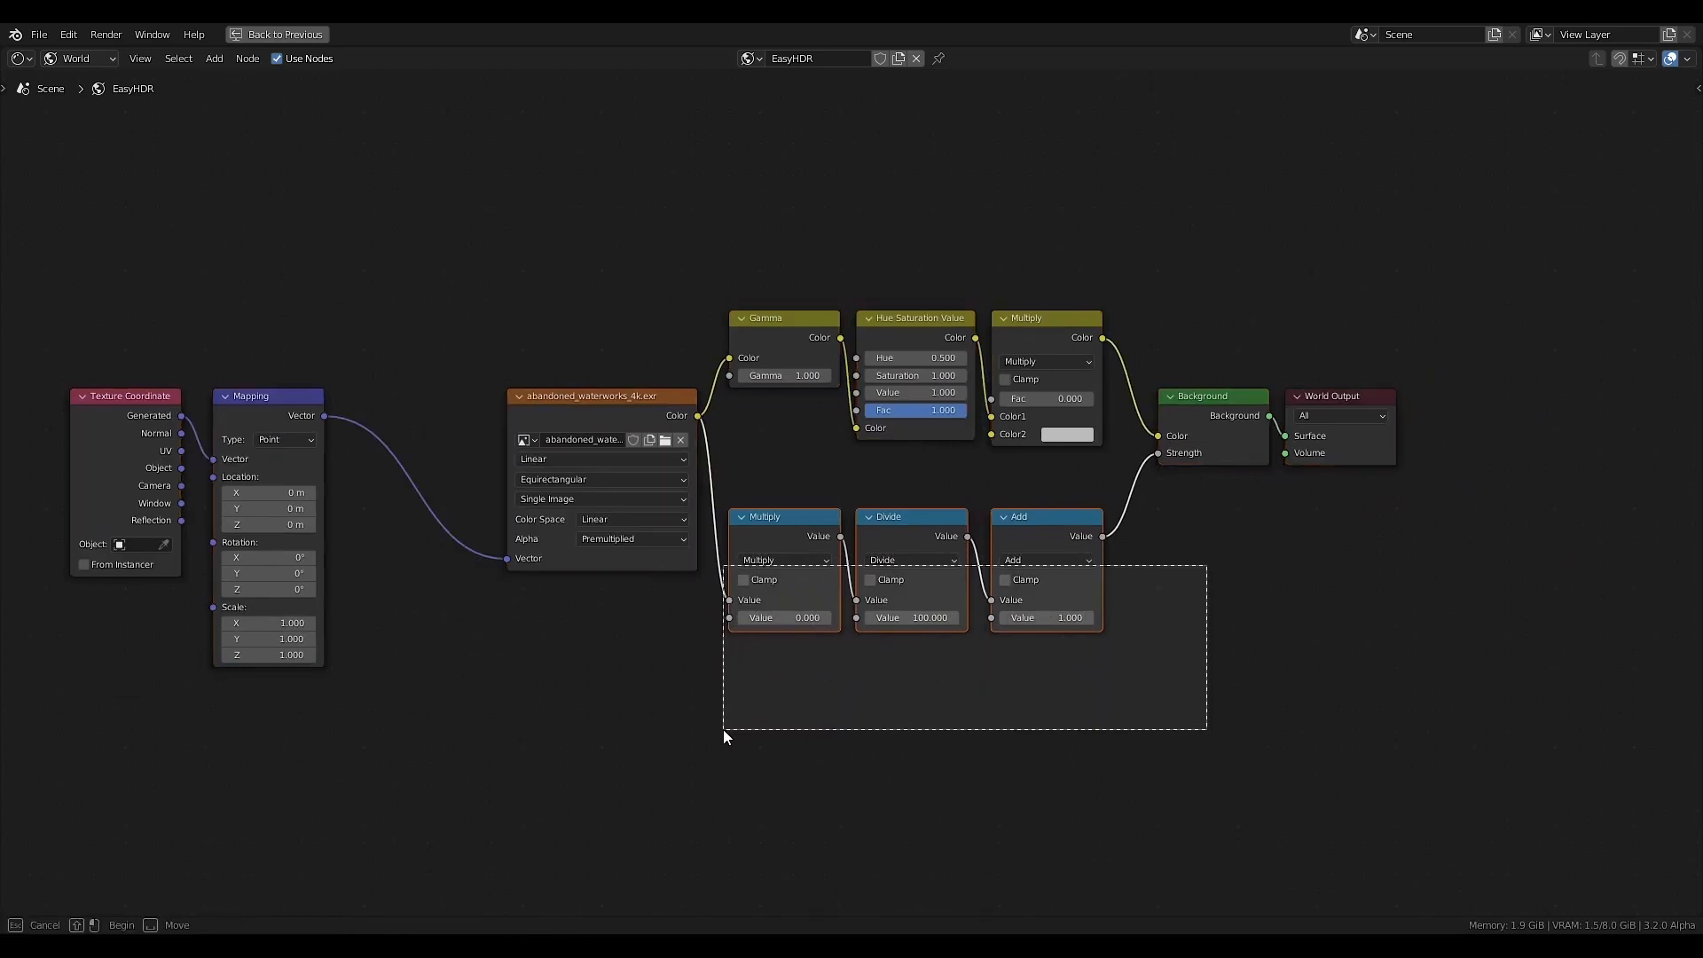
pyautogui.press('x')
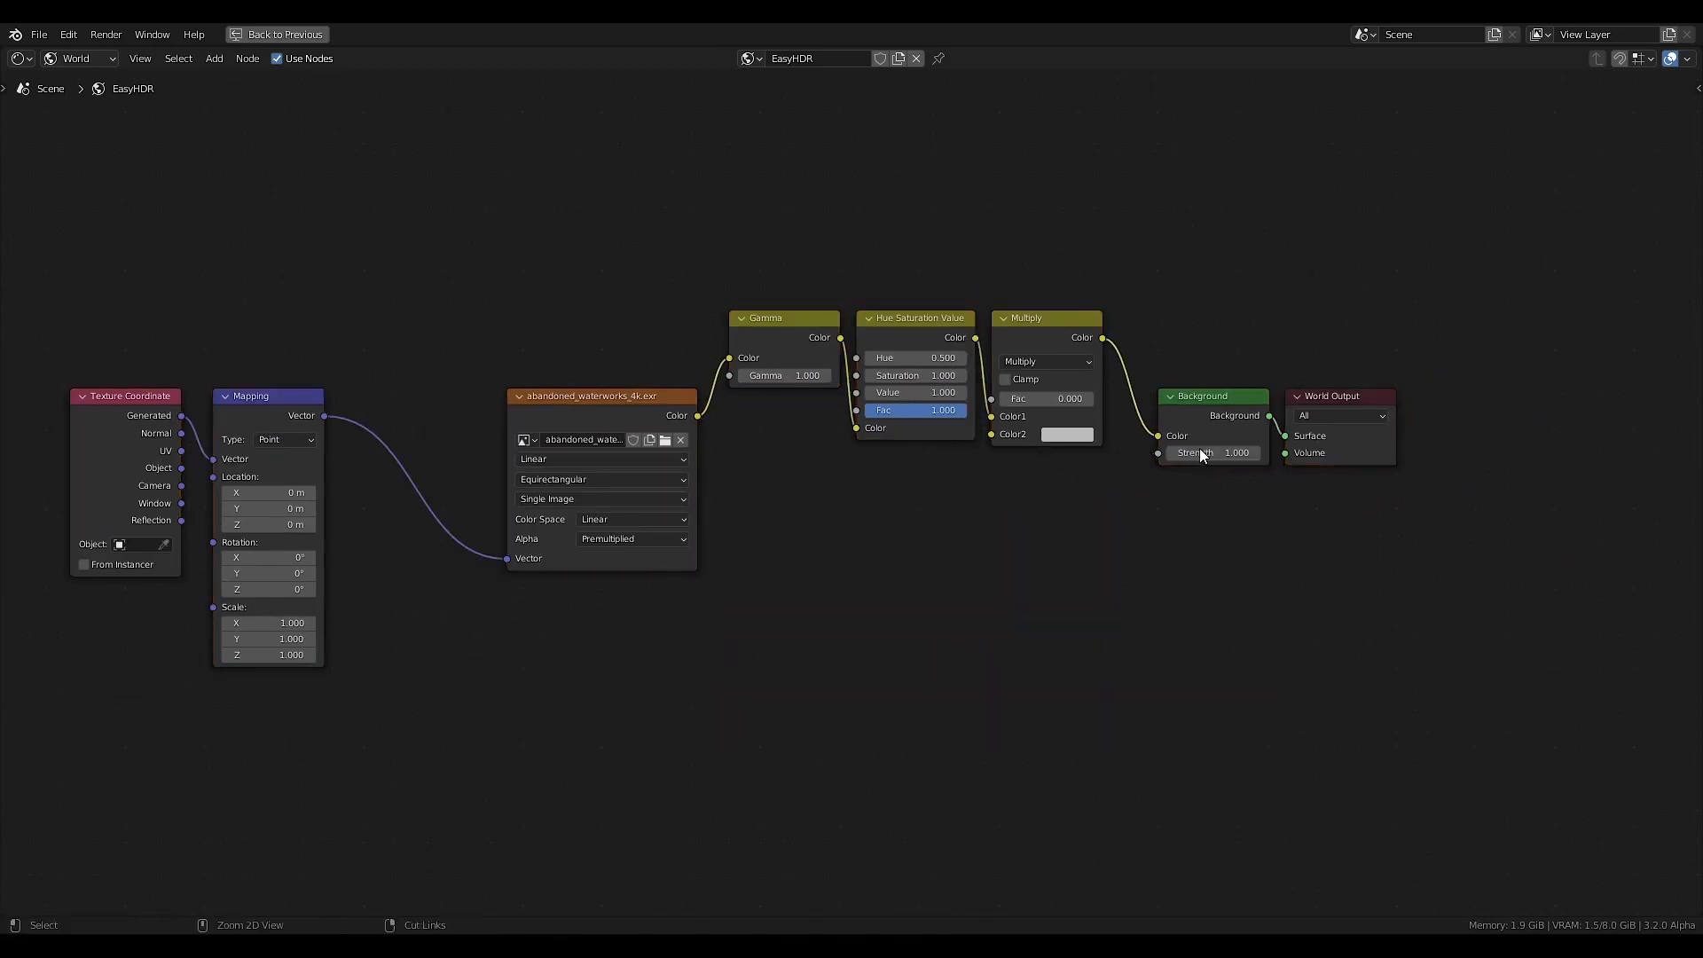
pyautogui.hotkey('ctrl', 'space')
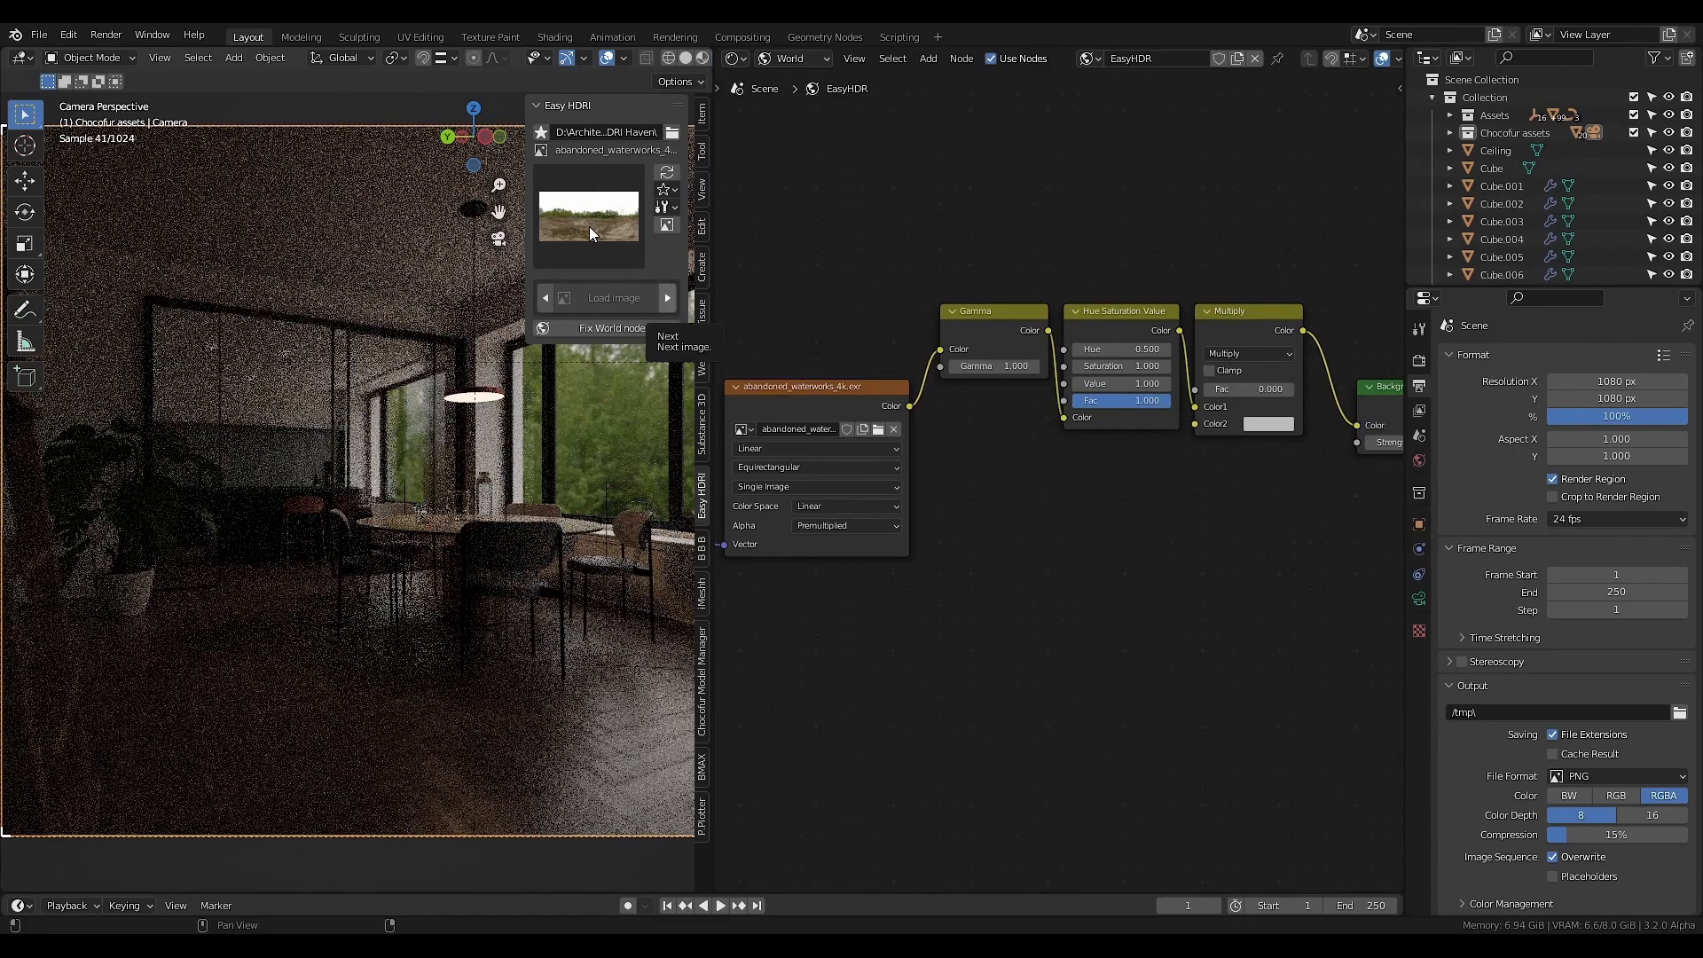
# - Try the bismarckturm_4k and cannon_4k HDRIs and switch back to abandoned_waterworks_4k
pyautogui.click(667, 298)
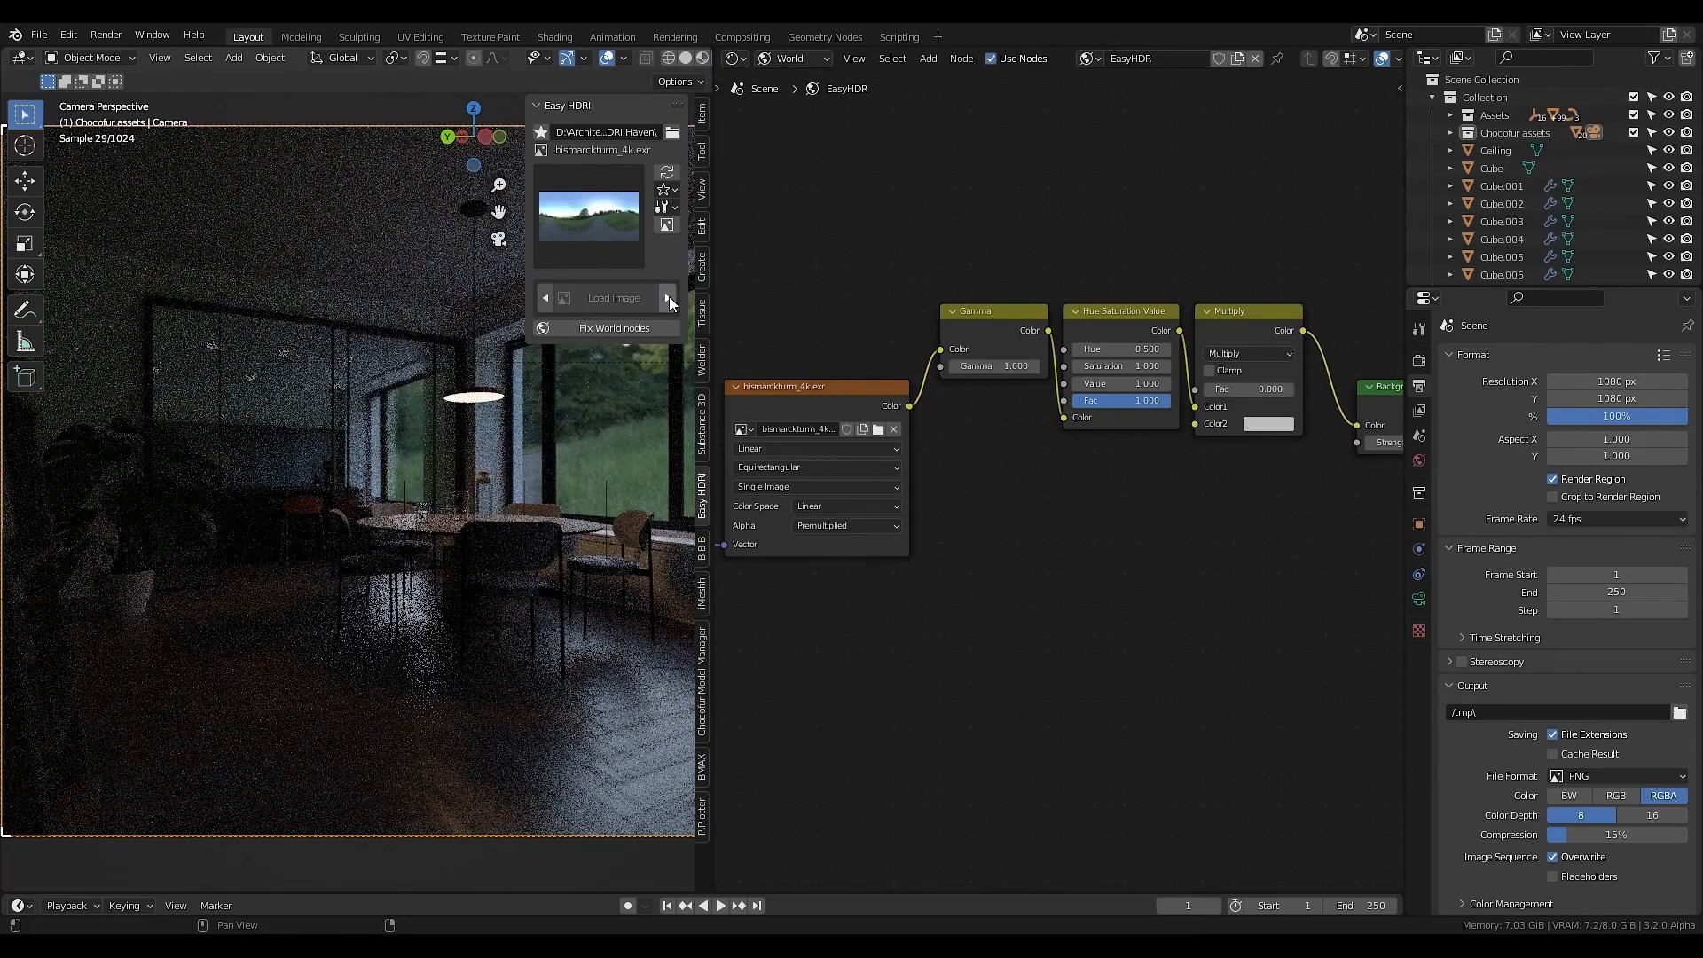
pyautogui.click(668, 298)
pyautogui.click(598, 234)
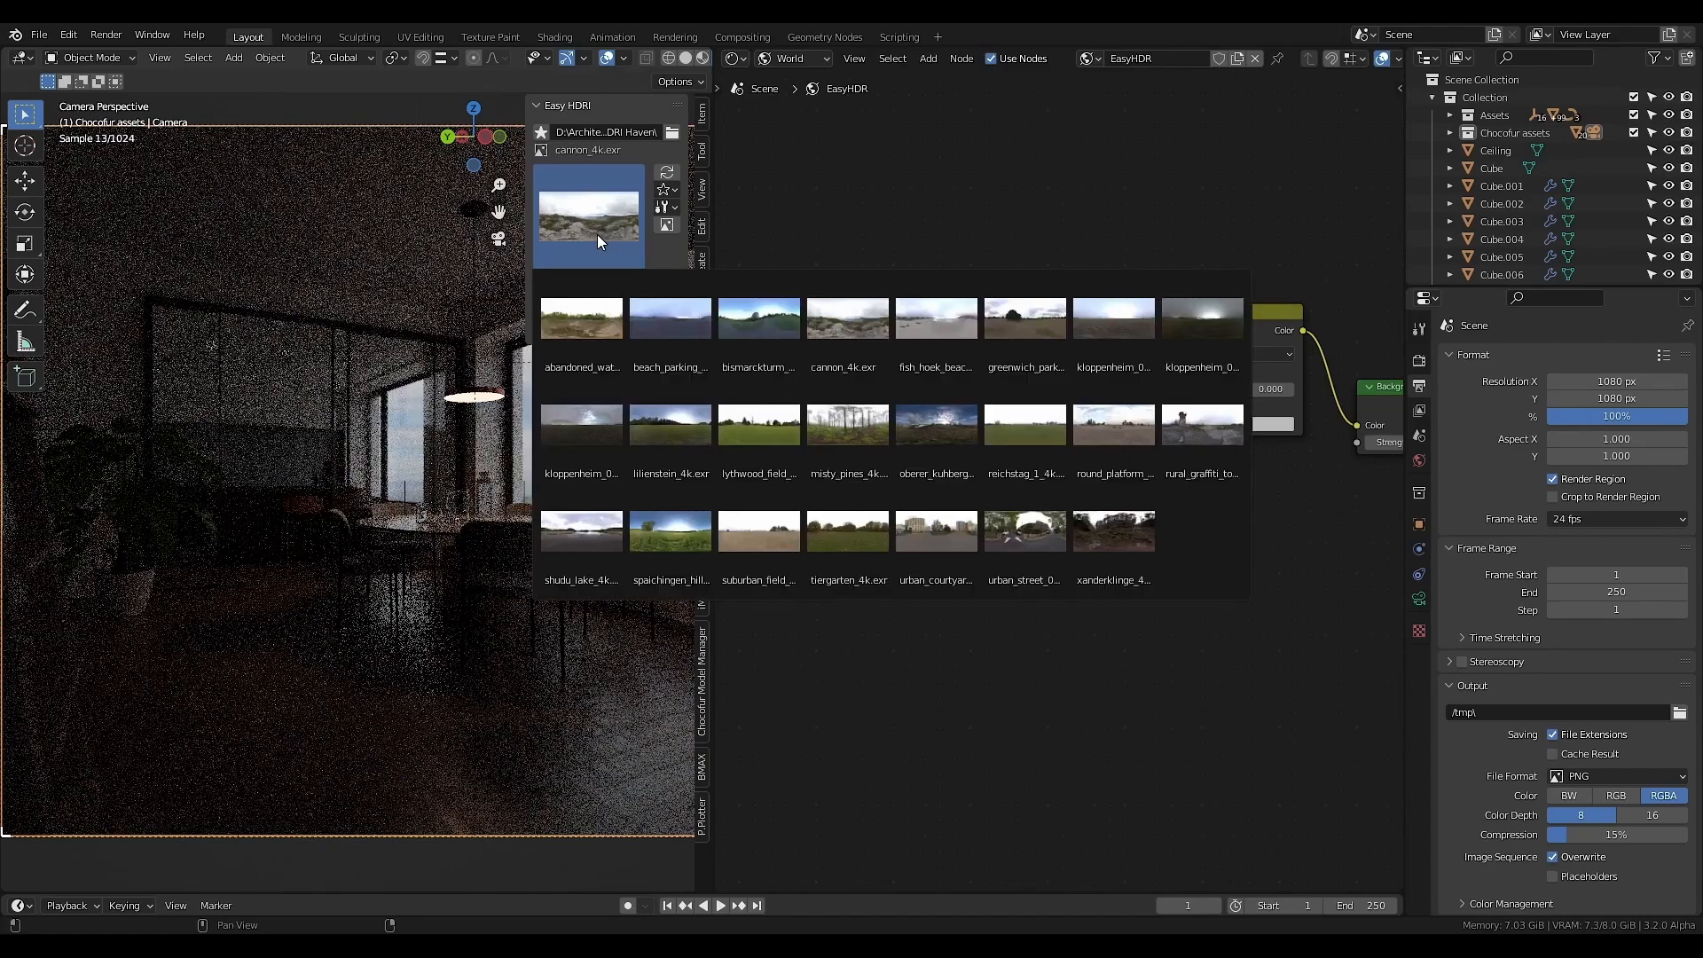
pyautogui.click(601, 326)
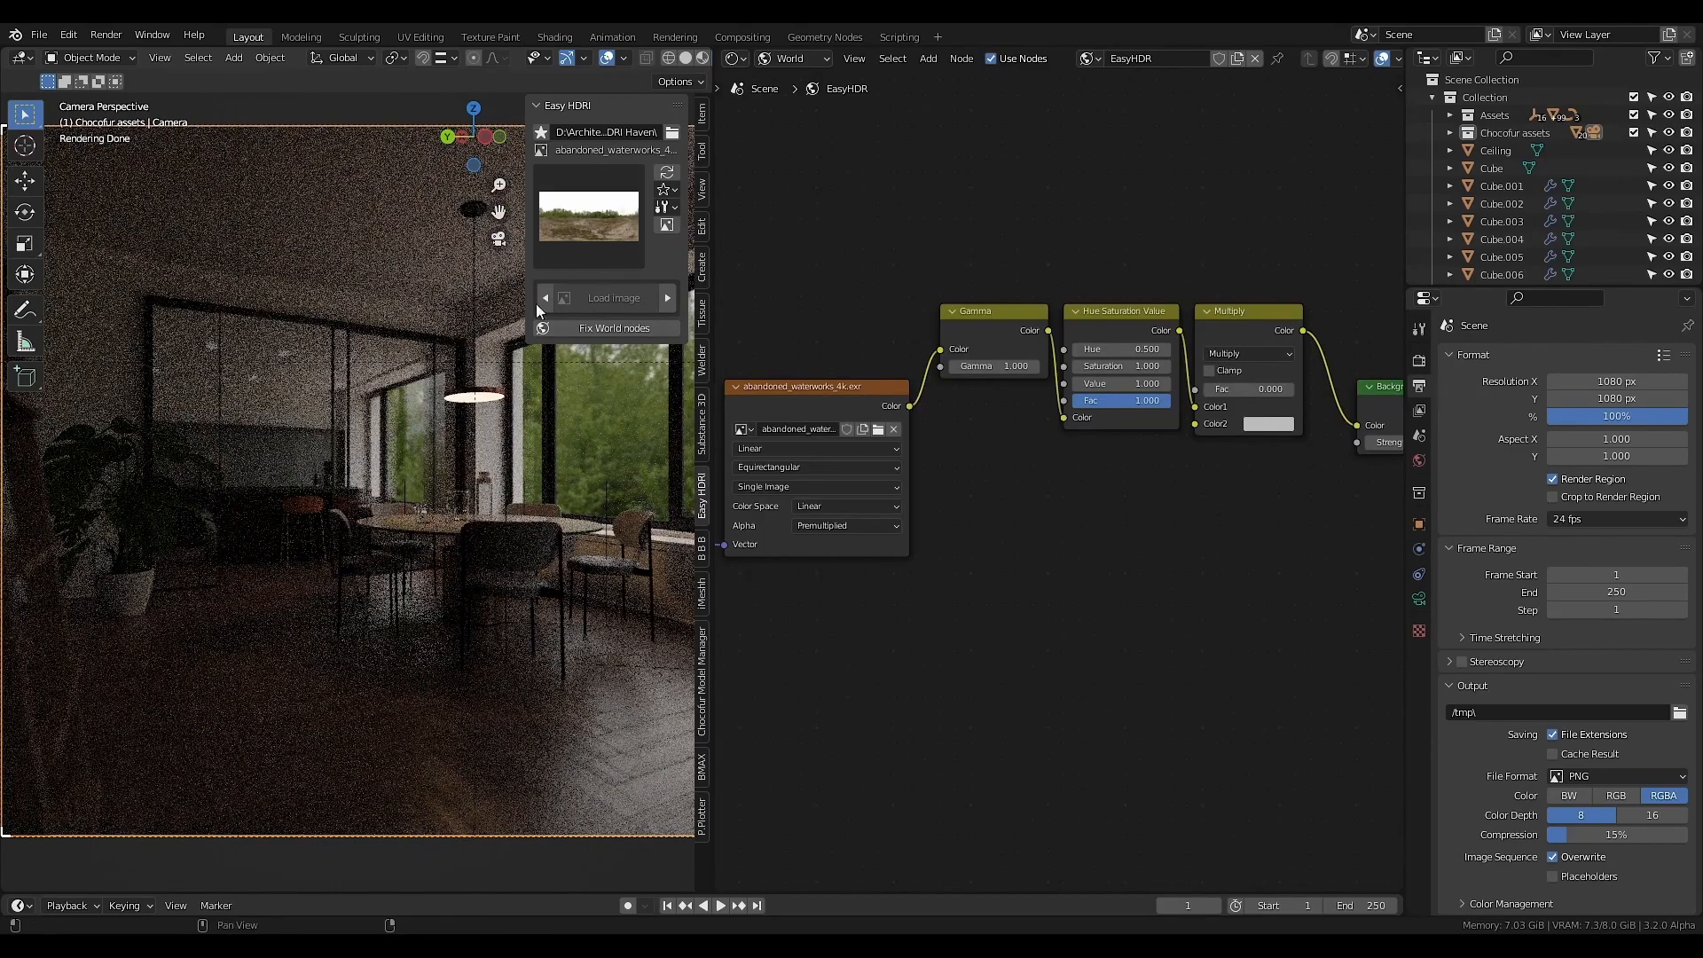
# - Hide the viewport sidebar and set the world's Gamma node to 2
pyautogui.press('n')
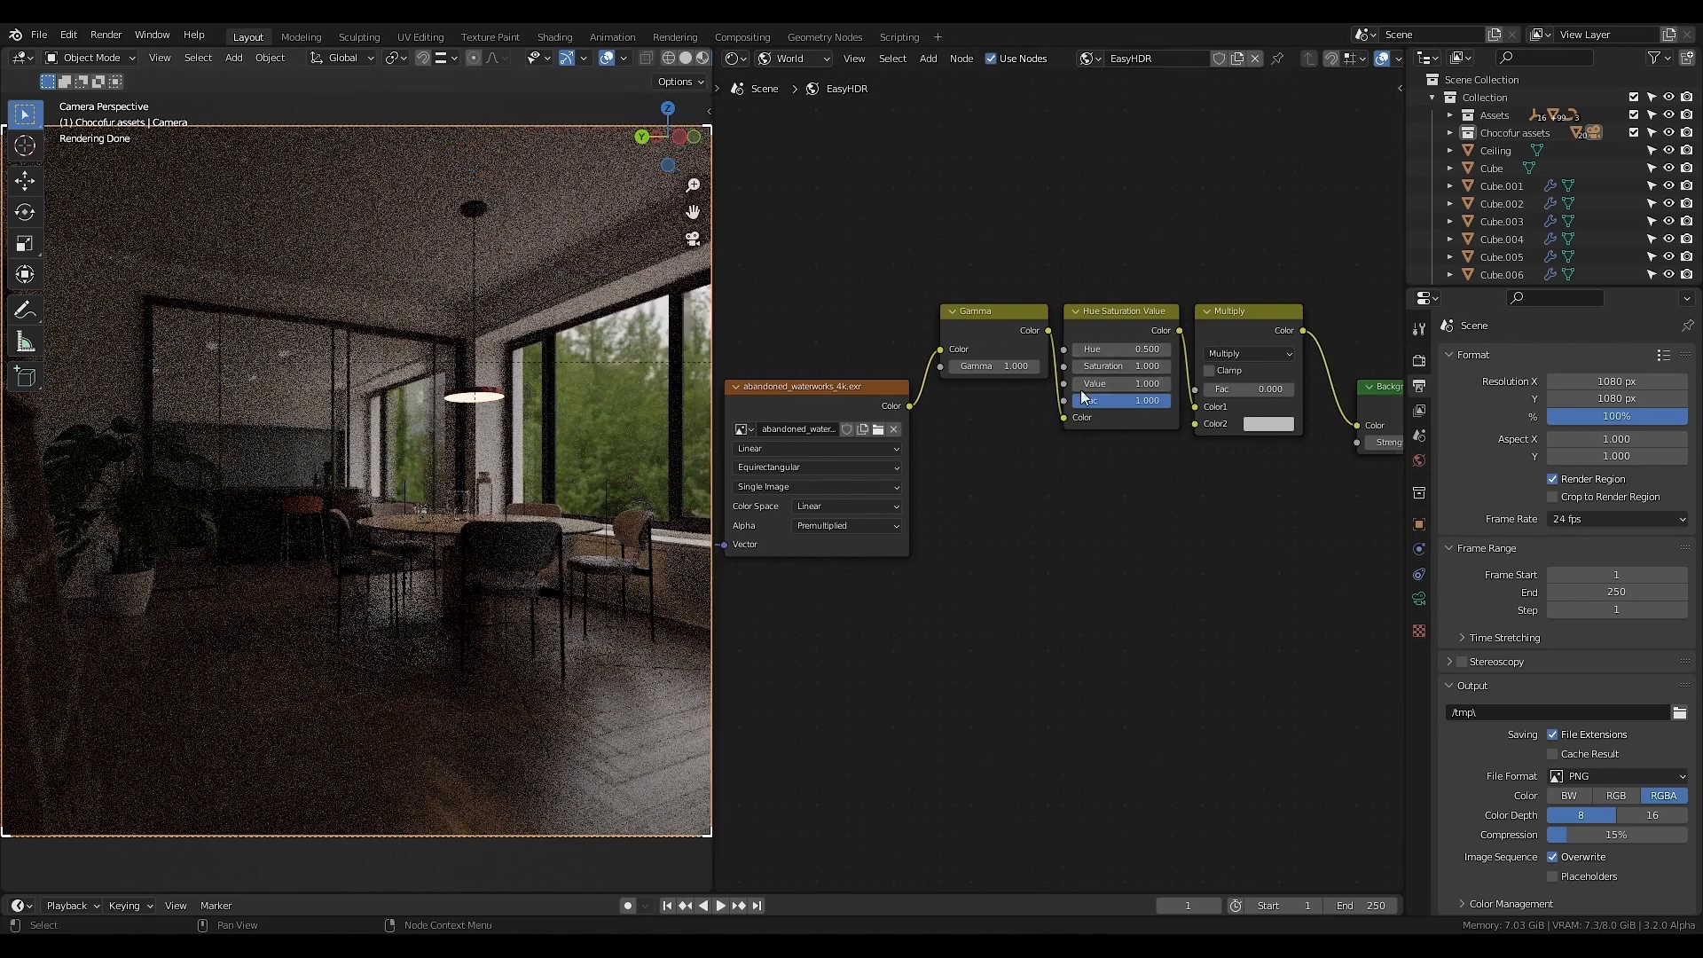
pyautogui.scroll(2, 1014, 491)
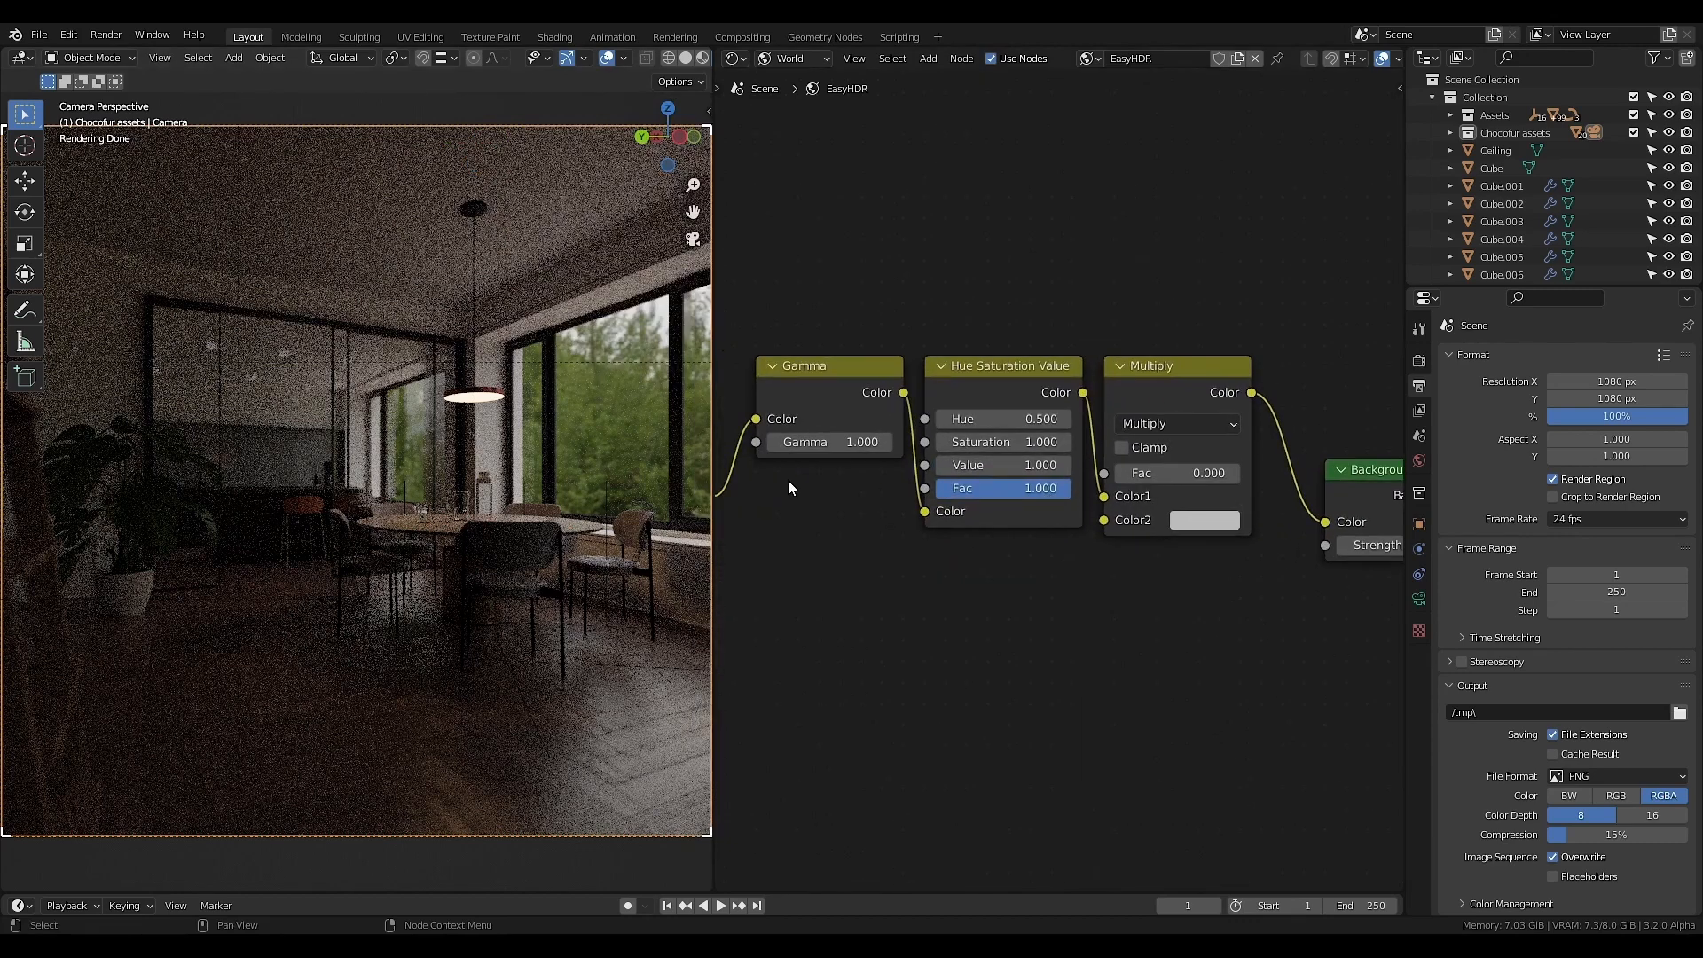
pyautogui.click(828, 443)
pyautogui.write('2')
pyautogui.press('Return')
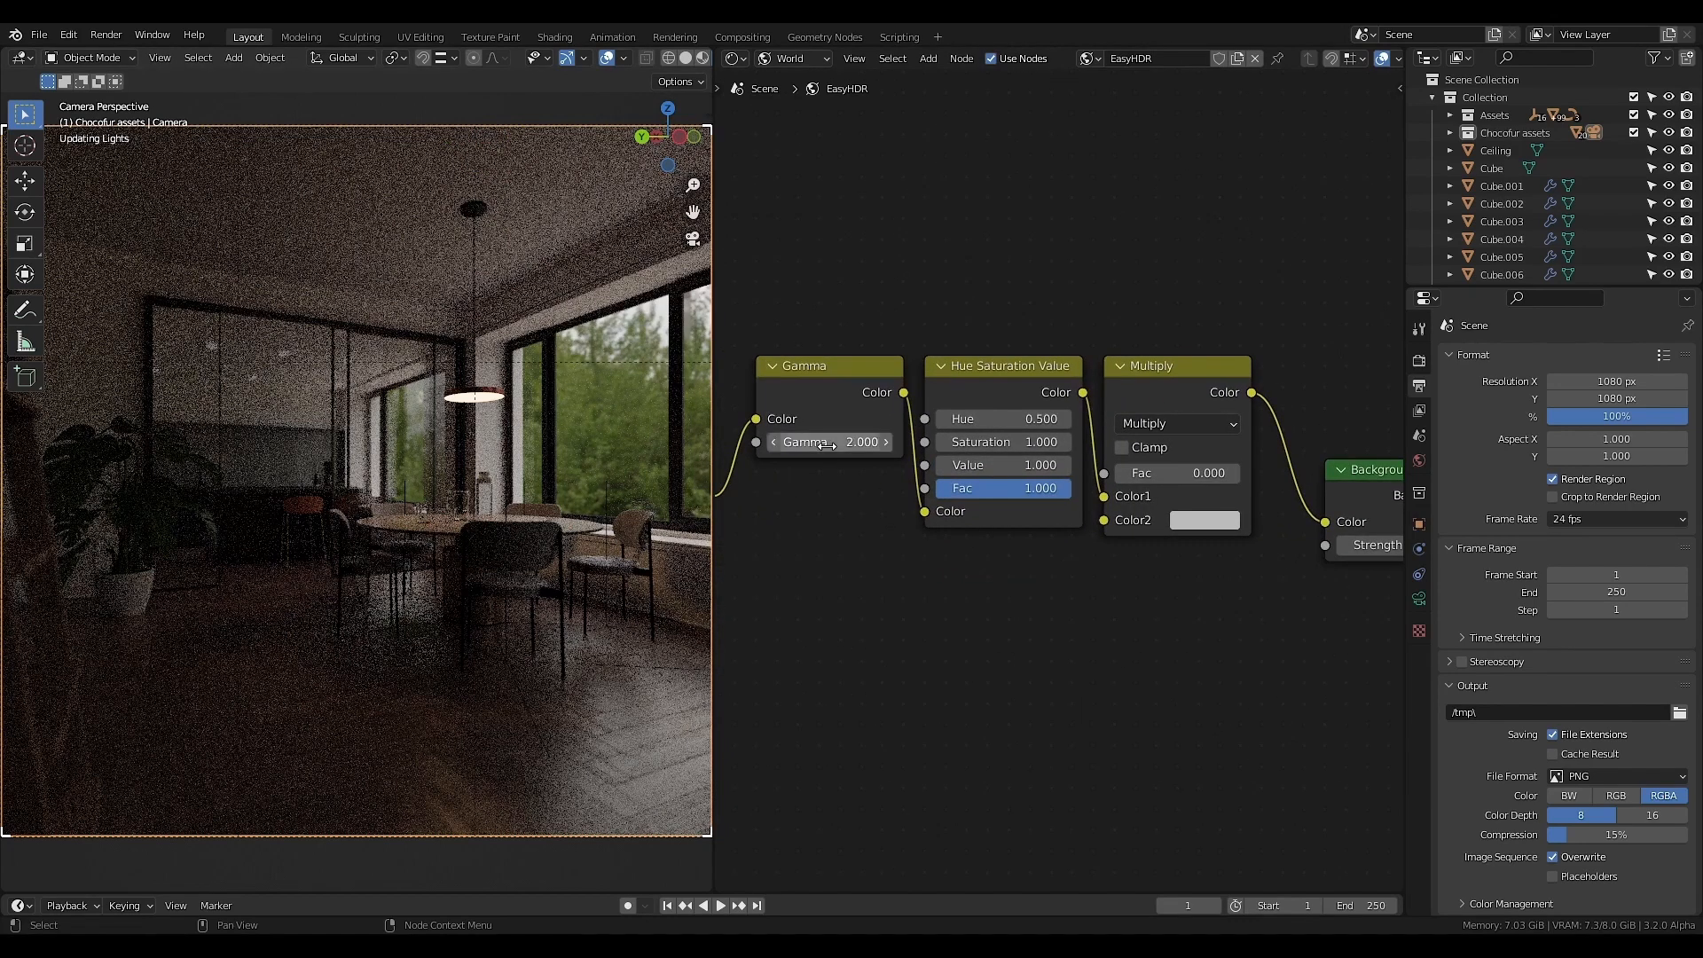
# - Set the world Background node's strength to 2.5
pyautogui.moveTo(1289, 518); pyautogui.dragTo(1057, 504, button='middle')
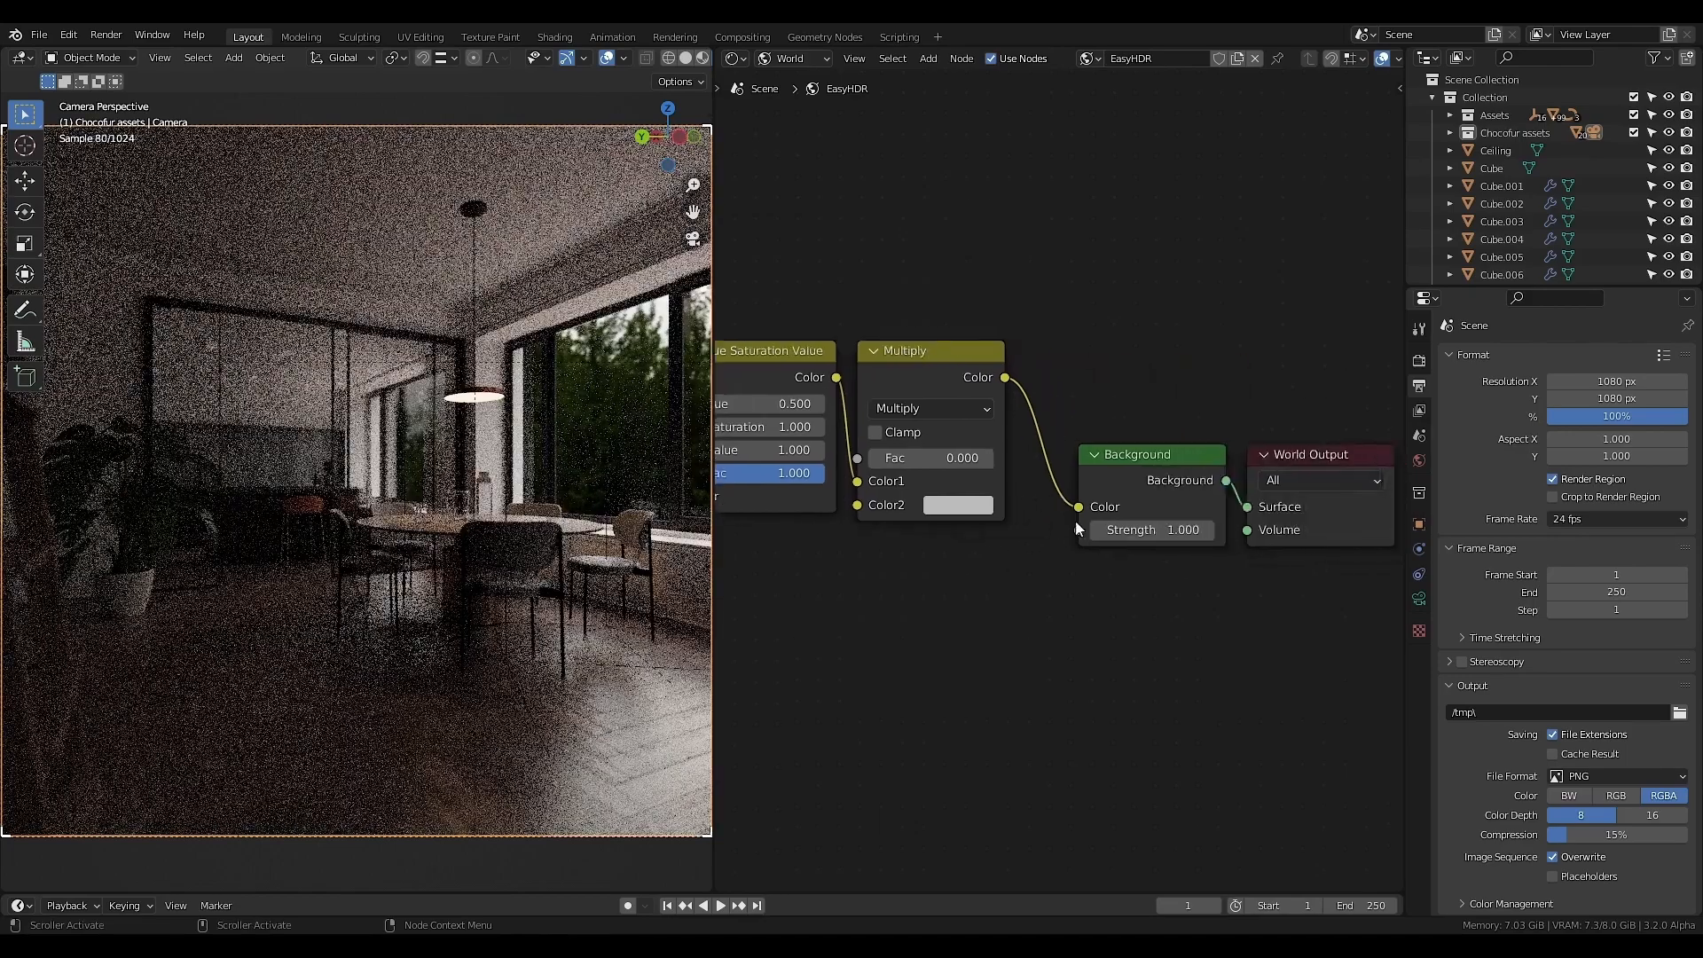
pyautogui.moveTo(967, 547); pyautogui.dragTo(1006, 528, button='middle')
pyautogui.doubleClick(1214, 513)
pyautogui.write('2.5')
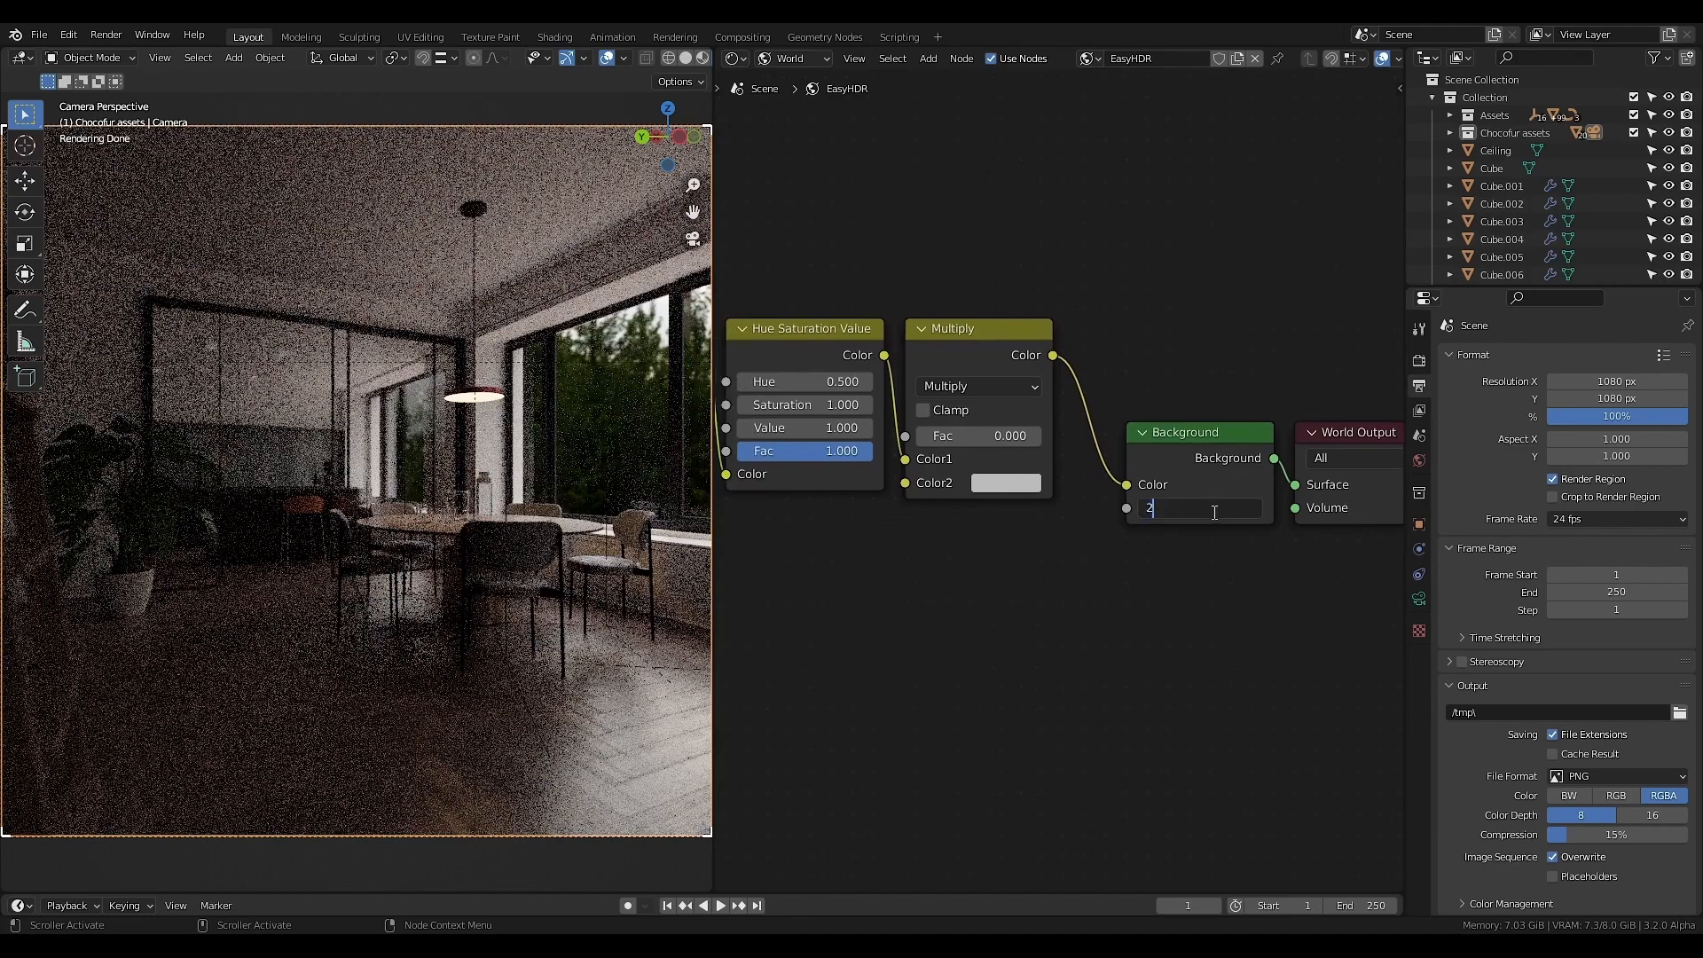
pyautogui.press('Return')
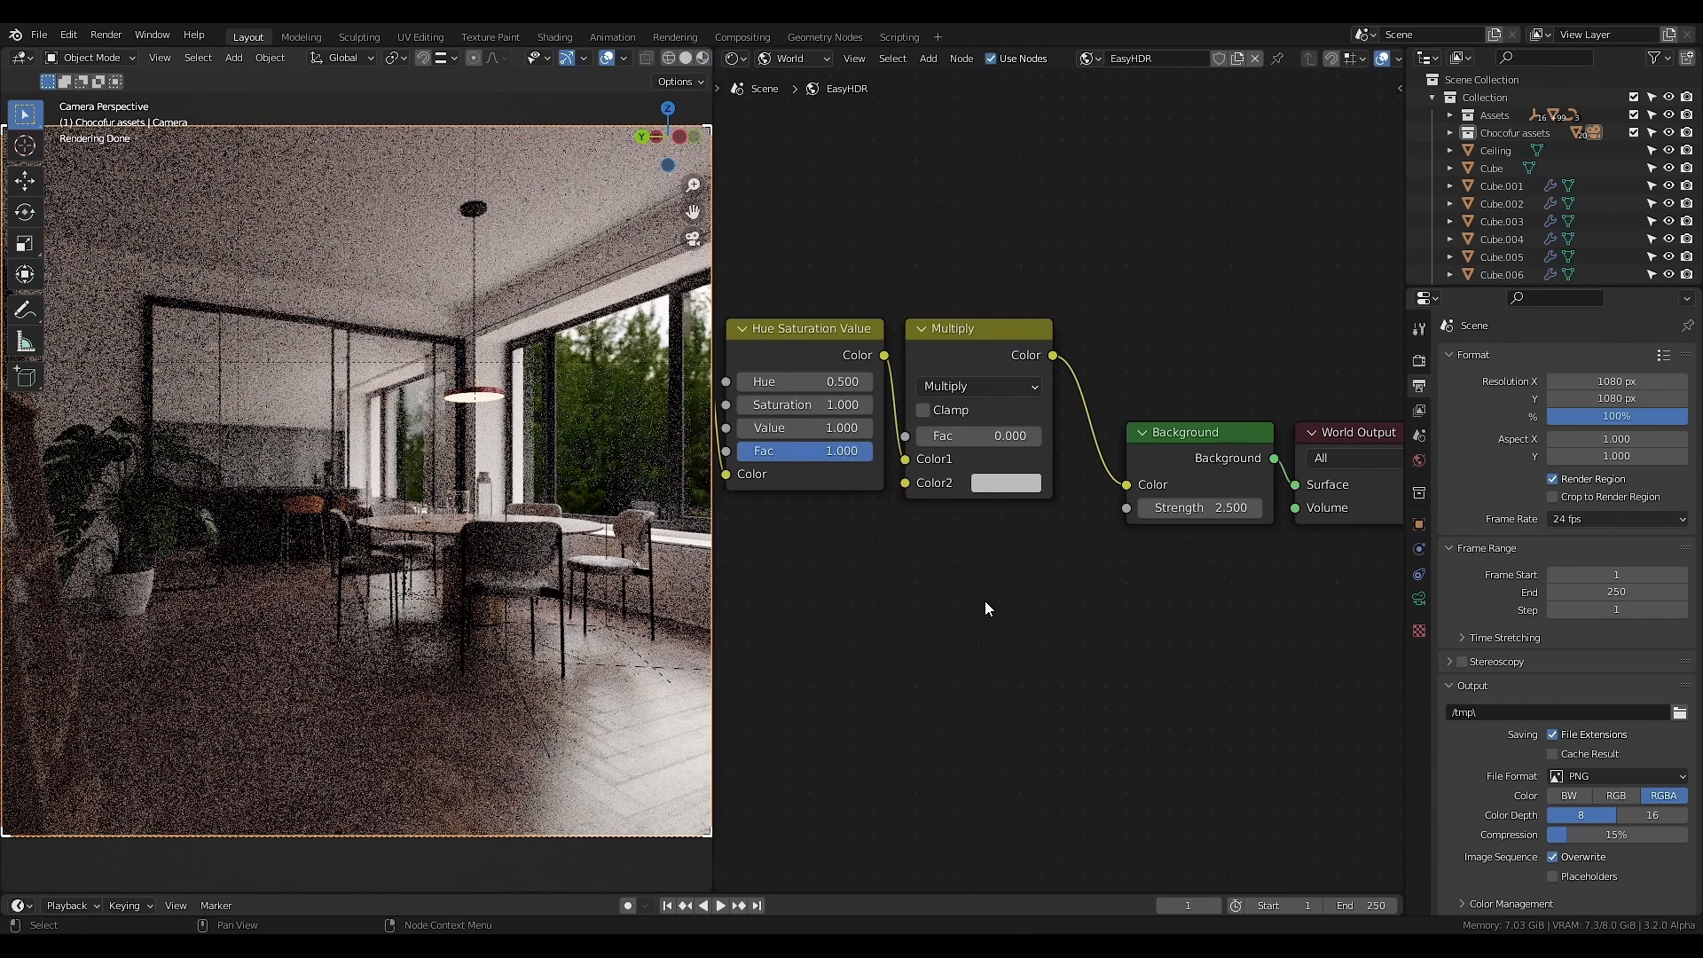
# - Expand the render denoise and advanced sampling settings and enable automatic scrambling distance
pyautogui.click(1419, 361)
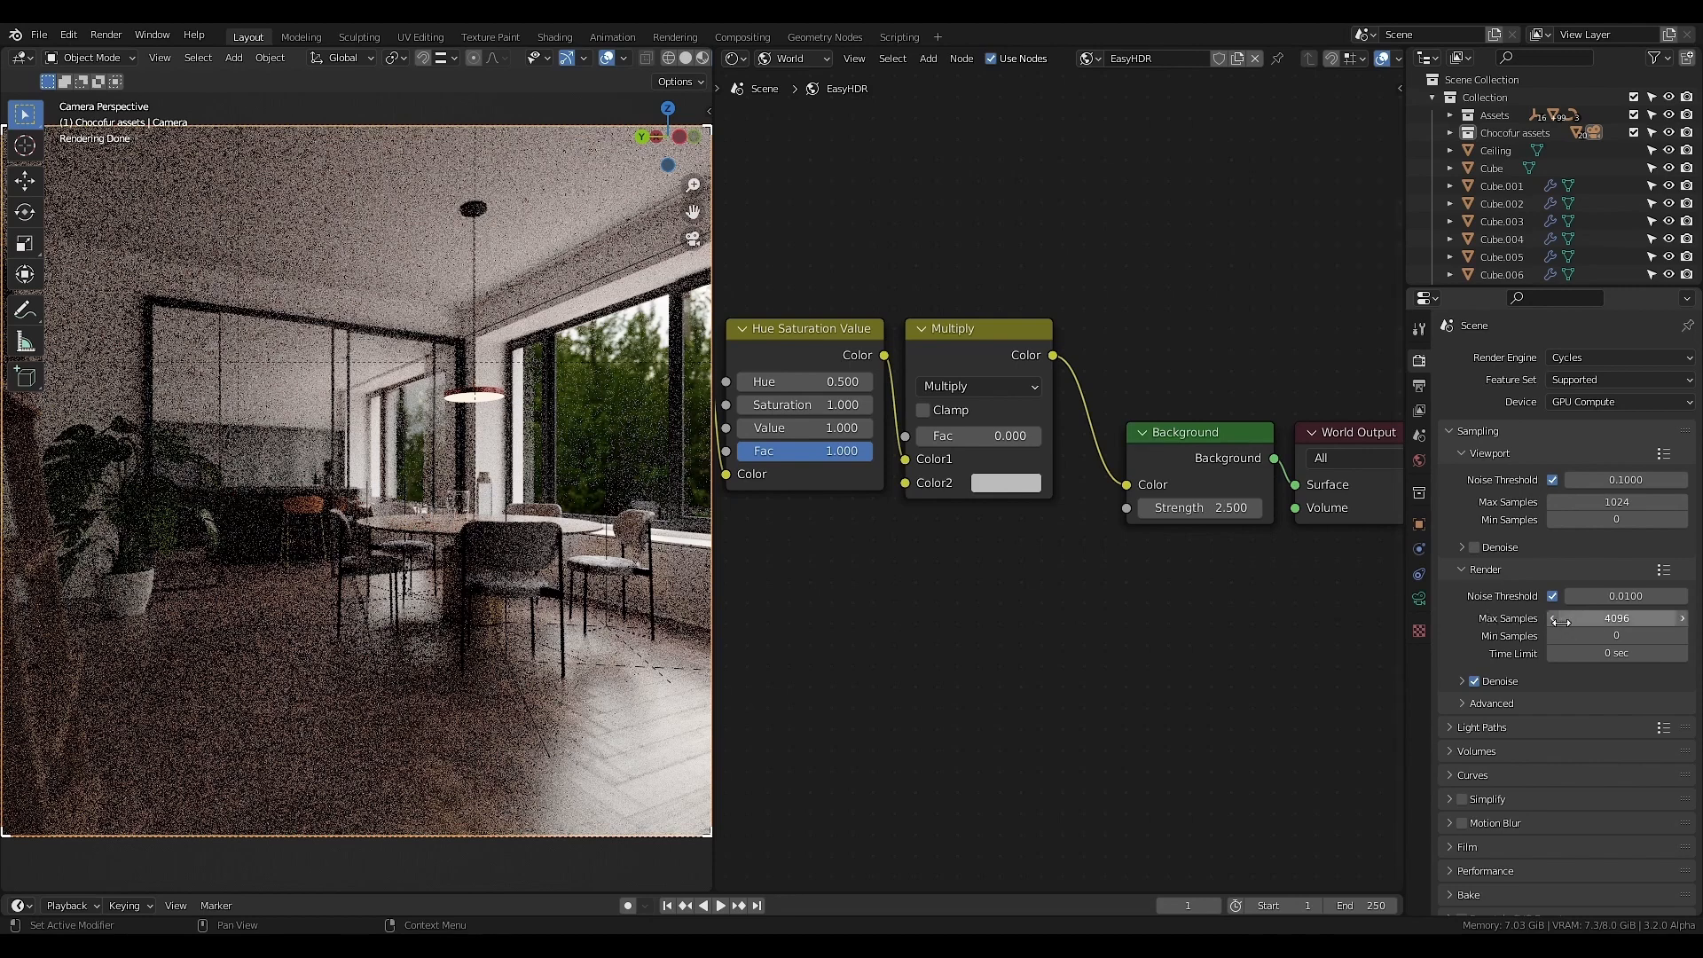
pyautogui.click(1664, 570)
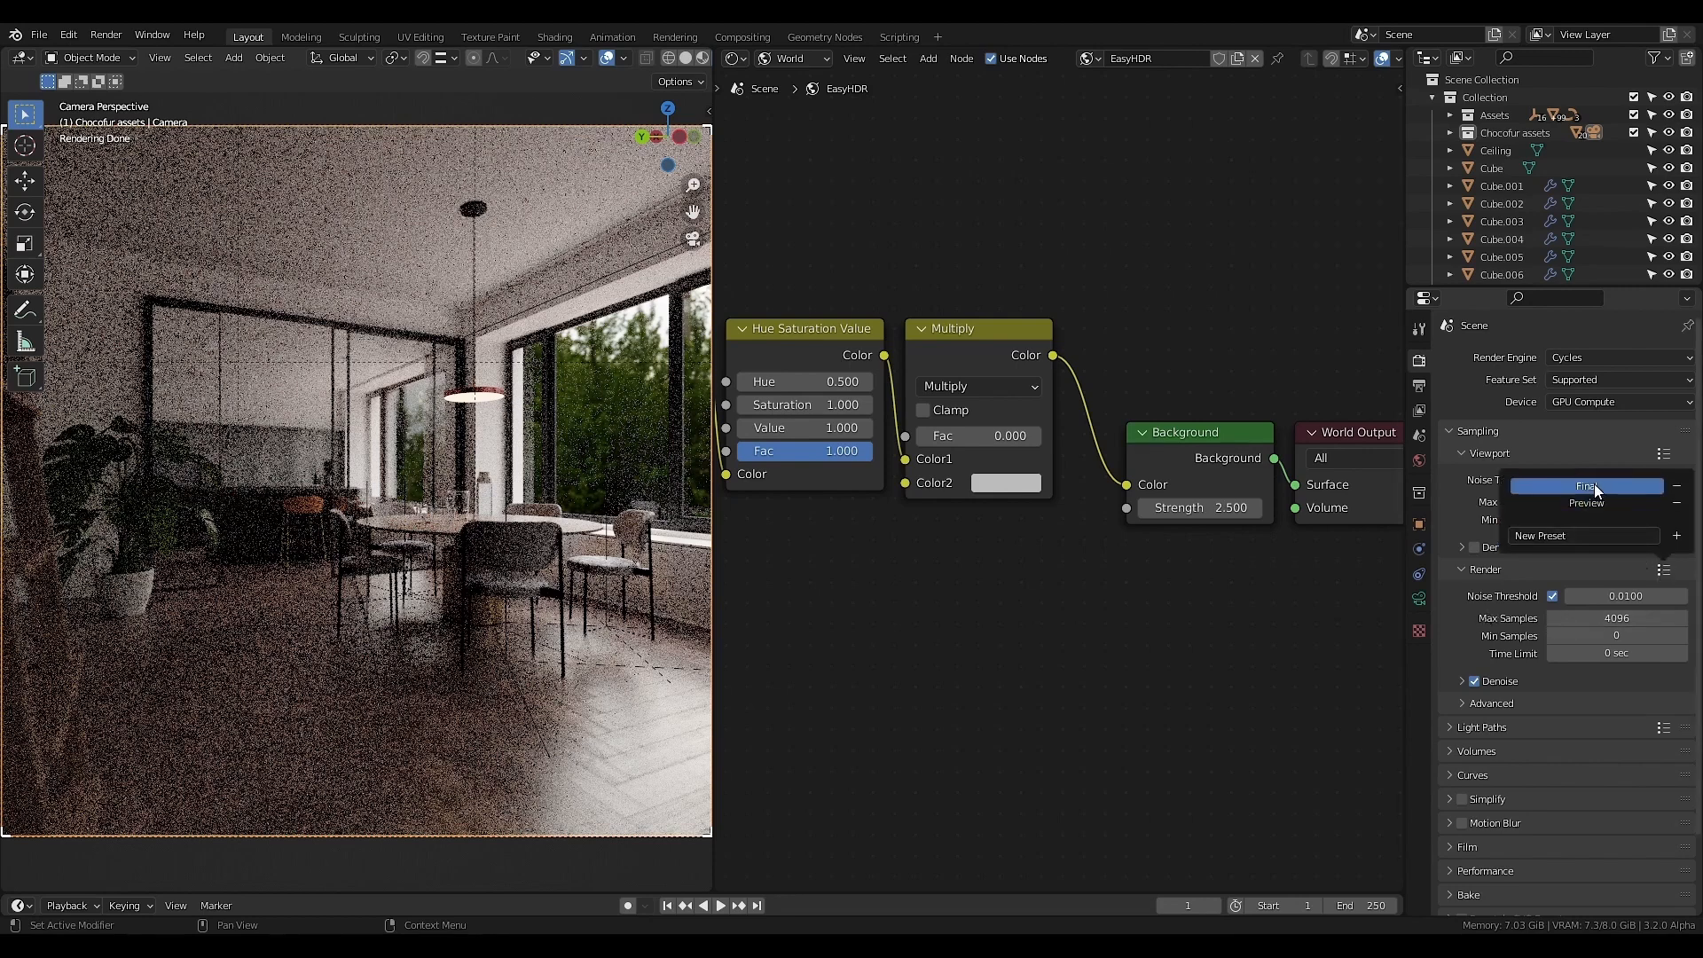
pyautogui.click(1548, 515)
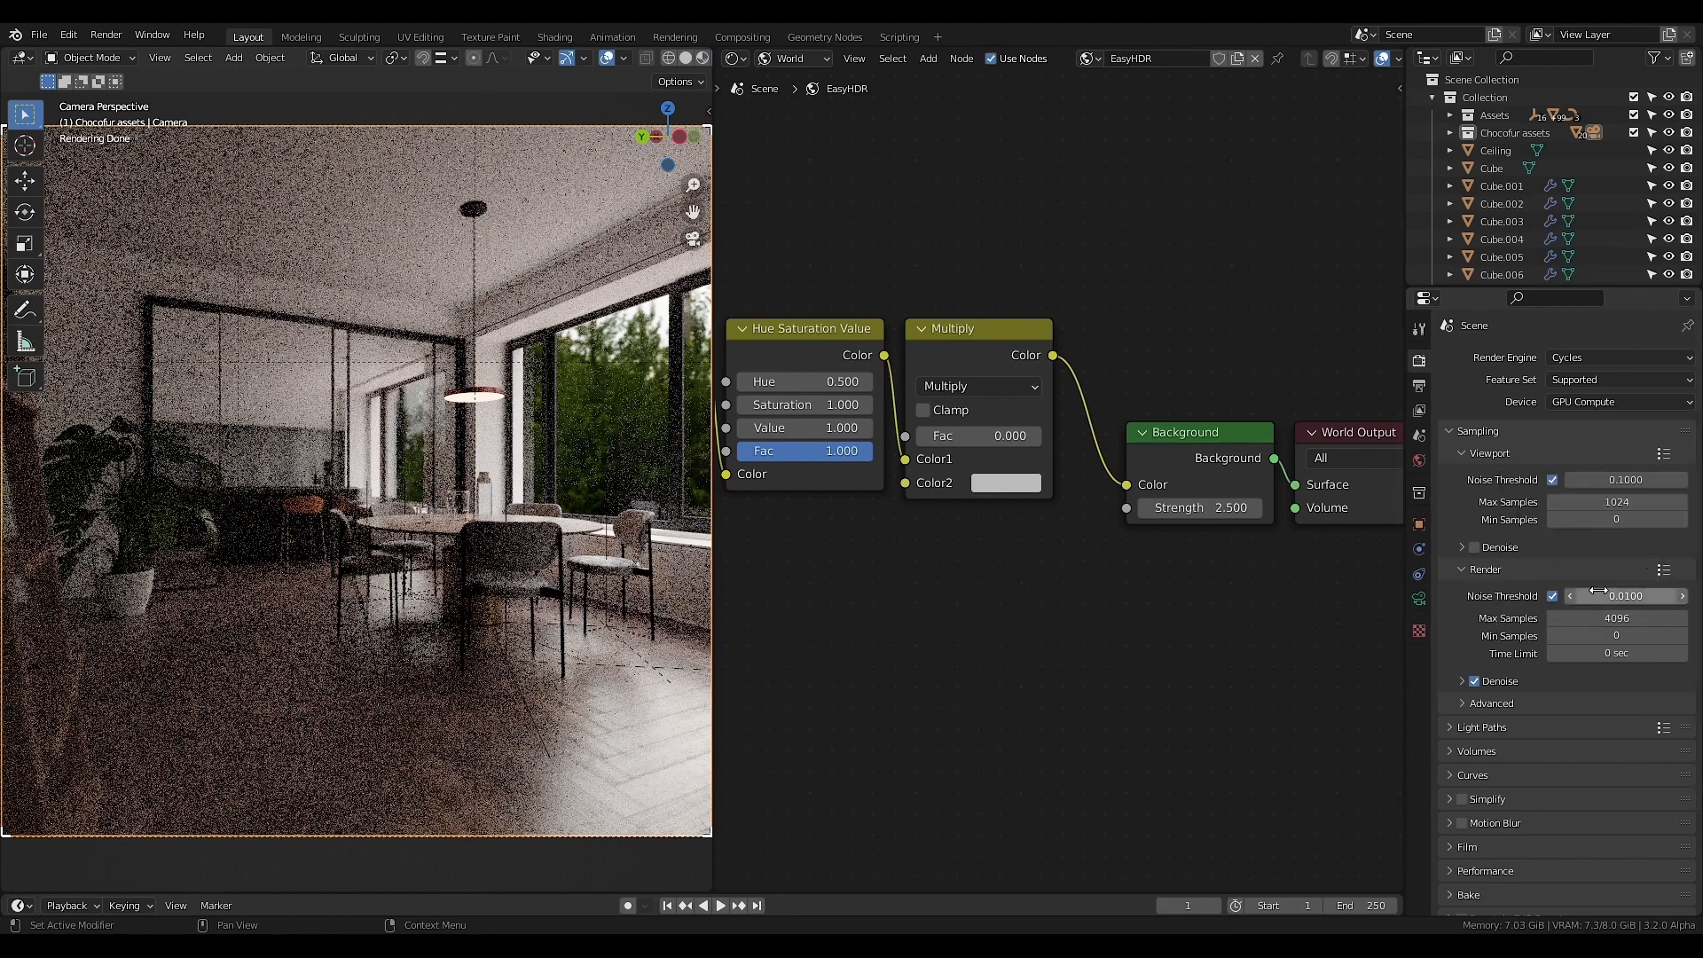
pyautogui.click(1517, 680)
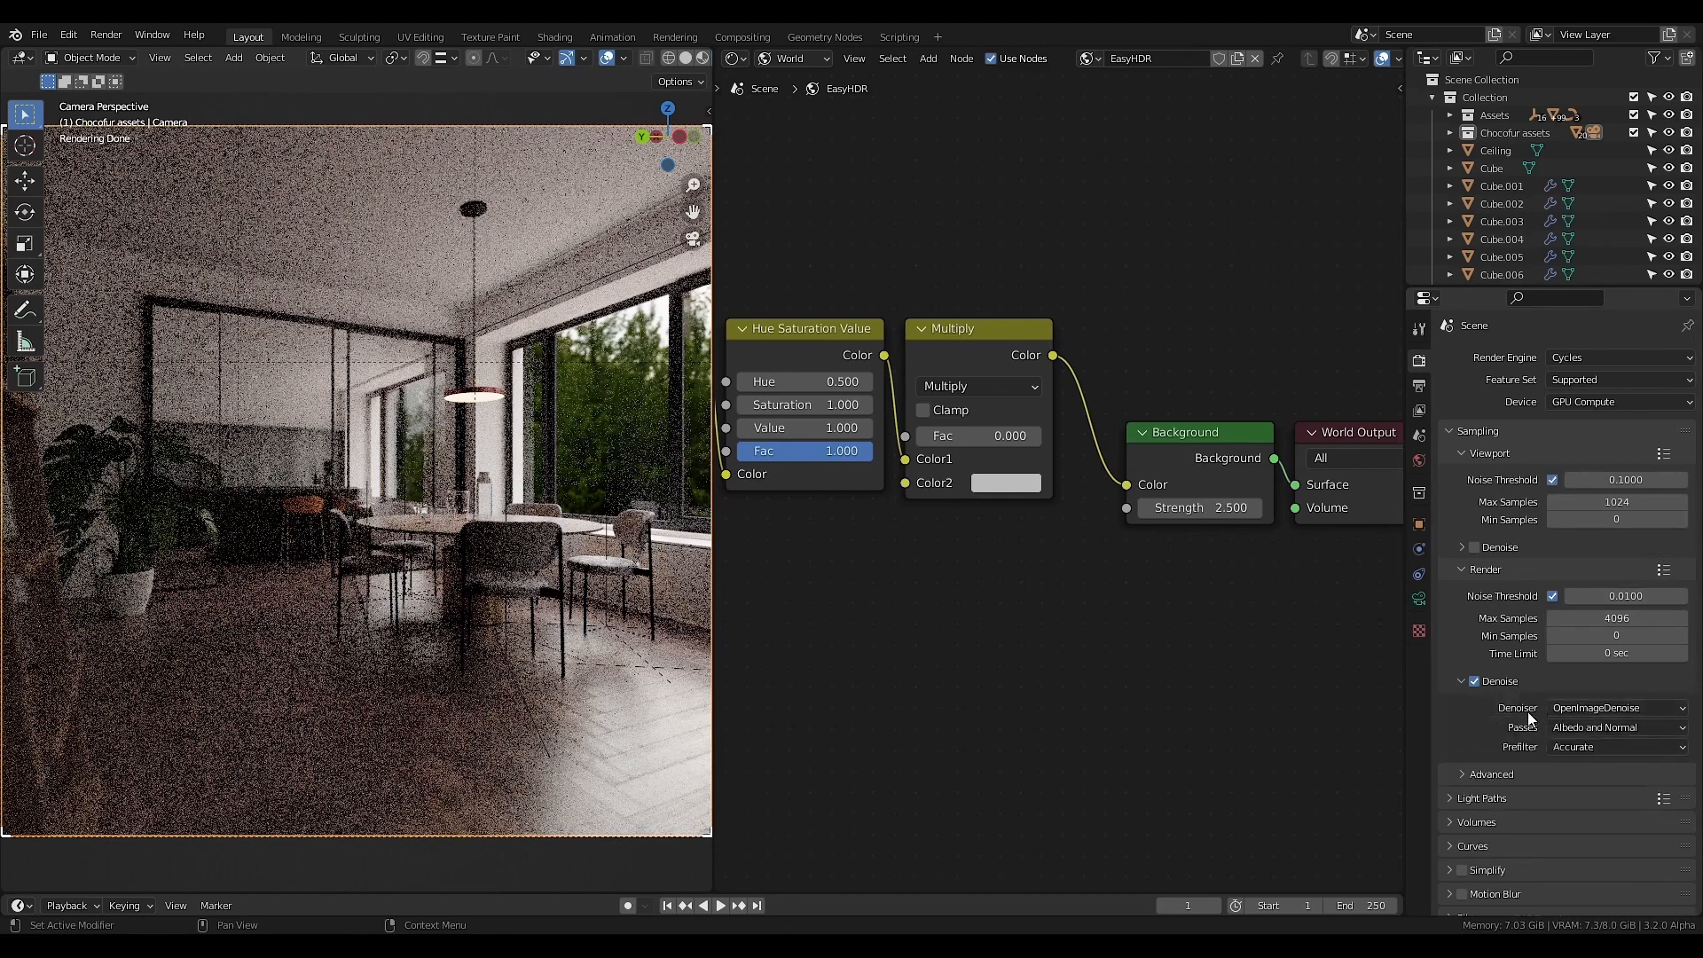
pyautogui.click(1487, 772)
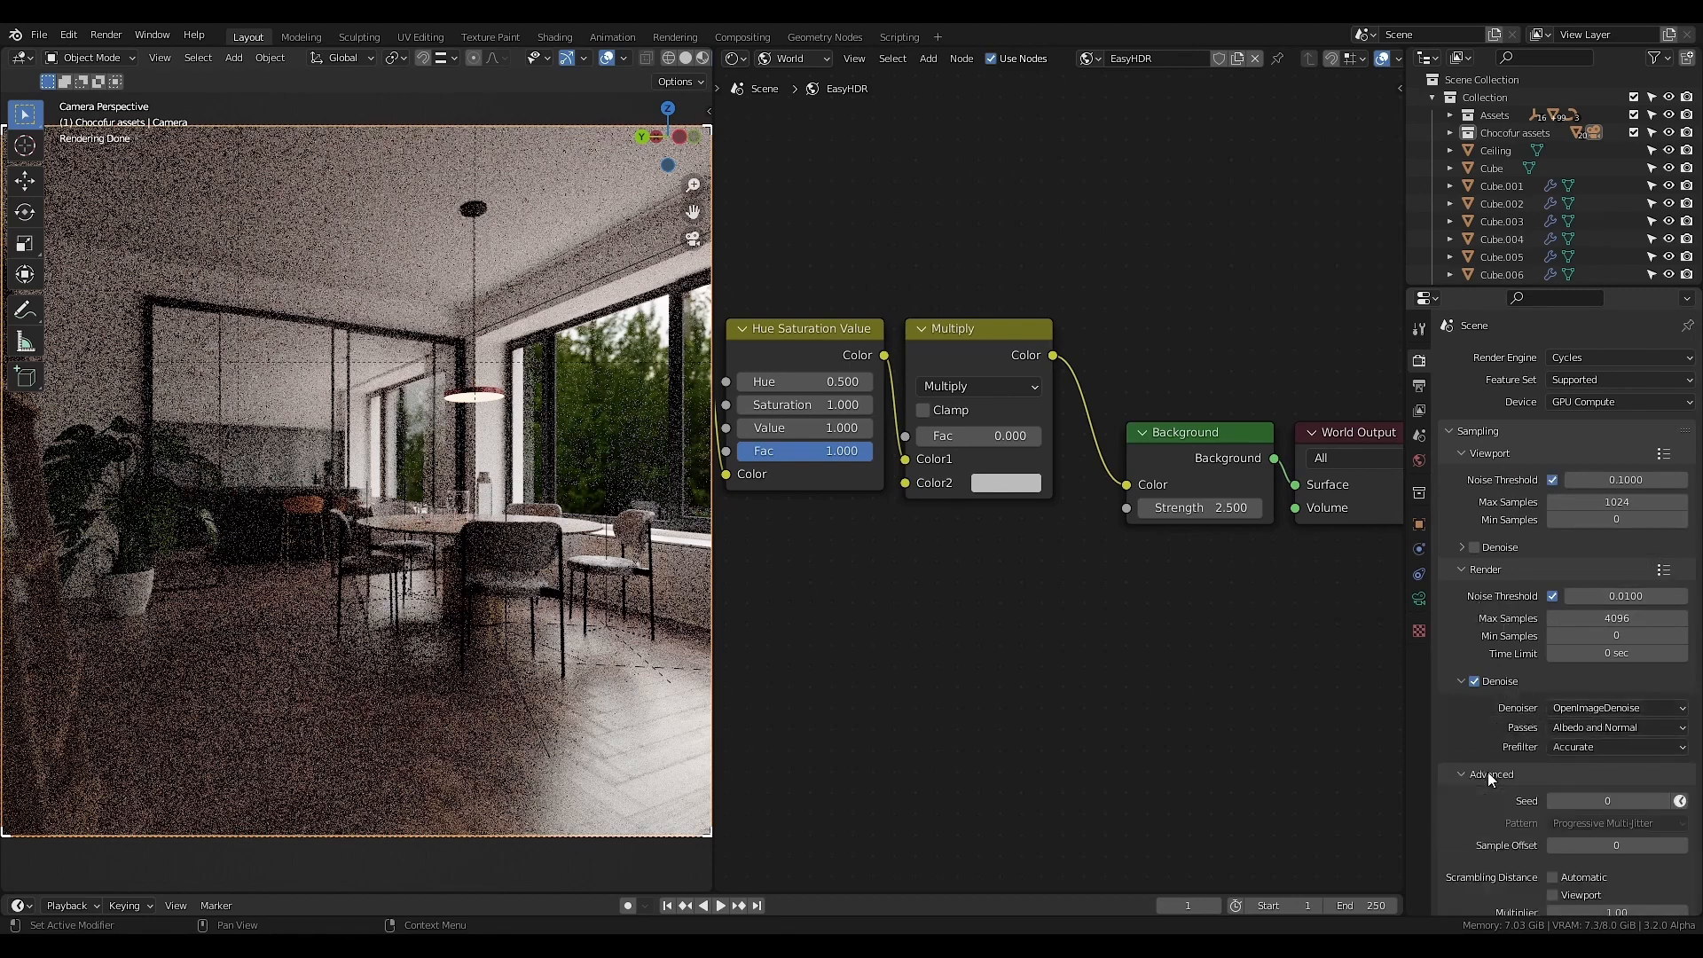
pyautogui.scroll(-4, 1487, 770)
pyautogui.scroll(-1, 1487, 755)
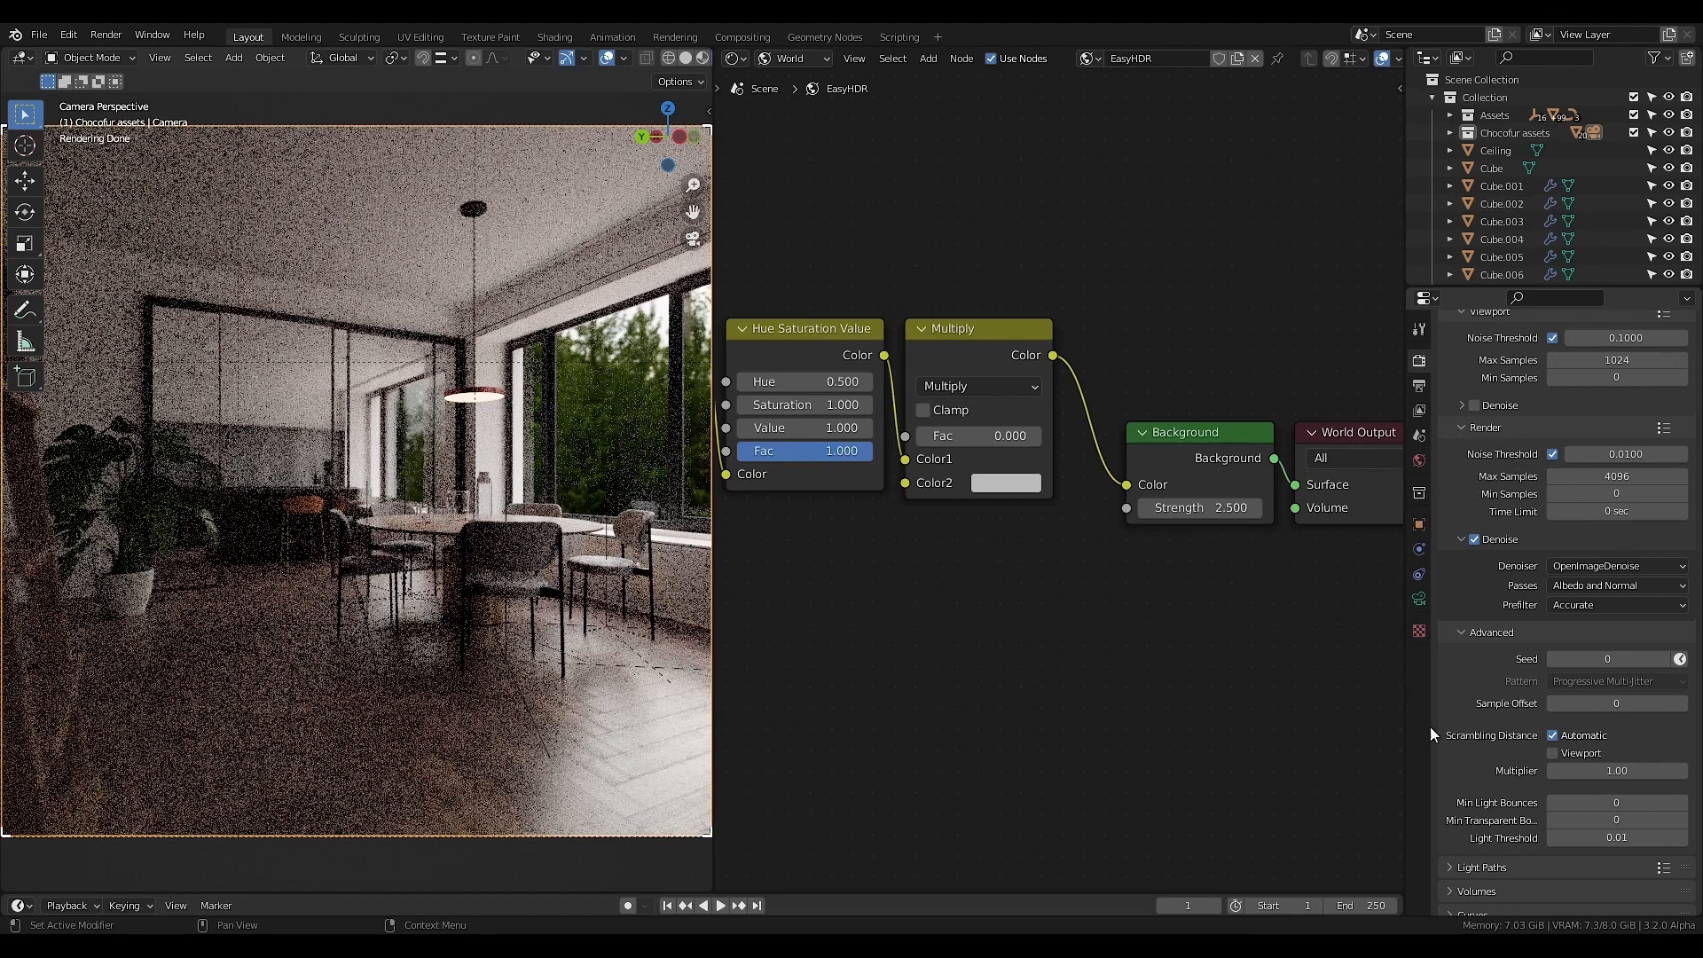
# - Set the render's minimum samples to 1024 and the light threshold to 0
pyautogui.click(1632, 495)
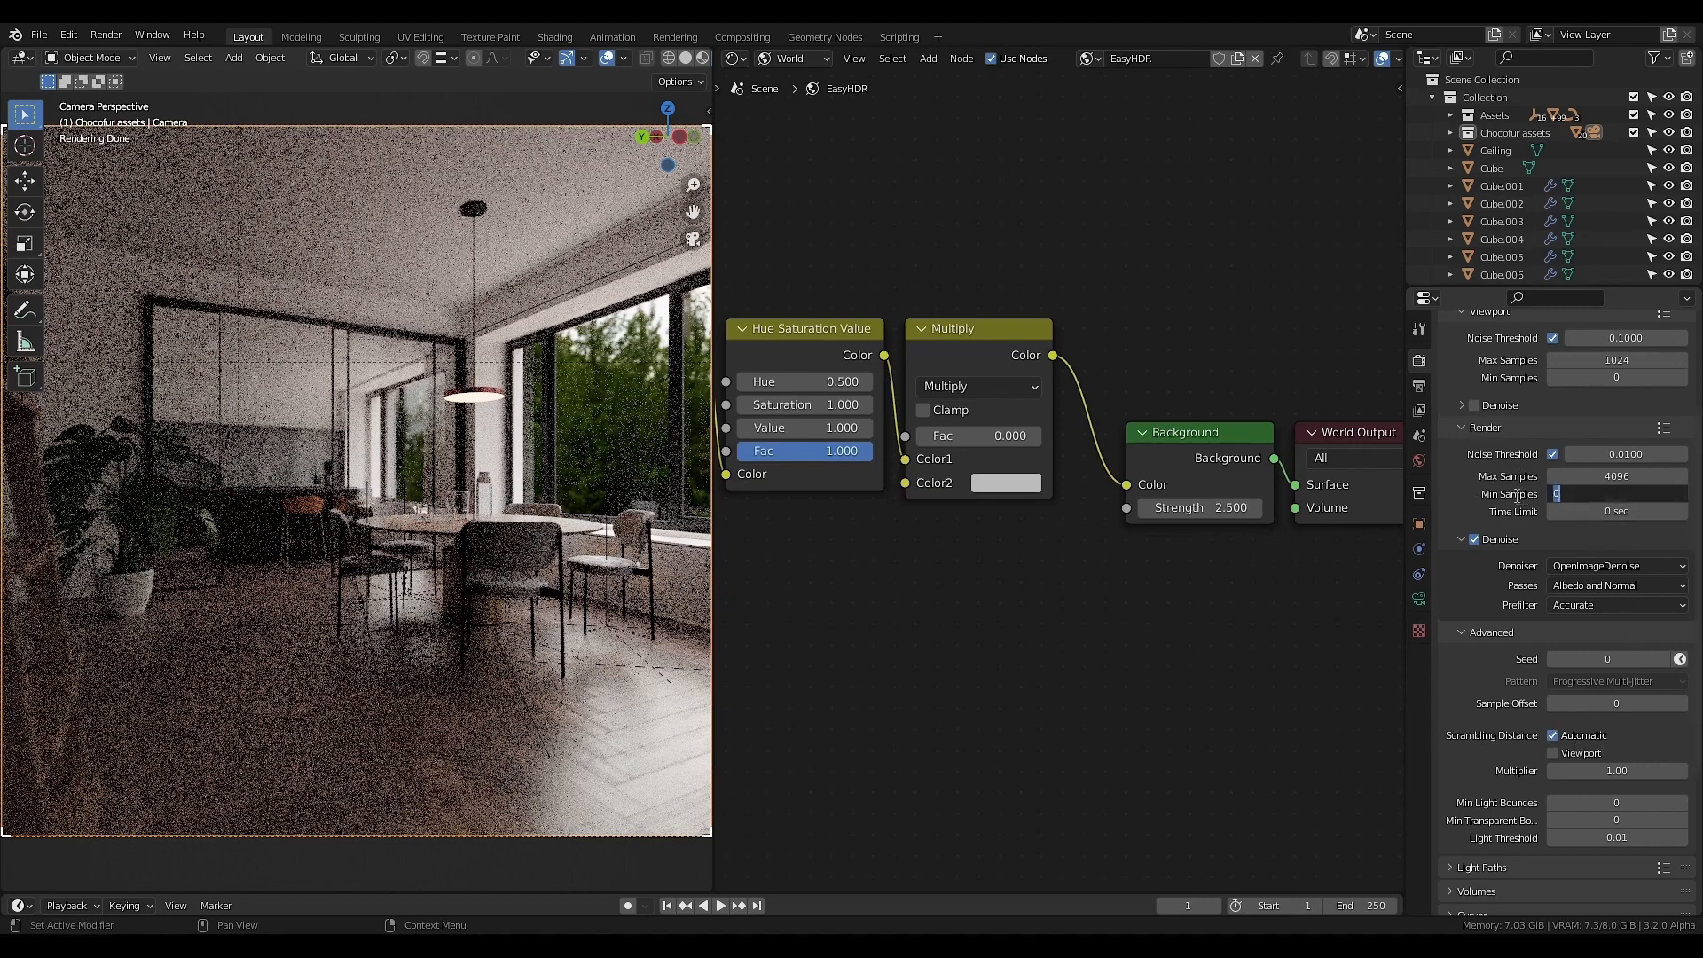
pyautogui.write('1024')
pyautogui.press('Return')
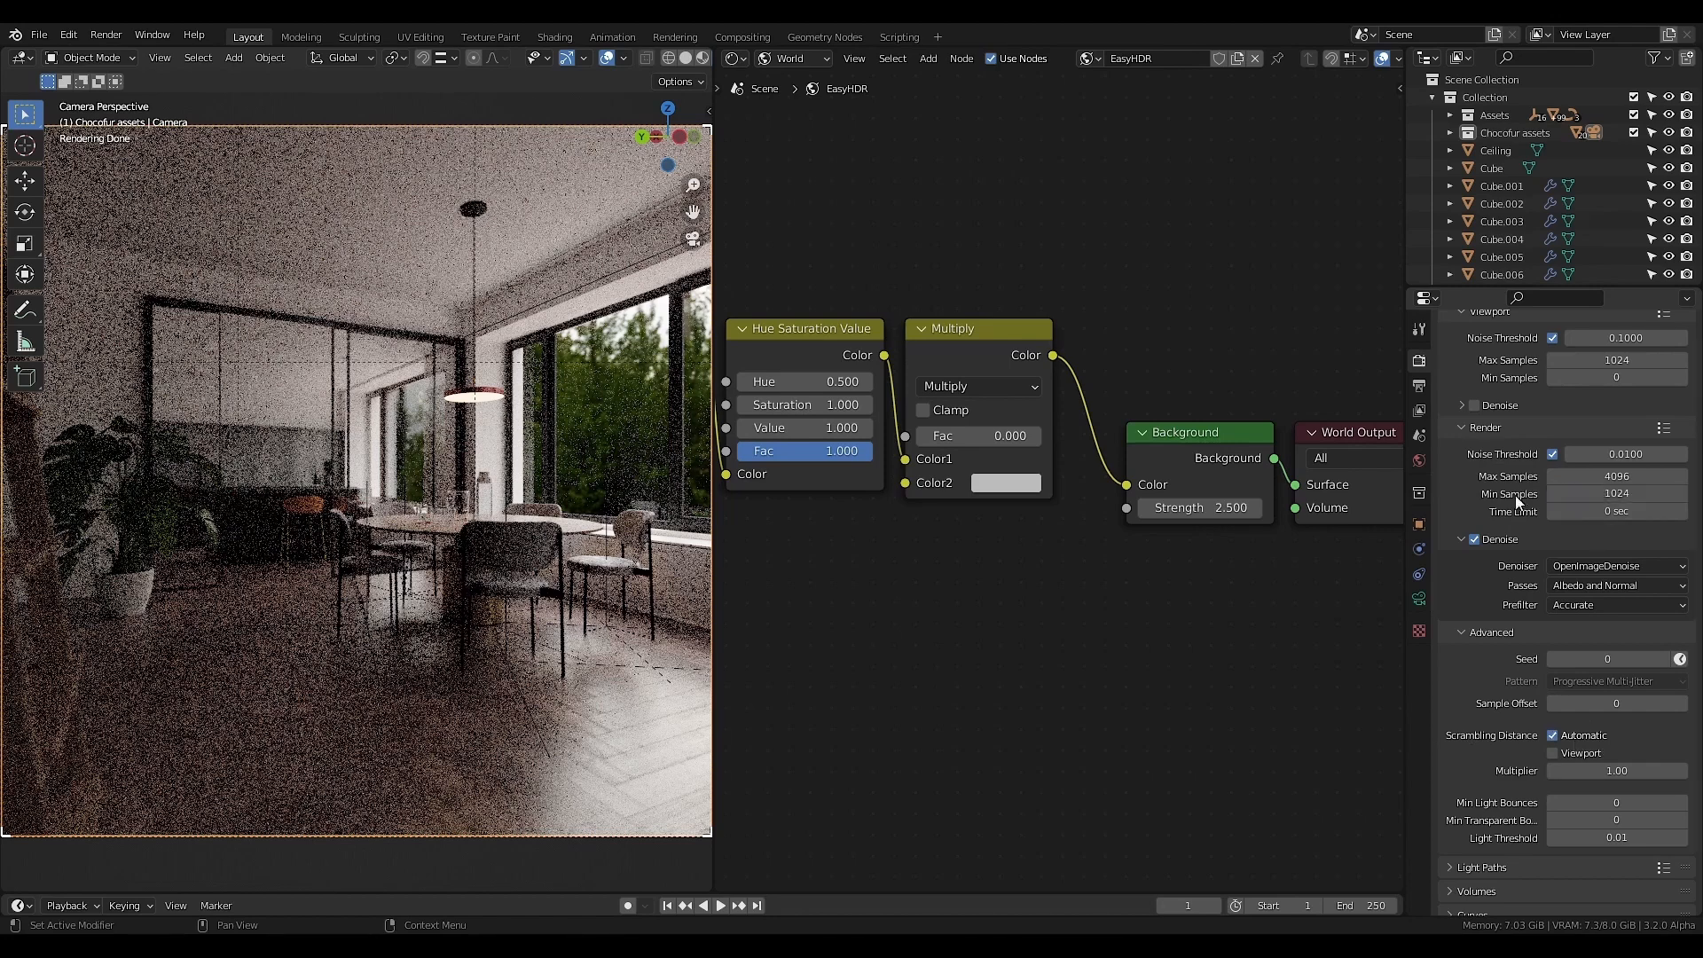
pyautogui.moveTo(1563, 836); pyautogui.dragTo(1516, 836)
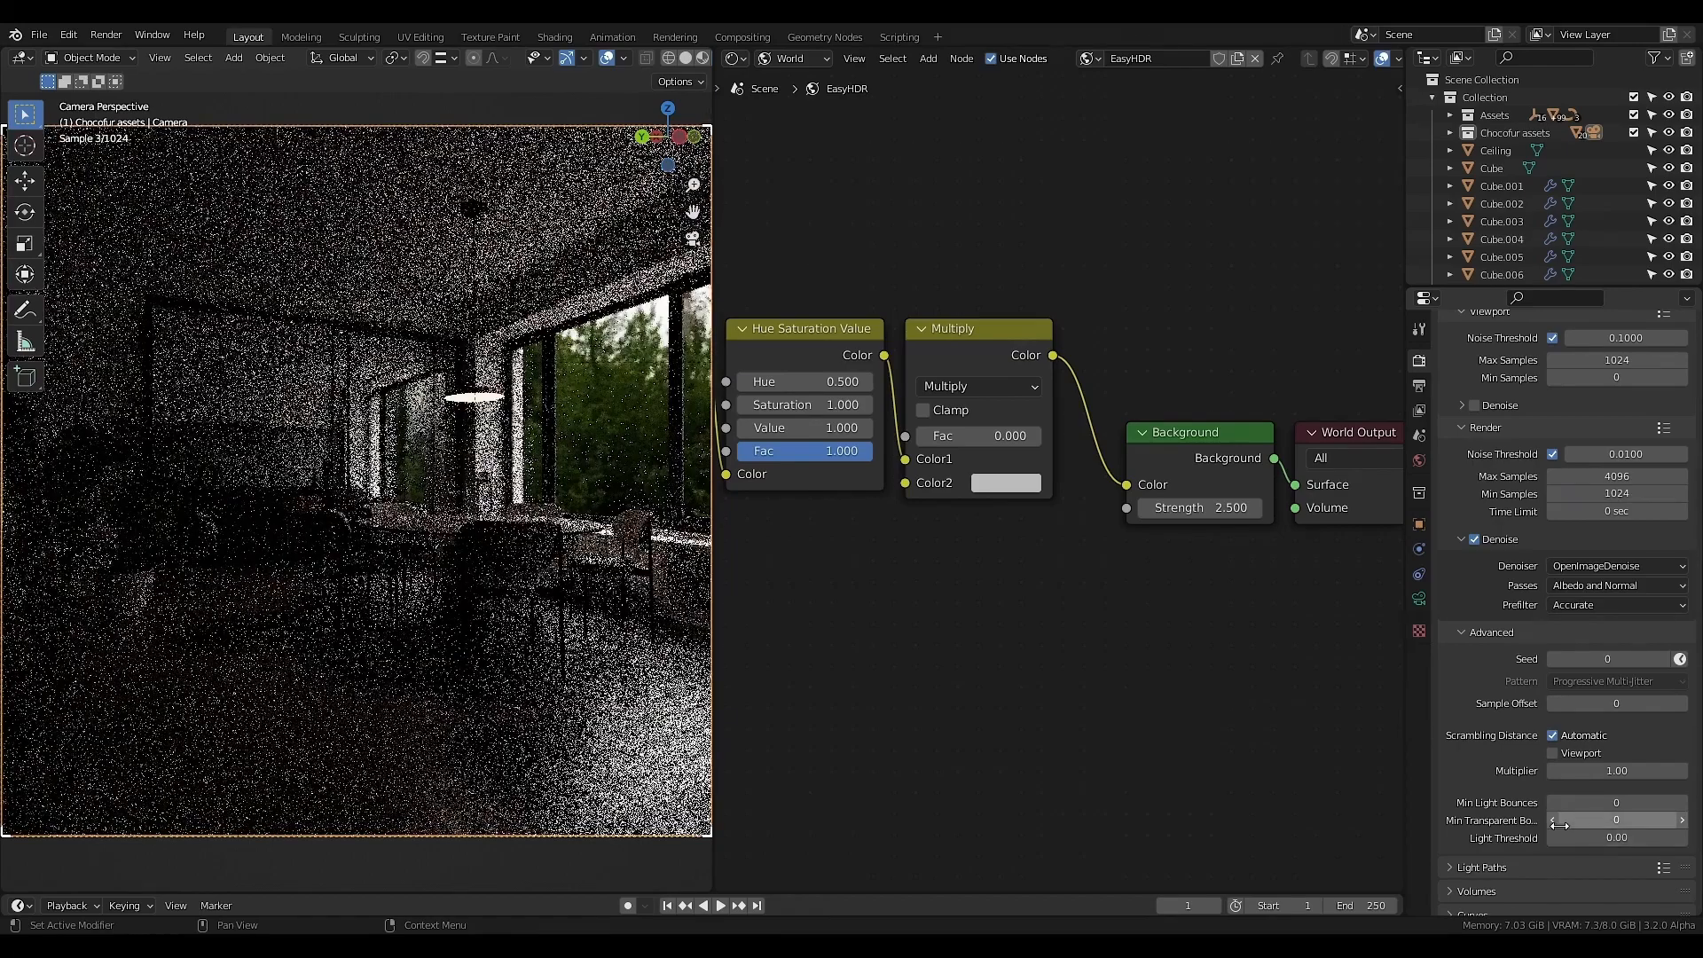
# - Apply the light paths preset that sets all maximum bounces to 32
pyautogui.scroll(-2, 1495, 788)
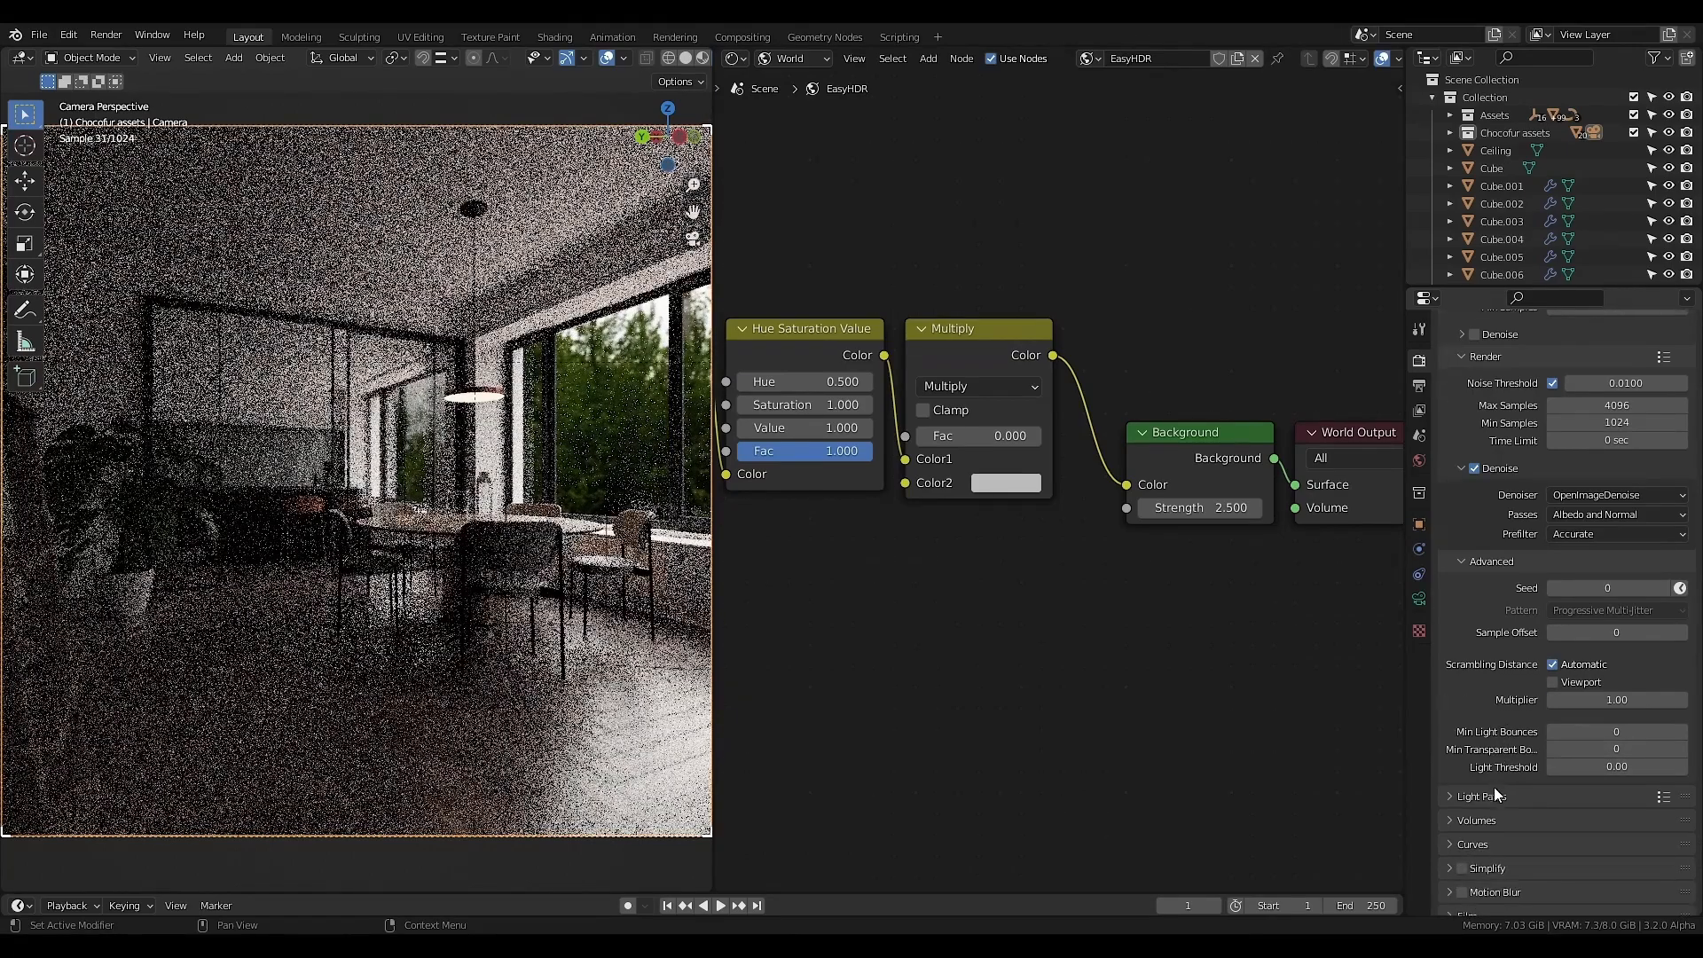
pyautogui.click(1495, 787)
pyautogui.scroll(-5, 1499, 775)
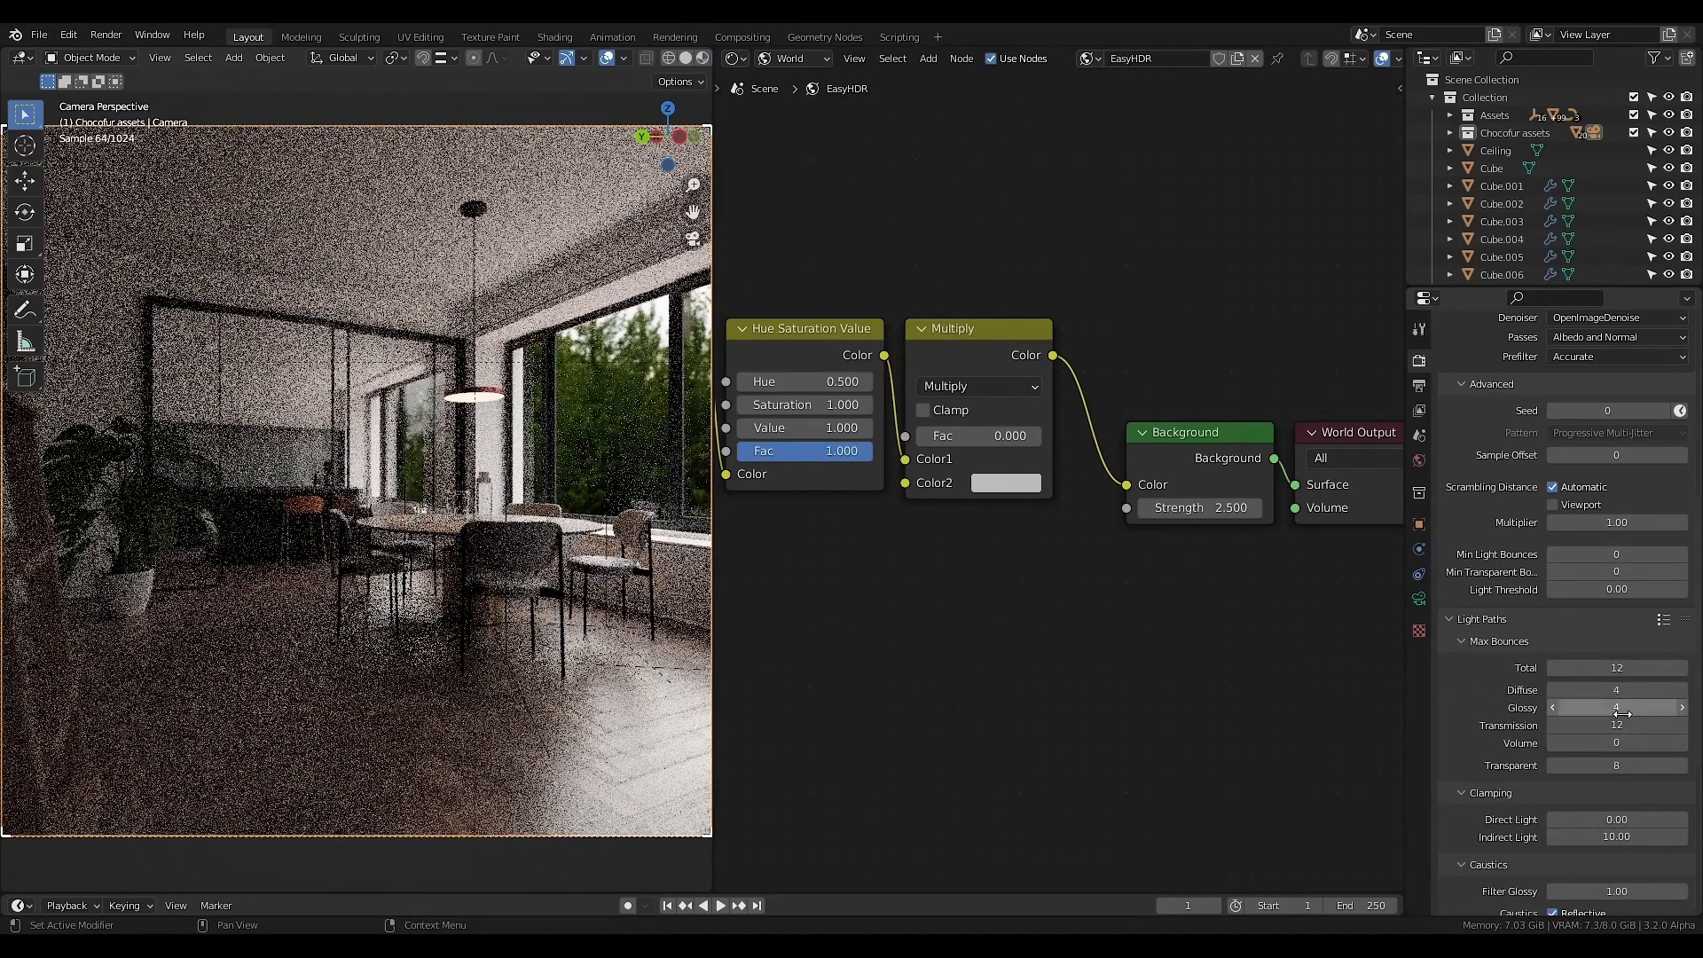
pyautogui.click(1663, 623)
pyautogui.click(1572, 536)
# - Set the direct light clamping to 10
pyautogui.scroll(-2, 1499, 745)
pyautogui.click(1587, 749)
pyautogui.write('1')
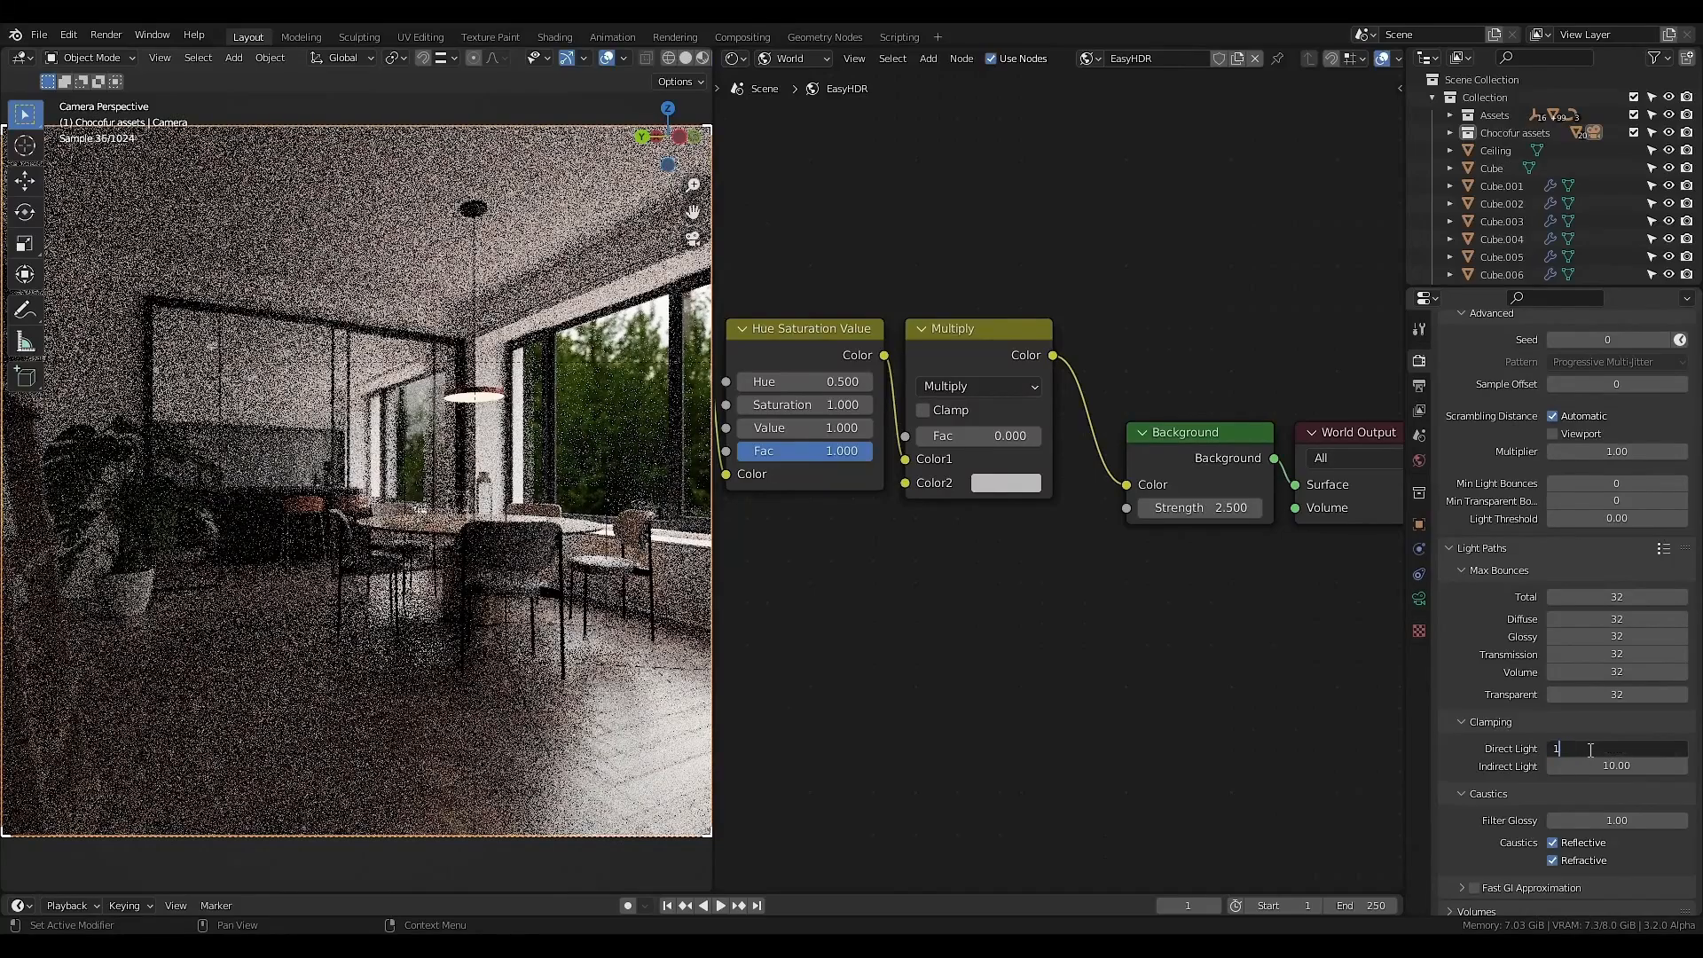
pyautogui.write('0')
pyautogui.press('Return')
# - Enable Simplify and limit the texture size to 2048 for both the viewport and the render
pyautogui.scroll(-6, 1590, 751)
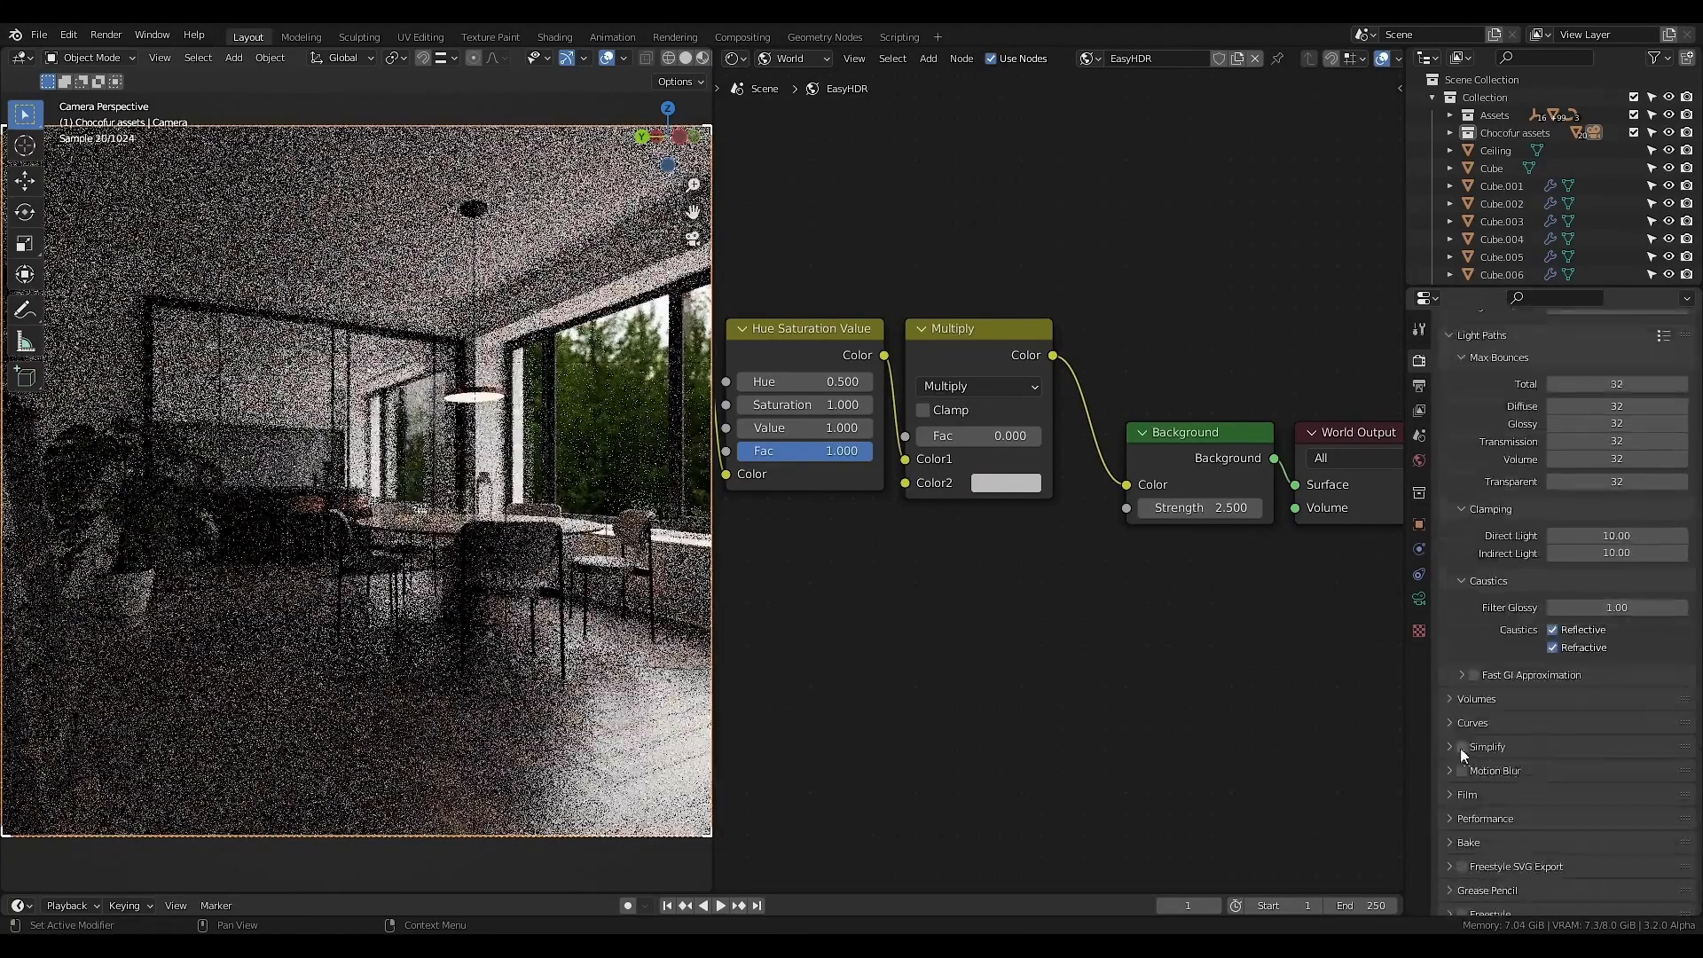
pyautogui.click(1481, 749)
pyautogui.click(1464, 747)
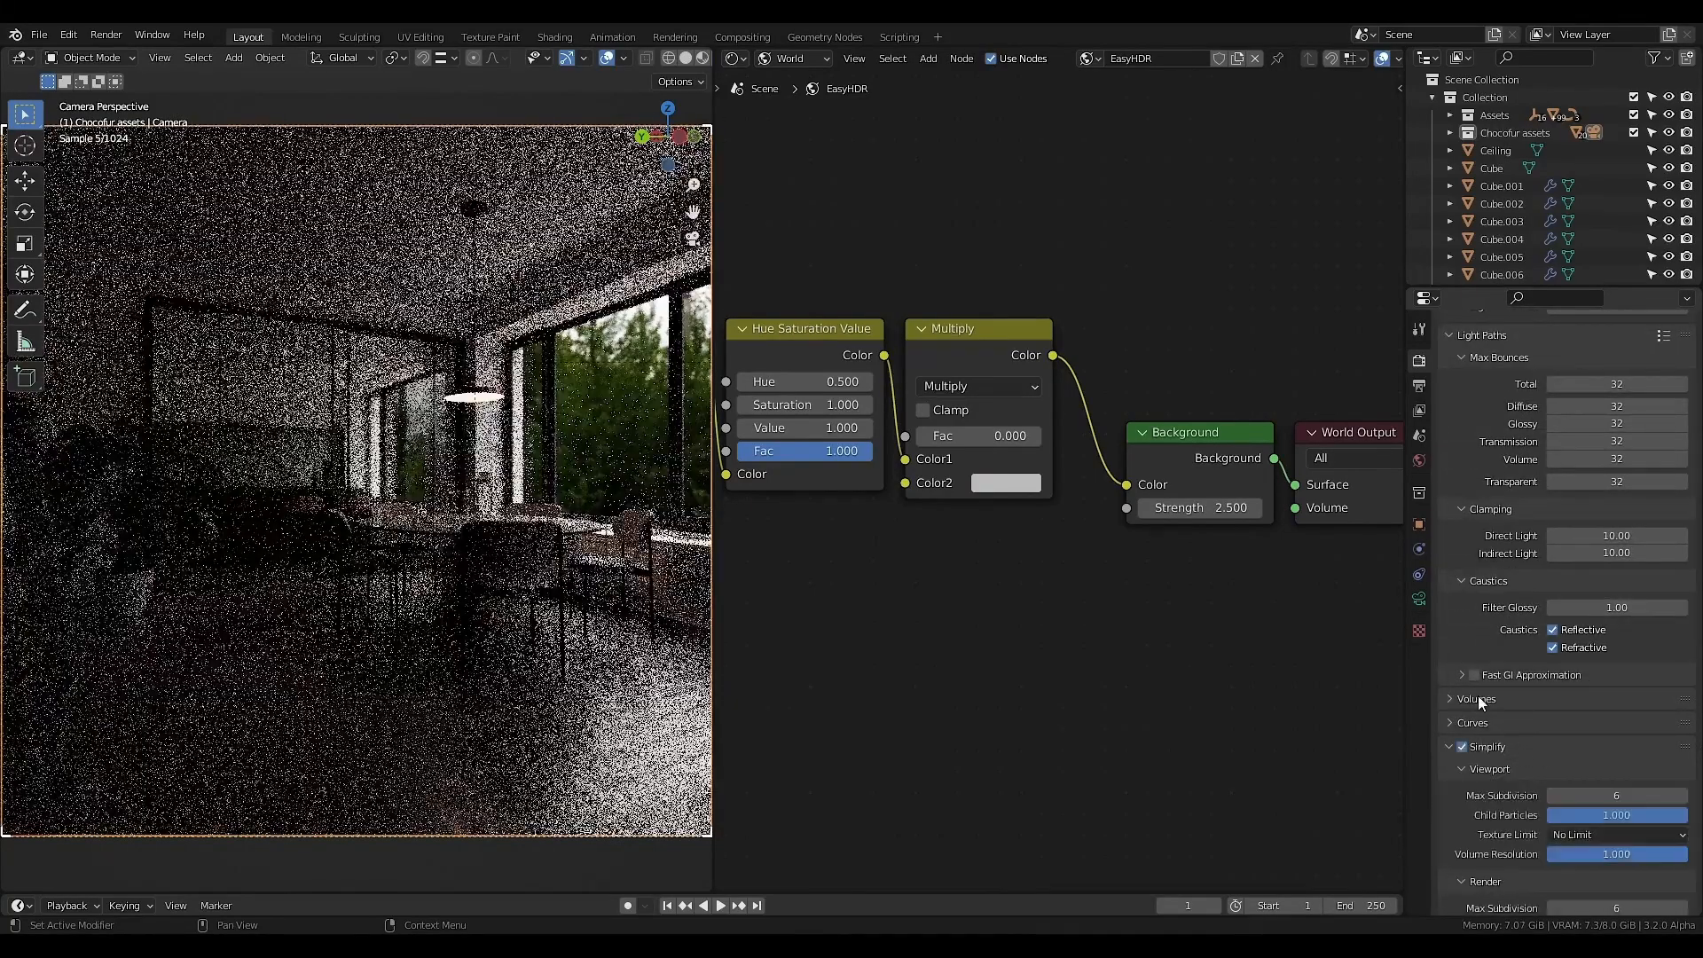
pyautogui.scroll(-4, 1508, 728)
pyautogui.click(1579, 693)
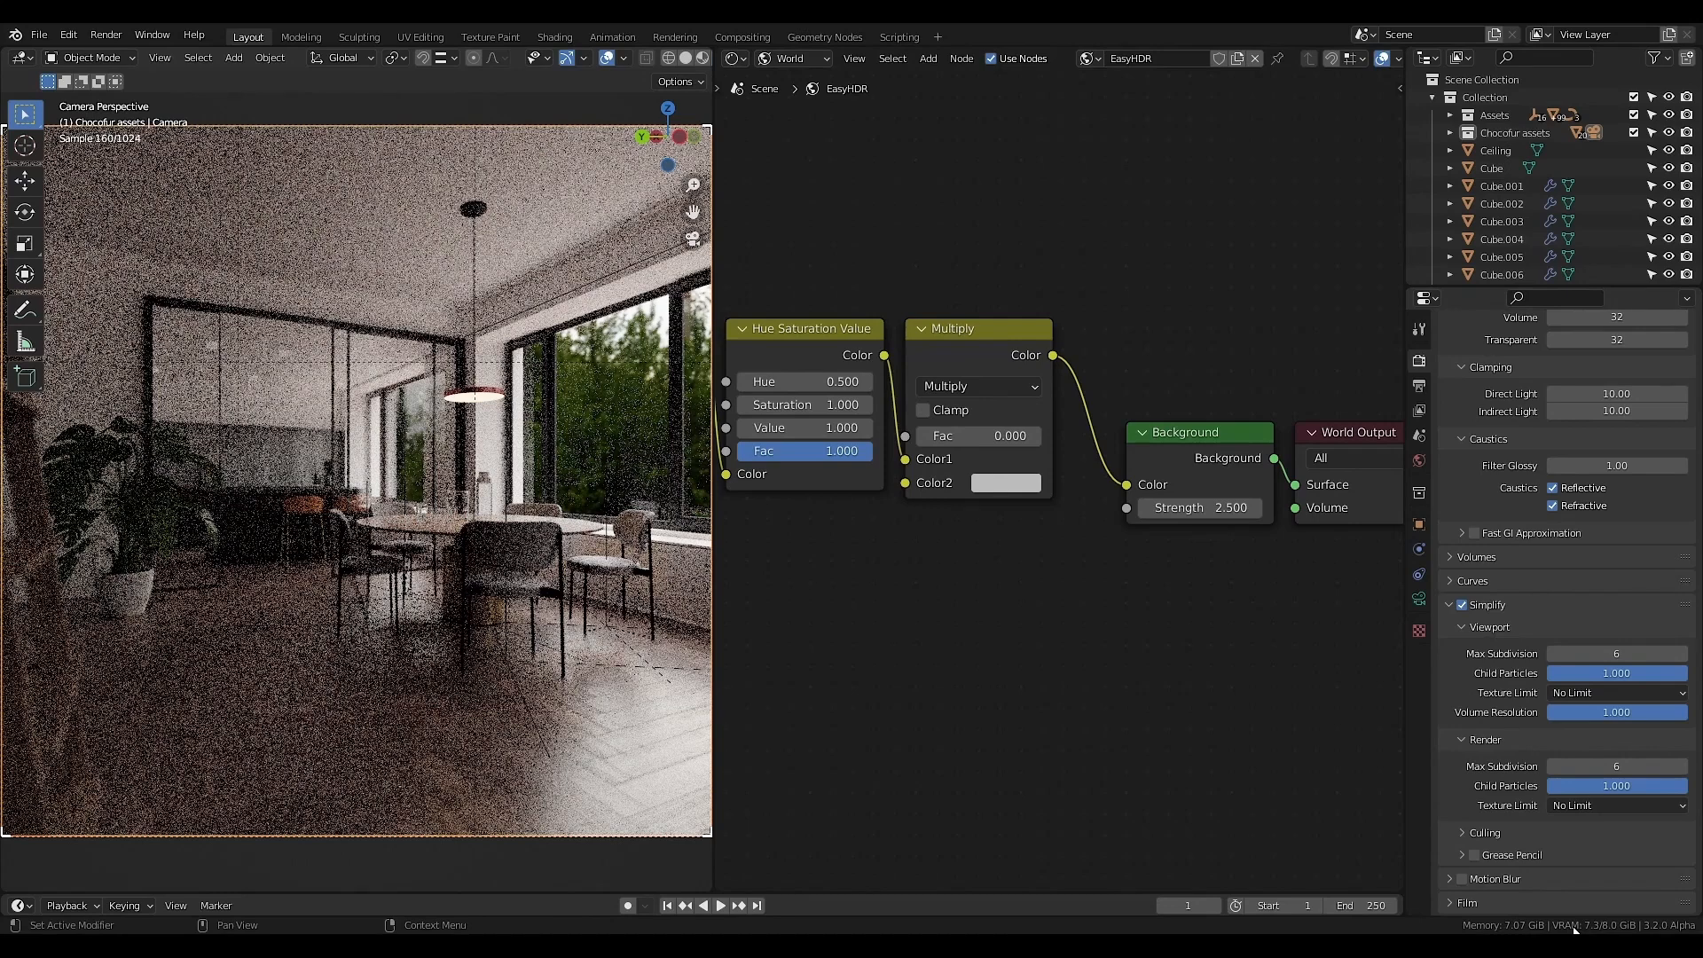
pyautogui.click(1581, 692)
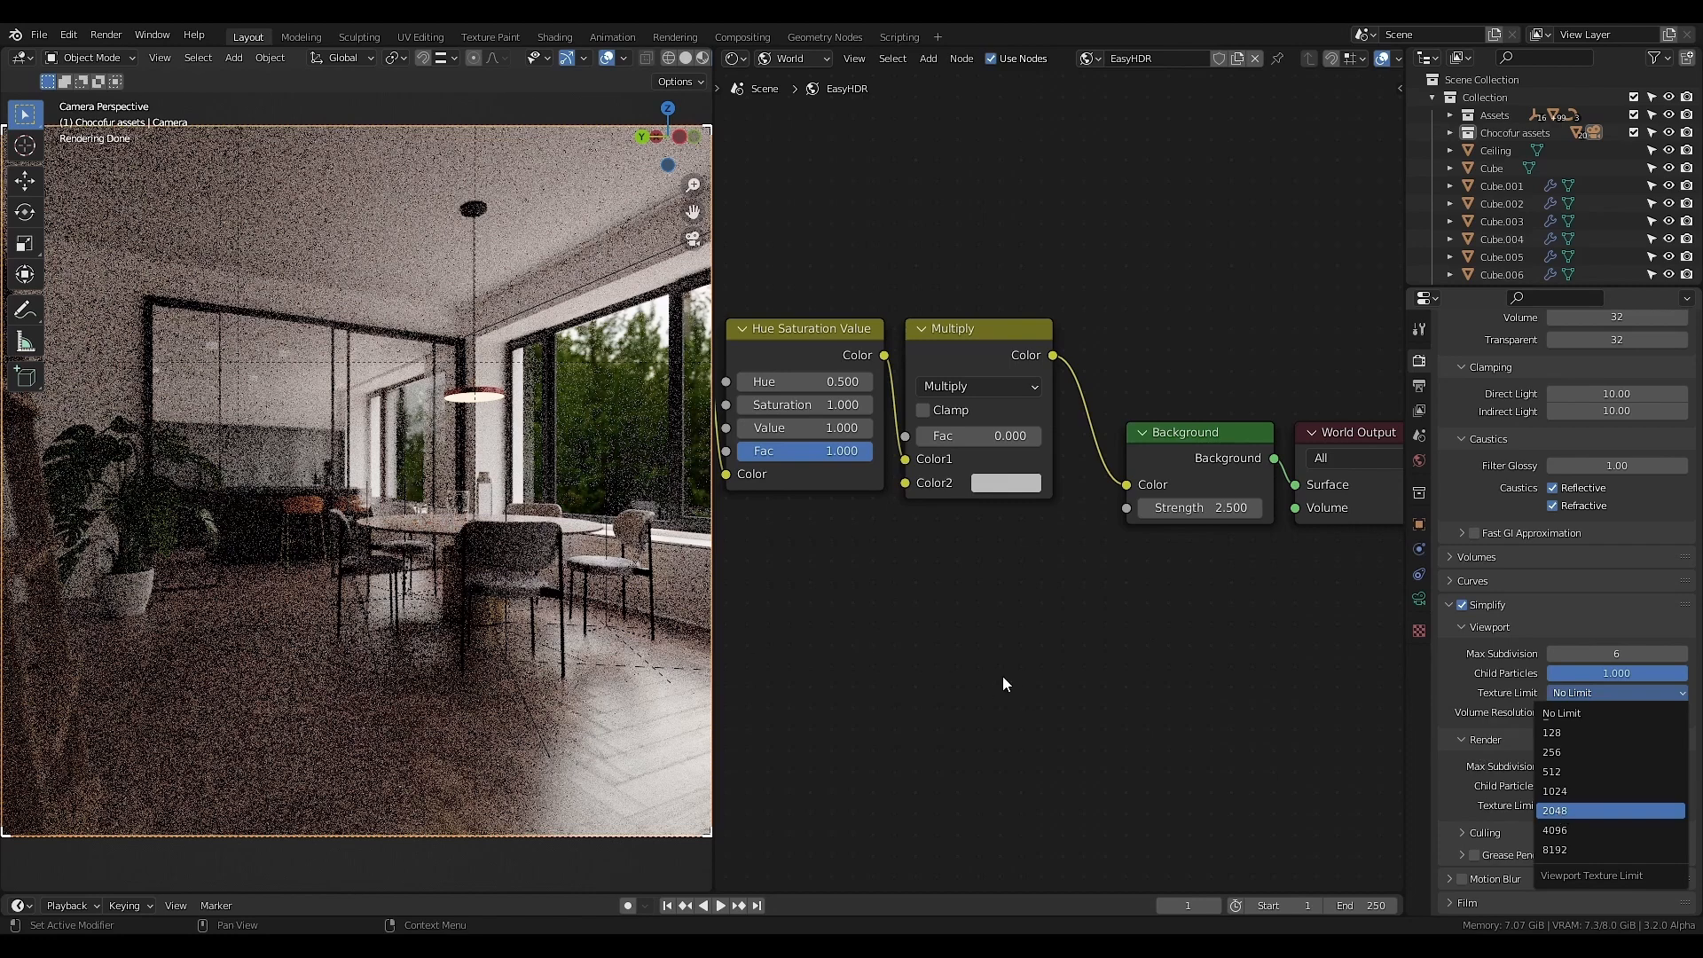
pyautogui.click(1561, 810)
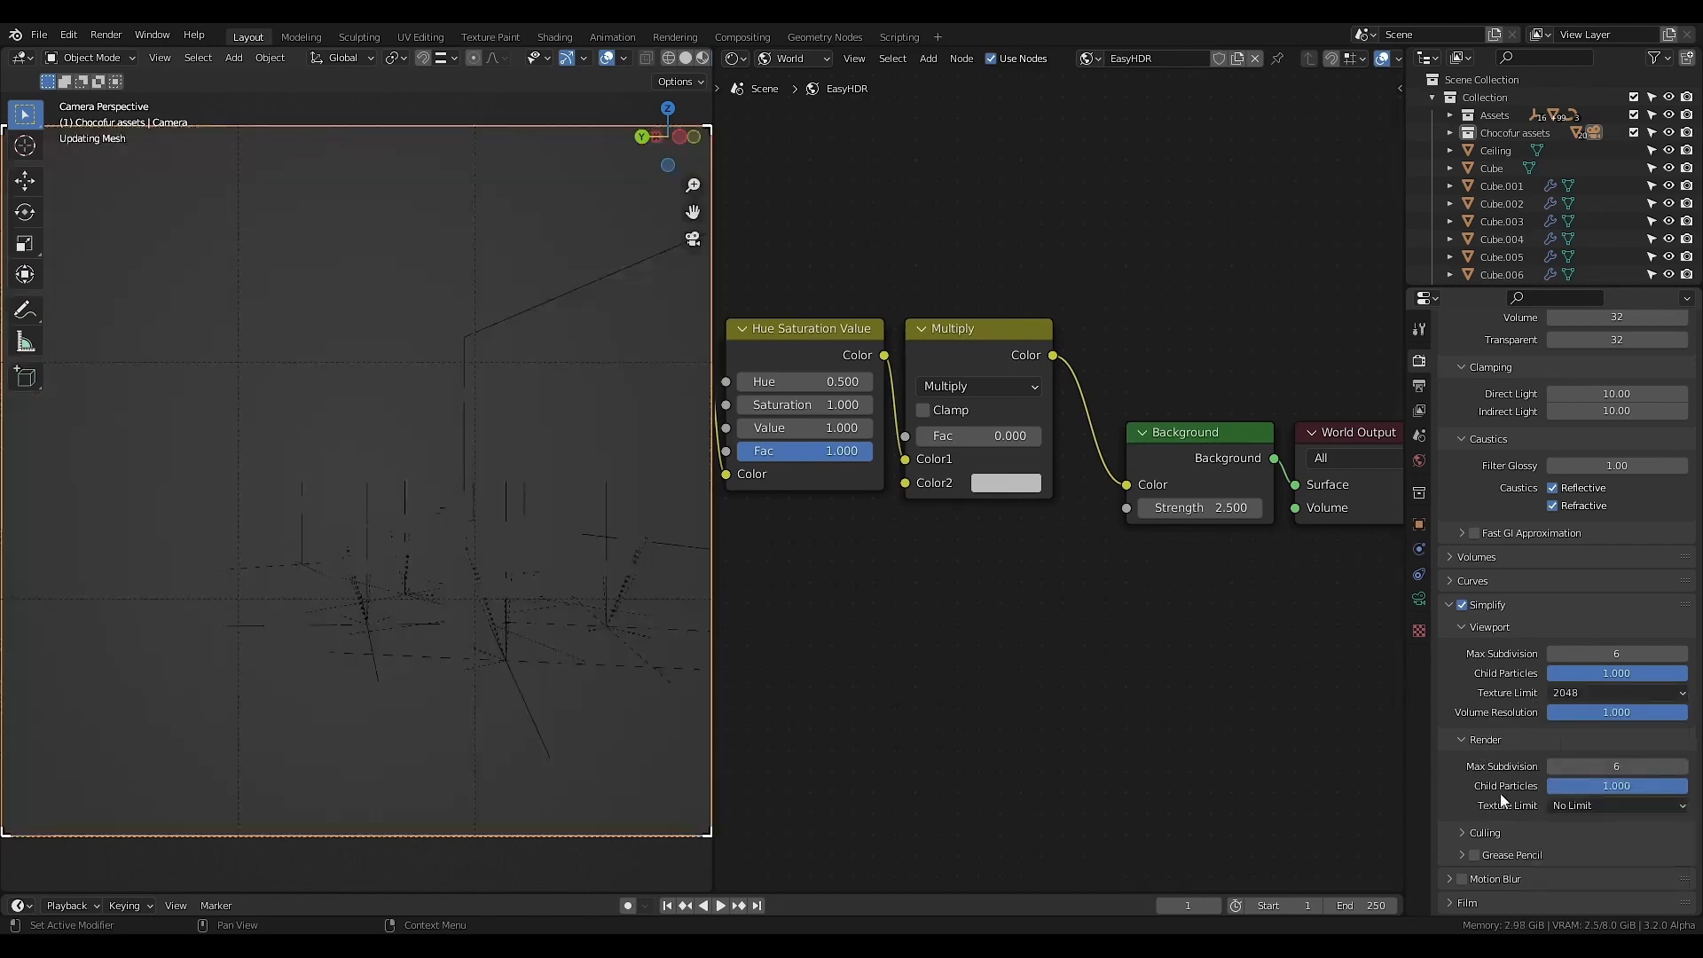
pyautogui.click(1566, 803)
pyautogui.click(1563, 688)
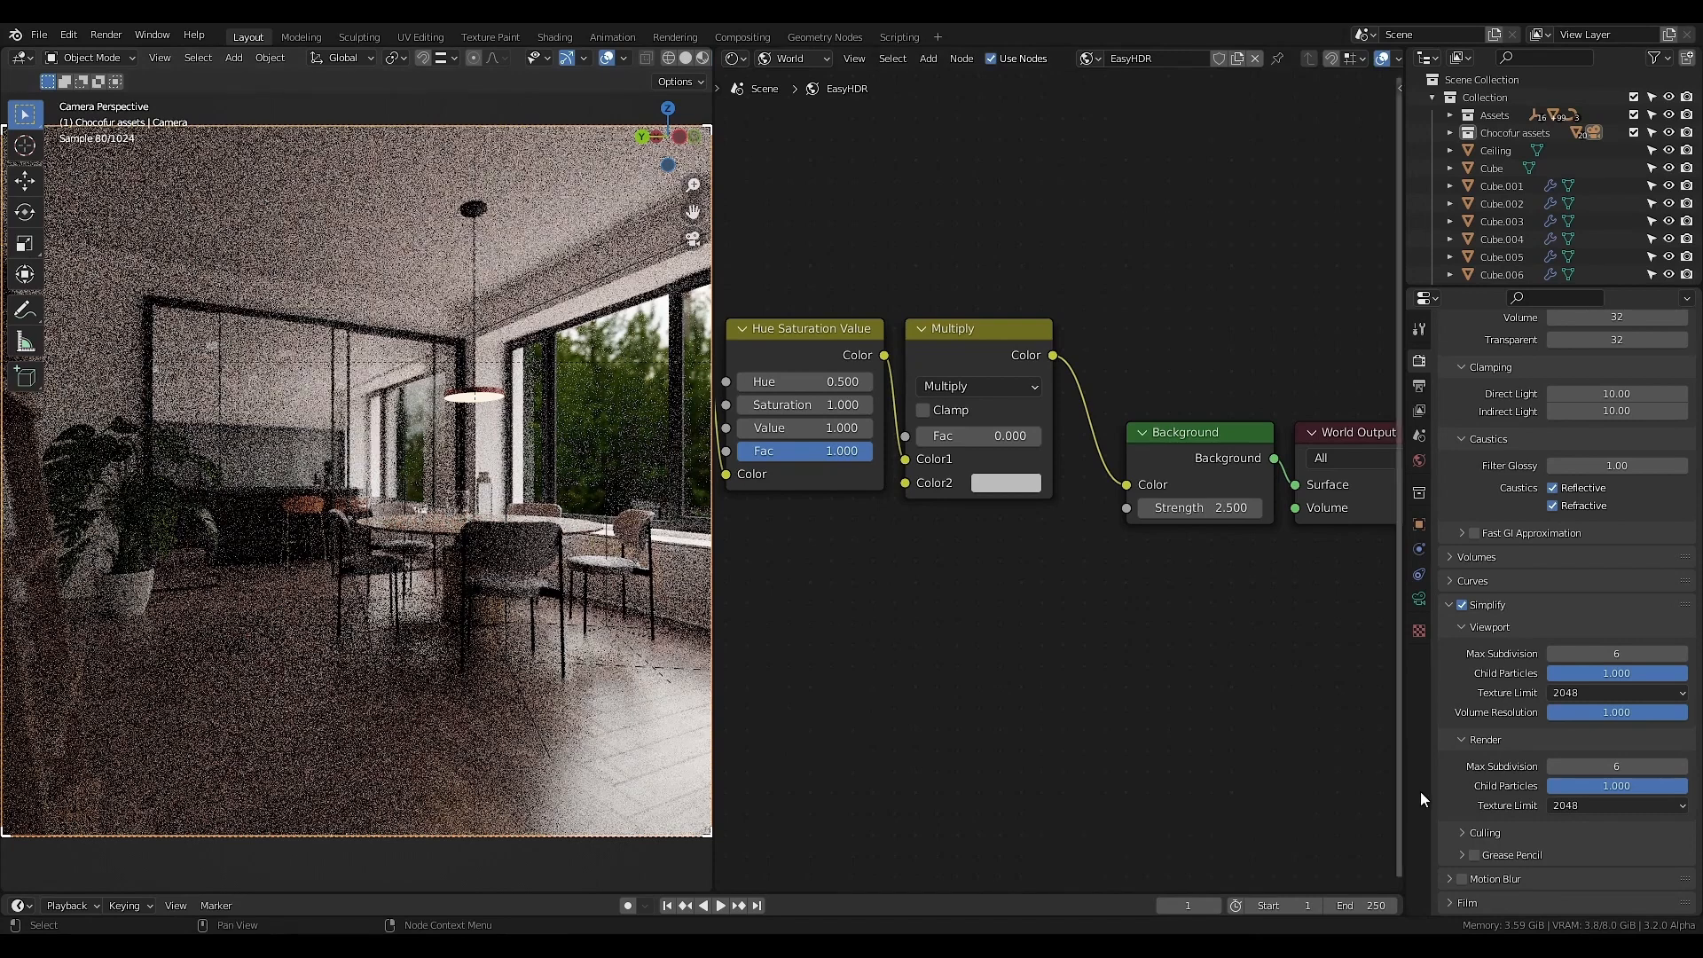
# - Enable Persistent Data for the final render in the performance settings
pyautogui.scroll(-3, 1488, 807)
pyautogui.scroll(-3, 1556, 821)
pyautogui.scroll(-2, 1556, 821)
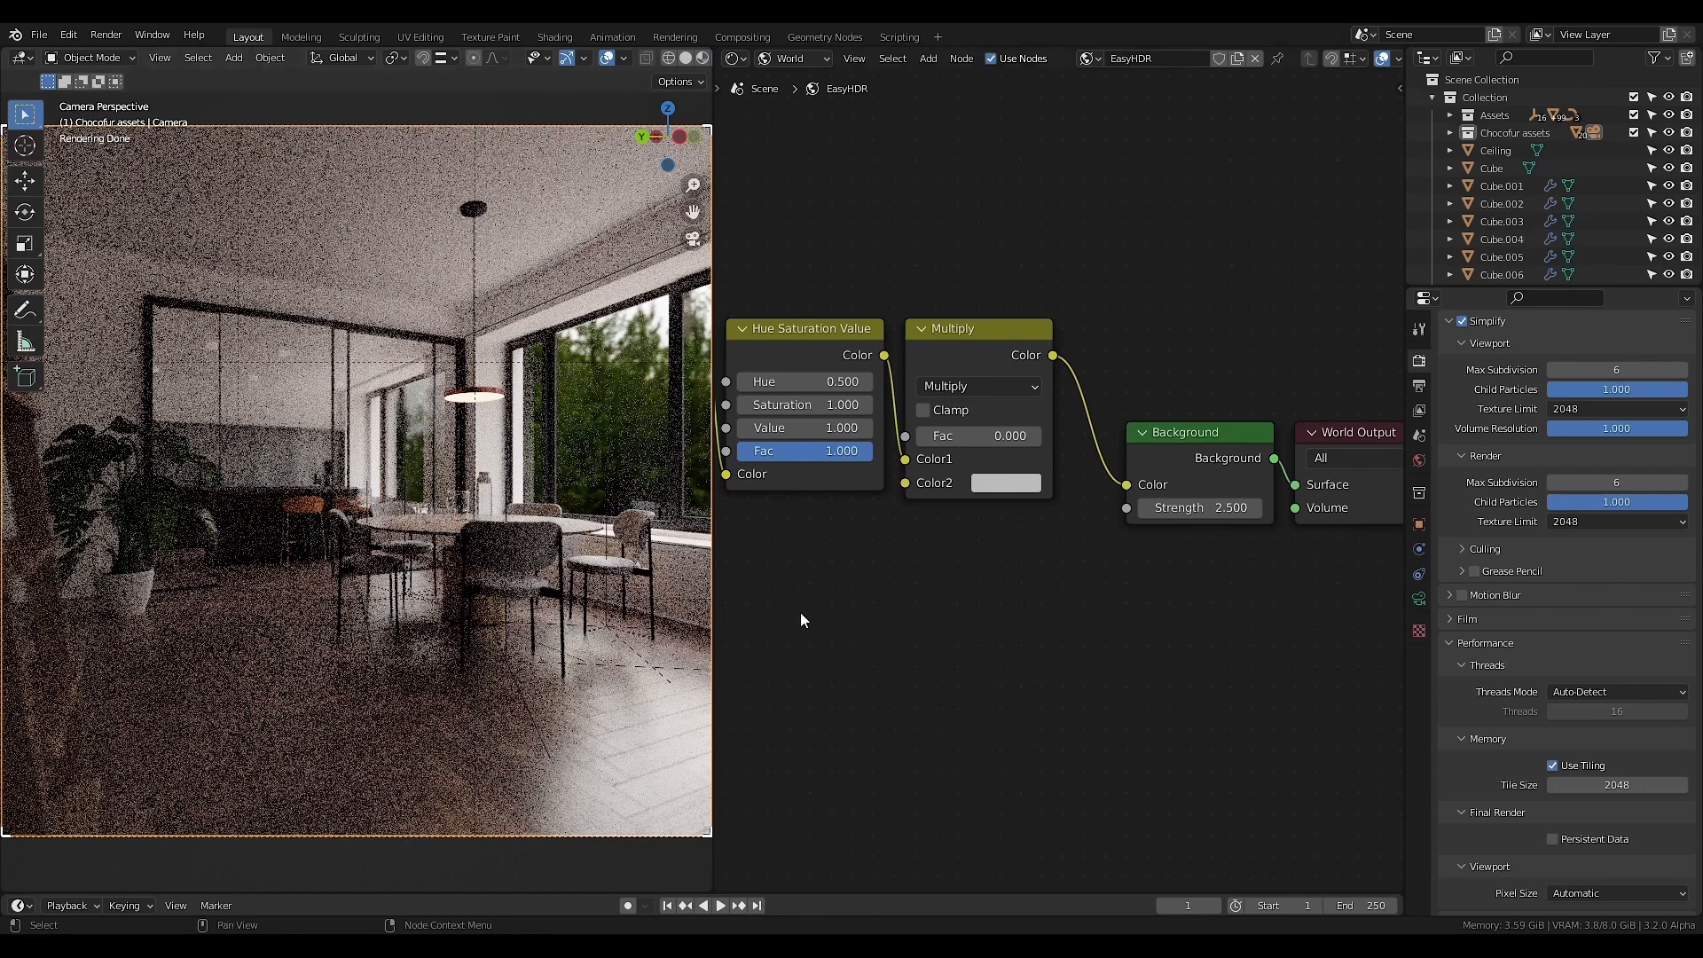
pyautogui.click(1553, 838)
pyautogui.moveTo(886, 696); pyautogui.dragTo(959, 723, button='middle')
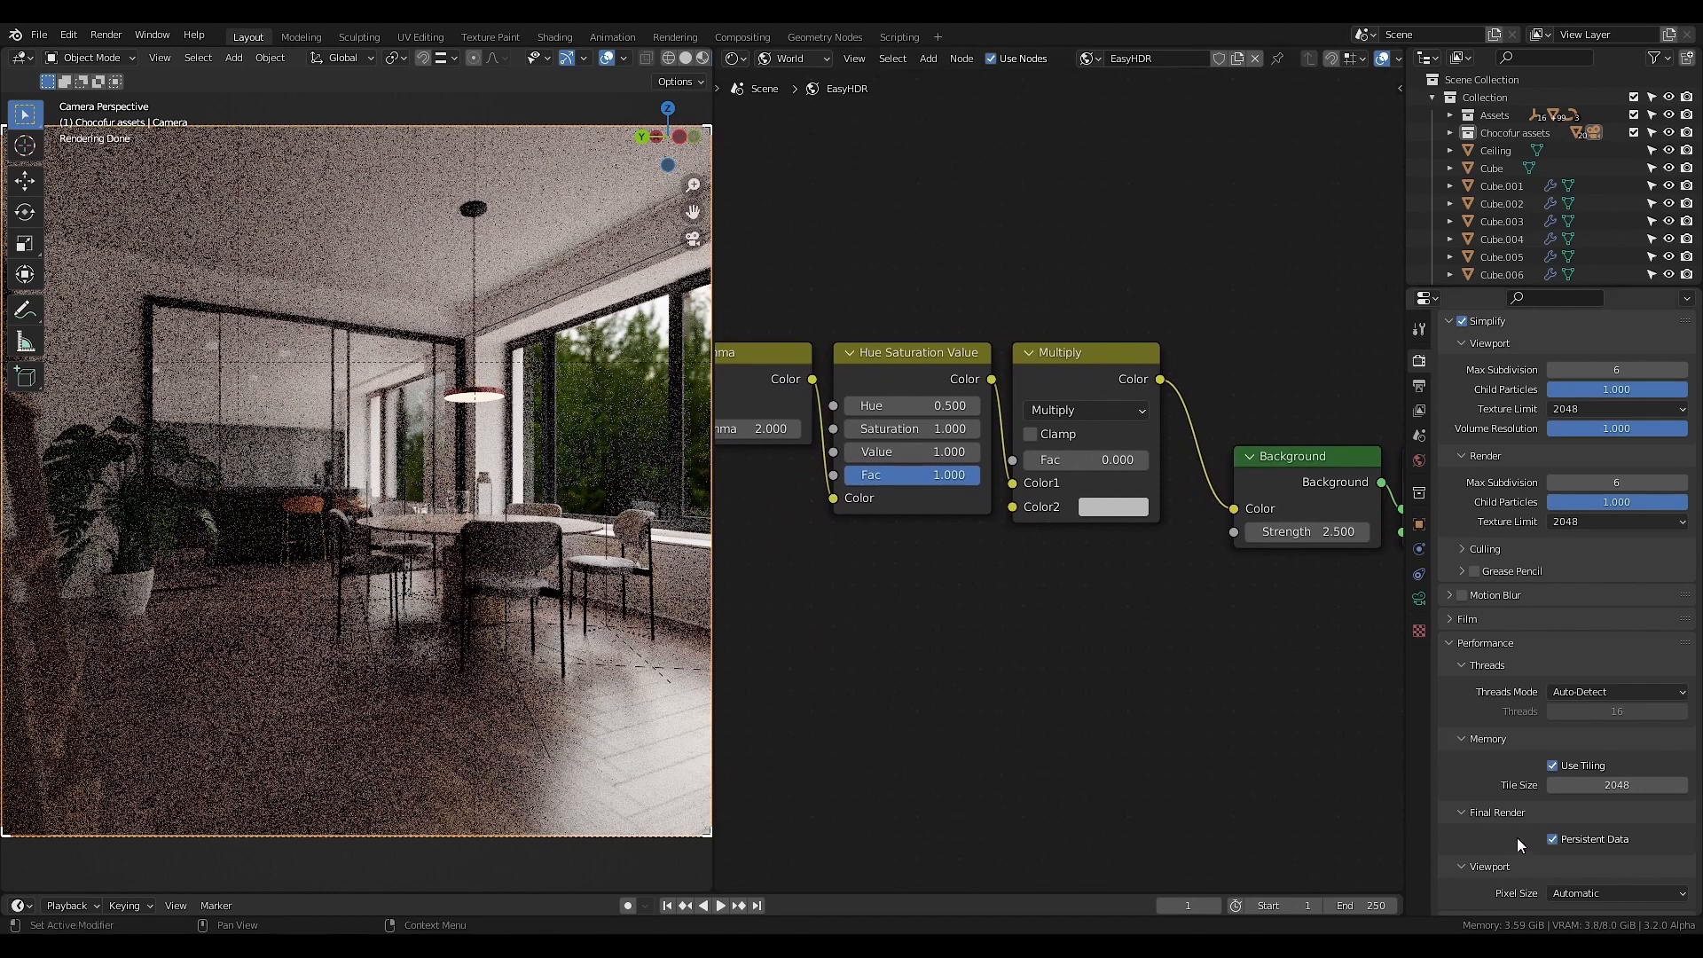
# - Set the color management look to Medium High Contrast and the exposure to 1
pyautogui.scroll(-3, 1530, 845)
pyautogui.scroll(-3, 1512, 860)
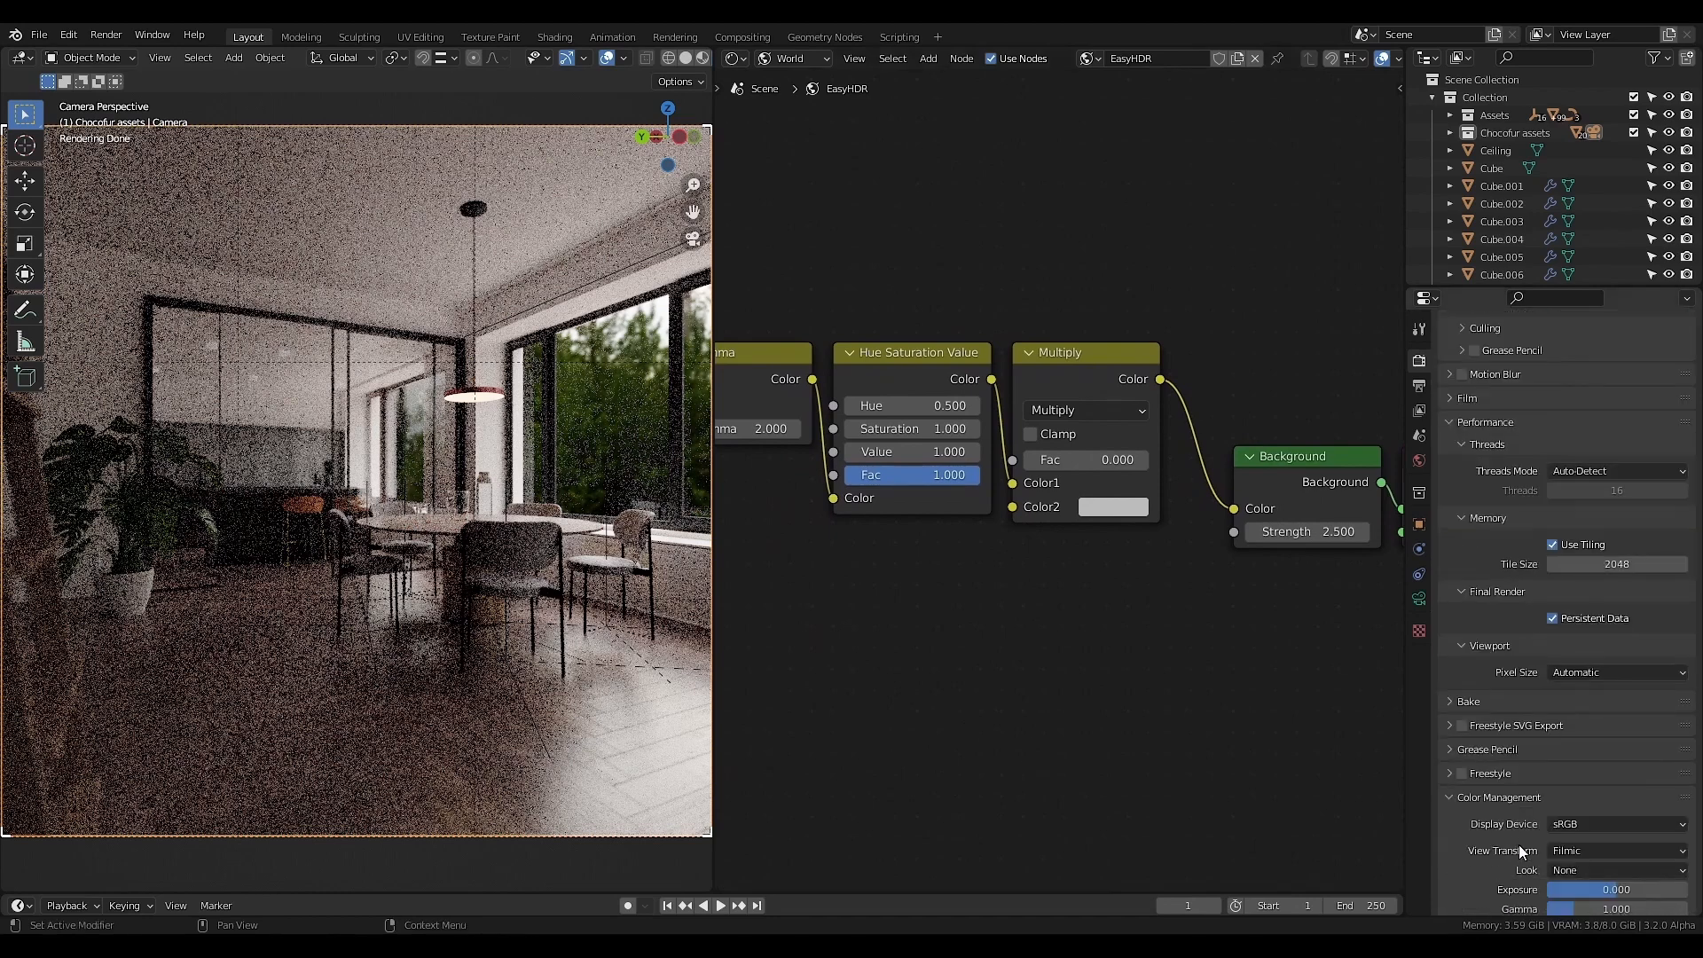
pyautogui.scroll(-2, 1487, 792)
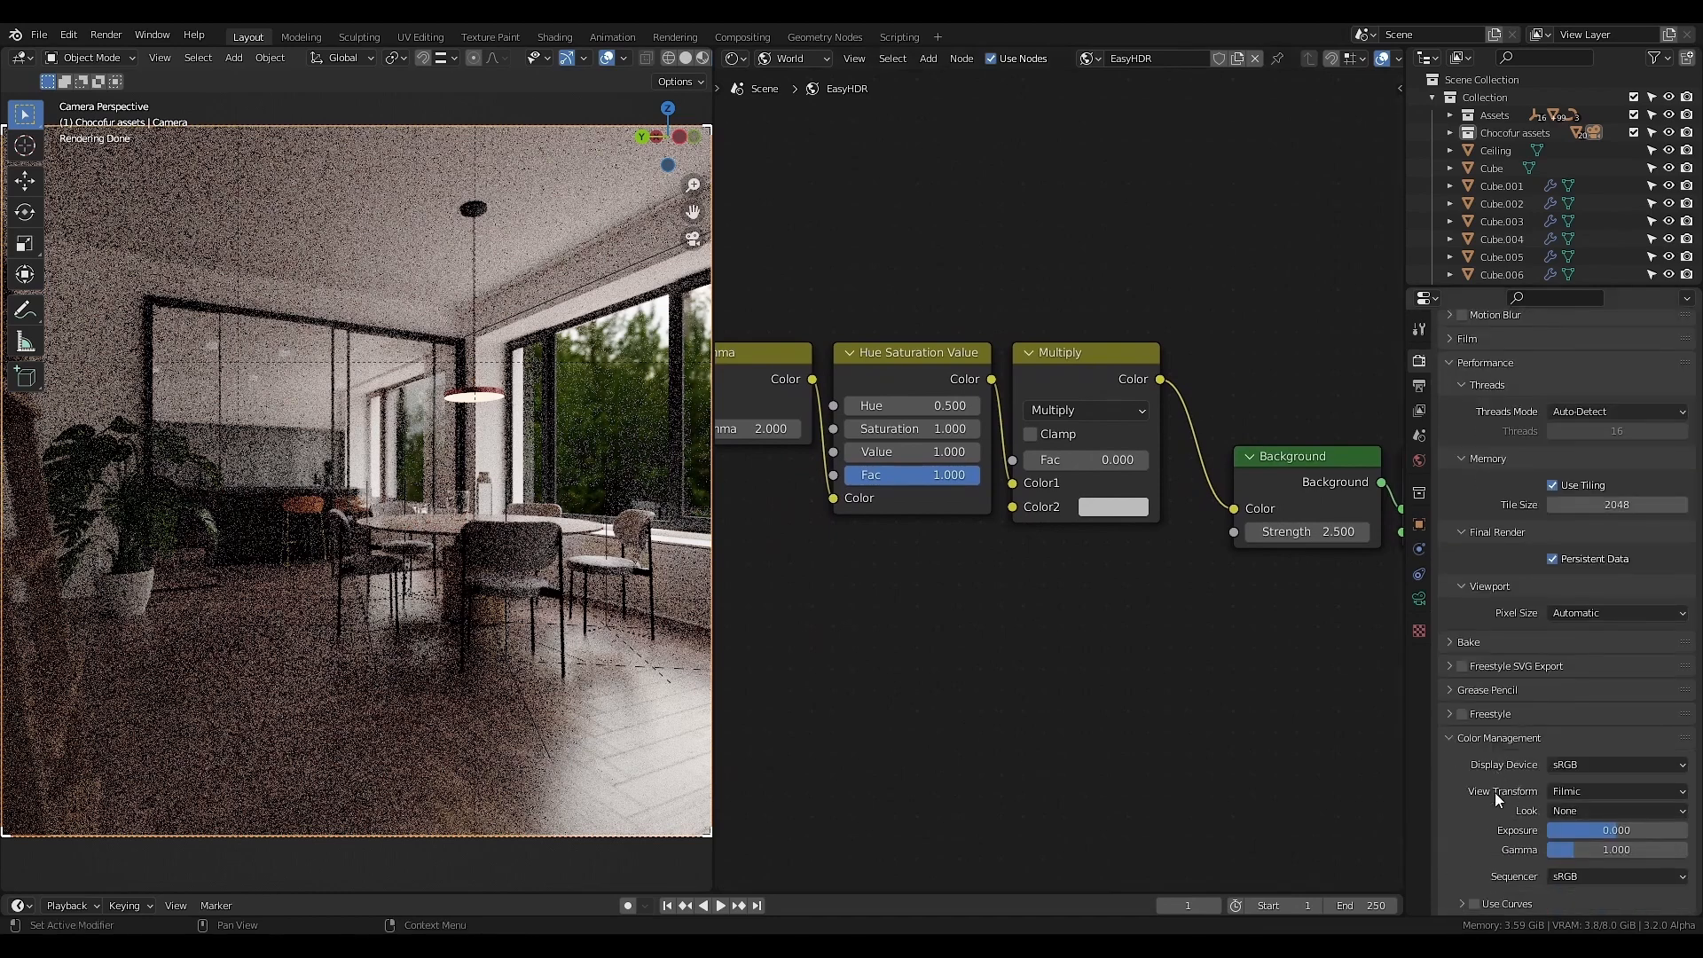
pyautogui.click(1568, 809)
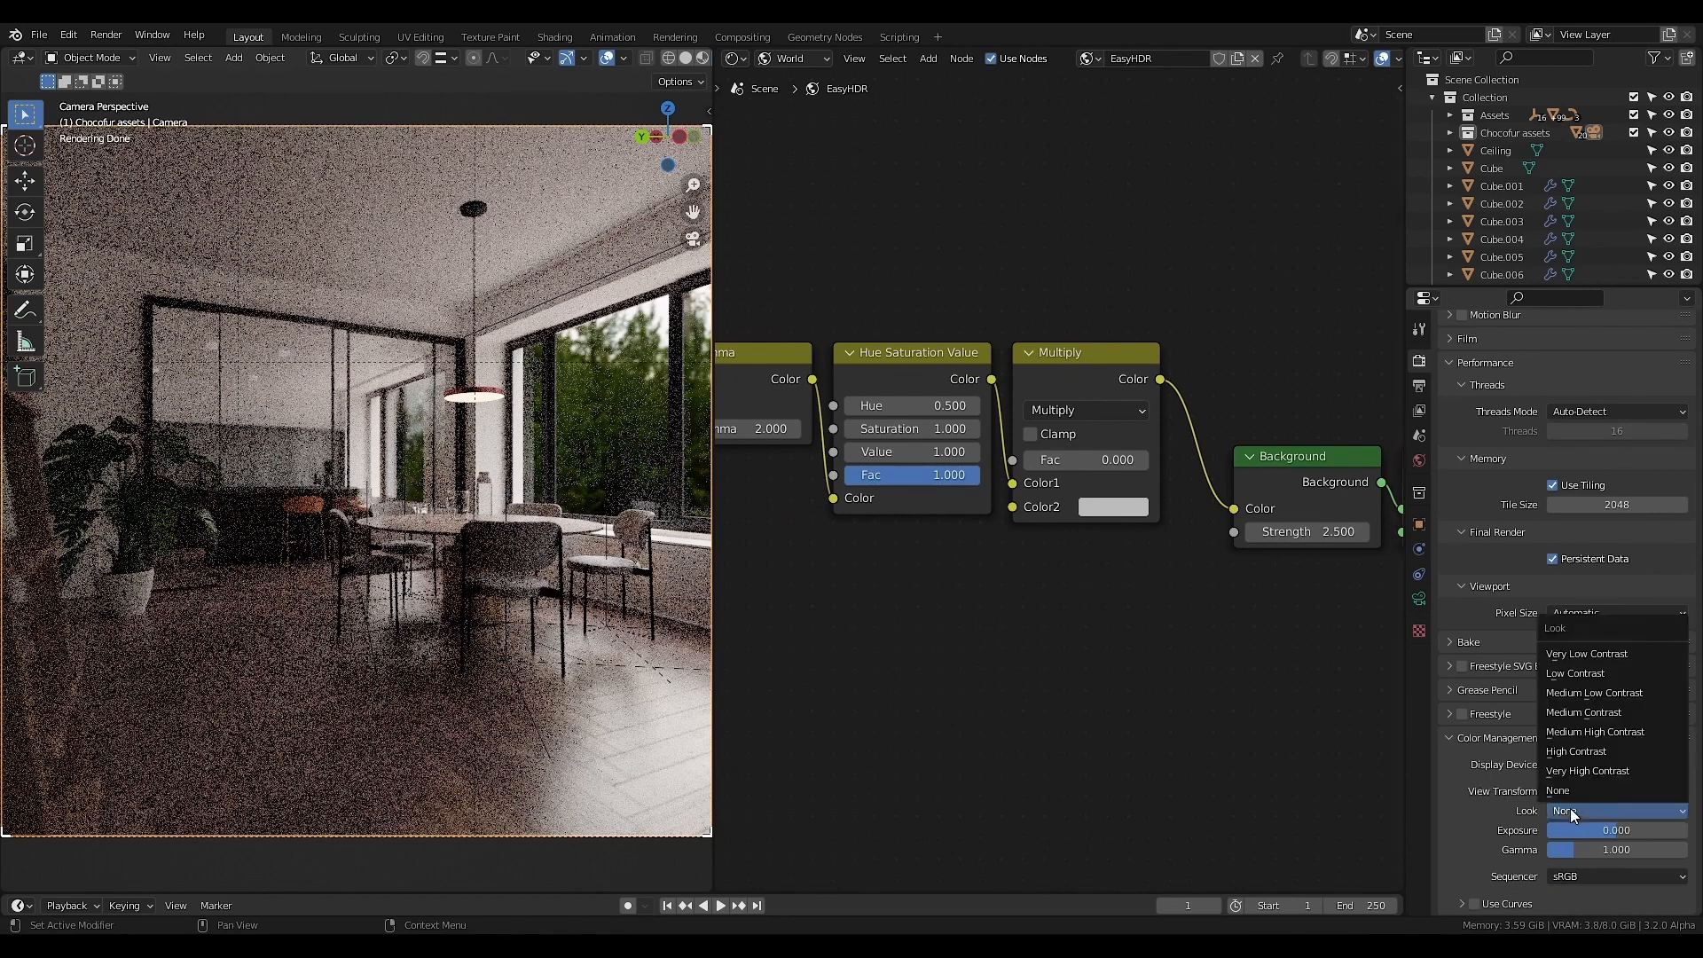
pyautogui.click(1574, 729)
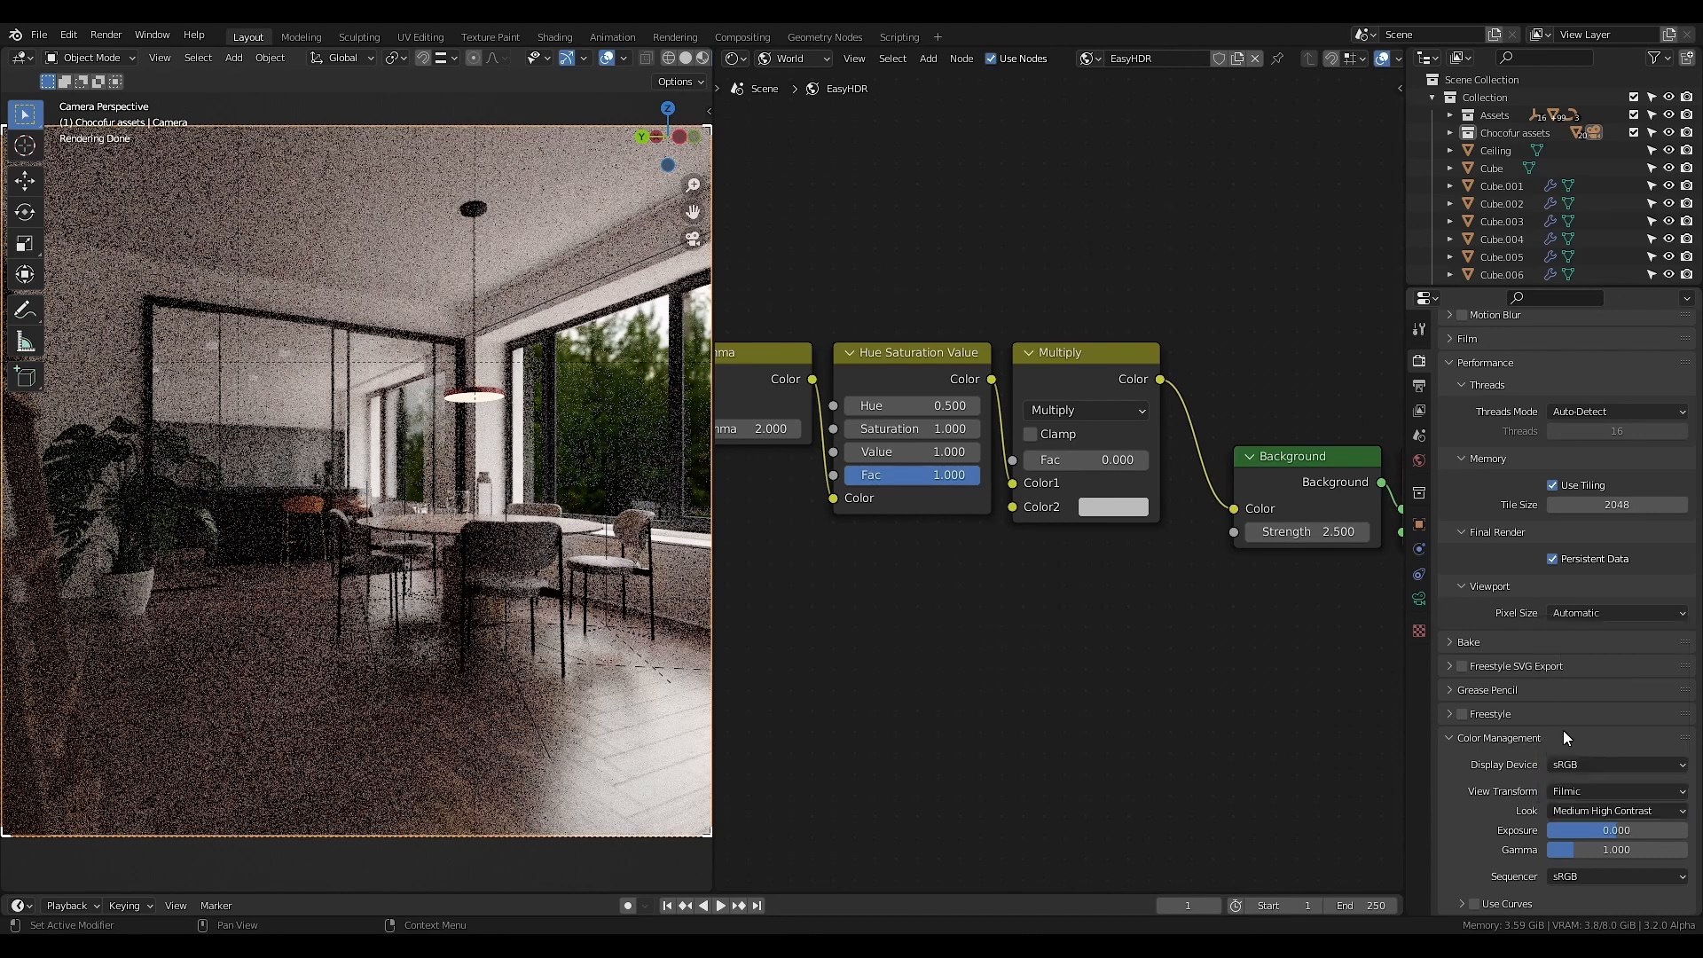
pyautogui.click(1575, 830)
pyautogui.write('1')
pyautogui.press('Return')
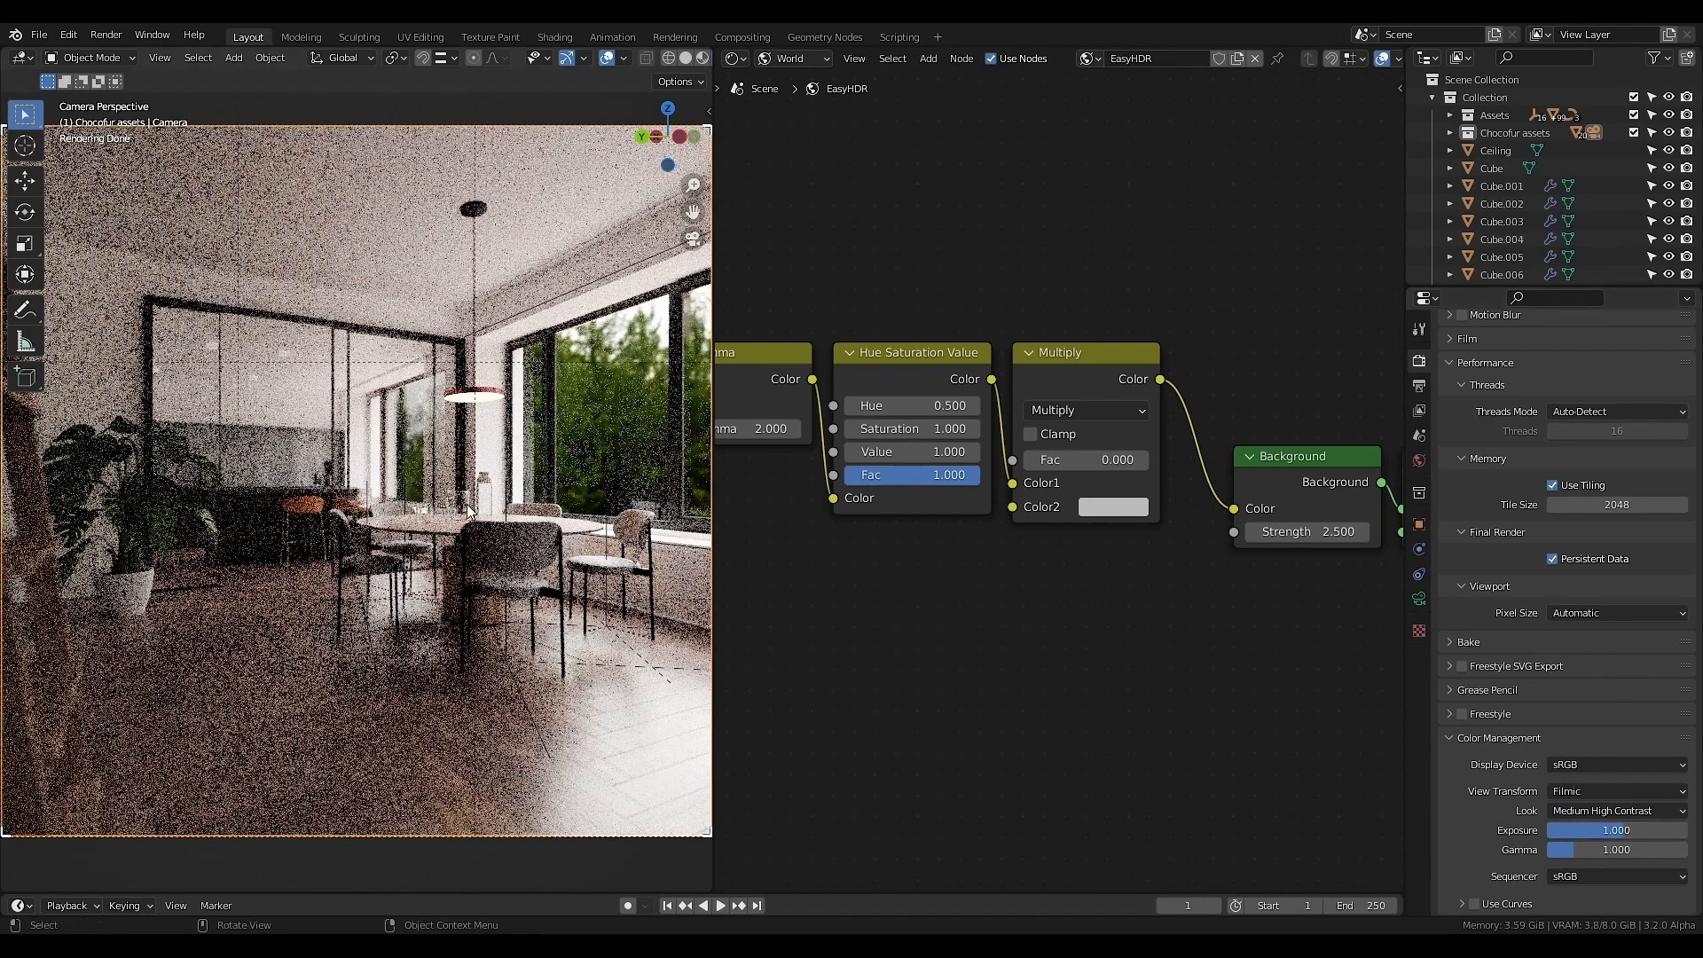
# - Switch the view transform to False Color and set the exposure to 0.8
pyautogui.click(1575, 792)
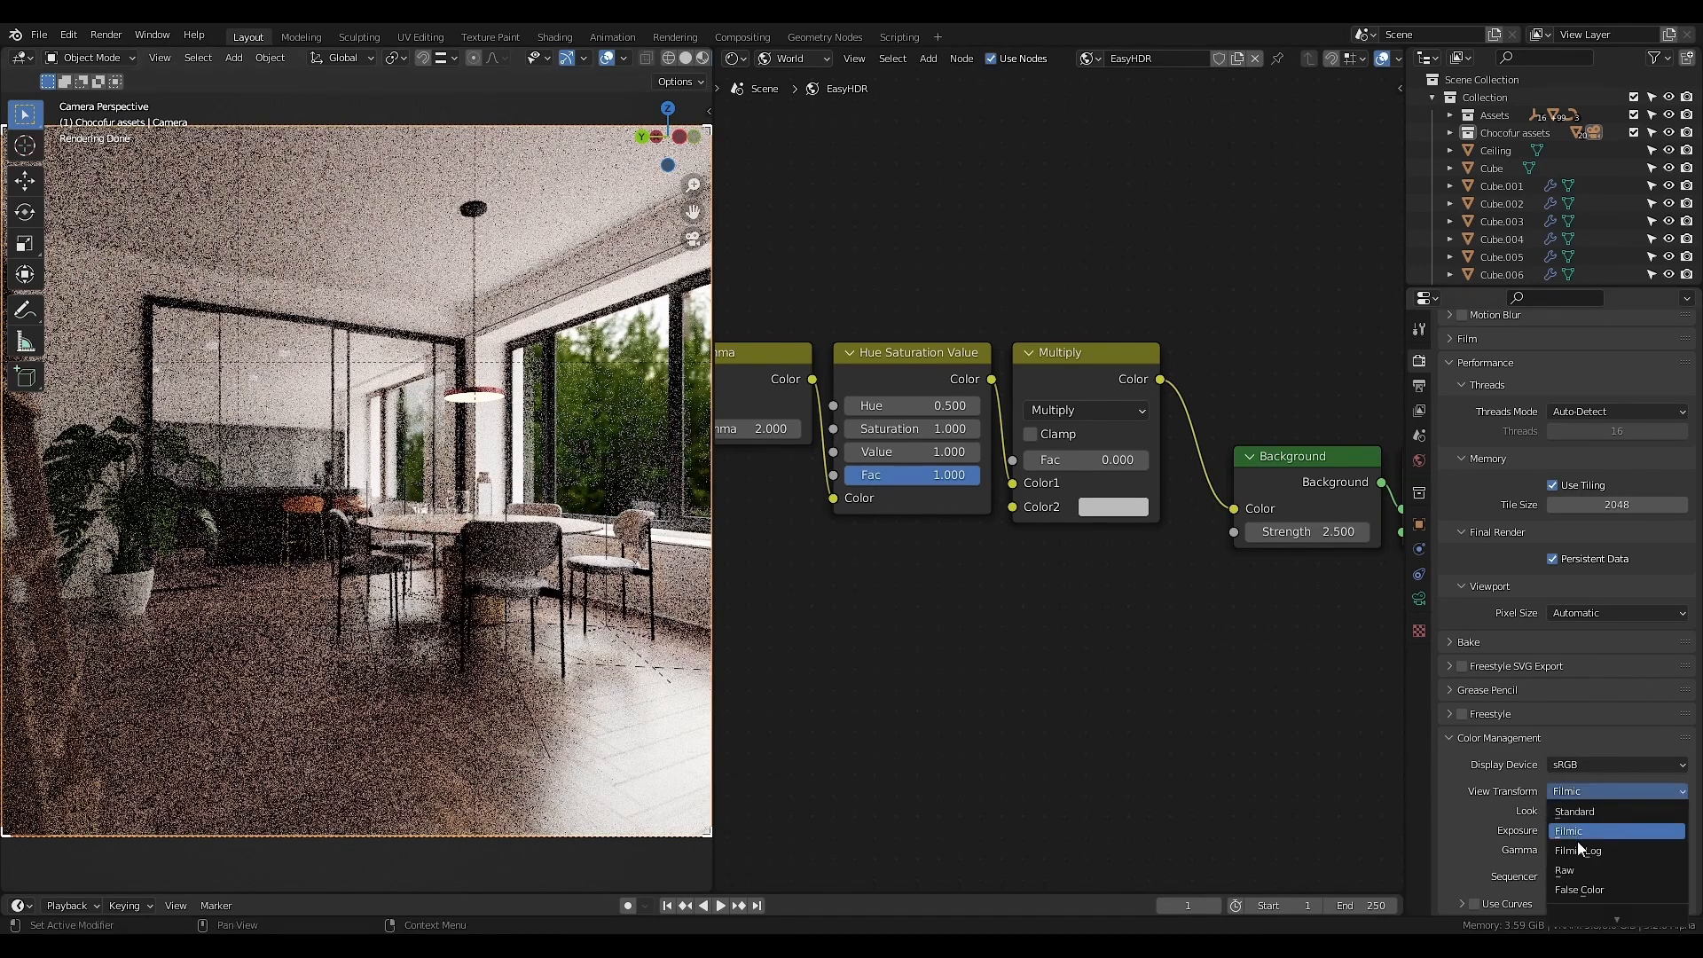
pyautogui.click(1572, 889)
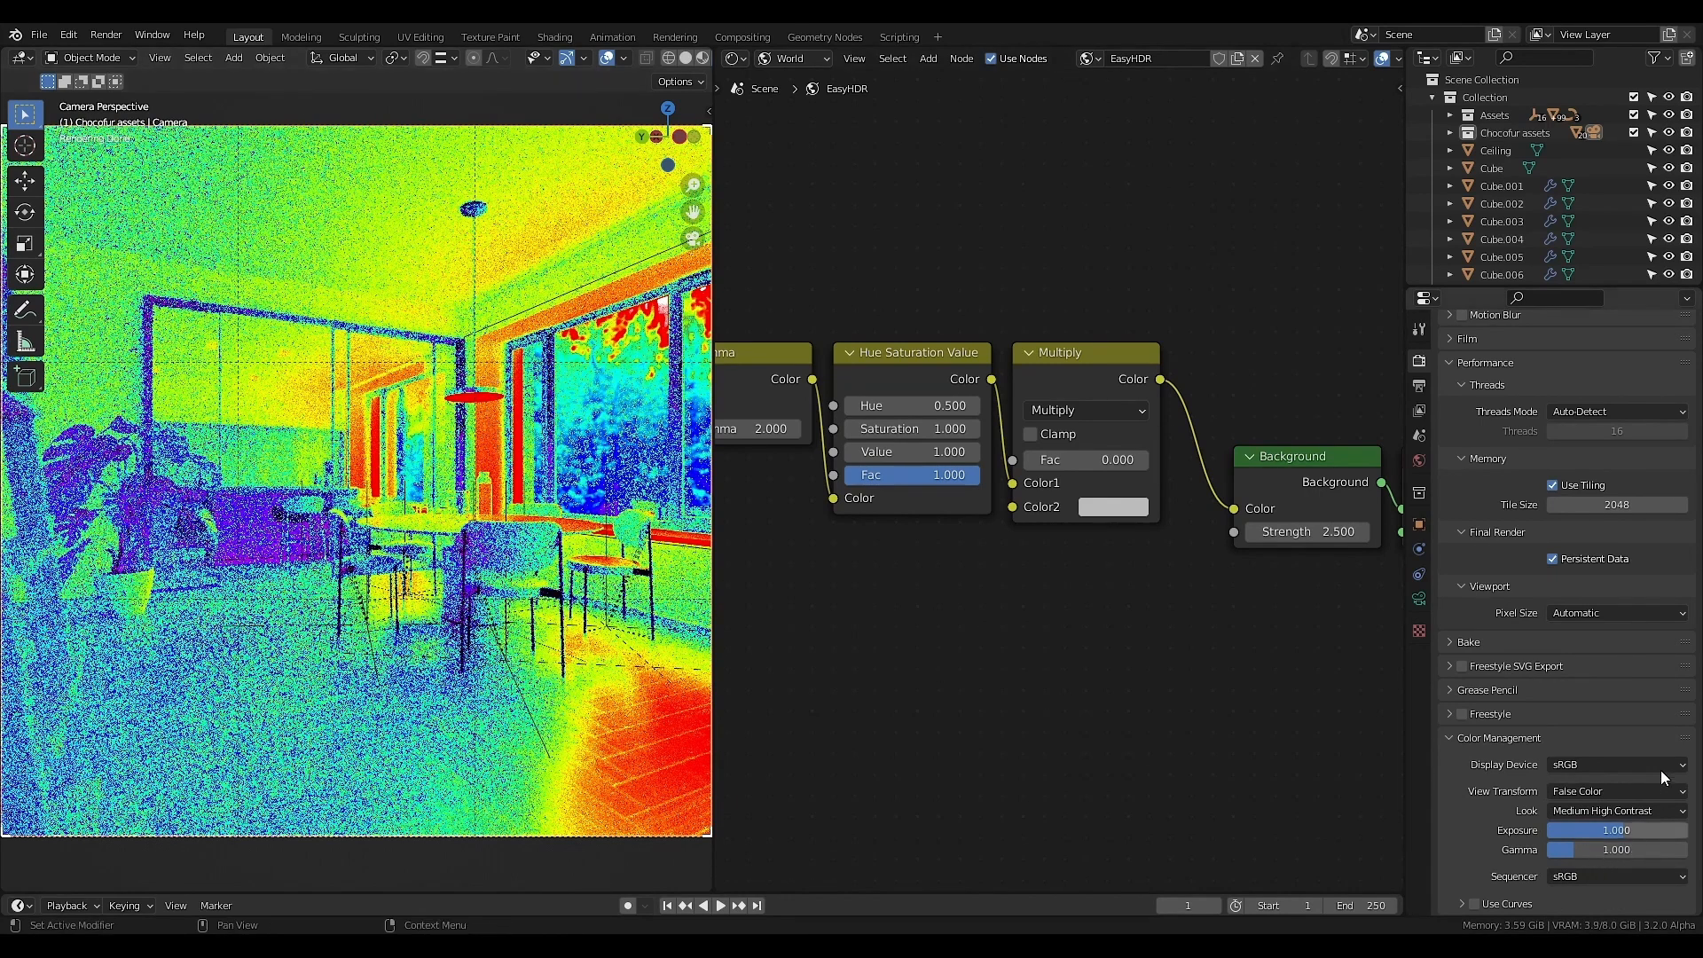
pyautogui.click(1588, 830)
pyautogui.write('0.8')
pyautogui.press('Return')
pyautogui.moveTo(1616, 831); pyautogui.dragTo(1625, 831)
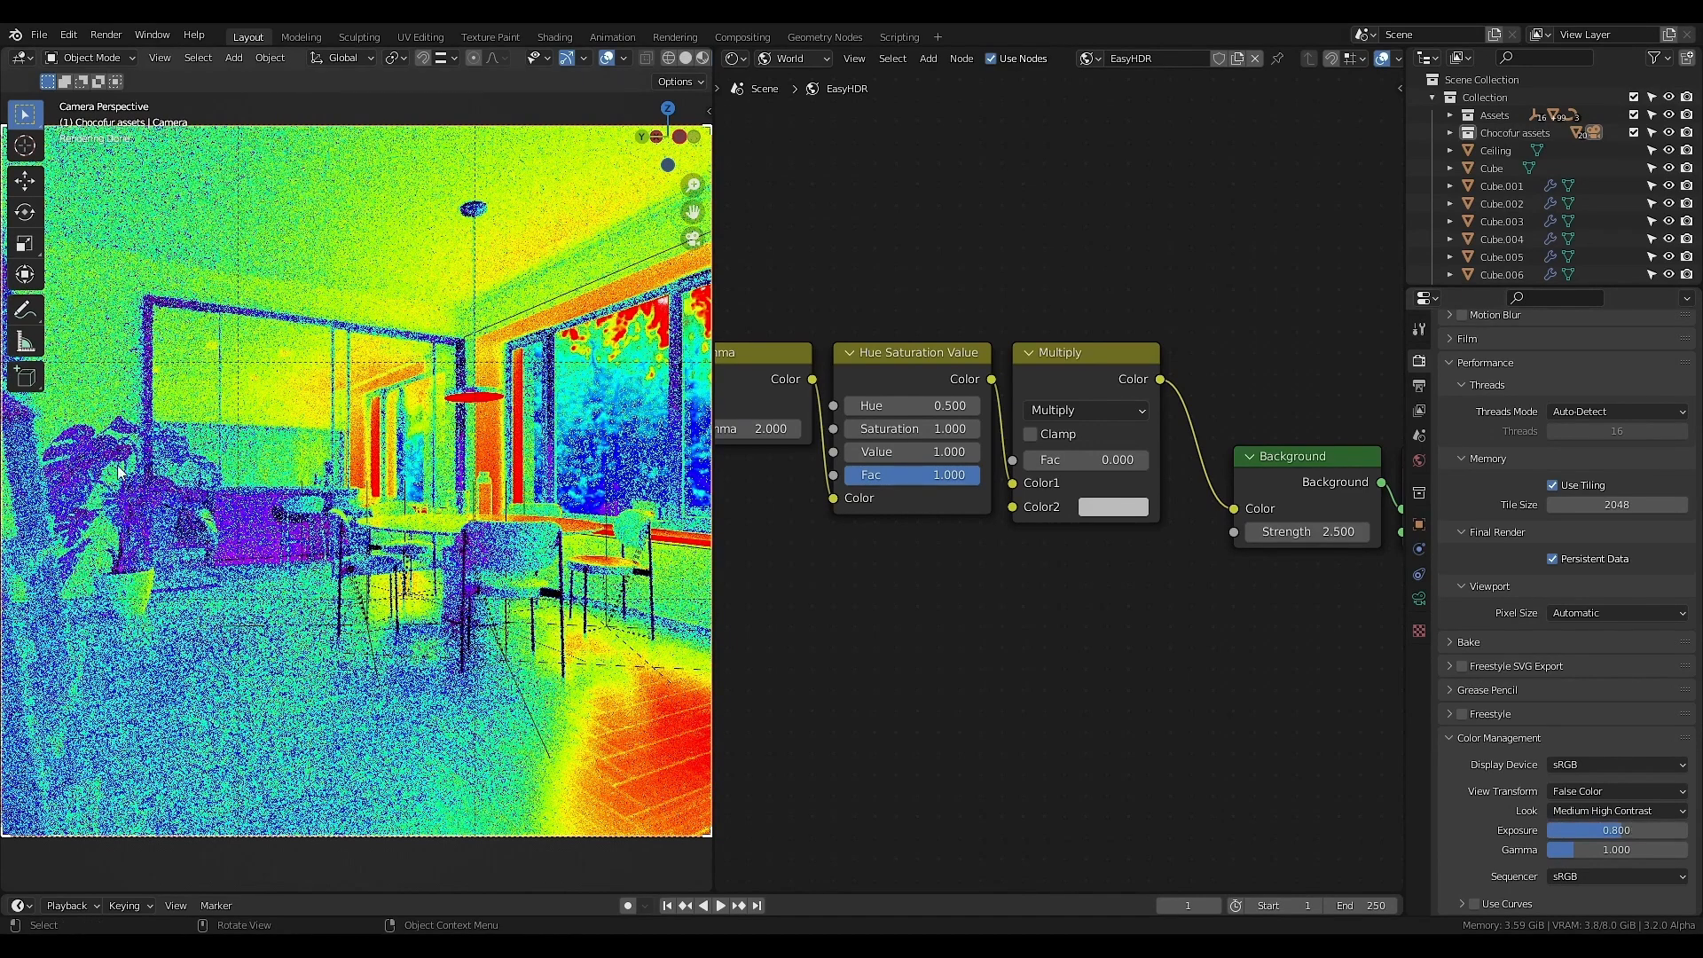
# - Select the floor and return the view transform to Filmic
pyautogui.click(674, 773)
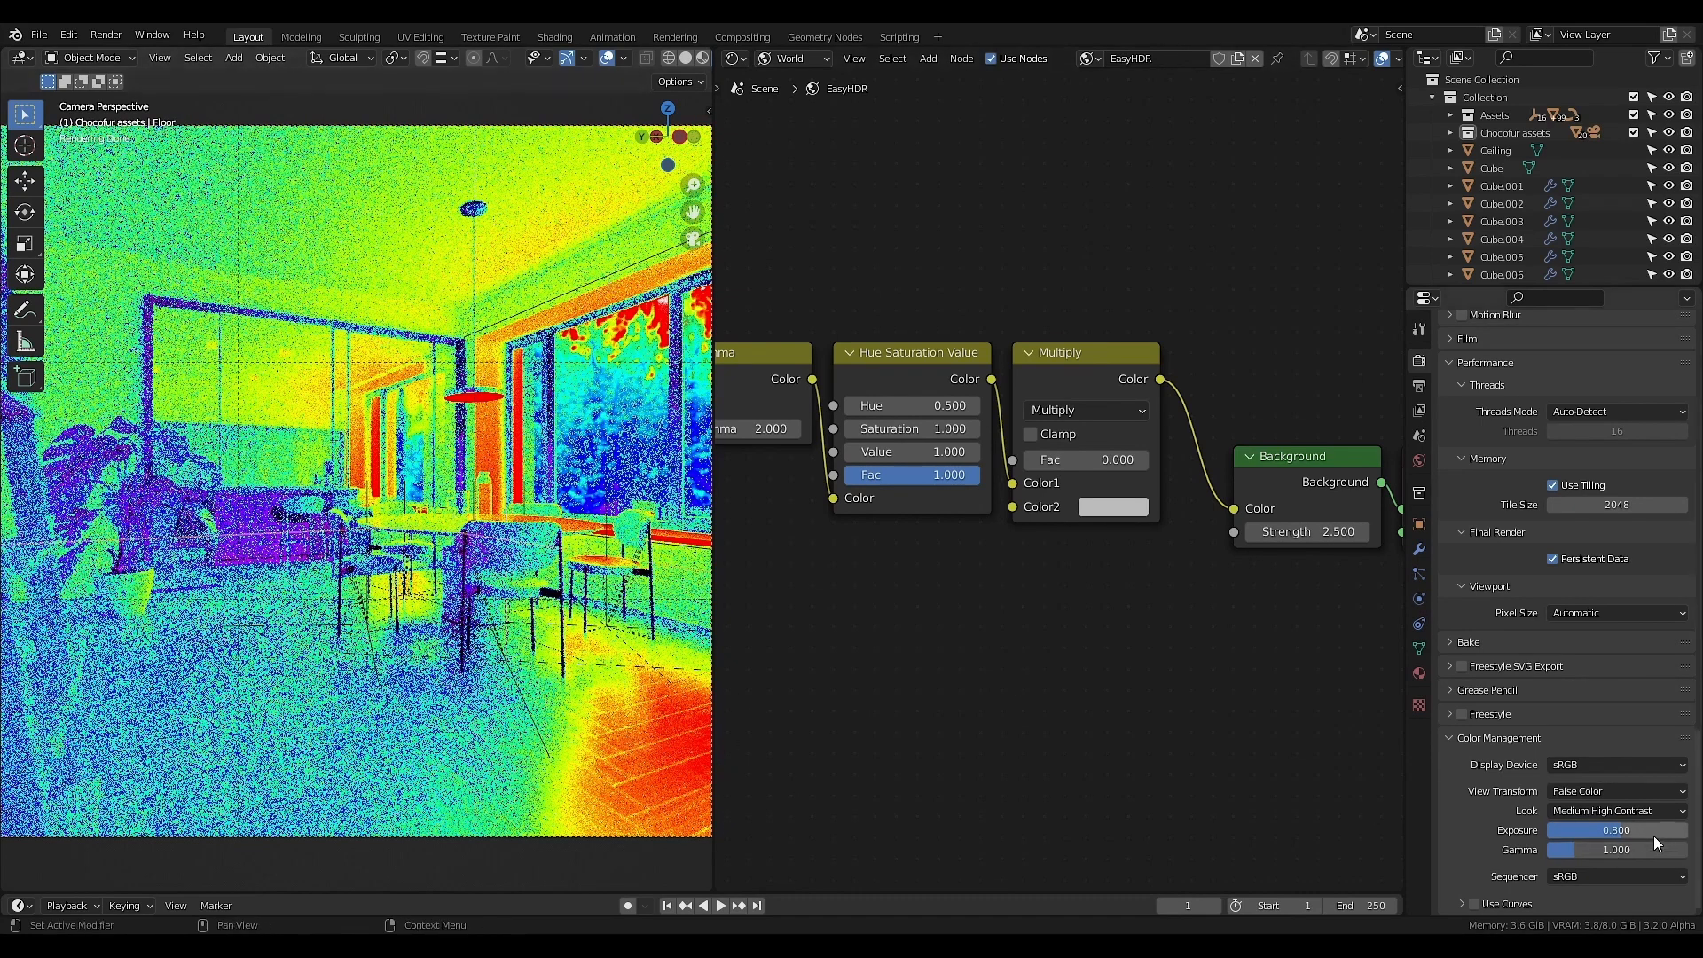
pyautogui.click(1583, 791)
pyautogui.click(1578, 829)
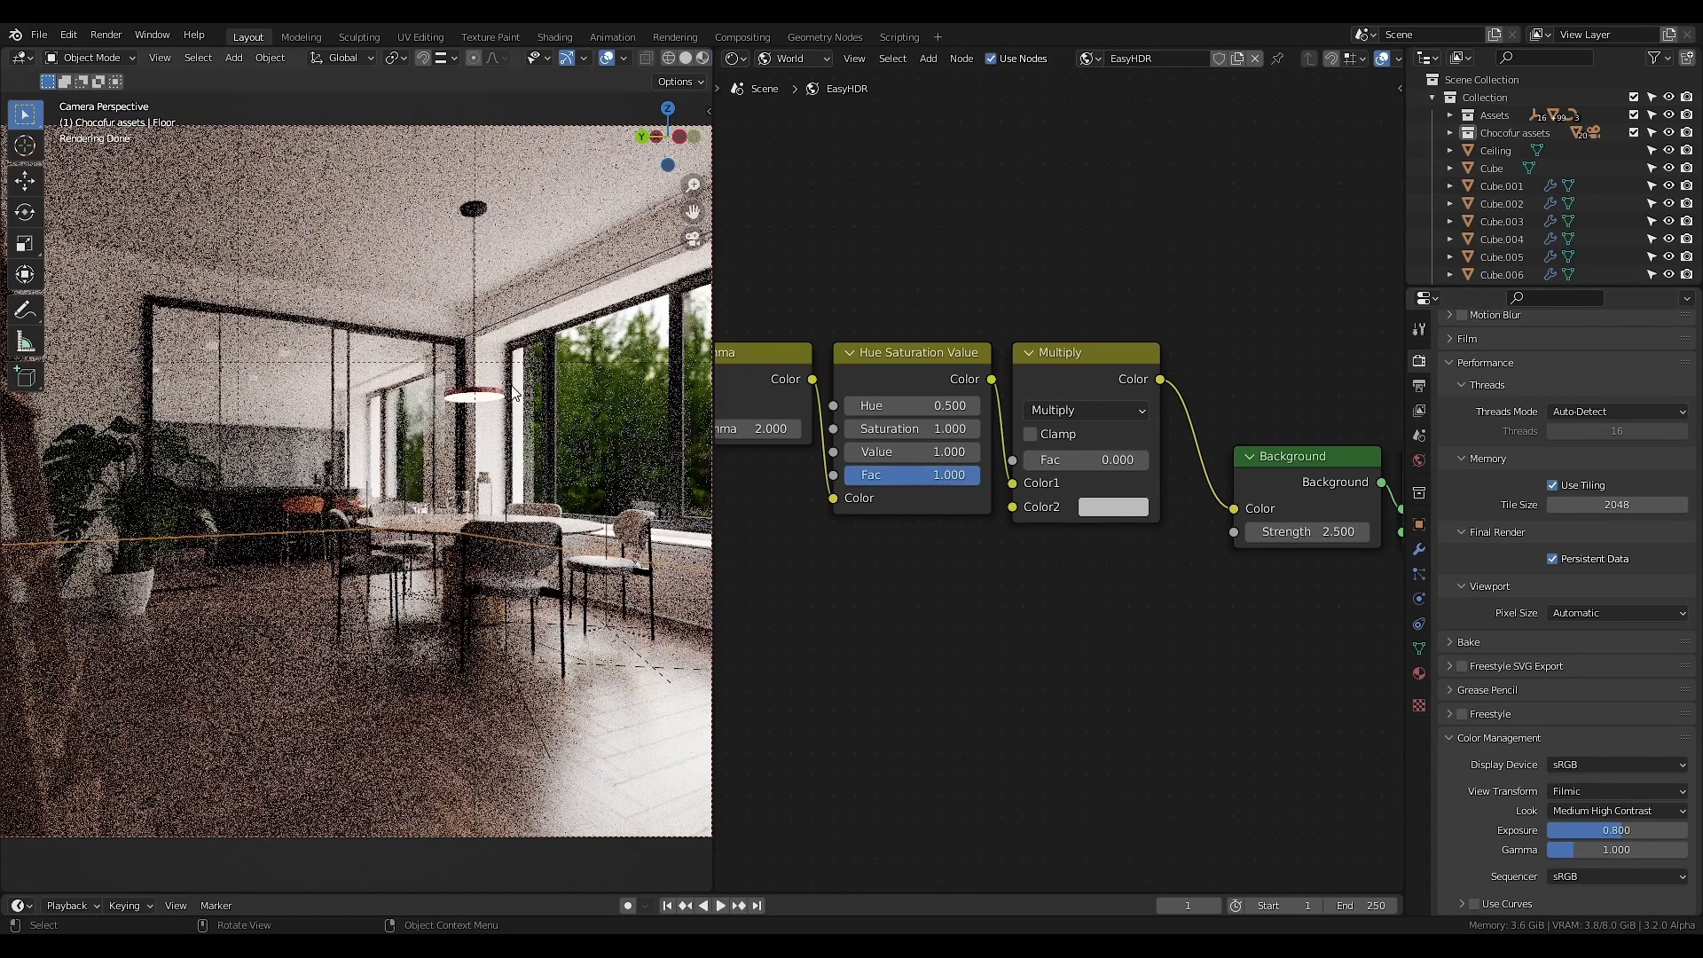
# - Enable the Denoising Data, Glossy Direct, Glossy Indirect and Ambient Occlusion passes for the view layer
pyautogui.click(1419, 411)
pyautogui.scroll(15, 1502, 495)
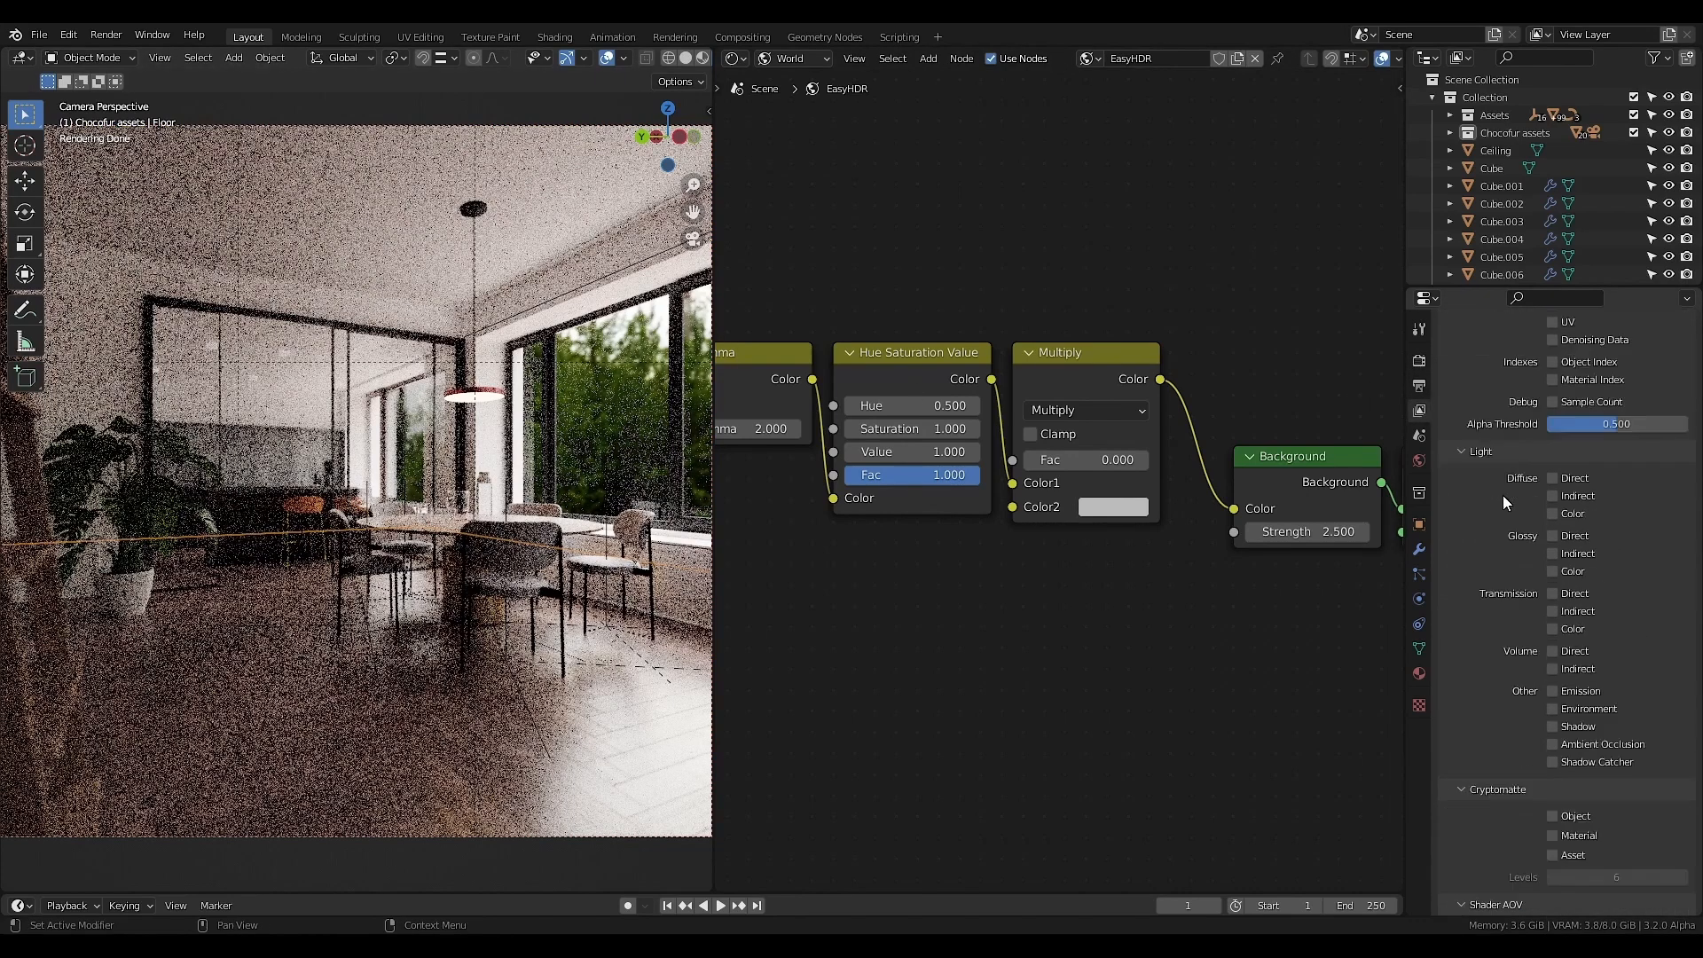
pyautogui.click(1552, 589)
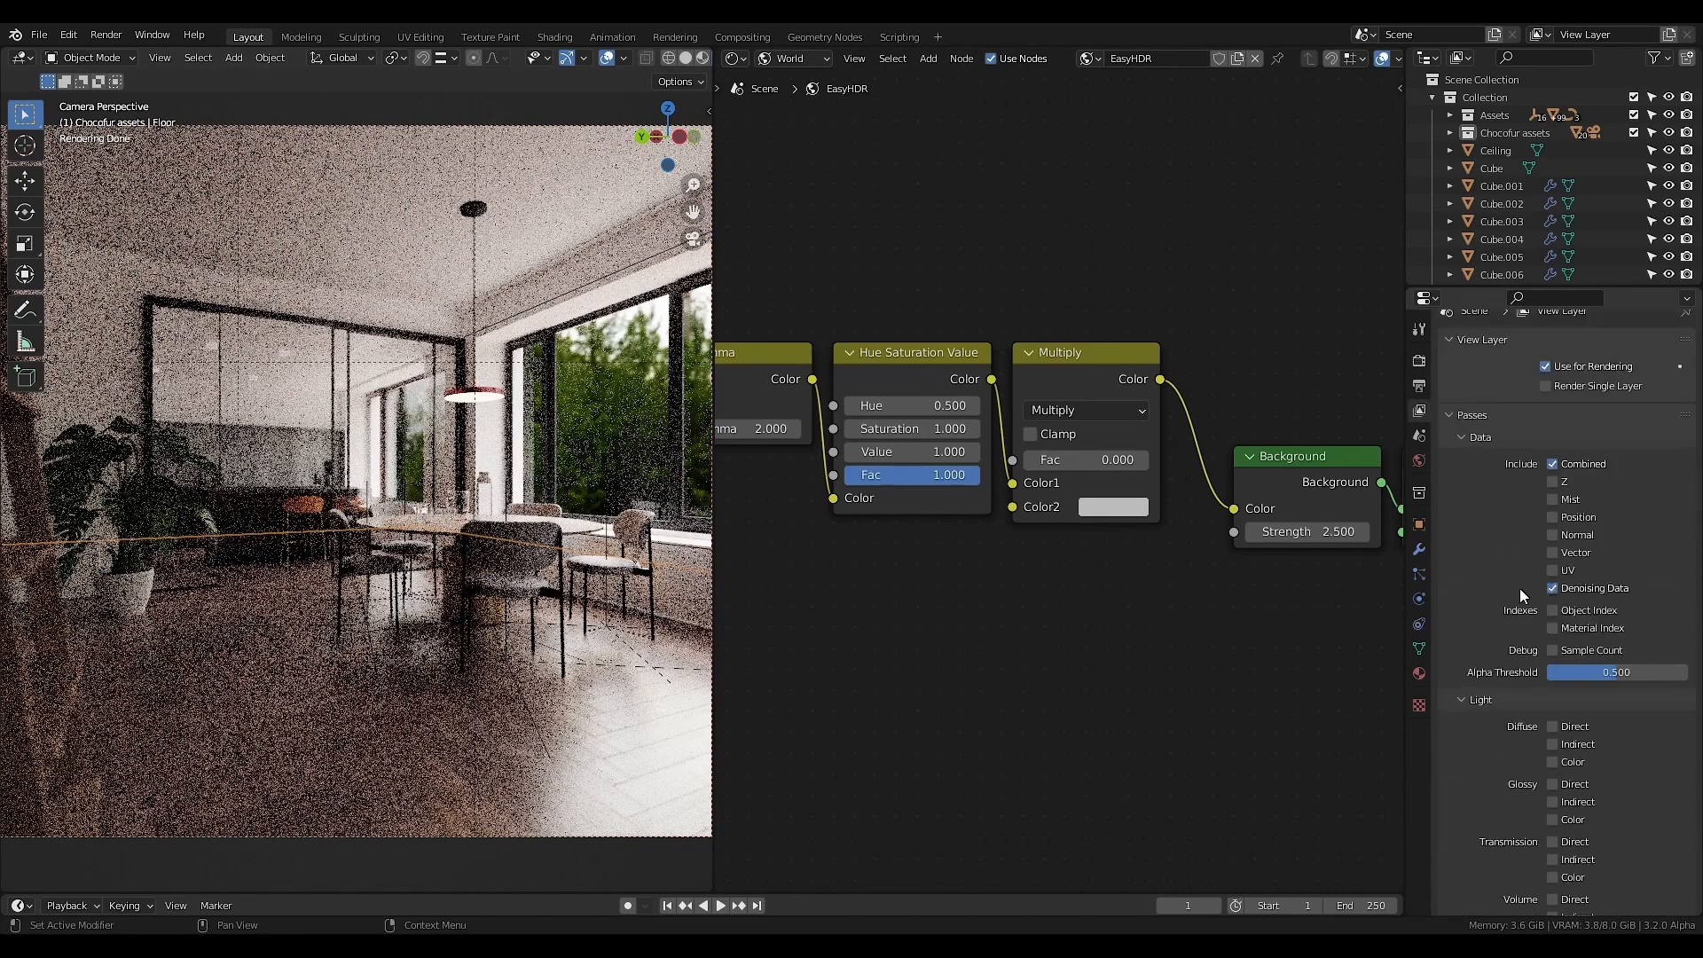
pyautogui.scroll(-3, 1499, 612)
pyautogui.click(1553, 696)
pyautogui.scroll(-3, 1543, 710)
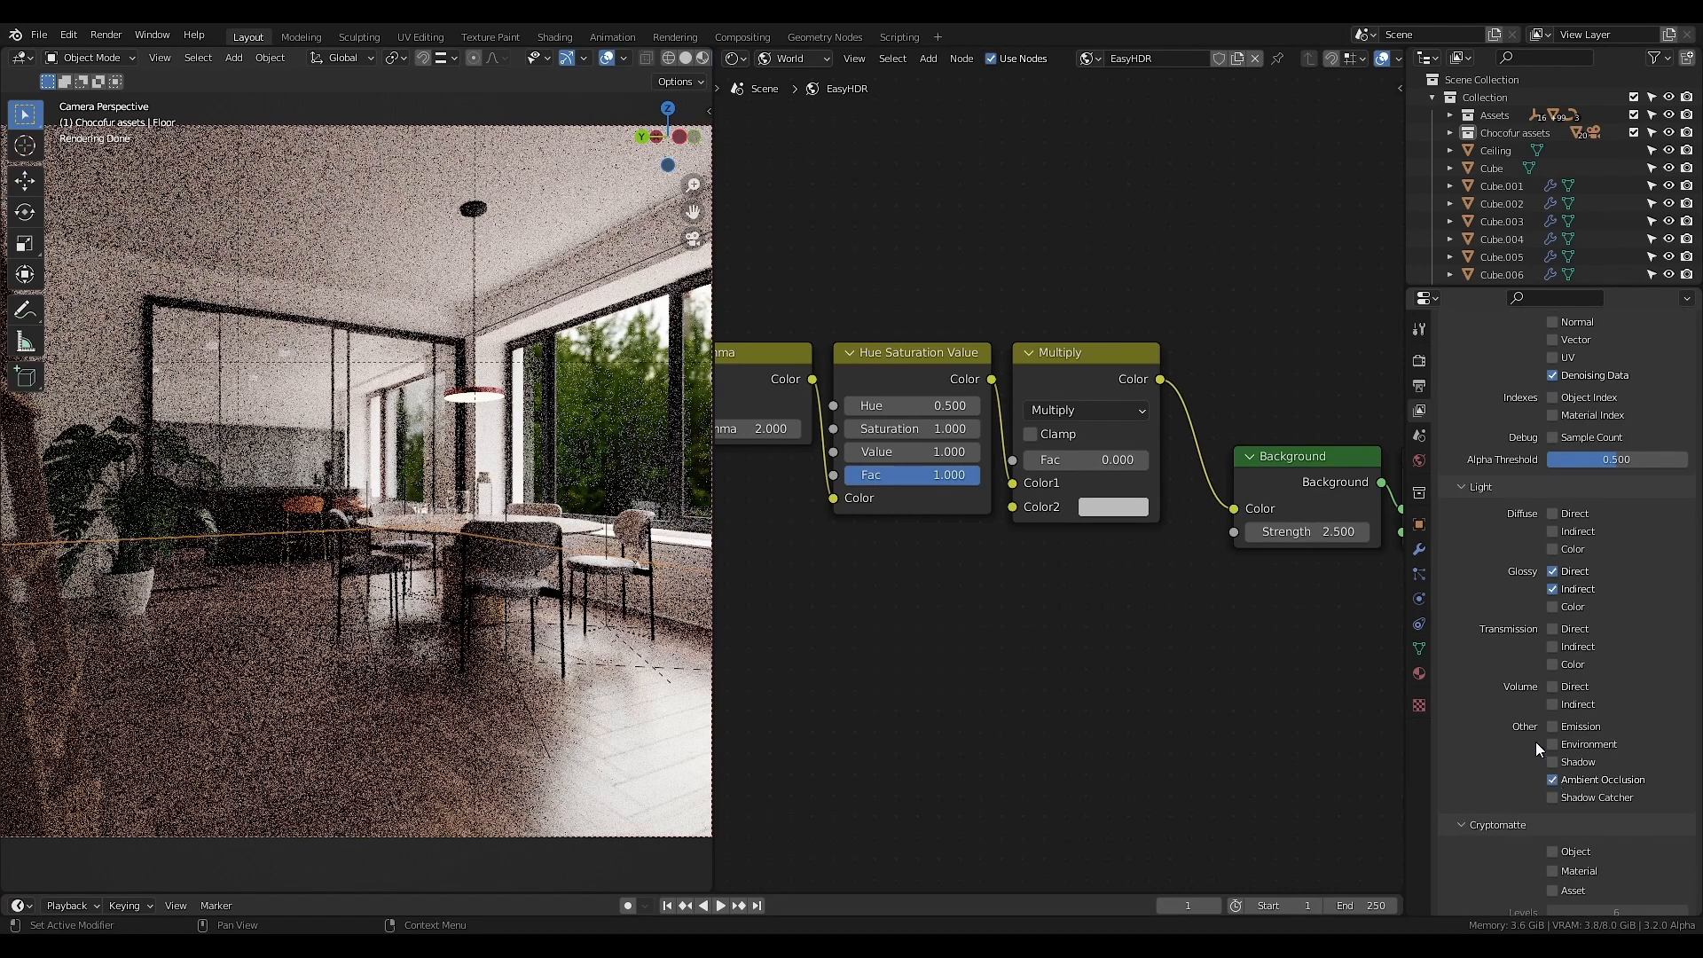
# - Switch the viewport to solid shading and render the camera view as a still image
pyautogui.click(685, 58)
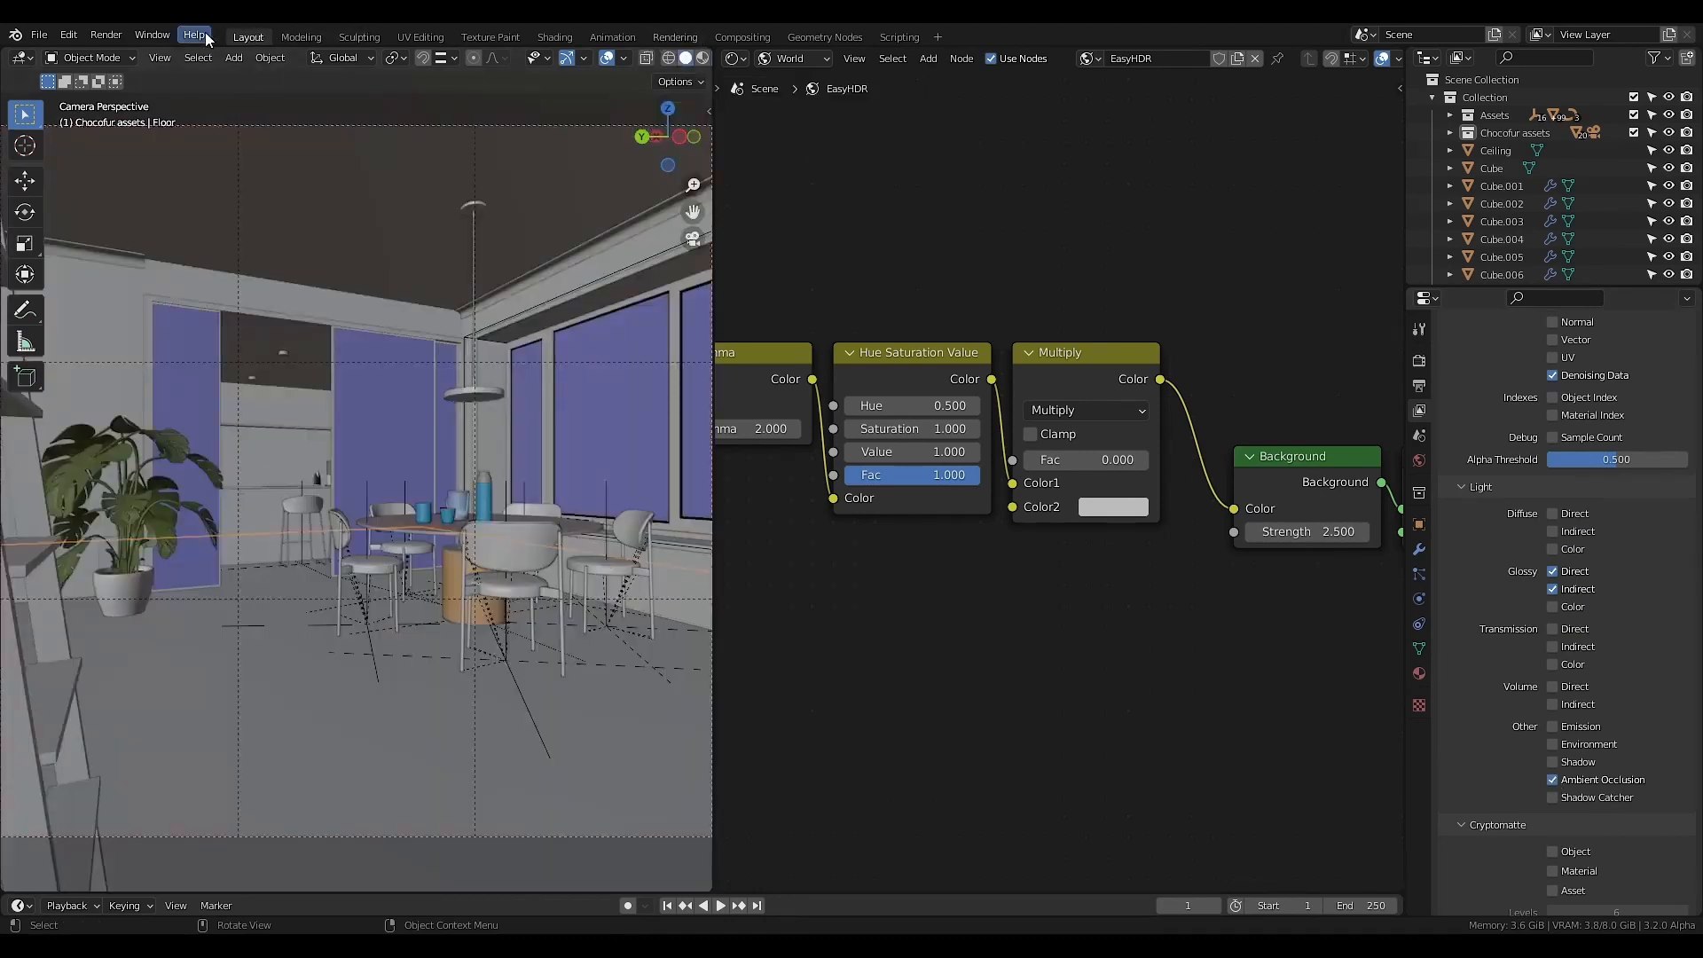
pyautogui.click(105, 33)
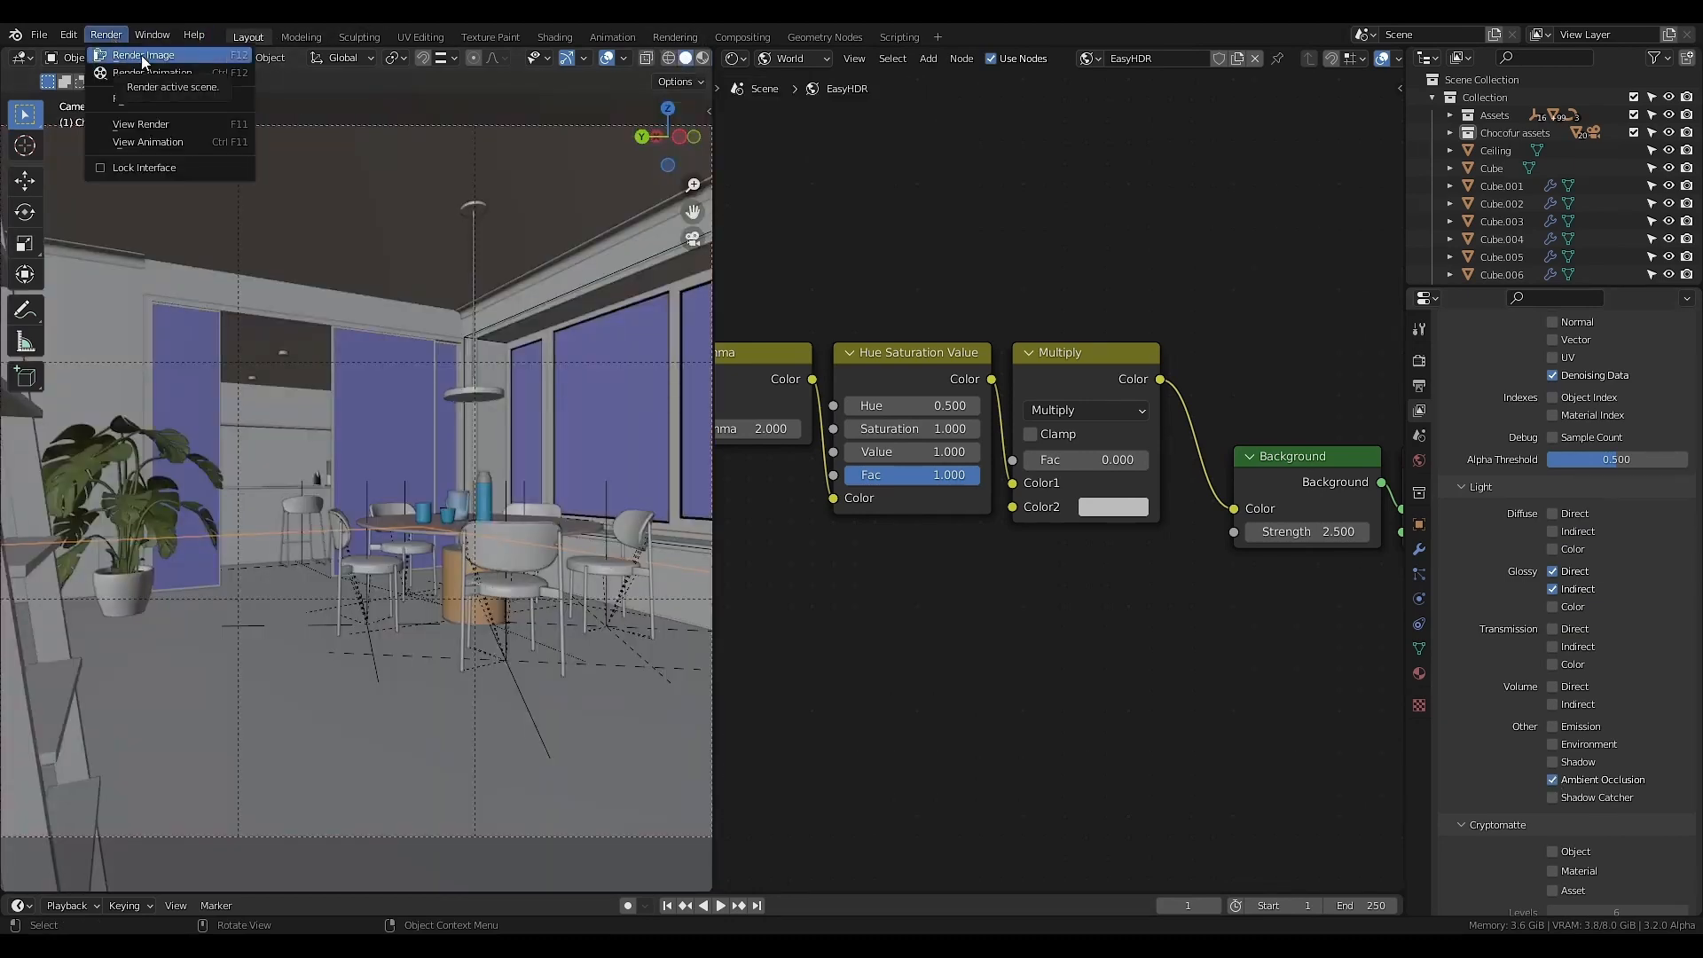
pyautogui.click(141, 55)
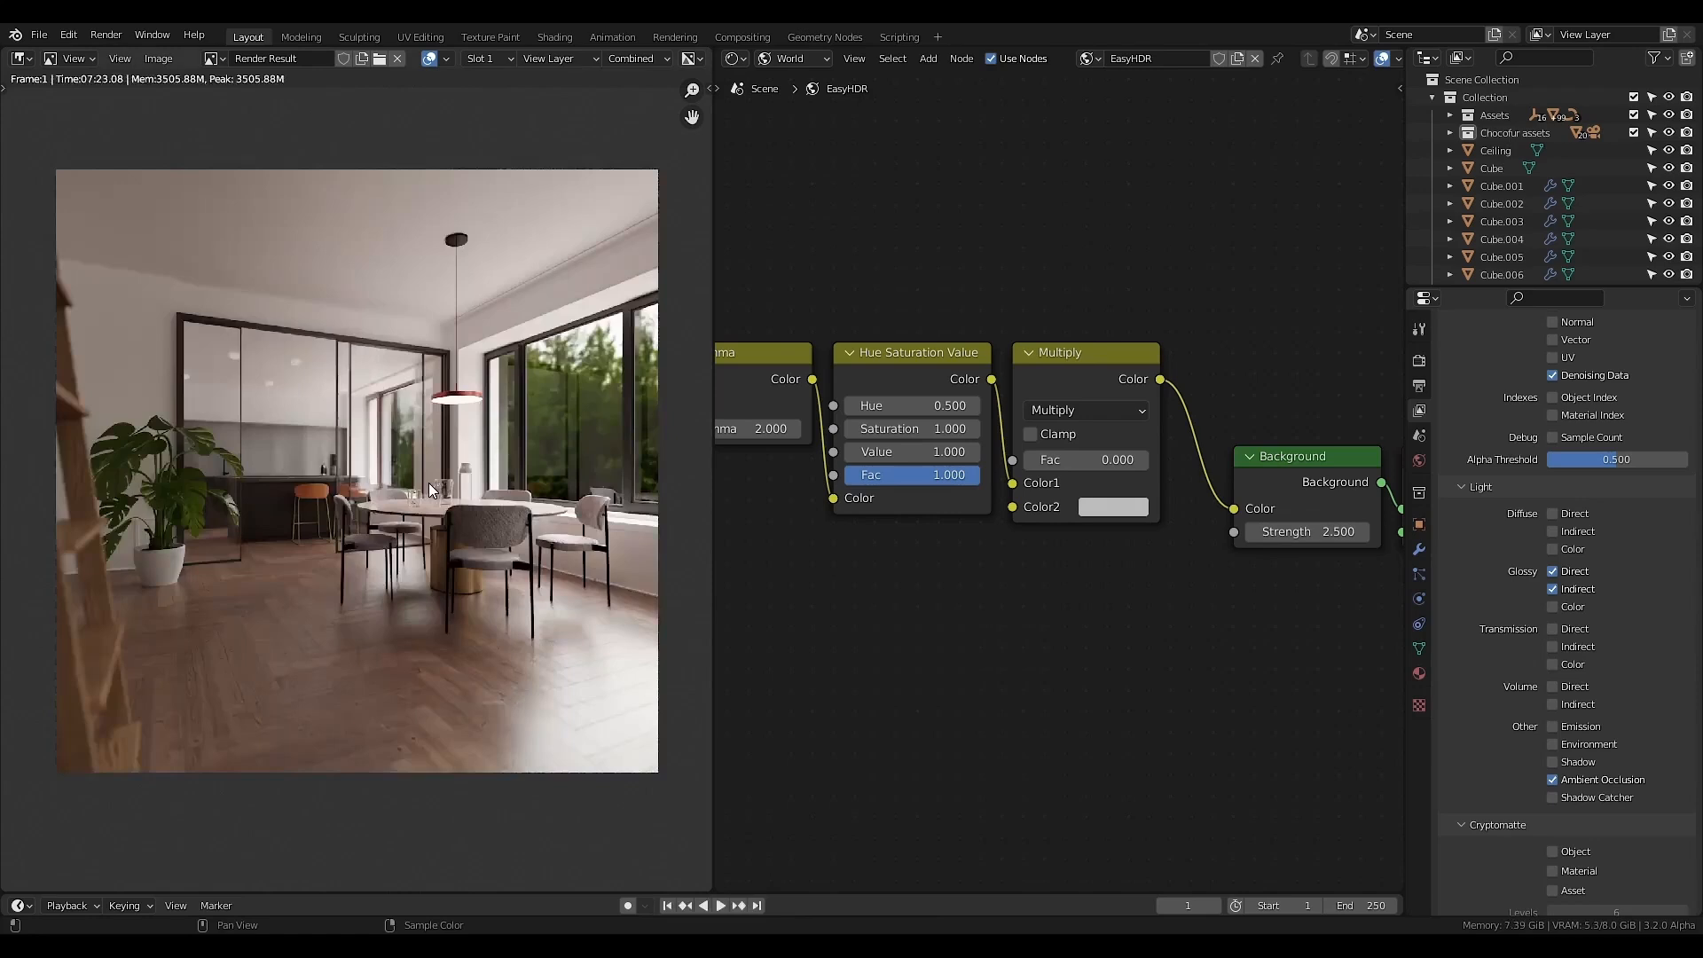
# - Open the Compositing workspace, turn off its backdrop and enable compositing nodes
pyautogui.click(743, 37)
pyautogui.press('n')
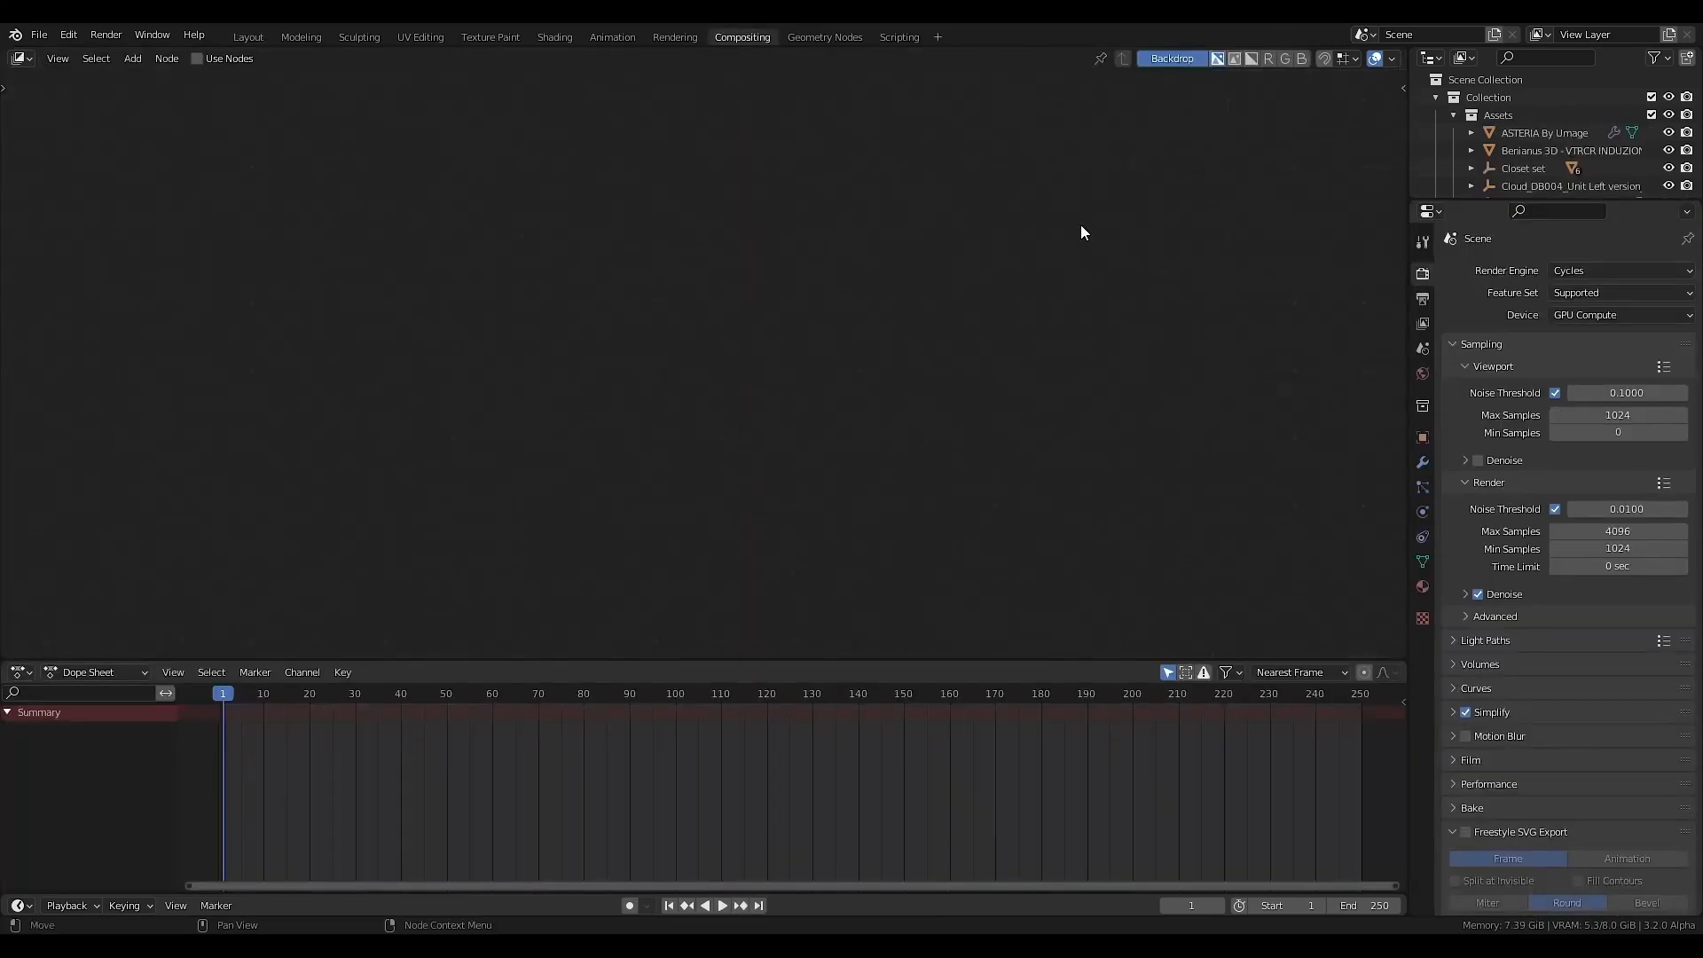
pyautogui.click(1160, 59)
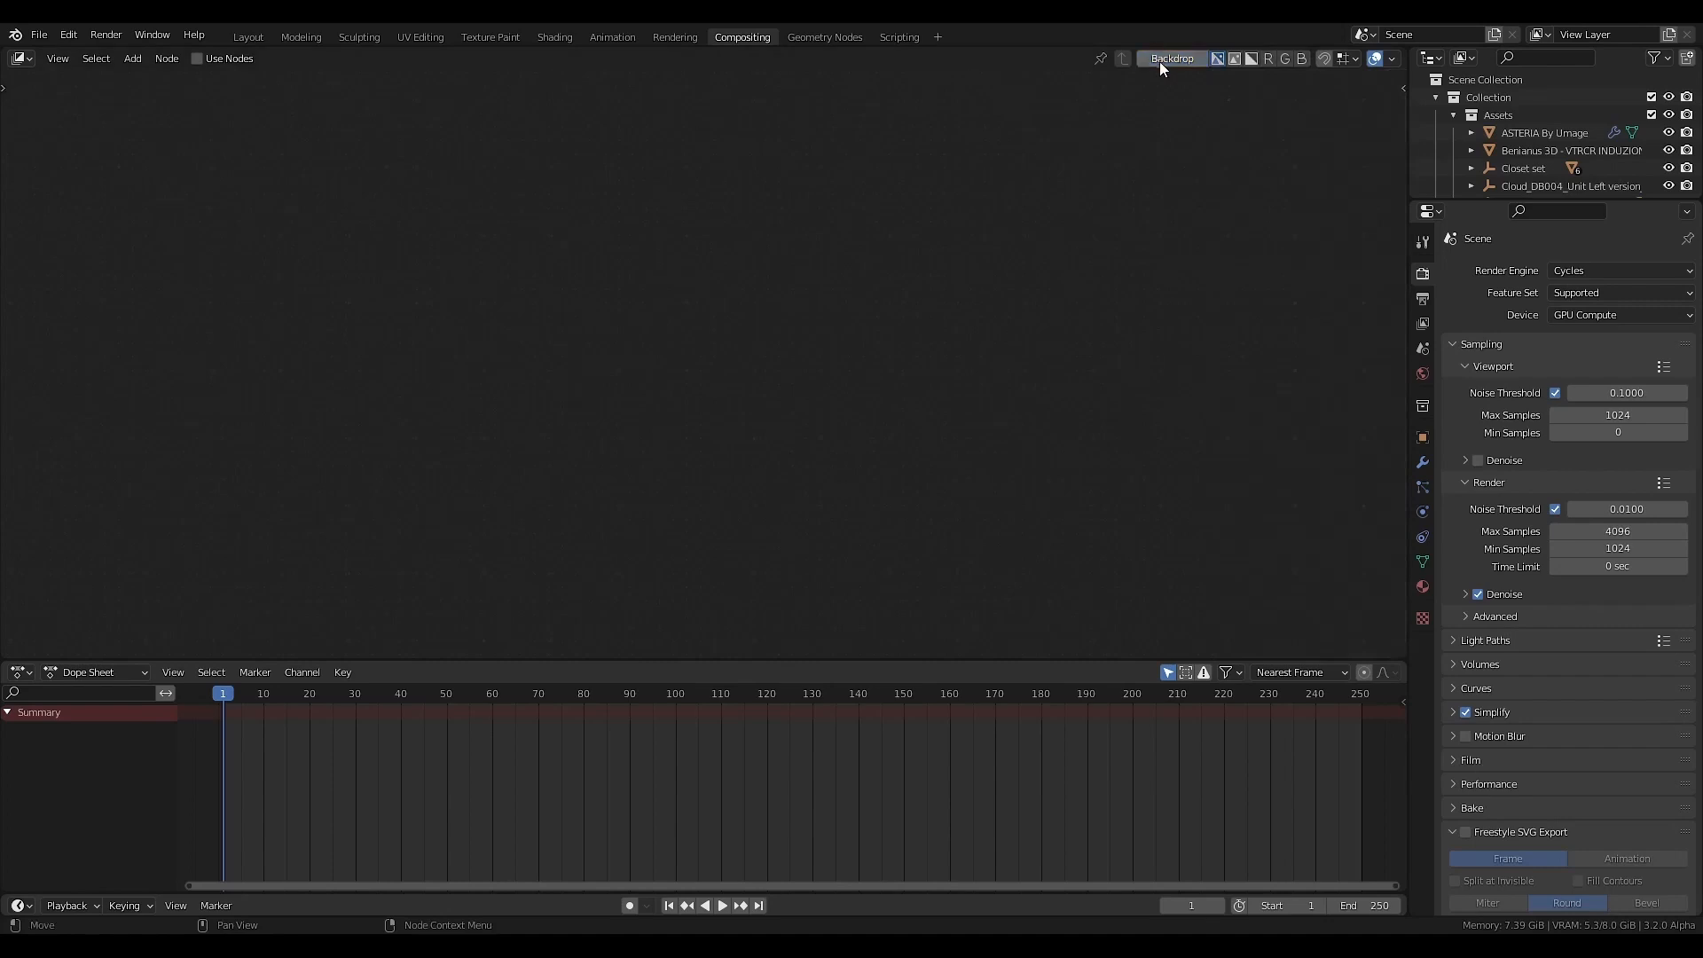
pyautogui.click(197, 58)
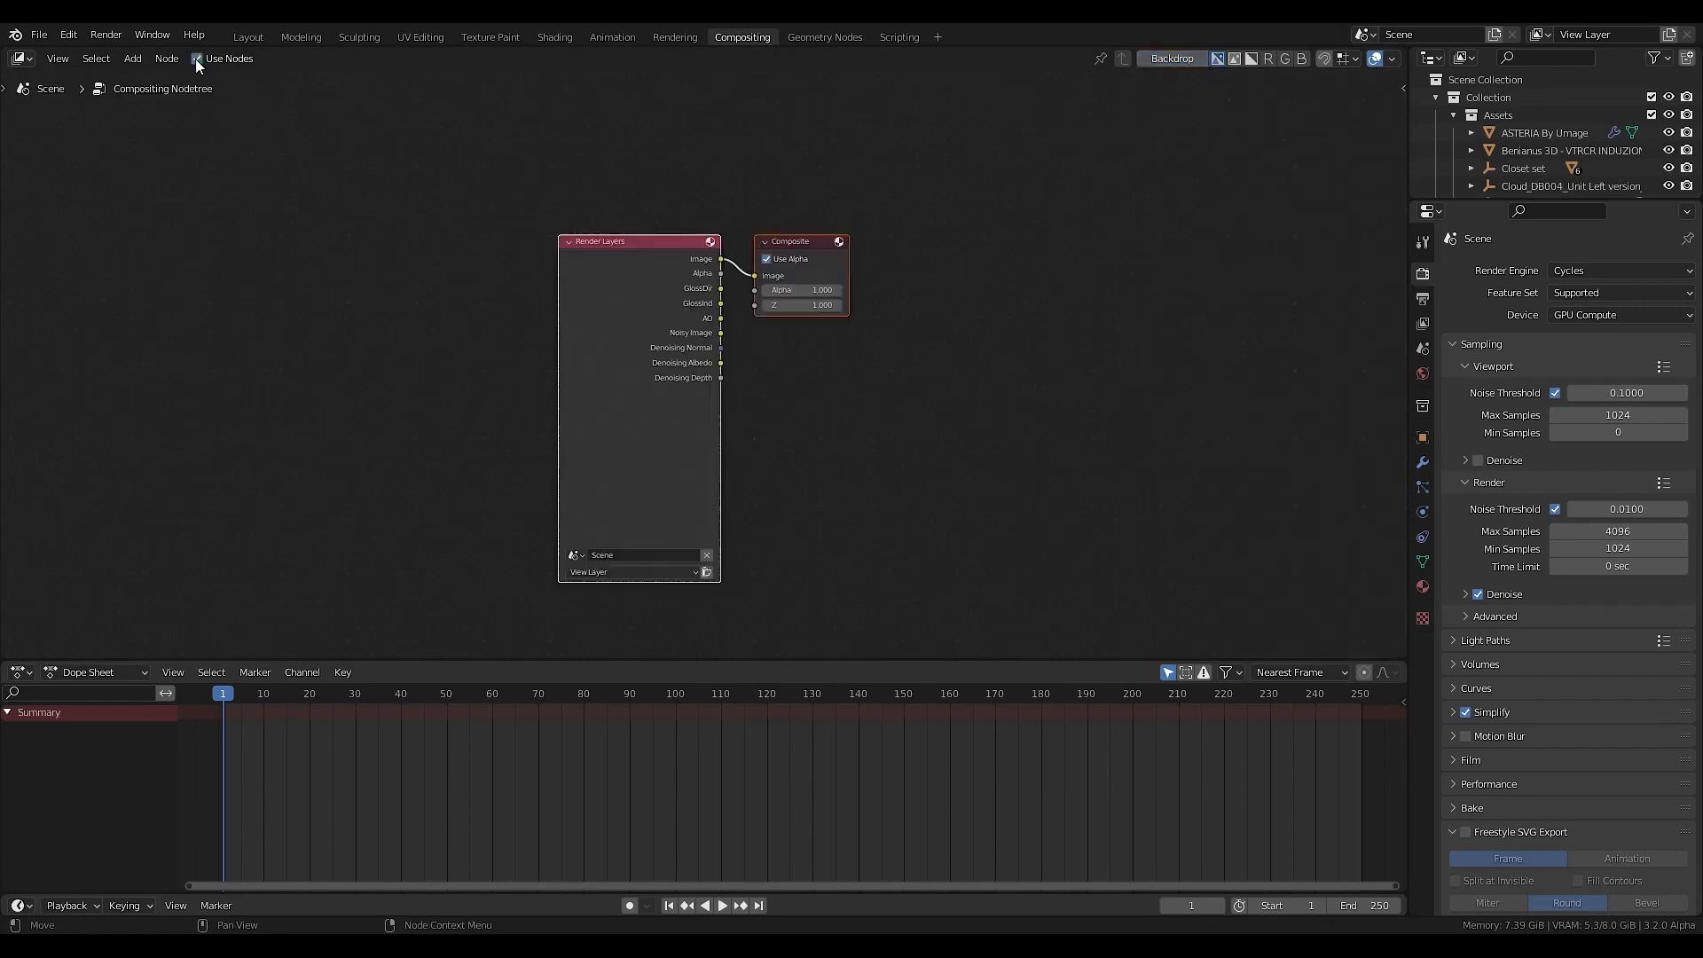
# - Change the timeline area into an Image Editor showing the Viewer Node image
pyautogui.click(21, 674)
pyautogui.click(65, 742)
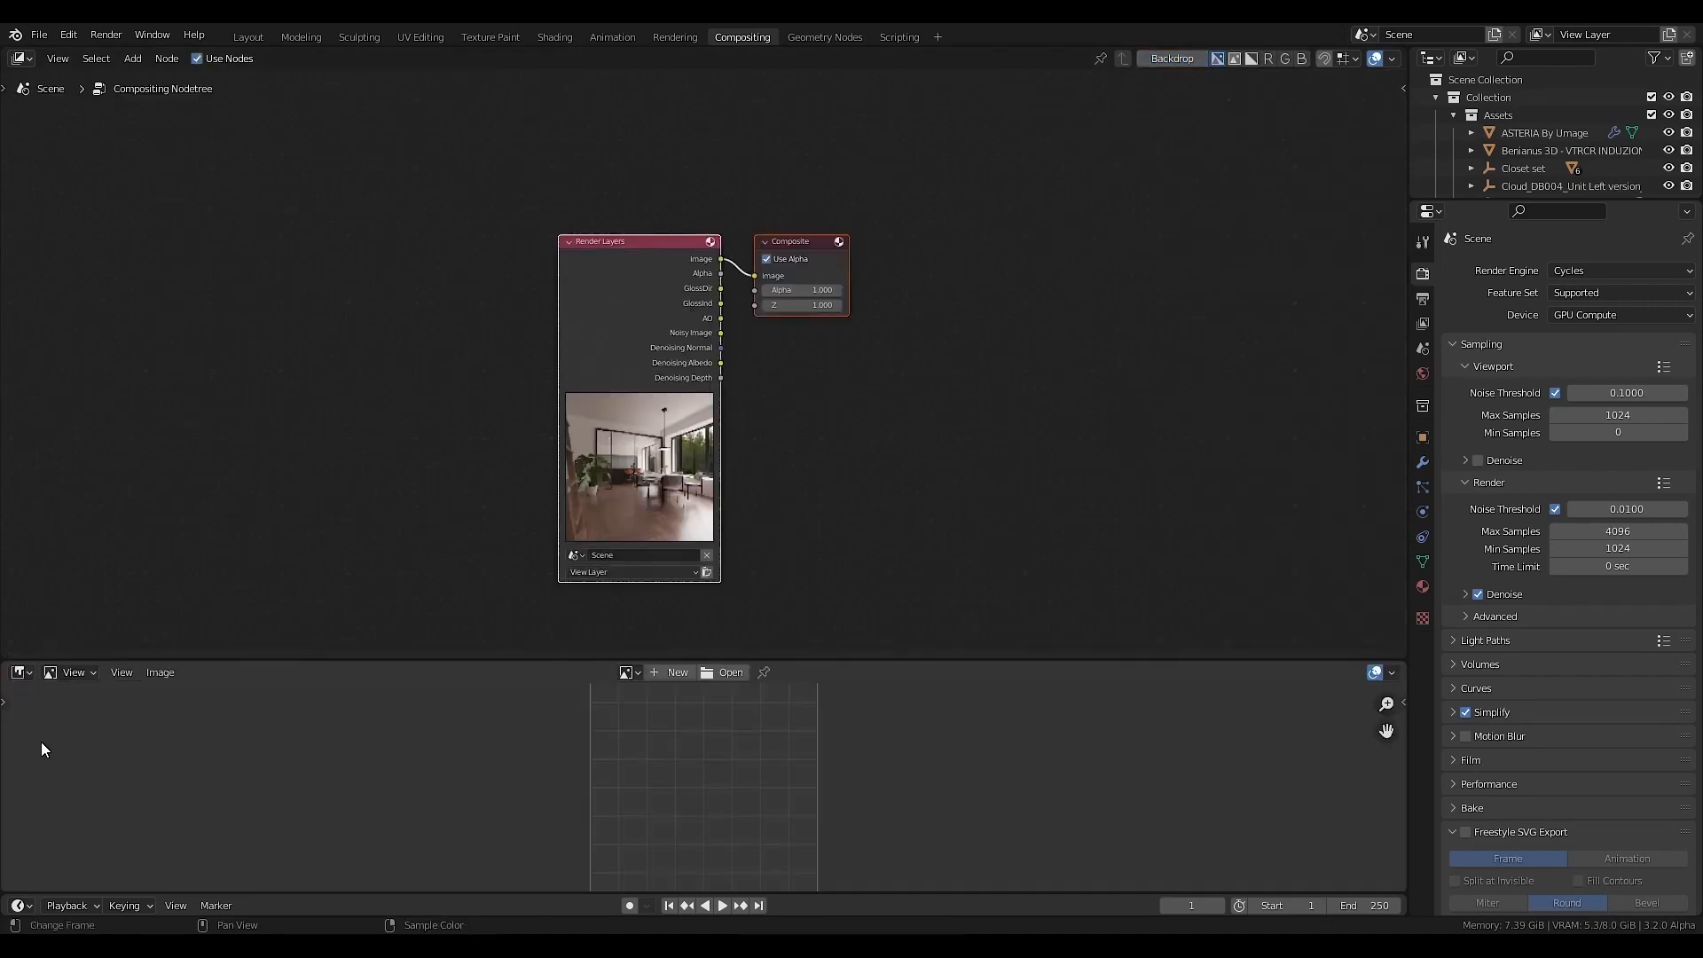
pyautogui.click(626, 672)
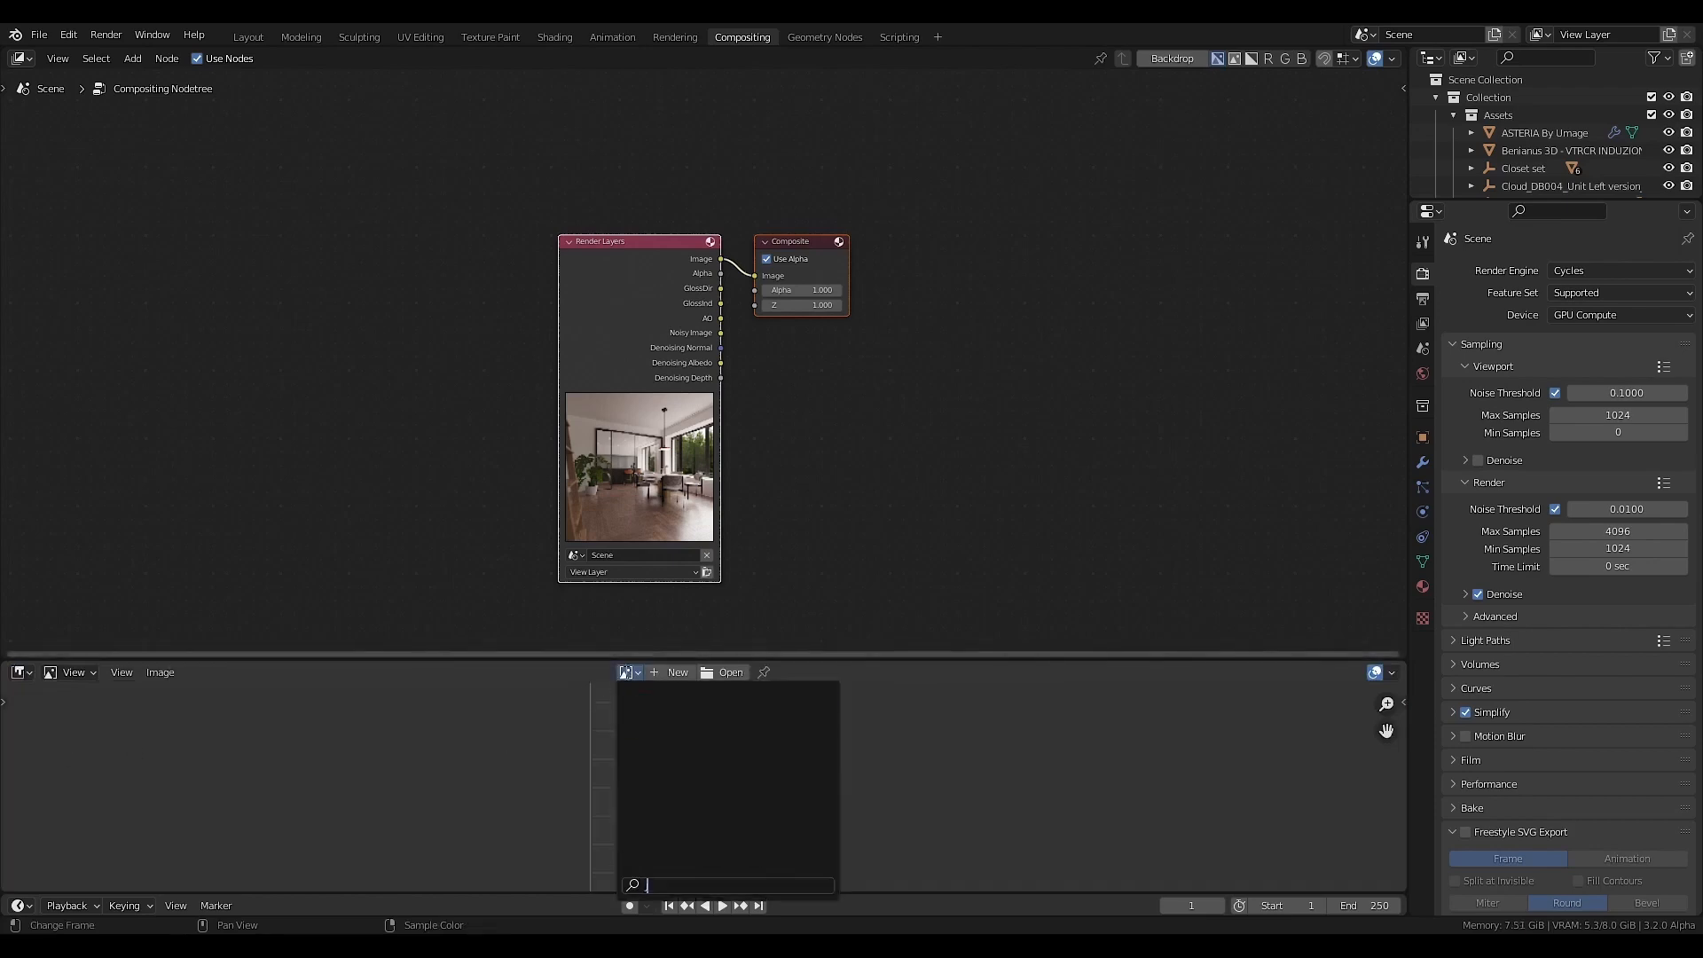
pyautogui.click(656, 701)
# - Connect a Viewer node to the Render Layers image, space the nodes apart and frame Composite and Viewer together
pyautogui.moveTo(837, 256); pyautogui.dragTo(1098, 299)
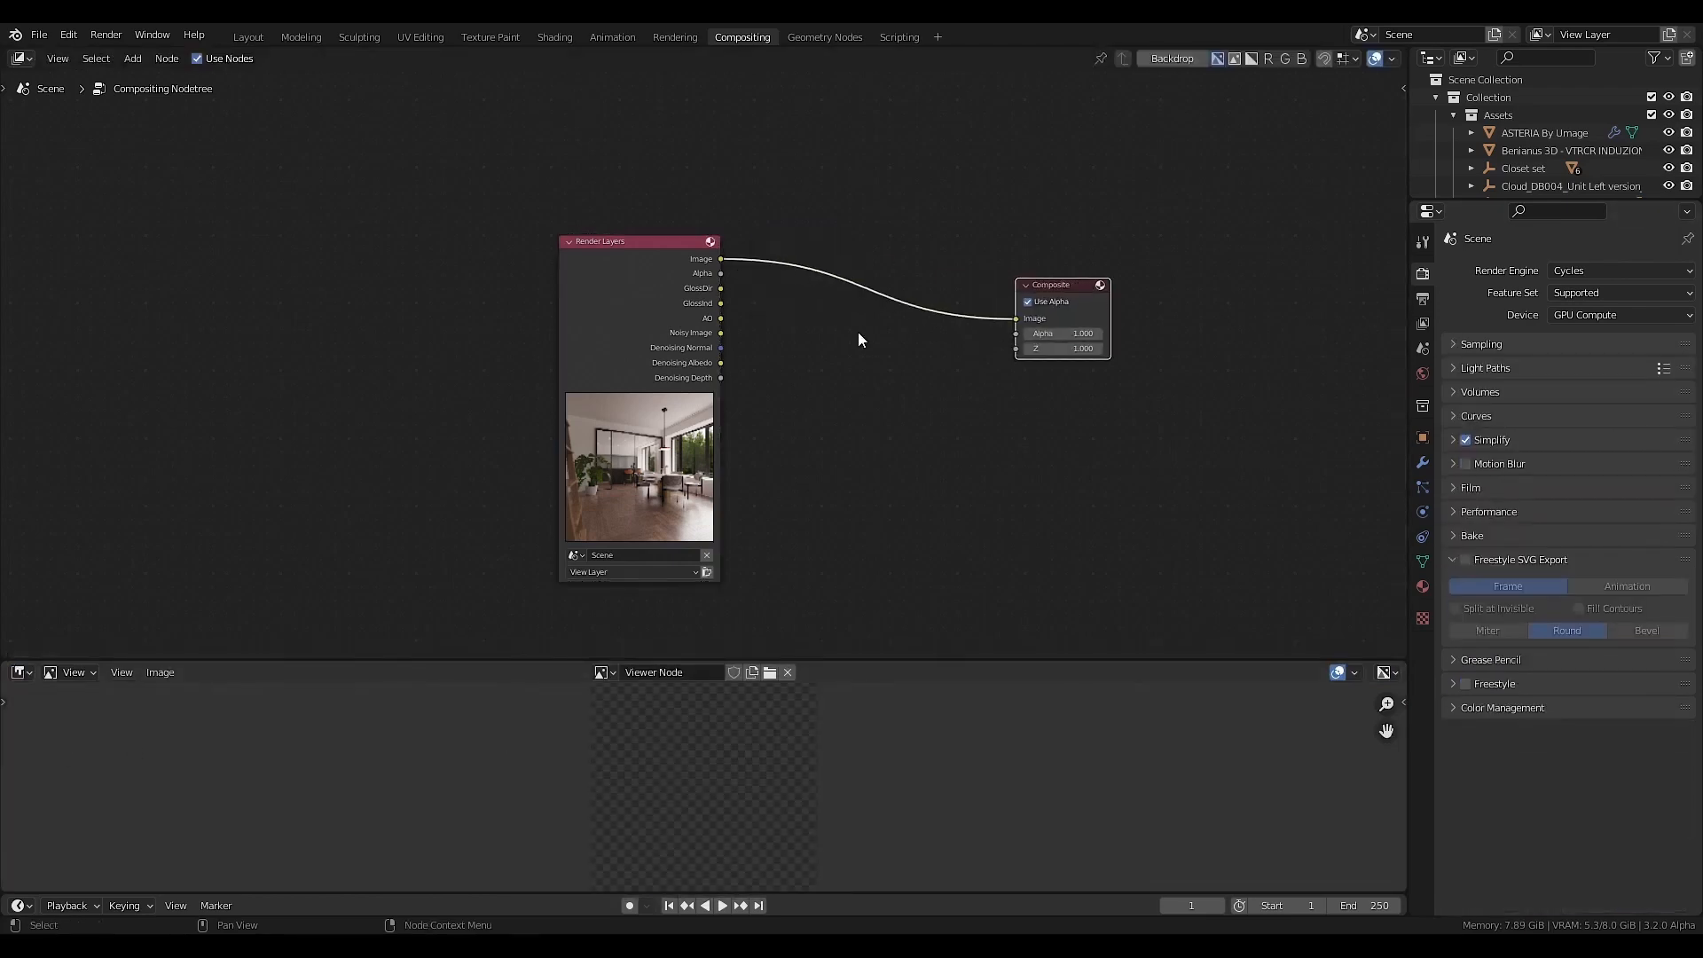
pyautogui.keyDown('ctrl'); pyautogui.keyDown('shift'); pyautogui.click(616, 286); pyautogui.keyUp('shift'); pyautogui.keyUp('ctrl')
pyautogui.moveTo(848, 264); pyautogui.dragTo(1069, 379)
pyautogui.scroll(-1, 749, 497)
pyautogui.moveTo(678, 306); pyautogui.dragTo(306, 286)
pyautogui.moveTo(1152, 242); pyautogui.dragTo(918, 576)
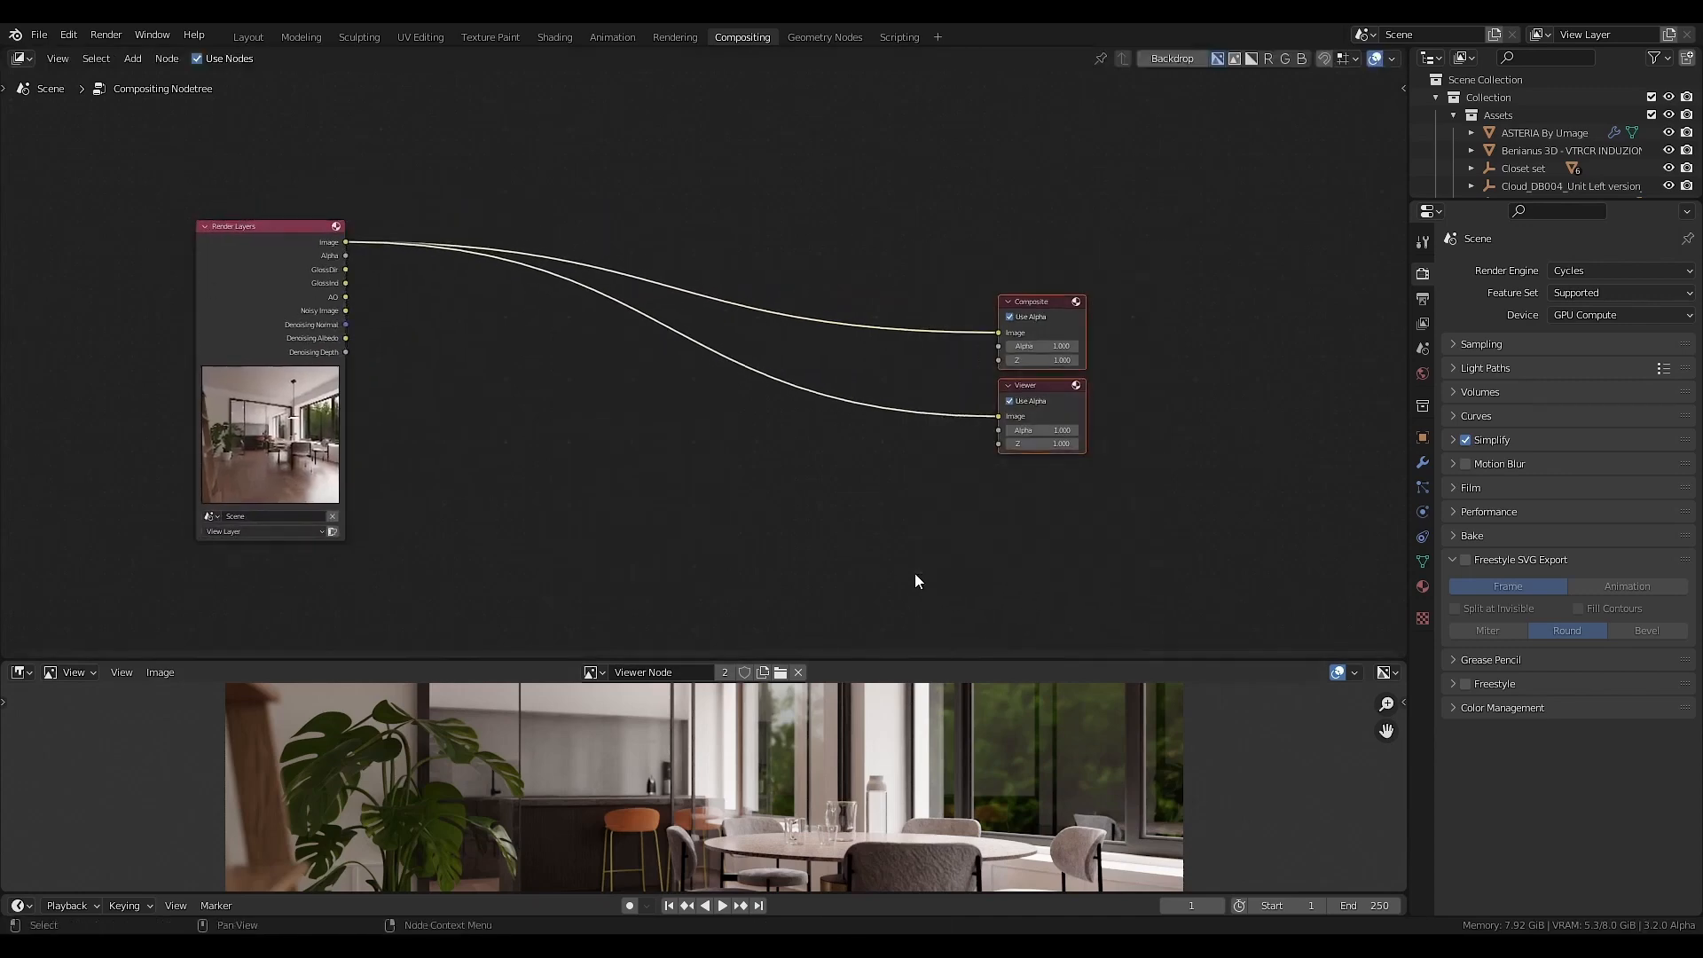
pyautogui.hotkey('ctrl', 'j')
# - Enlarge the Image Editor beneath the node tree and fit the whole render in it
pyautogui.hotkey('shift', 'a')
pyautogui.moveTo(656, 445)
pyautogui.scroll(-3, 587, 755)
pyautogui.moveTo(541, 661); pyautogui.dragTo(544, 506)
# - Insert a Mix node between Render Layers and Viewer and connect the Glossy Direct pass to its second image input
pyautogui.hotkey('shift', 'a')
pyautogui.moveTo(534, 248)
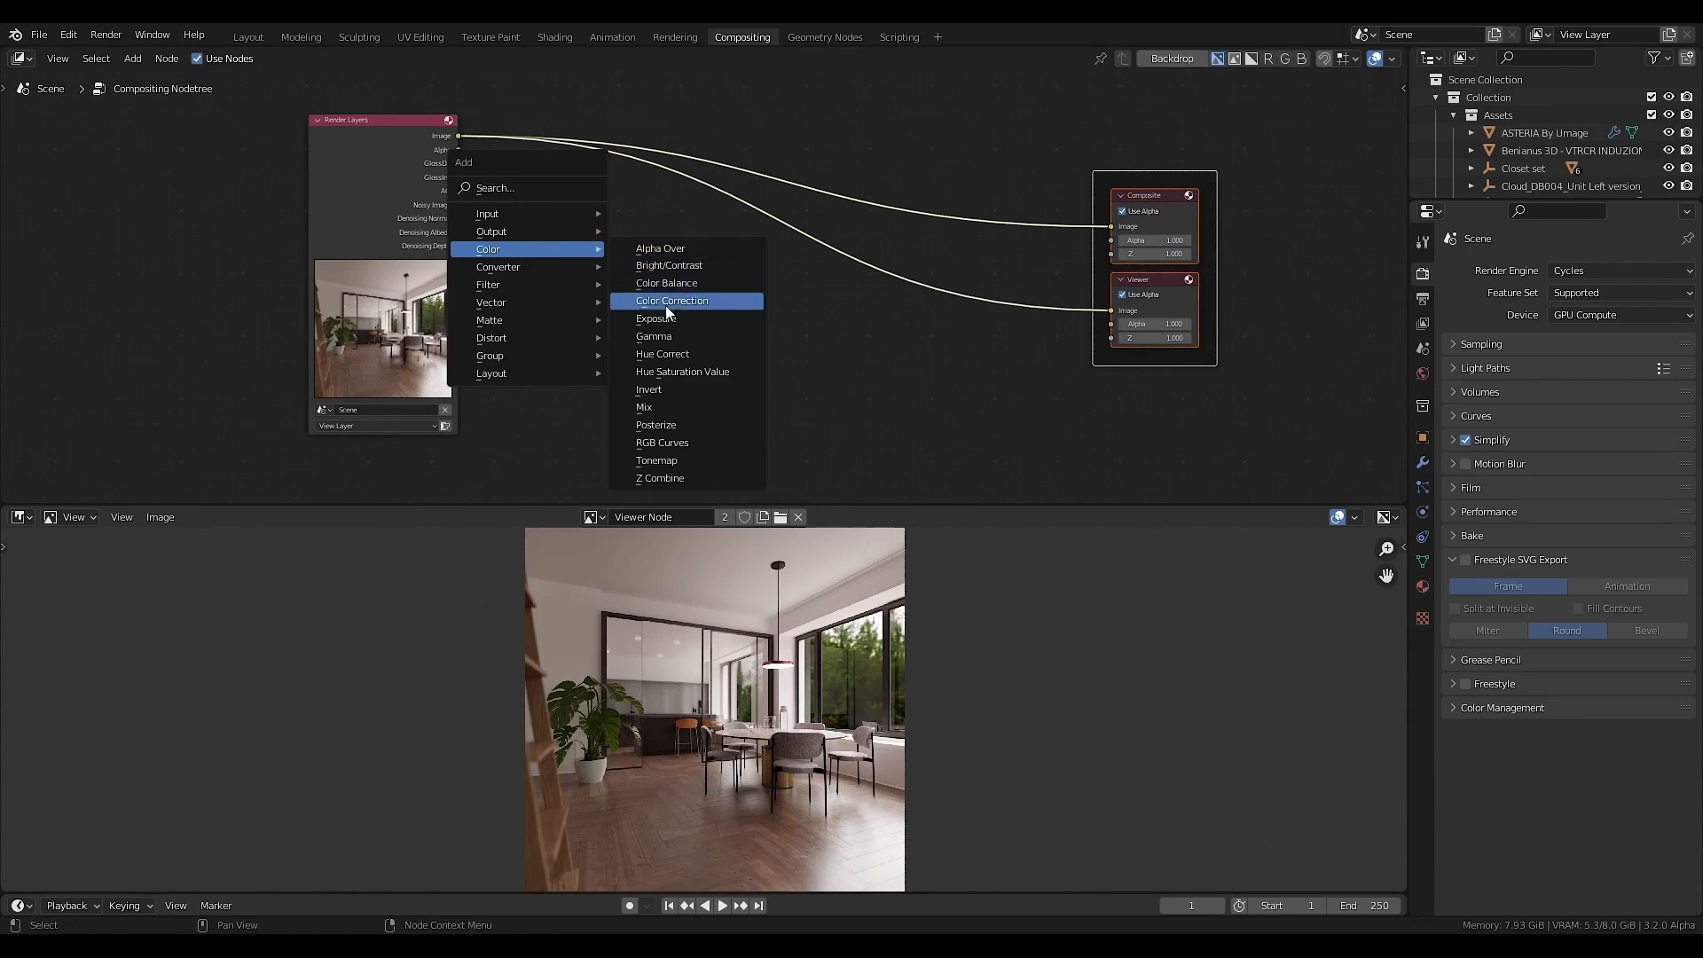
pyautogui.click(651, 407)
pyautogui.click(606, 168)
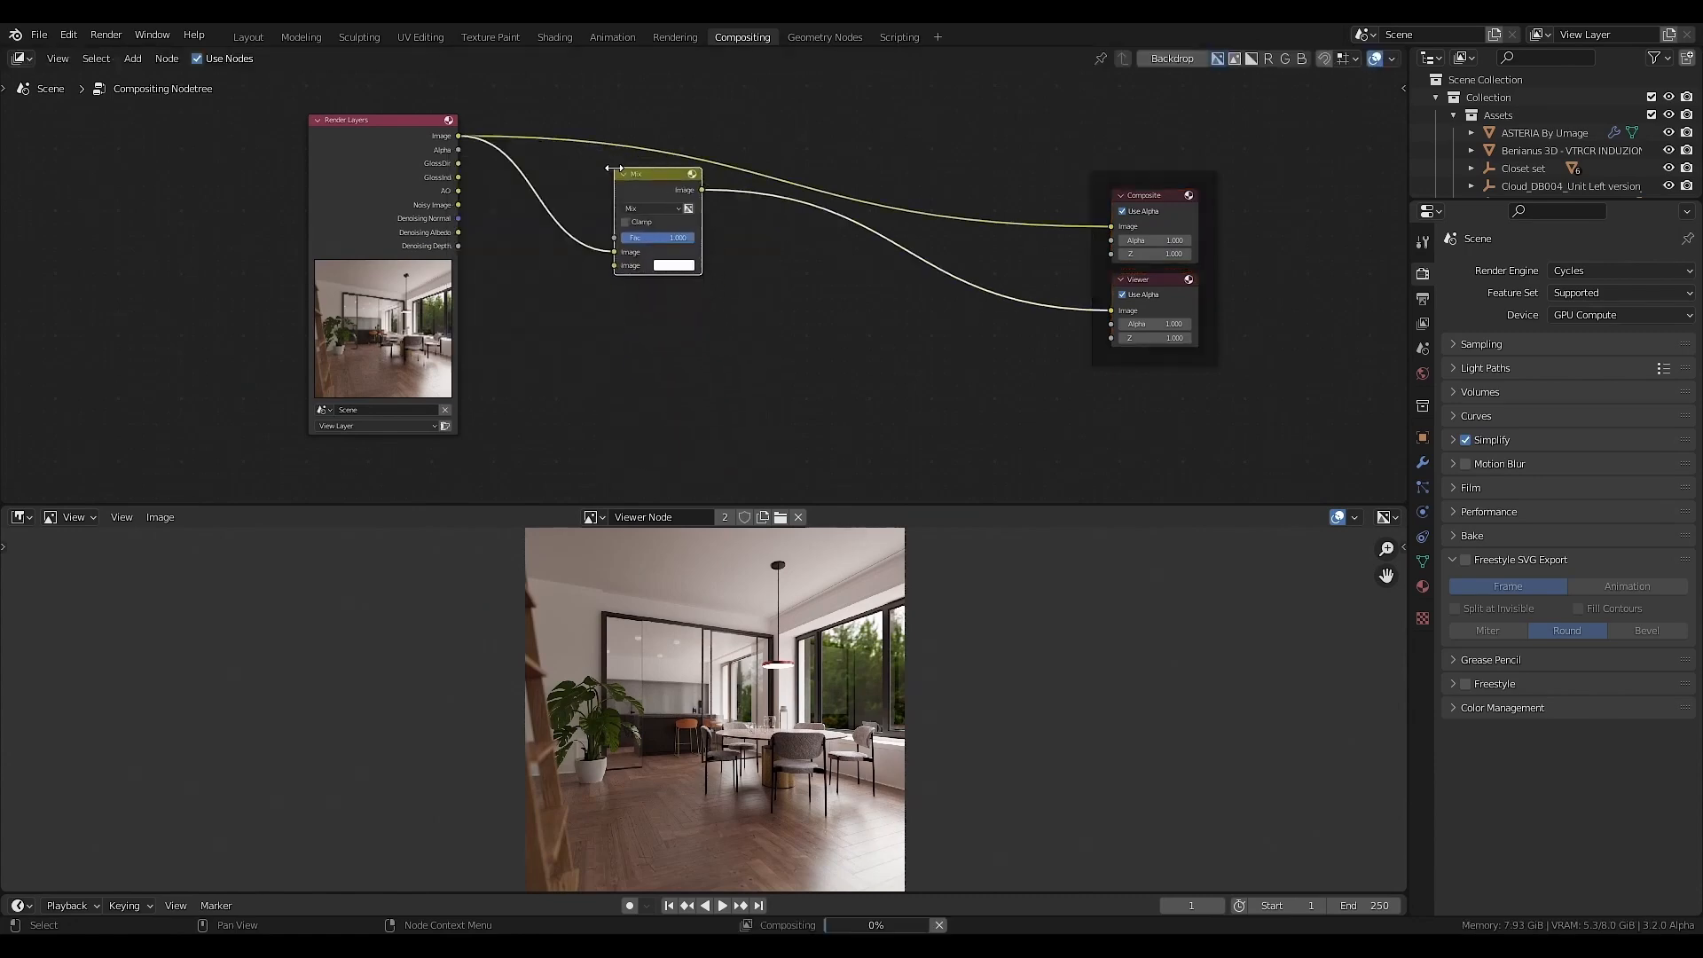
pyautogui.moveTo(458, 164); pyautogui.dragTo(623, 268)
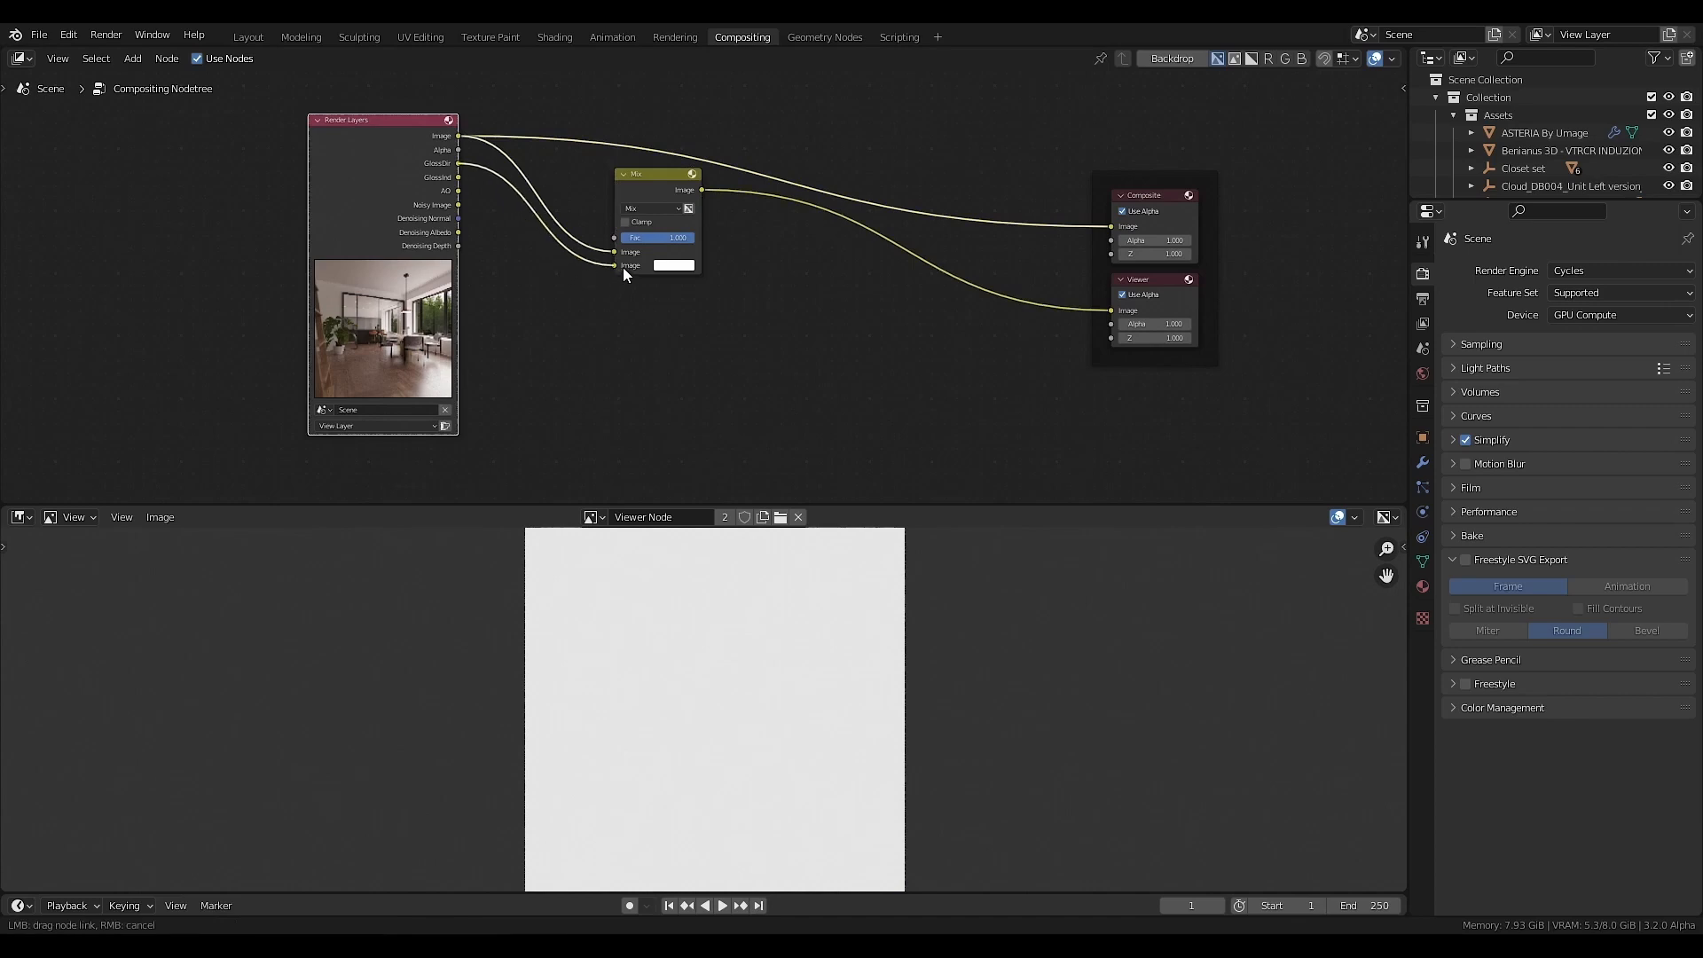
# - Set the Mix node's blending mode to Add with a factor of 0.2
pyautogui.click(640, 206)
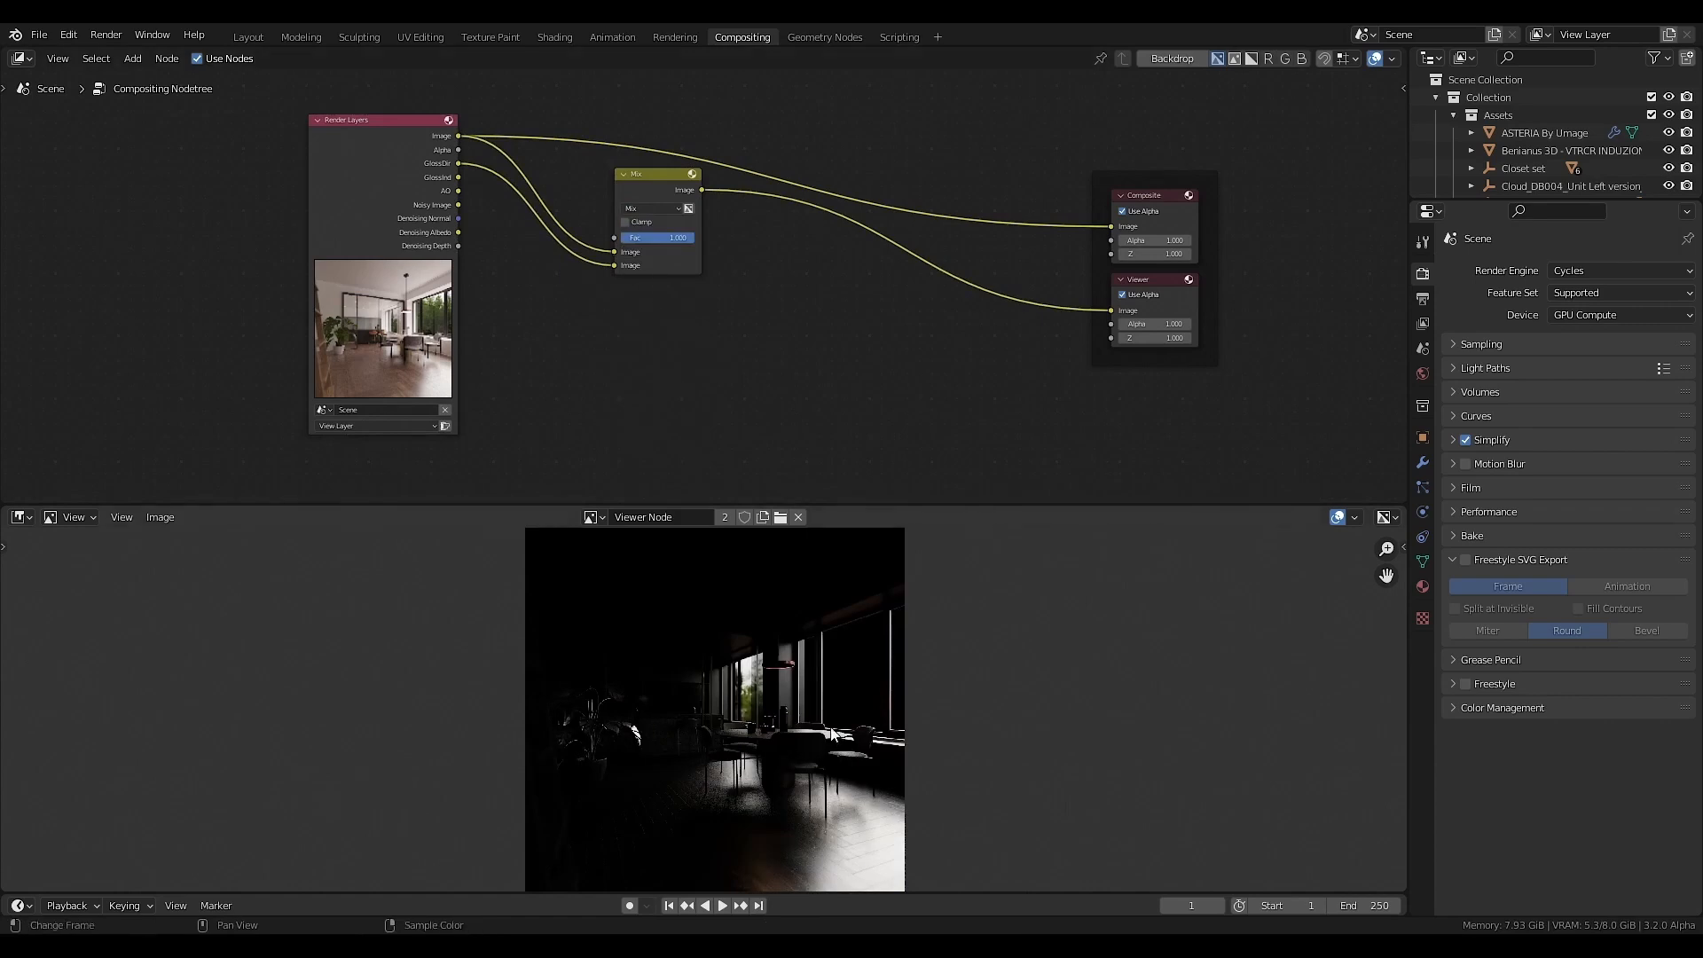
pyautogui.click(633, 237)
pyautogui.click(645, 206)
pyautogui.click(697, 354)
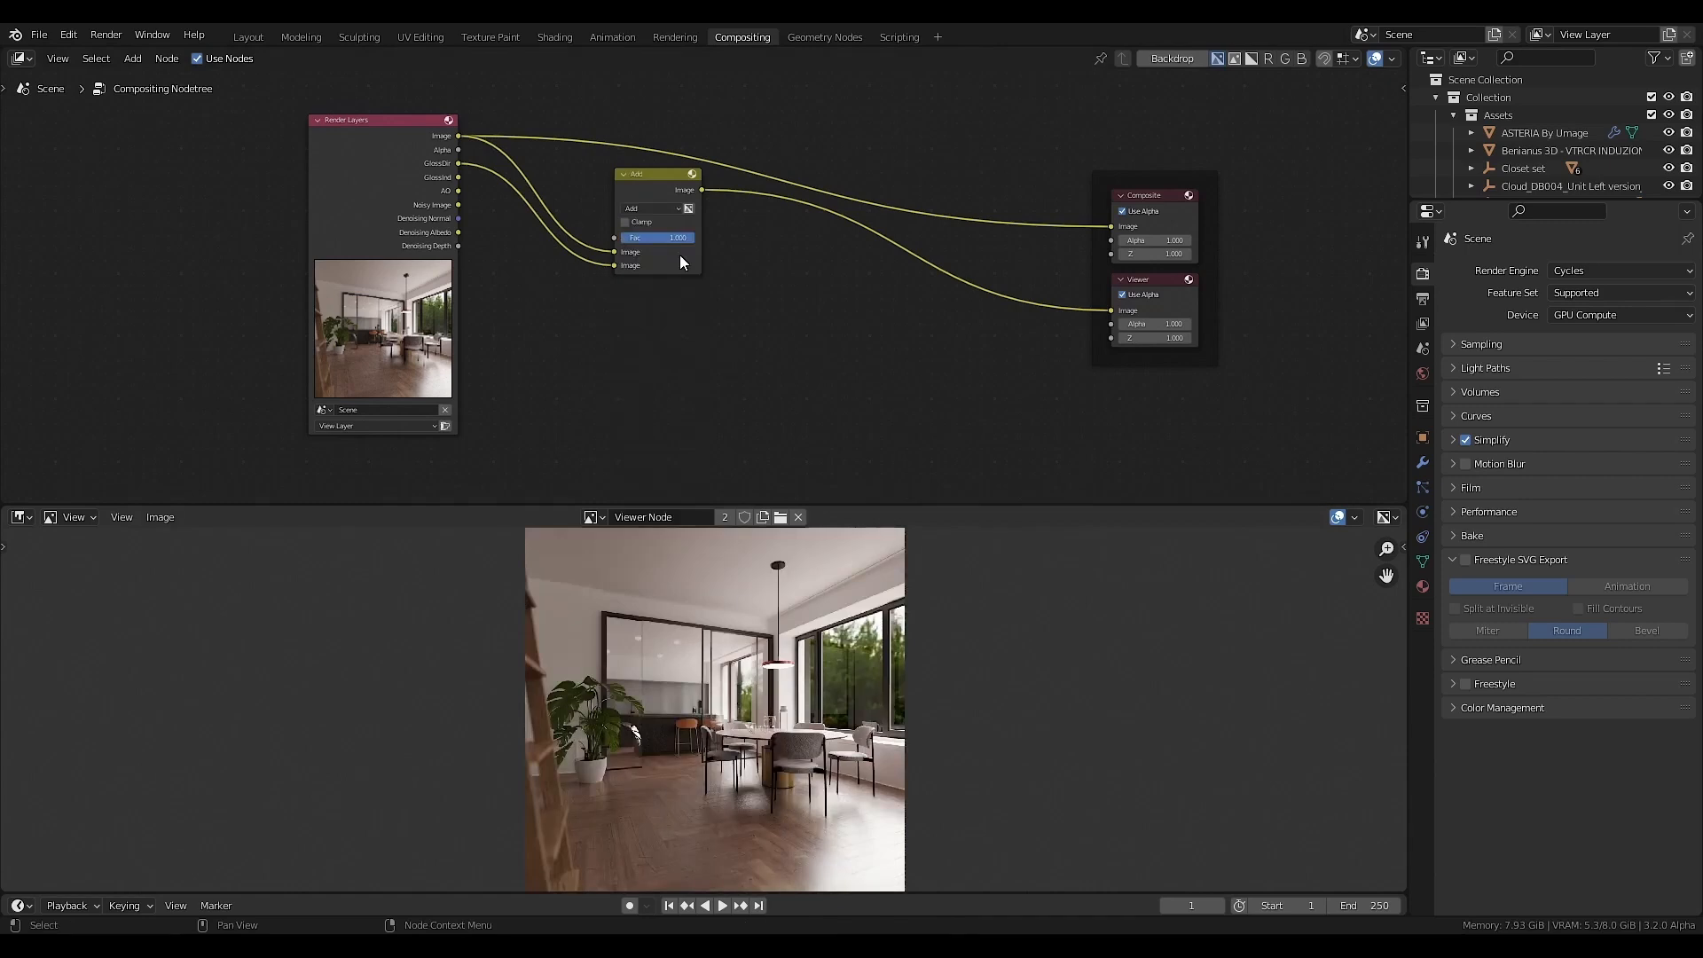
pyautogui.click(664, 238)
pyautogui.write('0.2')
pyautogui.press('Return')
pyautogui.moveTo(641, 237)
pyautogui.mouseDown()
pyautogui.moveTo(690, 238)
pyautogui.moveTo(637, 238)
pyautogui.mouseUp()
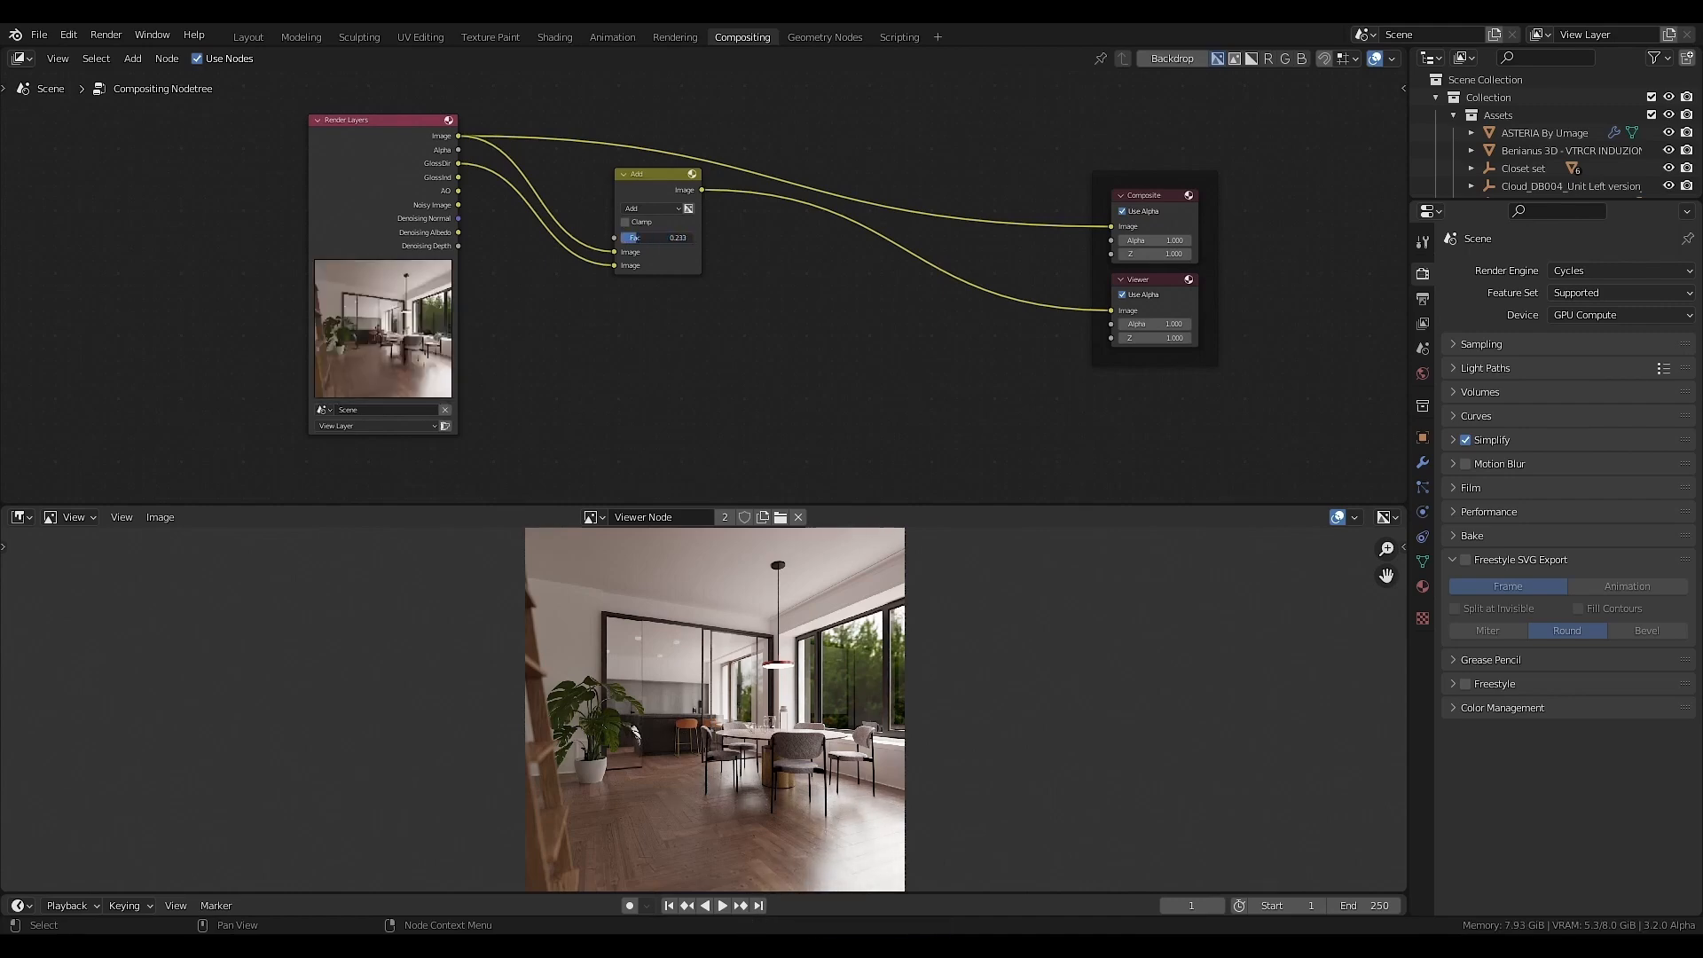
pyautogui.click(645, 236)
pyautogui.press('BackSpace')
pyautogui.press('Return')
# - Duplicate the Add node onto the Viewer link, feed it the Glossy Indirect pass and set its factor to 0.1
pyautogui.hotkey('shift', 'd')
pyautogui.click(927, 275)
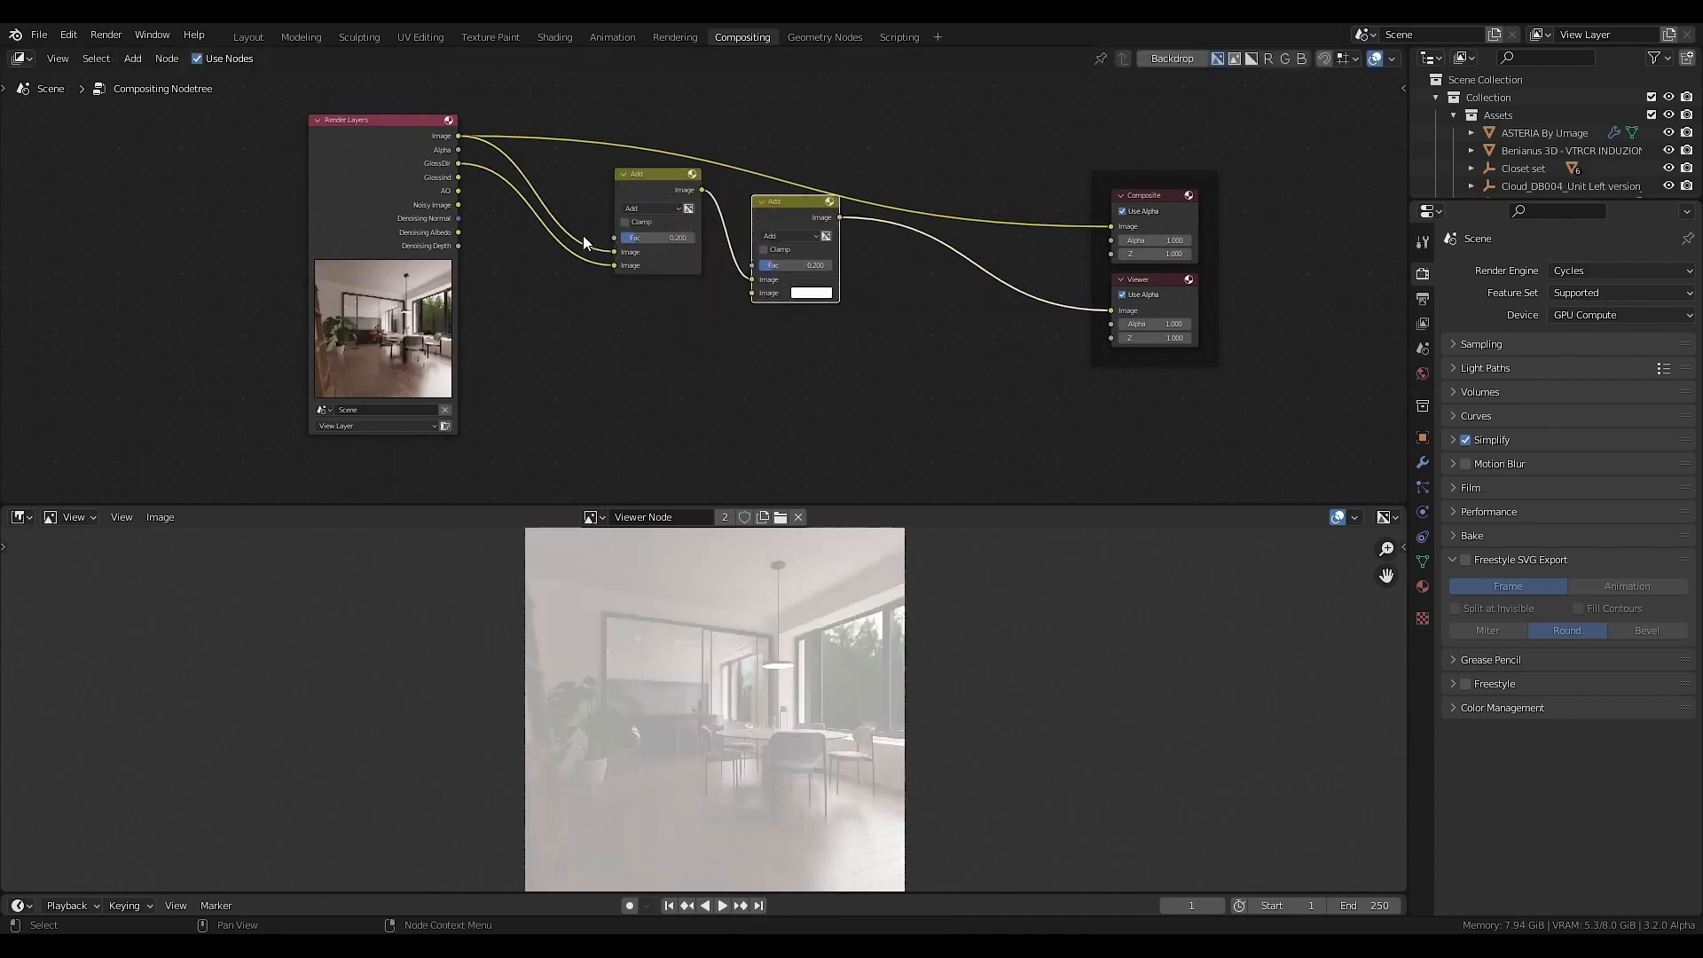
pyautogui.moveTo(459, 177); pyautogui.dragTo(757, 296)
pyautogui.moveTo(781, 265); pyautogui.dragTo(834, 266)
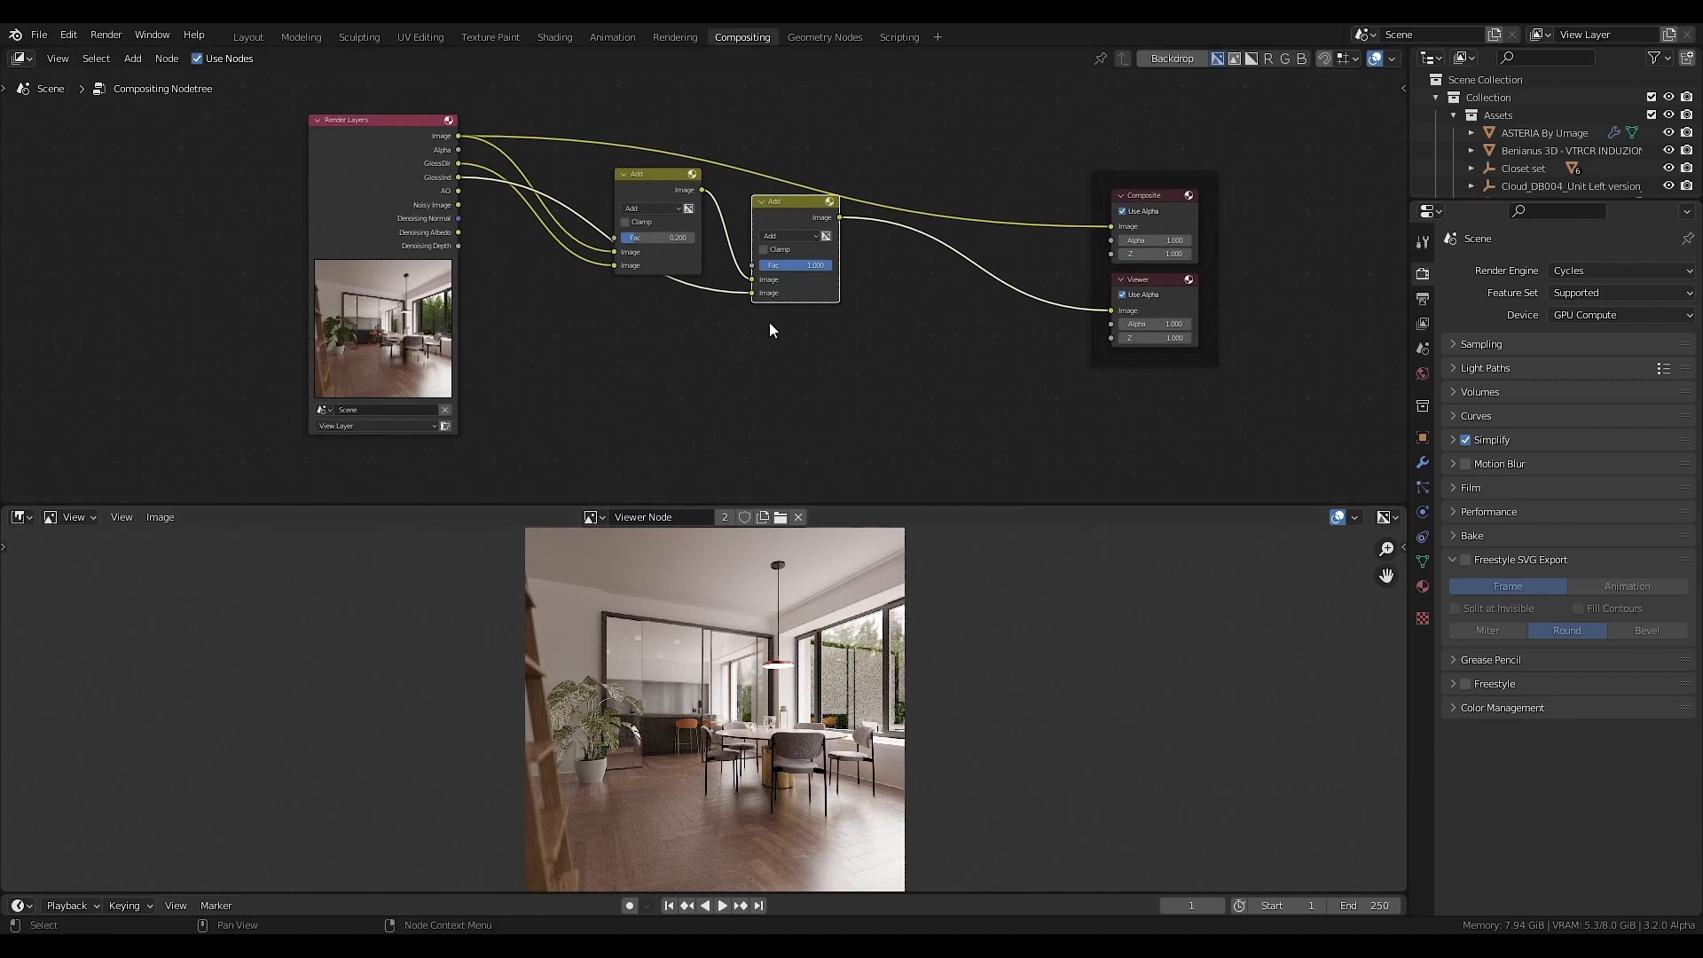
pyautogui.moveTo(692, 188); pyautogui.dragTo(697, 164)
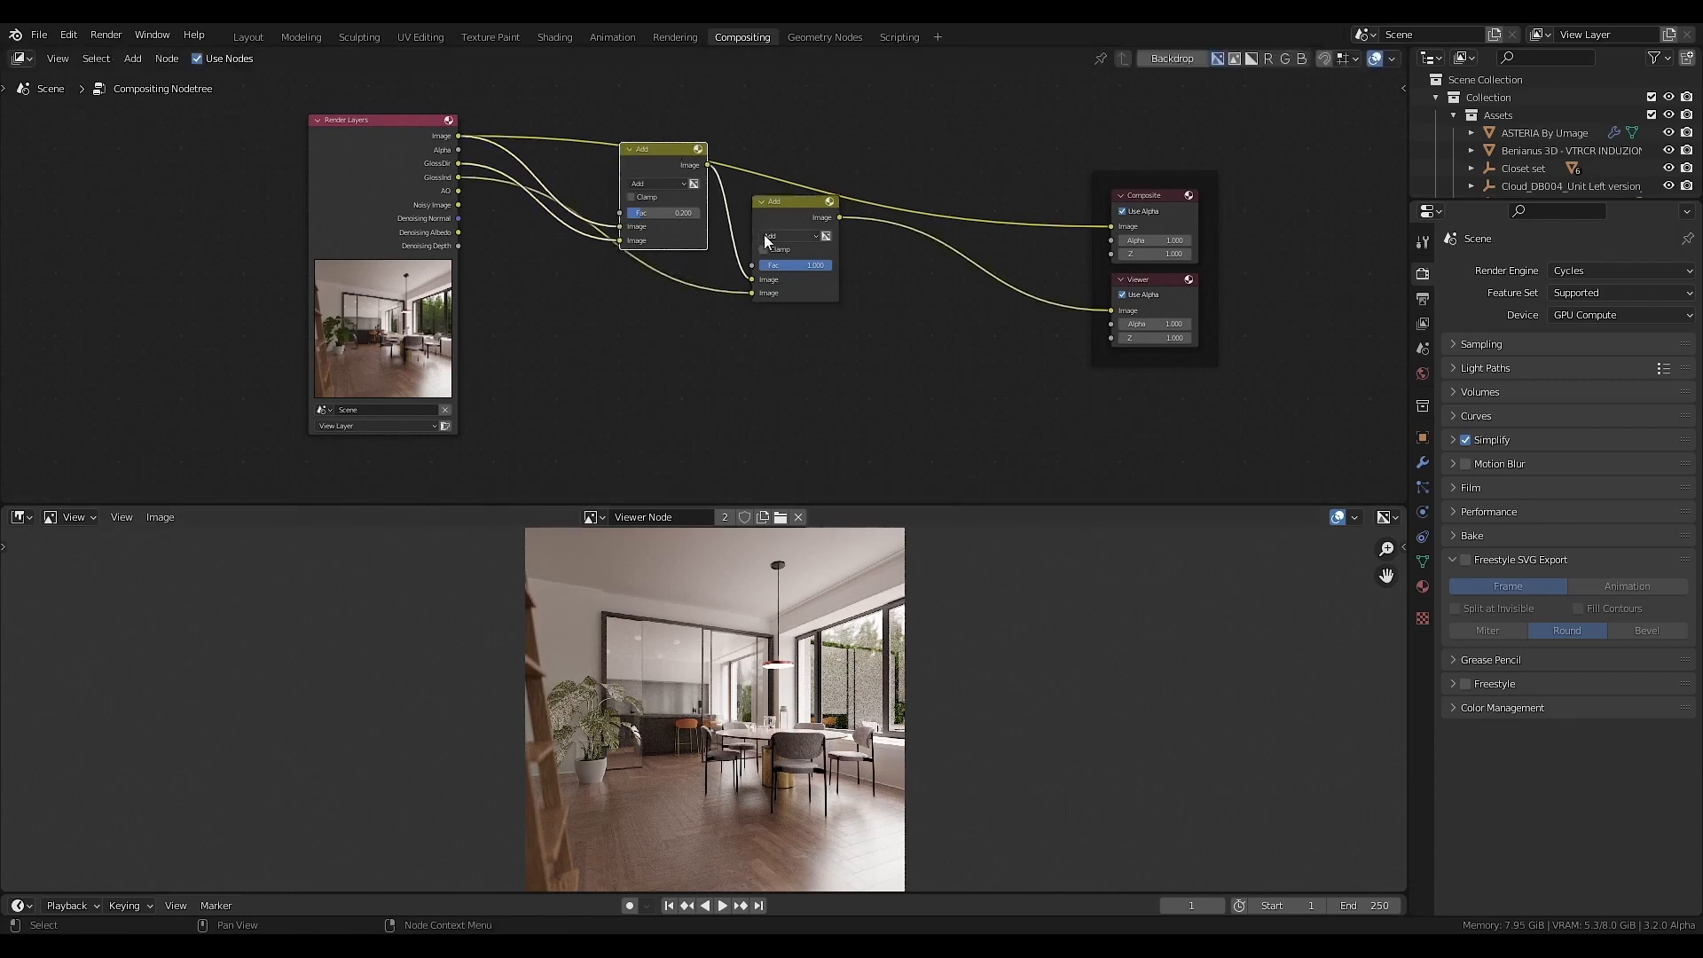
pyautogui.click(801, 269)
pyautogui.write('0.1')
pyautogui.press('Return')
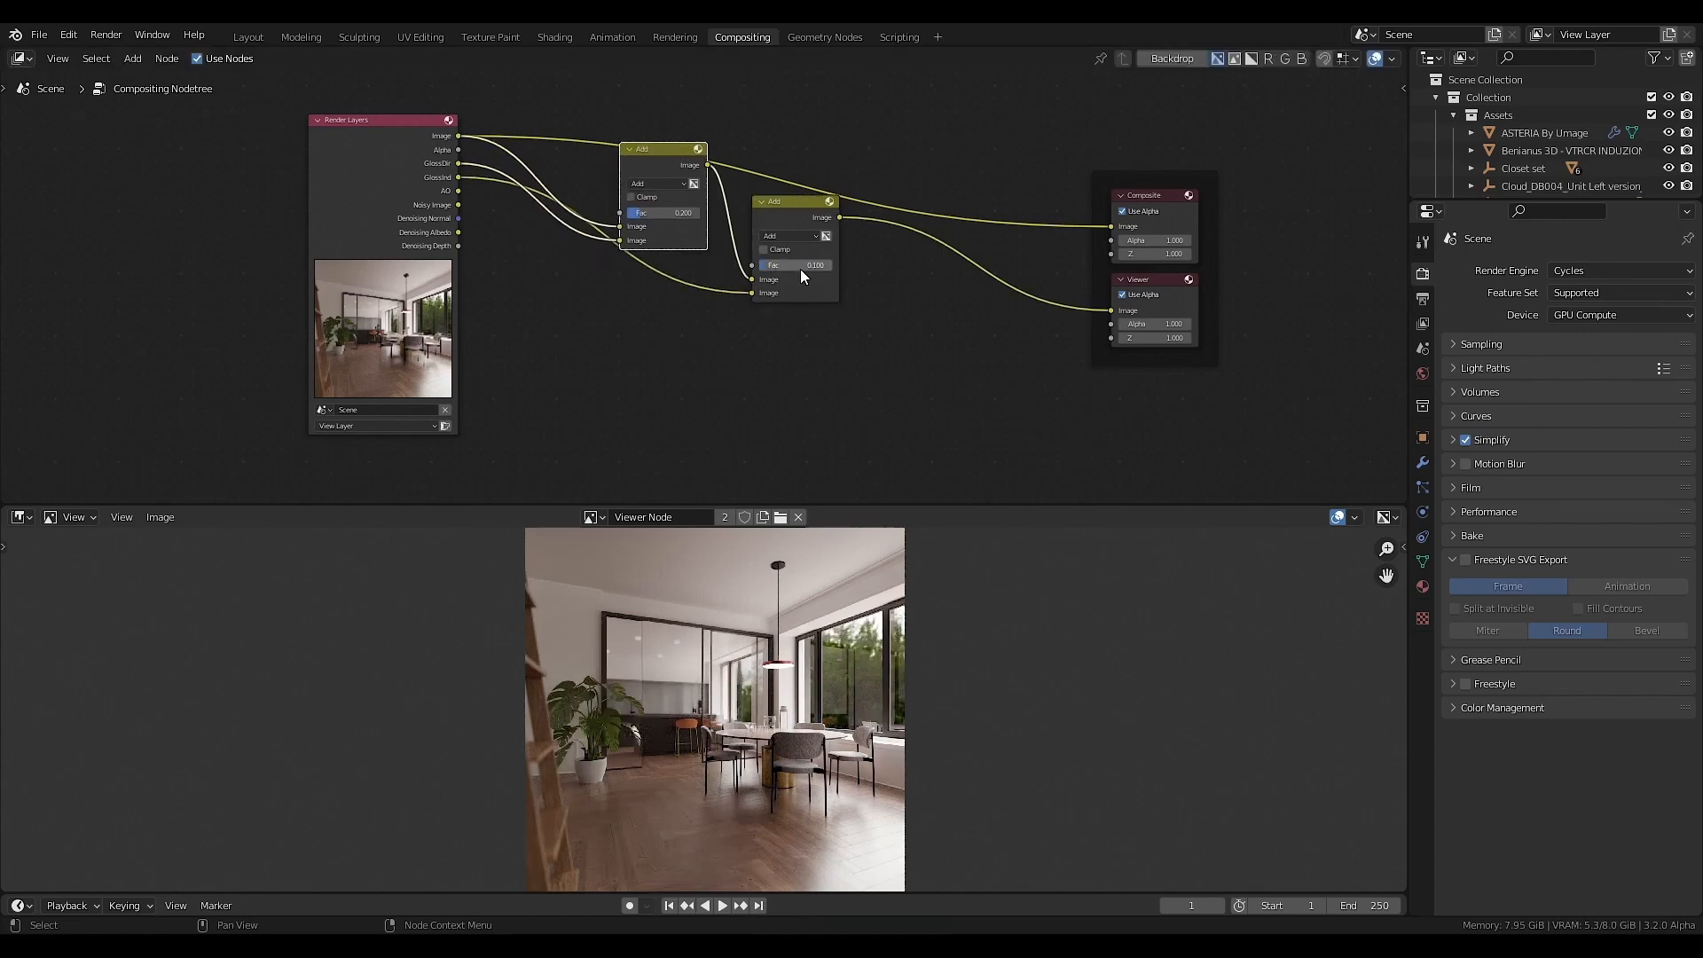
# - Insert a Denoise node on the Glossy Indirect link into the second Add node and mute it
pyautogui.moveTo(774, 360); pyautogui.dragTo(787, 379, button='middle')
pyautogui.moveTo(806, 219); pyautogui.dragTo(810, 251)
pyautogui.hotkey('shift', 'a')
pyautogui.moveTo(732, 310)
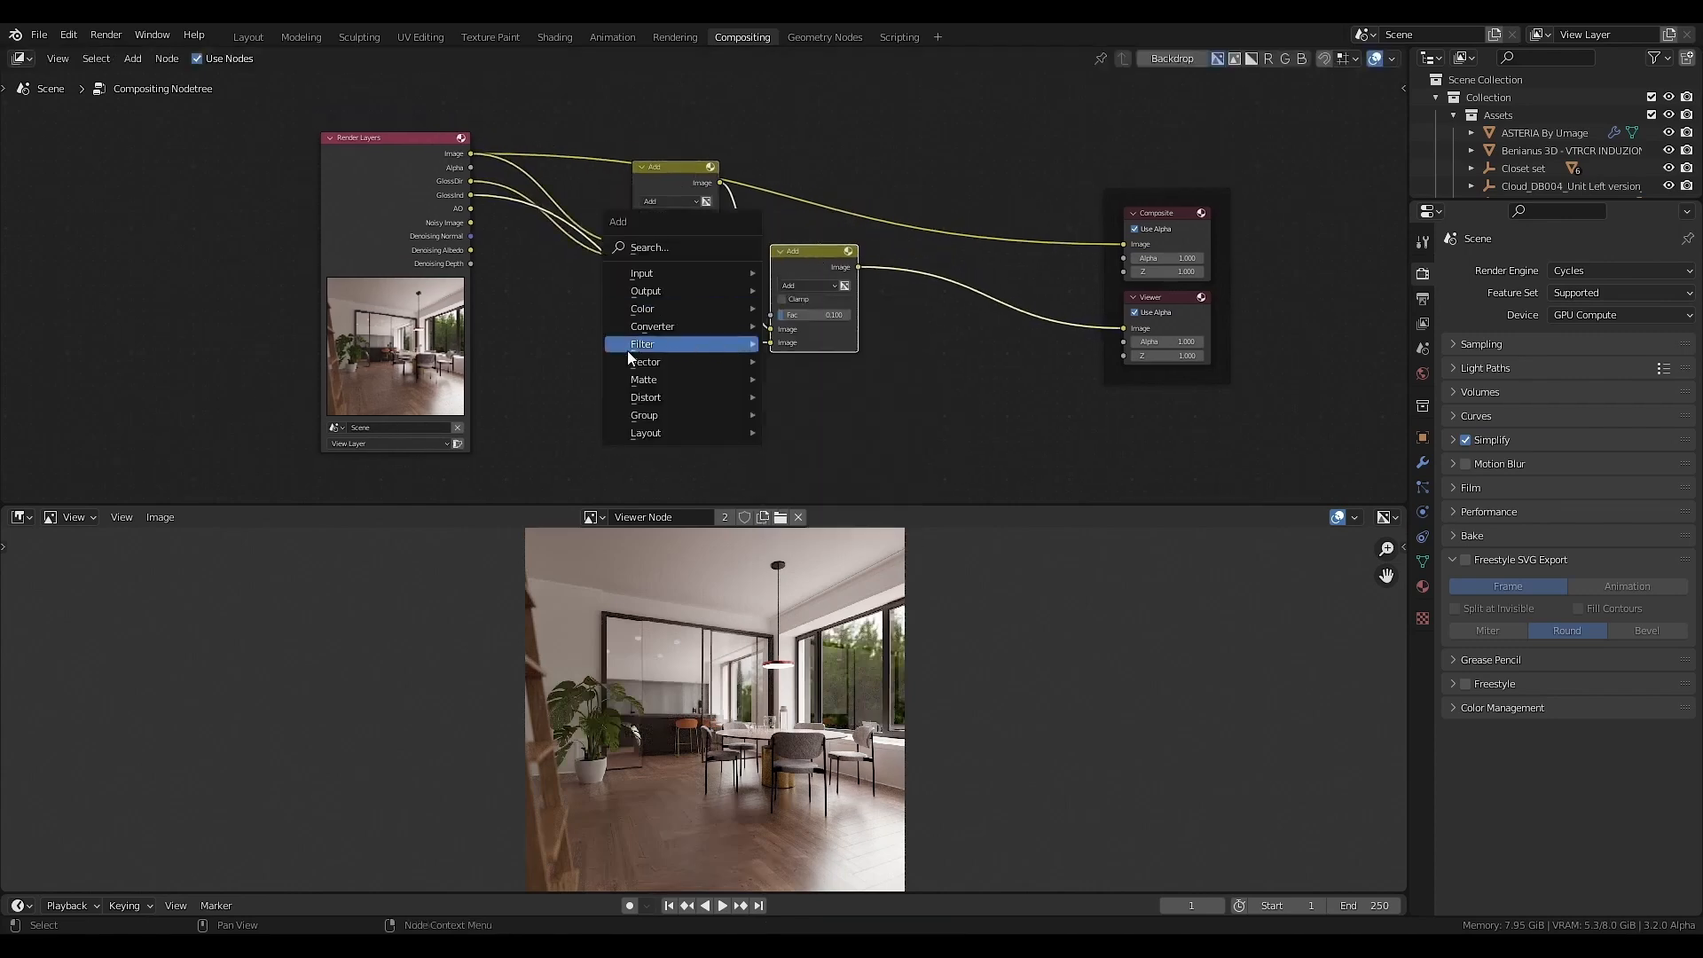
pyautogui.moveTo(648, 346)
pyautogui.click(829, 428)
pyautogui.click(655, 308)
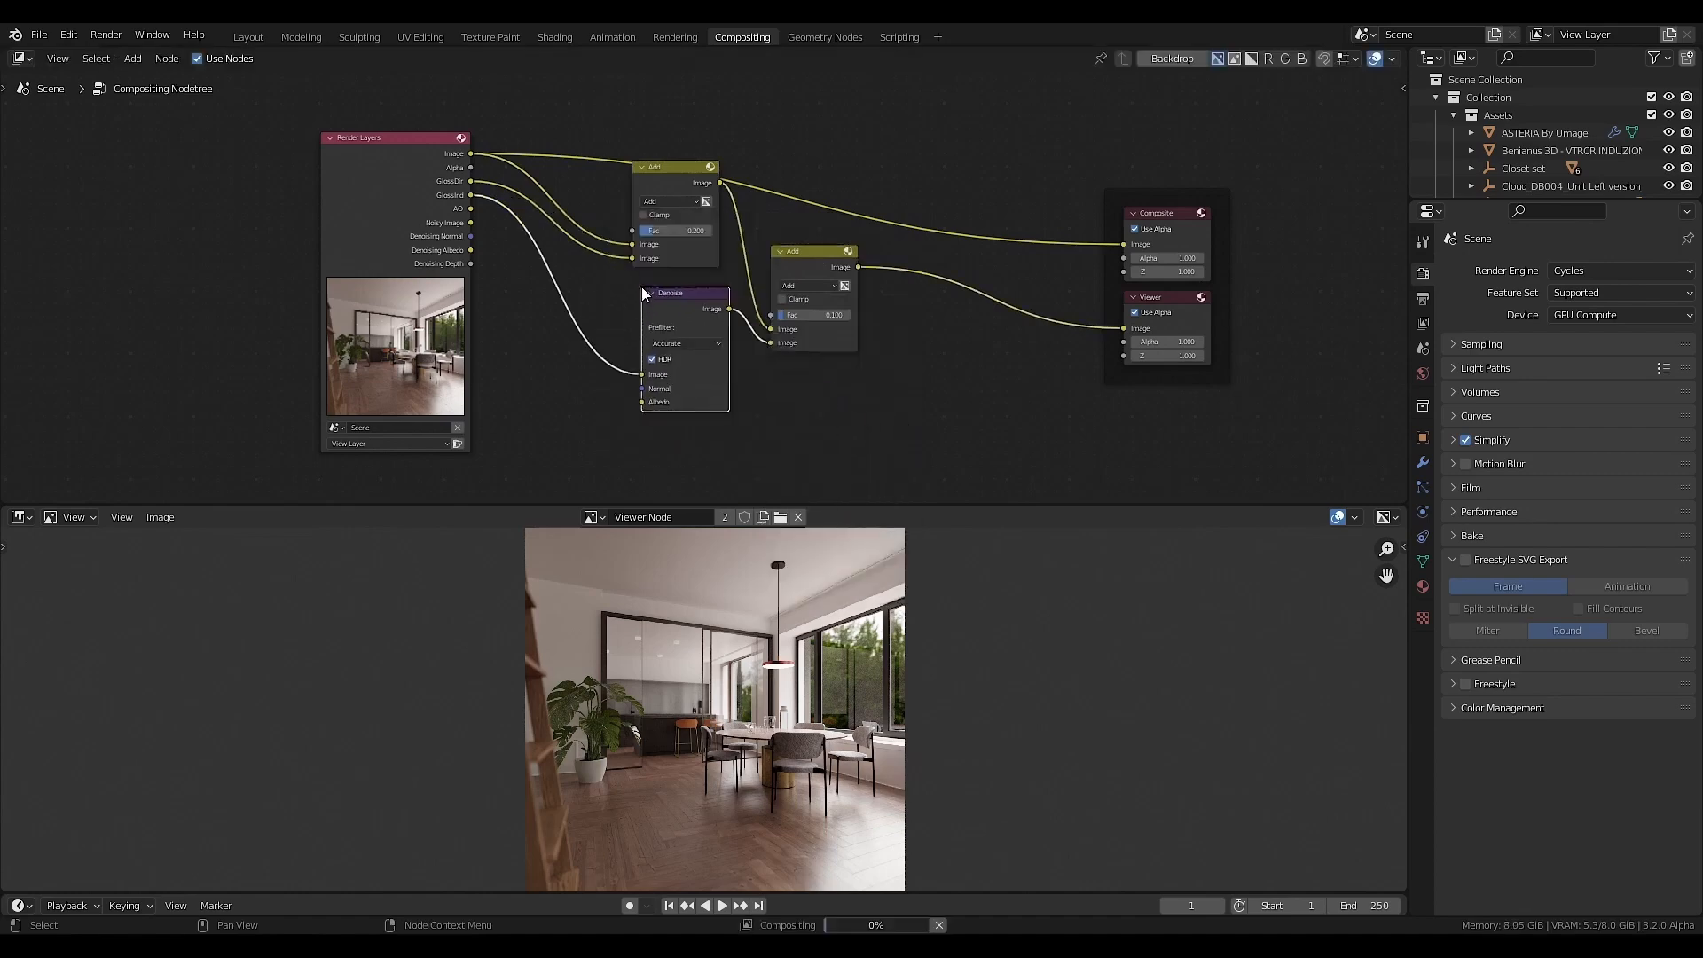
pyautogui.press('m')
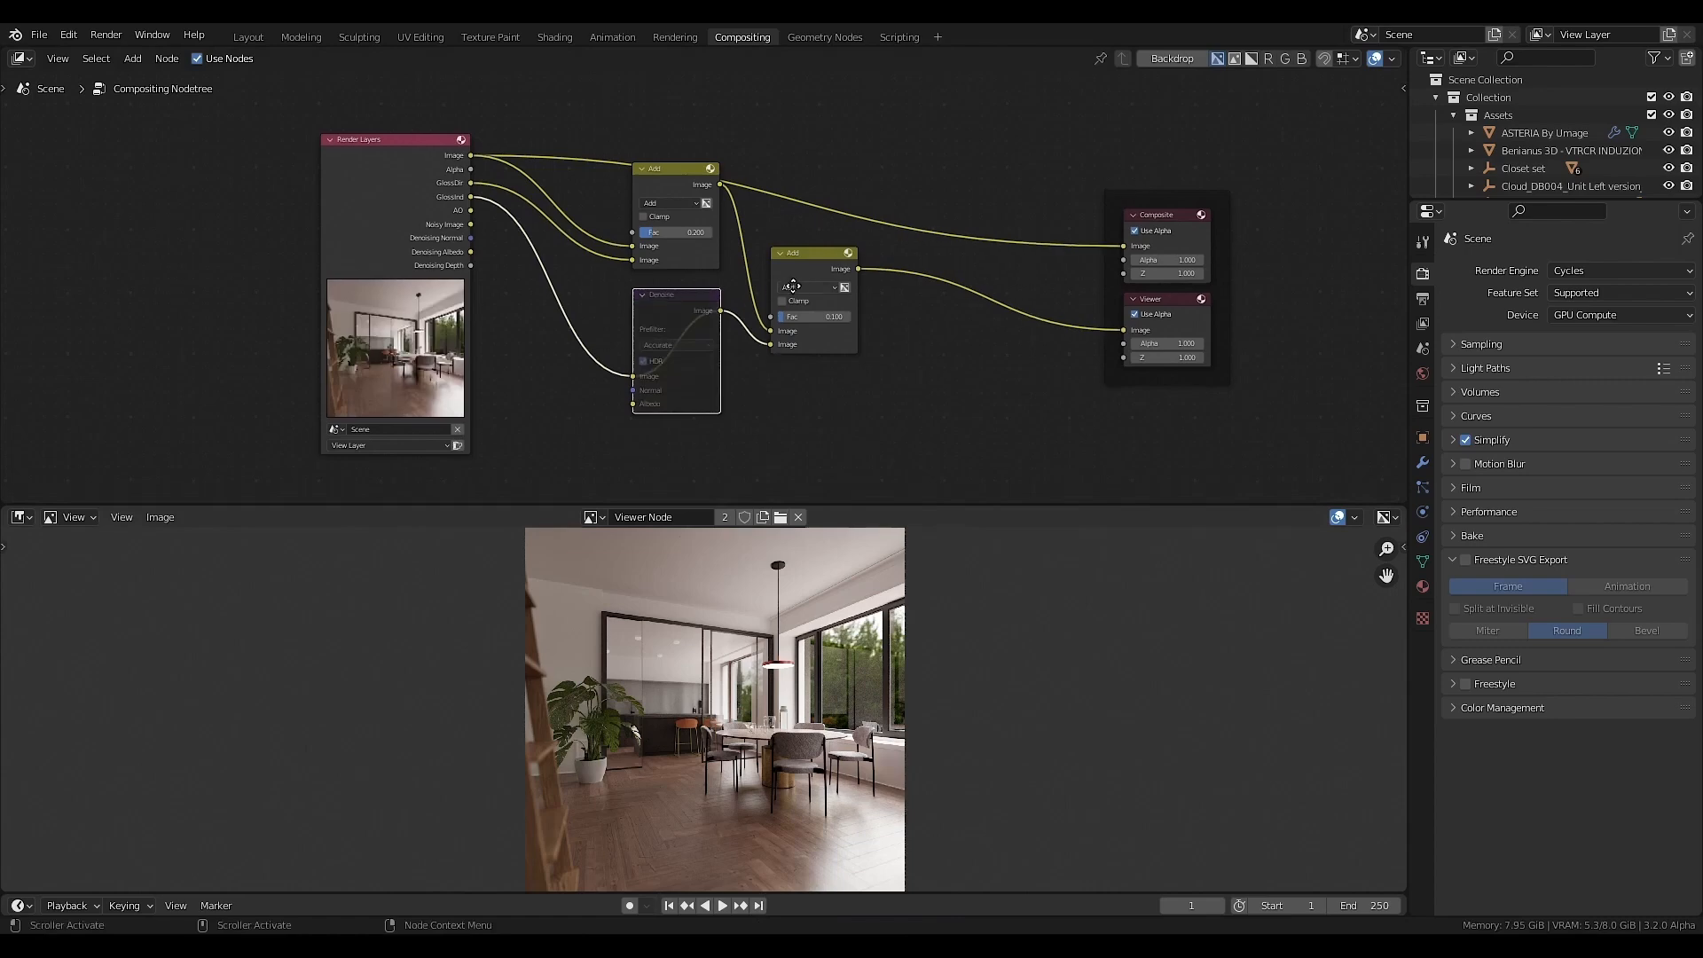
# - Duplicate the second Add node before the Viewer, set the copy to Multiply and connect the AO pass to its second image
pyautogui.moveTo(855, 250); pyautogui.dragTo(825, 311, button='middle')
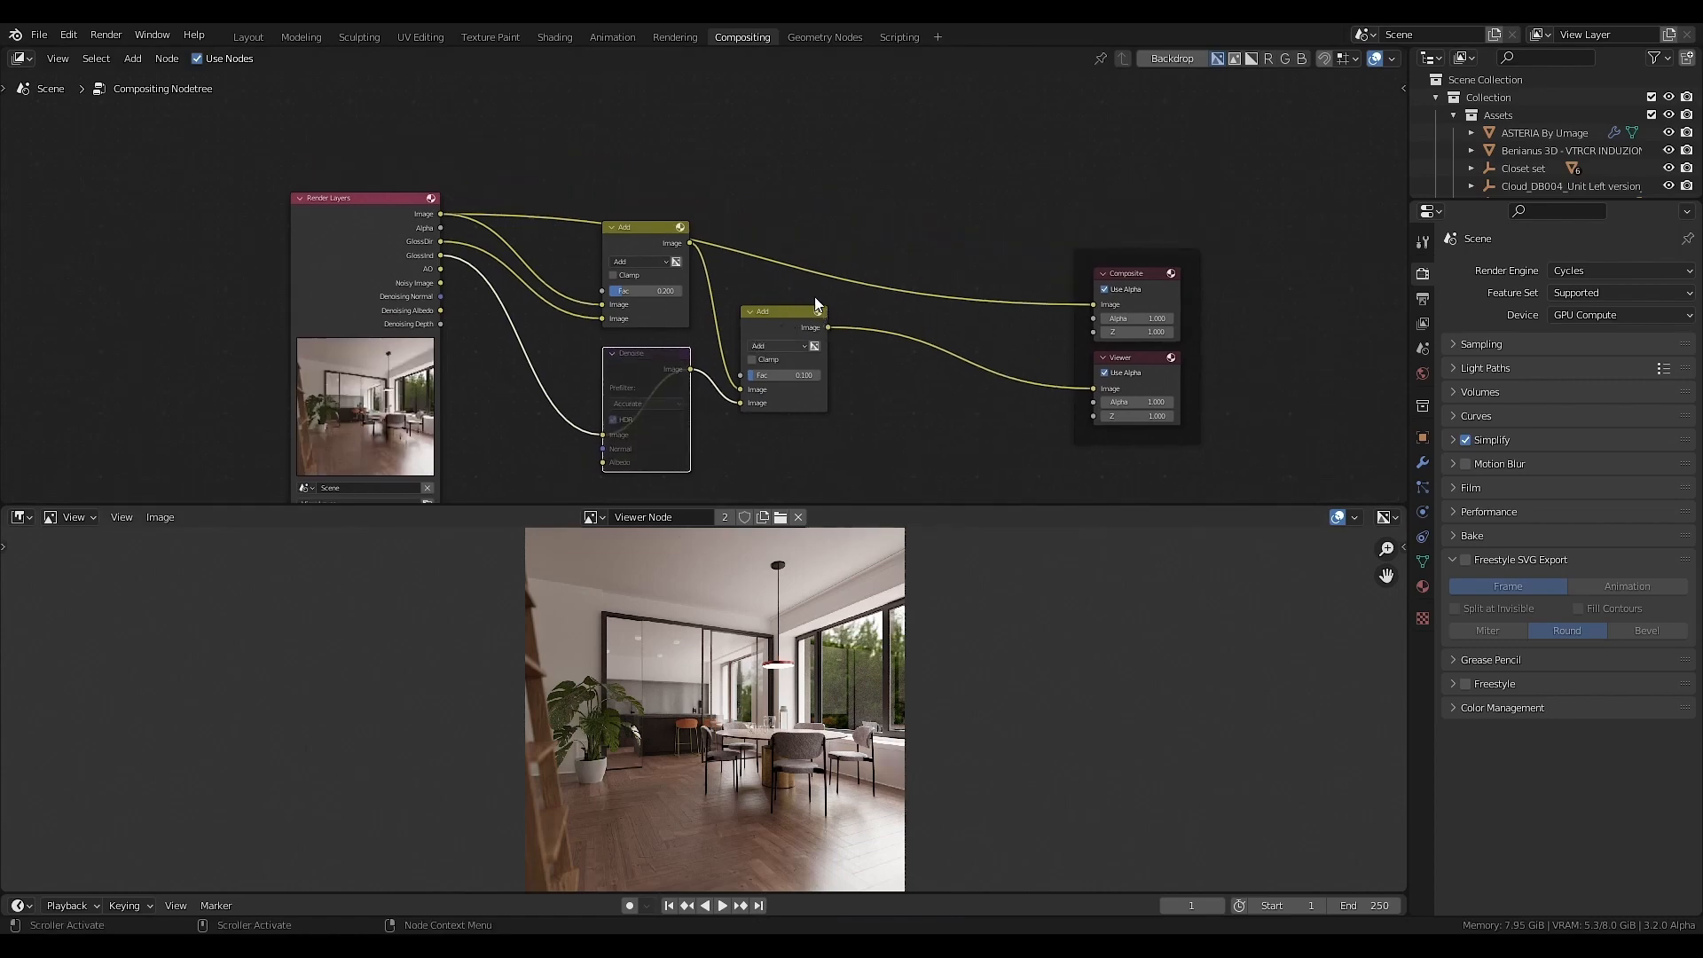
pyautogui.click(800, 323)
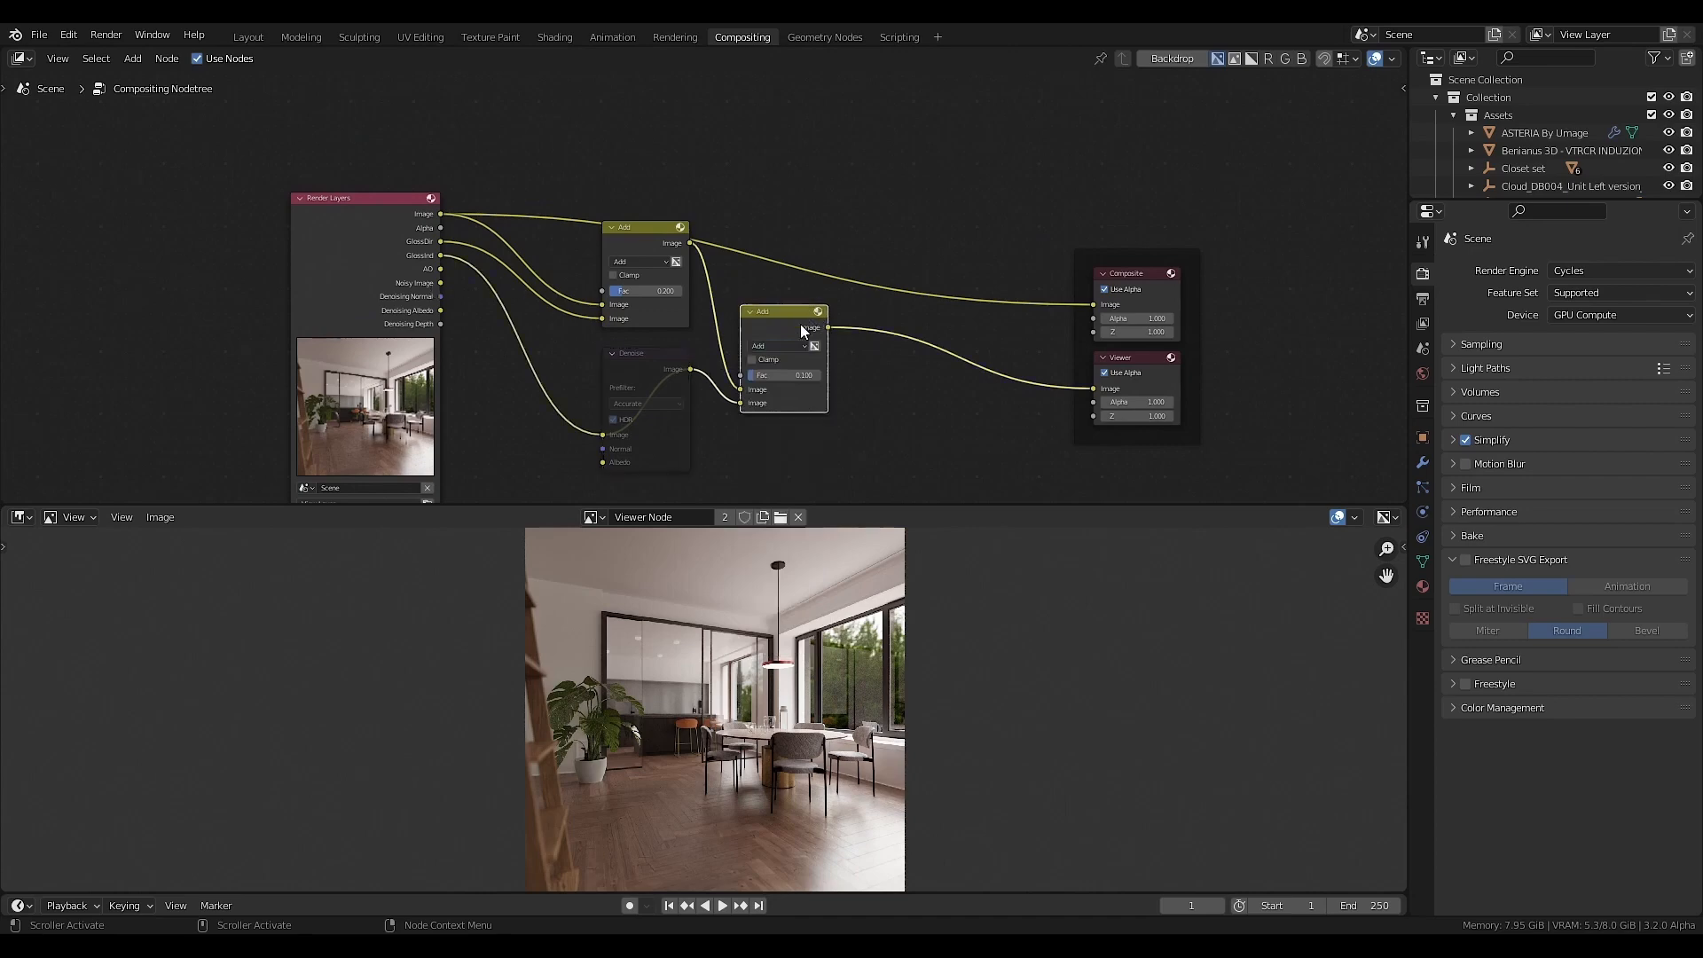
pyautogui.hotkey('shift', 'd')
pyautogui.click(901, 348)
pyautogui.click(917, 351)
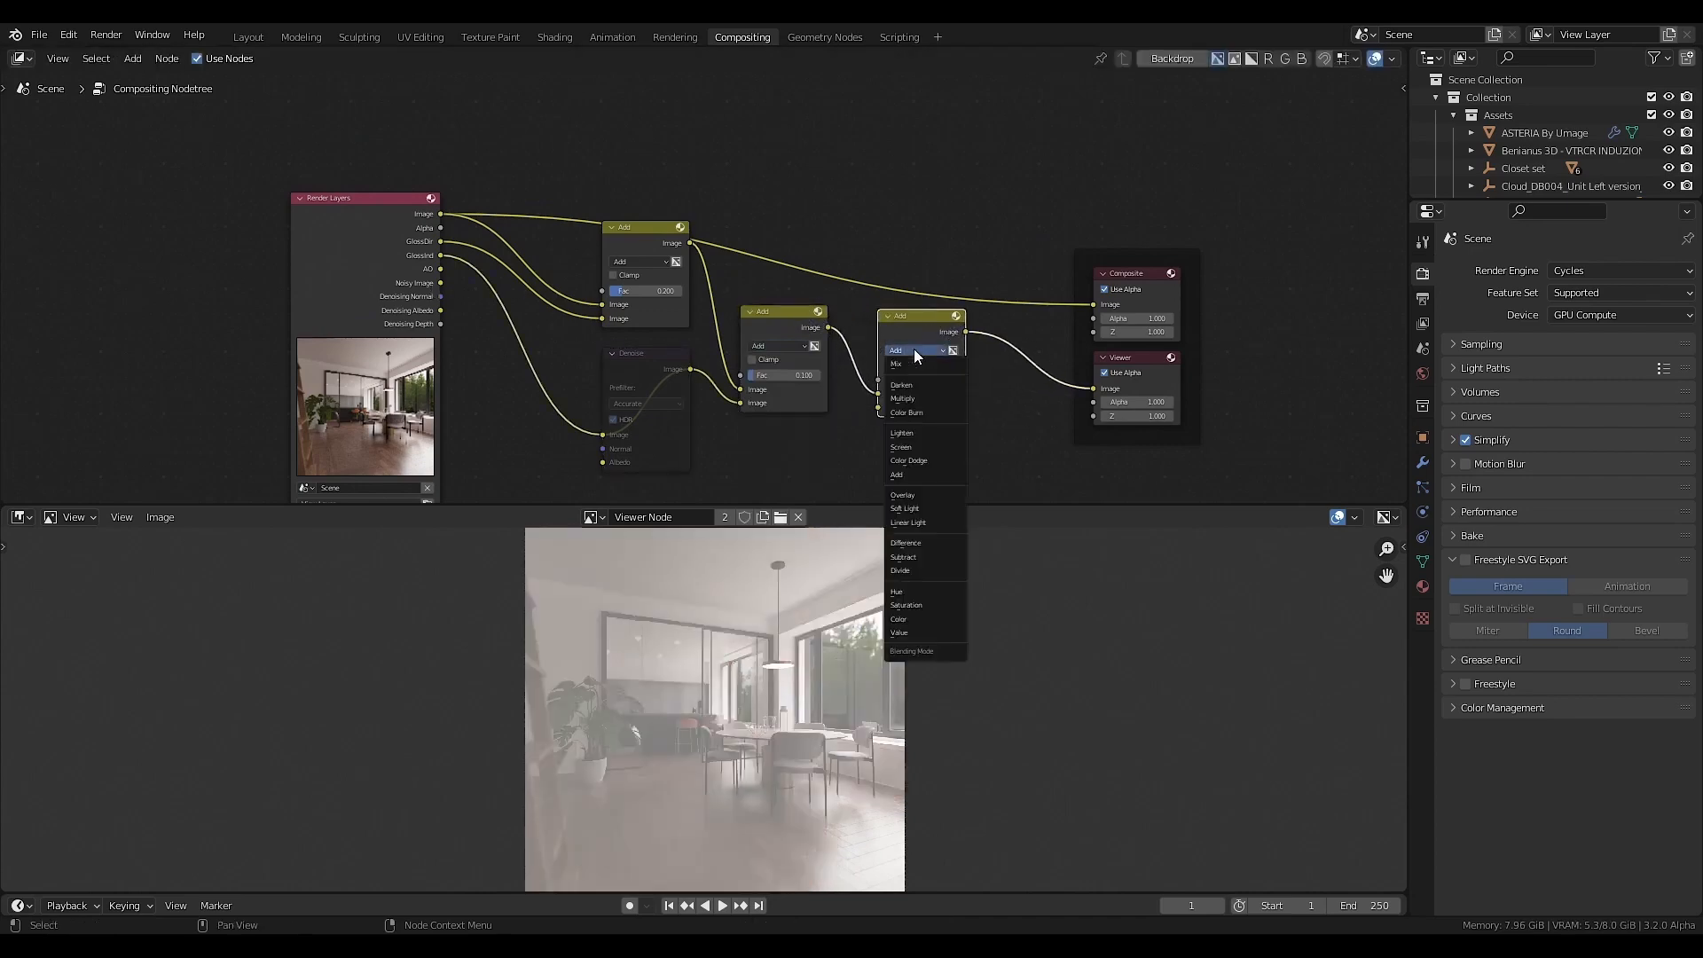
pyautogui.click(908, 401)
pyautogui.moveTo(440, 269); pyautogui.dragTo(880, 408)
pyautogui.moveTo(905, 379); pyautogui.dragTo(959, 380)
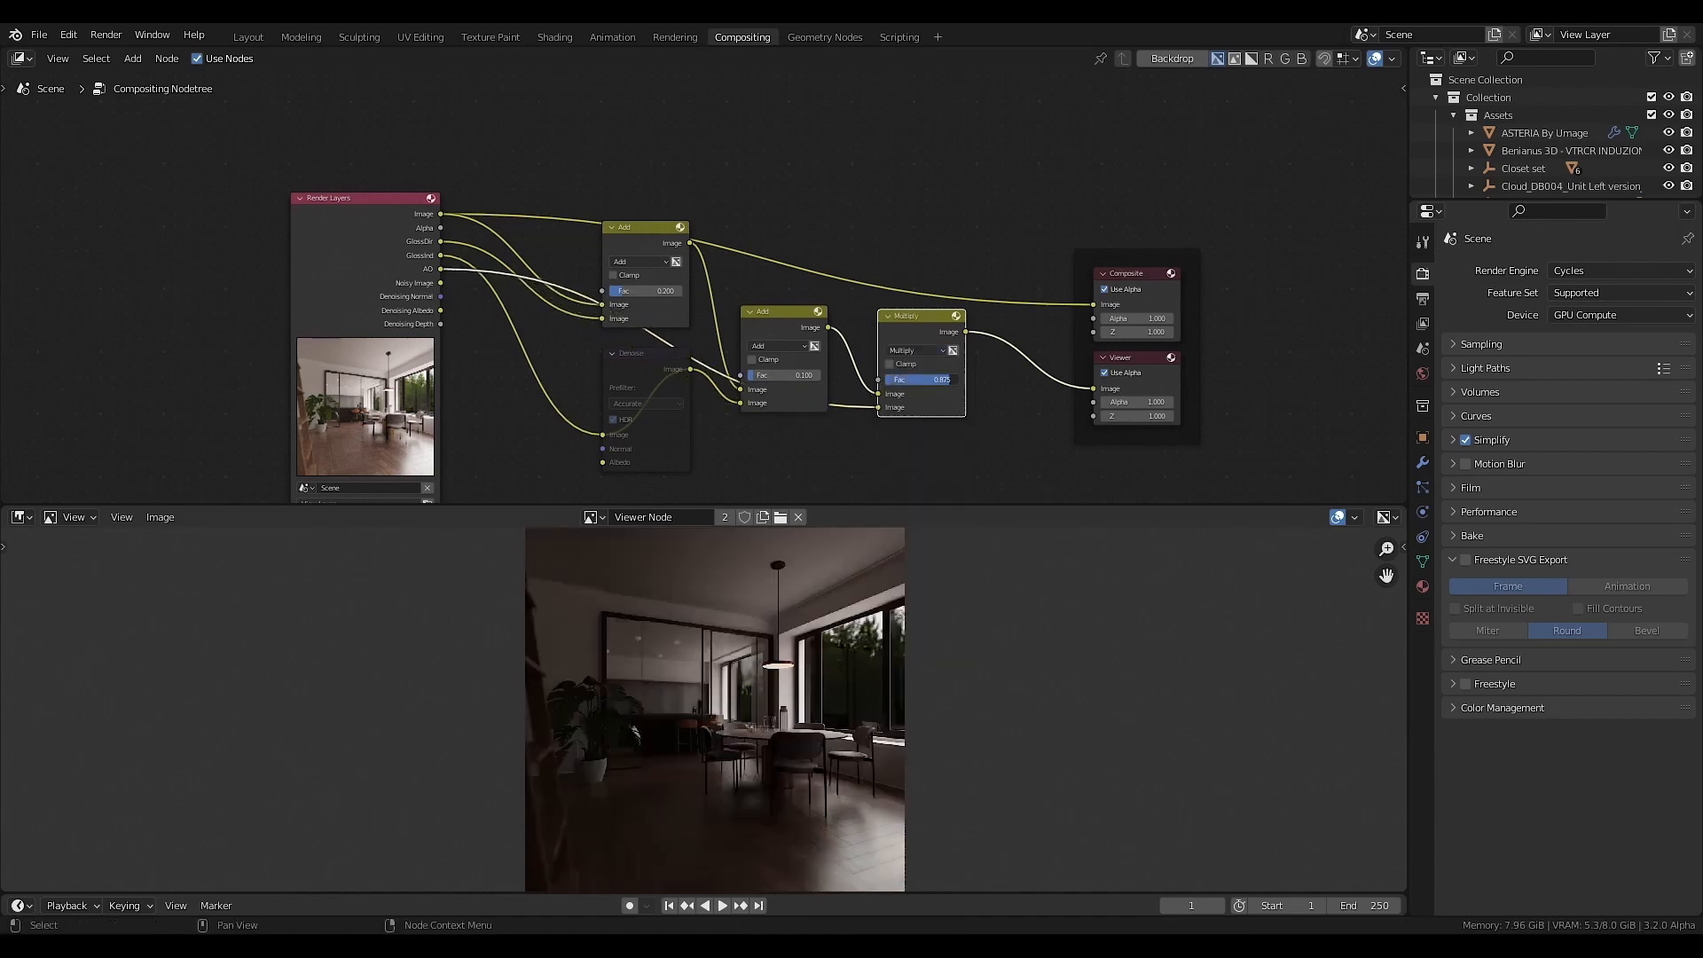
# - Preview the AO pass alone, return the Viewer to the Multiply node and set its factor to 0.2
pyautogui.keyDown('ctrl'); pyautogui.keyDown('shift'); pyautogui.click(442, 270); pyautogui.keyUp('shift'); pyautogui.keyUp('ctrl')
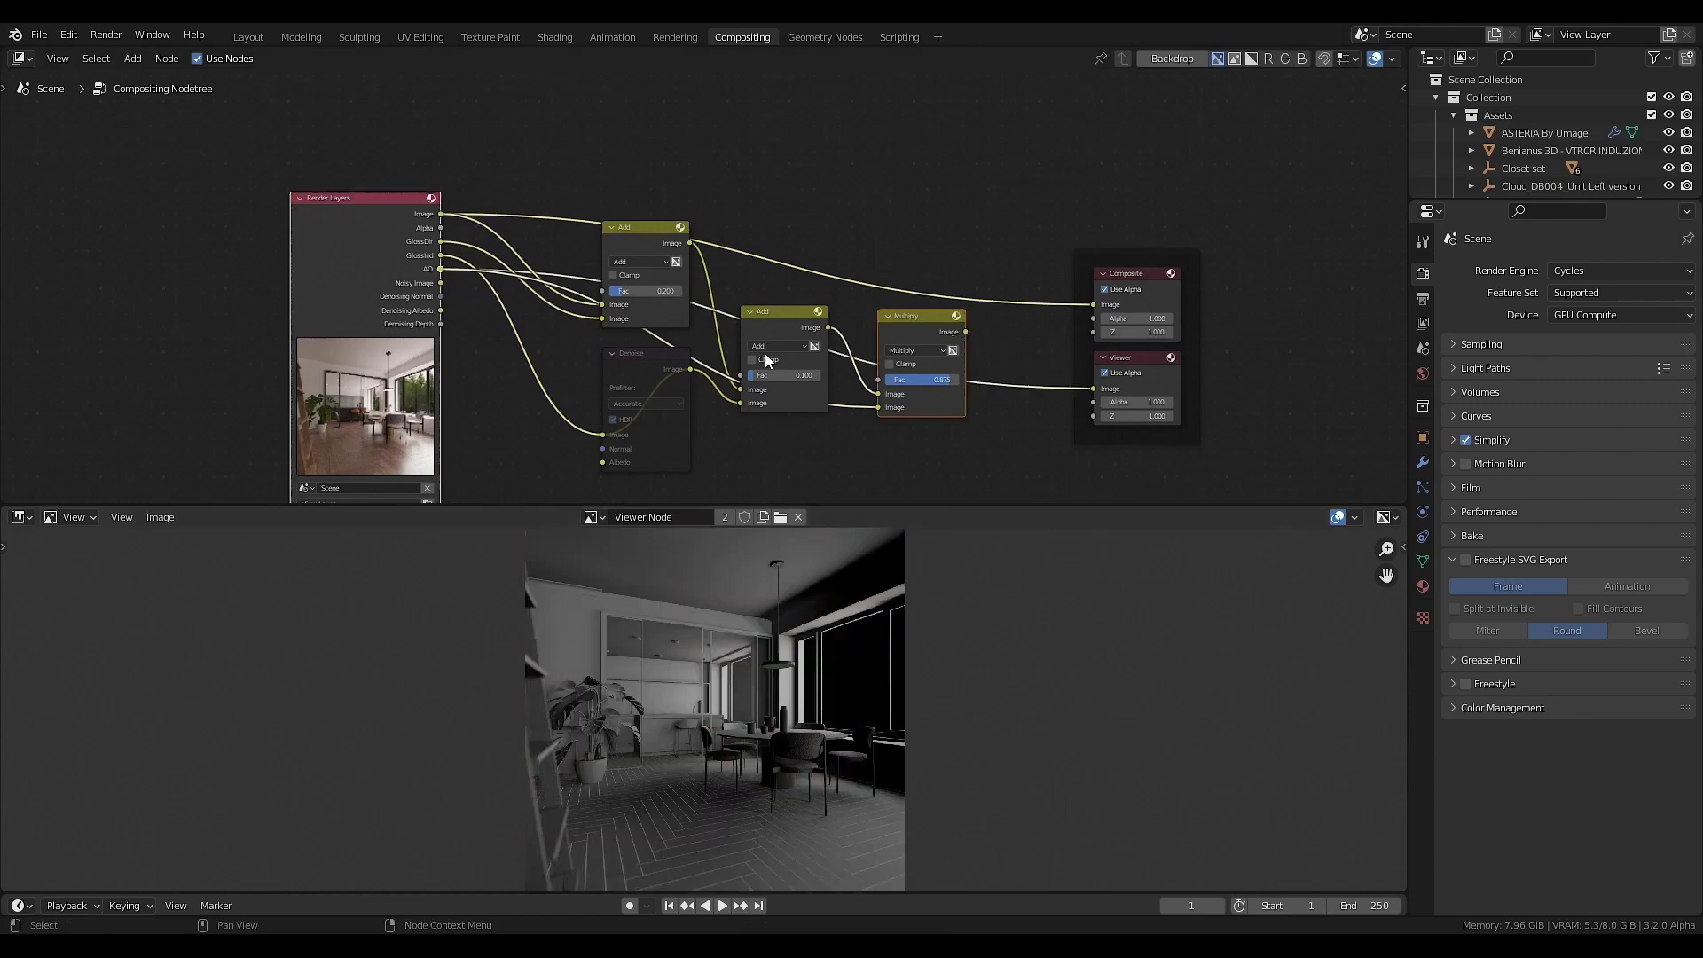
pyautogui.keyDown('ctrl'); pyautogui.keyDown('shift'); pyautogui.click(946, 358); pyautogui.keyUp('shift'); pyautogui.keyUp('ctrl')
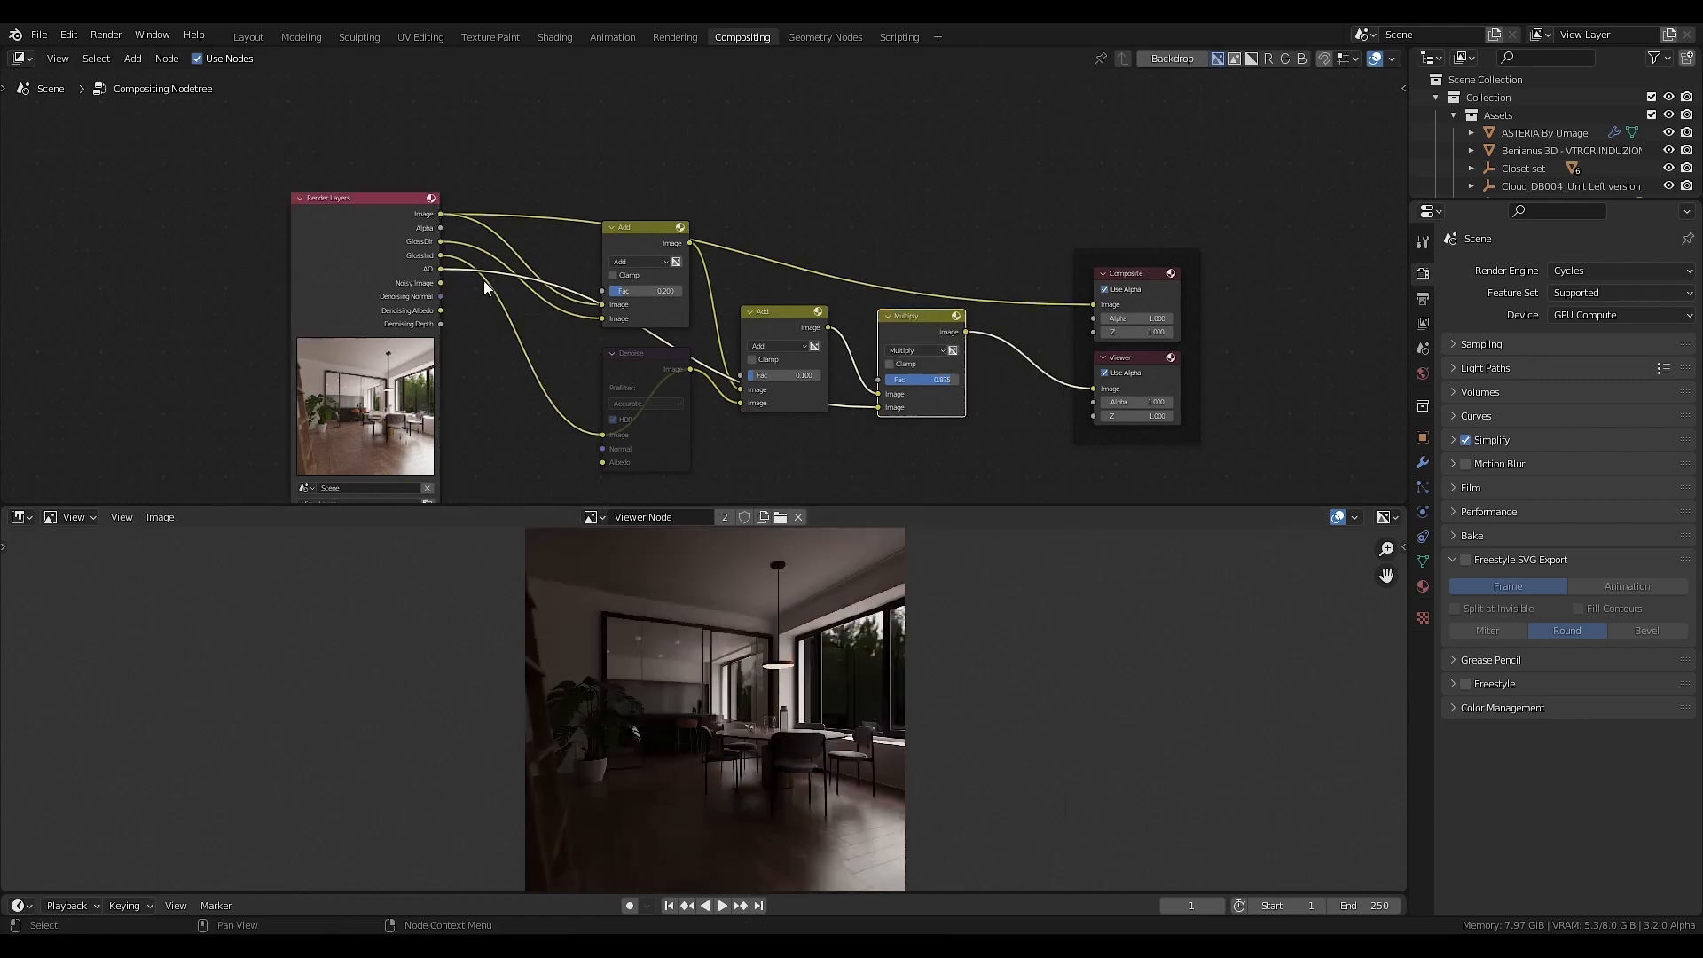
pyautogui.press('BackSpace')
pyautogui.click(912, 380)
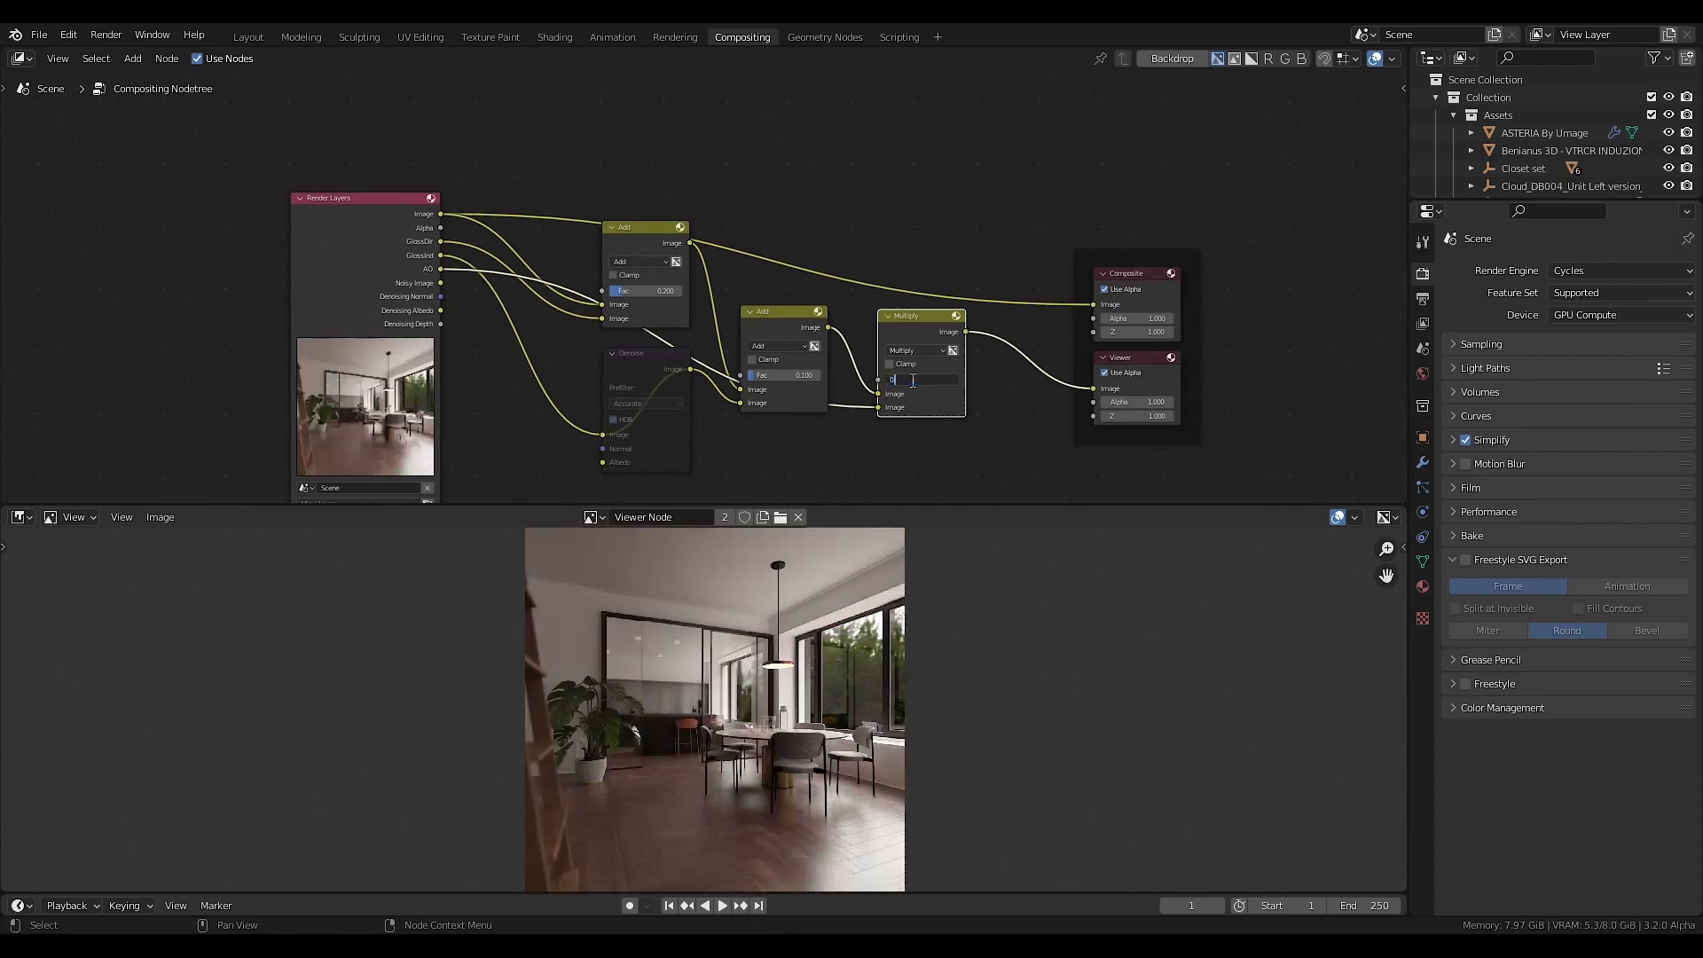
pyautogui.press('Return')
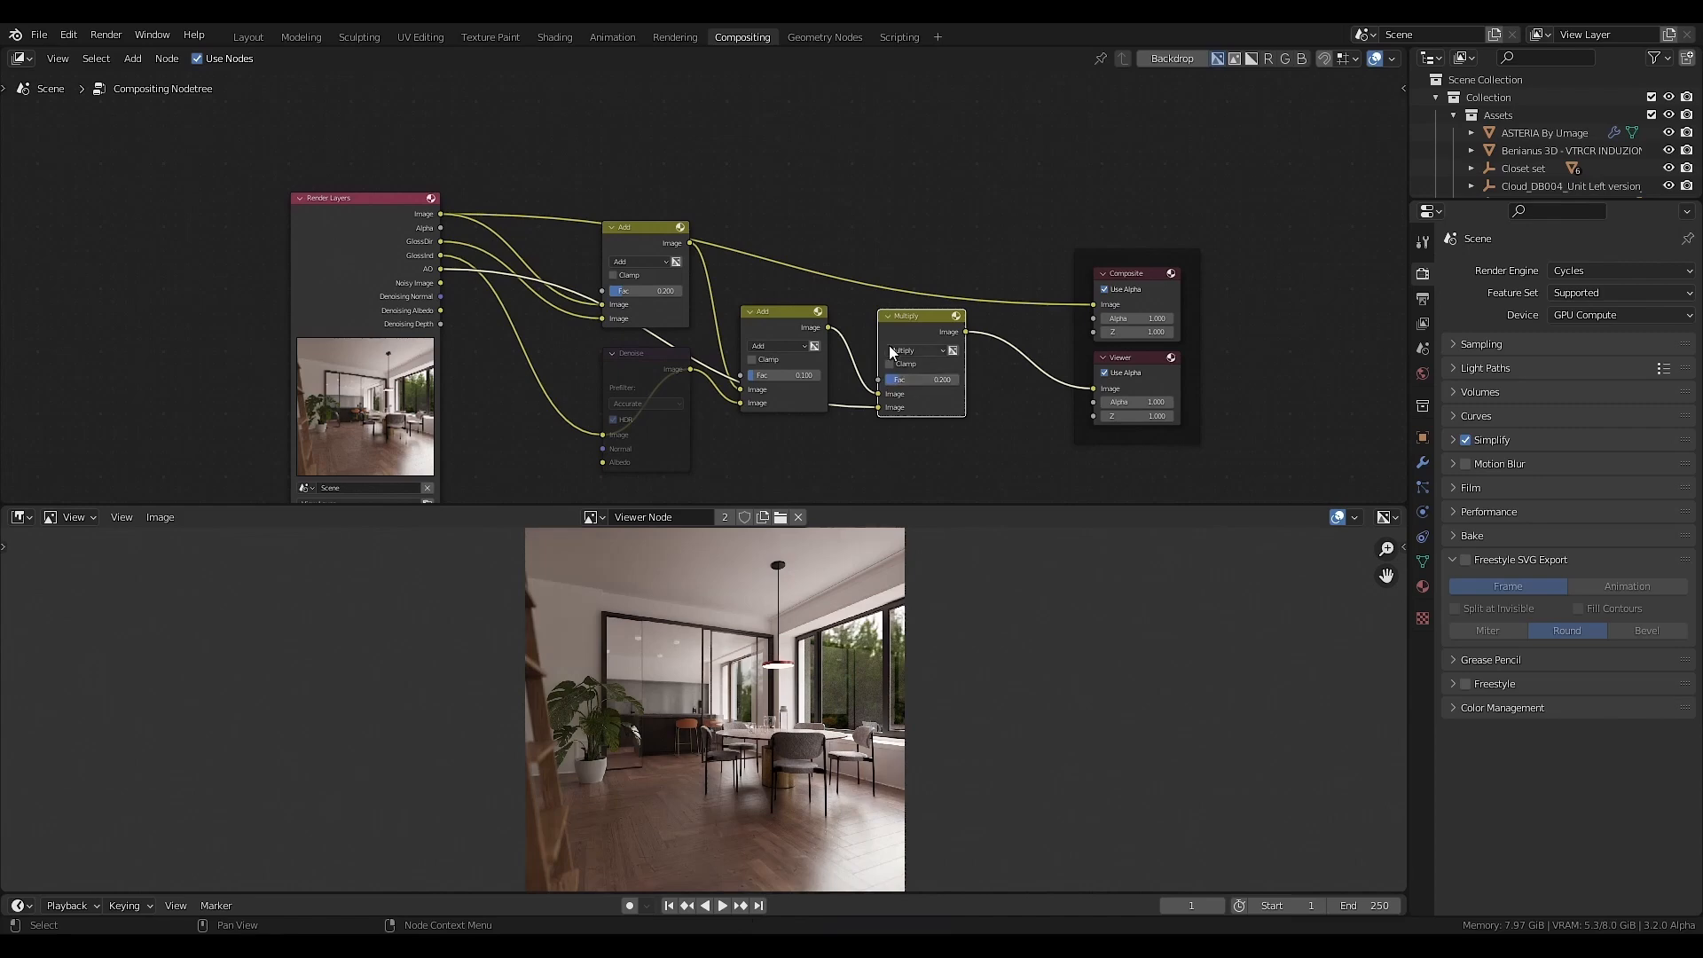
# - Frame the two Add nodes, Denoise and Multiply together and move the frame closer to Render Layers
pyautogui.moveTo(1013, 361); pyautogui.dragTo(1003, 308, button='middle')
pyautogui.scroll(-1, 895, 351)
pyautogui.moveTo(936, 182); pyautogui.dragTo(635, 433)
pyautogui.hotkey('ctrl', 'j')
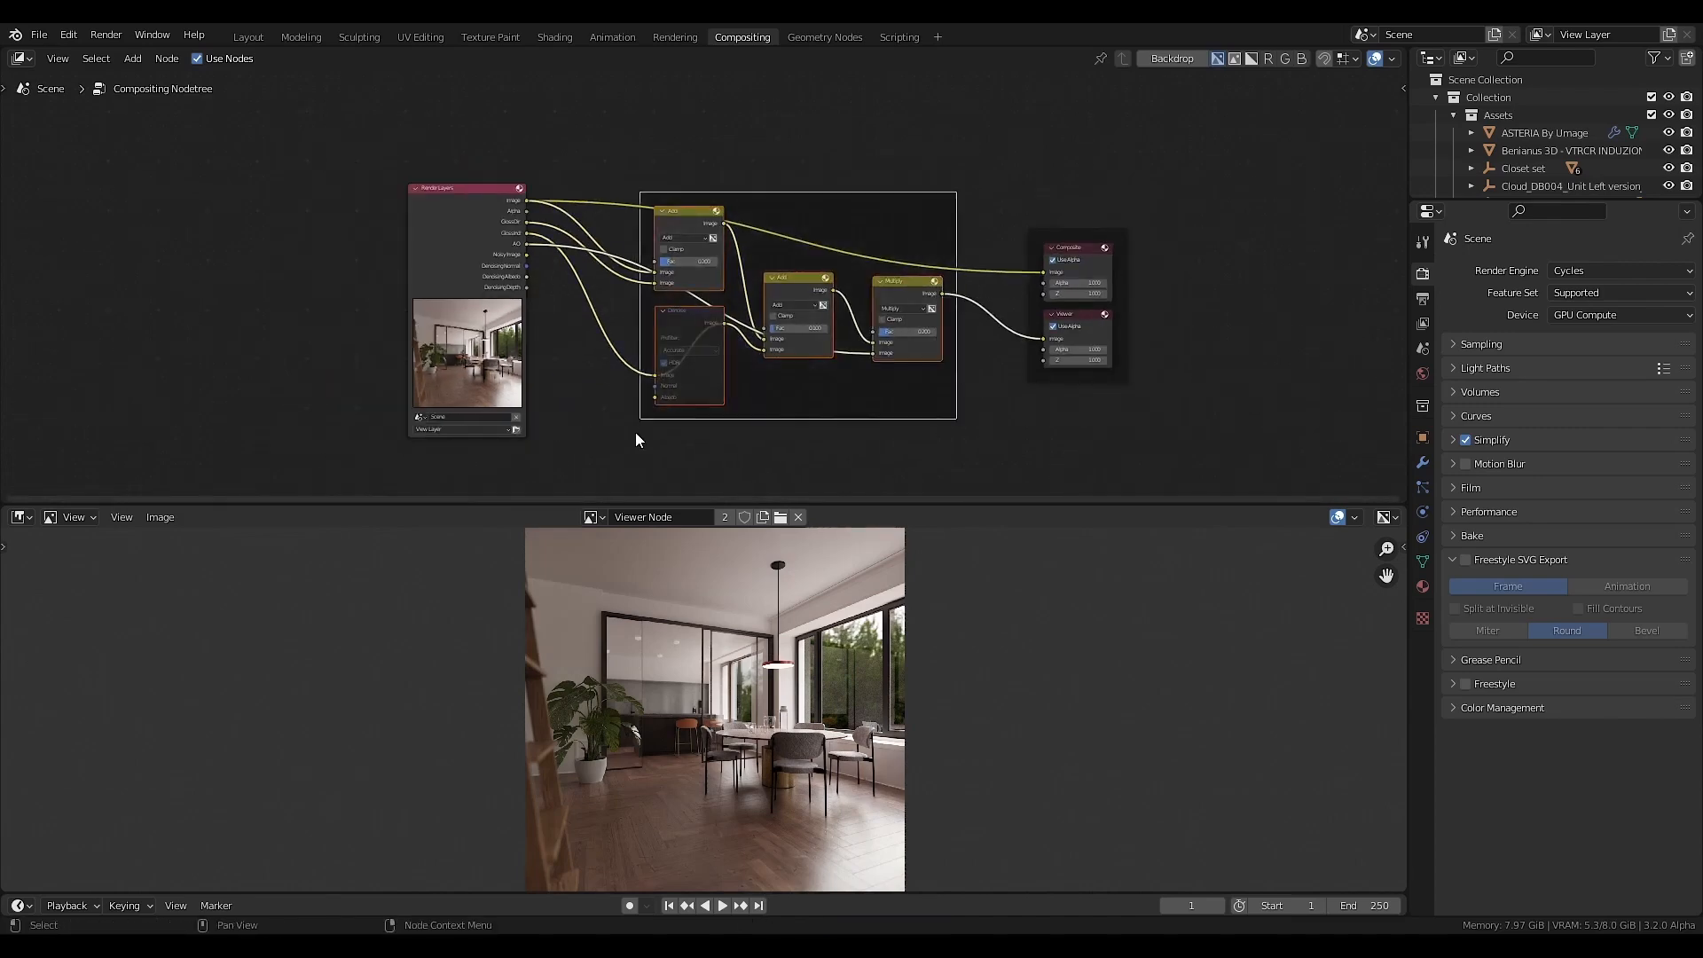
pyautogui.moveTo(855, 219); pyautogui.dragTo(834, 248, button='middle')
pyautogui.moveTo(863, 237); pyautogui.dragTo(817, 233)
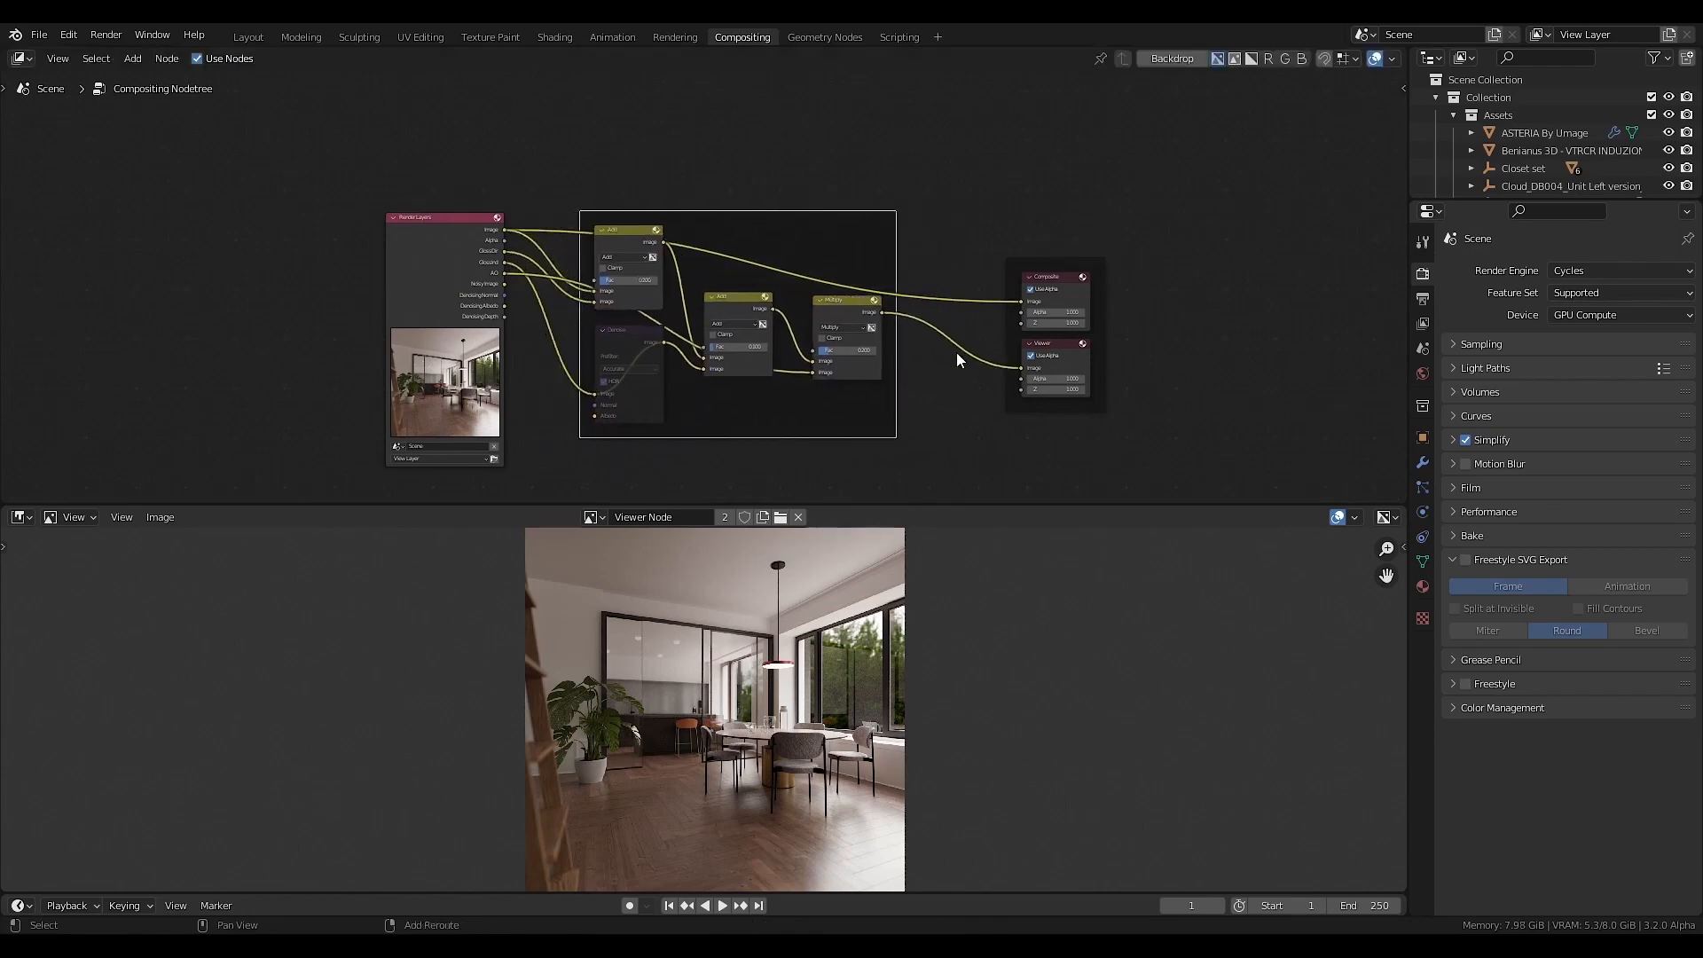
# - Insert a Filter node set to Soften before the Viewer and a Glare node between Multiply and Soften
pyautogui.hotkey('shift', 'a')
pyautogui.moveTo(956, 353)
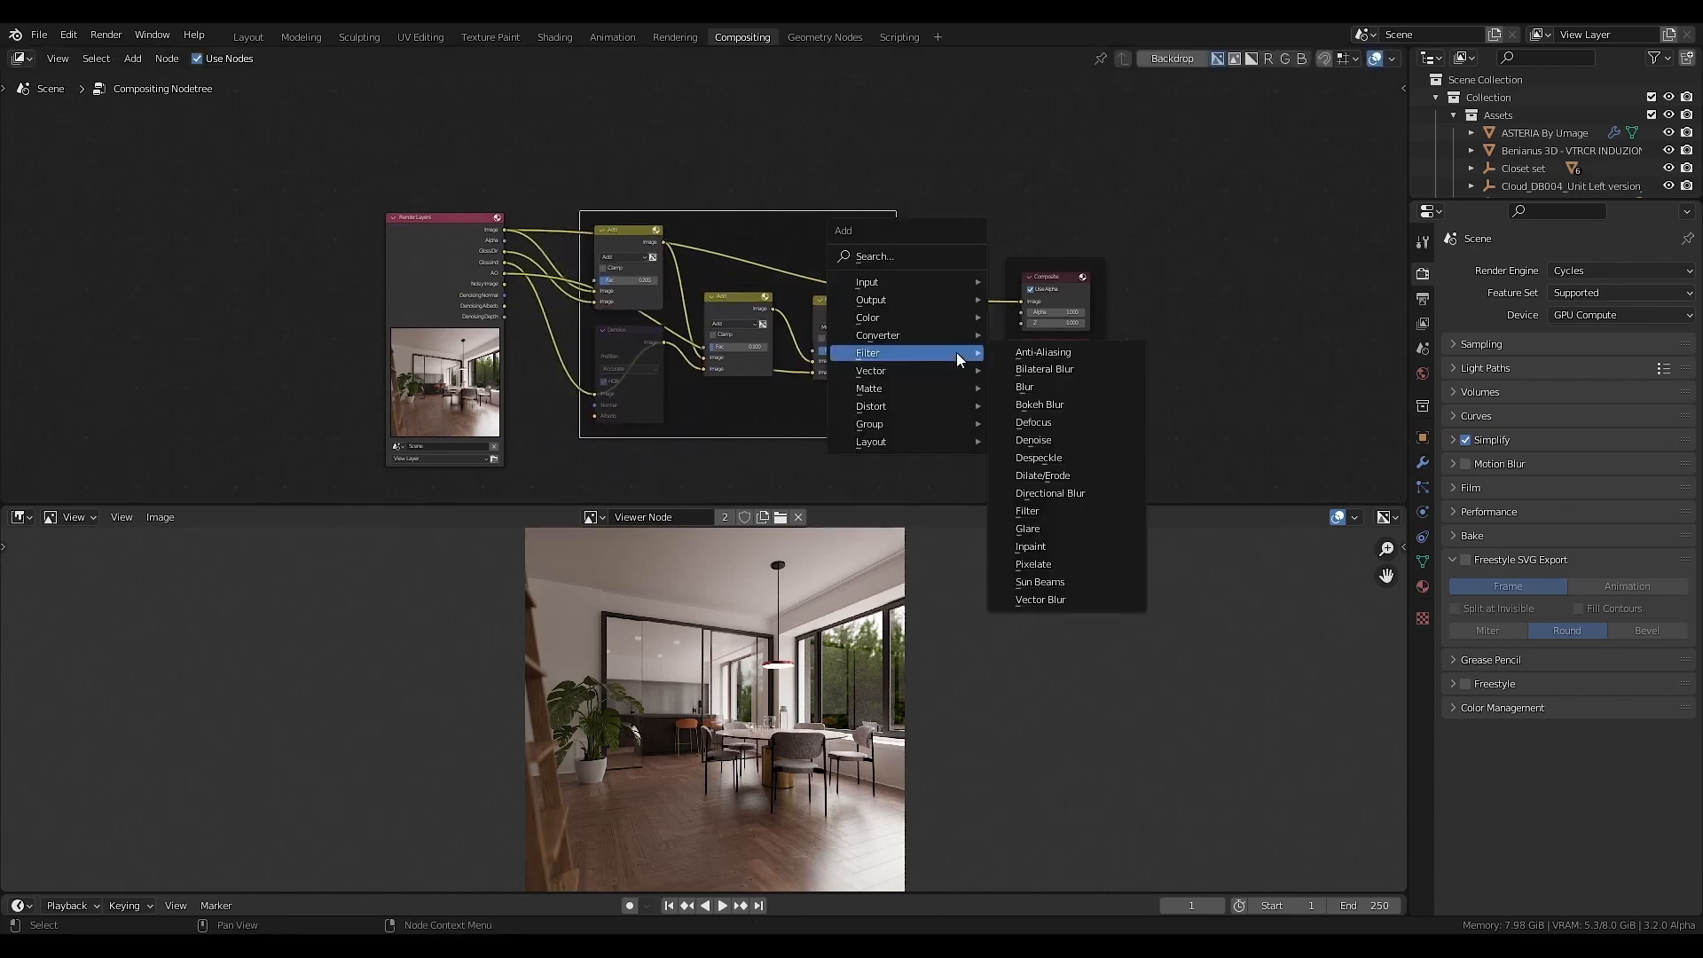
pyautogui.click(1045, 514)
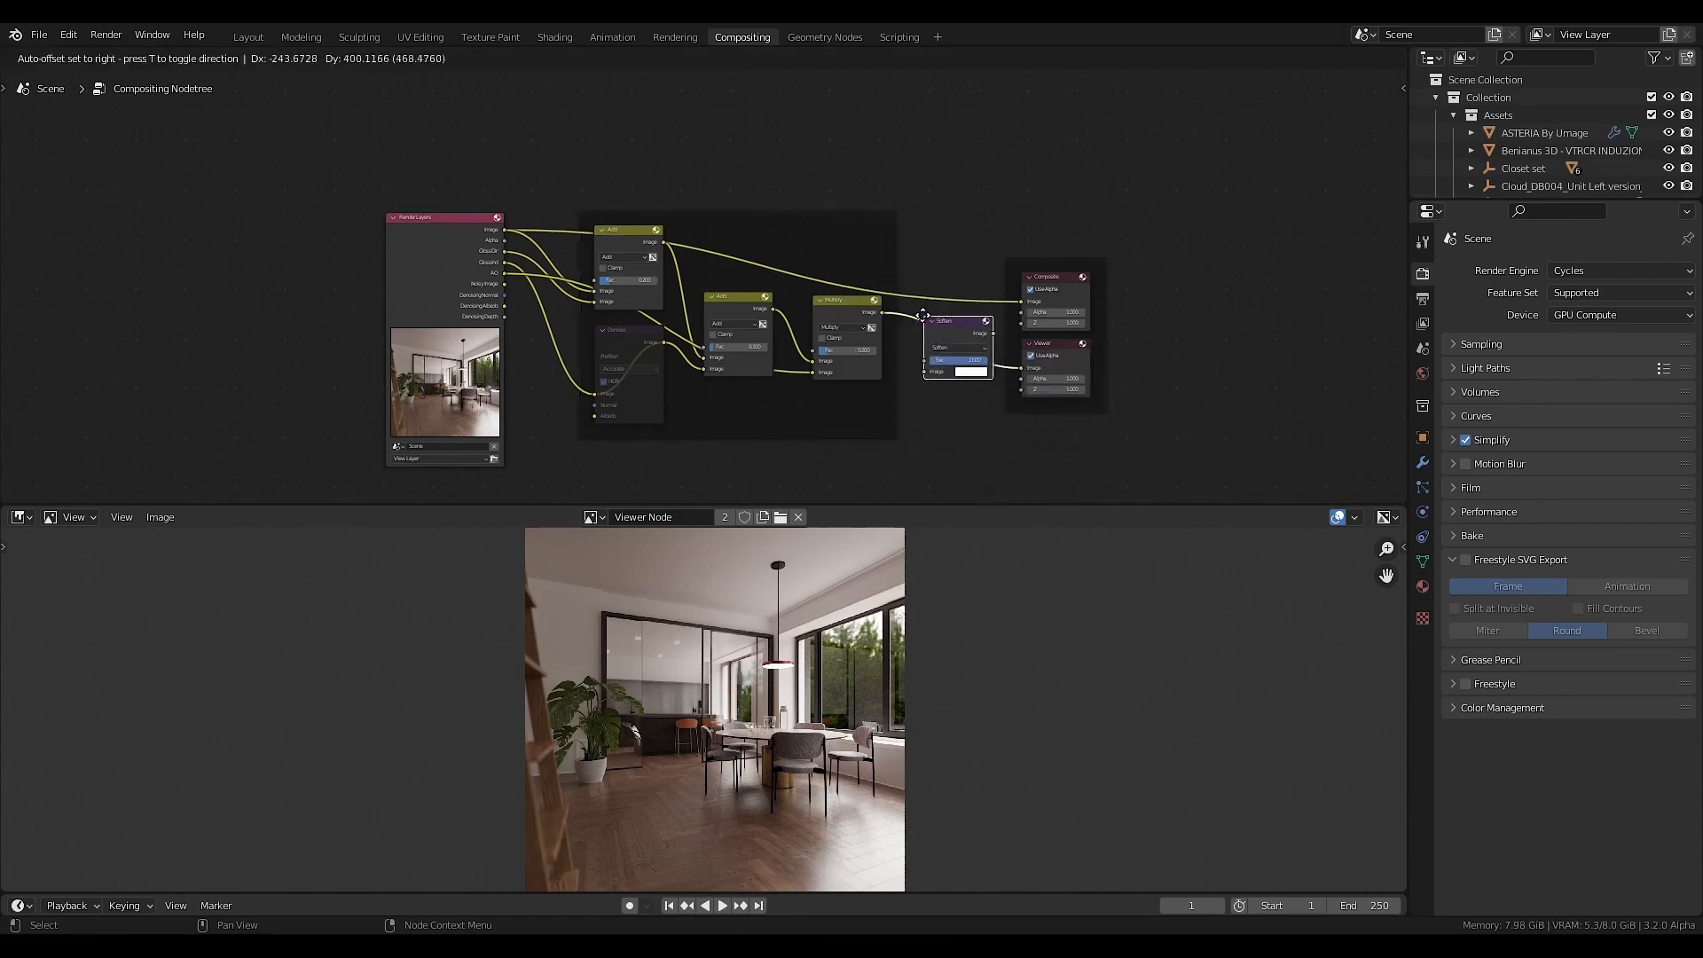
pyautogui.click(918, 314)
pyautogui.hotkey('shift', 'a')
pyautogui.moveTo(945, 327)
pyautogui.click(1011, 504)
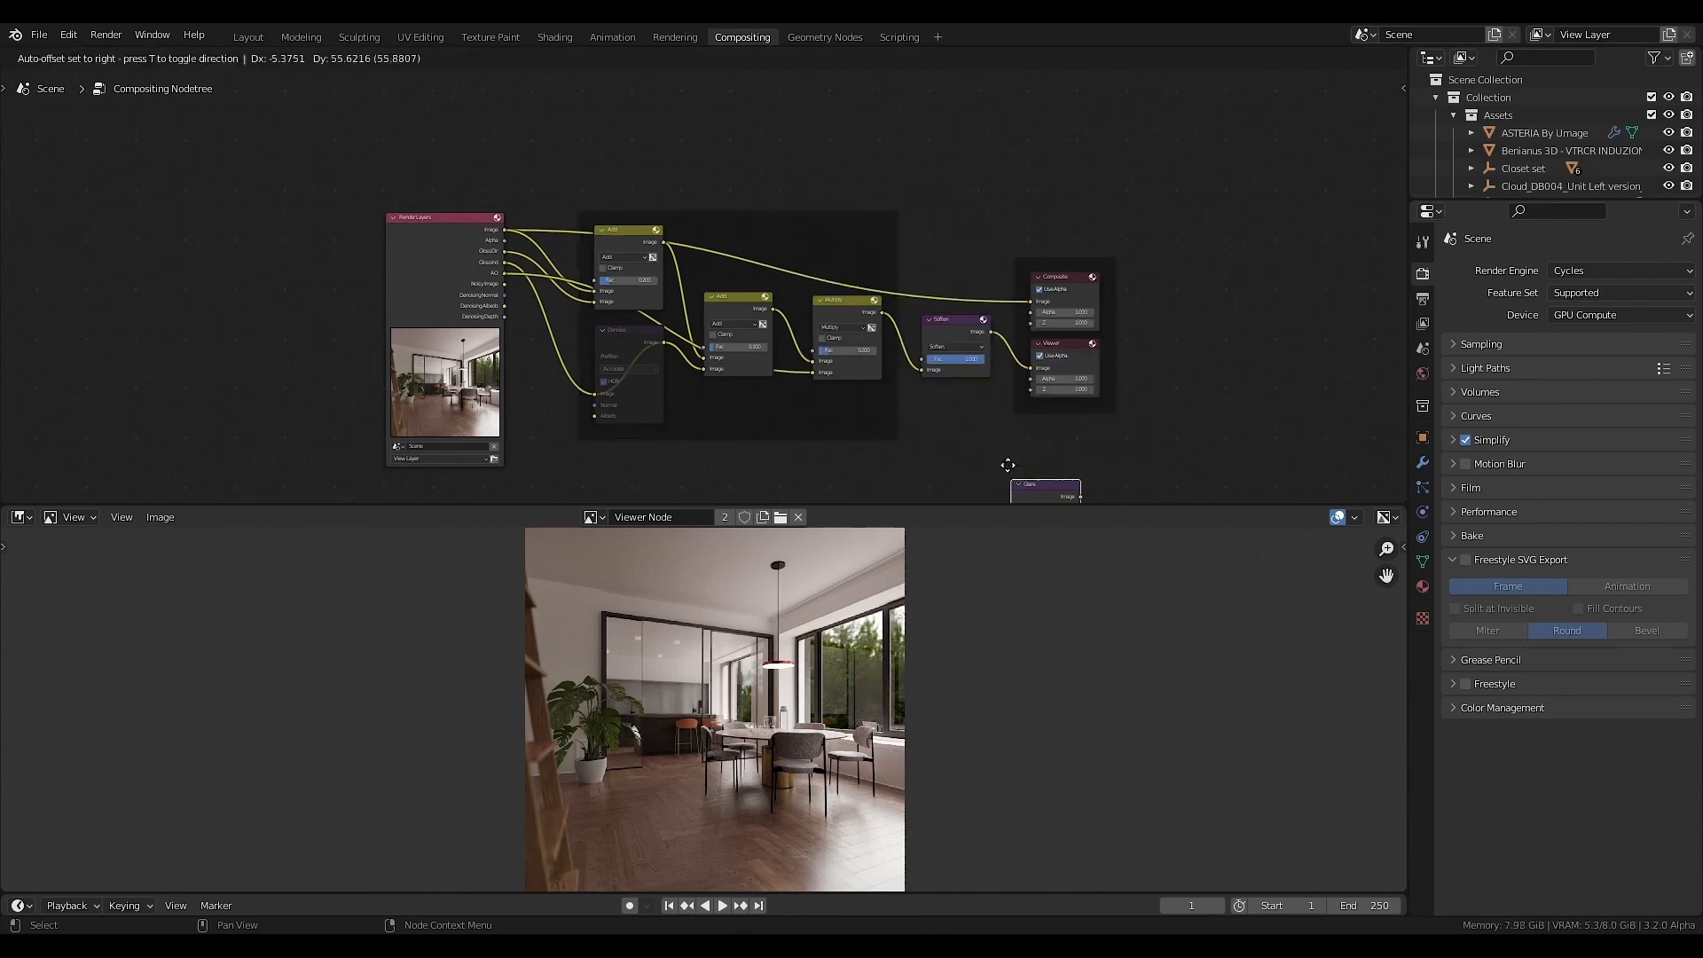
pyautogui.click(907, 323)
# - Insert a Lens Distortion node between the Glare and Soften nodes
pyautogui.scroll(3, 907, 323)
pyautogui.hotkey('shift', 'a')
pyautogui.moveTo(947, 278)
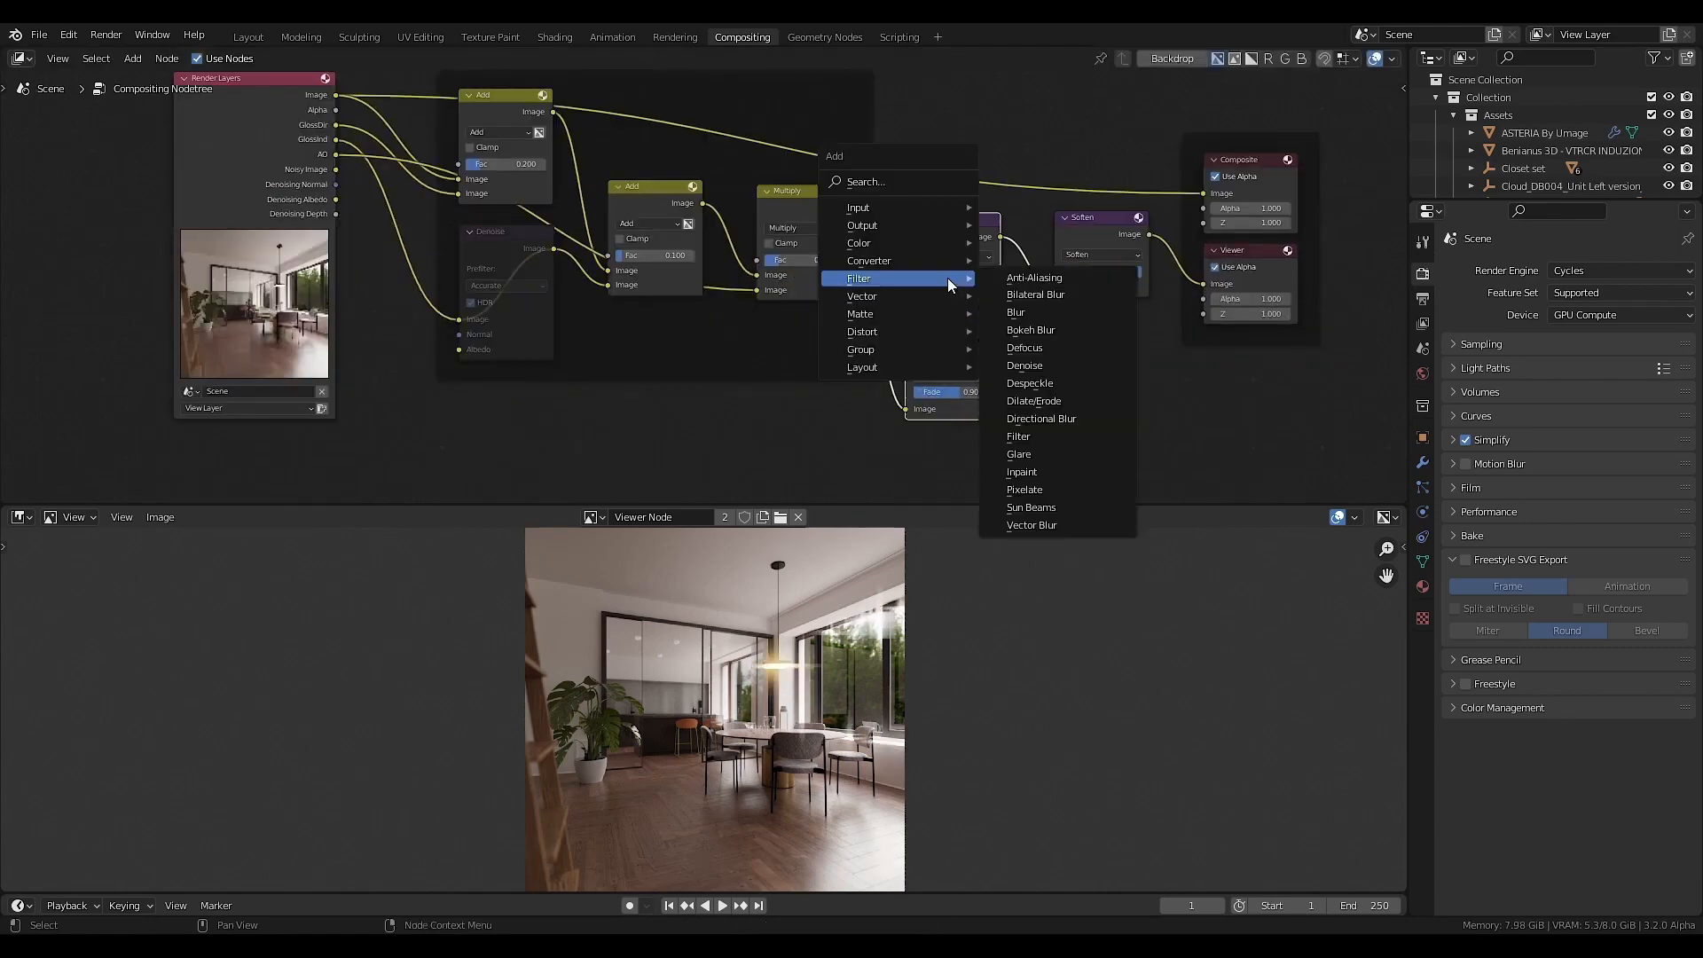
pyautogui.moveTo(908, 330)
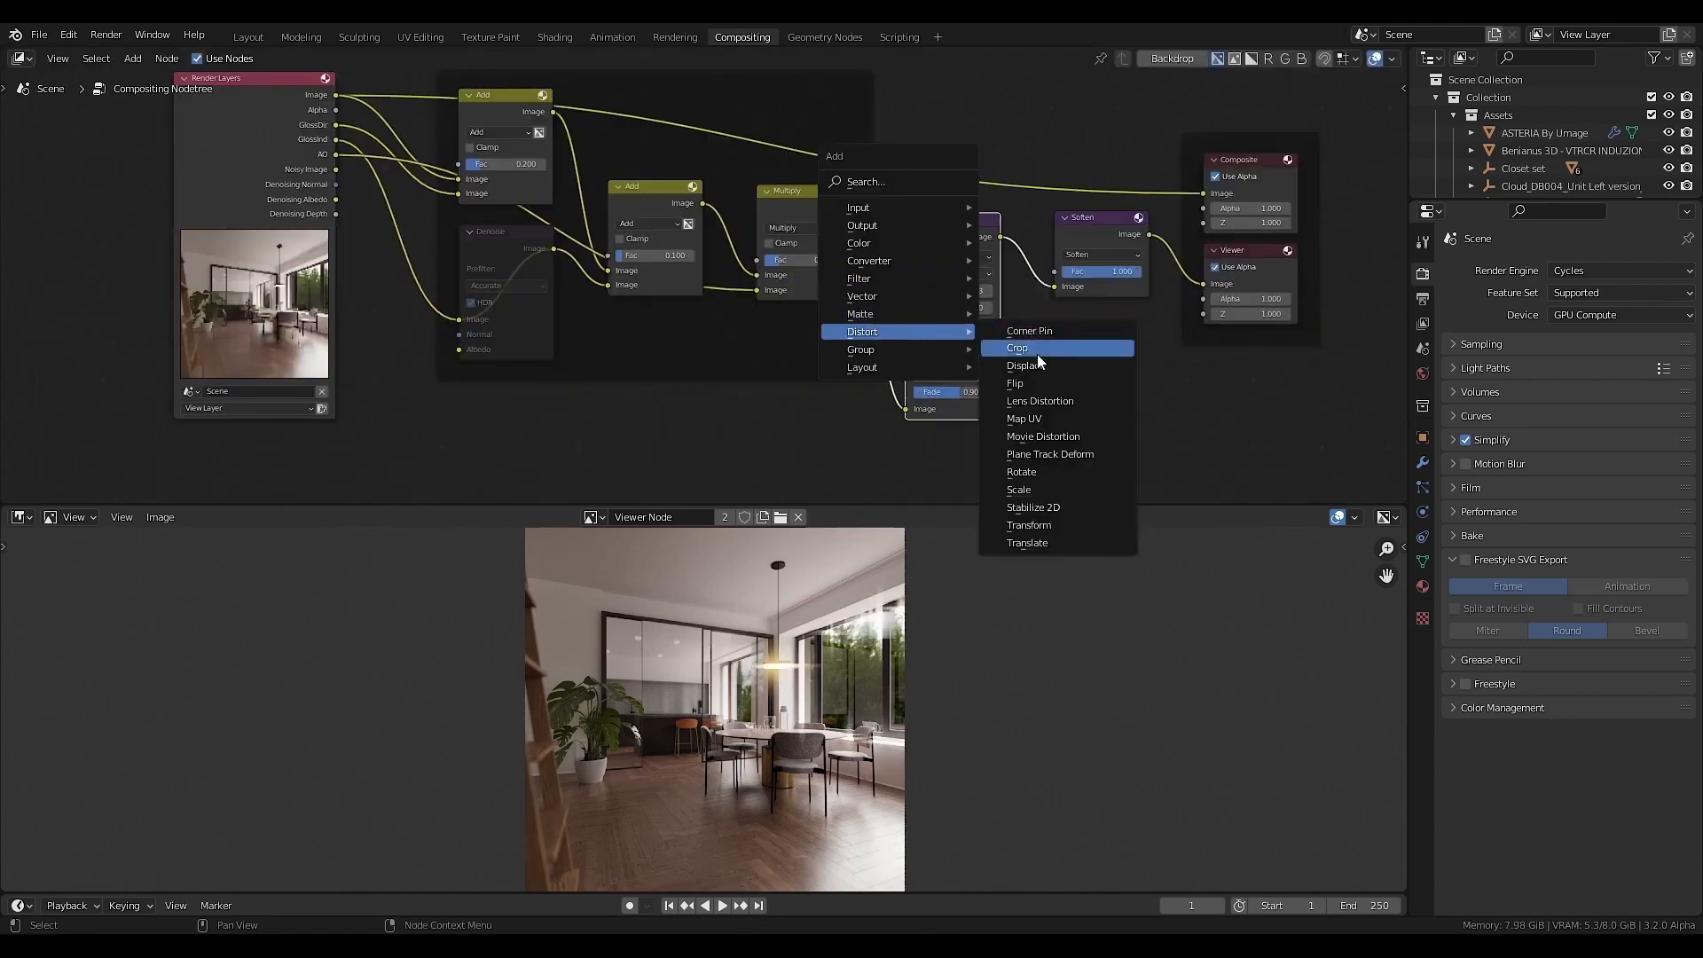
pyautogui.click(1041, 401)
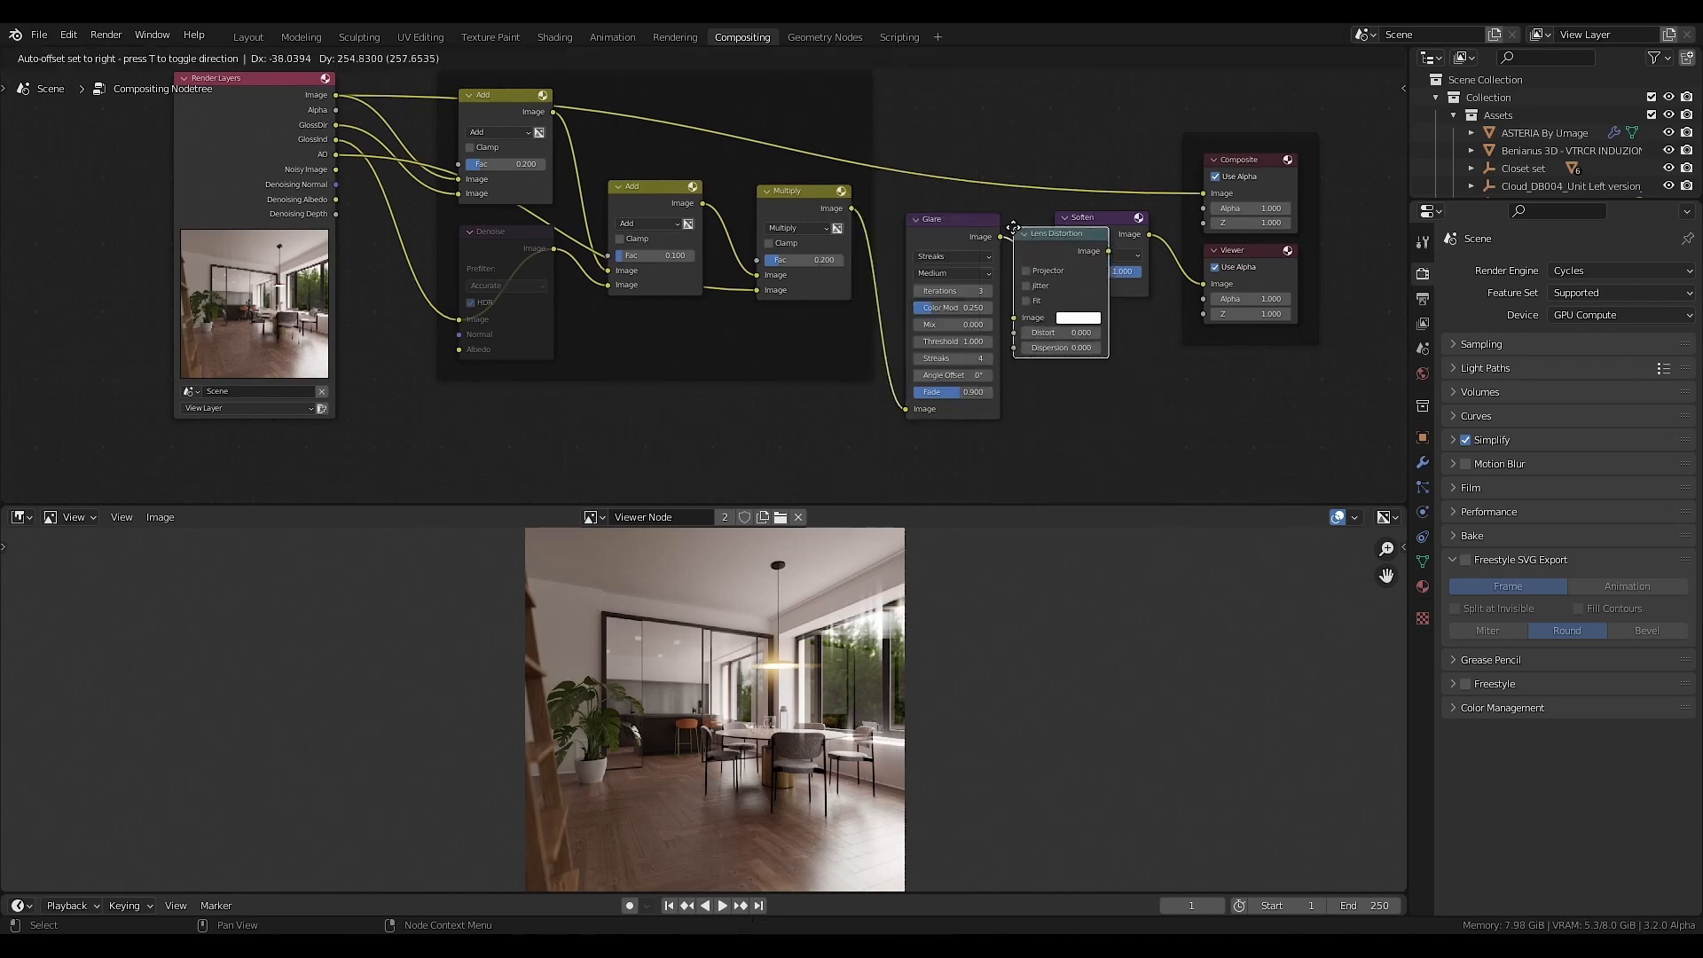
pyautogui.click(1013, 227)
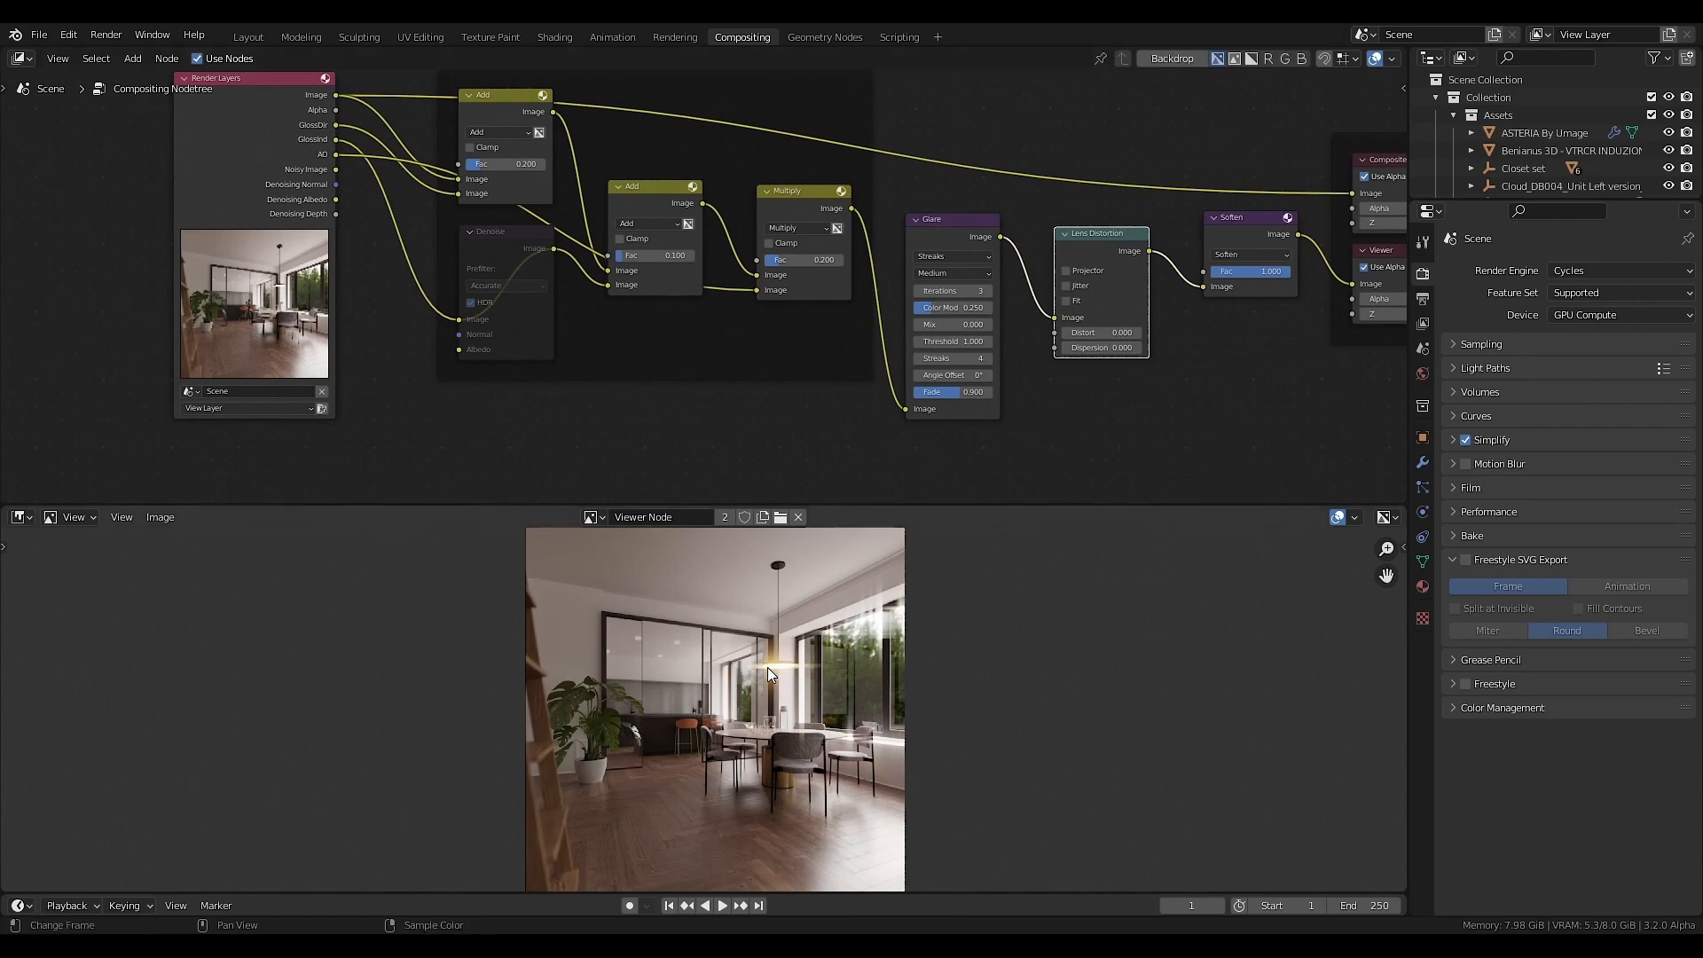
# - Configure the Glare node as Fog Glow with High quality and a size of 6
pyautogui.click(936, 259)
pyautogui.click(974, 284)
pyautogui.click(960, 277)
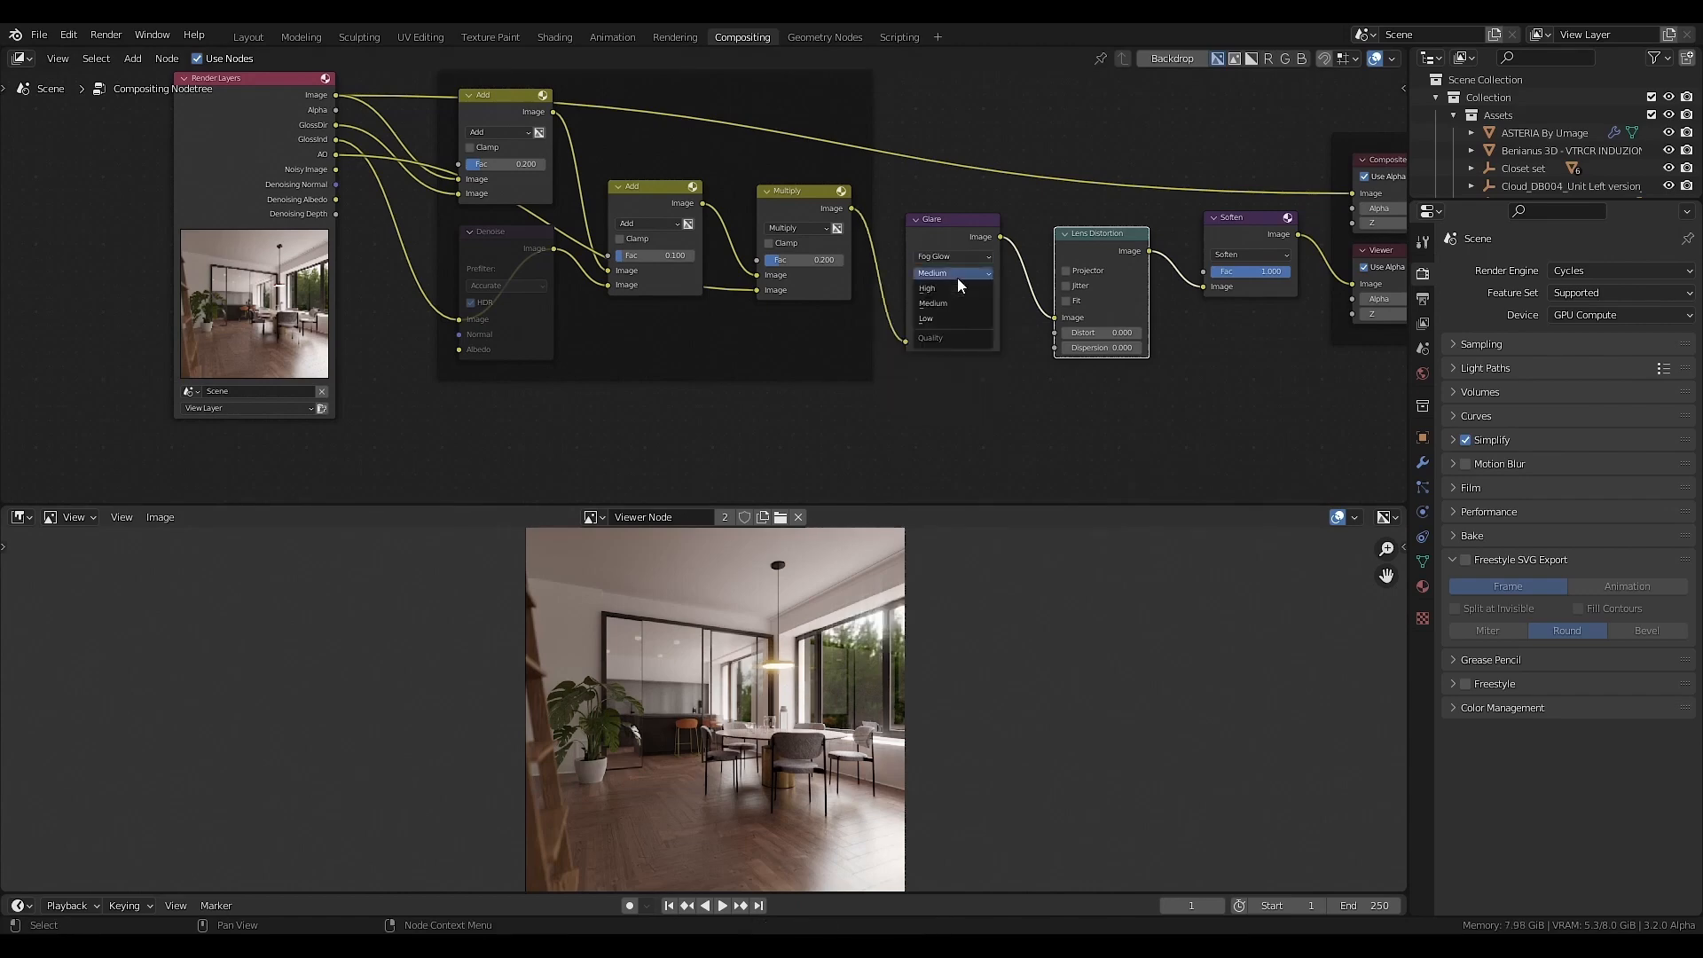
pyautogui.click(955, 287)
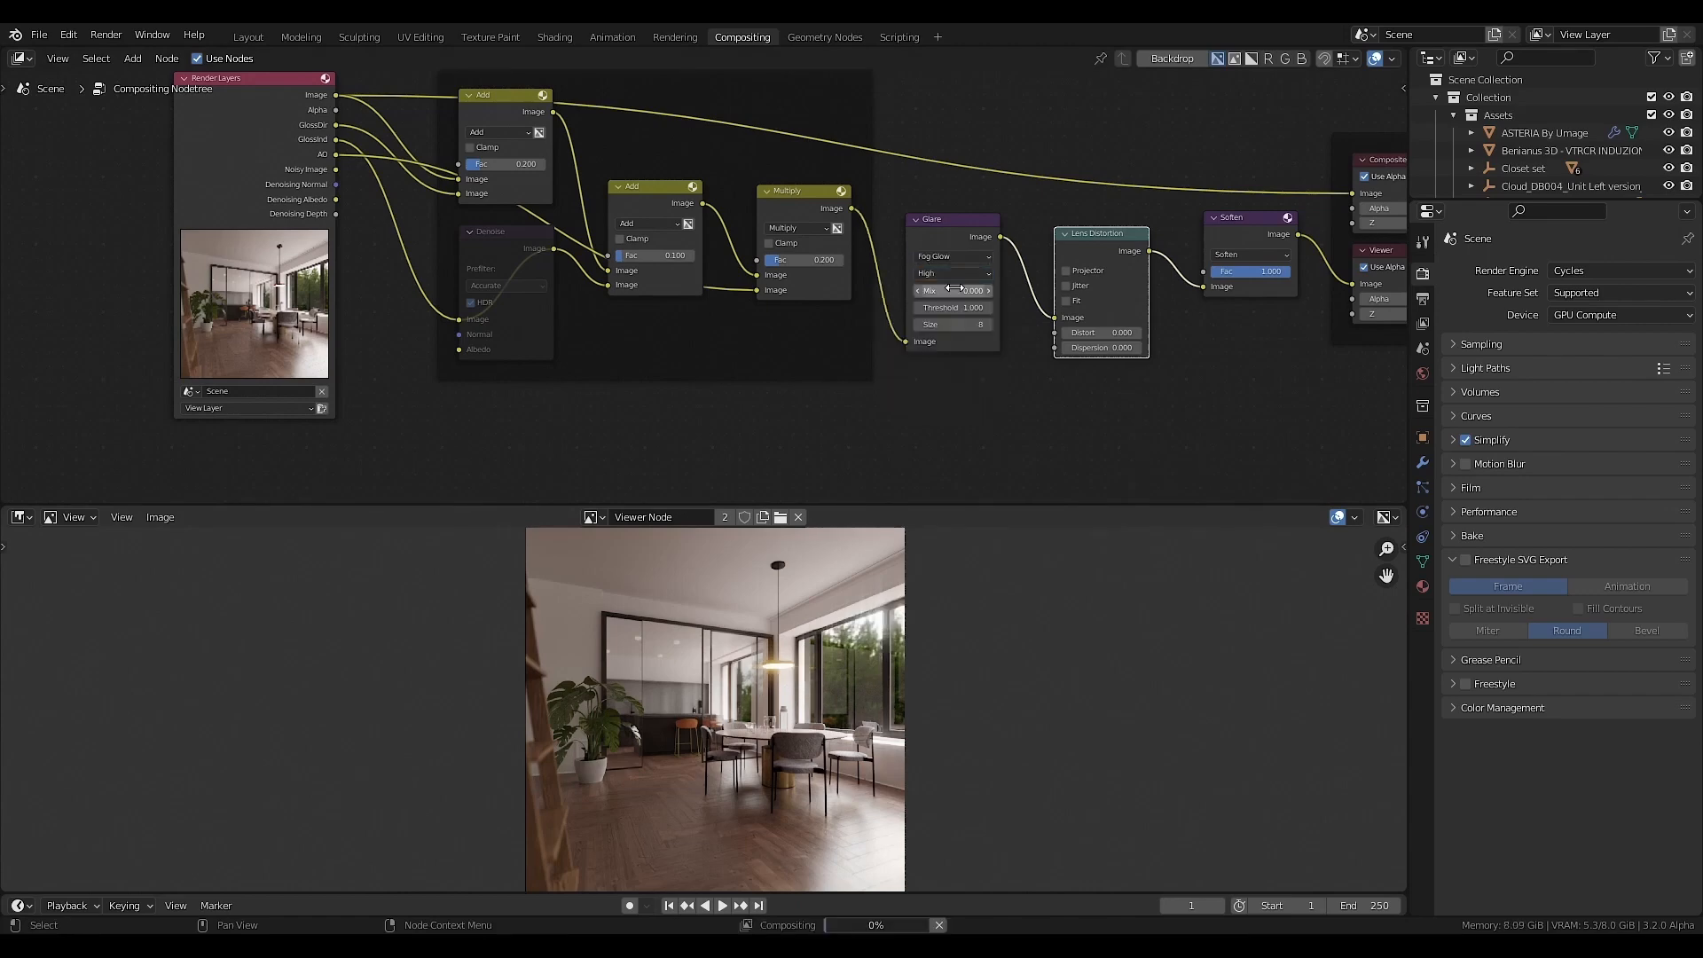
pyautogui.click(917, 324)
pyautogui.click(917, 324)
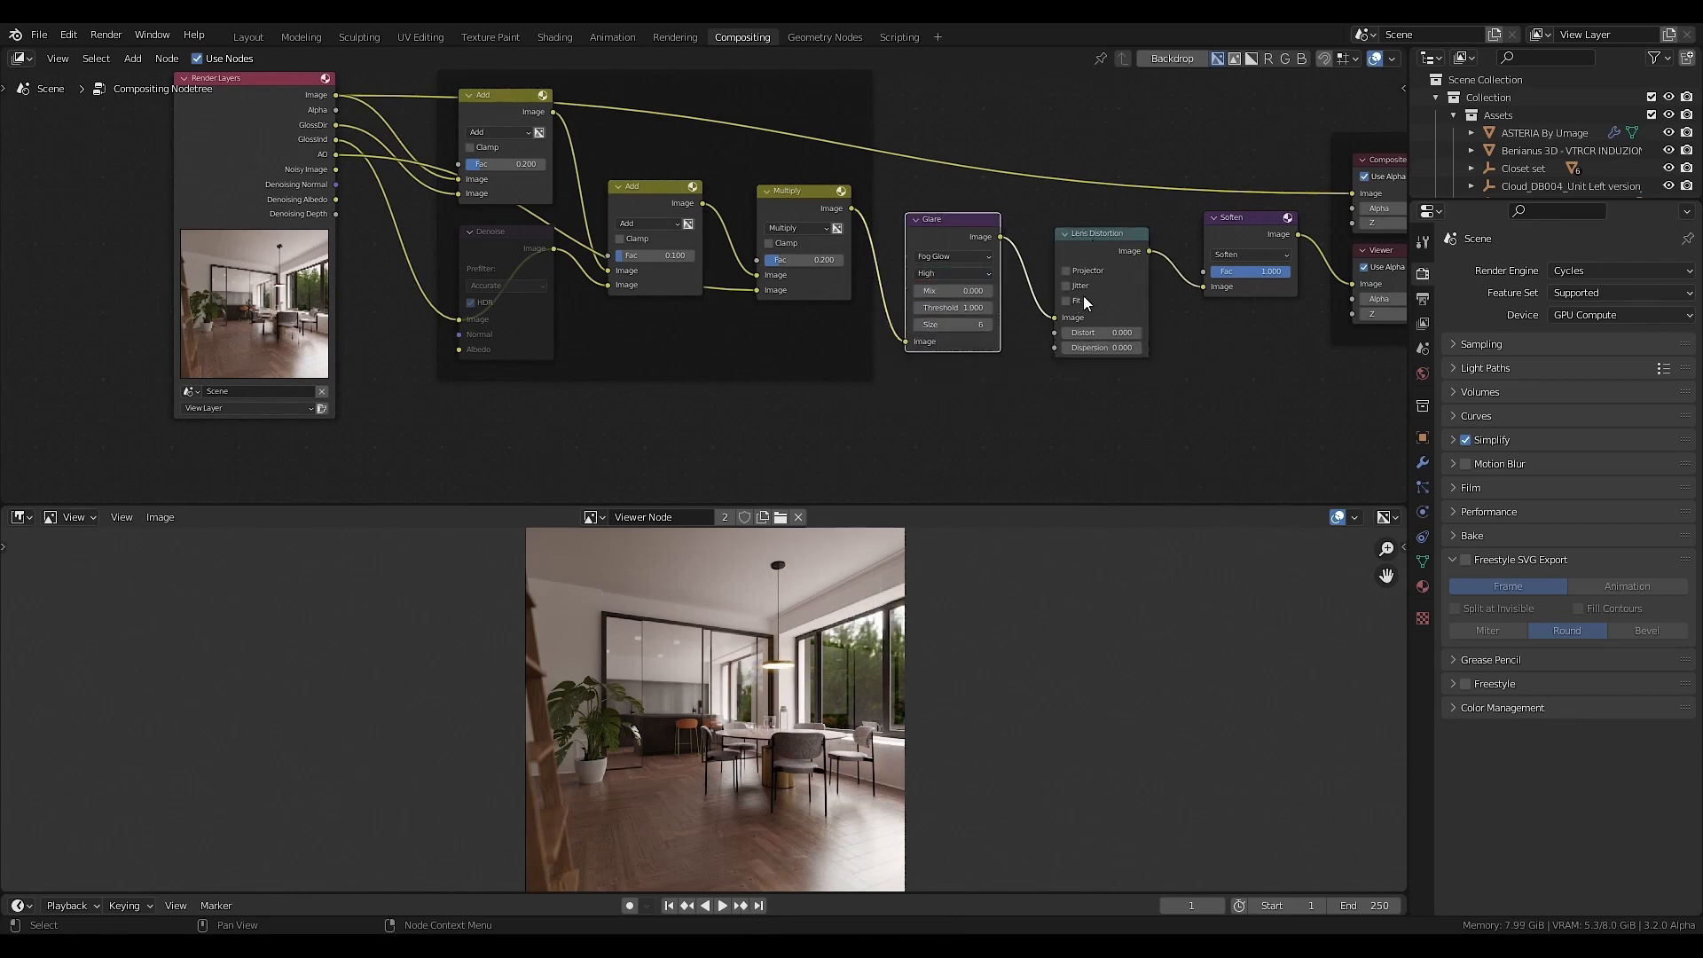
# - Set the Lens Distortion node's Distort and Dispersion to 0.001 and enable Fit
pyautogui.click(1092, 332)
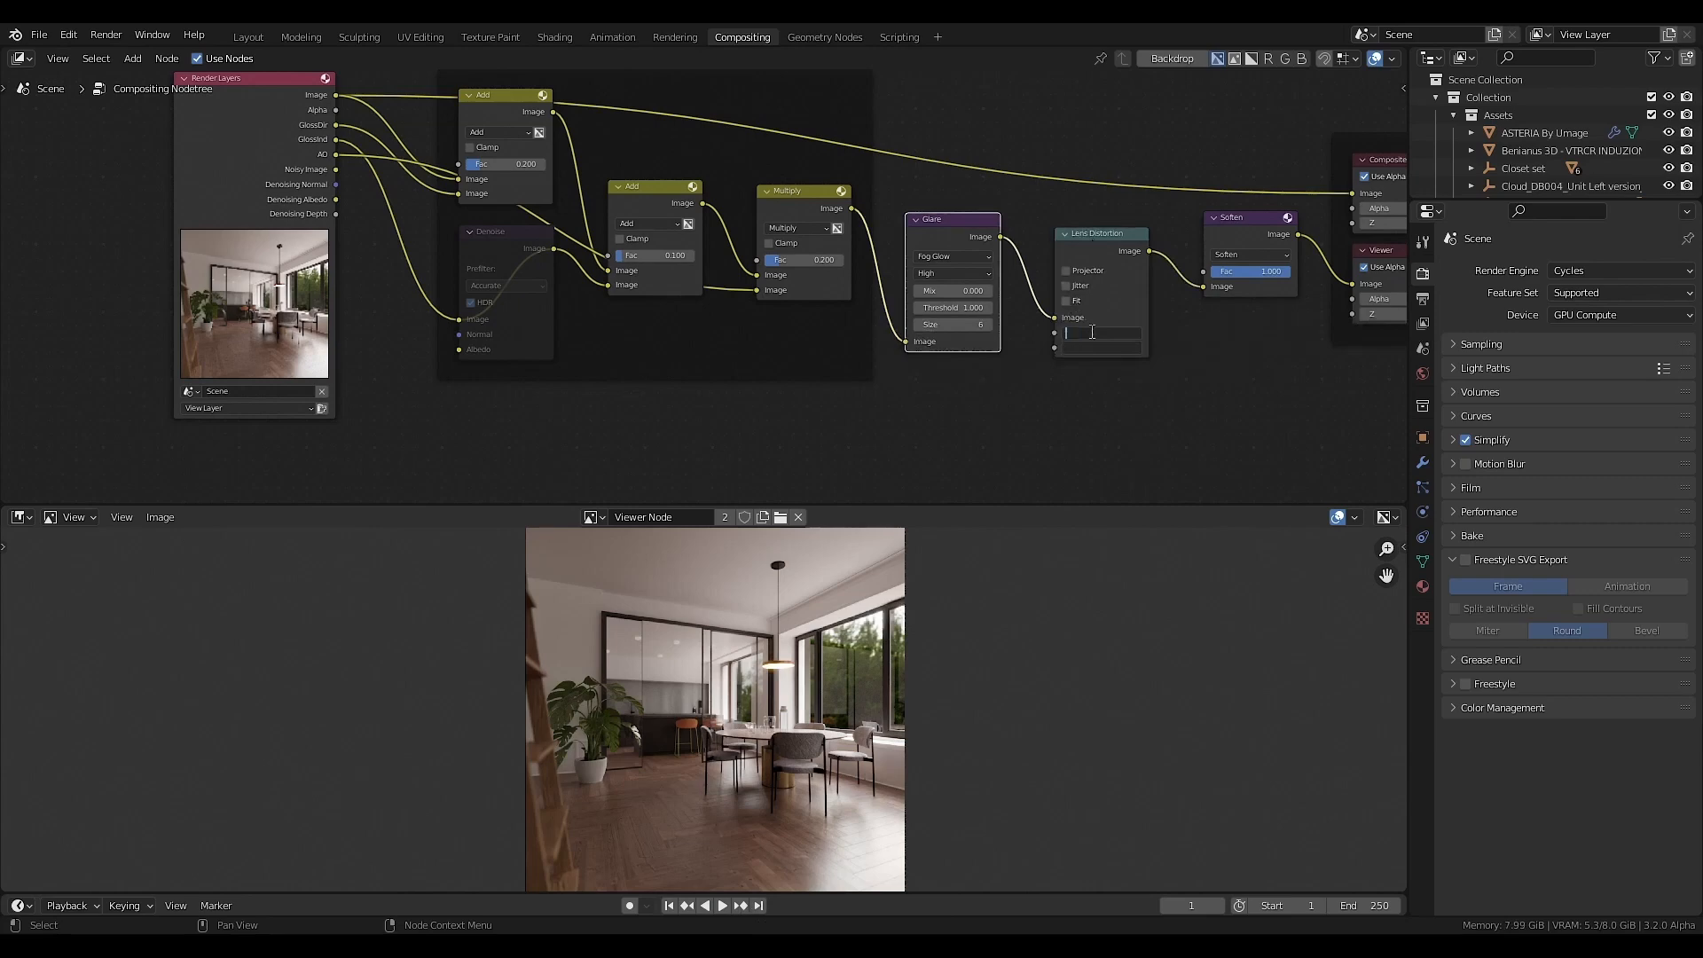
pyautogui.write('0.001')
pyautogui.press('Return')
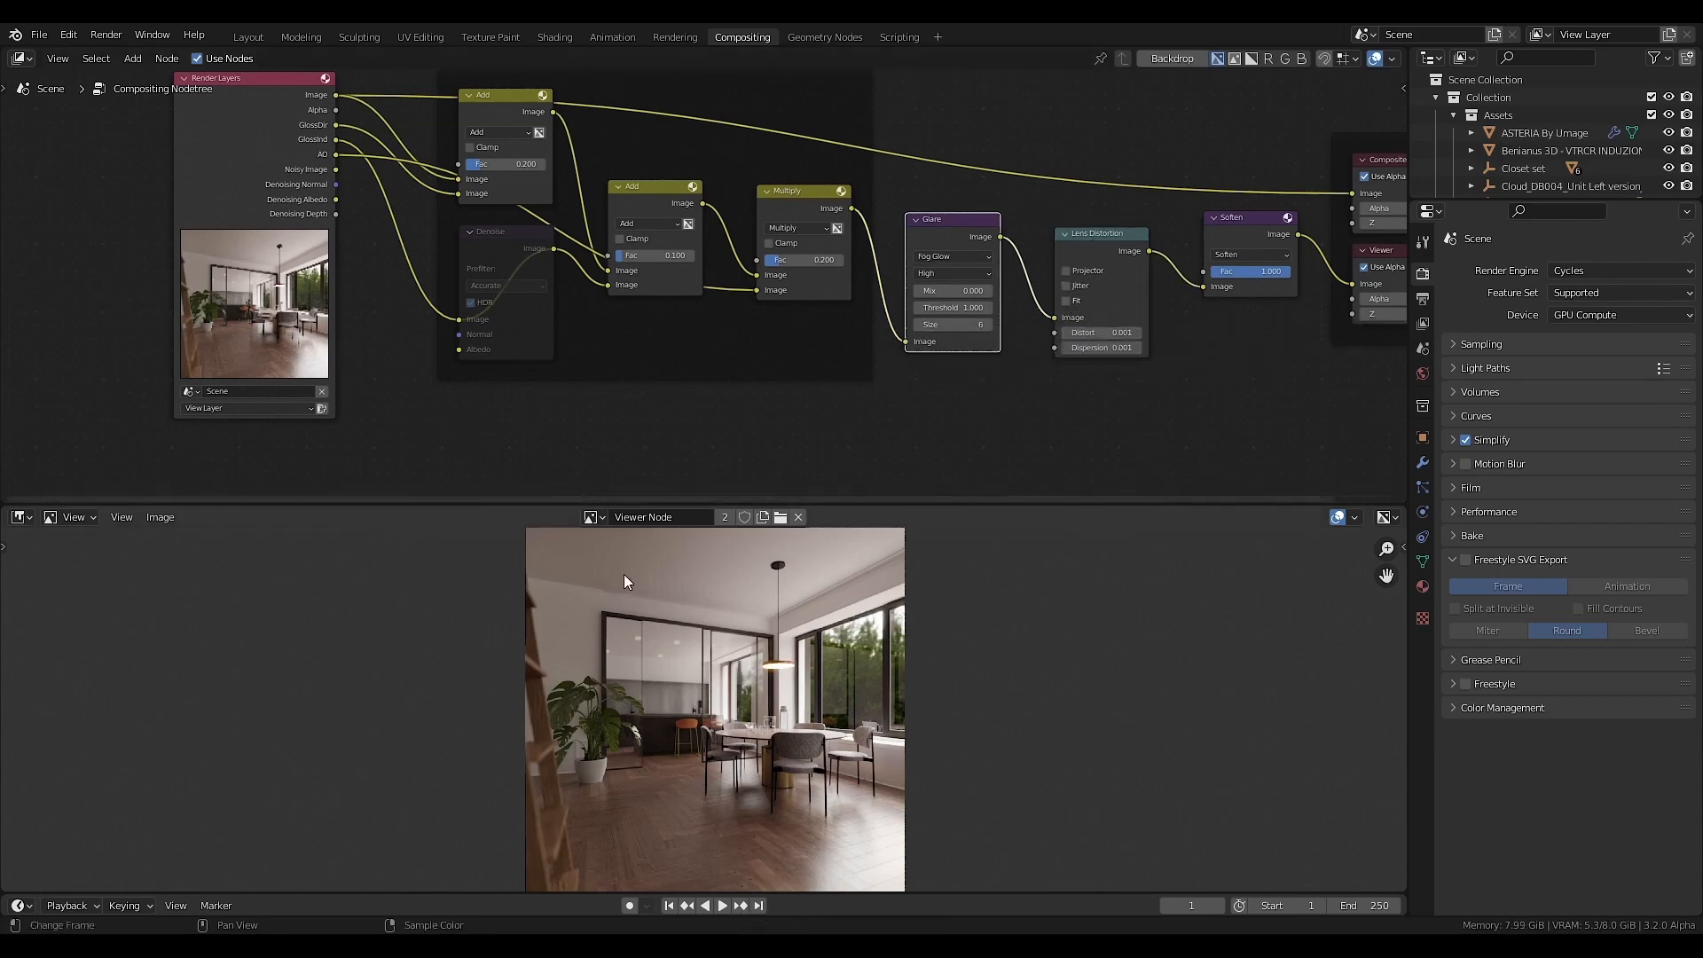
pyautogui.scroll(3, 557, 621)
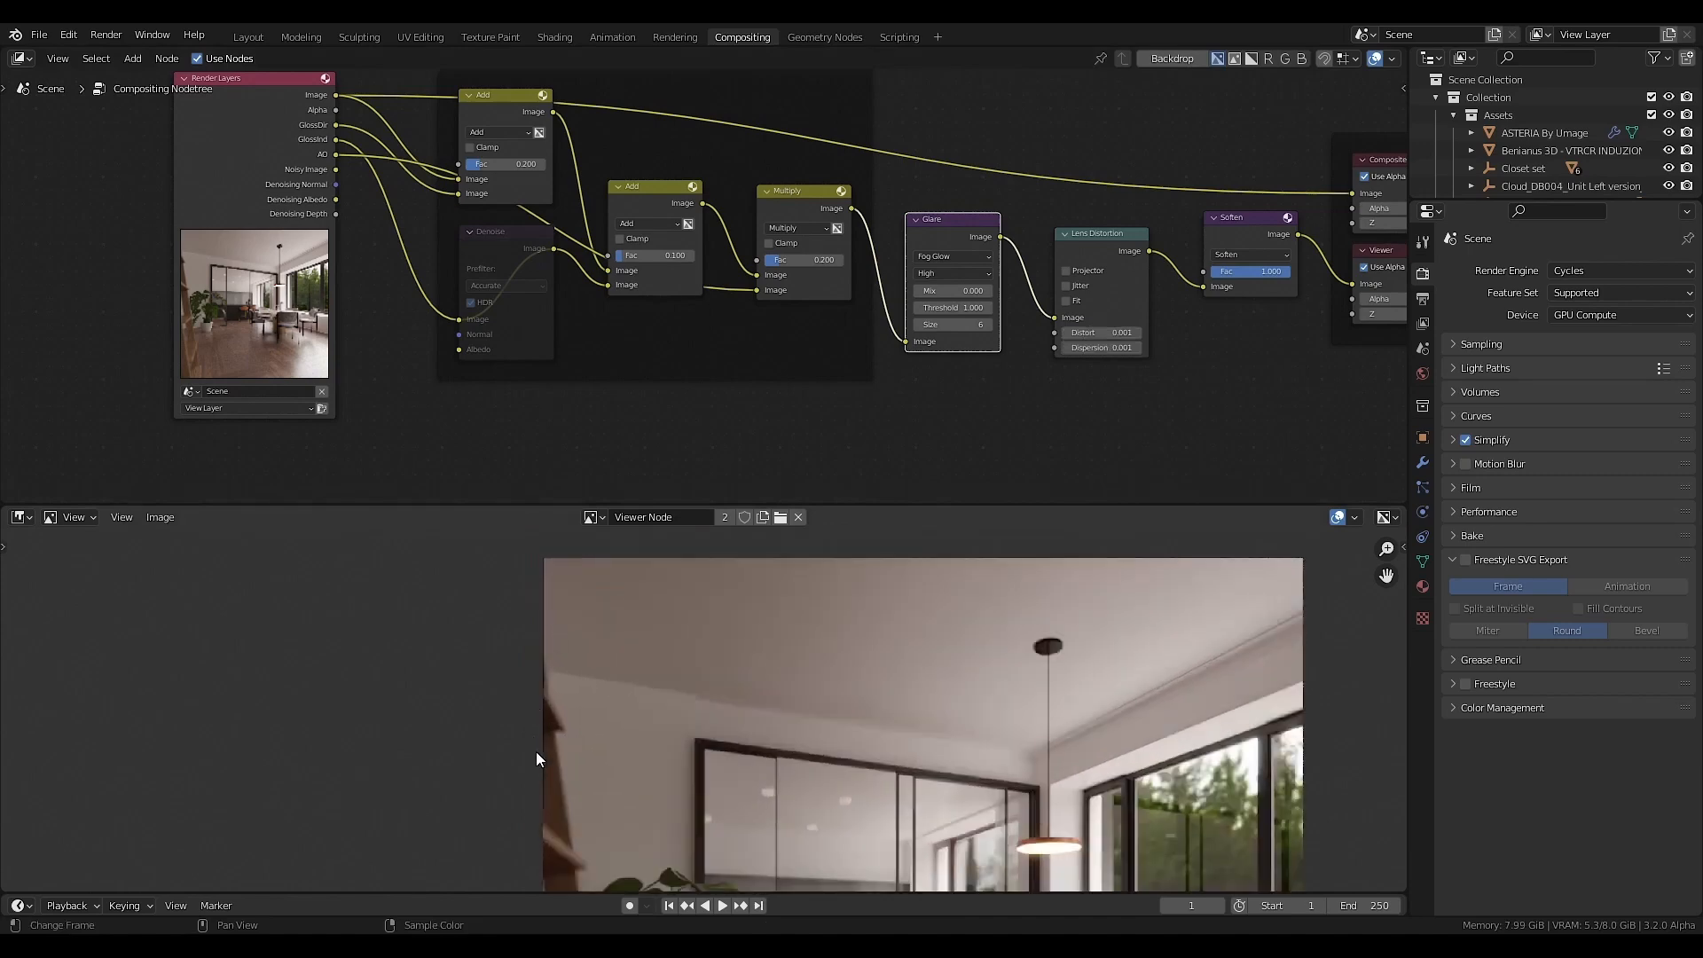
pyautogui.click(1103, 251)
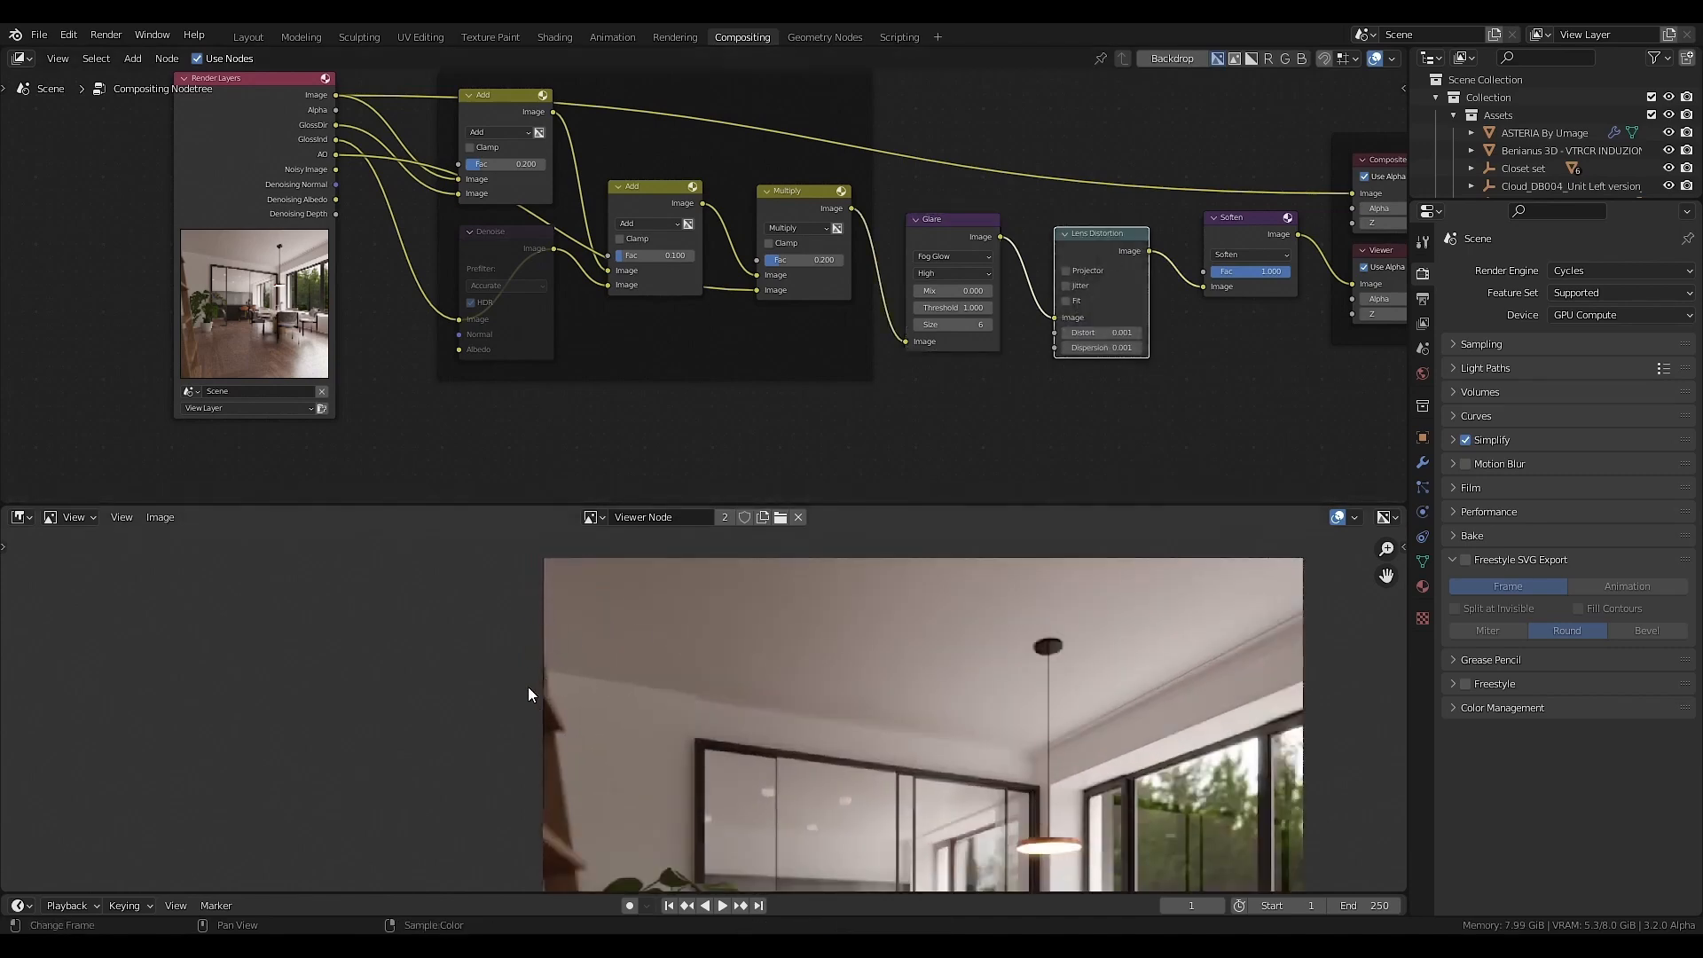
pyautogui.click(1067, 302)
pyautogui.scroll(2, 1229, 325)
# - Change the Soften filter to Diamond Sharpen and set its factor to 0.05
pyautogui.click(1142, 324)
pyautogui.moveTo(1142, 324); pyautogui.dragTo(1128, 348)
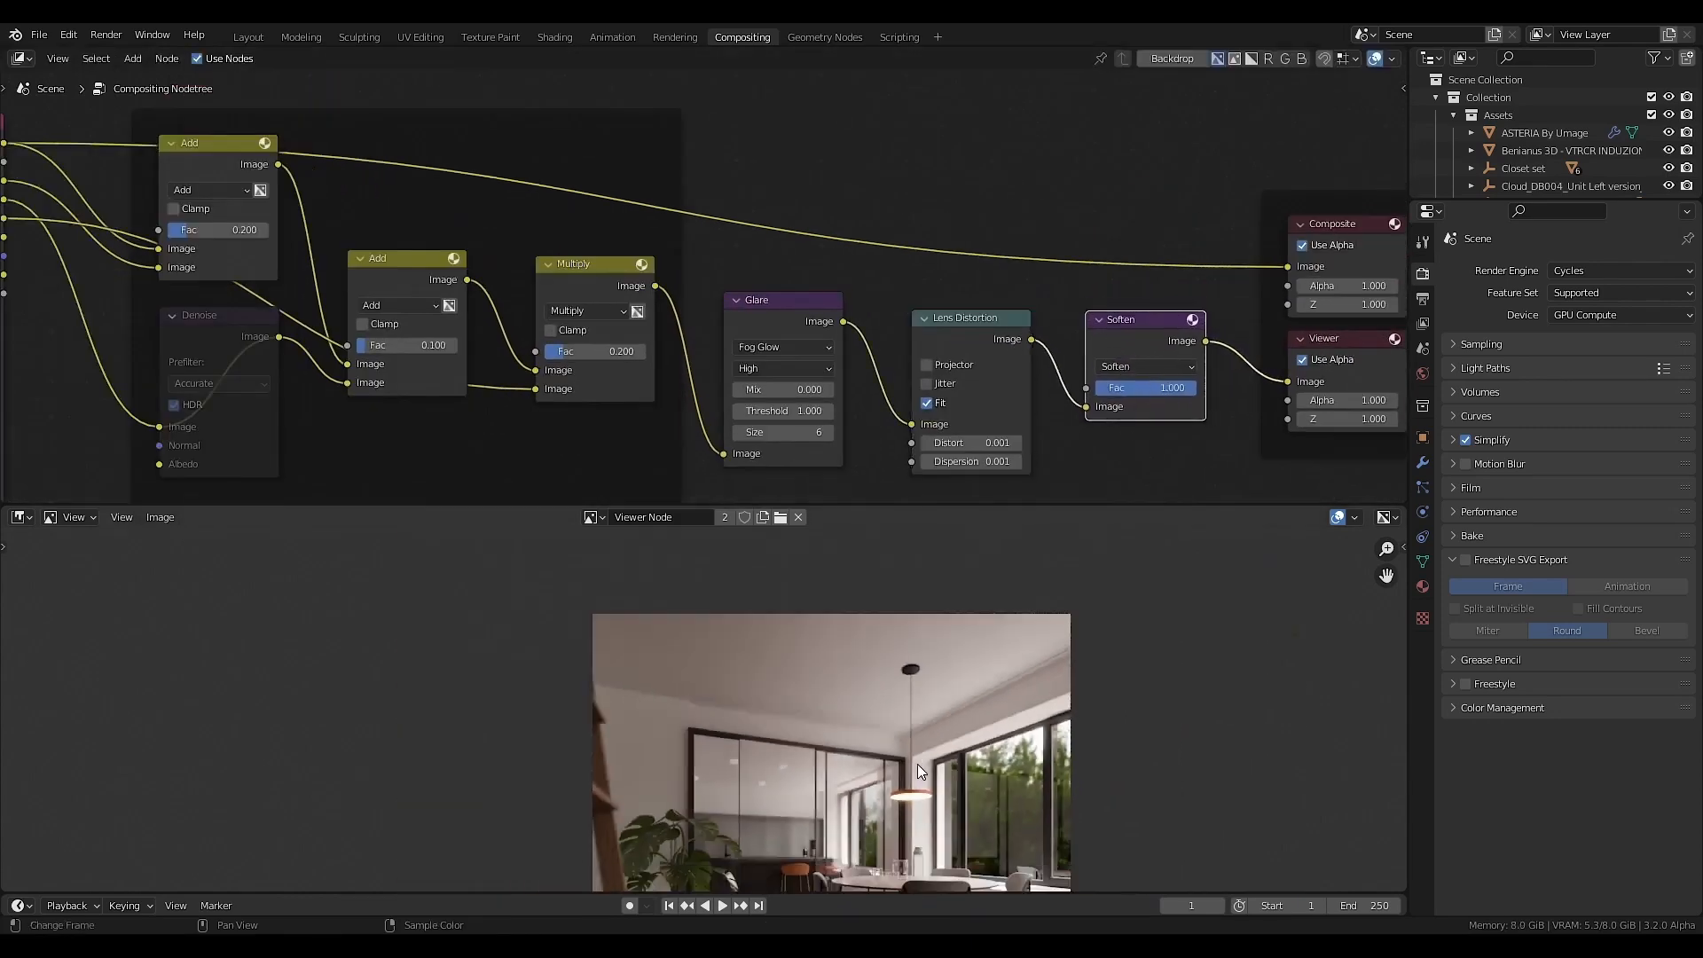
pyautogui.click(1144, 367)
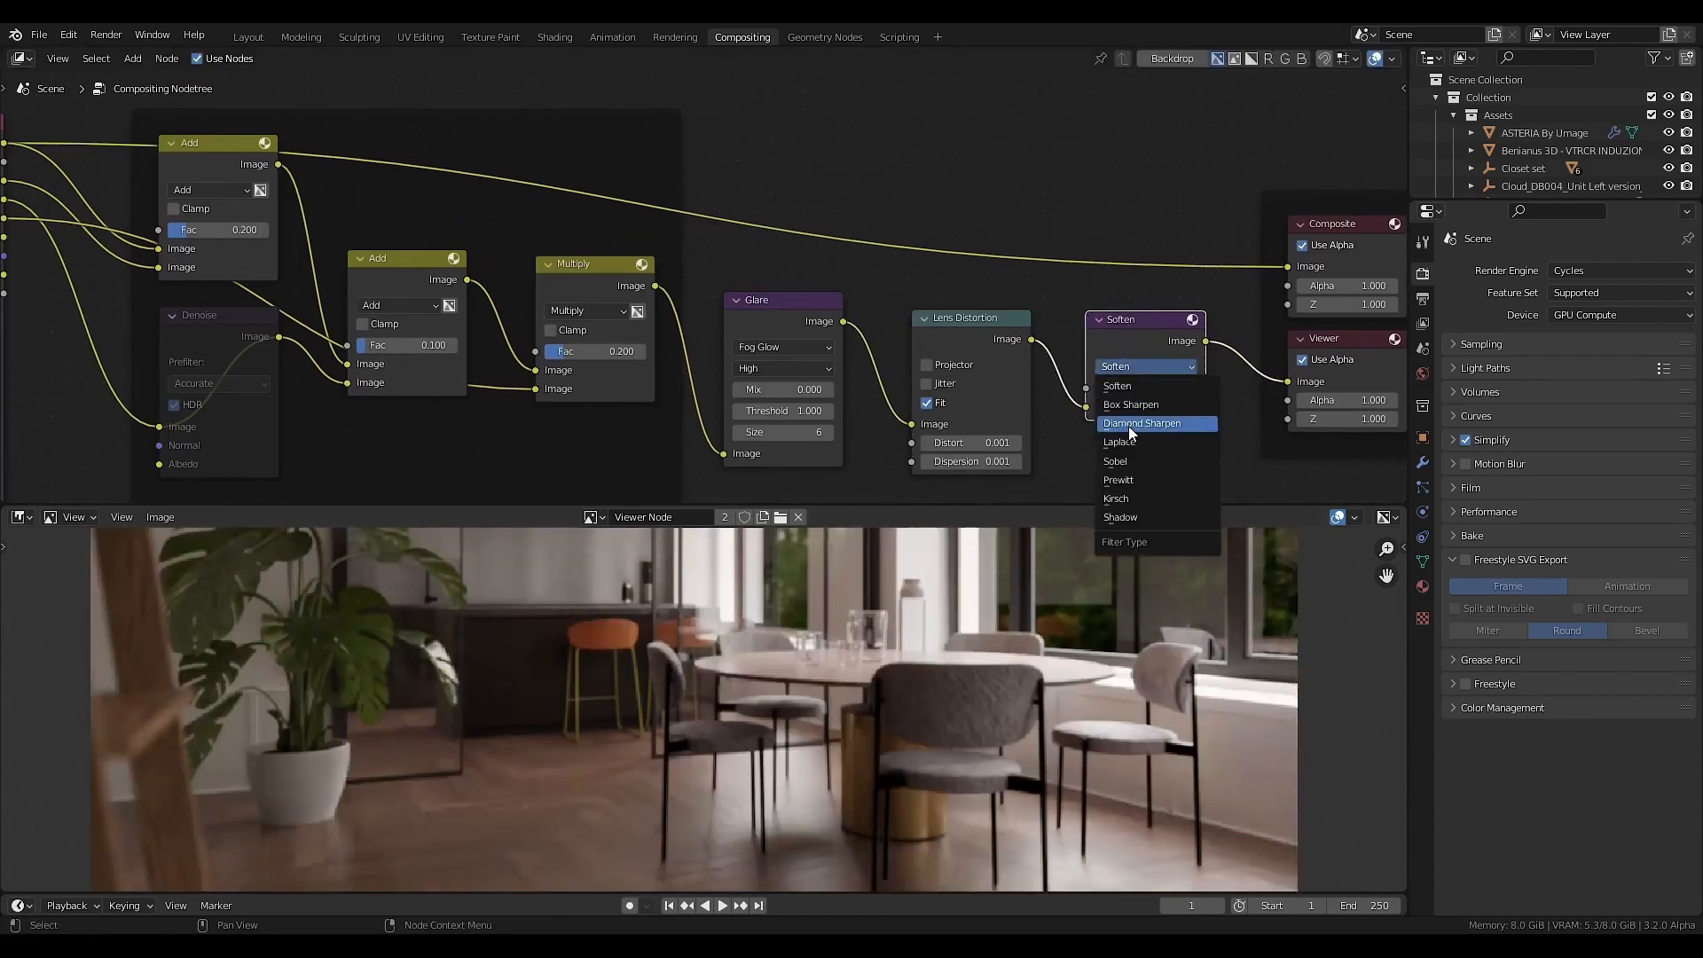
pyautogui.click(1139, 424)
pyautogui.scroll(-3, 983, 688)
pyautogui.moveTo(950, 771); pyautogui.dragTo(940, 697, button='middle')
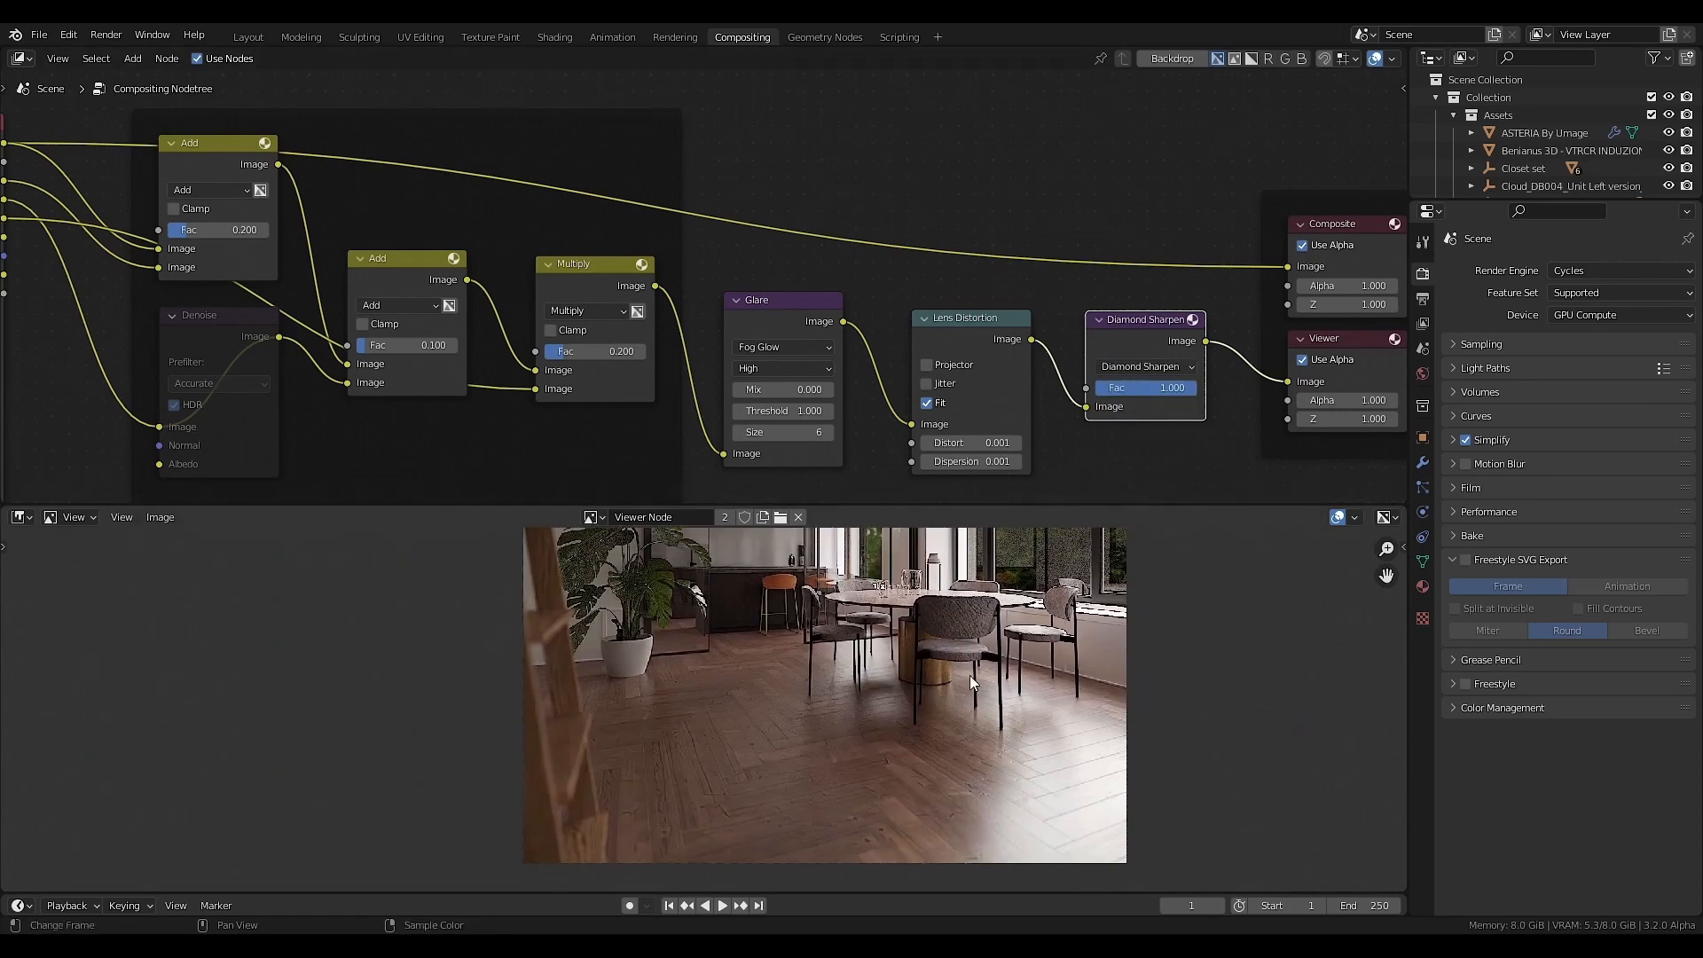
pyautogui.moveTo(899, 635); pyautogui.dragTo(843, 741, button='middle')
pyautogui.doubleClick(1128, 390)
pyautogui.write('0.05')
pyautogui.press('Return')
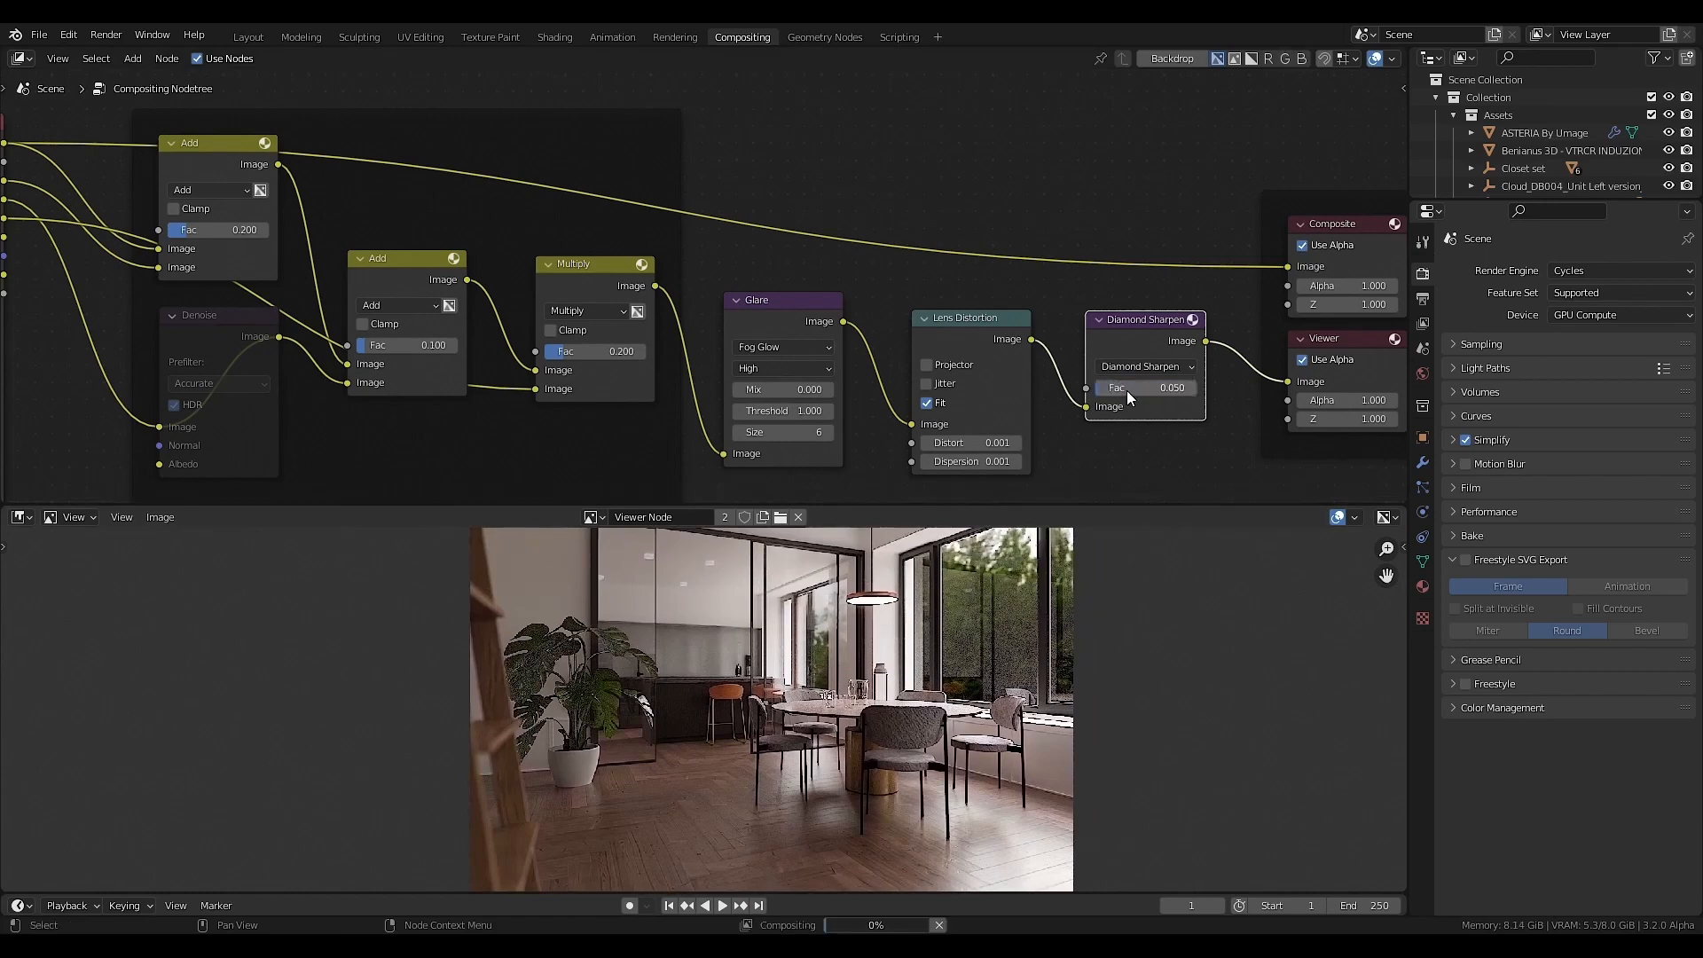
pyautogui.moveTo(863, 706); pyautogui.dragTo(826, 687, button='middle')
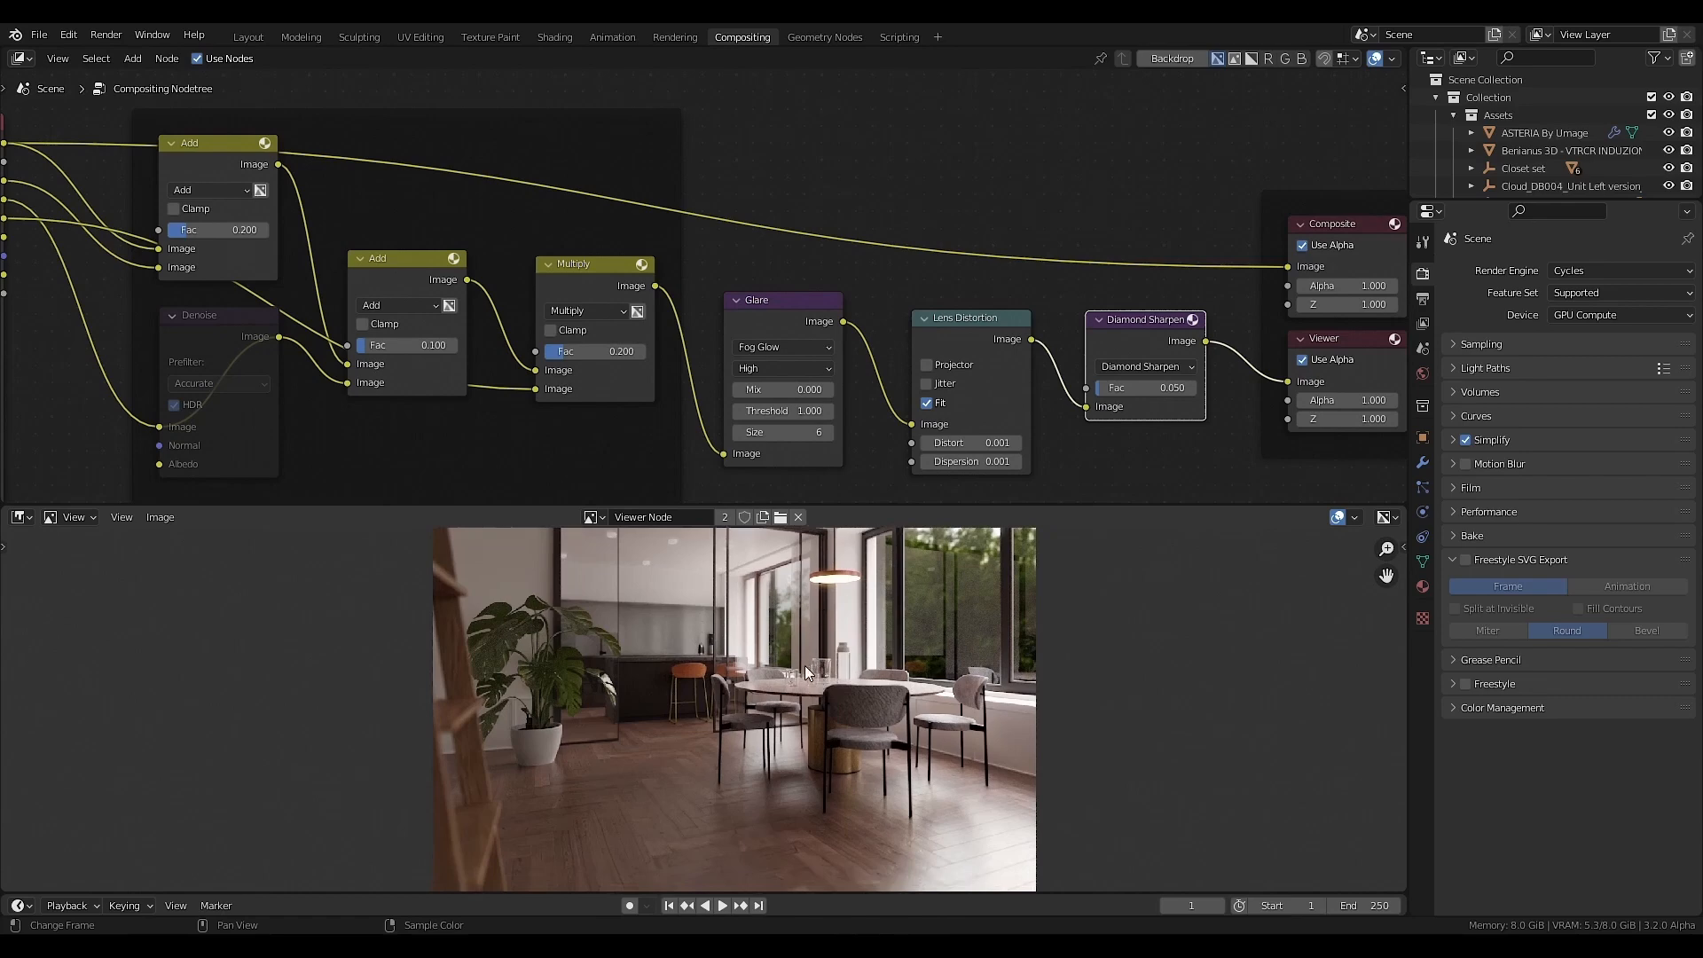
# - Frame the Glare, Lens Distortion and Diamond Sharpen nodes together
pyautogui.press('Home')
pyautogui.moveTo(1172, 449); pyautogui.dragTo(921, 304)
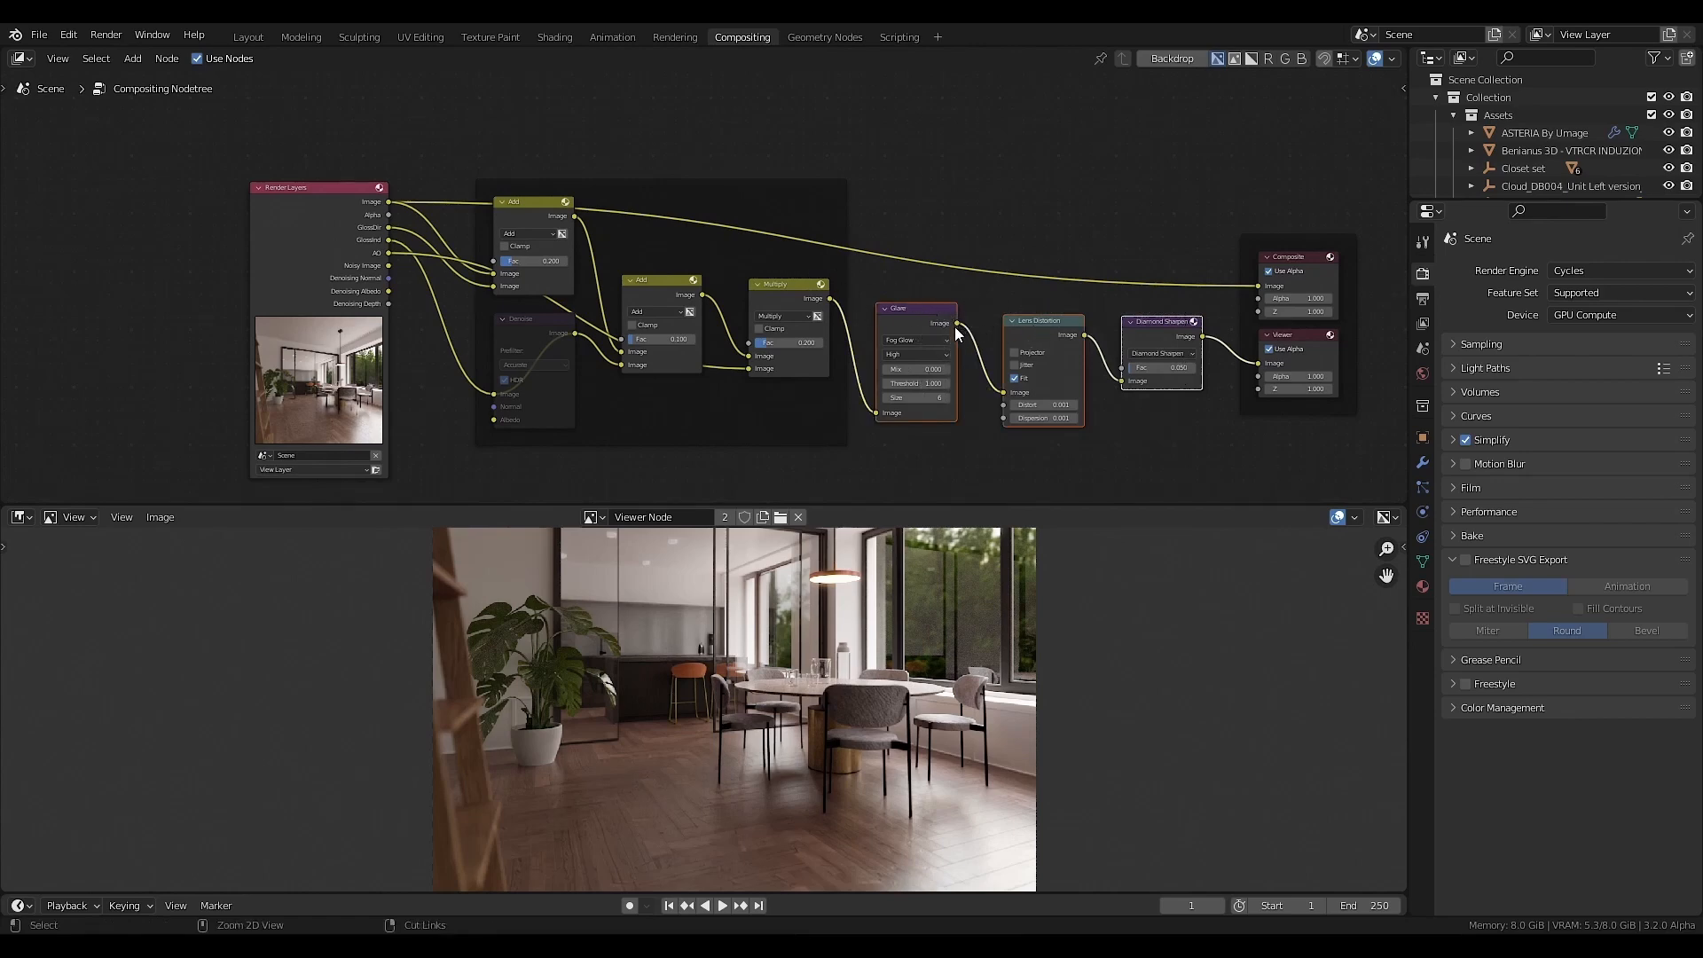
pyautogui.hotkey('ctrl', 'j')
# - Insert a Color Balance node between the Diamond Sharpen and Viewer nodes
pyautogui.keyDown('ctrl'); pyautogui.hscroll(5, 972, 337); pyautogui.keyUp('ctrl')
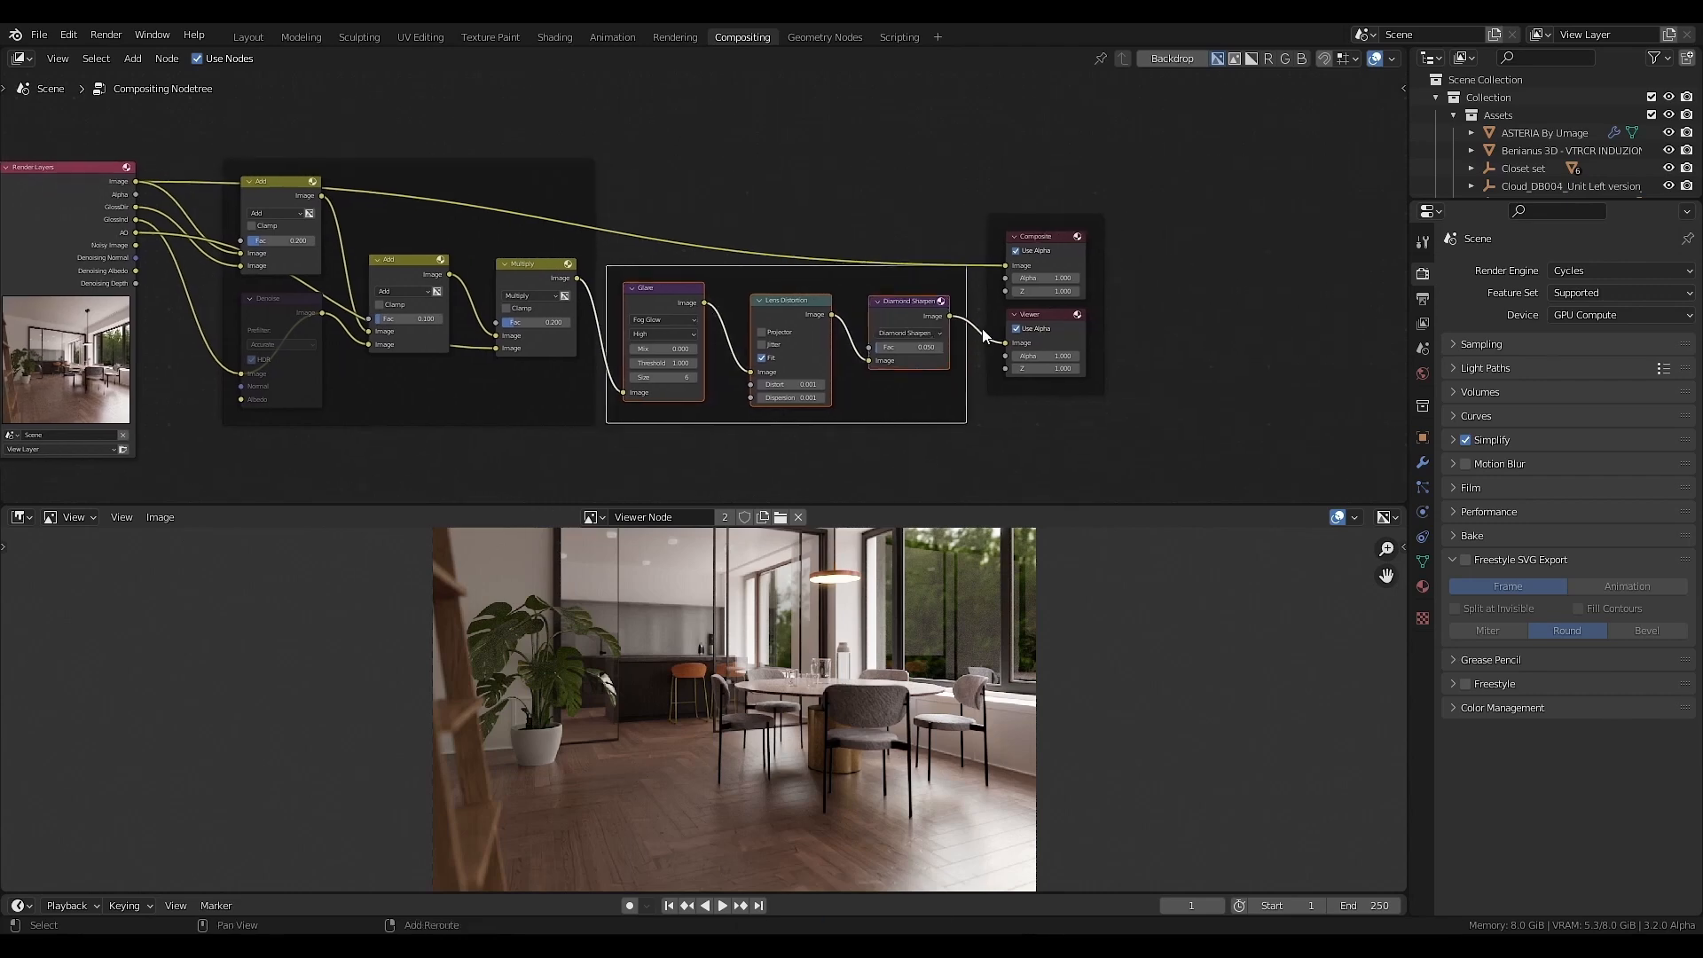
pyautogui.hotkey('shift', 'a')
pyautogui.moveTo(912, 242)
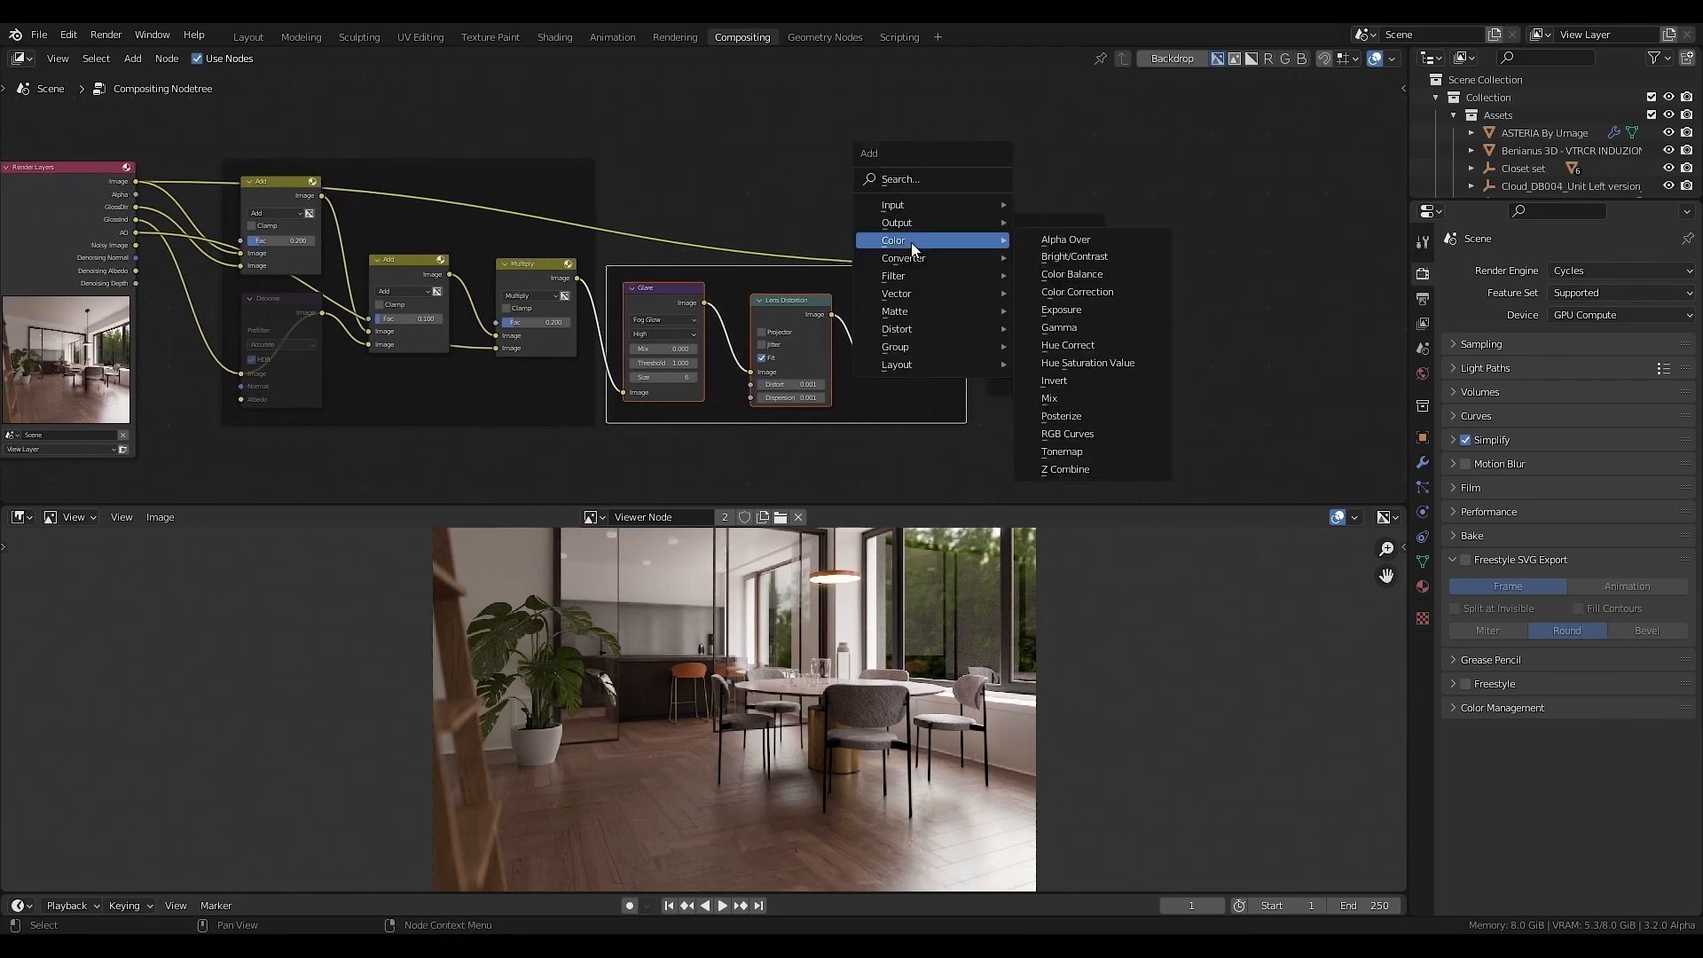
pyautogui.click(1093, 280)
pyautogui.click(1240, 282)
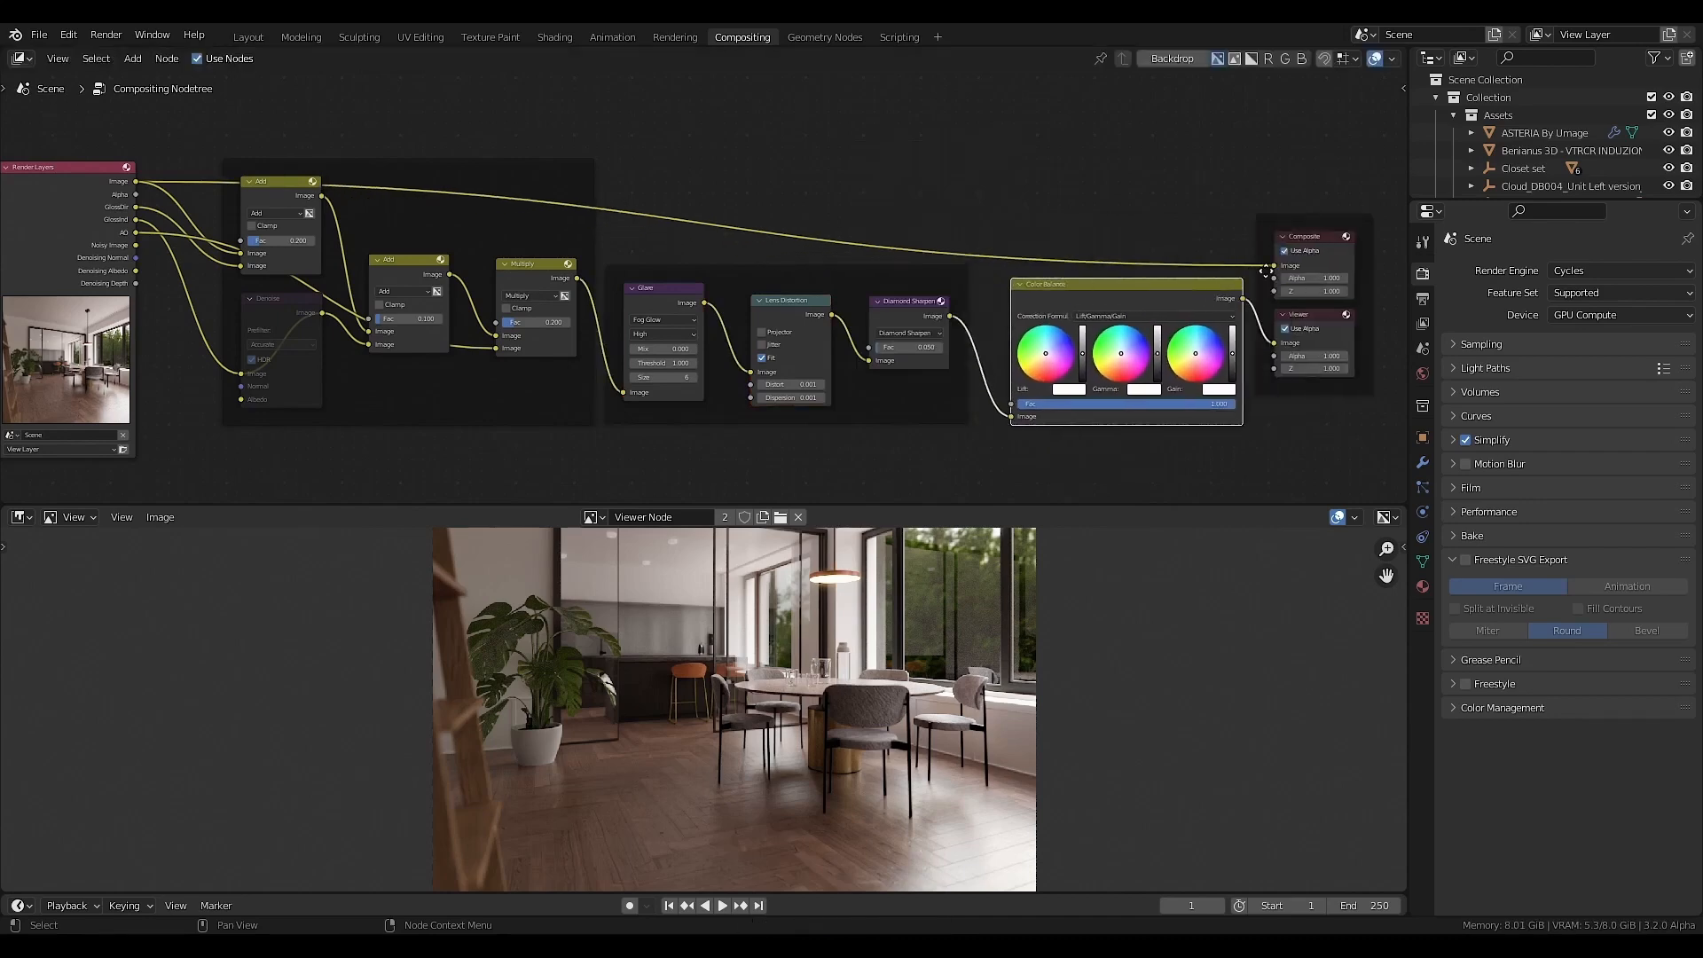
# - Switch the Color Balance formula to Offset/Power/Slope (ASC-CDL) and nudge its Slope colour slightly towards a cooler tint
pyautogui.scroll(1, 1156, 302)
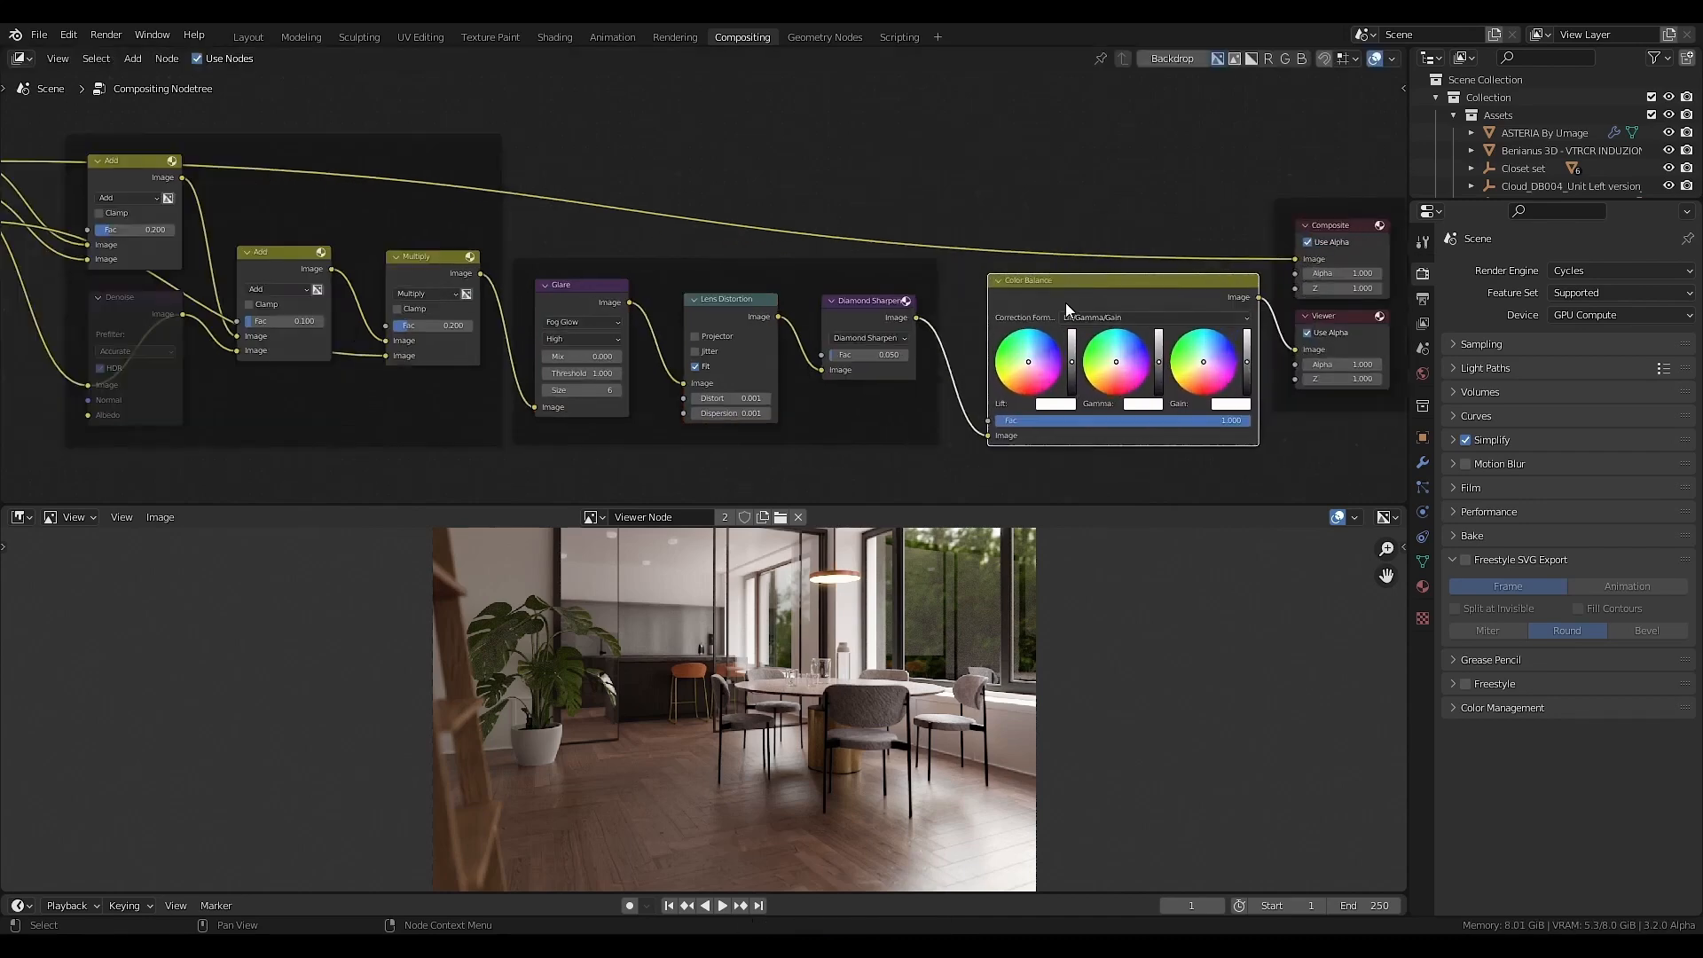
pyautogui.click(1125, 318)
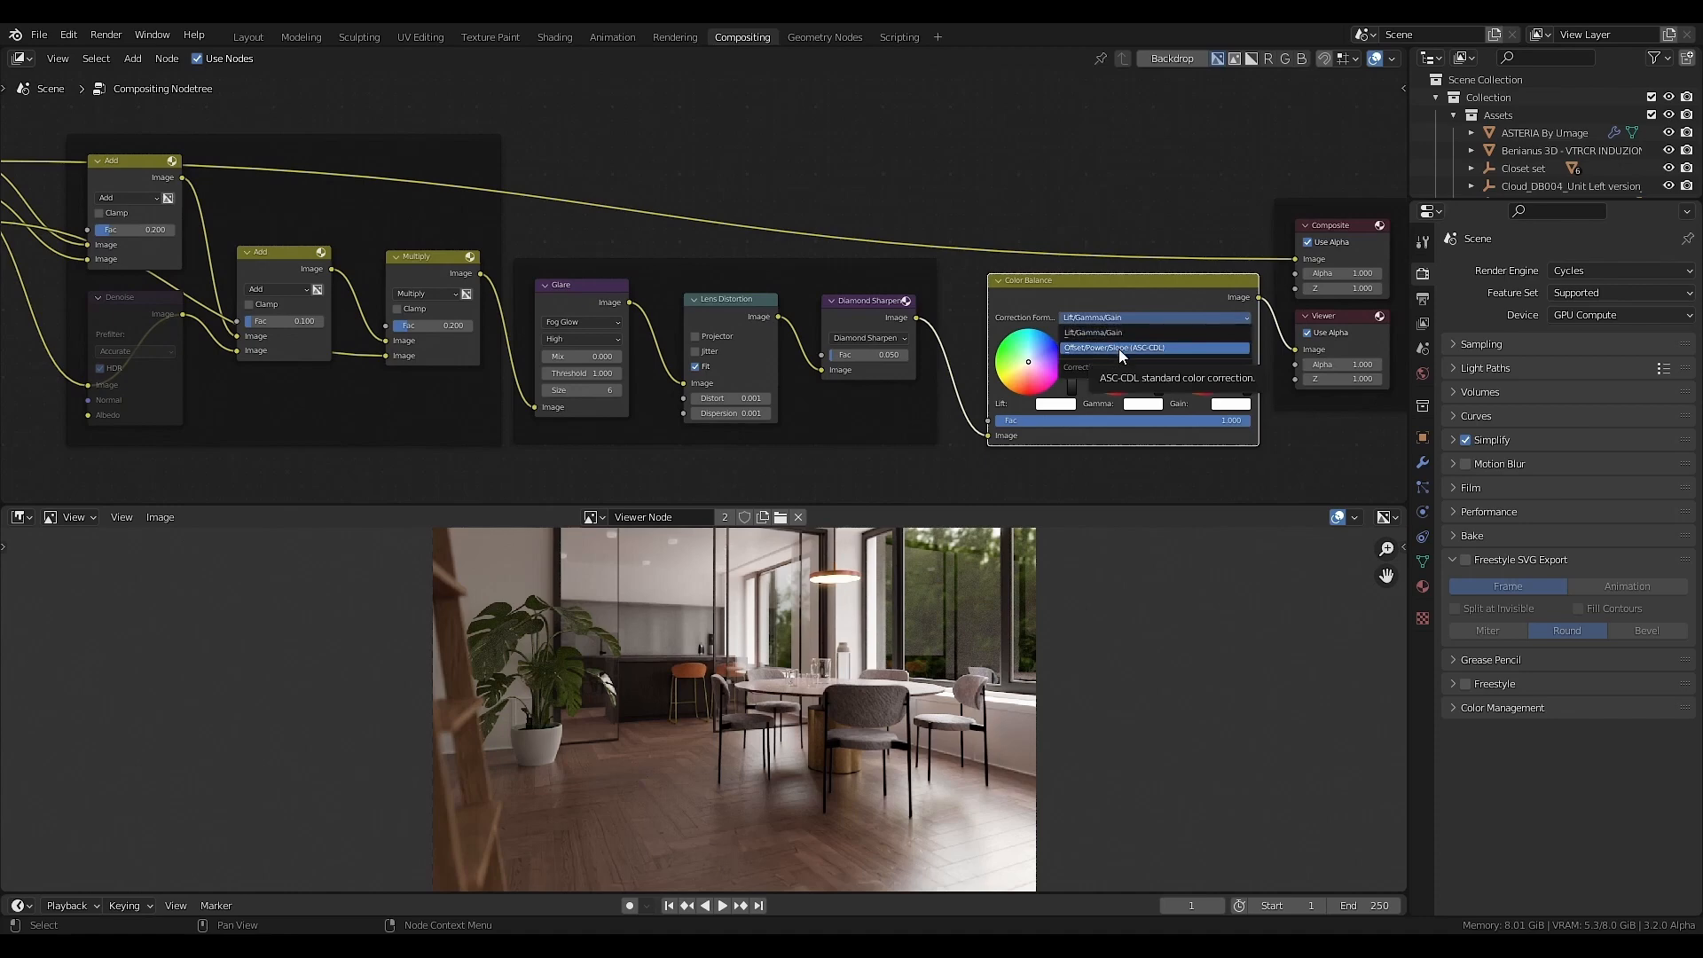
pyautogui.click(1120, 349)
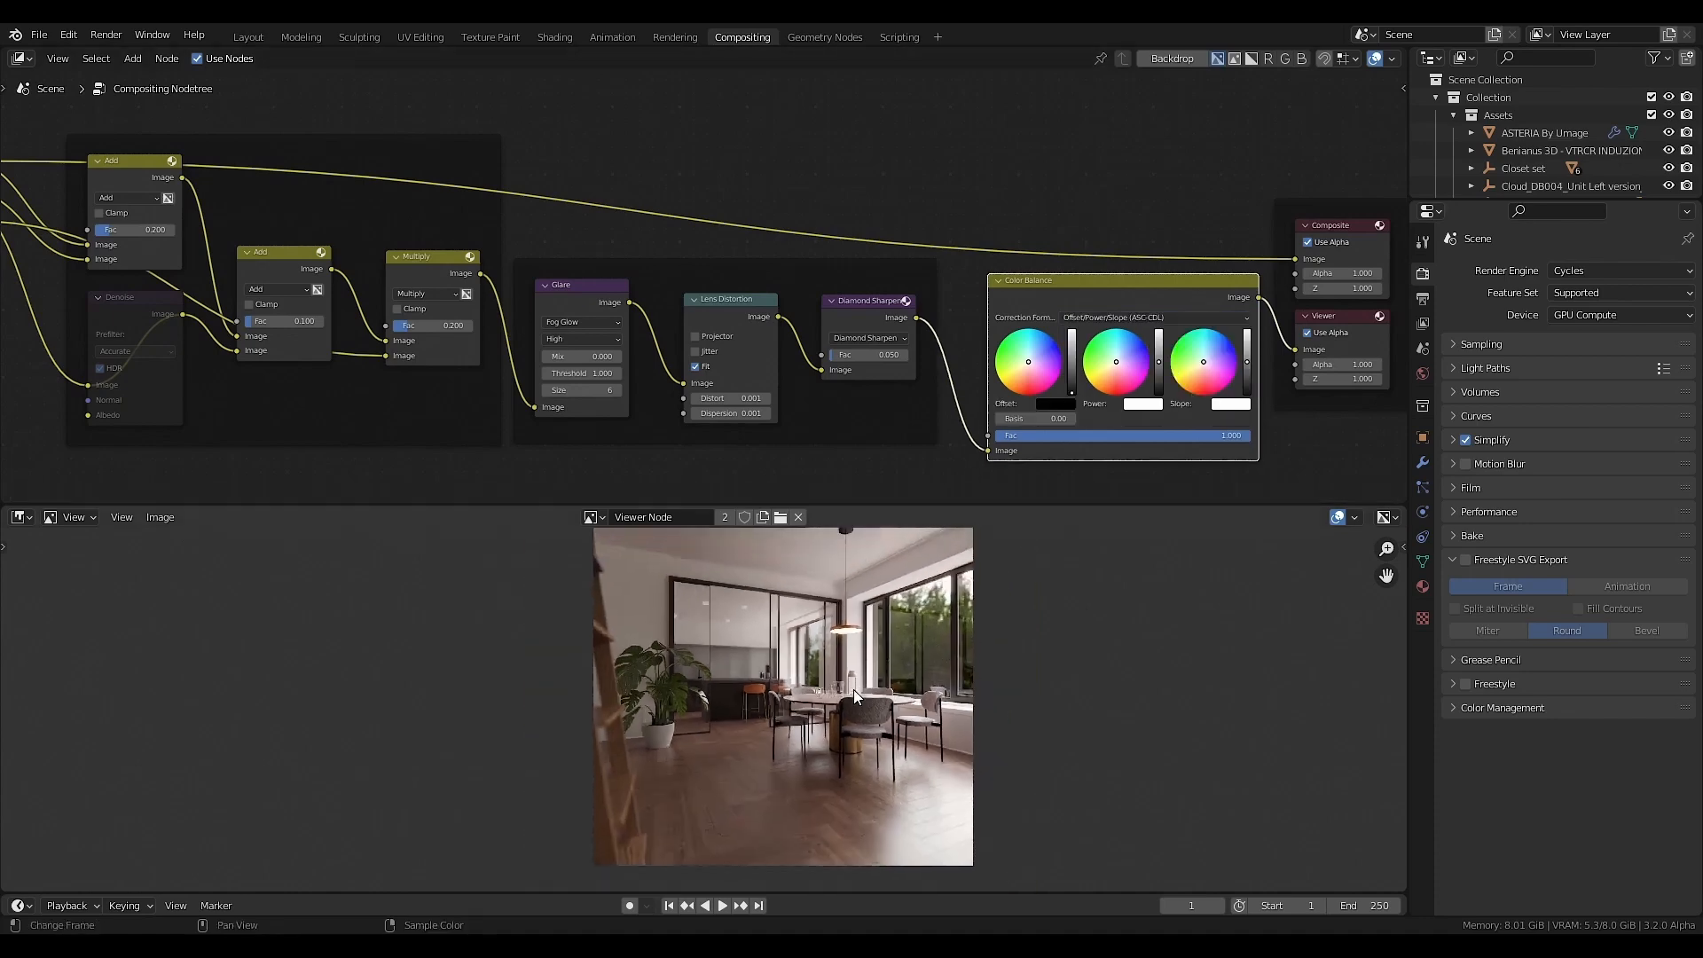
pyautogui.moveTo(1203, 358); pyautogui.dragTo(1202, 353)
# - Insert a Bright/Contrast node between Diamond Sharpen and Color Balance and set its contrast to 1
pyautogui.hotkey('shift', 'a')
pyautogui.moveTo(959, 321)
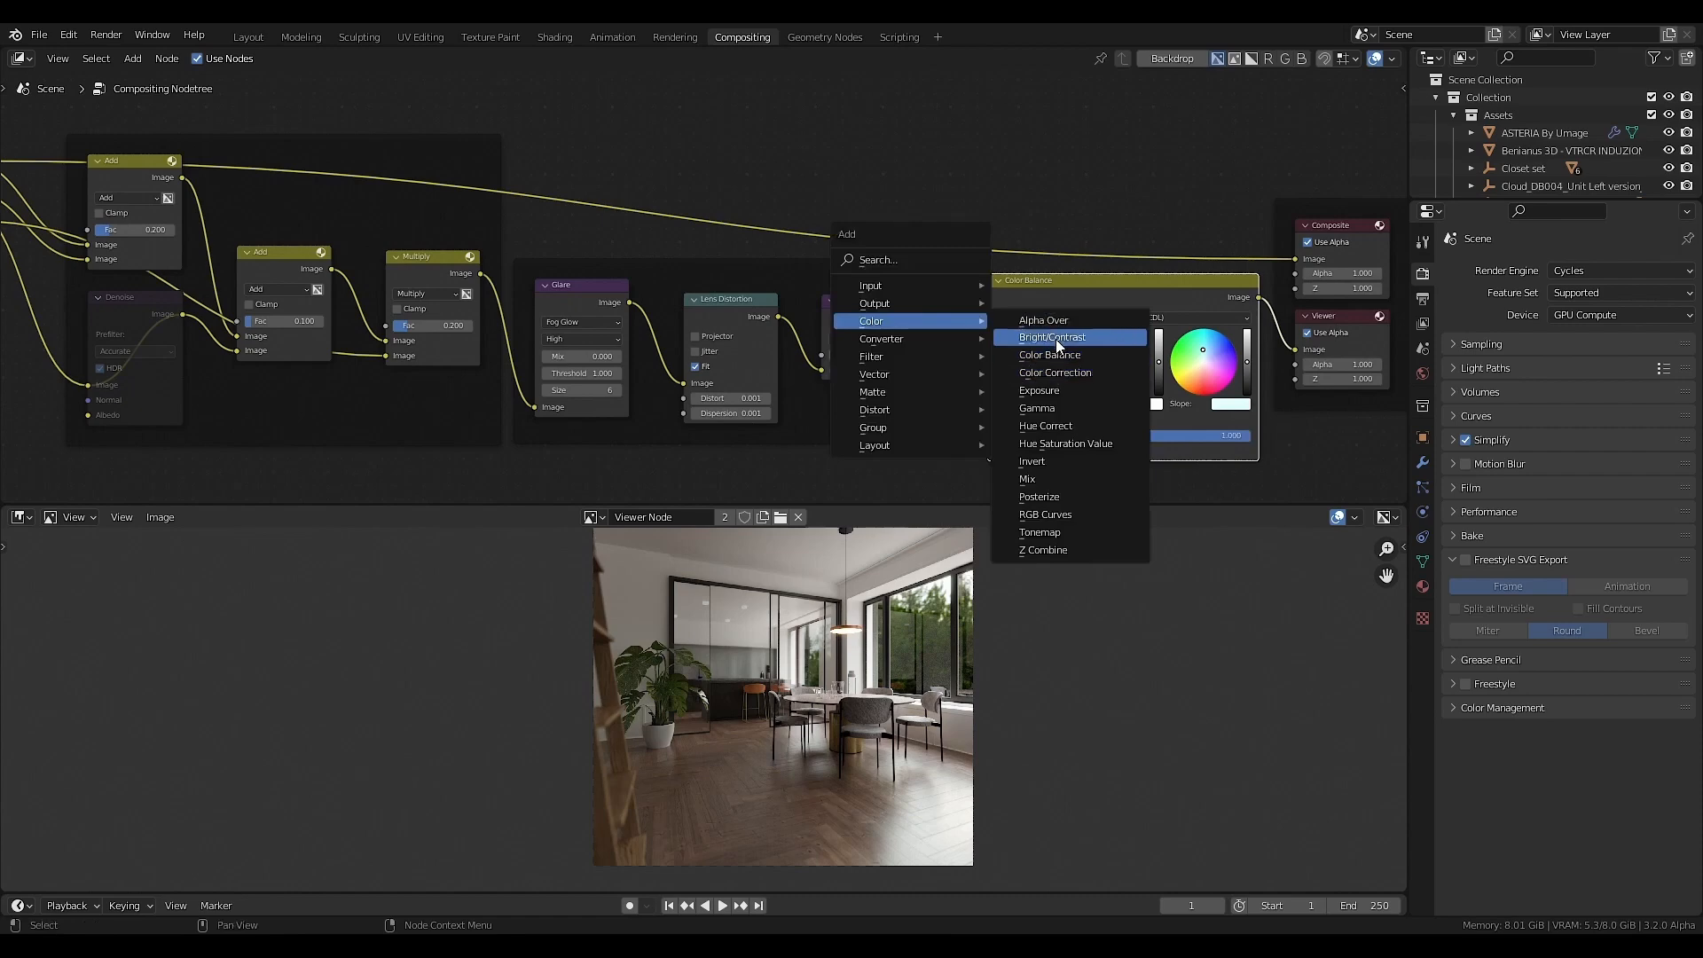
pyautogui.click(1056, 338)
pyautogui.click(940, 317)
pyautogui.scroll(1, 1011, 398)
pyautogui.click(1012, 406)
pyautogui.press('Return')
# - Insert a Hue Saturation Value node between Bright/Contrast and Color Balance and set its saturation to 0.9
pyautogui.hotkey('shift', 'a')
pyautogui.moveTo(1129, 348)
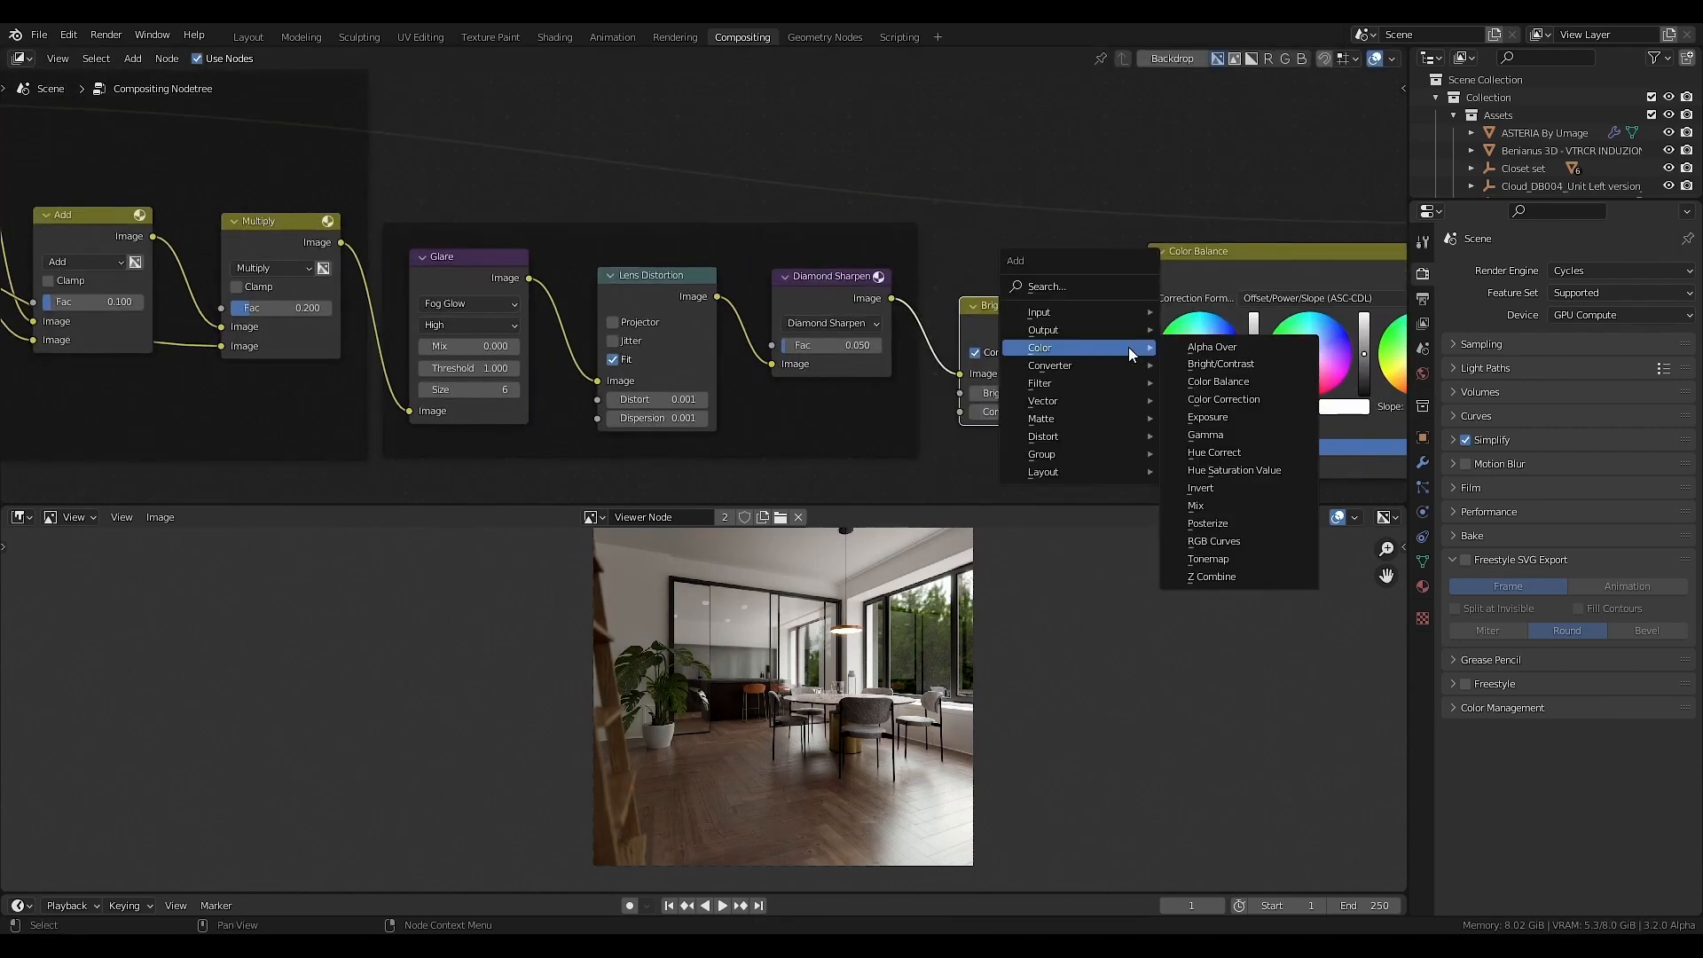
pyautogui.click(1208, 472)
pyautogui.click(1228, 421)
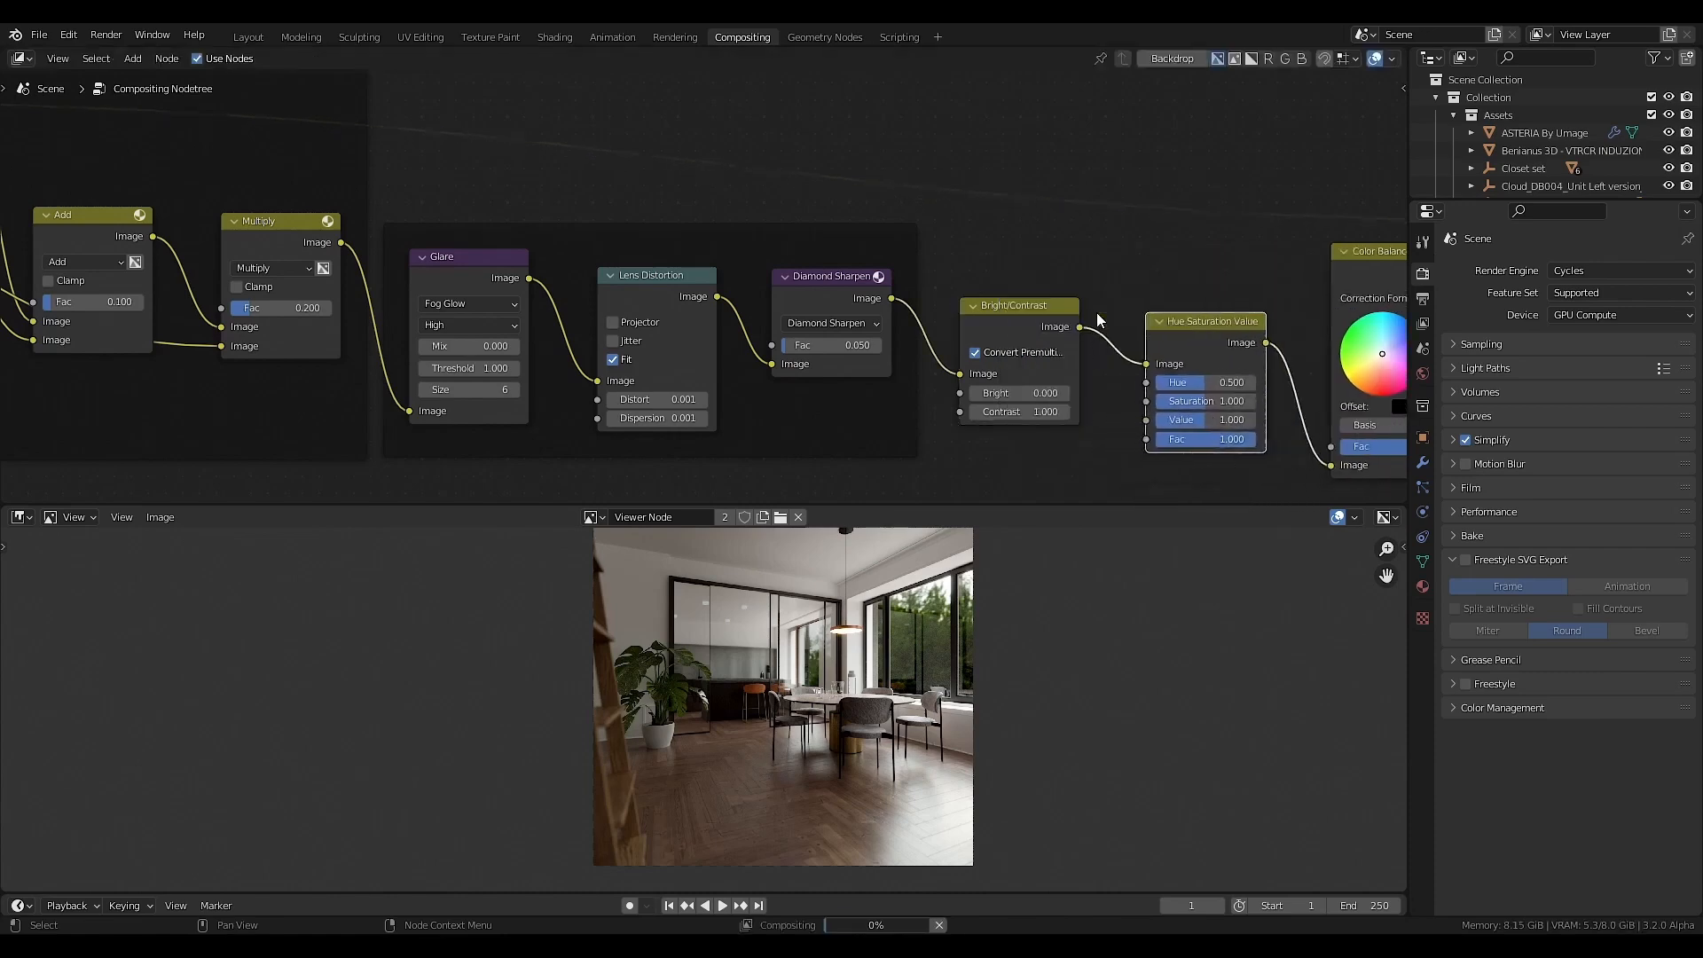
pyautogui.click(1190, 403)
pyautogui.write('0')
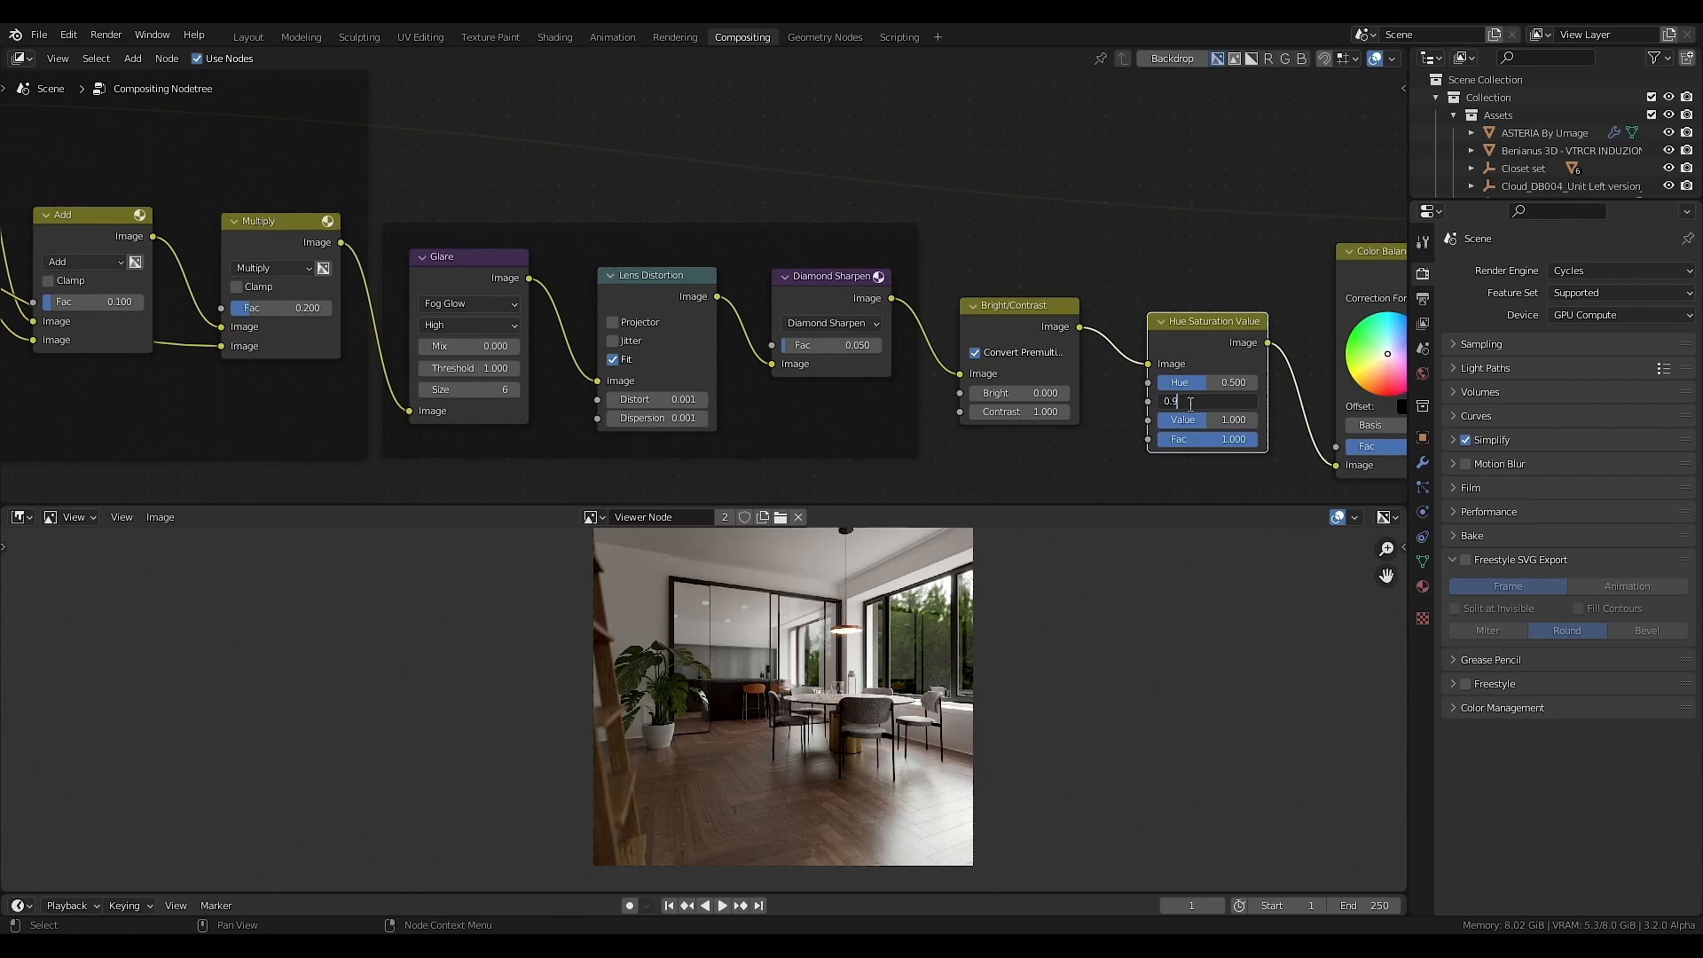
pyautogui.write('.9')
pyautogui.press('Return')
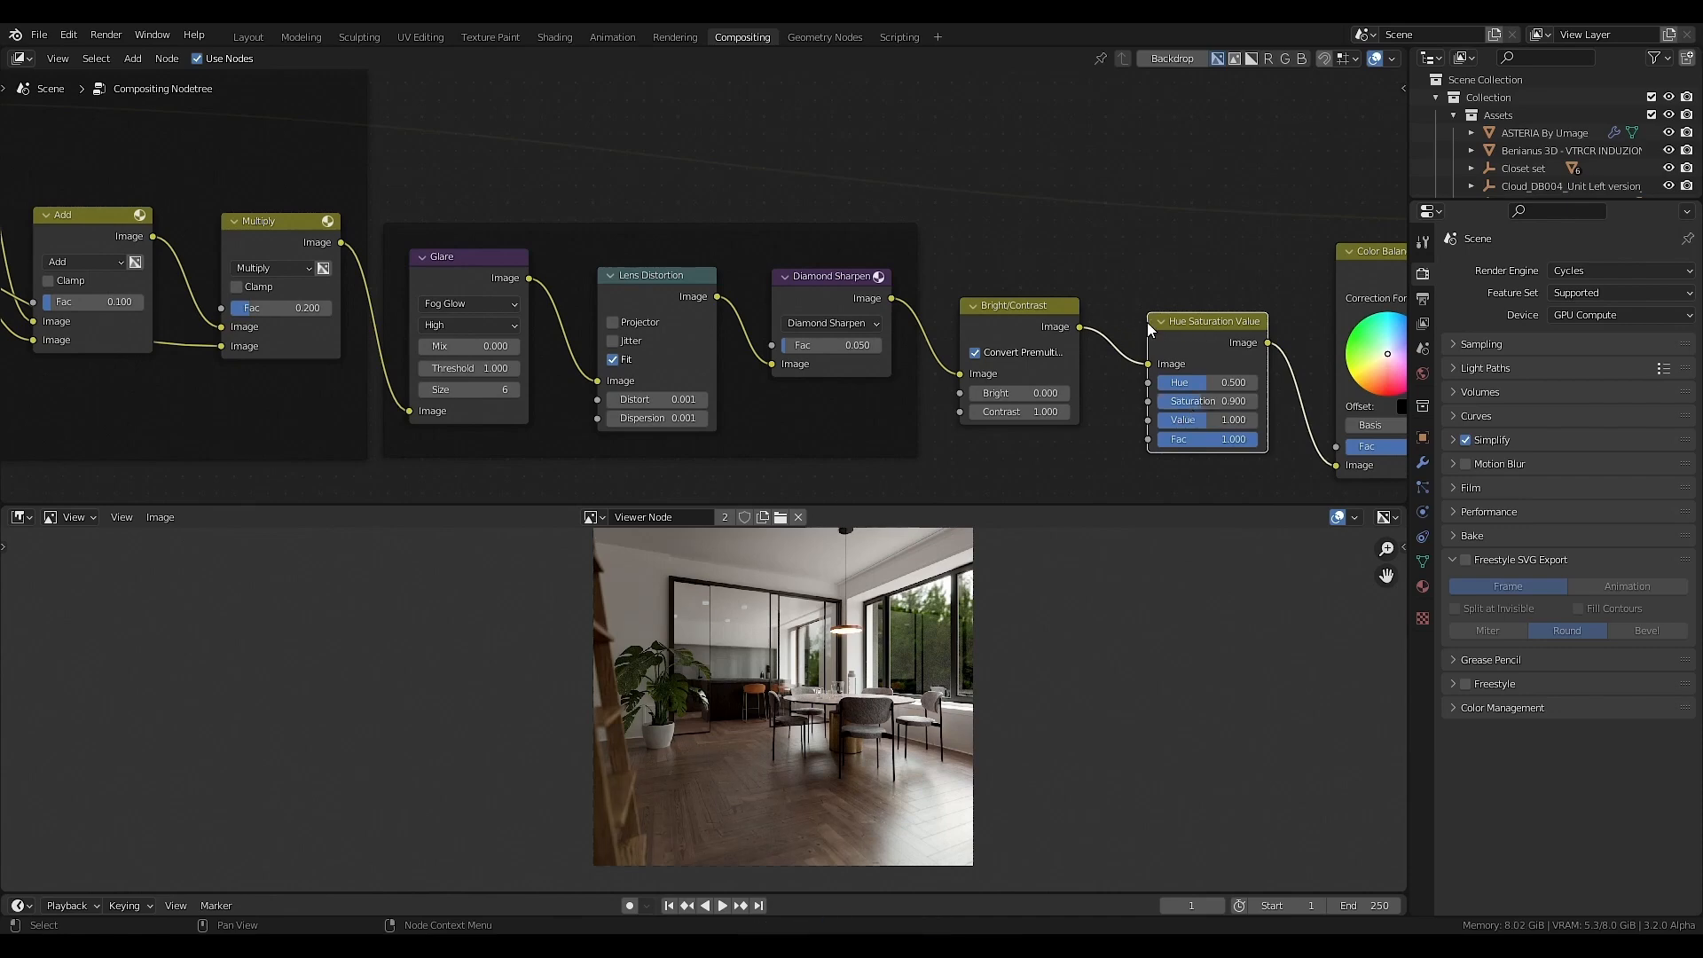
pyautogui.scroll(-1, 1120, 452)
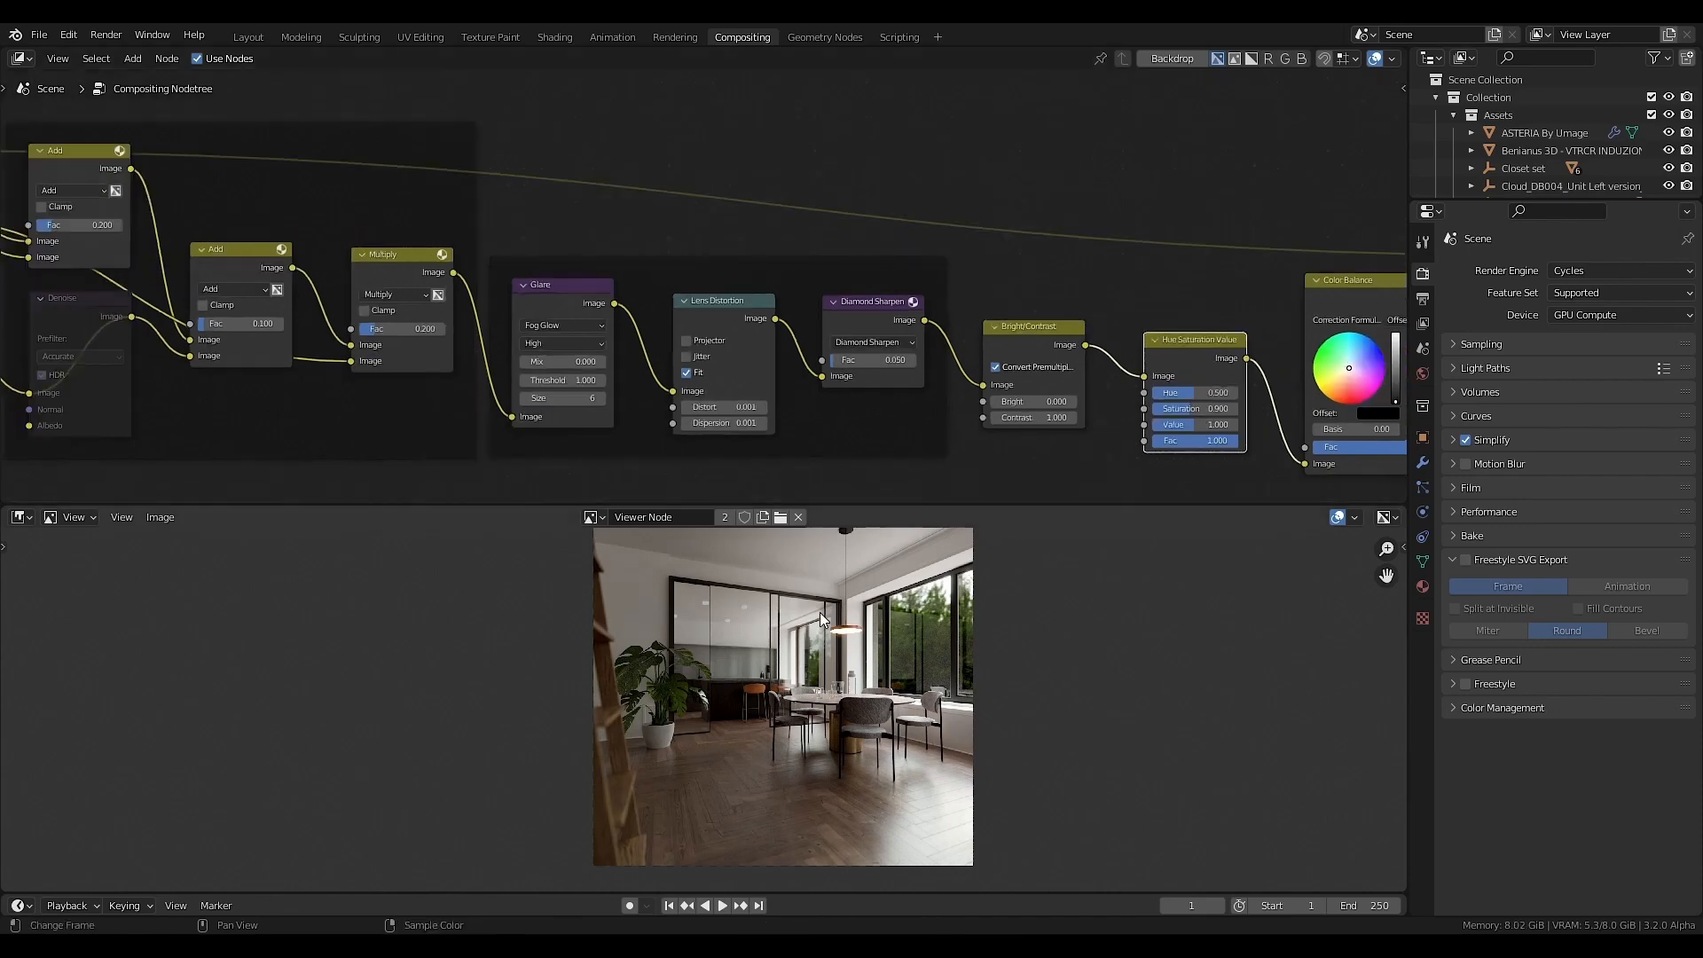
pyautogui.scroll(-2, 864, 720)
pyautogui.scroll(2, 864, 720)
pyautogui.moveTo(865, 720); pyautogui.dragTo(789, 721, button='middle')
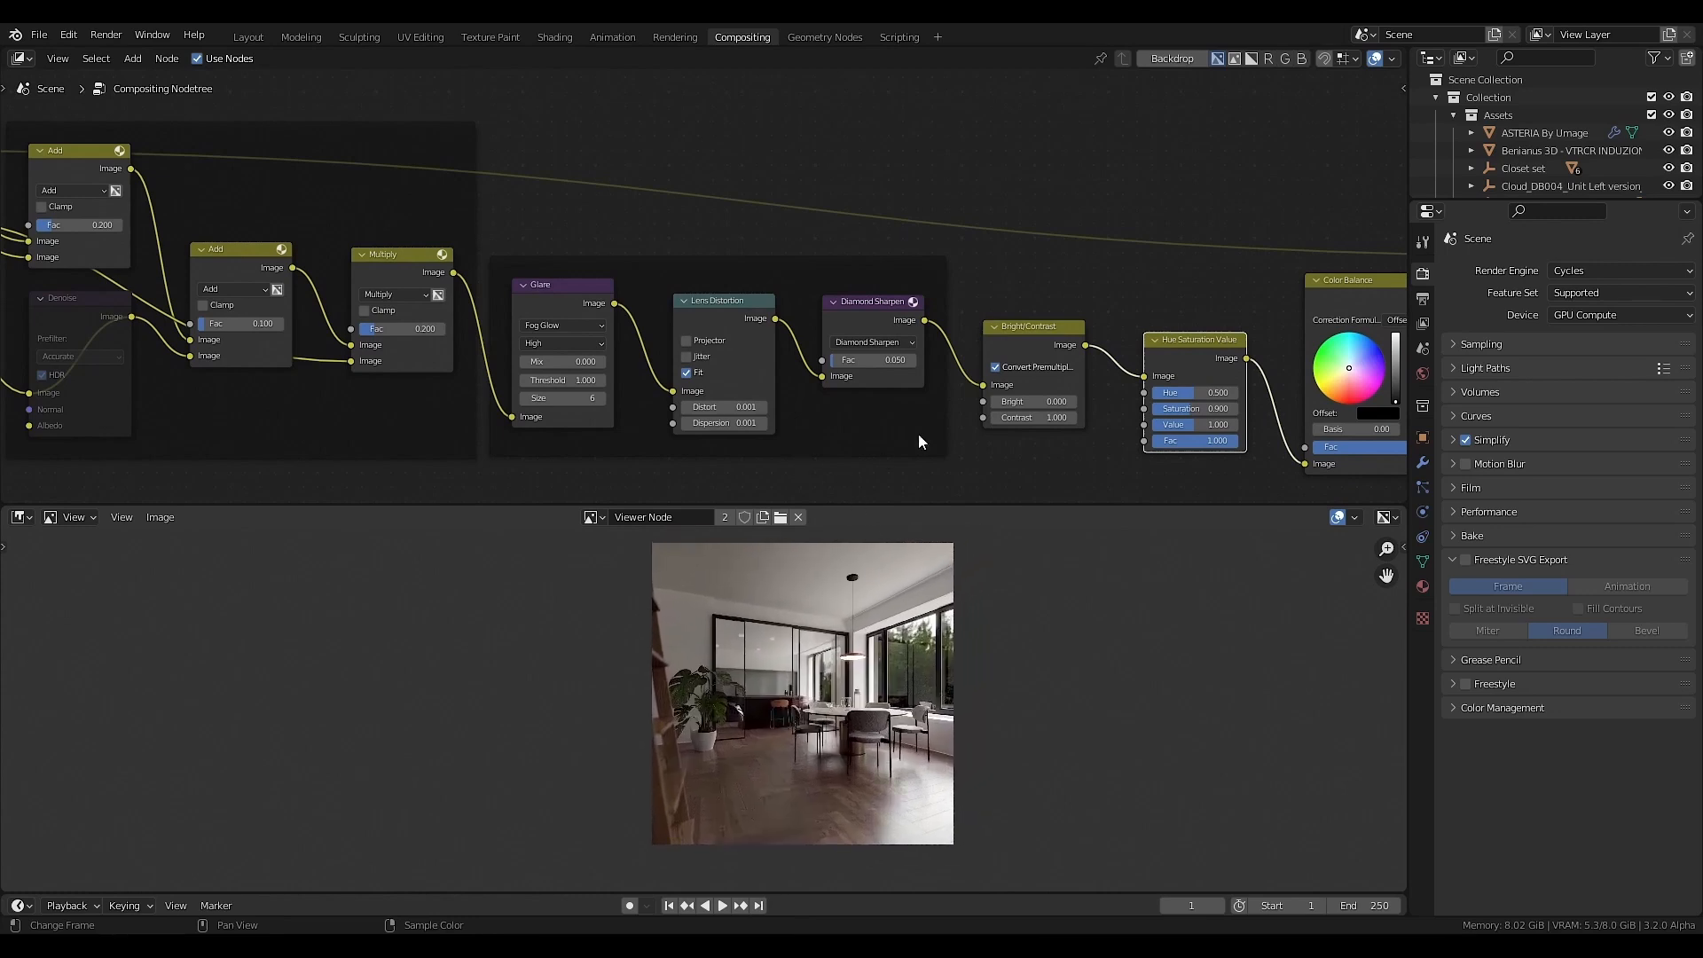
# - Insert an Exposure node between Diamond Sharpen and Bright/Contrast and set its exposure to 0.4
pyautogui.hscroll(2, 698, 337)
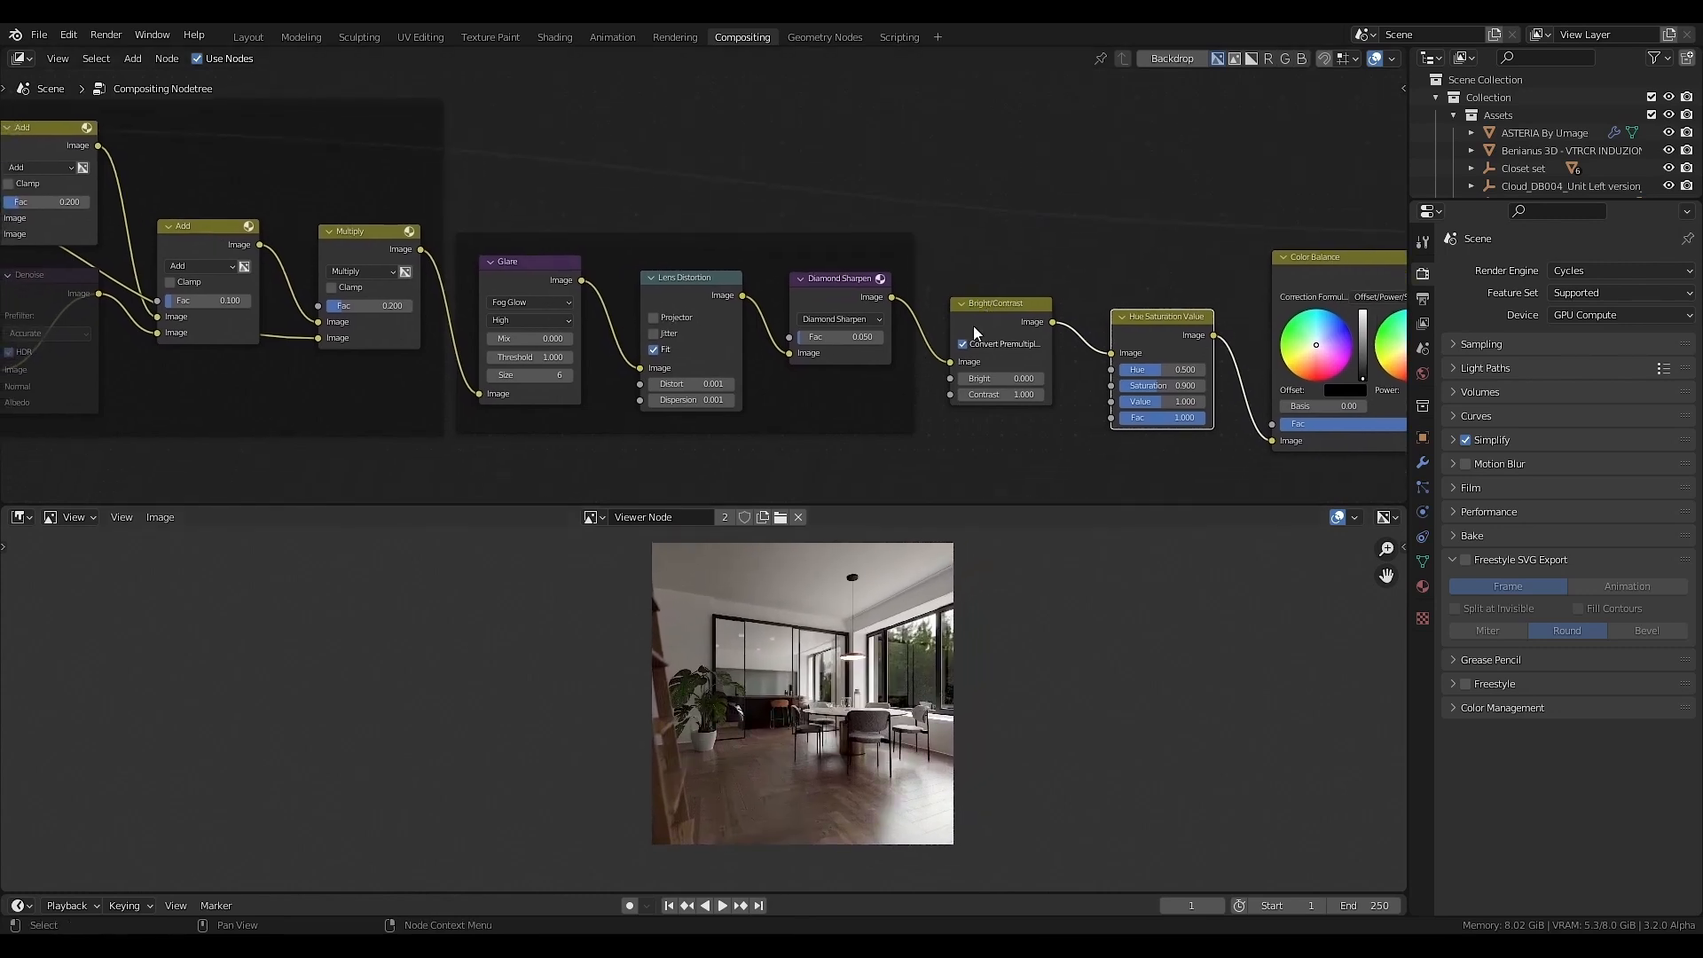
pyautogui.hotkey('shift', 'a')
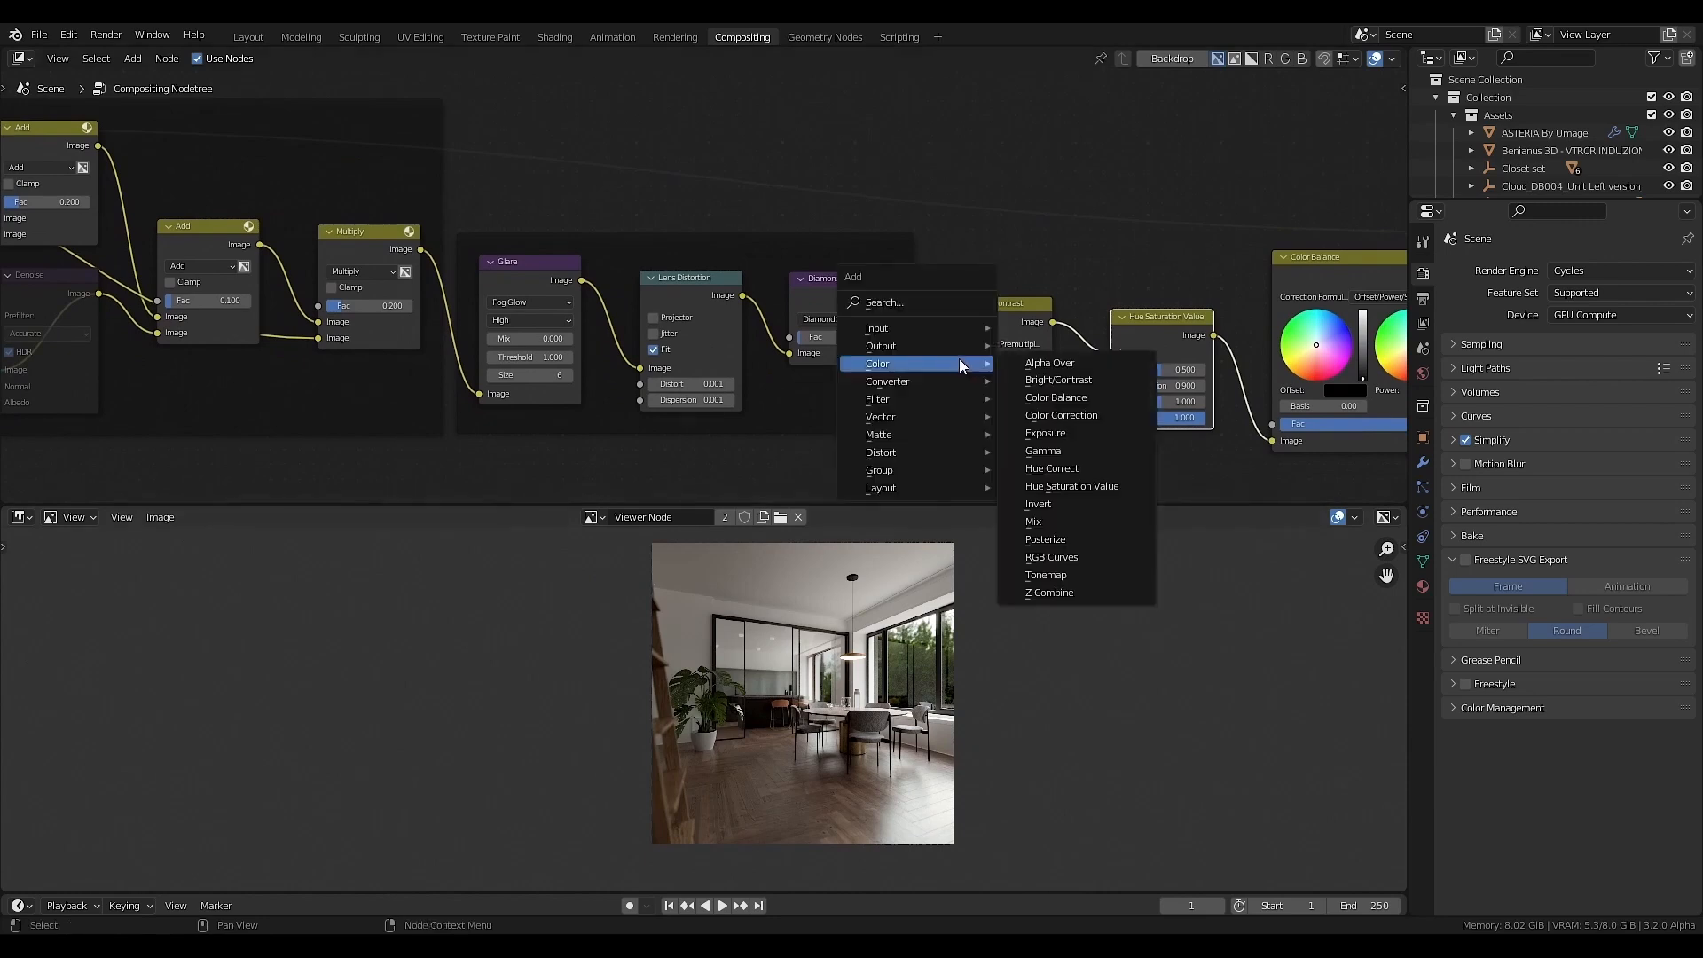
pyautogui.click(1046, 433)
pyautogui.click(940, 320)
pyautogui.click(988, 376)
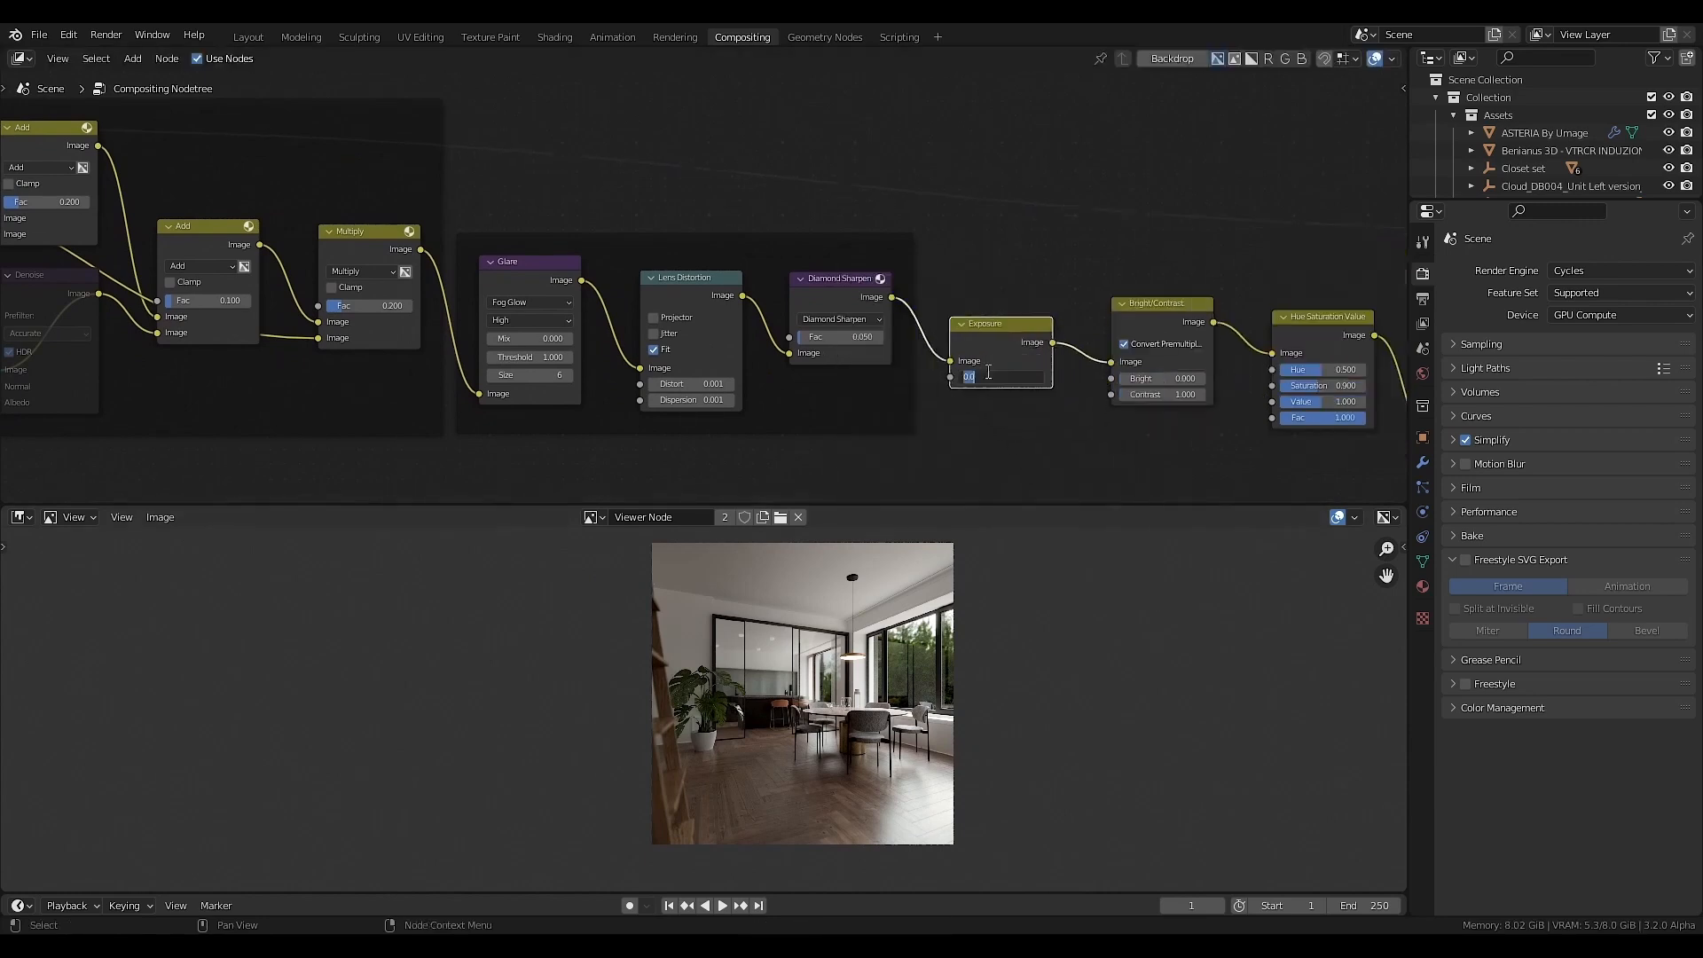
pyautogui.write('0.4')
pyautogui.press('Return')
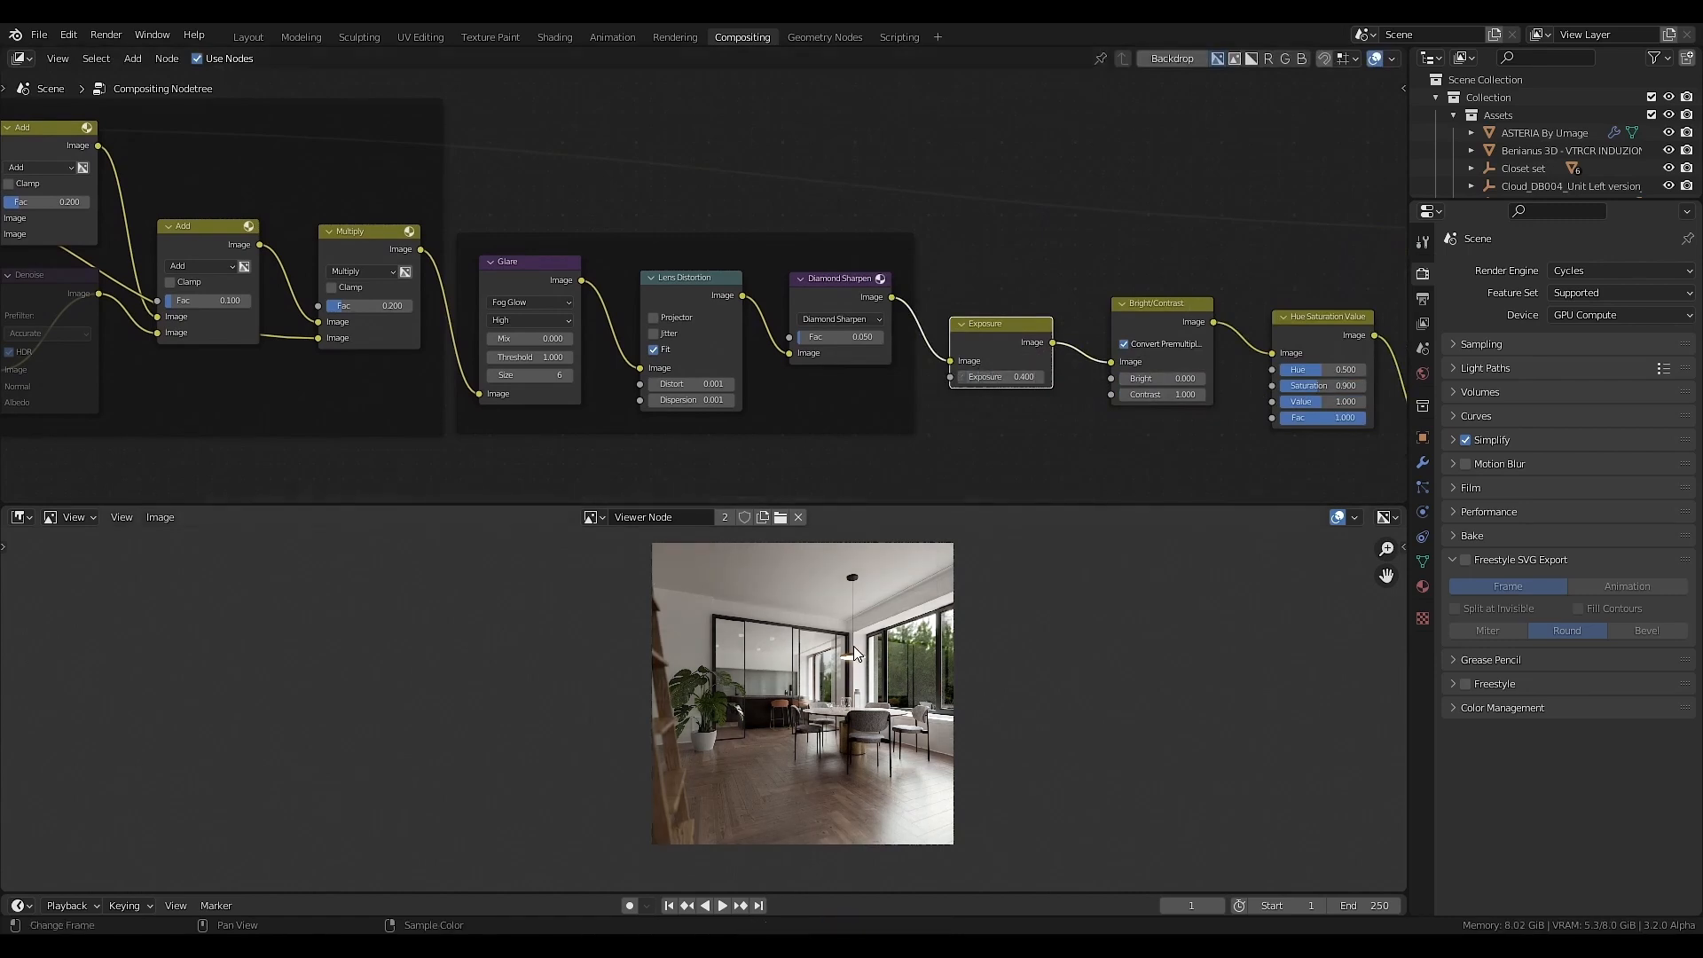
pyautogui.moveTo(847, 643); pyautogui.dragTo(759, 660, button='middle')
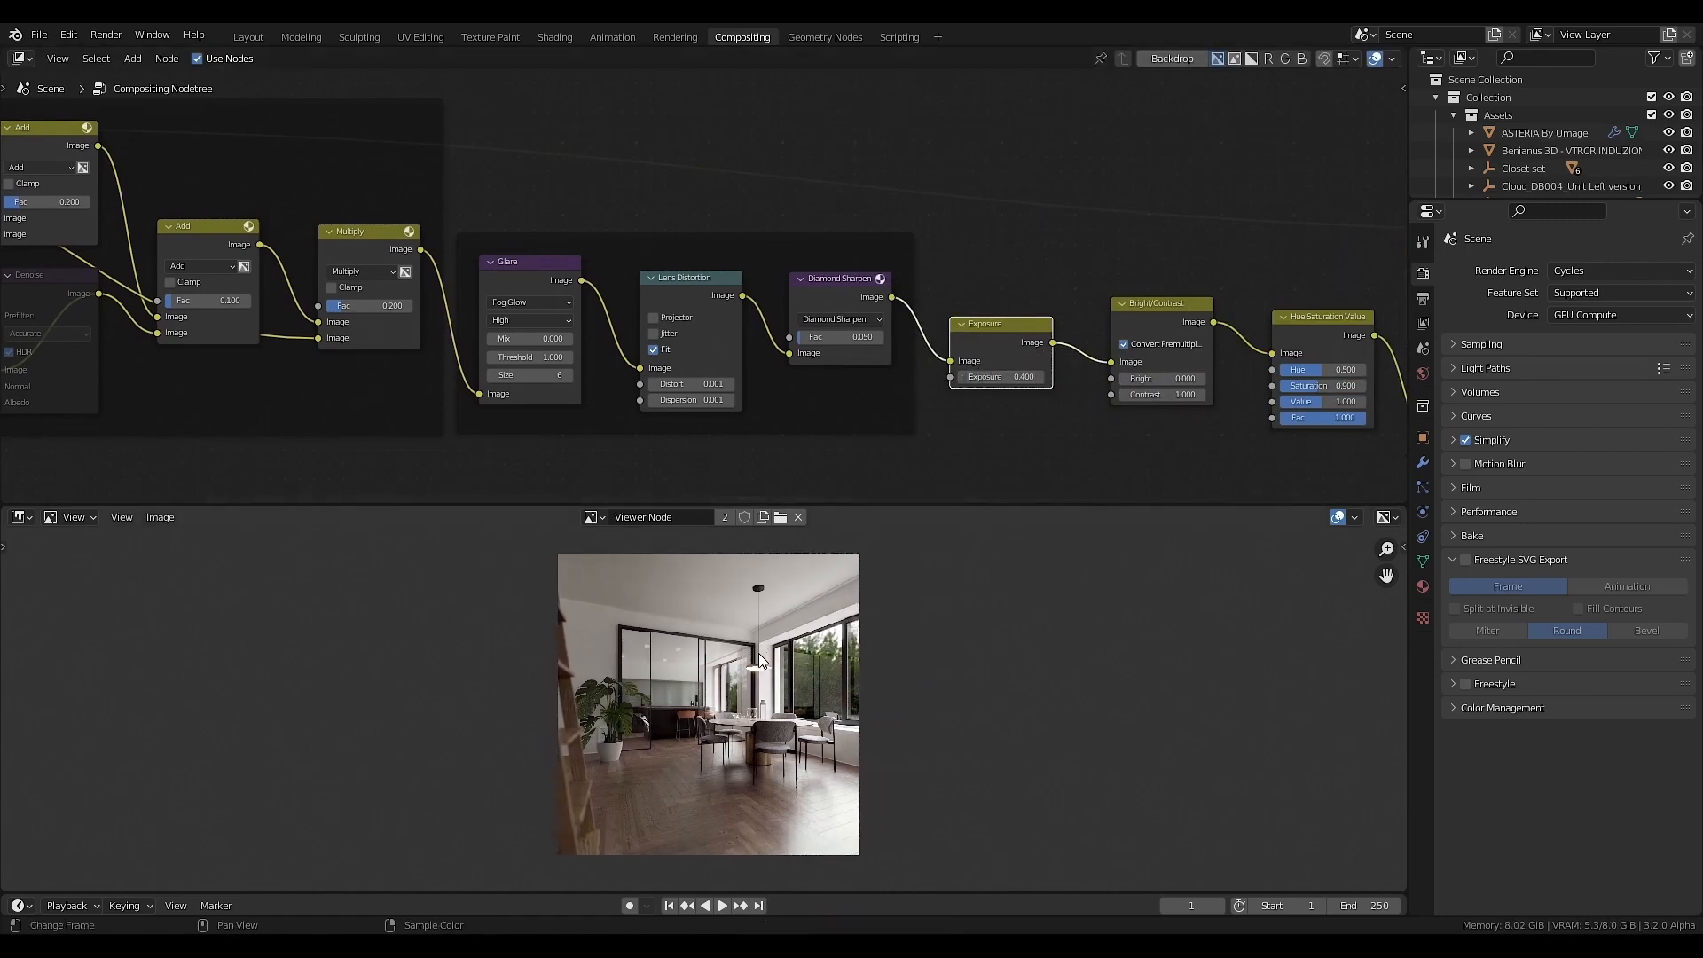
# - Start saving the Viewer image to the Desktop, with PNG options of 16-bit color depth, RGB color and 0% compression
pyautogui.hotkey('shift', 'alt', 's')
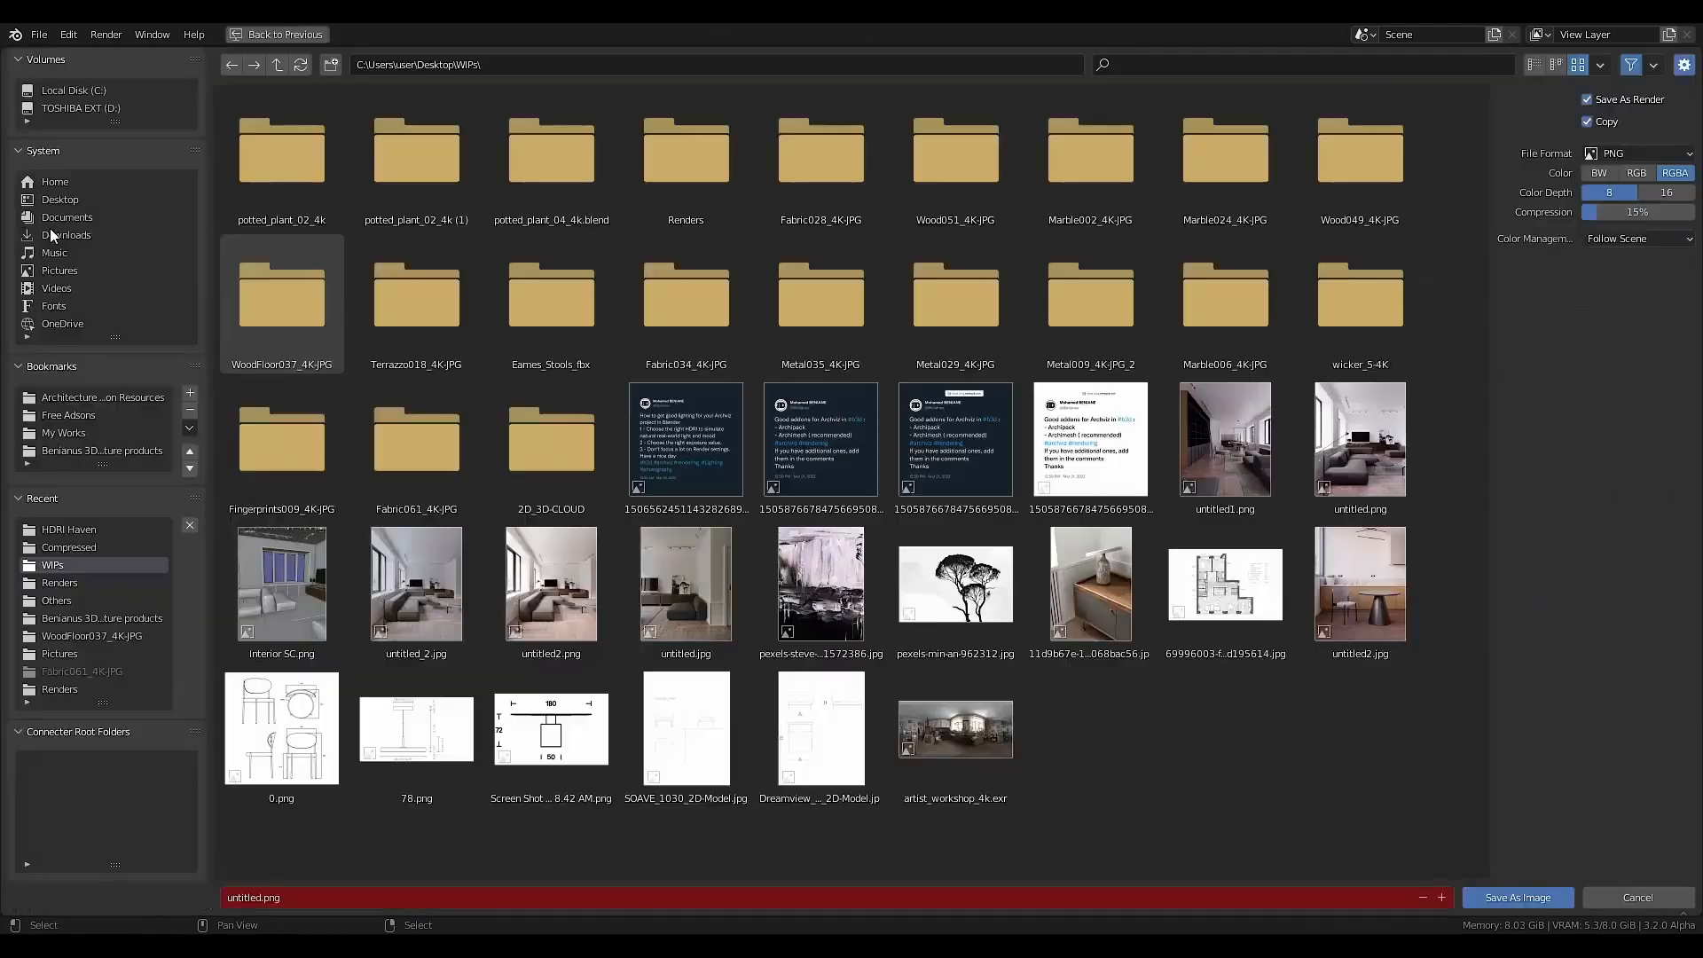
pyautogui.click(58, 200)
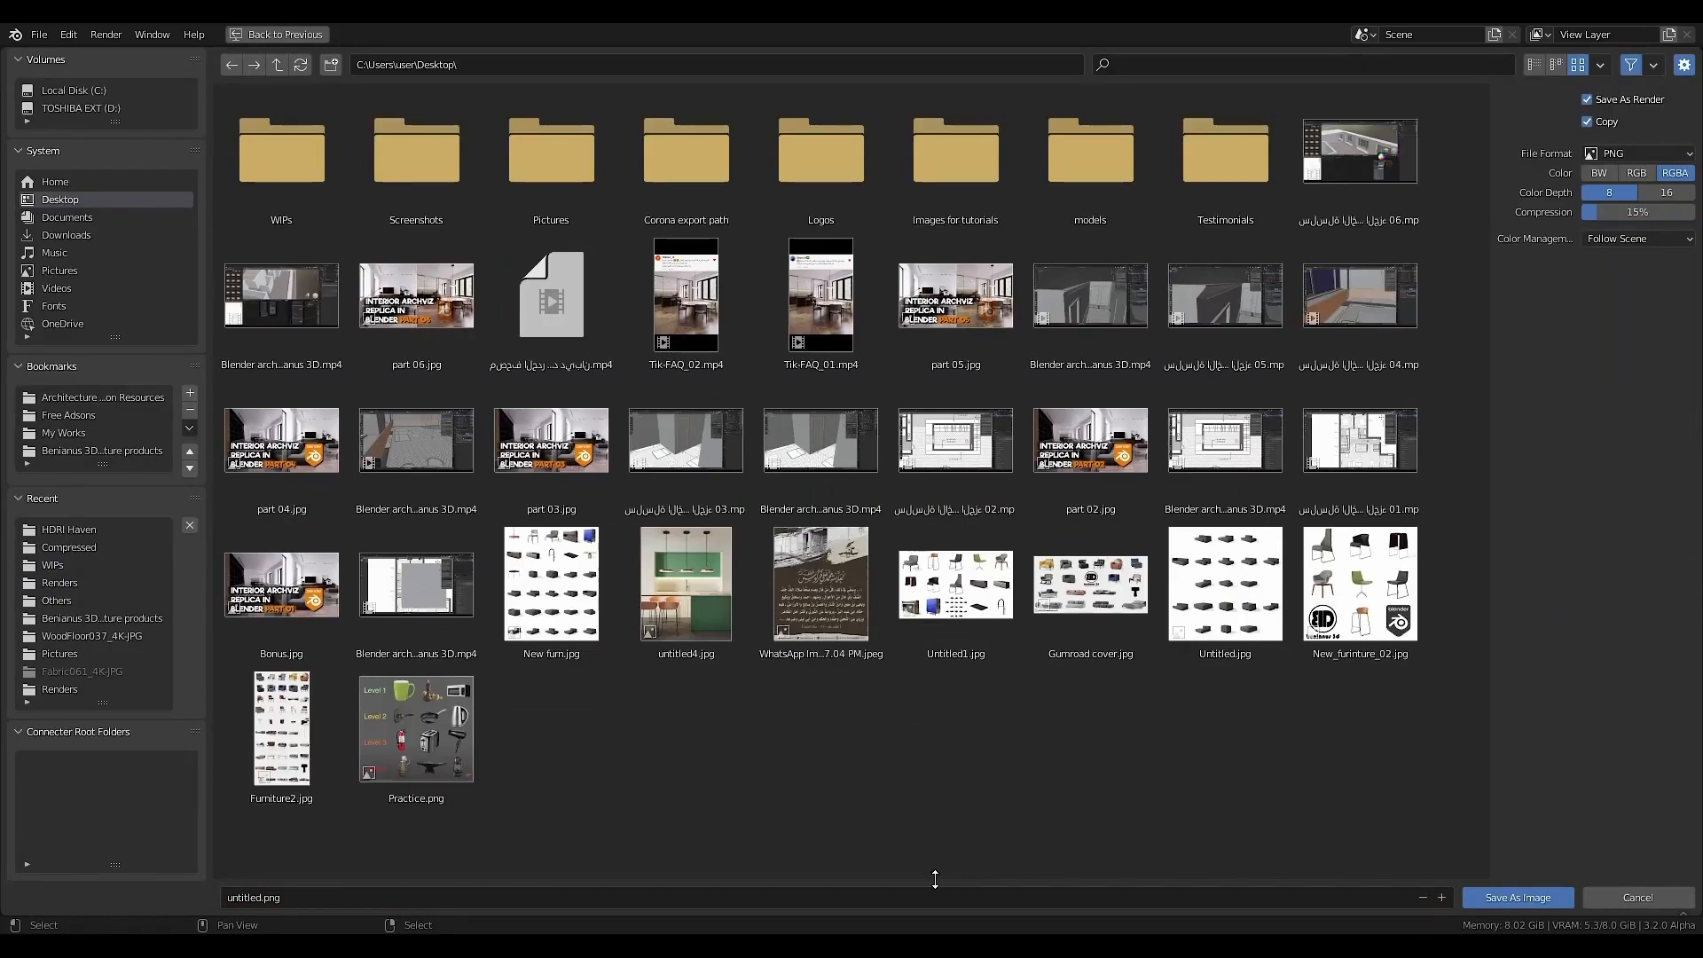
pyautogui.click(1668, 193)
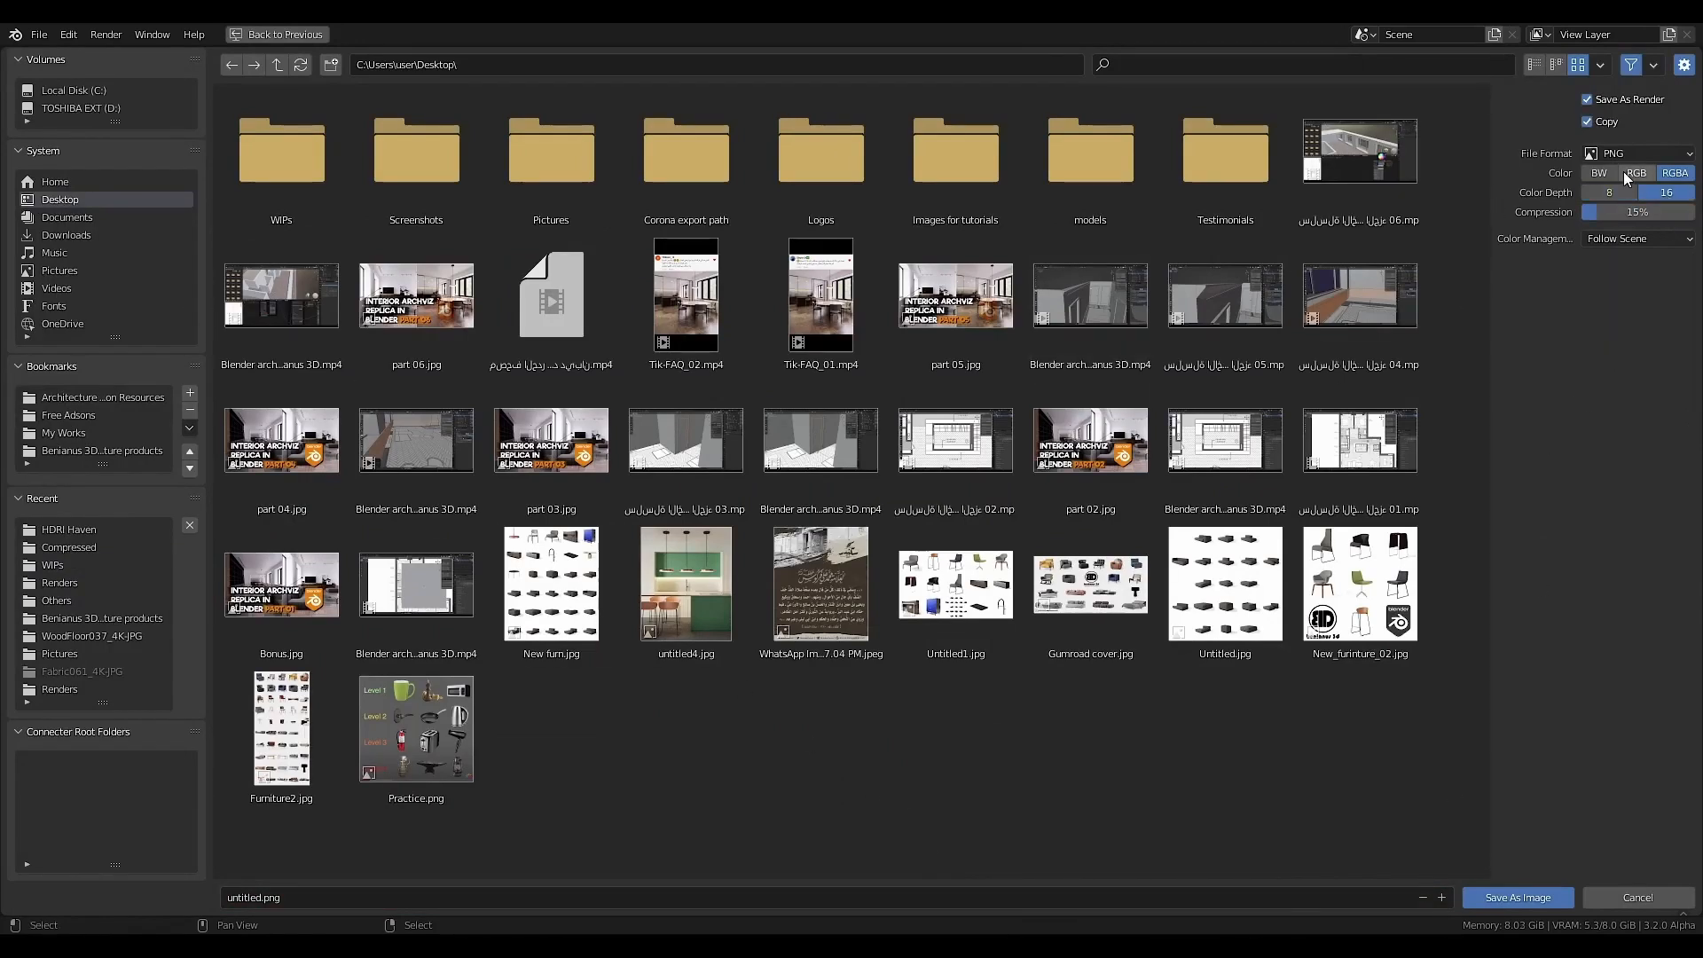
pyautogui.click(1634, 174)
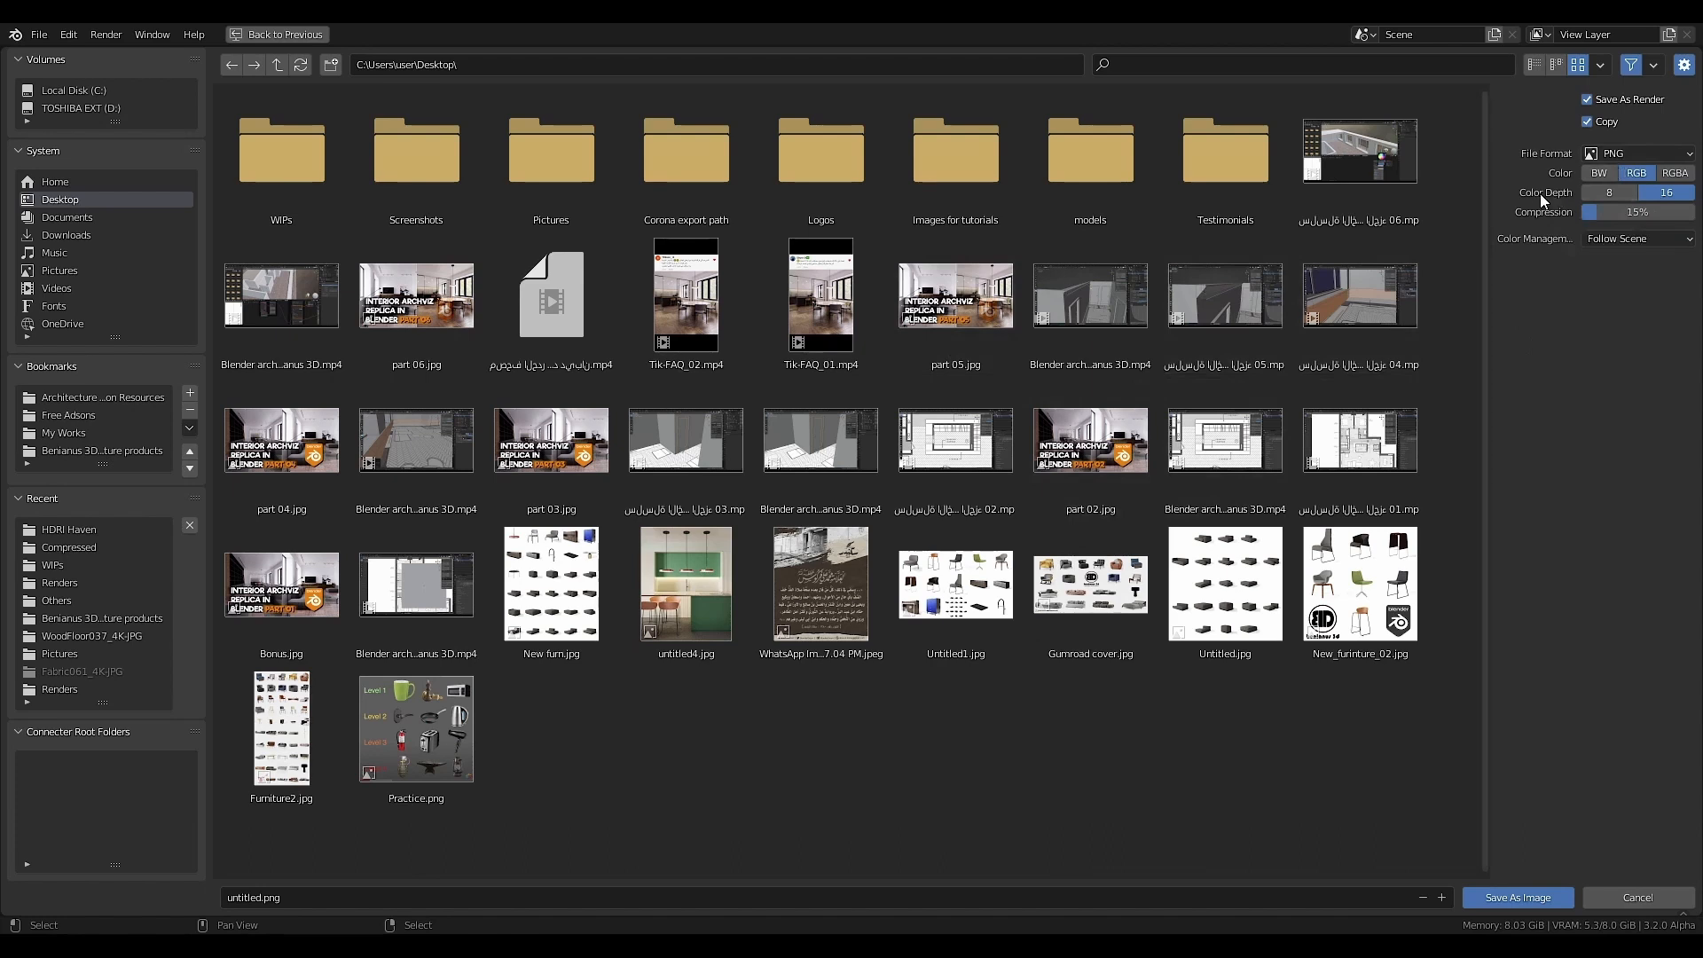
pyautogui.moveTo(1583, 213); pyautogui.dragTo(1575, 211)
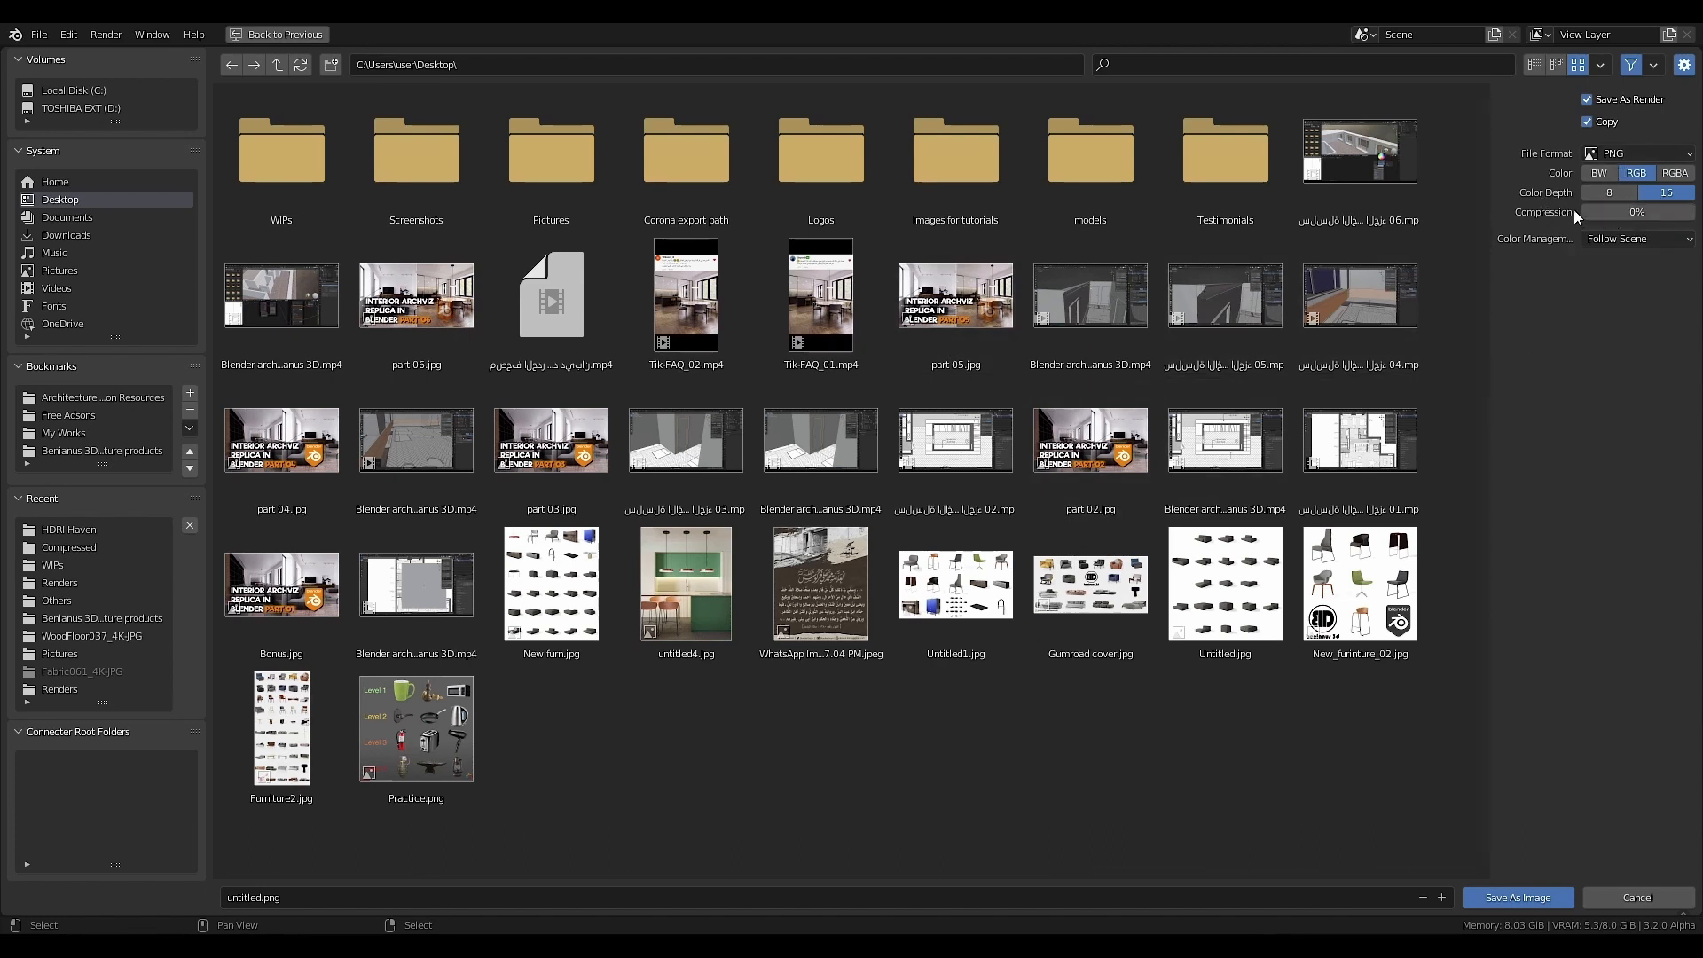
# - Change the file format to JPEG at 100% quality and save the image as untitled2.jpg
pyautogui.click(1623, 154)
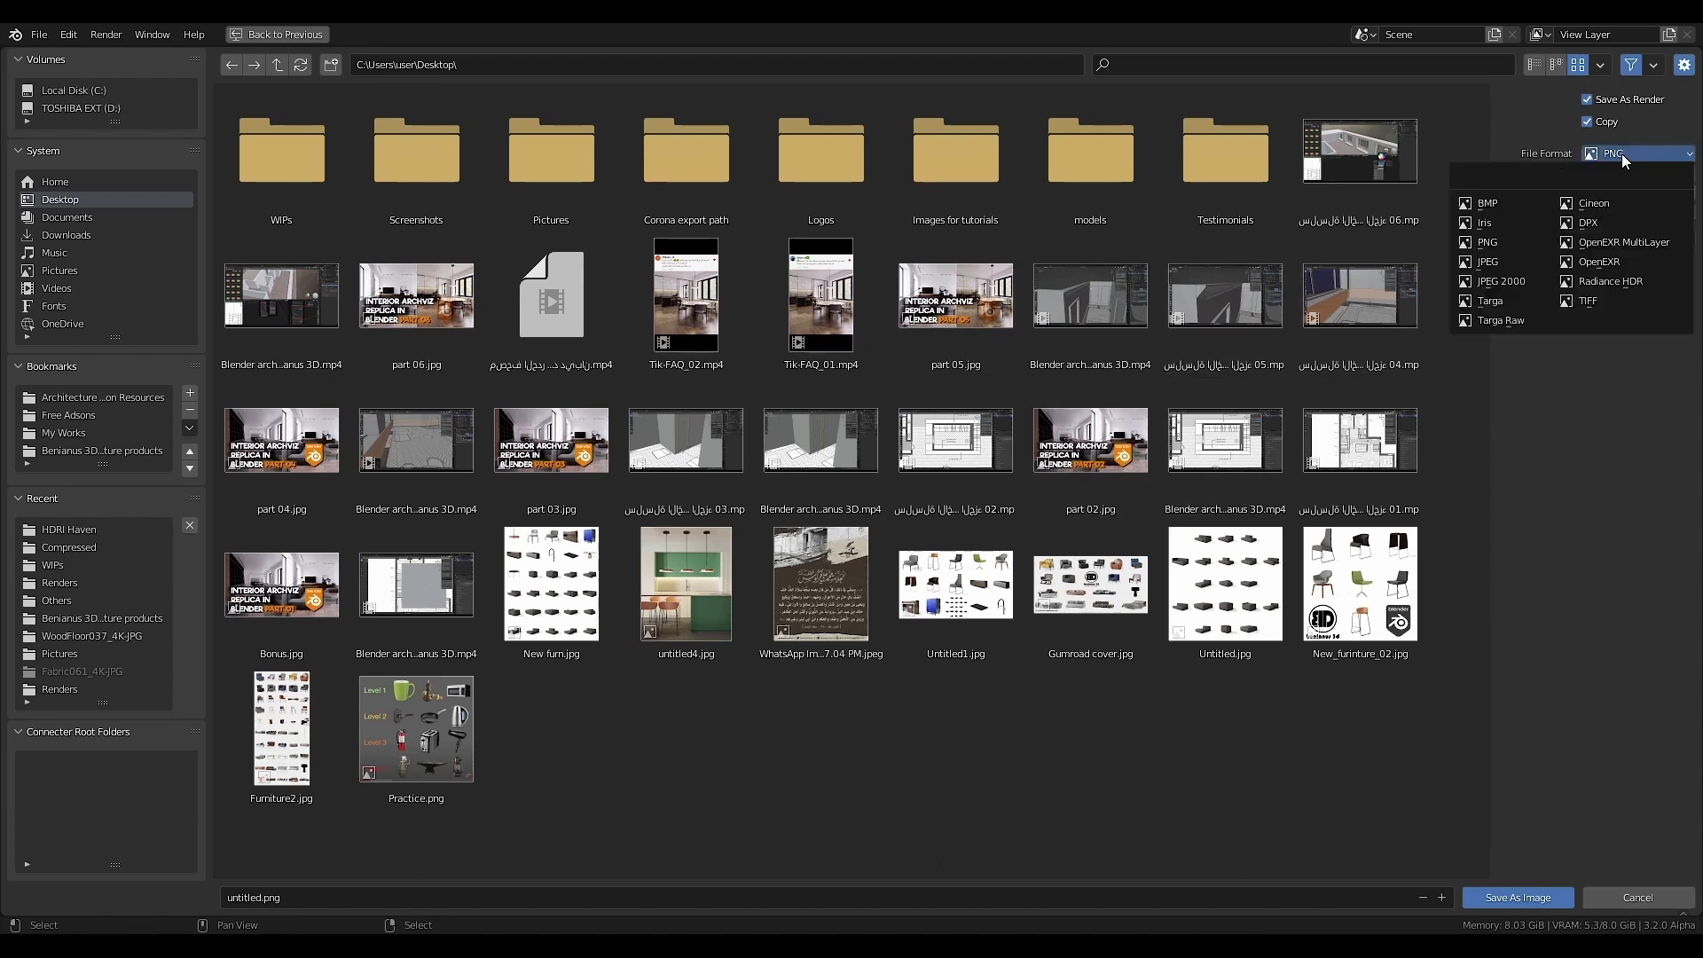
pyautogui.click(1504, 262)
pyautogui.moveTo(1632, 195); pyautogui.dragTo(1689, 195)
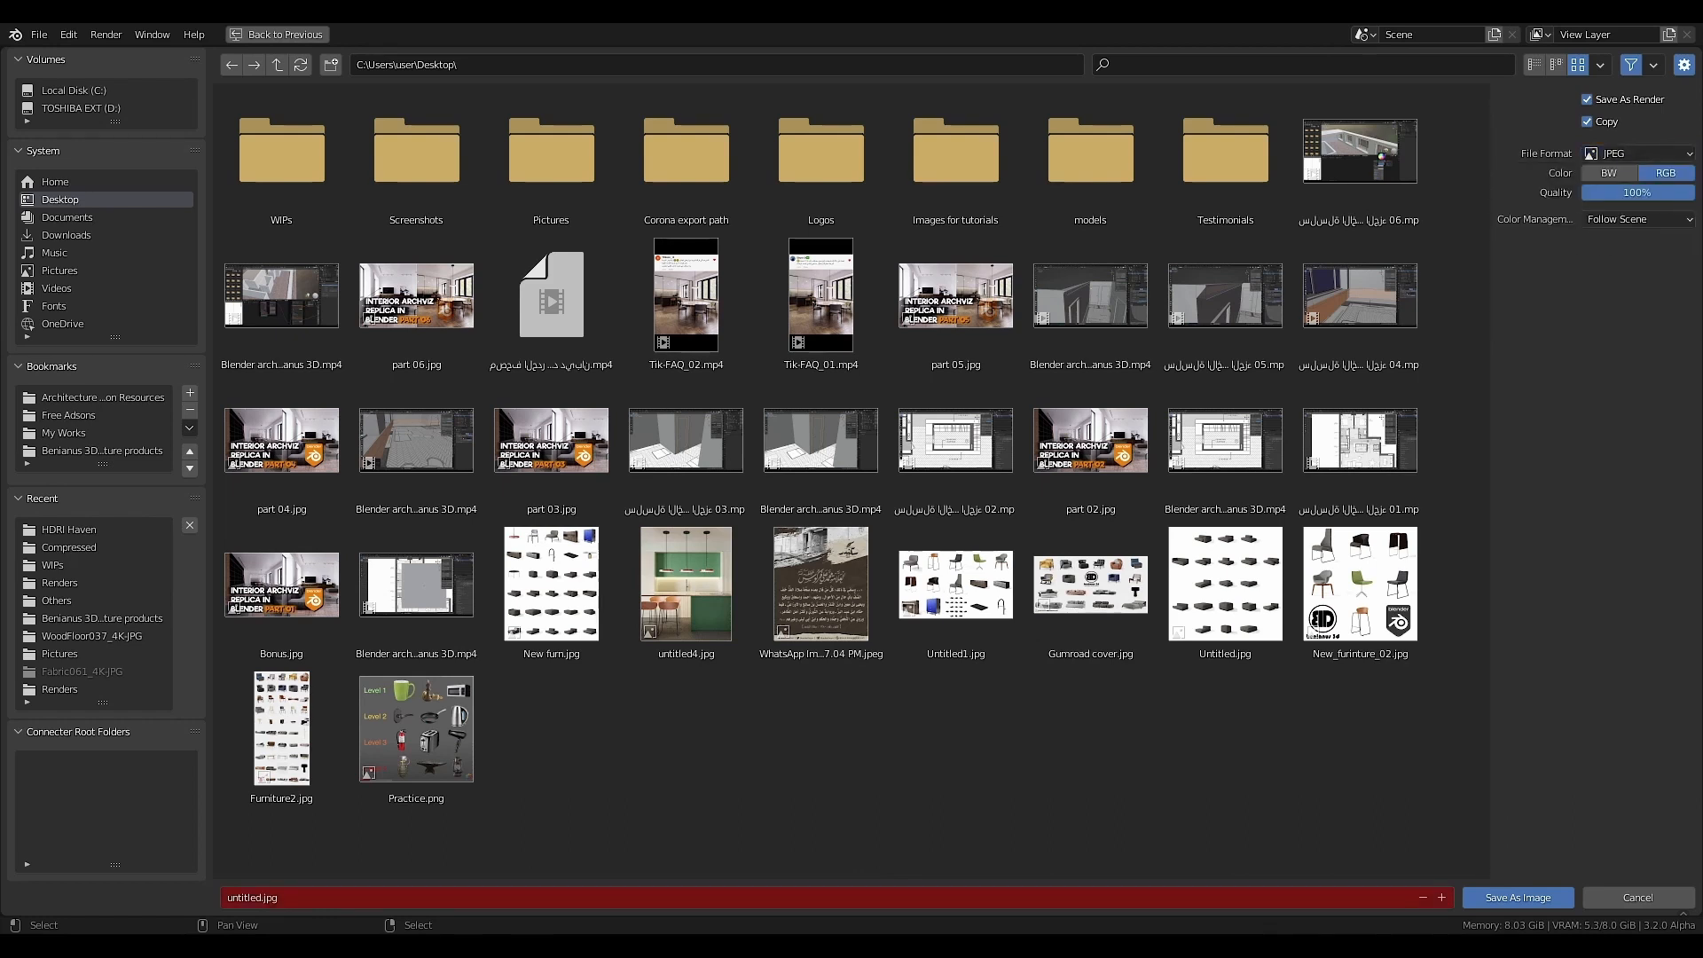
pyautogui.click(1633, 156)
pyautogui.press('KP_Add')
pyautogui.press('KP_Add')
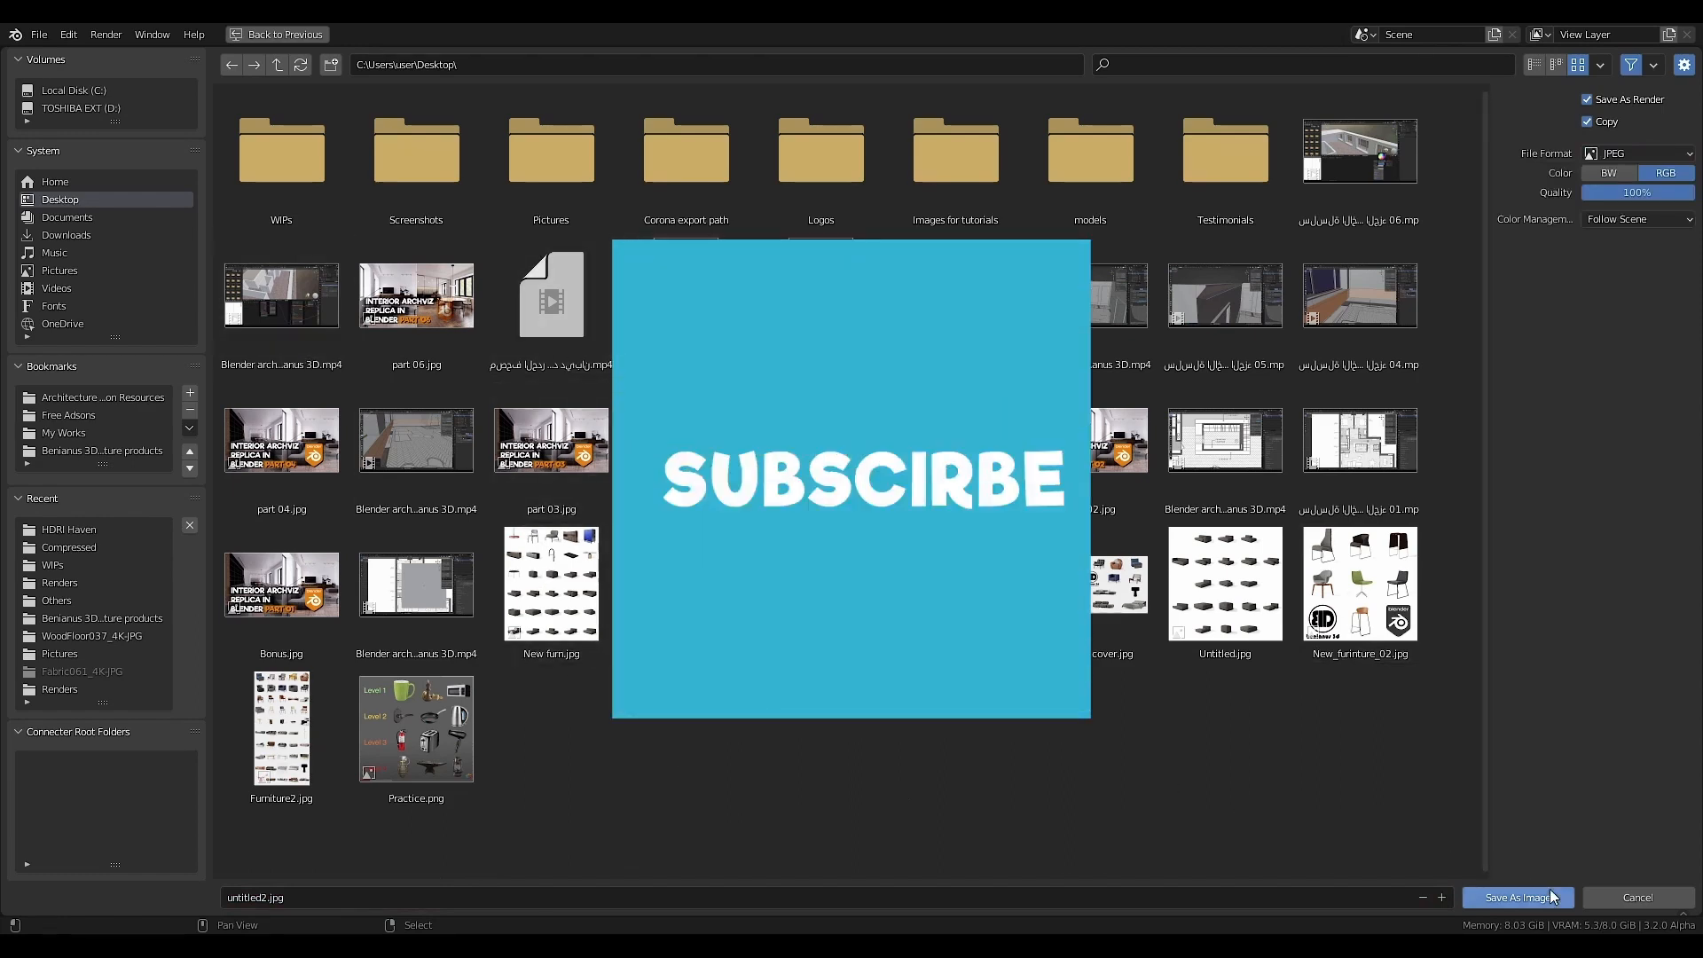
pyautogui.click(1525, 899)
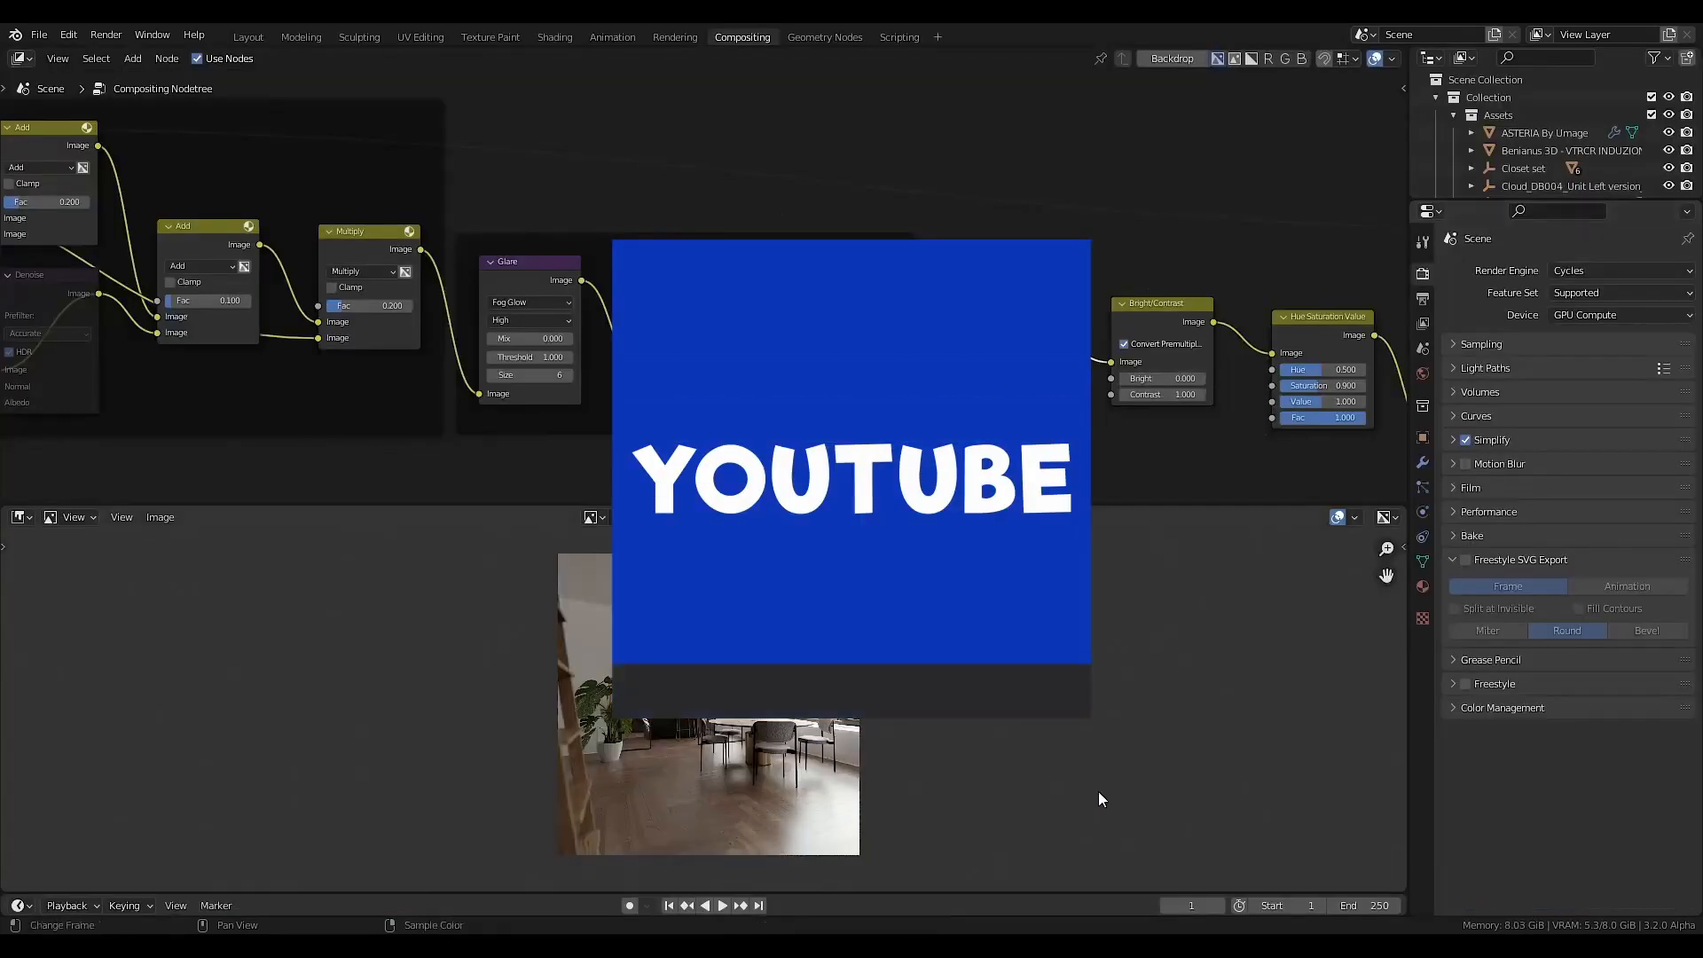